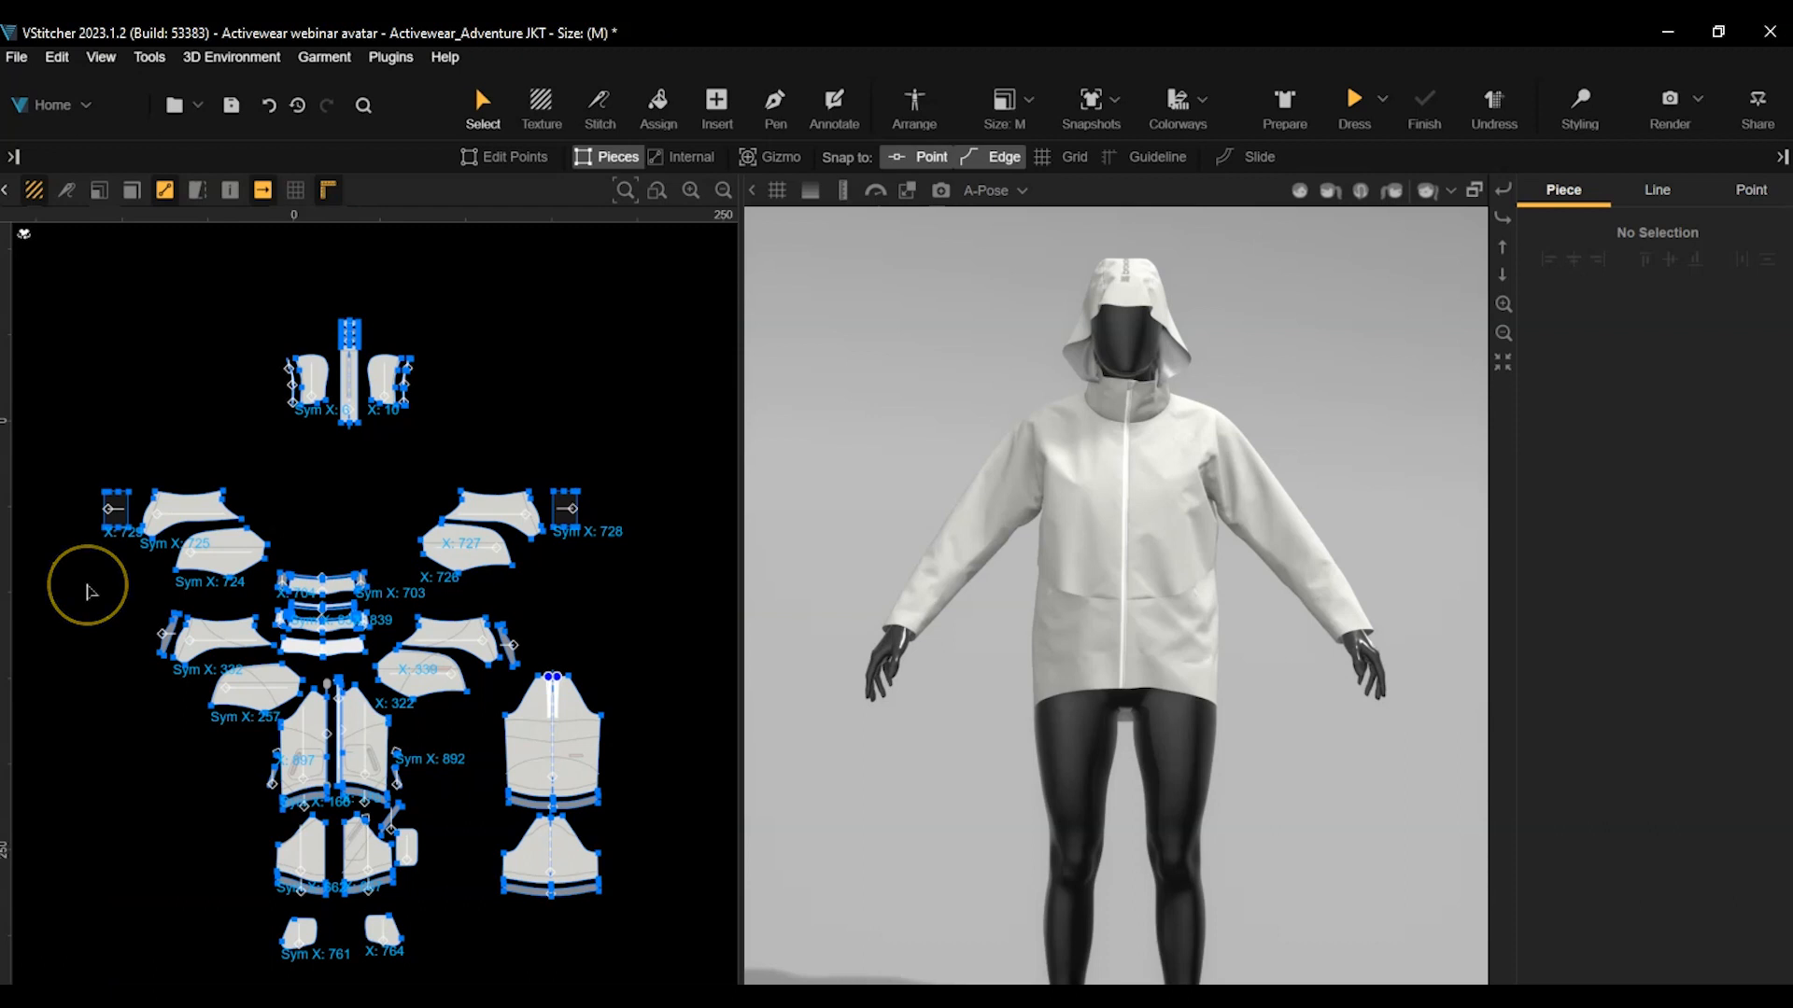
Enable the two rectangular cuff pieces, 728 and 729, for use in 3D.
left_click(115, 527)
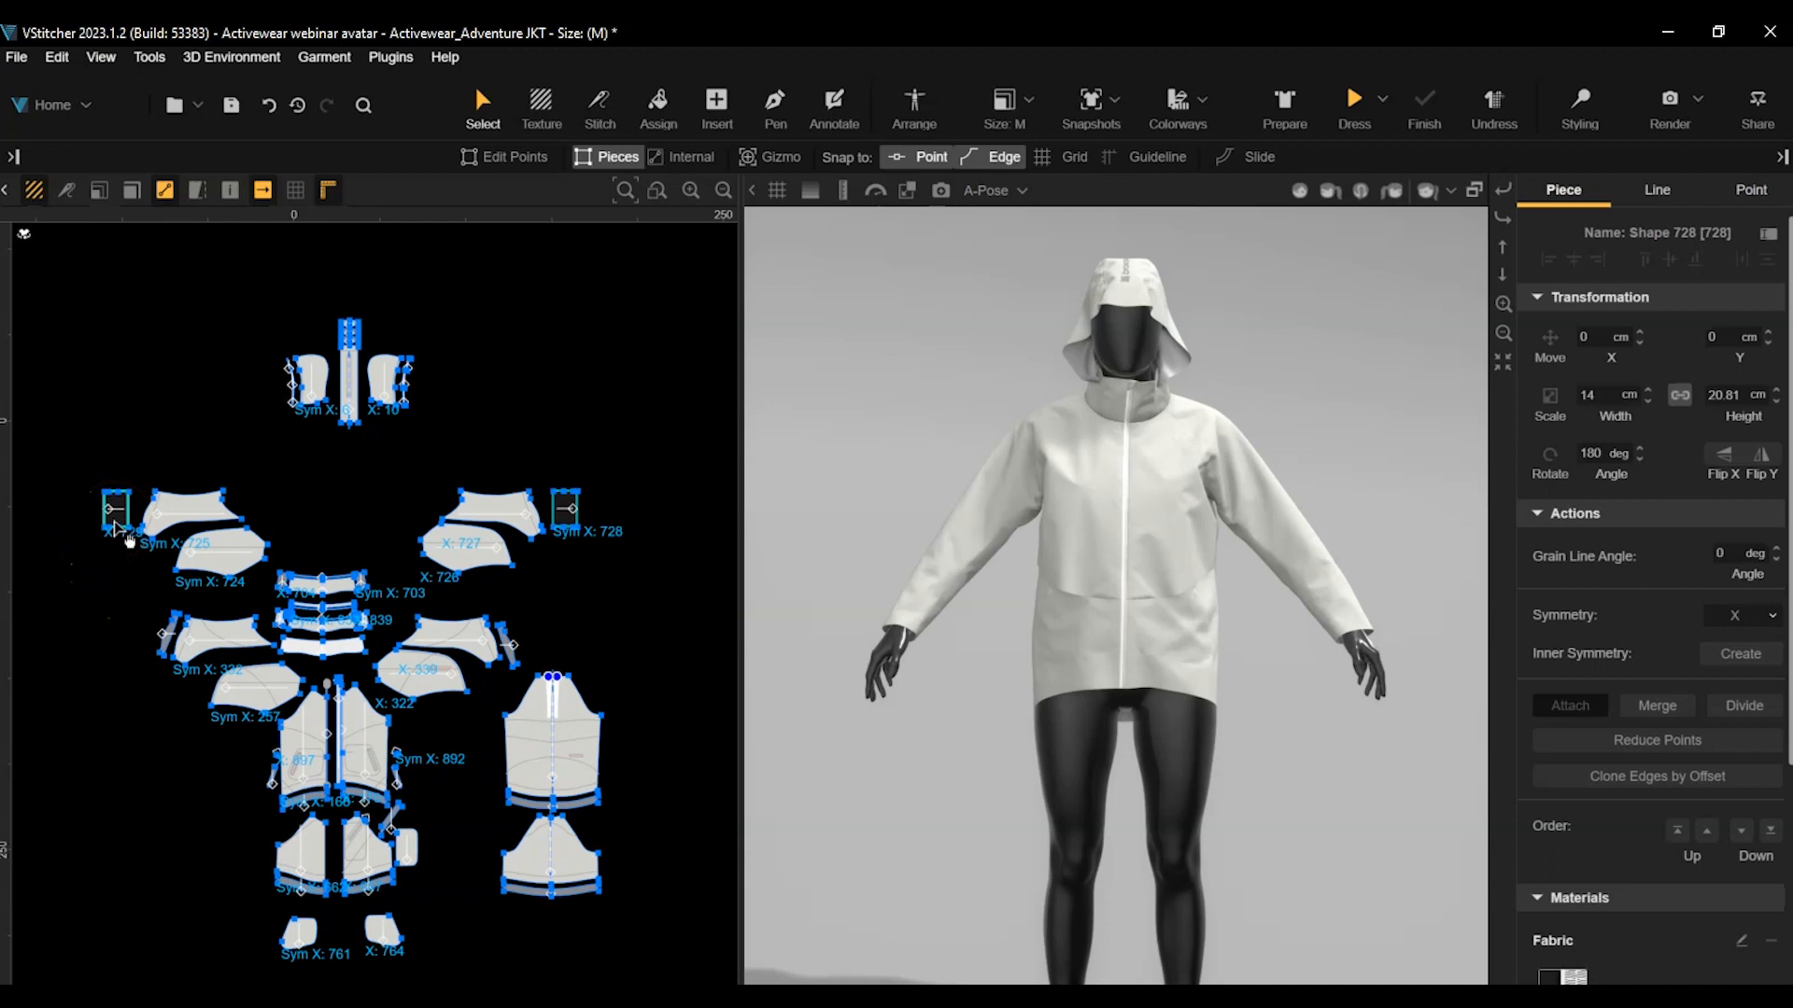
left_click(567, 505, "shift")
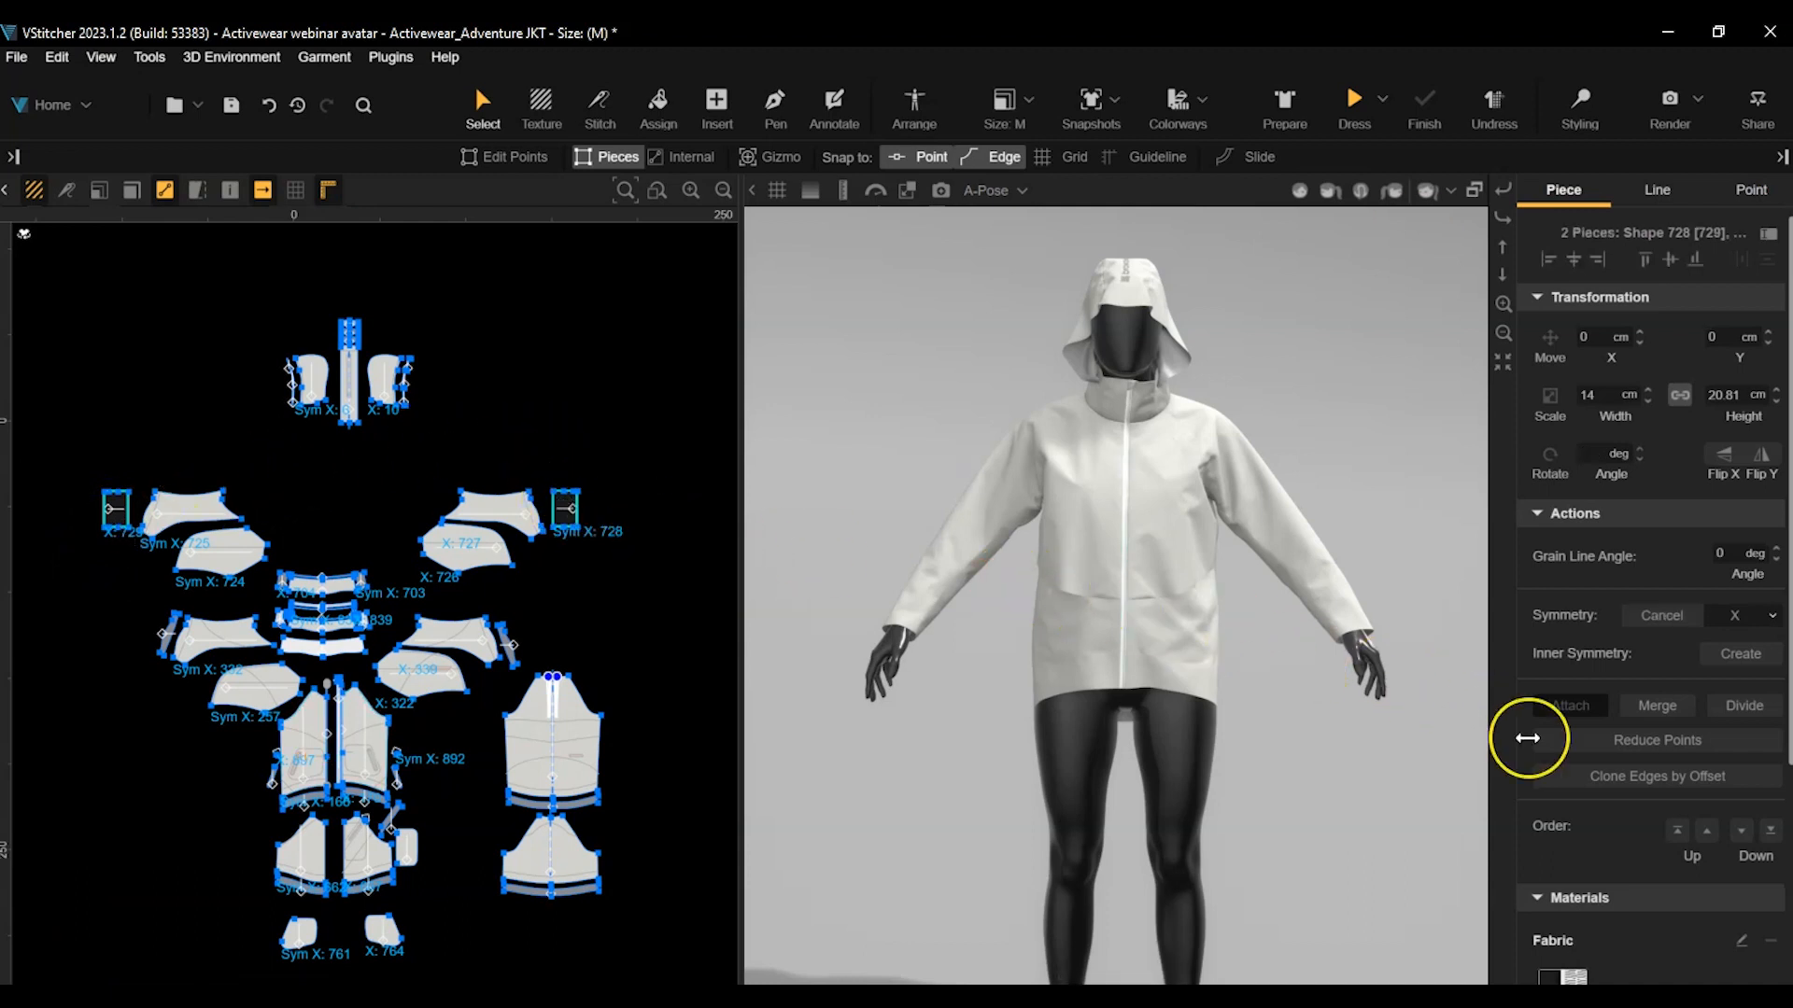
scroll(1567, 776, "down", 3)
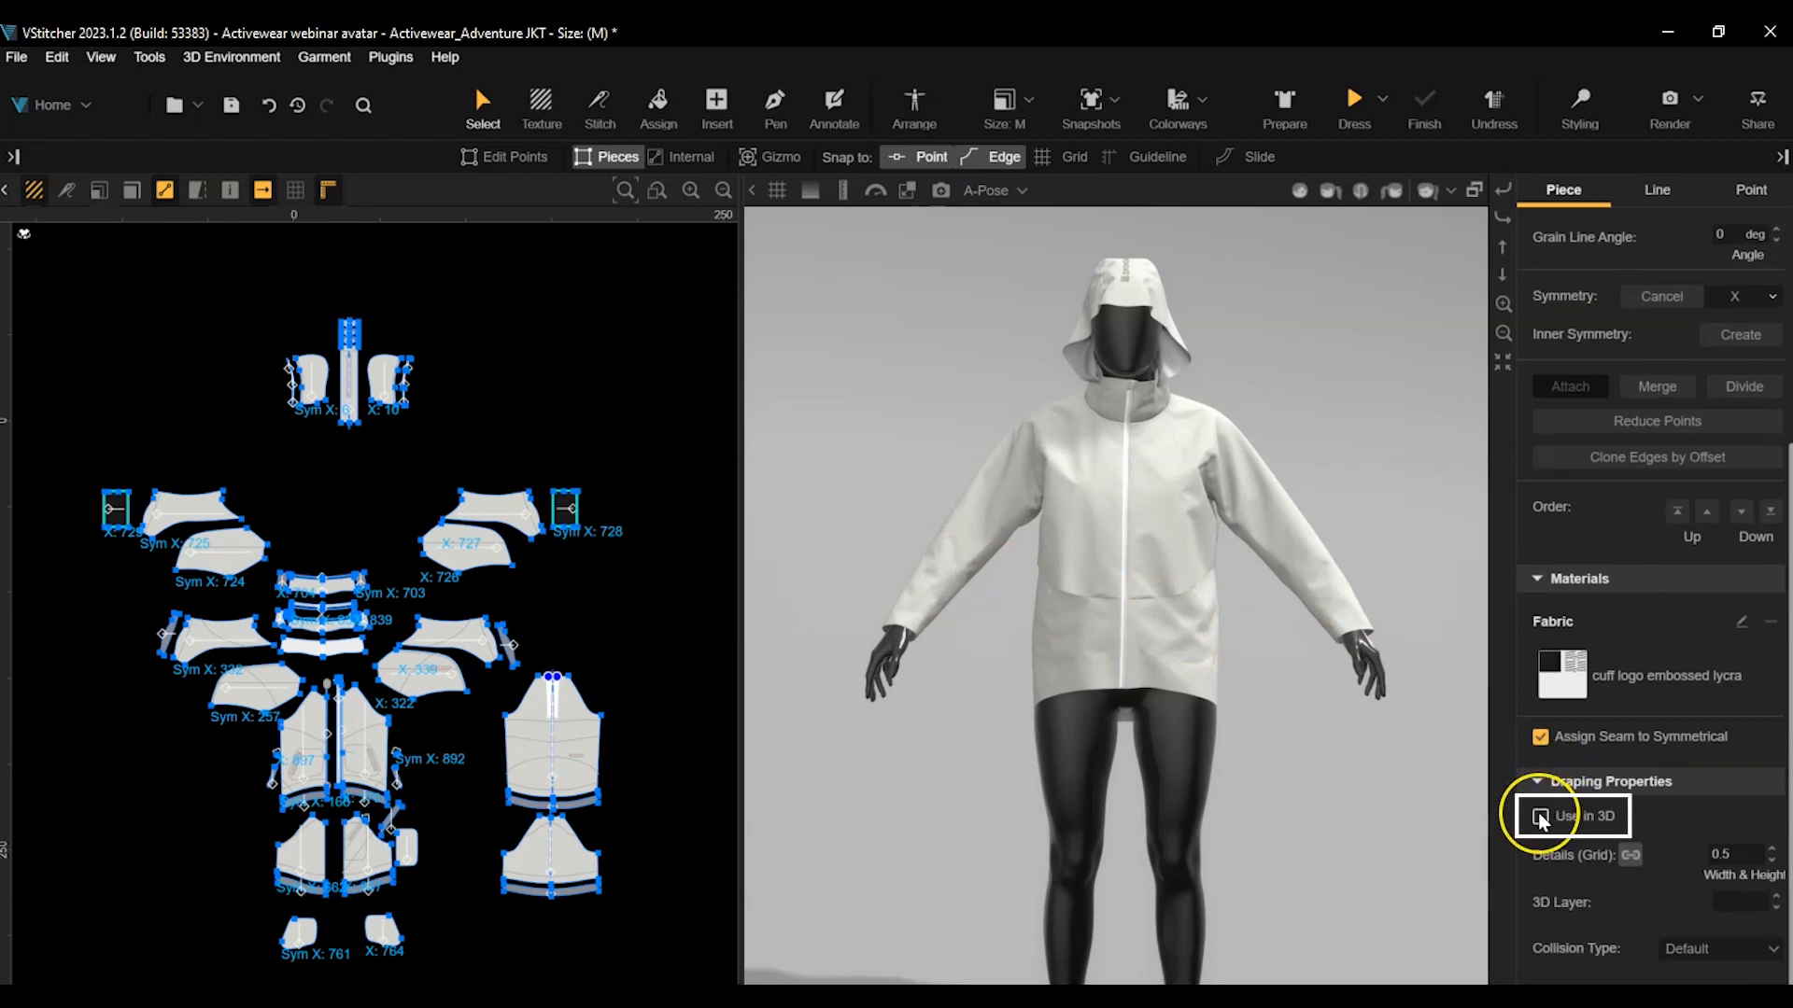
left_click(1541, 817)
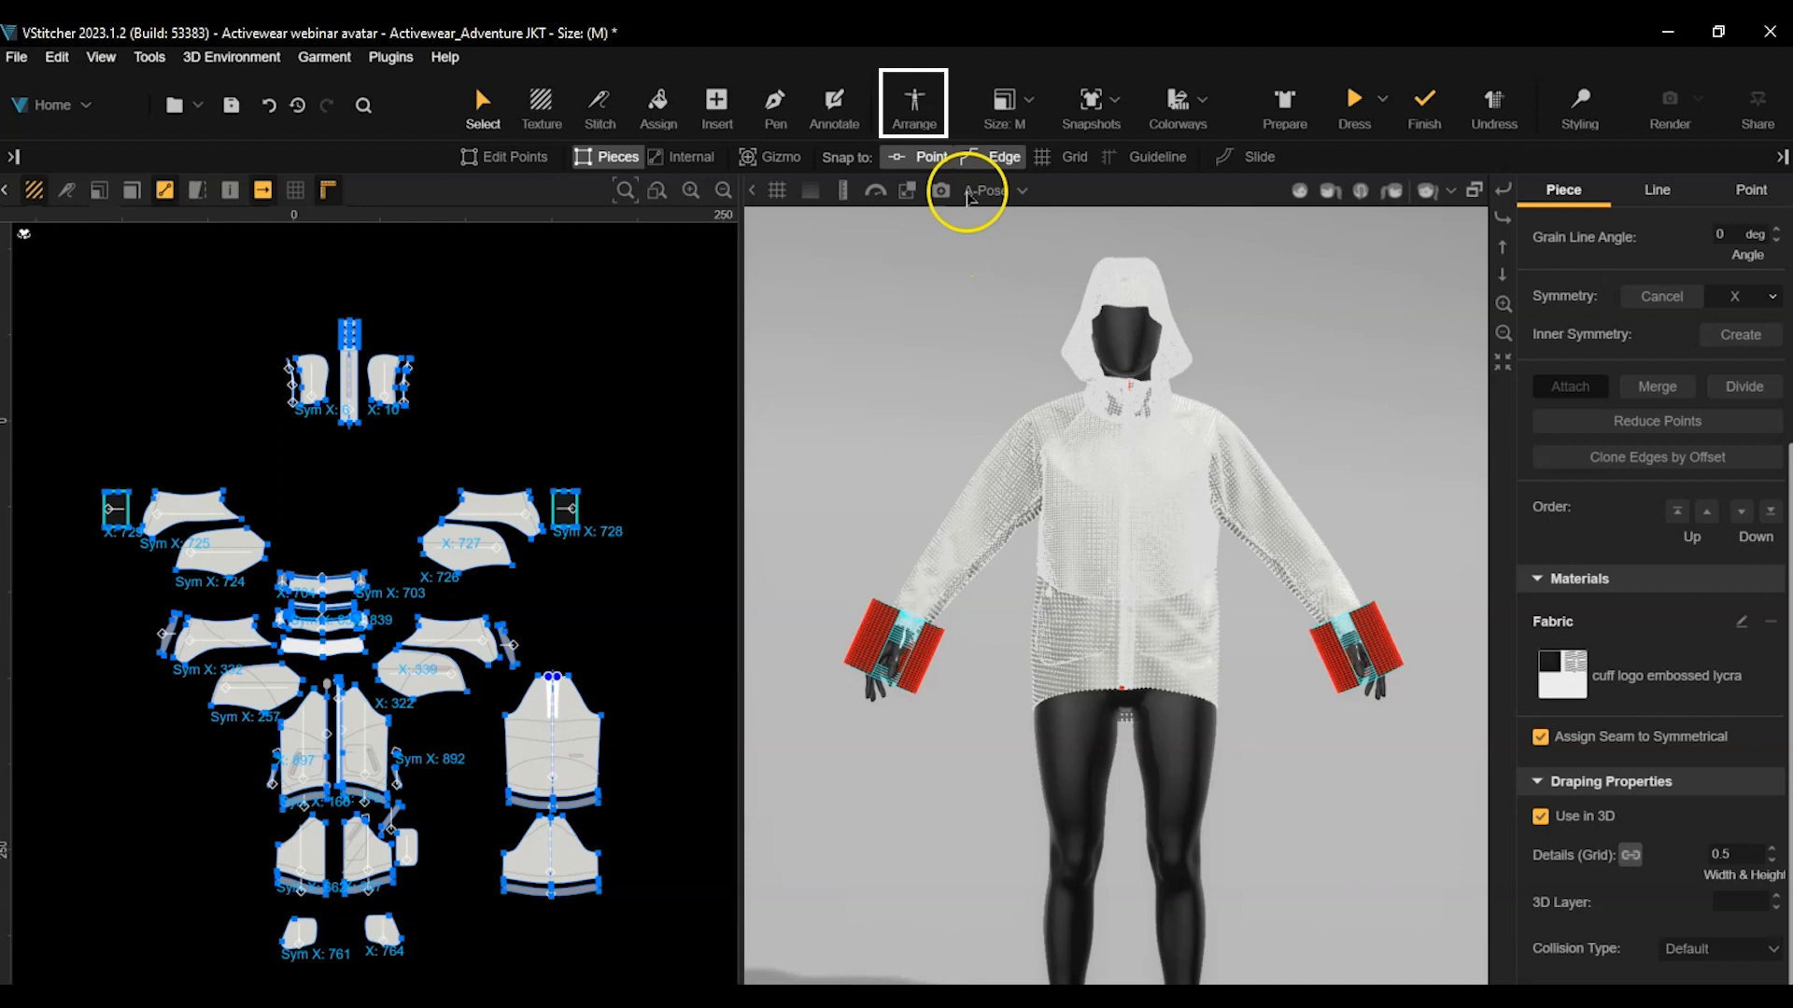
In the Arrange mode, scale the left arm's cuff cluster to about 117% in X and 165% in Y.
left_click(915, 101)
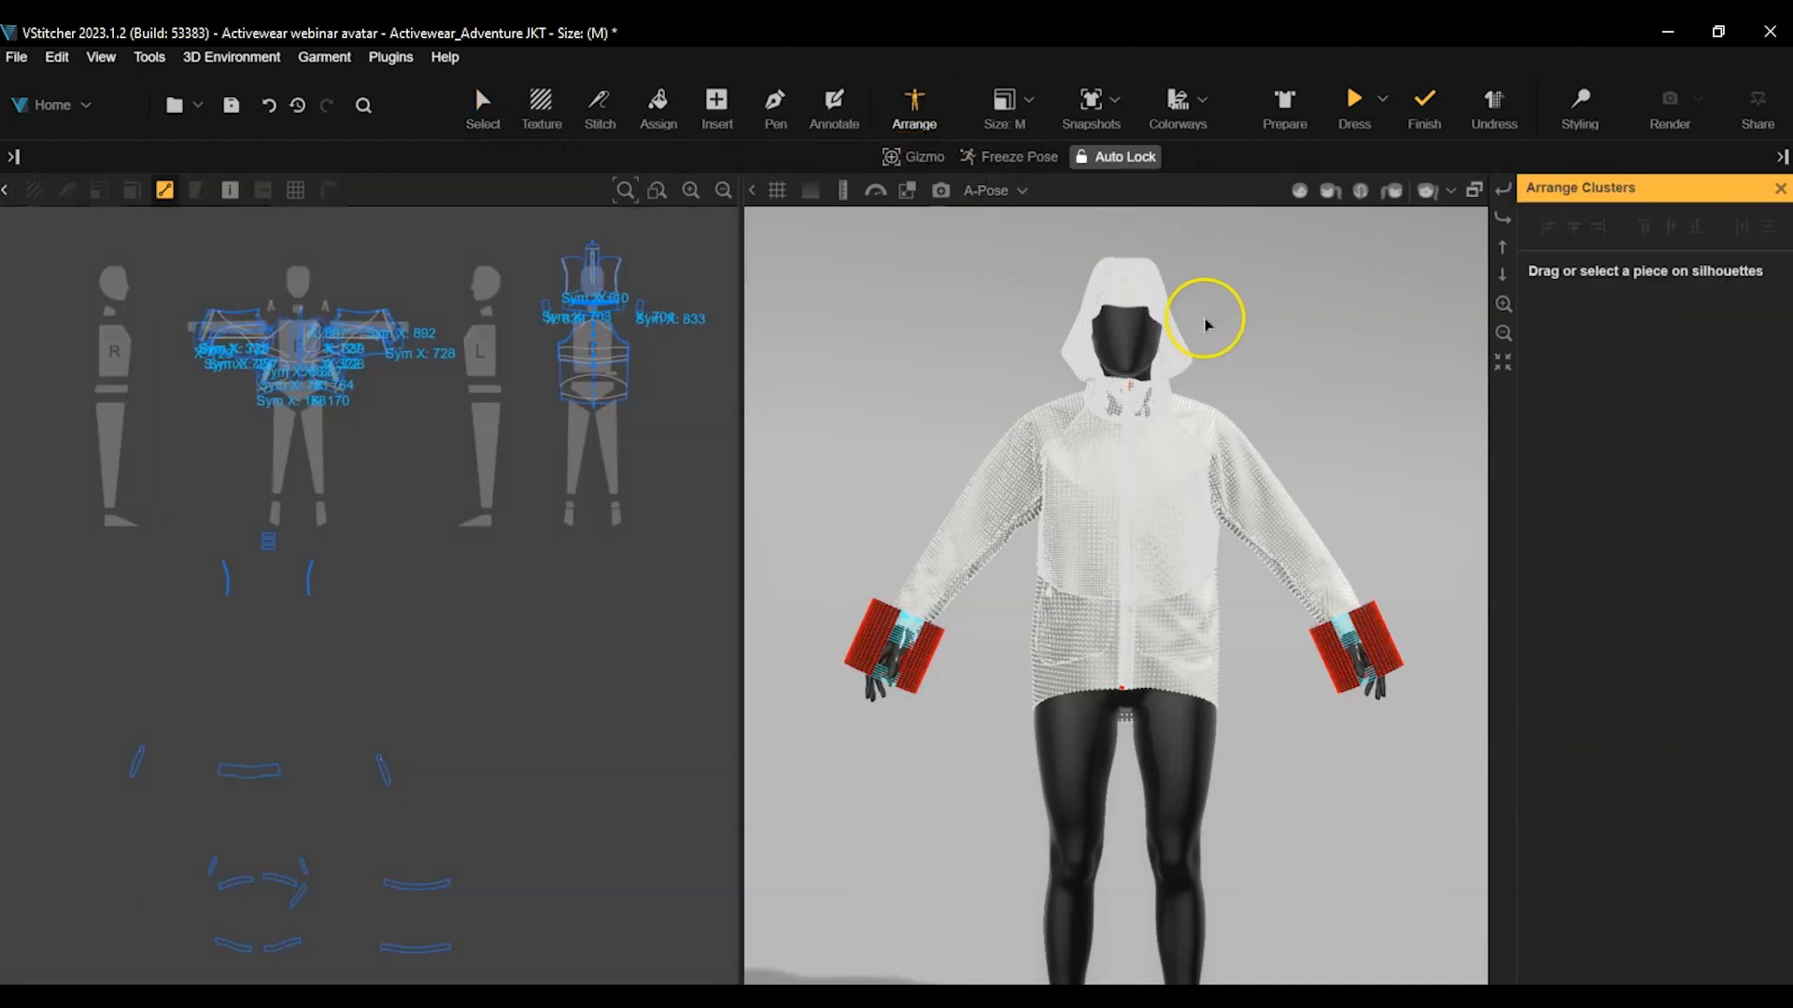
left_click(1387, 644)
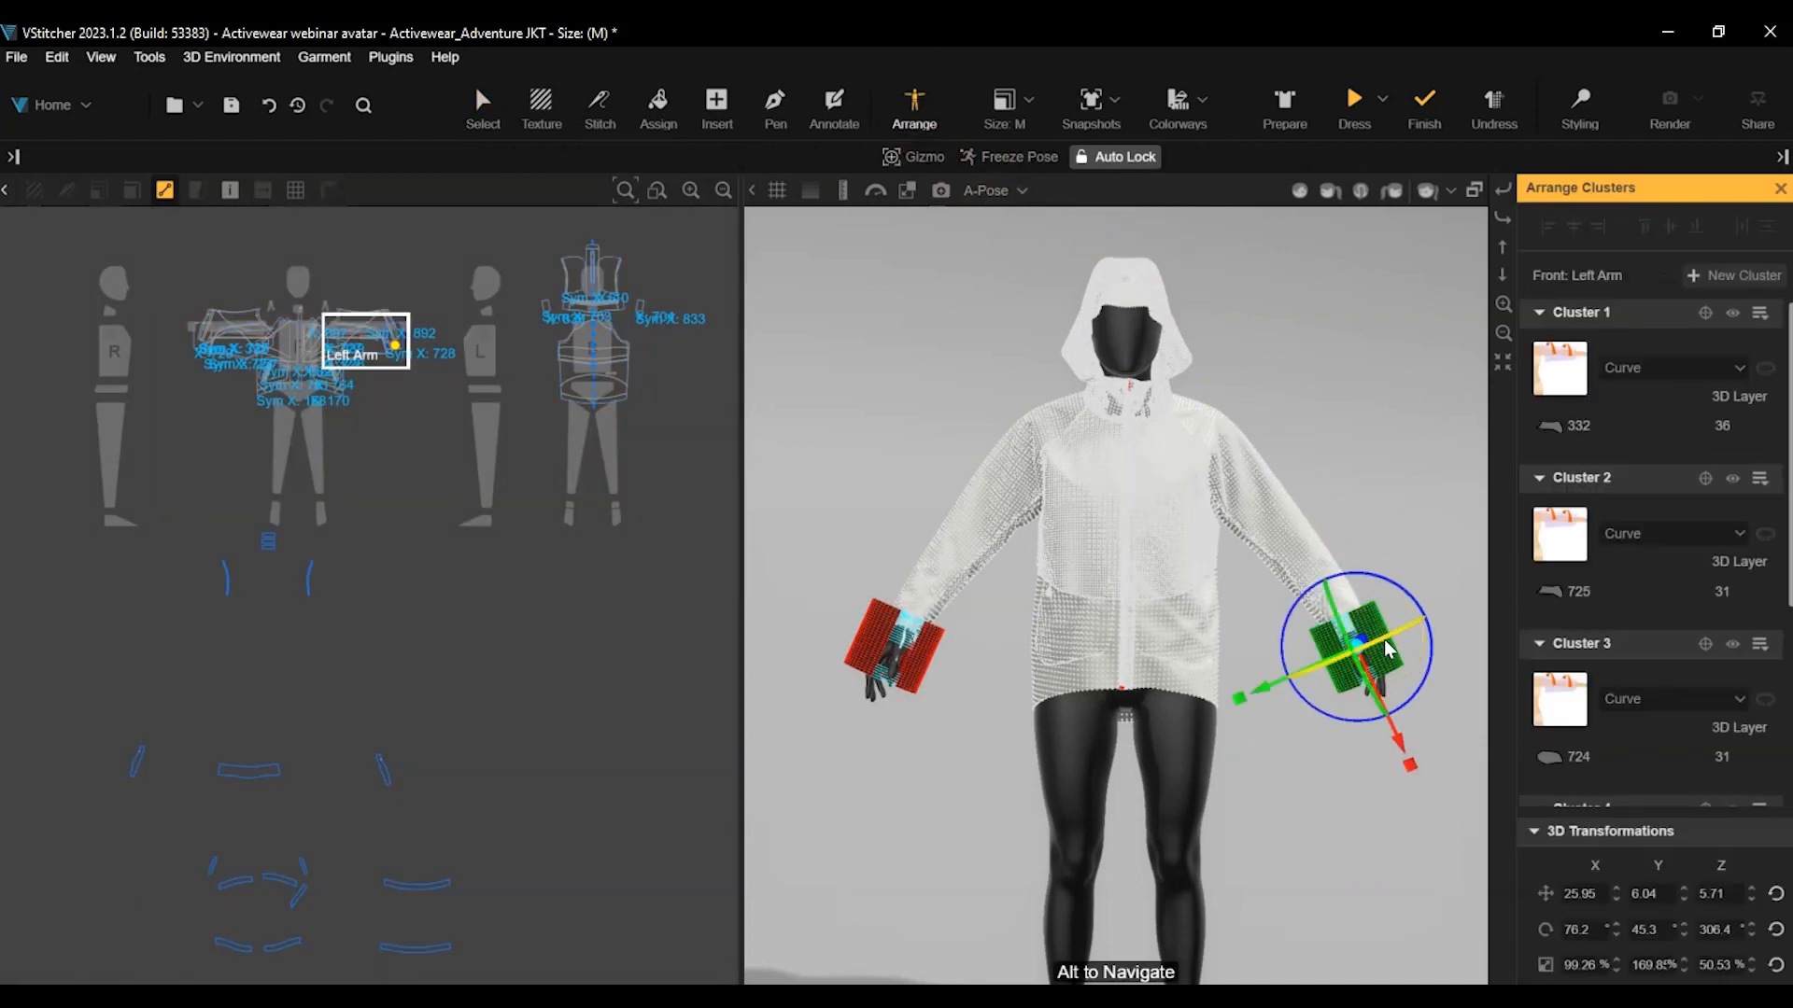
scroll(1654, 674, "down", 3)
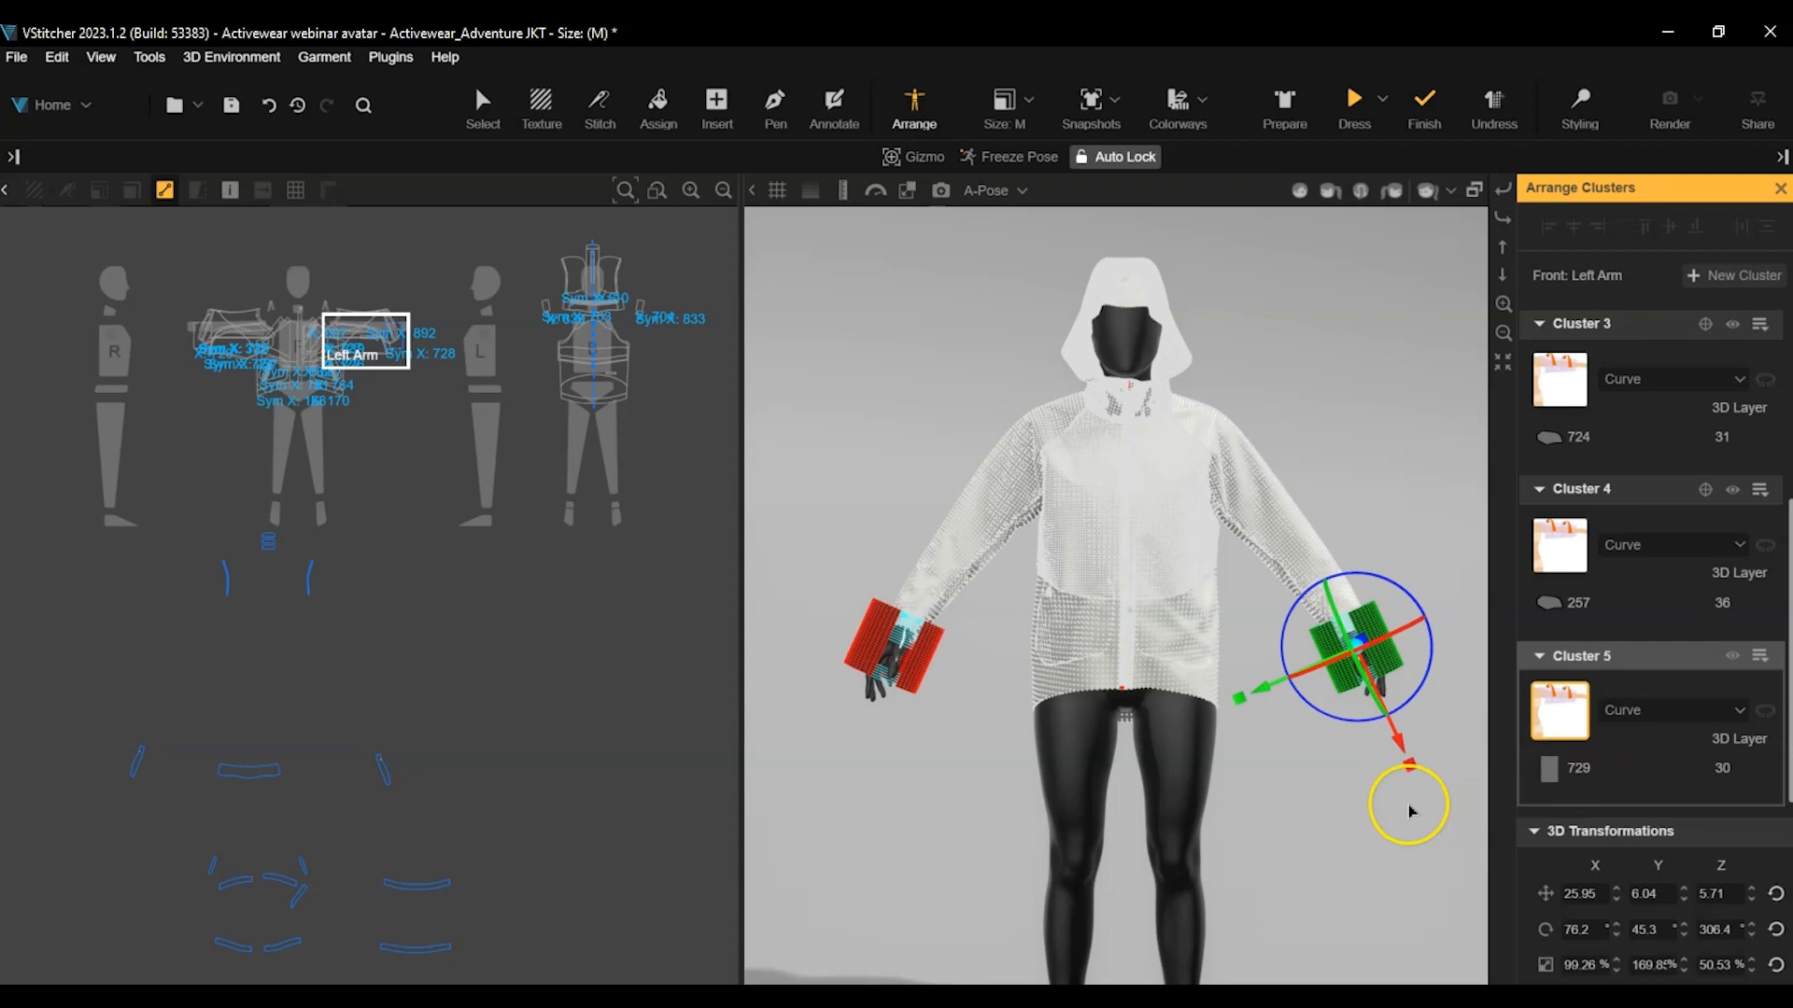
left_click(1238, 699)
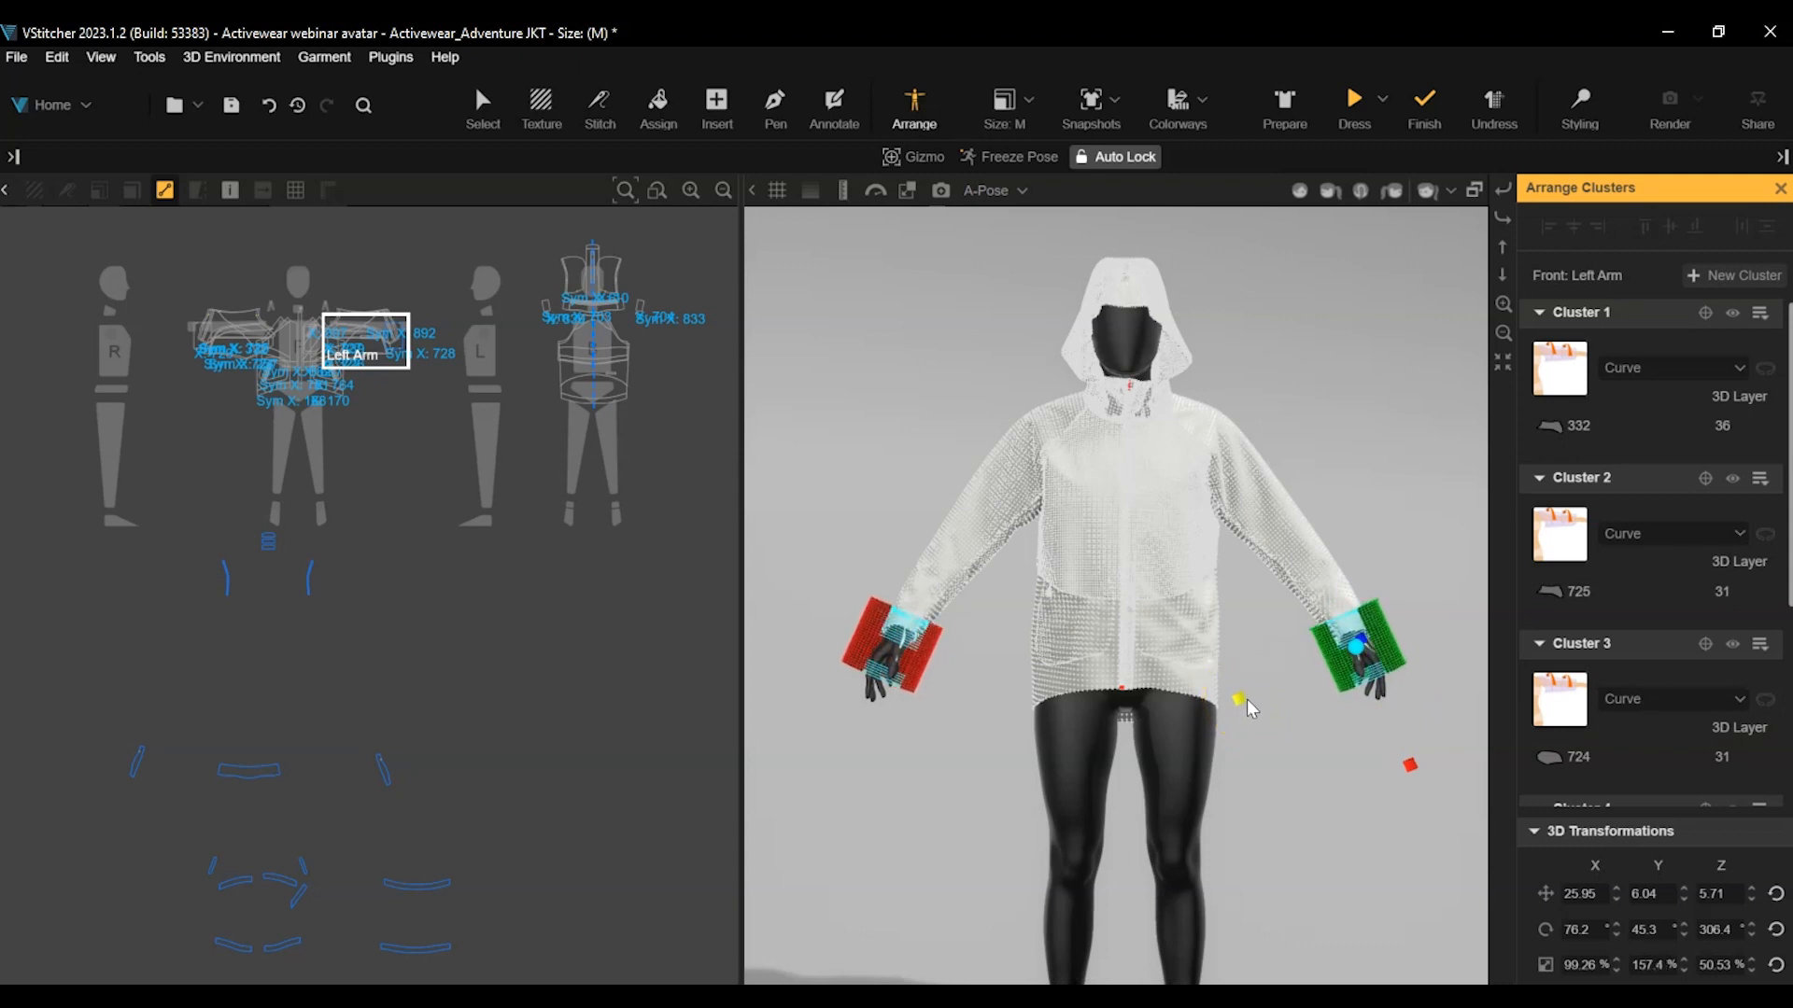
mouse_move(1410, 765)
left_mouse_down()
mouse_move(1427, 808)
mouse_move(1419, 791)
left_mouse_up()
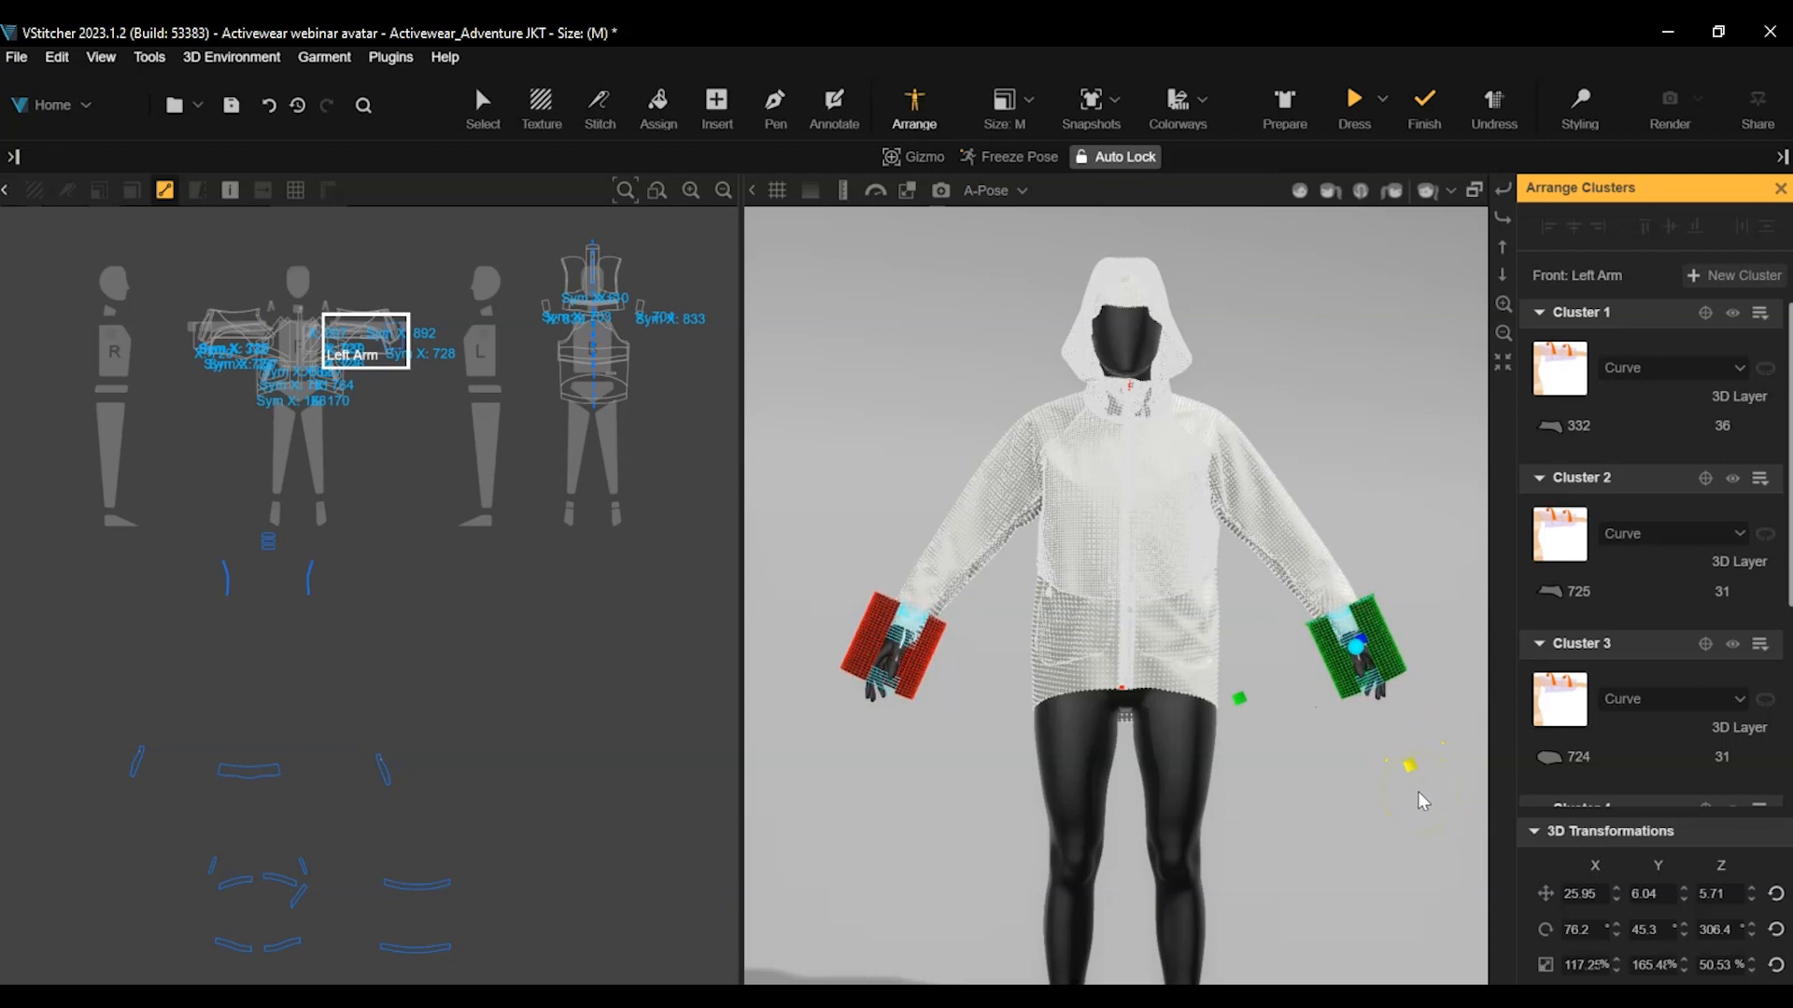
Adjust the scale of the right arm's cuff cluster in Y and finish the garment in 3D.
left_click(920, 673)
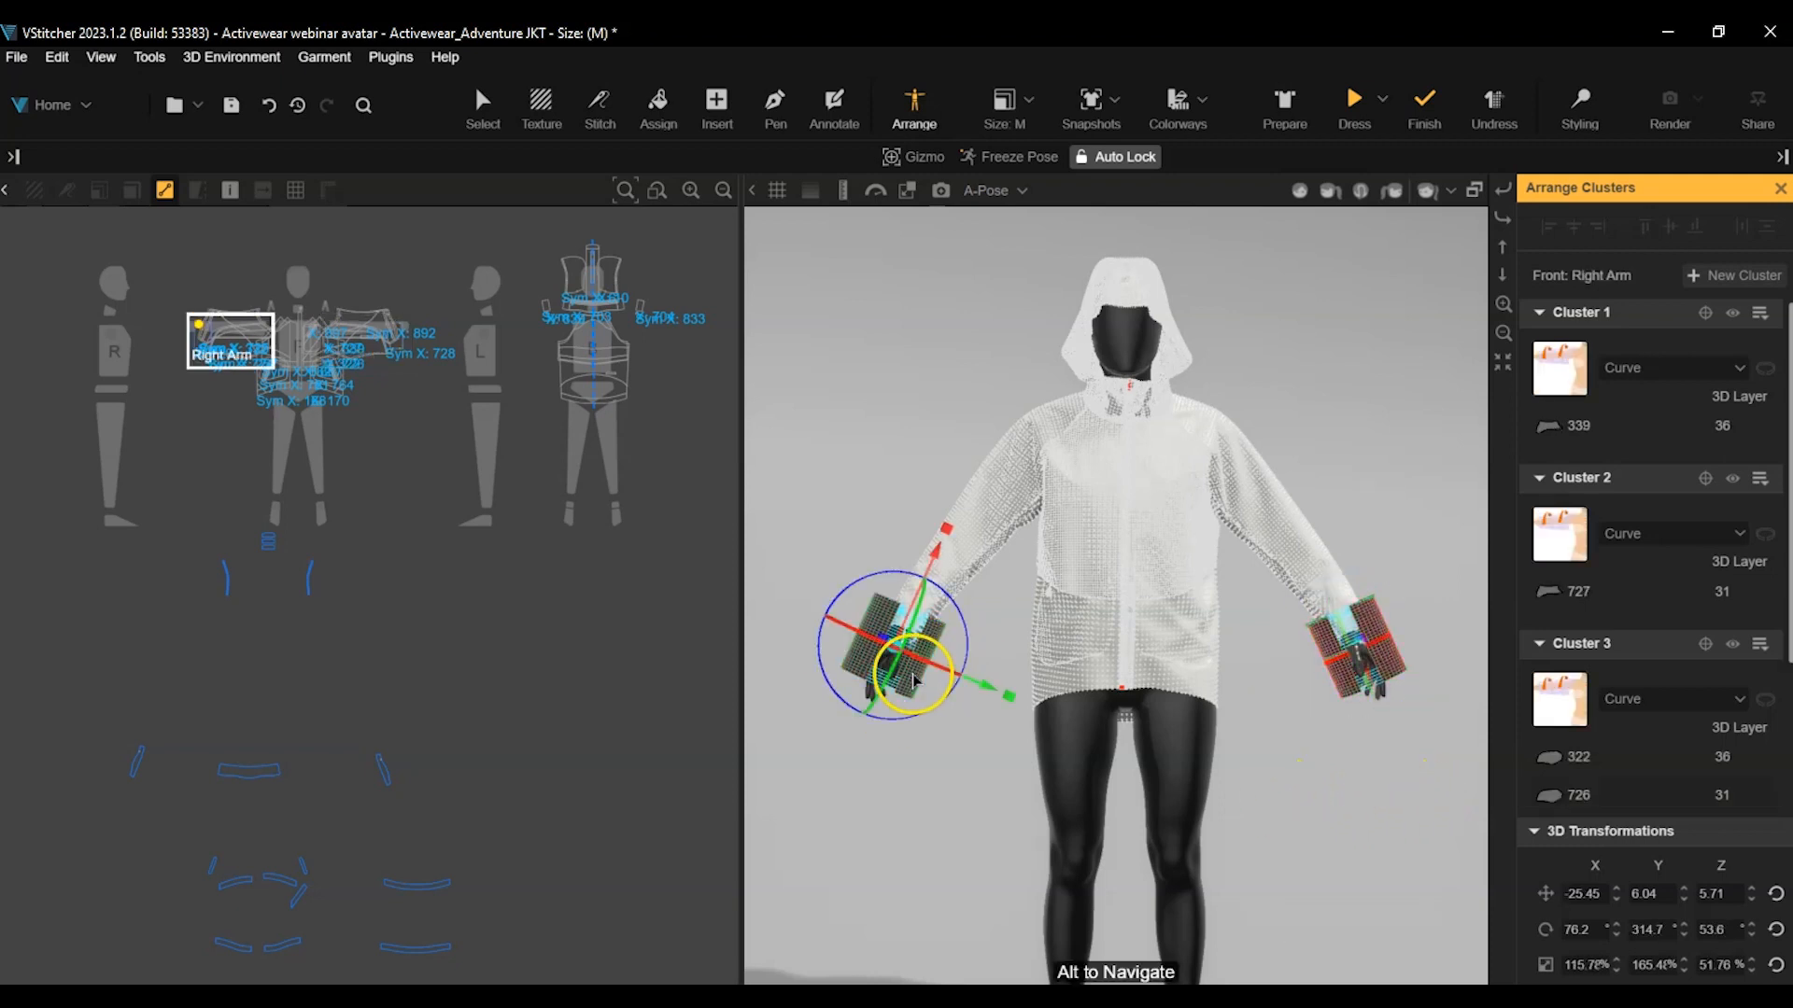
left_click_drag(999, 698, 1010, 705)
key("Escape")
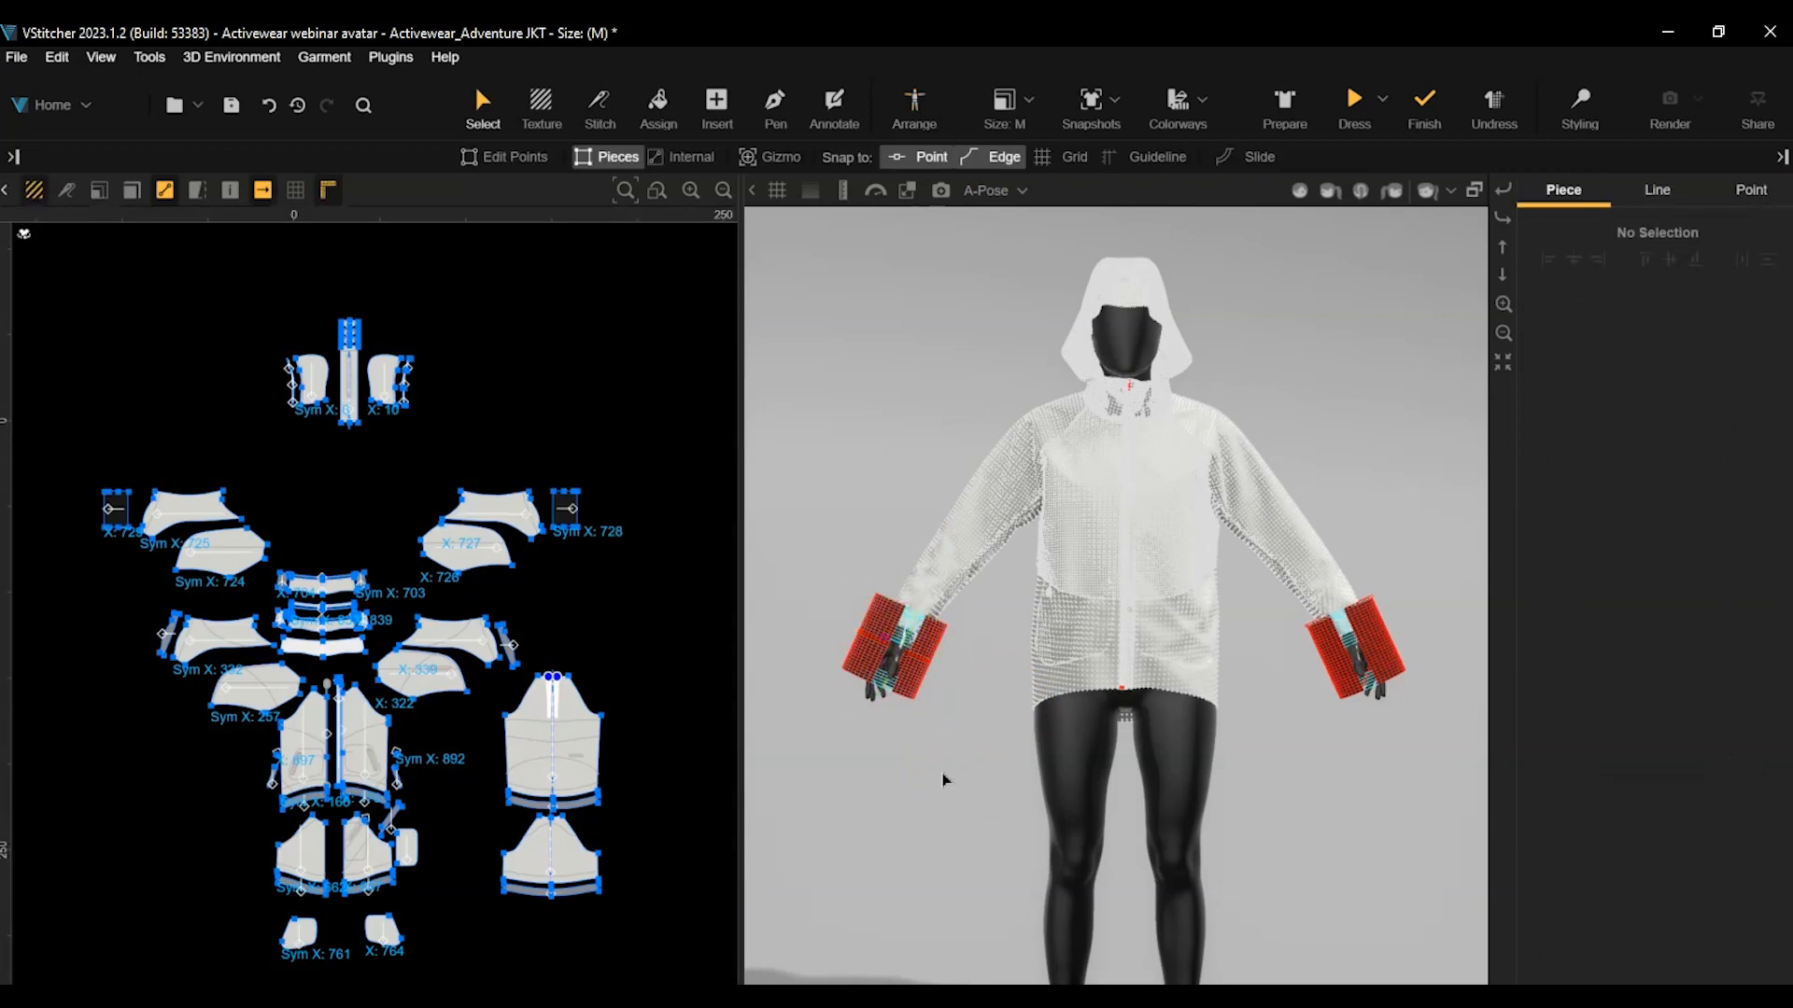
key("f")
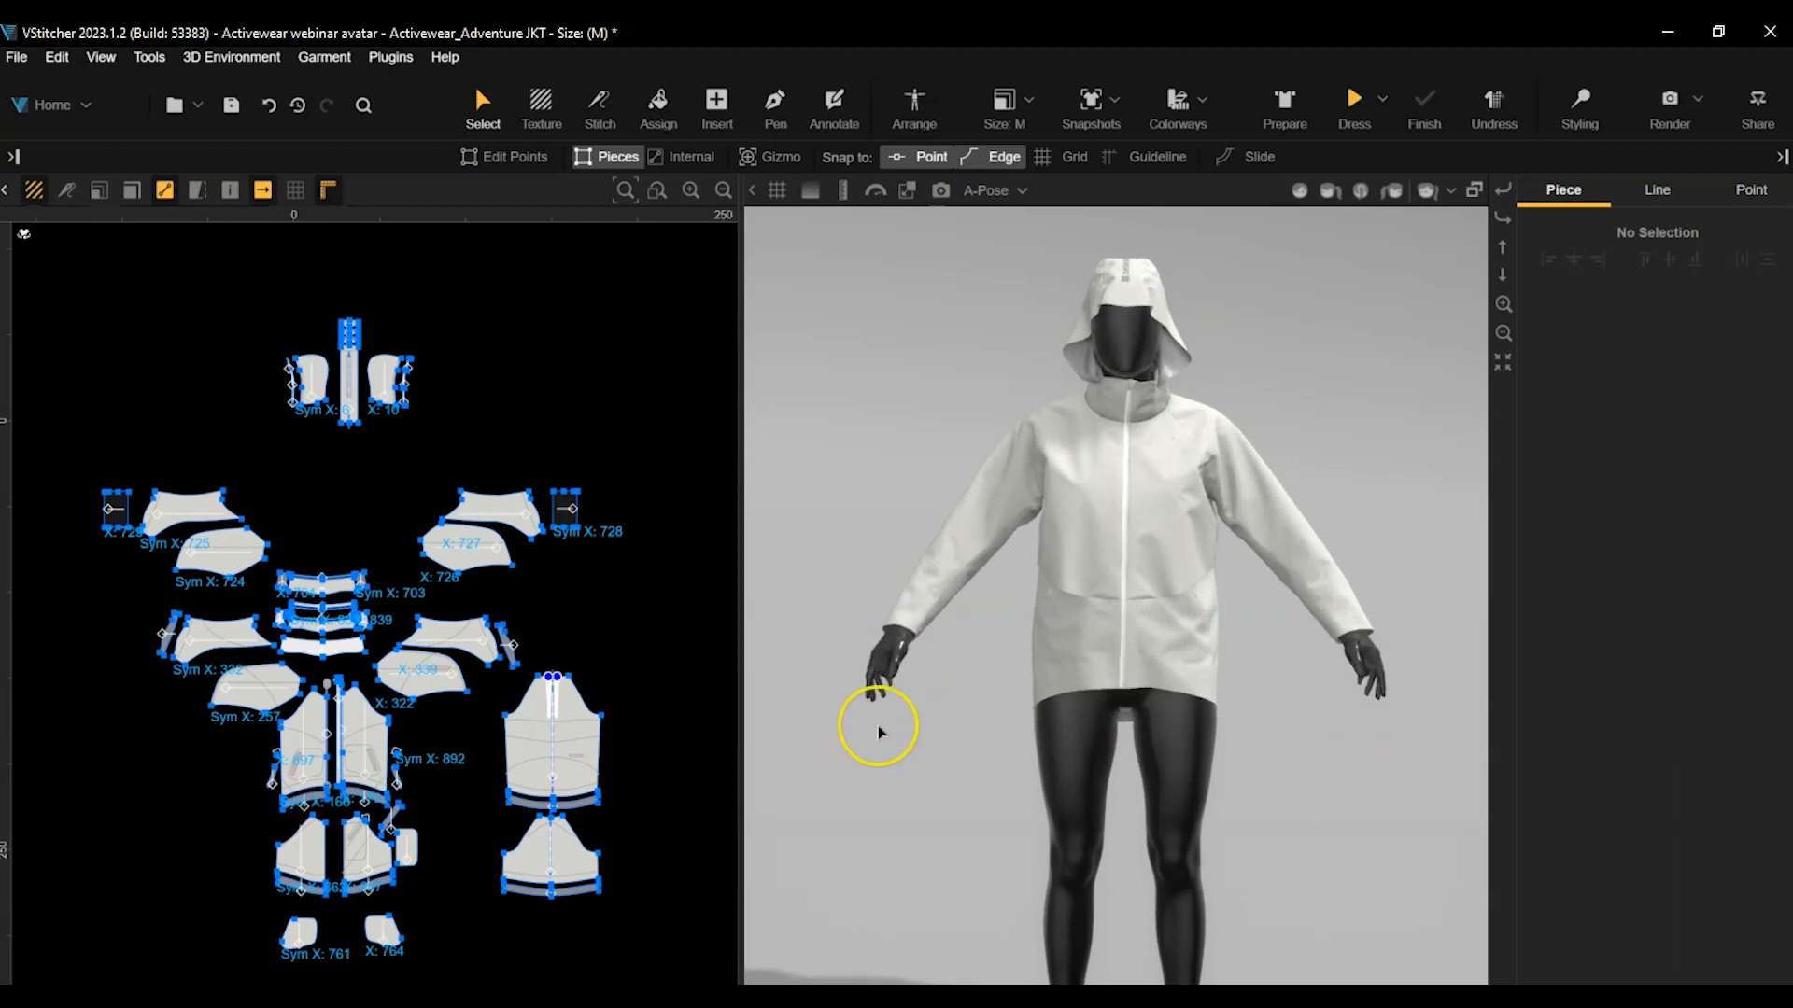
right_click(884, 653)
left_click(1011, 654)
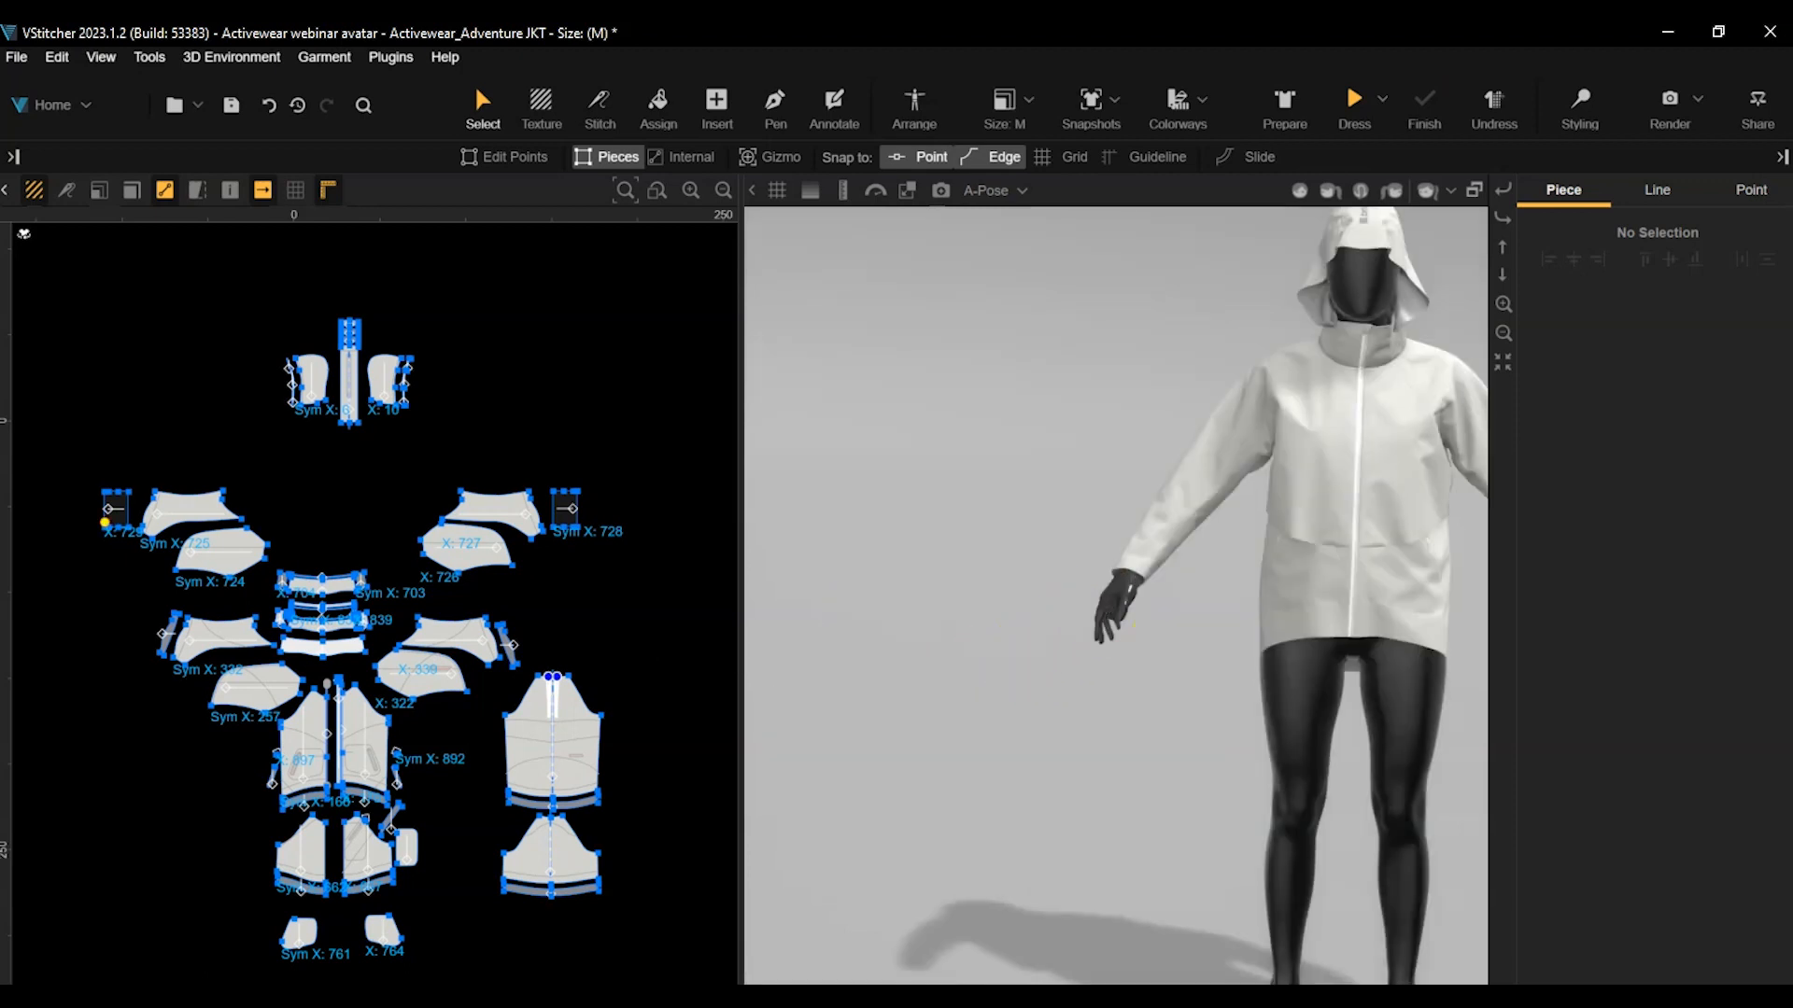
right_click_drag(1086, 631, 1196, 636)
scroll(1087, 644, "up", 3)
scroll(1087, 644, "up", 3)
right_click_drag(1080, 646, 1213, 648)
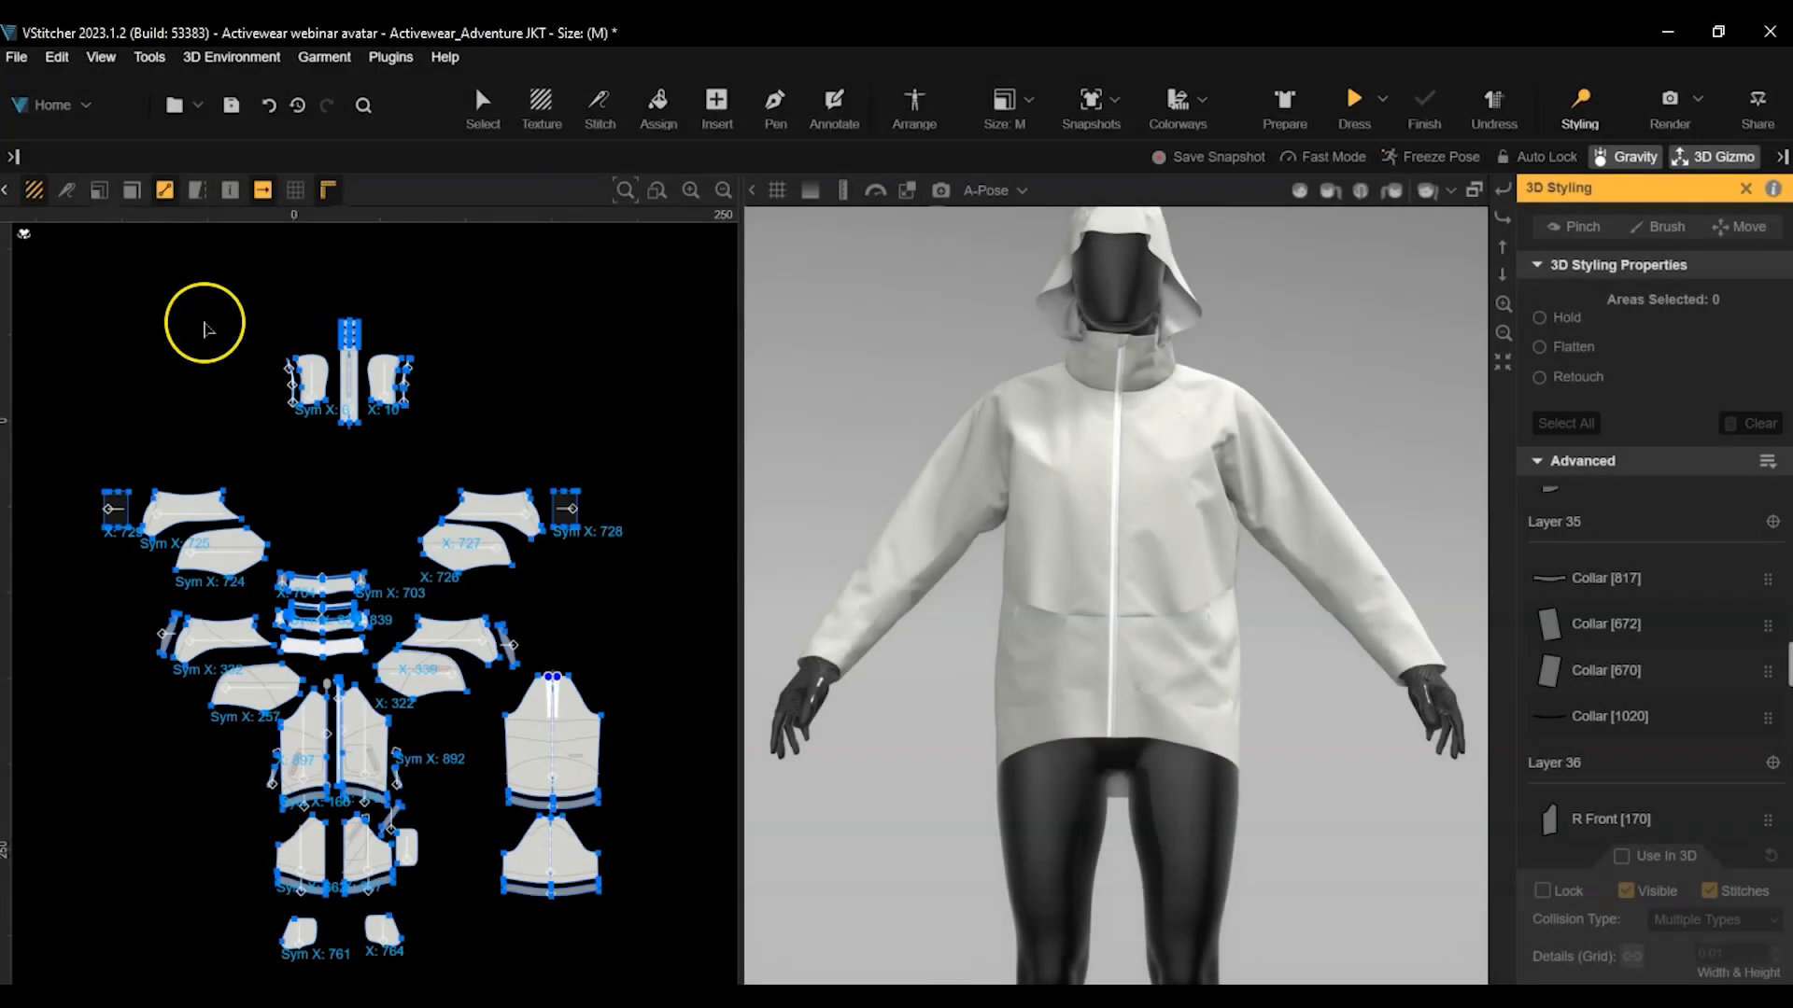
Show the garment's materials and examine the full name of the blue facings fabric.
left_click(13, 156)
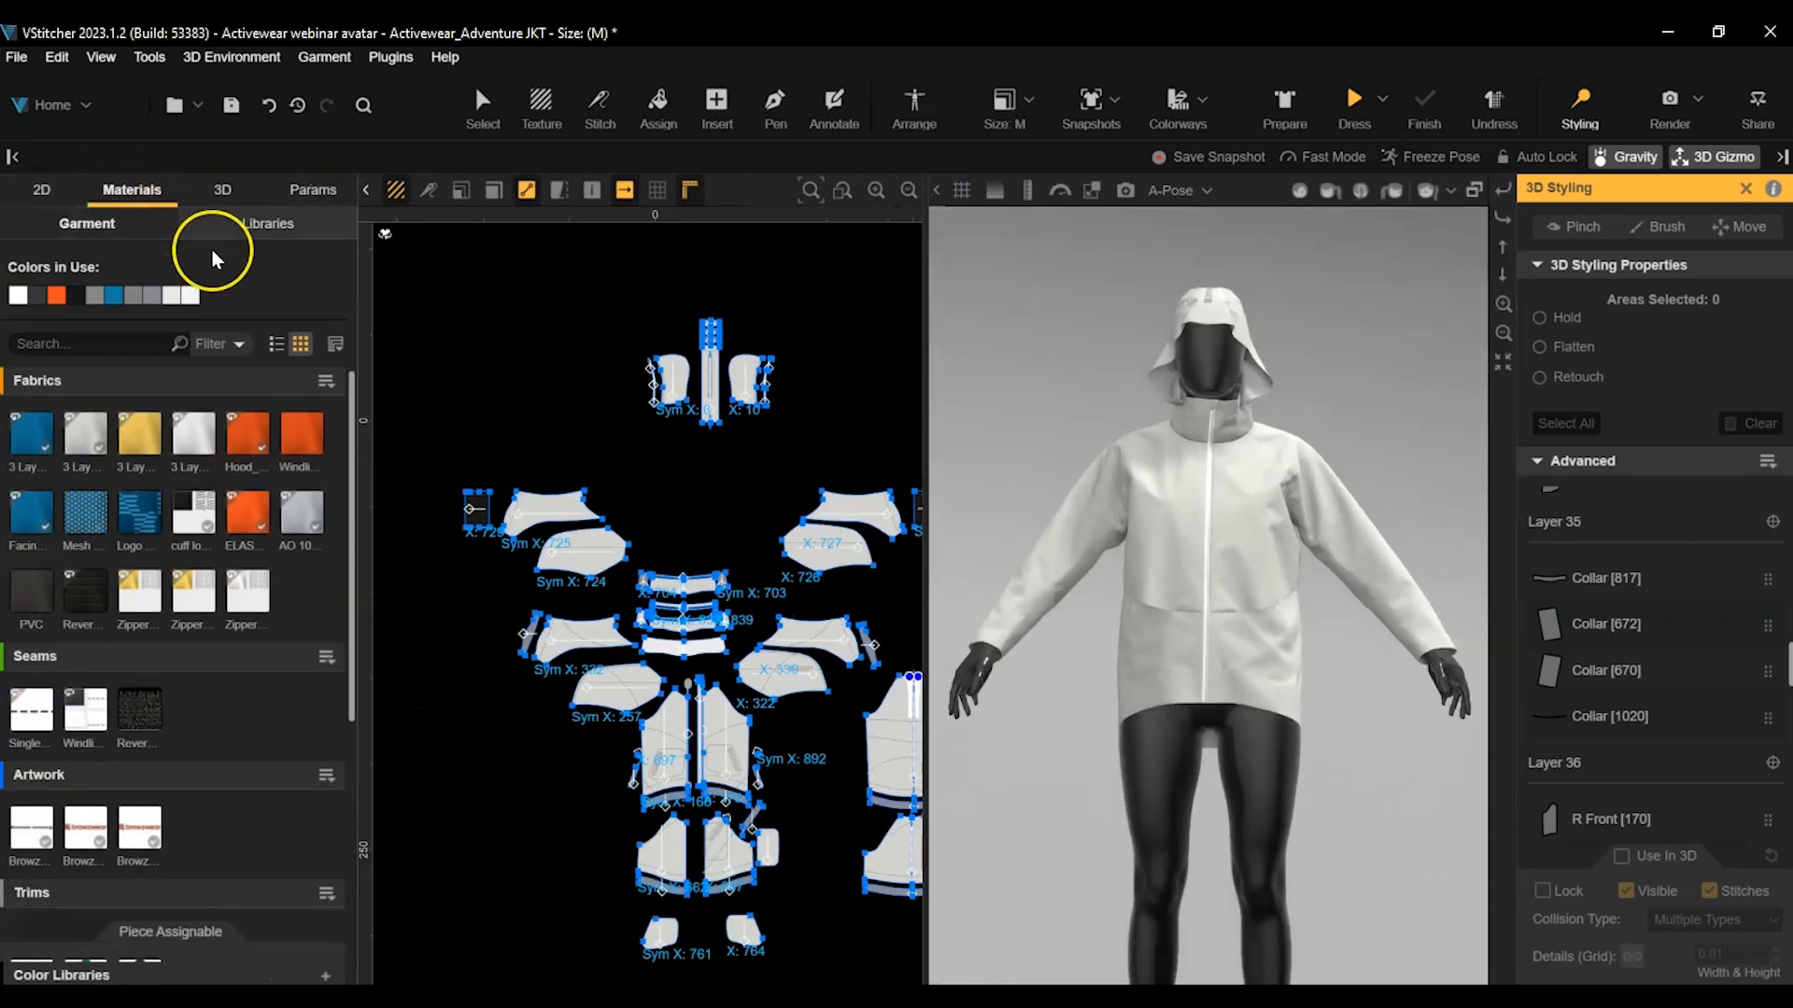
mouse_move(87, 429)
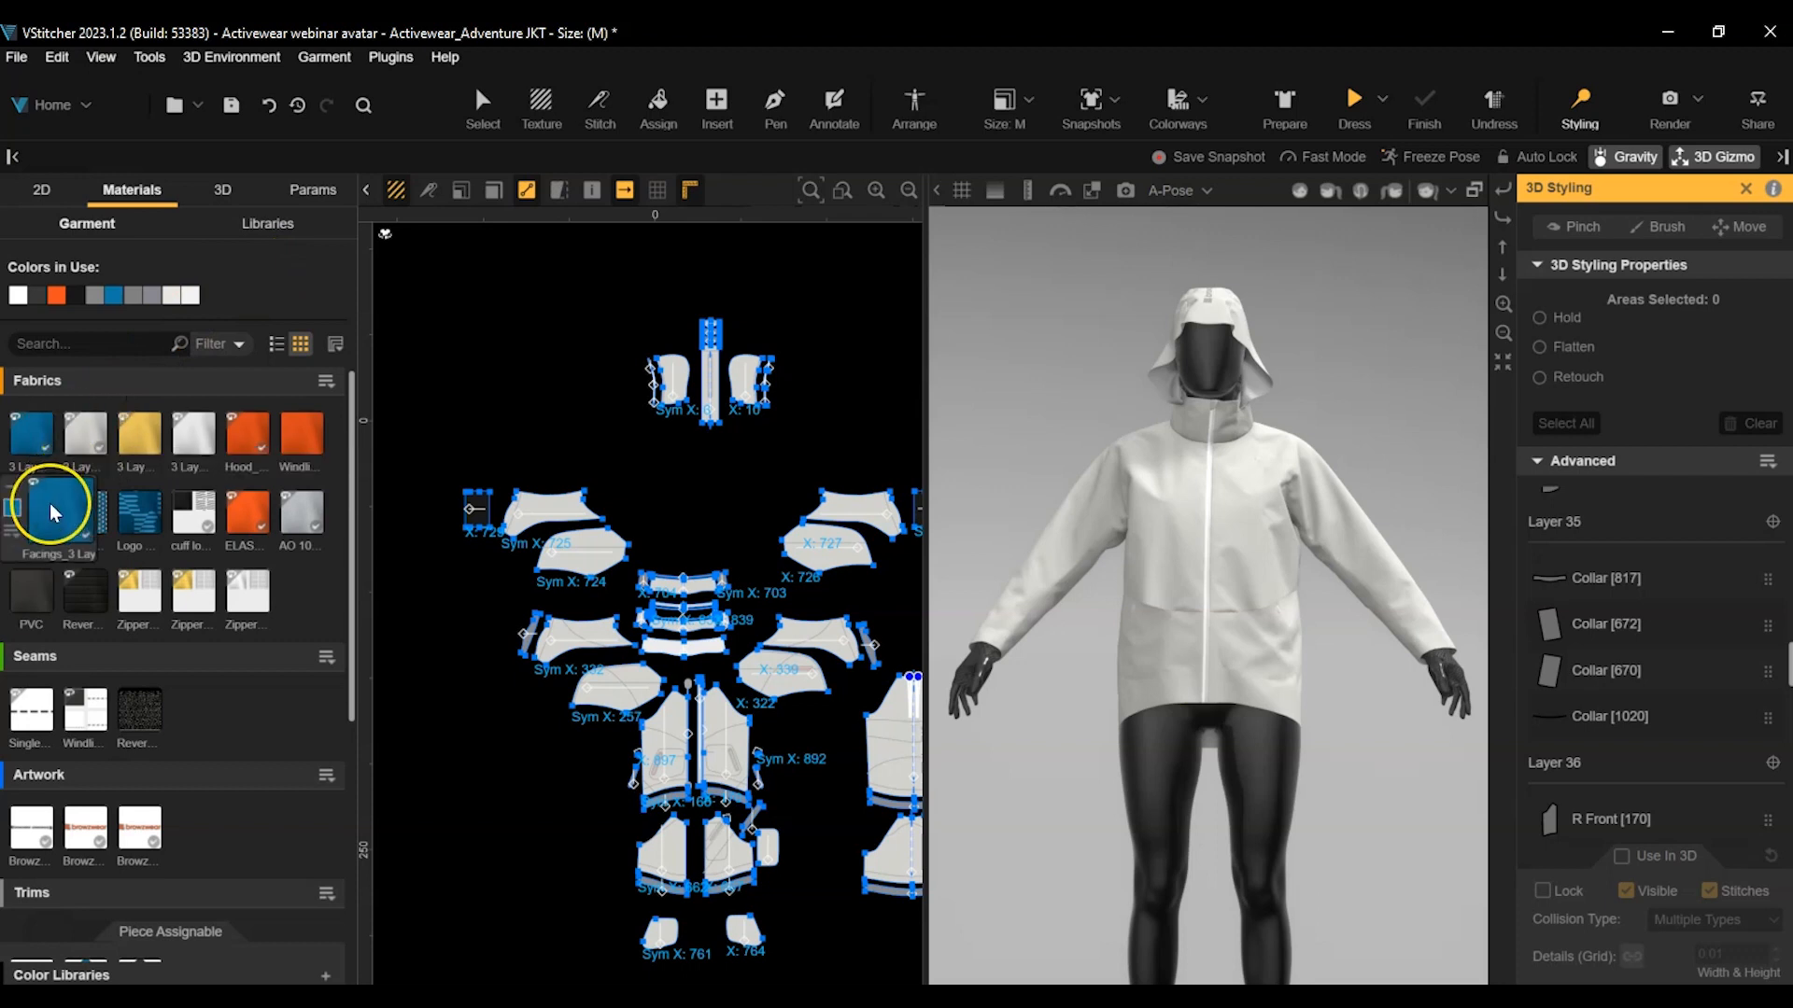
mouse_move(48, 504)
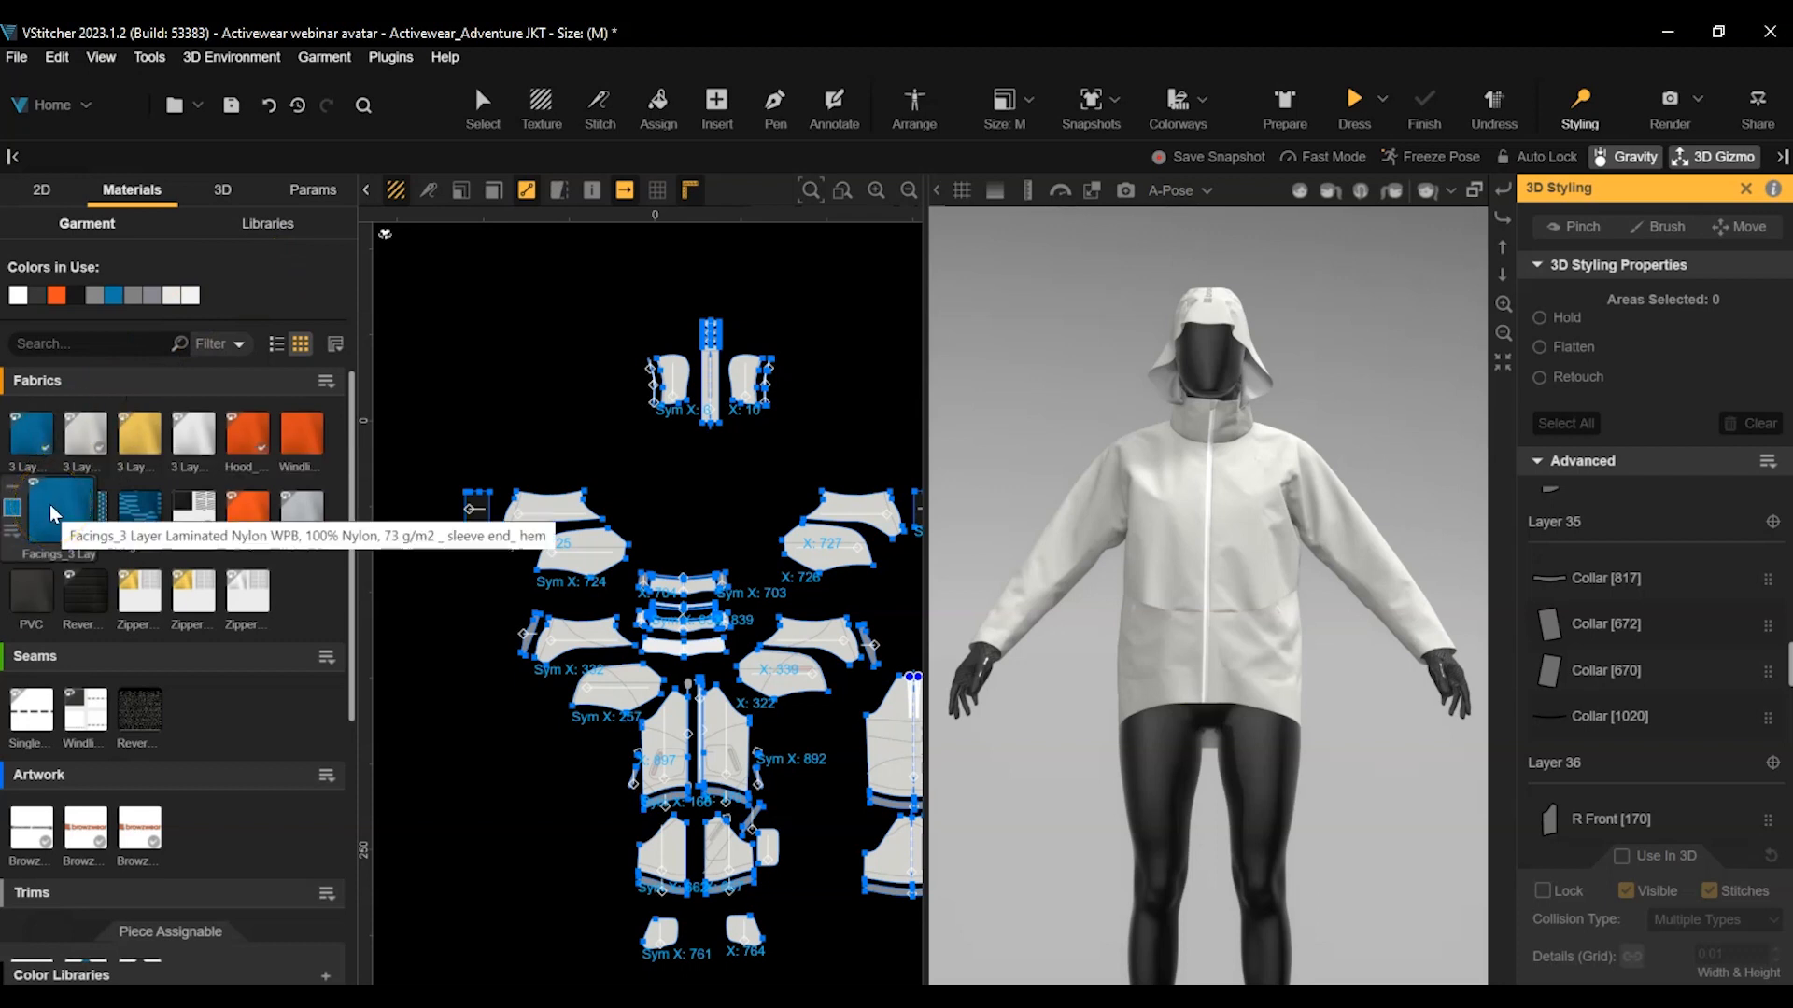
left_click(488, 880)
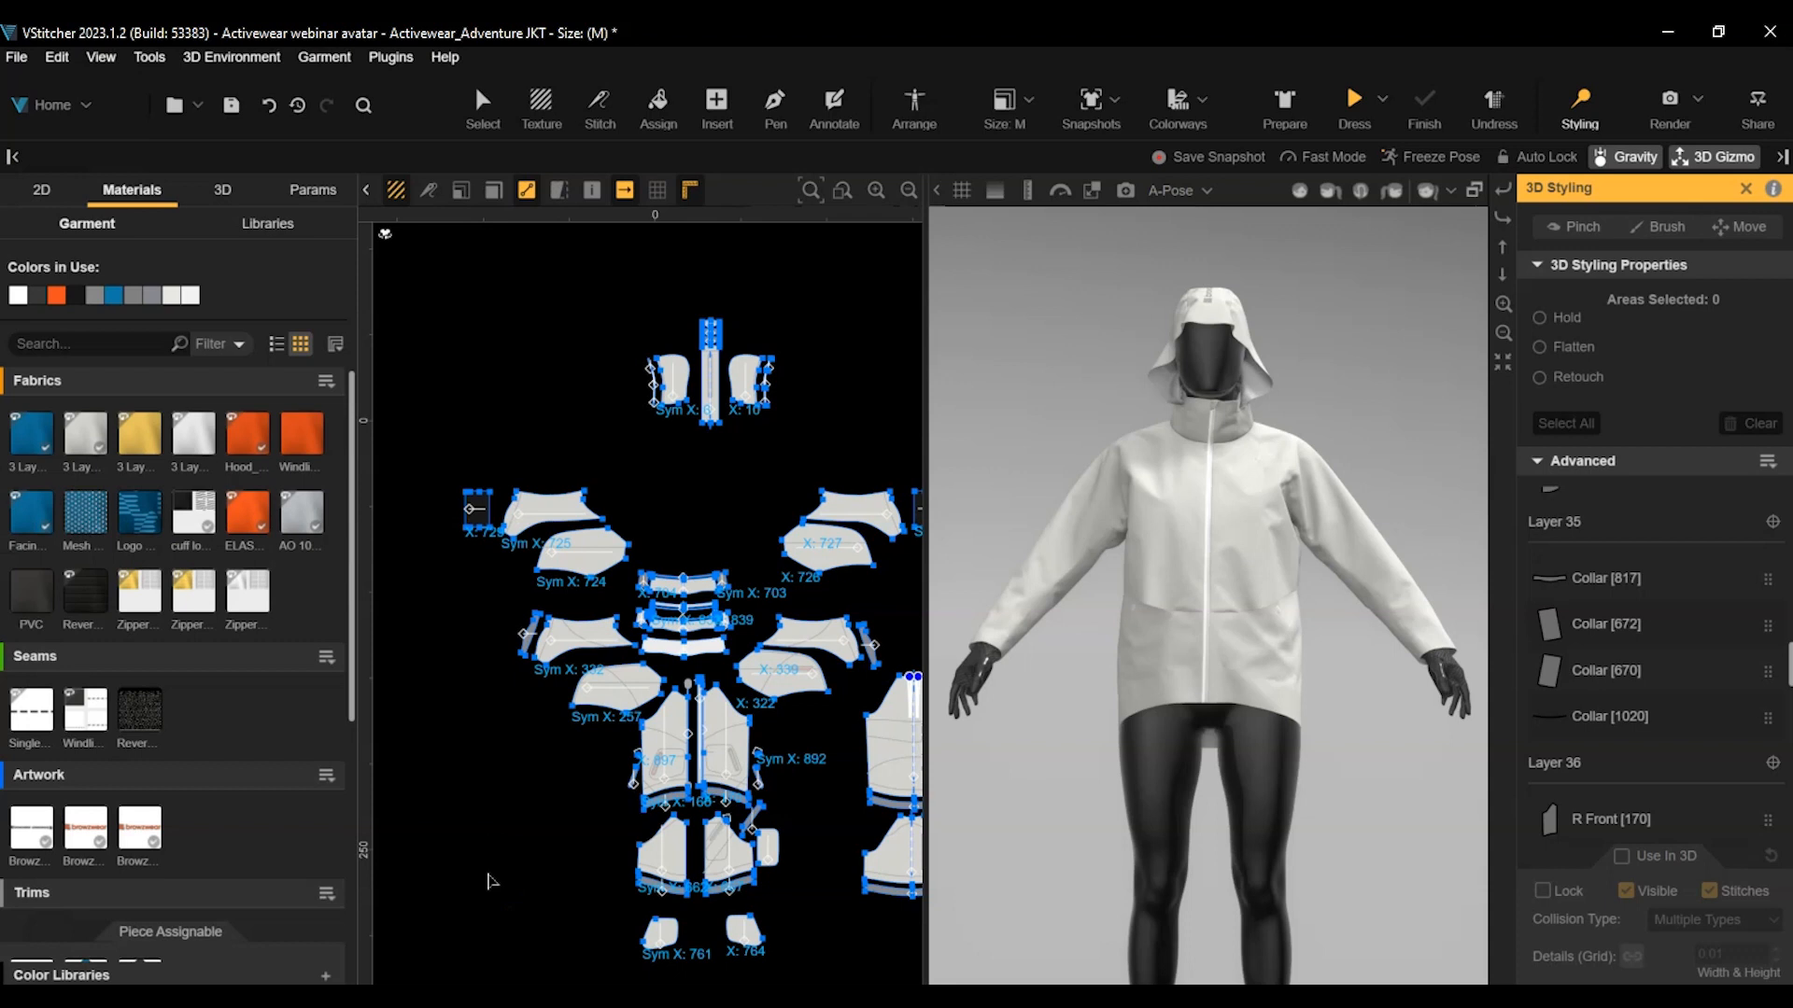
Show only the 2D pattern and flip it to the inside view, framing the body pieces and their hem facings.
key("2")
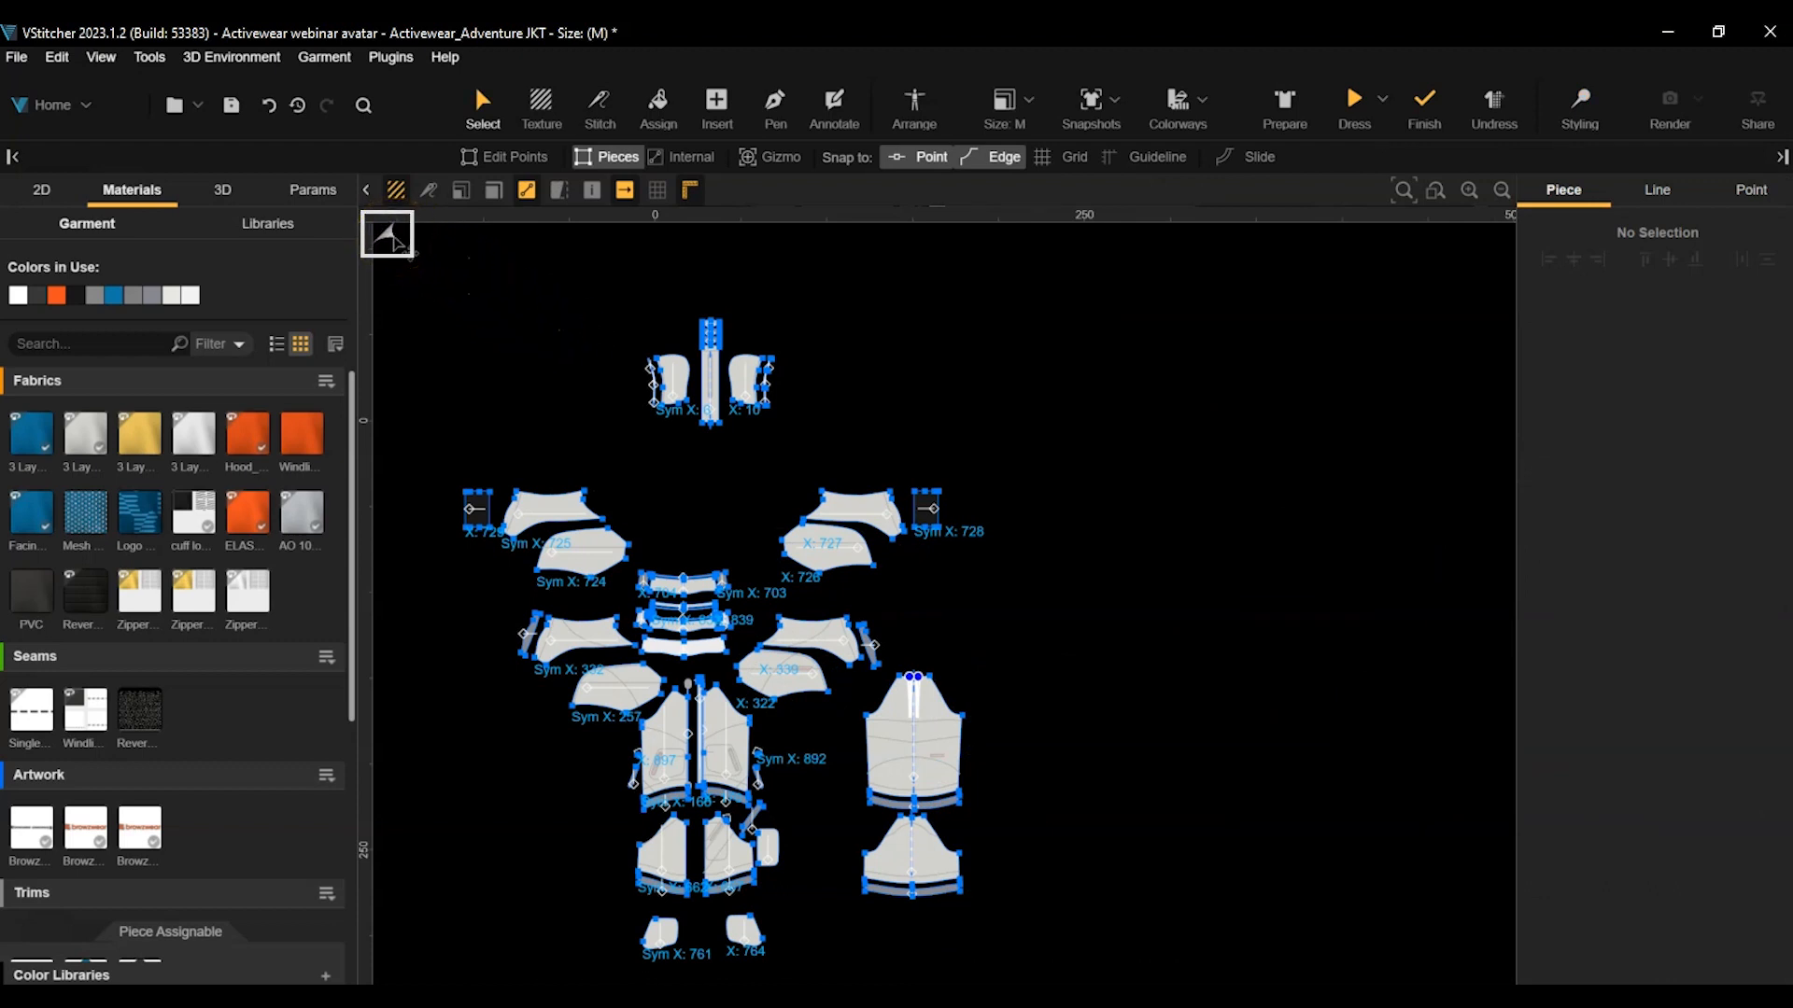
left_click(392, 239)
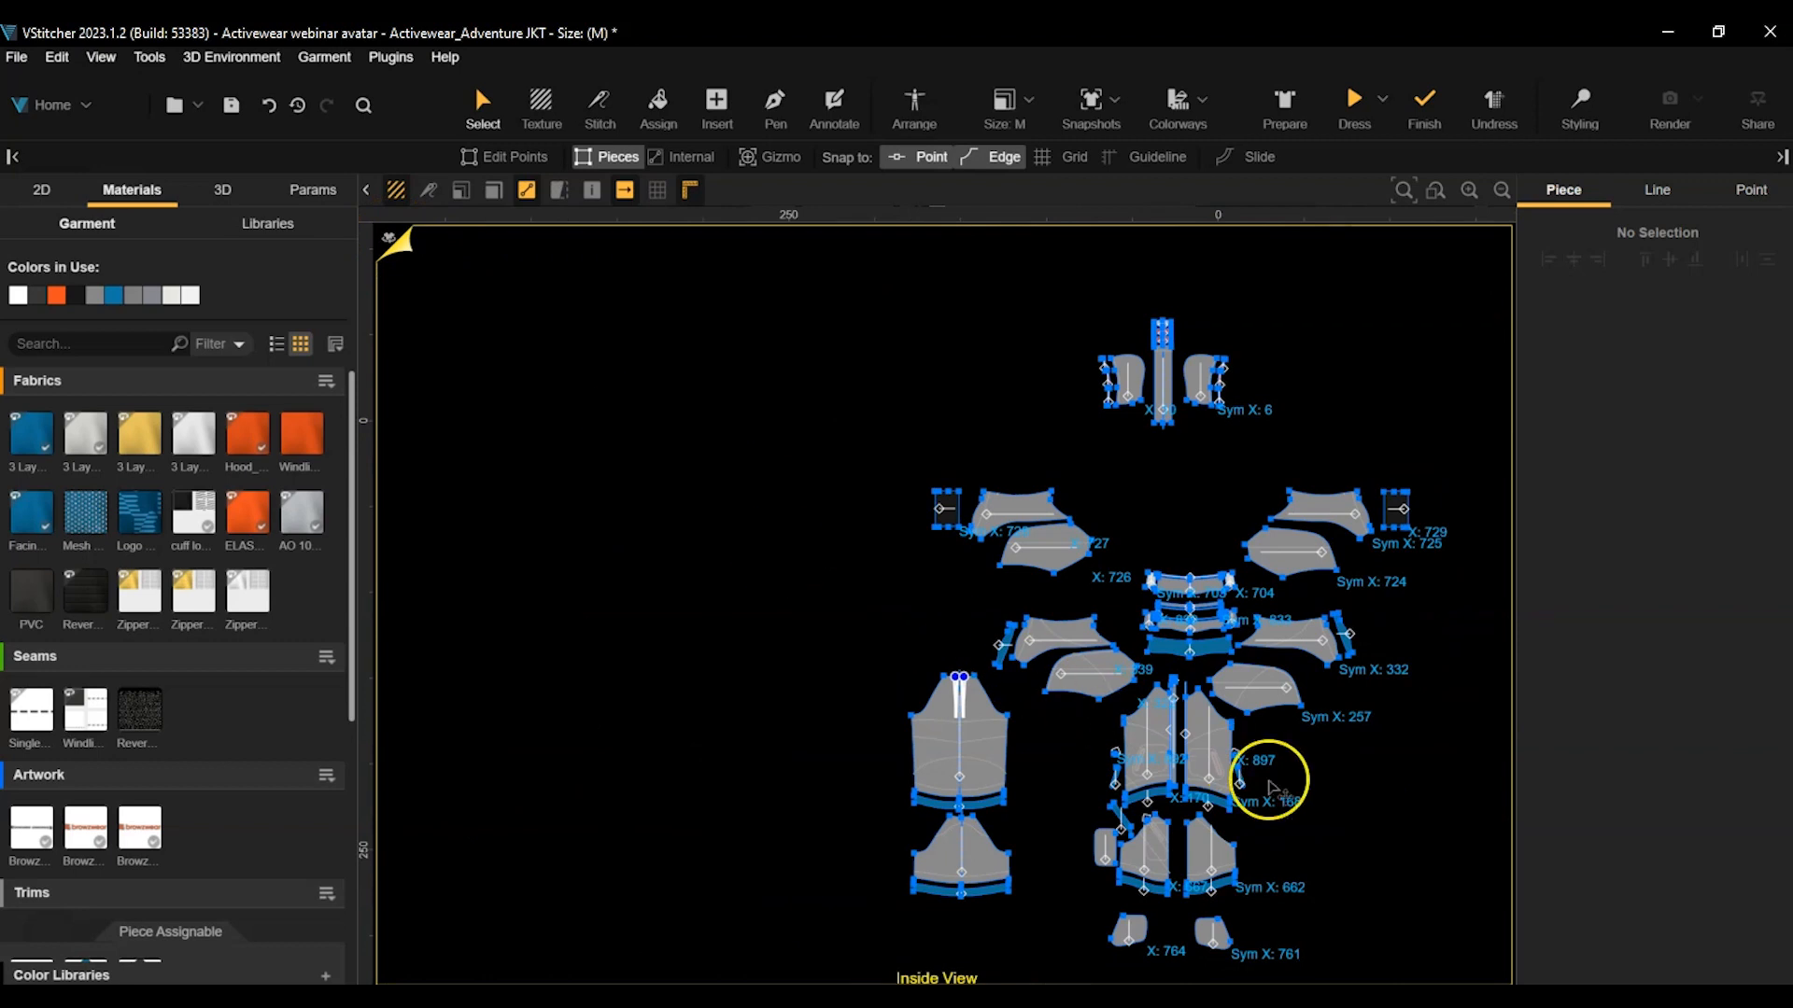
middle_click_drag(1366, 872, 1187, 796)
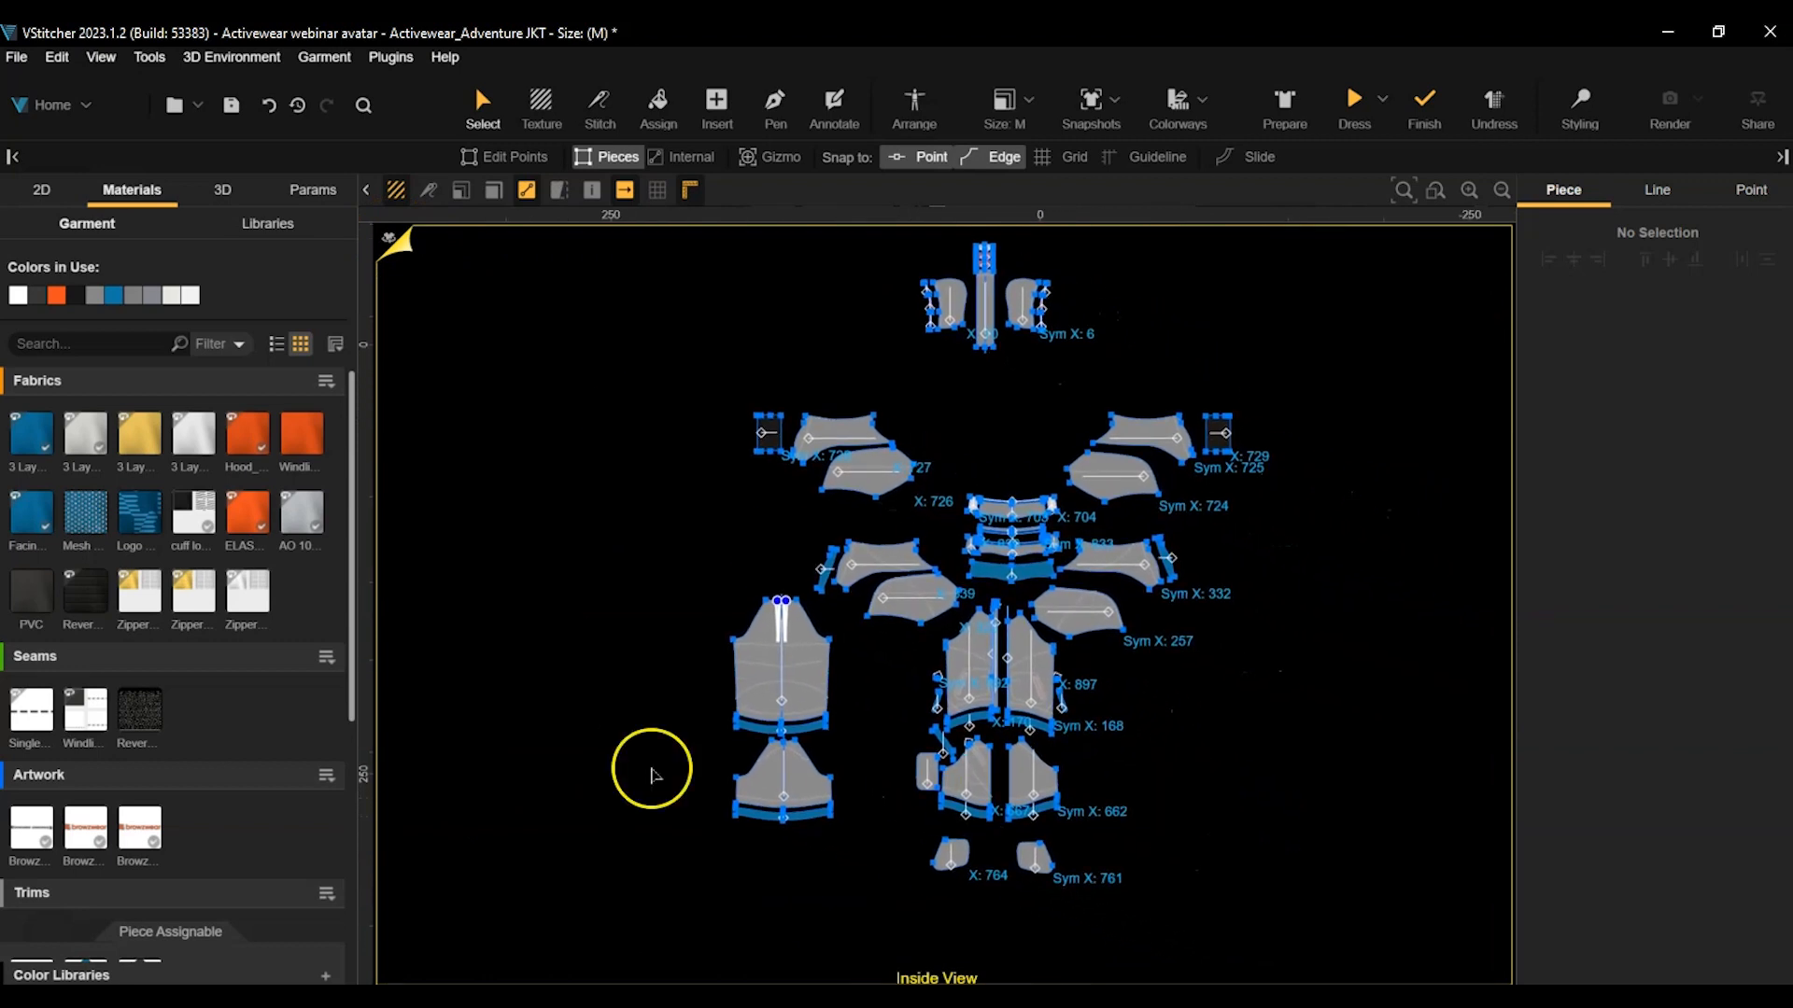
scroll(756, 850, "up", 3)
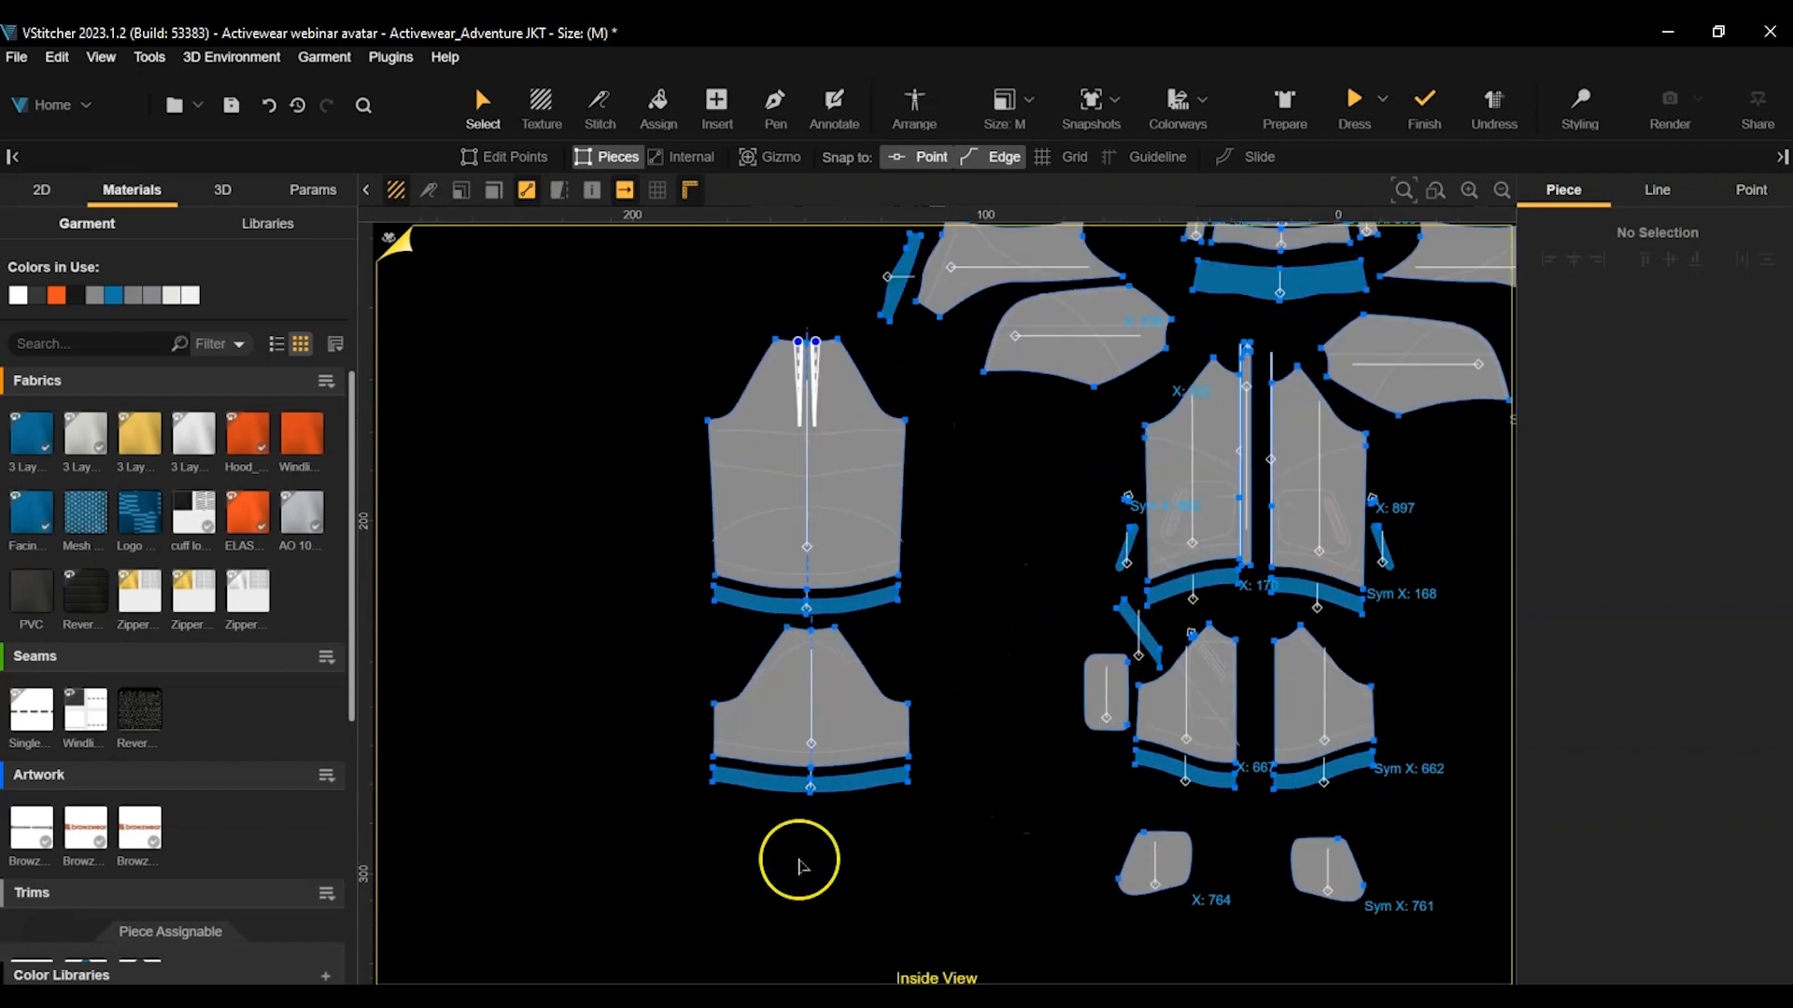
scroll(756, 858, "up", 2)
Move the hem facing onto the hem of the lower back piece with edge snapping off, and attach it.
left_click(774, 825)
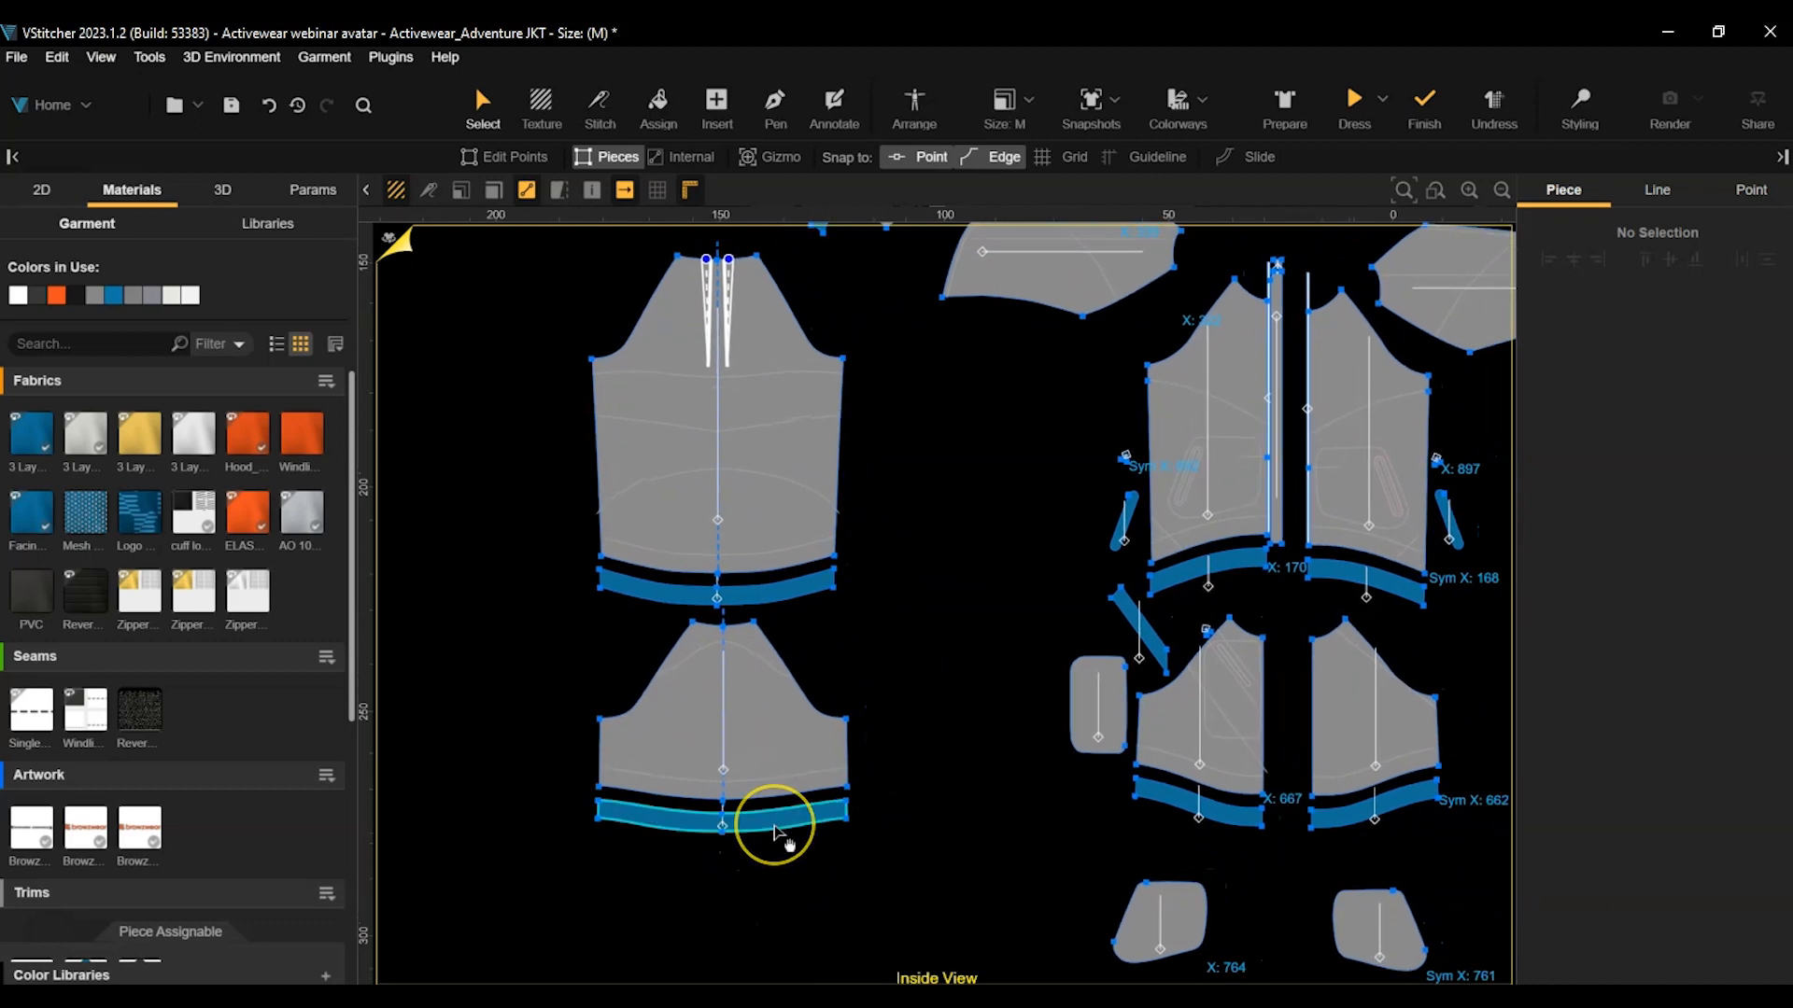
left_click_drag(774, 825, 788, 785)
left_click(992, 156)
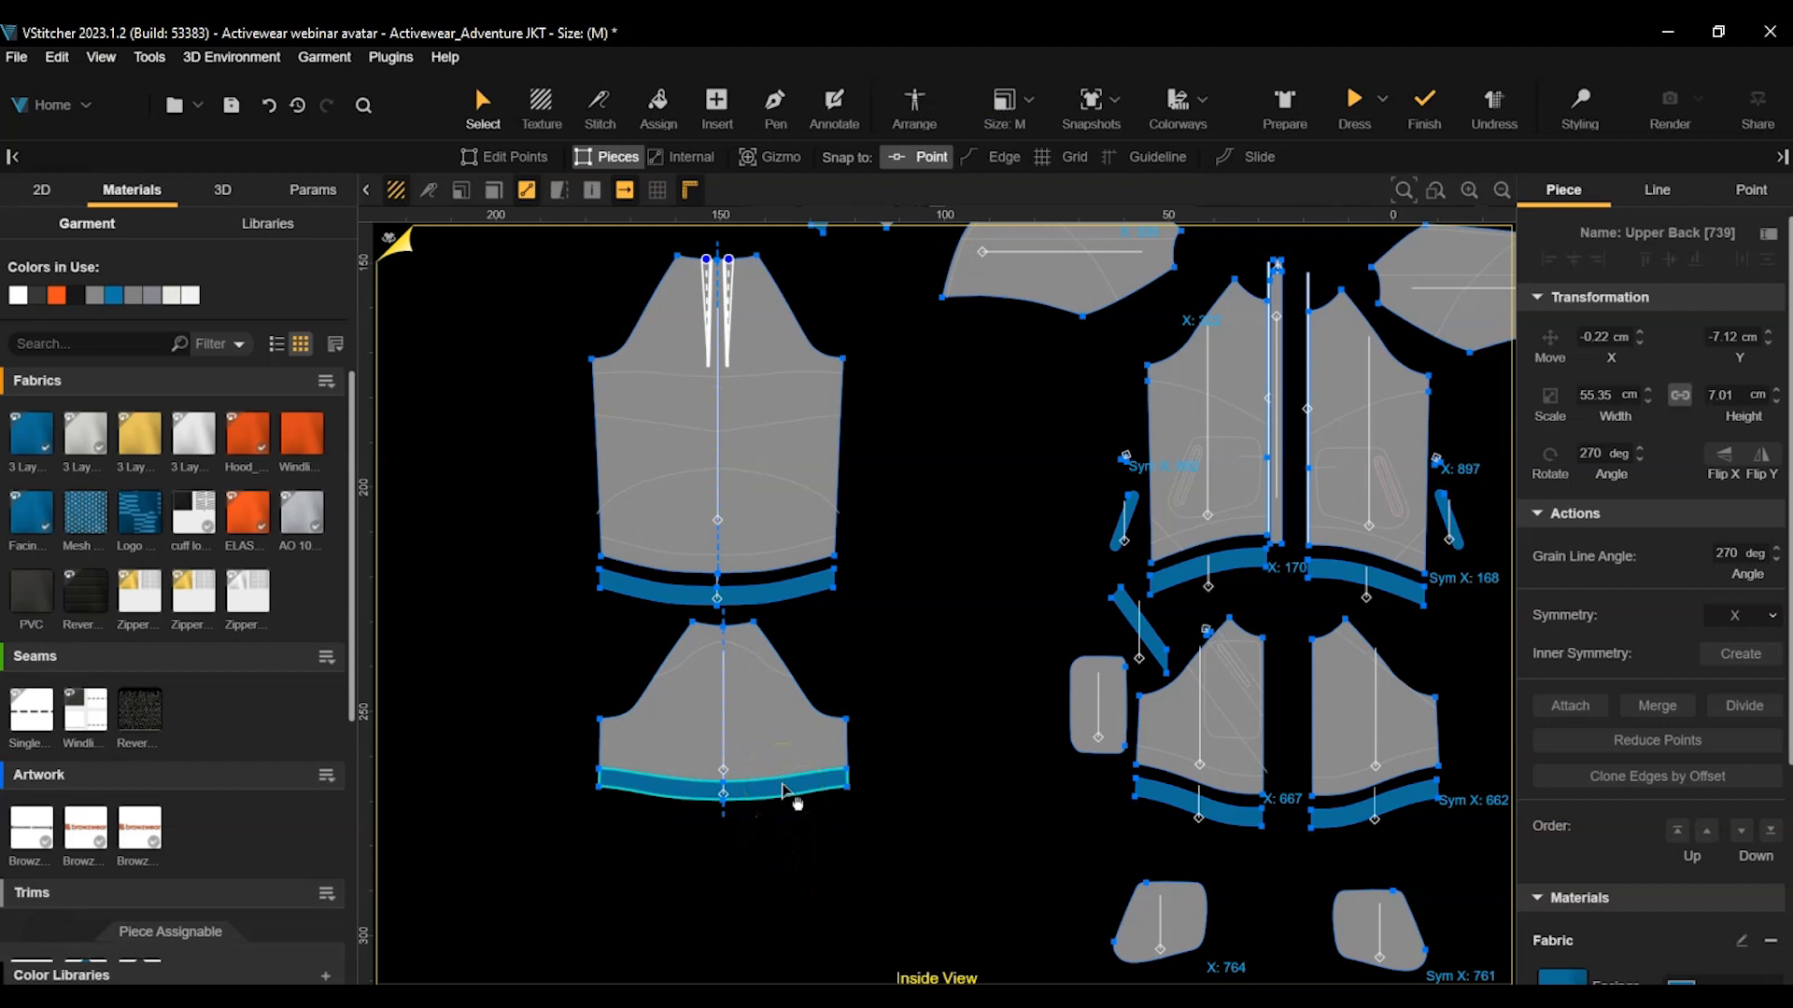
left_click(1567, 706)
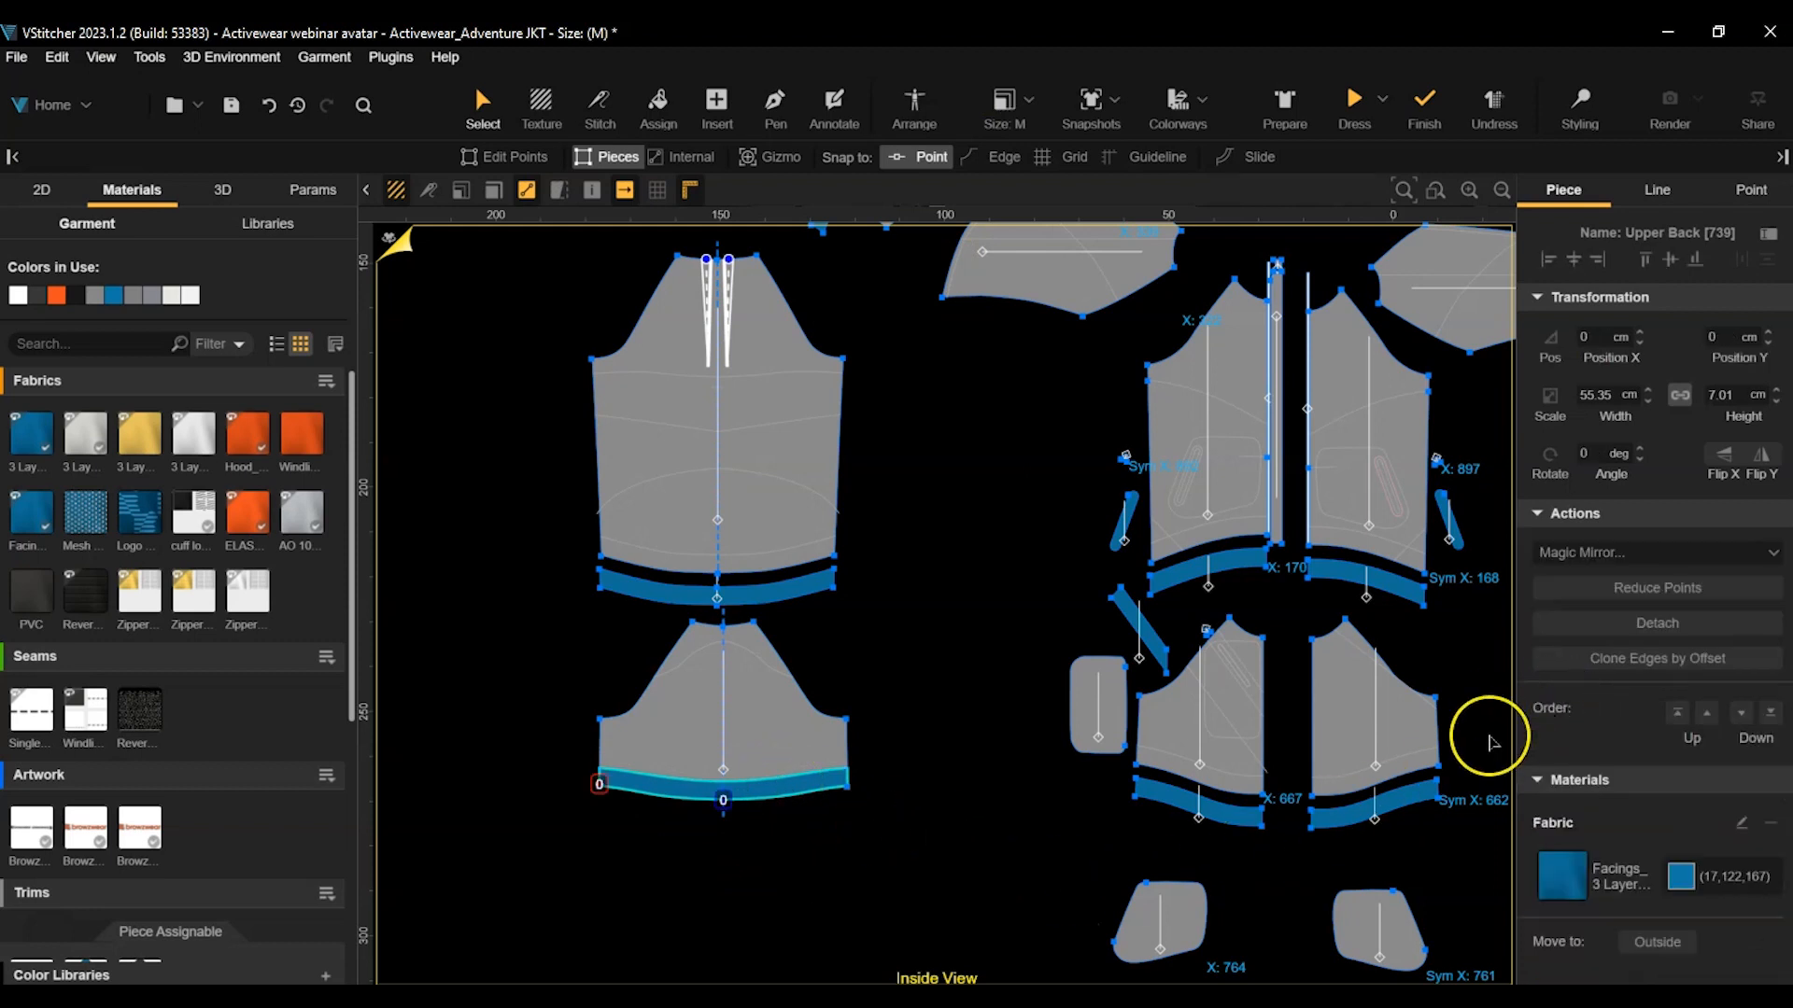
Move the hem facings onto the upper-row back and both front pieces, and attach each one.
left_click_drag(800, 589, 809, 560)
left_click(1567, 702)
left_click_drag(1253, 562, 1250, 528)
left_click(1569, 705)
left_click_drag(1438, 590, 1400, 561)
left_click(1569, 709)
Move the two hem facings onto the lower-row front pieces and attach each one.
left_click_drag(1433, 805, 1429, 760)
left_click(1584, 709)
mouse_move(1213, 811)
left_mouse_down()
mouse_move(1241, 820)
mouse_move(1240, 794)
left_mouse_up()
left_click(1568, 706)
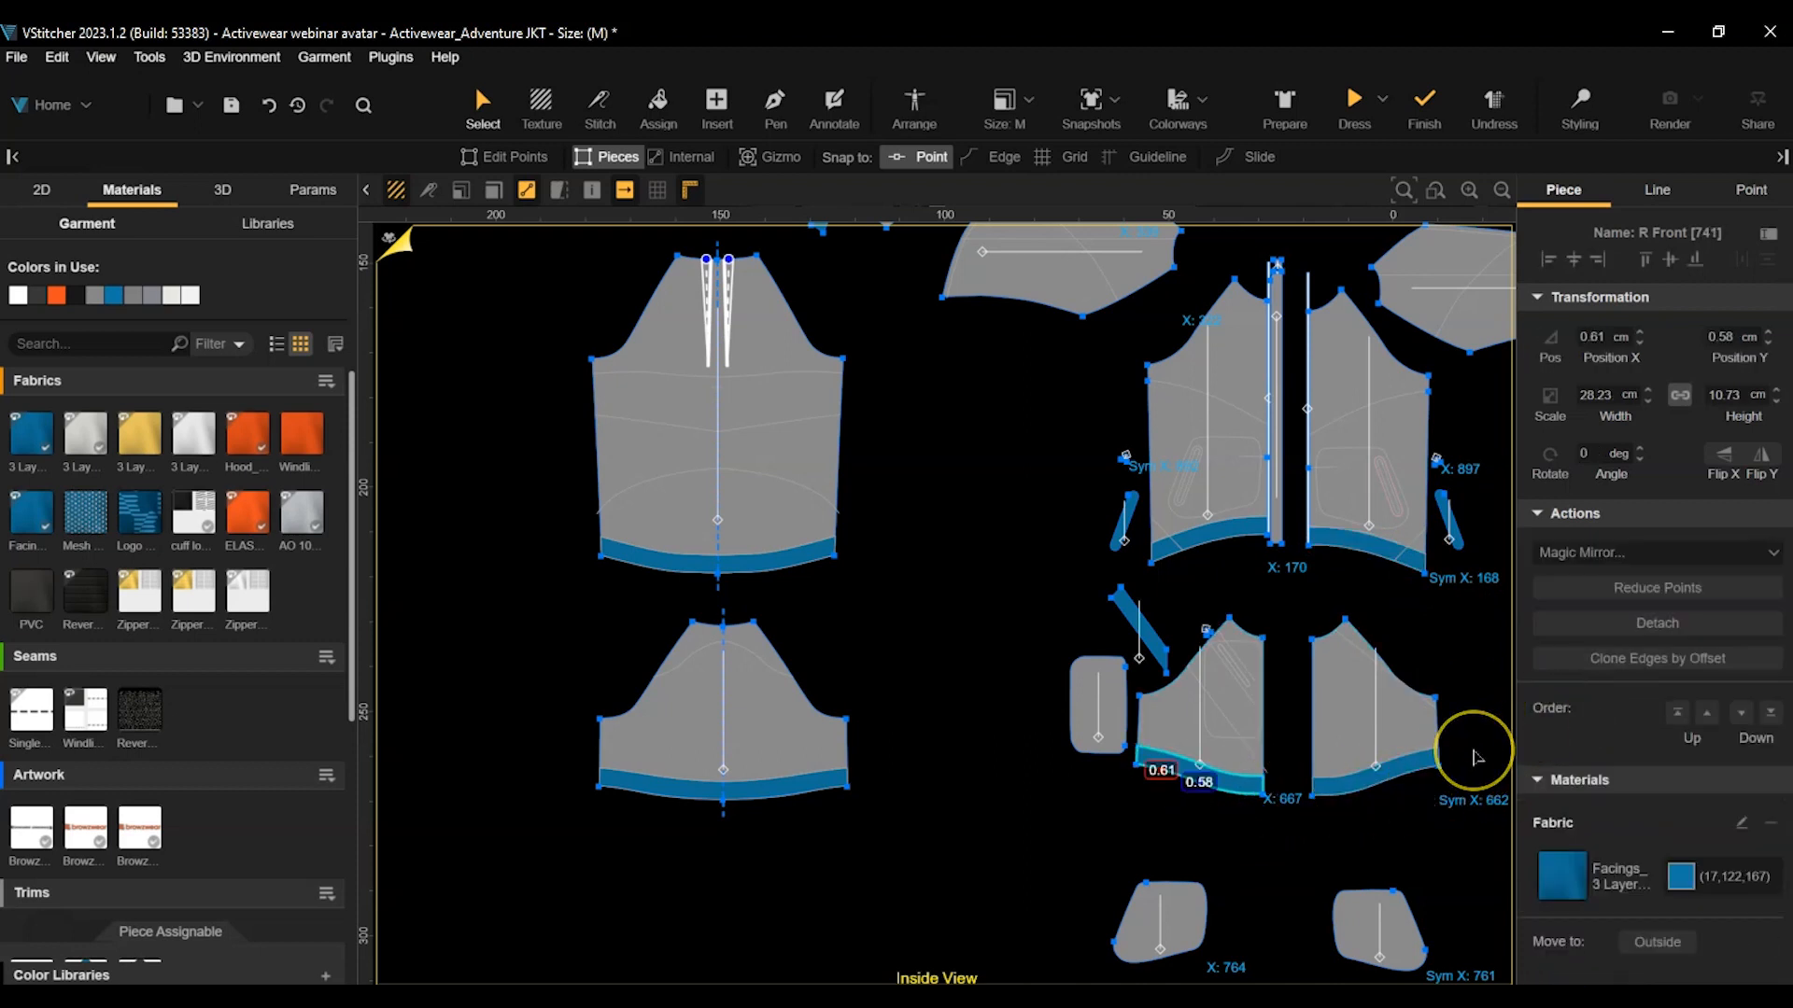
left_click(1474, 749)
In the outside view, apply a Force Multiplier with amount 4 to the hem edges of all front and back body pieces.
left_click(399, 246)
left_click(398, 245)
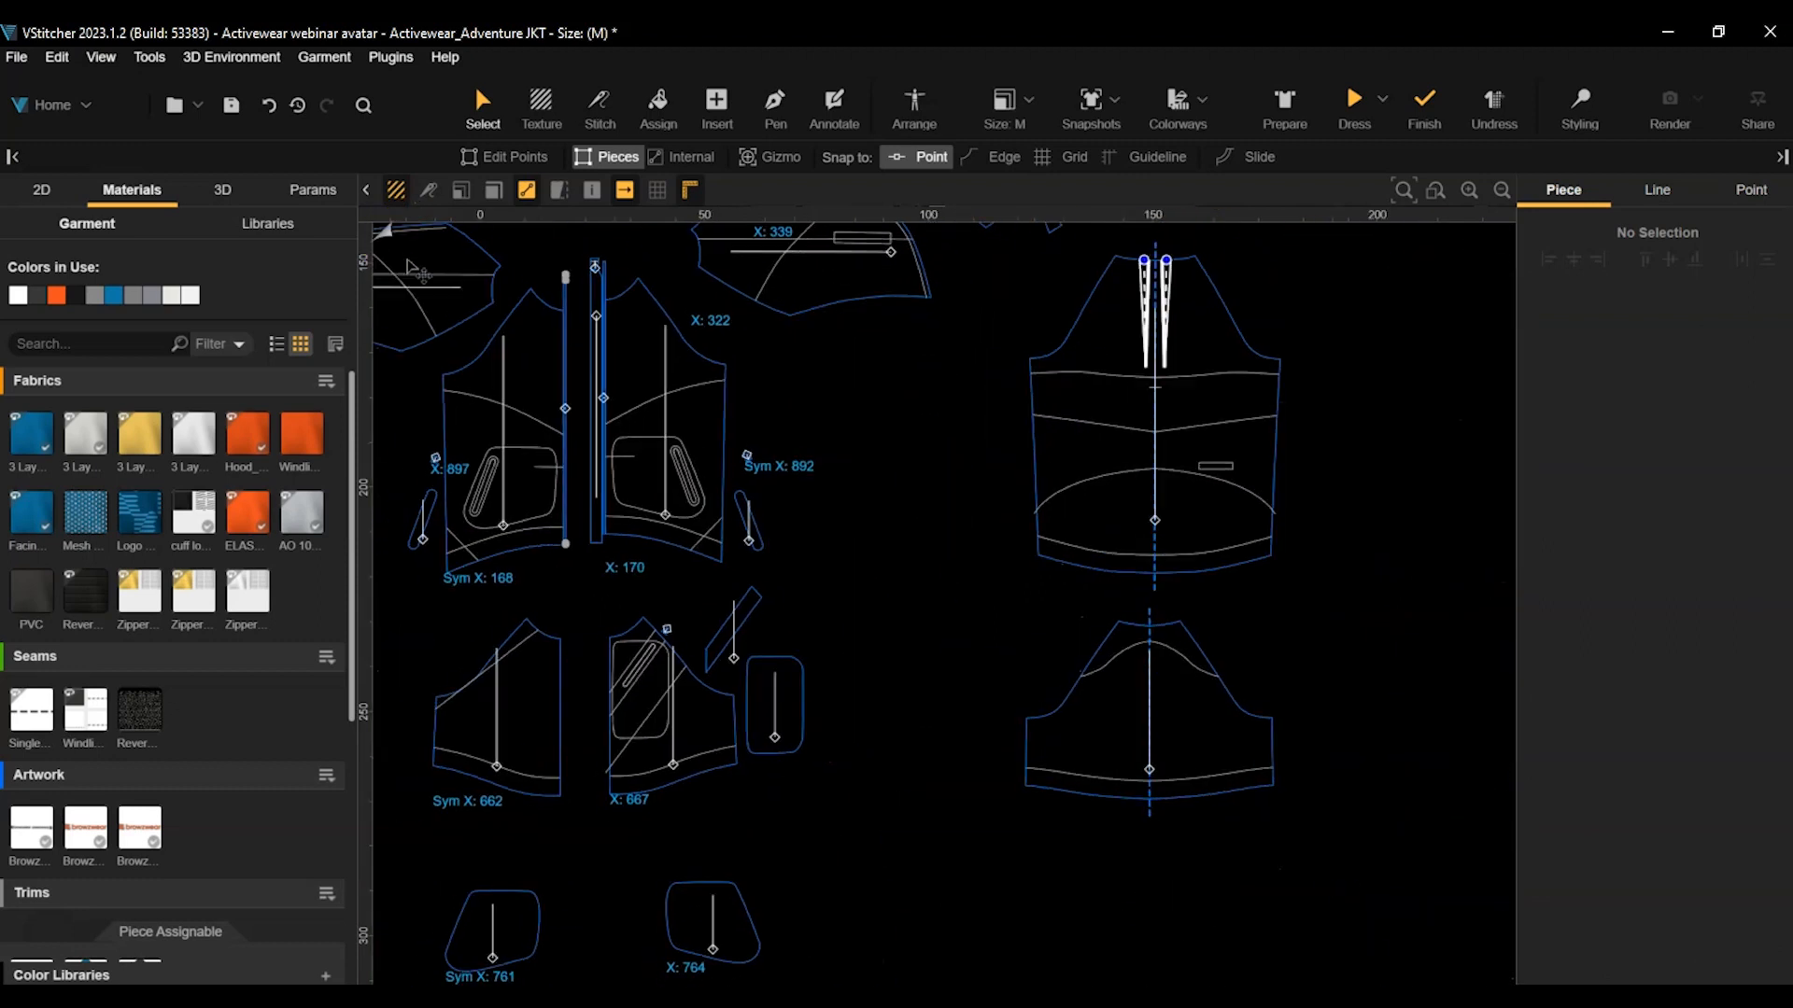
left_click(509, 554)
left_click(515, 792, "shift")
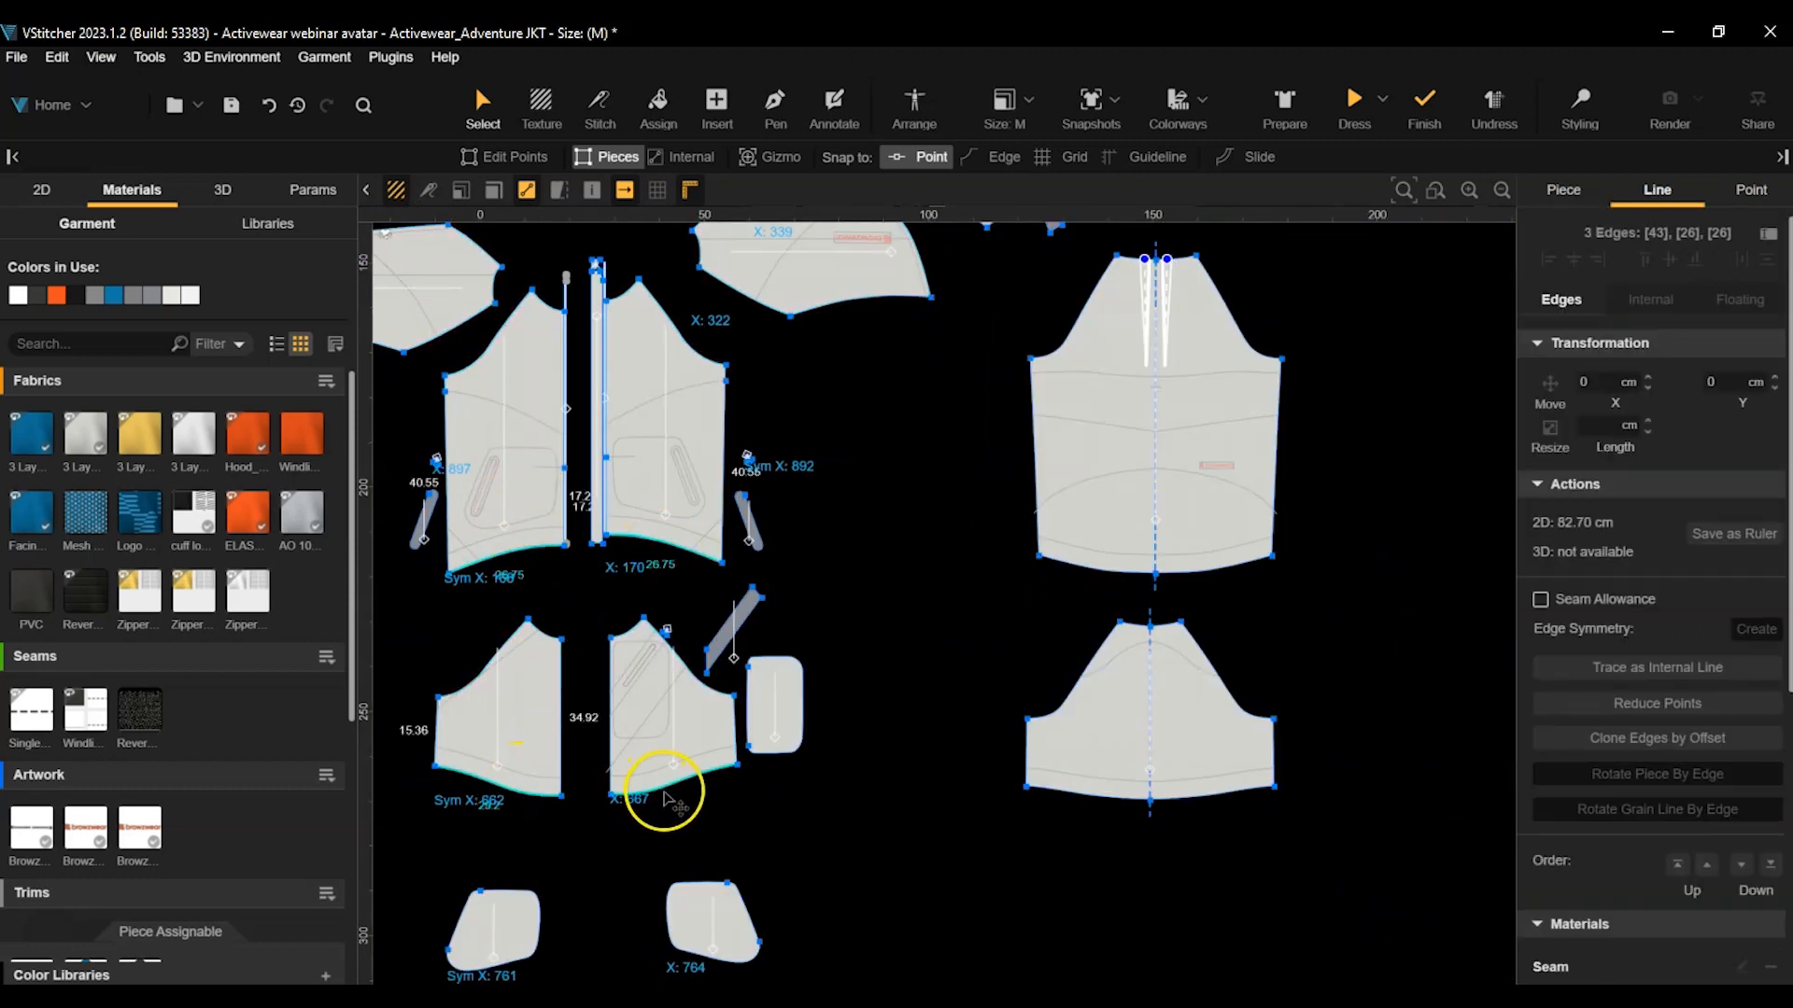
left_click(1088, 796, "shift")
left_click(1214, 803, "shift")
left_click(1204, 567, "shift")
left_click(1111, 568, "shift")
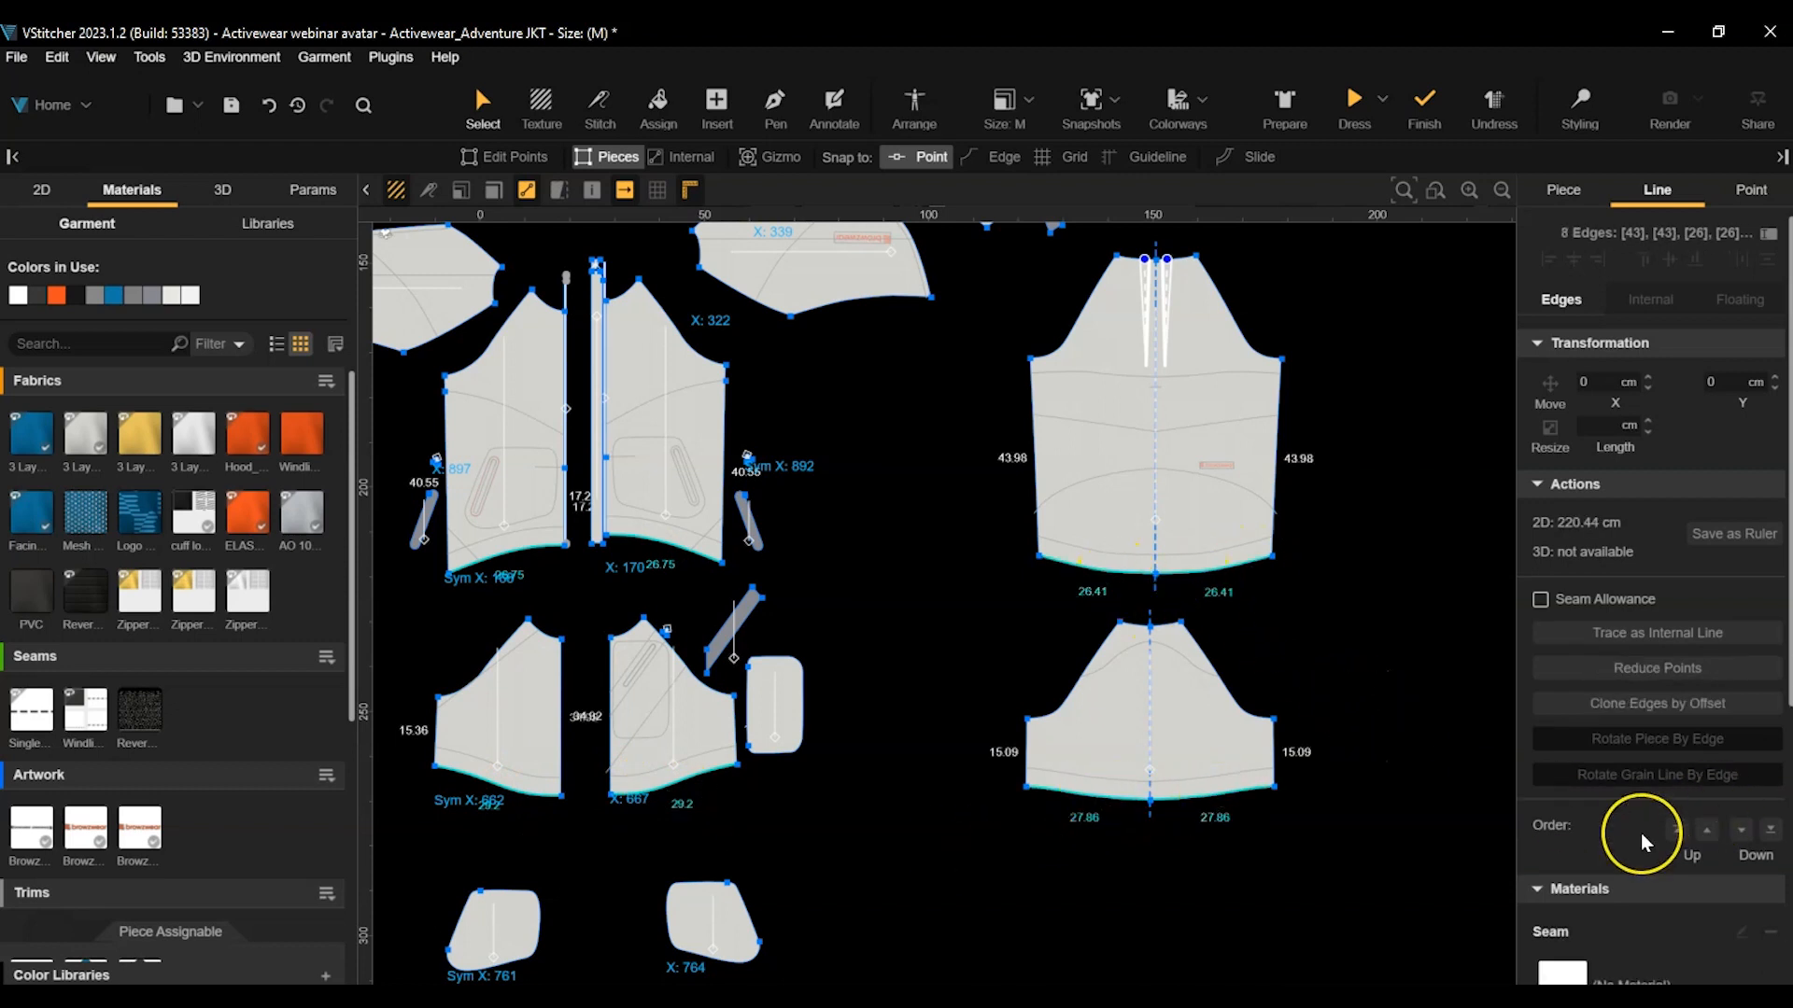
scroll(1630, 896, "down", 5)
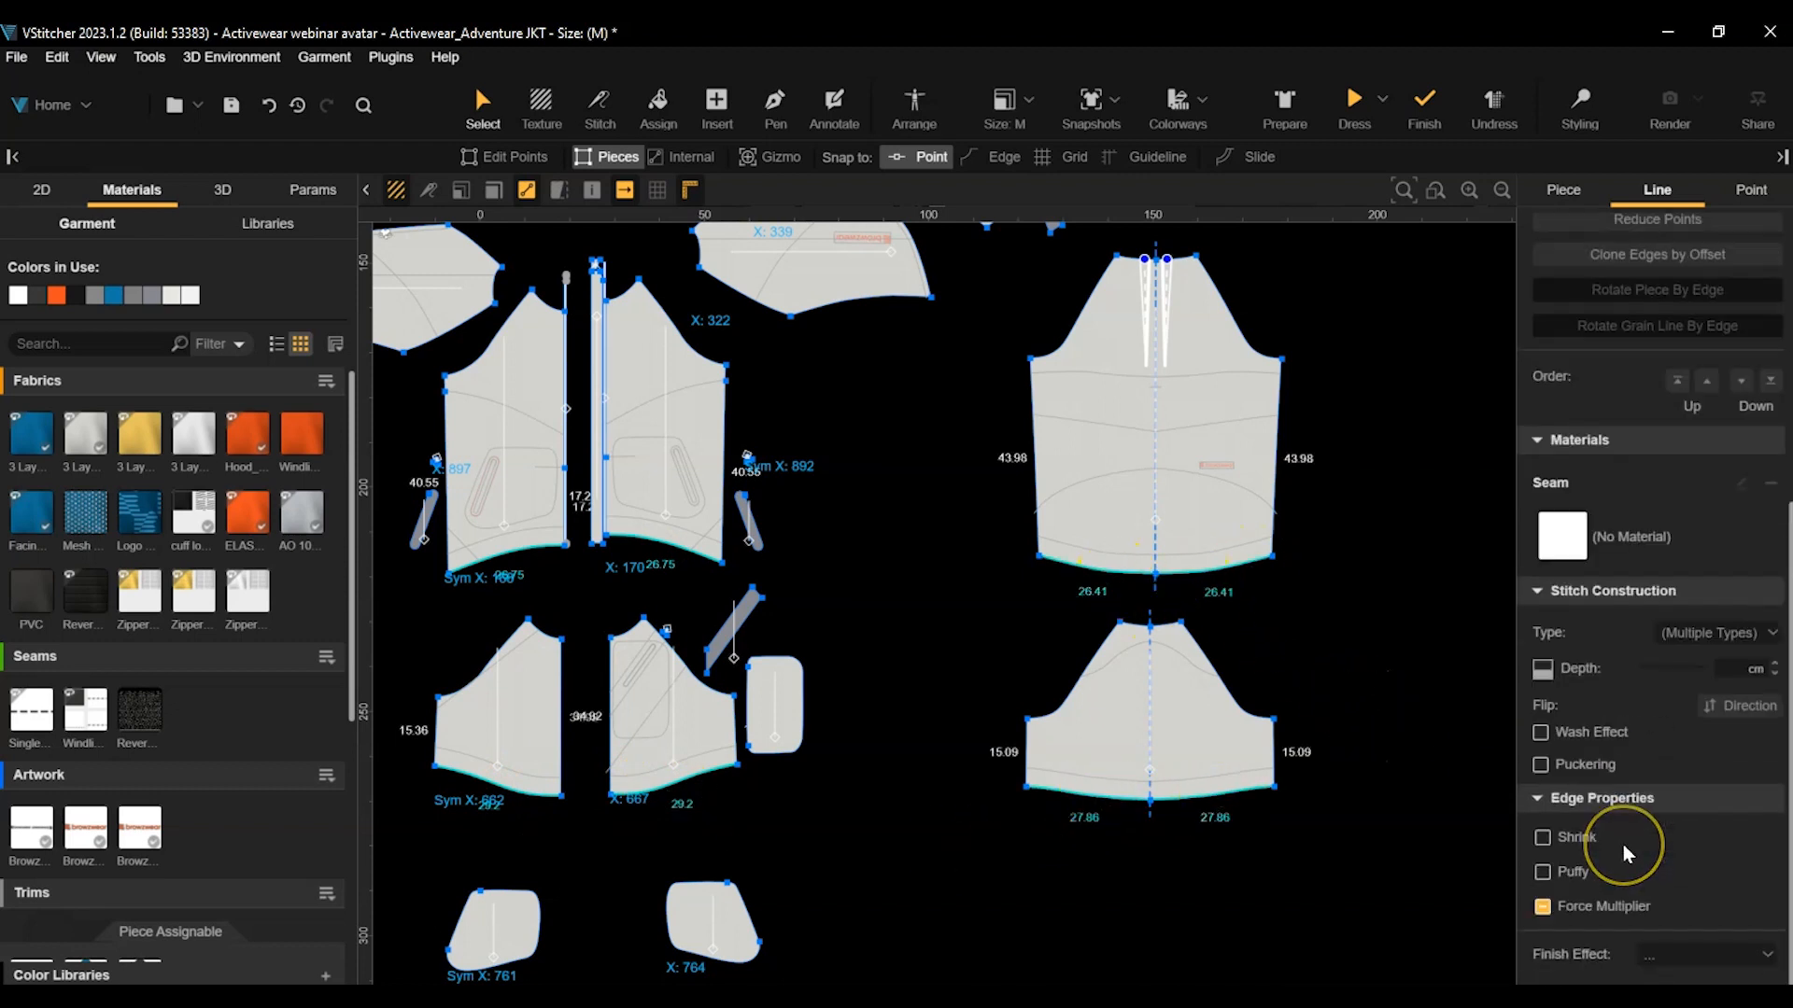
left_click(1542, 906)
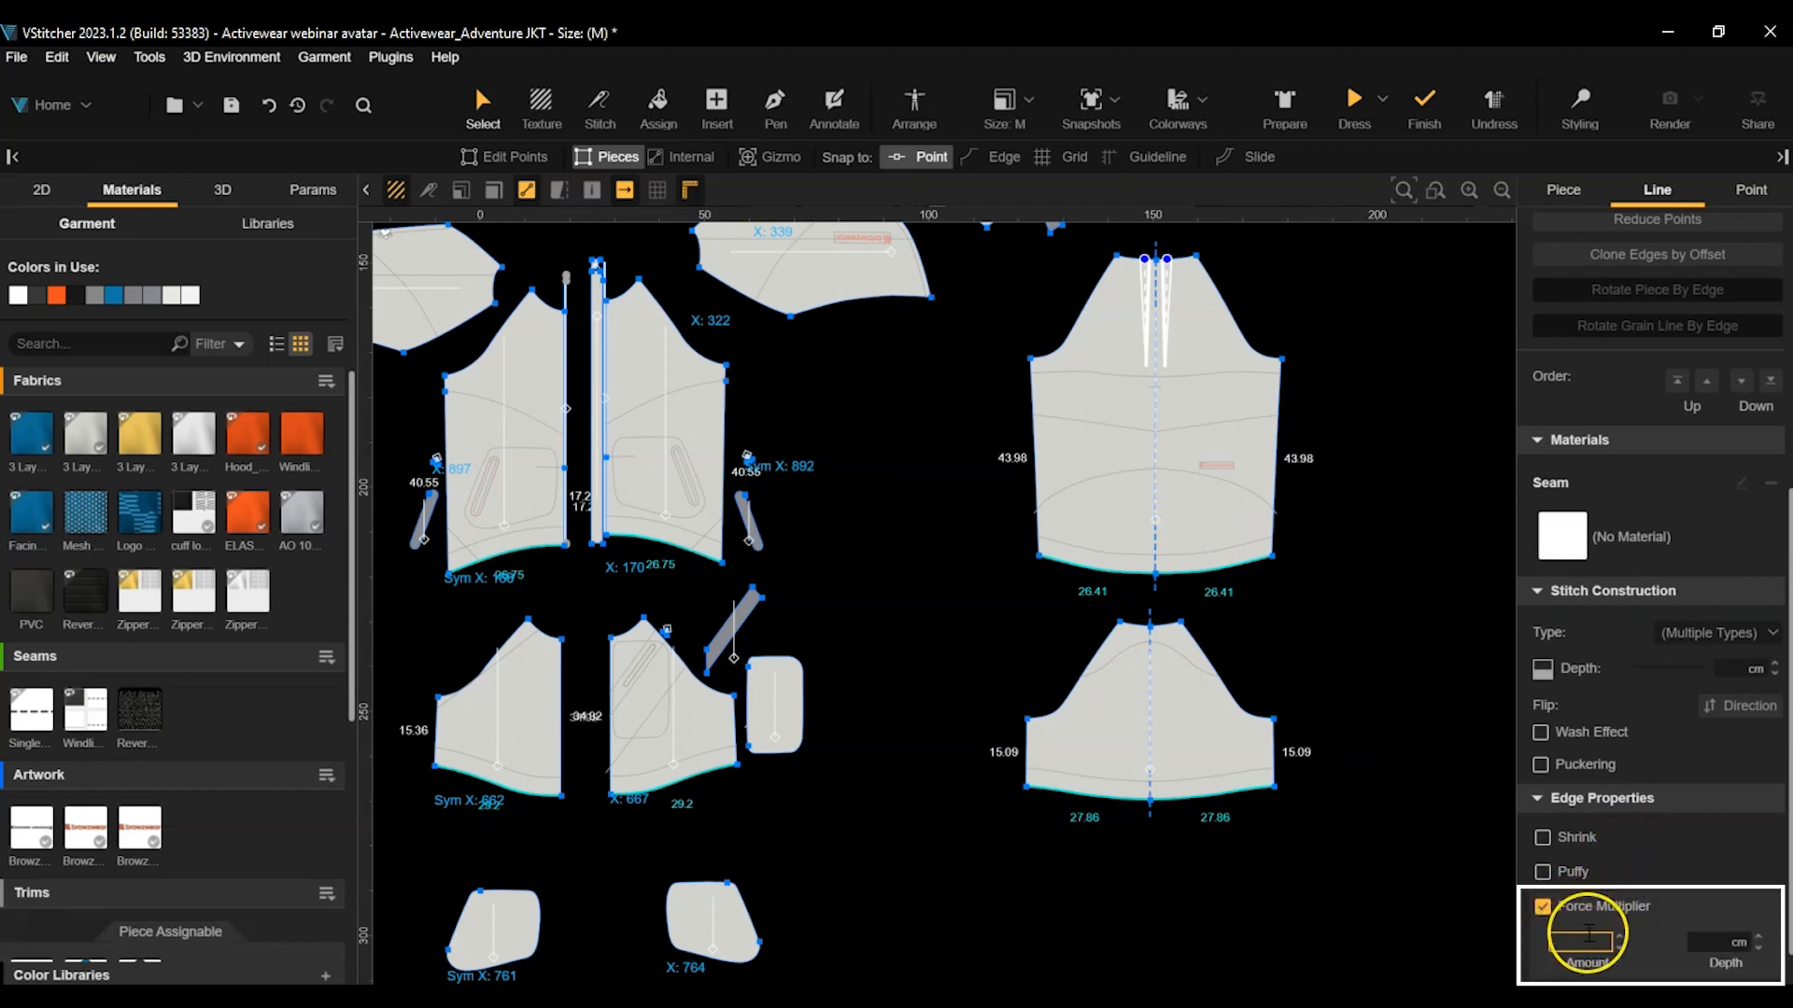
type("4")
left_click(1717, 943)
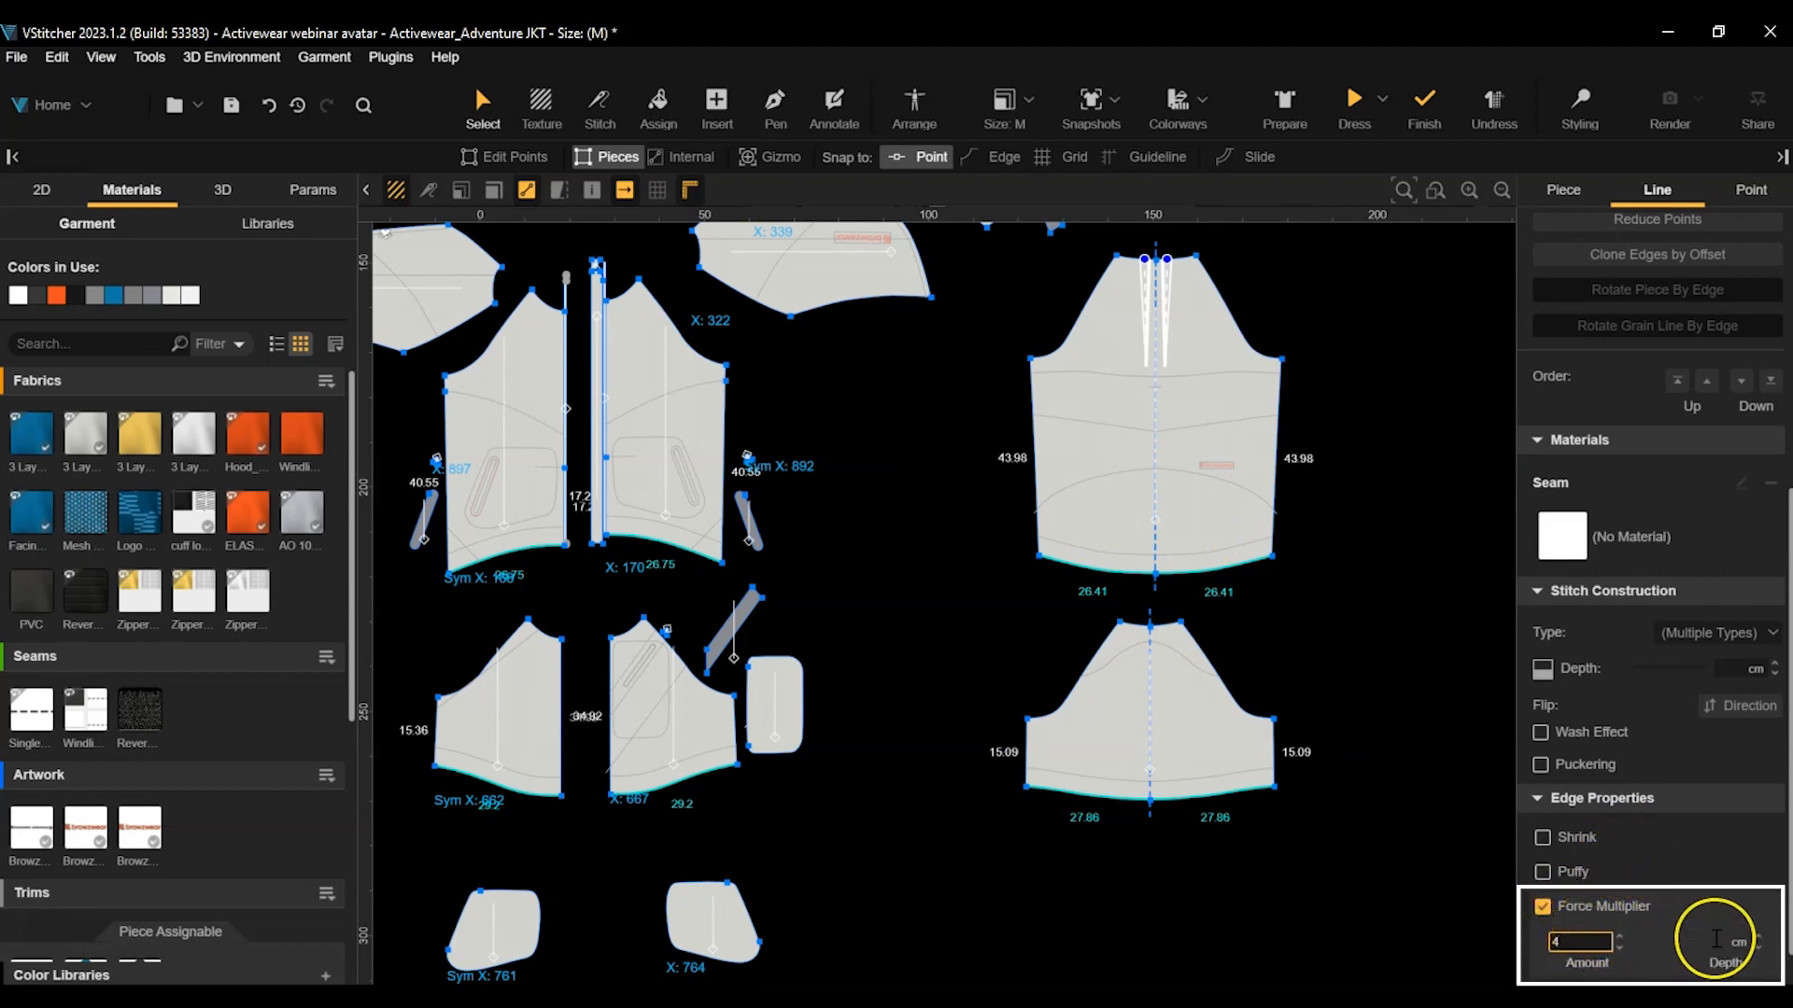
left_click(1494, 934)
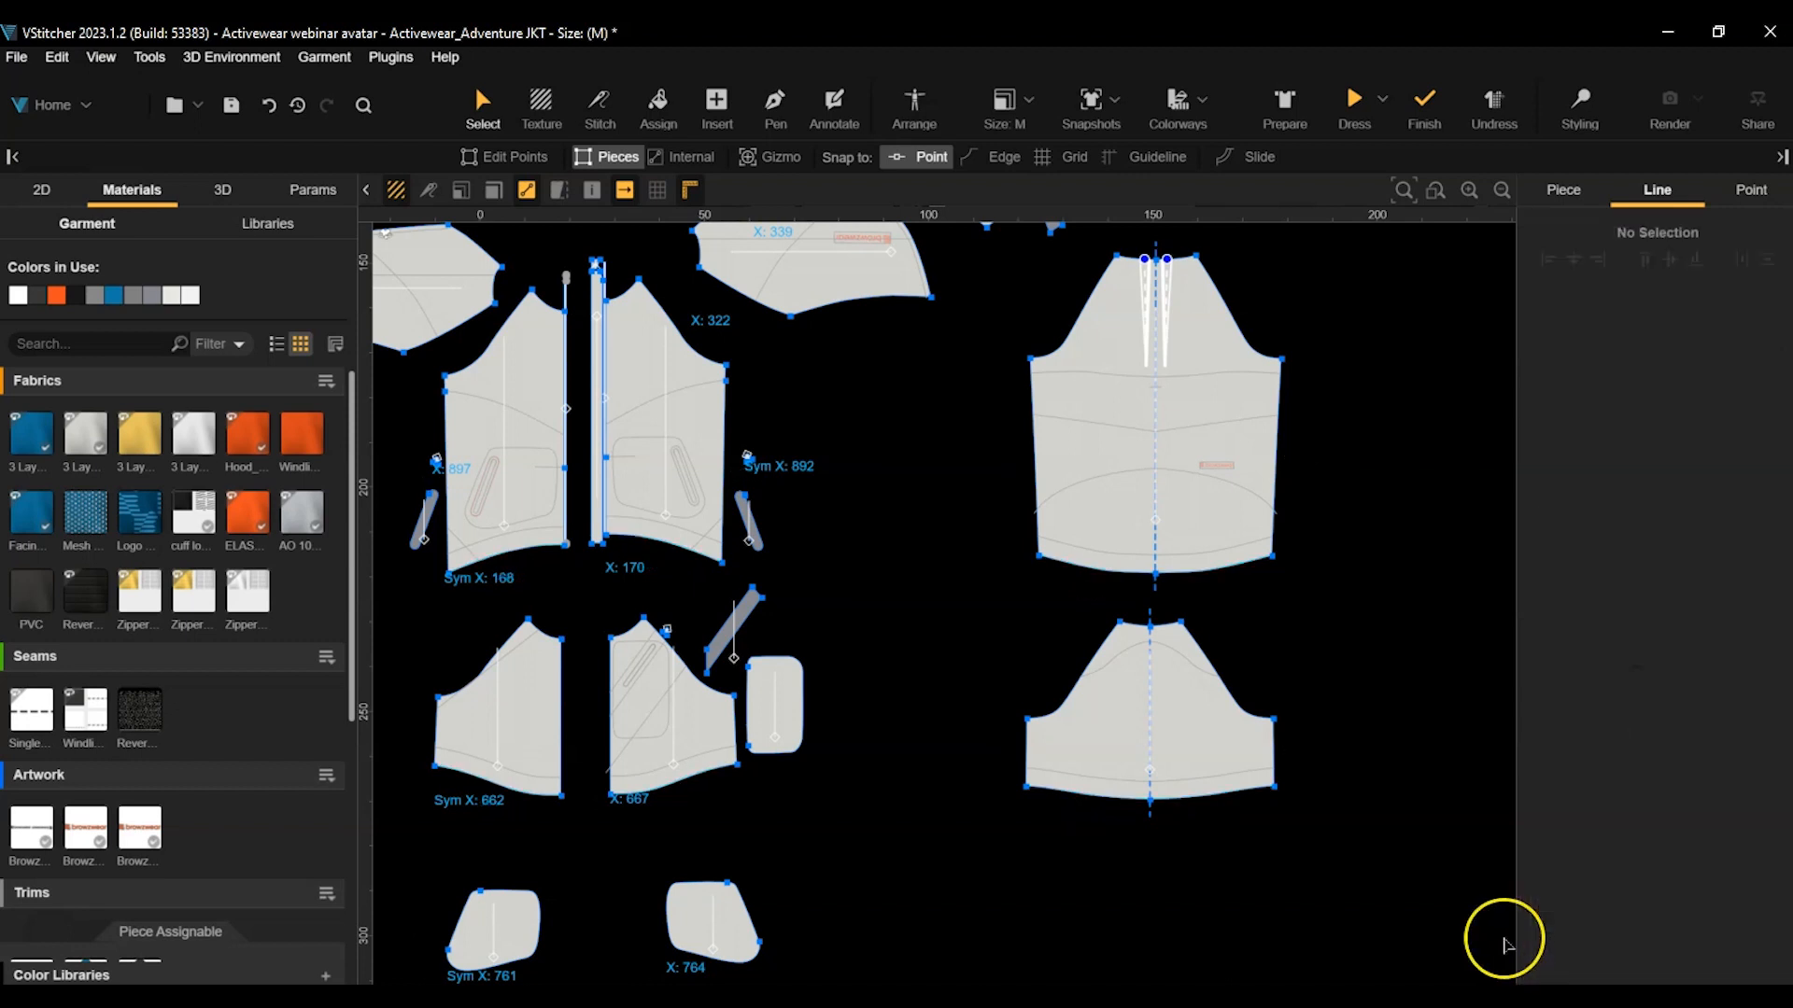
Apply Shrink with amount 2% and depth 1 cm to the hem edges of the upper-row front and back body pieces.
left_click(521, 561)
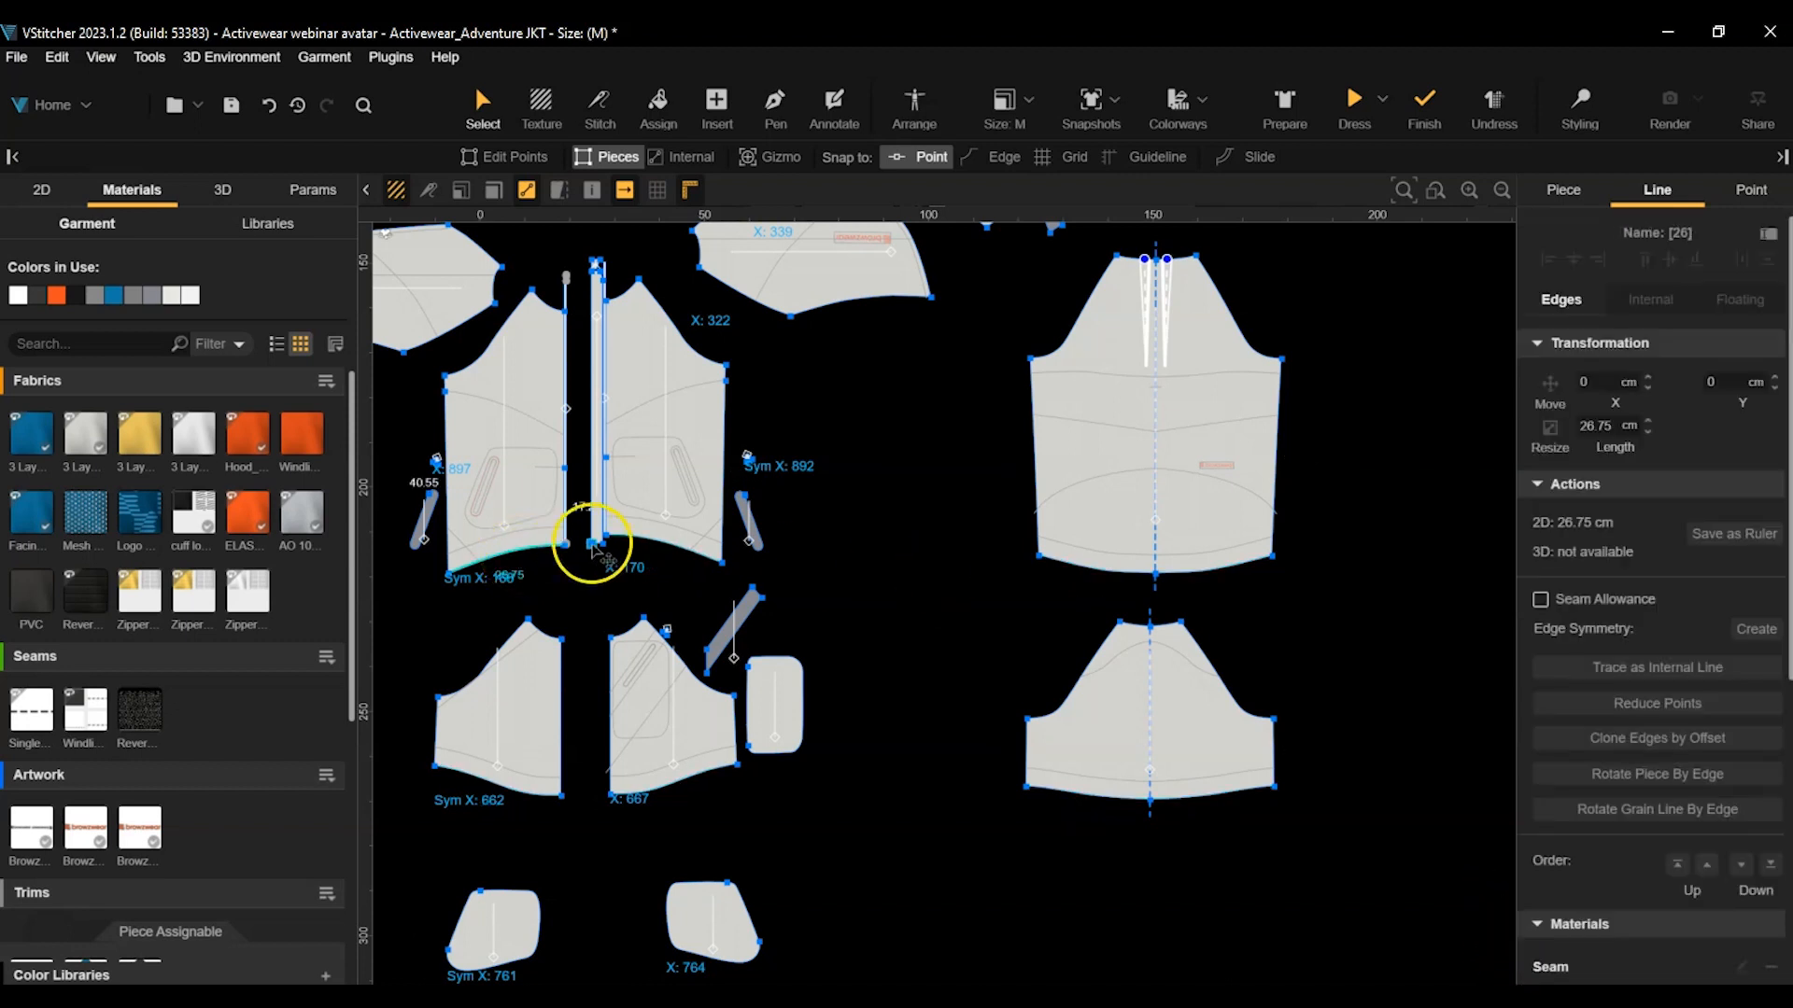
left_click(658, 555, "shift")
left_click(1088, 572, "shift")
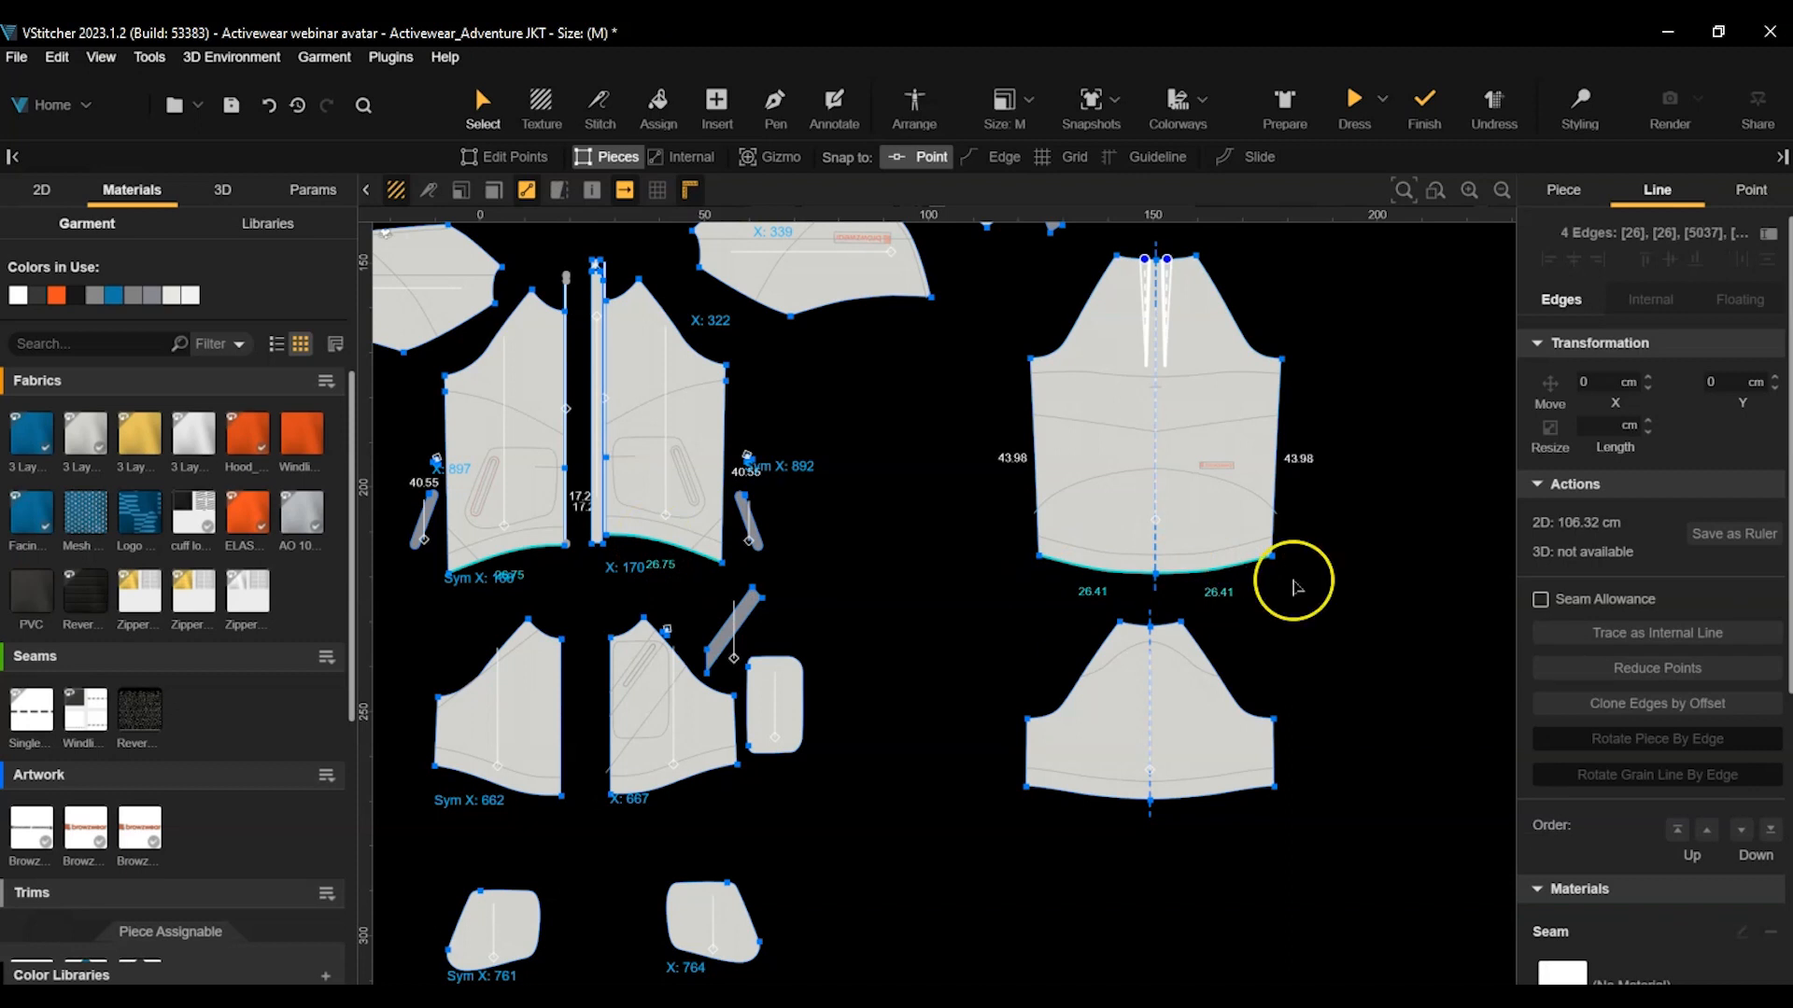
scroll(1585, 885, "down", 5)
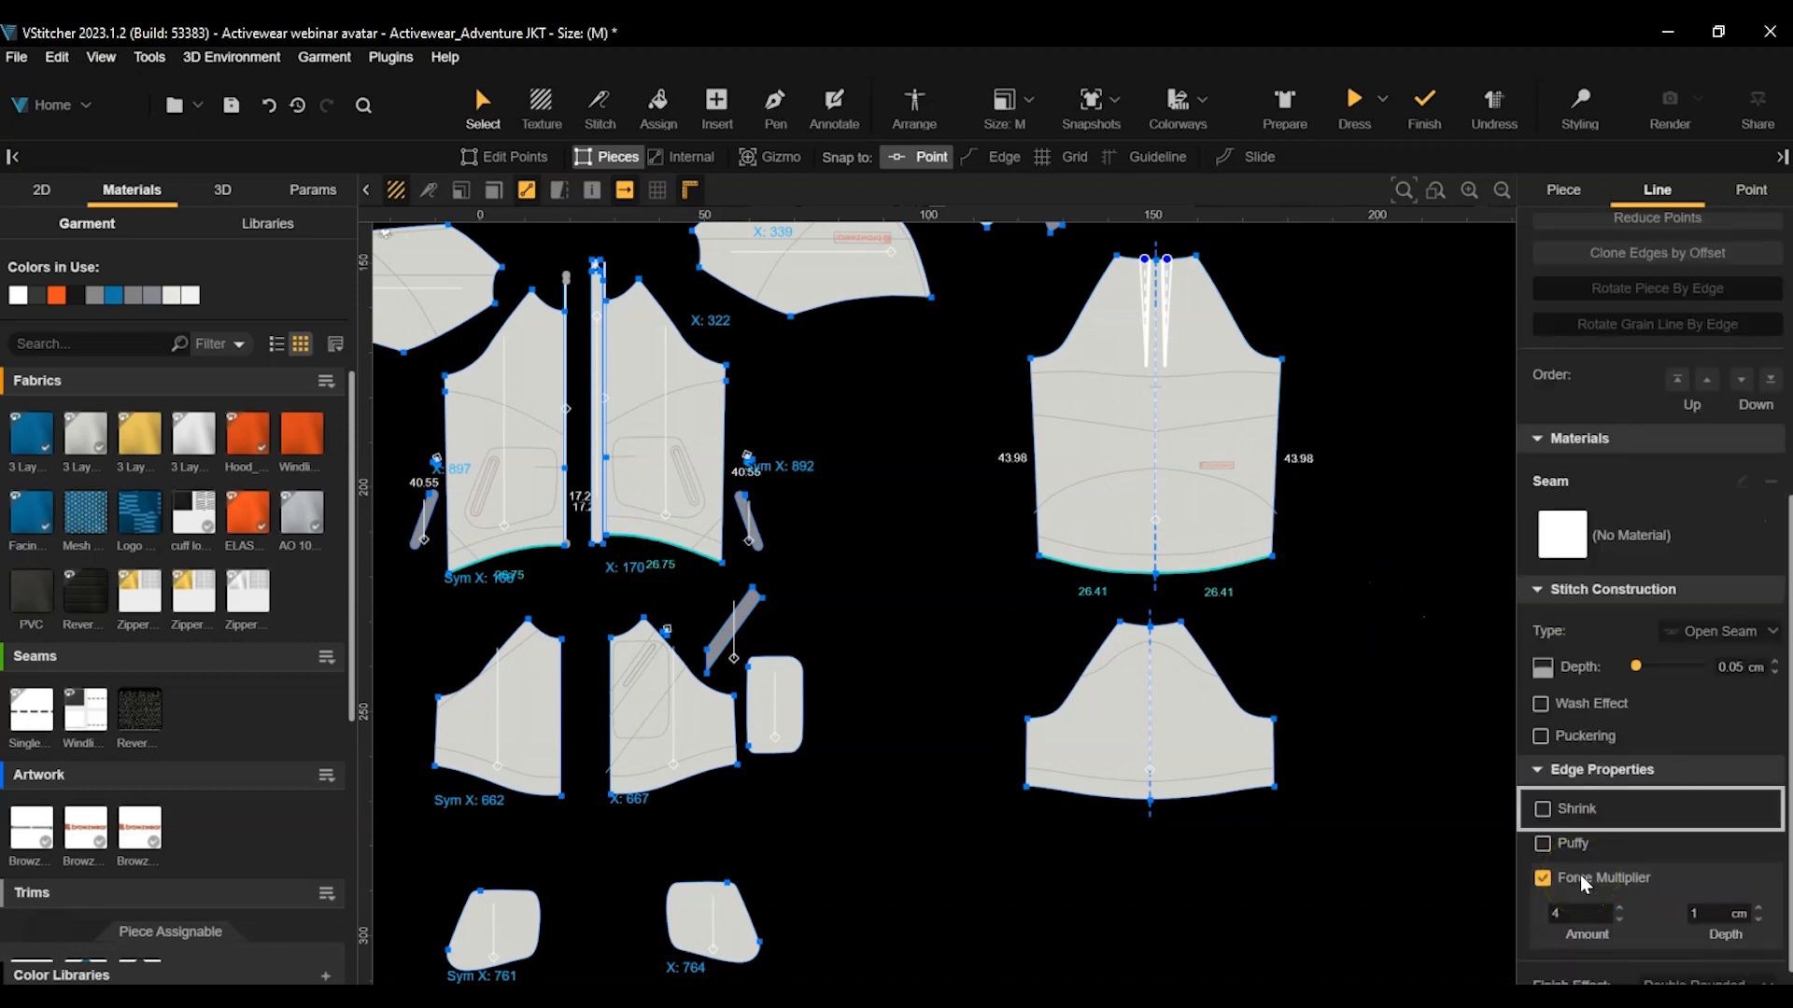
left_click(1543, 810)
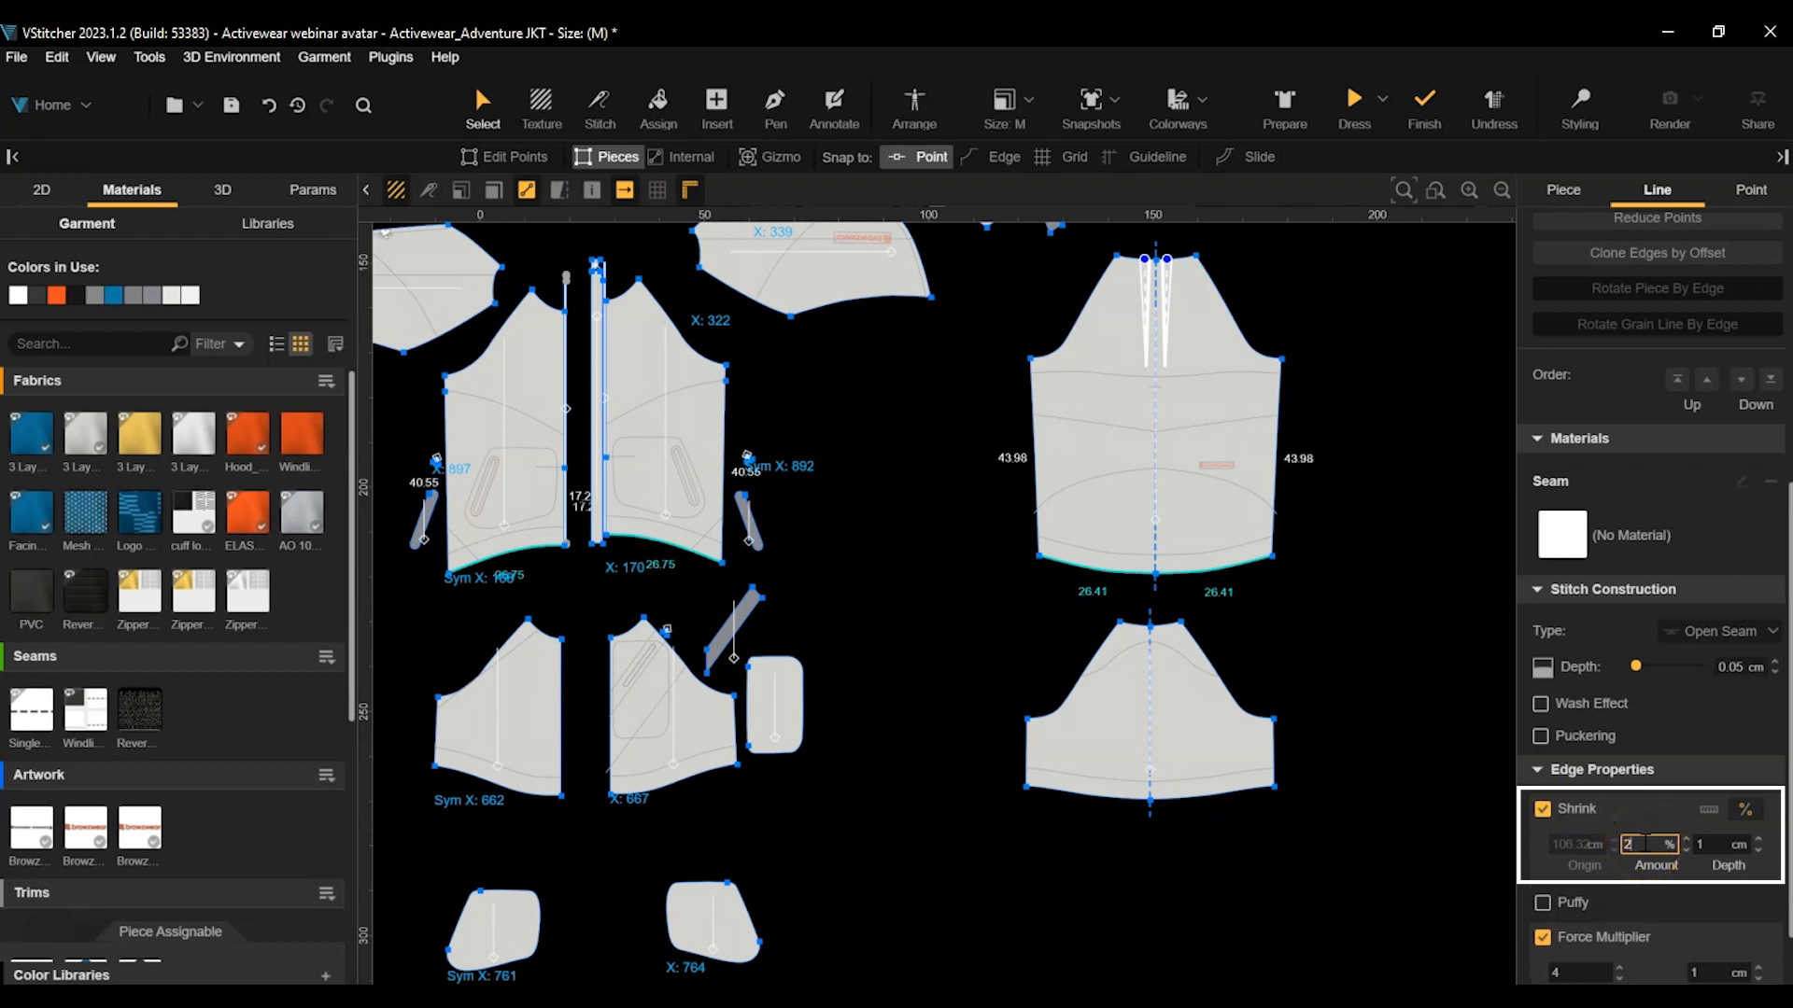
left_click(1710, 845)
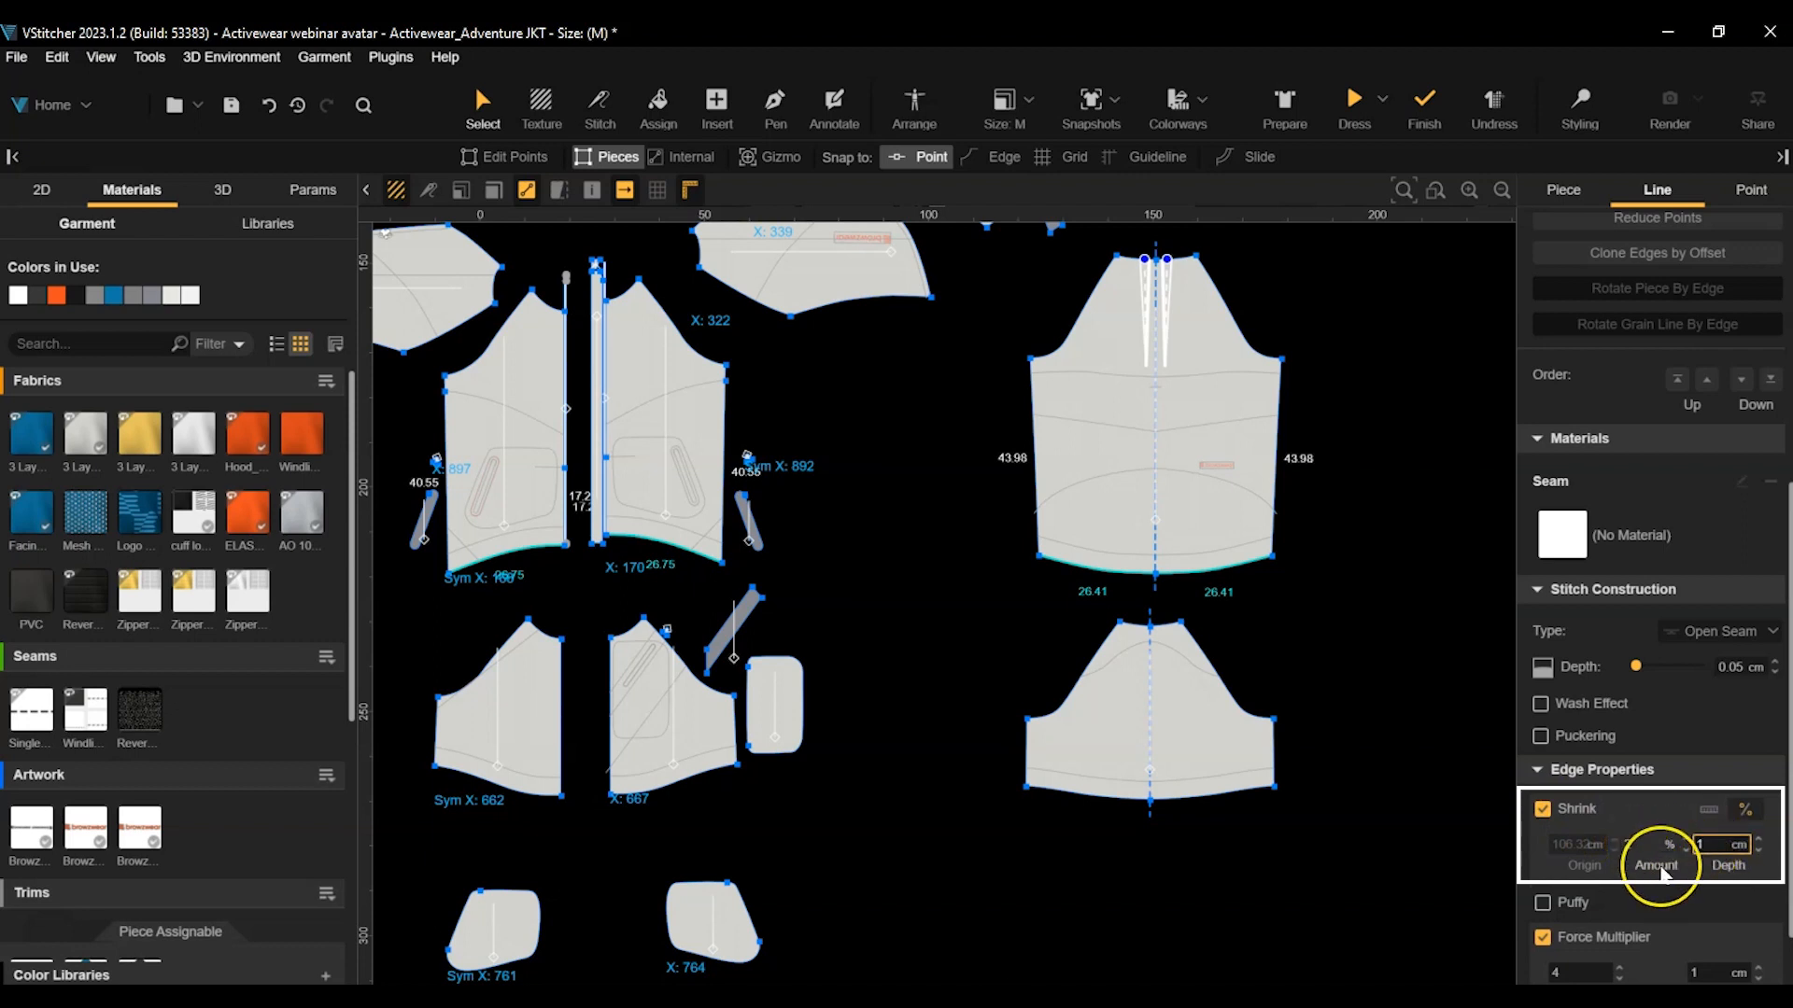
left_click(1661, 821)
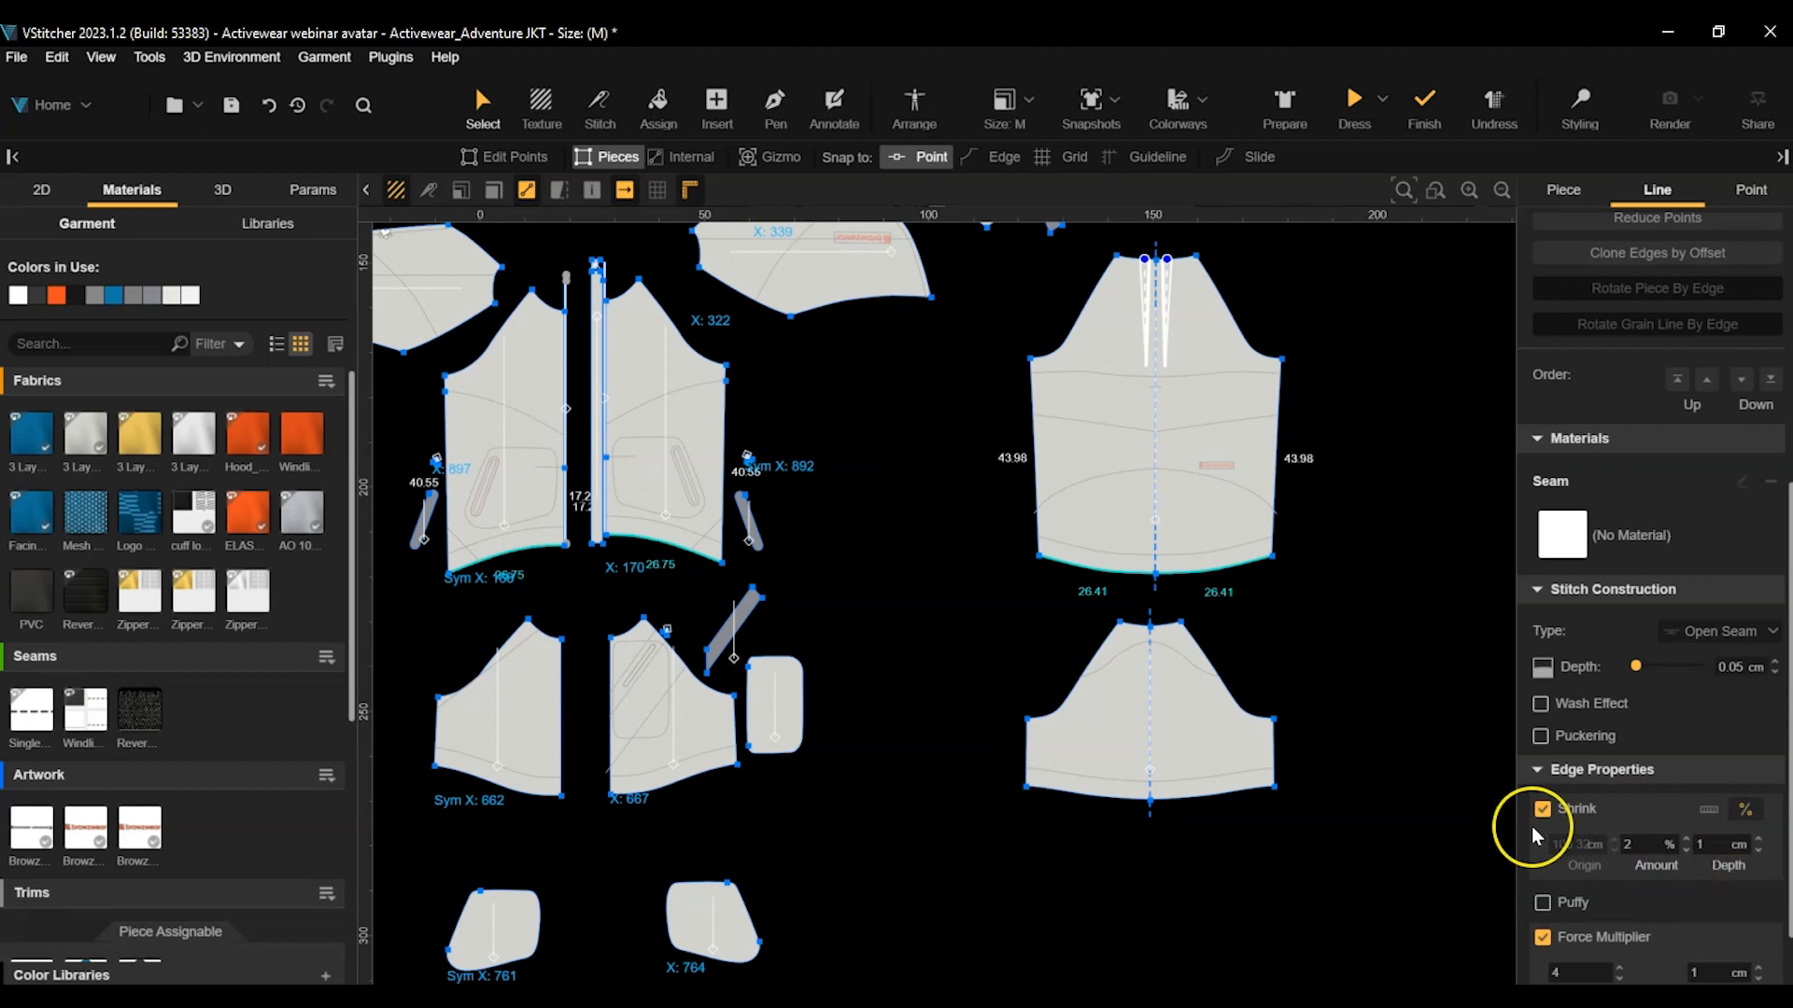
left_click(1463, 840)
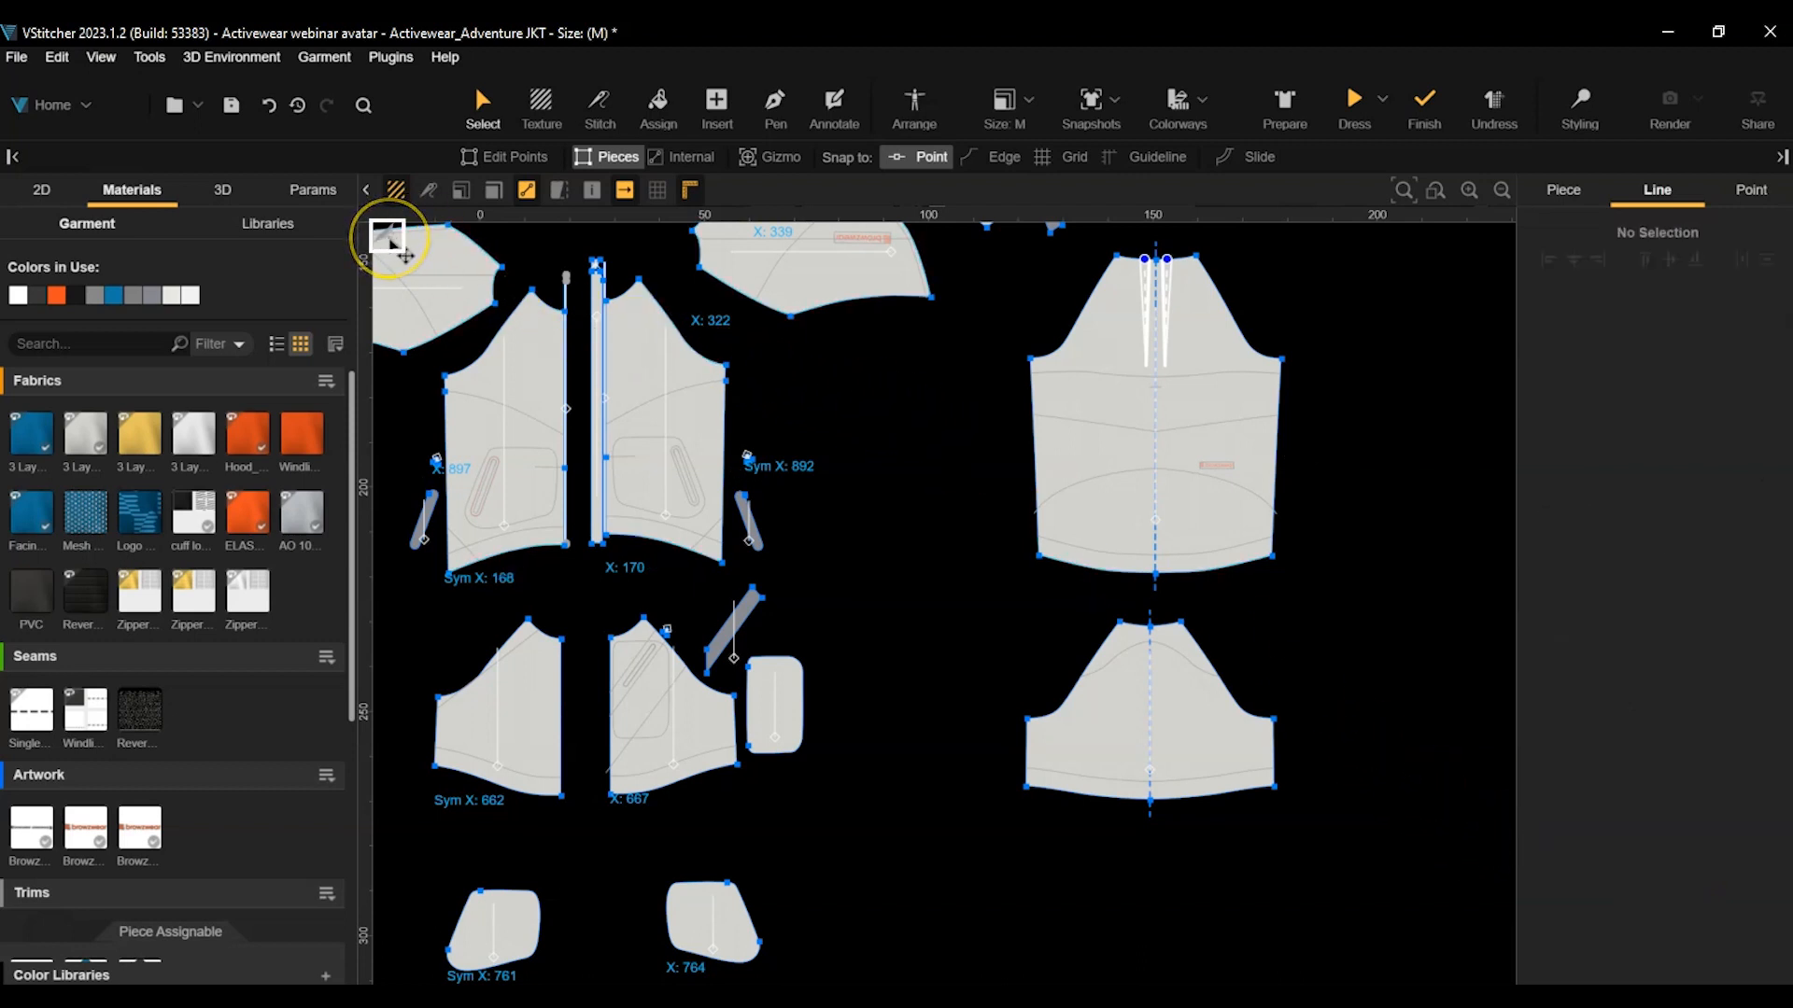
In the inside view, move the two blue cuff facings onto the wrist ends of the lower-row lower sleeves and attach each one.
left_click(387, 238)
middle_click_drag(1039, 429, 738, 878)
left_click(521, 689)
left_click_drag(521, 689, 566, 672)
left_click(1580, 707)
left_click_drag(1411, 631, 1375, 644)
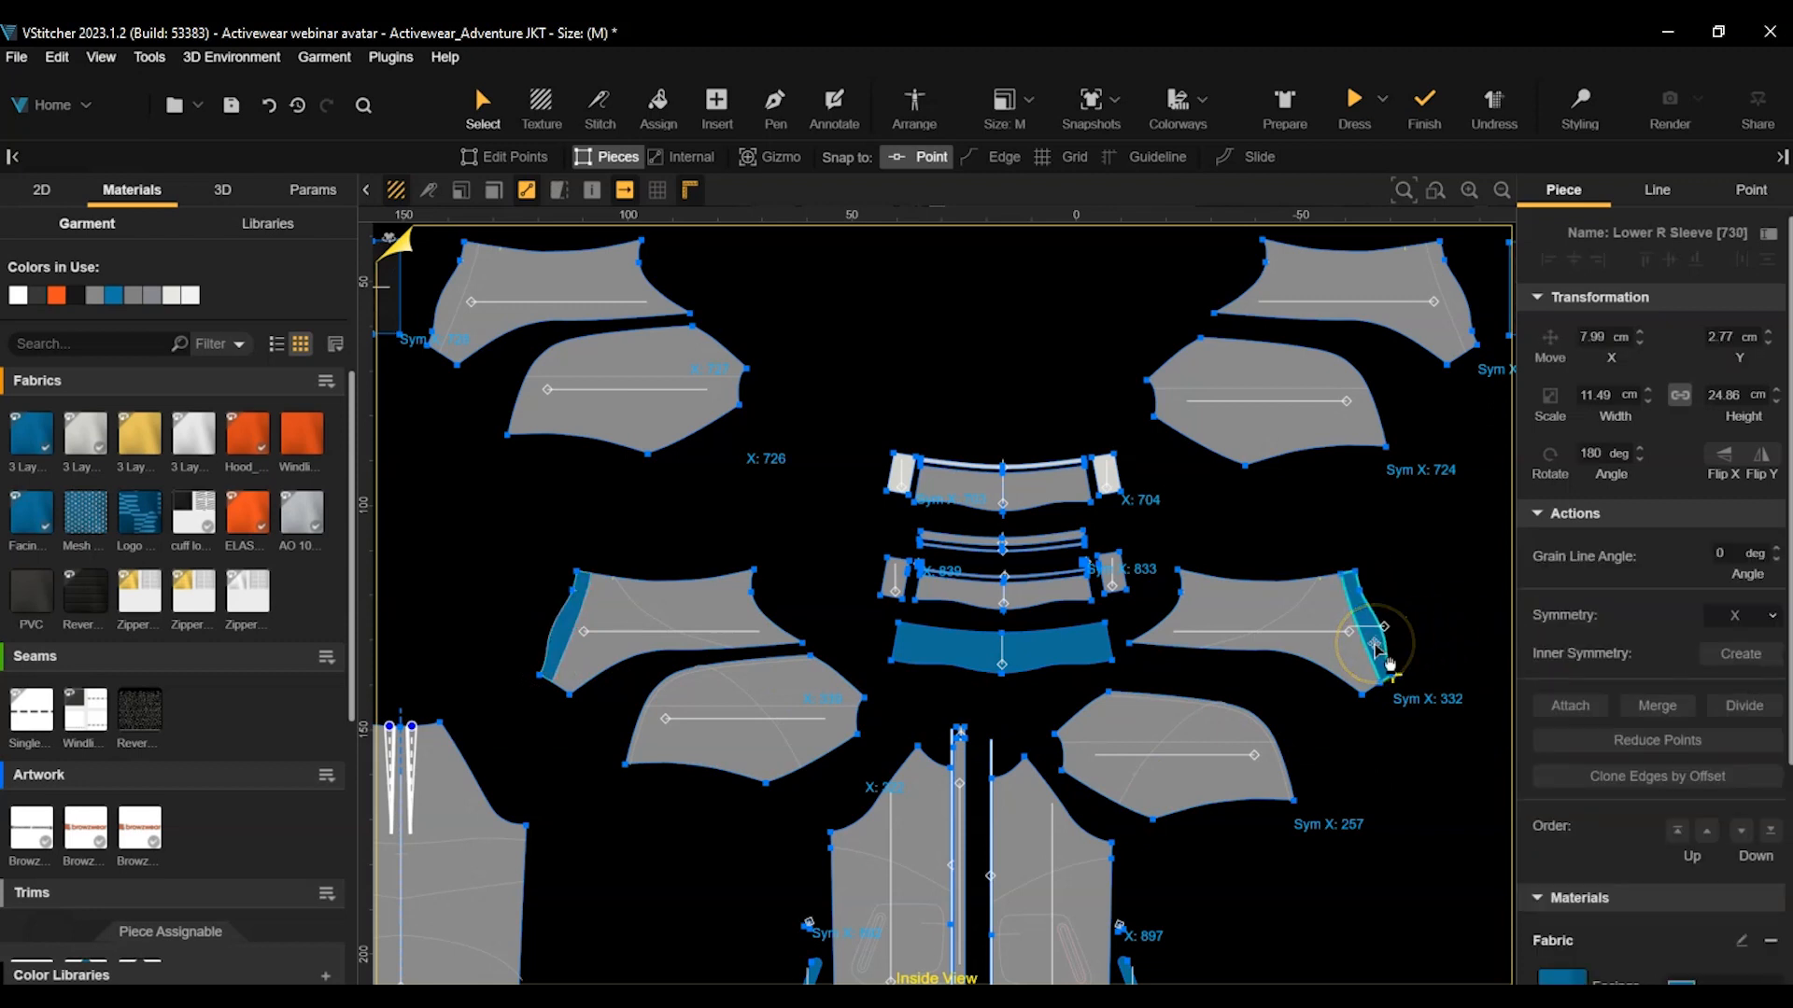
left_click(1573, 710)
Move the blue collar piece below the collar set onto the lower collar piece and attach it.
left_click_drag(1033, 647, 1033, 587)
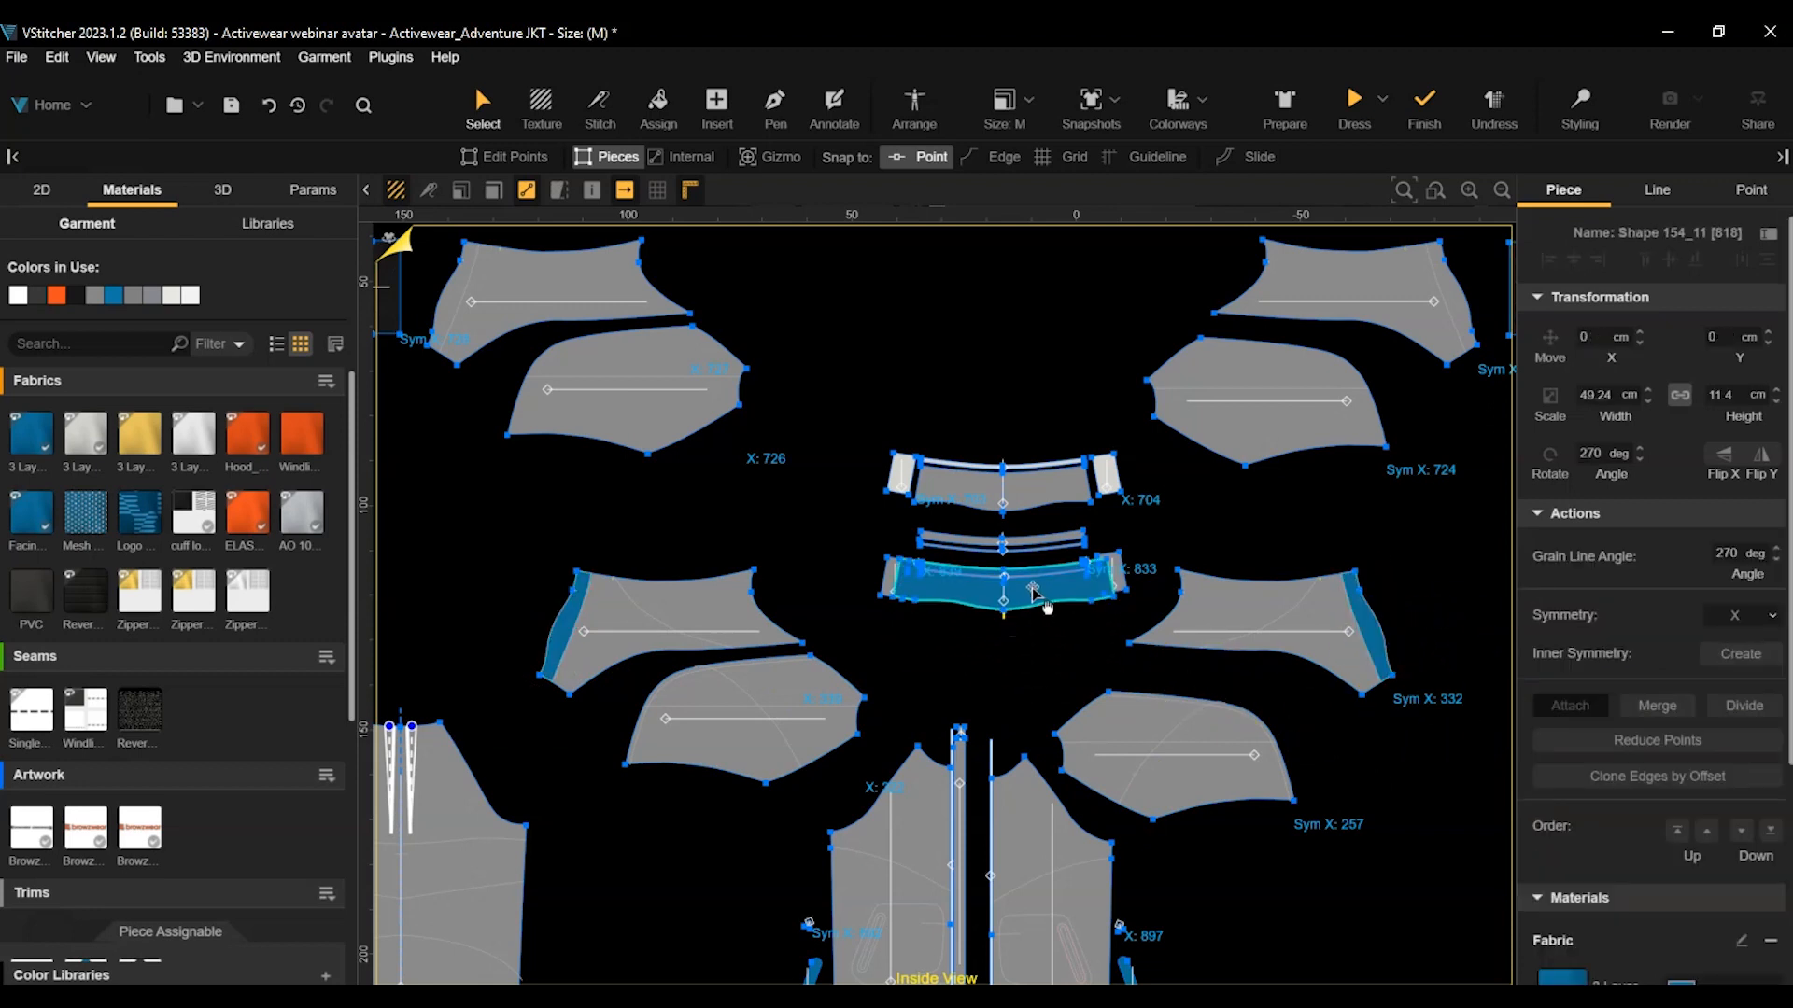
left_click(1568, 707)
left_click(1454, 777)
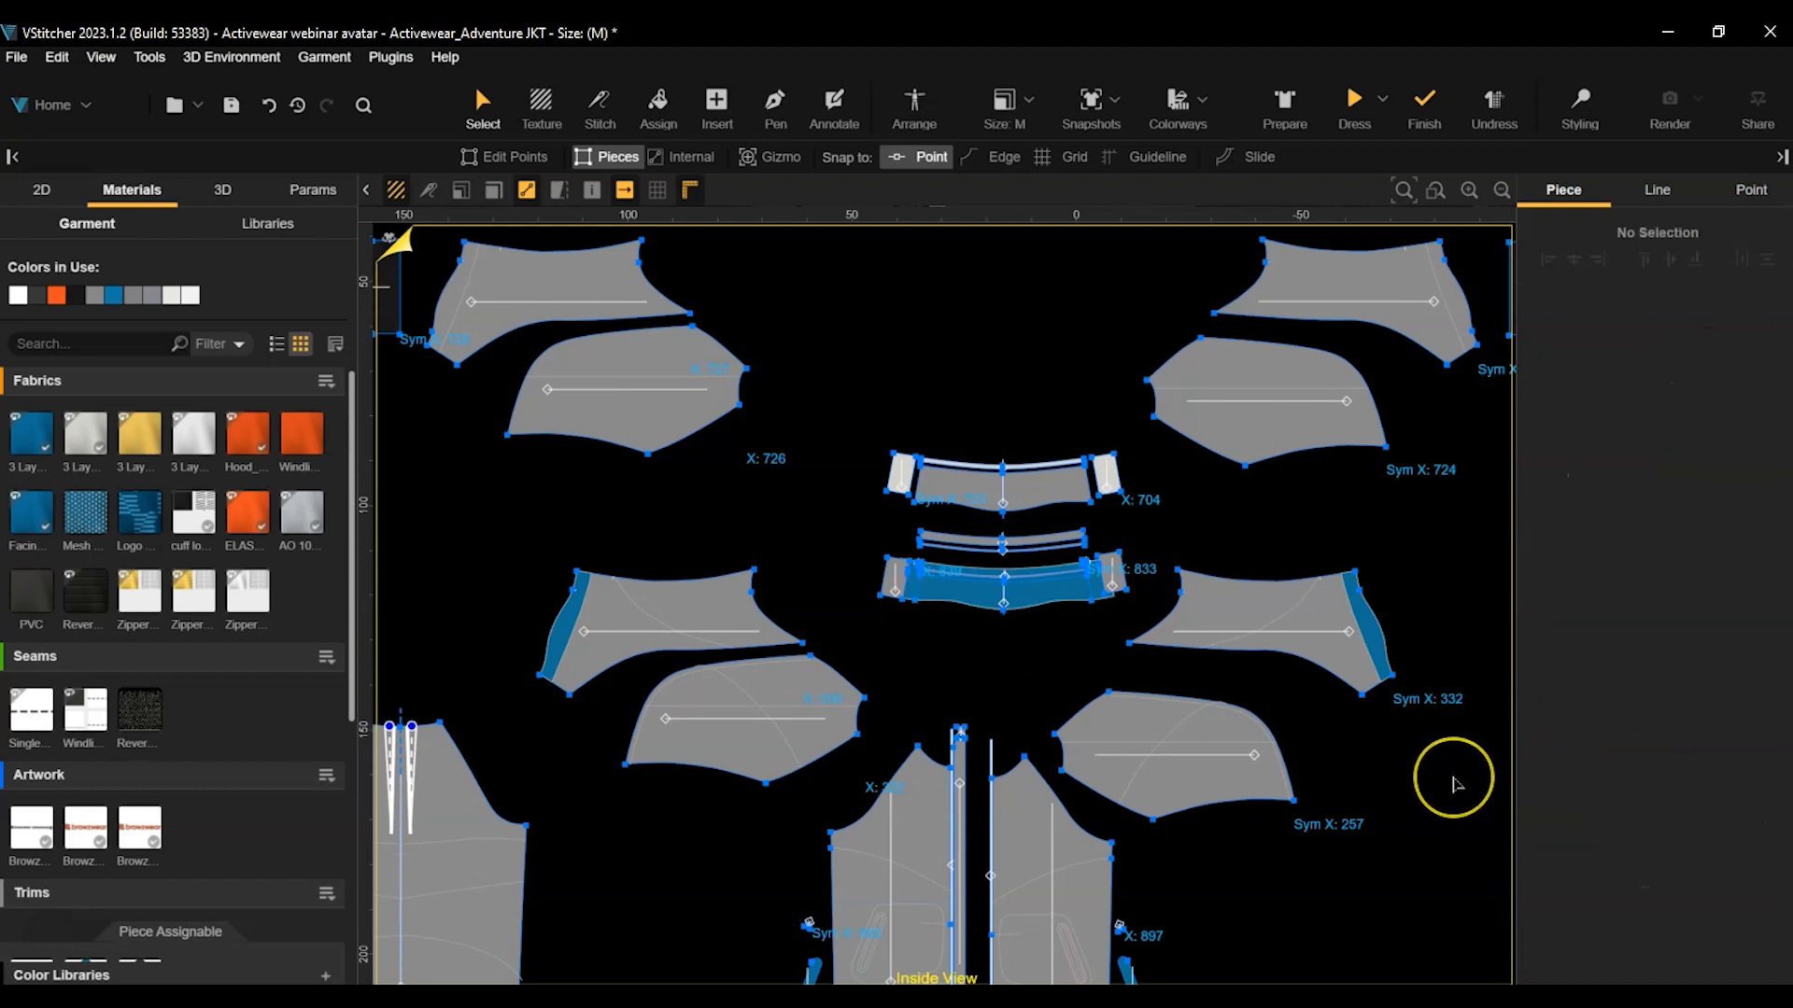
Show the garment in the full 3D view and dress the avatar to simulate the jacket.
key("3")
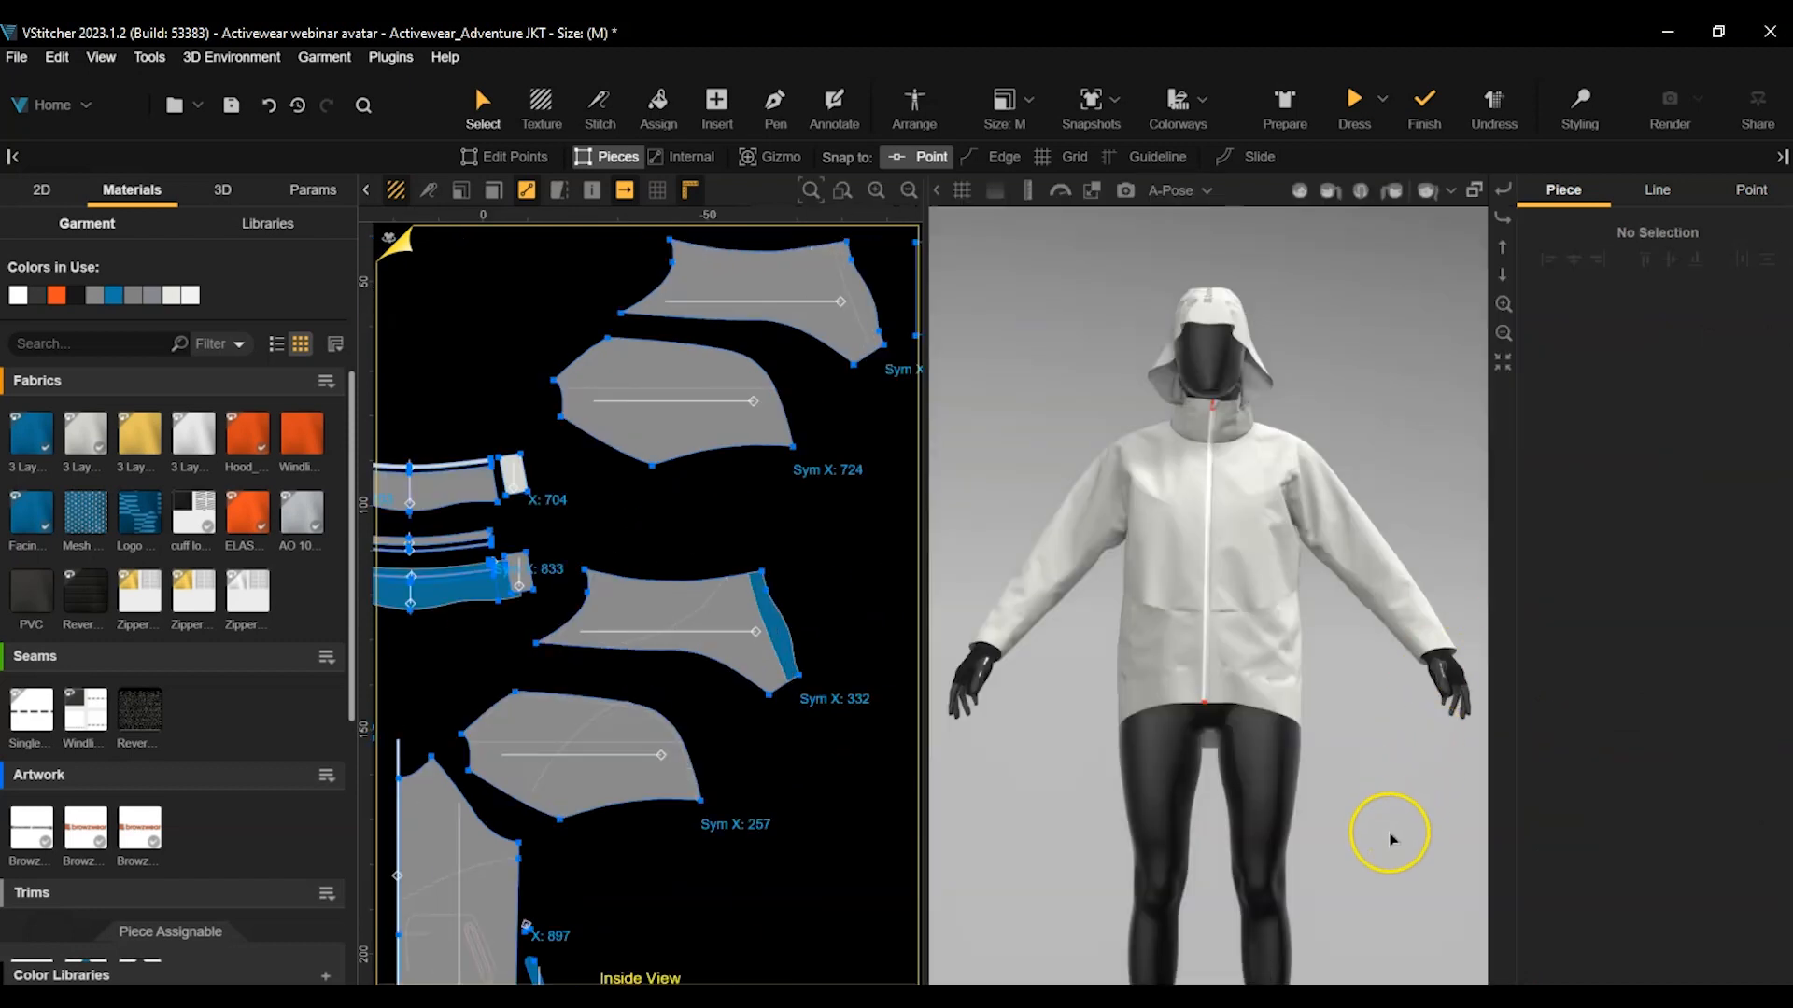
key("2")
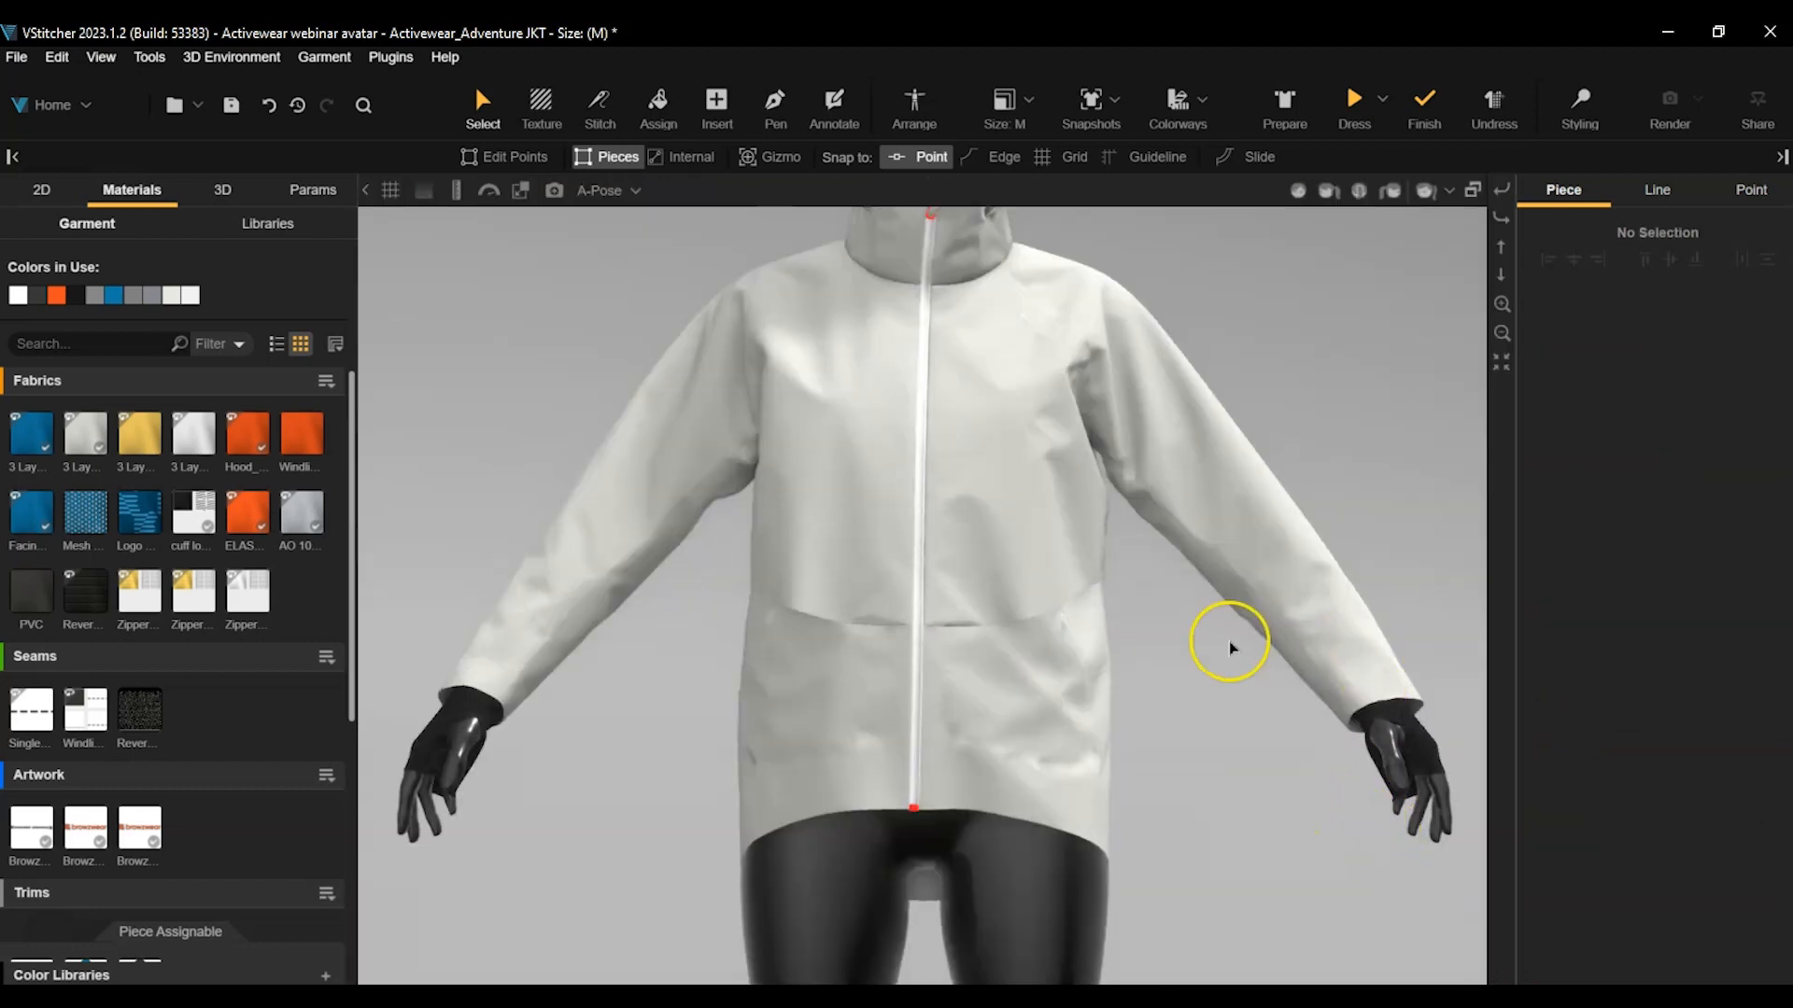
scroll(1219, 653, "down", 4)
middle_click_drag(1210, 654, 1196, 715)
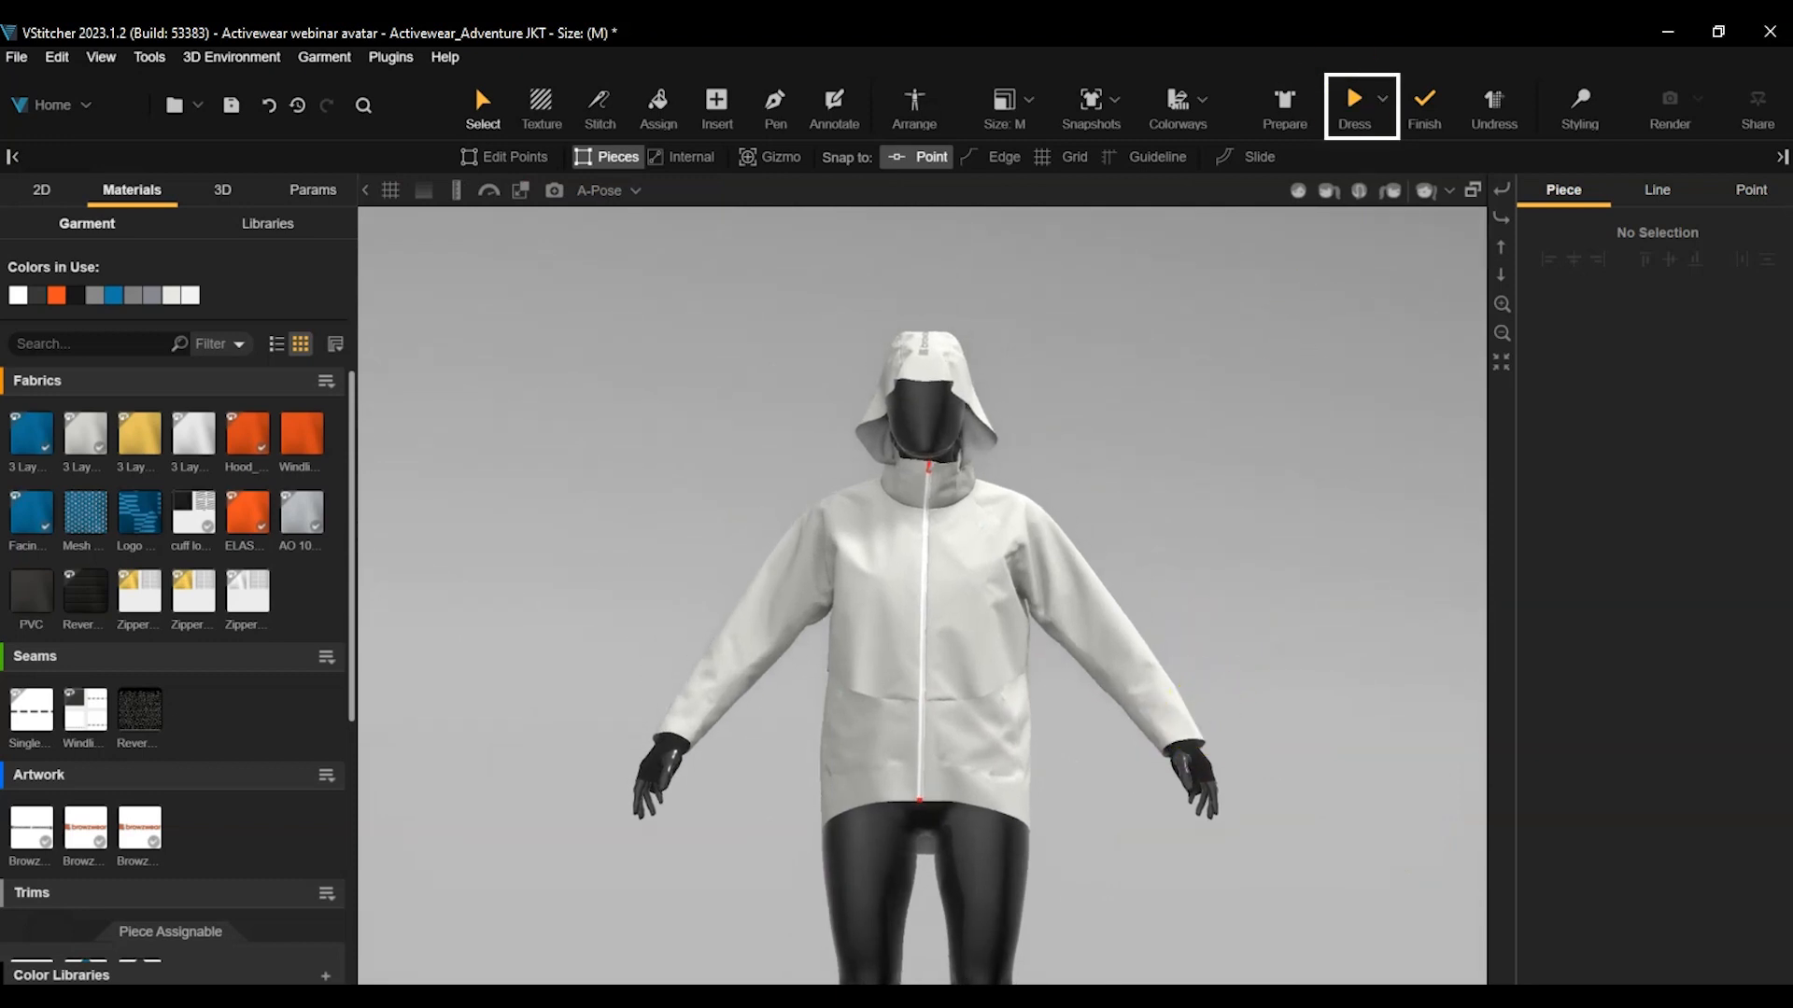
left_click(1351, 109)
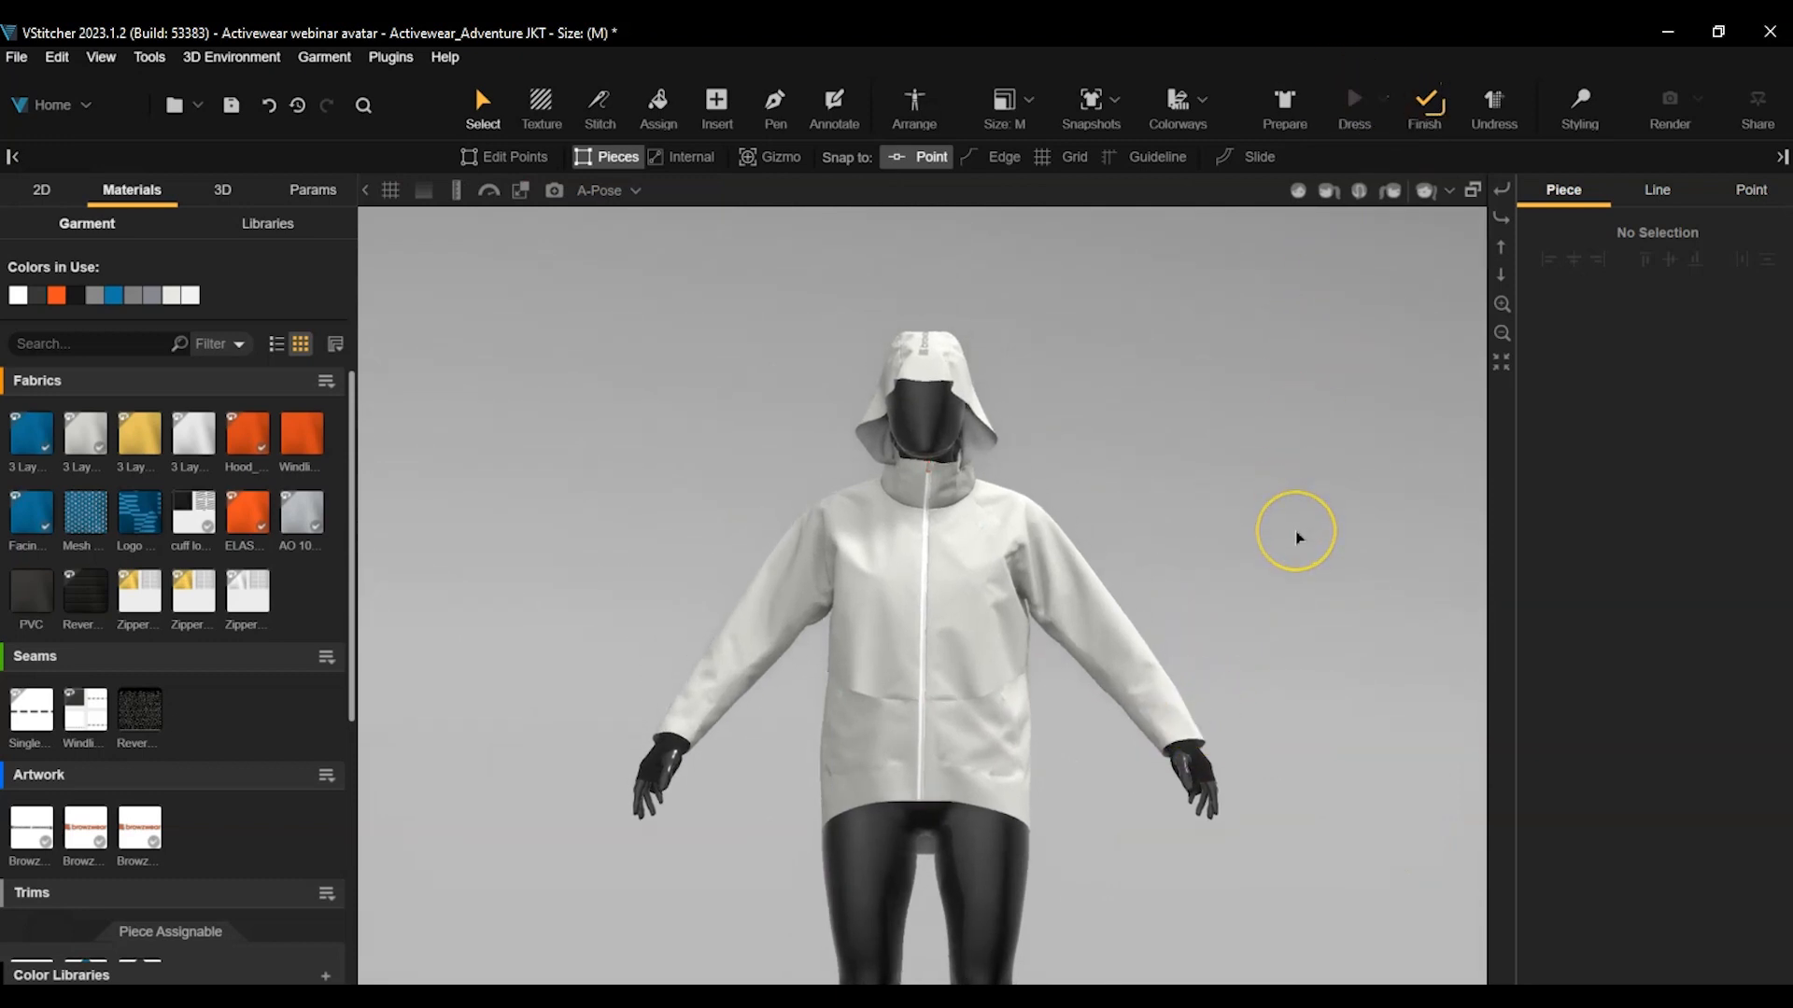
left_click_drag(1257, 740, 992, 849)
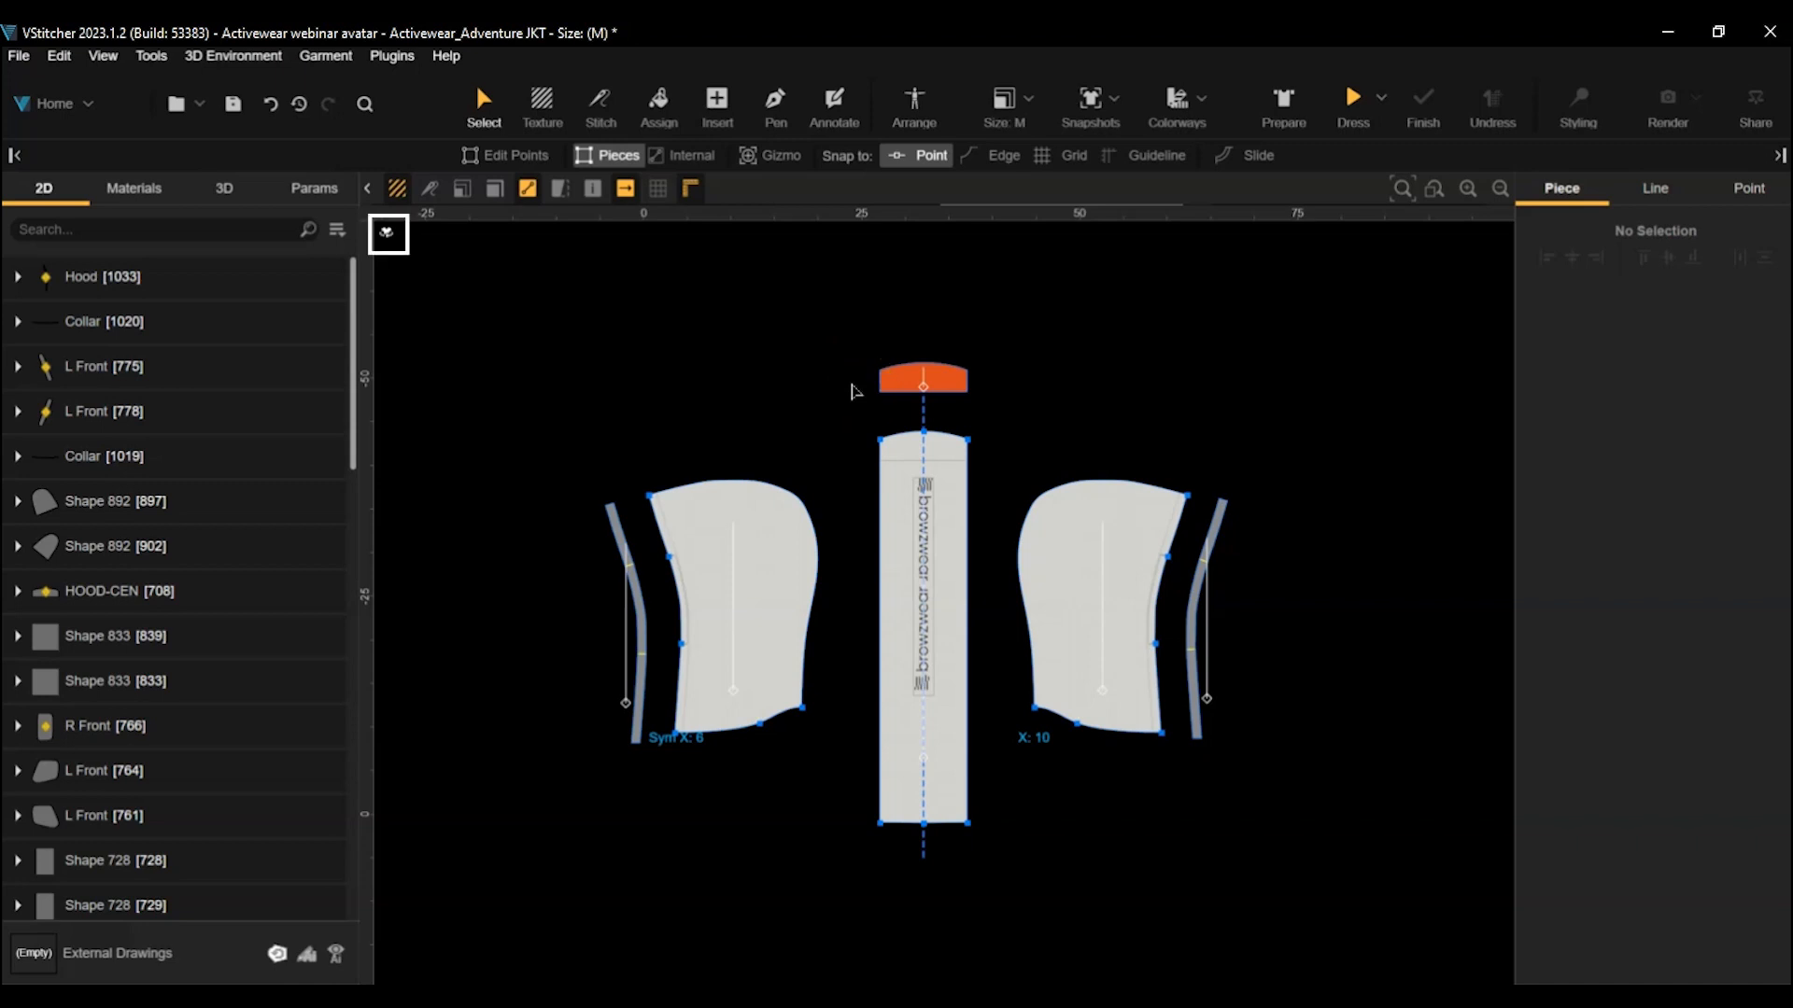
In the inside view, move the orange hood facings onto the front edges of the center and both side hood pieces.
left_click(390, 238)
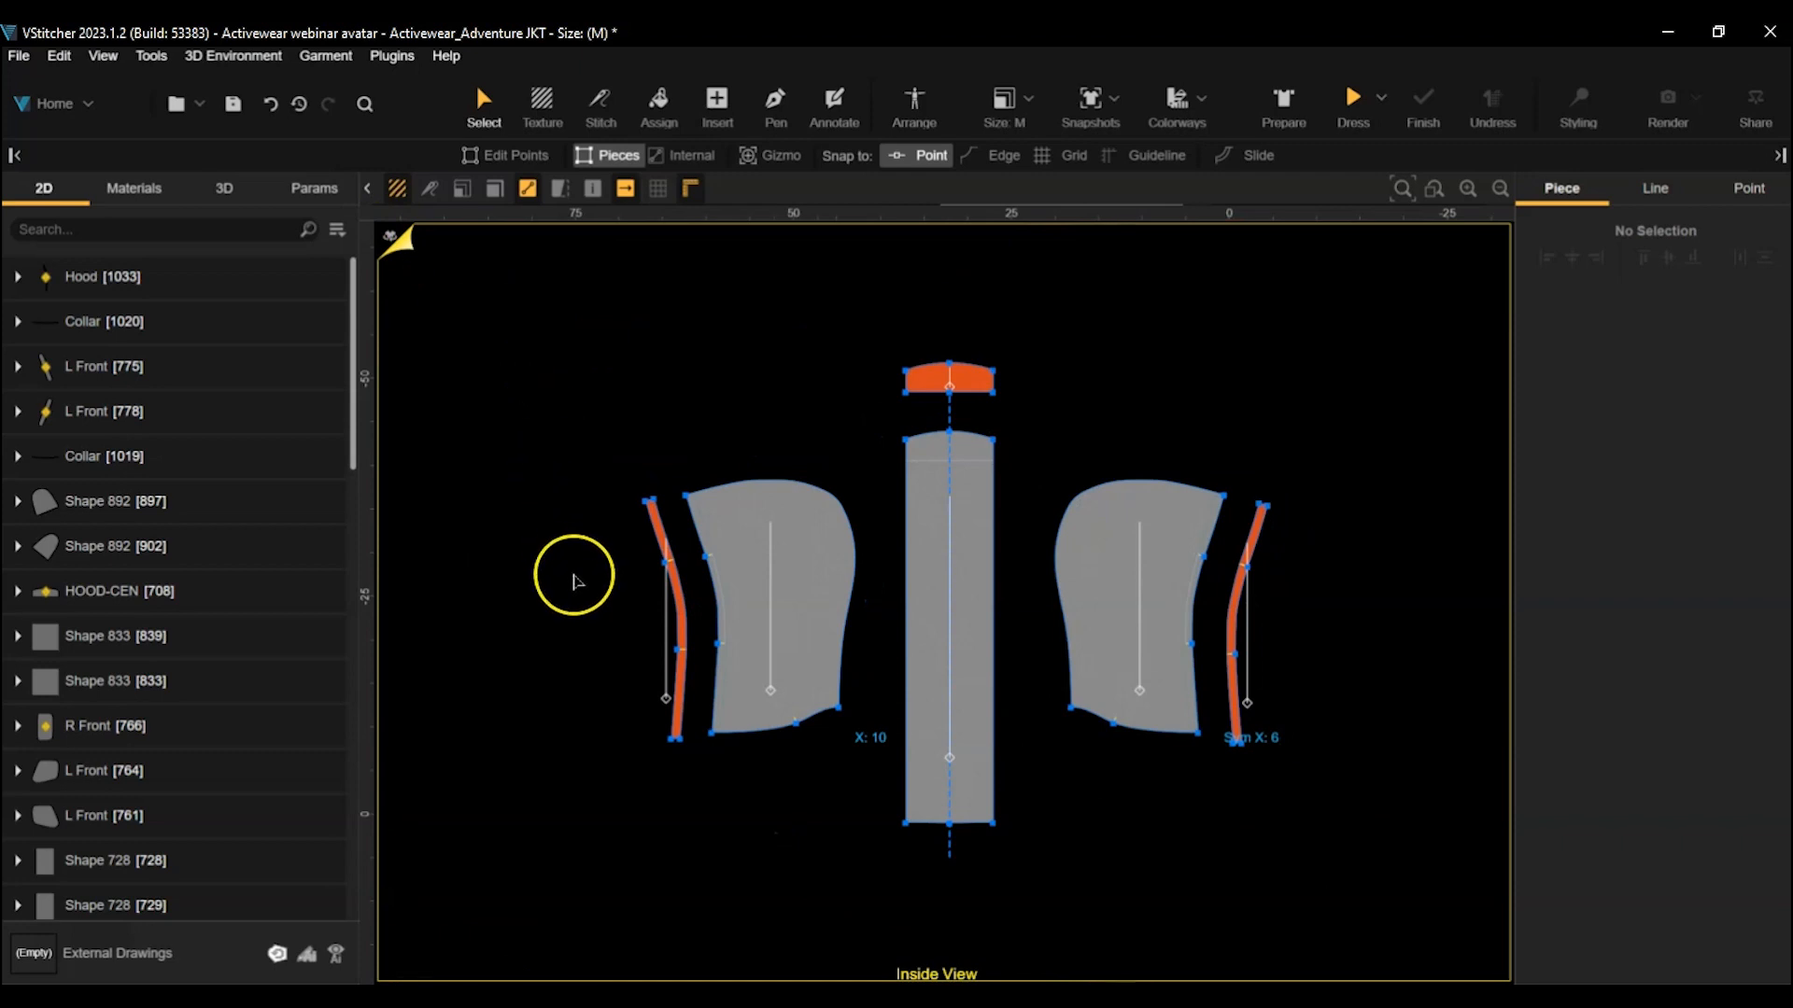
left_click_drag(971, 378, 971, 455)
left_click_drag(1252, 532, 1200, 512)
left_click_drag(665, 529, 704, 526)
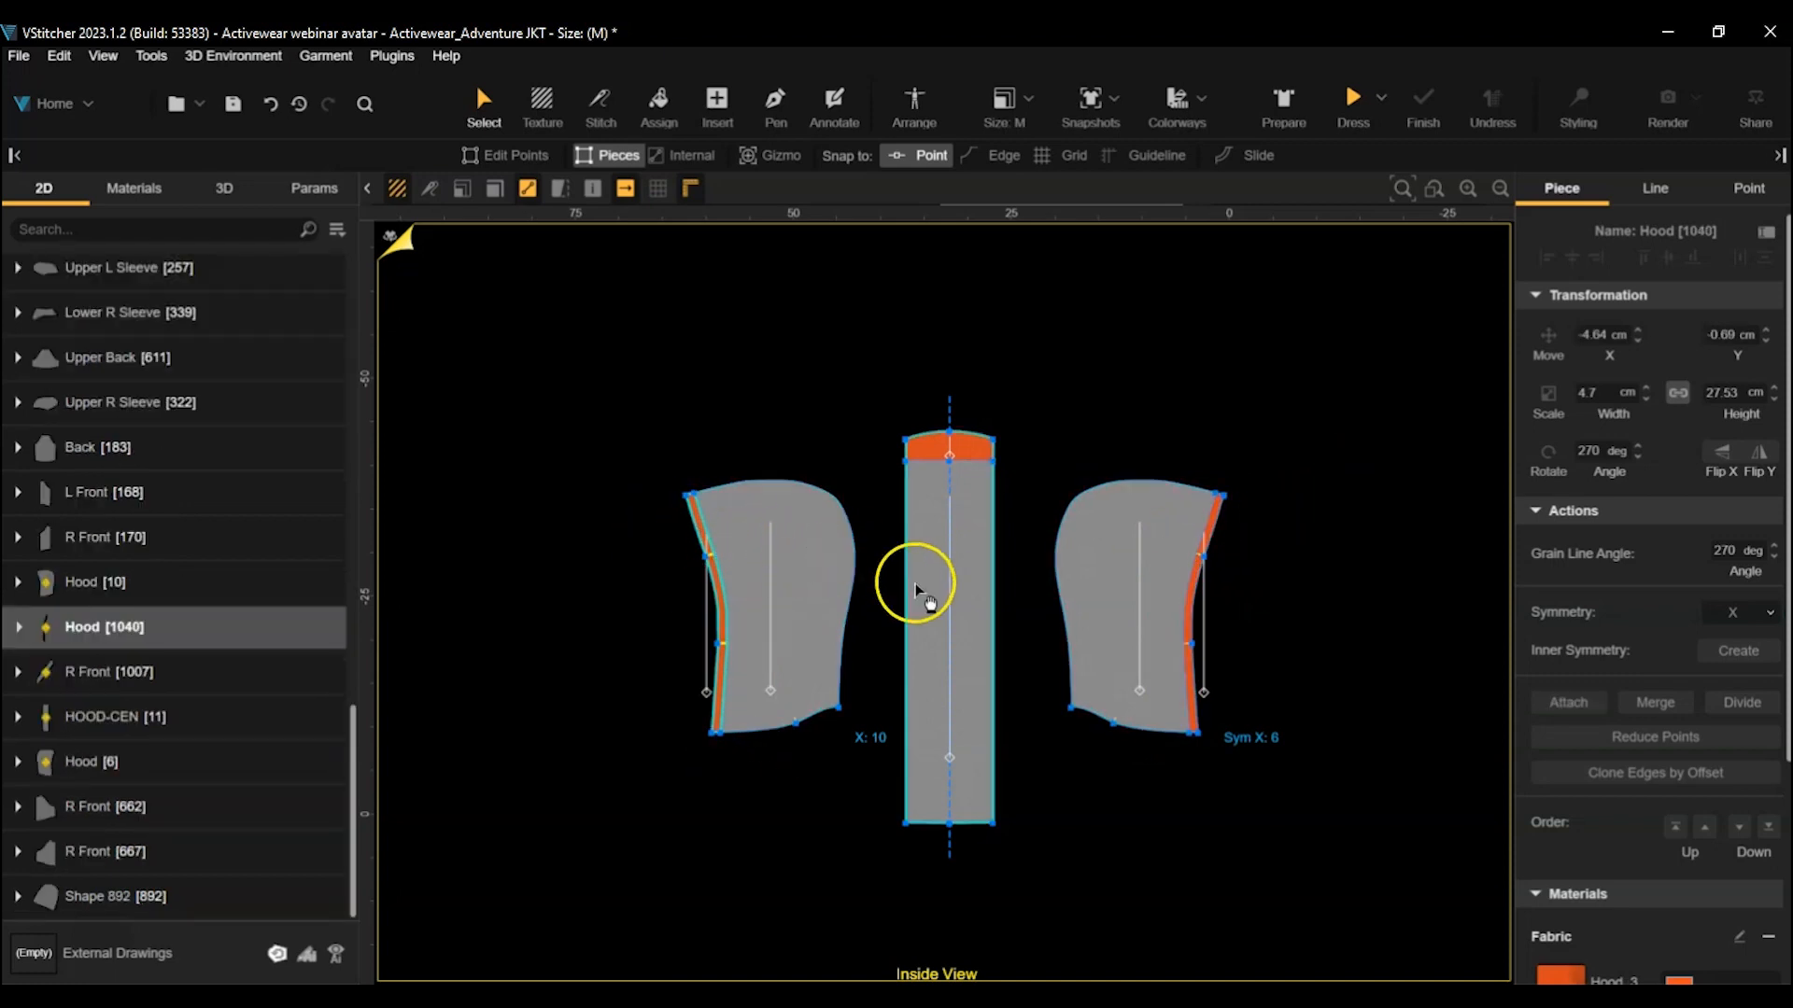
Attach all three orange hood facings to their hood pieces and return to the outside view.
left_click(1213, 513, "shift")
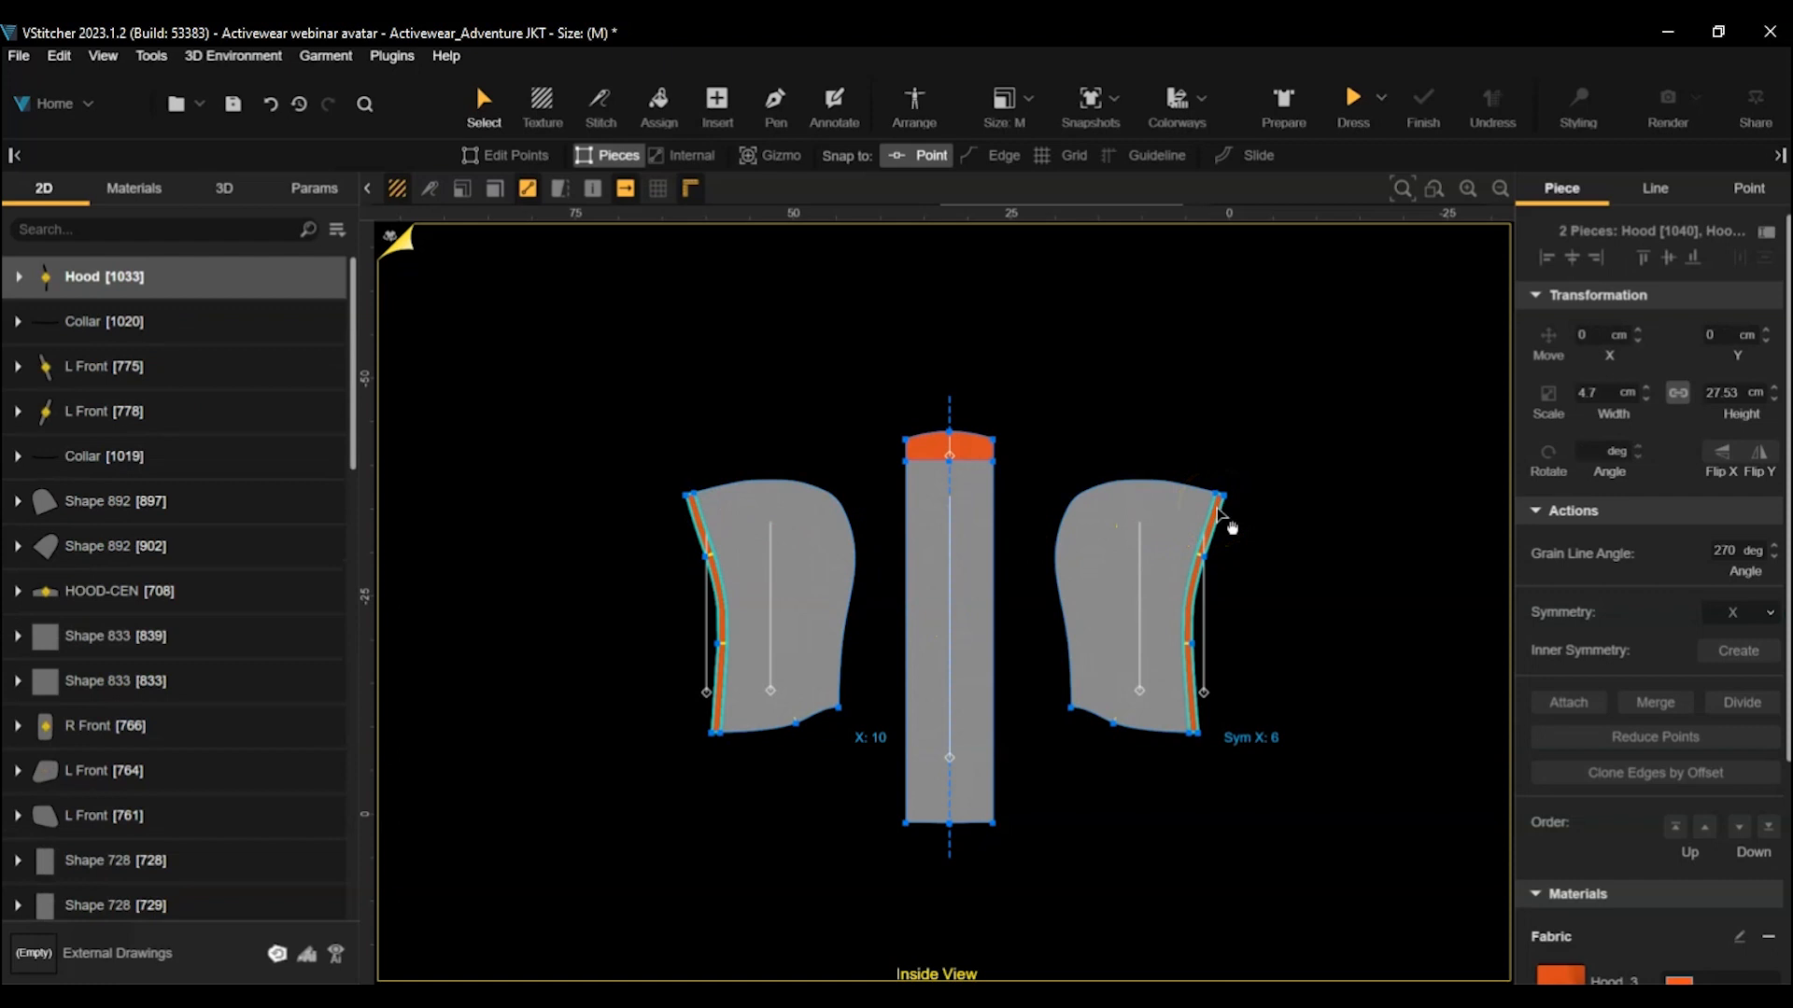
left_click(975, 450, "shift")
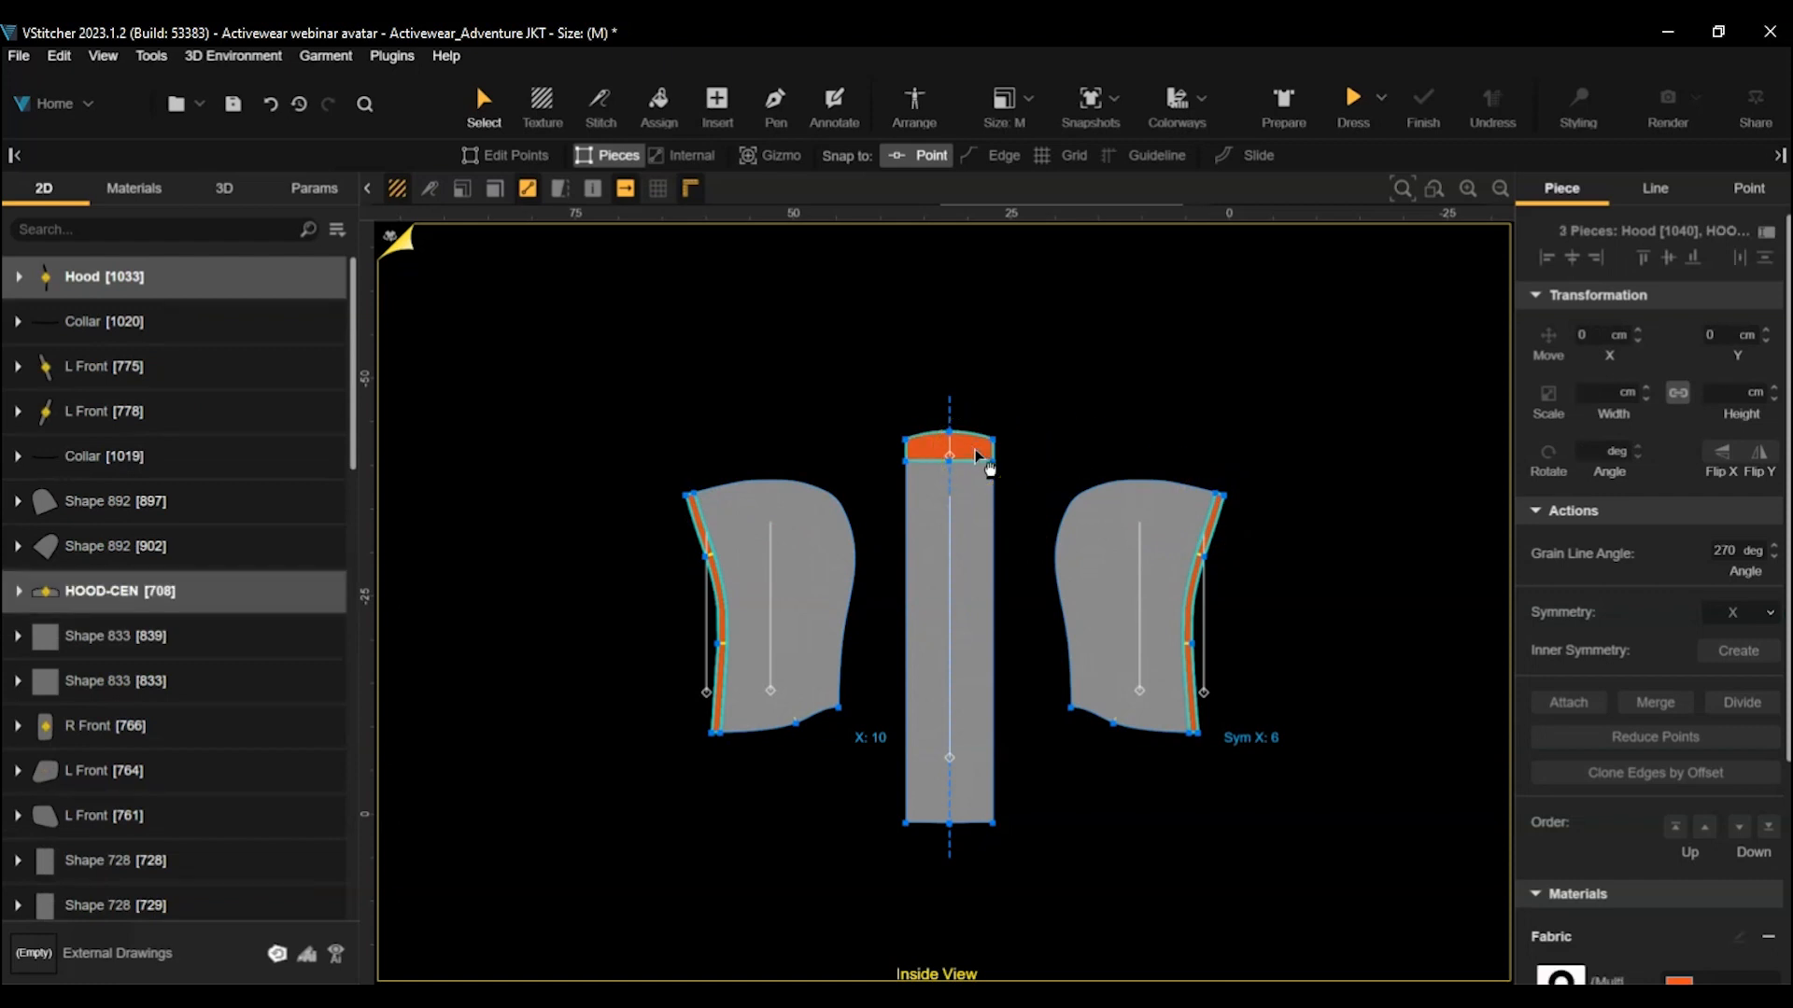
left_click(1568, 702)
left_click(1229, 681)
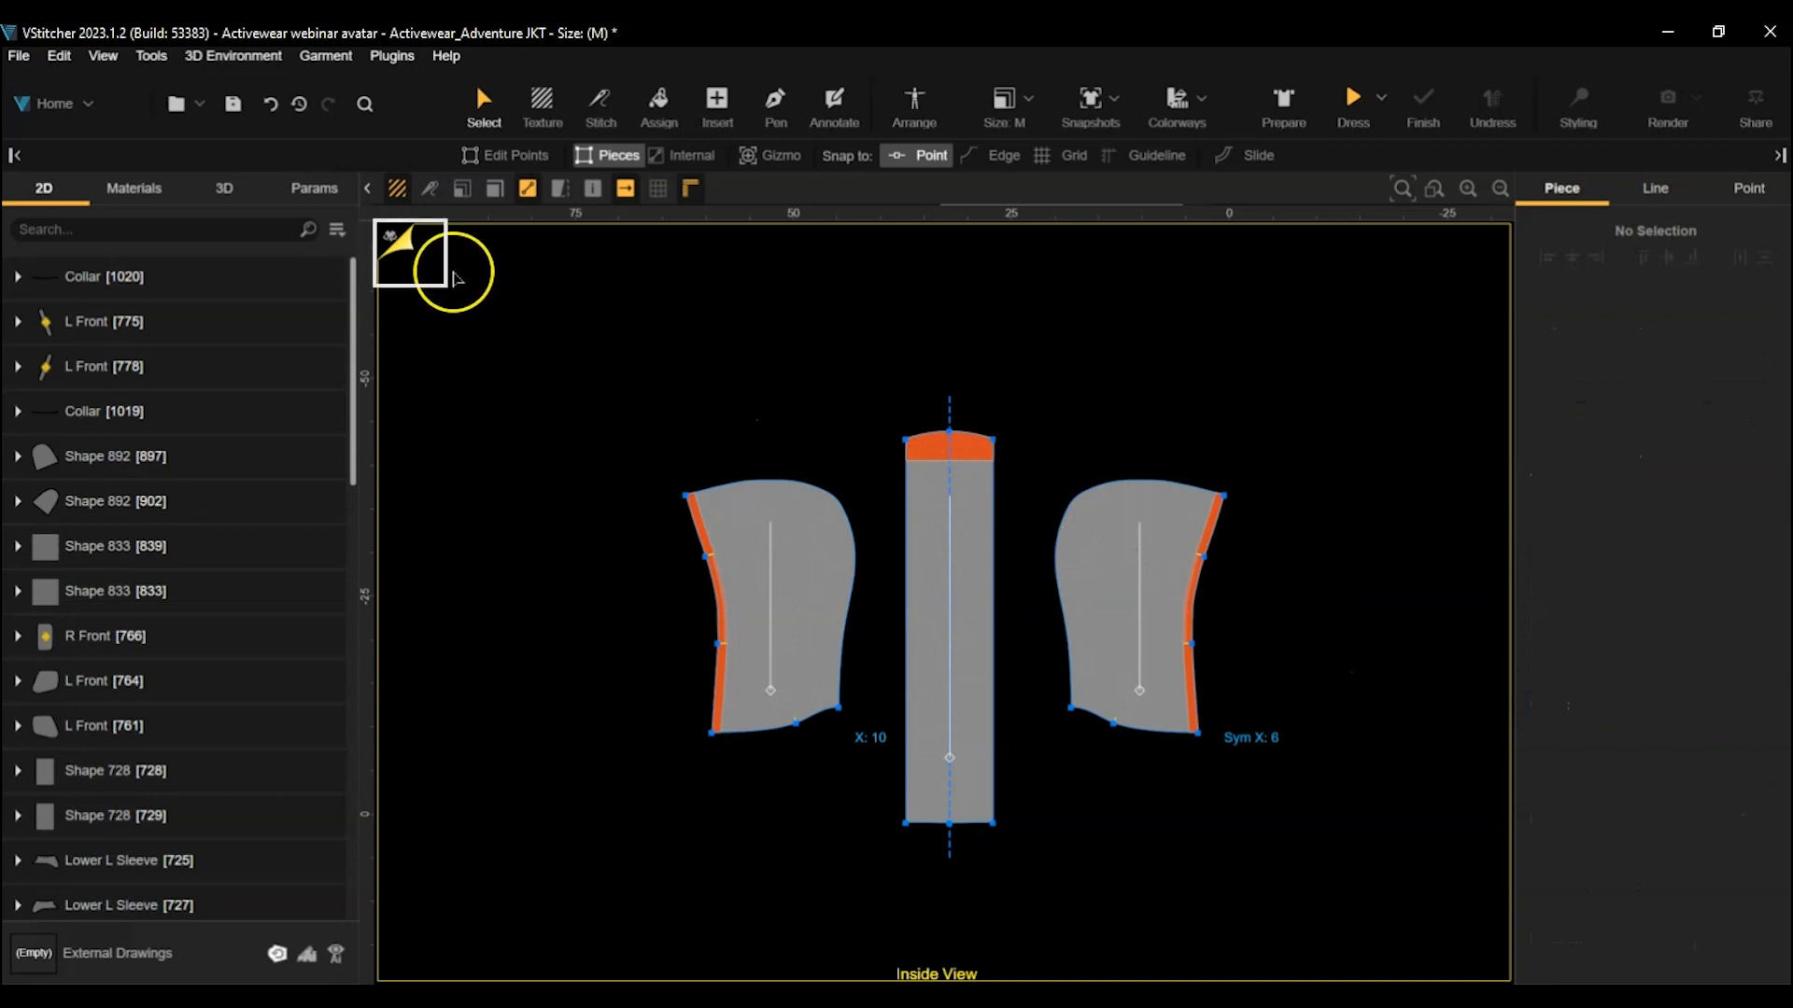
left_click(411, 250)
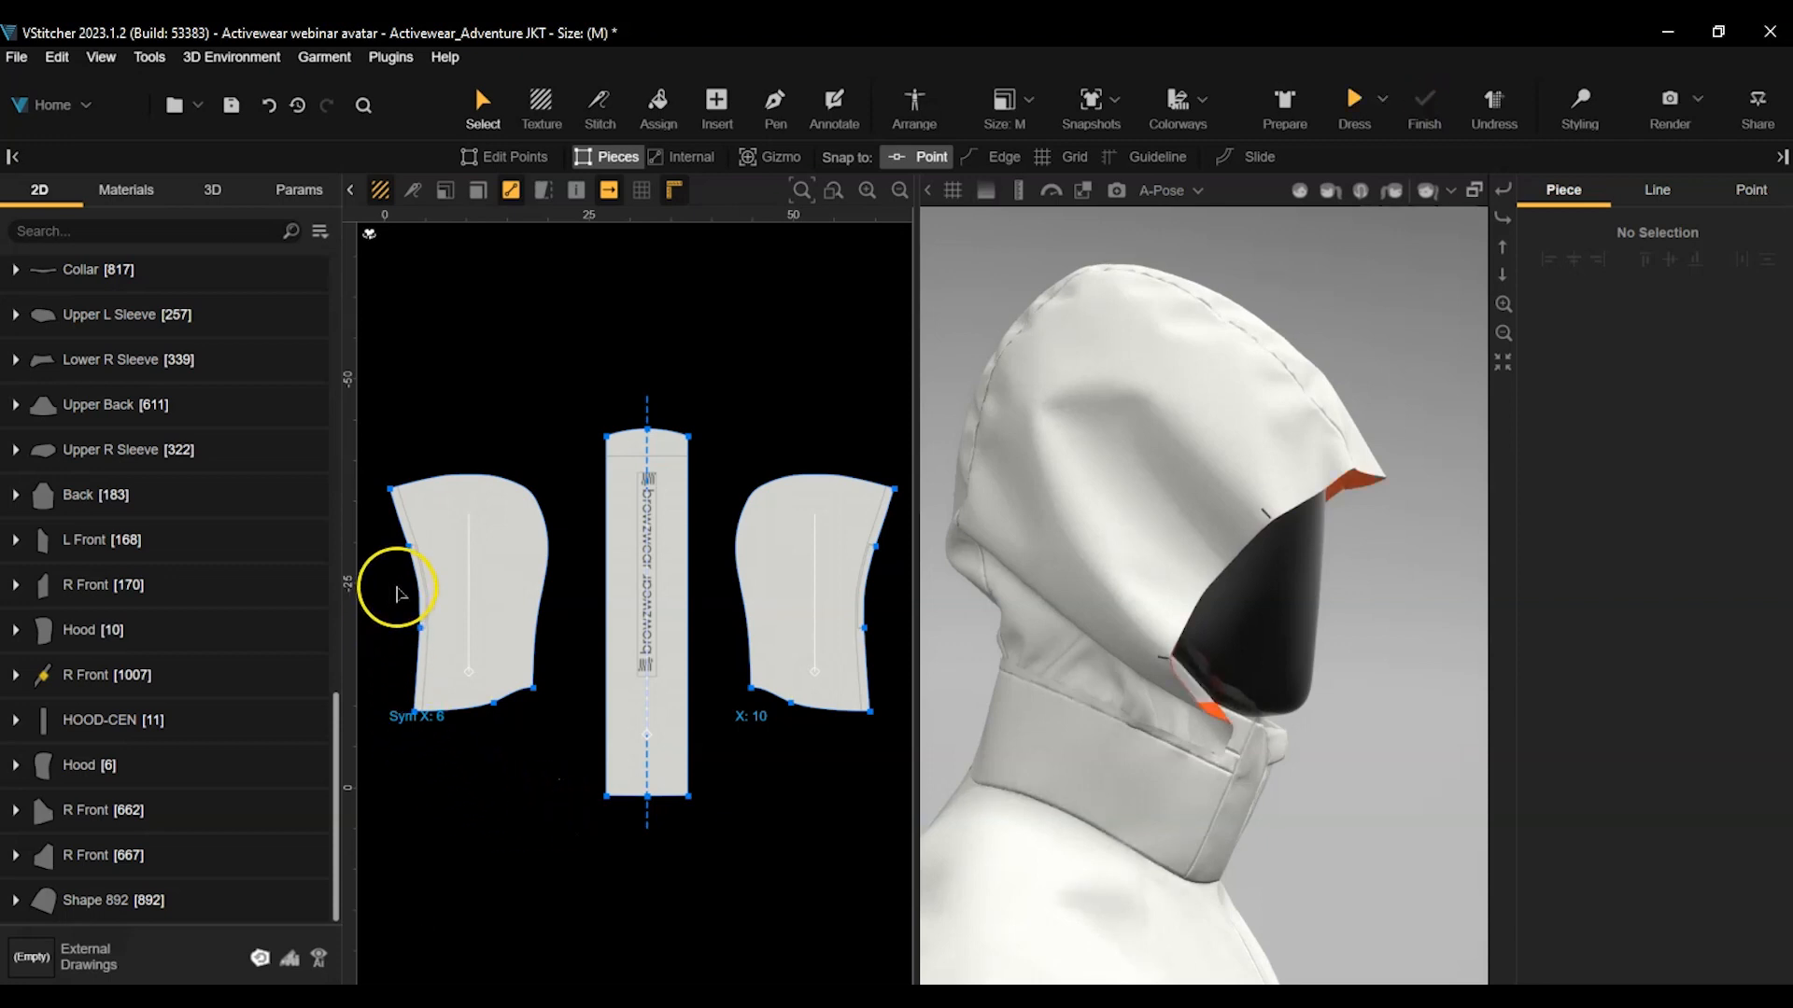
Apply Shrink with amount 55% and depth 0.9 cm to the middle front edge segments of both side hood pieces.
left_click(408, 588)
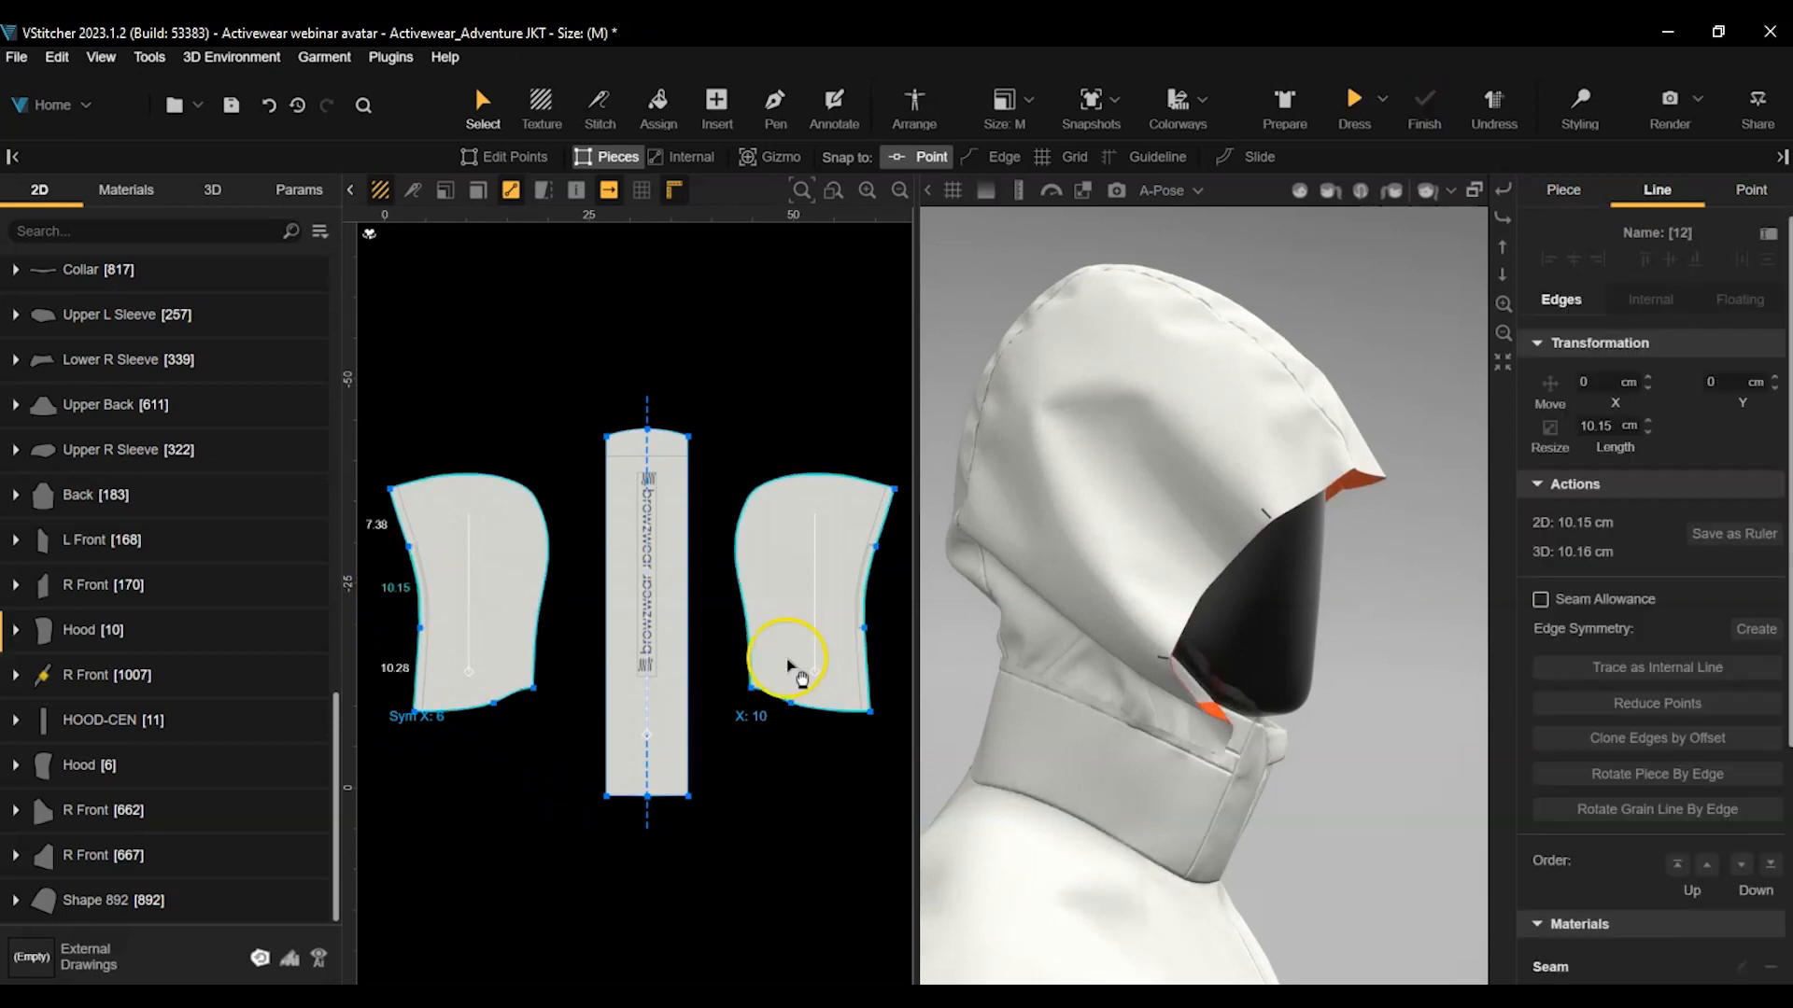
left_click(861, 592, "shift")
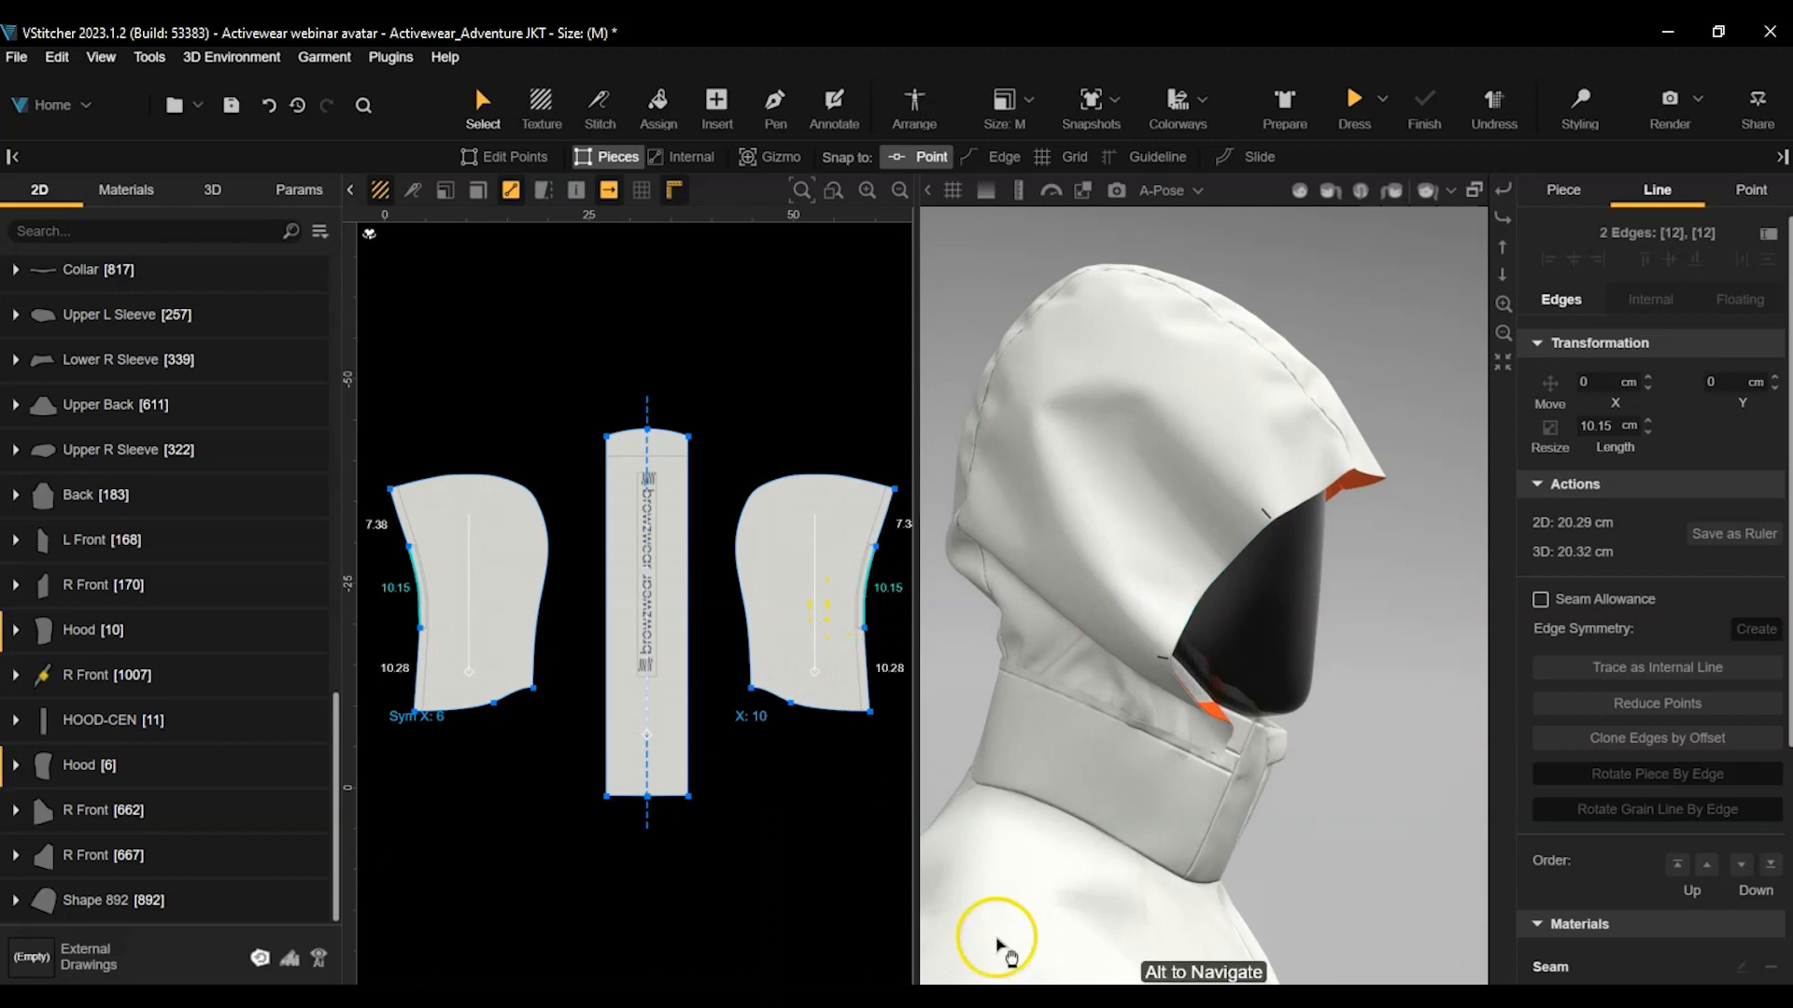
scroll(1582, 779, "down", 3)
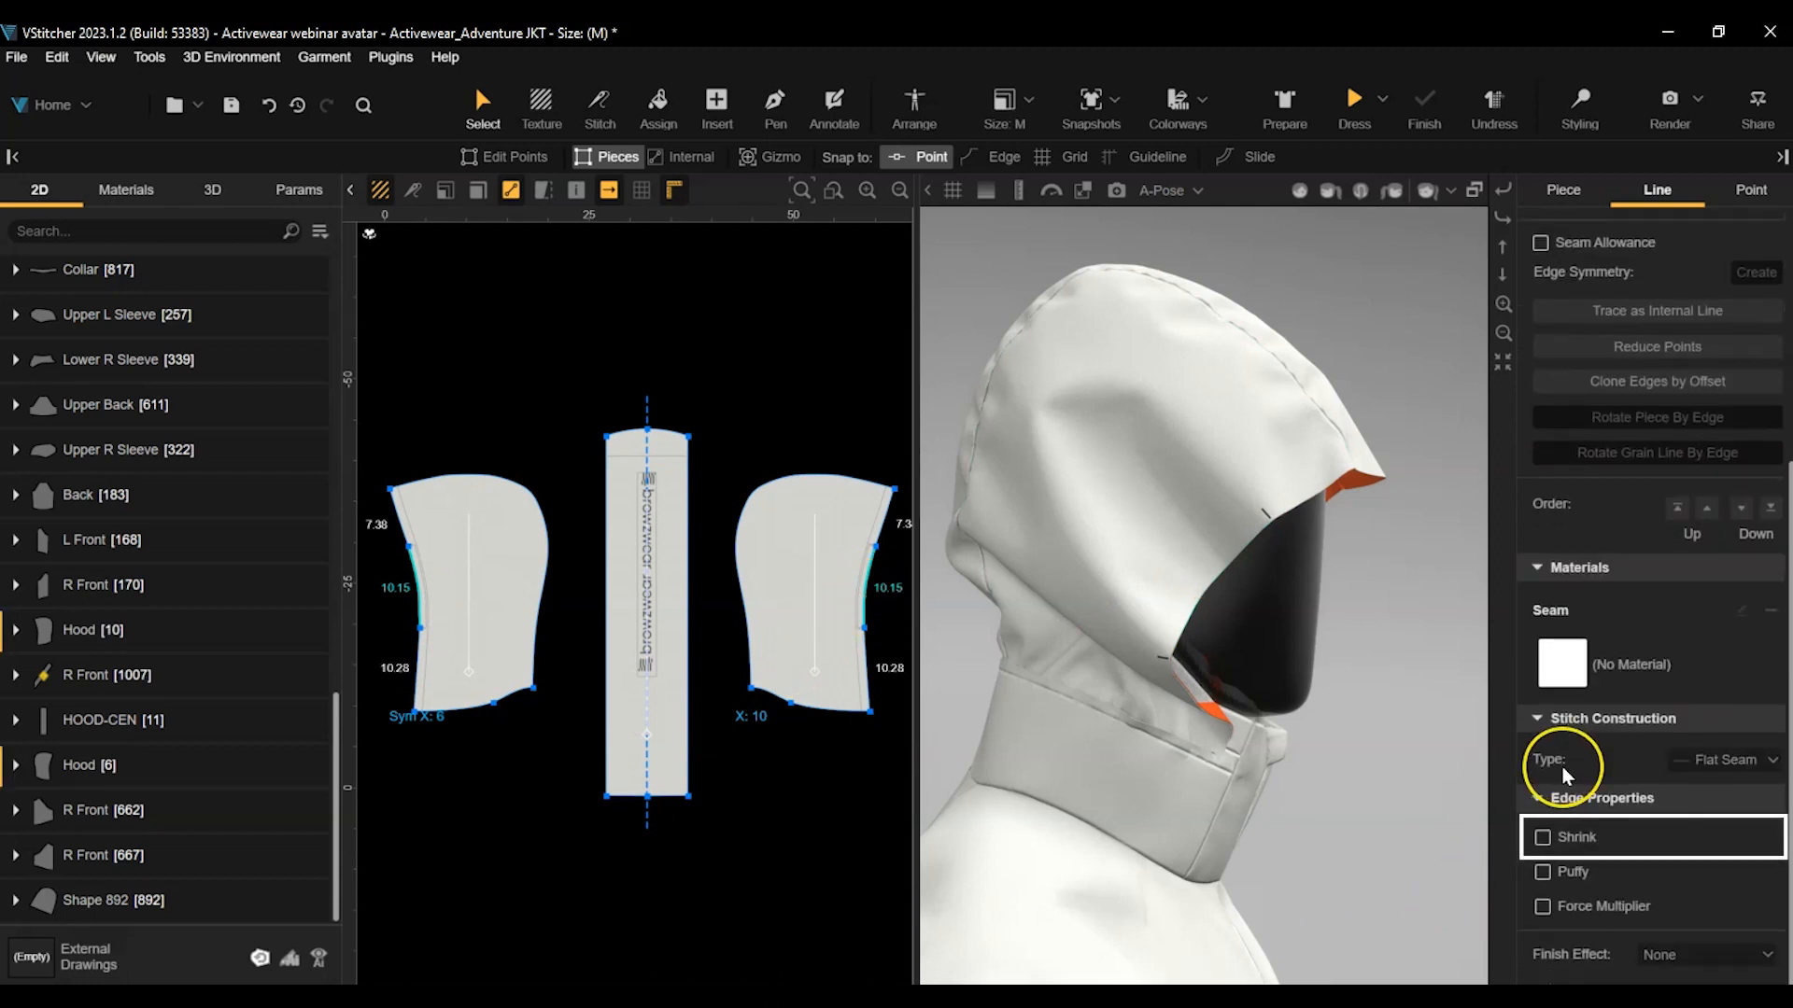
left_click(1542, 838)
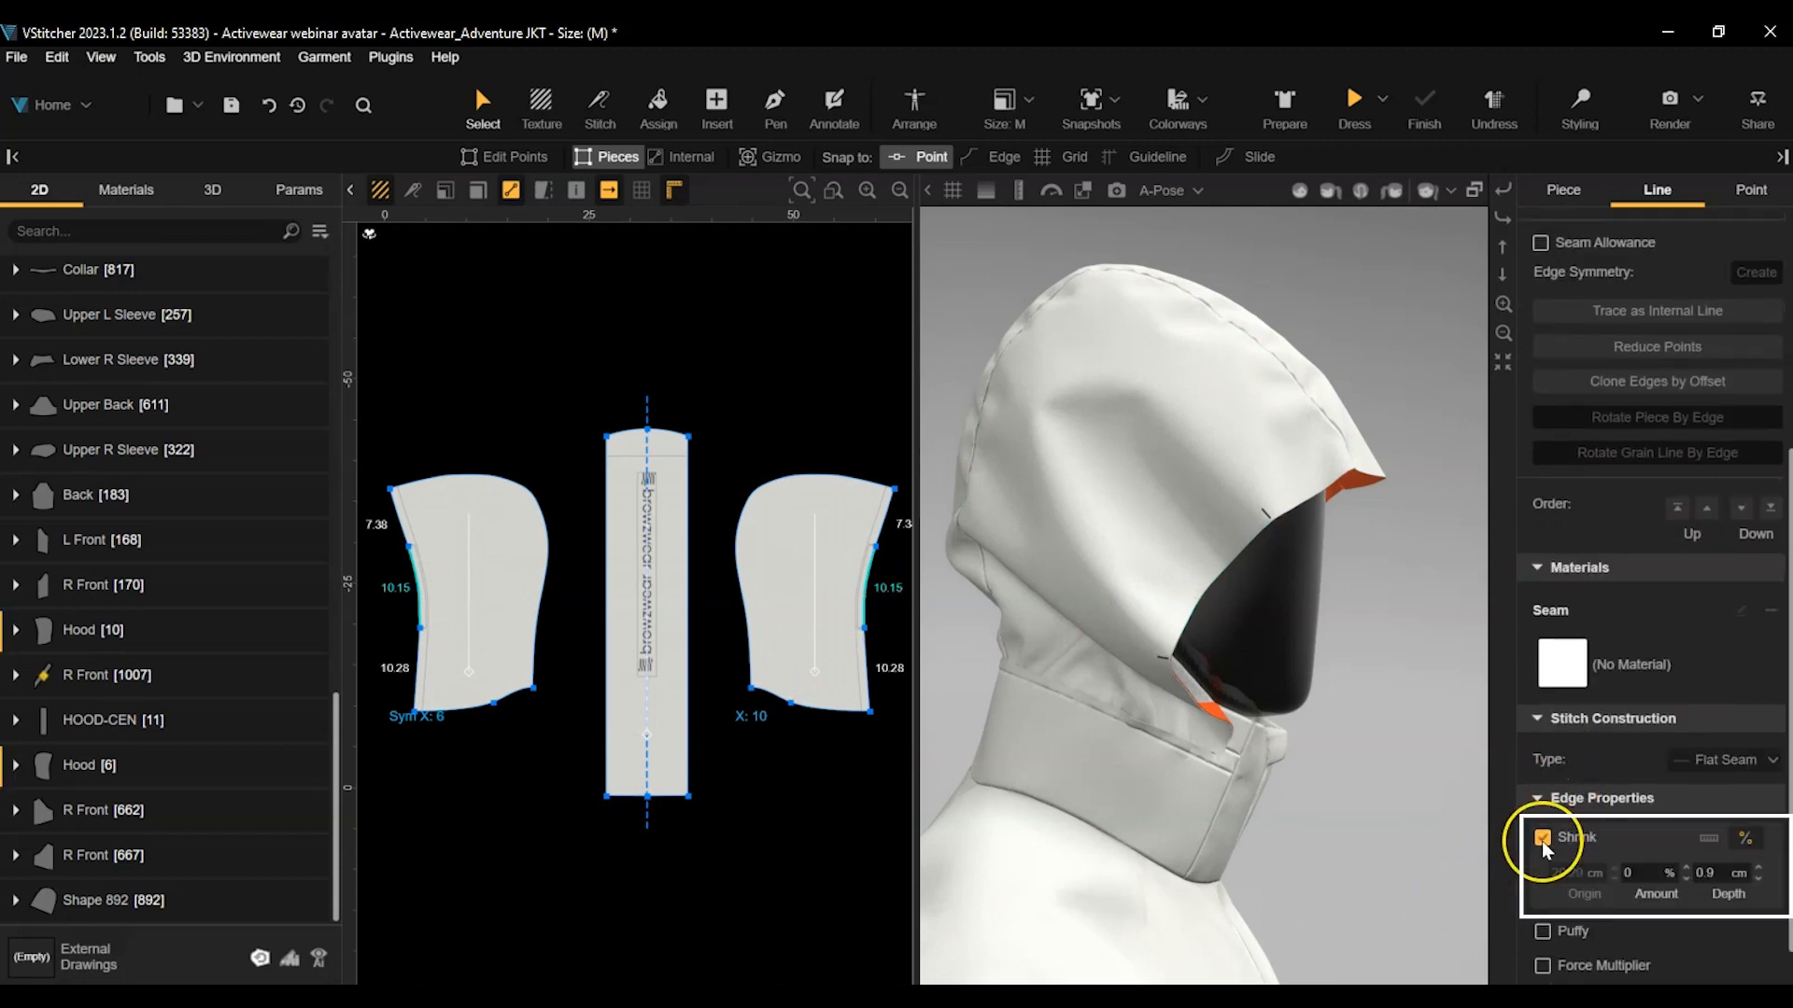
left_click(1718, 872)
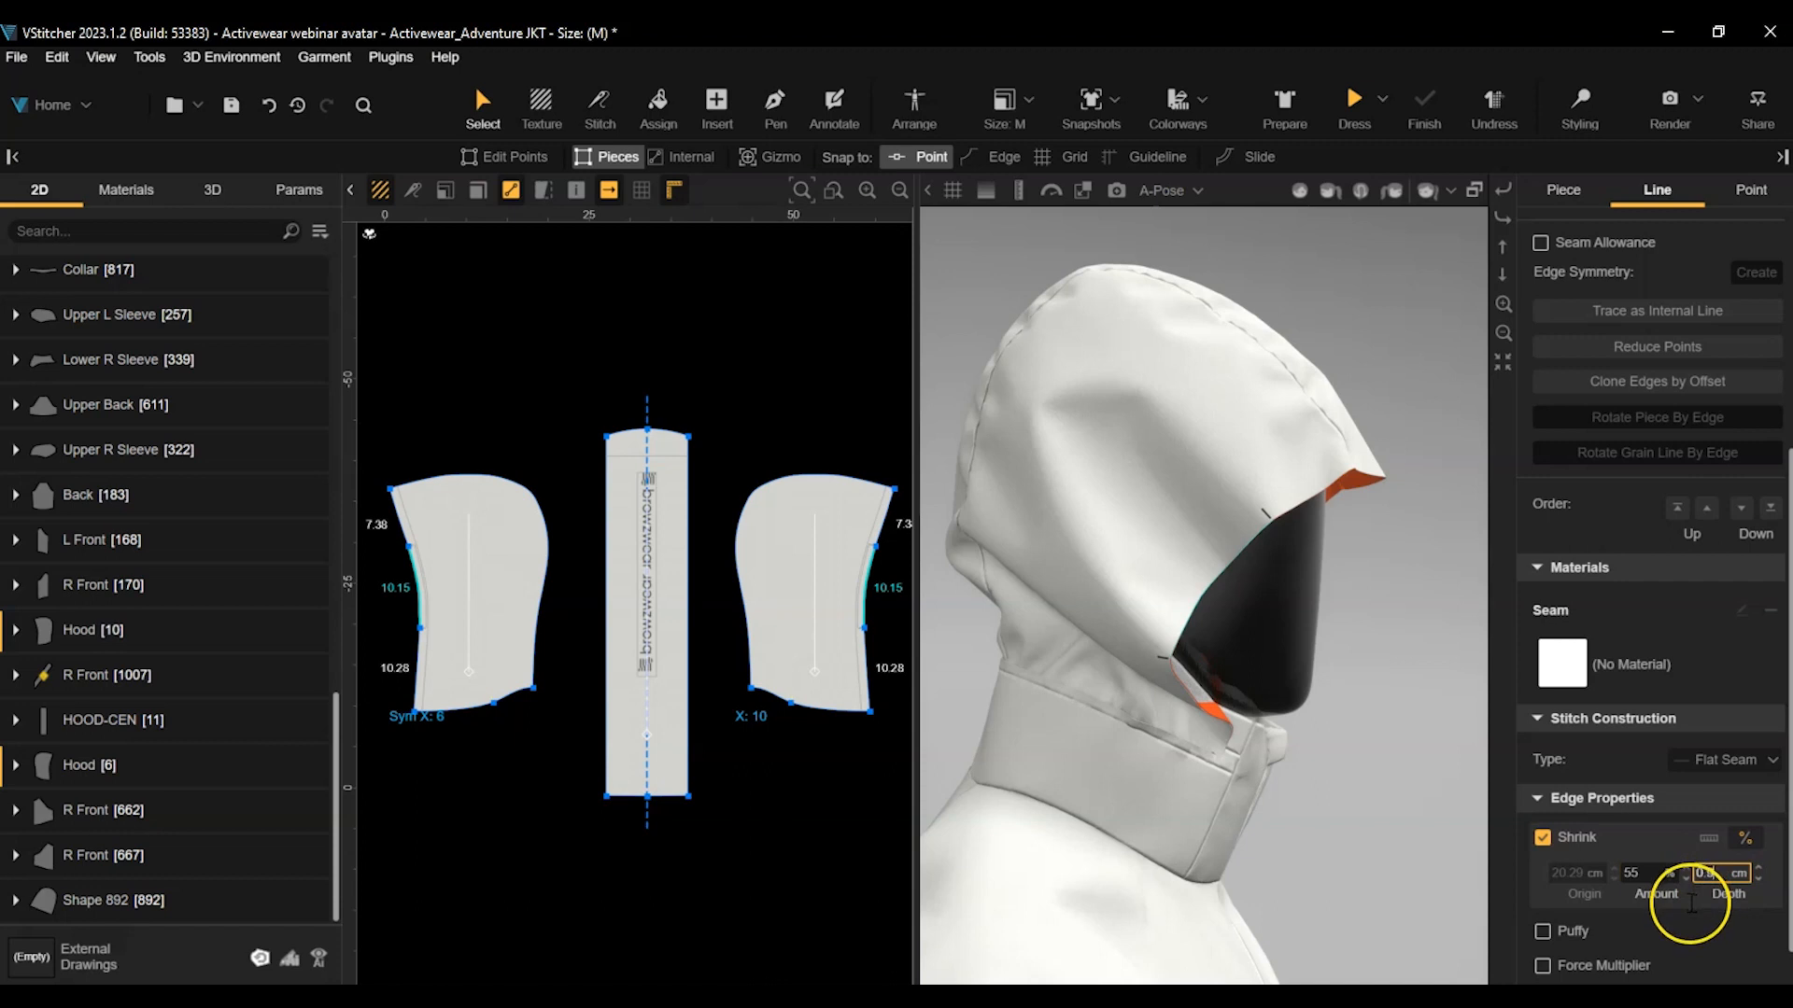
Add a Force Multiplier with amount 4 and depth 0.9 cm to the selected hood opening edges.
scroll(1688, 907, "down", 1)
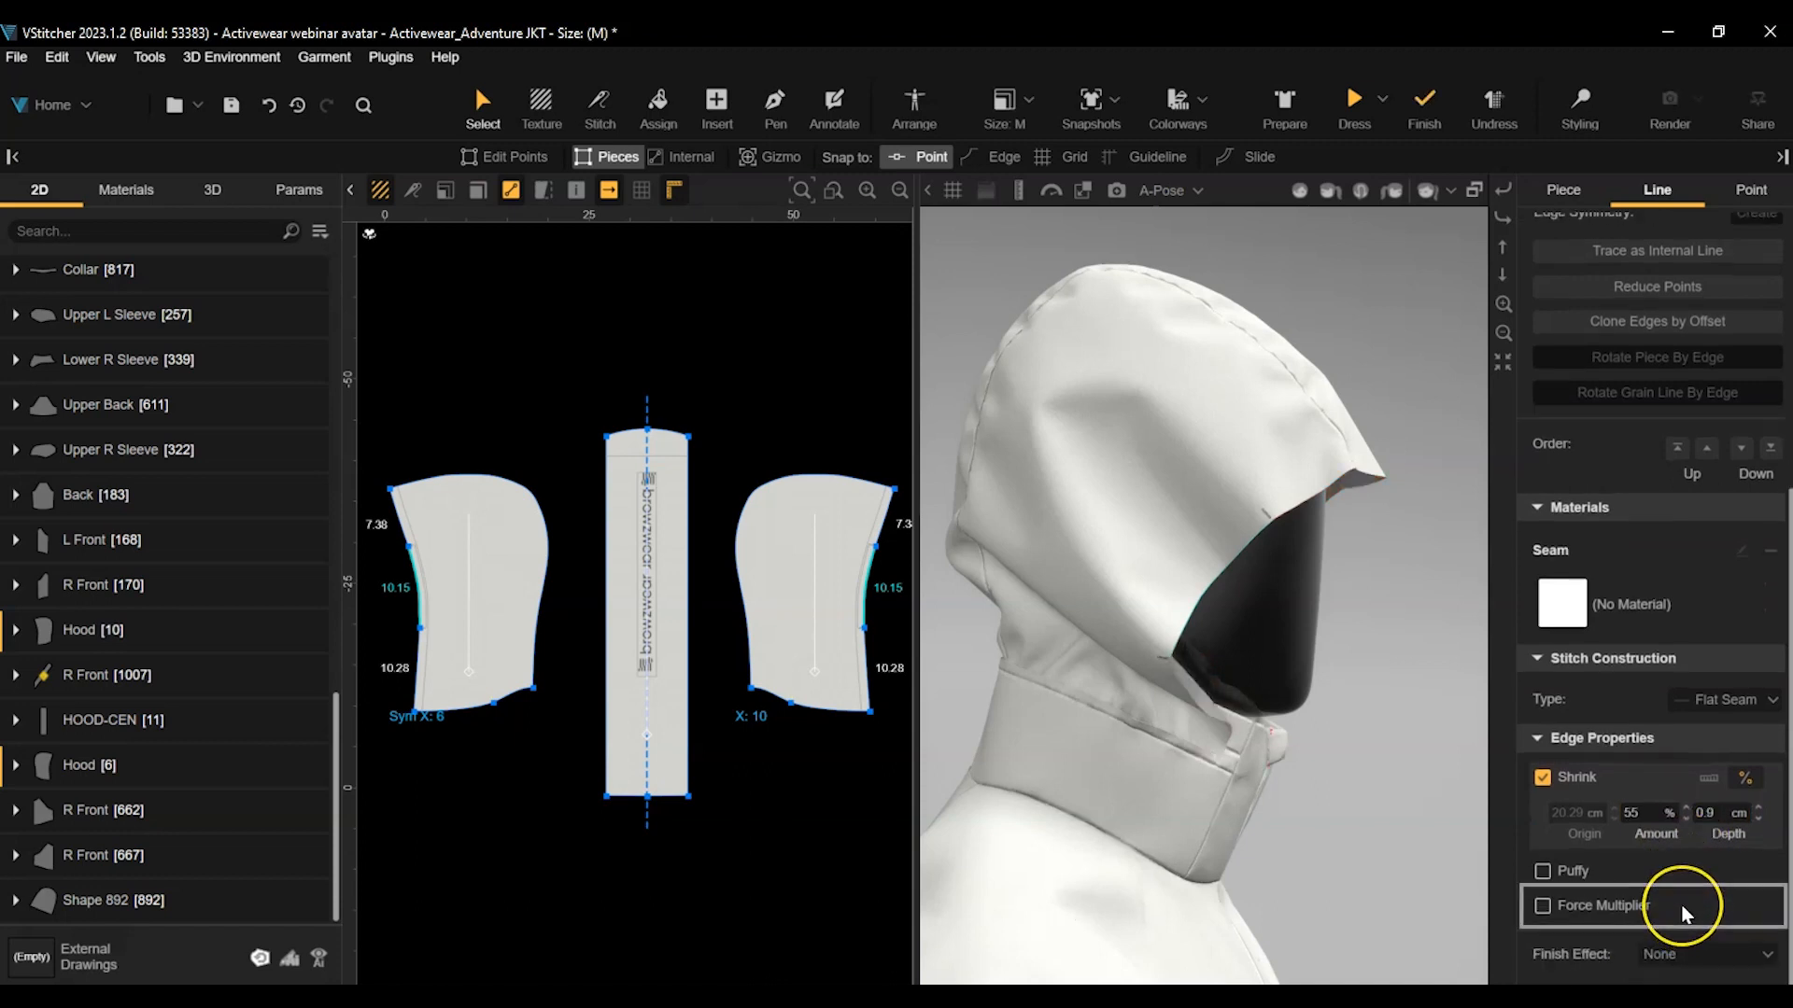
left_click(1542, 904)
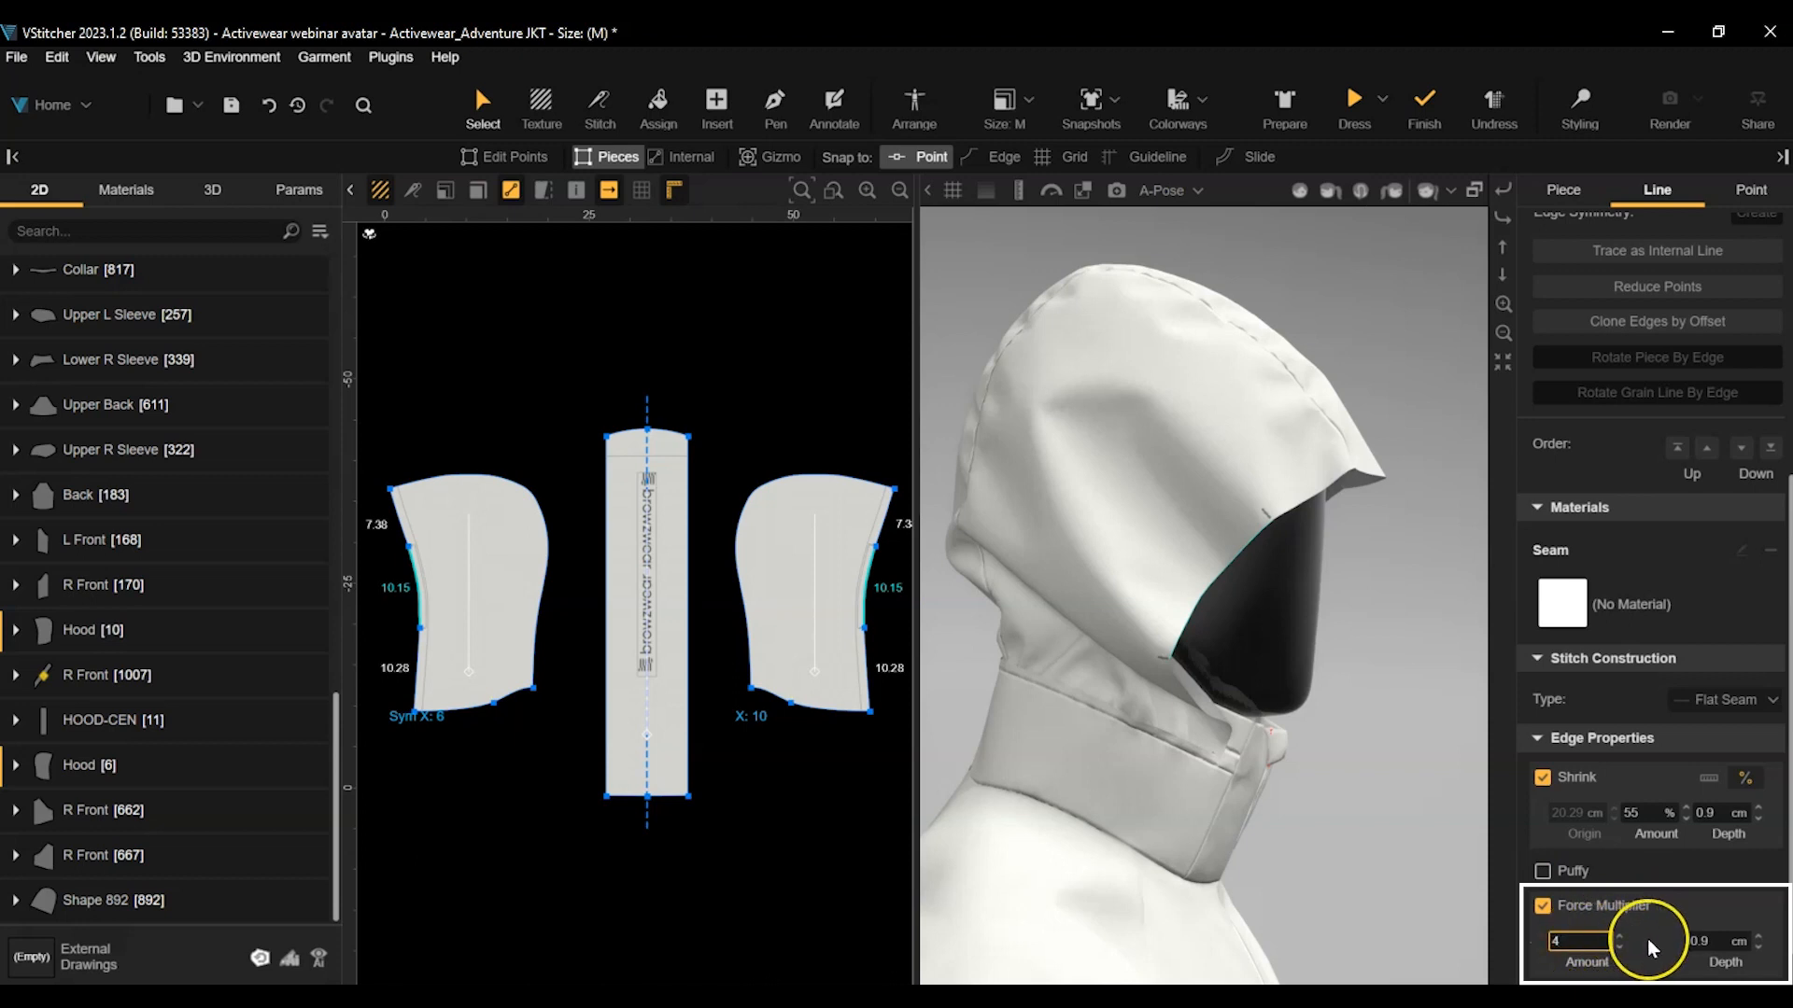
left_click(1704, 940)
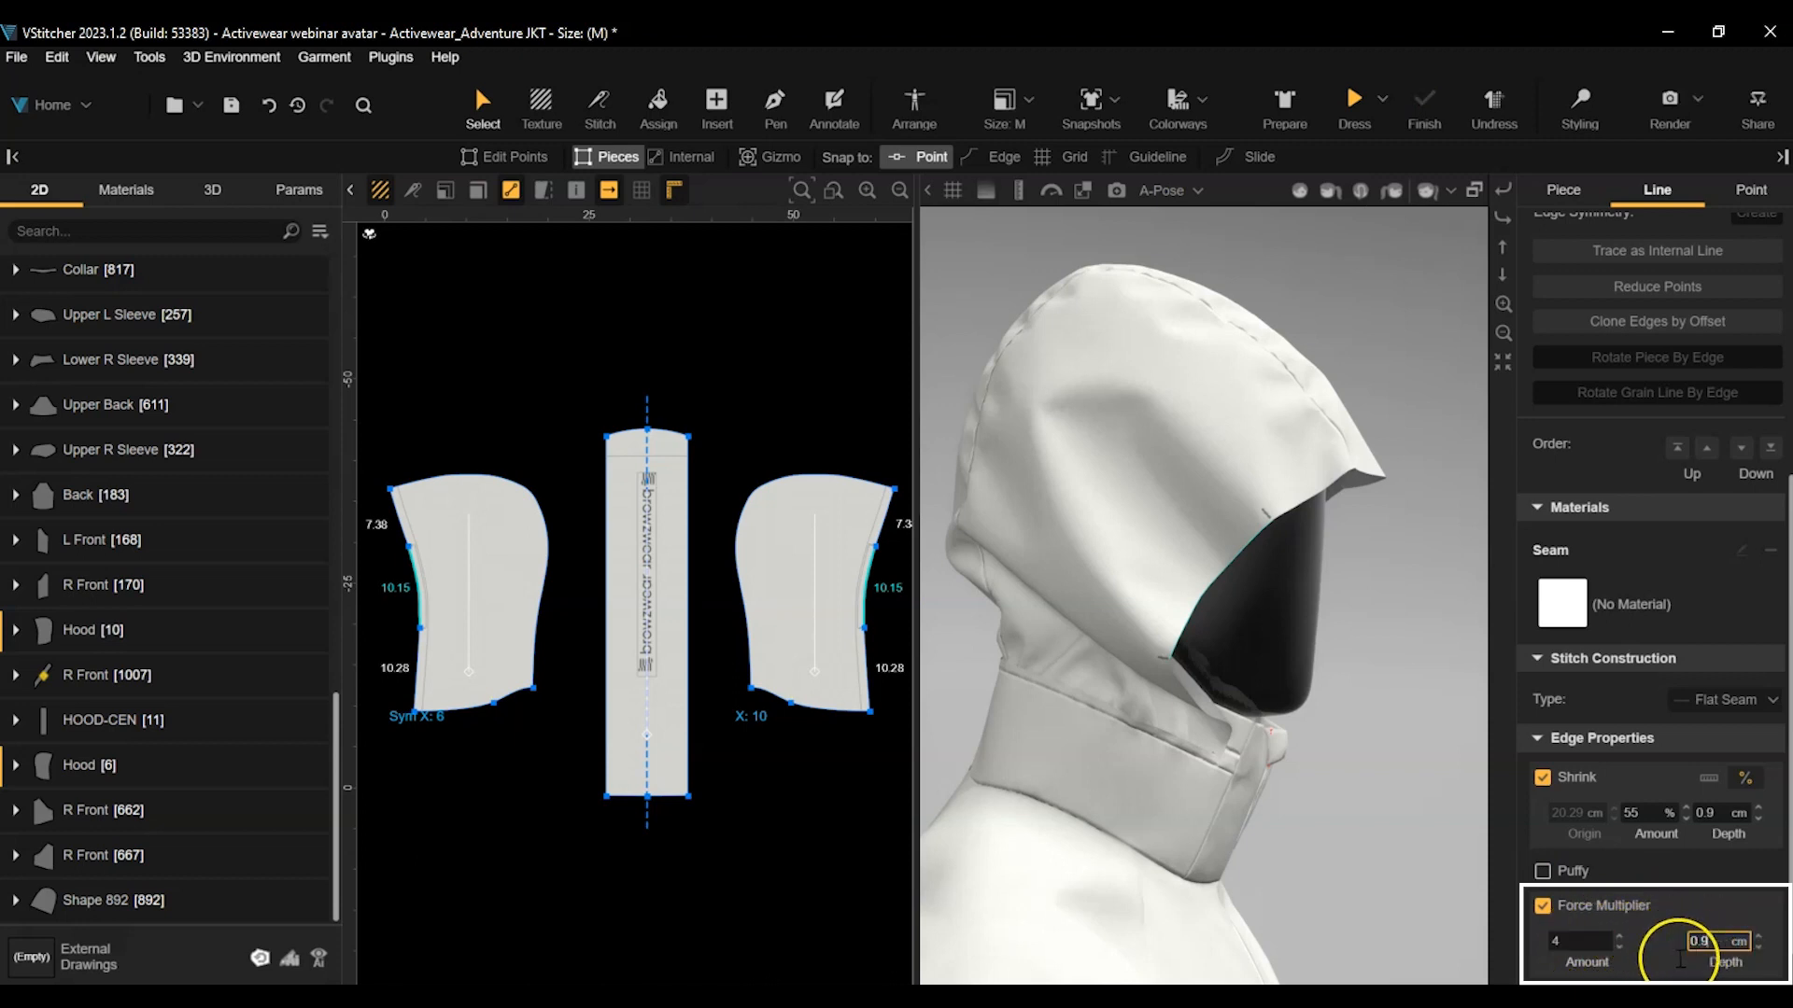
key("Return")
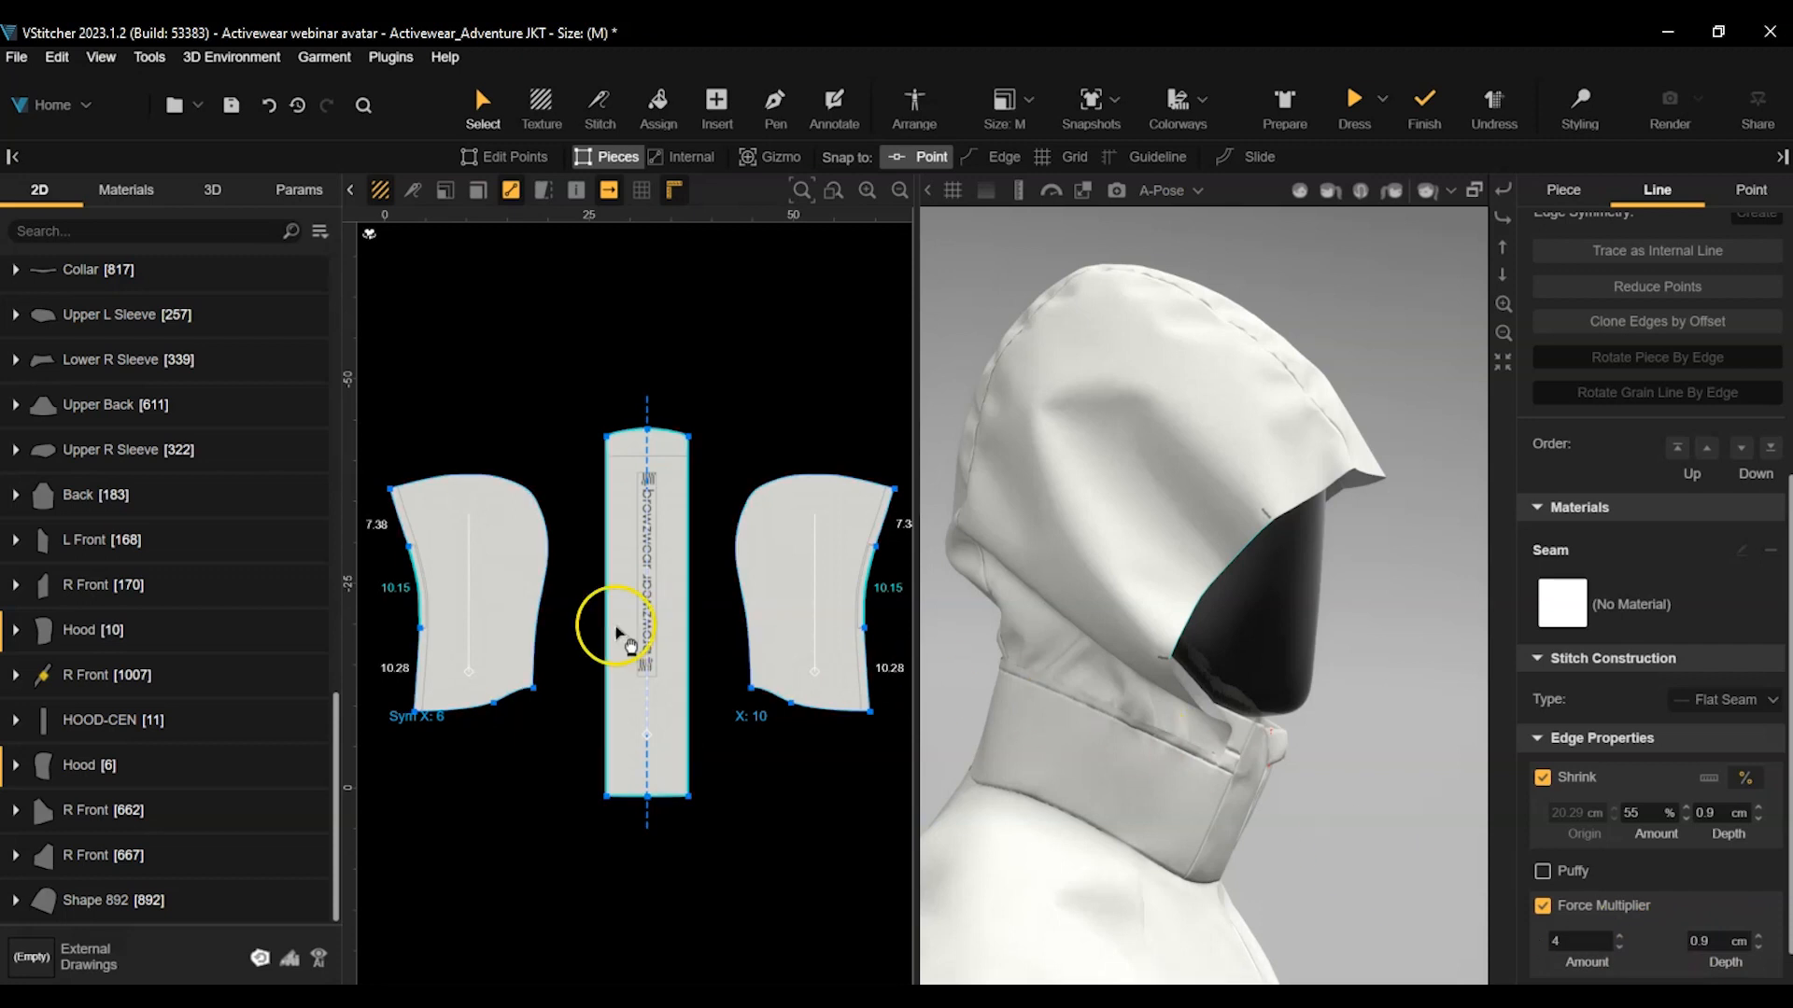
Enable internal line selection and select the middle front edge segments with their adjacent internal lines on both side hood pieces.
scroll(421, 607, "up", 2)
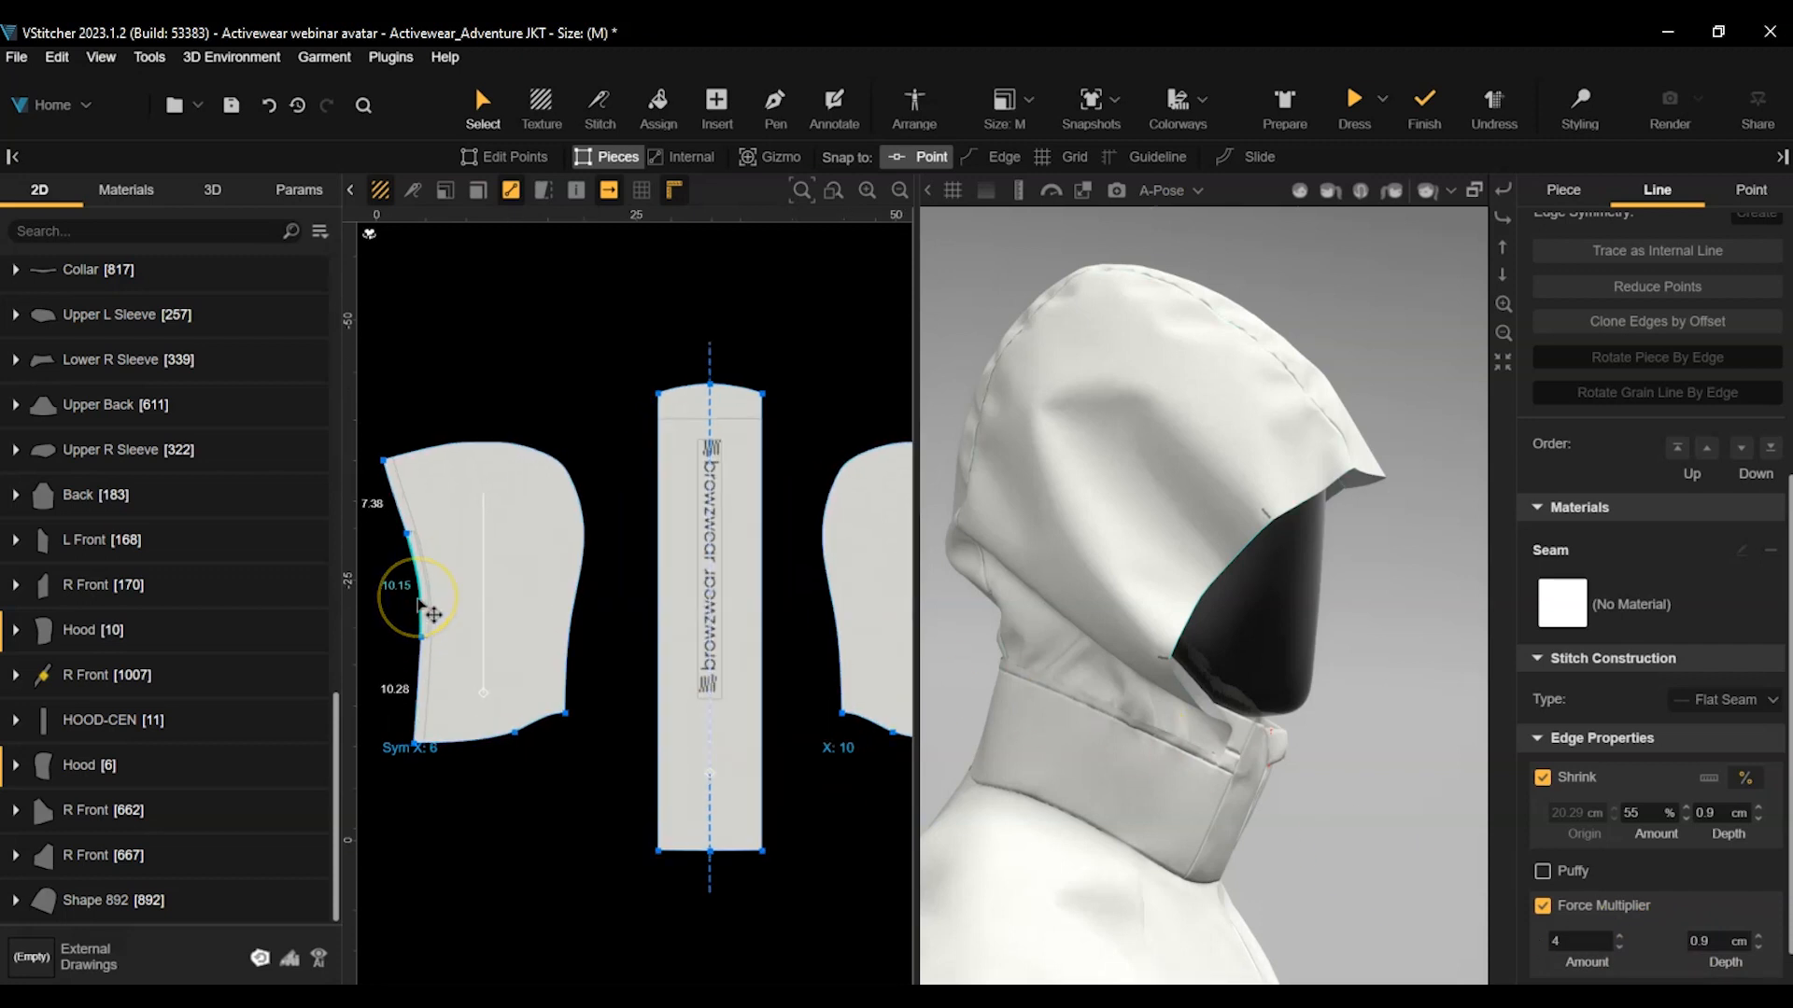
scroll(432, 613, "up", 6)
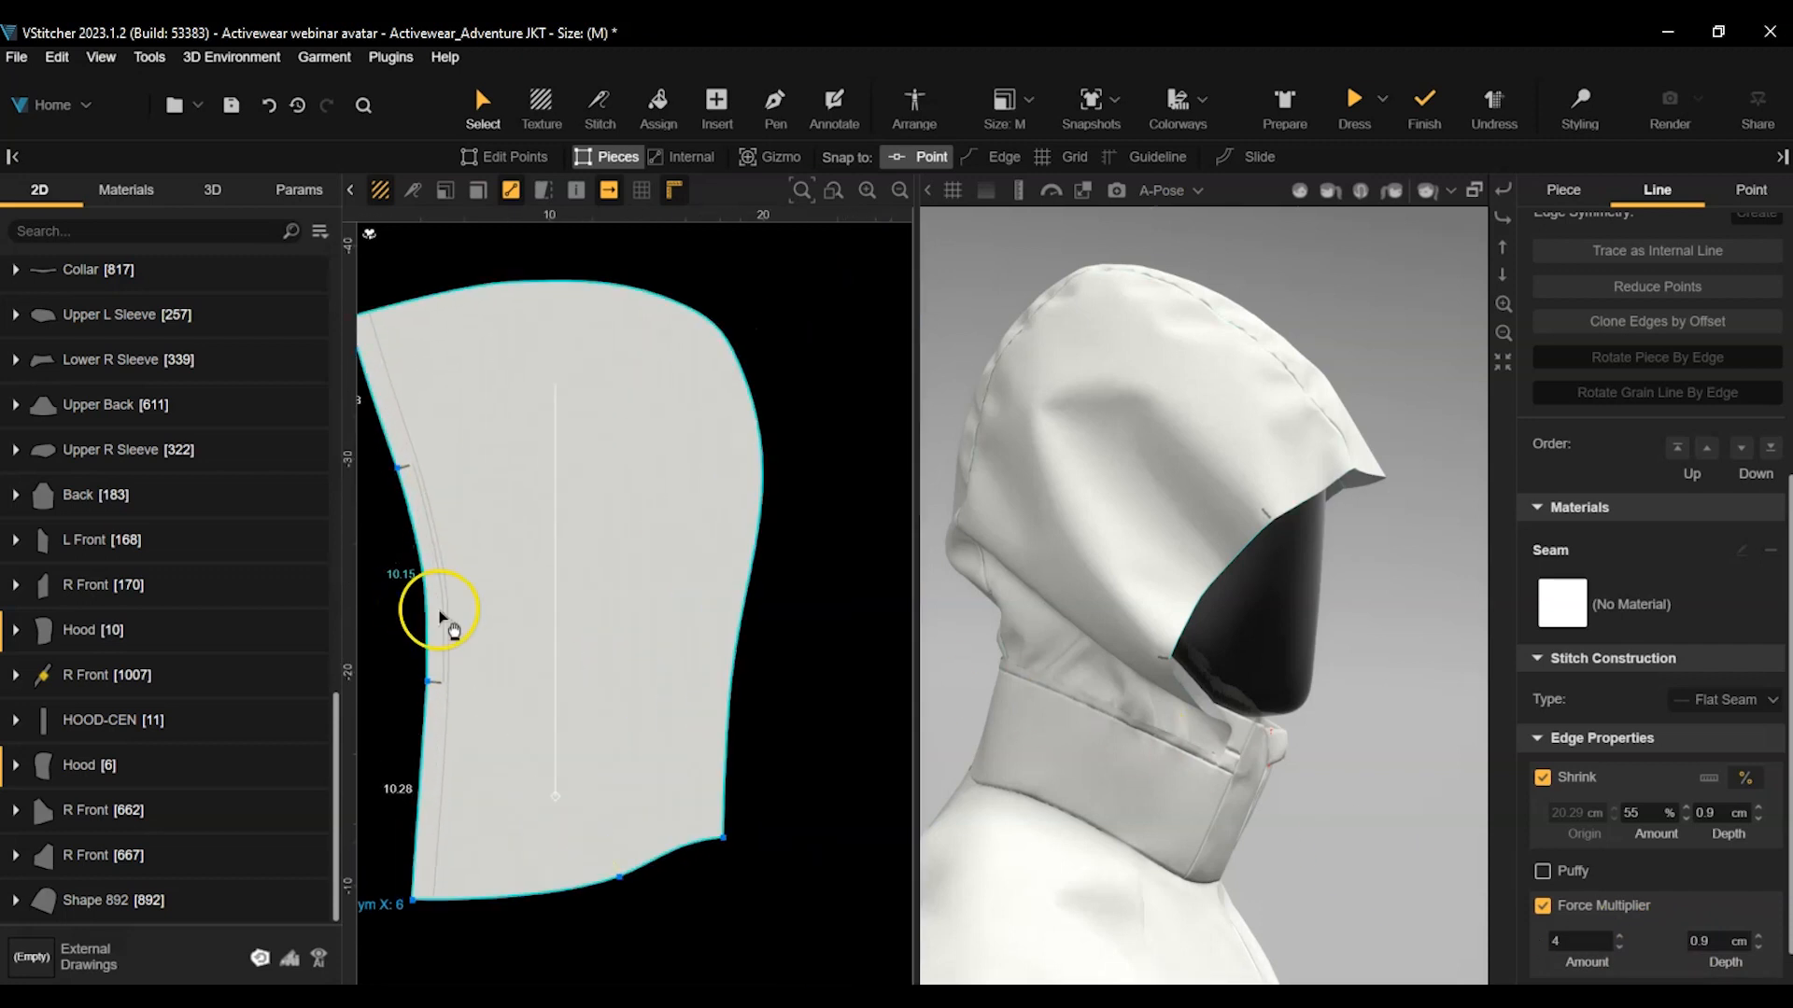
left_click(452, 620)
left_click(682, 157)
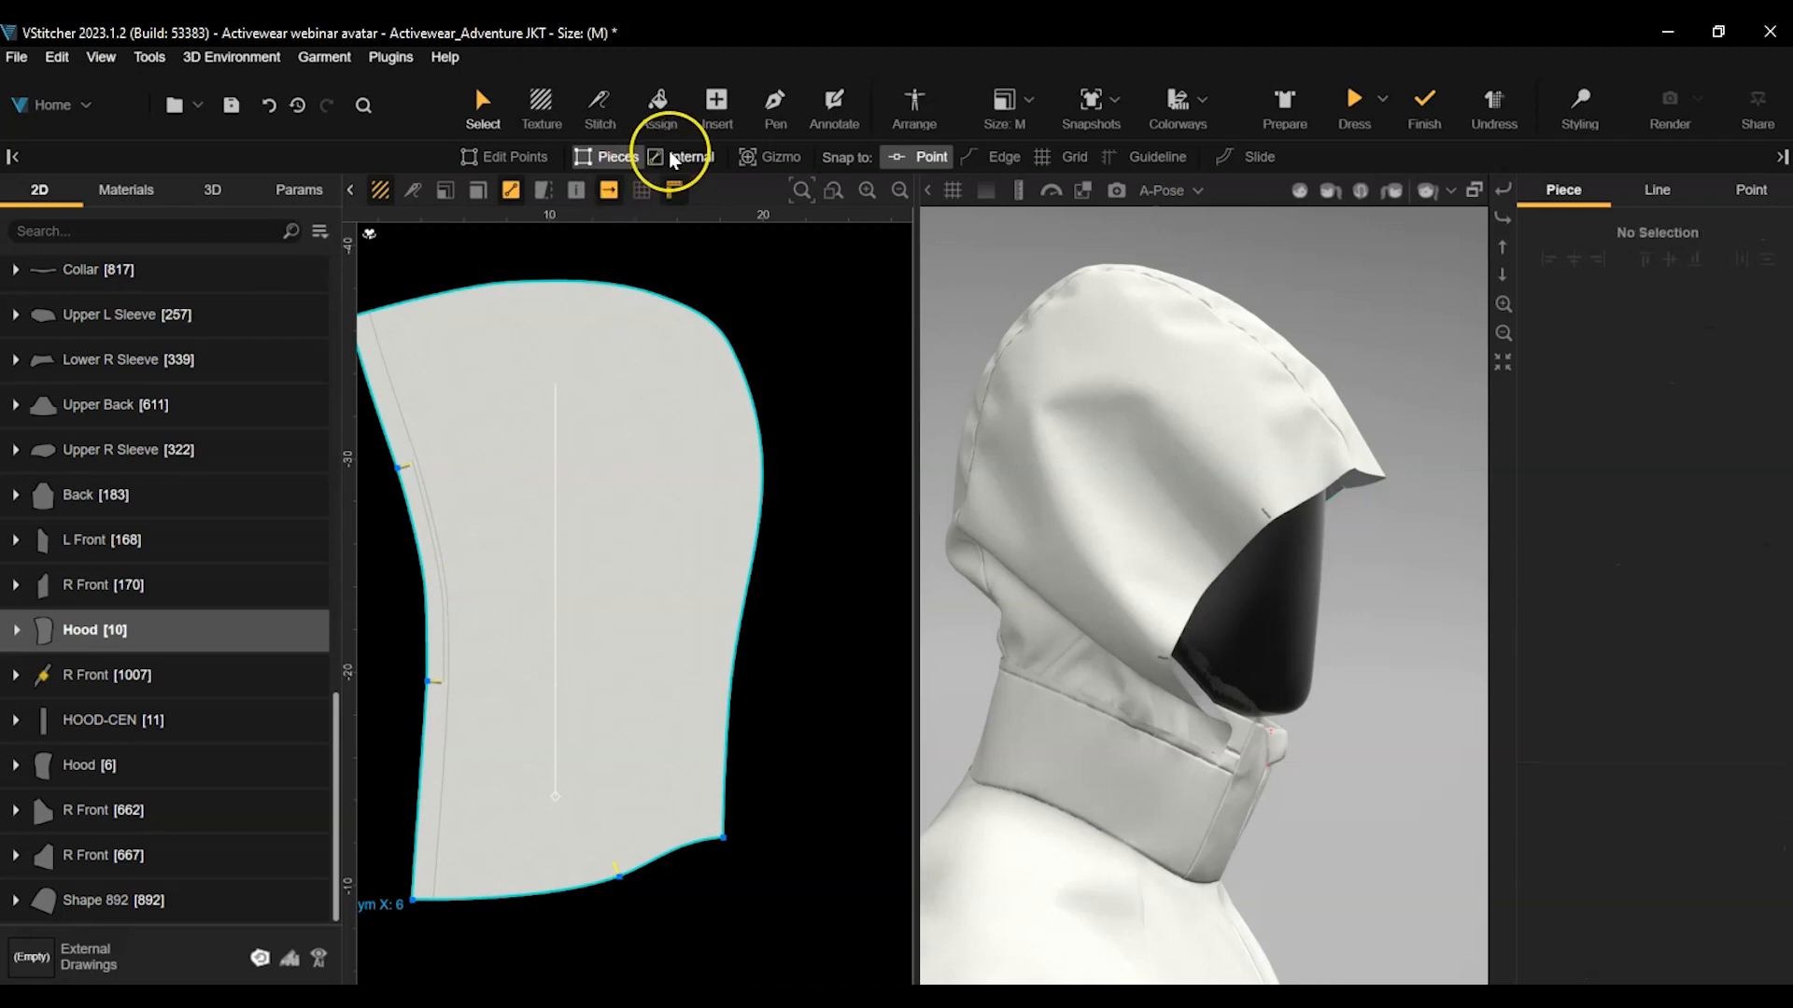
left_click(434, 626)
scroll(822, 653, "down", 3)
middle_click_drag(812, 652, 380, 653)
scroll(780, 659, "up", 6)
scroll(729, 655, "up", 1)
left_click(685, 666, "shift")
left_click(701, 653, "shift")
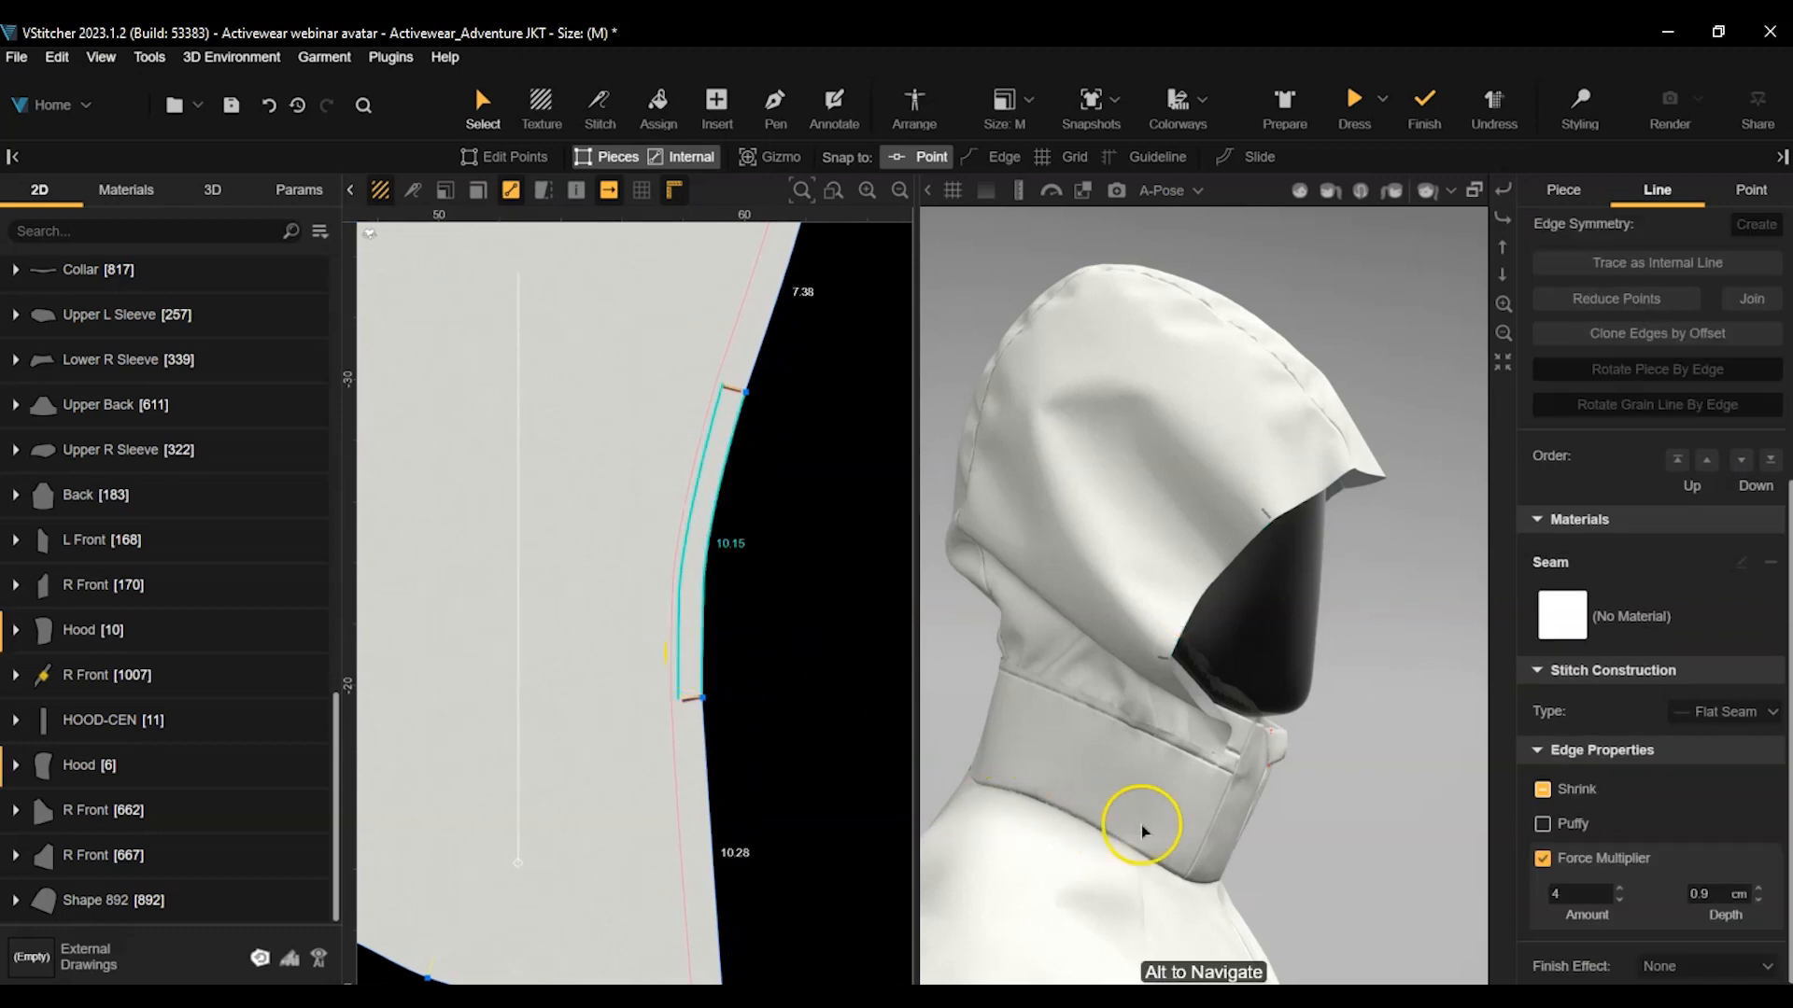
Change the stitch construction type of the selected hood edges and internal lines to Open Seam and set its depth.
scroll(1669, 819, "down", 1)
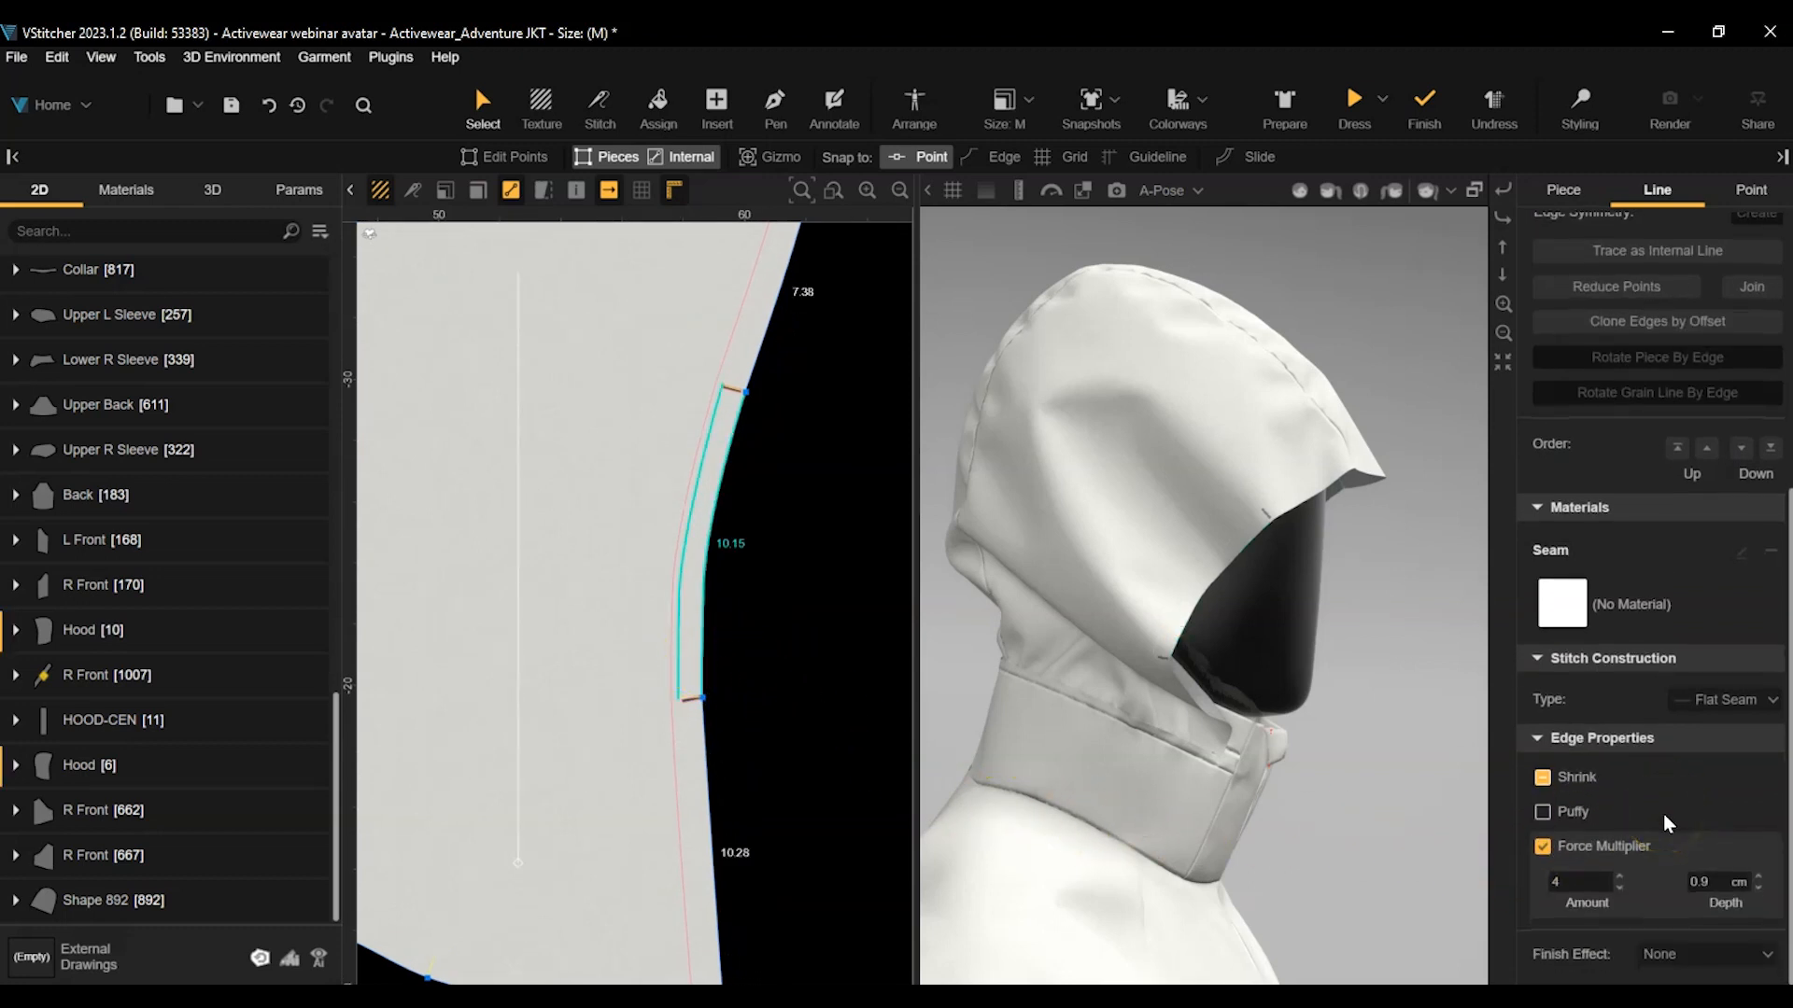
left_click(1771, 702)
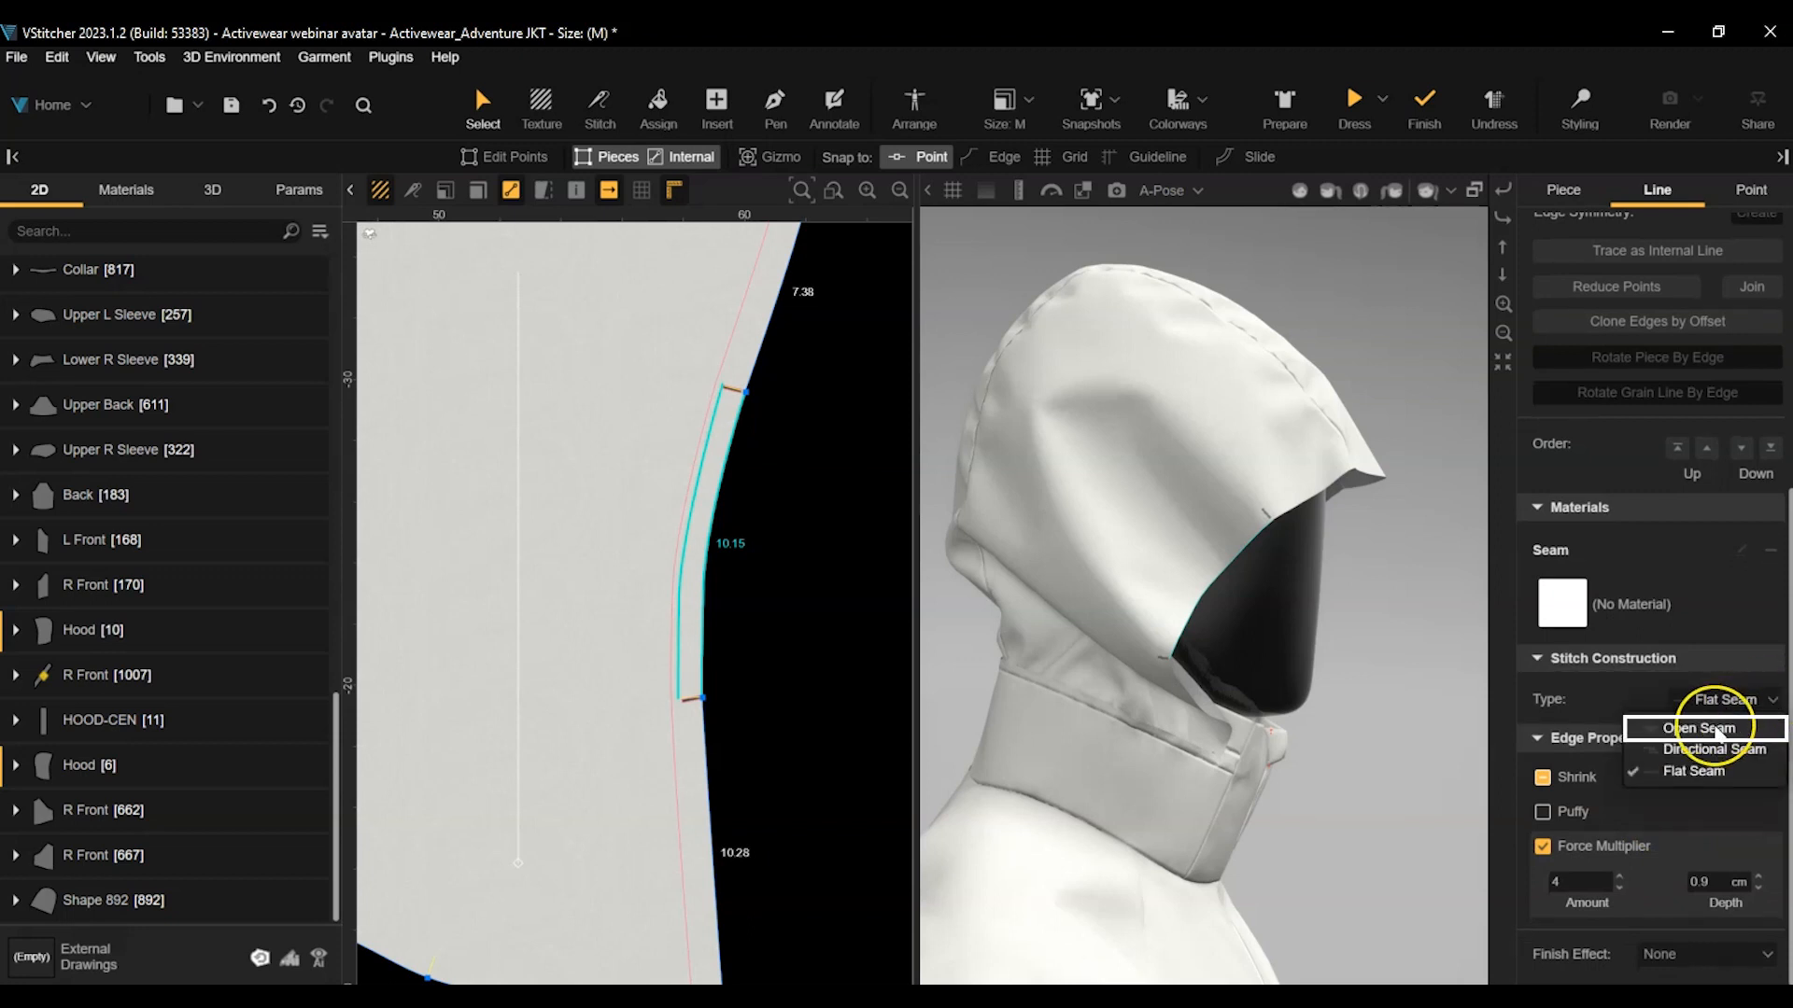
left_click(1716, 729)
left_click(1733, 734)
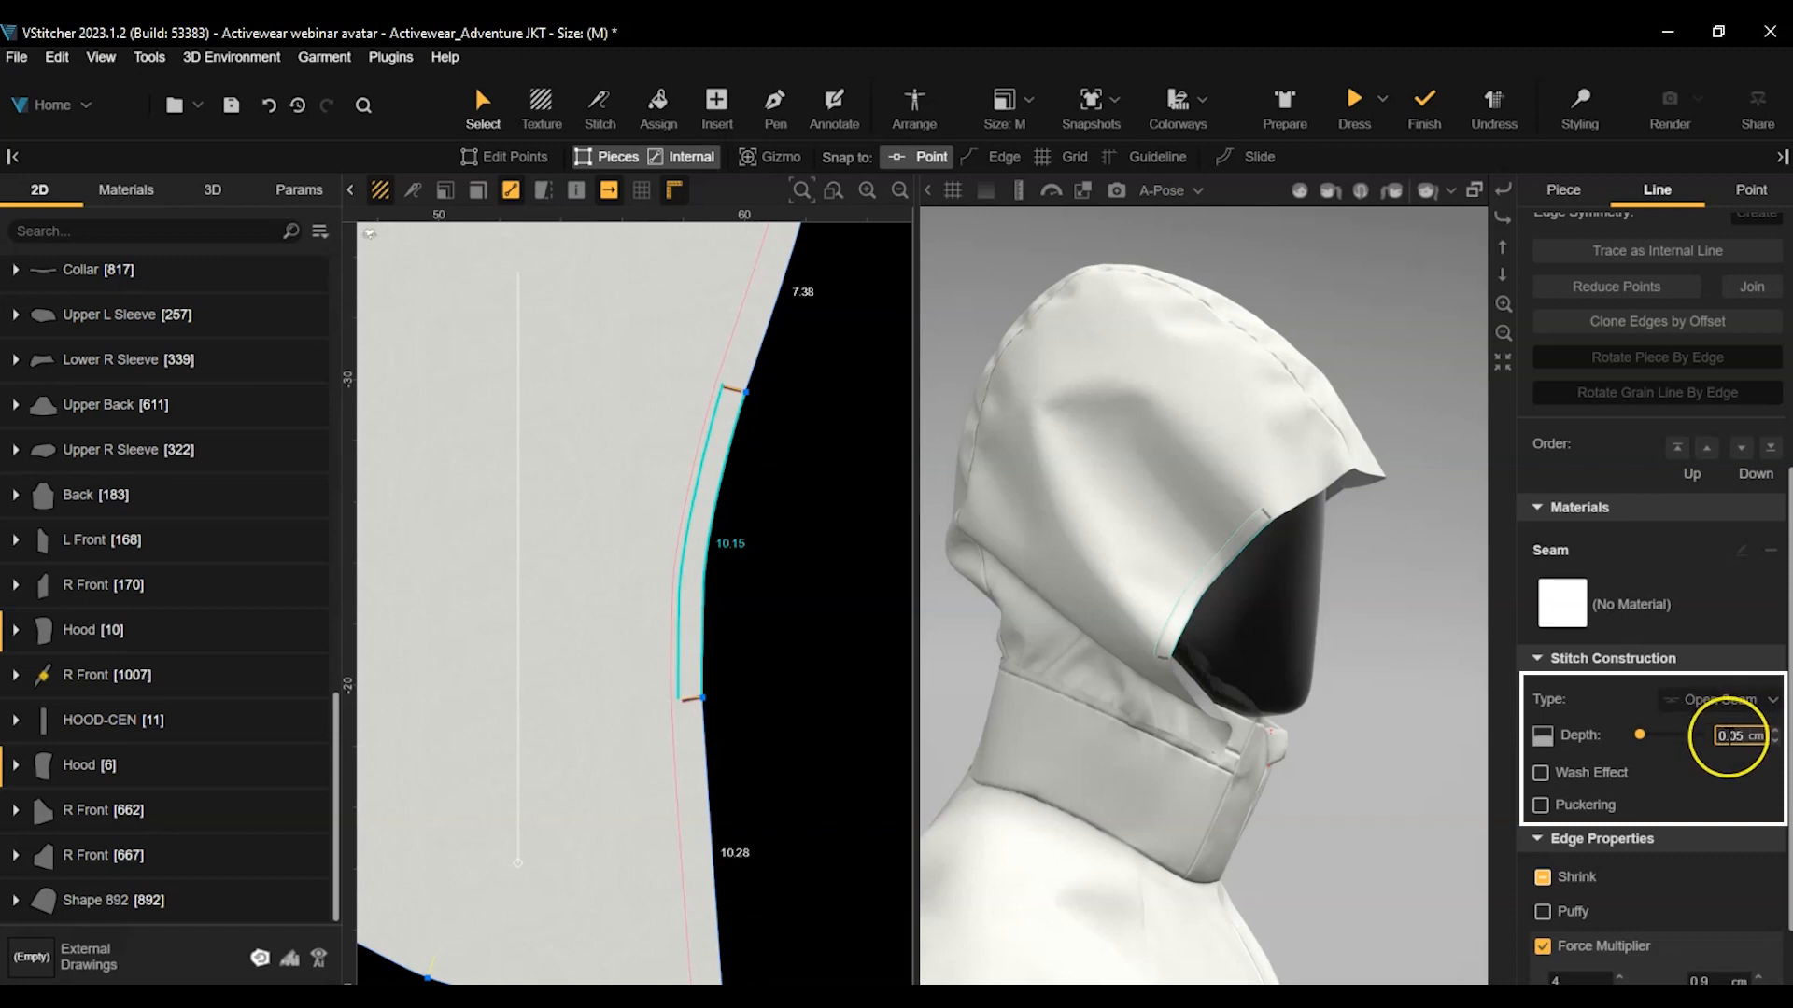
key("Return")
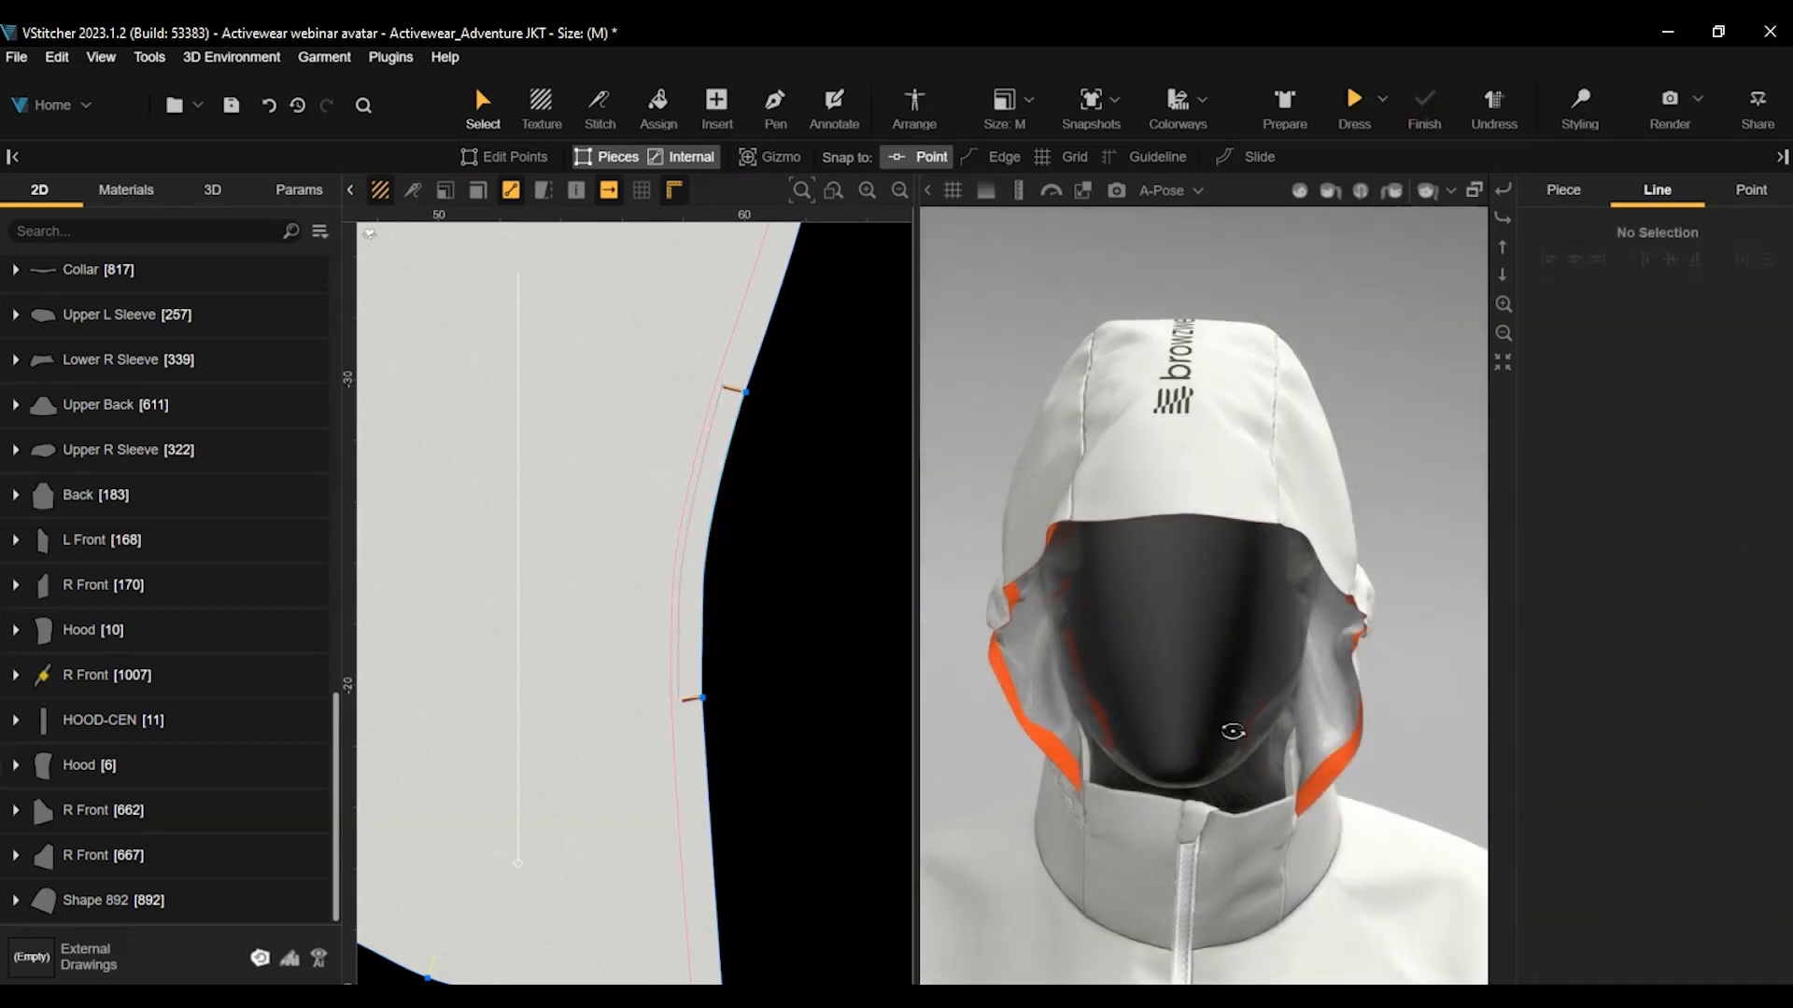
left_click_drag(1373, 872, 1224, 871)
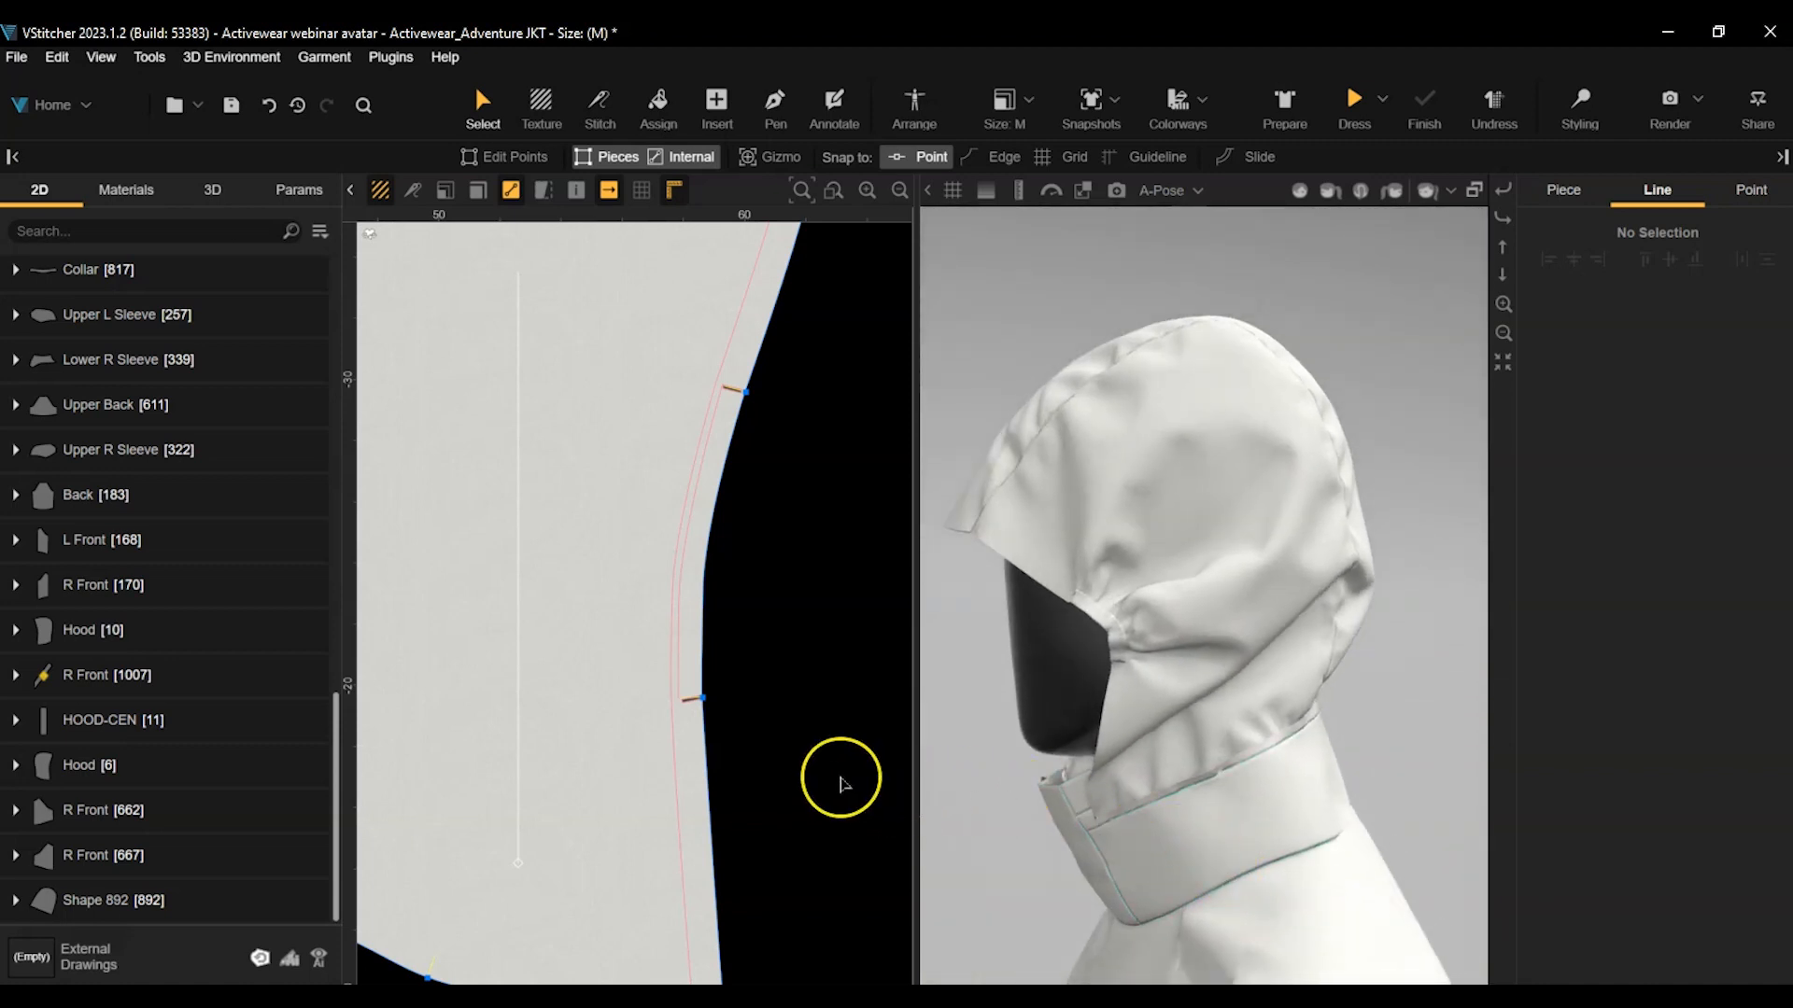
Assign the Single Needle seam to the internal lines along the hood opening and check the topstitching on the finished garment.
left_click(126, 189)
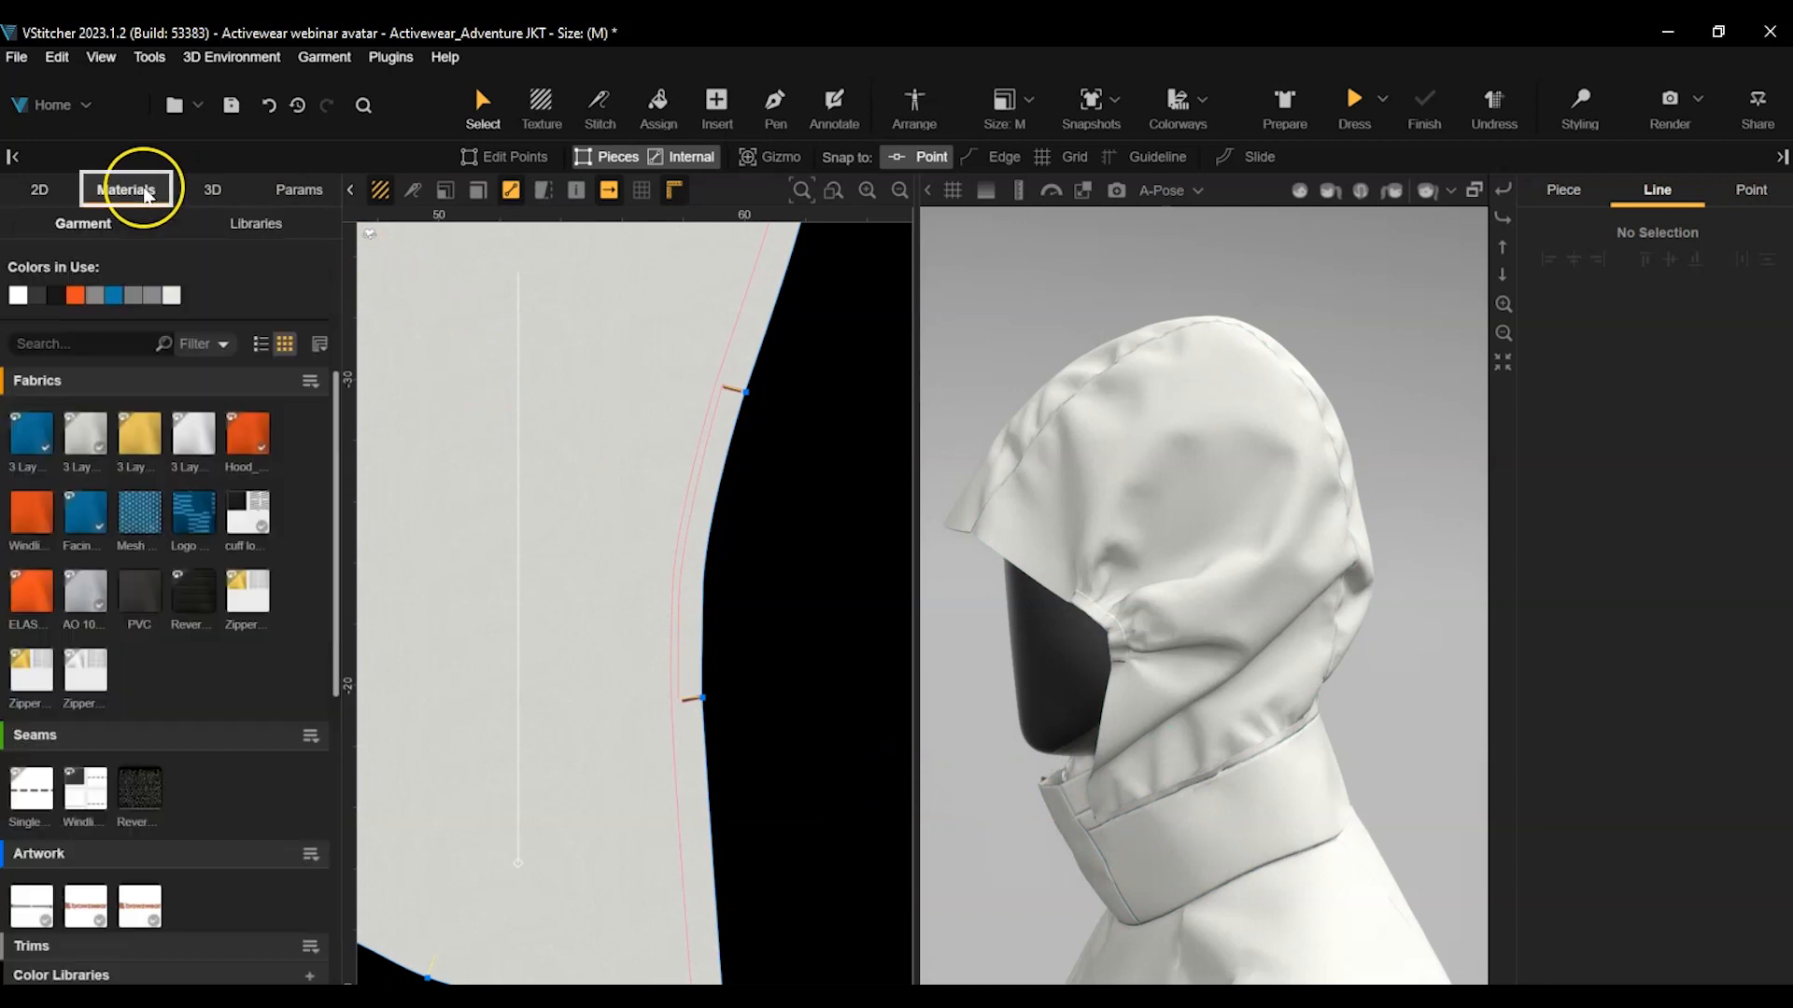
left_click(659, 107)
left_click(30, 432)
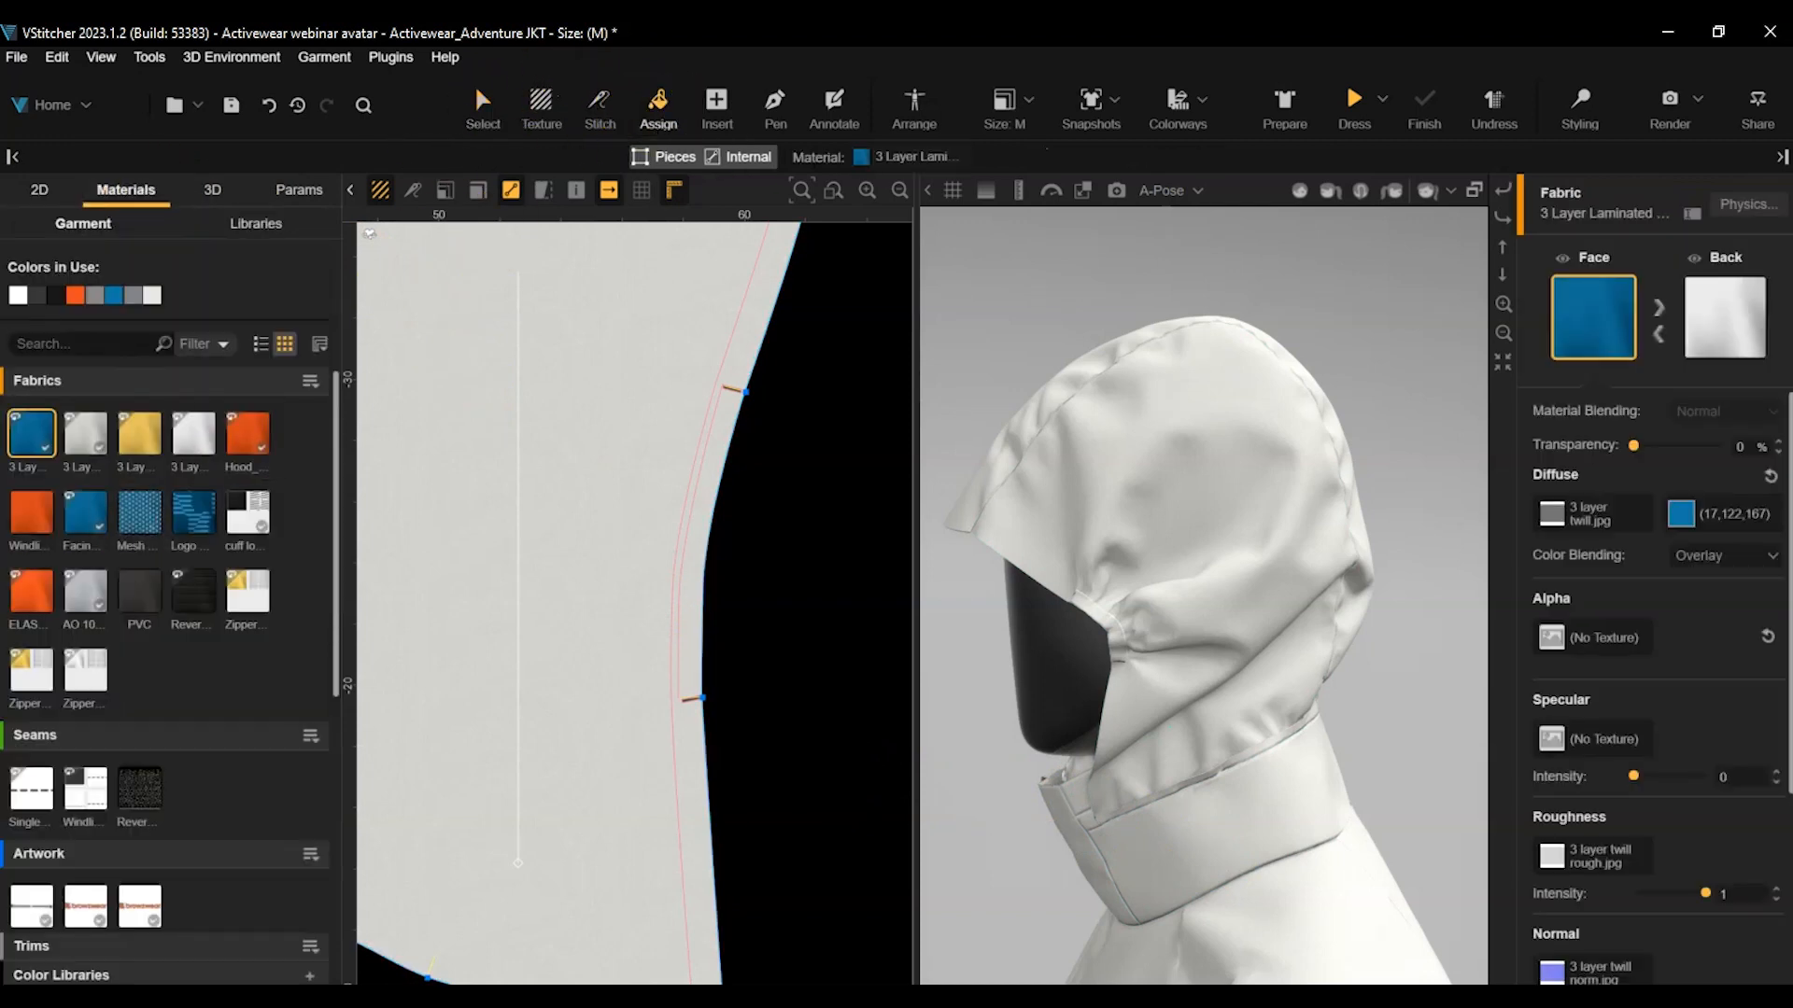
left_click(49, 793)
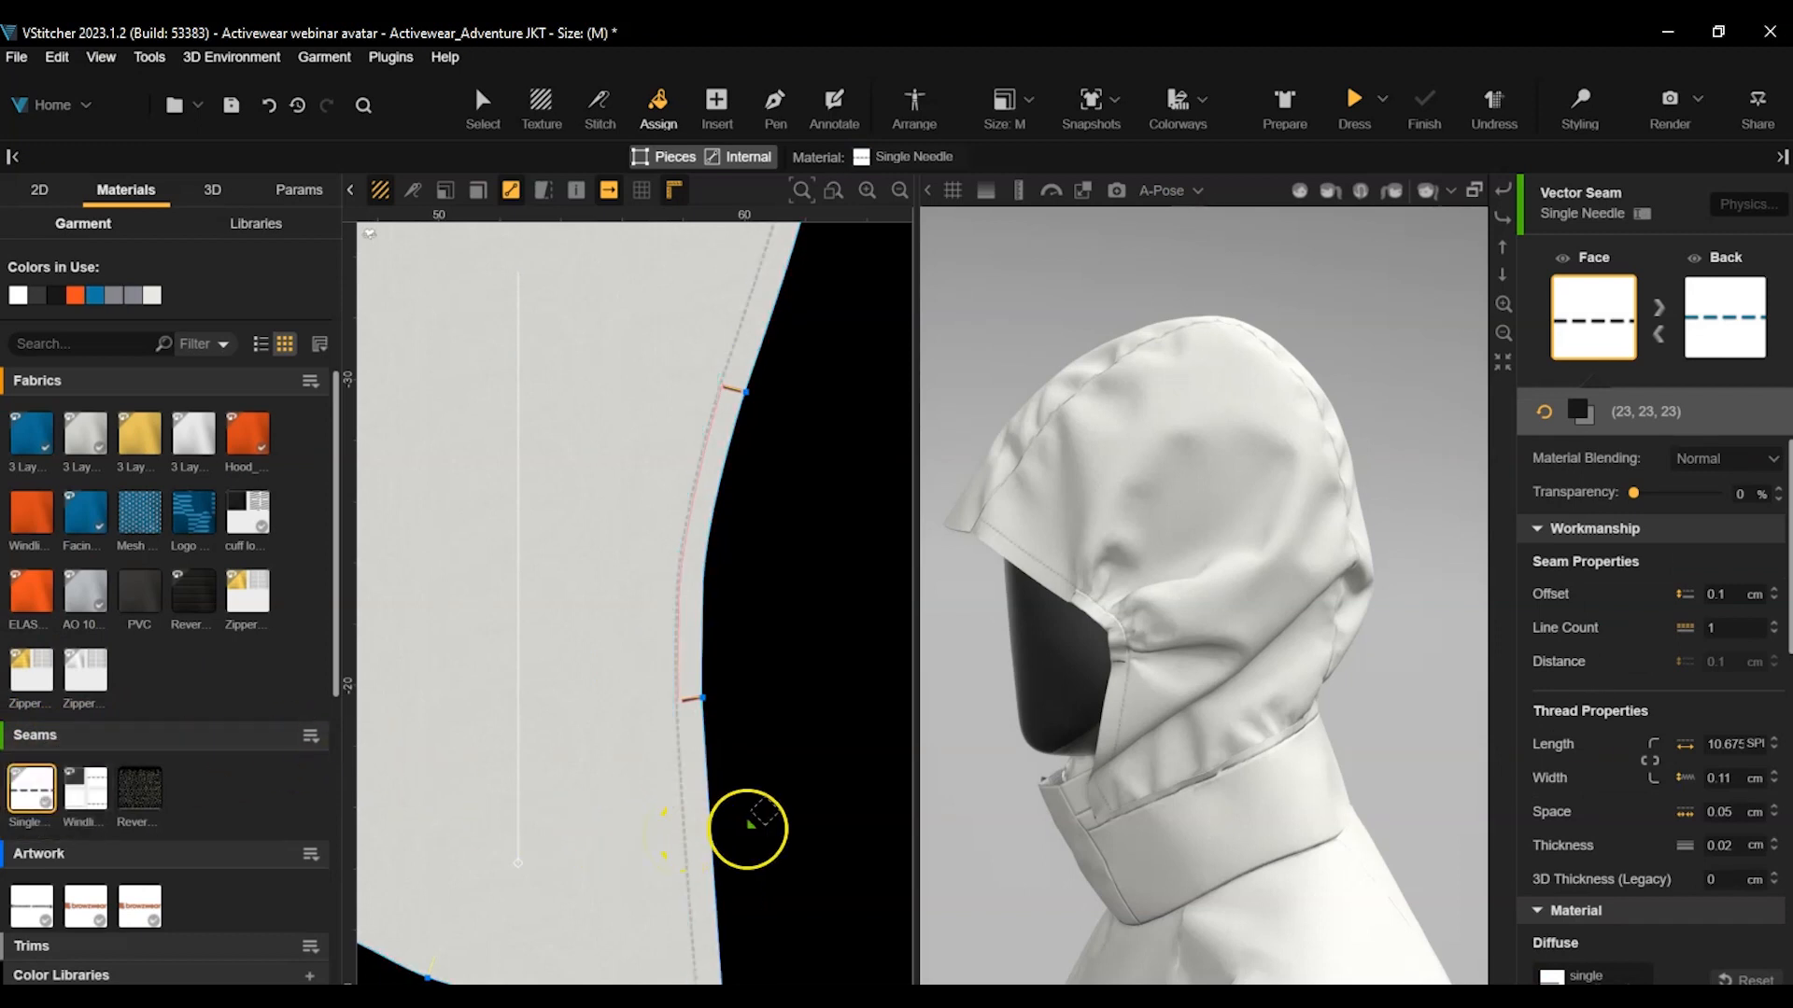
key("Escape")
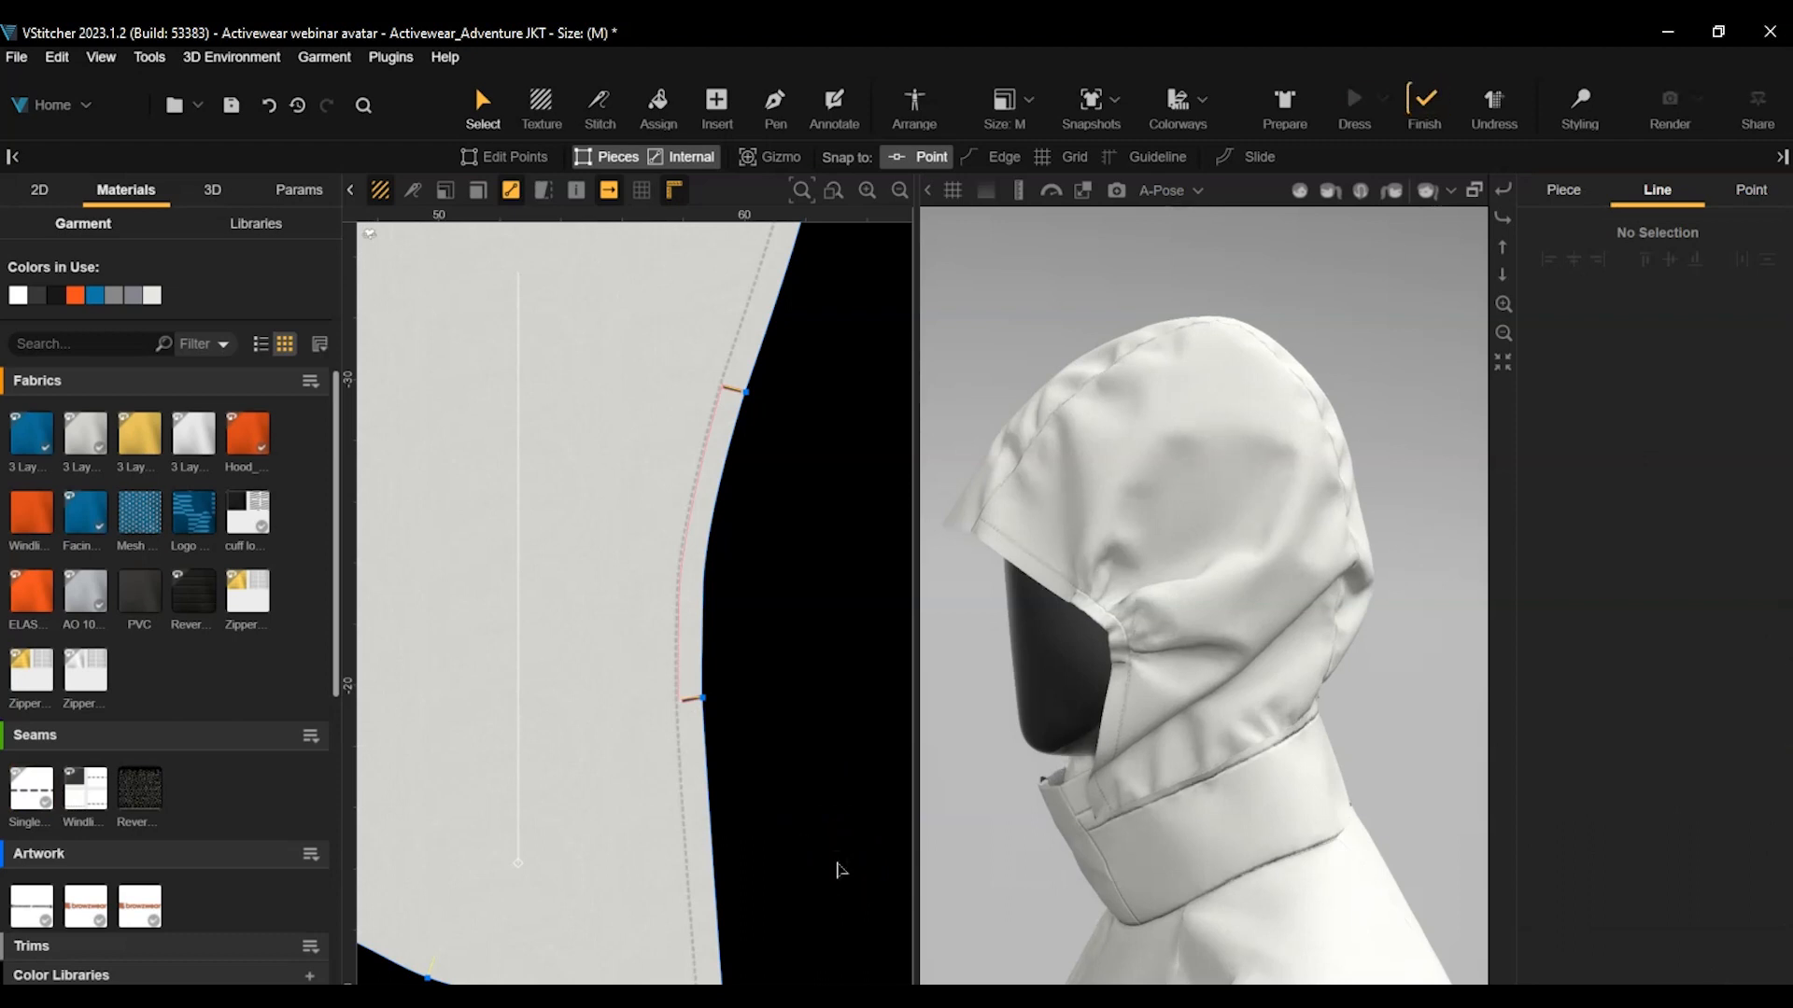
scroll(1404, 641, "up", 2)
right_click_drag(1058, 751, 1205, 727)
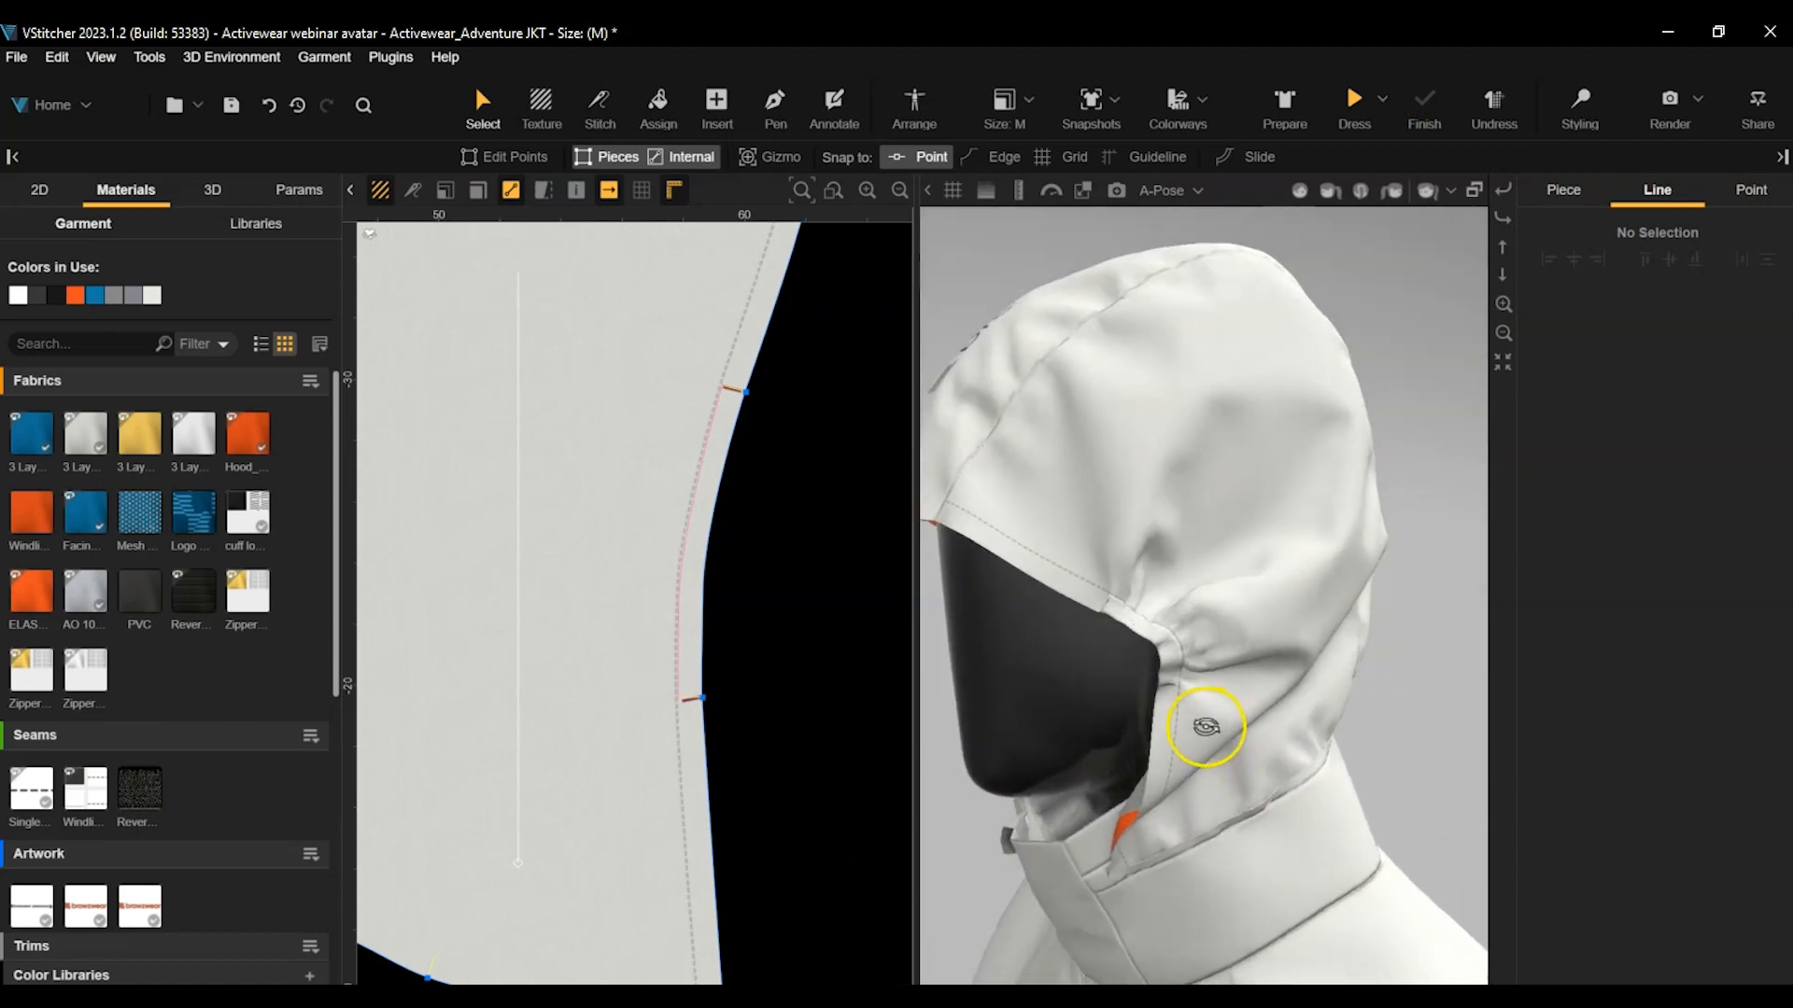
scroll(1206, 727, "up", 3)
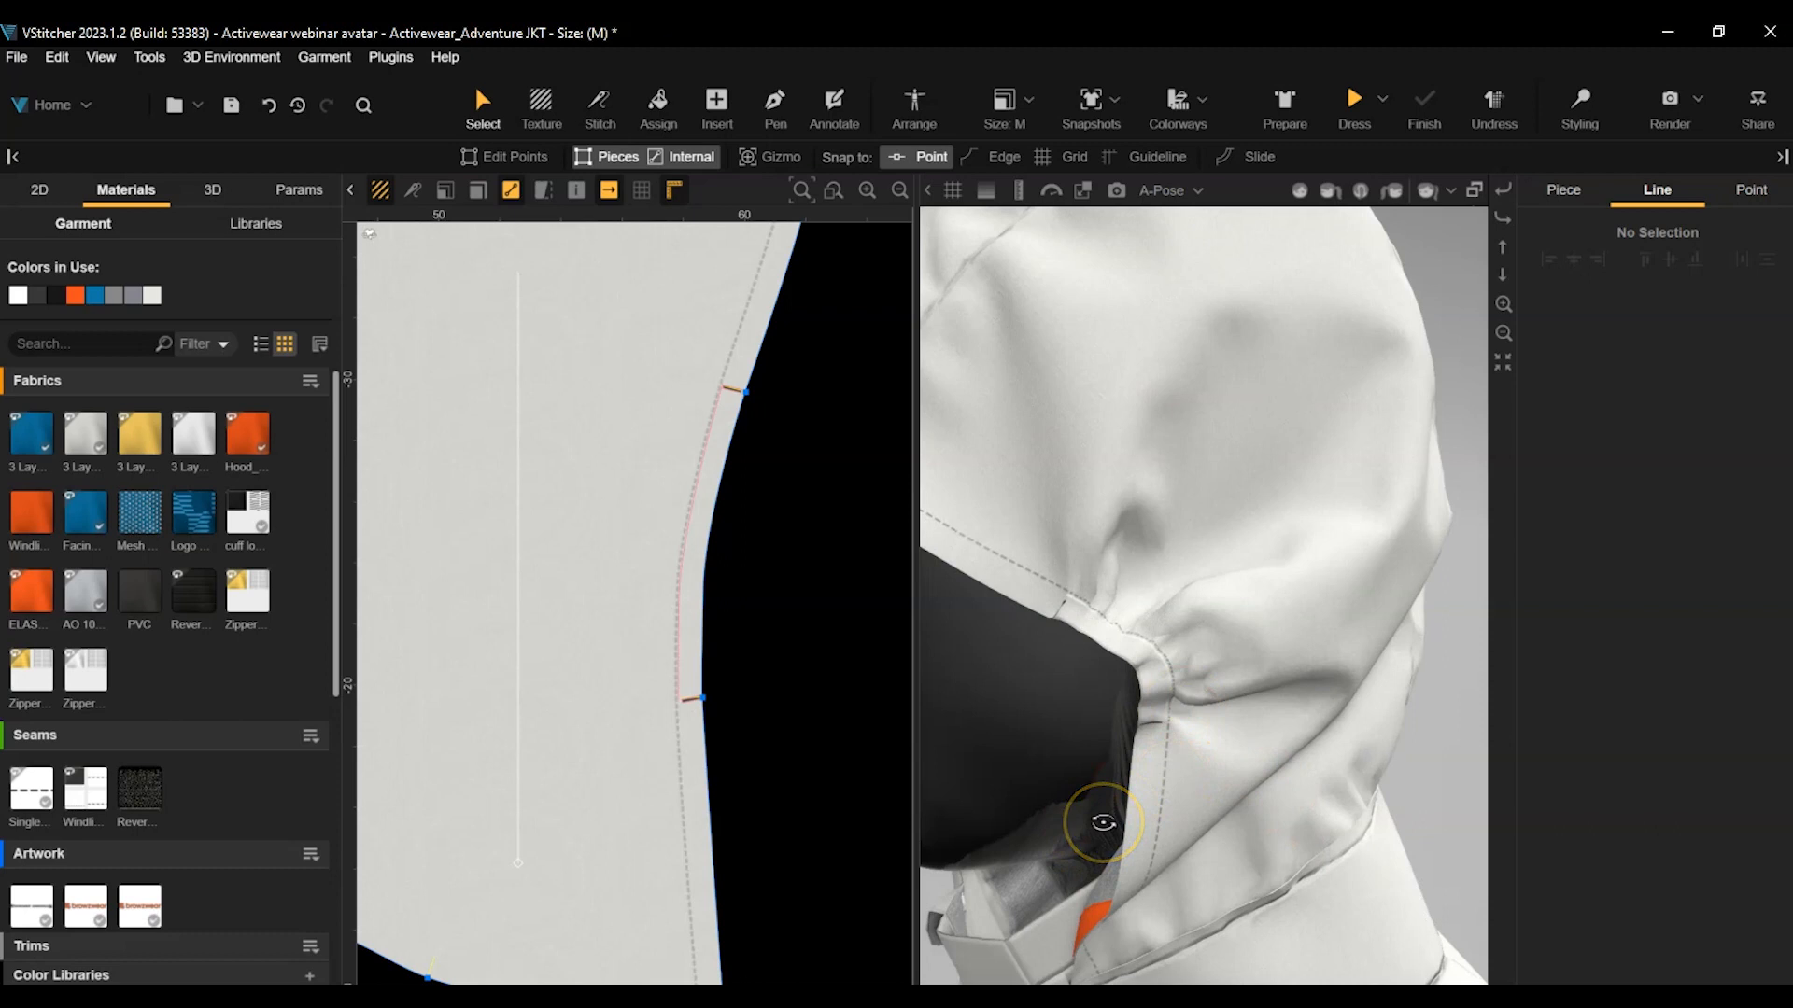
scroll(1104, 822, "down", 5)
right_click_drag(1103, 822, 1231, 816)
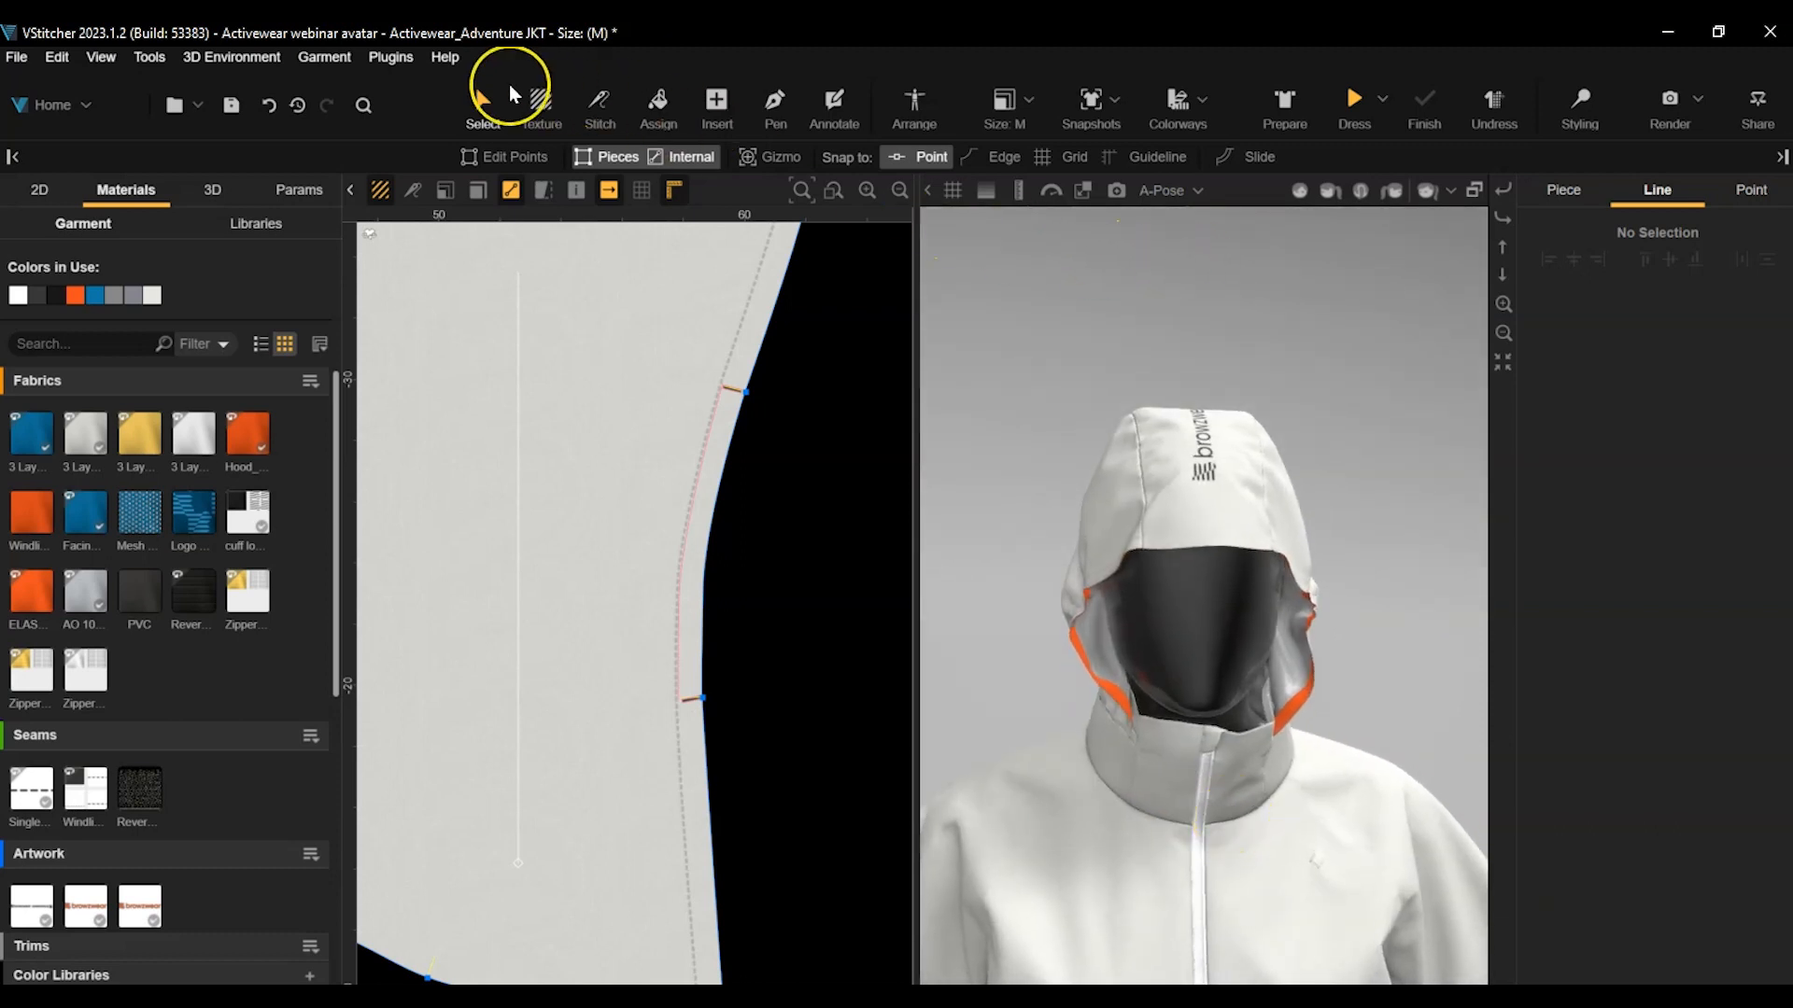
Save the current 3D state as a snapshot named "Hood up".
left_click(220, 192)
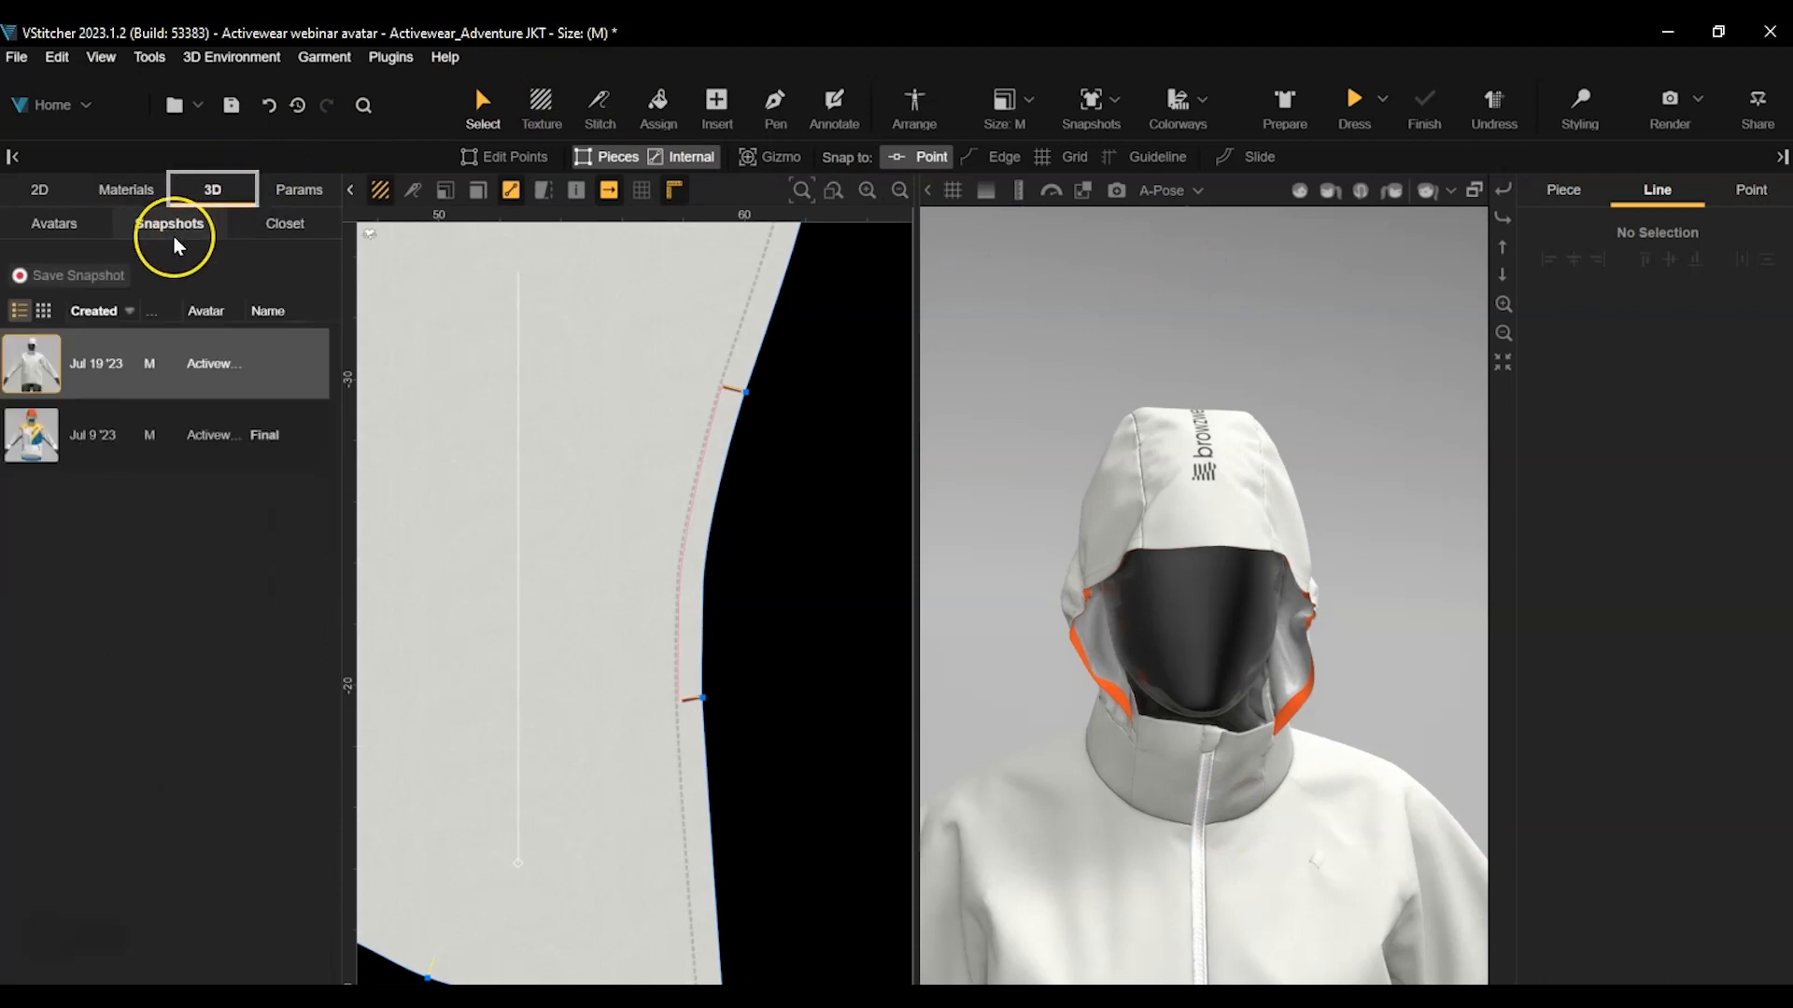
left_click(91, 278)
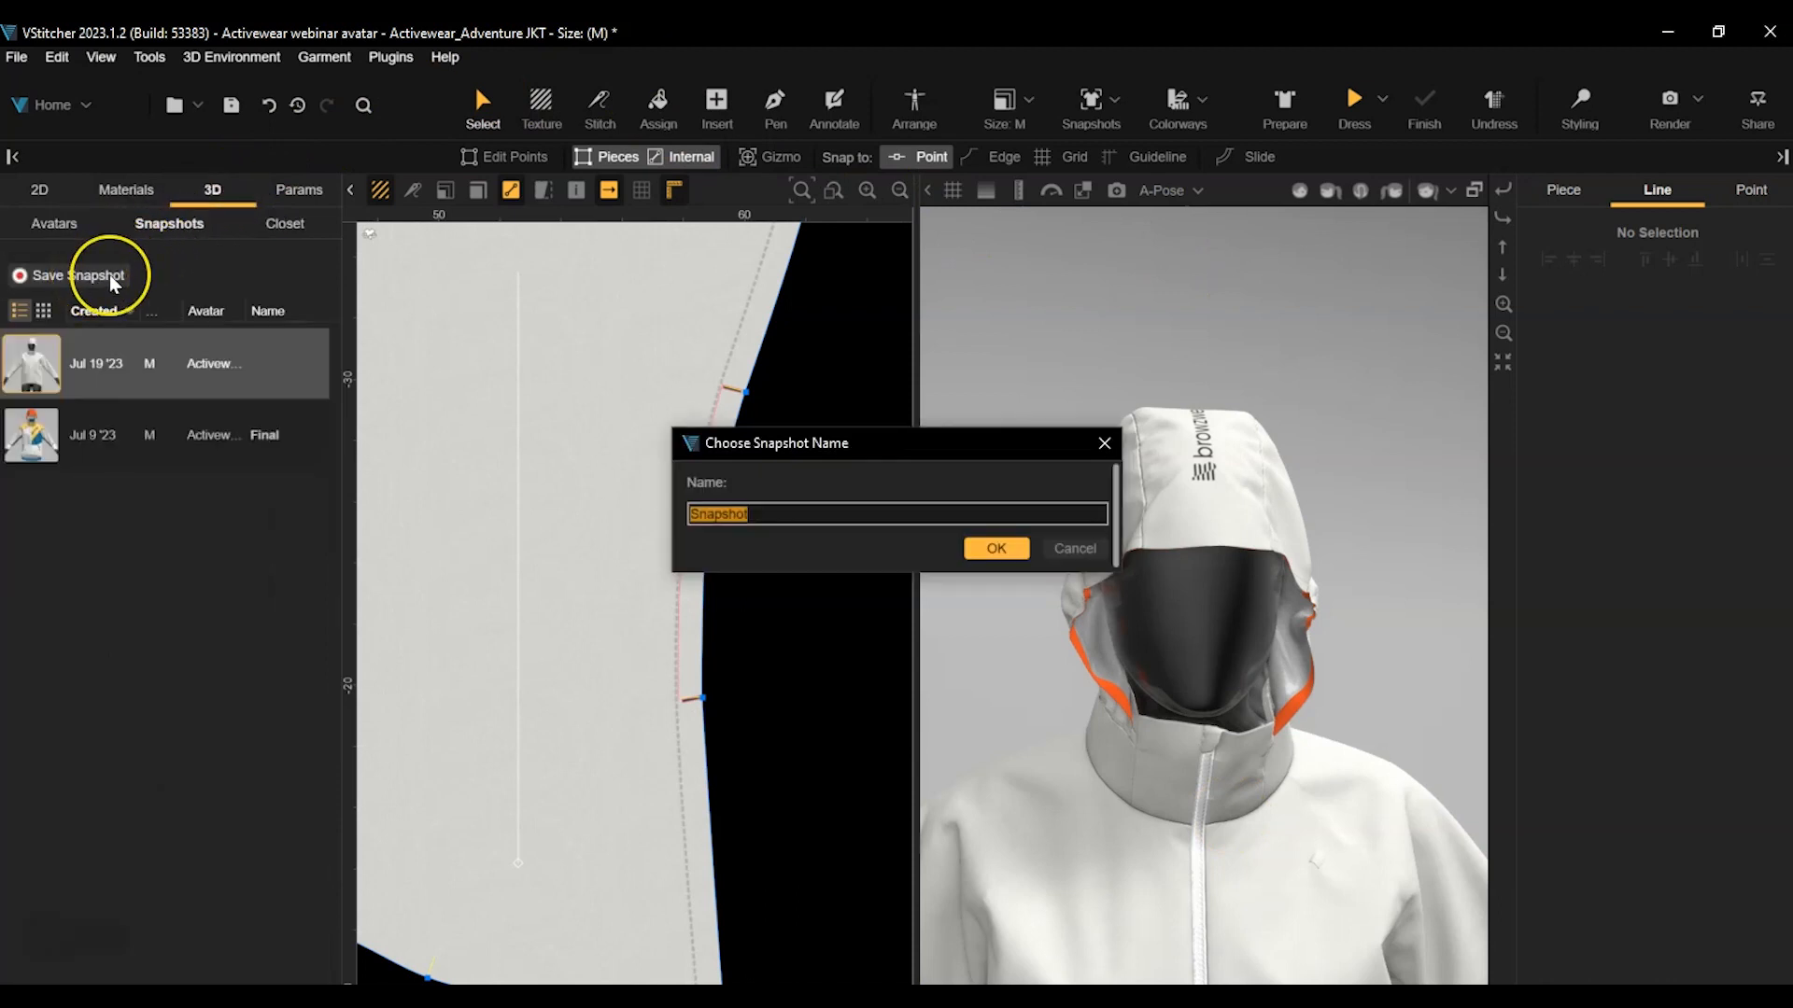
key("BackSpace")
type("Hood up")
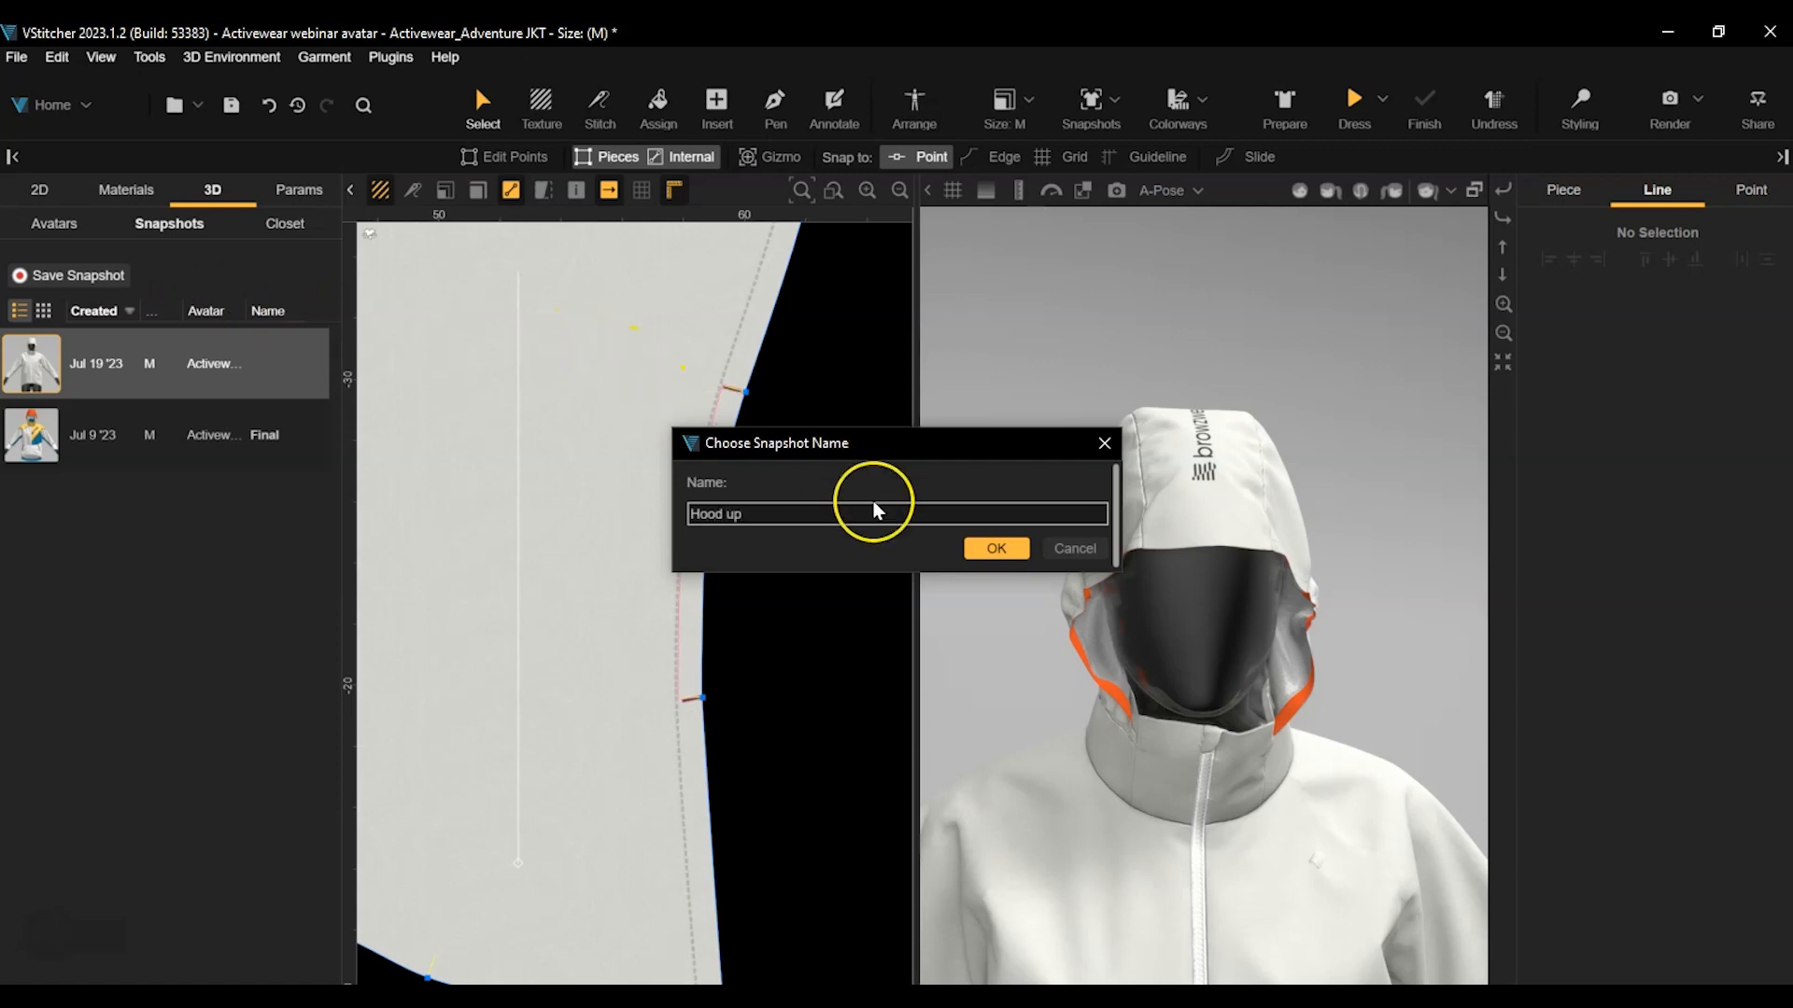
left_click(993, 550)
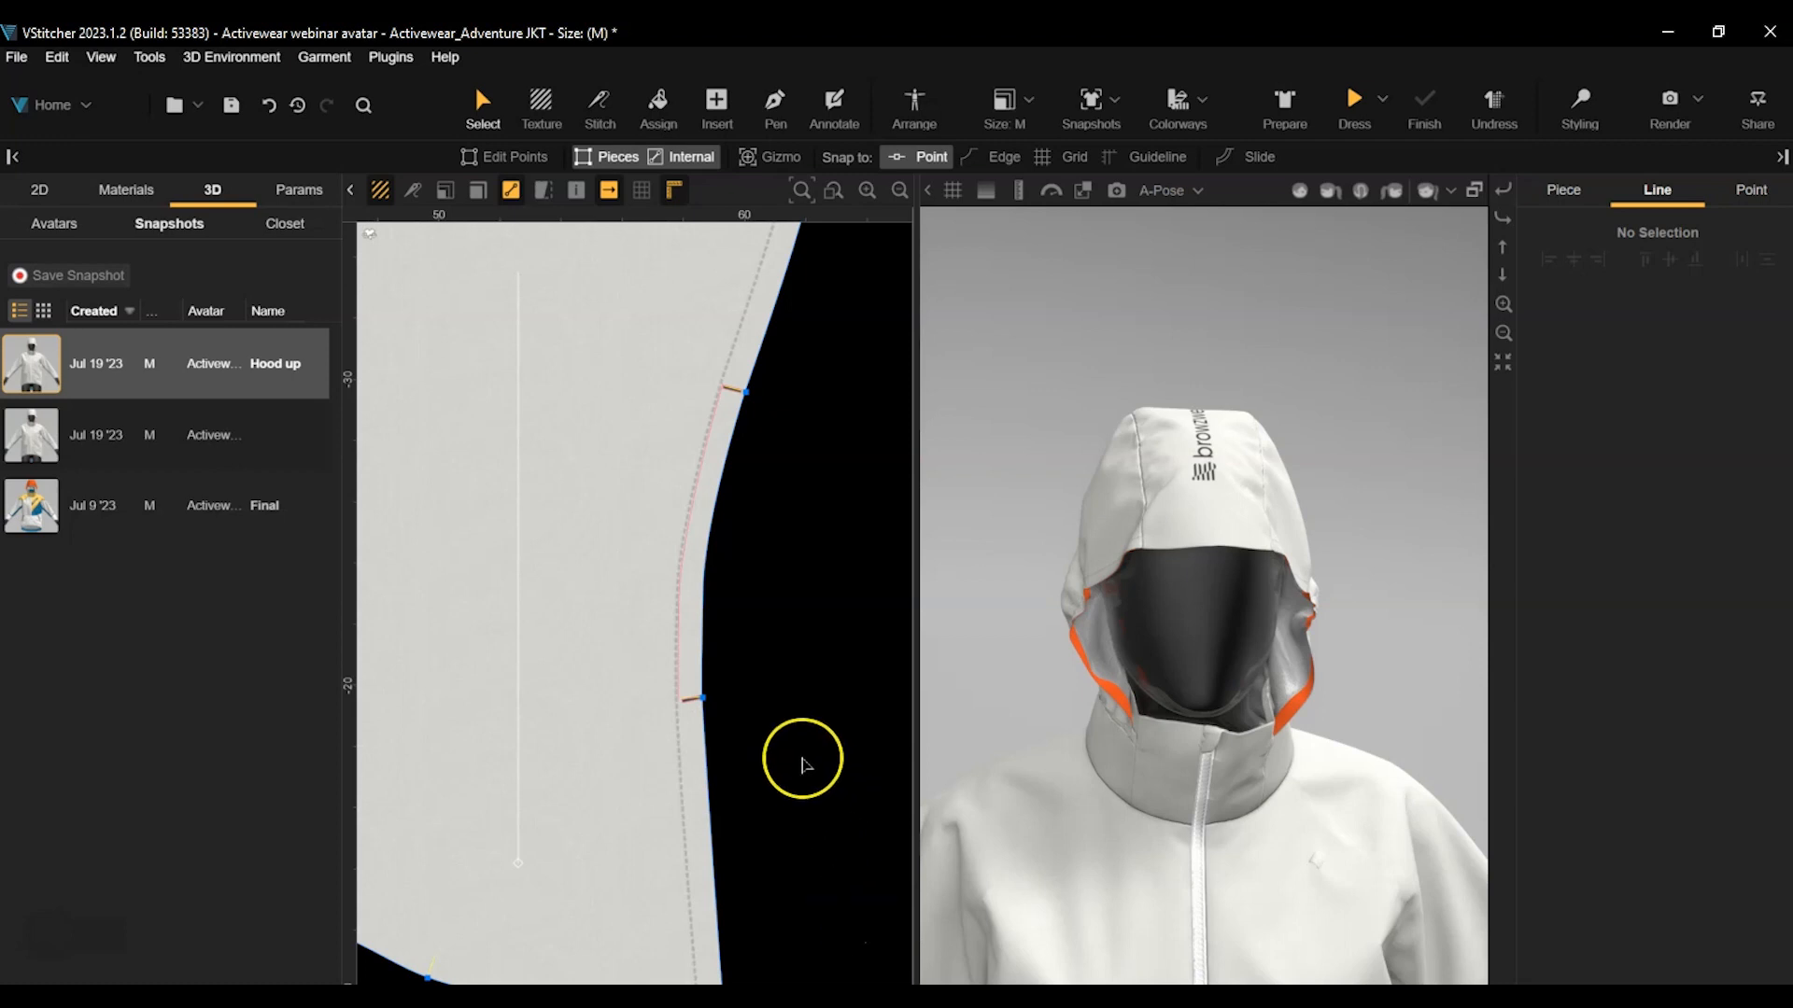
Turn off Use in 3D for the center hood piece and both side hood pieces.
scroll(795, 758, "down", 2)
scroll(796, 758, "down", 5)
middle_click_drag(785, 857, 799, 753)
scroll(796, 754, "down", 2)
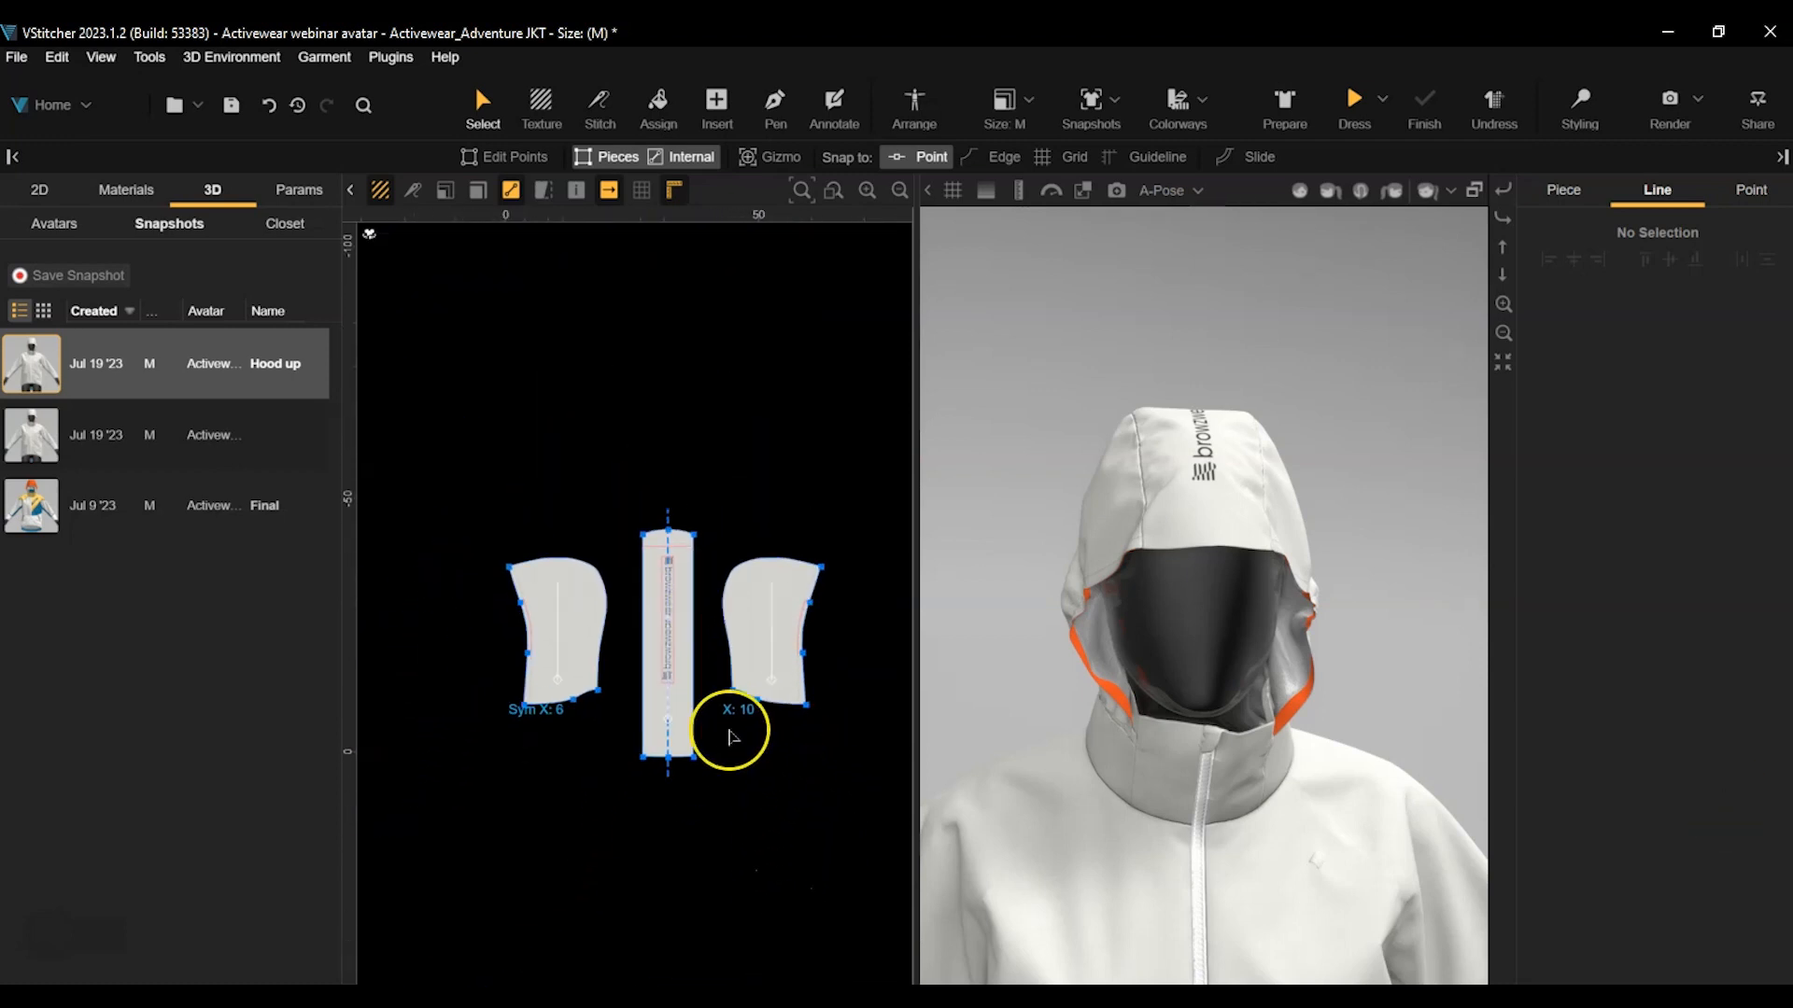
left_click(584, 663)
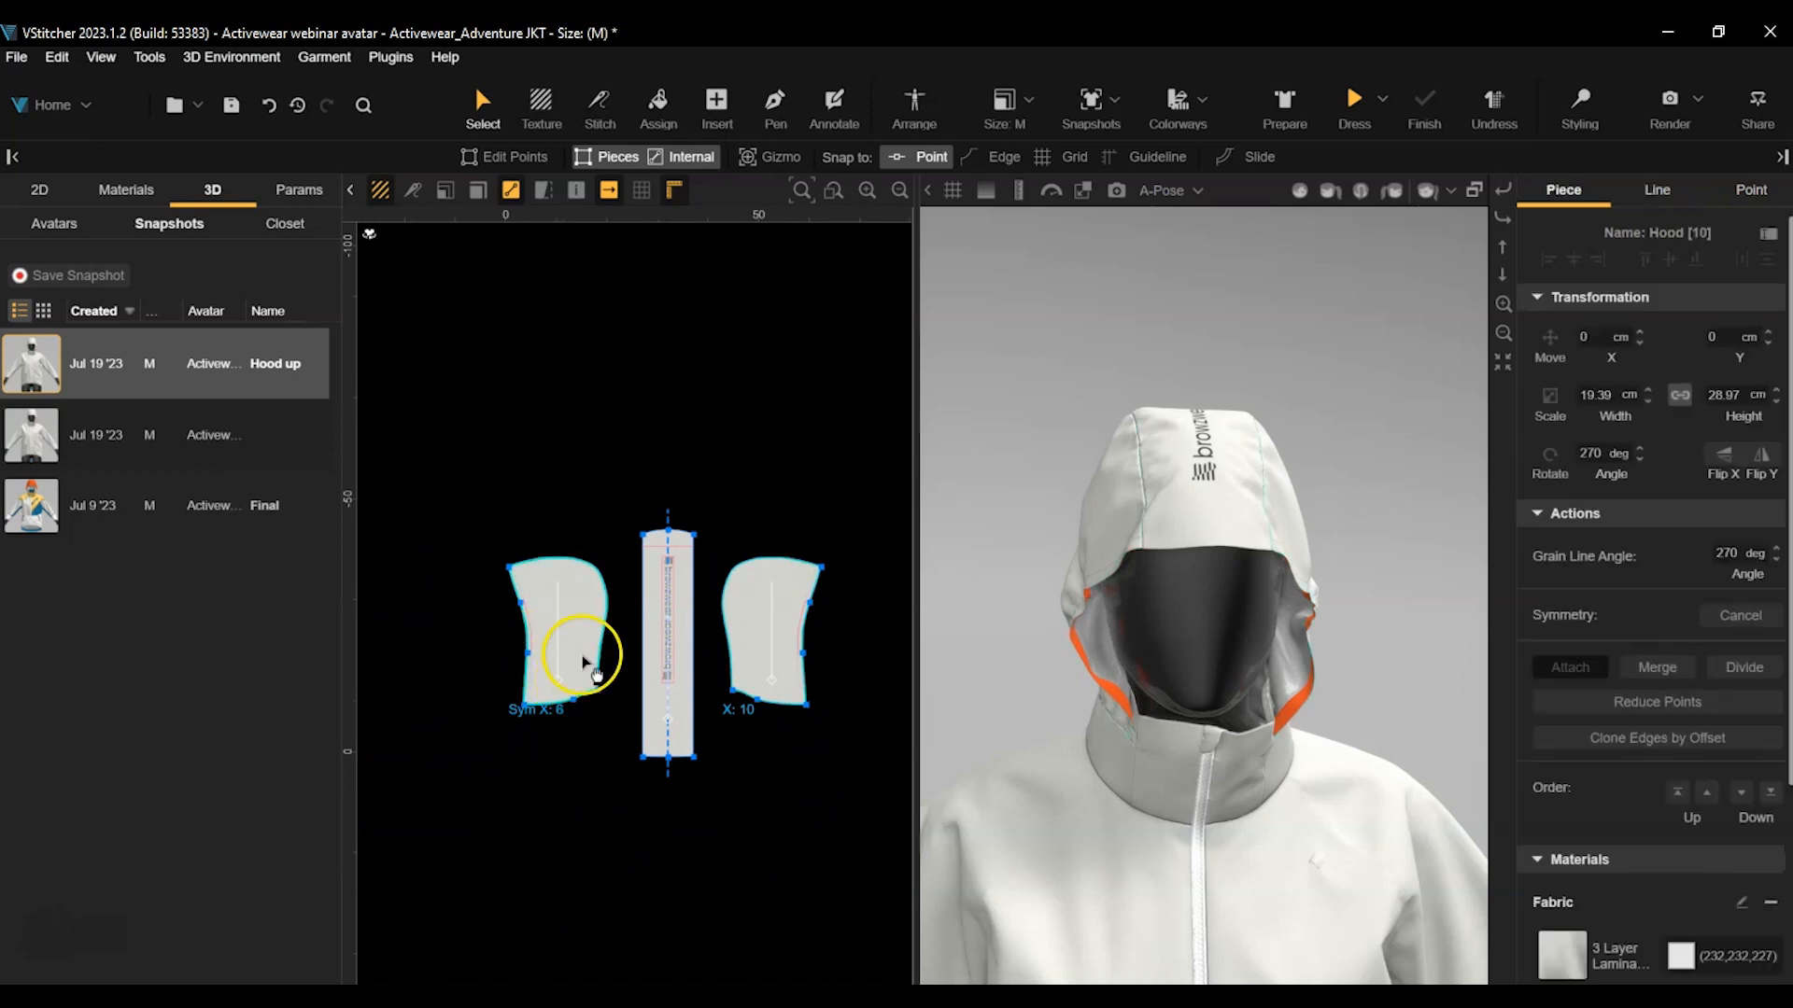
left_click(686, 722, "shift")
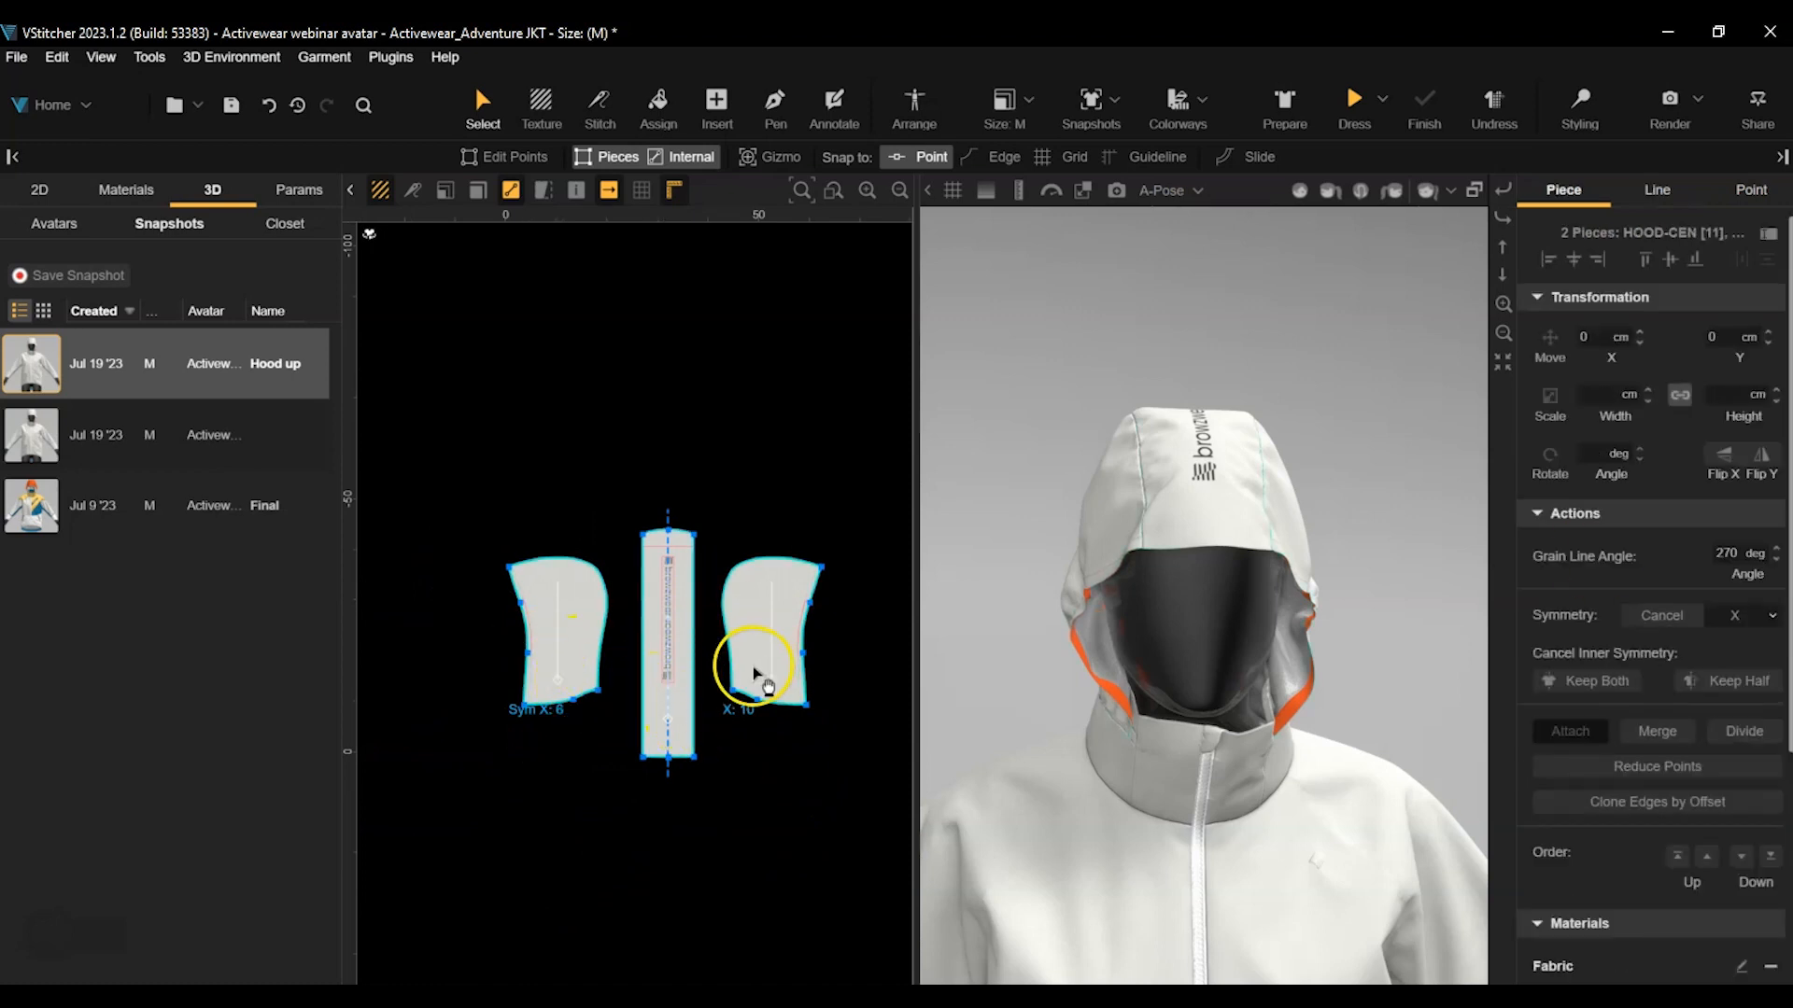
left_click(753, 665, "shift")
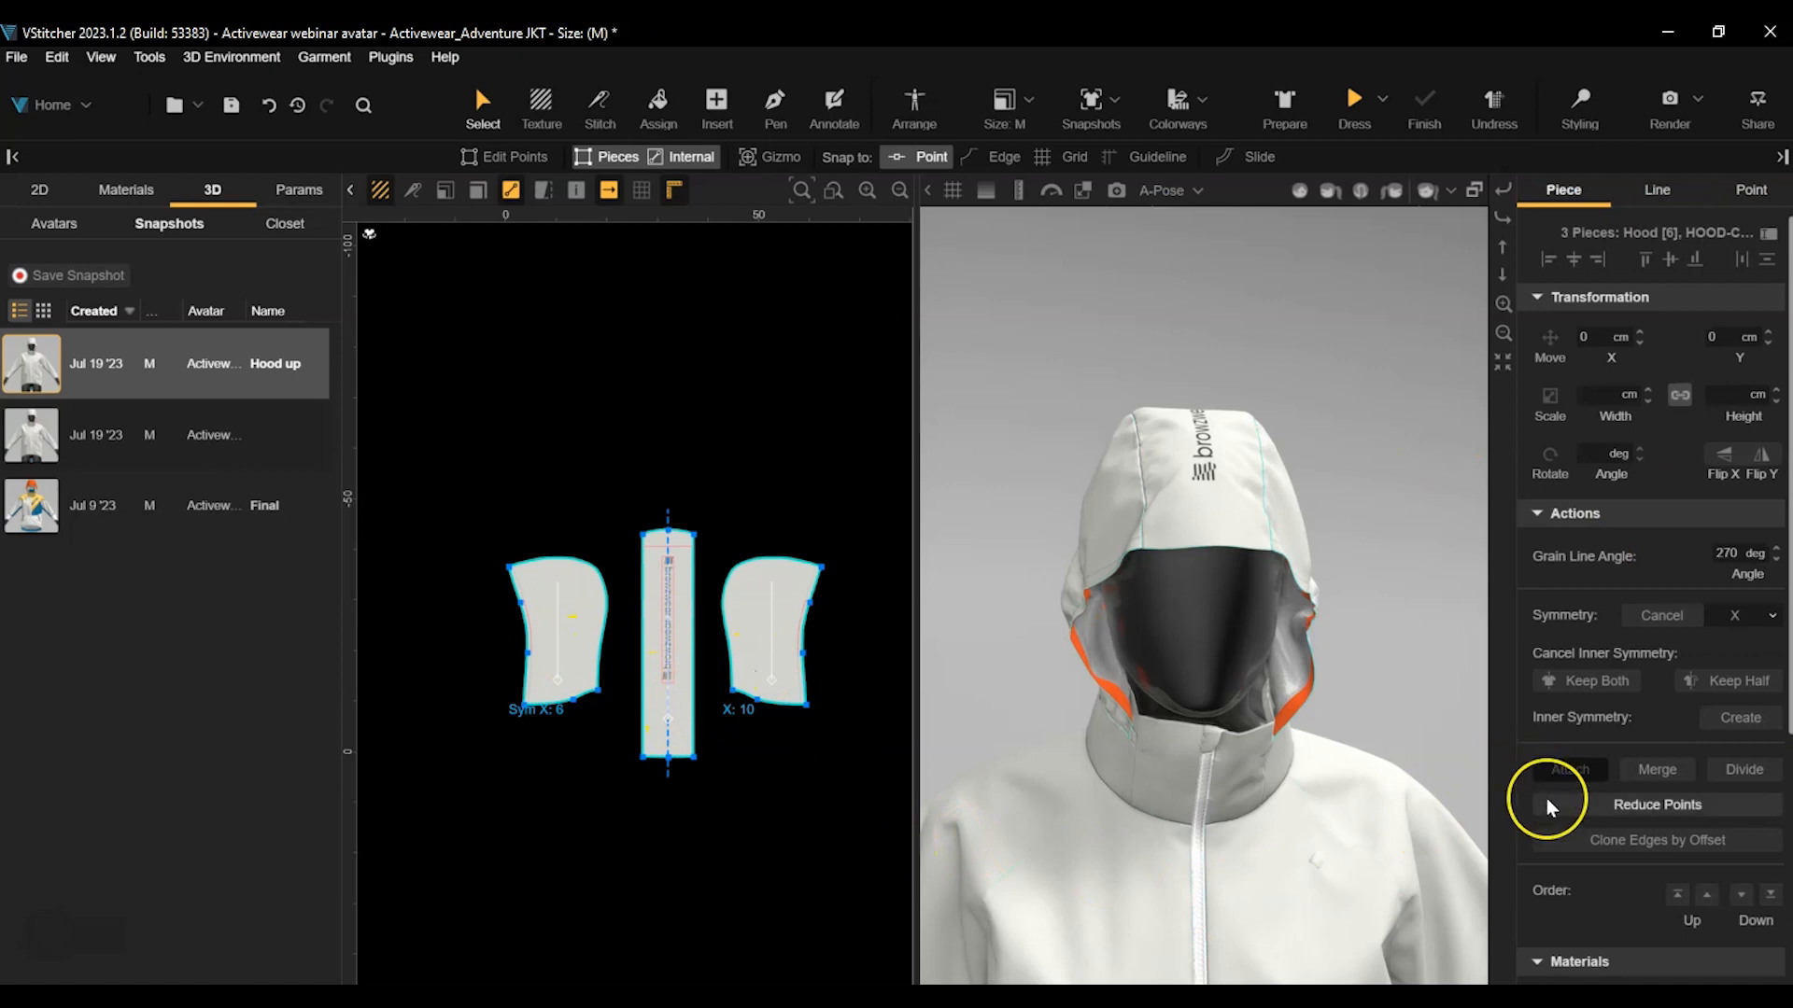
scroll(1546, 799, "down", 5)
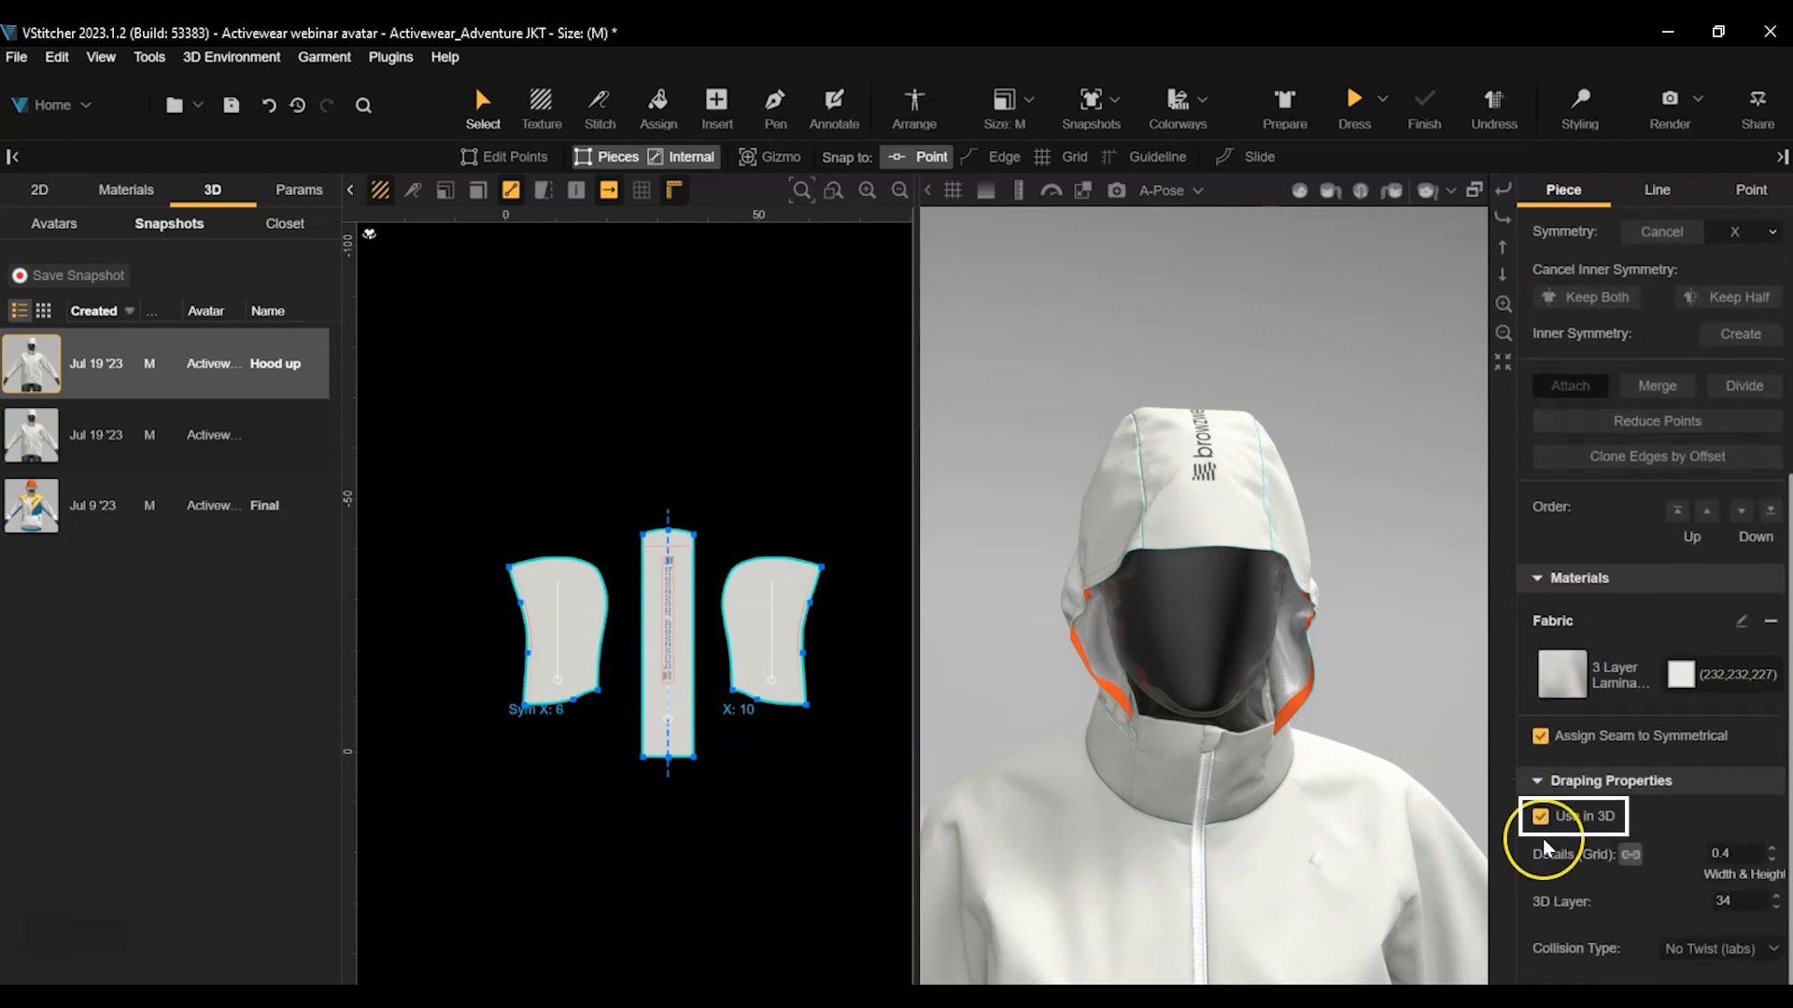
left_click(1539, 818)
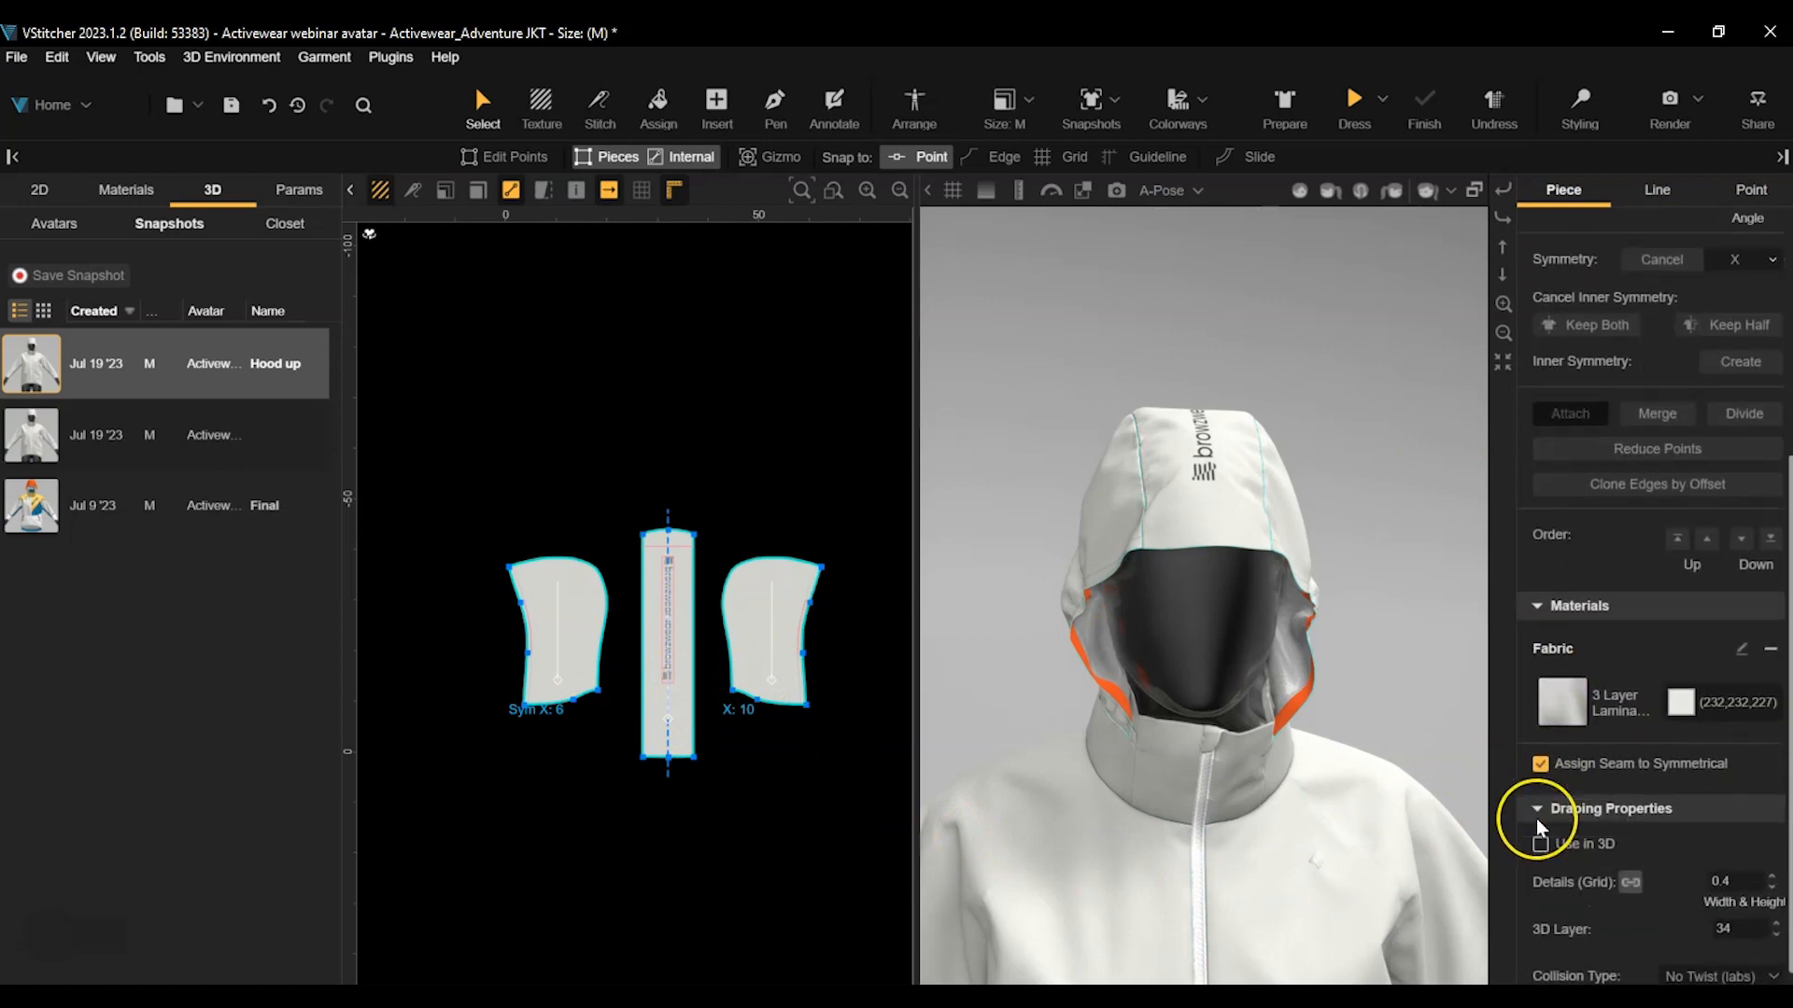
Stitch the two narrow collar strips to each other along their long edges.
scroll(793, 803, "down", 3)
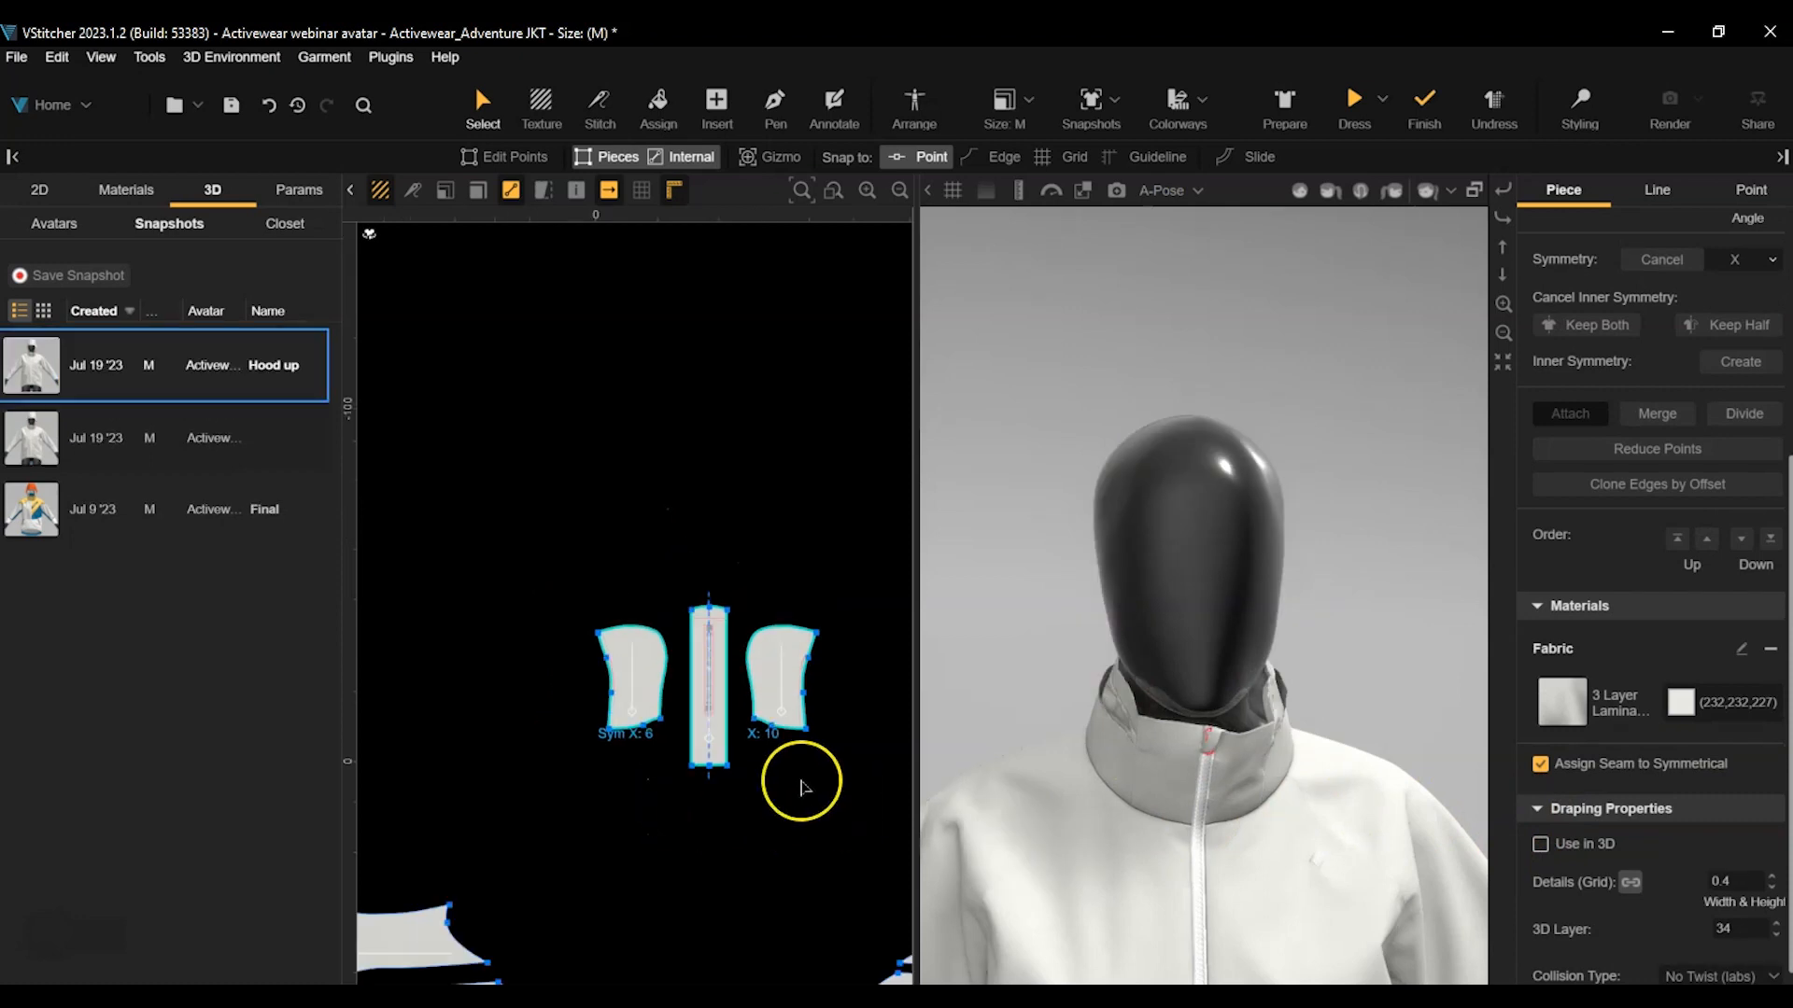
scroll(654, 700, "up", 8)
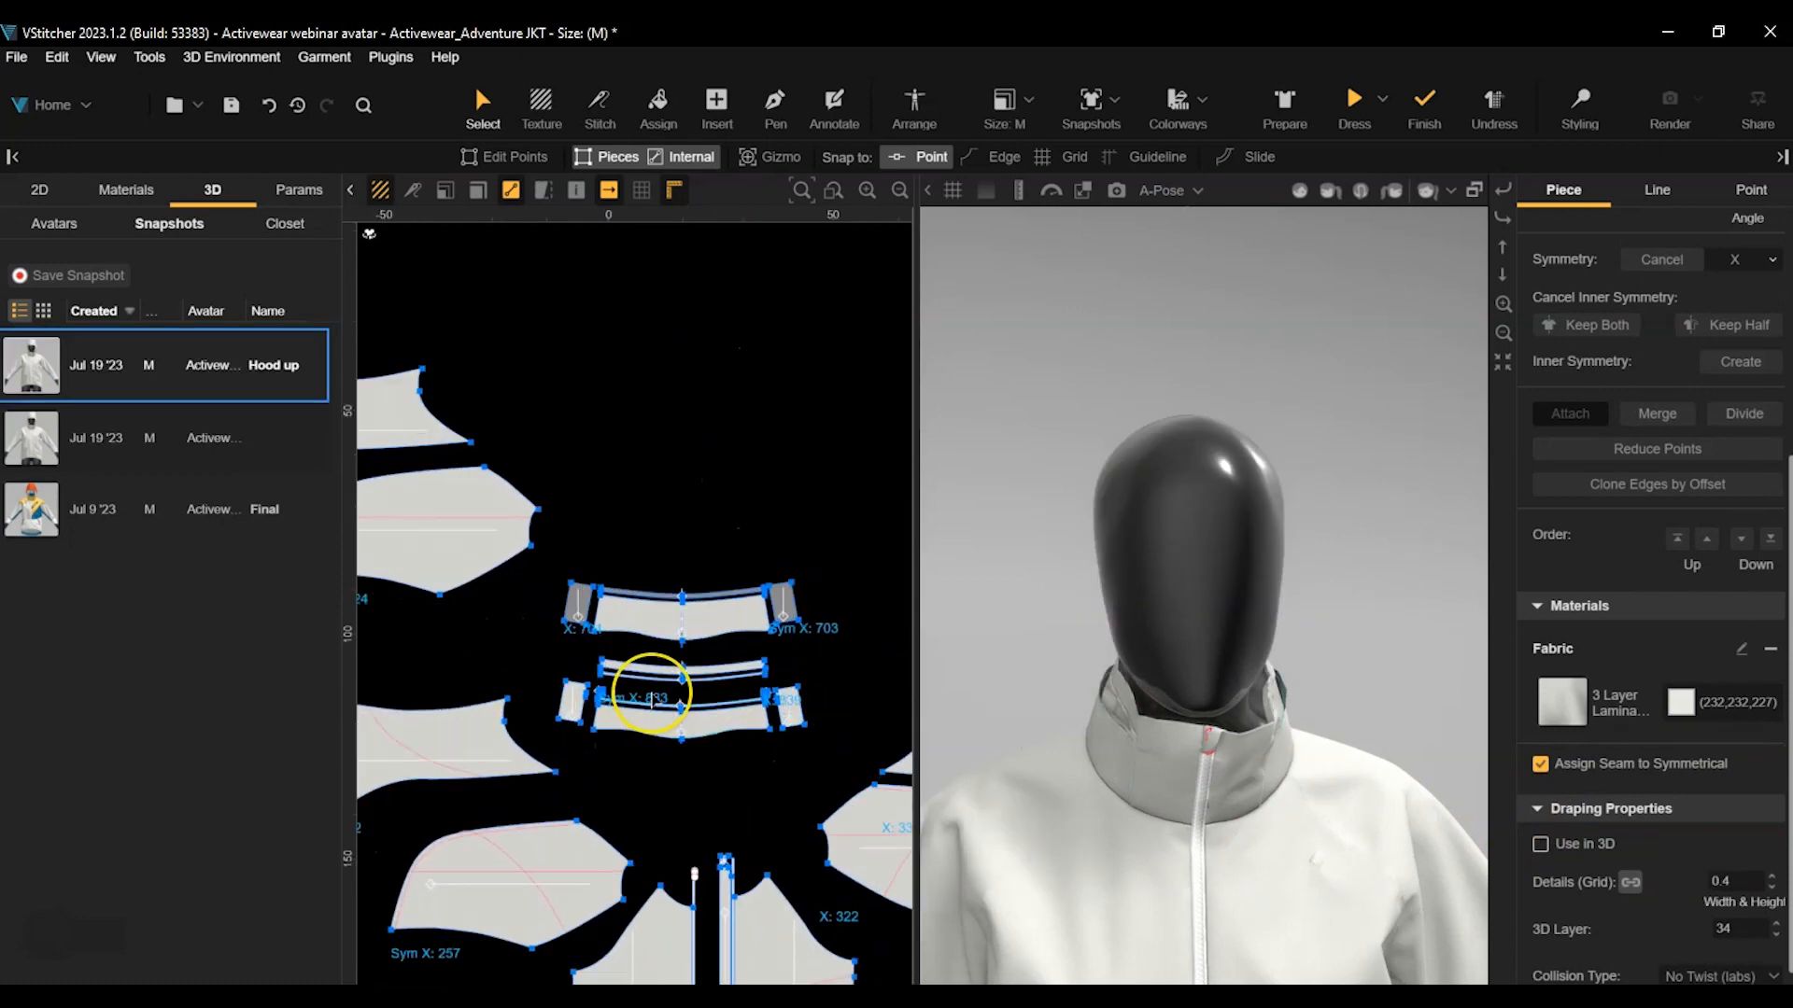
scroll(654, 701, "up", 3)
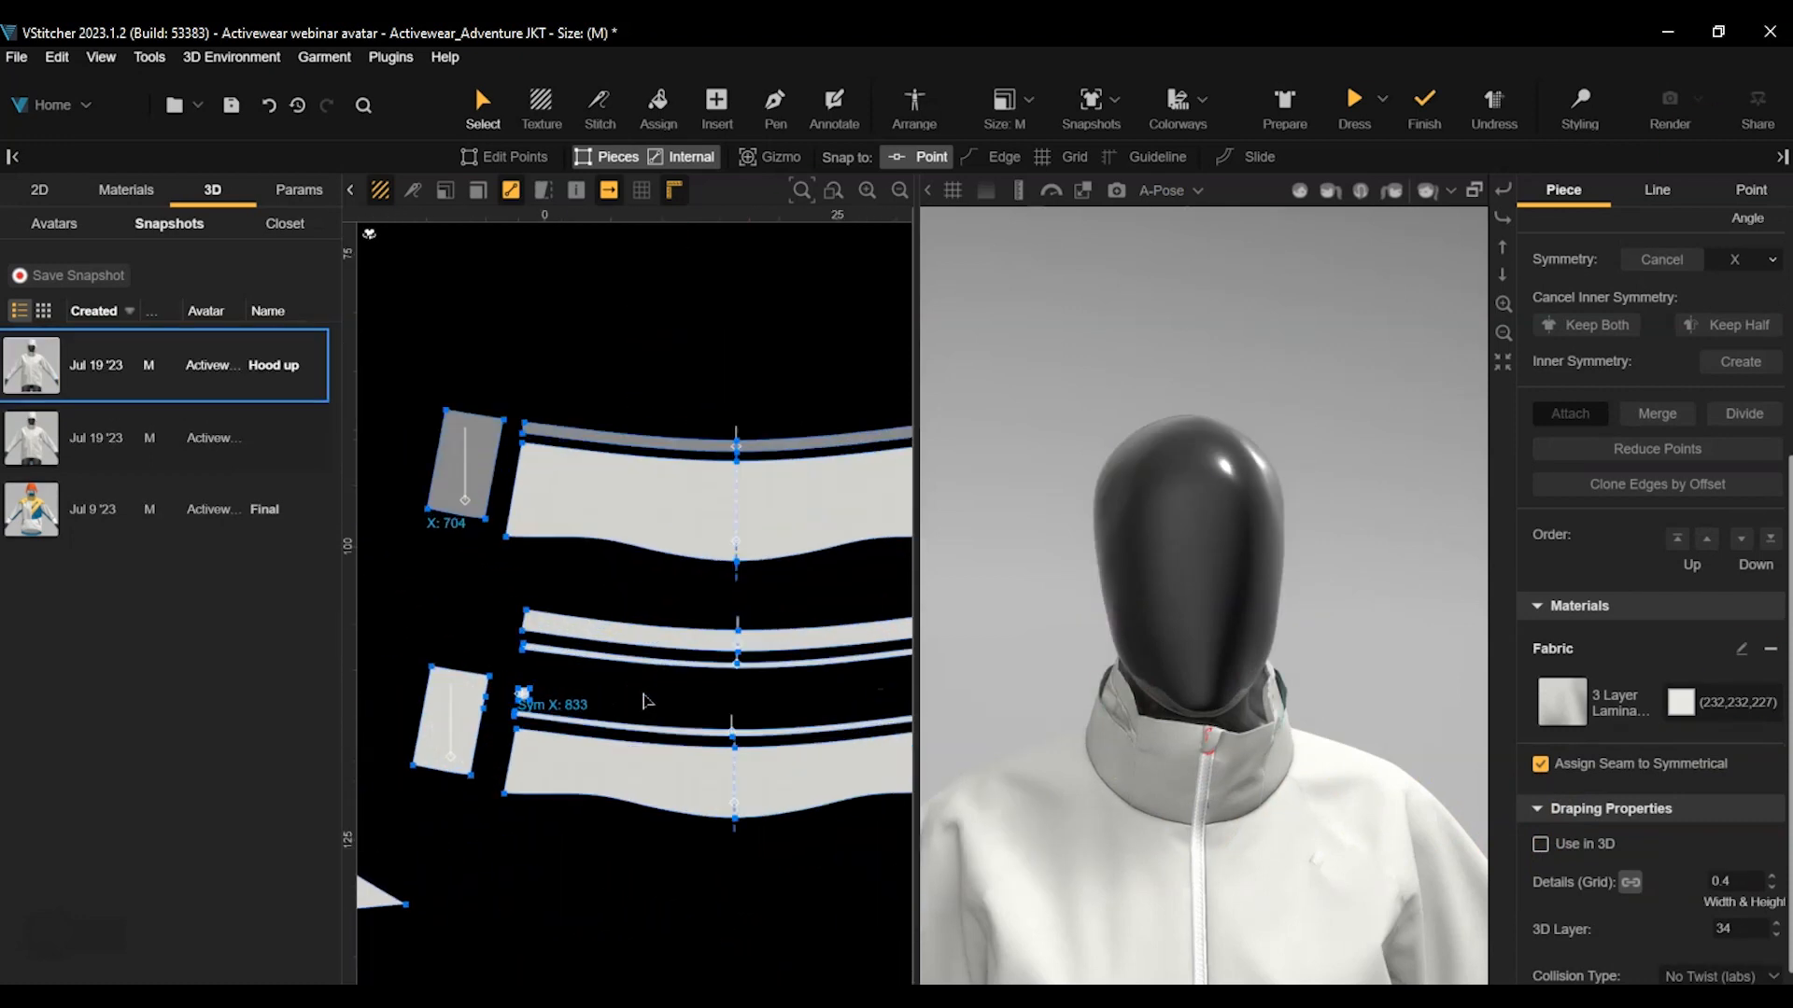
left_click(598, 110)
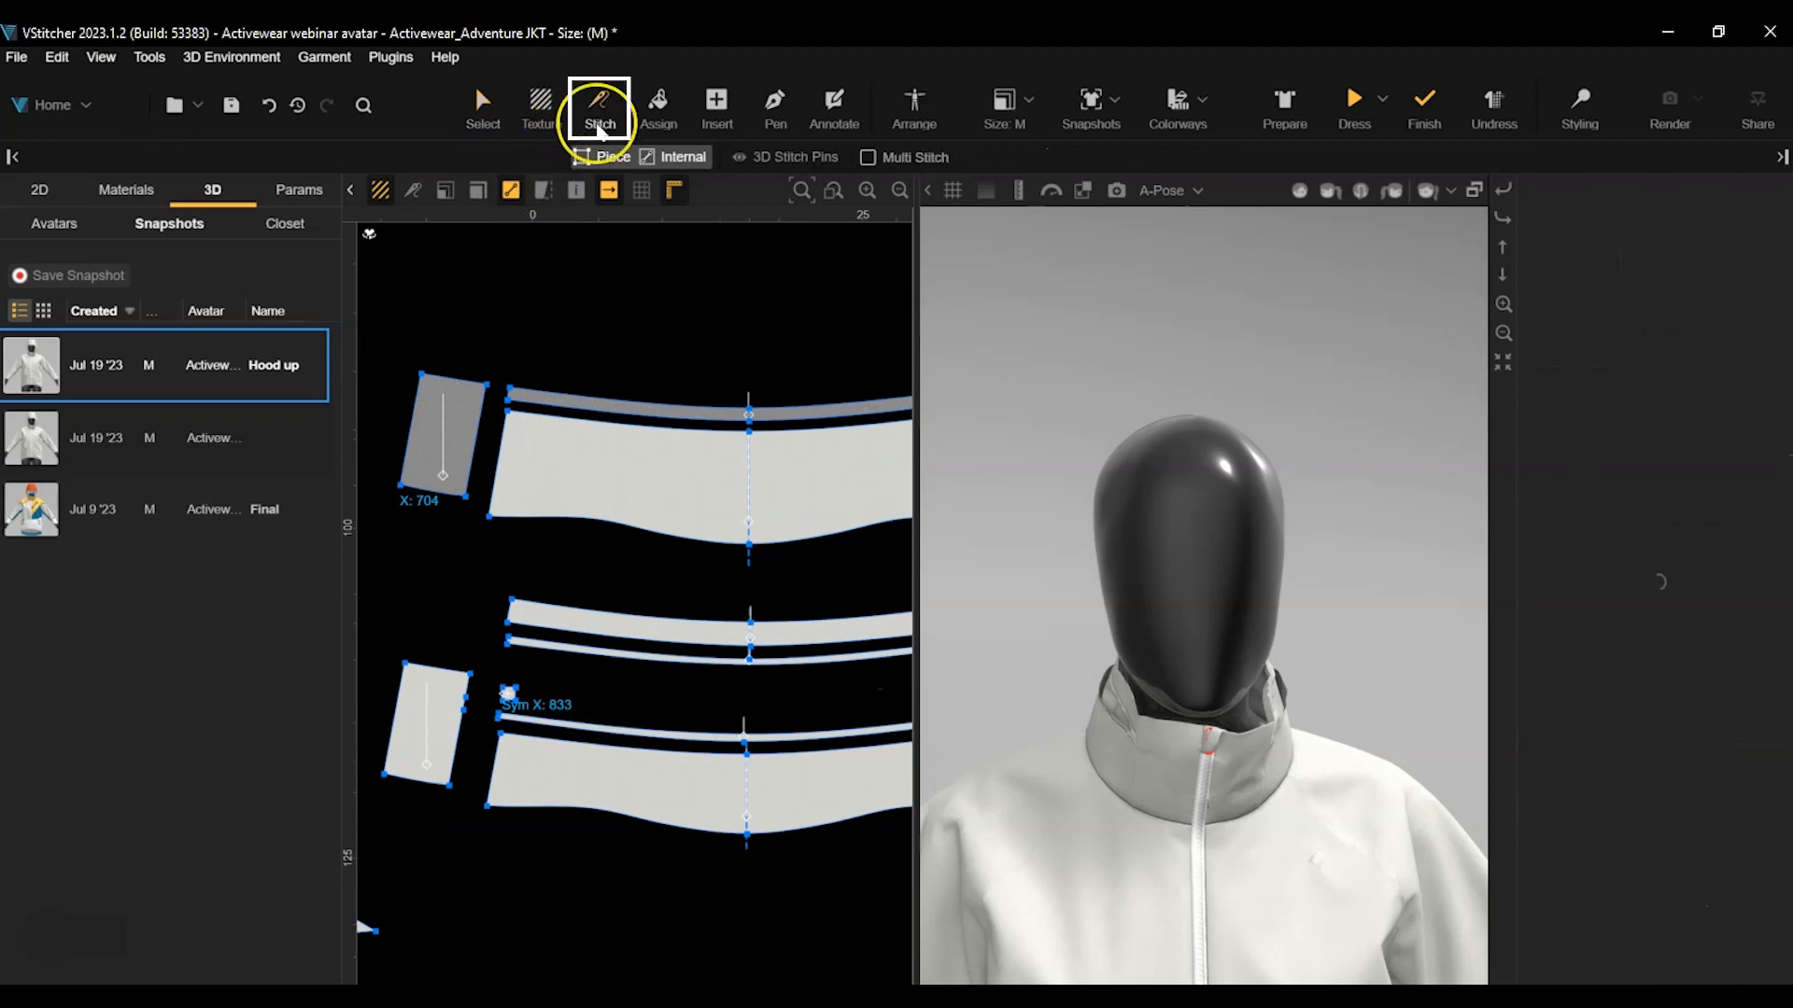
left_click(551, 728)
left_click(570, 657)
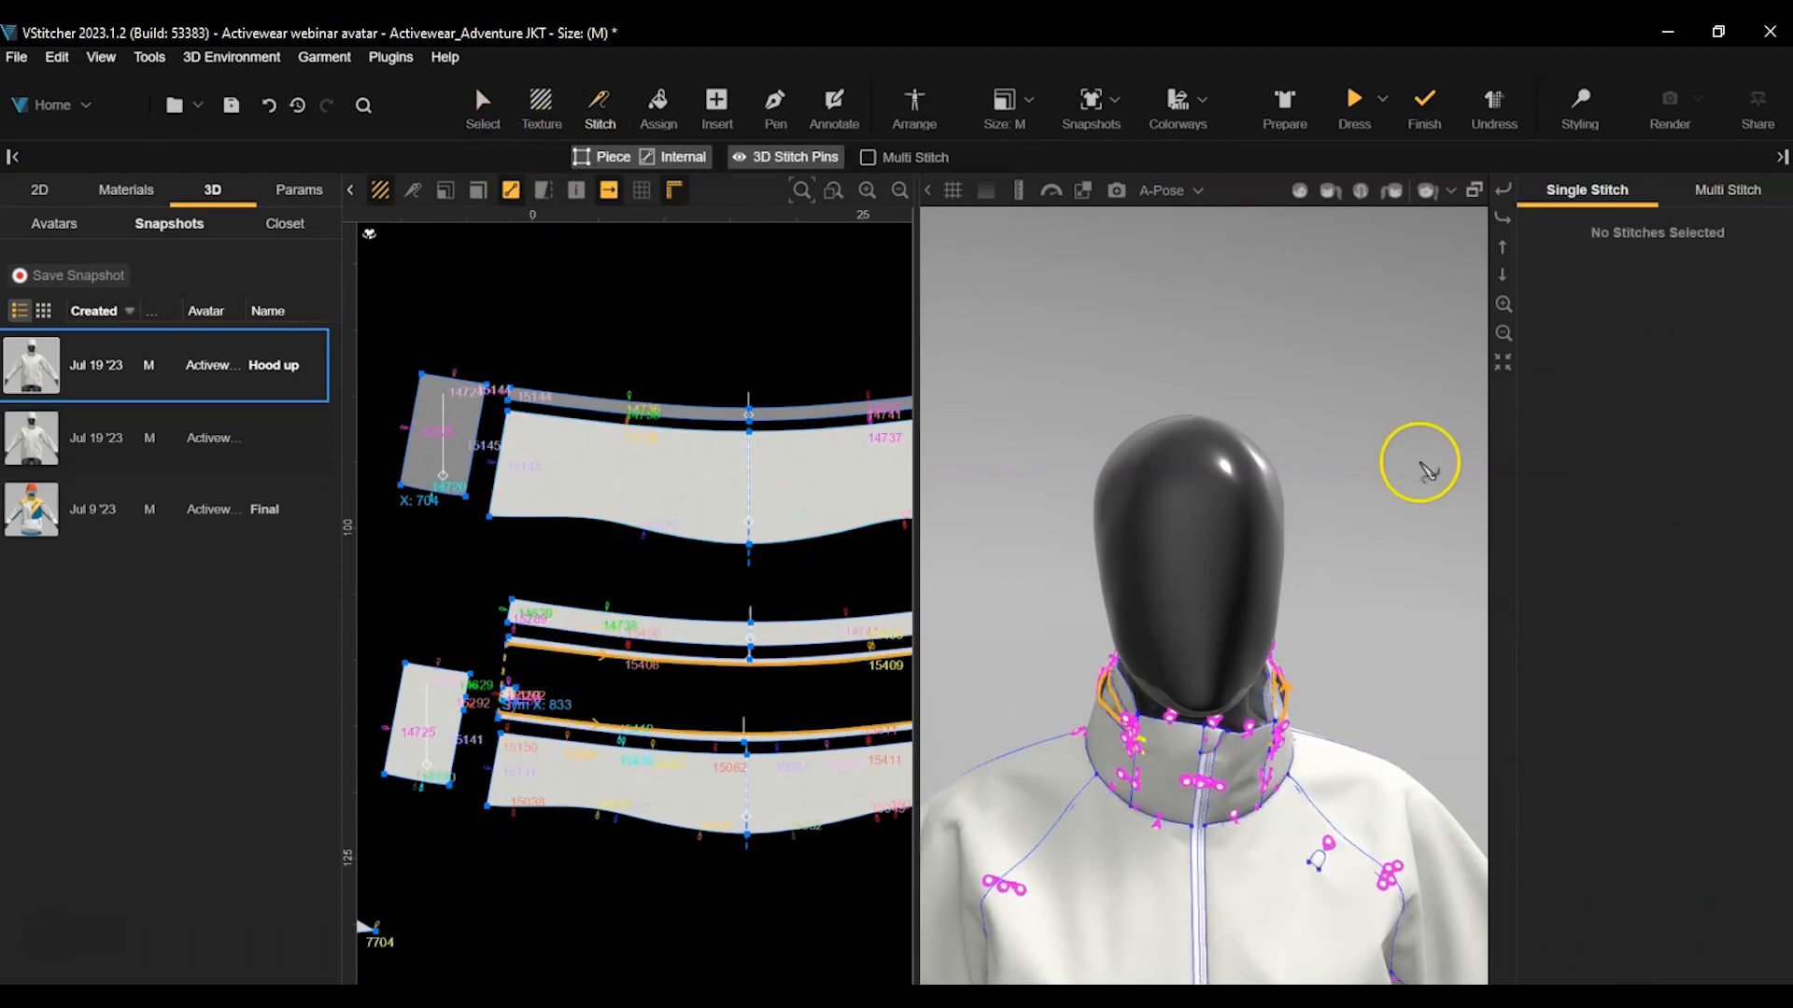
scroll(572, 693, "down", 2)
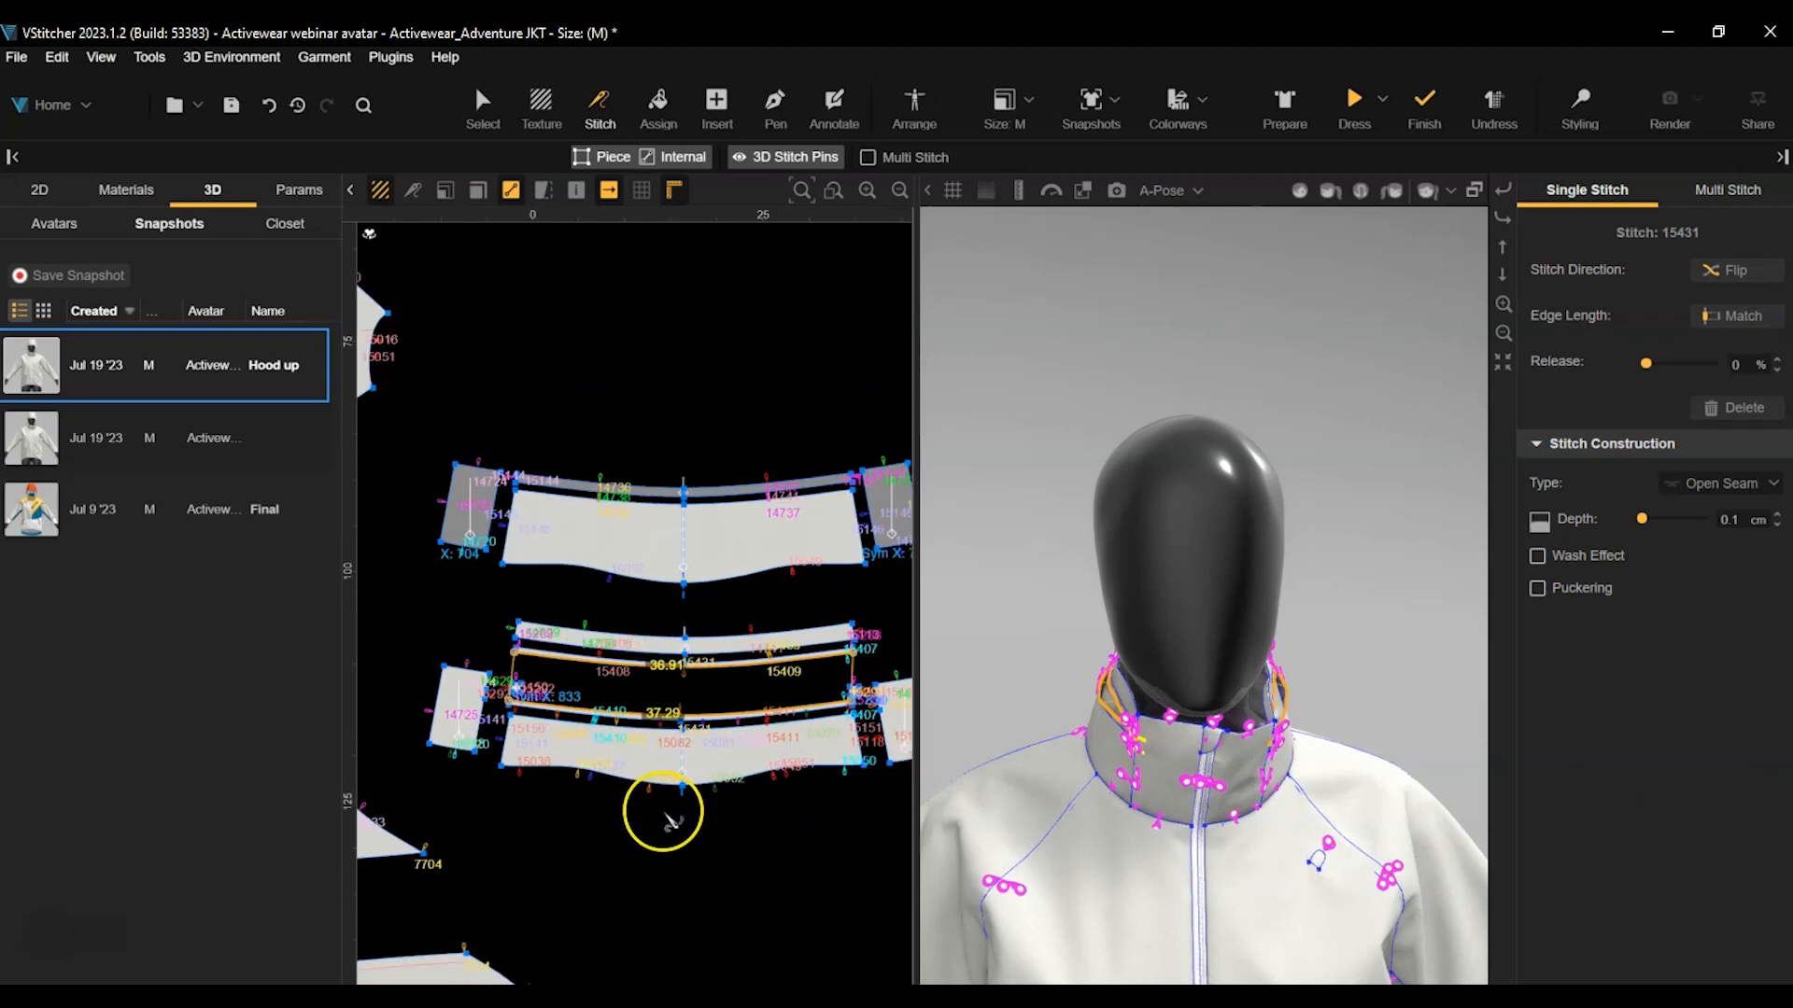
scroll(854, 691, "up", 5)
key("Escape")
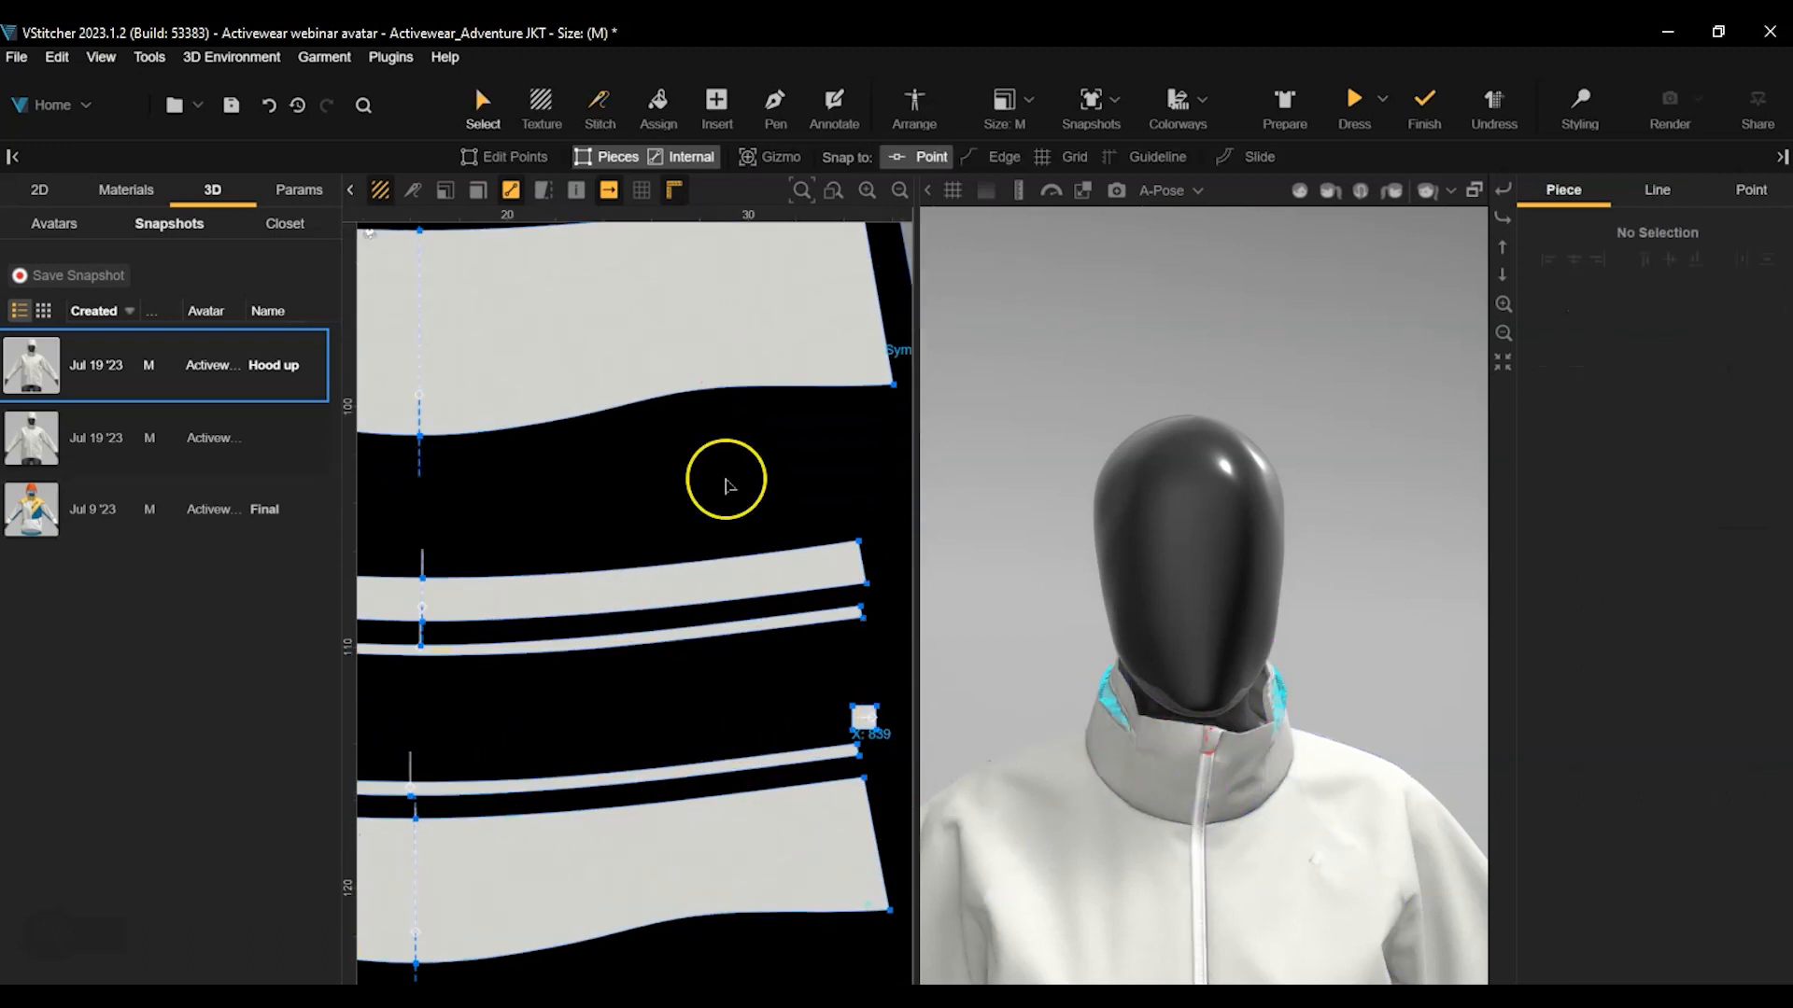
Simulate the garment without the hood and save its 3D state as a snapshot named "No Hood".
left_click(1352, 95)
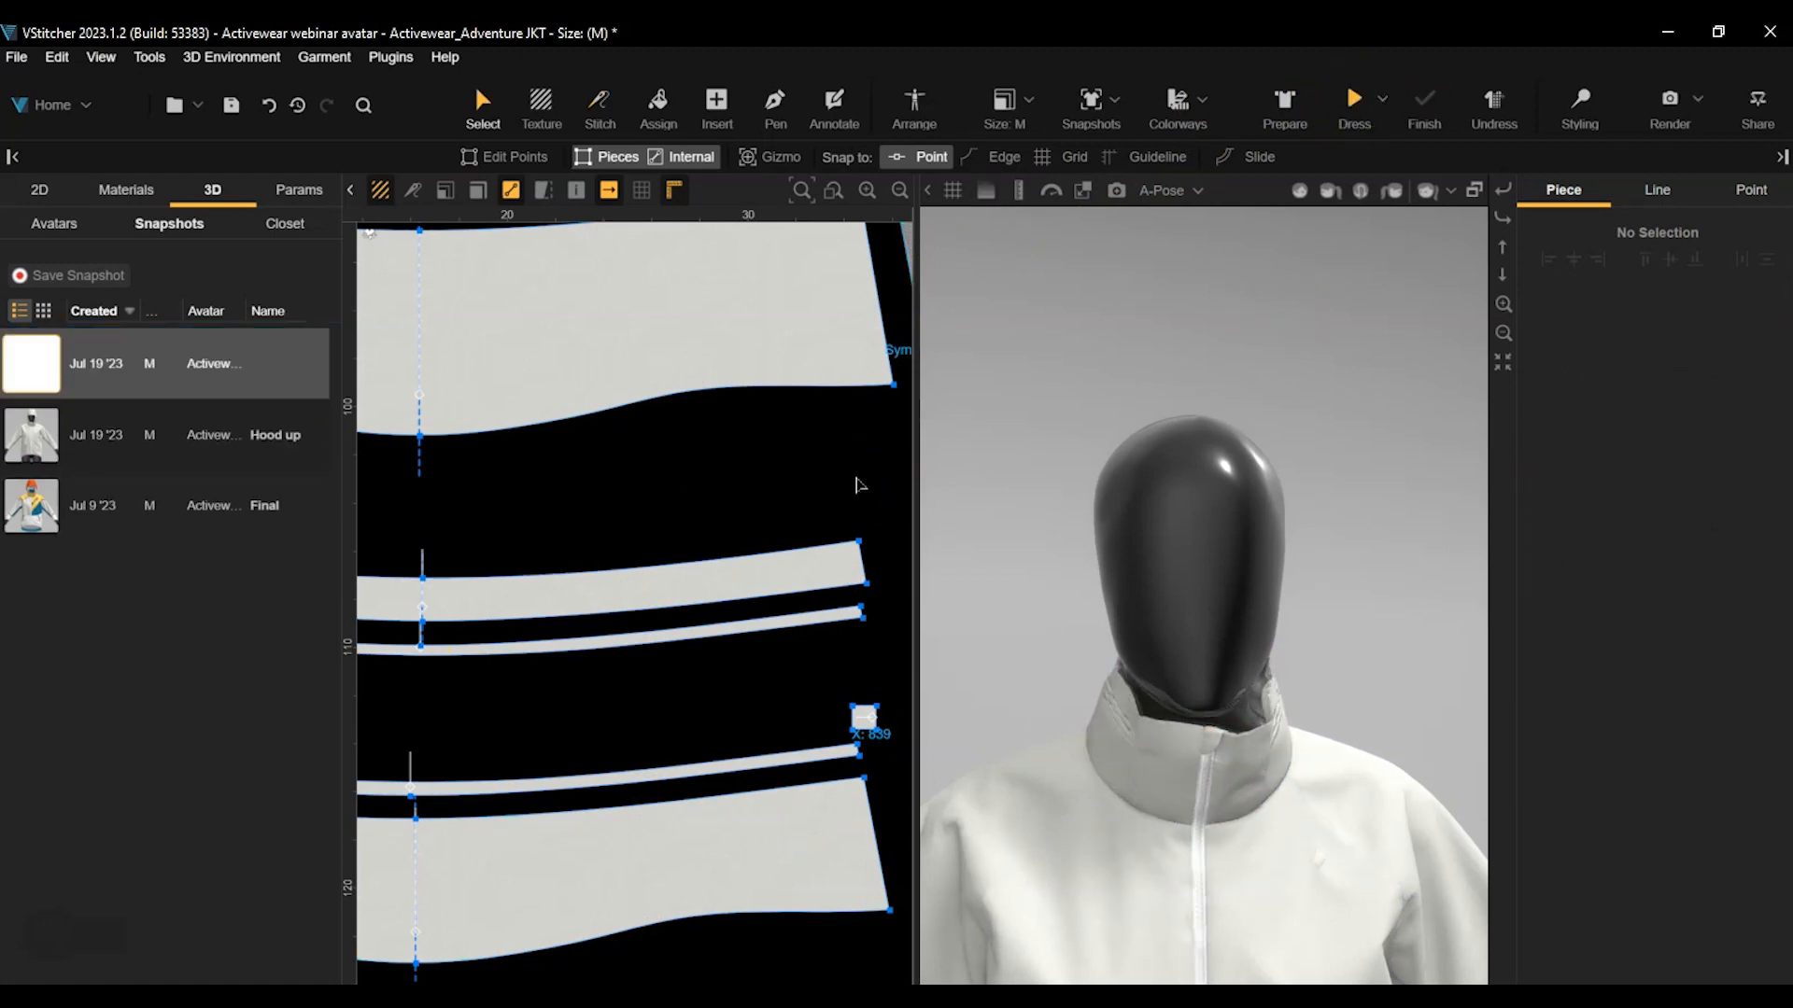
left_click(78, 275)
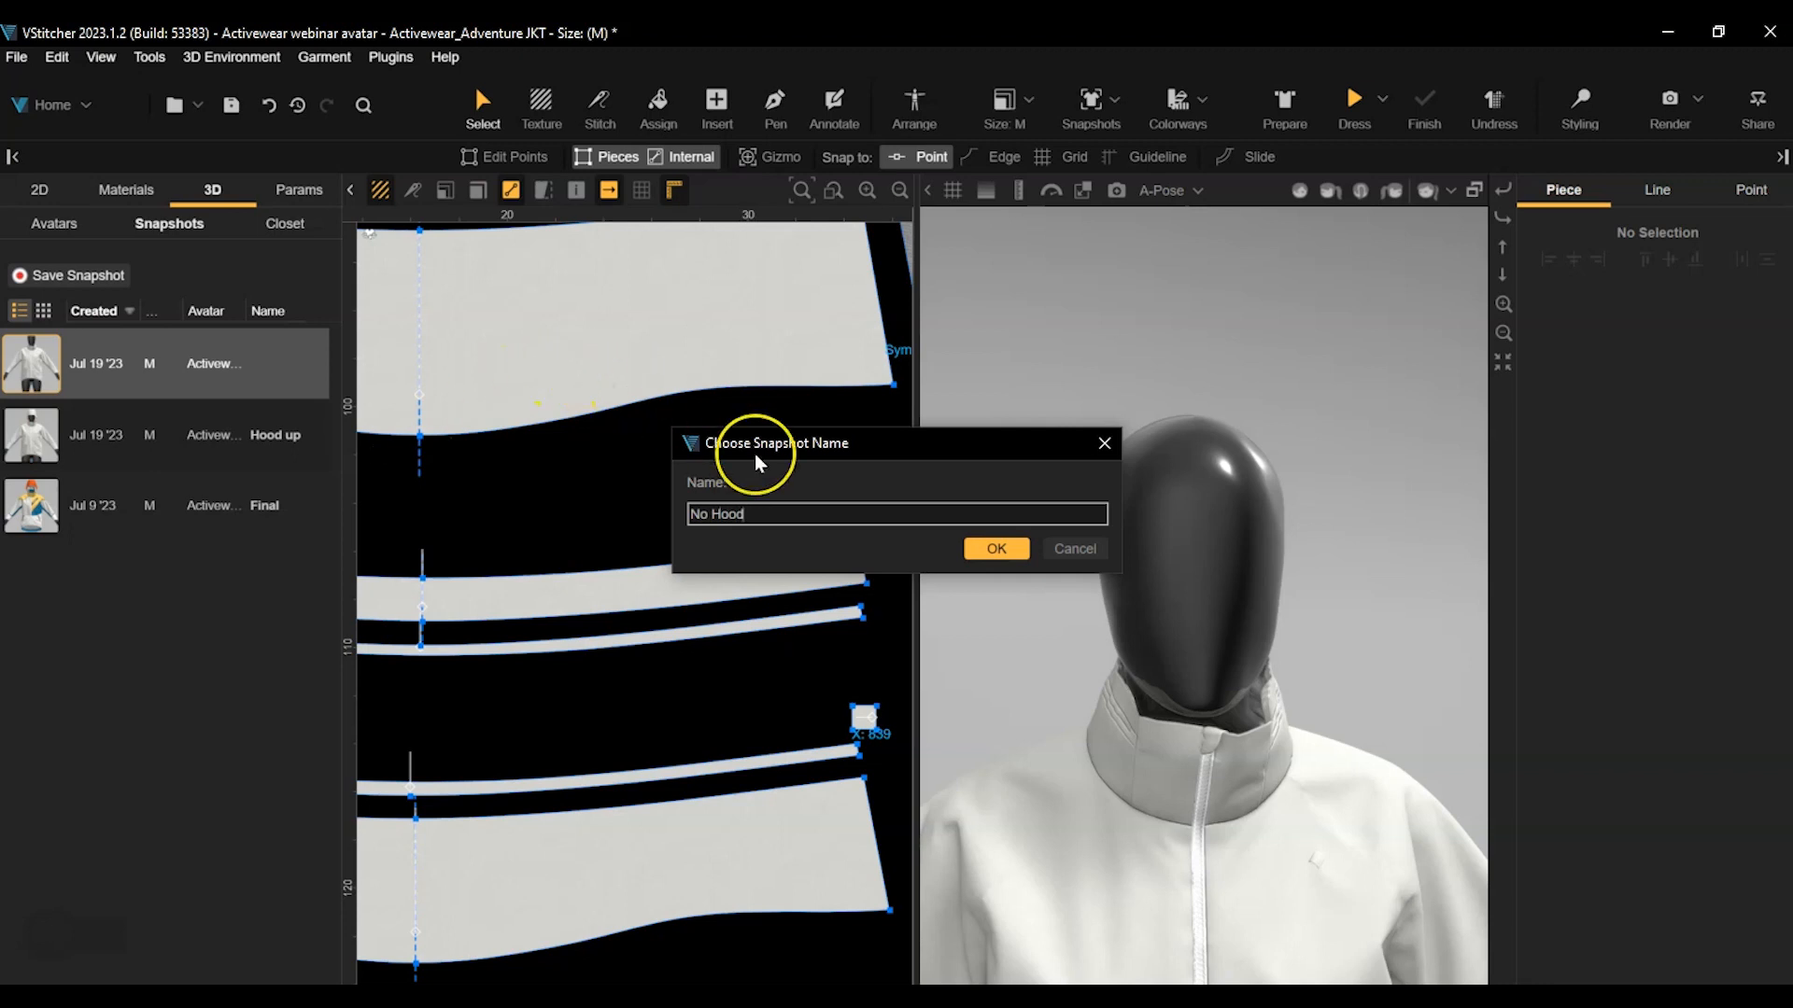
left_click(992, 549)
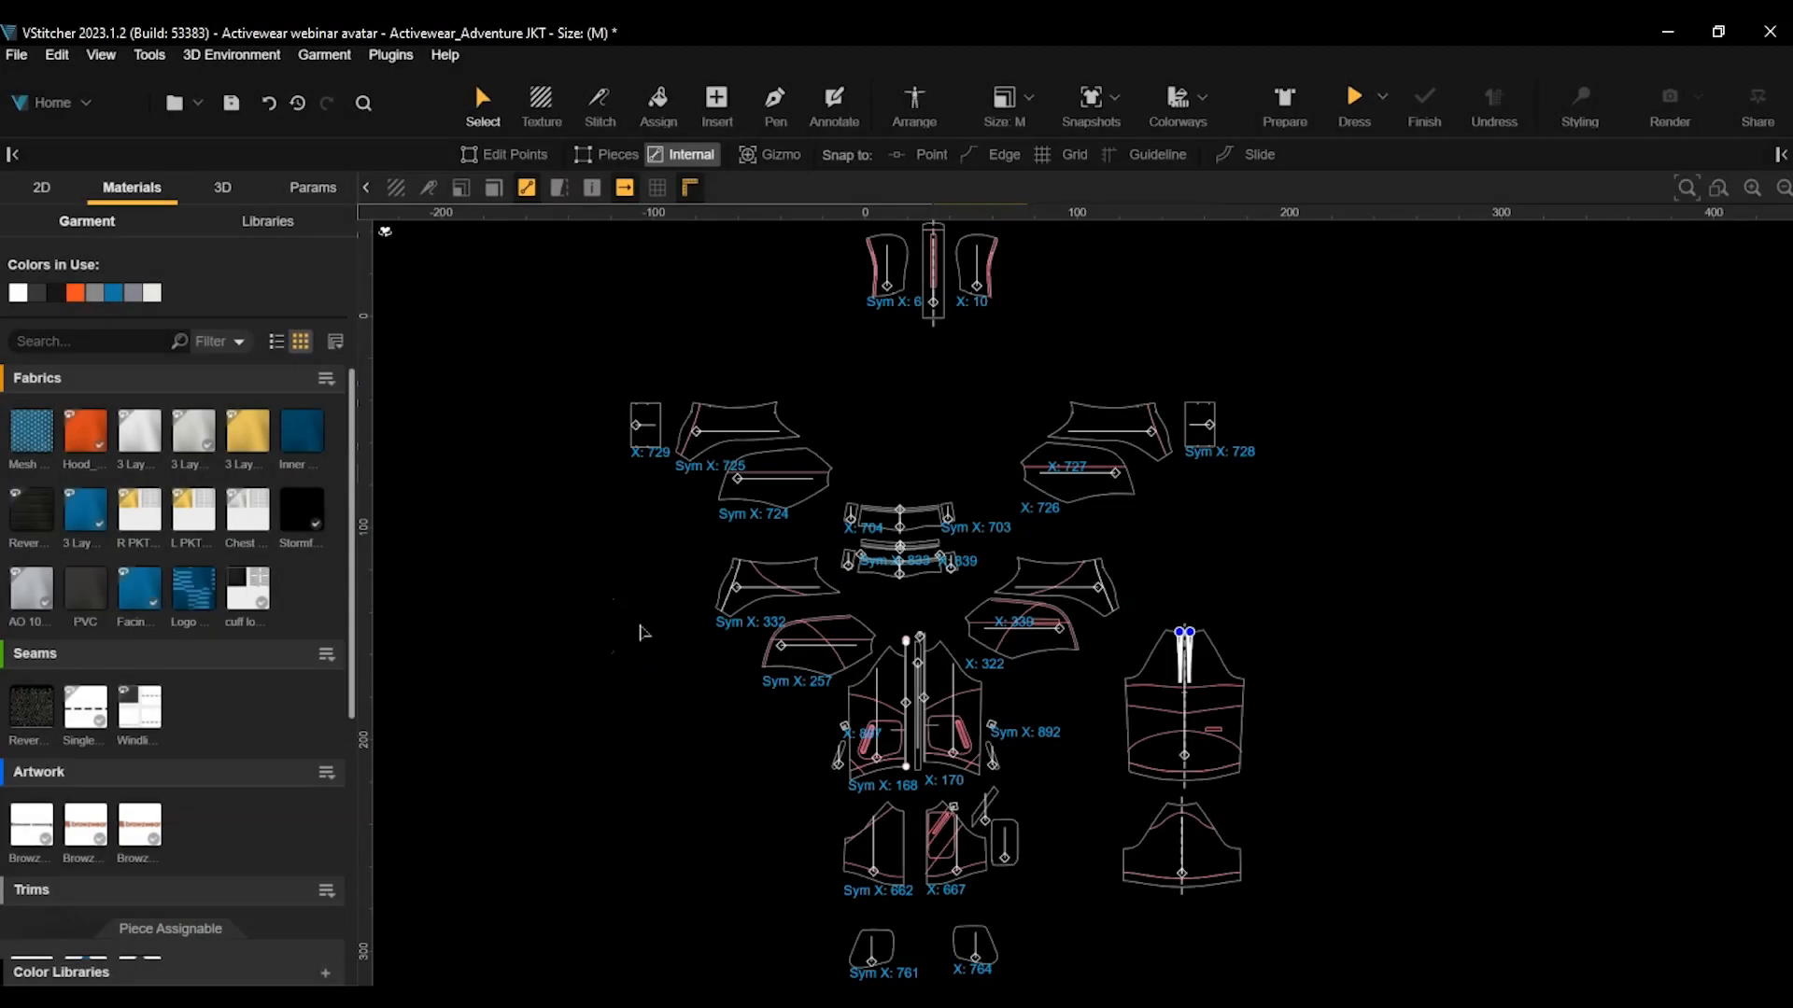
Select the curved and diagonal internal style lines on the outer sleeve, front, back and lower front and back pieces.
scroll(625, 635, "up", 4)
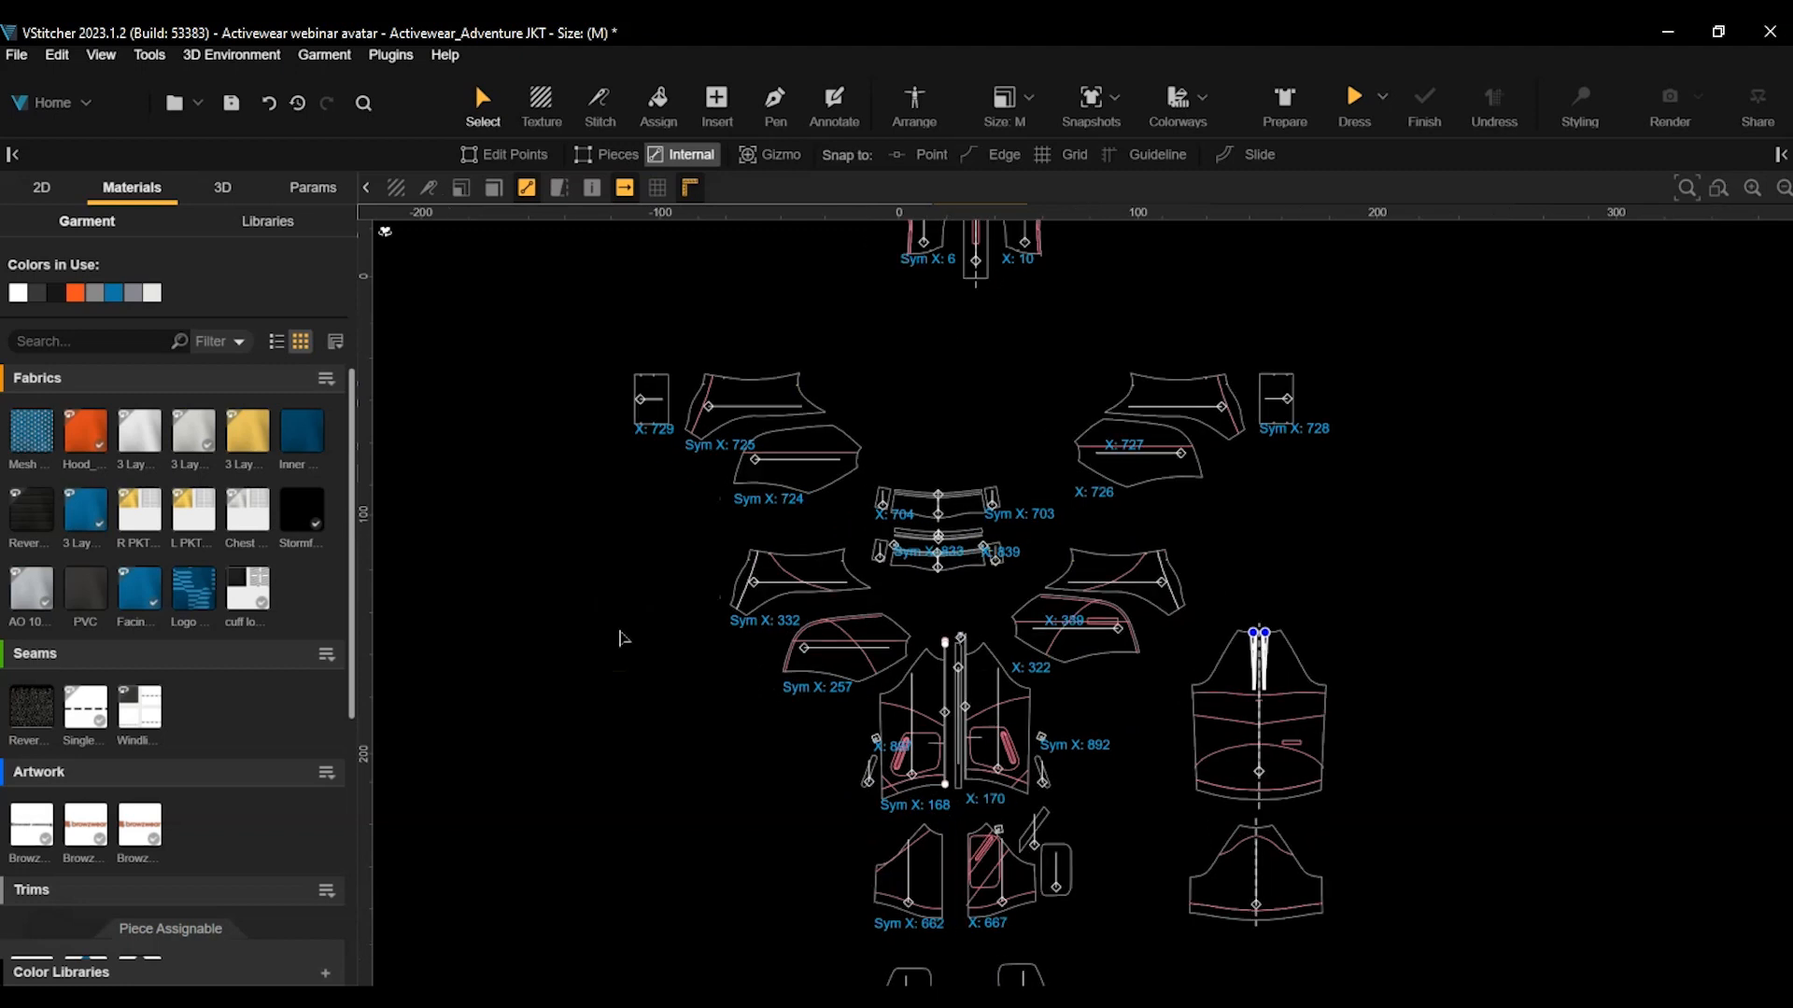
scroll(623, 638, "up", 1)
middle_click_drag(620, 632, 548, 482)
scroll(600, 543, "up", 3)
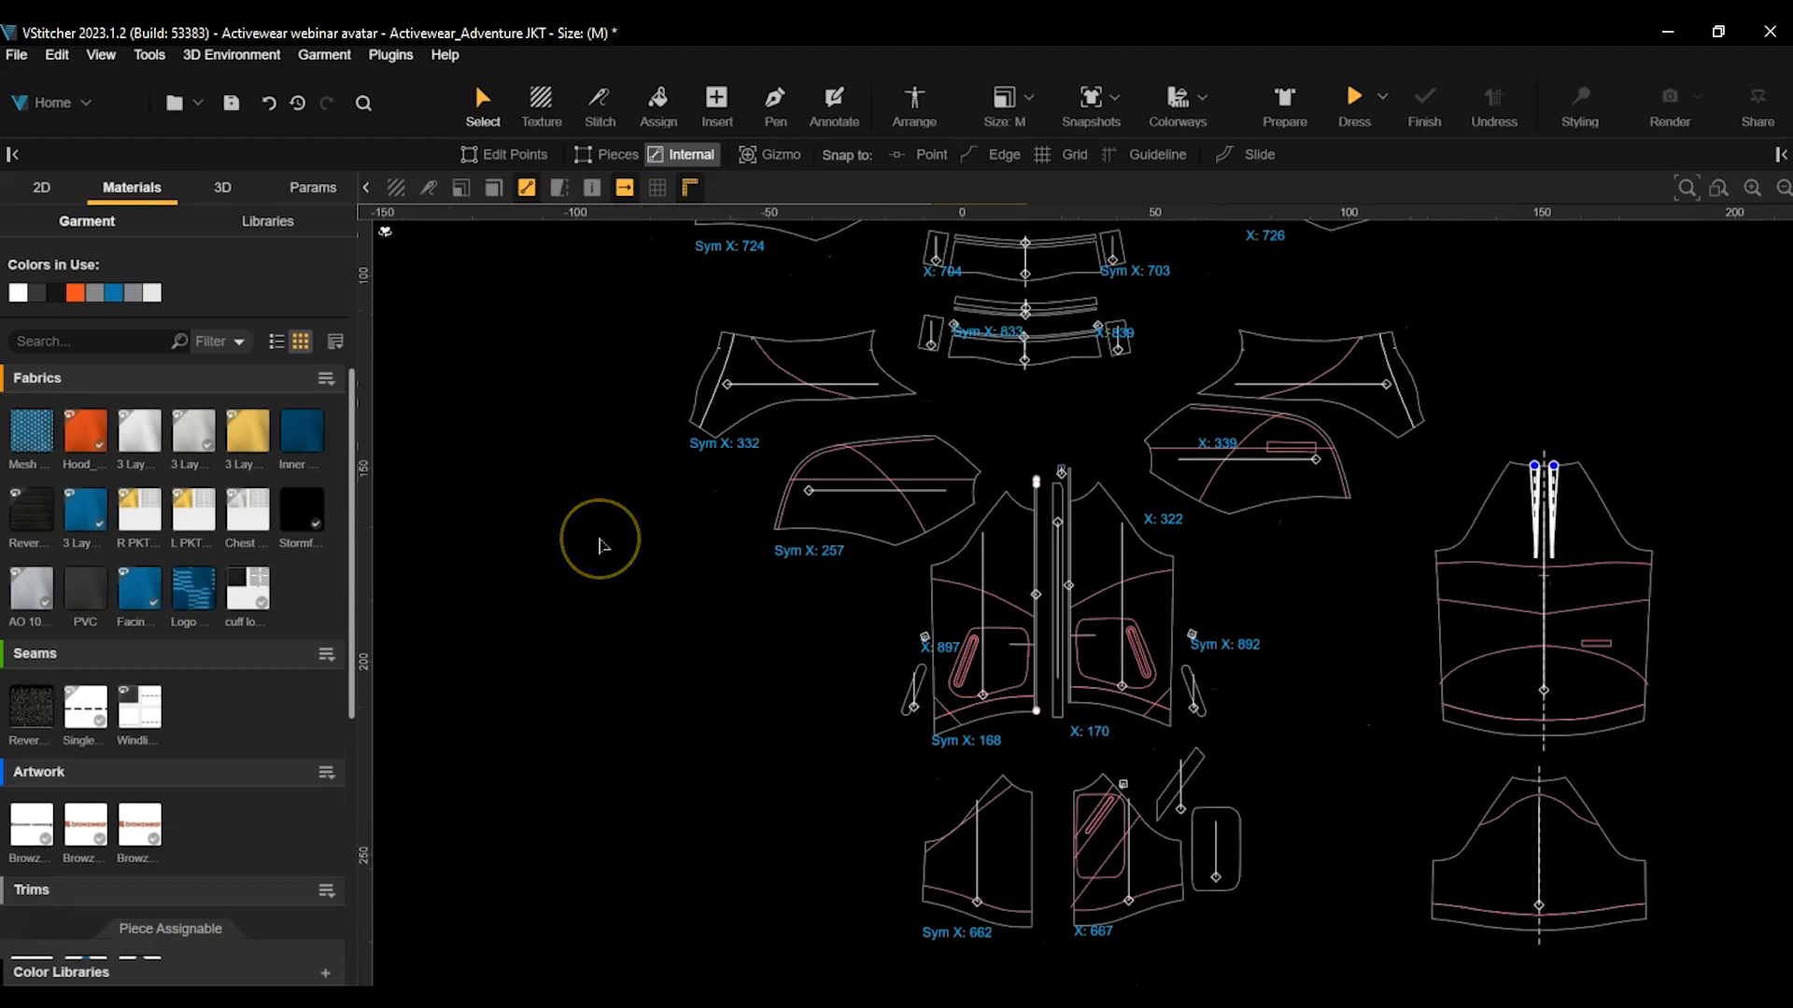
middle_click_drag(672, 584, 536, 484)
left_click(696, 388)
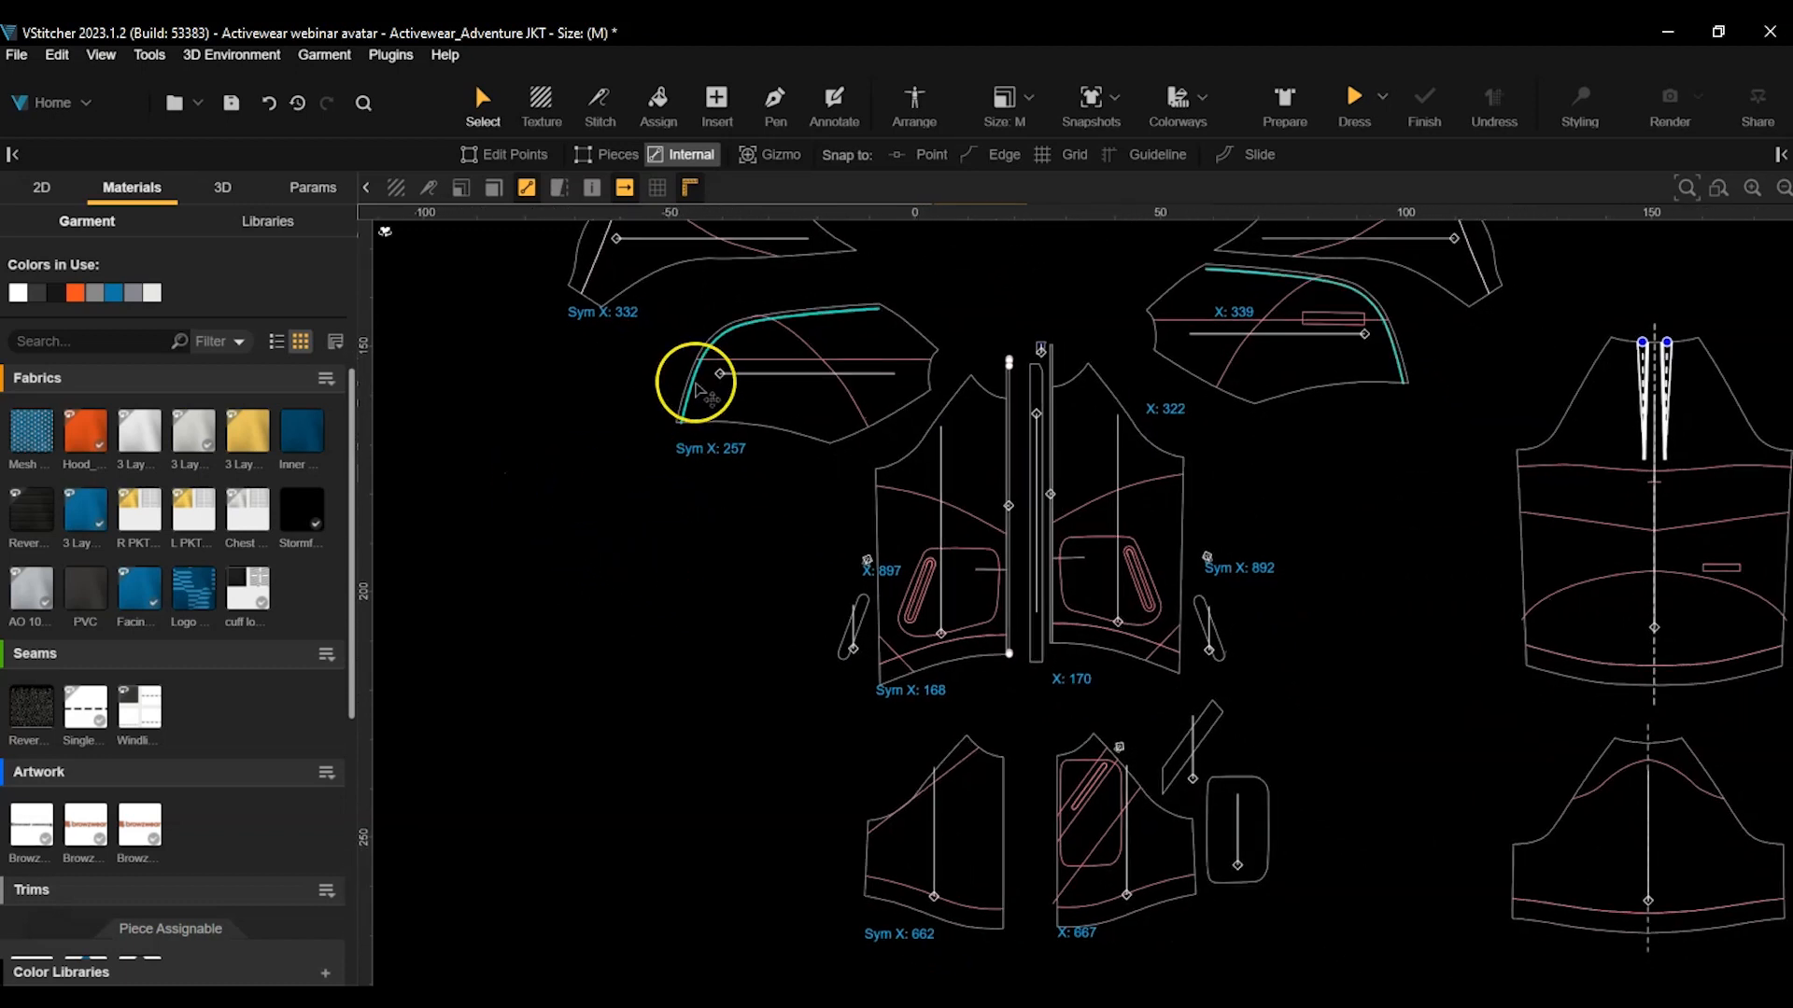
left_click(794, 338)
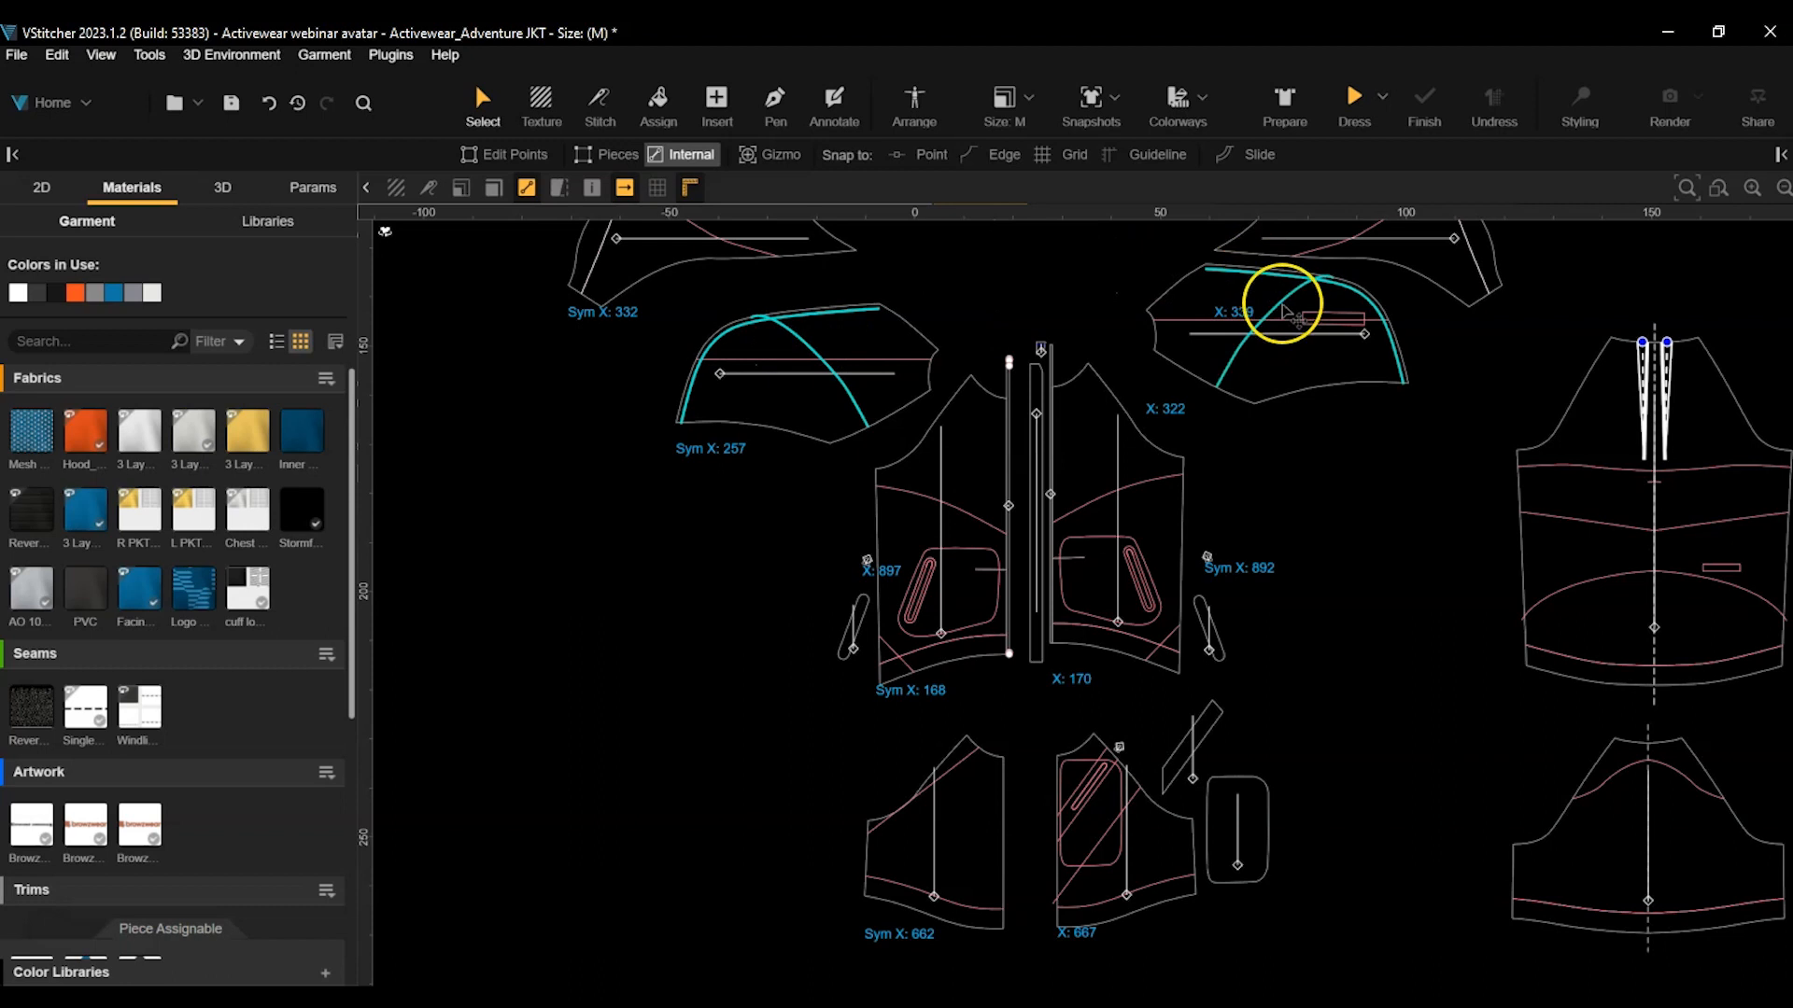
left_click(1529, 467)
left_click(1581, 589)
left_click(1617, 775)
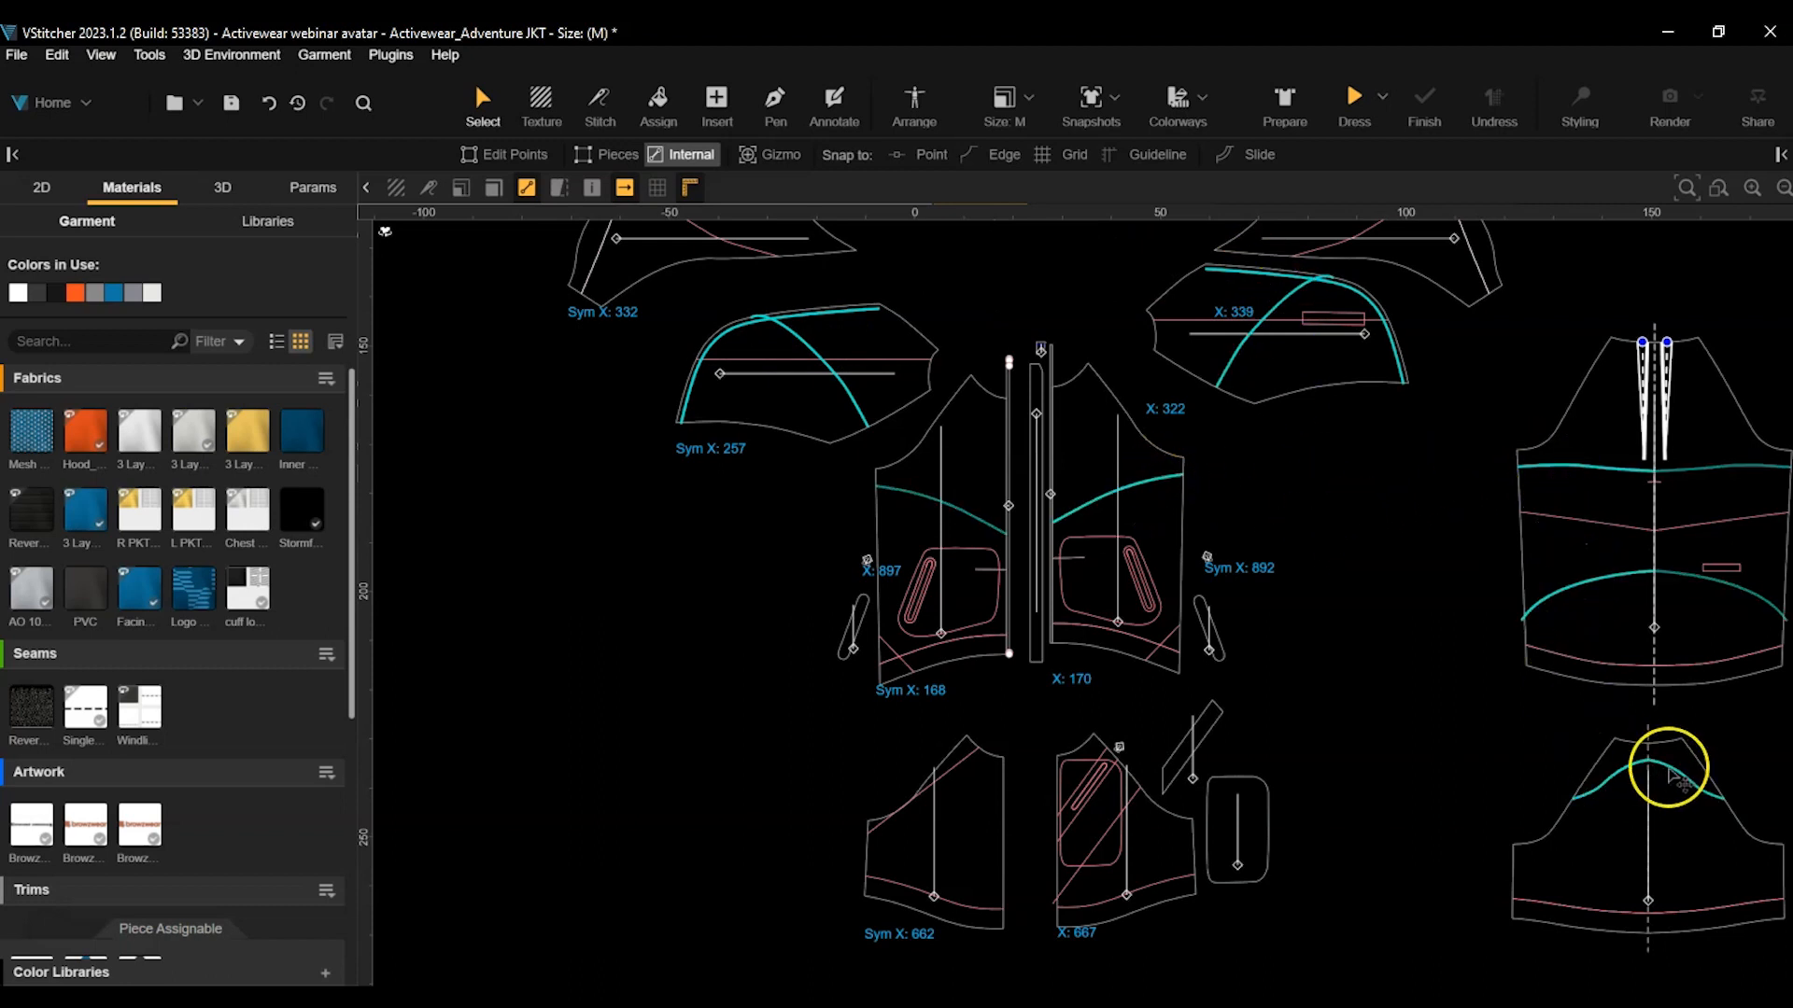
left_click(967, 758)
left_click(1074, 790)
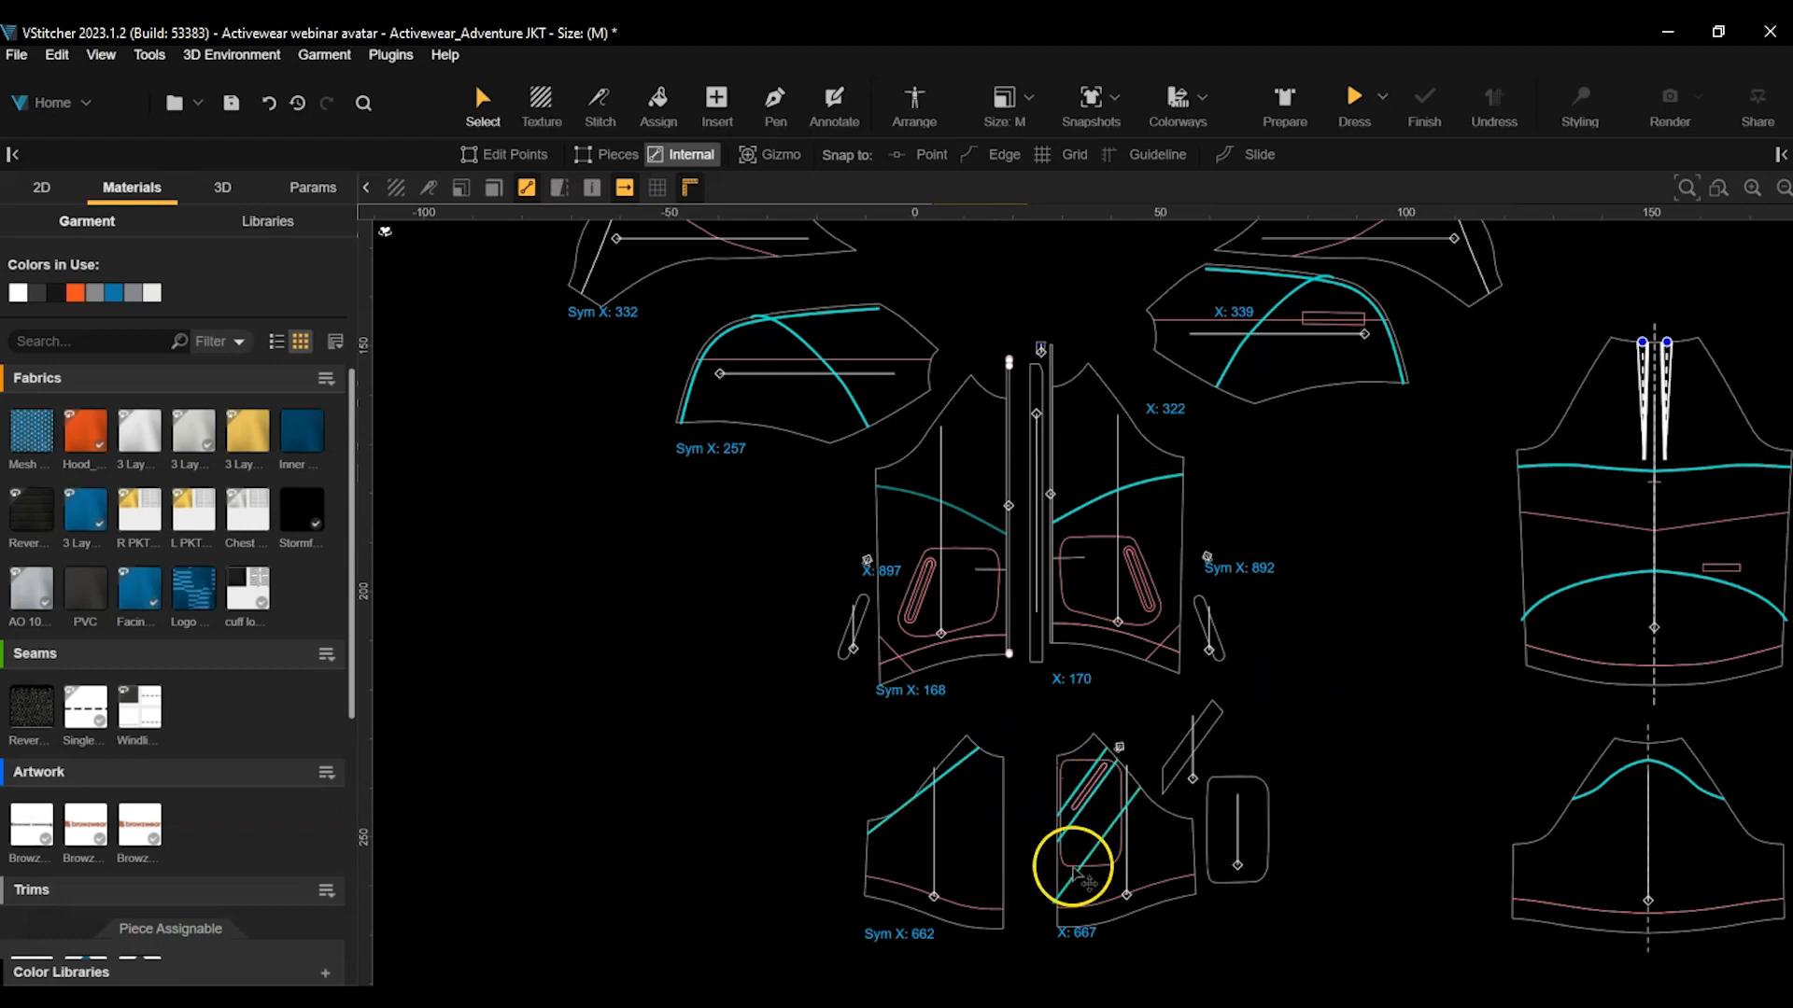
Add the pocket opening outlines on both fronts and on the chest pocket piece to the selection of internal lines.
left_click(912, 609)
scroll(911, 610, "up", 5)
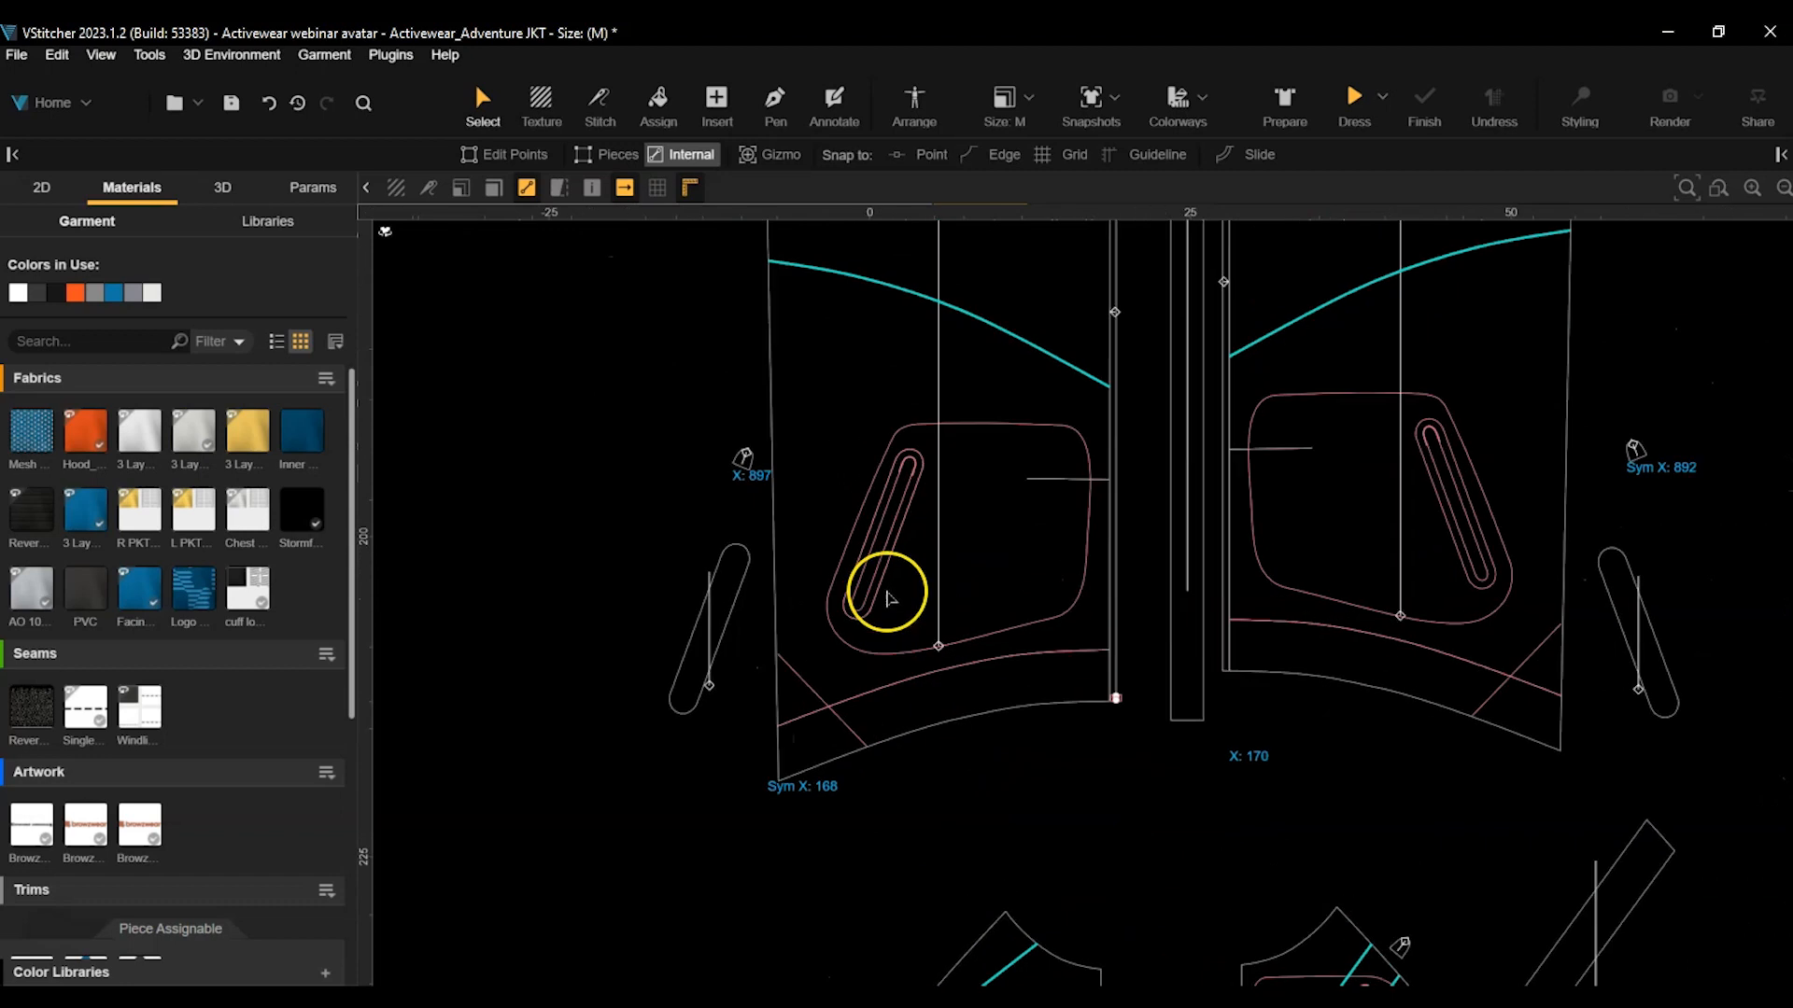
left_click(852, 571)
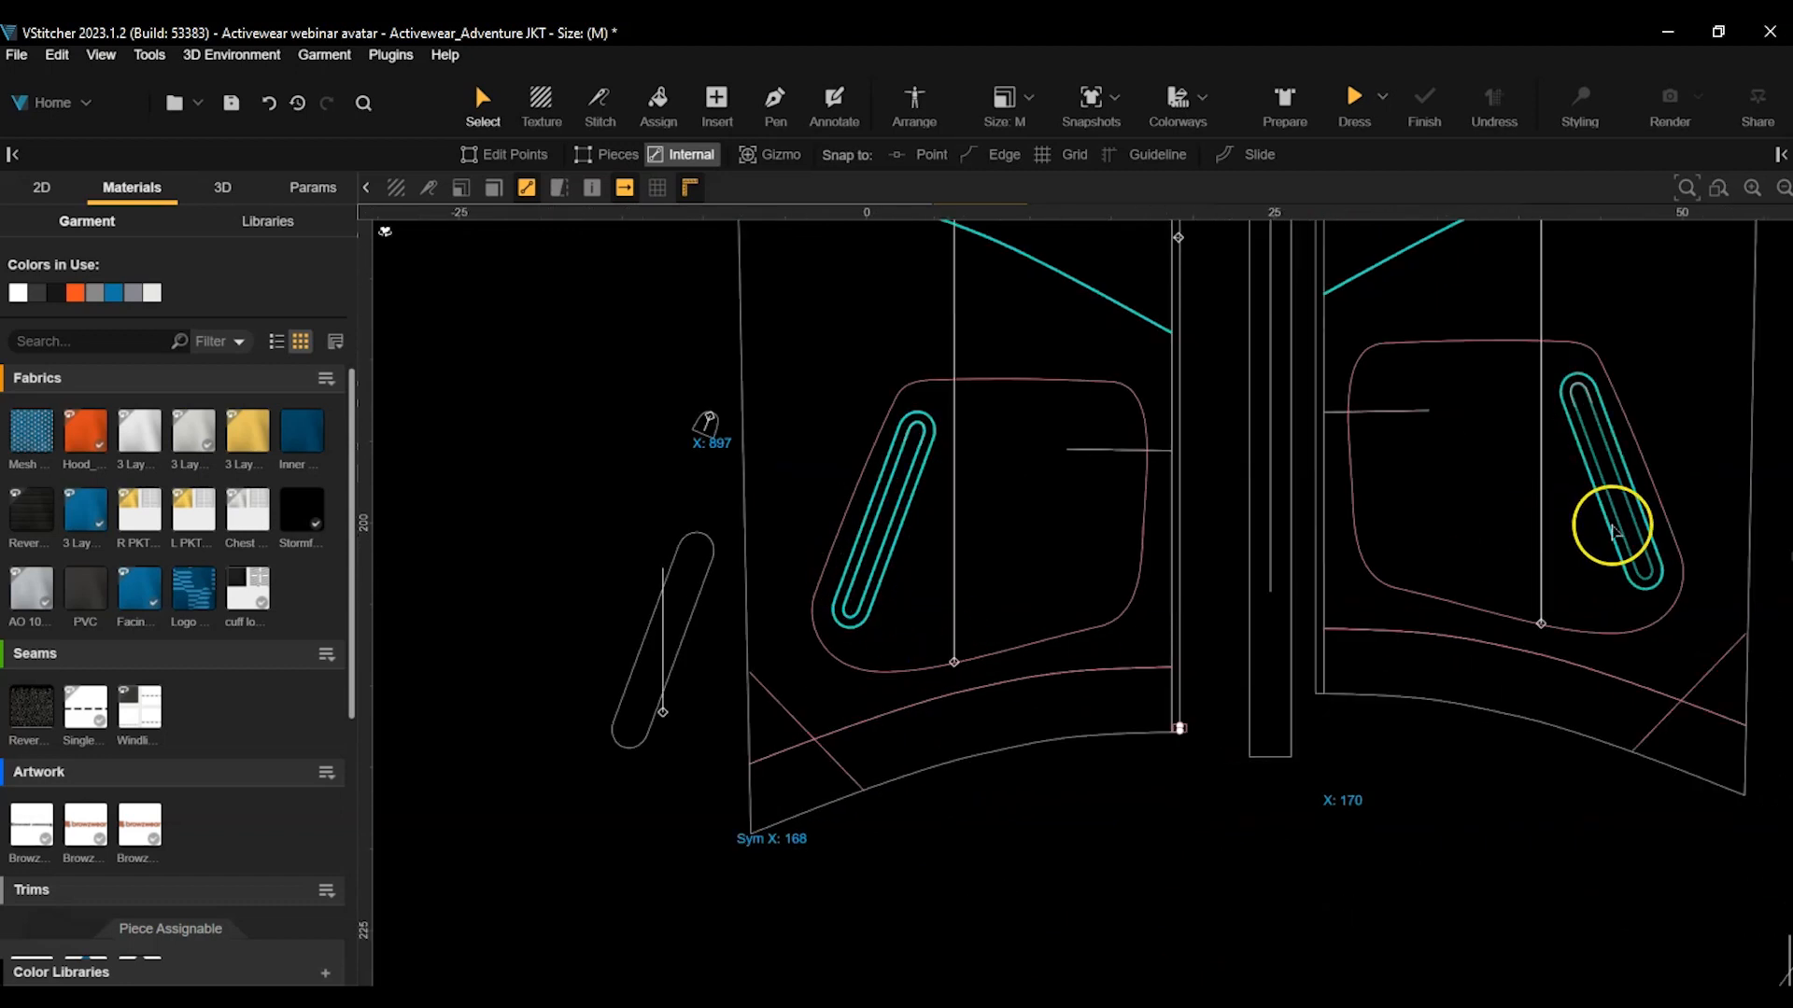
scroll(1438, 654, "down", 2)
scroll(1426, 670, "down", 3)
scroll(1221, 680, "up", 7)
left_click(1133, 627)
scroll(1130, 627, "down", 7)
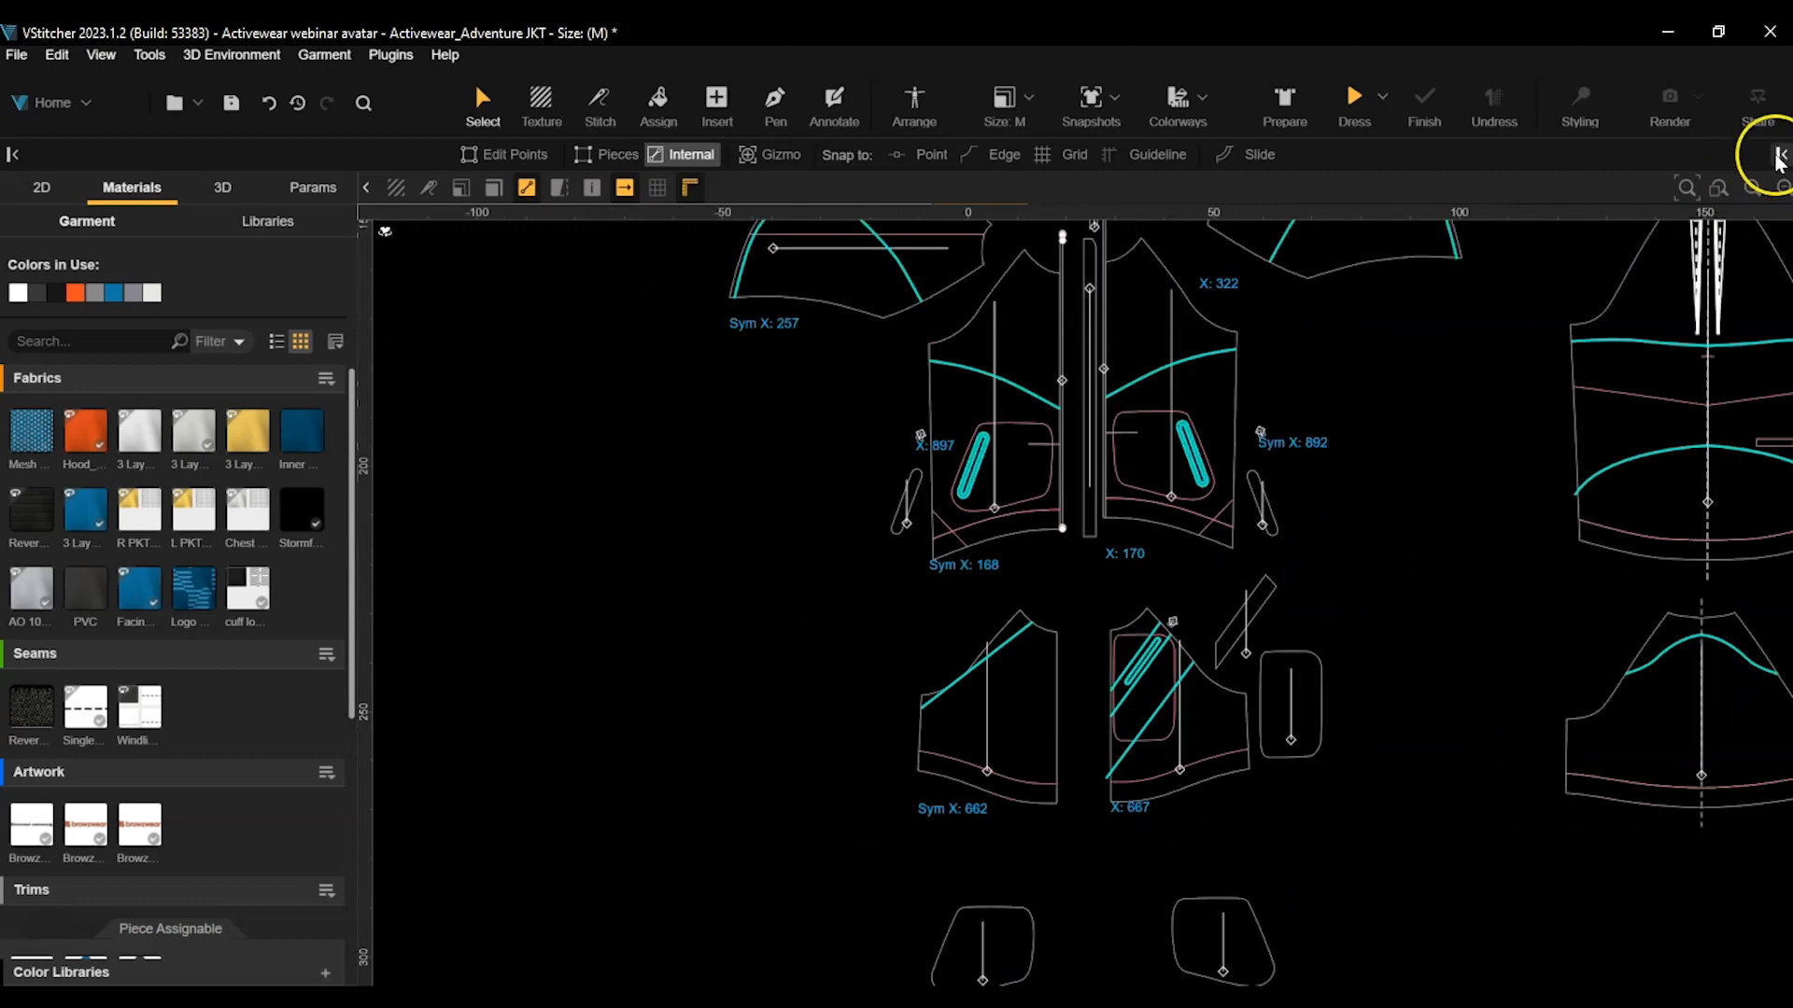
Change the line property of the selected internal lines so they divide the pieces into separately assignable fabric areas.
left_click(1780, 157)
scroll(1600, 619, "down", 6)
left_click(1542, 752)
left_click(1443, 745)
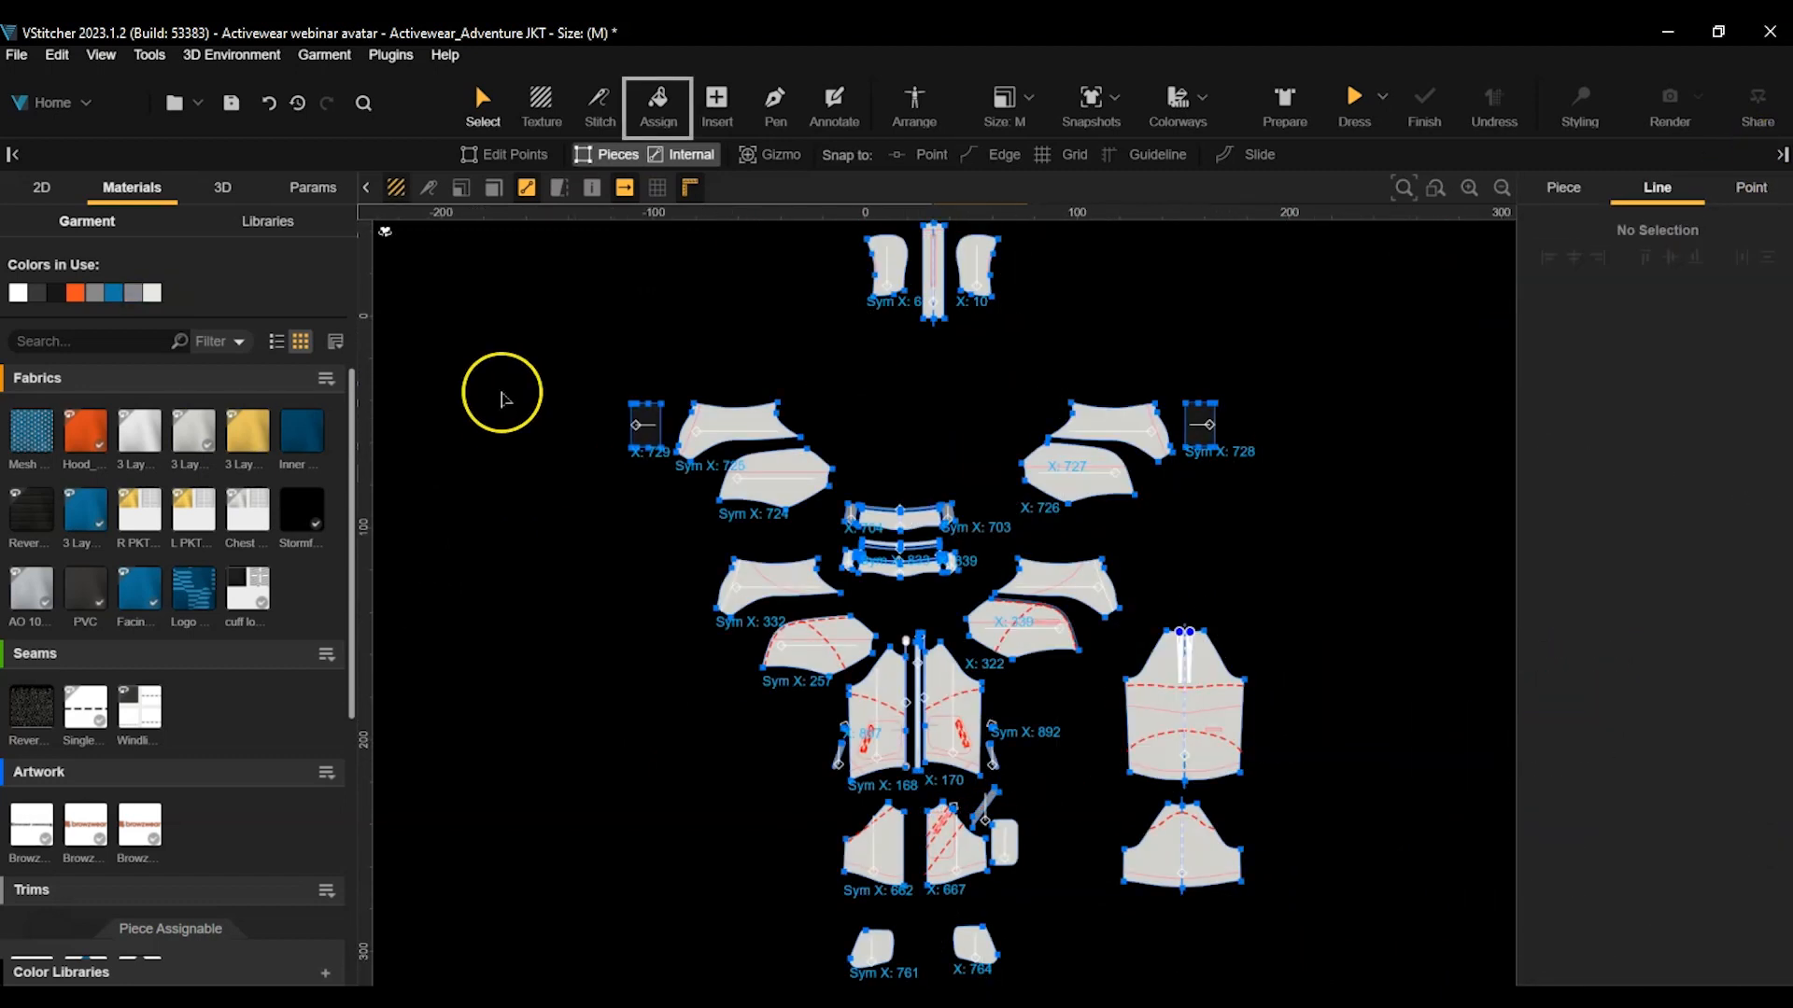
Assign the Mesh Midweight fabric to the four inner sleeve pieces and both front yokes.
left_click(658, 103)
mouse_move(47, 429)
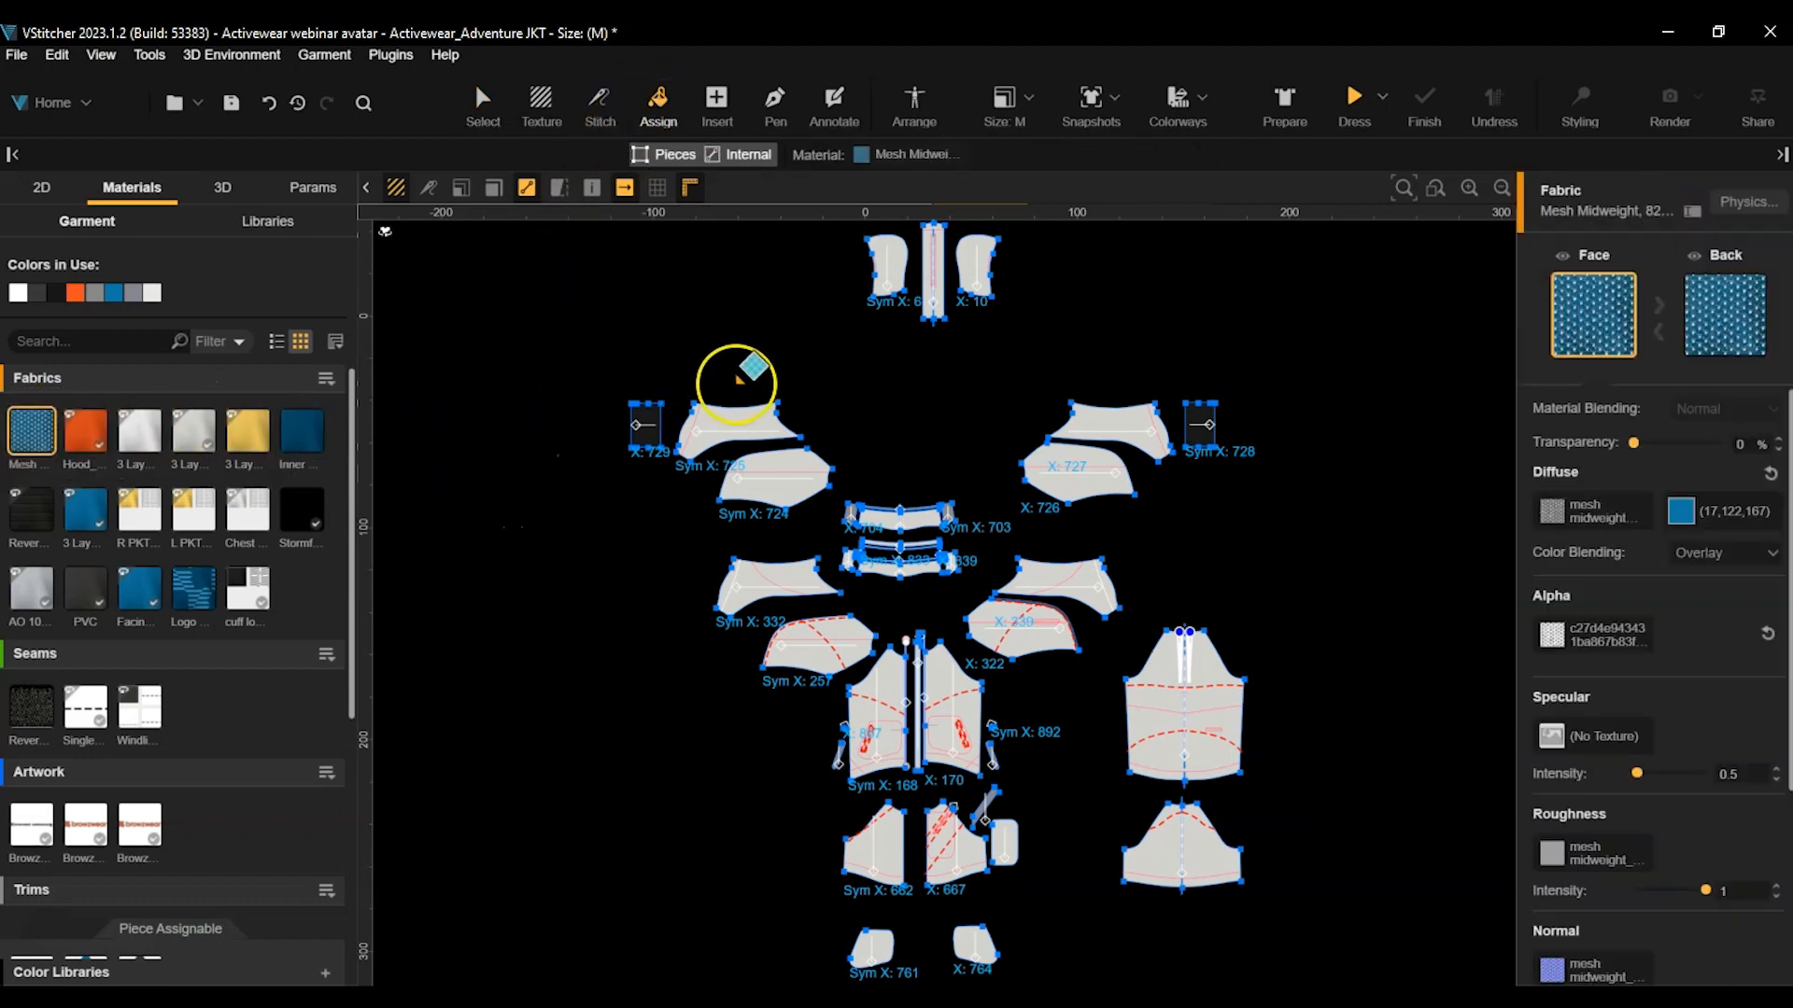
left_click(744, 418)
left_click(1102, 411)
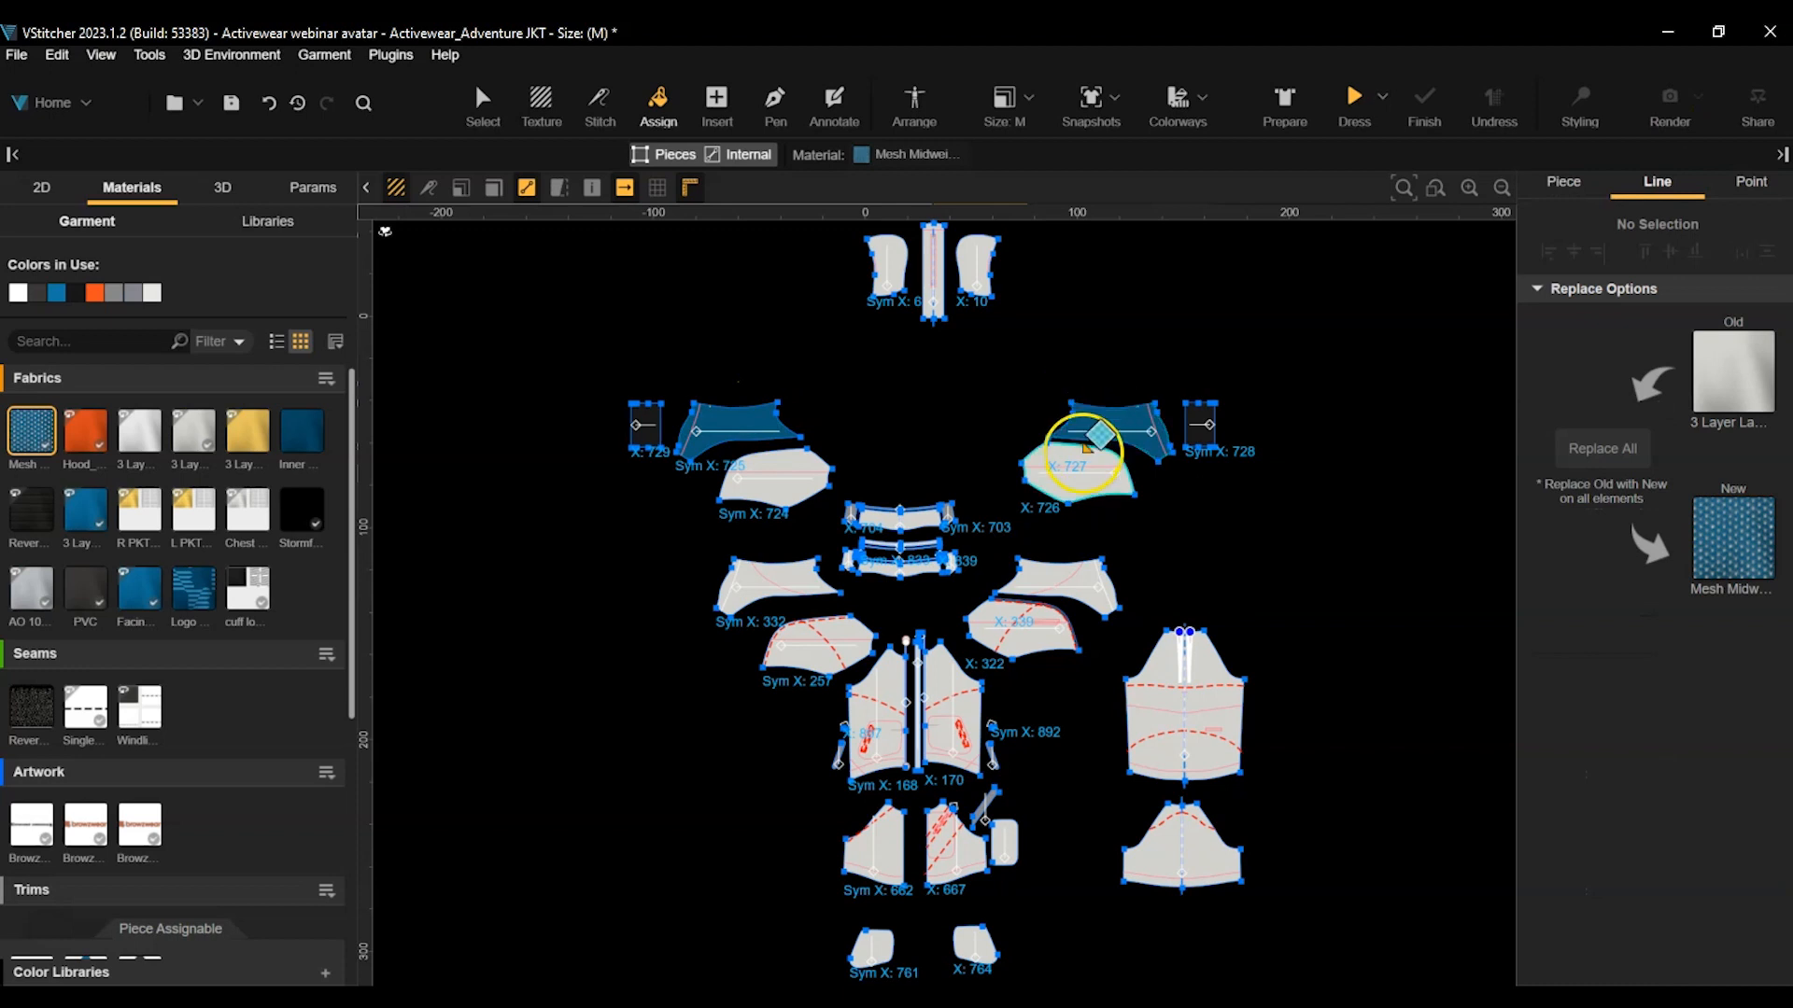
left_click(794, 476)
left_click(885, 674)
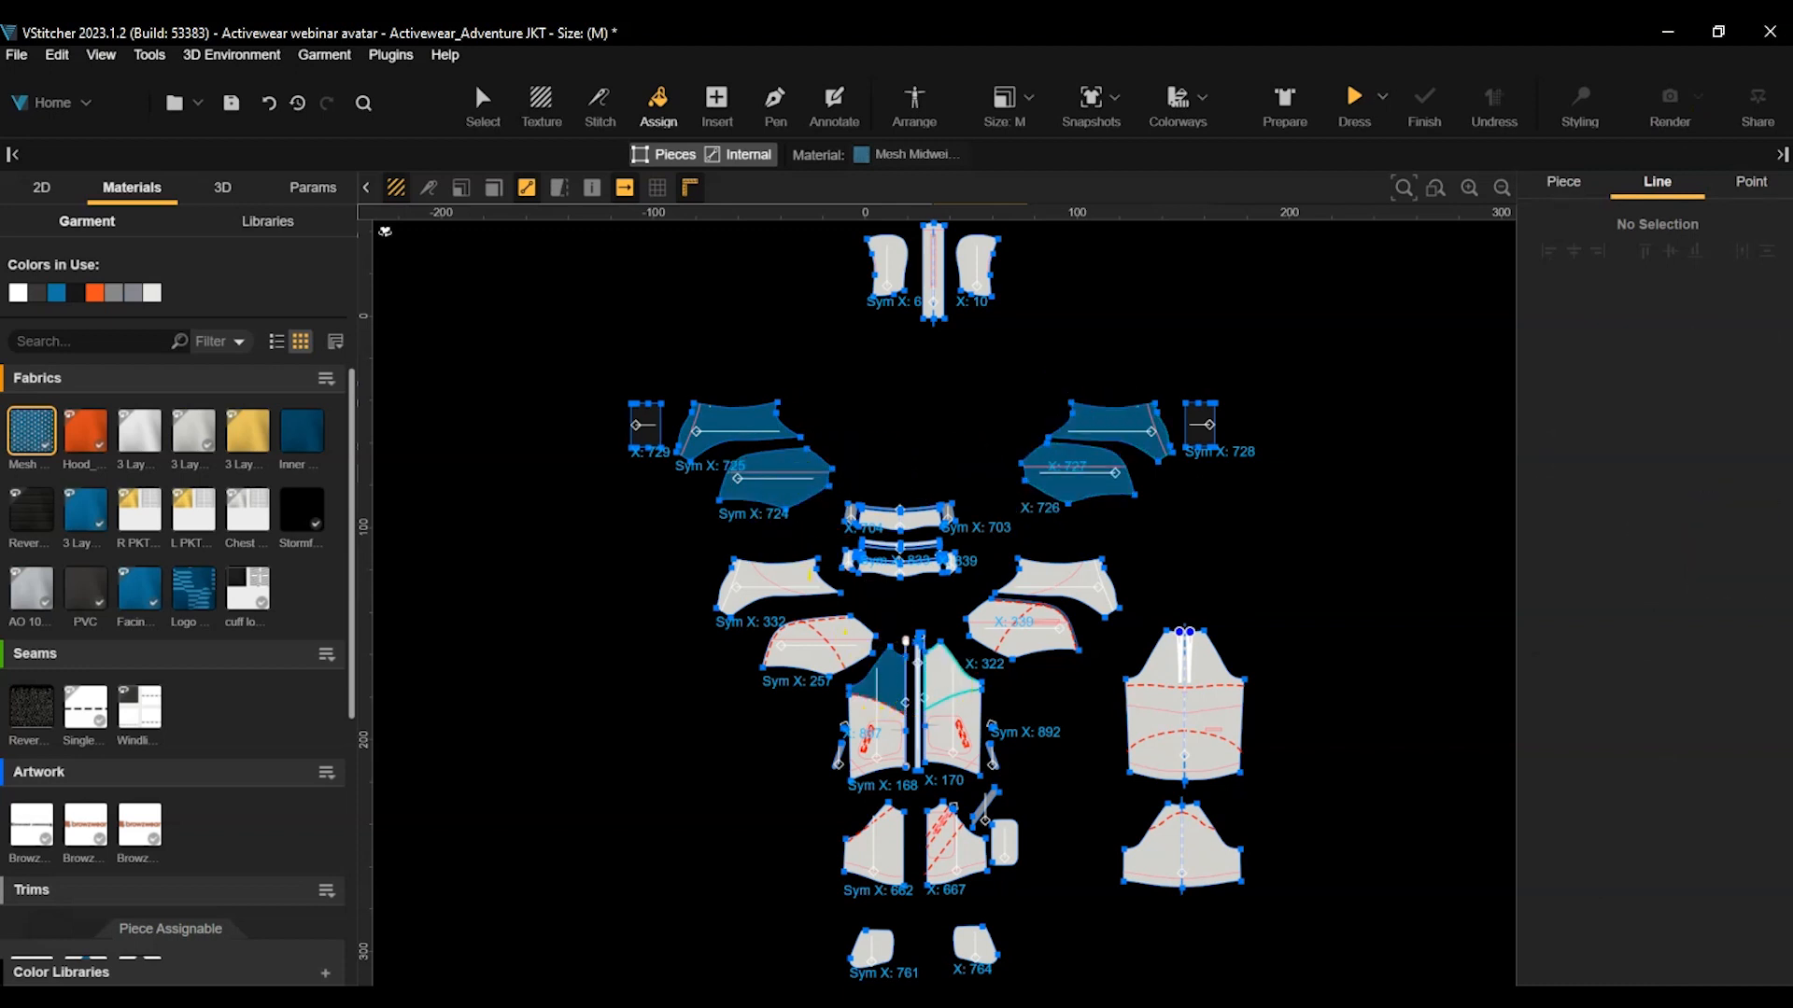
Assign the Mesh Midweight fabric to the back yoke, the rectangular chest pocket bag and the two lower pocket bags.
left_click(1181, 644)
left_click(1004, 844)
left_click(973, 945)
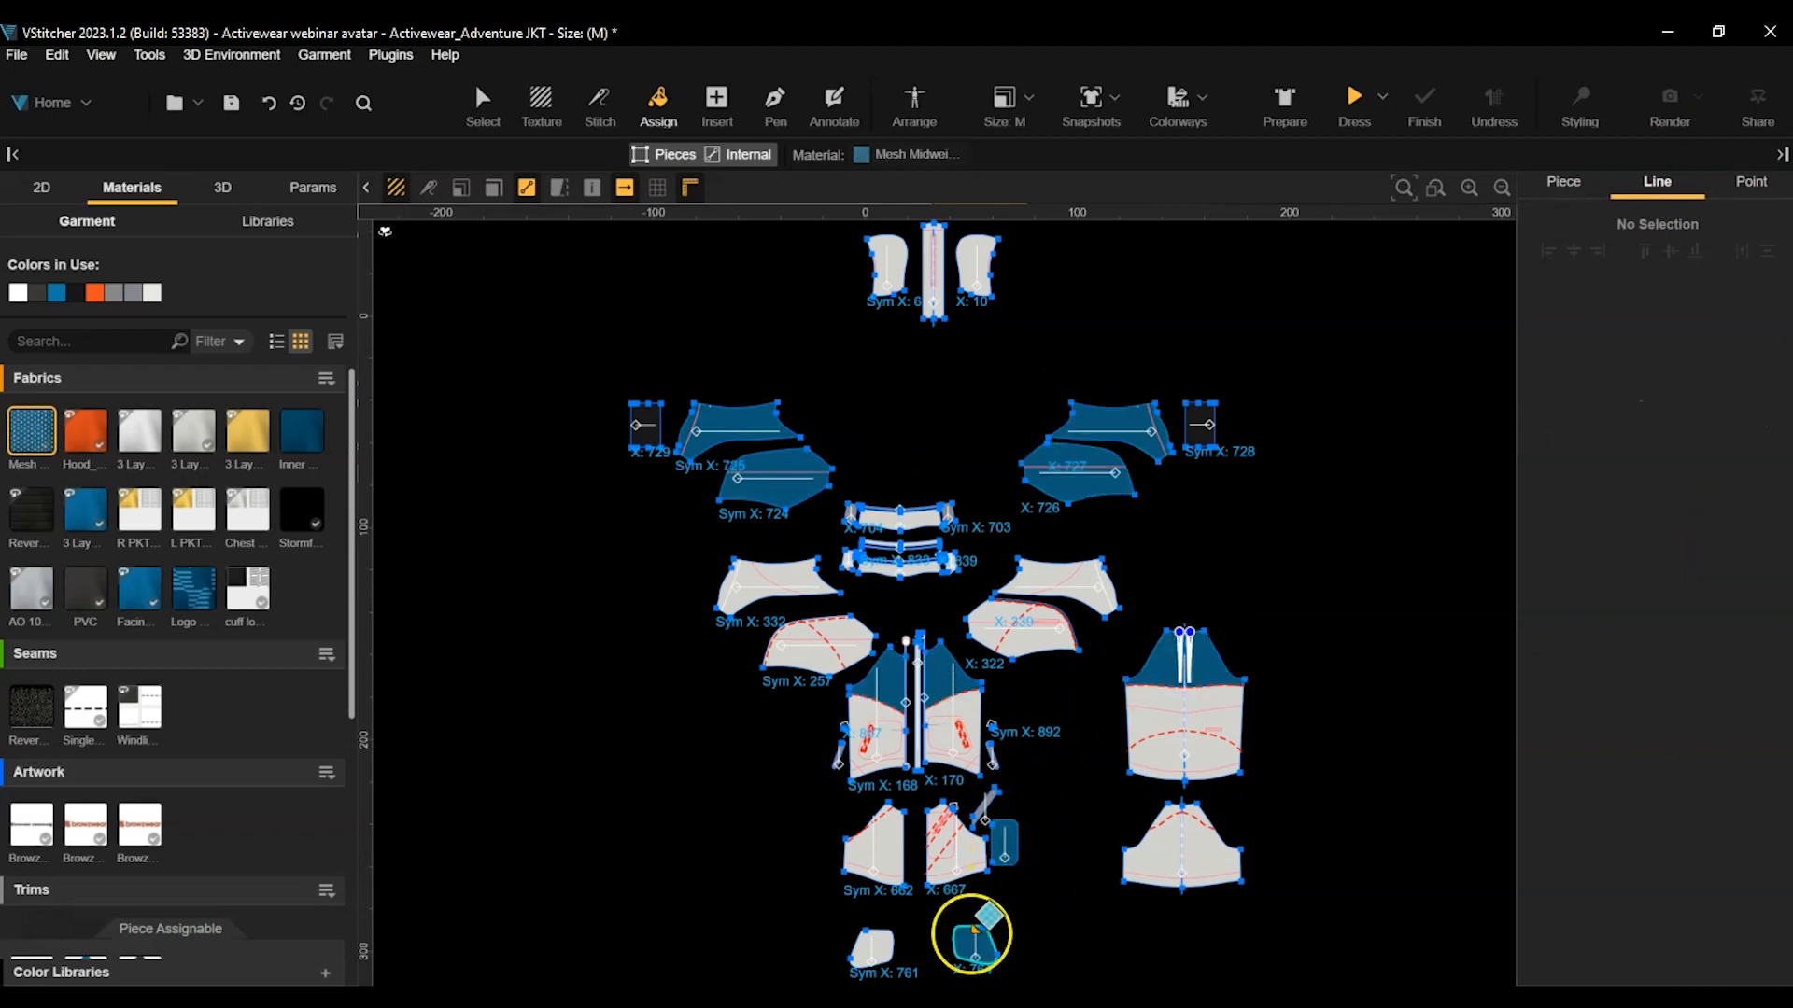
left_click(871, 947)
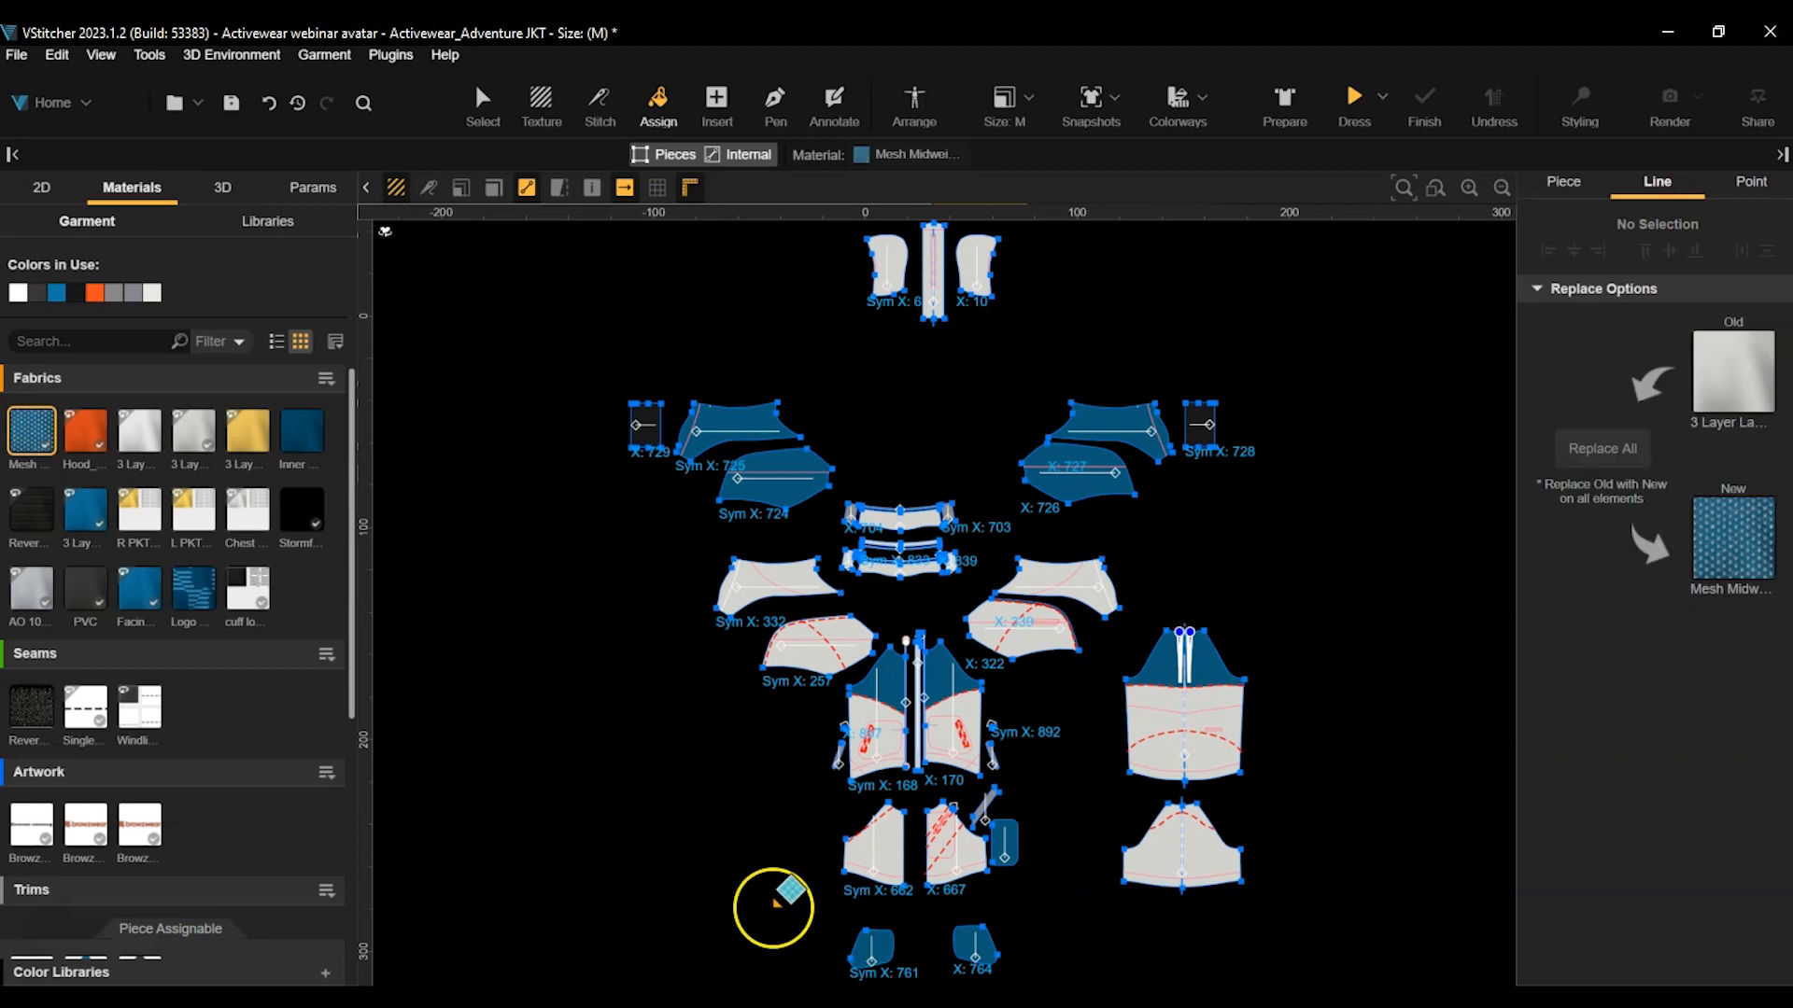
Assign the orange Hood_3 Layer fabric to the center hood piece and both side hood pieces.
left_click(97, 436)
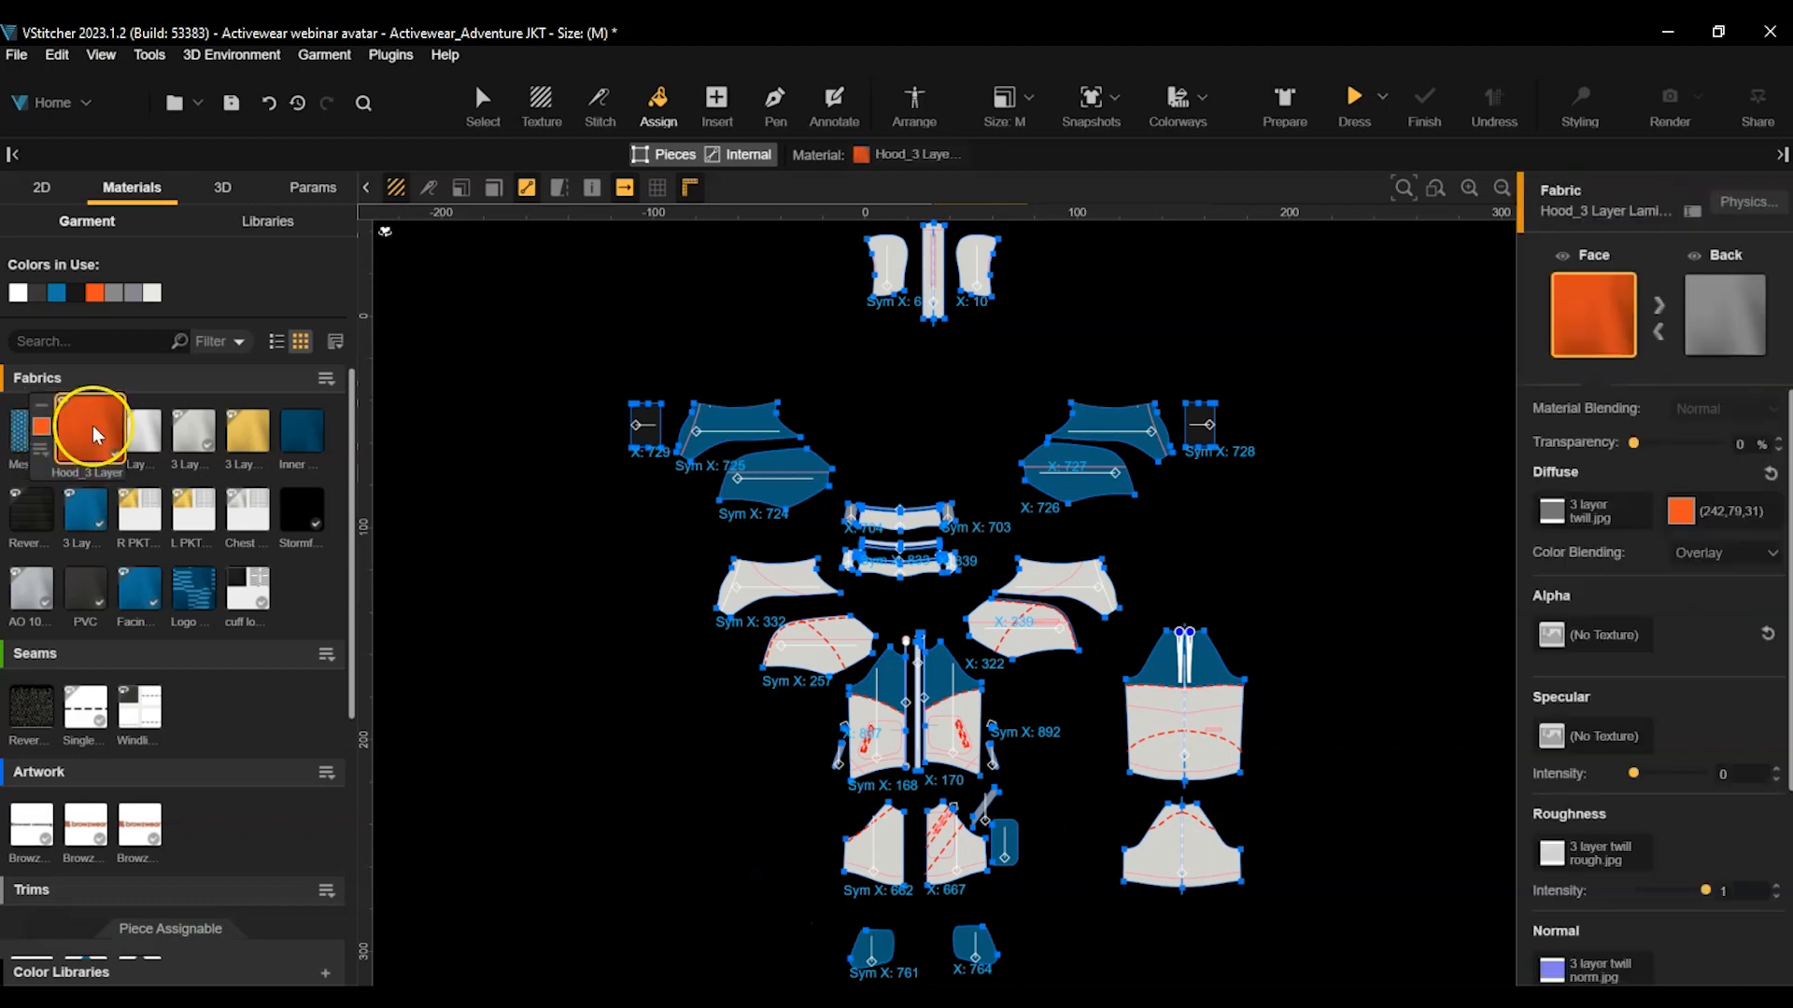
left_click(882, 267)
left_click(934, 271)
left_click(980, 268)
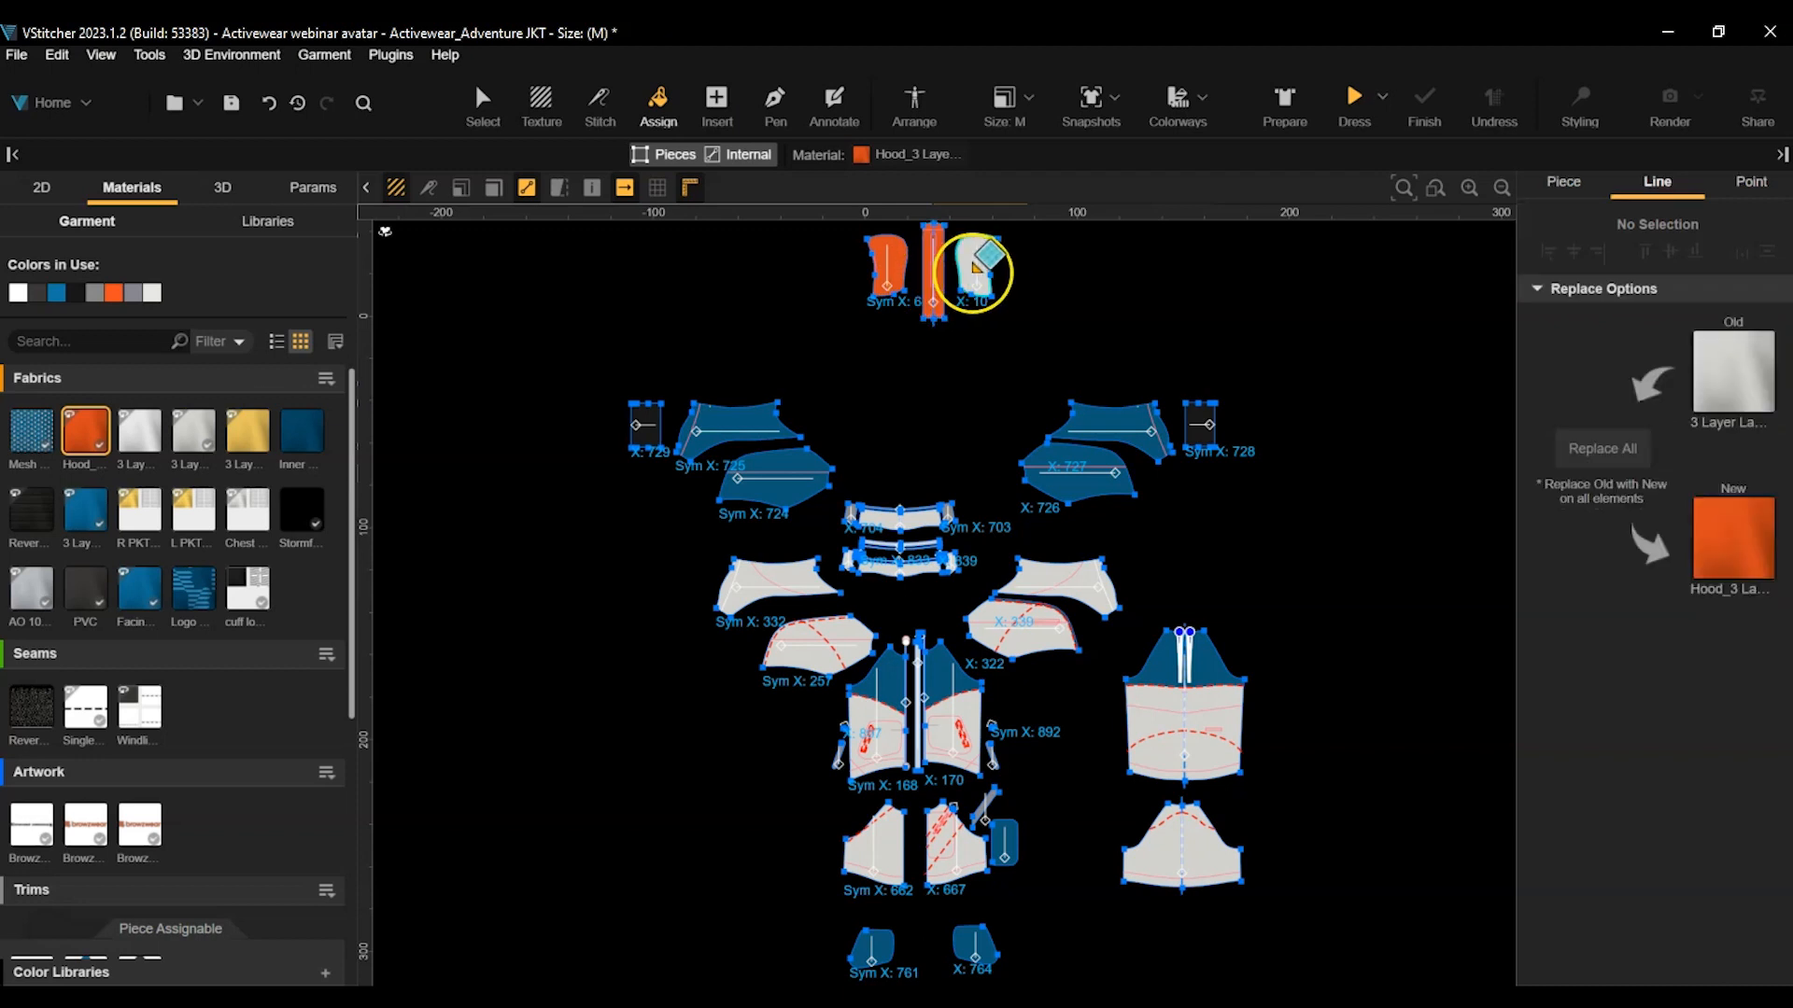
Assign the orange Hood_3 Layer fabric to the long center front strip and the small tab pieces beside the zipper and pockets.
scroll(940, 632, "up", 2)
scroll(941, 634, "up", 5)
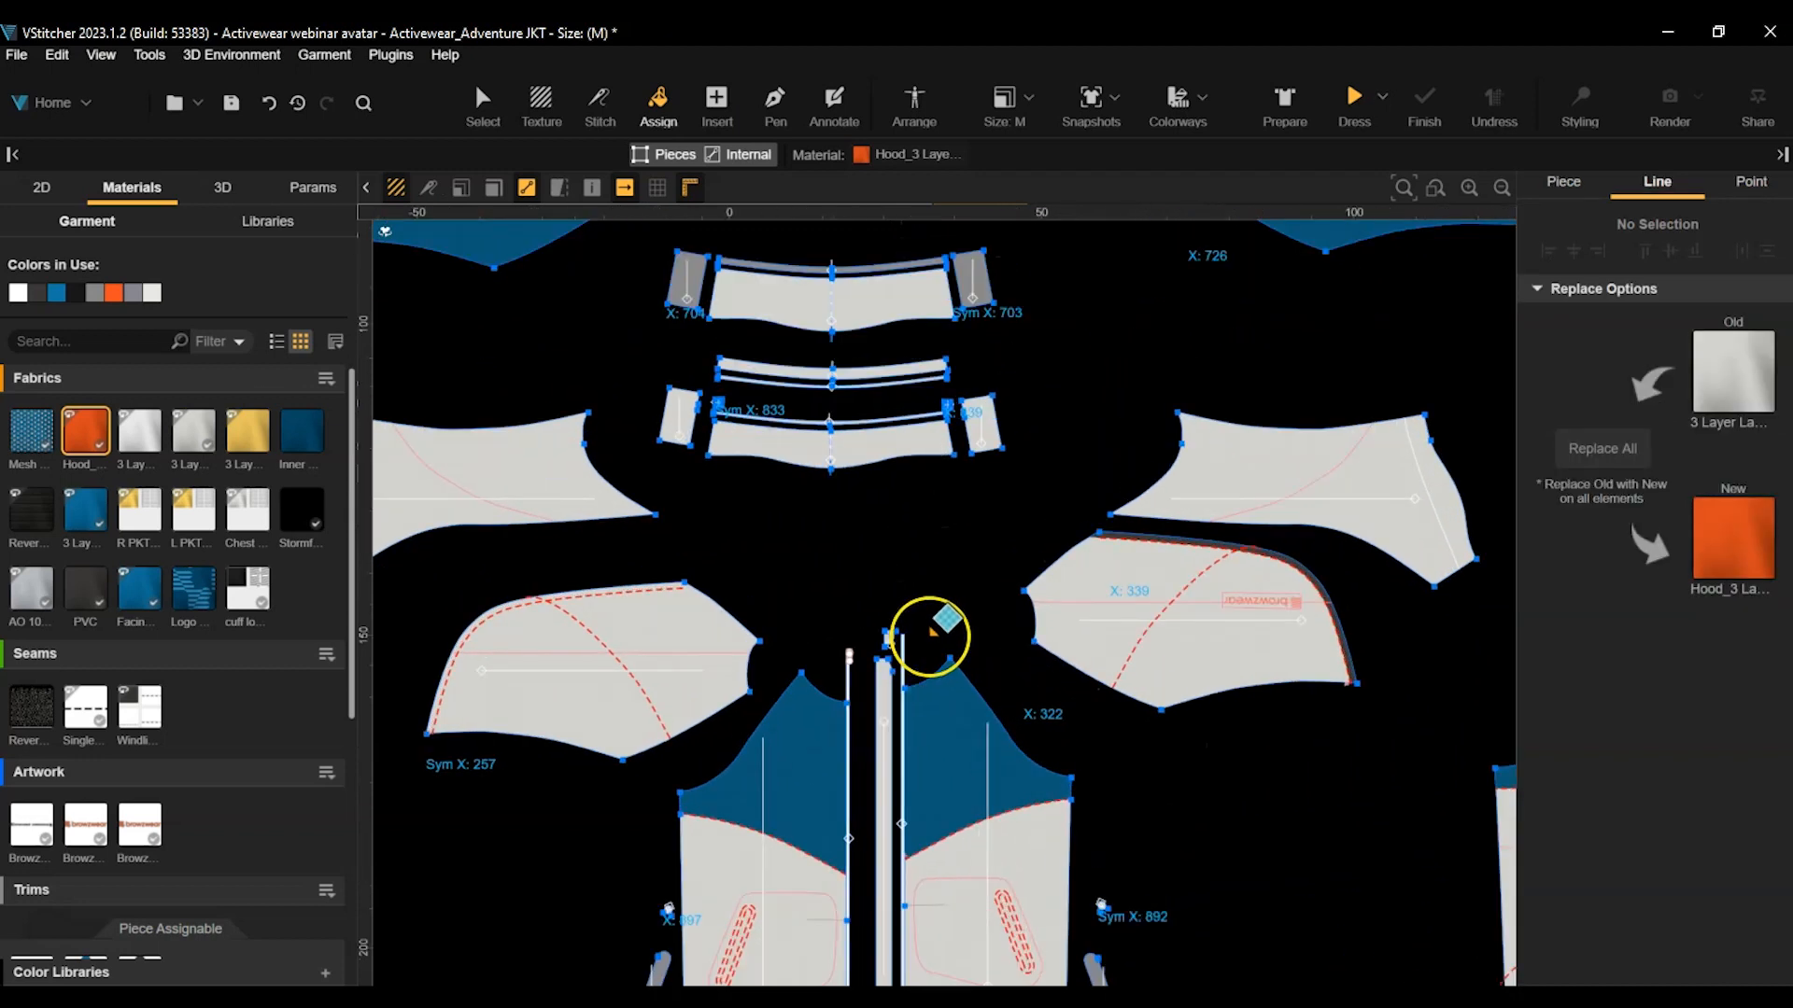
left_click(805, 652)
left_click(801, 738)
scroll(913, 632, "down", 6)
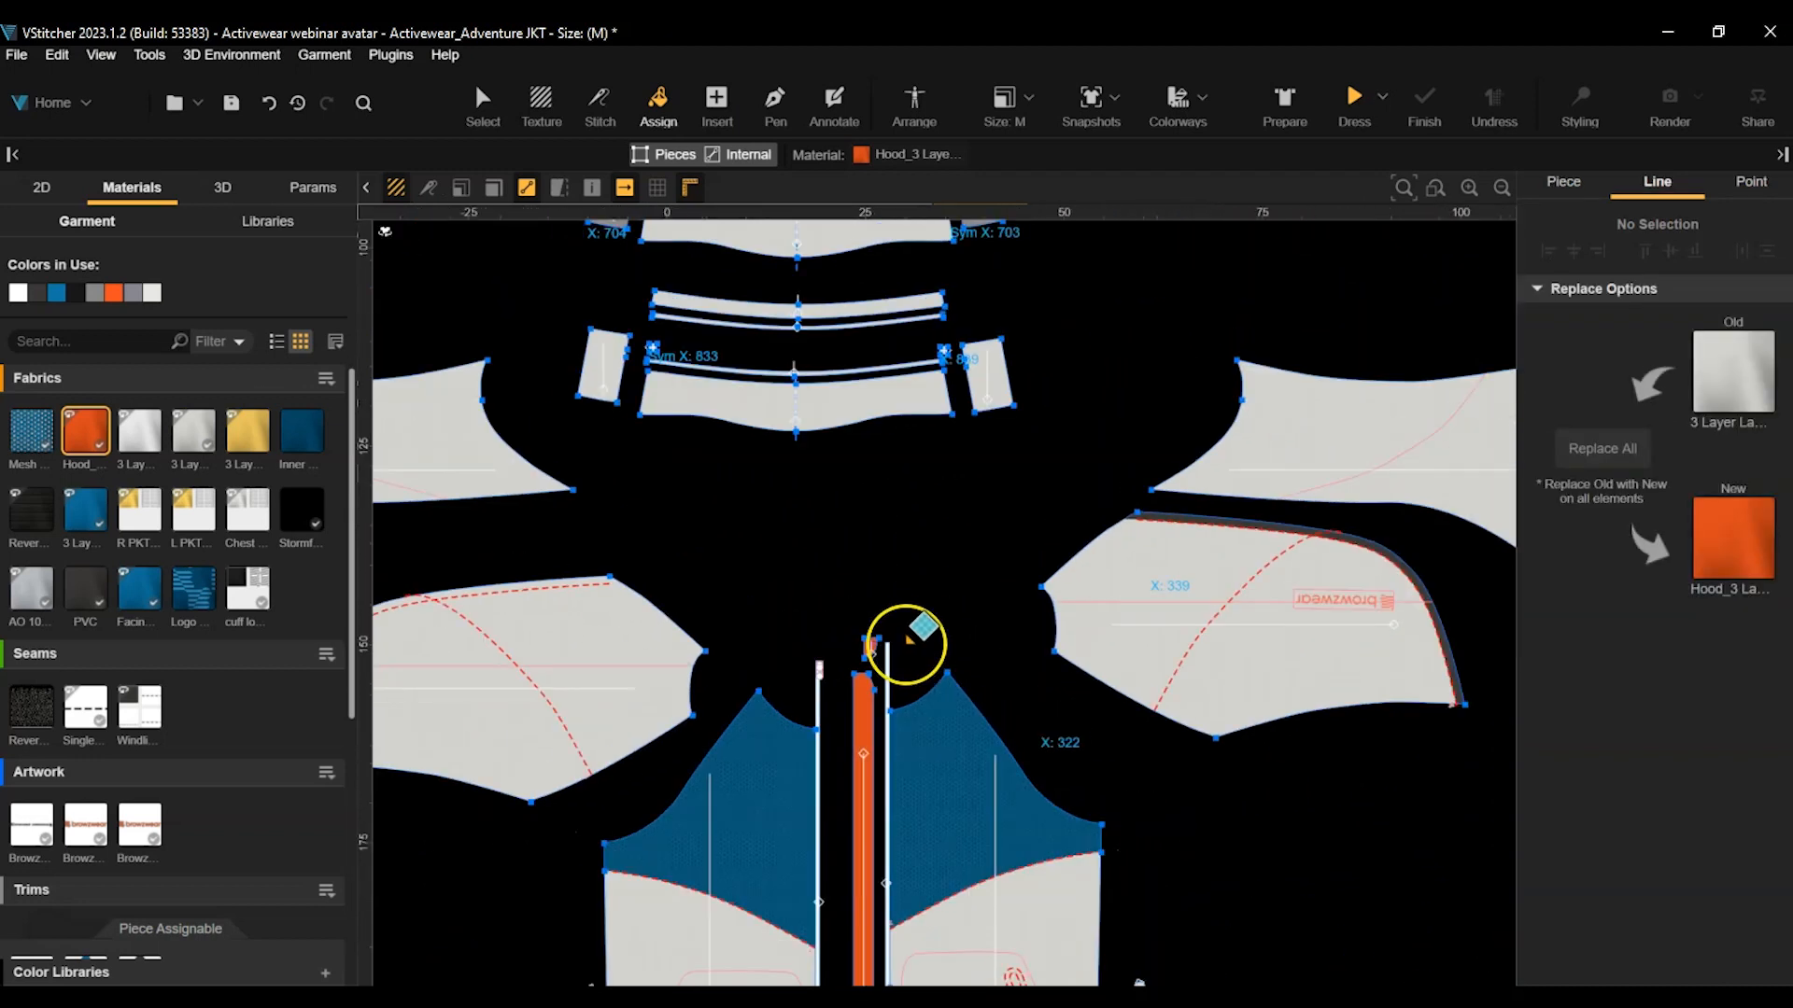
scroll(1098, 647, "down", 1)
scroll(1098, 647, "up", 4)
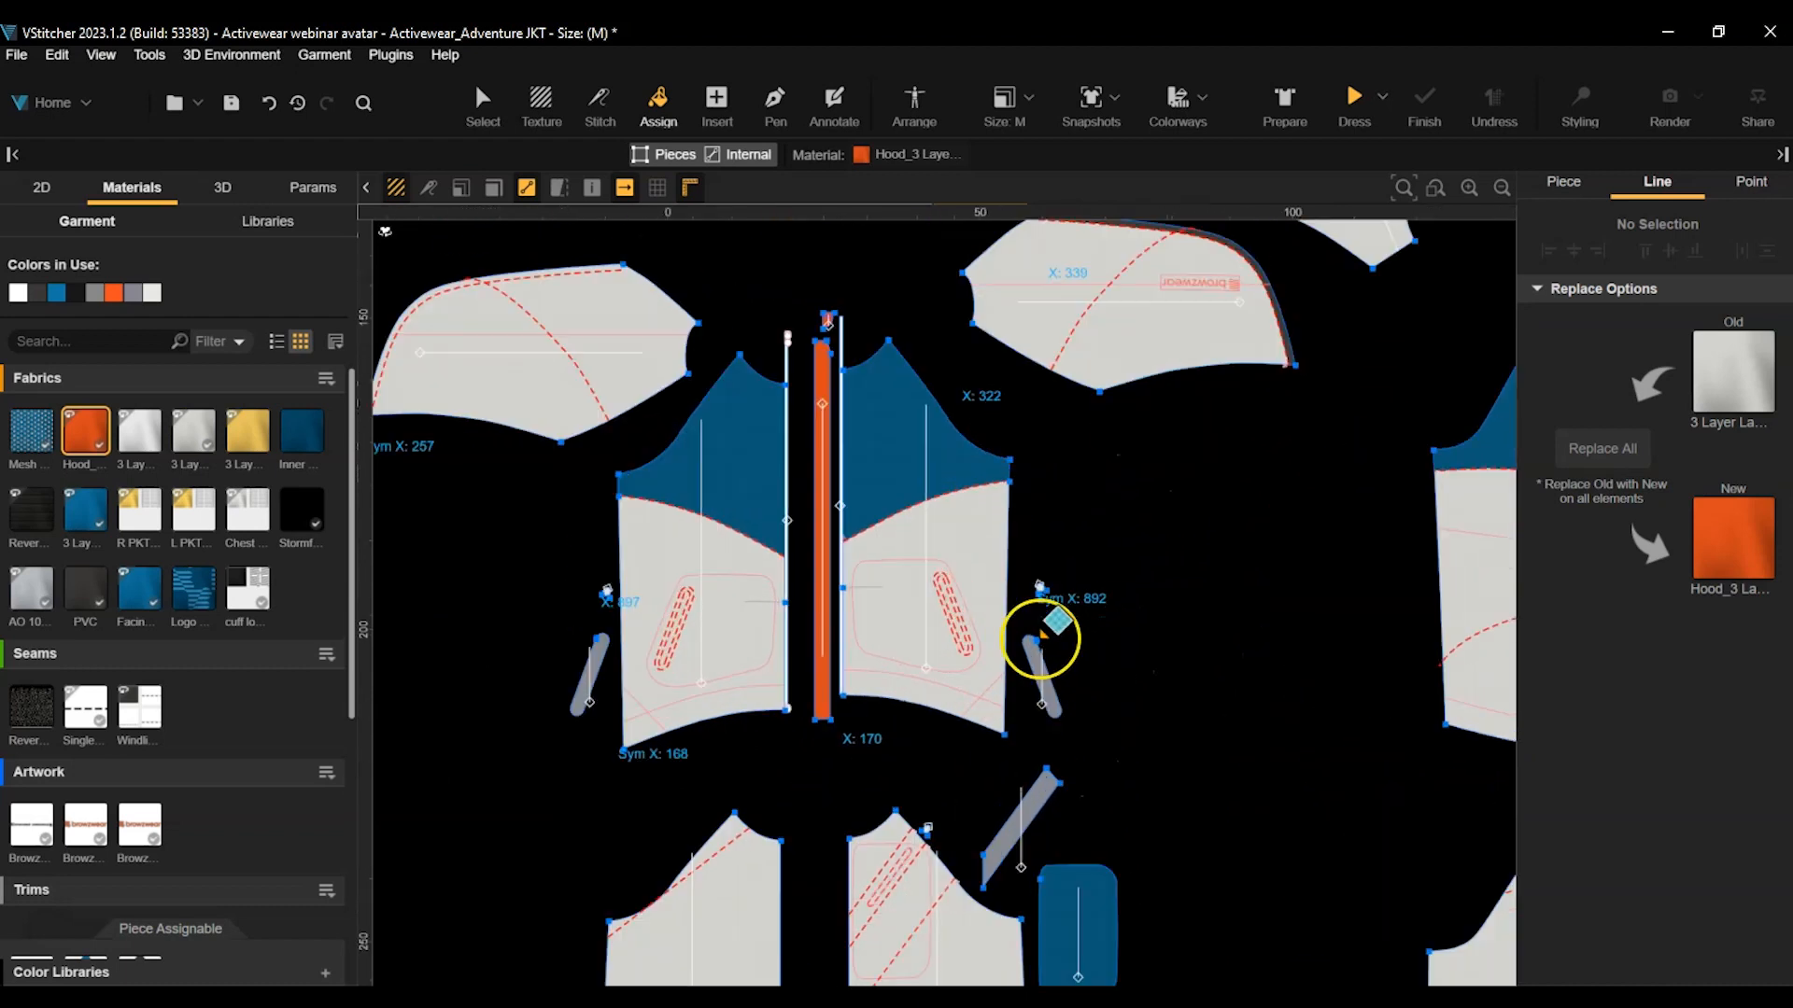
scroll(1007, 602, "down", 2)
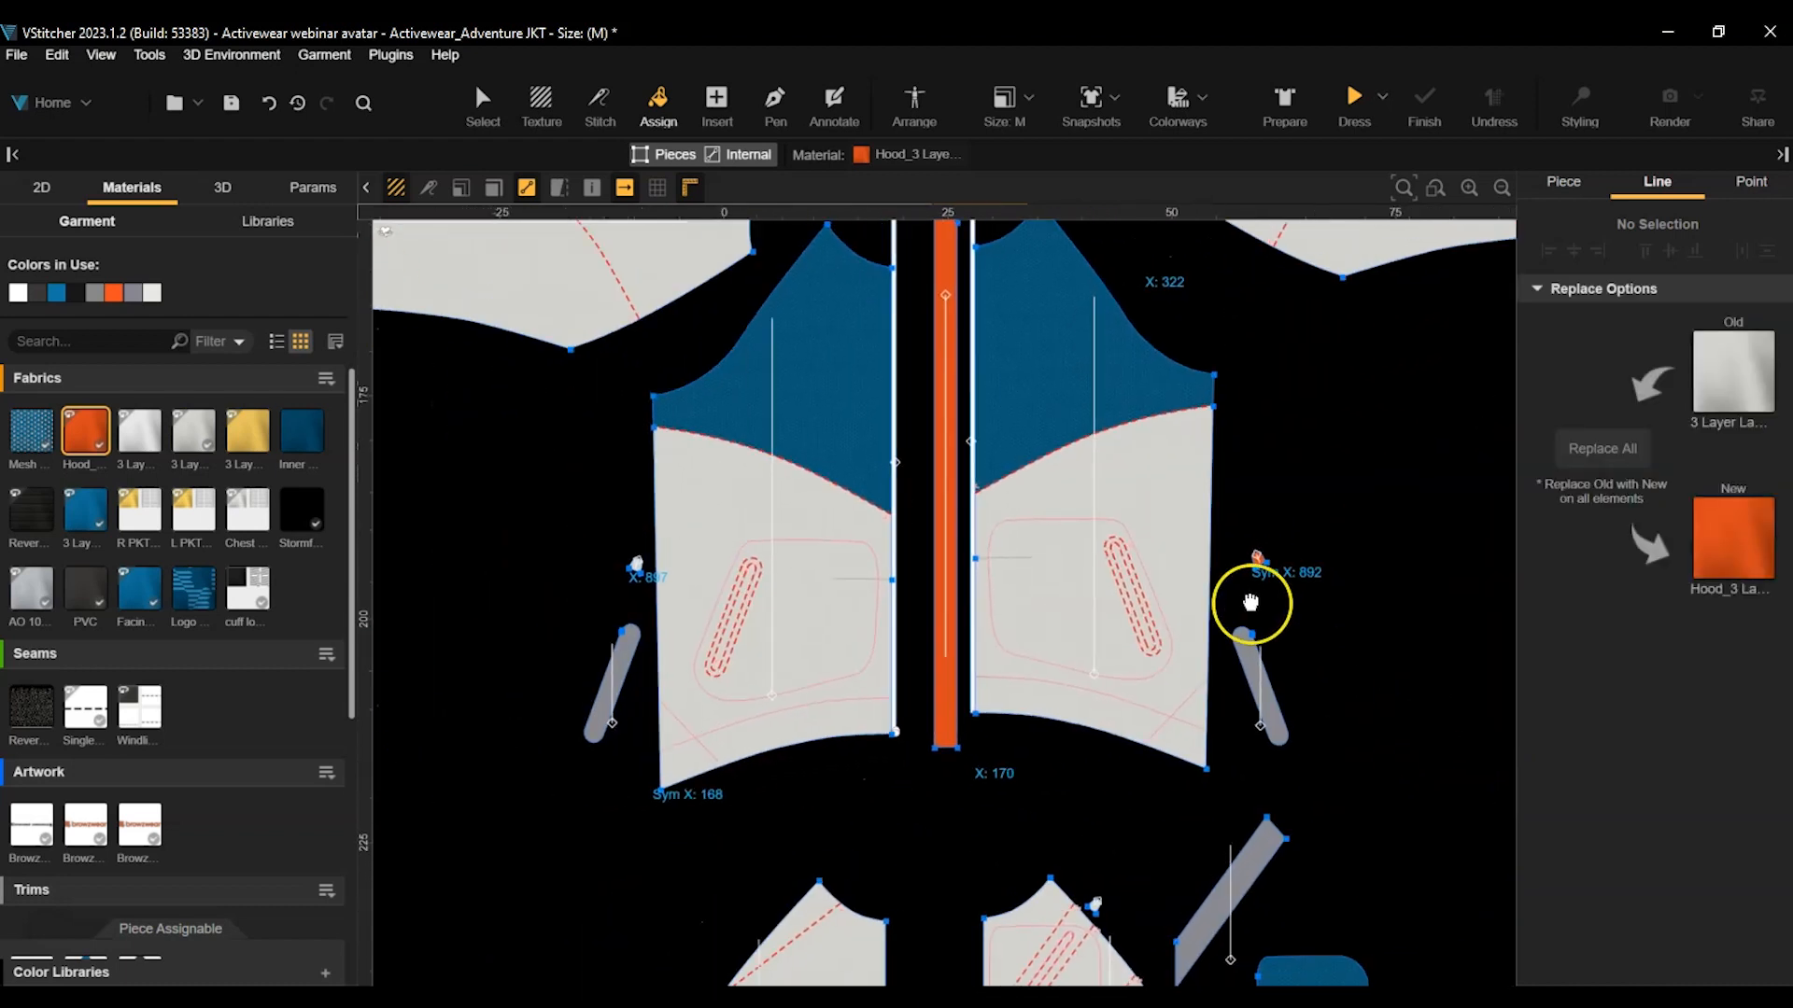
scroll(532, 564, "down", 2)
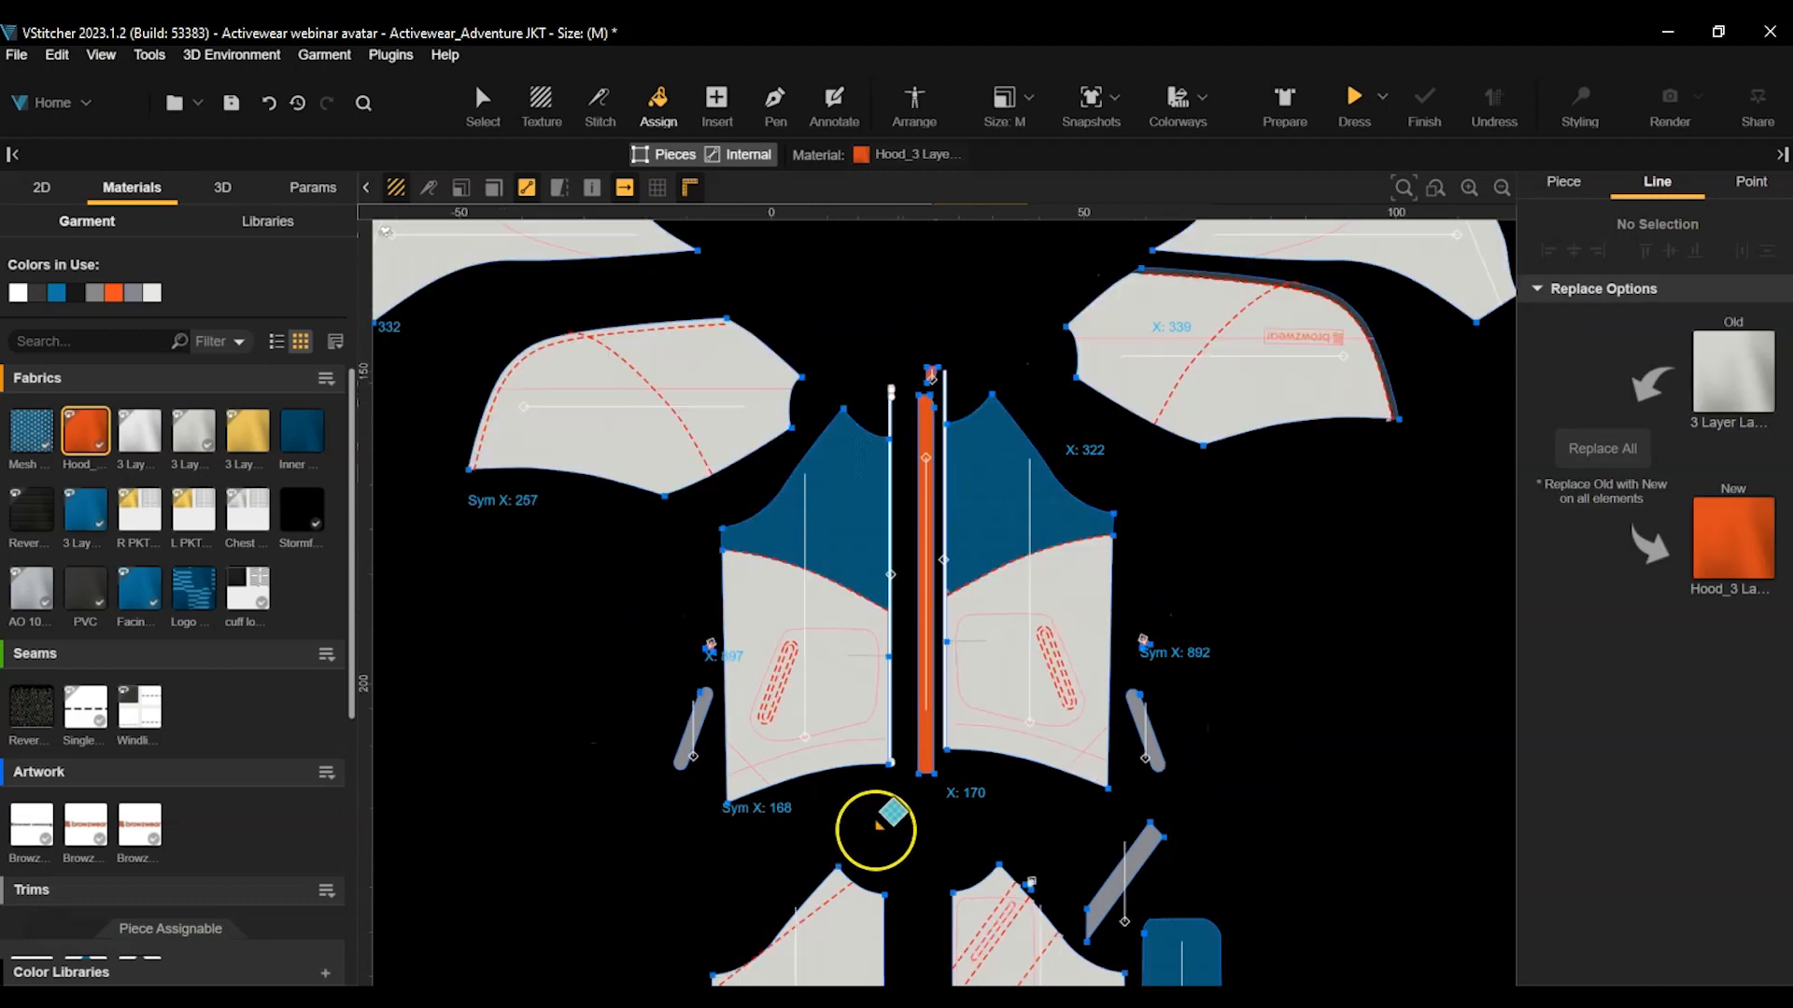
scroll(885, 775, "up", 3)
scroll(907, 765, "up", 2)
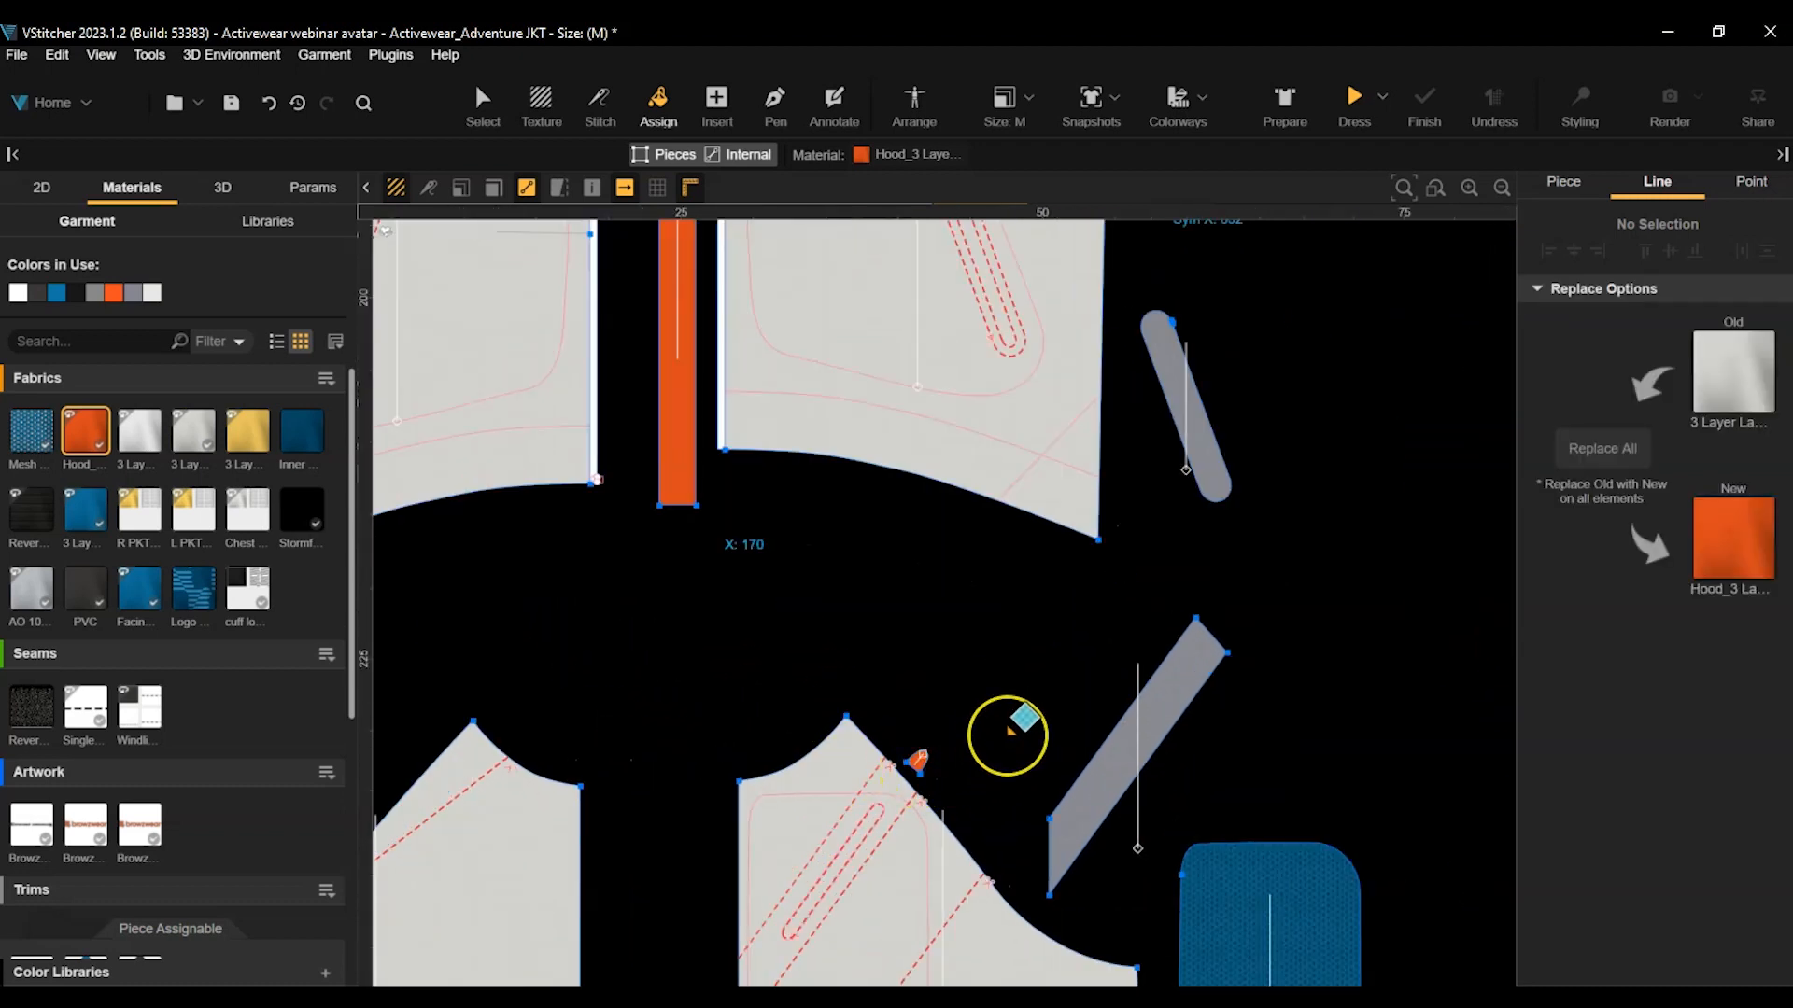
scroll(991, 752, "down", 6)
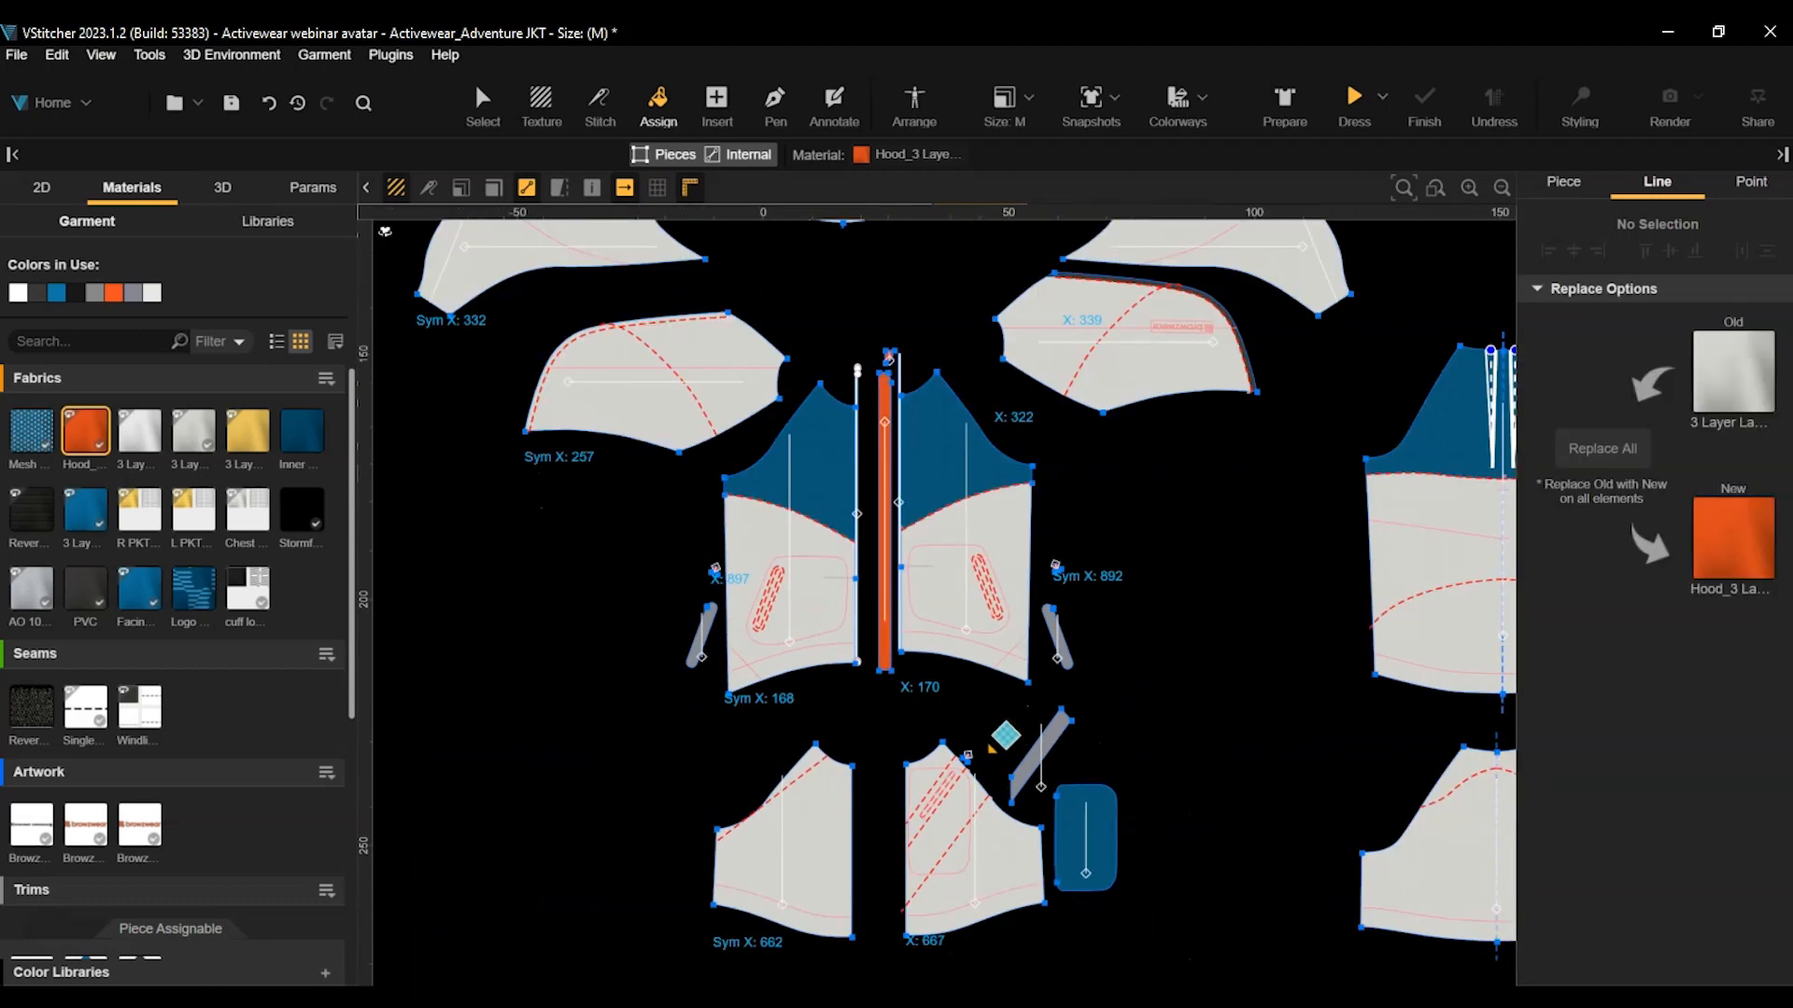
Assign the white 3 Layer fabric to the outer sleeve pieces, the front bodies and the curved lower section of the back.
mouse_move(136, 444)
left_click_drag(137, 445, 1248, 561)
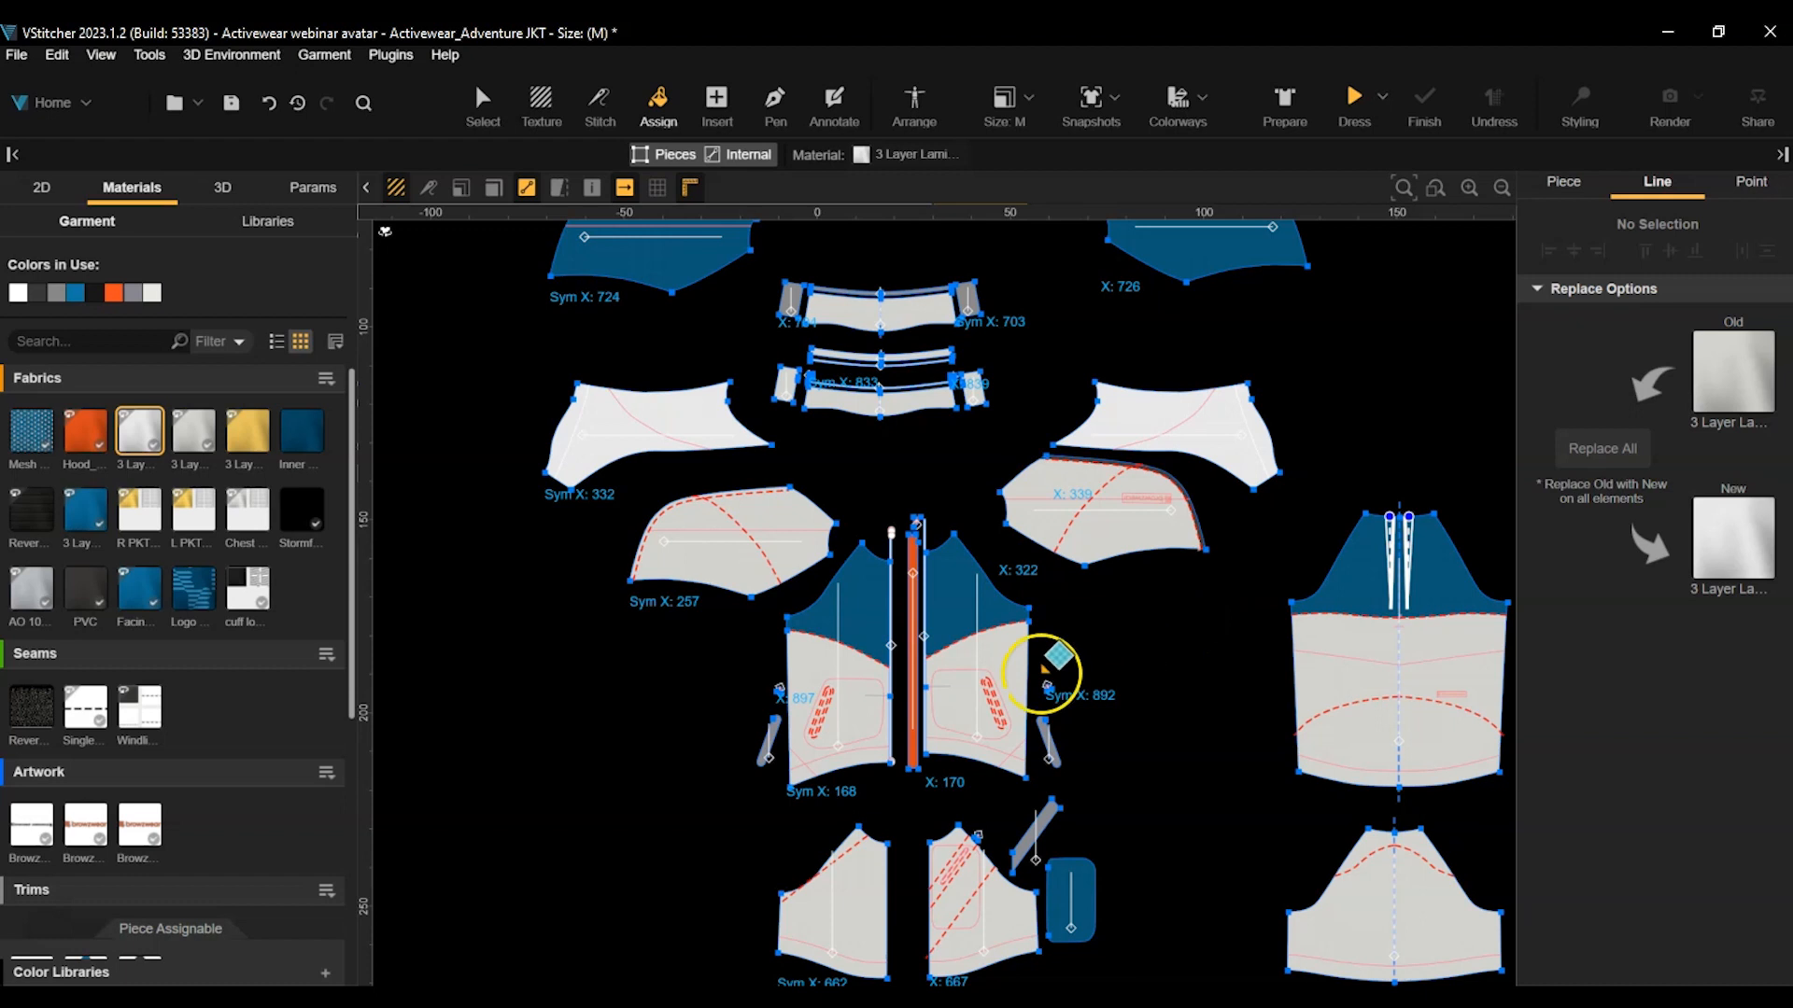
left_click_drag(815, 674, 1234, 743)
Assign the yellow 3 Layer fabric to the outer collar, its upper strip and both collar end pieces.
left_click_drag(247, 430, 845, 401)
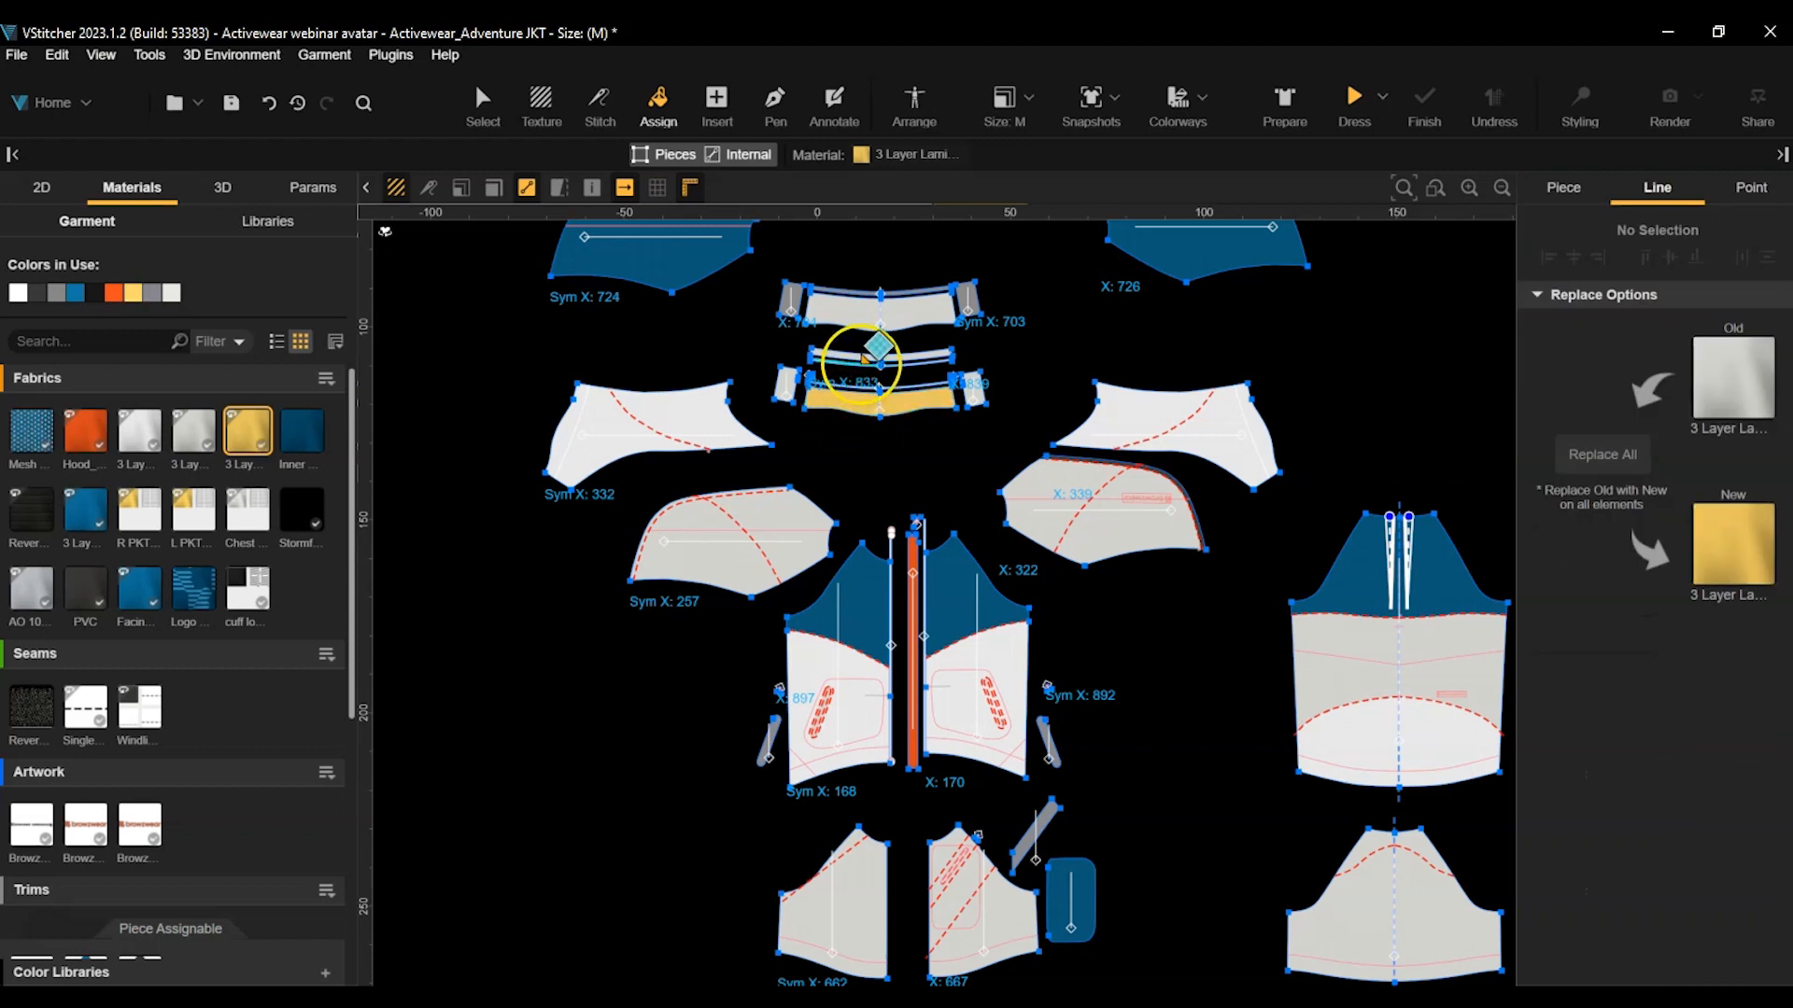
left_click(861, 358)
left_click(789, 384)
left_click(971, 387)
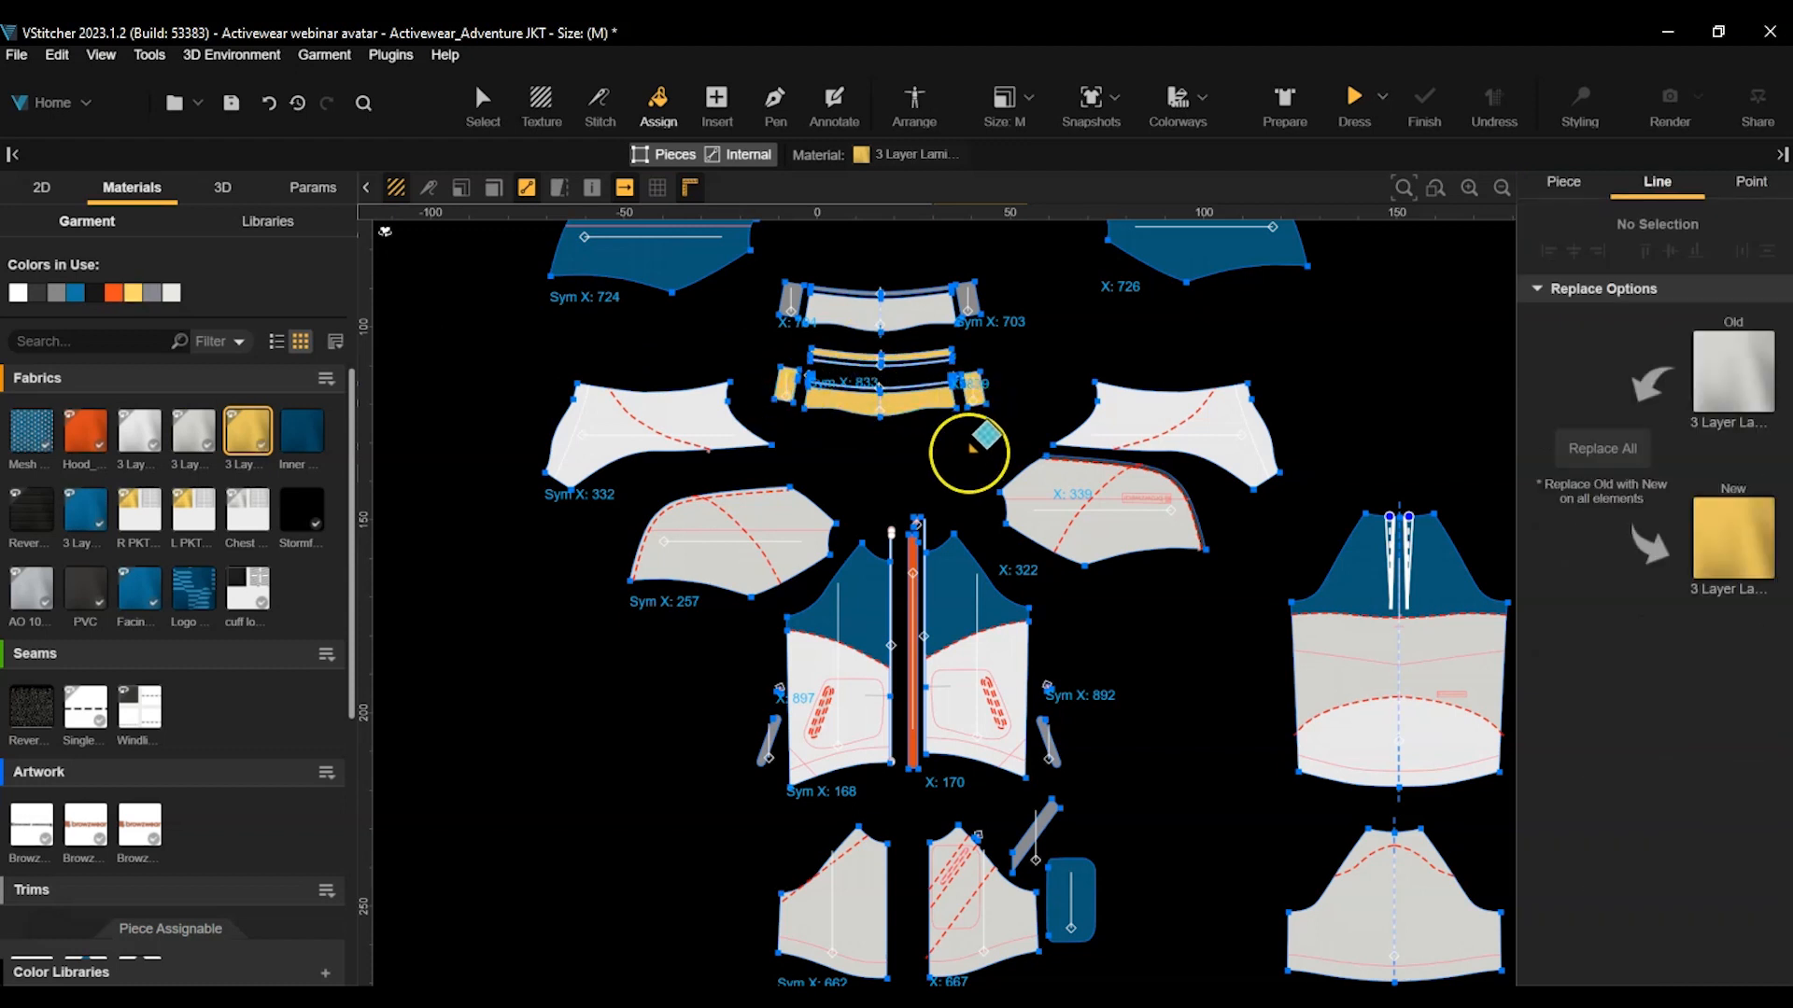
Assign the yellow 3 Layer fabric to the upper sections of both sleeves and of the lower back and front pieces.
left_click(789, 532)
left_click(1050, 500)
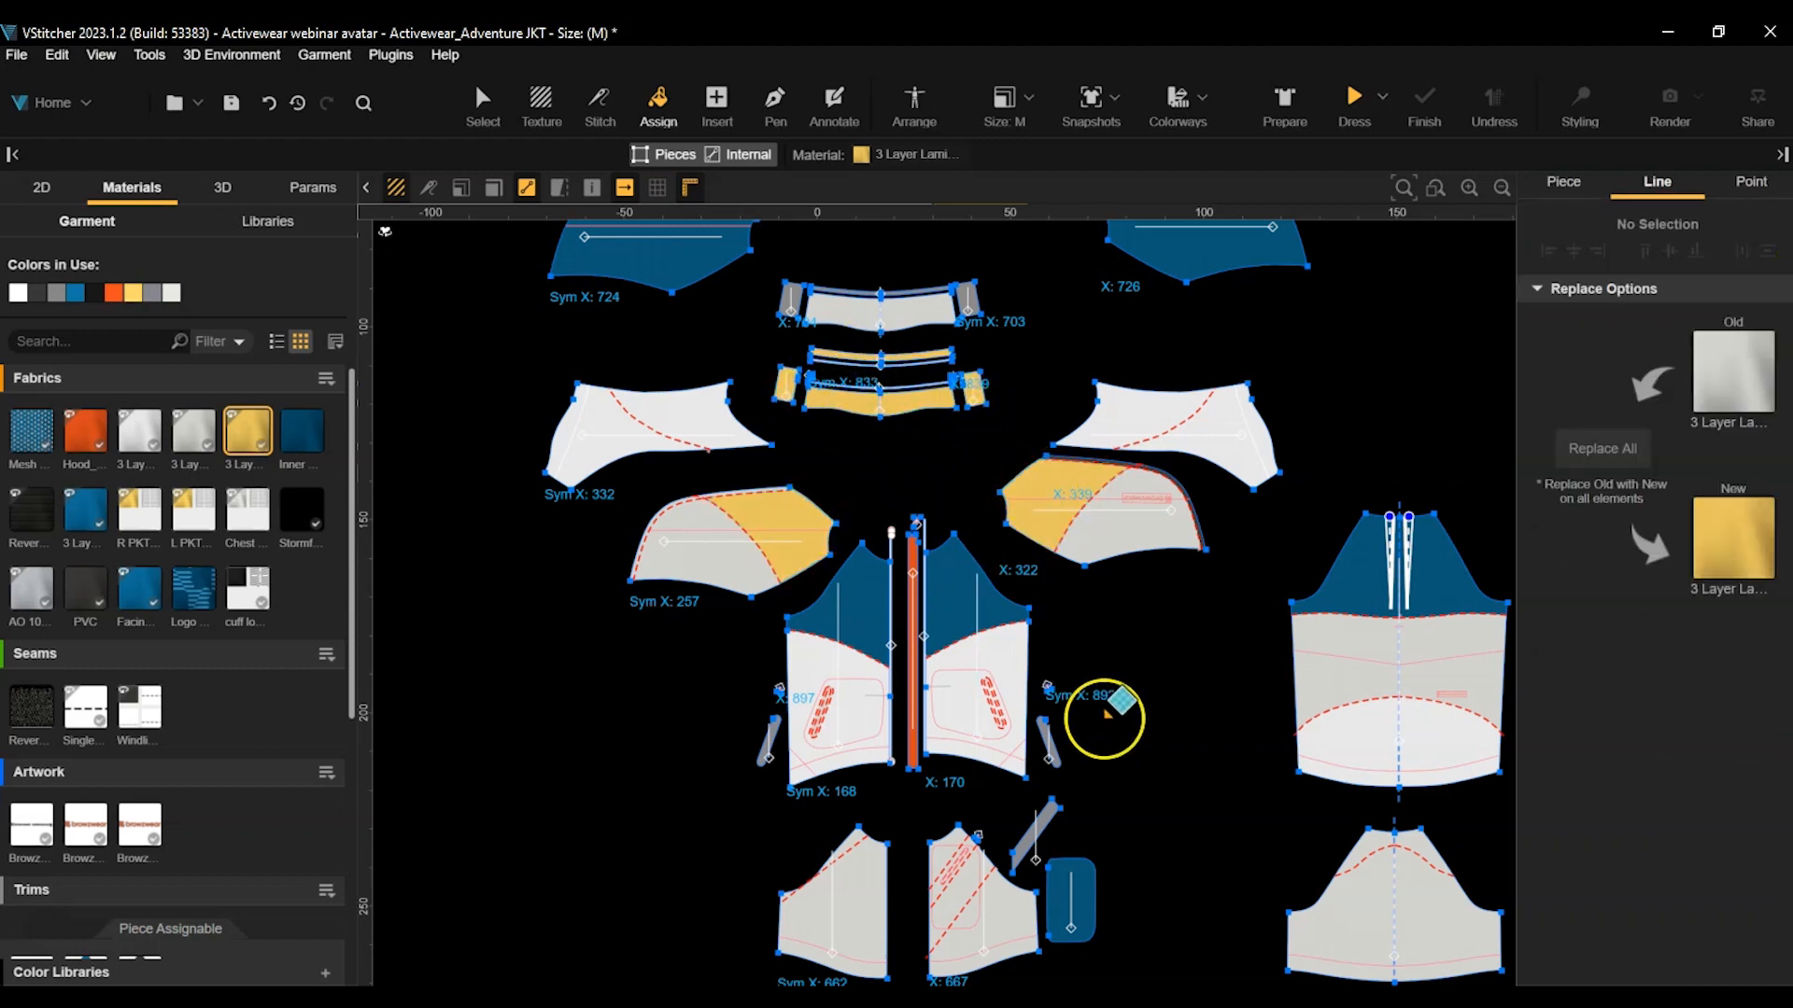
left_click(1362, 833)
scroll(849, 845, "up", 2)
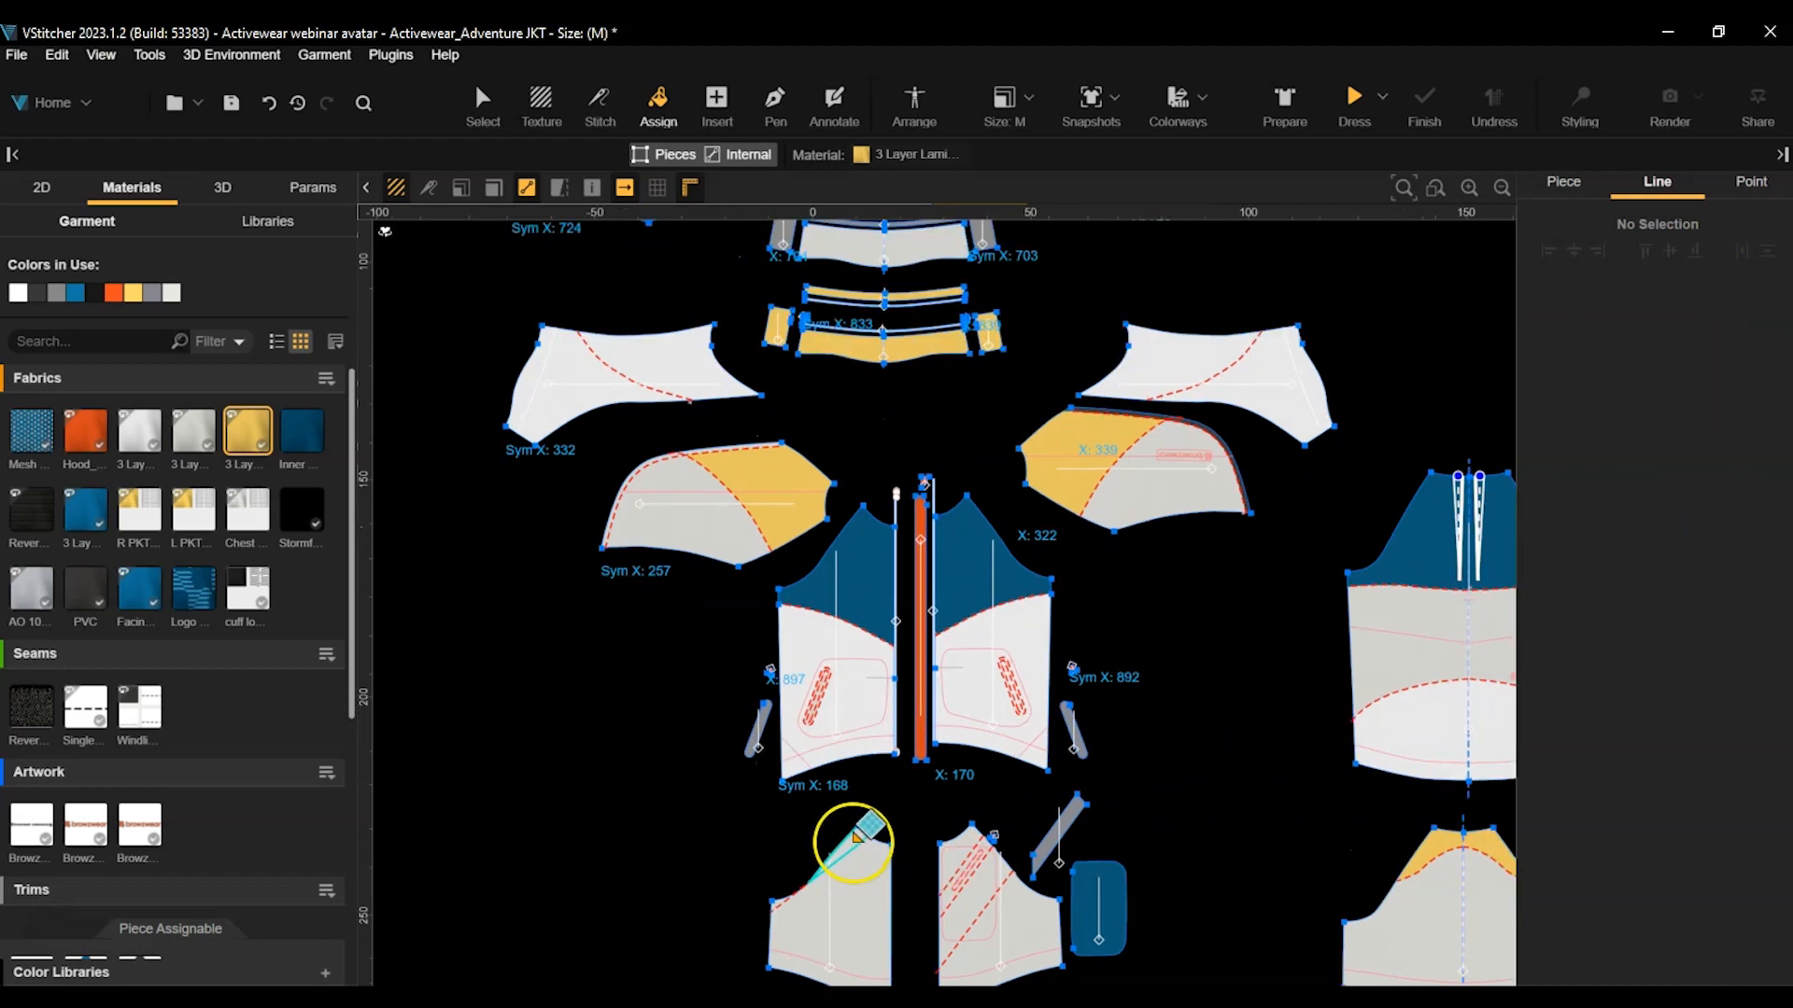
left_click(856, 839)
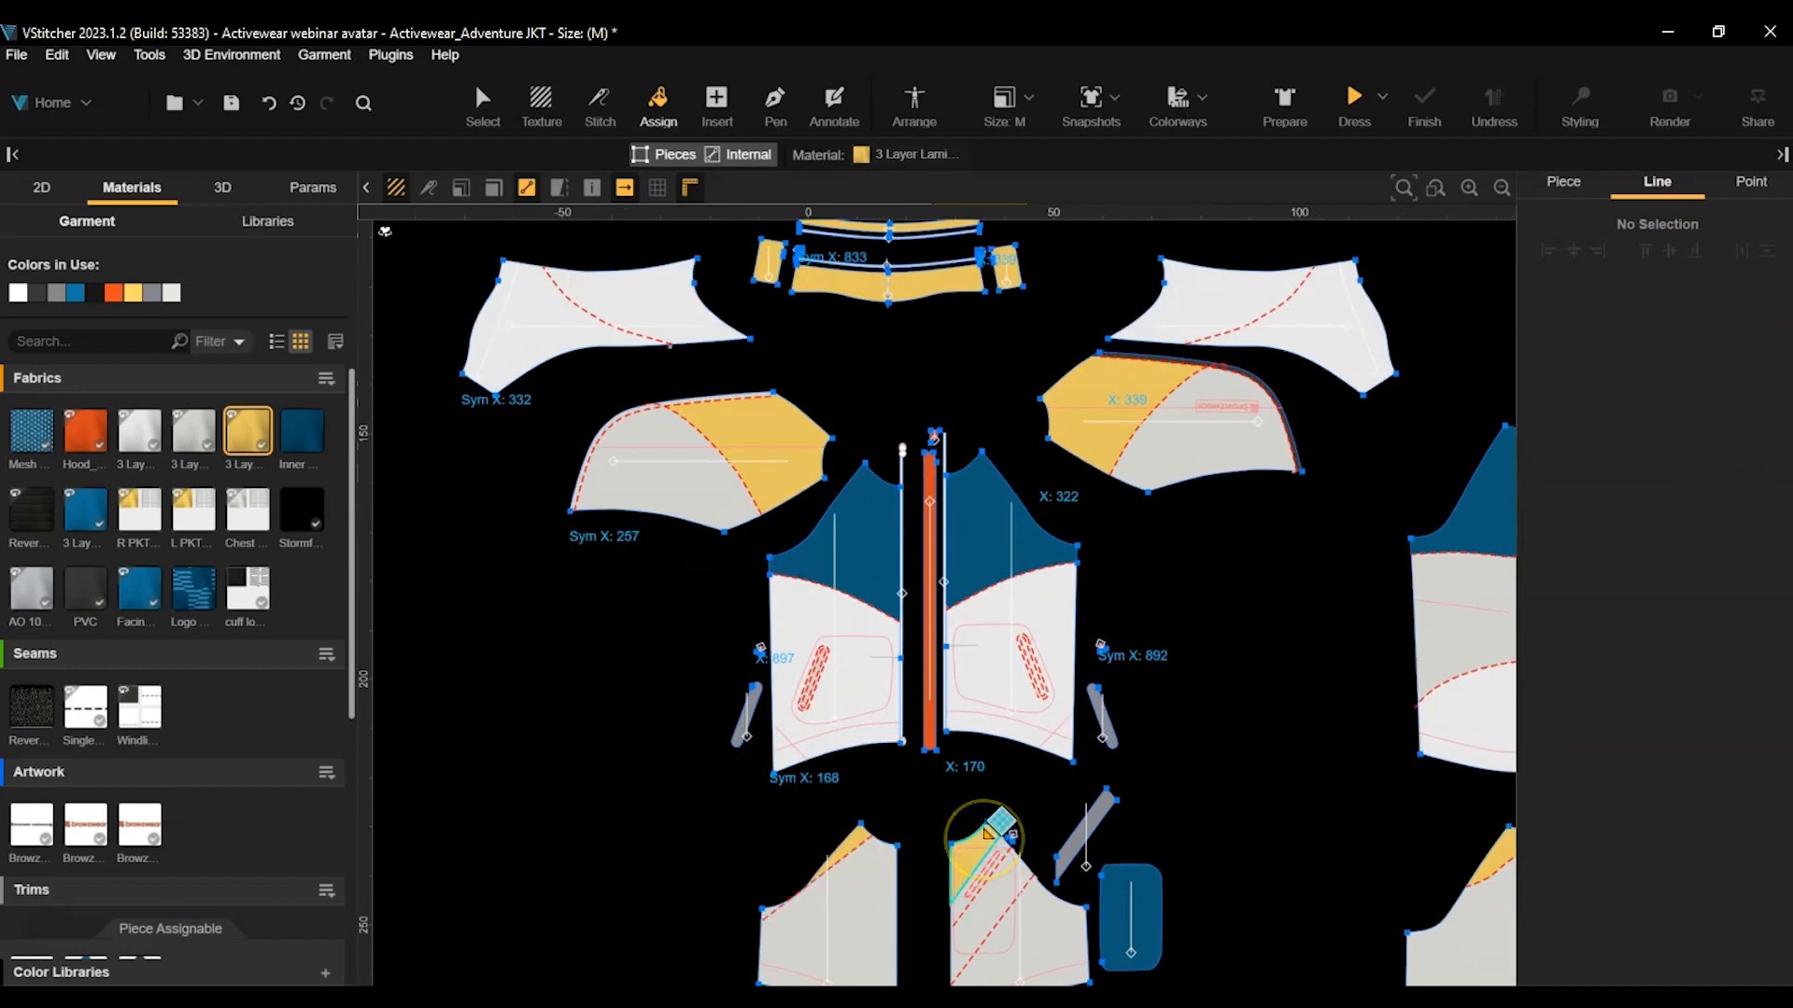
Assign the blue Inner collar fabric to the main inner collar piece.
scroll(1010, 340, "up", 1)
middle_click_drag(971, 367, 967, 640)
left_click(304, 426)
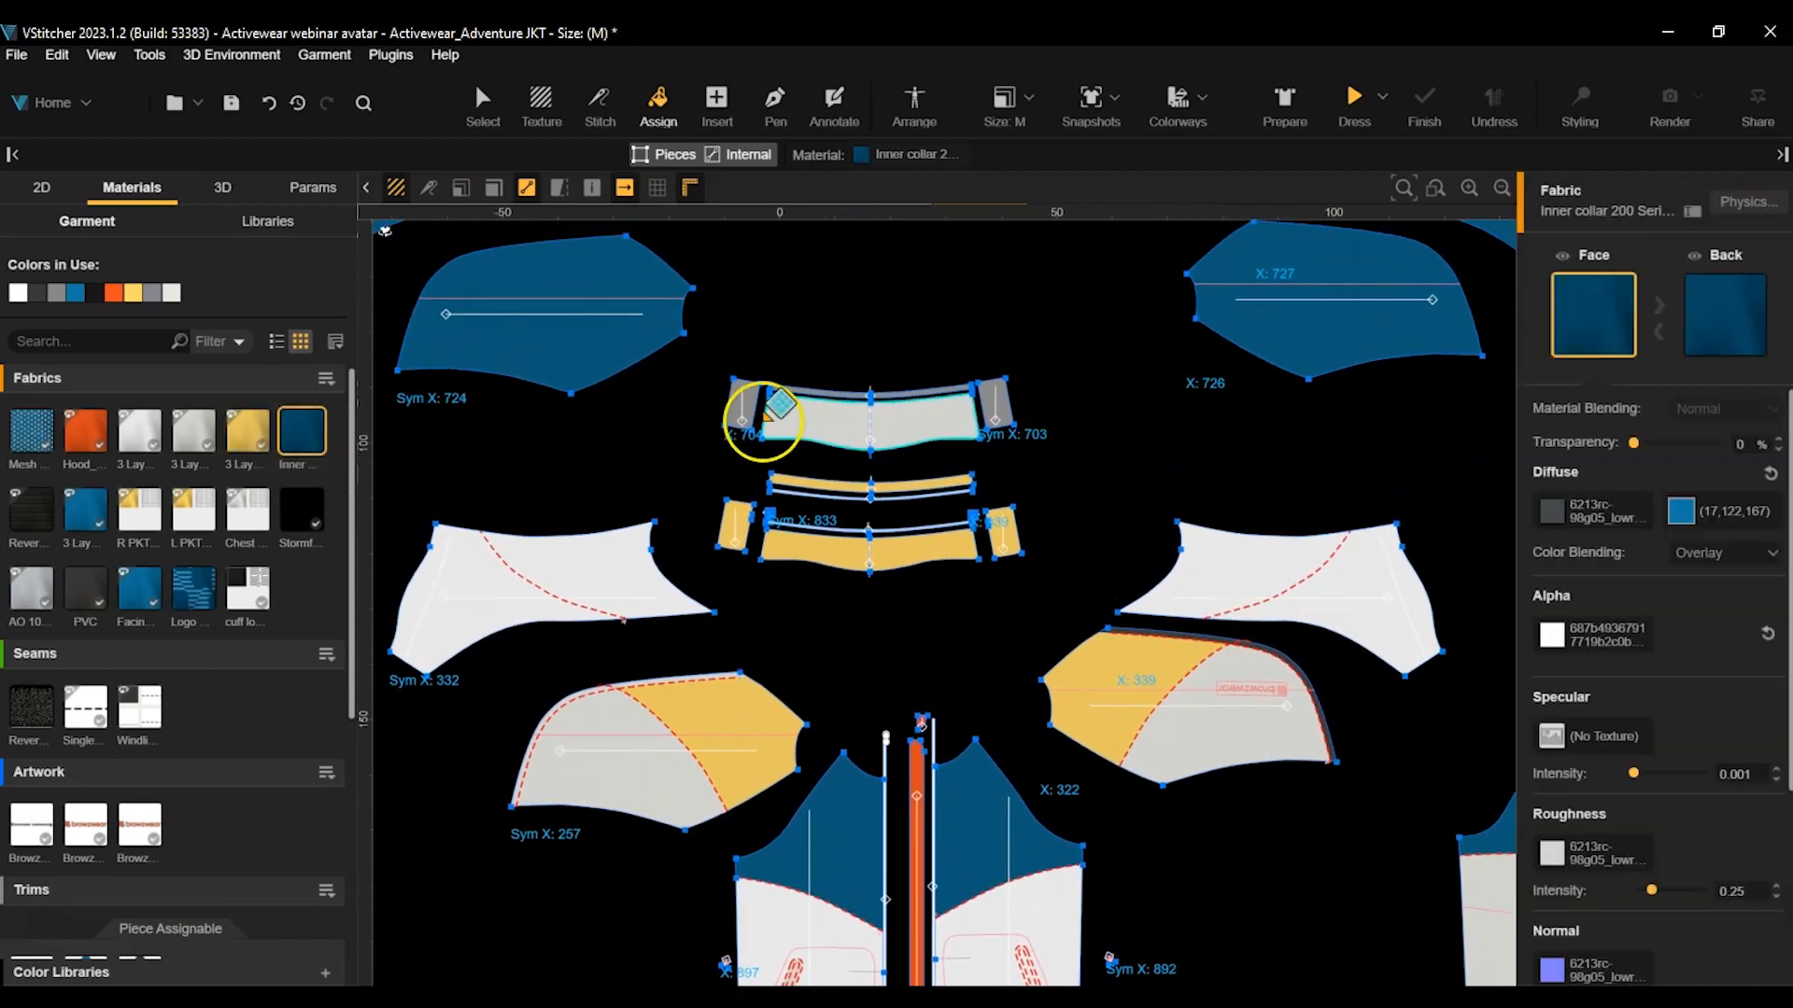
left_click(829, 416)
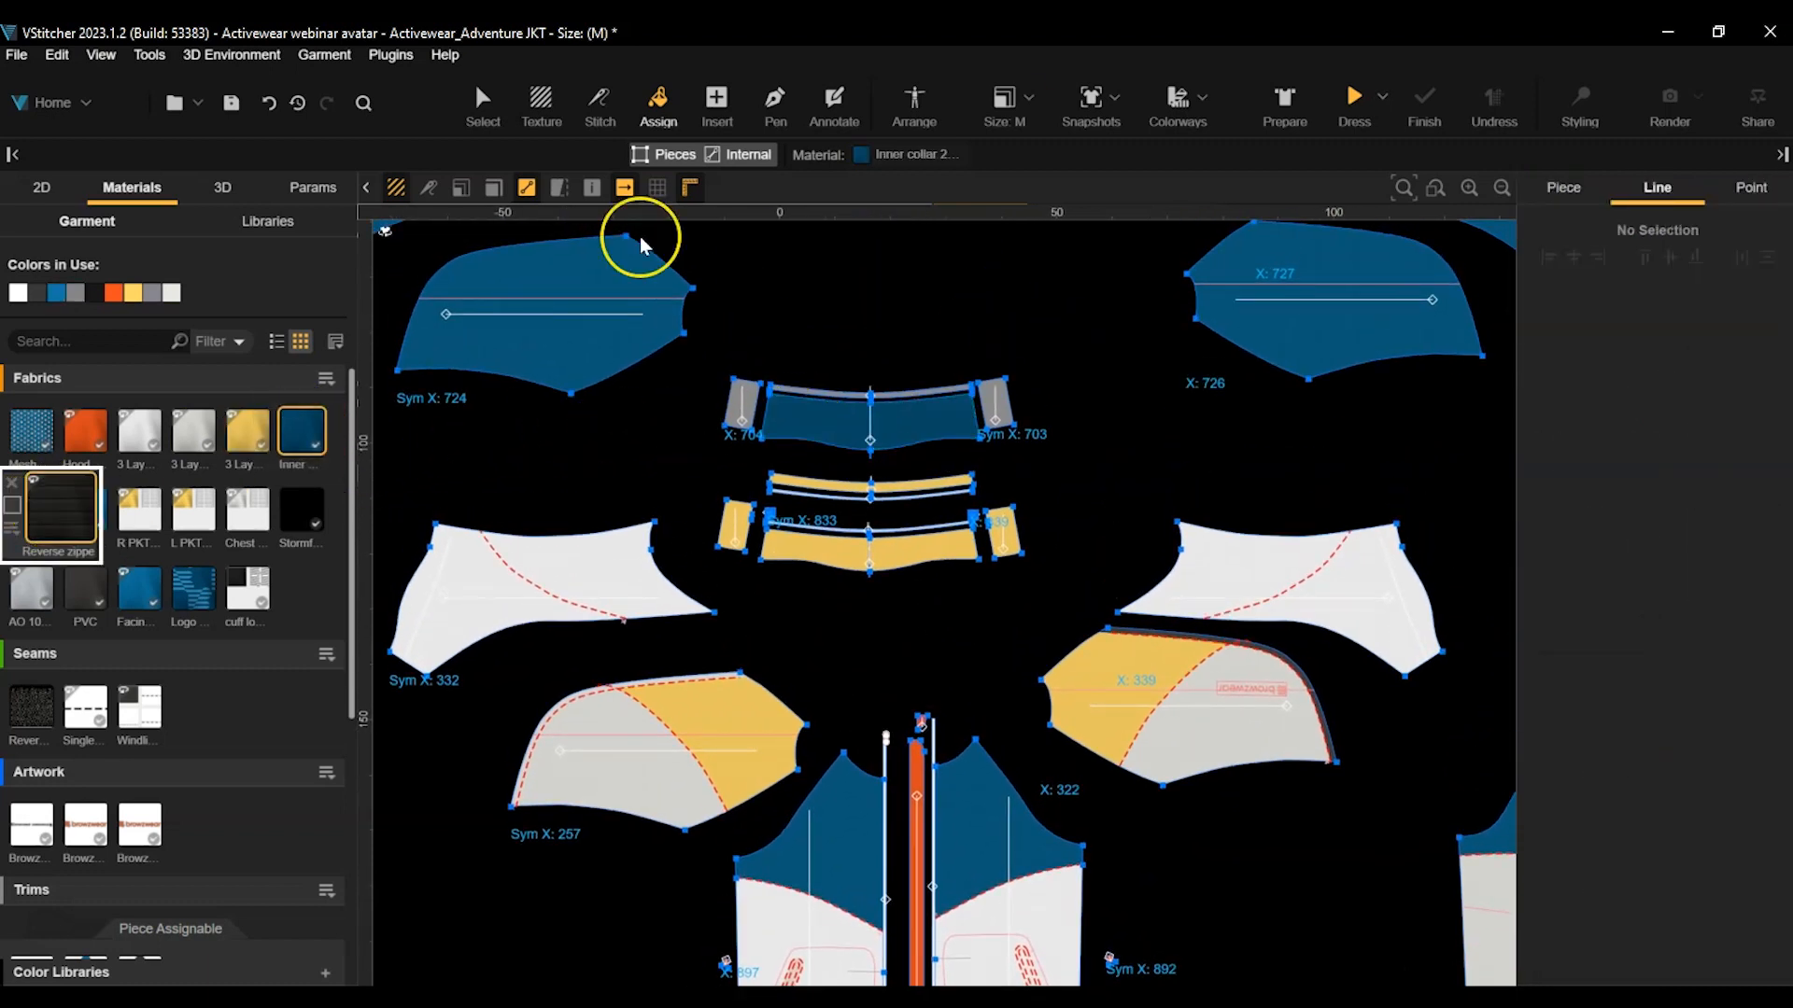
Assign the Reverse zipper base fabric to the two thin strips between the outer collar's upper strip and main piece.
left_click(52, 510)
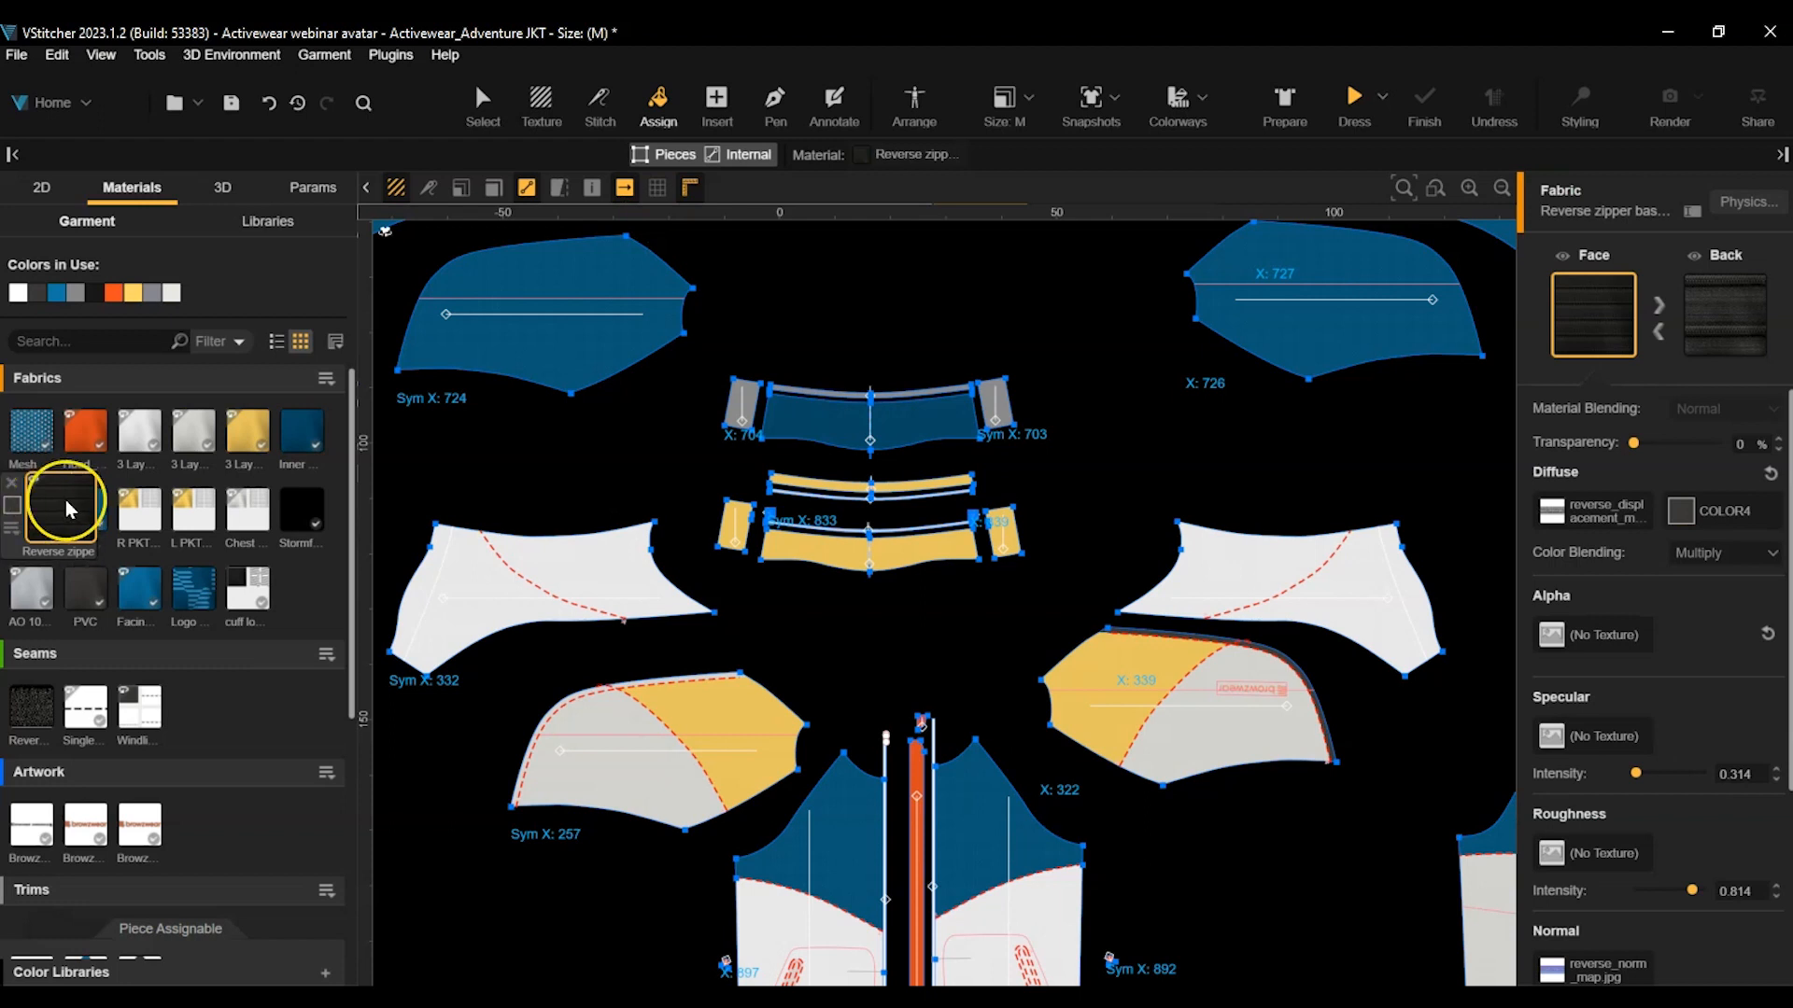
scroll(726, 502, "up", 1)
scroll(789, 508, "up", 2)
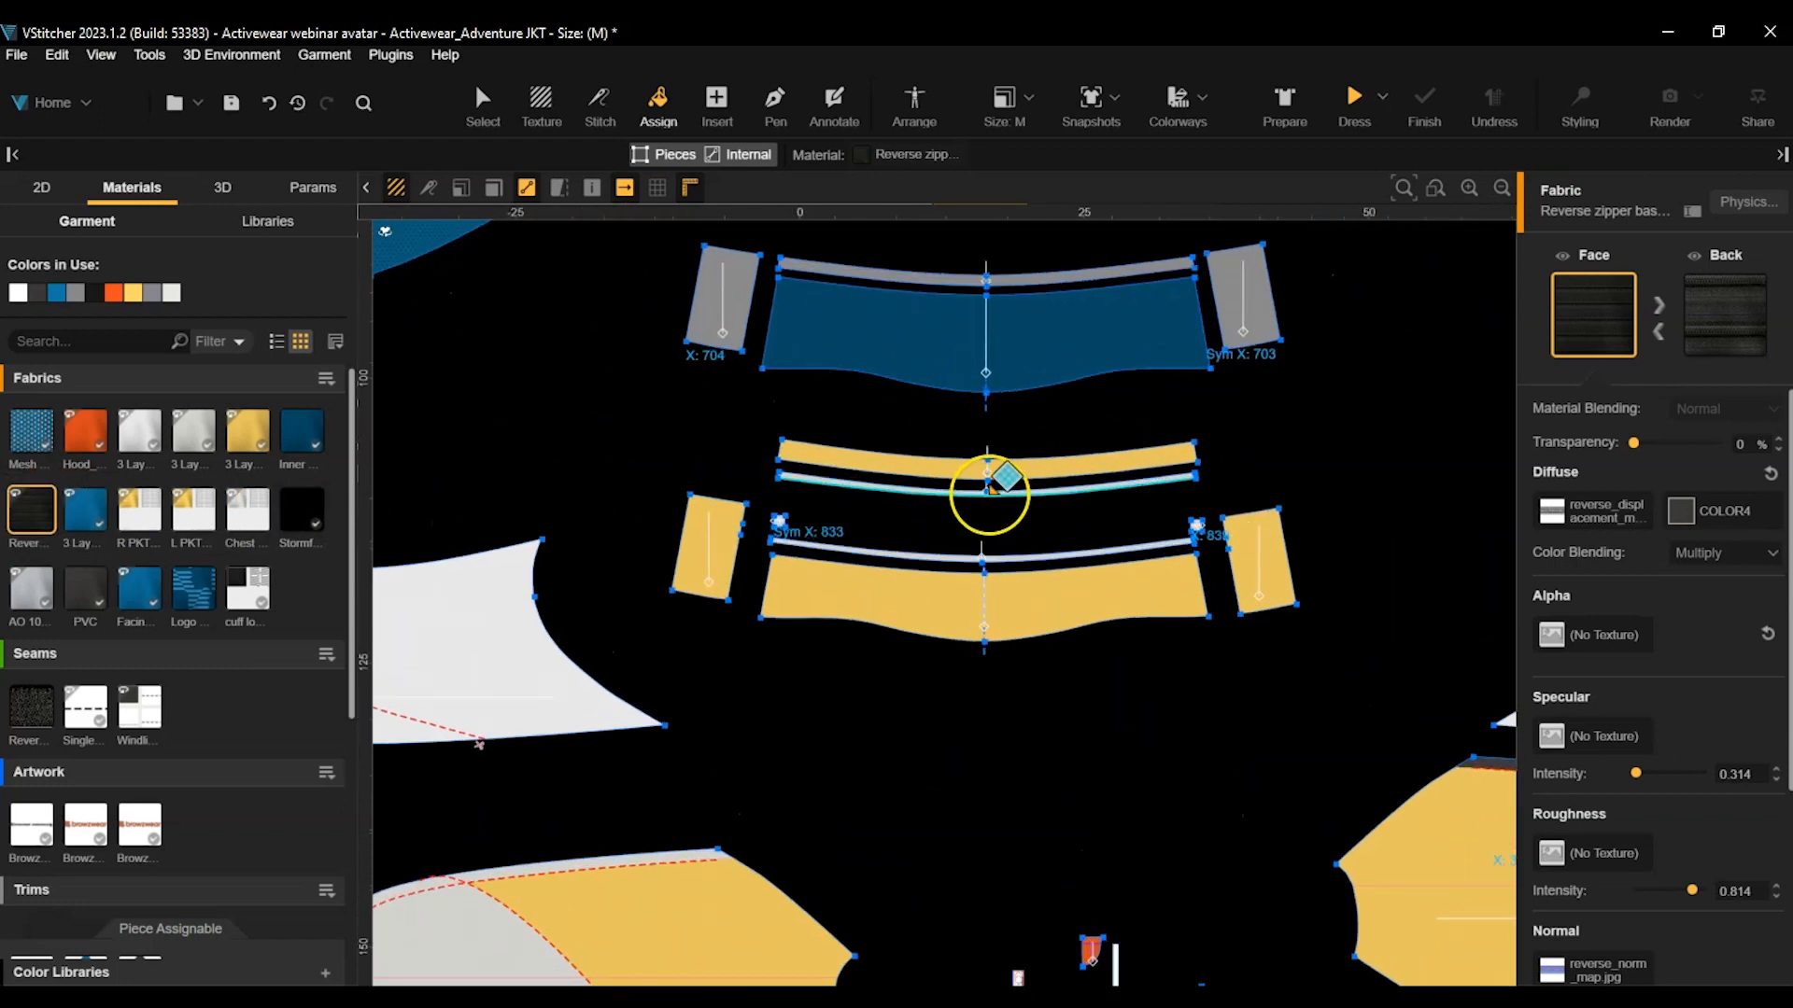
right_click(986, 497)
left_click(1103, 495)
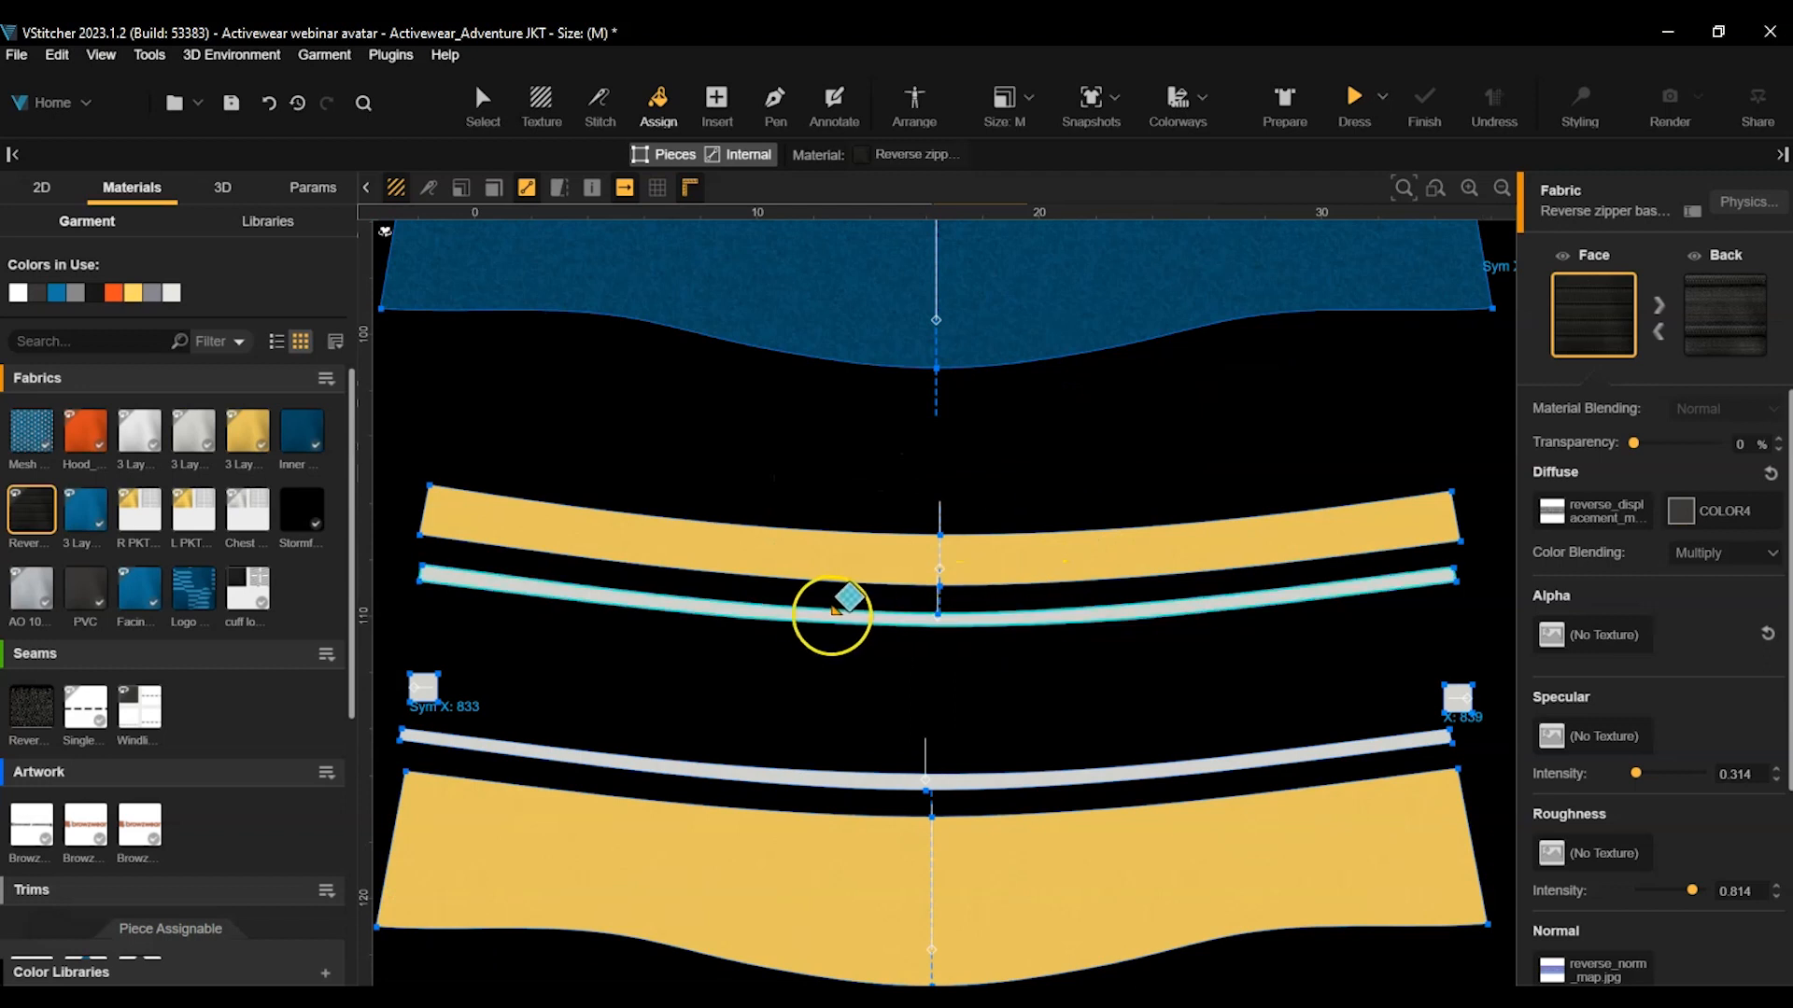
left_click(824, 608)
left_click(733, 760)
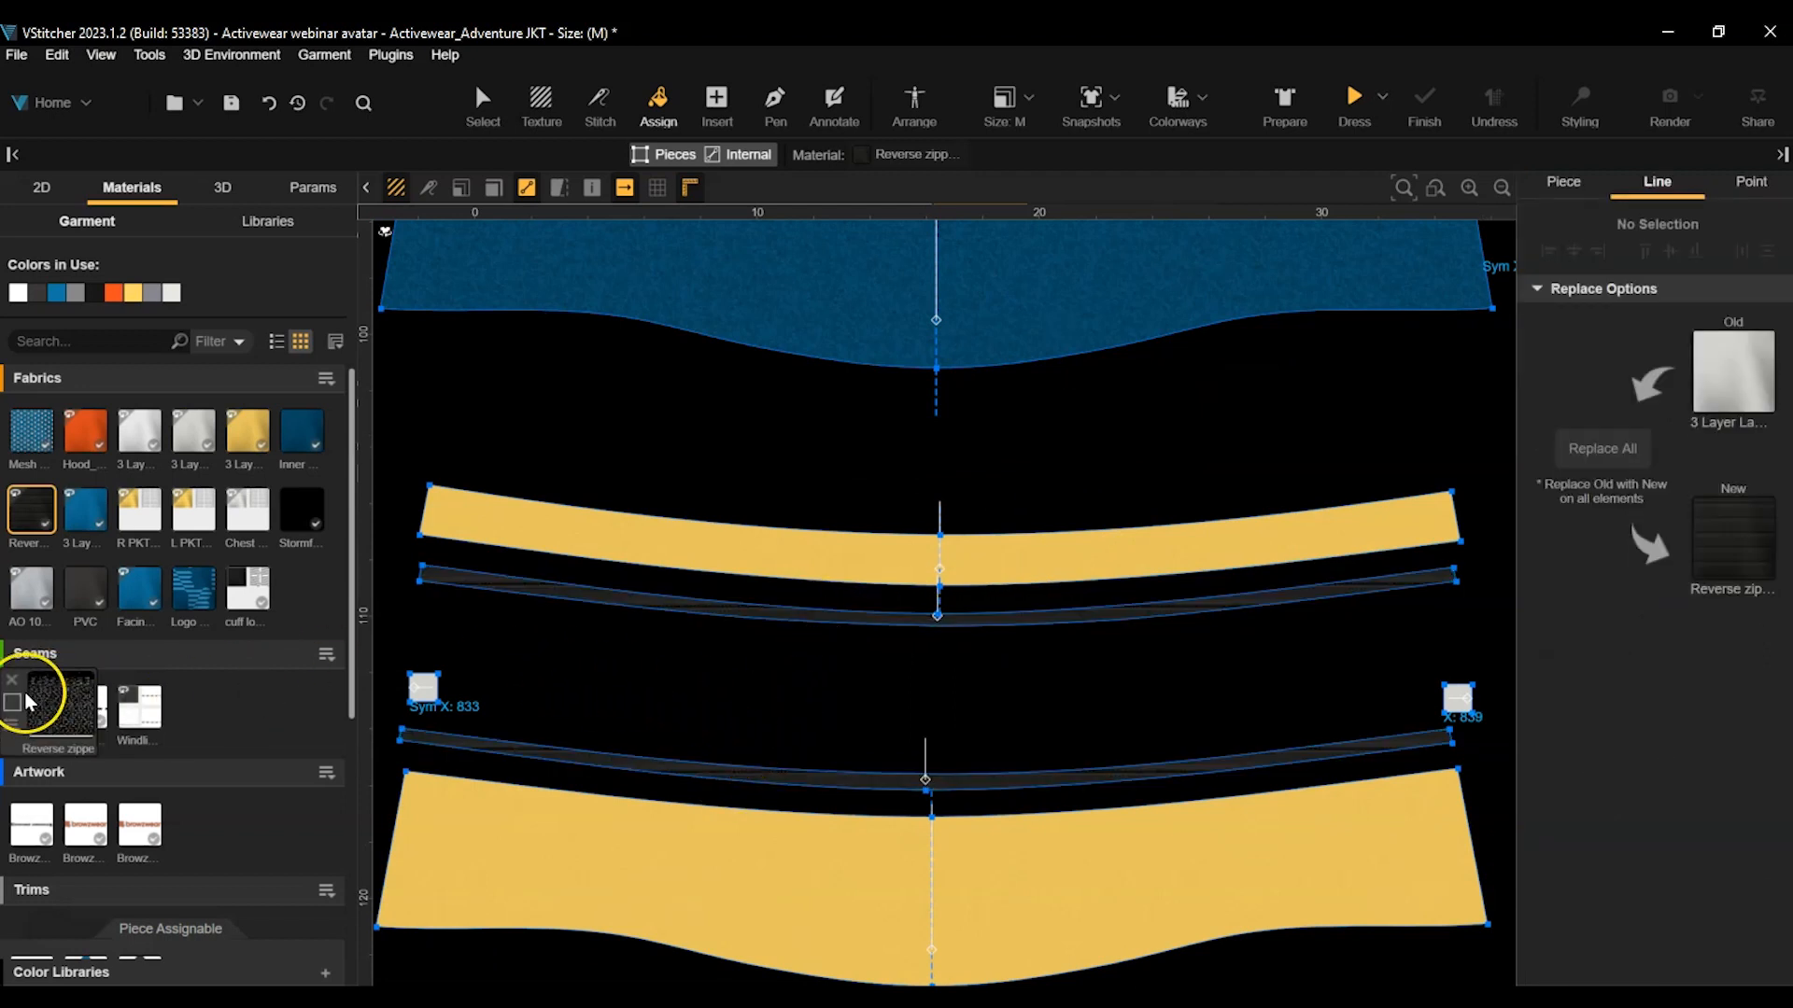
Apply the Reverse zipper seam to the facing long edges of both thin dark collar zipper strips.
left_click(56, 715)
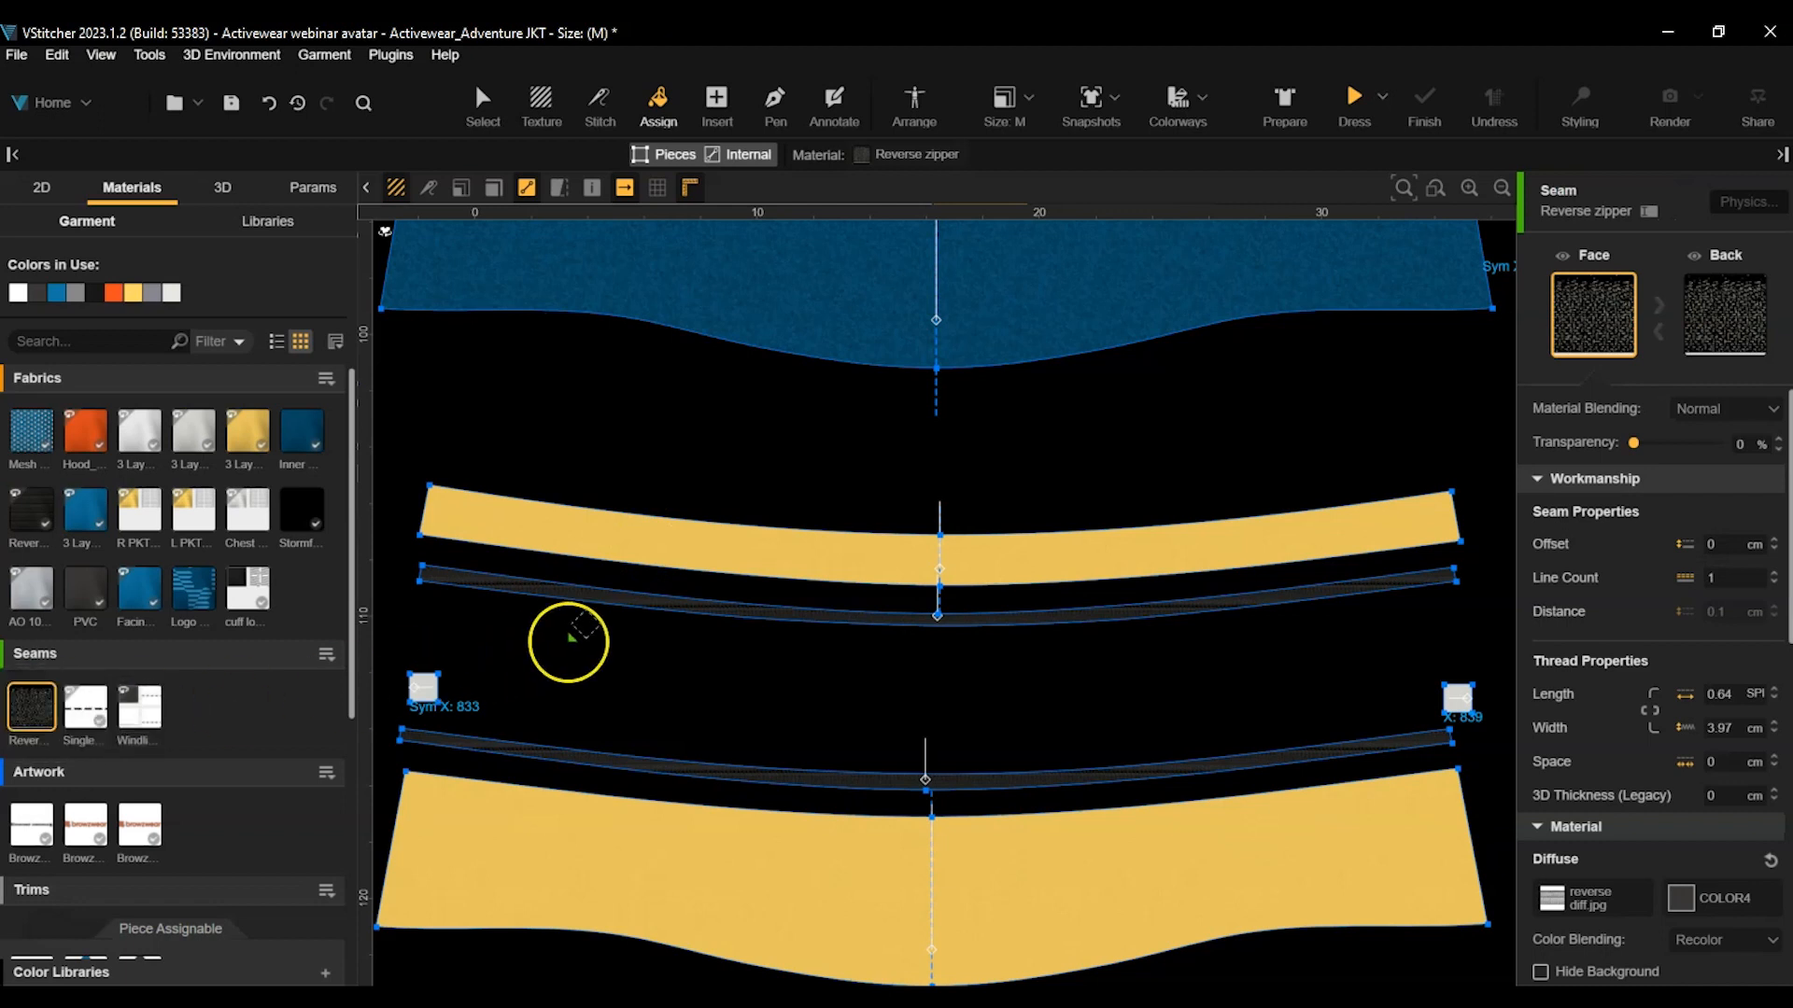
left_click(602, 598)
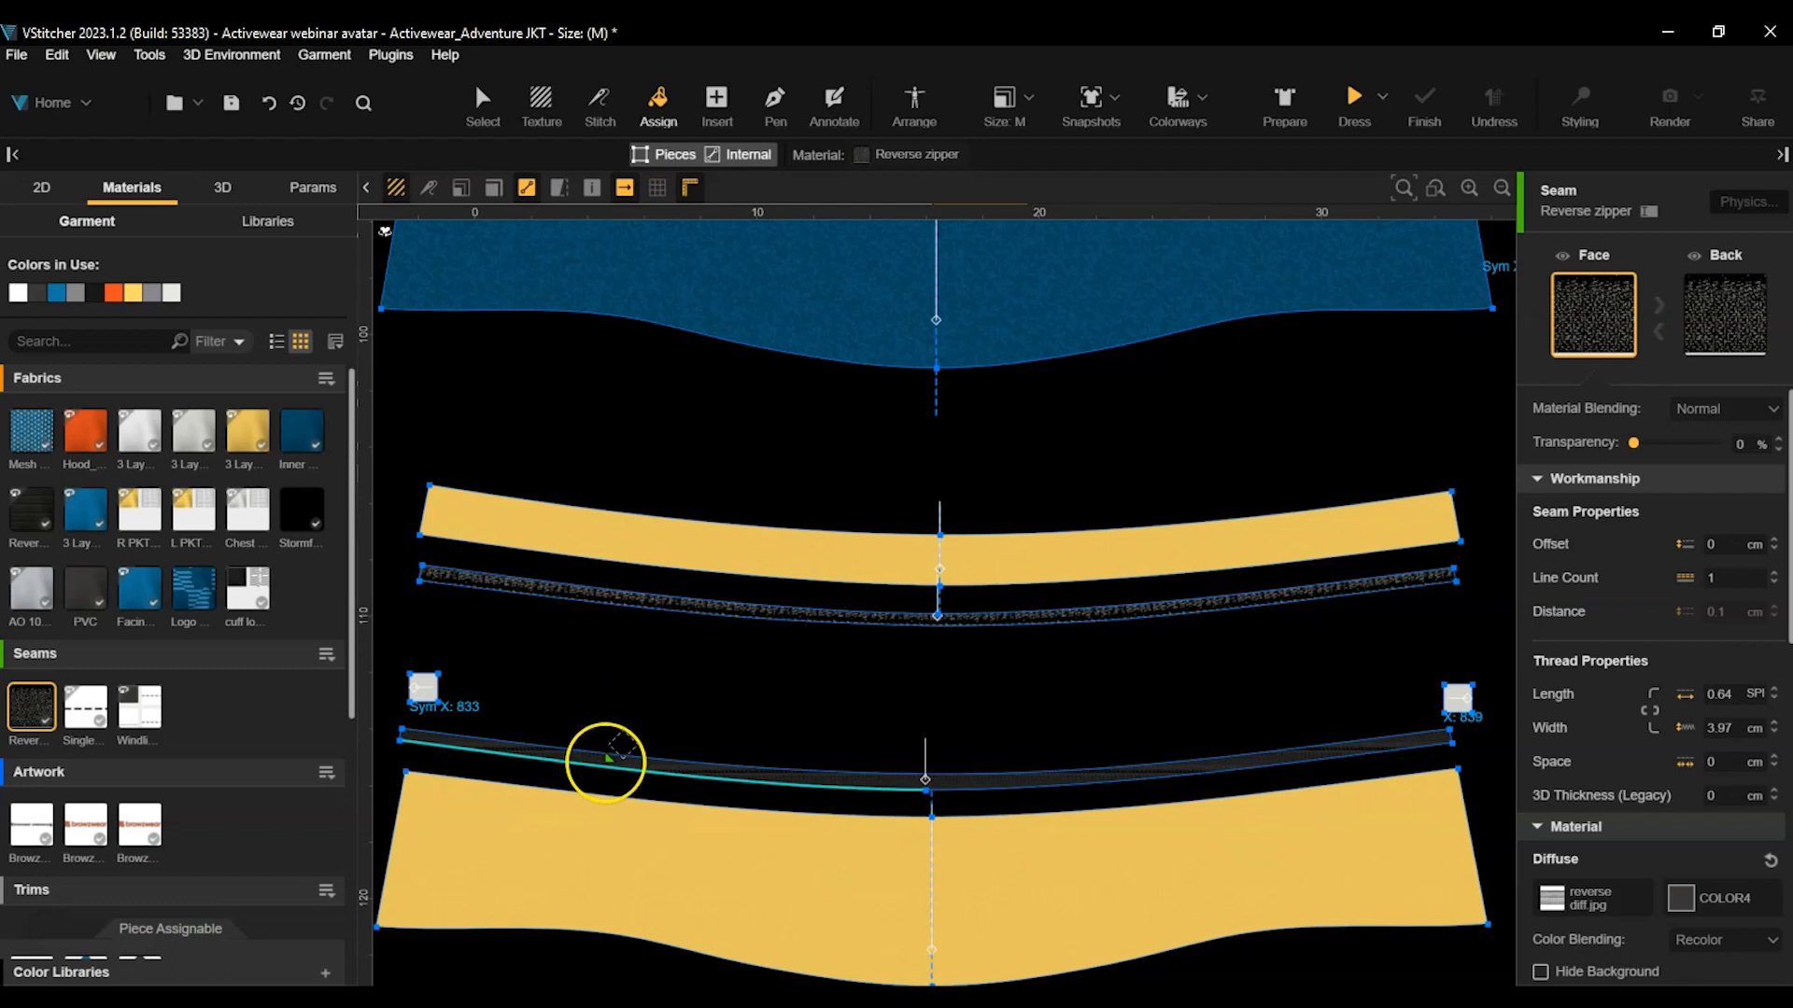
left_click(612, 752)
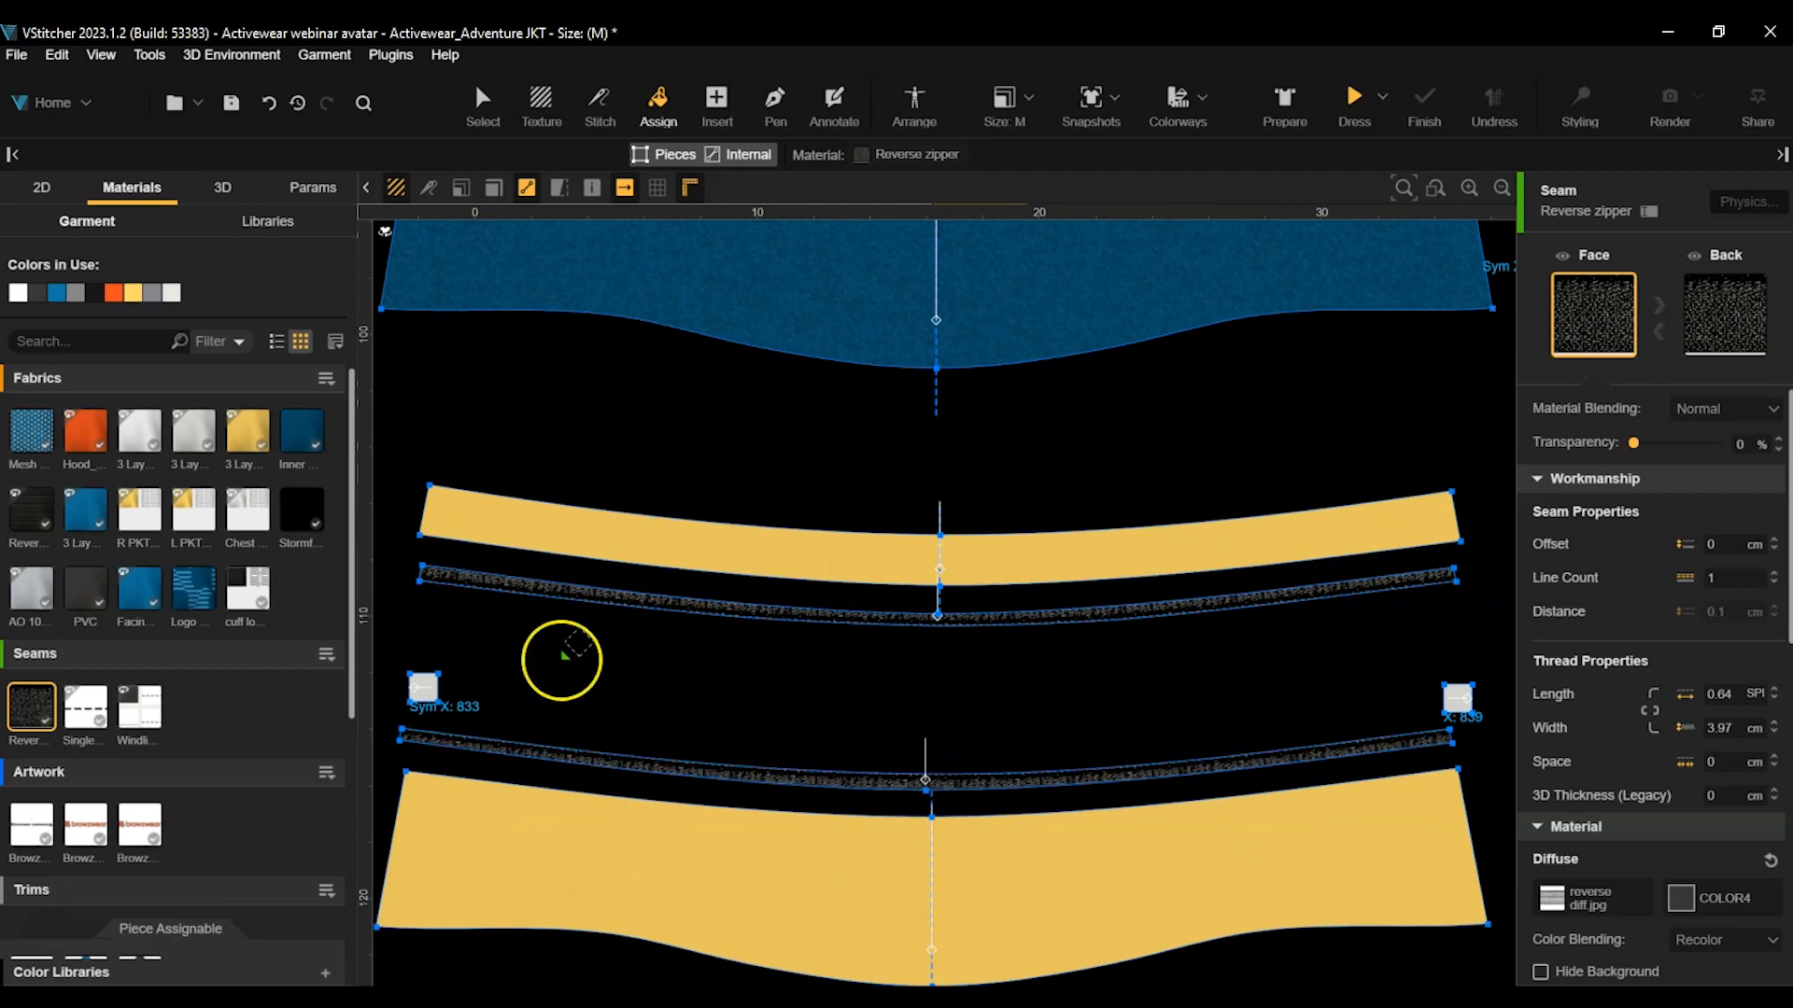
Assign the blue 3 Layer fabric to the two small collar tabs and to the inside of the inner collar's end pieces and upper strip.
left_click(82, 519)
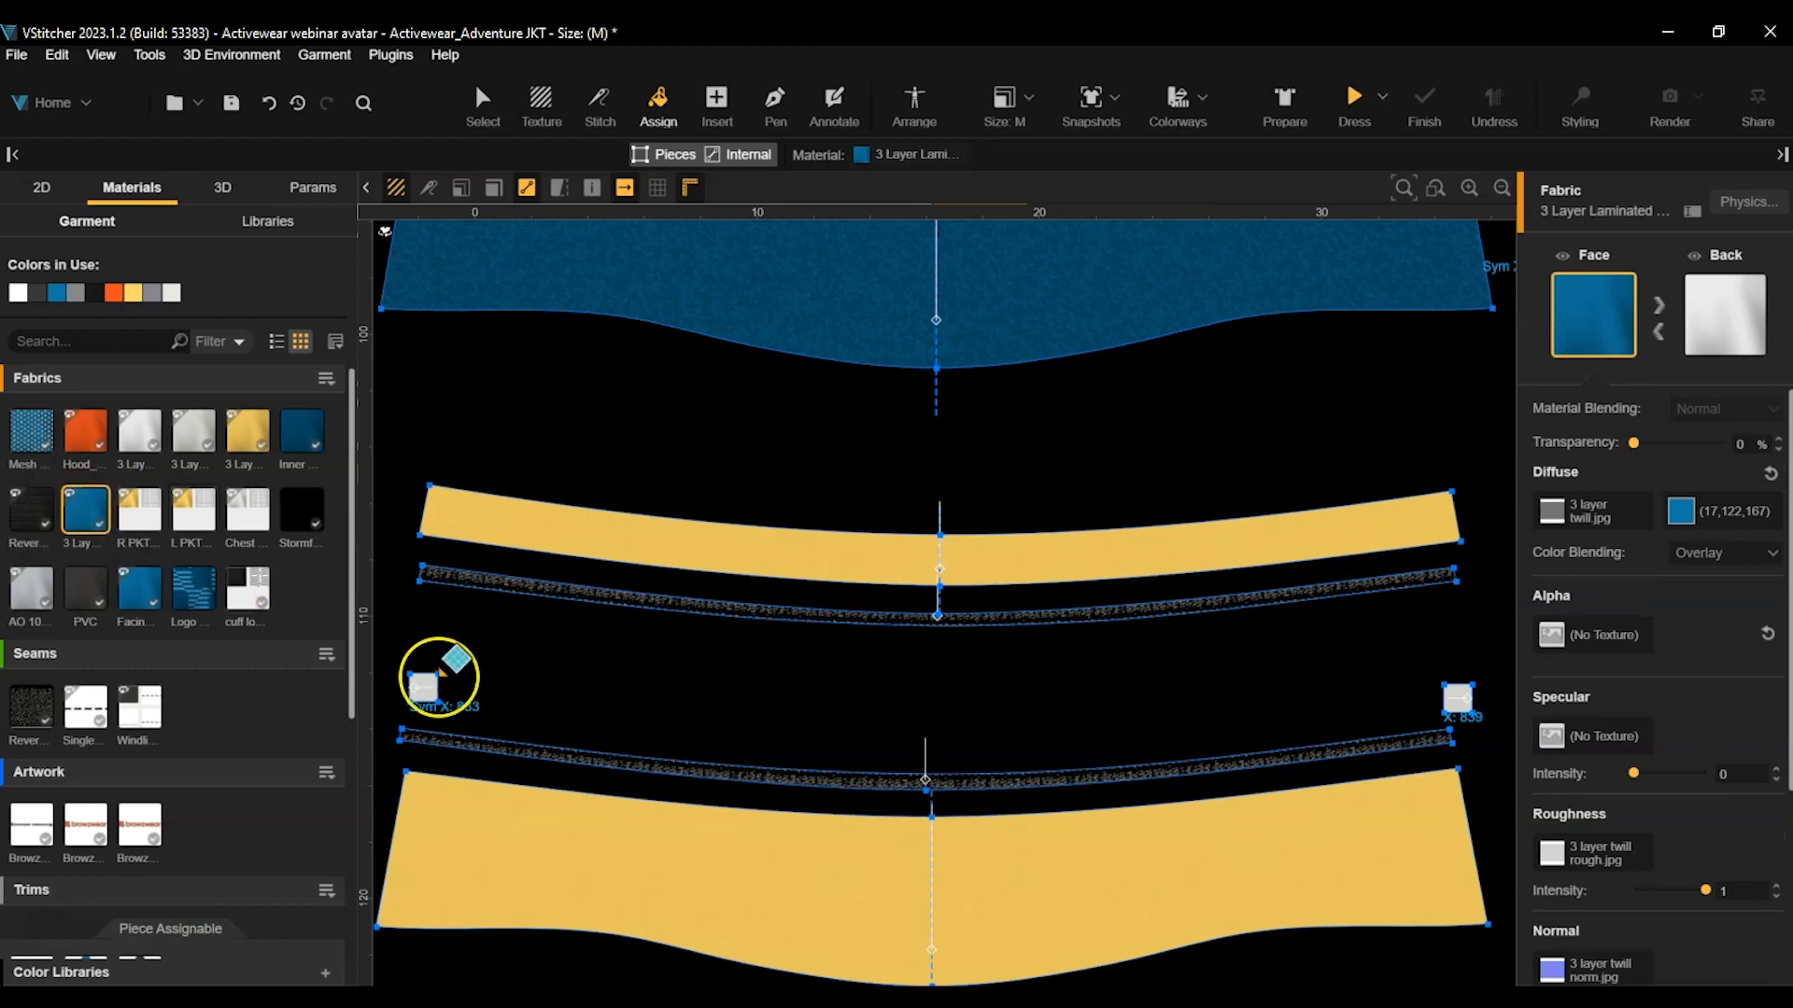
left_click(428, 690)
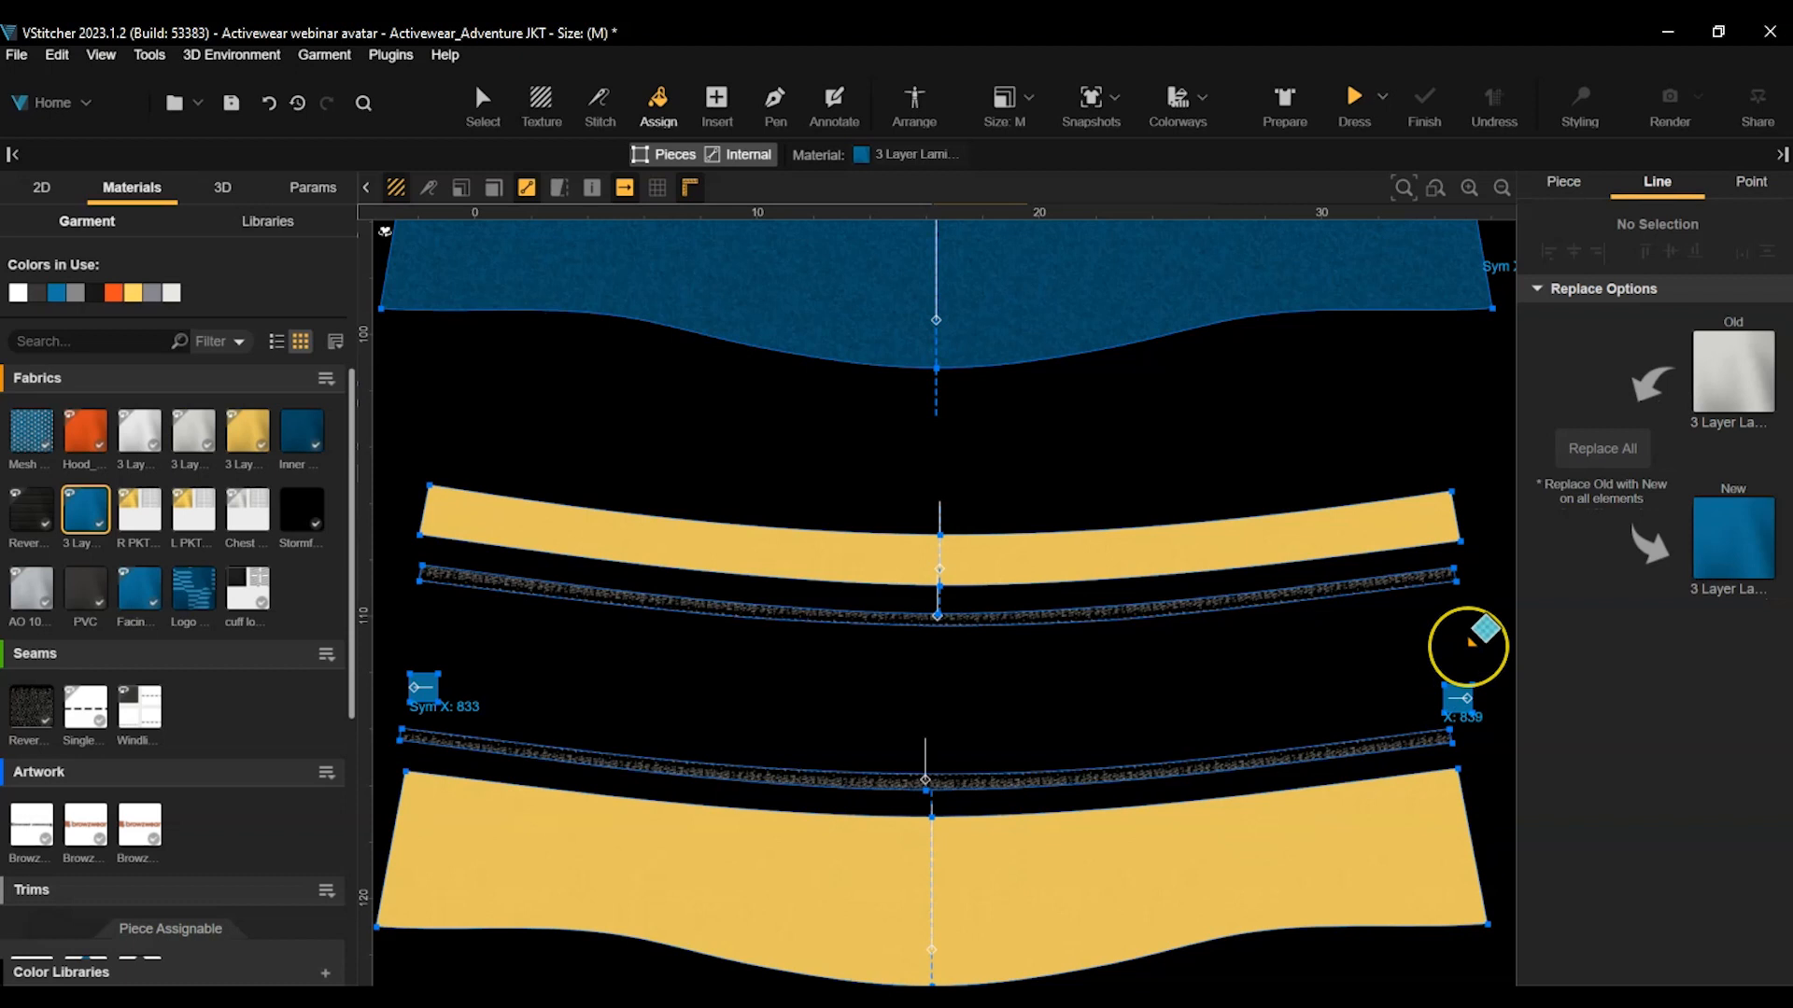
left_click(386, 233)
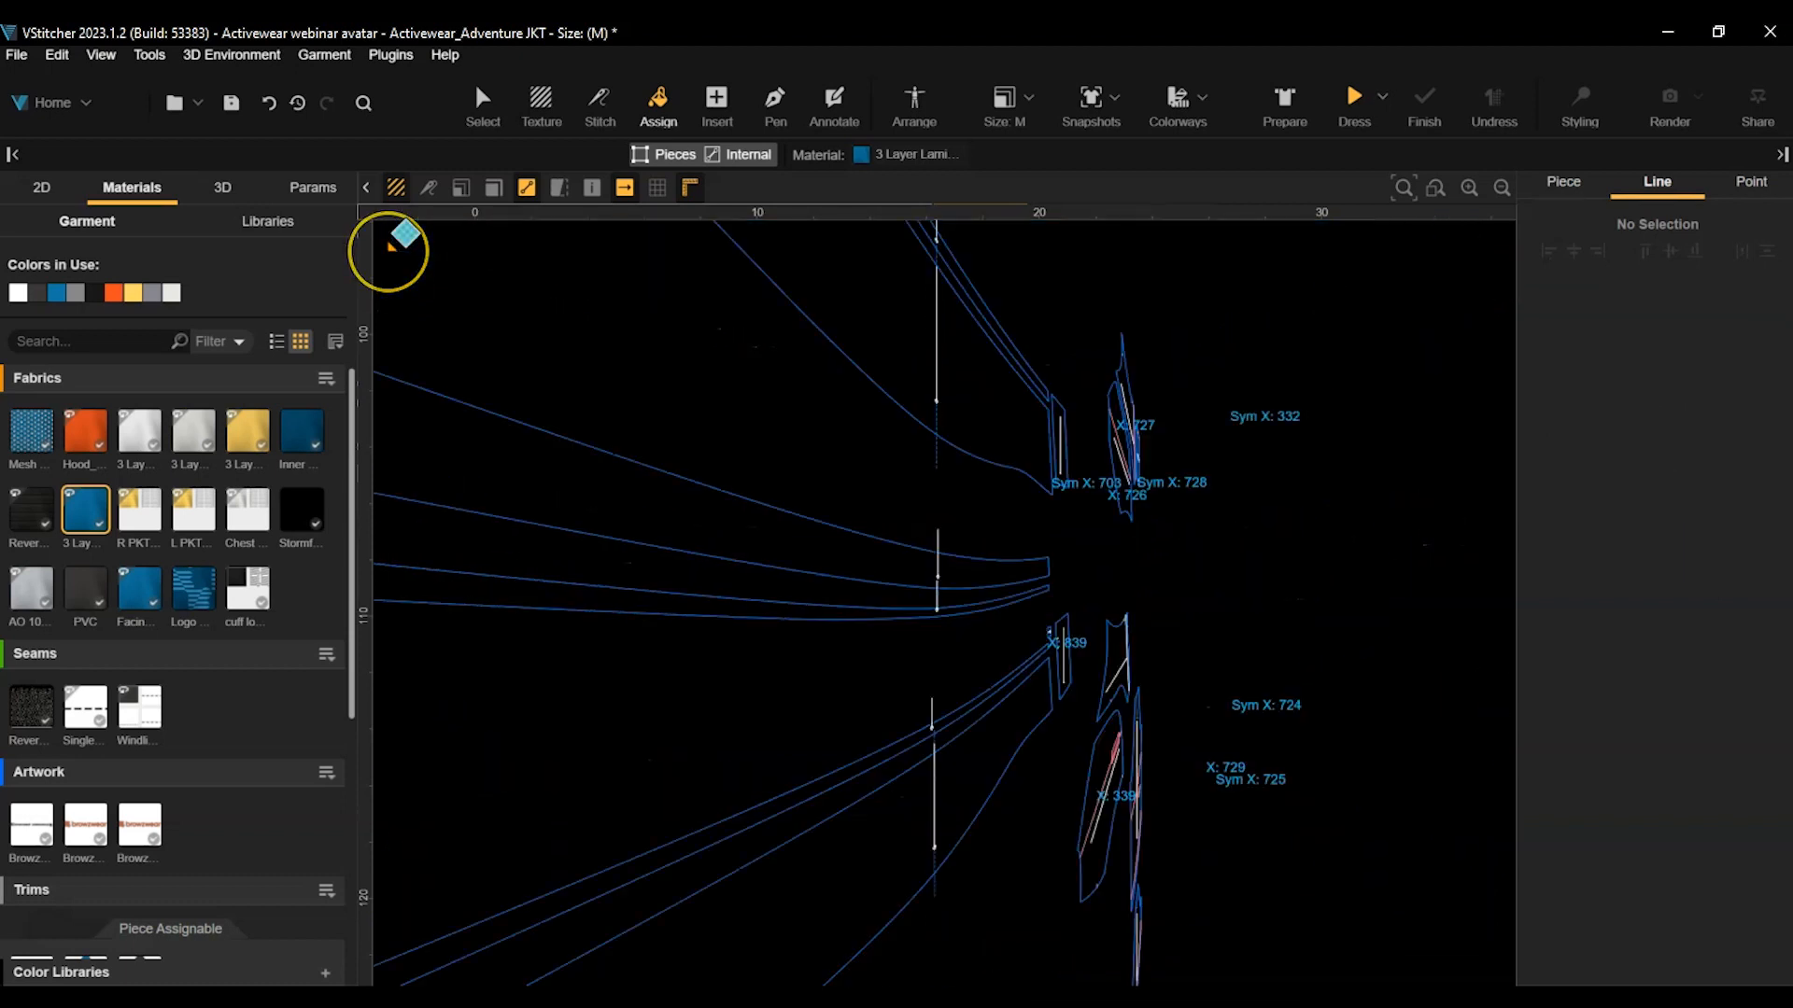
scroll(788, 548, "down", 3)
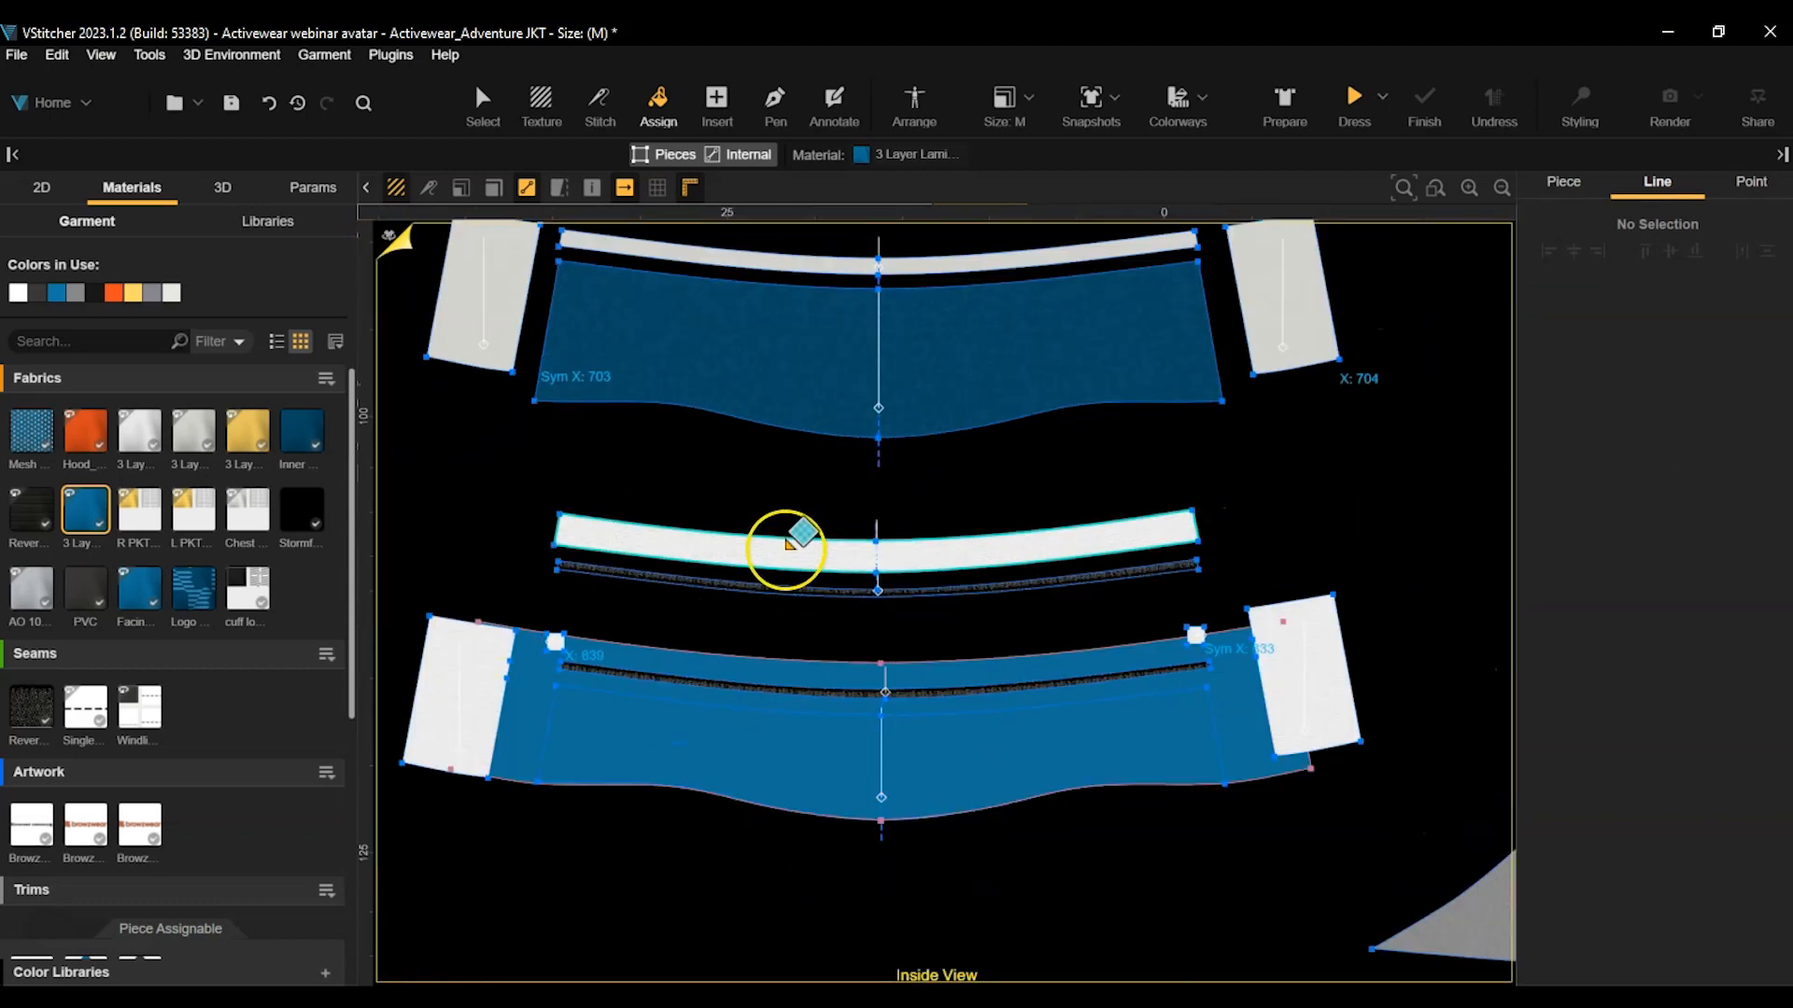
middle_click_drag(788, 508, 788, 608)
left_click(528, 411)
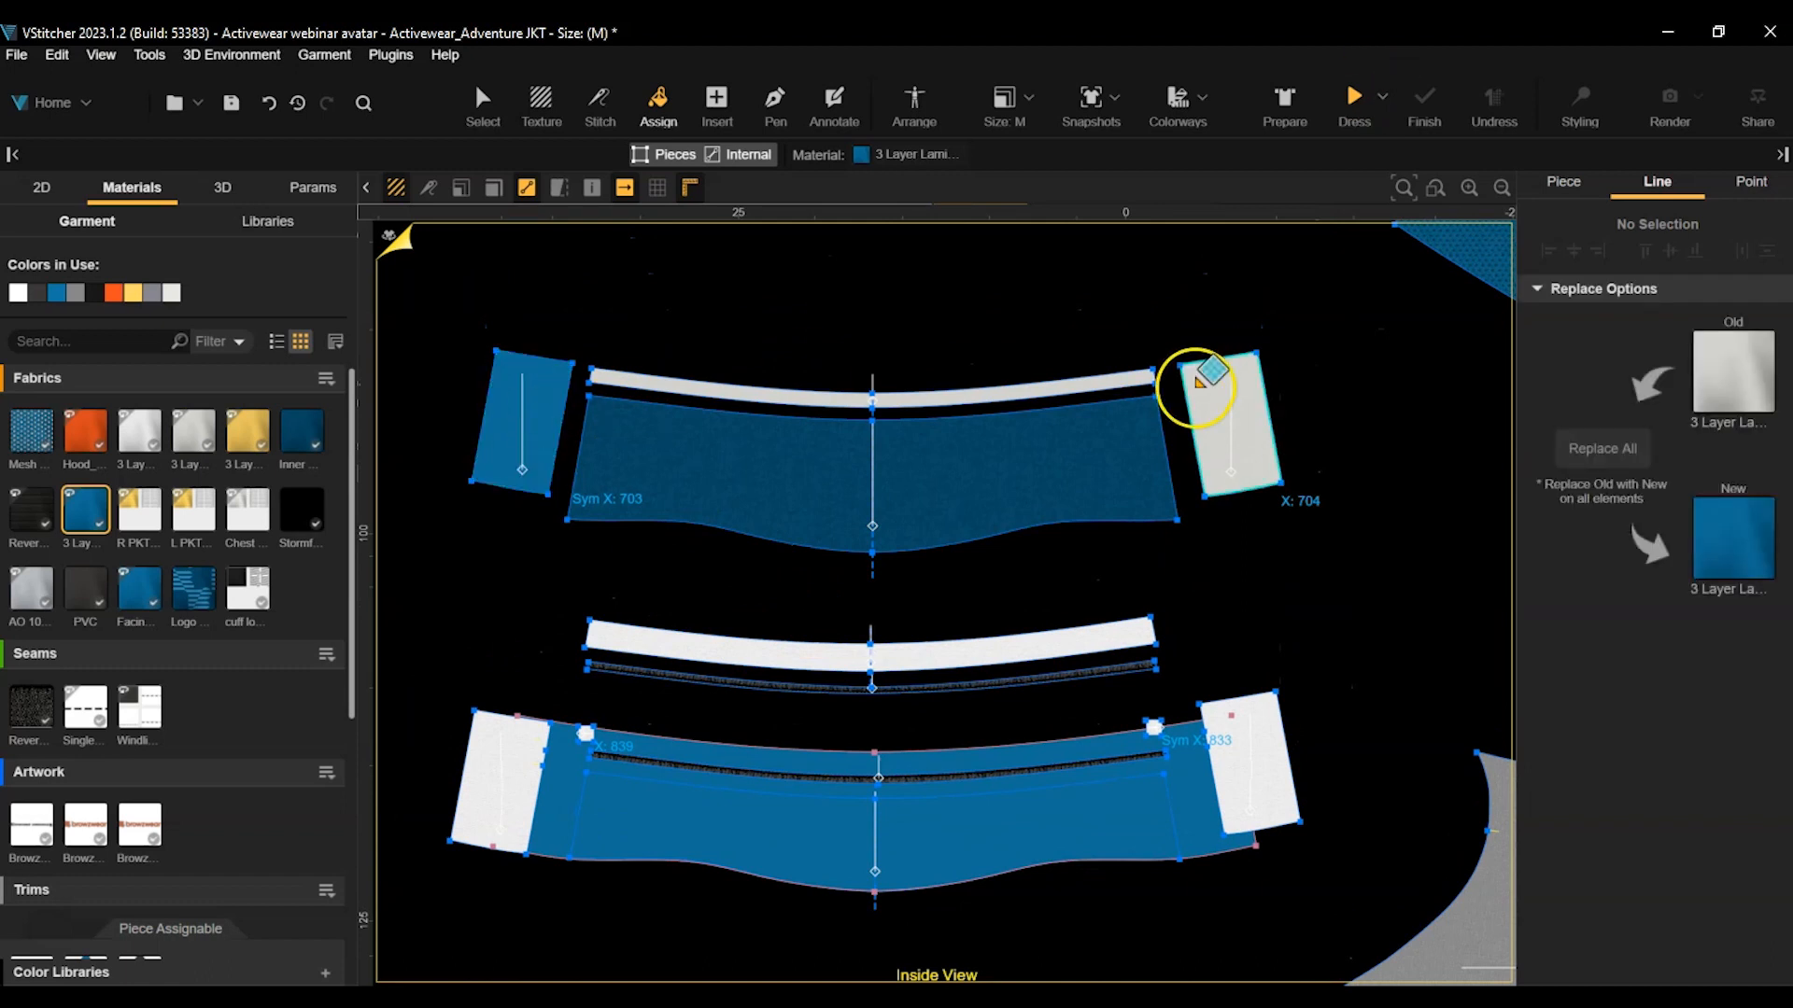
left_click(1213, 392)
left_click(1120, 378)
left_click(395, 241)
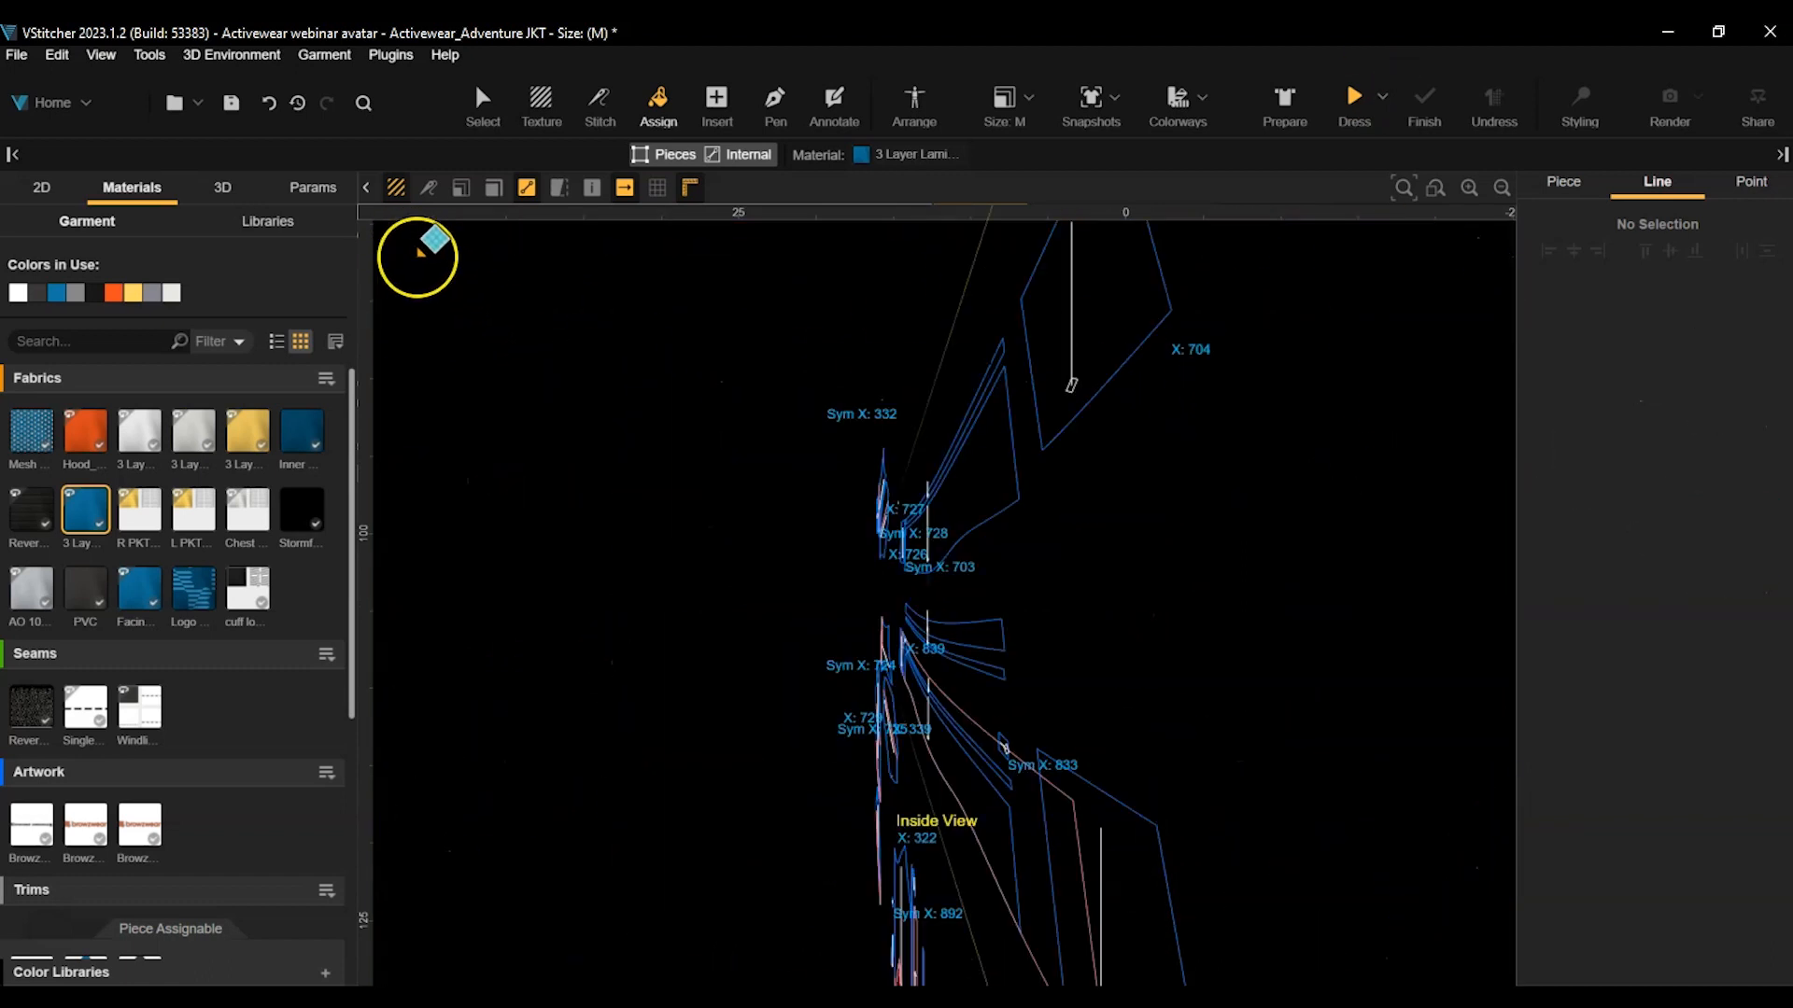
Assign the blue 3 Layer fabric to the shoulder sections of both white outer sleeve pieces.
scroll(480, 502, "down", 3)
scroll(545, 476, "down", 3)
middle_click_drag(656, 412, 923, 315)
left_click(715, 482)
left_click(1129, 480)
middle_click_drag(1025, 590, 1104, 468)
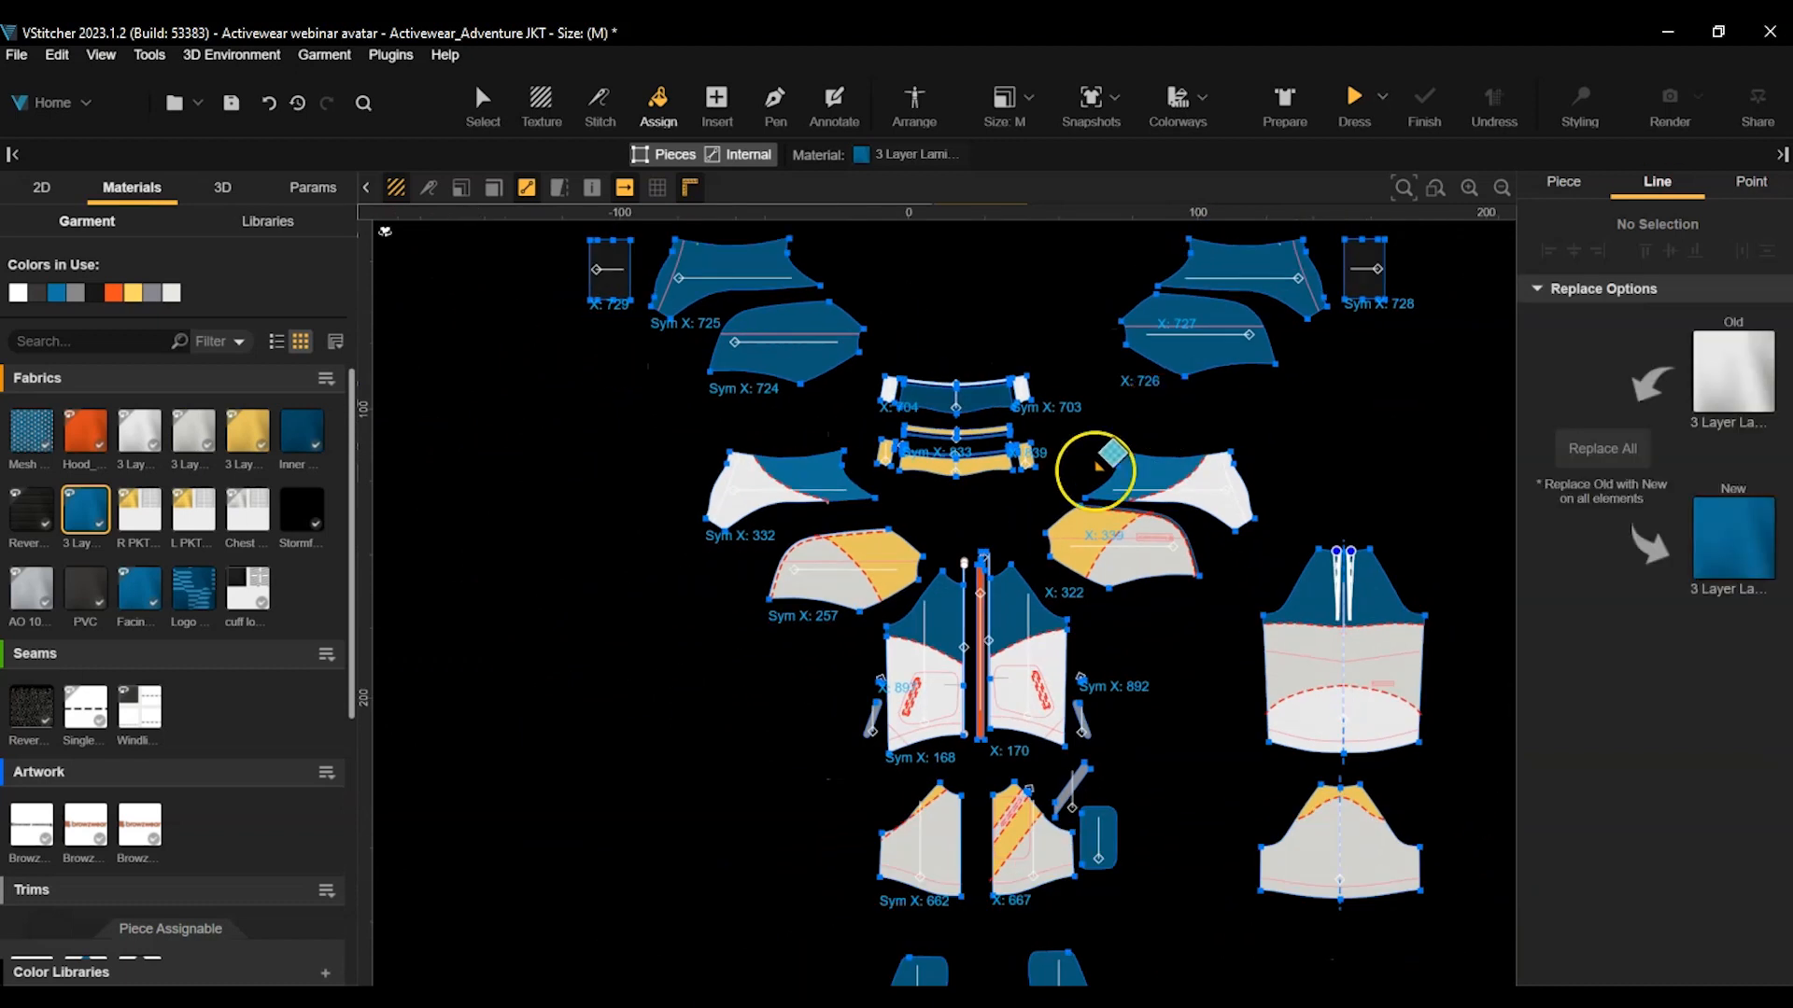
Assign the blue 3 Layer fabric to the underarm corner and large lower section of the lower front pieces and the lower back's main section.
scroll(890, 857, "up", 4)
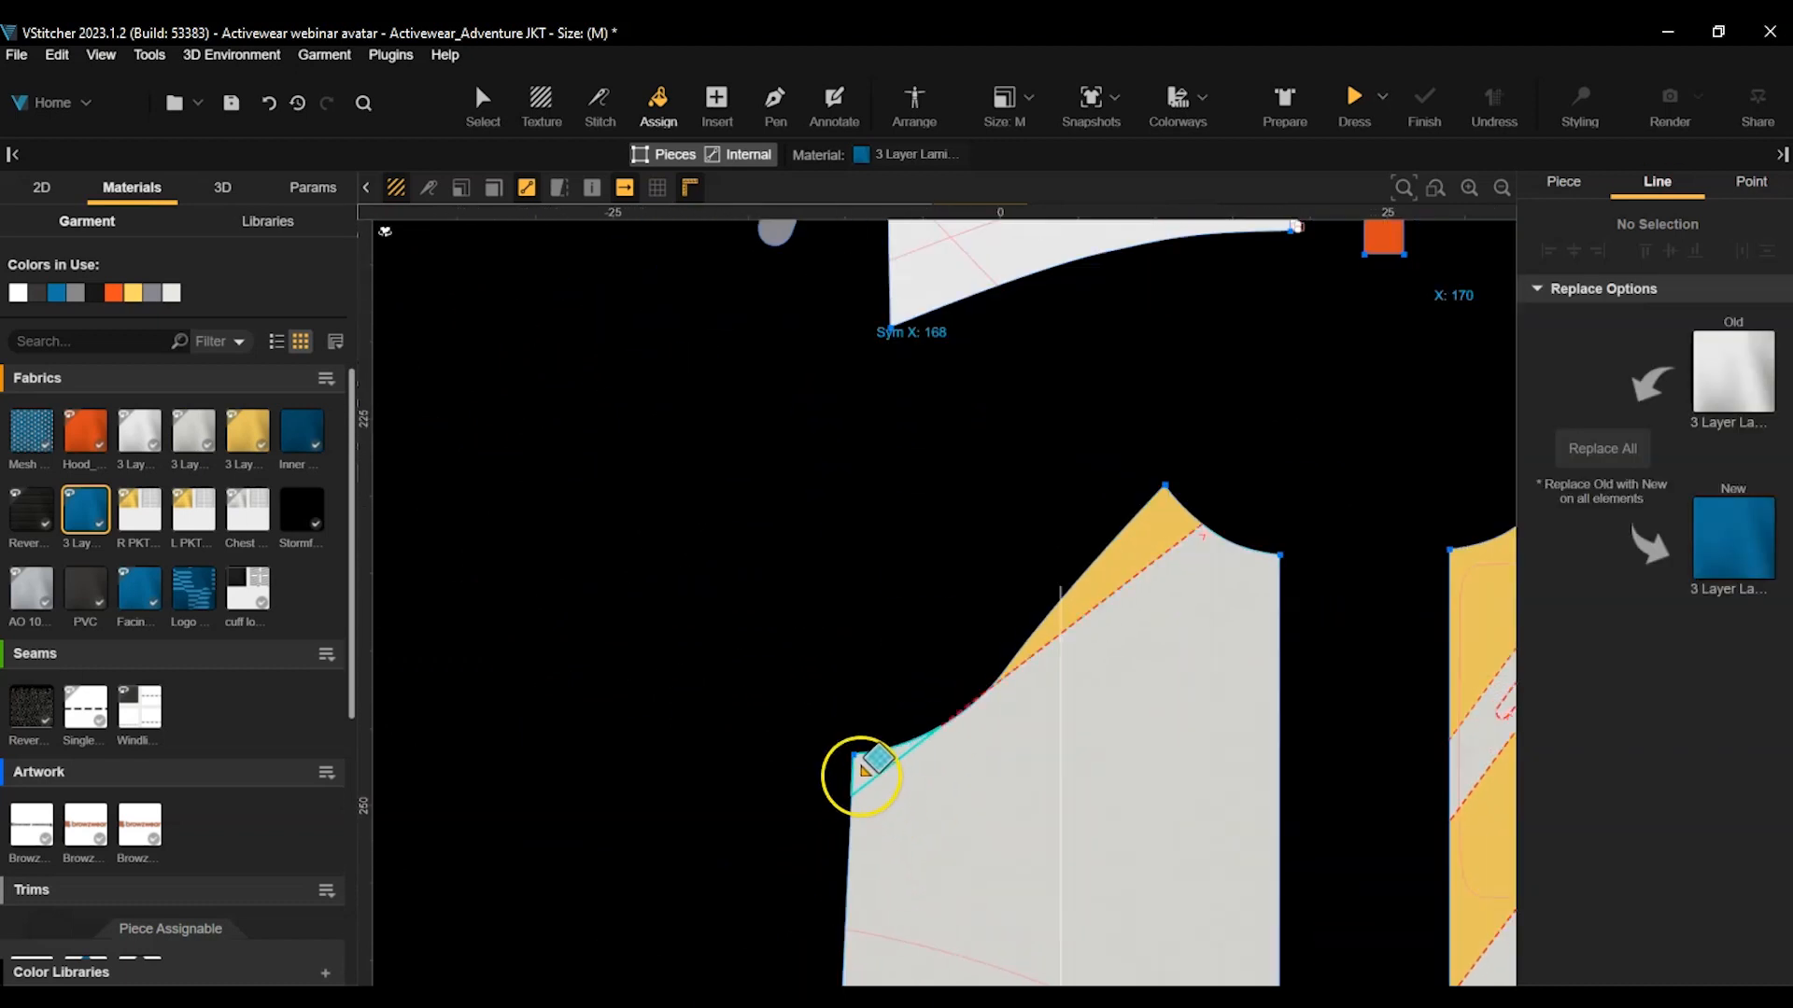
left_click(860, 772)
scroll(876, 648, "down", 1)
middle_click_drag(877, 605, 578, 567)
left_click(1224, 772)
scroll(1161, 816, "down", 3)
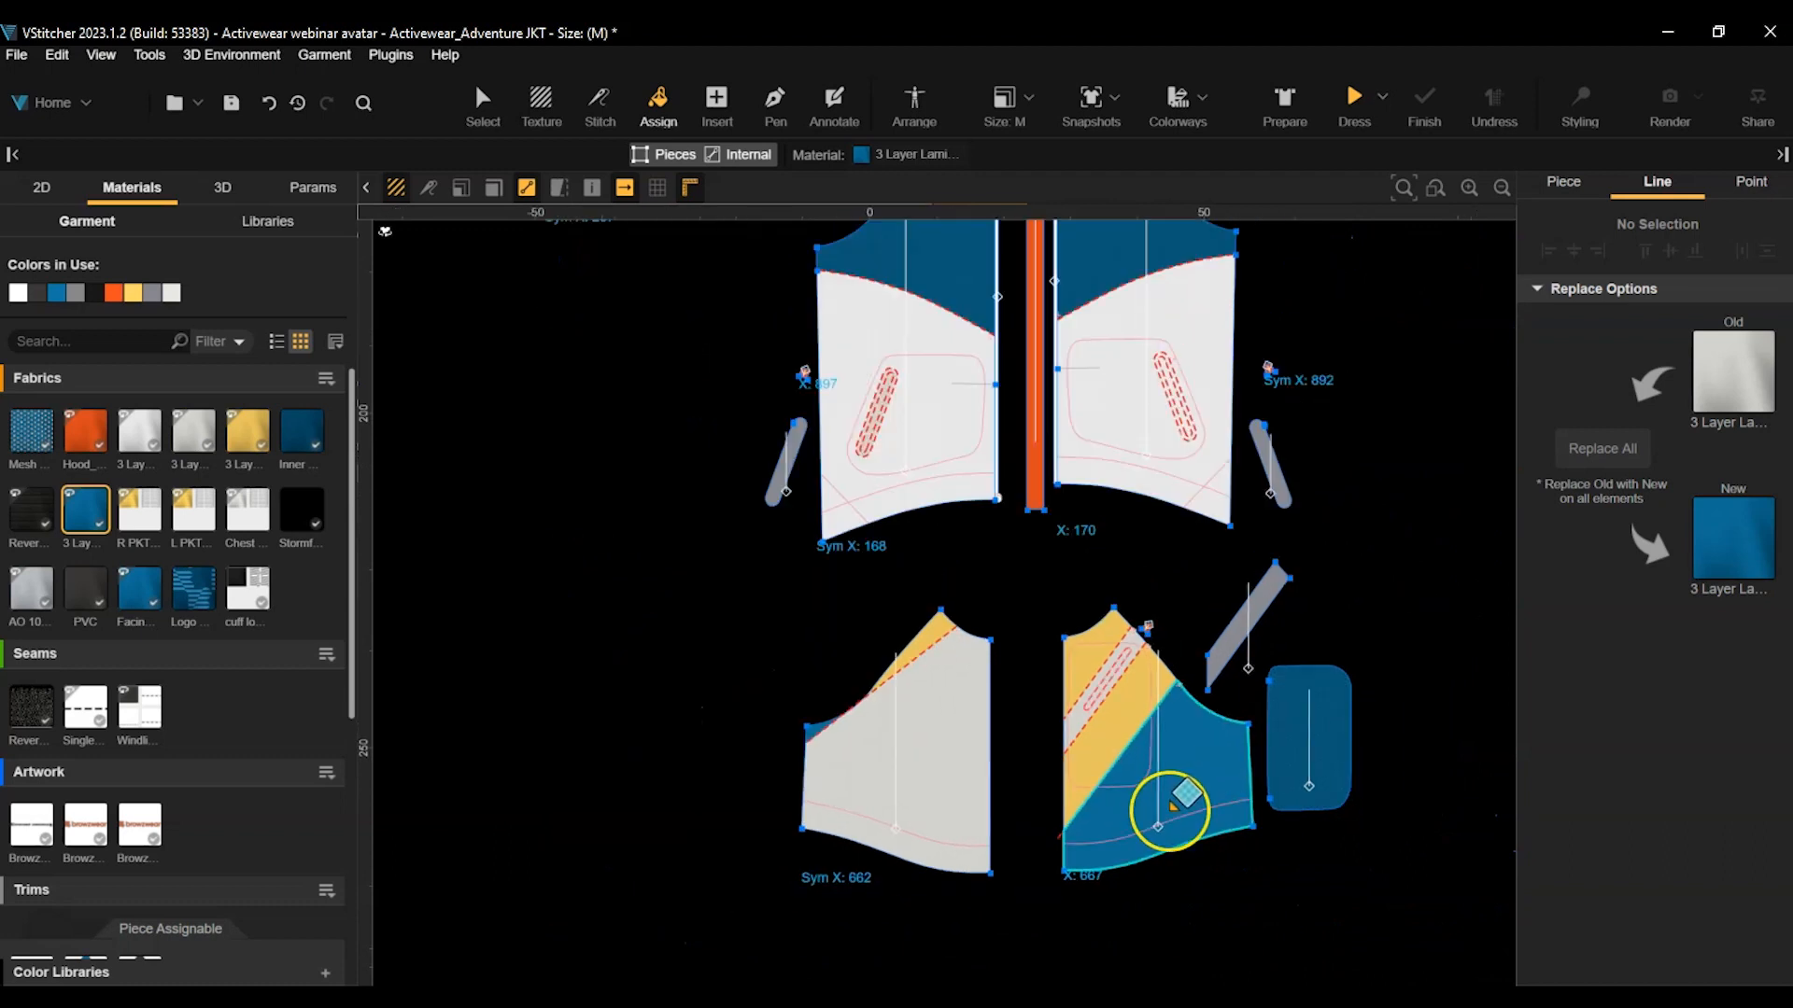
scroll(1069, 703, "up", 1)
left_click(1201, 700)
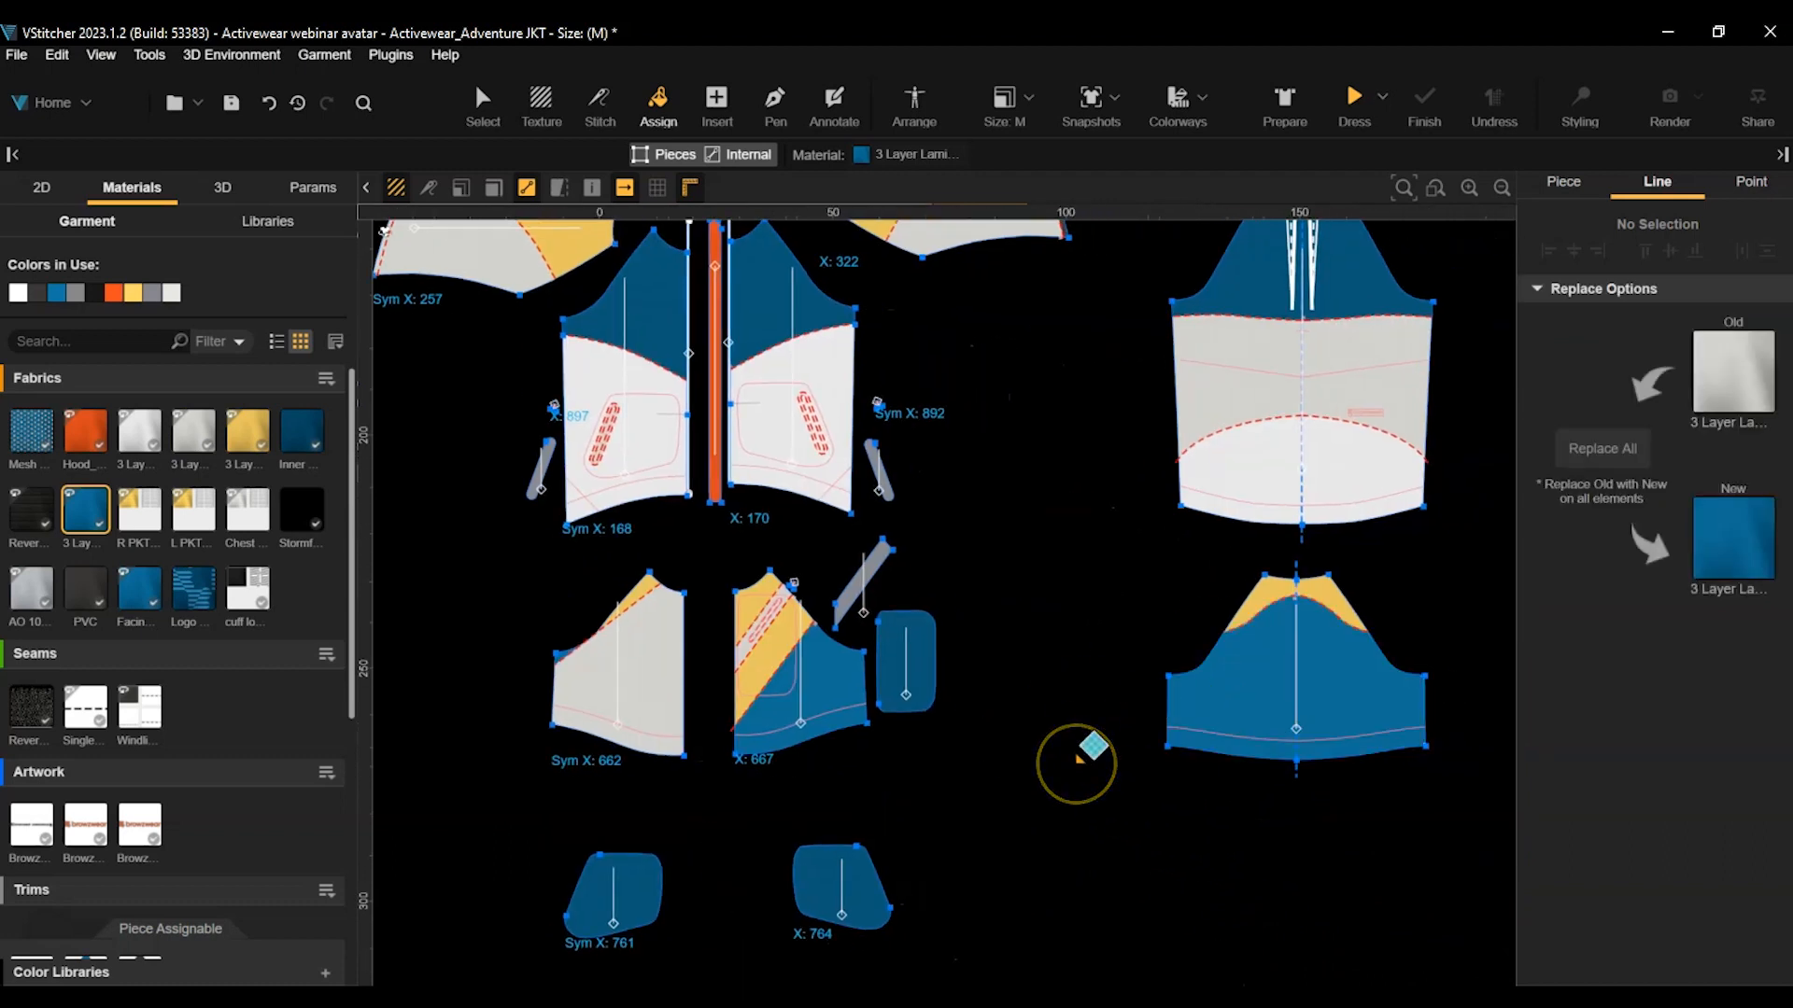
Assign the PVC fabric to the narrow curved edge strip of the Sym X: 257 sleeve piece.
left_click(92, 587)
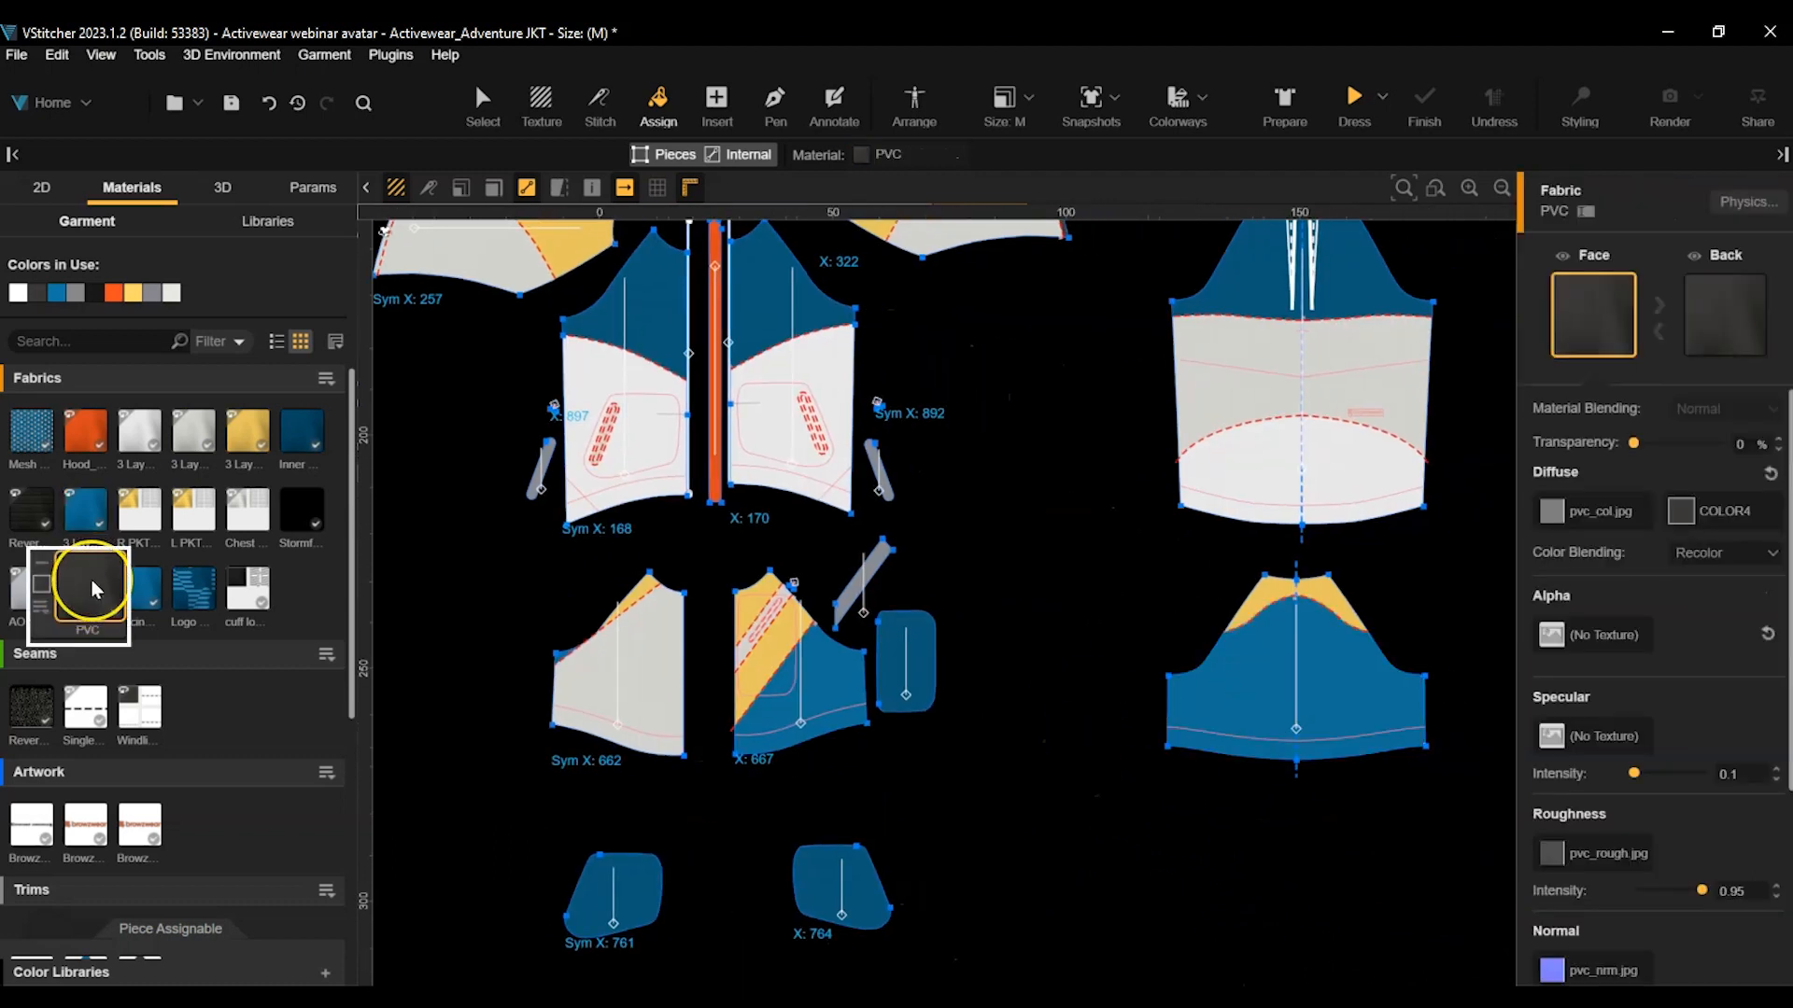
middle_click_drag(432, 378, 641, 679)
scroll(663, 482, "up", 2)
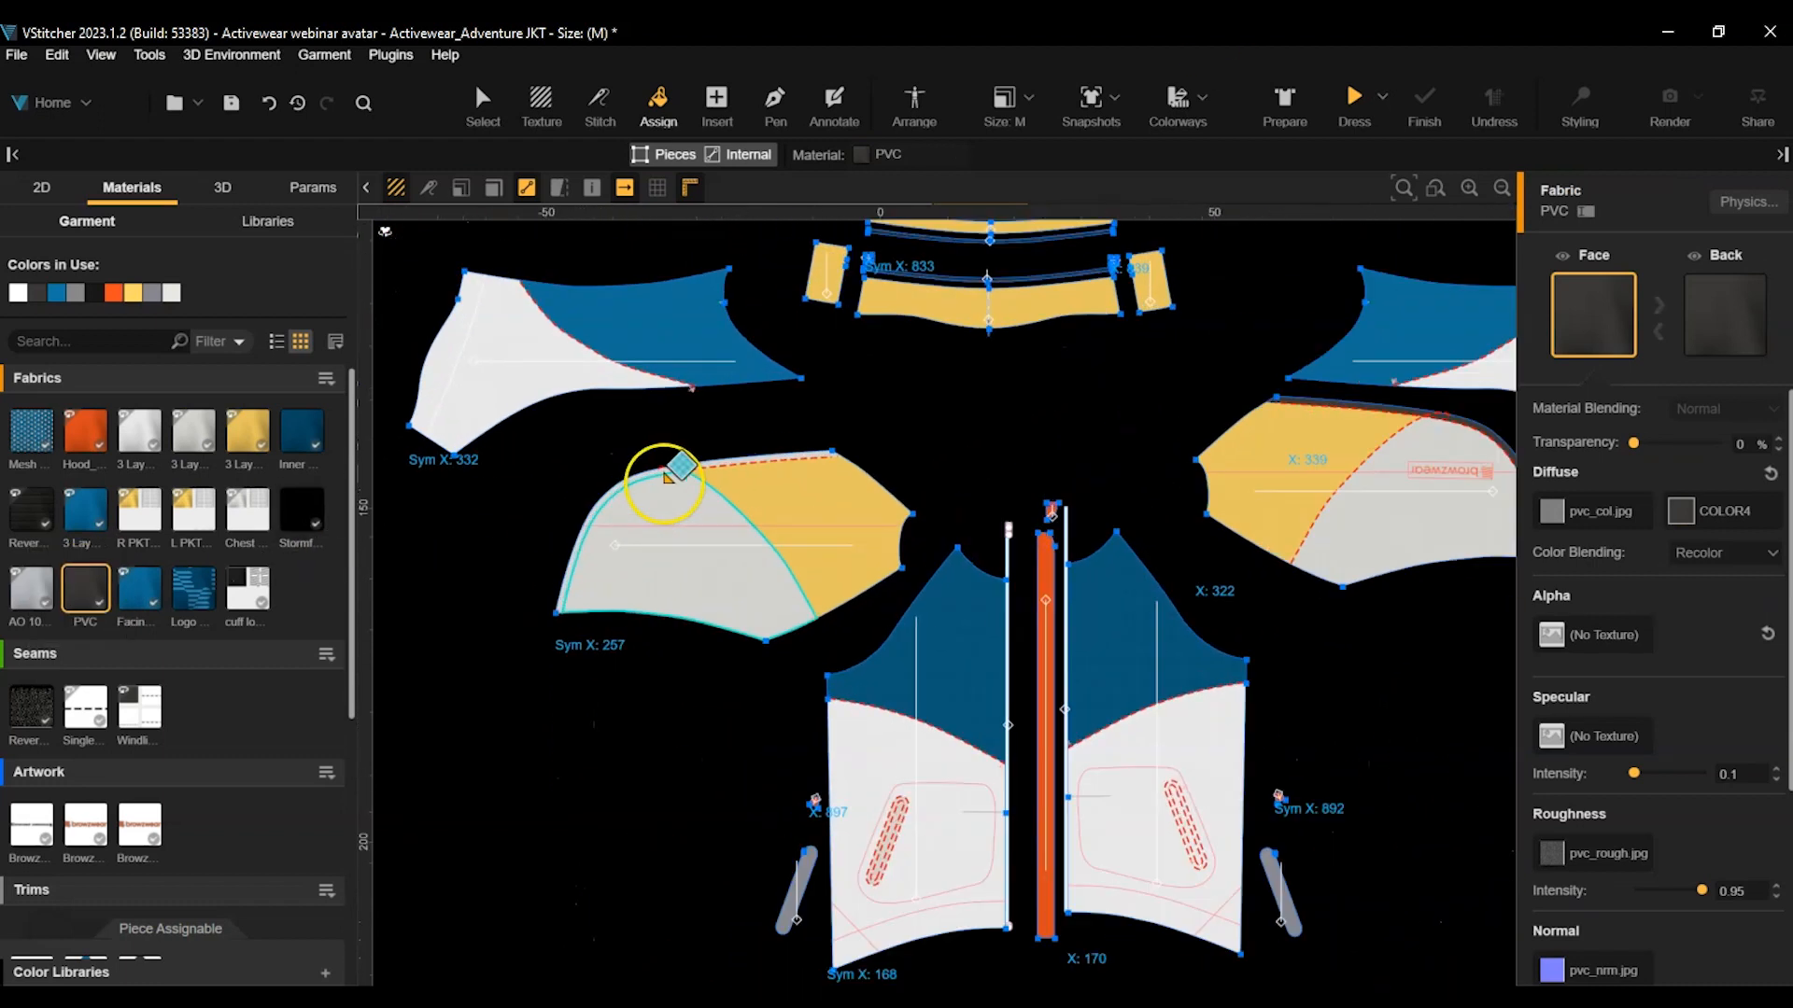
scroll(663, 481, "up", 1)
left_click(654, 467)
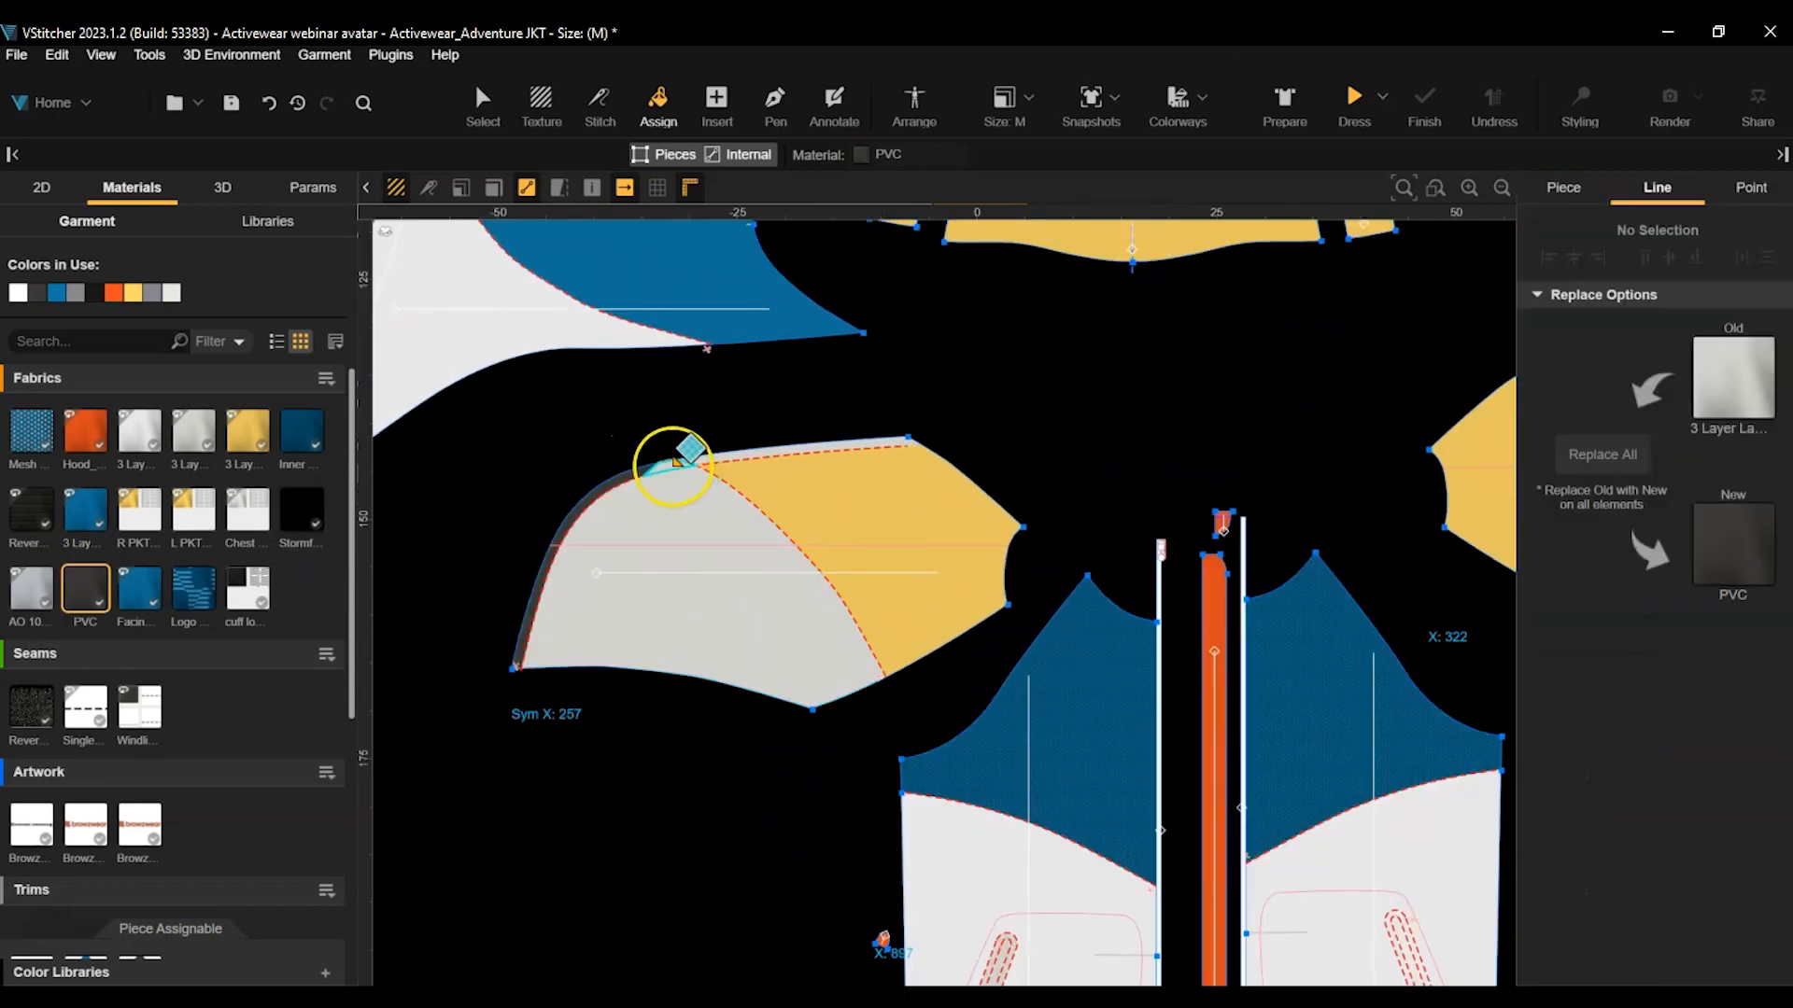
Assign the PVC fabric to the hand pocket zipper areas on both front bodies and the diagonal chest pocket strip.
middle_click_drag(1290, 424, 1049, 372)
scroll(1028, 416, "down", 1)
scroll(810, 840, "up", 3)
left_click(772, 800)
middle_click_drag(1222, 817, 811, 689)
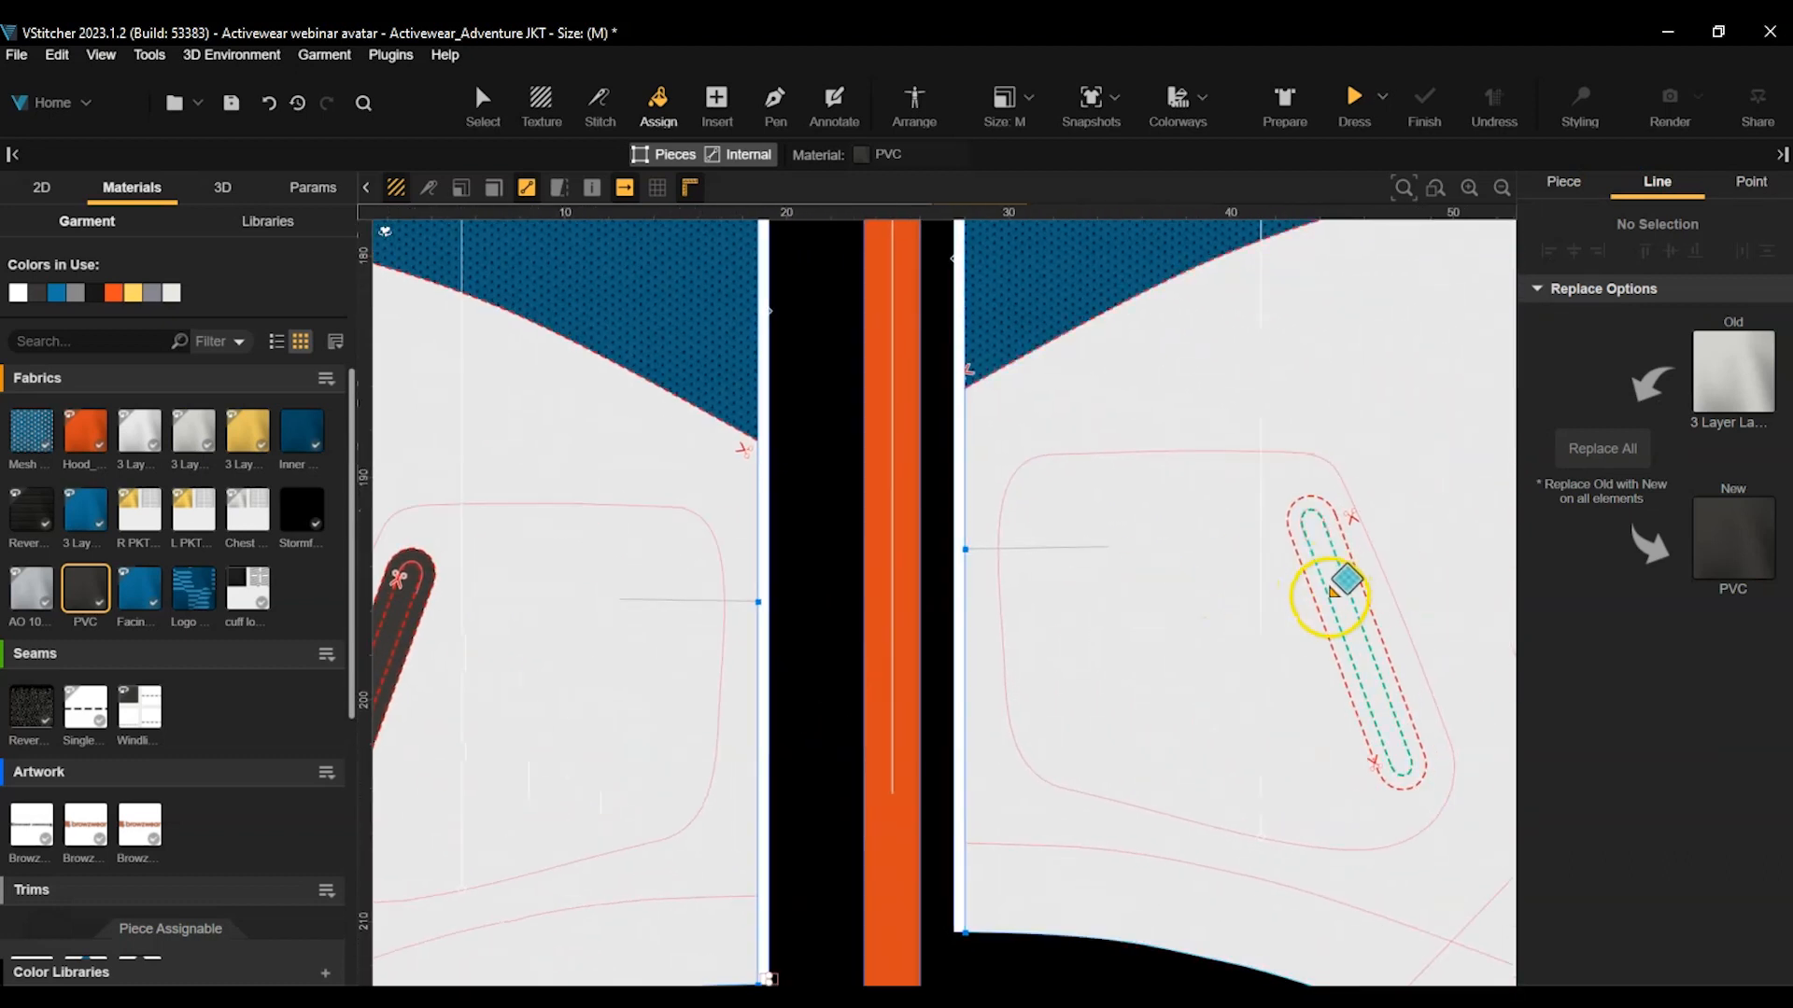
left_click(1329, 600)
scroll(811, 755, "down", 2)
middle_click_drag(831, 904, 892, 388)
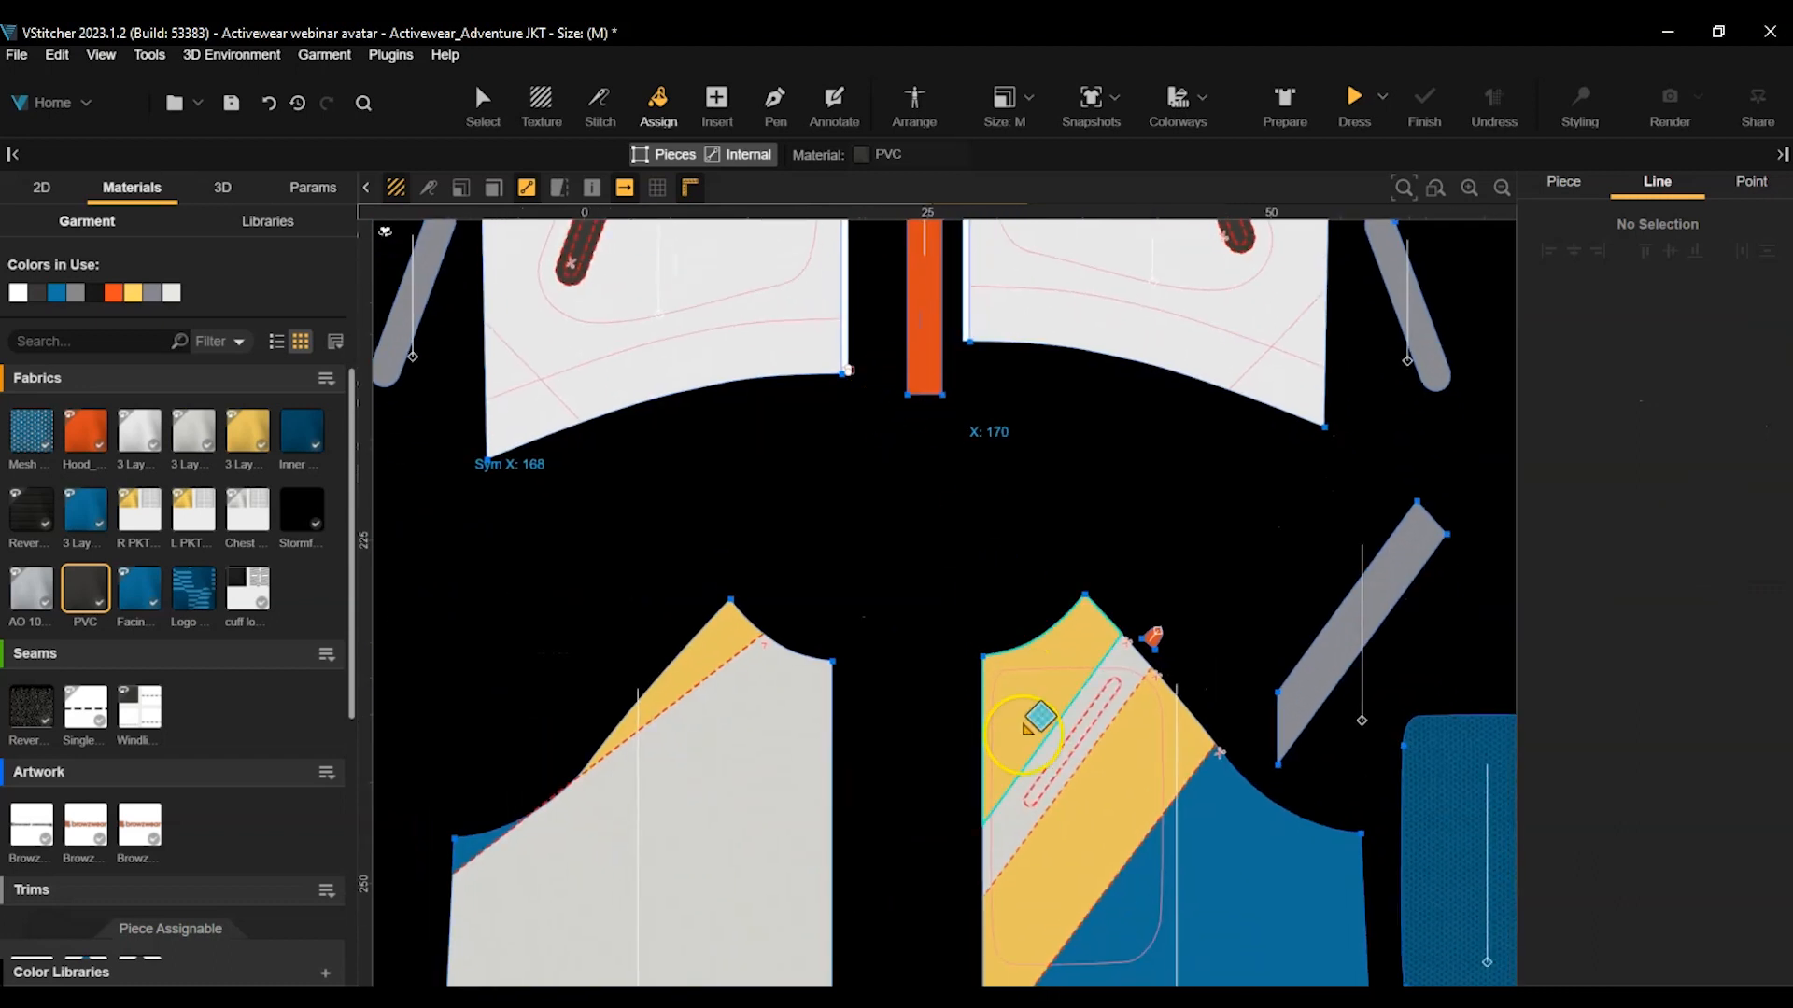
left_click(1007, 831)
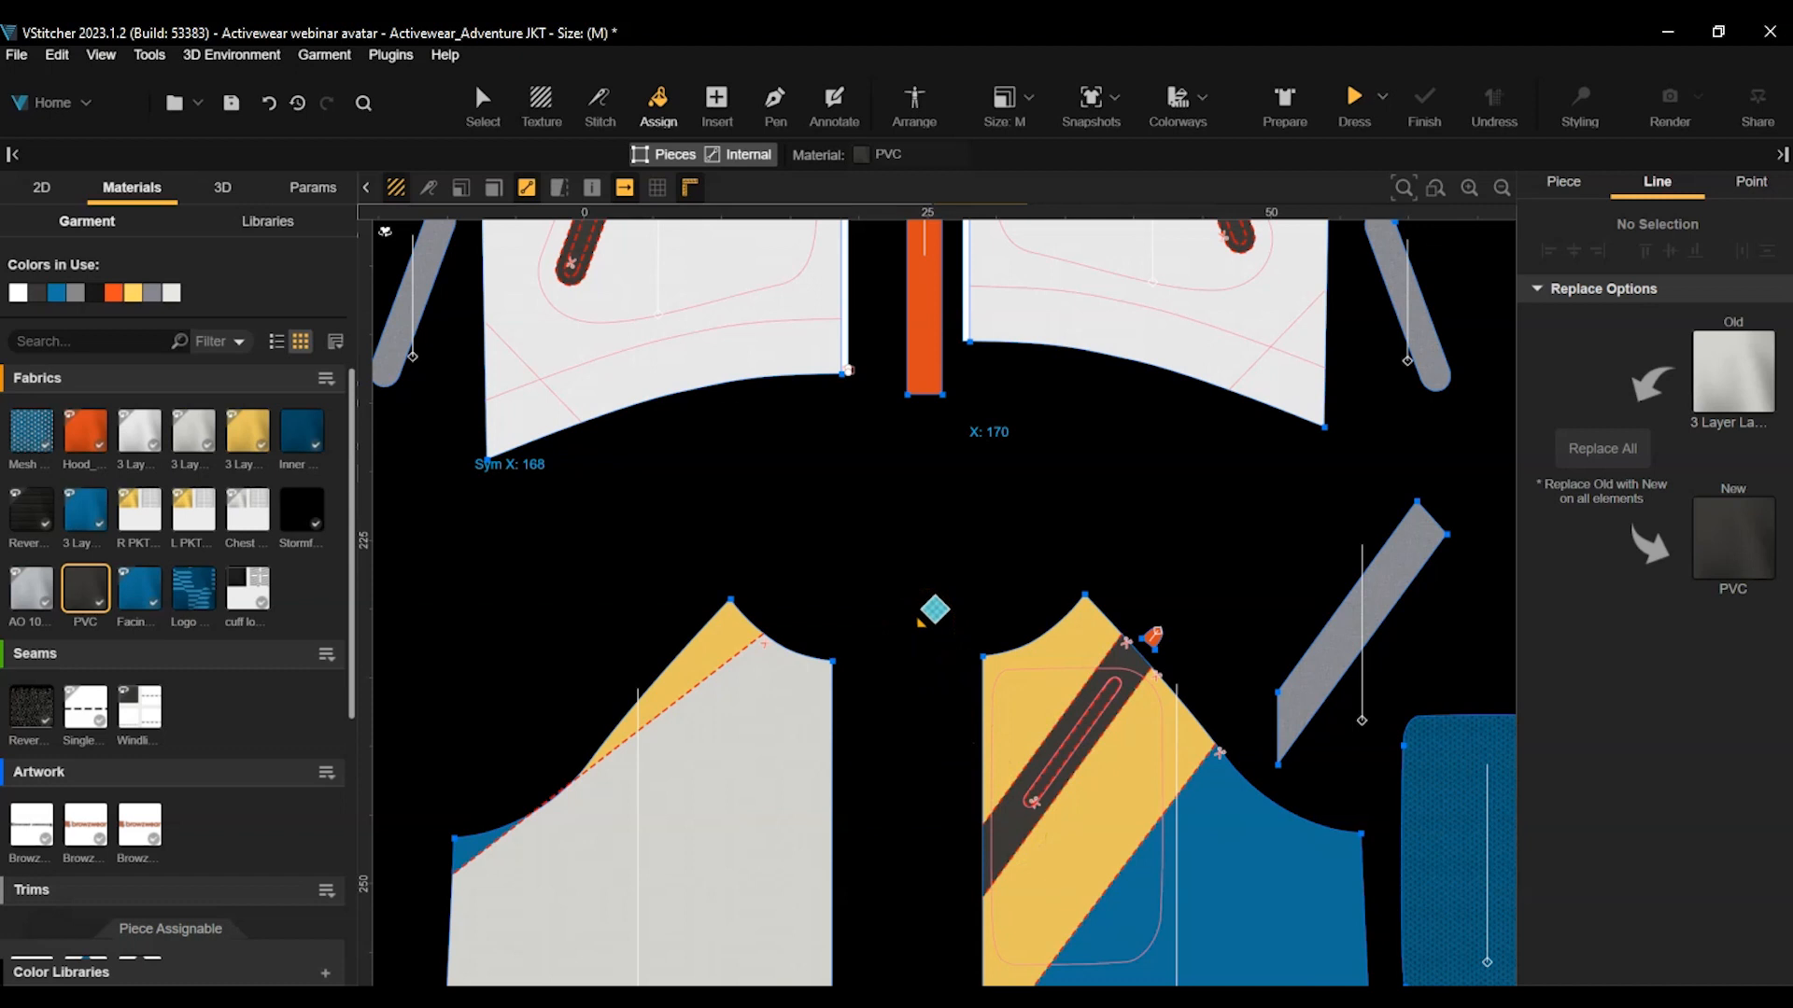
Assign the R PKT, L PKT and Chest PKT zipper fabrics to the matching hand and chest pocket zipper openings.
left_click(136, 513)
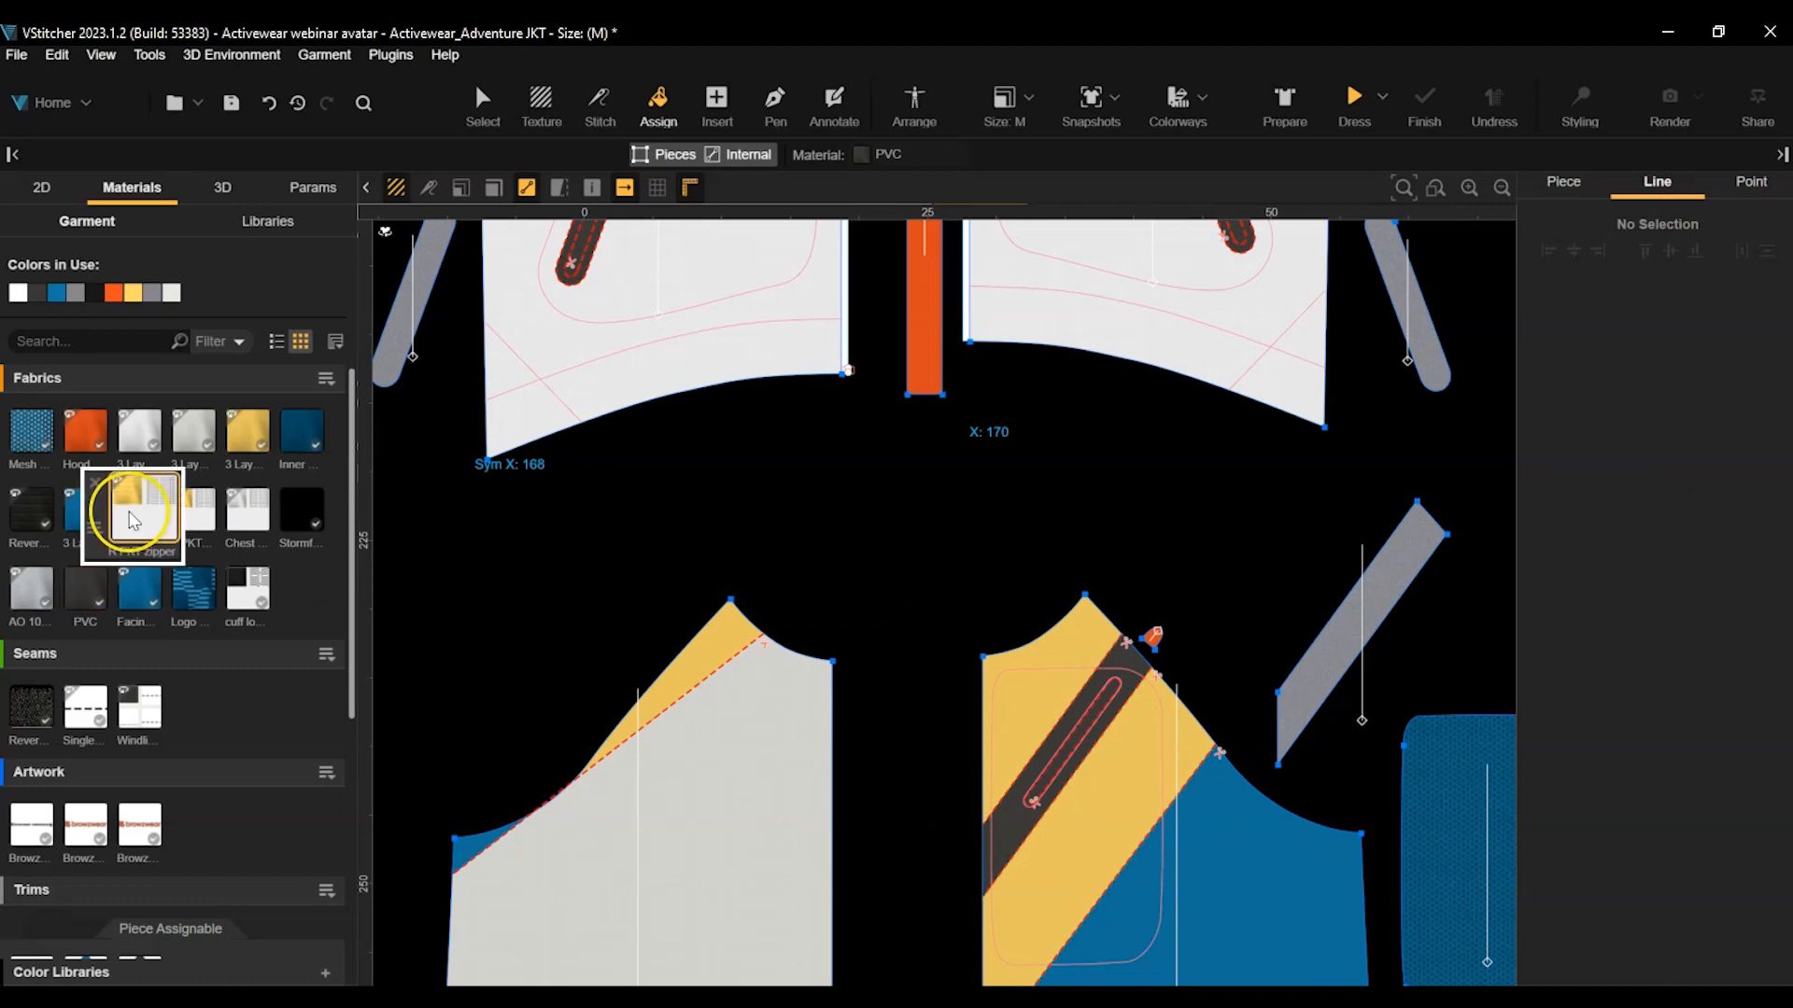
scroll(519, 501, "down", 3)
scroll(528, 360, "up", 2)
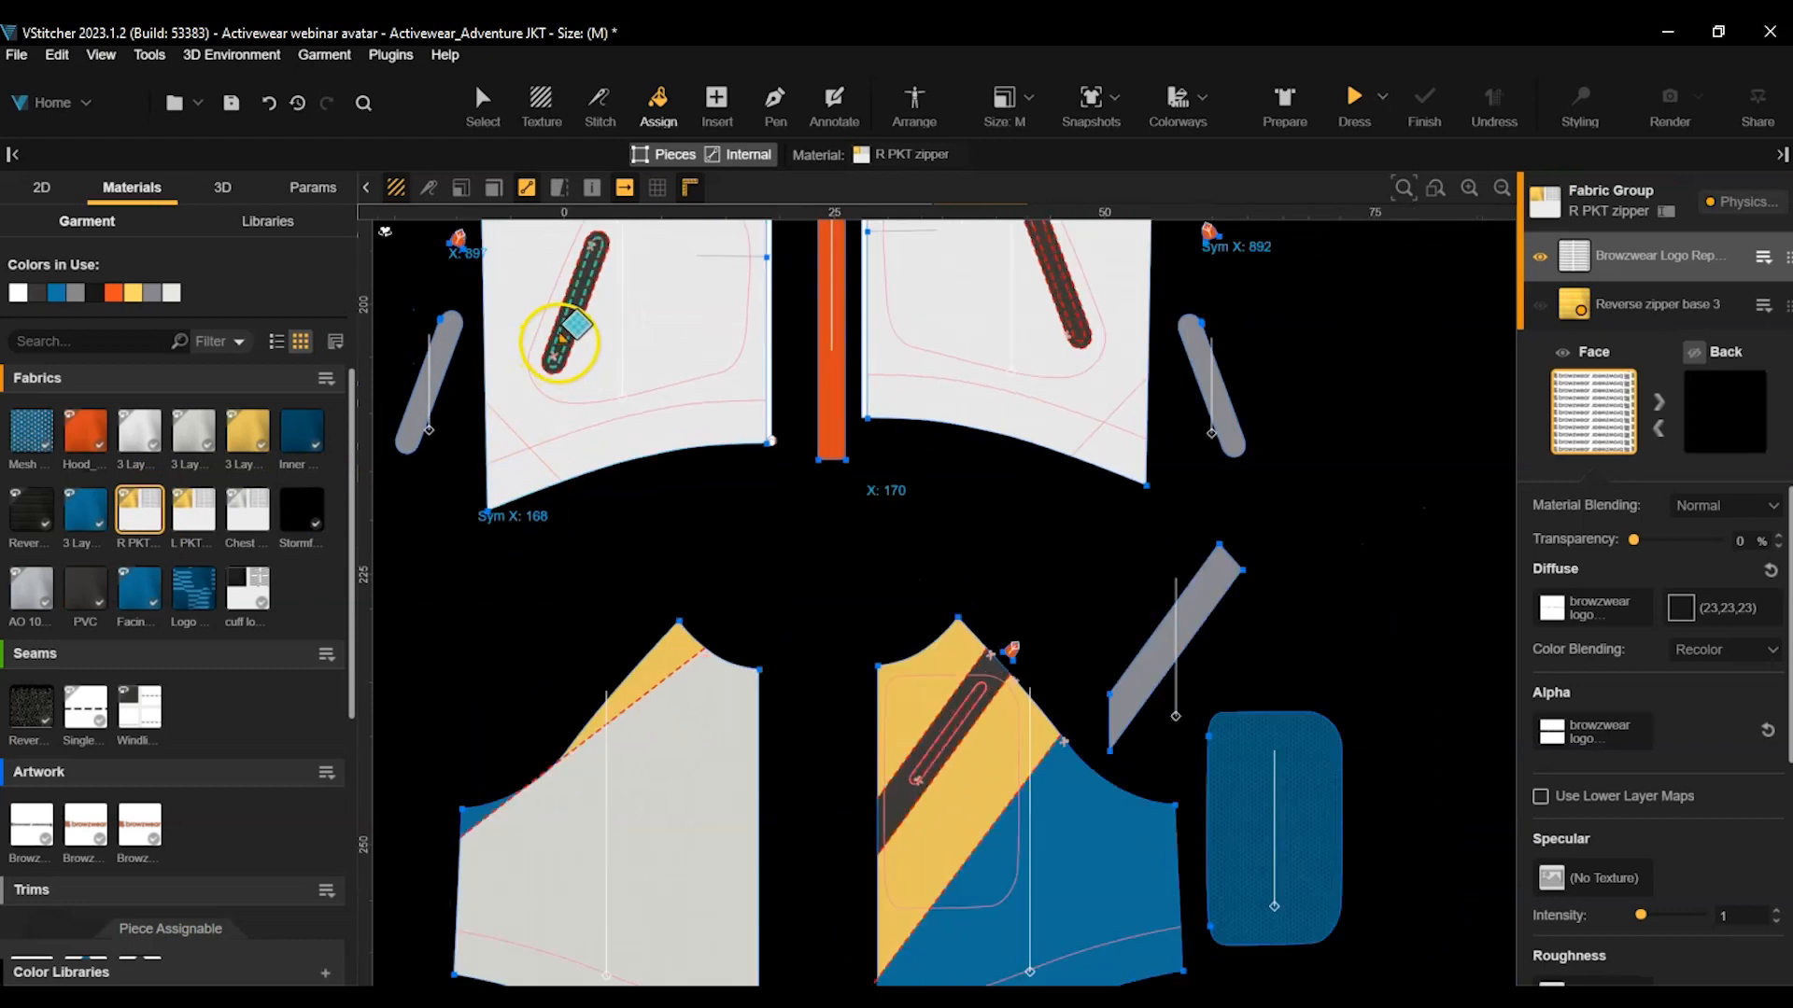
scroll(560, 341, "up", 3)
left_click(574, 327)
scroll(598, 420, "down", 3)
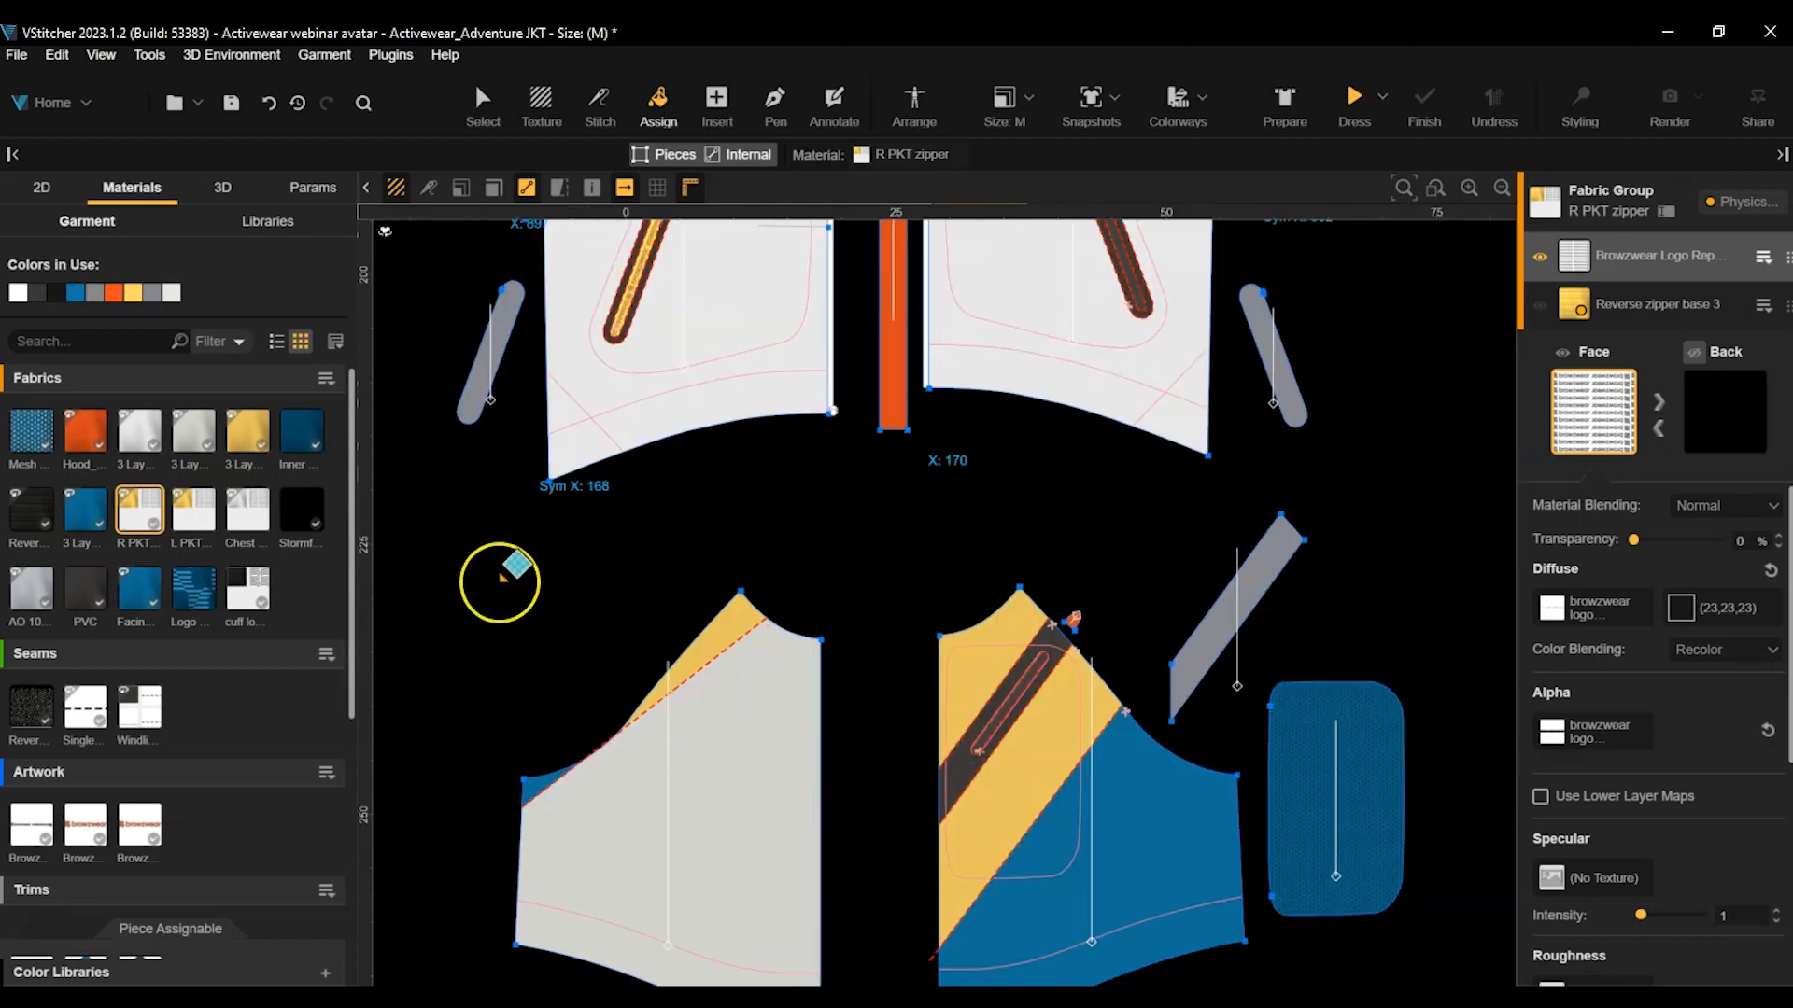
left_click(194, 509)
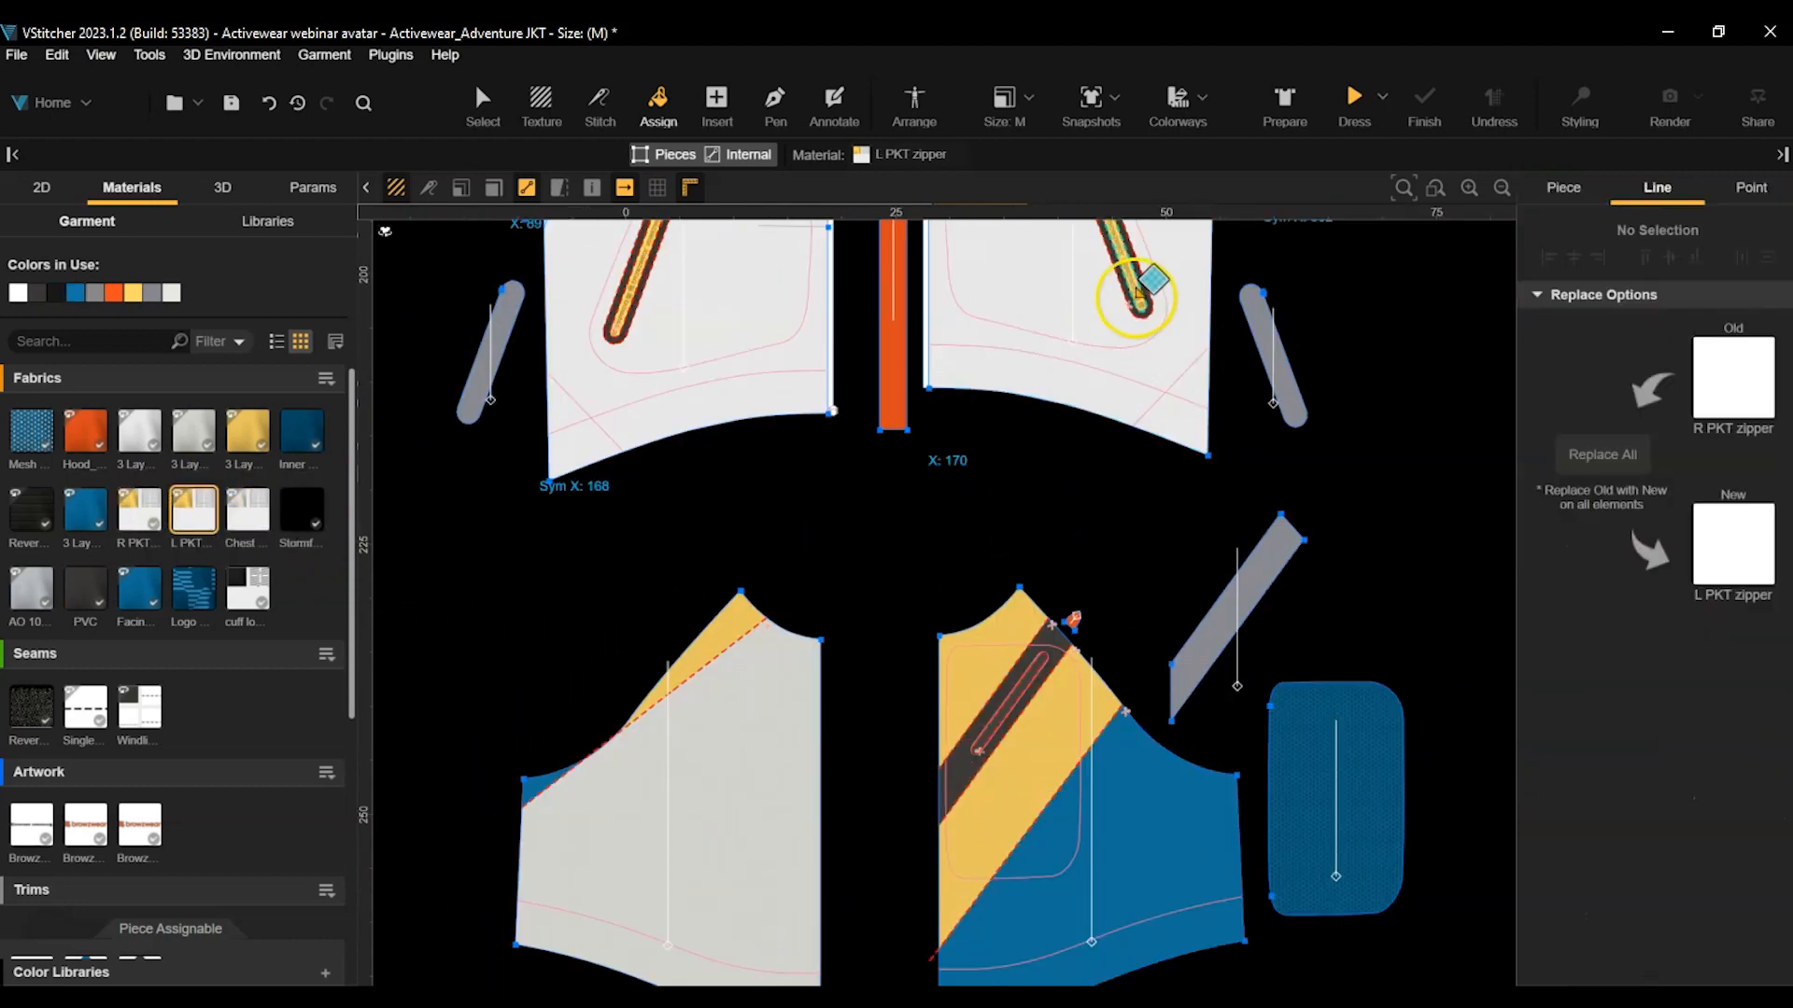
left_click(248, 509)
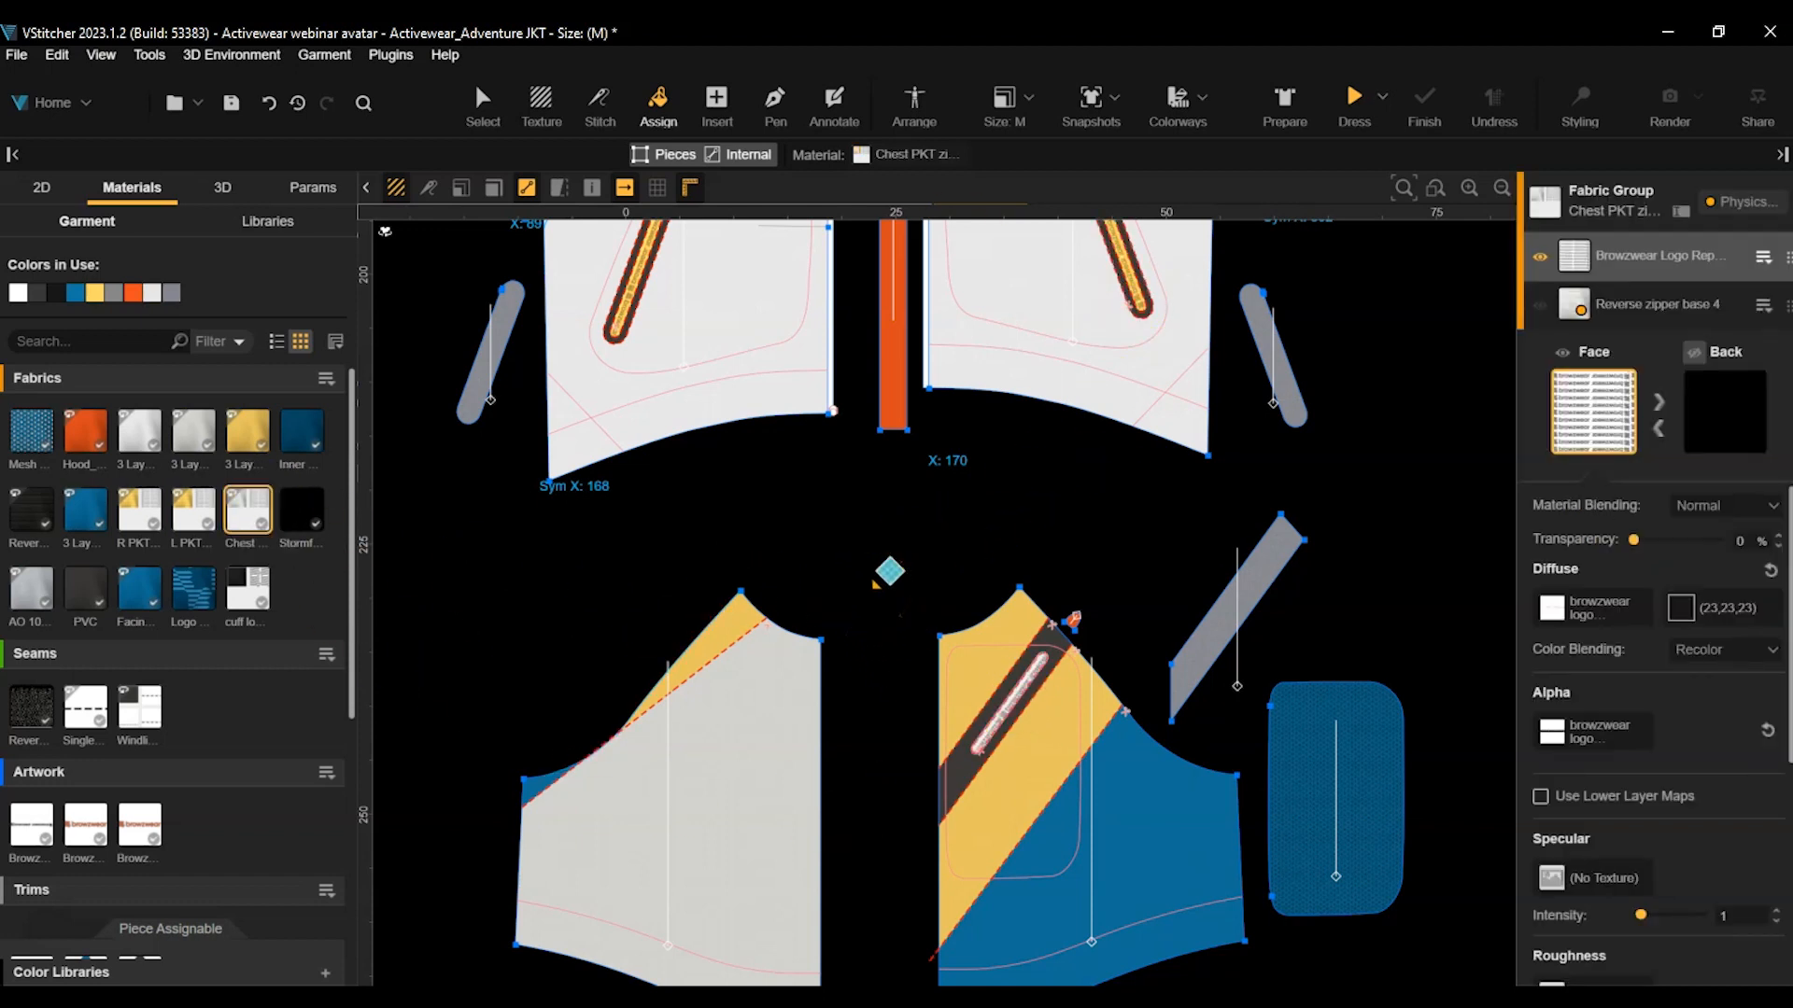
Place the blue 3CDALH hand chest pockets puller trim on the chest pocket zipper and the hand pocket zippers.
scroll(315, 737, "down", 5)
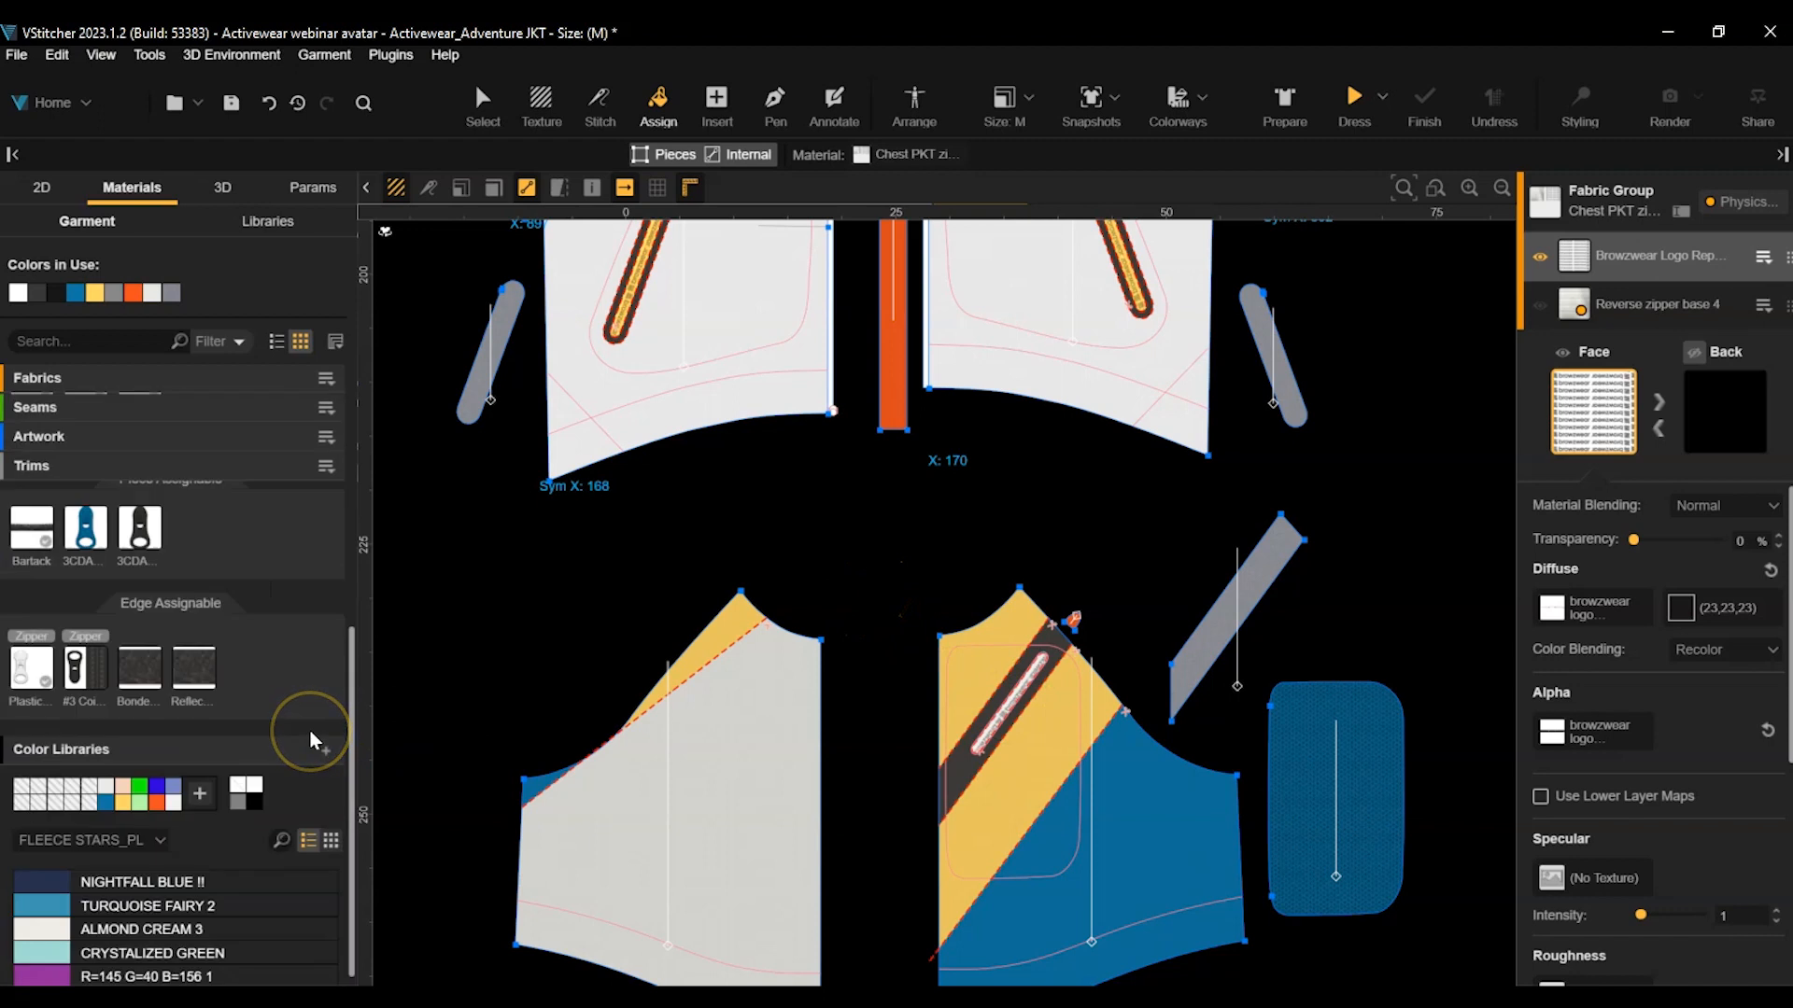
left_click(85, 536)
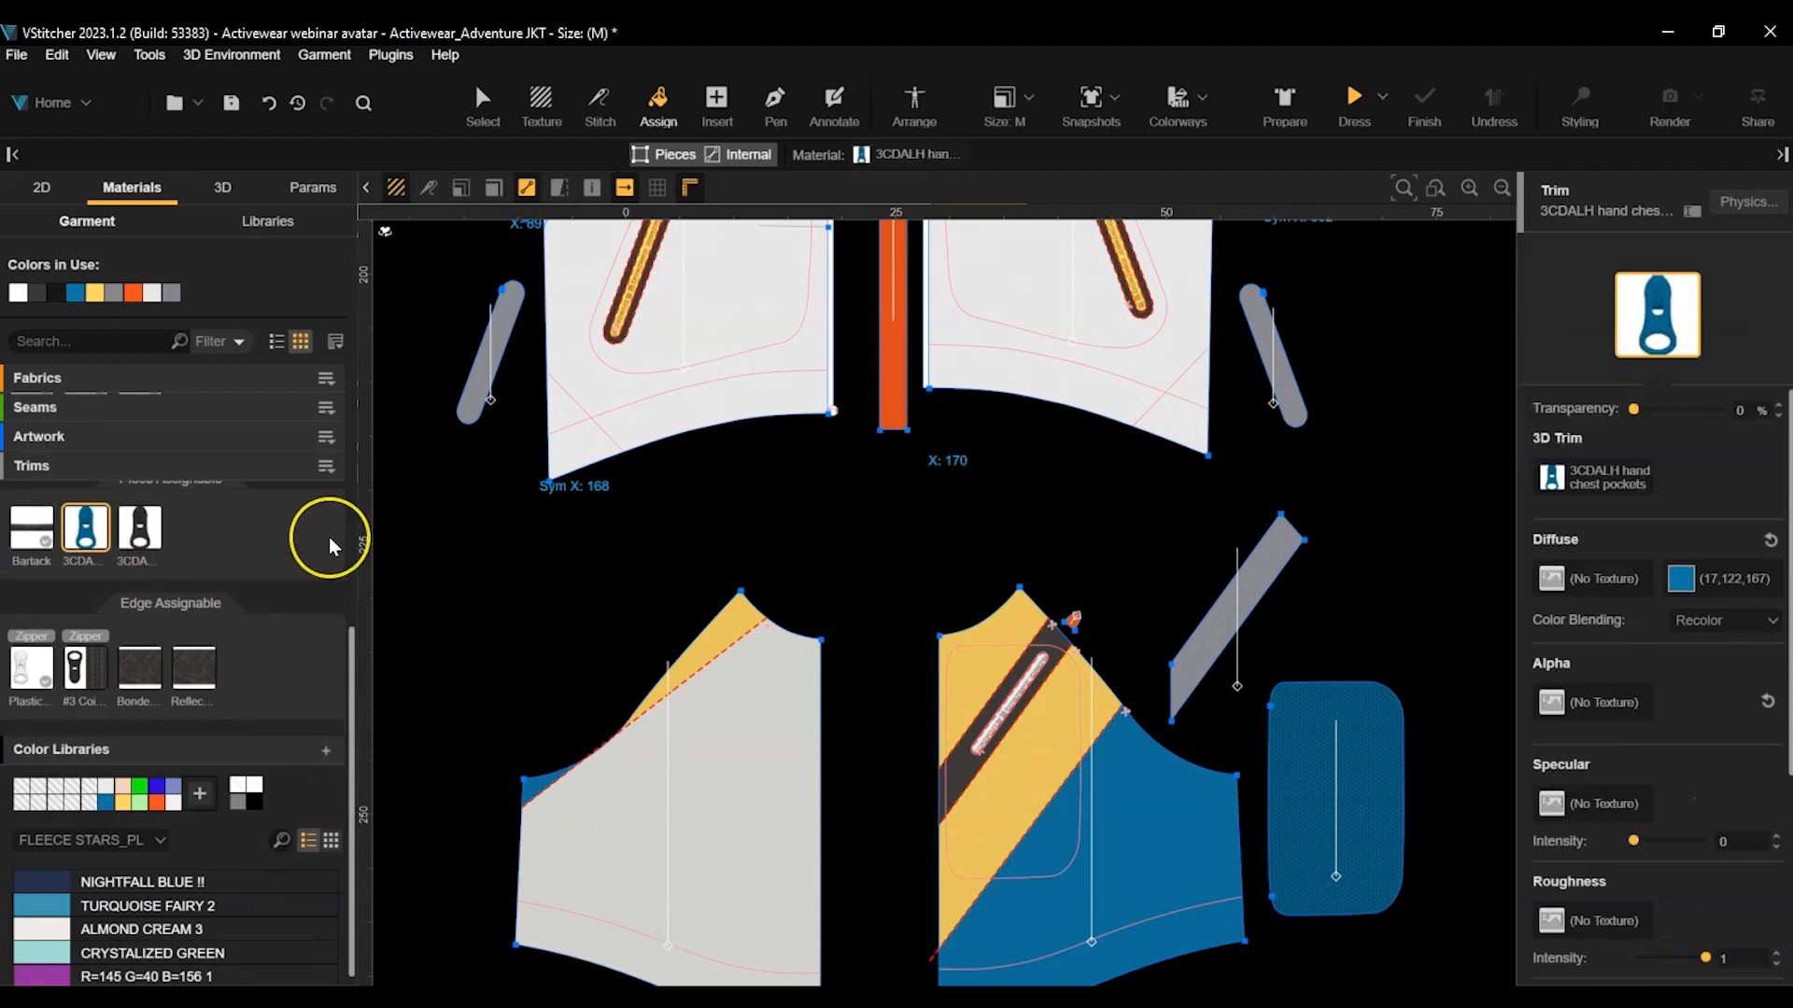
scroll(1013, 700, "up", 4)
left_click(1041, 630)
scroll(1093, 392, "down", 3)
middle_click_drag(1112, 373, 1033, 993)
left_click(1088, 294)
scroll(904, 727, "down", 2)
middle_click_drag(903, 727, 967, 801)
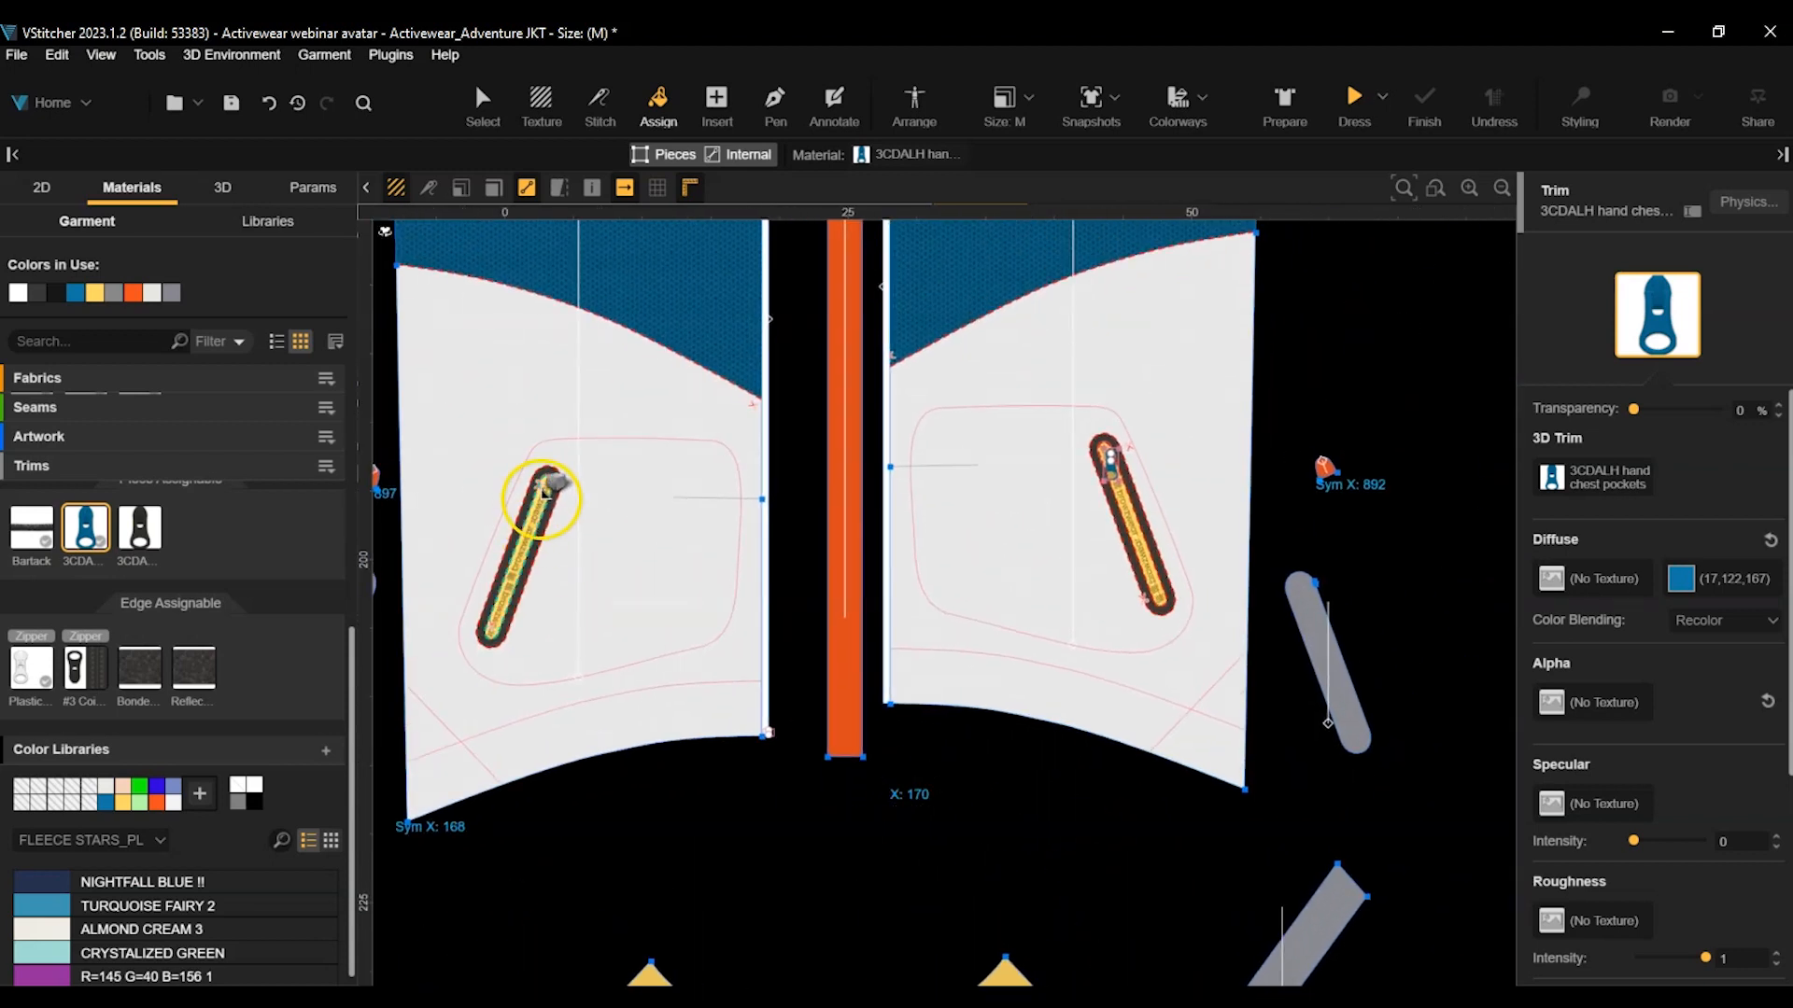
Move the pullers of both hand pocket zippers slightly down along their zippers.
left_click(481, 104)
scroll(529, 483, "up", 4)
left_click(561, 511)
left_click(753, 159)
left_click(563, 506)
left_click_drag(563, 505, 555, 531)
scroll(1104, 663, "down", 3)
scroll(1147, 711, "up", 2)
left_click_drag(1261, 607, 1269, 635)
Move the chest pocket puller down along its diagonal zipper to about X 6.74 cm, Y 5.86 cm.
scroll(1119, 716, "down", 2)
middle_click_drag(994, 922, 885, 336)
scroll(1033, 664, "up", 3)
left_click(988, 654)
left_click_drag(991, 649, 965, 707)
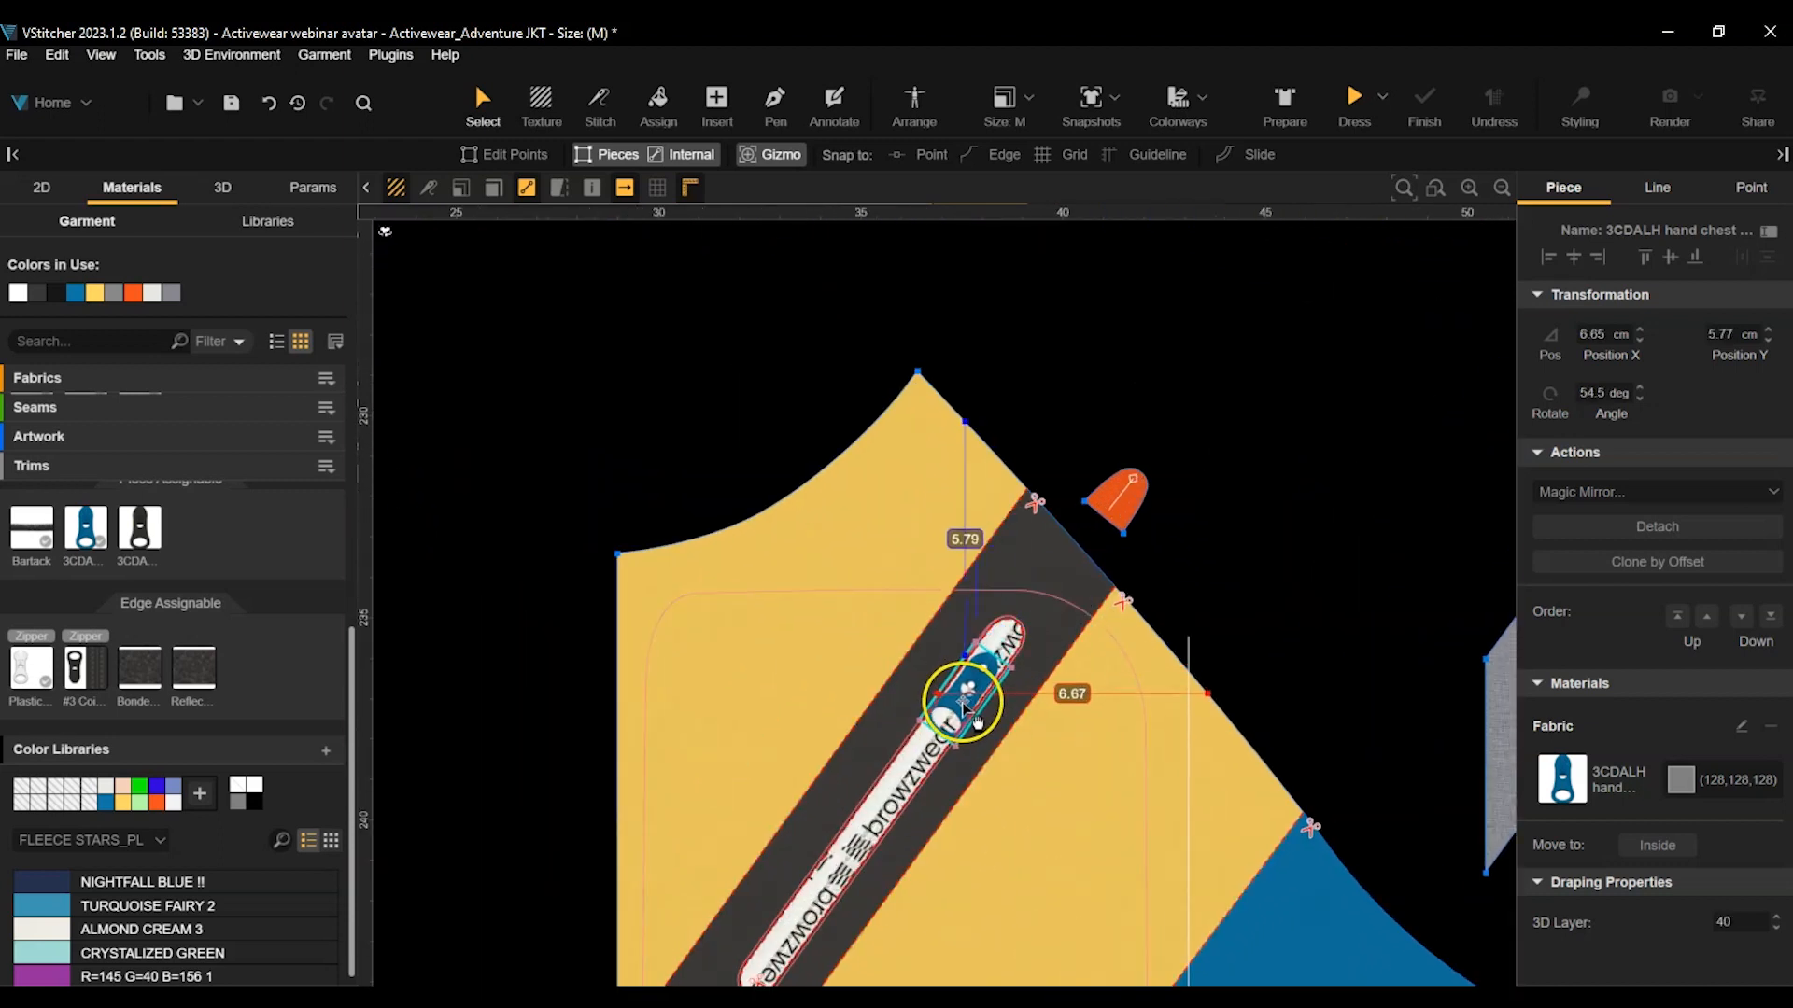
scroll(1233, 600, "down", 2)
Inspect the logo texture placement on the chest pocket zipper and the finished hand pocket zippers.
left_click(541, 103)
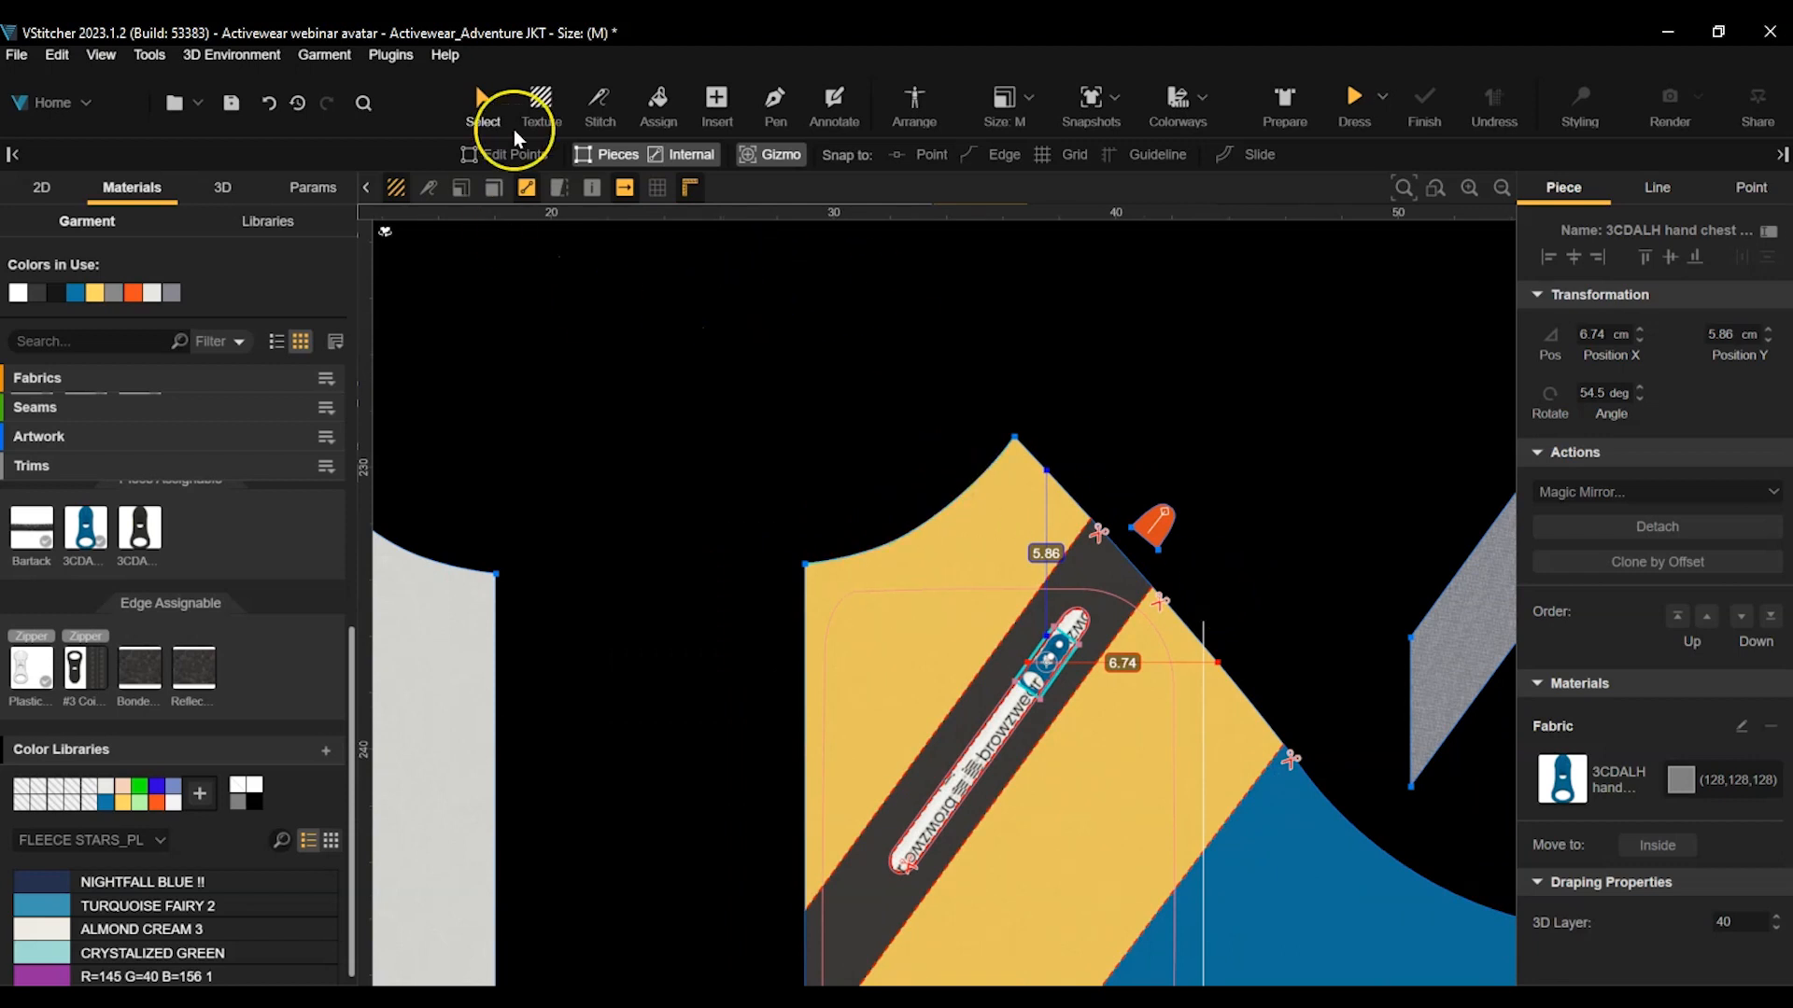
left_click(990, 736)
scroll(644, 725, "down", 4)
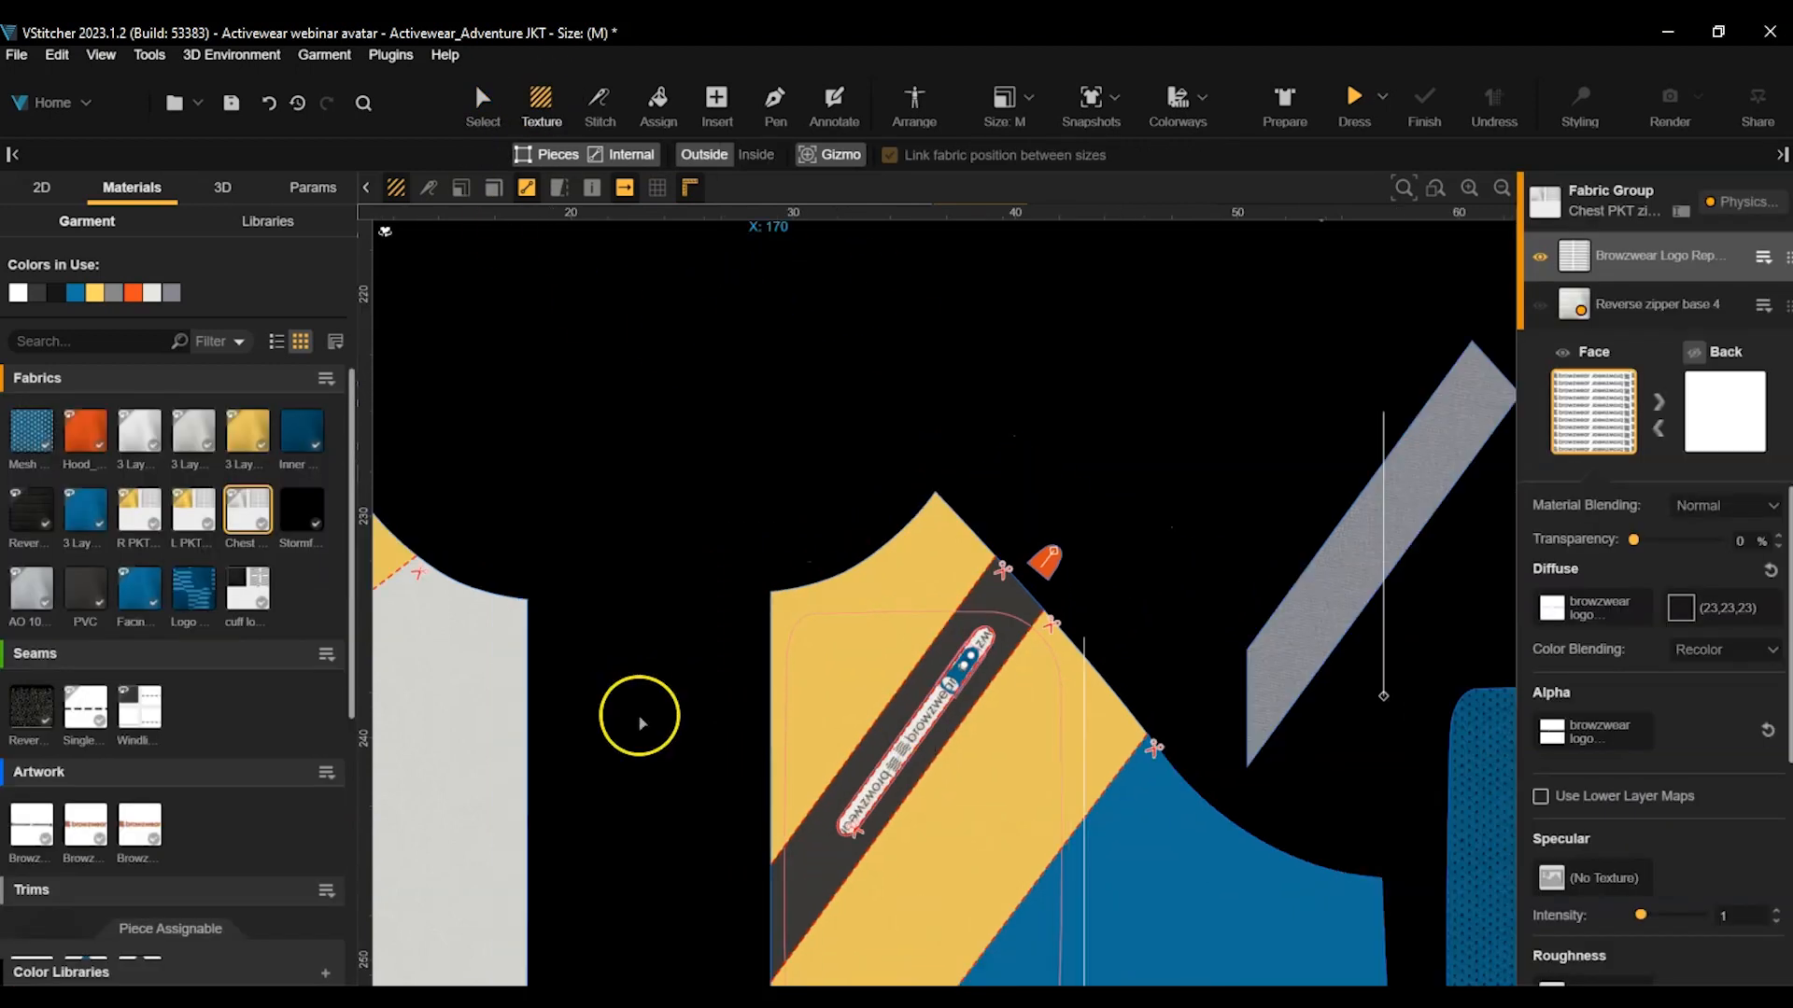
middle_click_drag(764, 580, 775, 929)
left_click(478, 96)
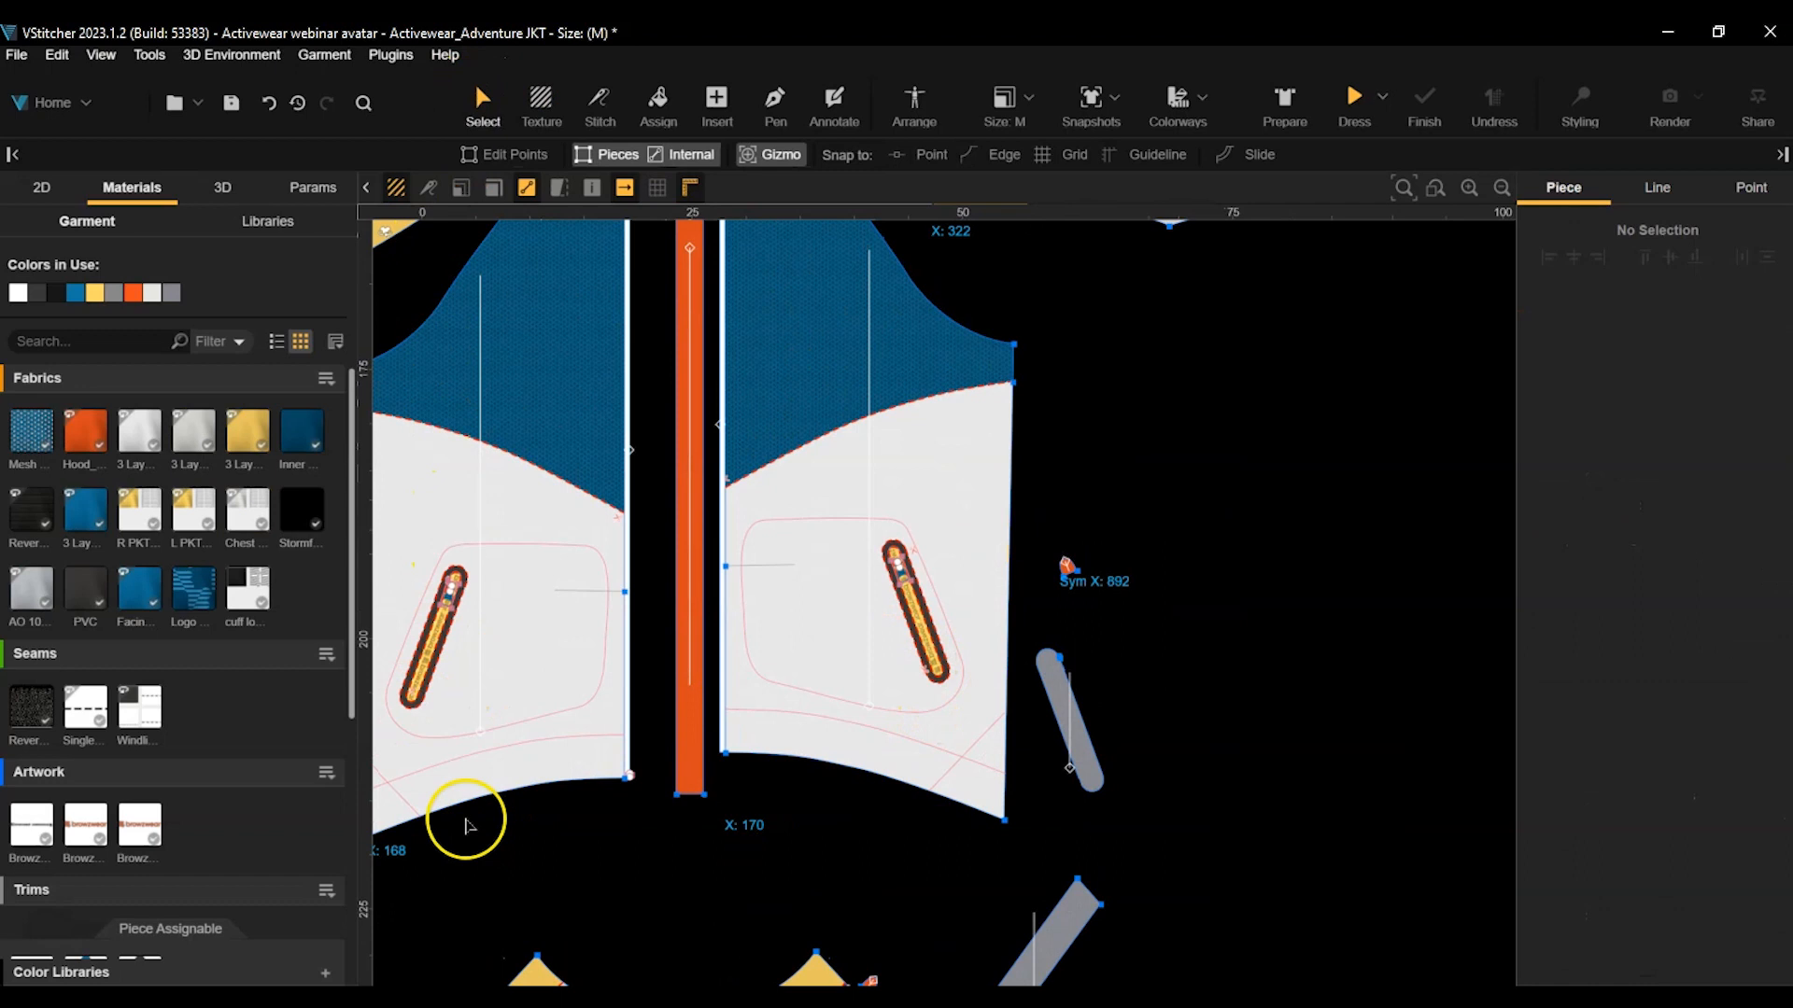
Assign the Reflective tape edge trim to the style line between the grey and yellow areas of the sleeve piece.
scroll(260, 676, "down", 3)
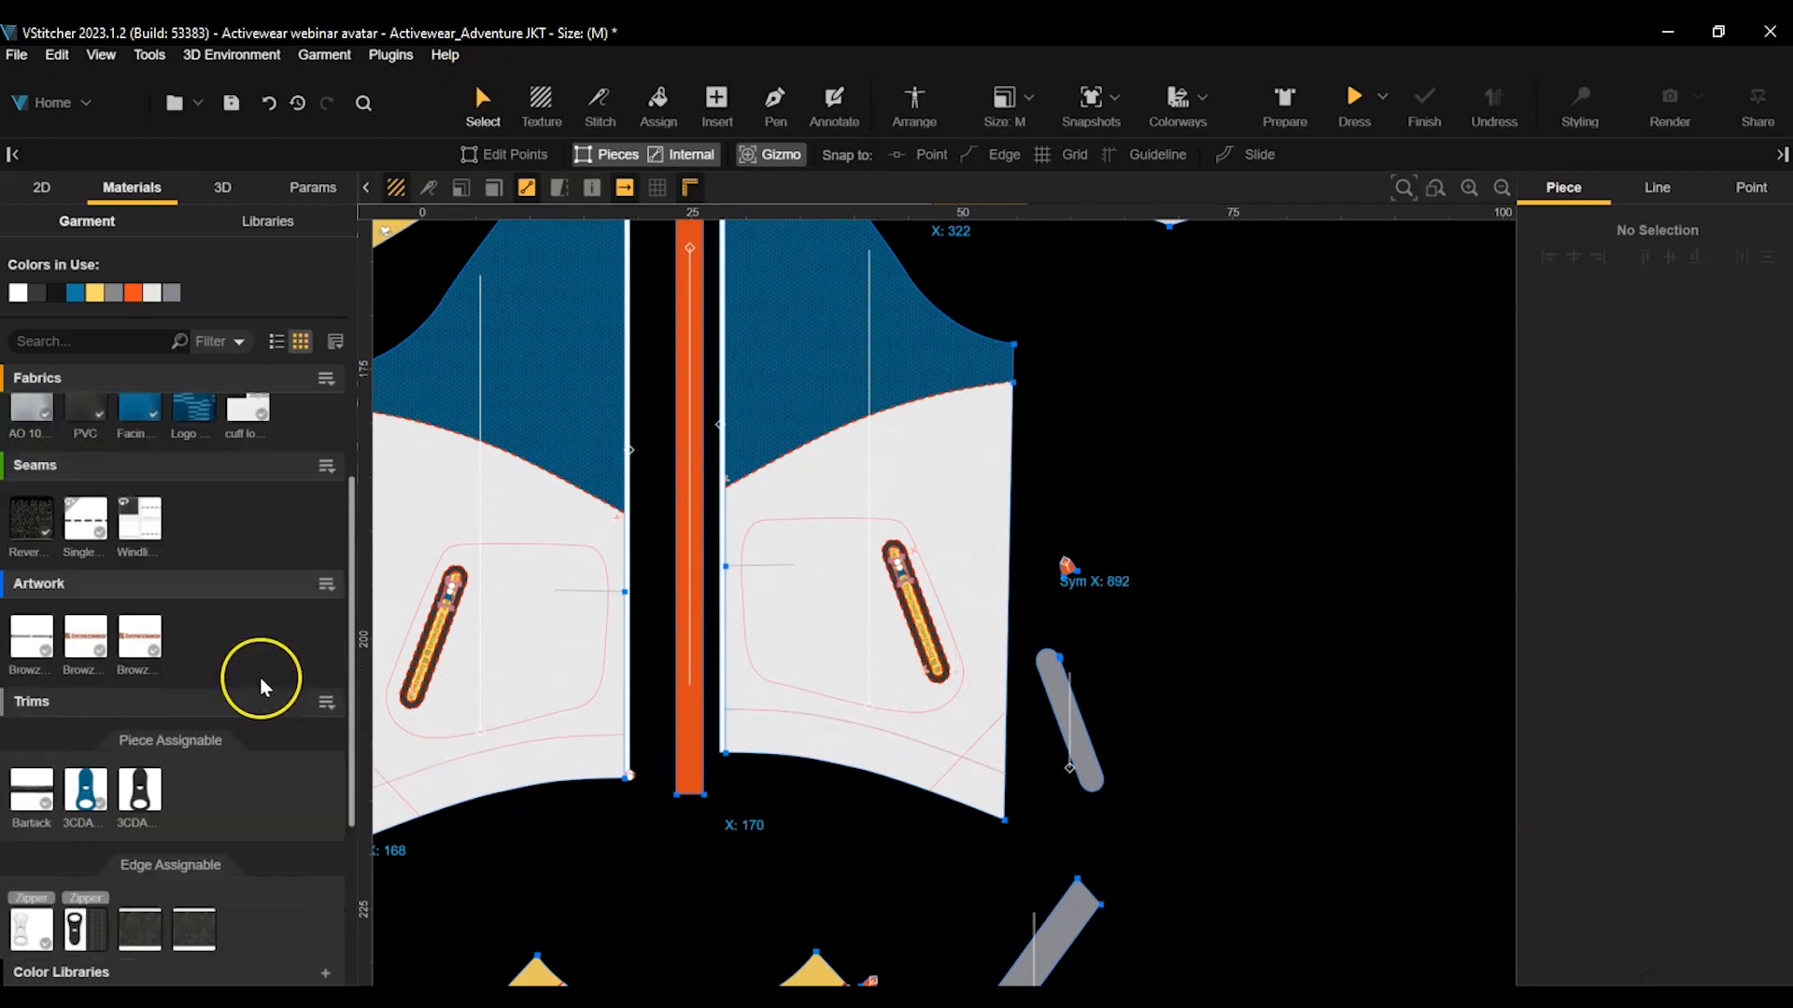
scroll(259, 687, "down", 3)
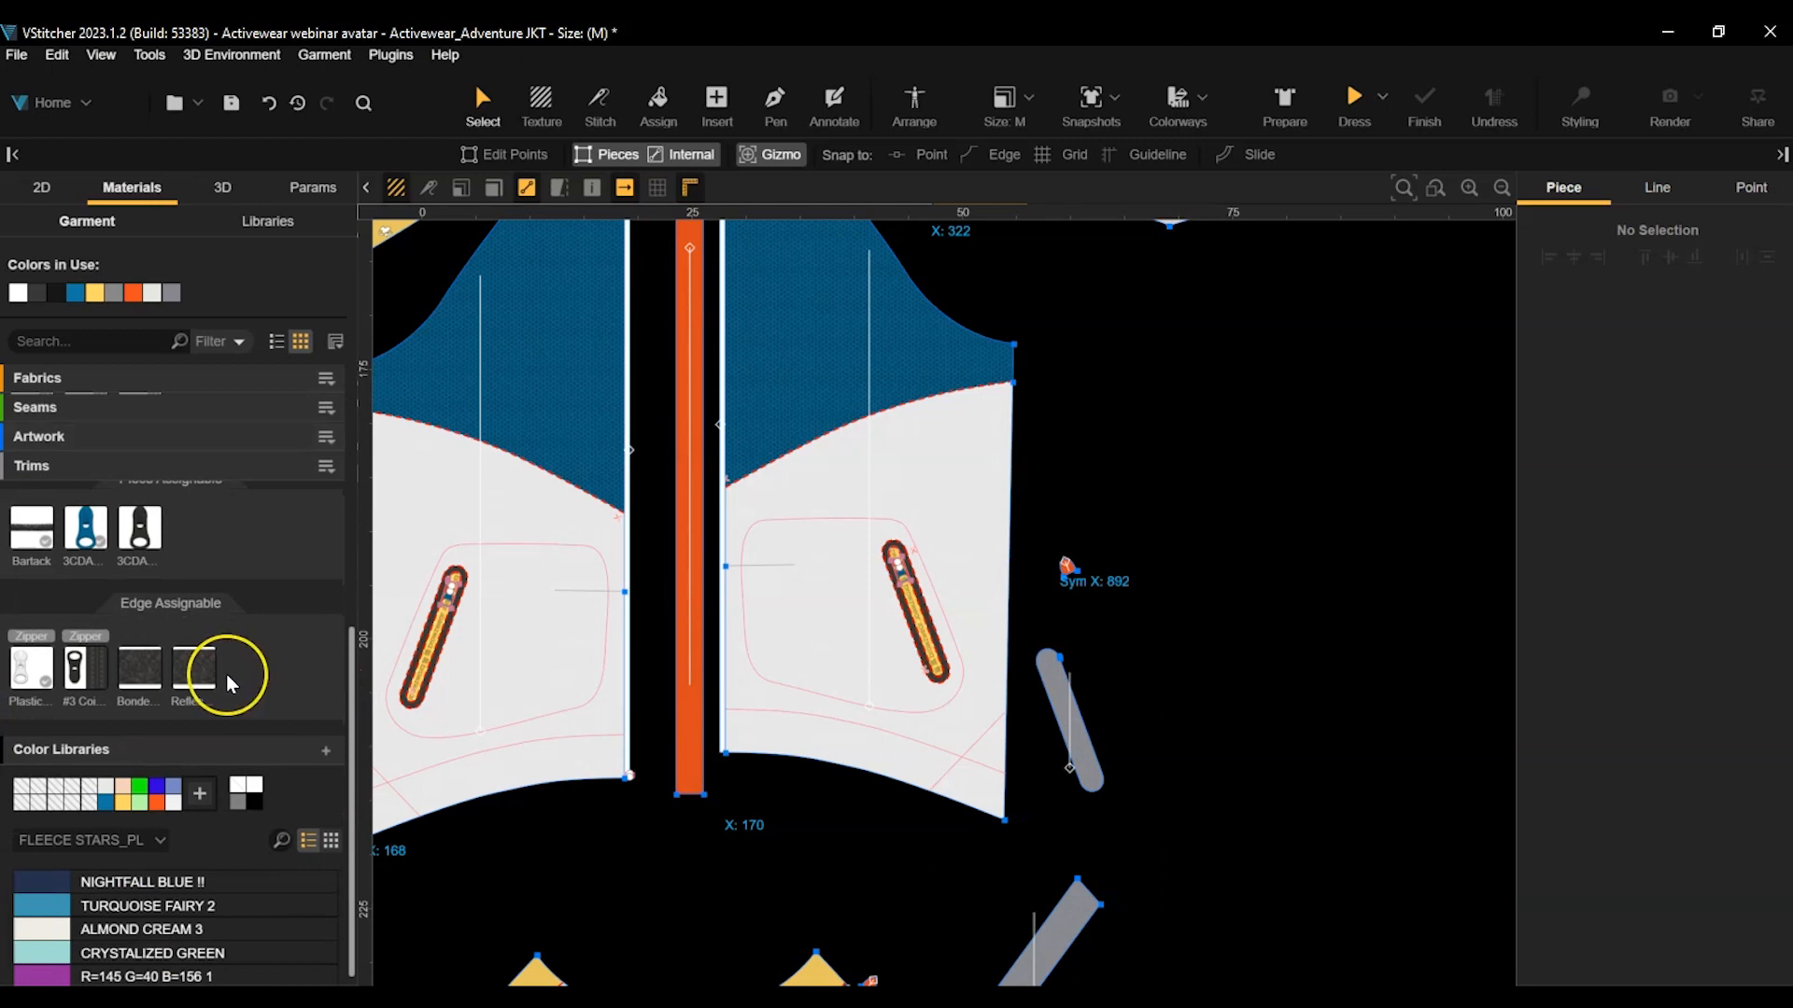
left_click(193, 667)
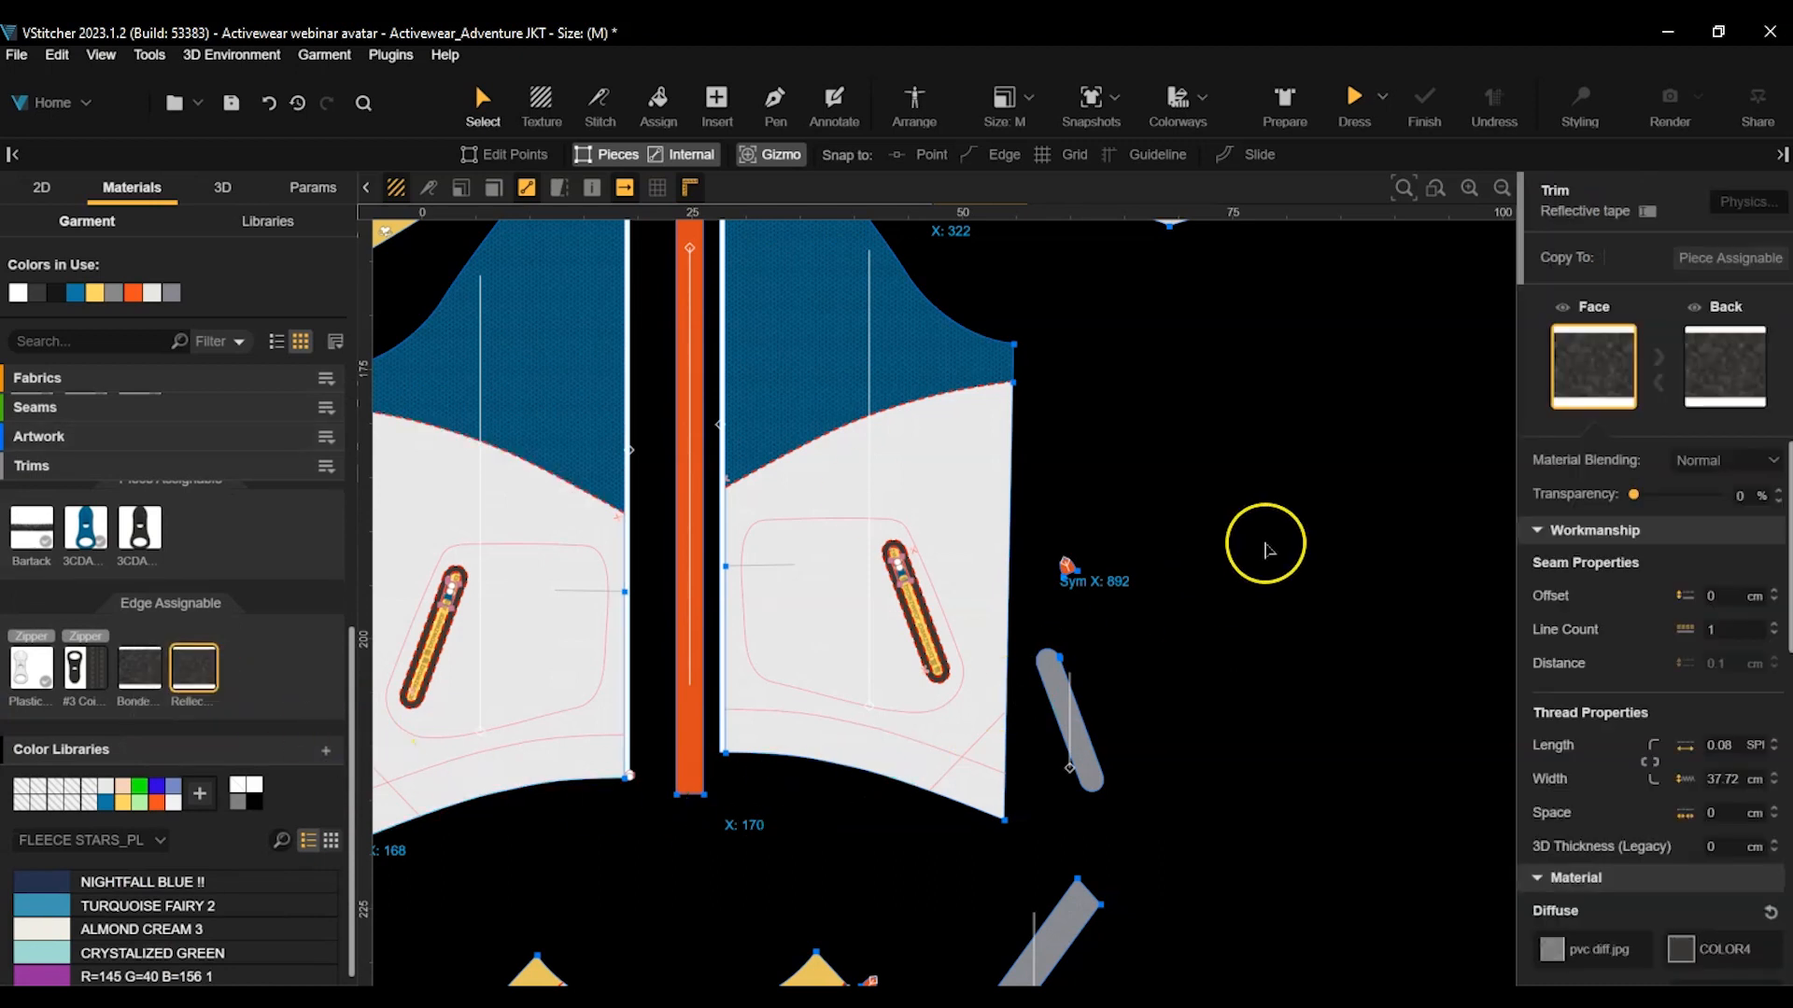
scroll(1265, 523, "down", 5)
left_click(660, 101)
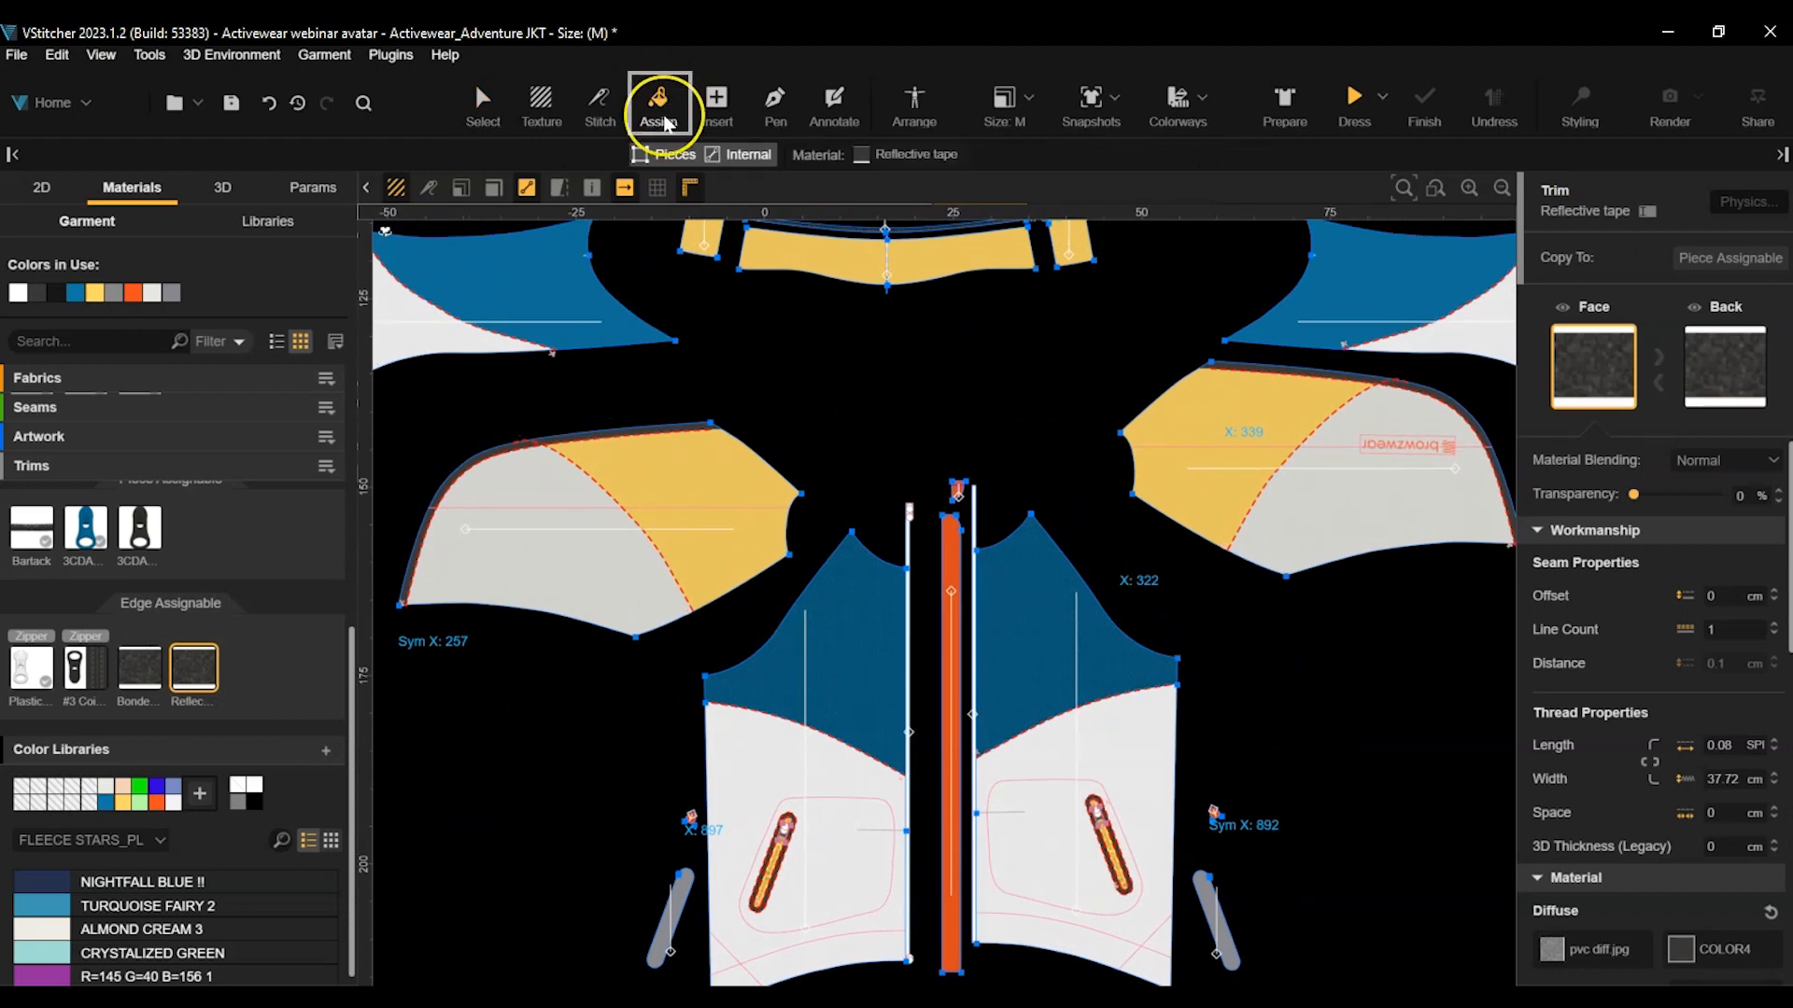
left_click(605, 479)
Assign the Reflective tape to the front hem corners, the back's lower curve and the lower panels' yellow splits, and hide its face side.
scroll(972, 424, "down", 2)
middle_click_drag(1290, 671, 1330, 298)
scroll(831, 632, "up", 2)
scroll(1111, 497, "down", 1)
middle_click_drag(1119, 499, 1004, 556)
scroll(1003, 555, "down", 2)
middle_click_drag(1471, 565, 926, 564)
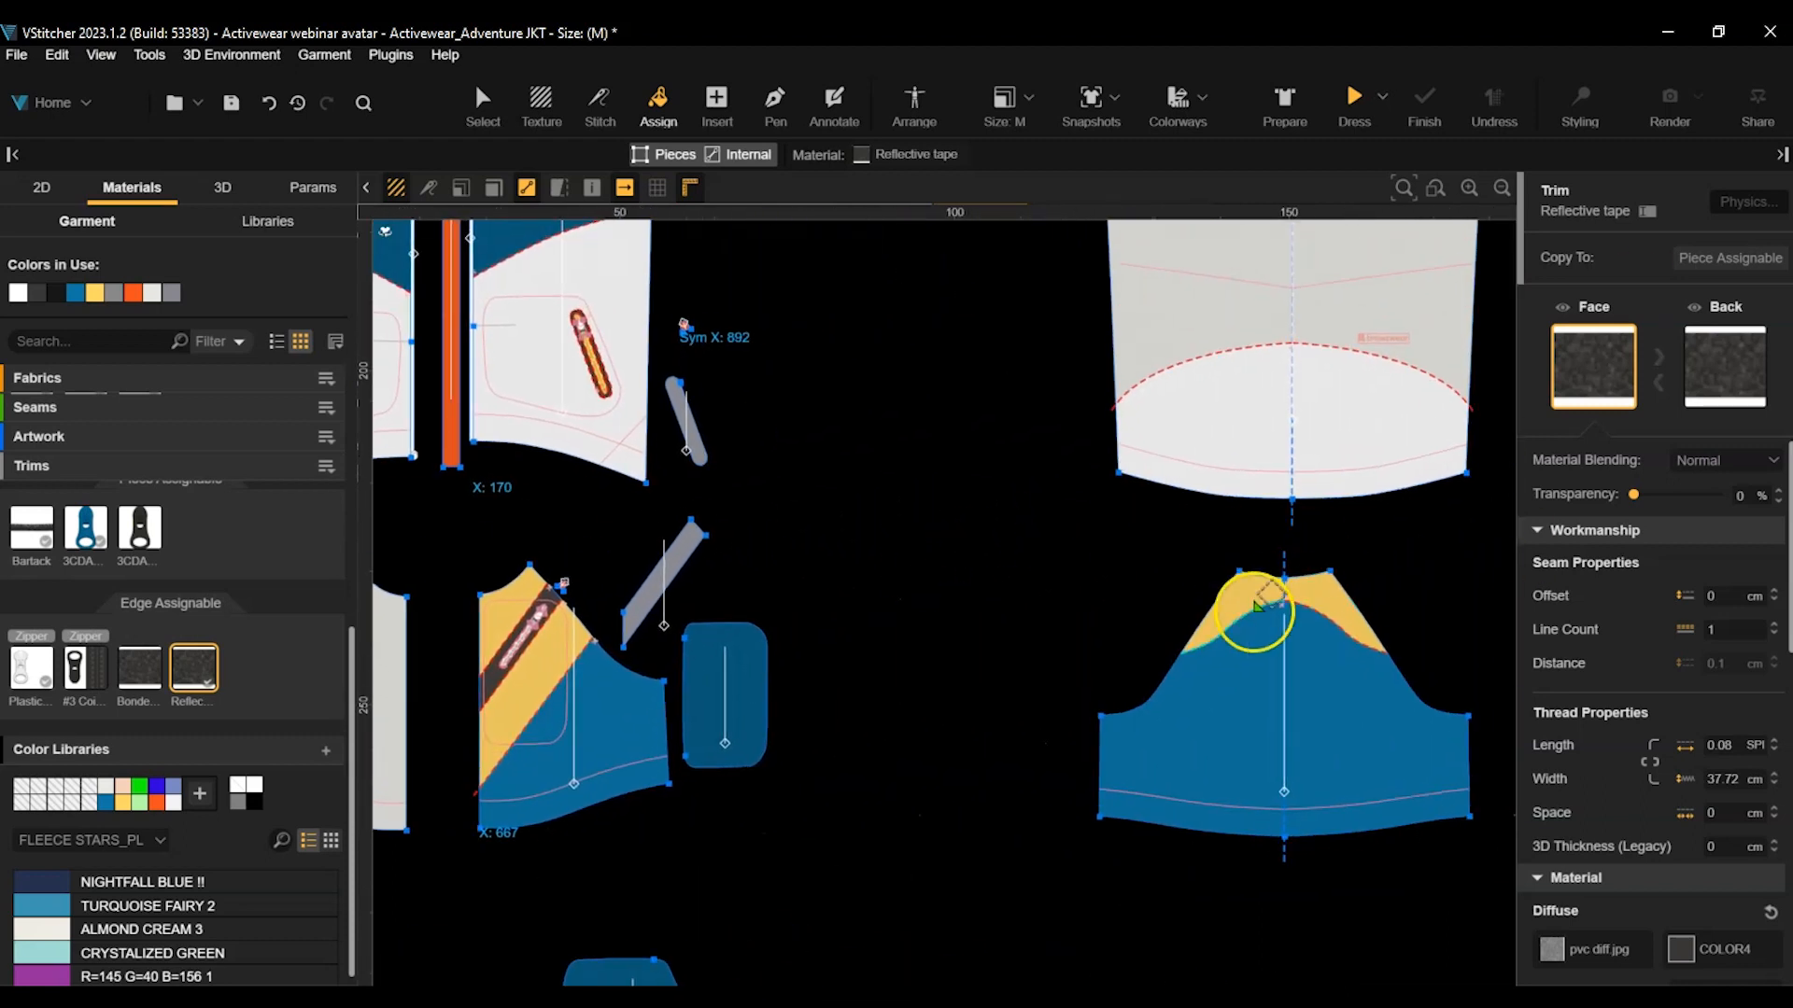
scroll(1138, 596, "down", 1)
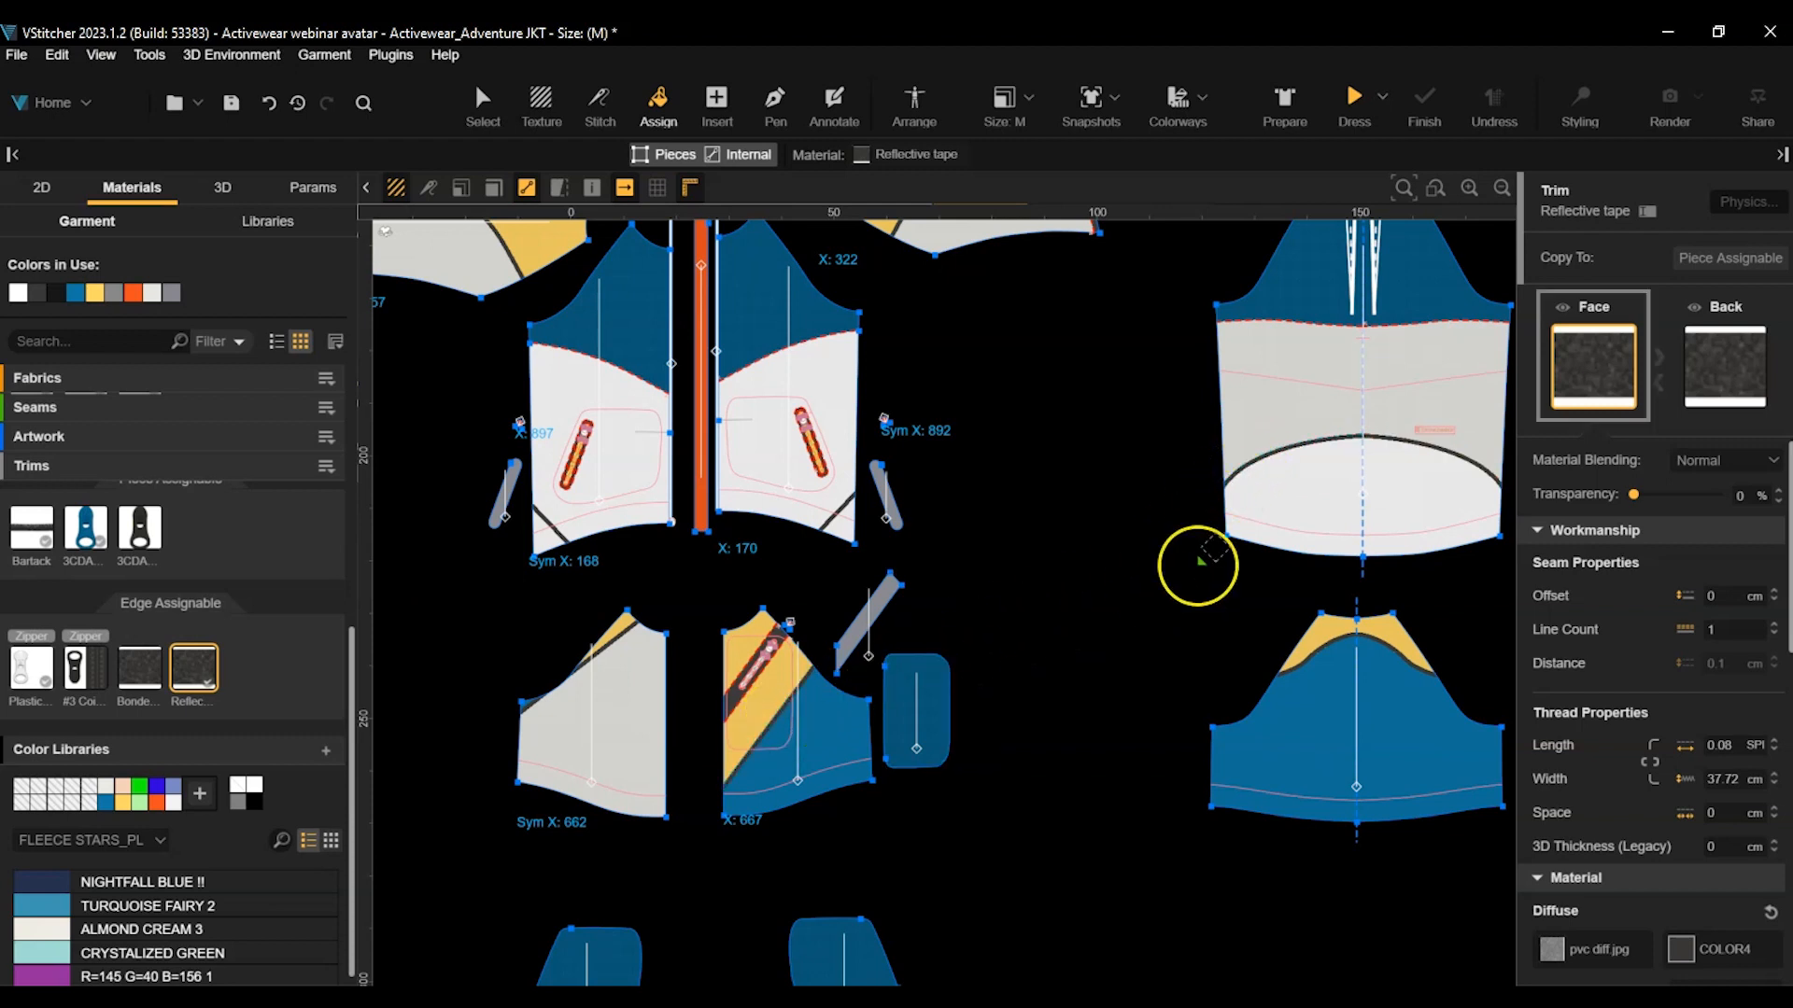
left_click(1563, 311)
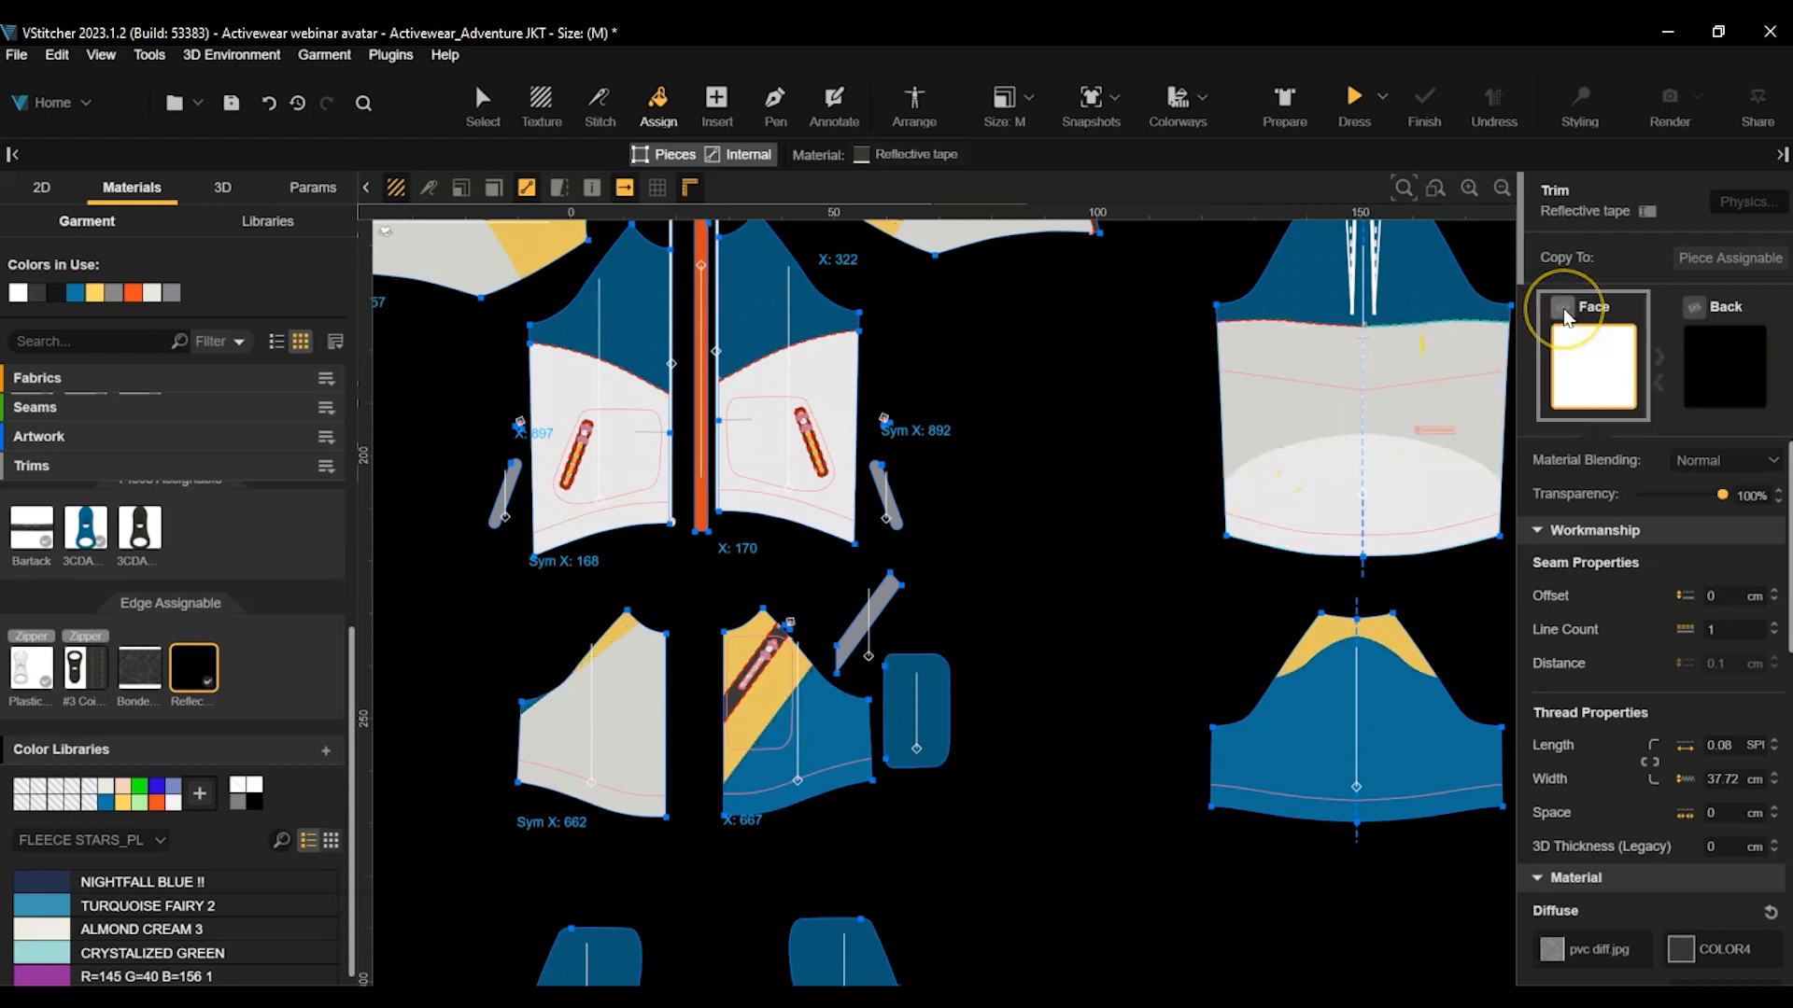
Assign the Bonded seam trim to the armhole edge, style line and cuff line of the white-and-blue sleeve pieces.
left_click(139, 665)
scroll(1047, 431, "down", 2)
middle_click_drag(1047, 435, 1109, 887)
middle_click_drag(877, 288, 924, 776)
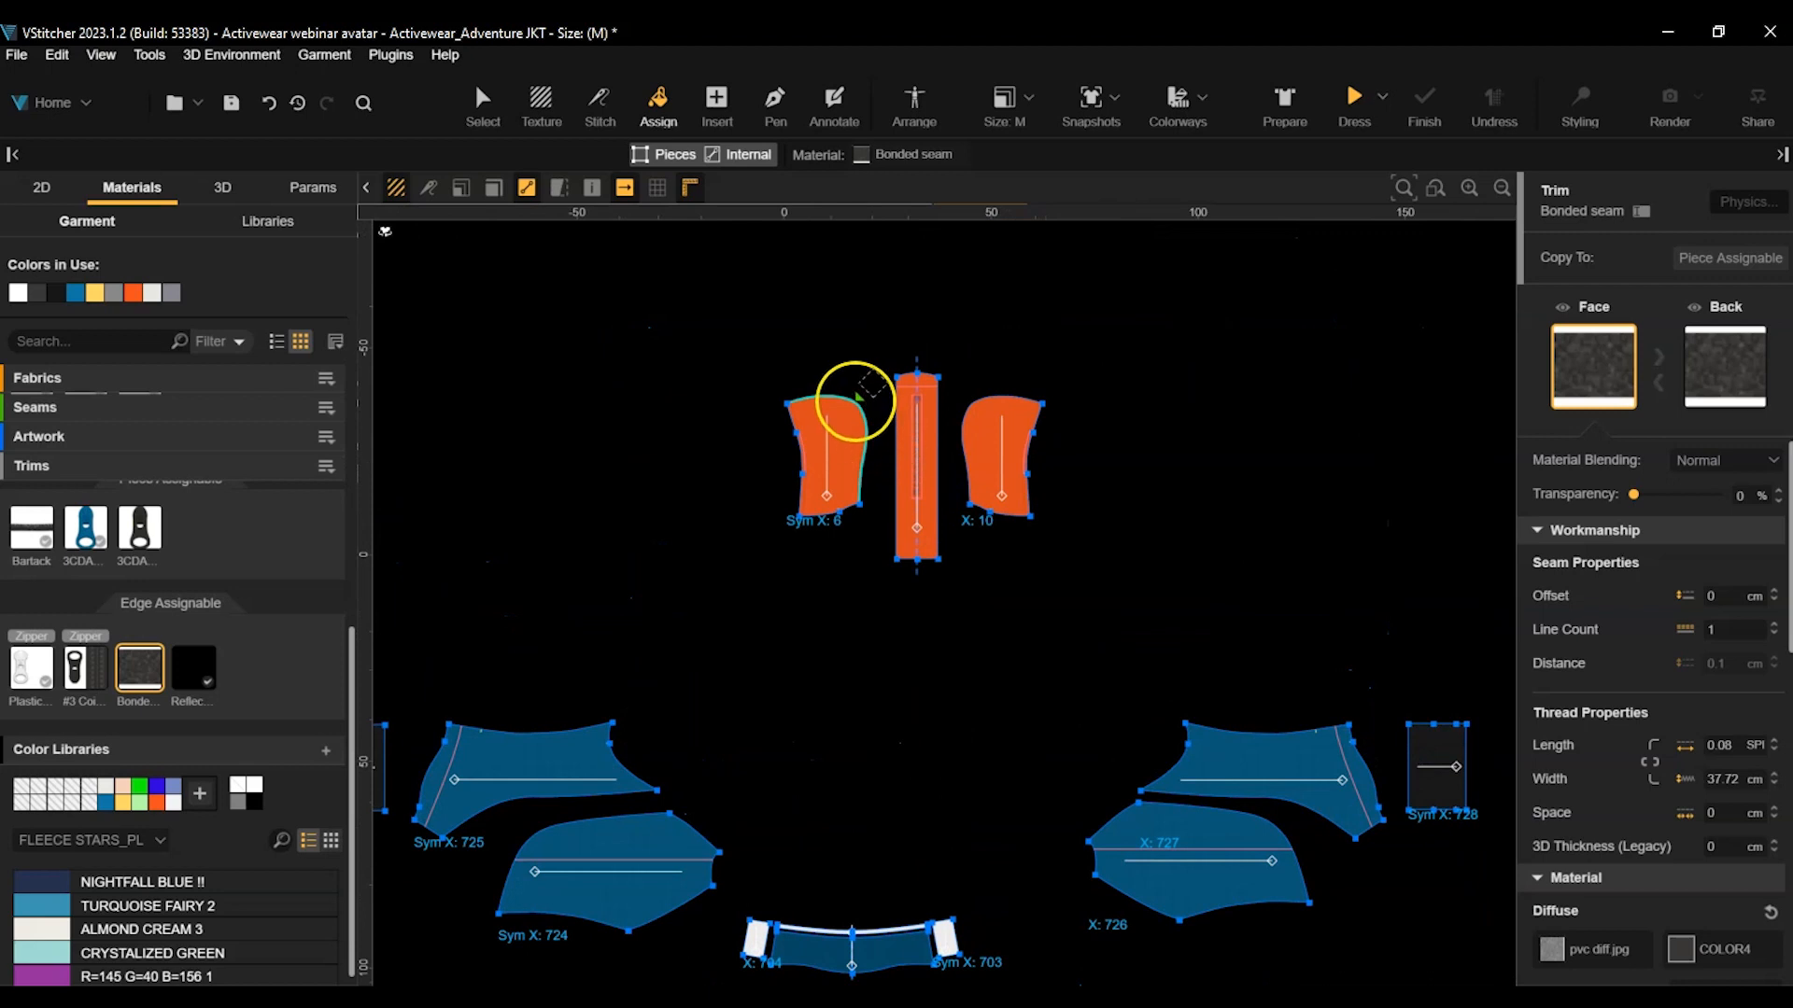
scroll(916, 383, "up", 1)
scroll(1212, 516, "down", 2)
scroll(1210, 519, "down", 2)
middle_click_drag(1092, 653, 1100, 404)
scroll(765, 689, "up", 4)
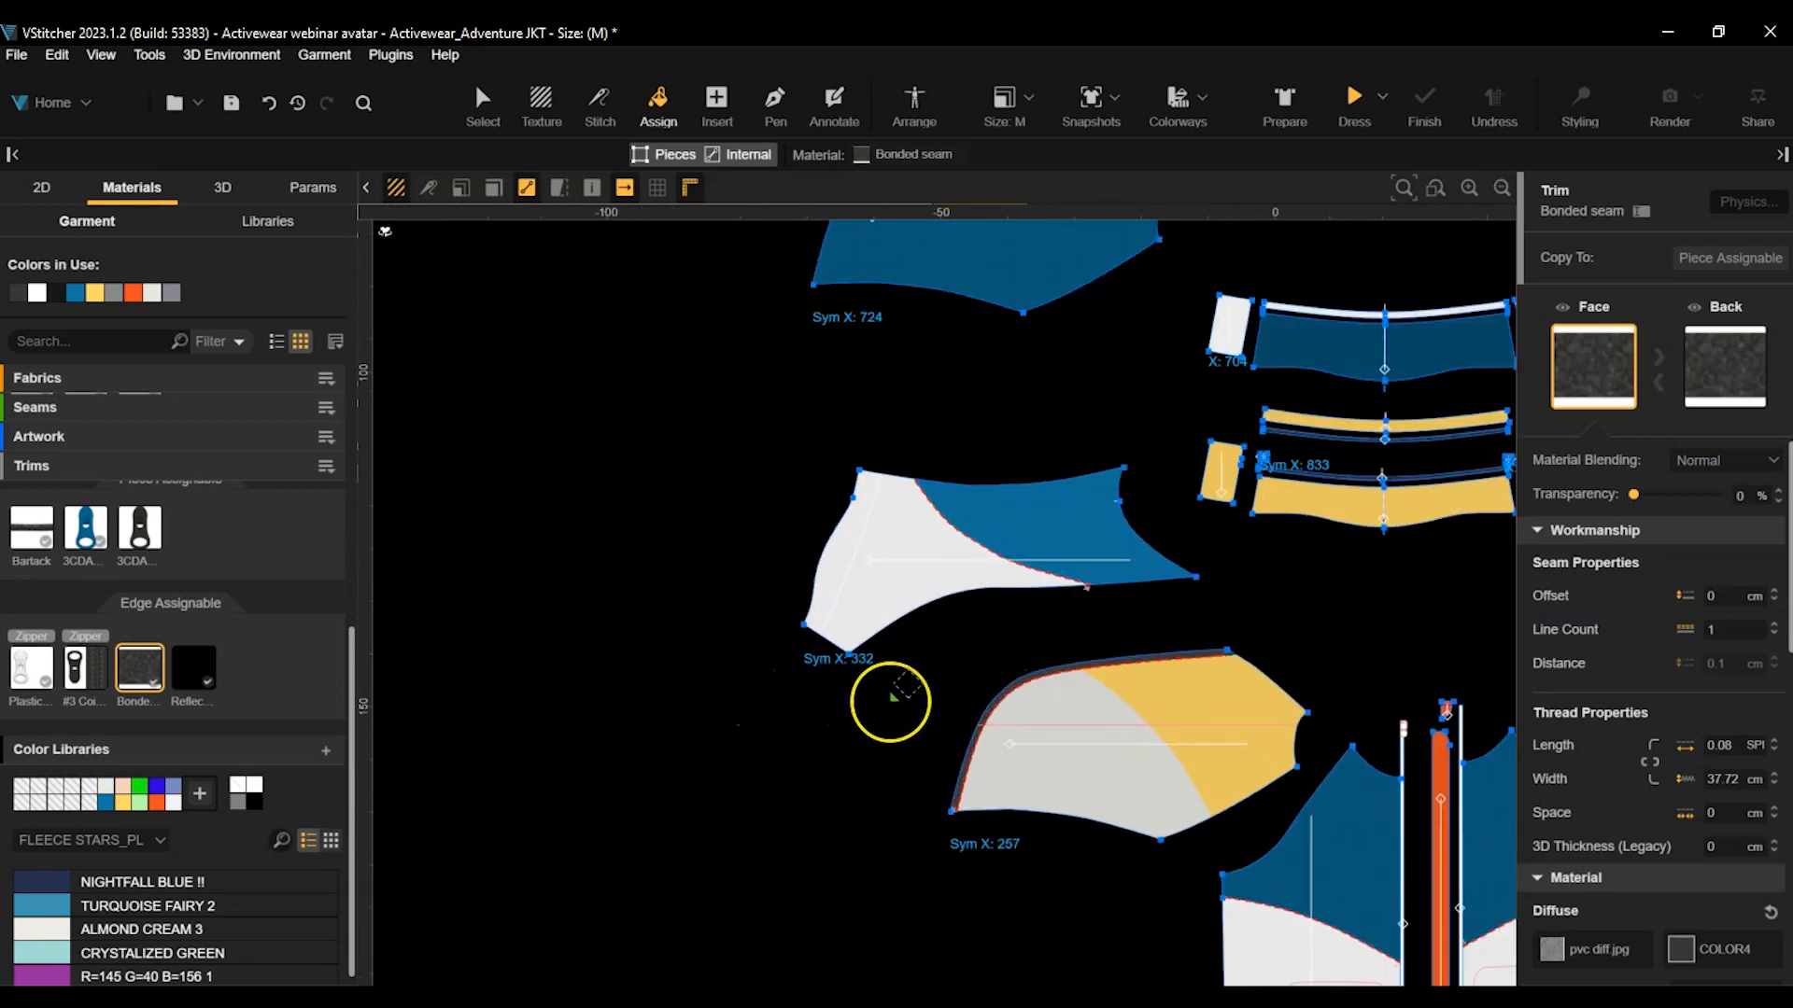
middle_click_drag(891, 699, 863, 704)
left_click(1096, 494)
left_click(1096, 520)
left_click(959, 551)
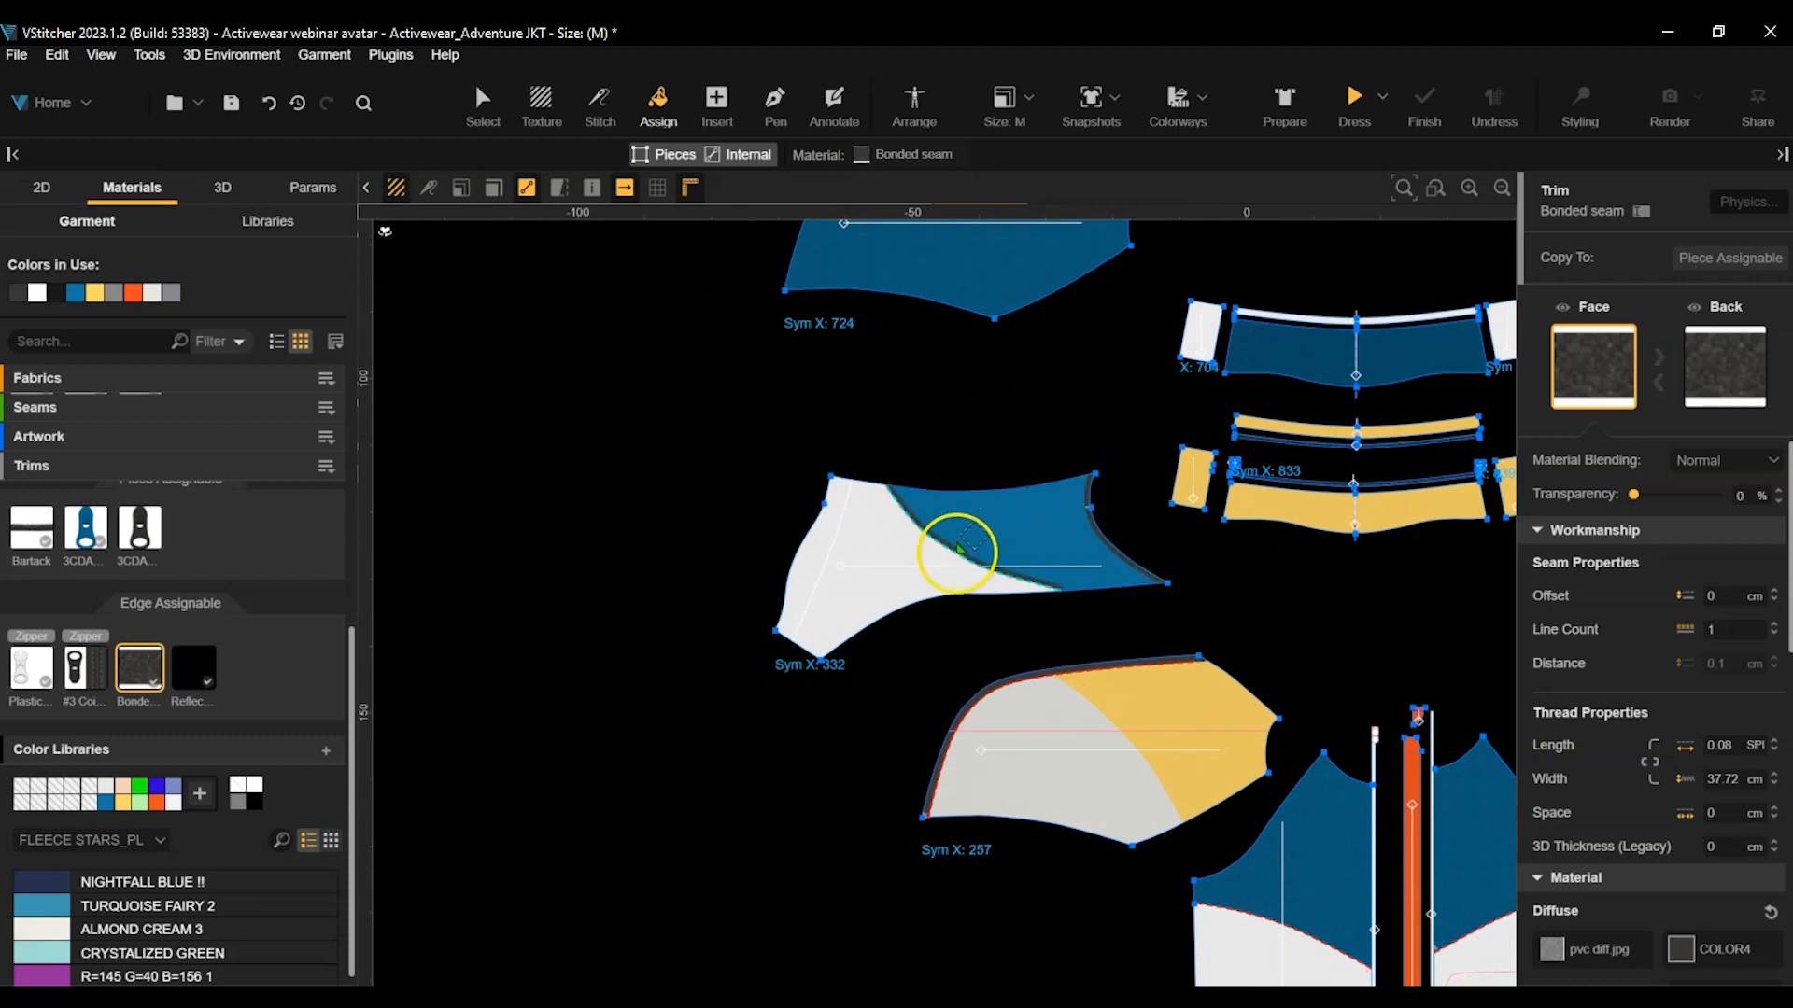
left_click(805, 559)
Assign the Bonded seam trim to the outer edges of the yellow-and-grey sleeve pieces.
scroll(707, 676, "down", 1)
scroll(707, 678, "down", 1)
middle_click_drag(1204, 653, 1043, 490)
left_click(792, 622)
left_click(921, 516)
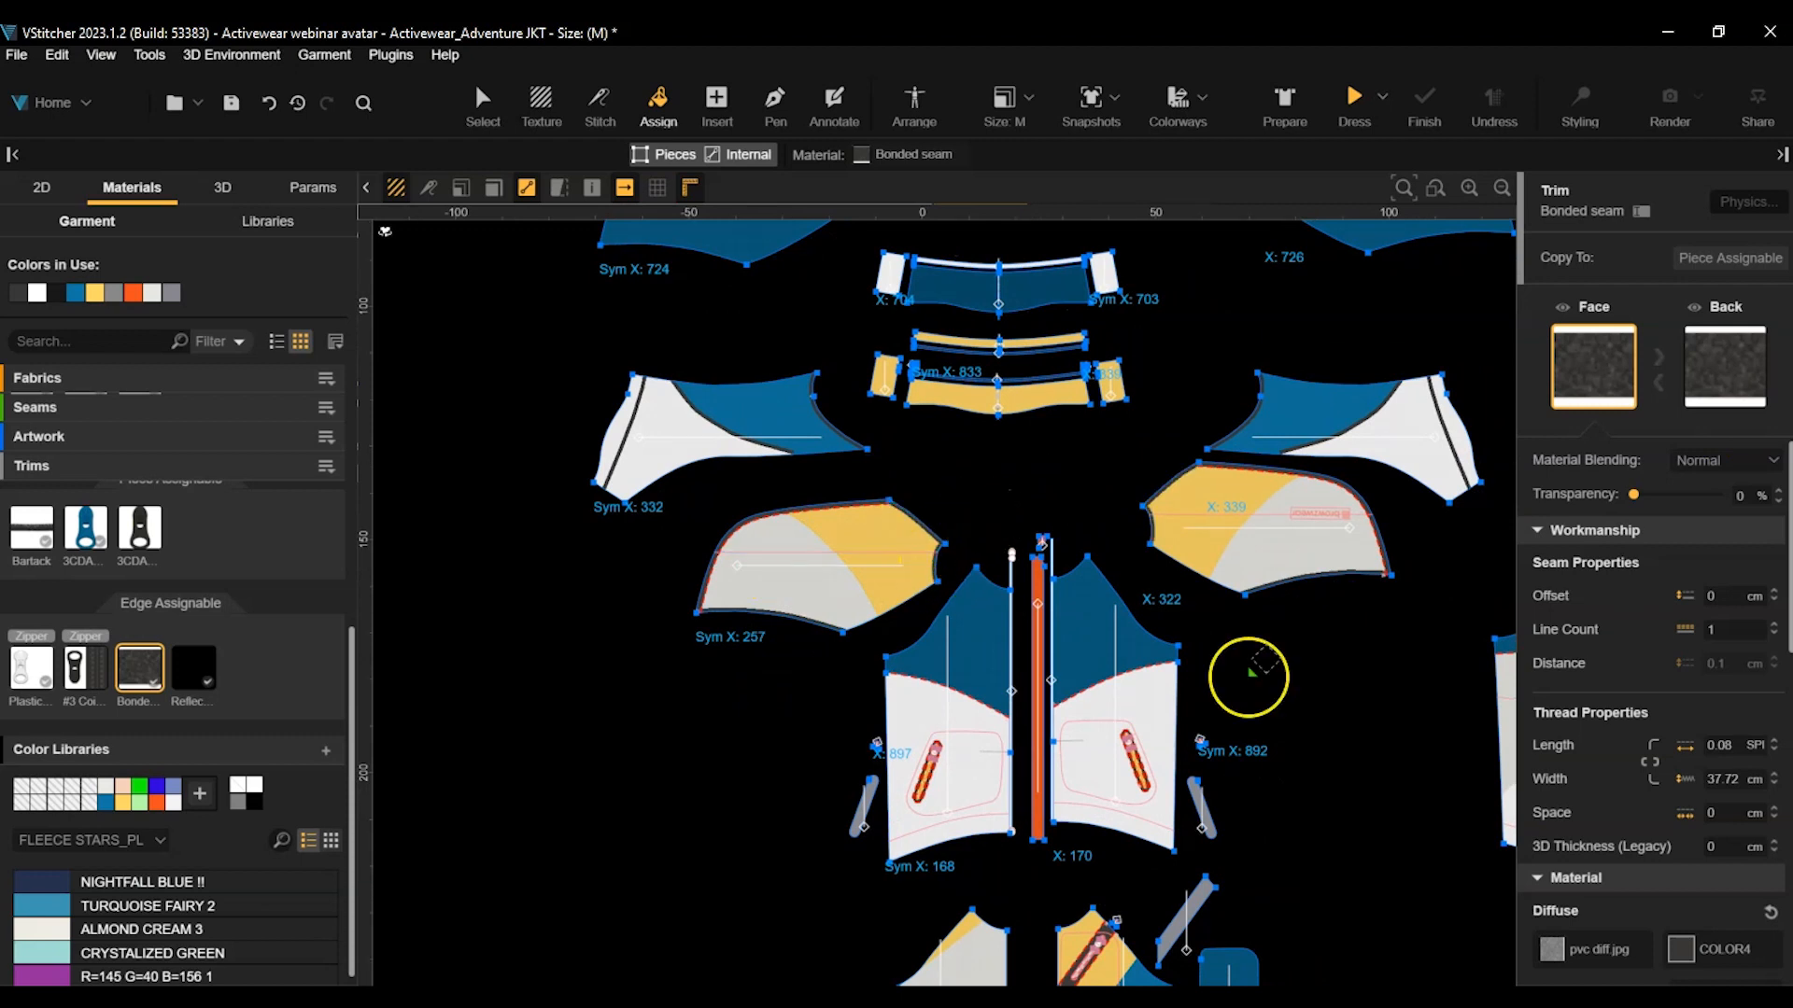
Assign the Bonded seam trim to the front pieces' side edges, centre-front edges, hem lines, yoke style lines and hand pocket outlines.
scroll(869, 725, "up", 3)
left_click(759, 603)
left_click(1011, 478)
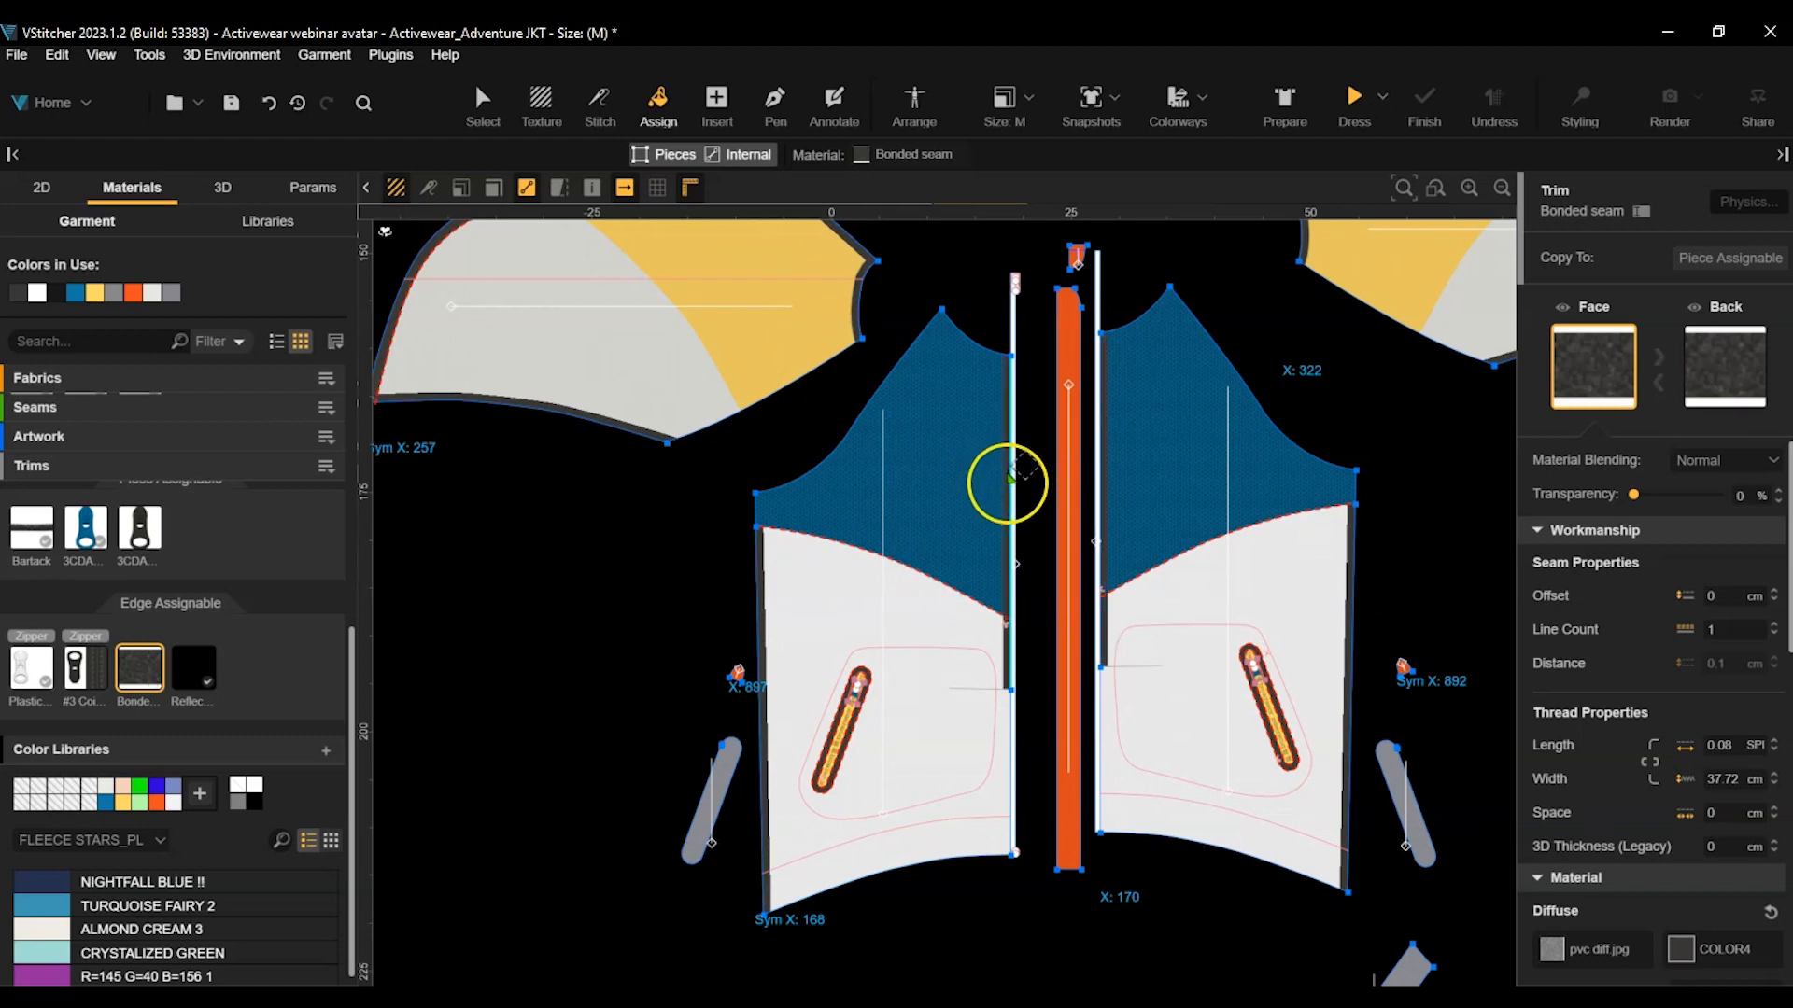
left_click(971, 819)
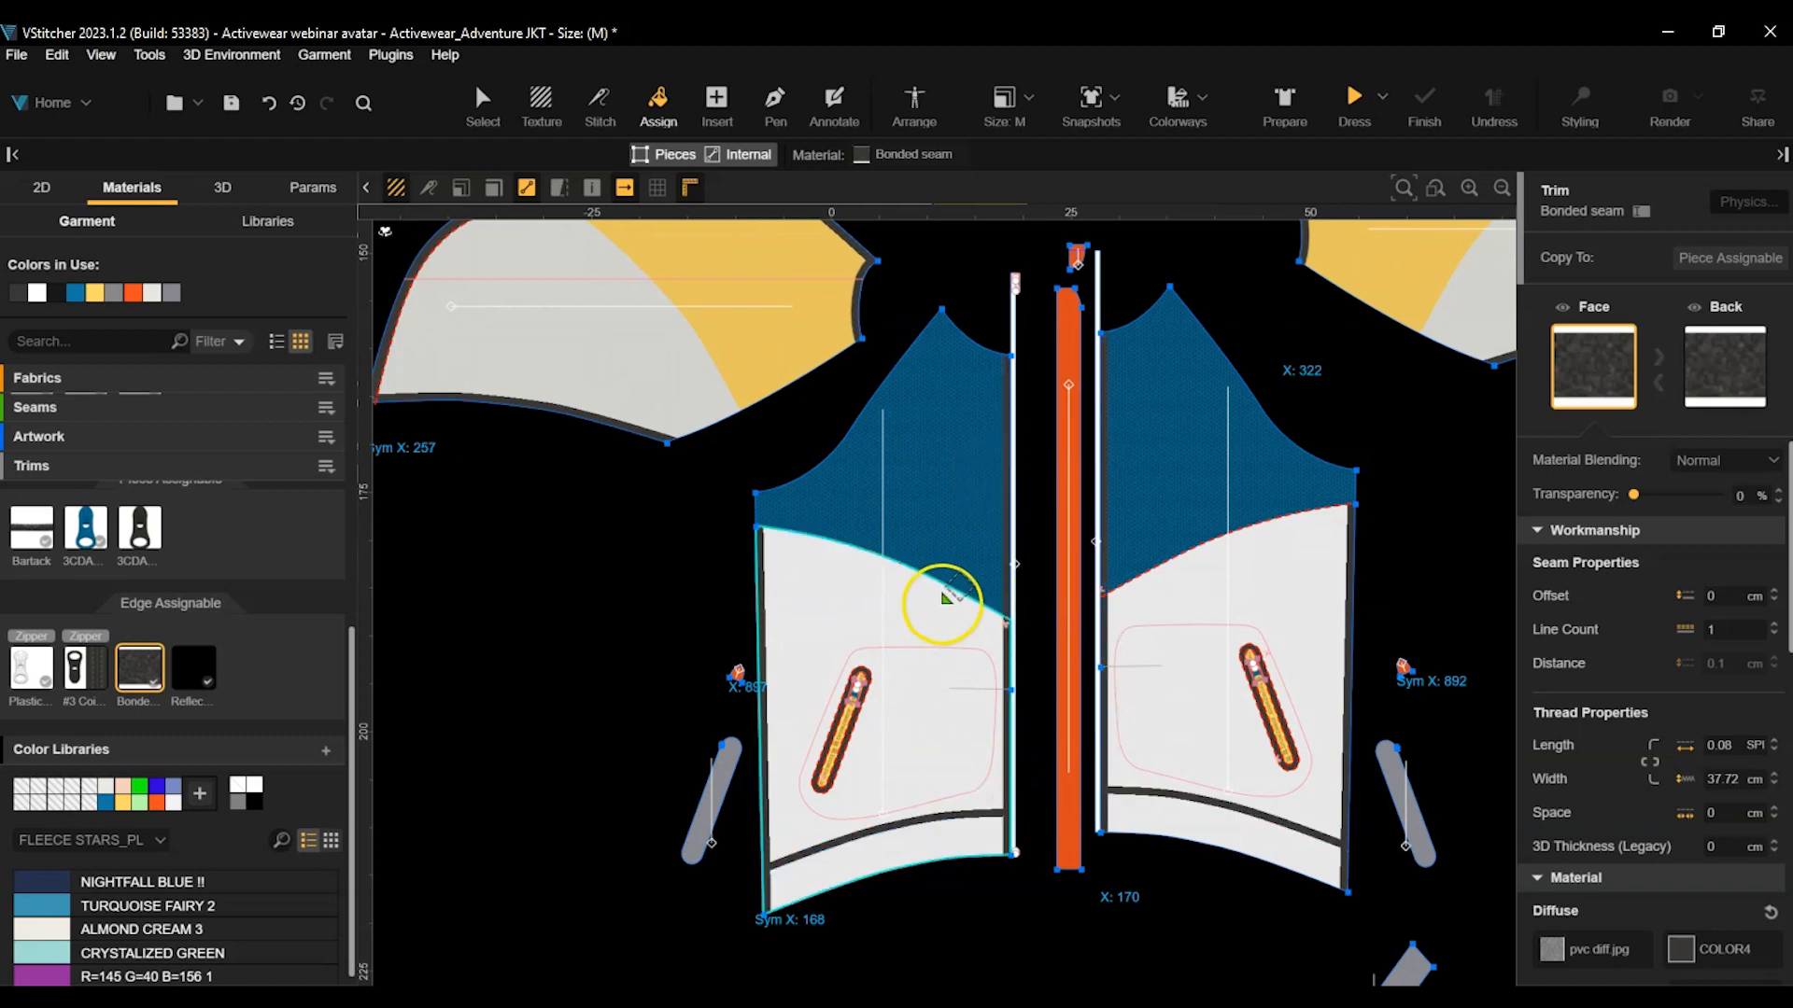
left_click(946, 597)
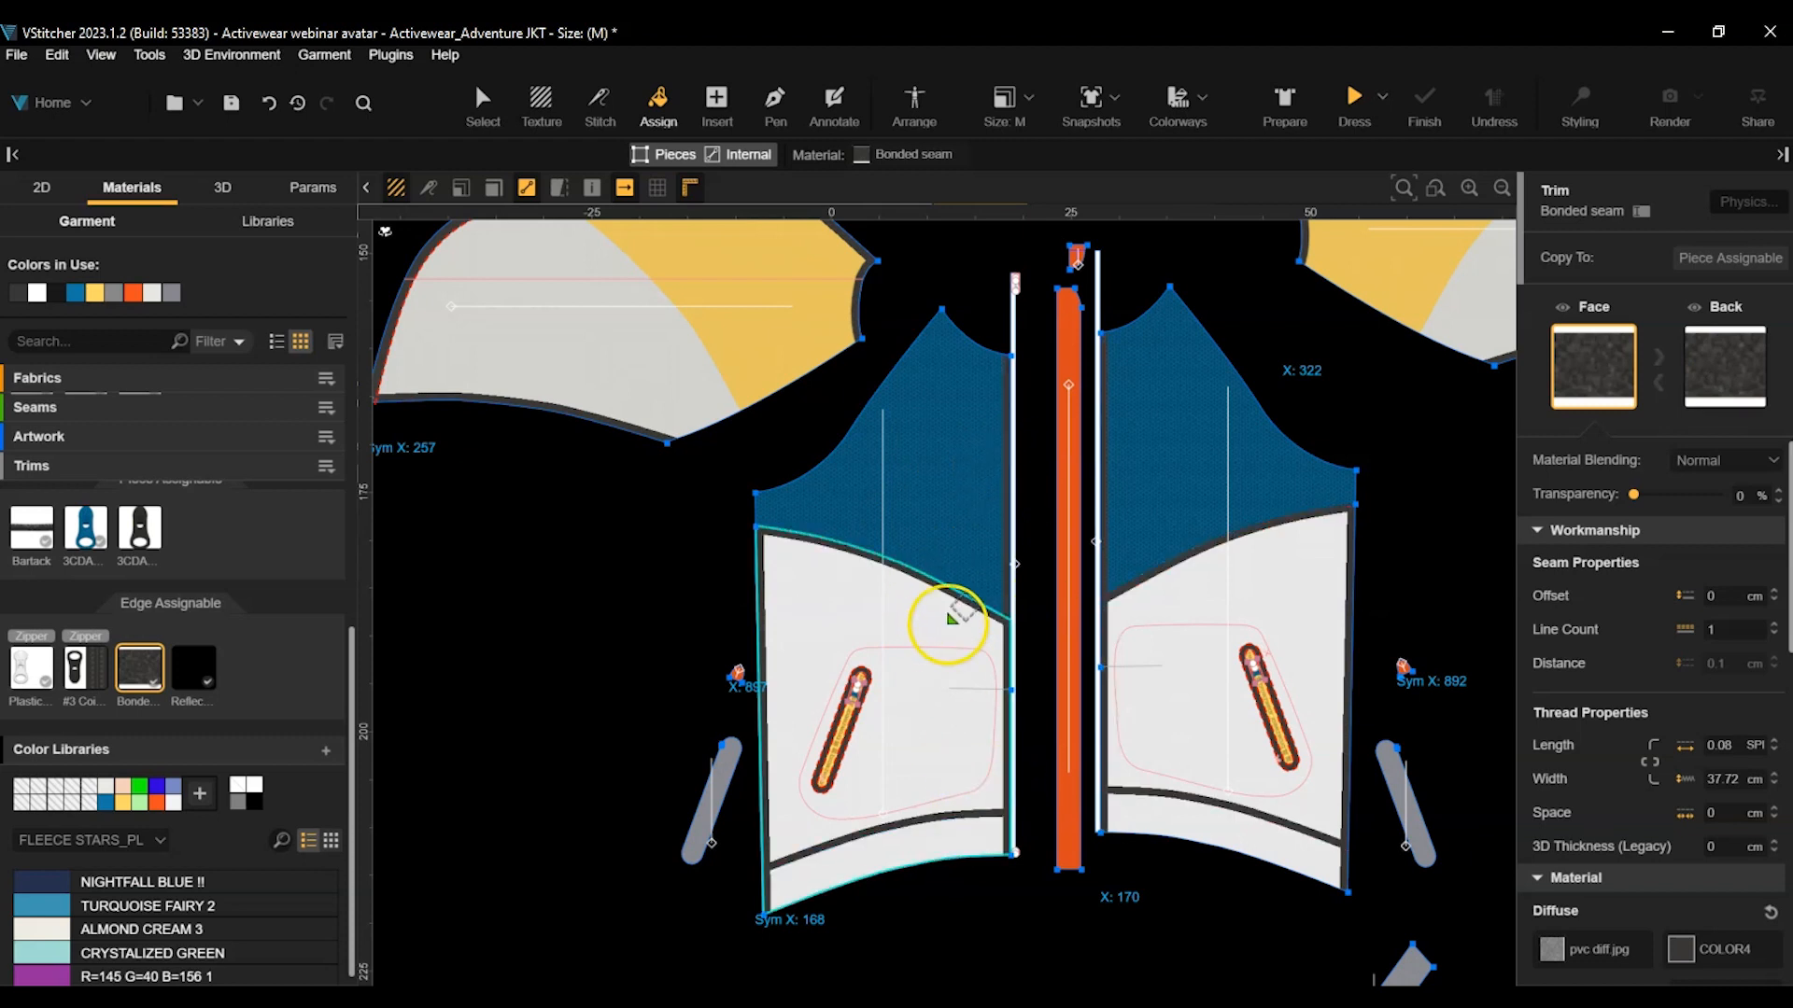
left_click(836, 652)
Assign the Bonded seam trim to the hem lines and side edges of the lower grey and blue-yellow panels and to the chest pocket outline.
scroll(768, 824, "down", 4)
middle_click_drag(702, 913, 732, 588)
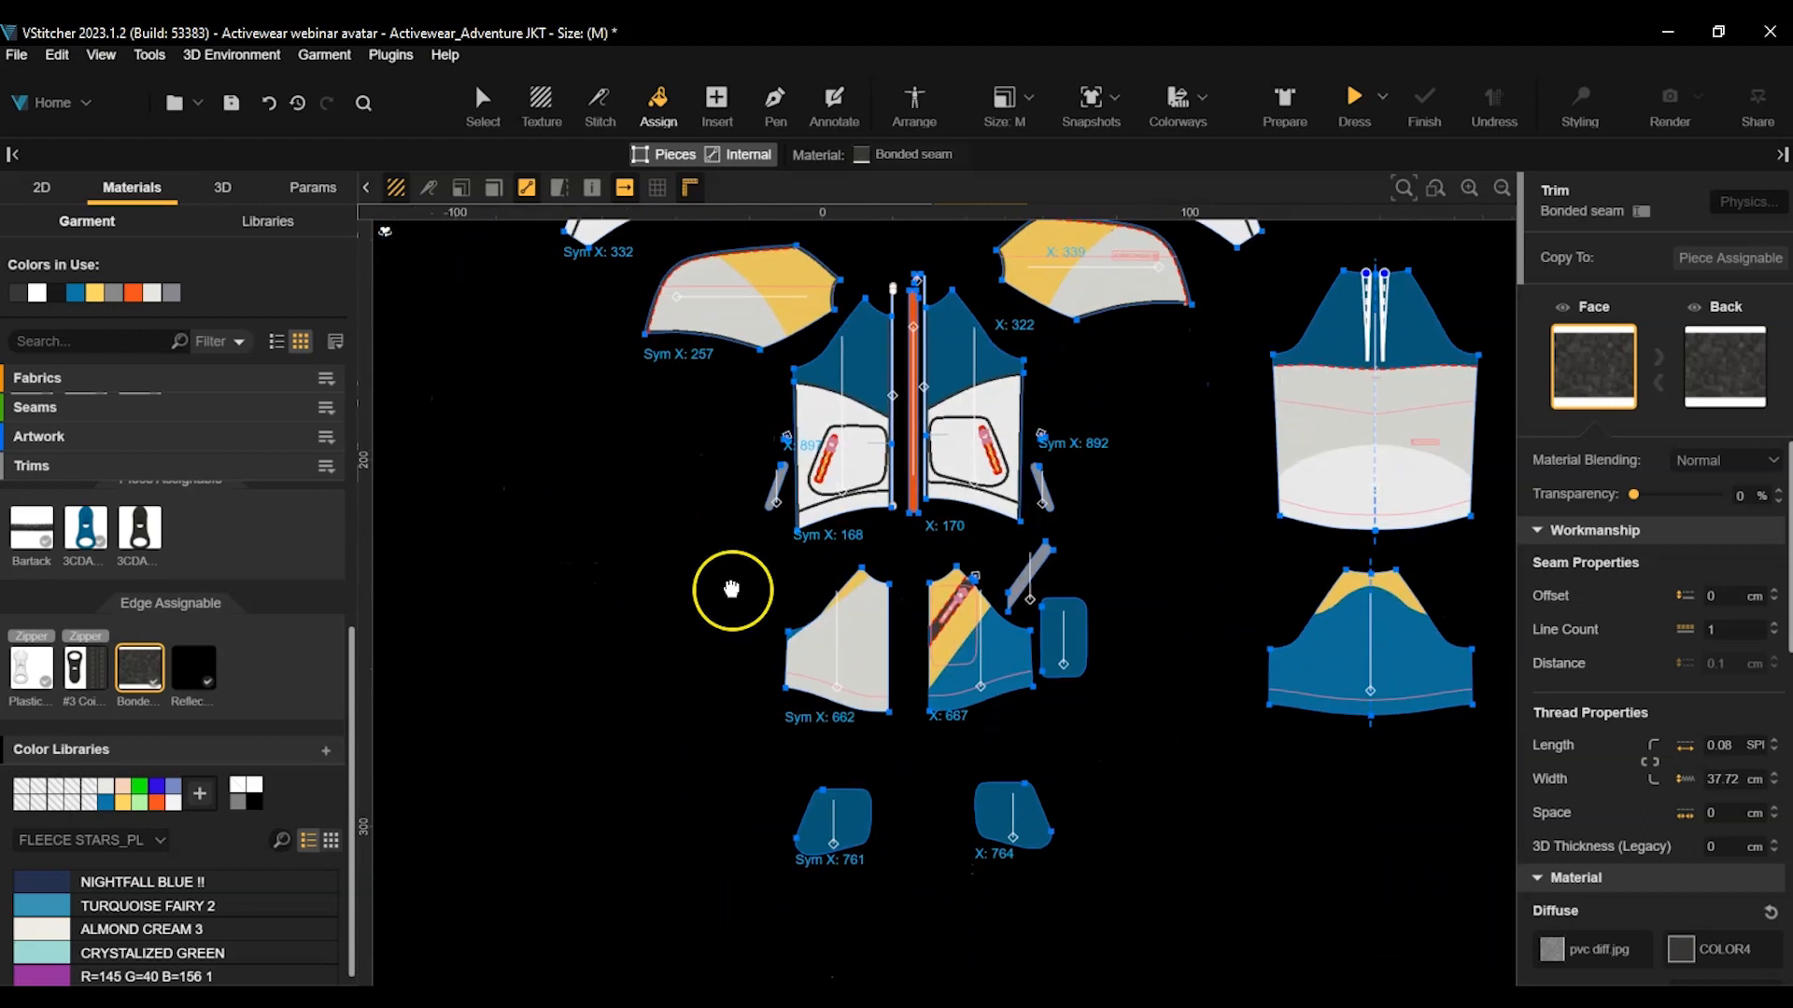
scroll(873, 708, "up", 2)
scroll(918, 698, "up", 2)
left_click(656, 592)
left_click(921, 560)
left_click(845, 690)
left_click(1078, 404)
scroll(1420, 768, "down", 2)
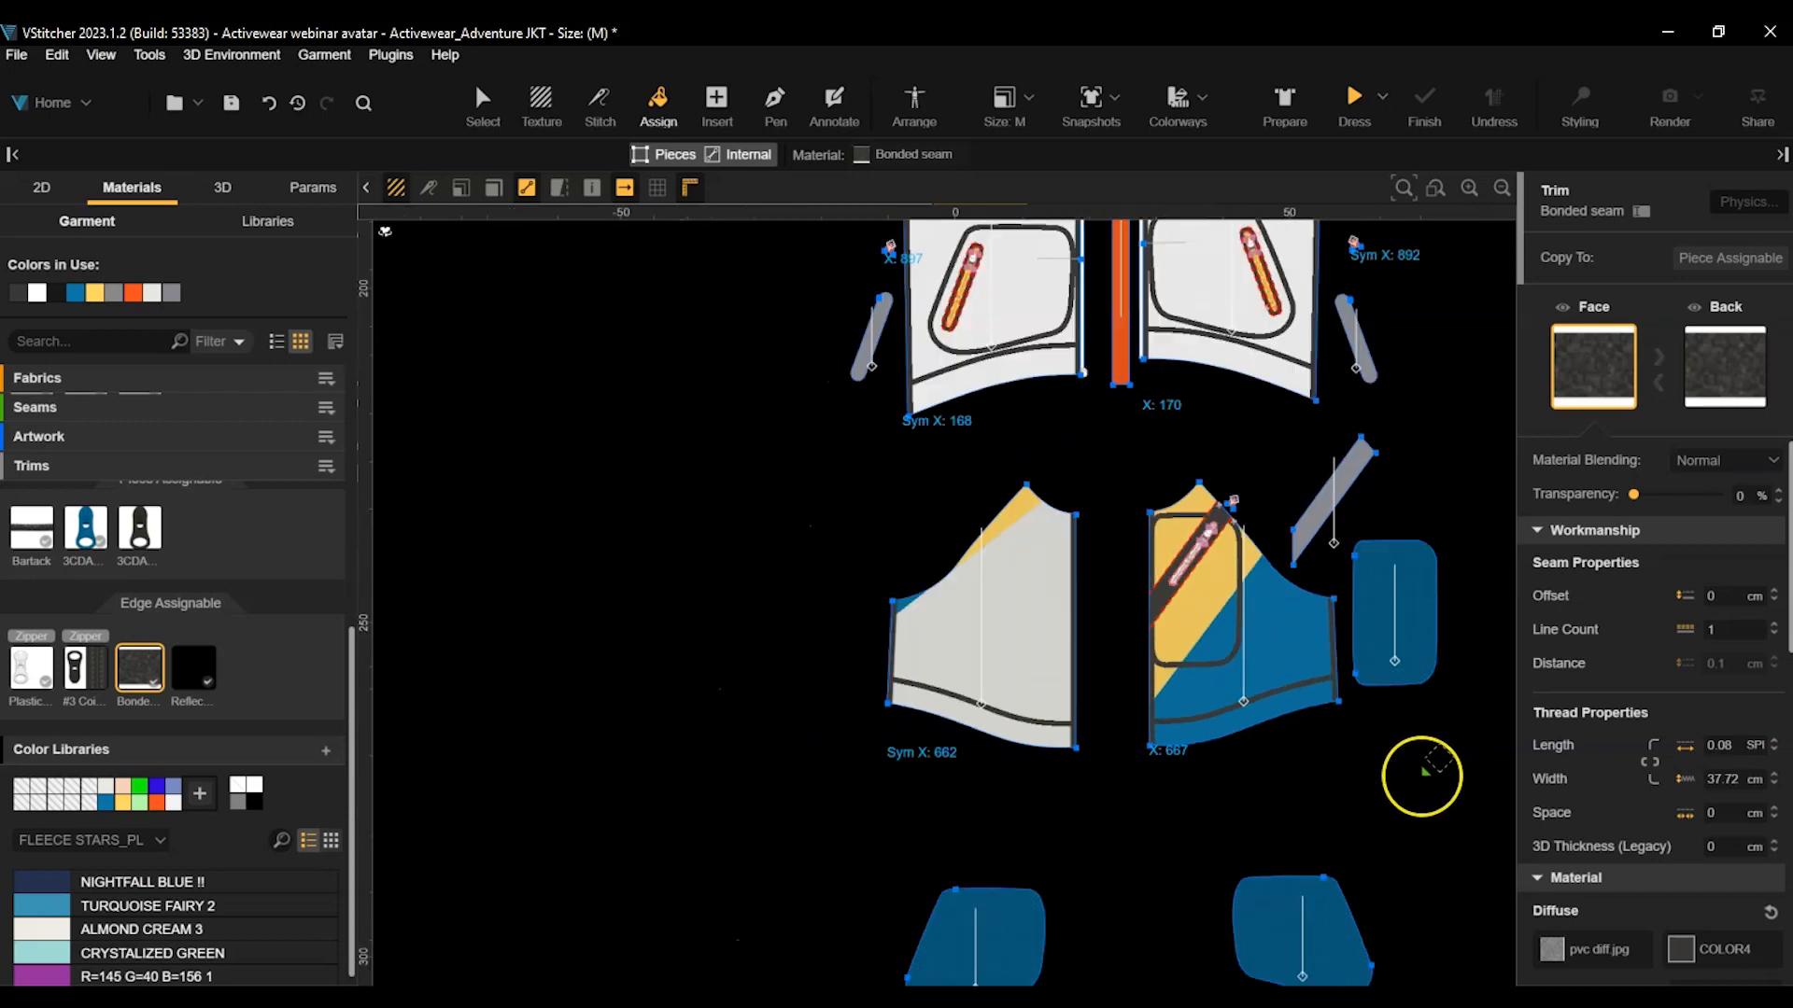
Assign the Bonded seam trim to the back piece's hem line and yoke seam and to the hem line of the blue-and-yellow back panel.
middle_click_drag(1420, 768, 802, 924)
left_click(1072, 642)
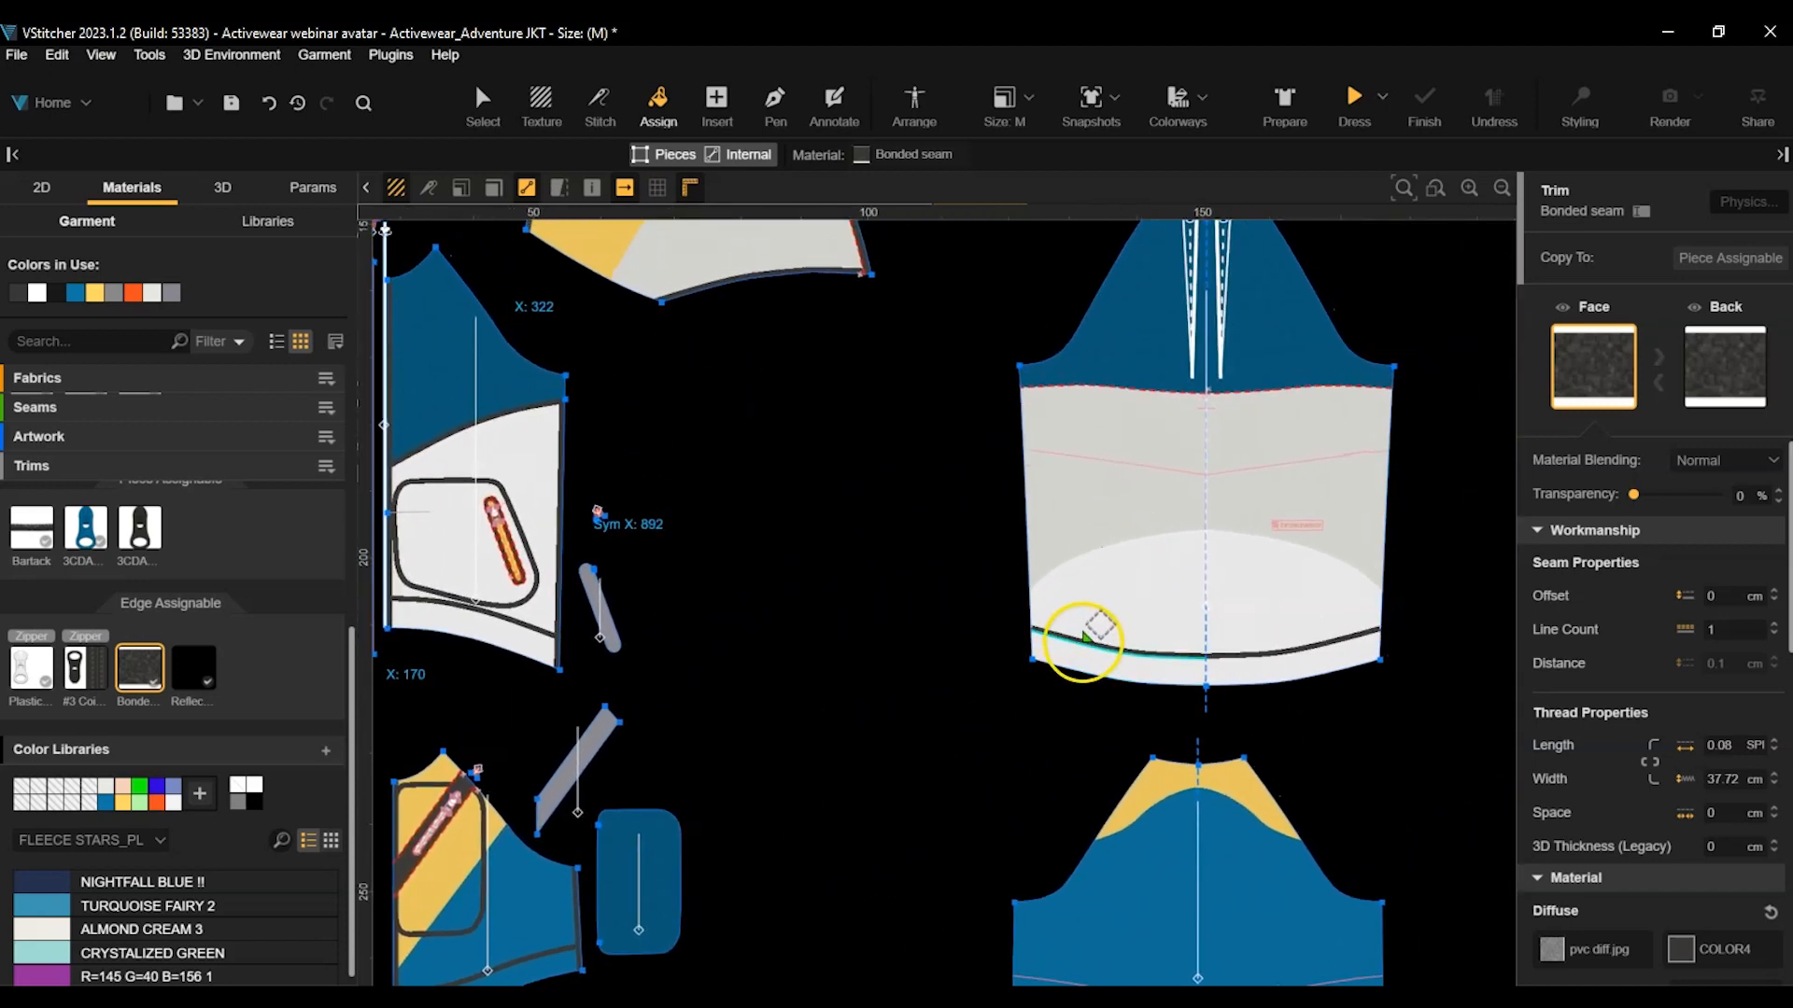
left_click(1151, 404)
scroll(1372, 752, "down", 2)
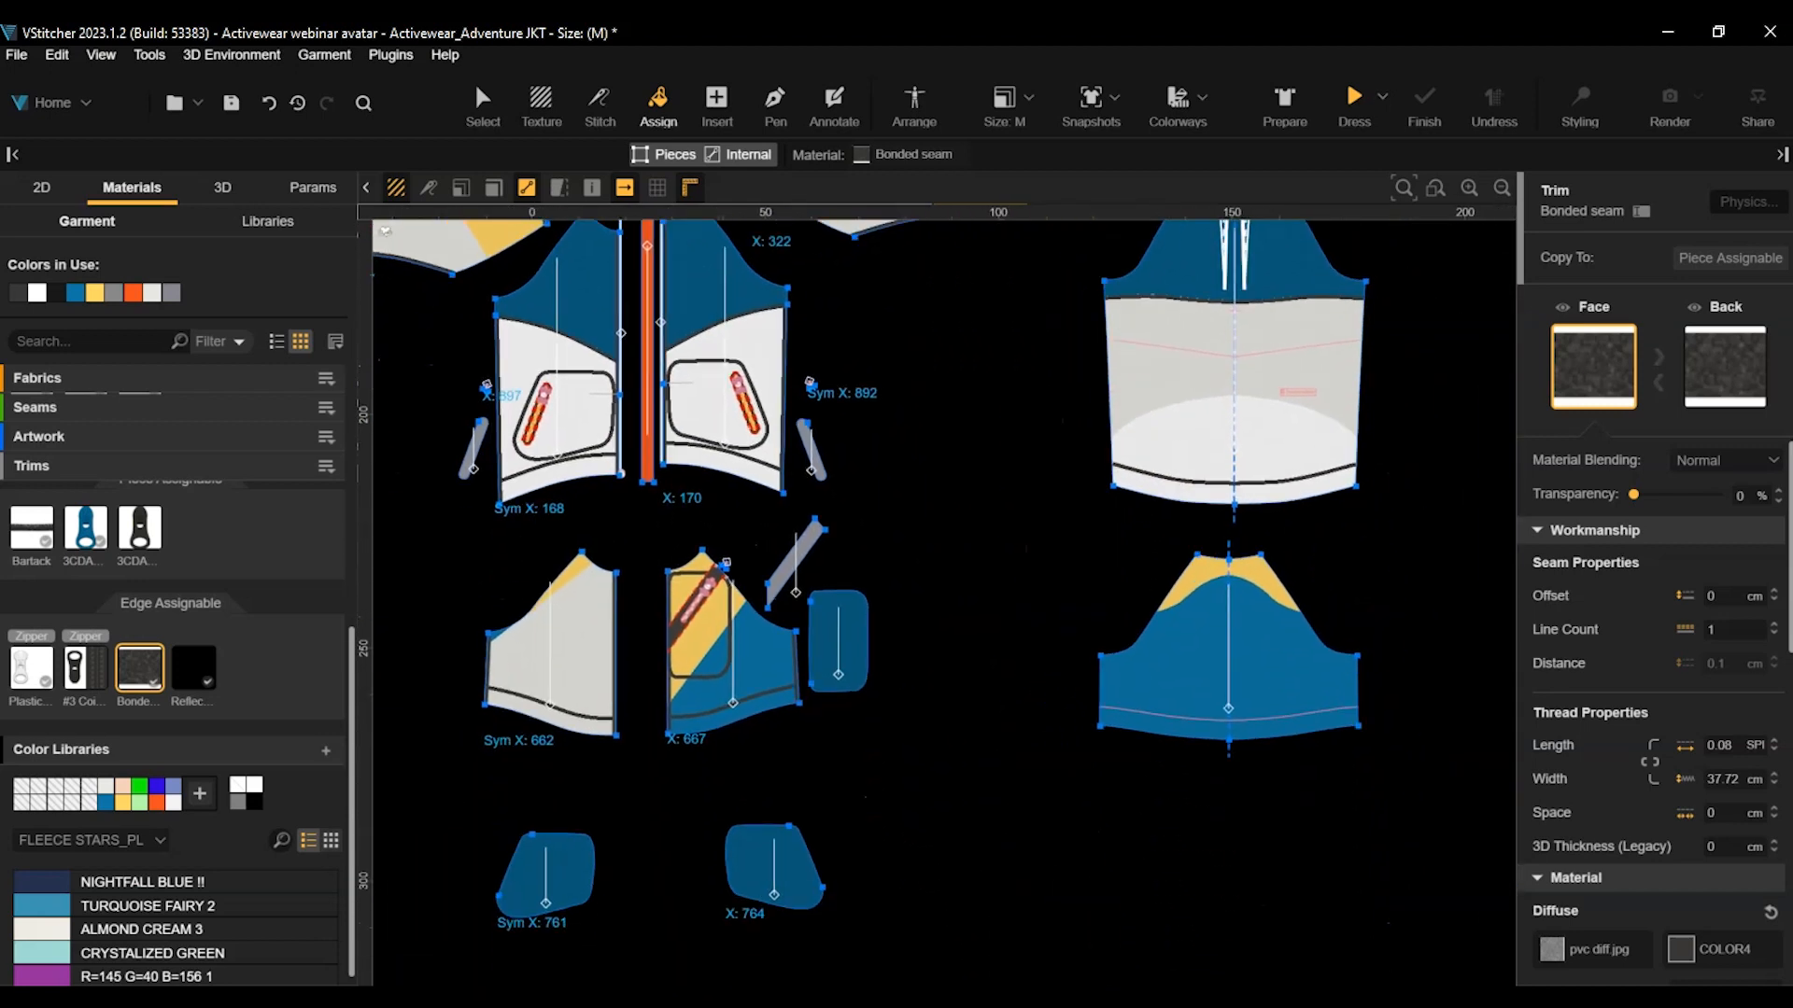
left_click(1296, 711)
Set the Bonded seam's face transparency to 90% and turn the Reflective tape's face visibility back on.
left_click(483, 101)
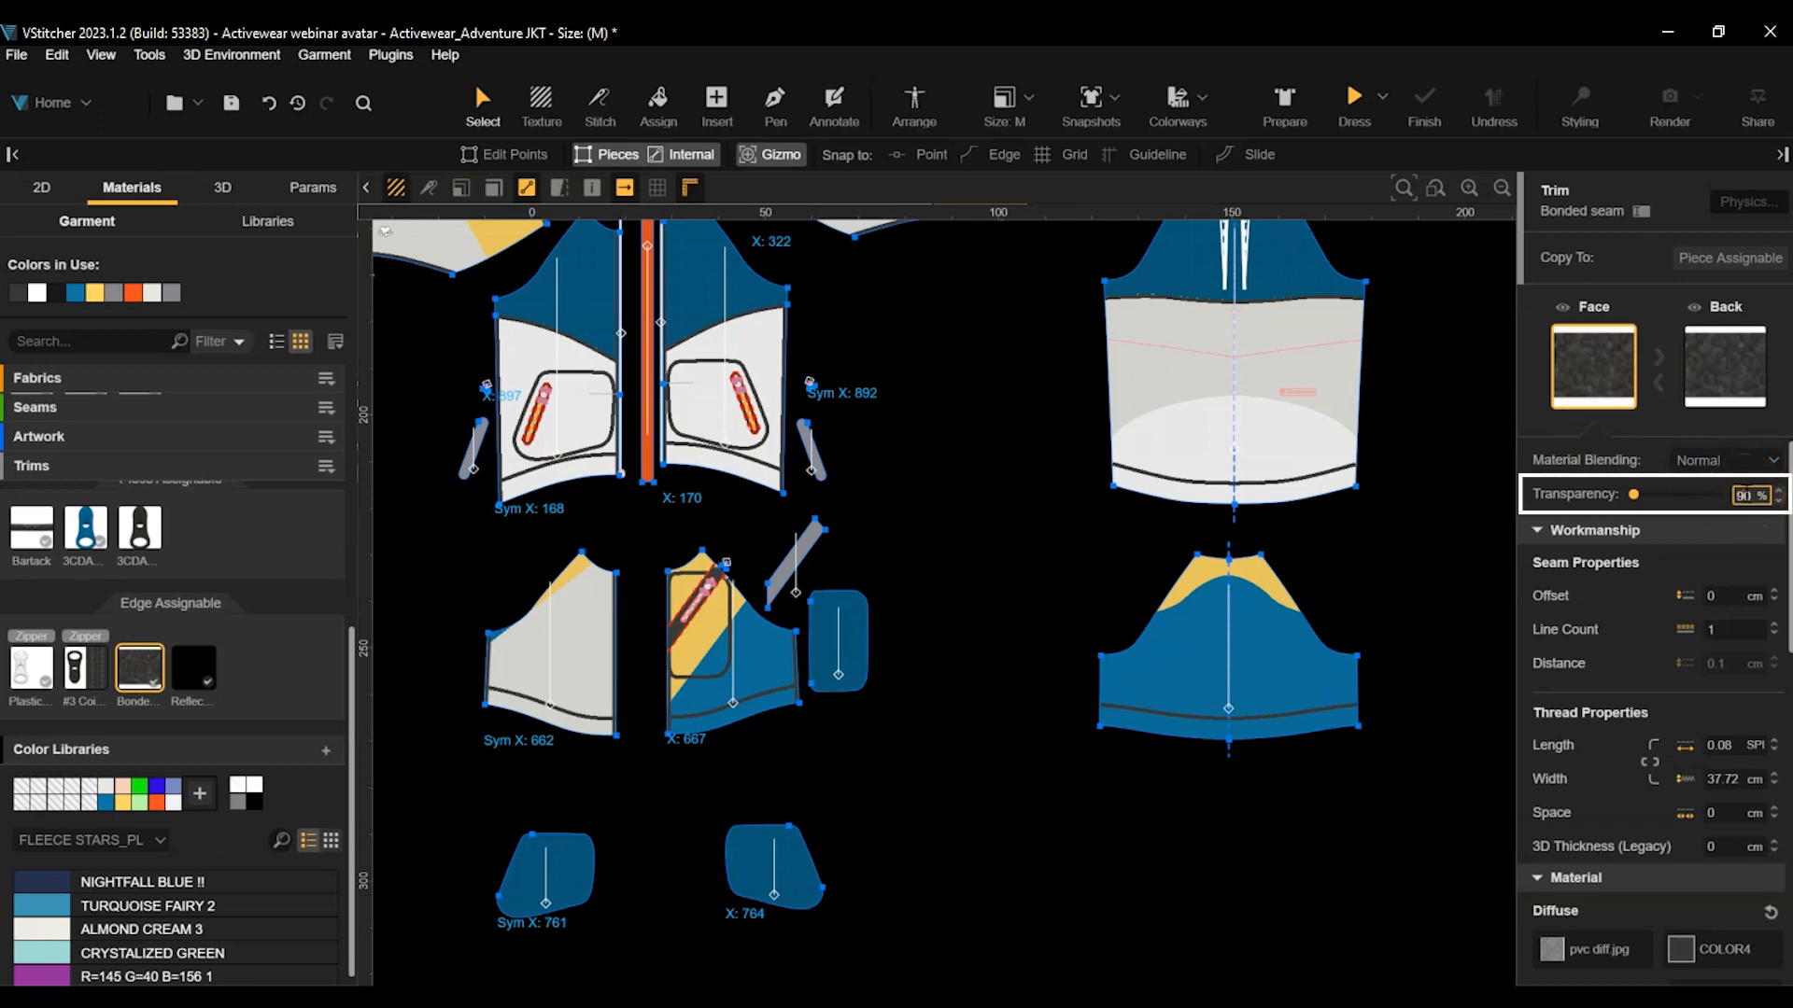
key("Return")
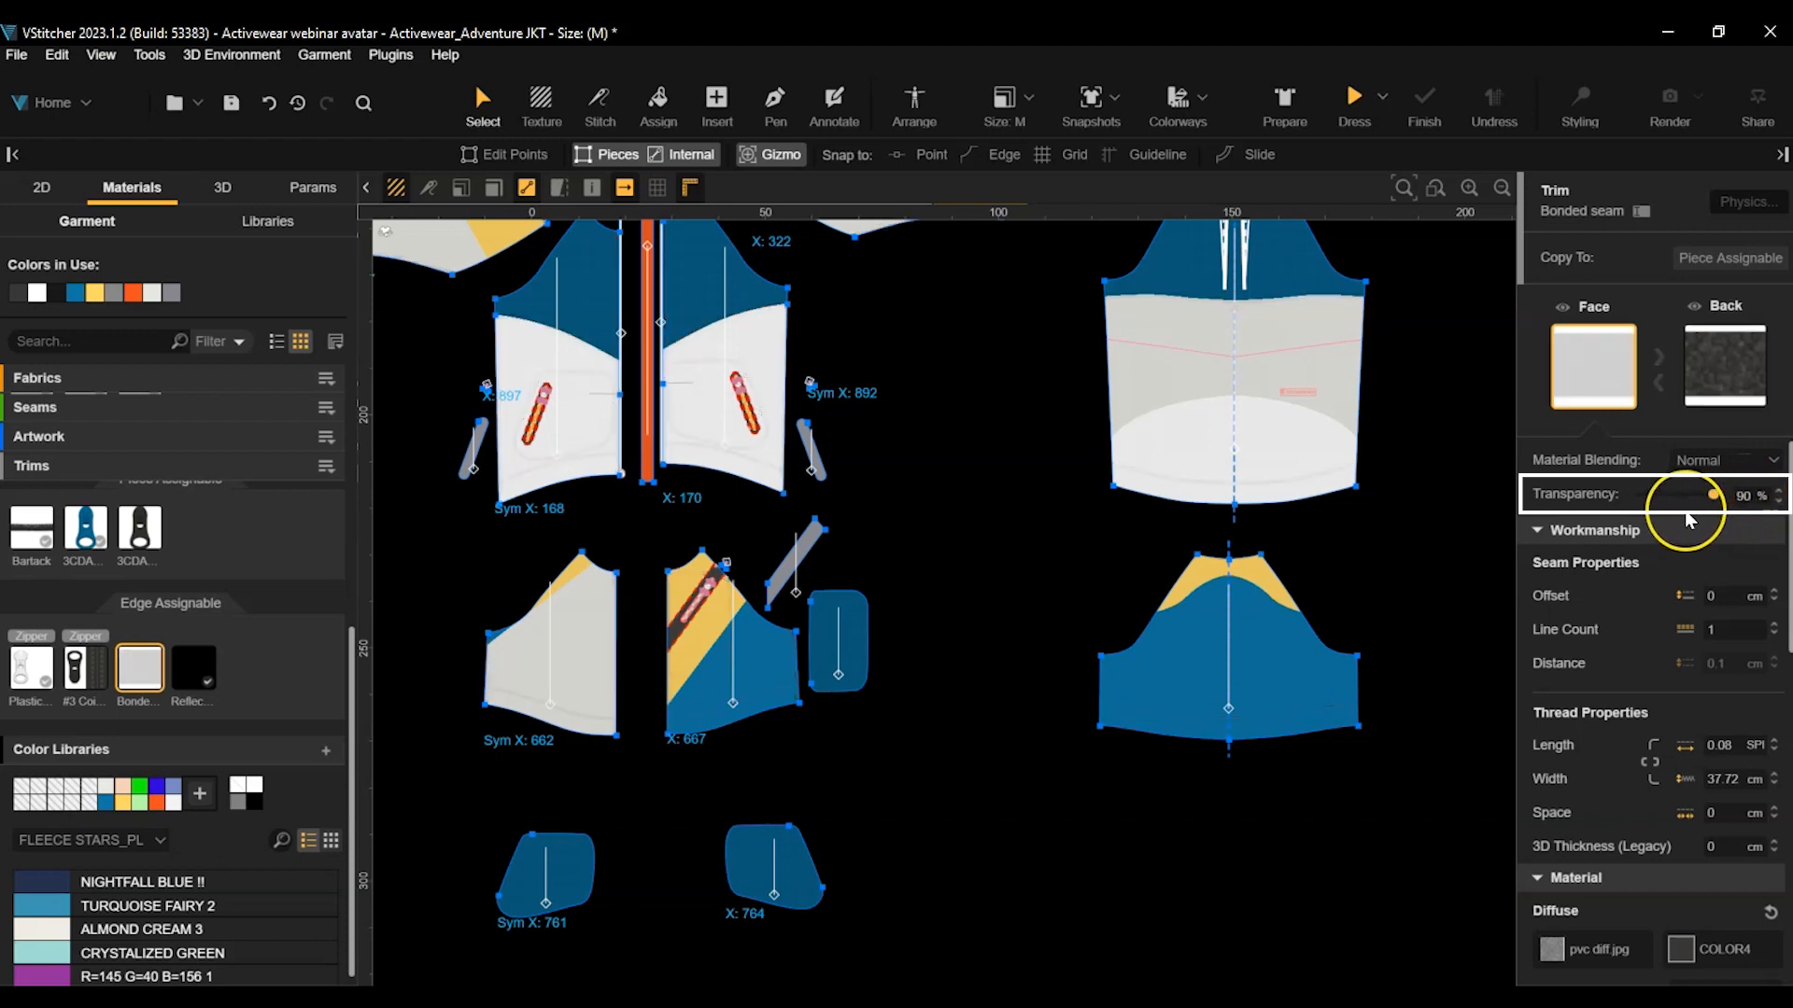
left_click(194, 670)
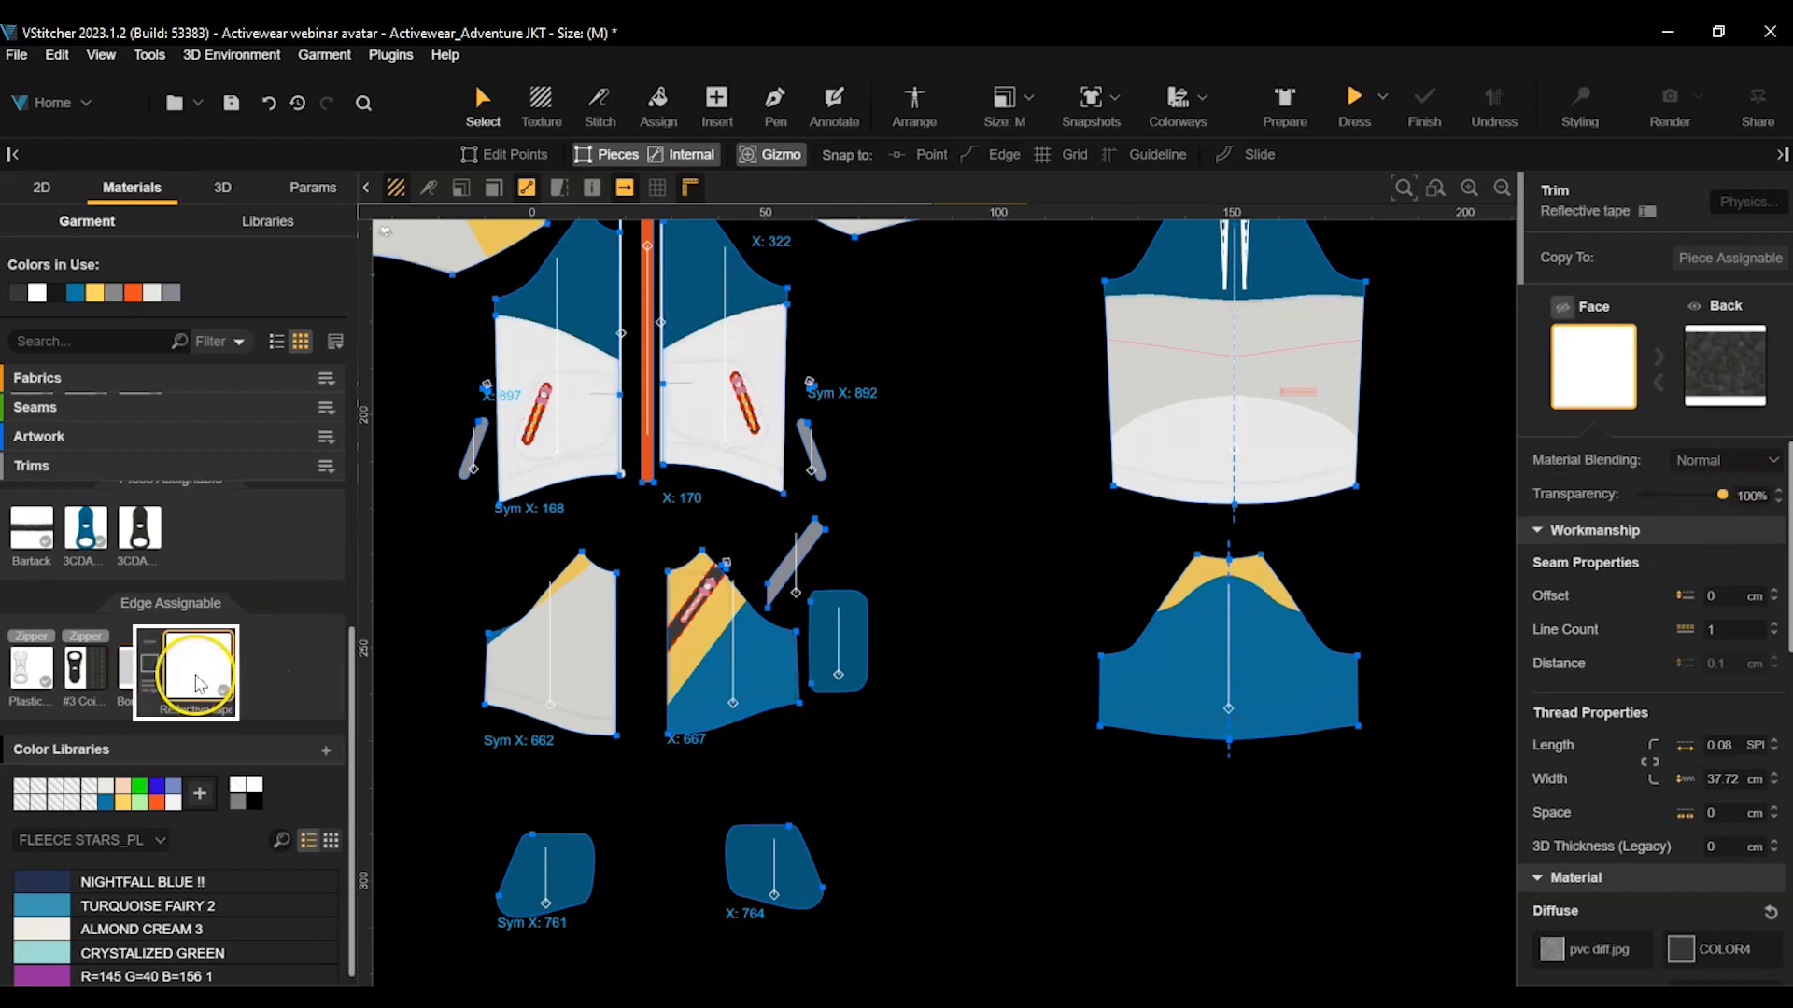
left_click(1556, 305)
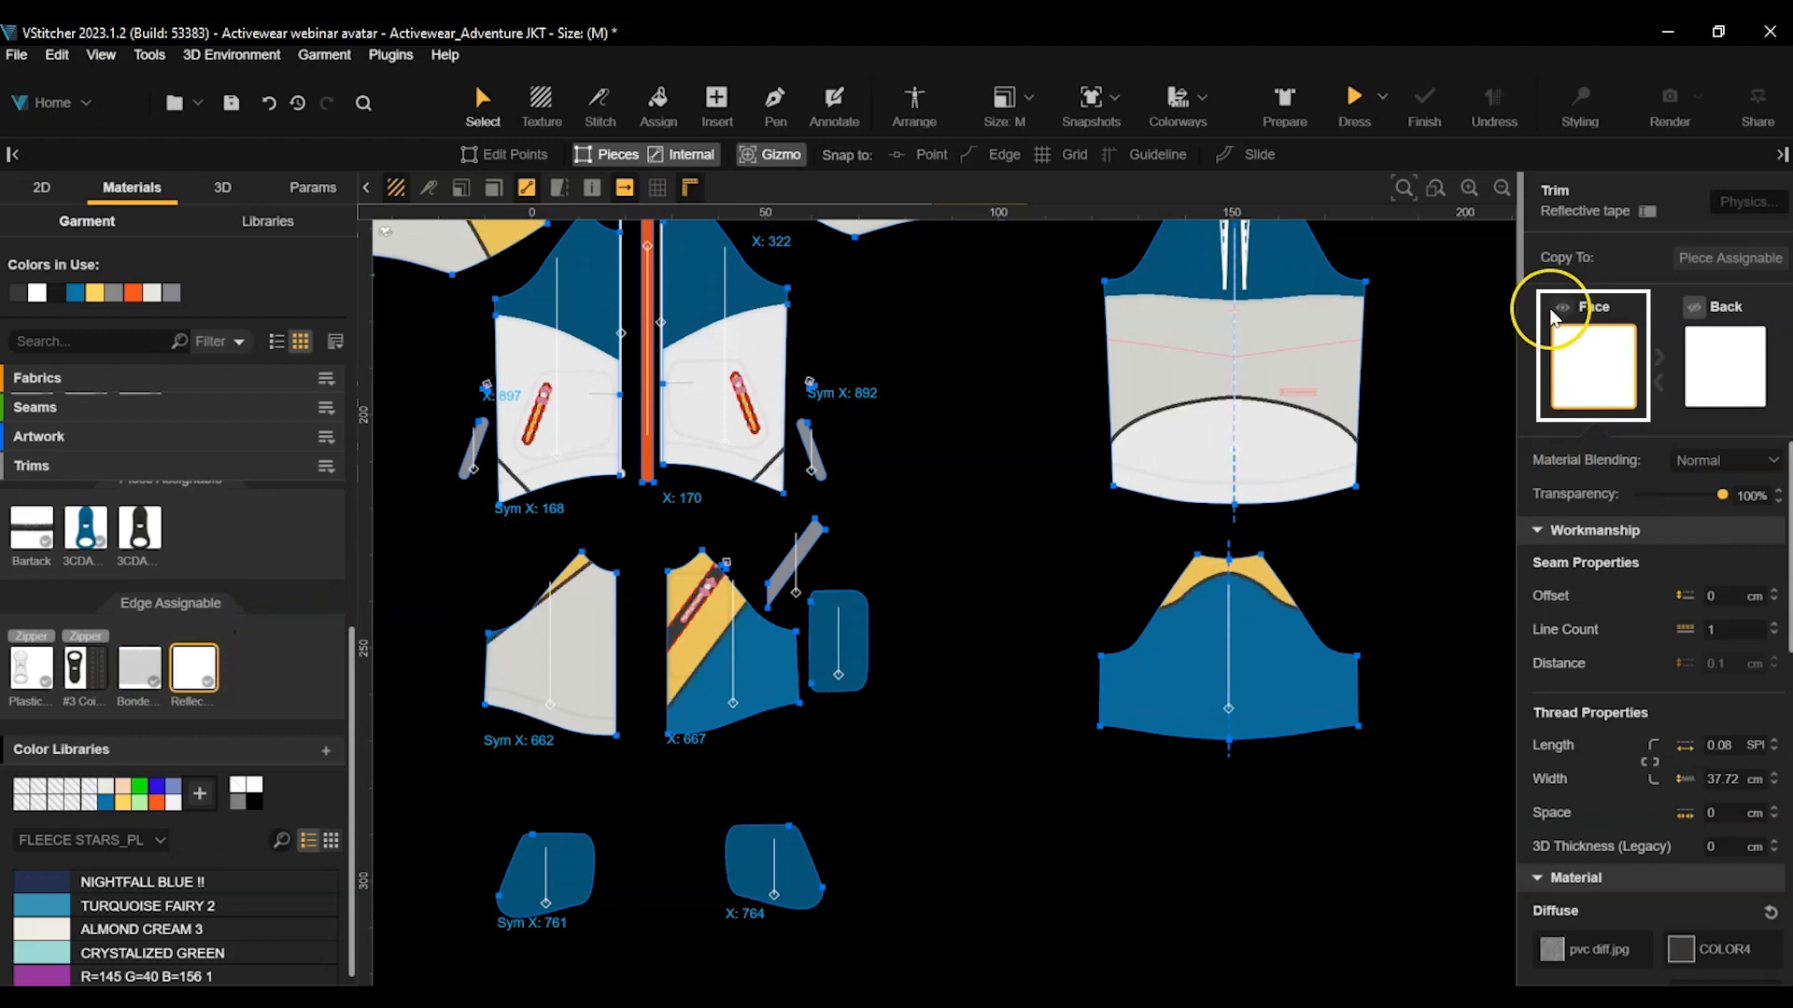
Fit all pattern pieces in view and bring up the 3D window beside the pattern.
right_click(1450, 509)
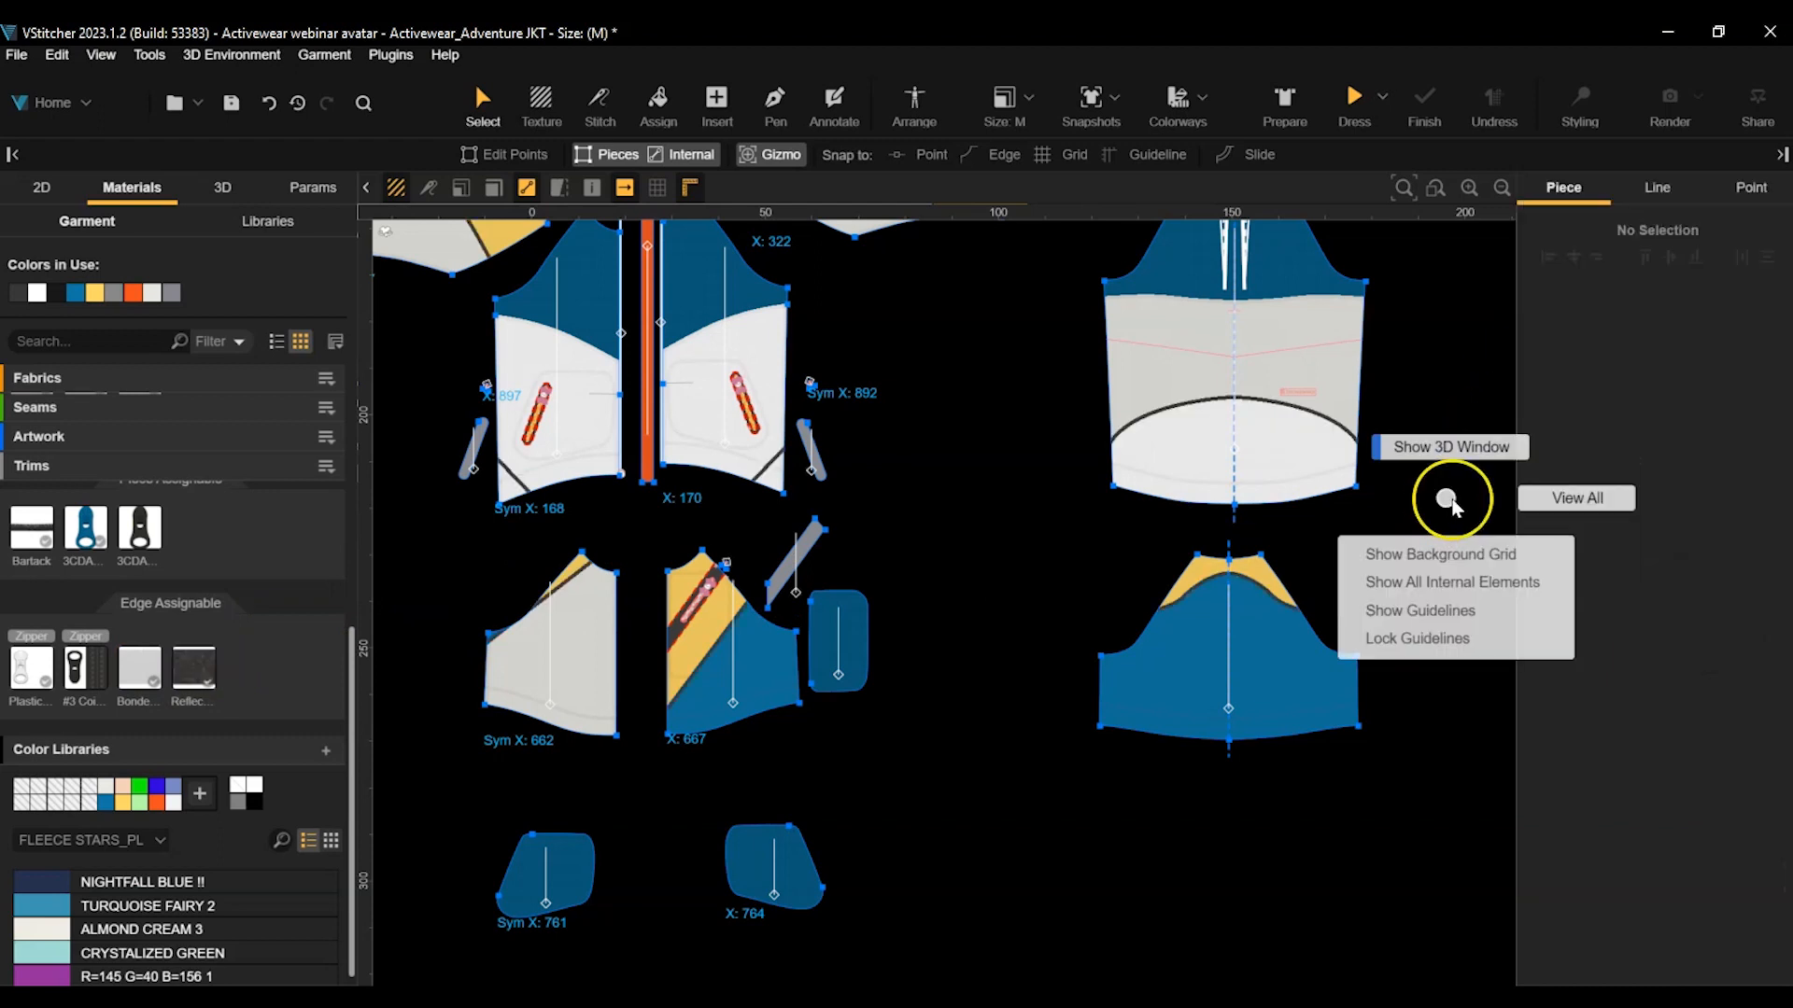
left_click(1569, 495)
right_click_drag(1418, 269, 1381, 620)
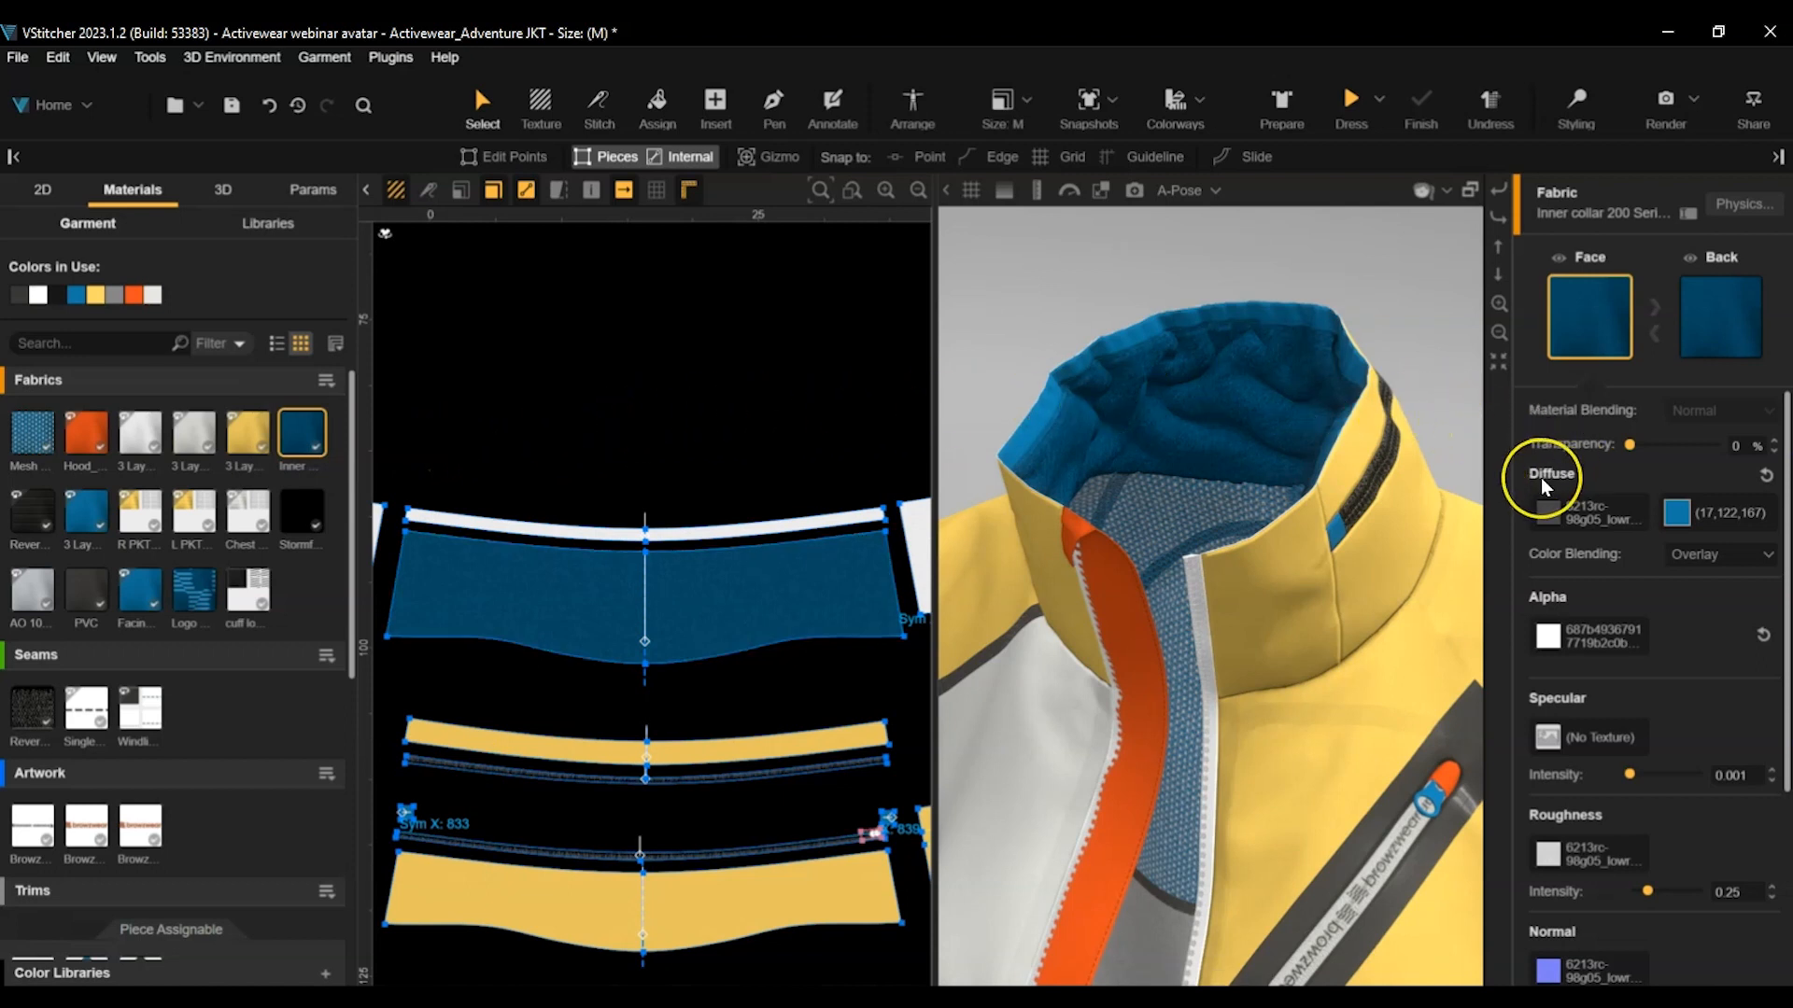
Open the inner collar fabric's diffuse image for editing in Photoshop and show the masked white logo layer, Layer 1.
left_click(1549, 512)
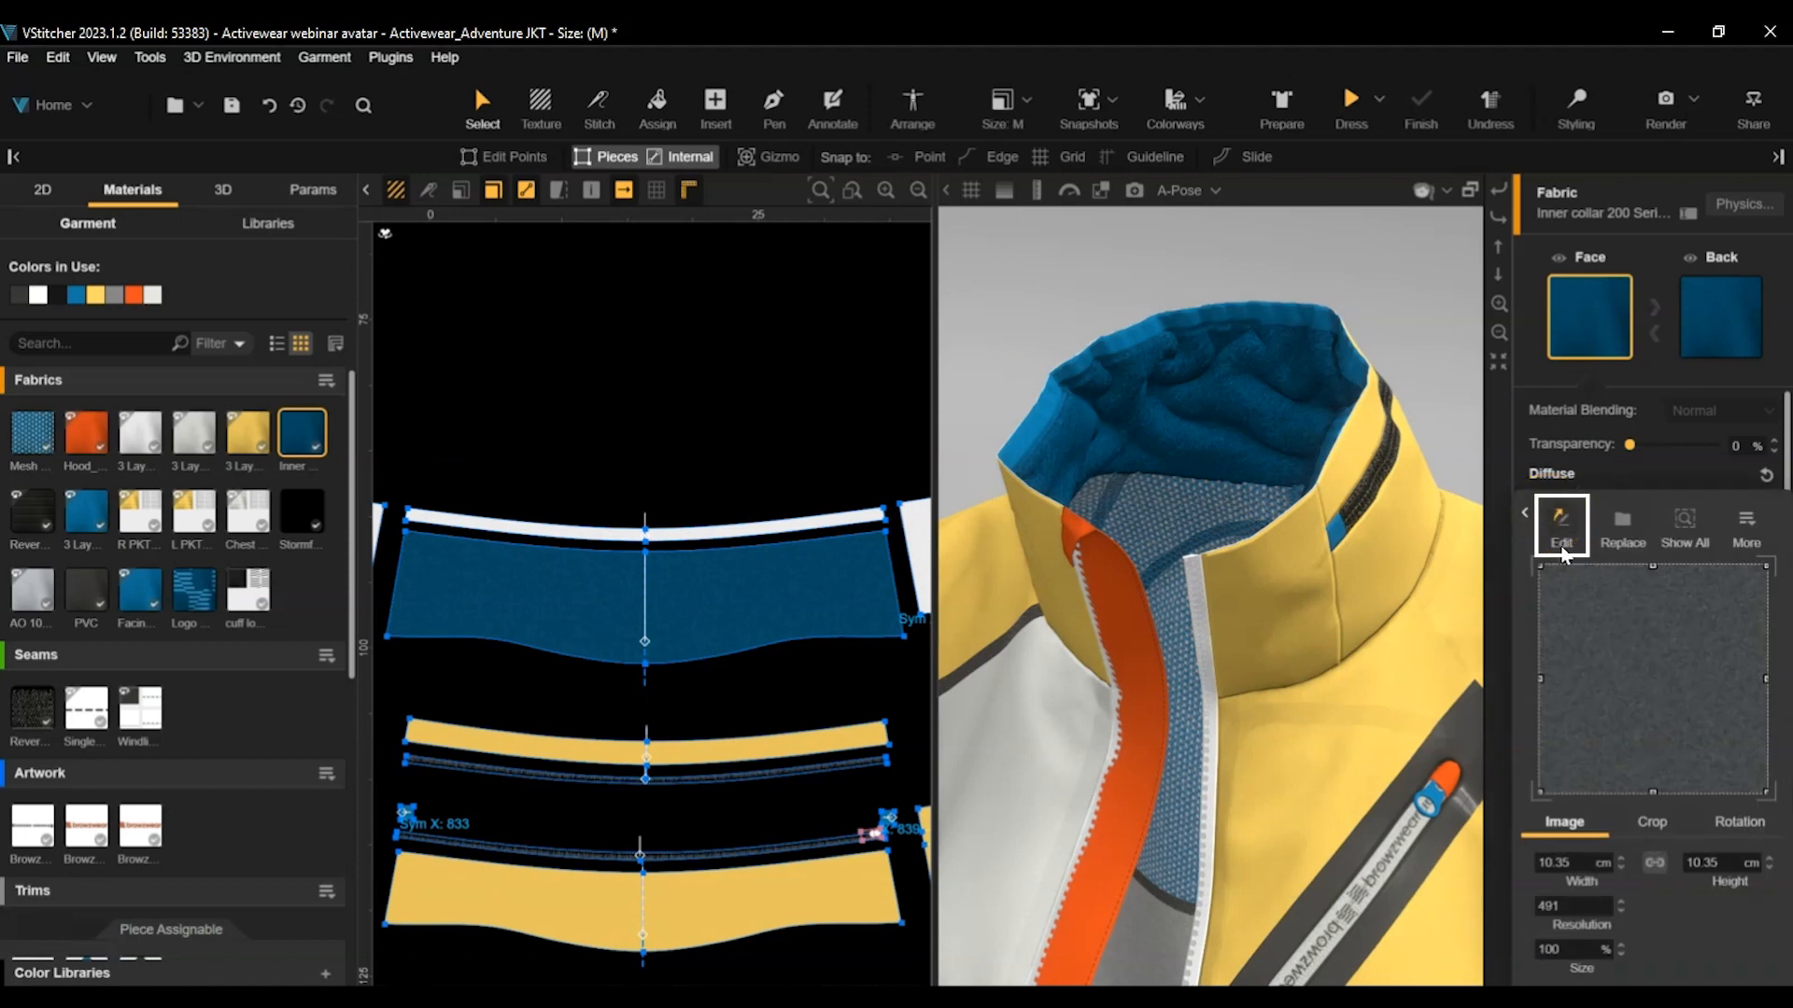
left_click(1561, 528)
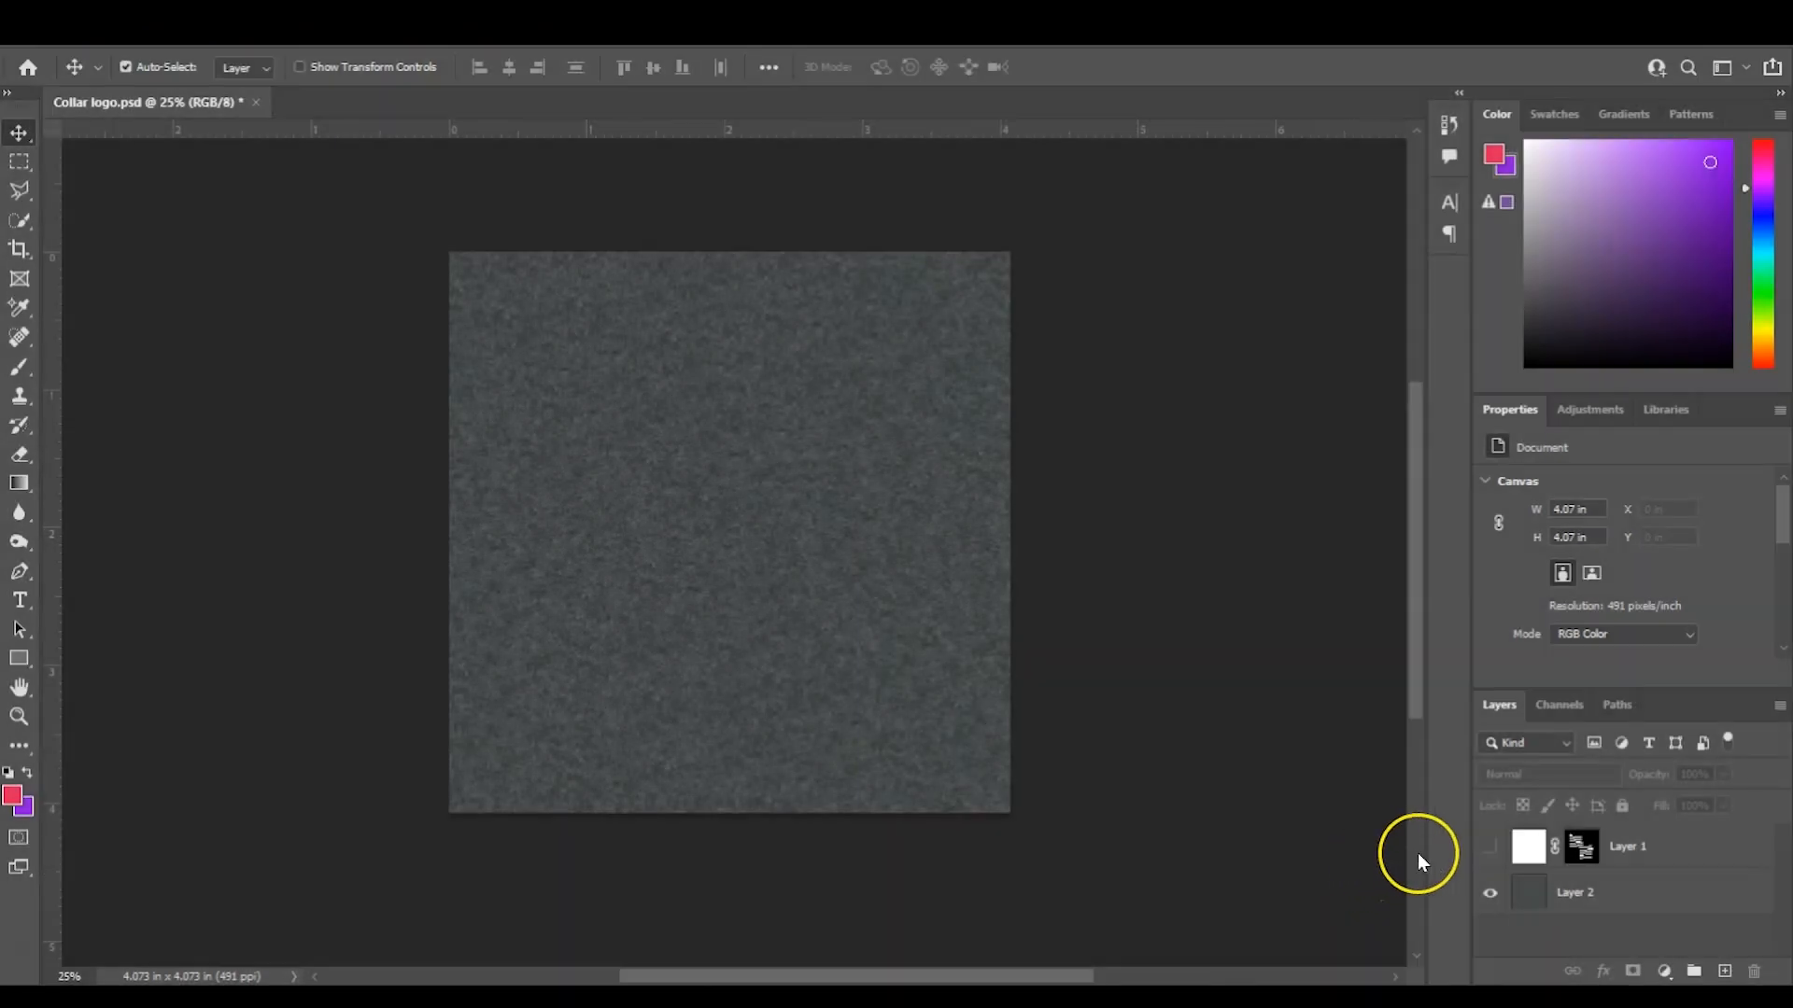
left_click(1490, 847)
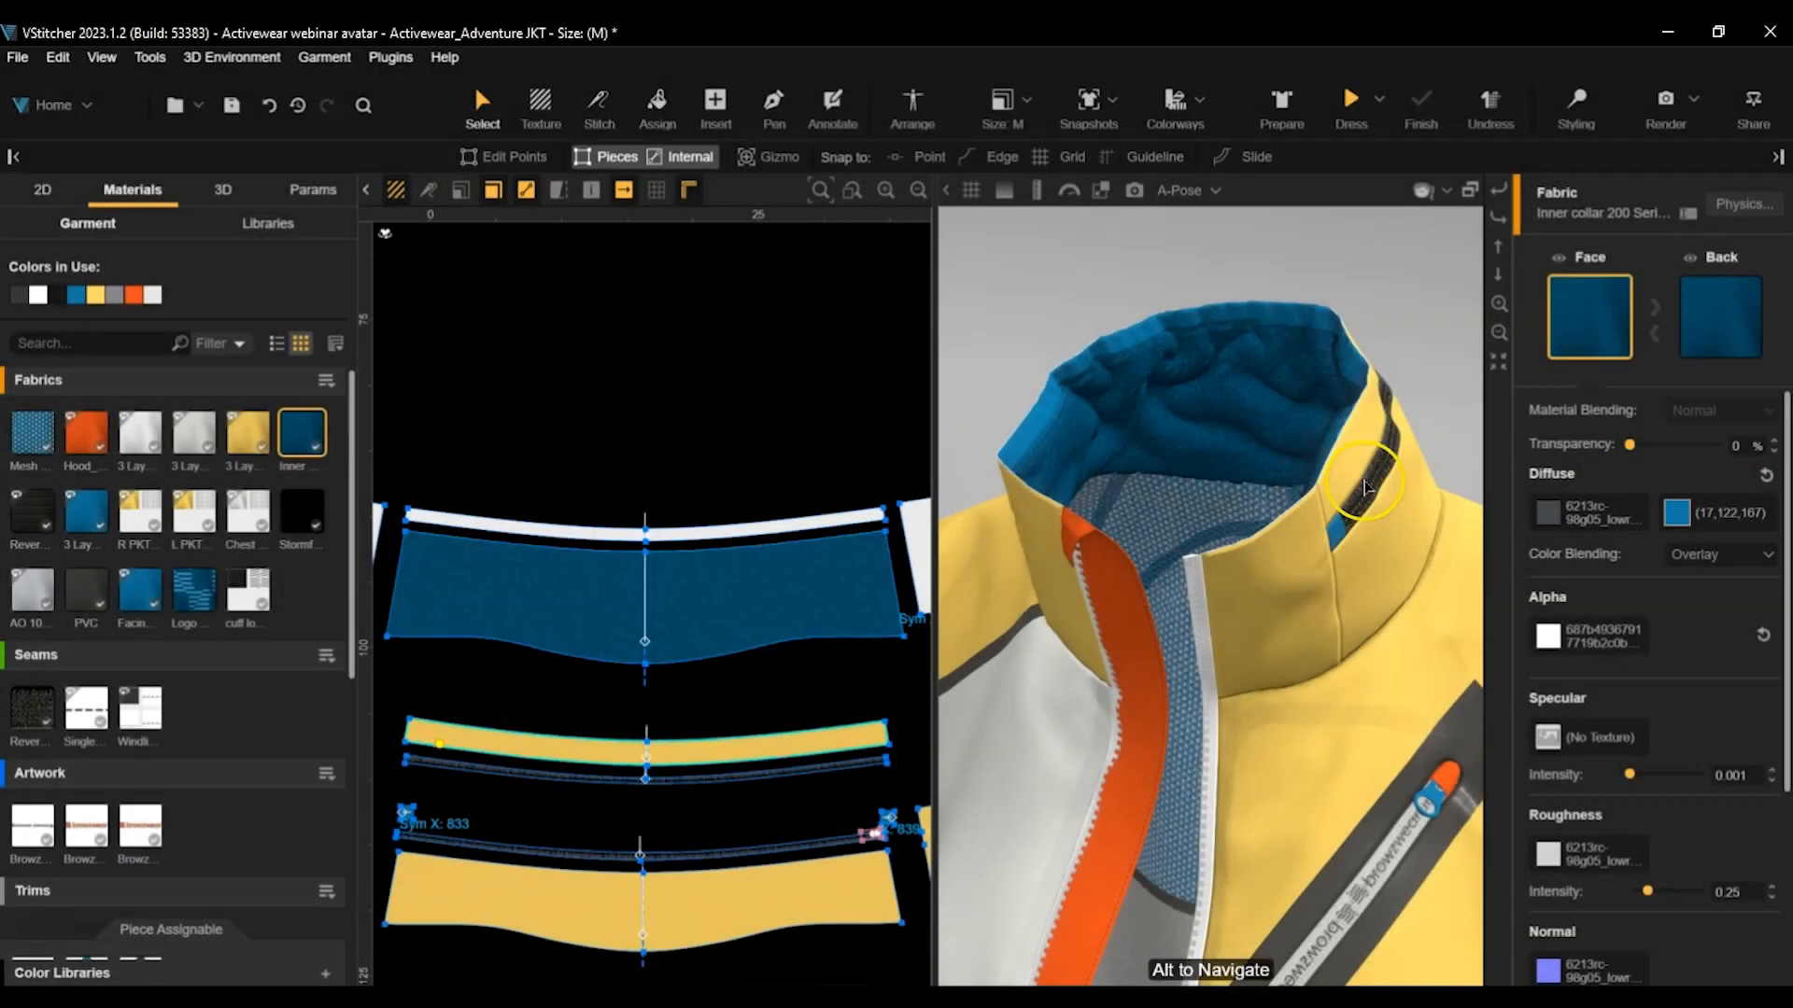
Back in VStitcher, replace the inner collar fabric's diffuse image with Collar logo.png from the Inner Collar folder.
left_click(1550, 513)
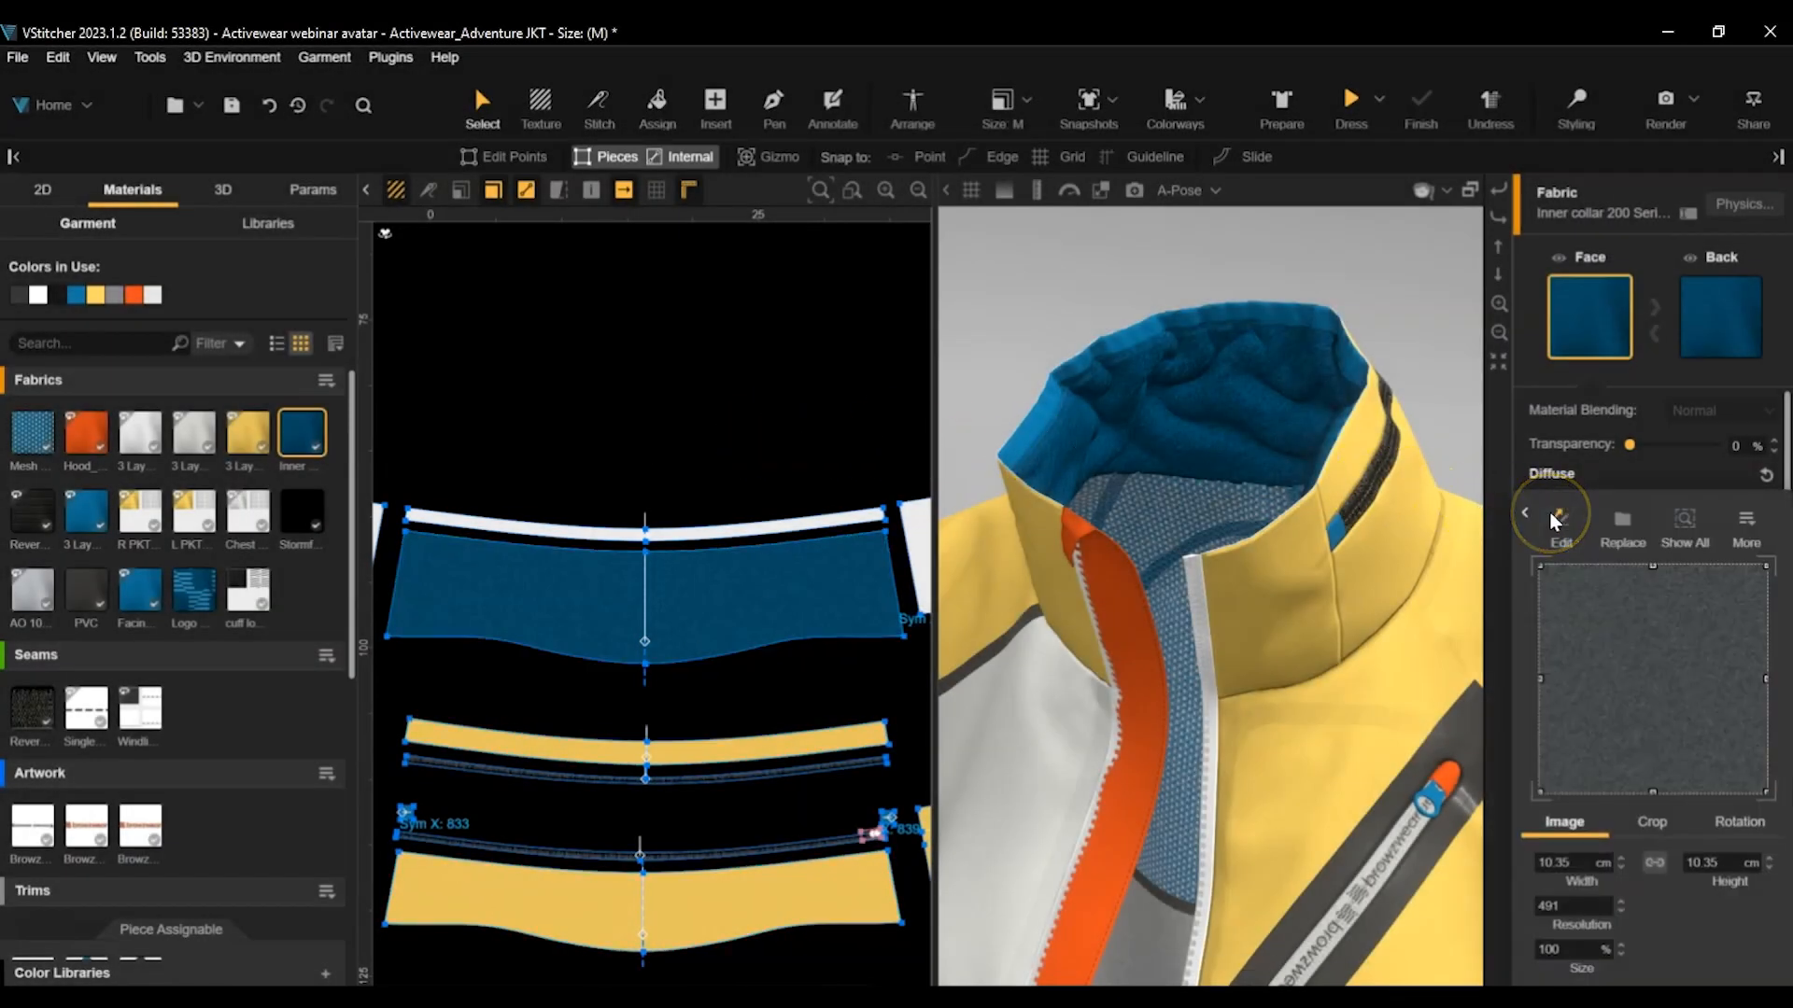
left_click(1619, 523)
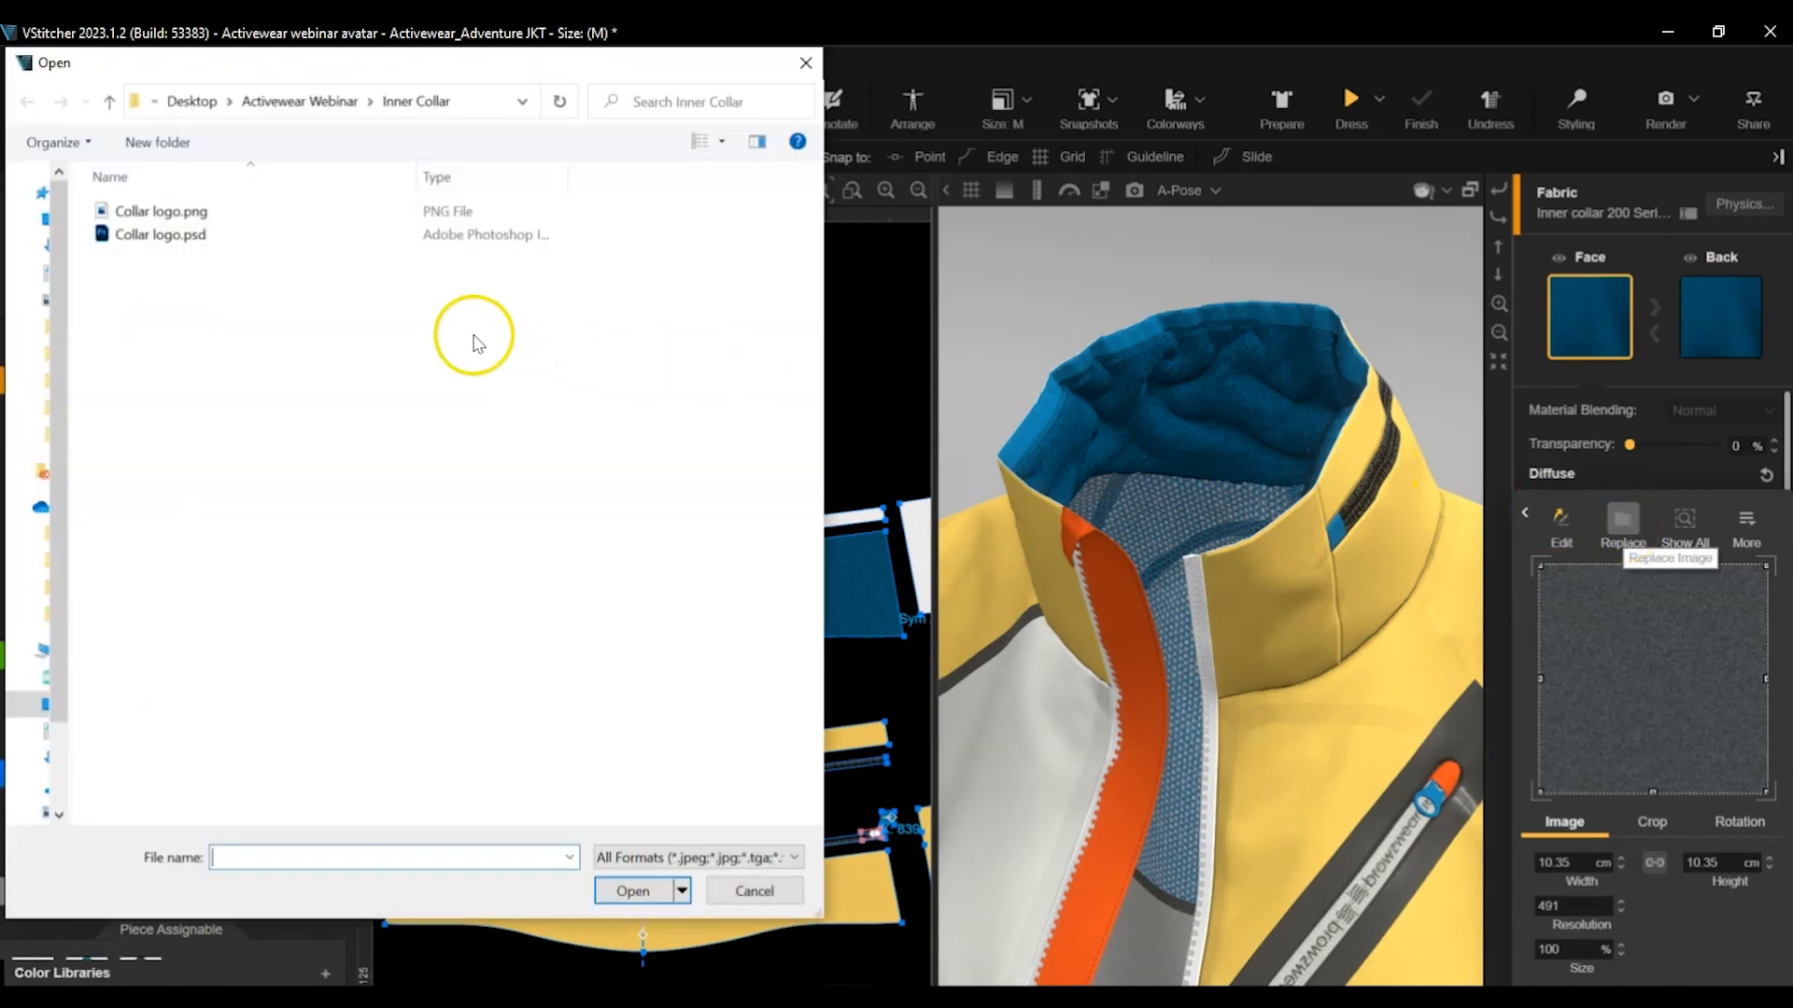
left_click(234, 211)
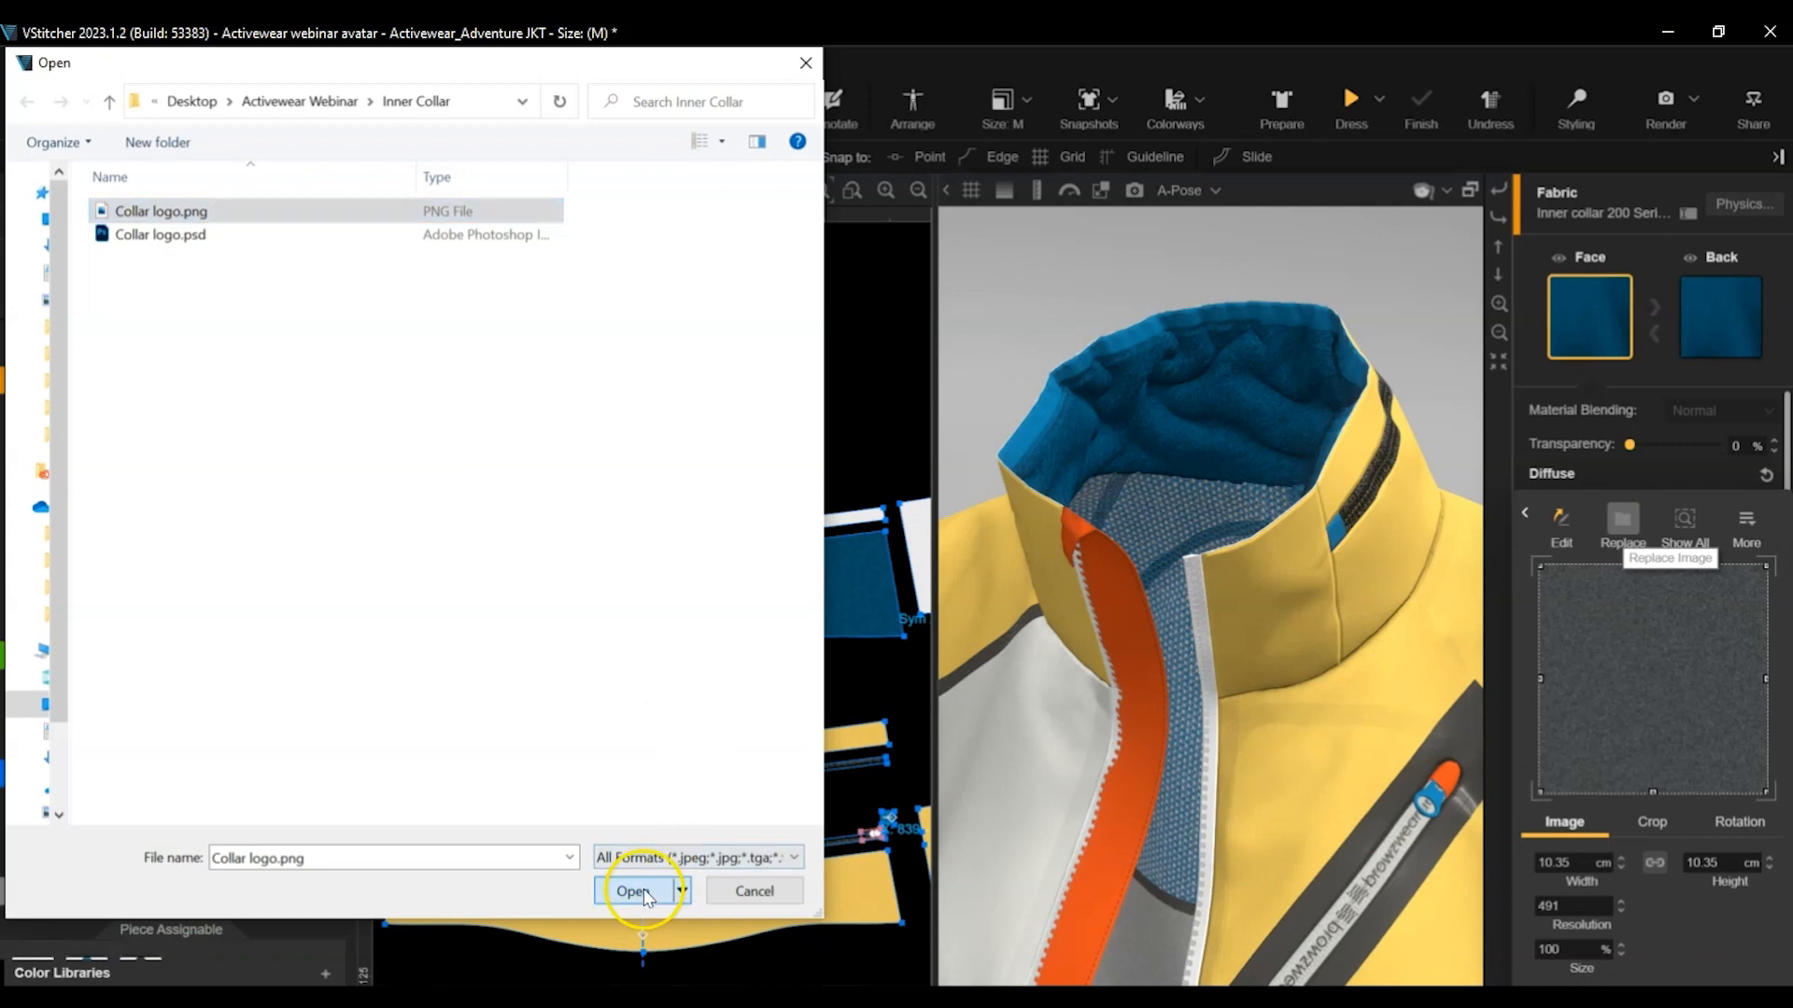
left_click(642, 888)
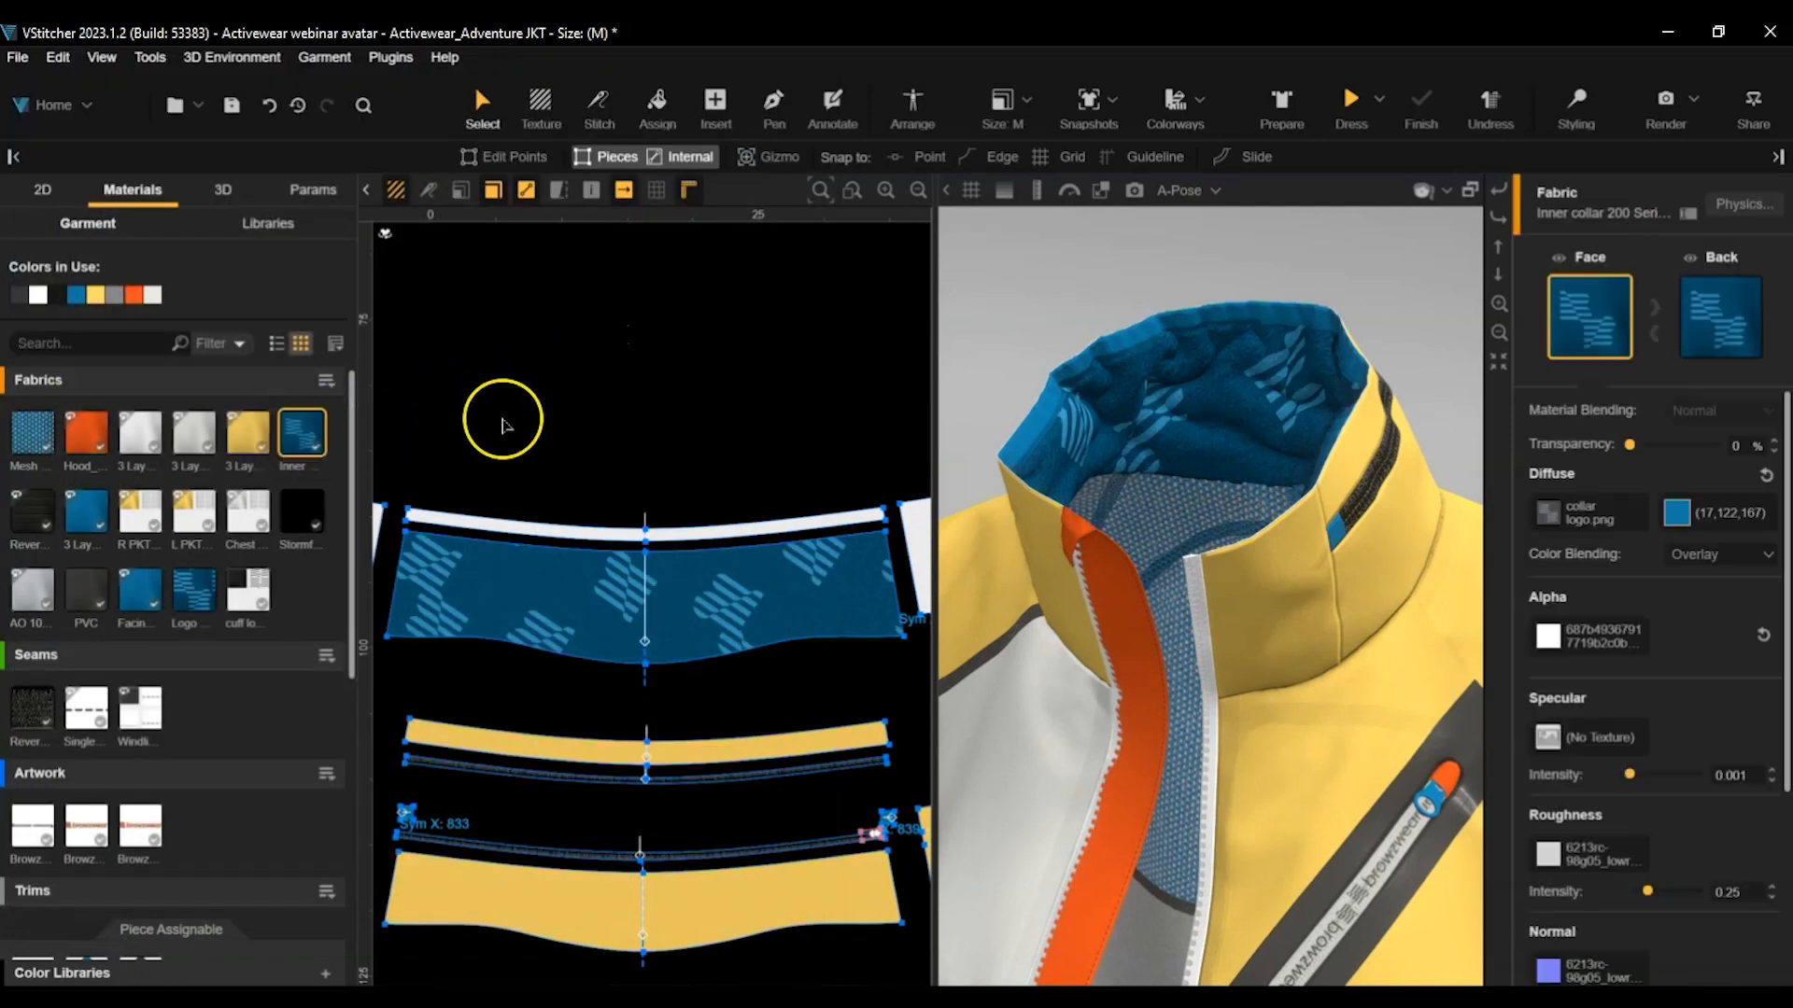
Crop the inner collar's diffuse texture tightly around the logo in the enlarged image preview.
left_click(1548, 516)
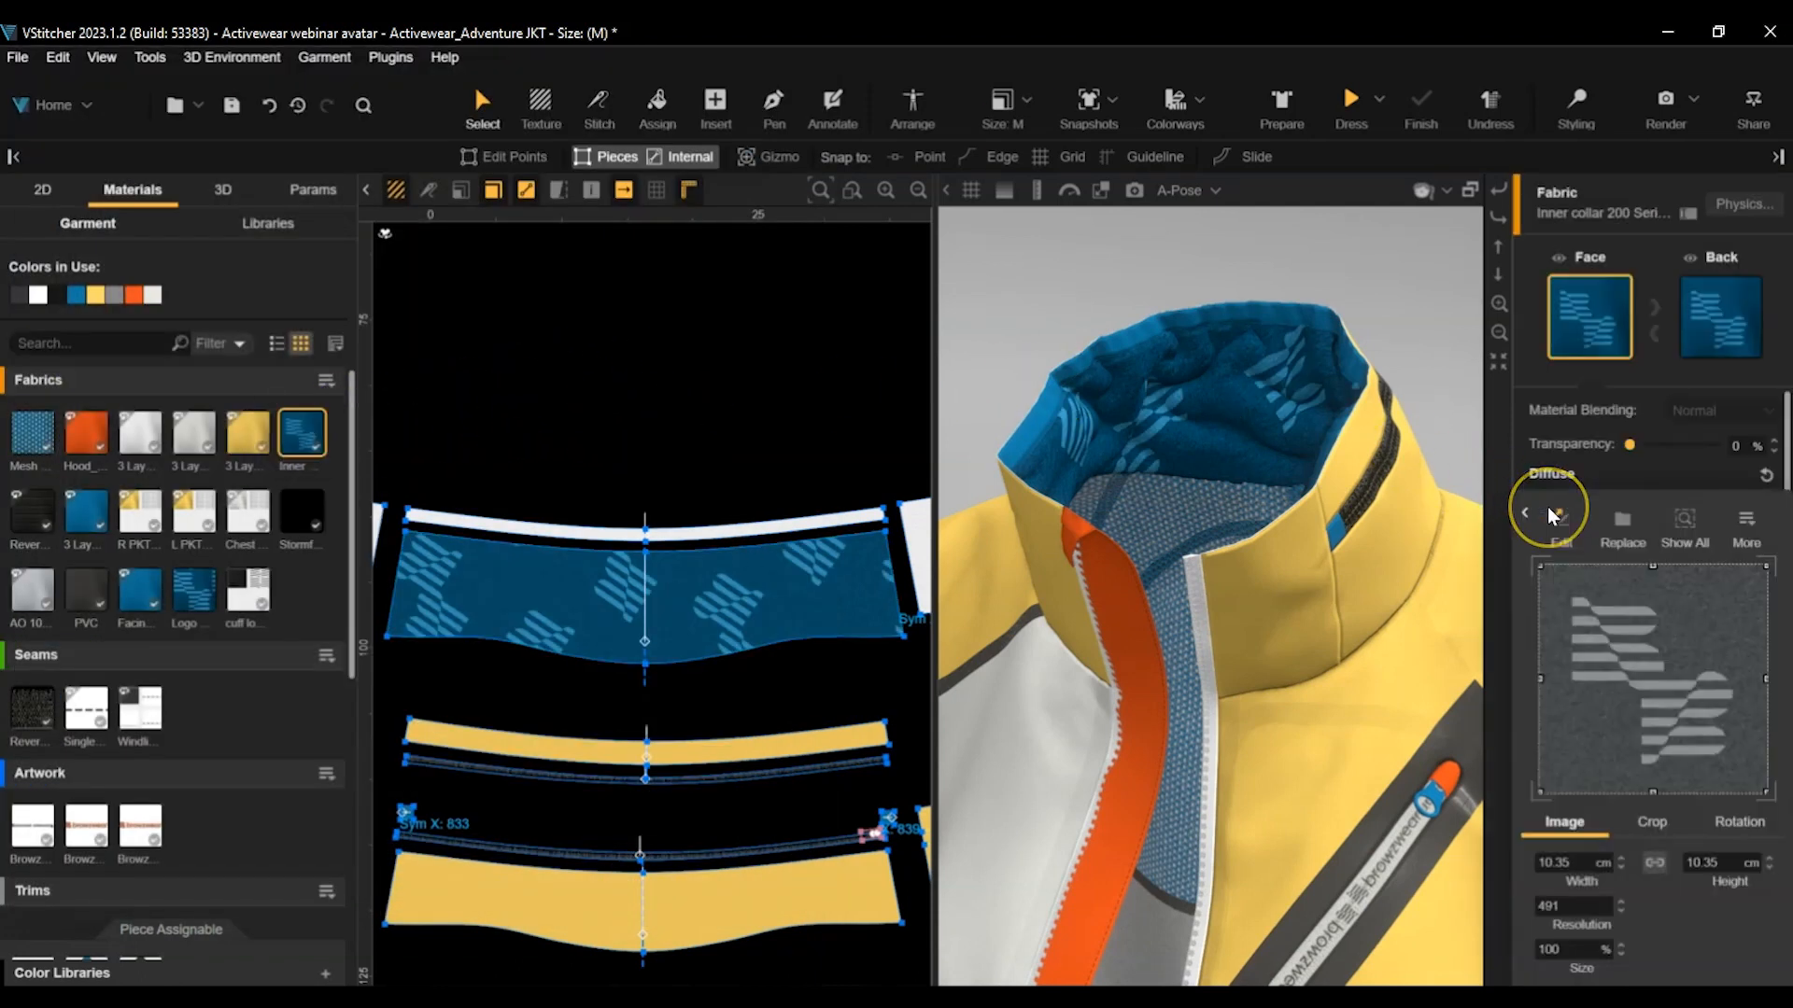
left_click(1525, 513)
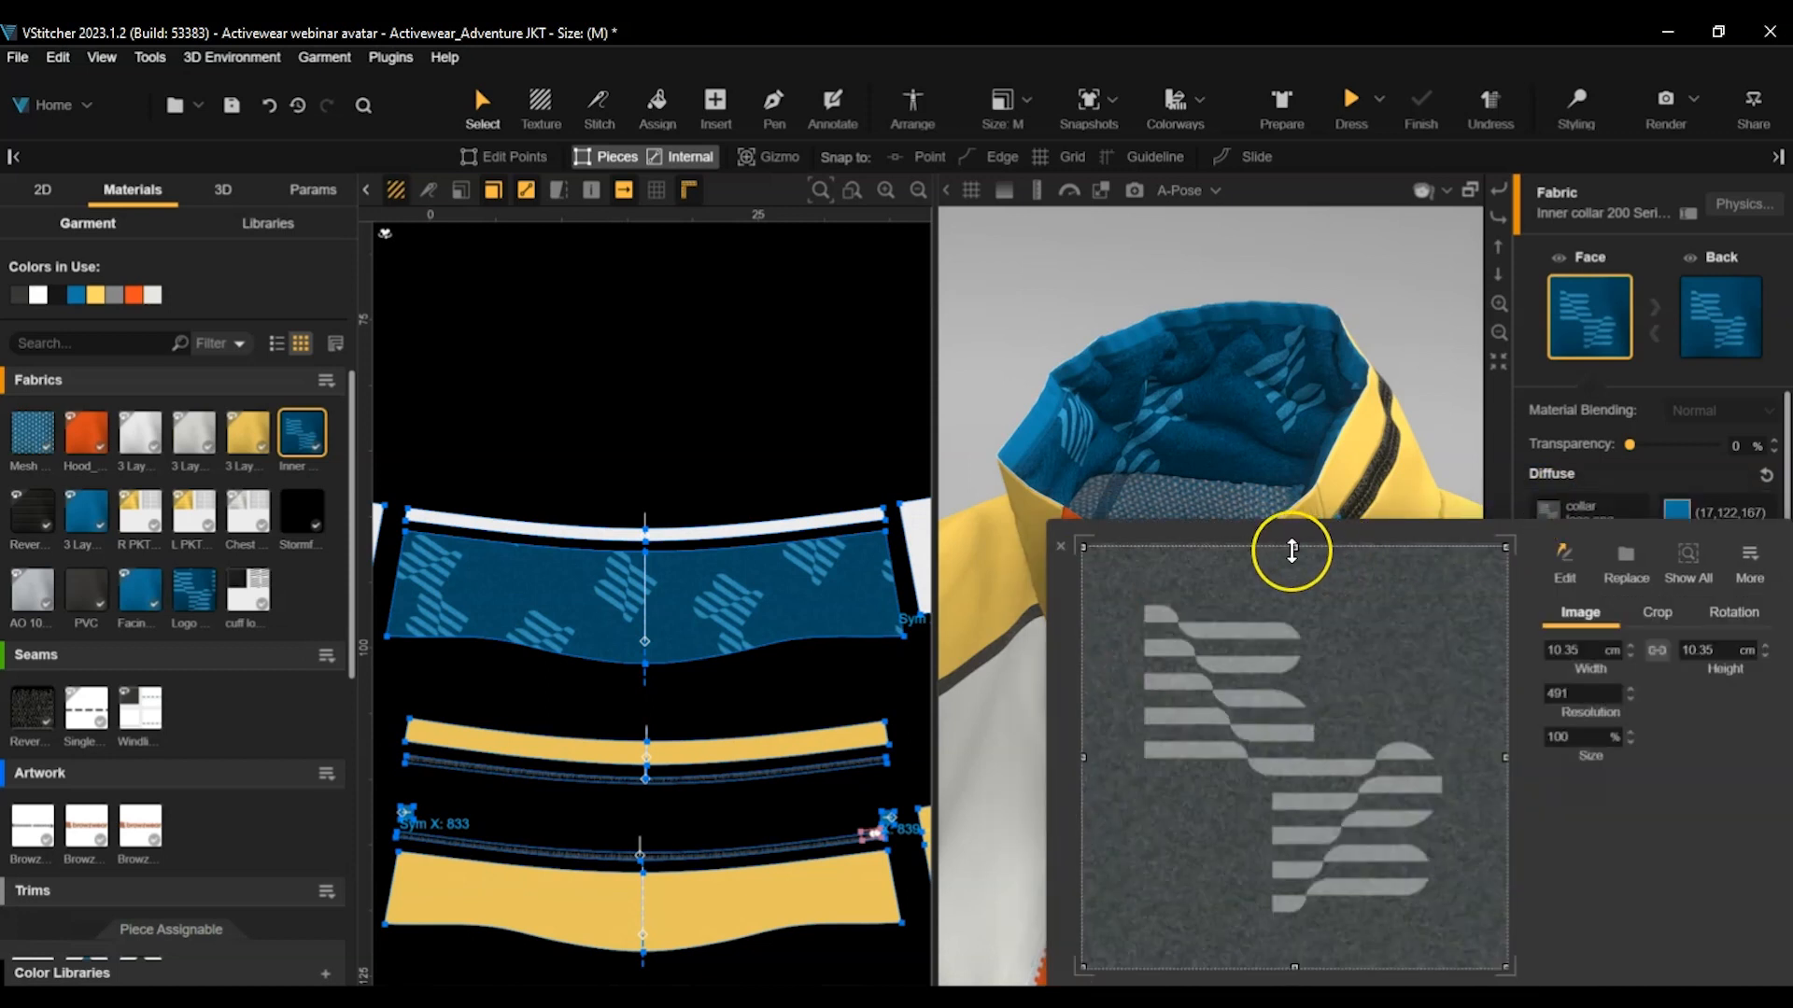
left_click_drag(1083, 785, 1147, 803)
left_click_drag(1503, 787, 1440, 853)
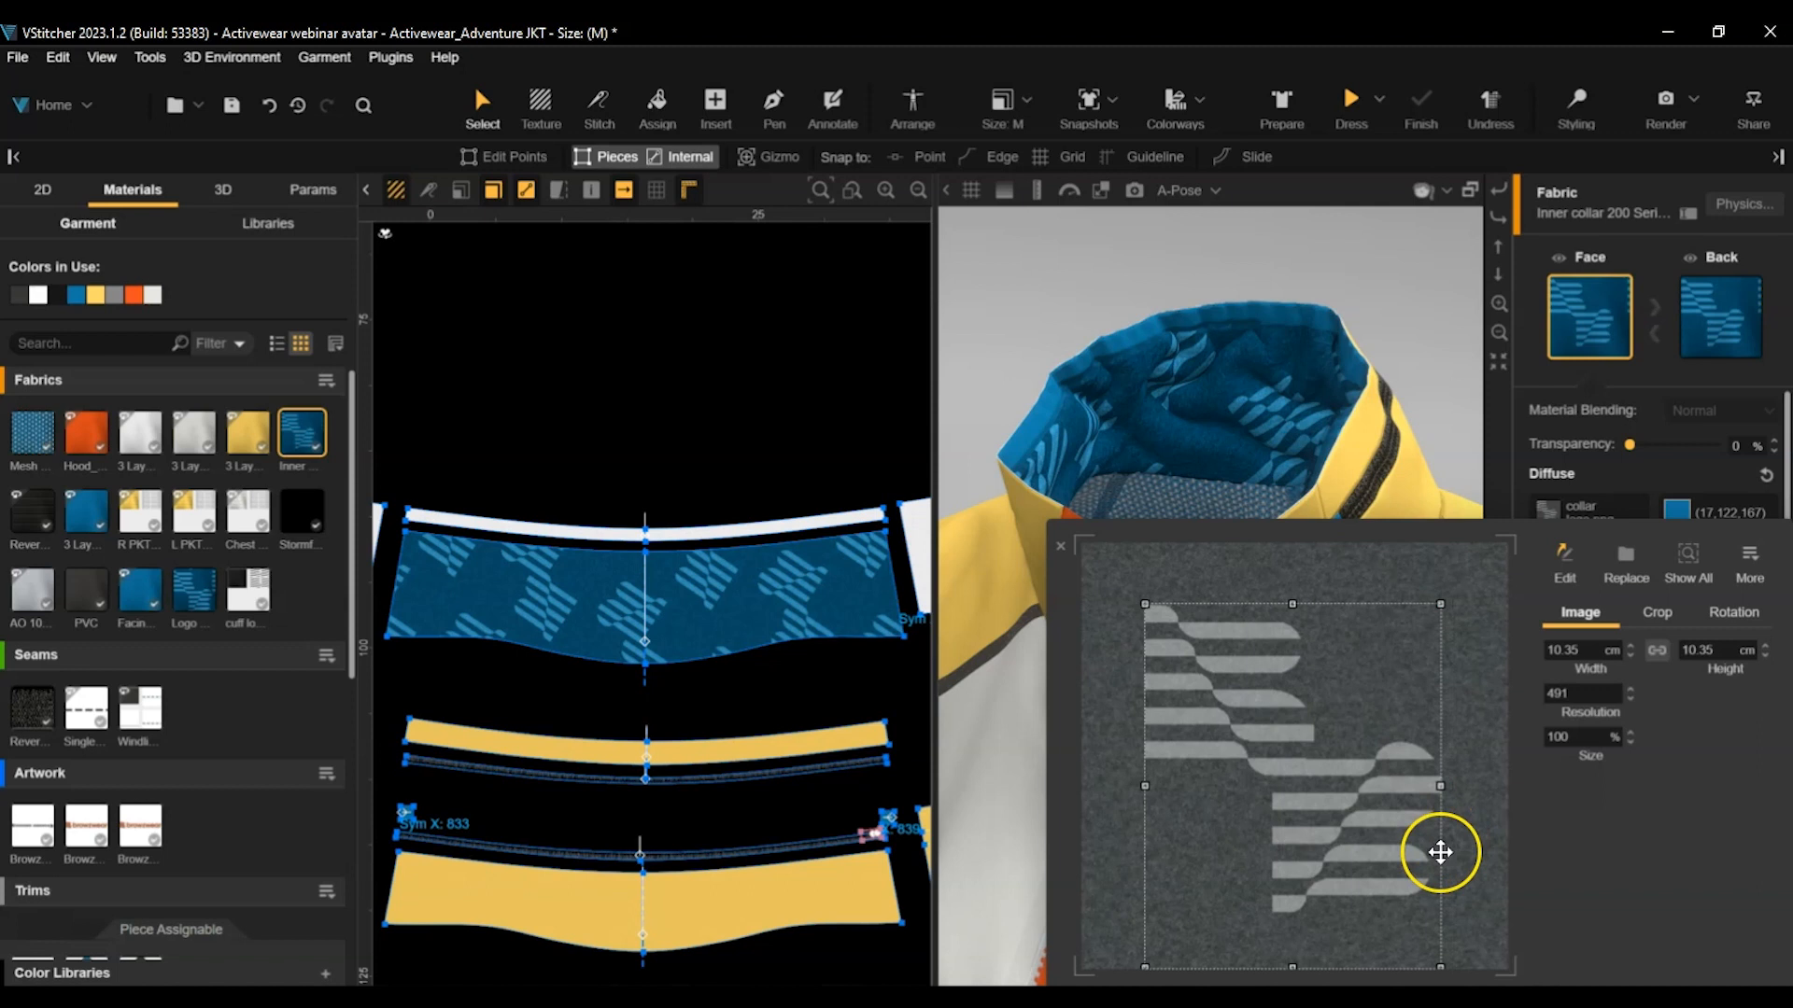
left_click_drag(1292, 971, 1384, 916)
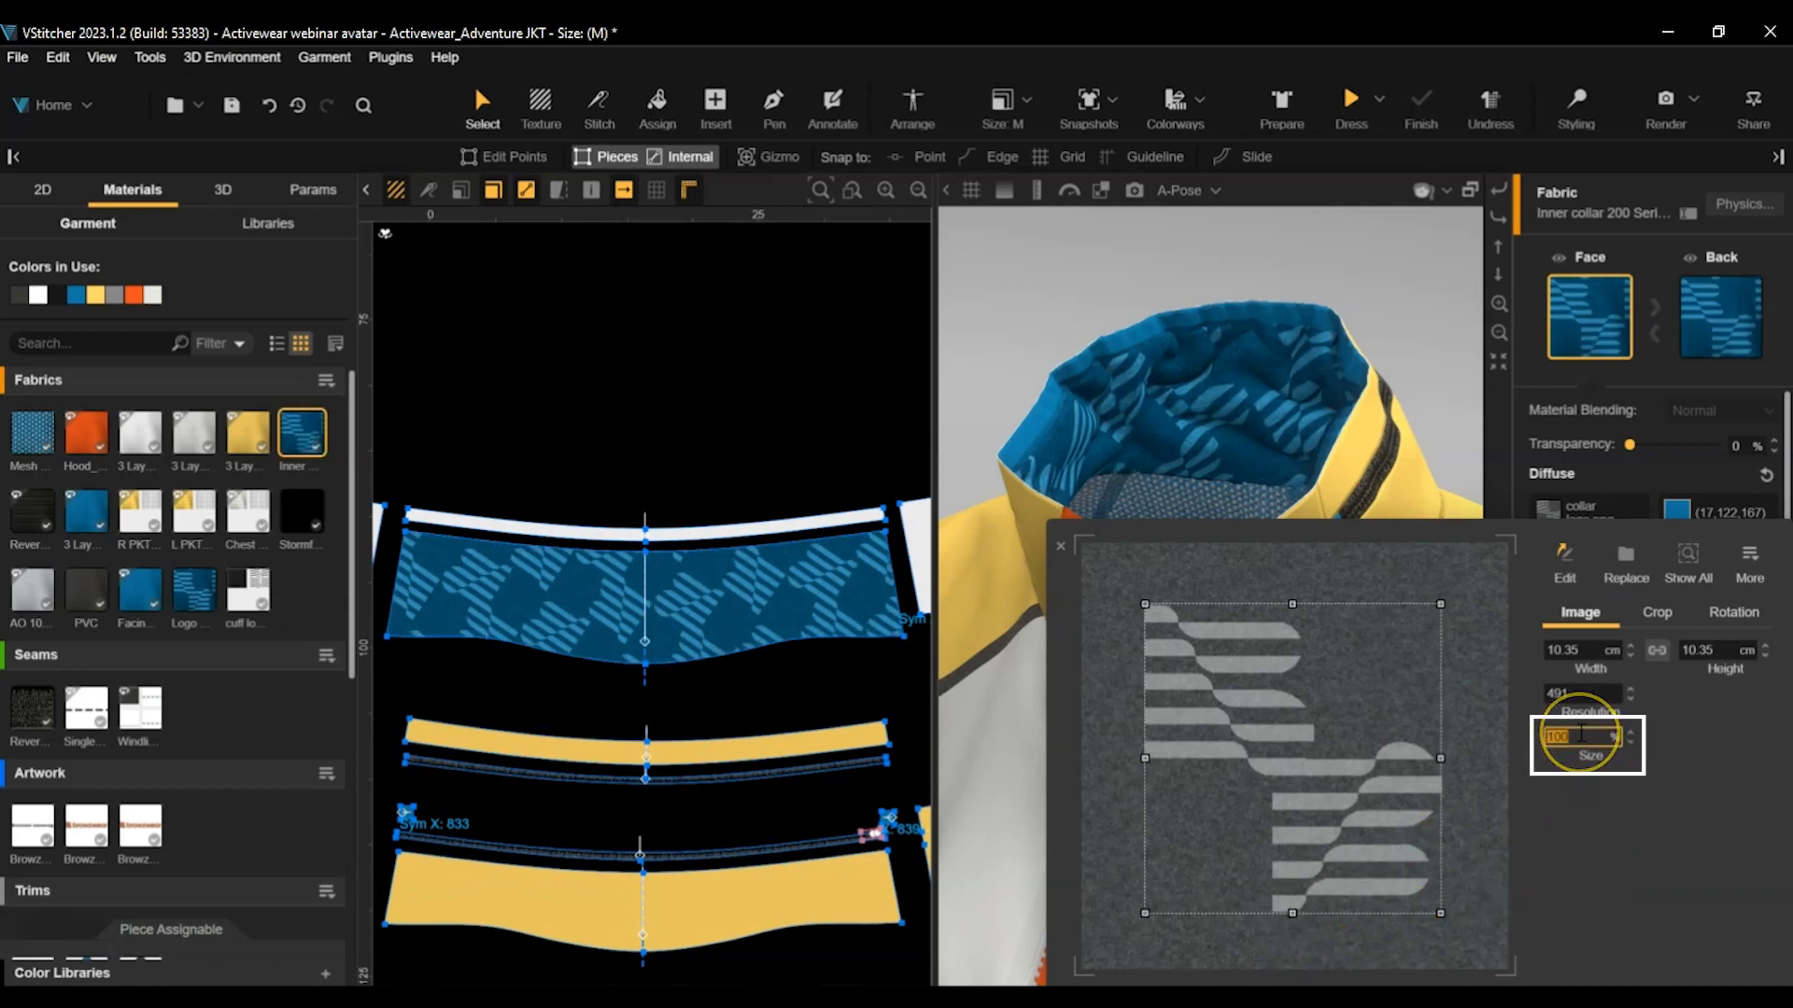
Scale the inner collar's diffuse texture to 70% and set its layout rotation to 315 degrees.
left_click(1578, 813)
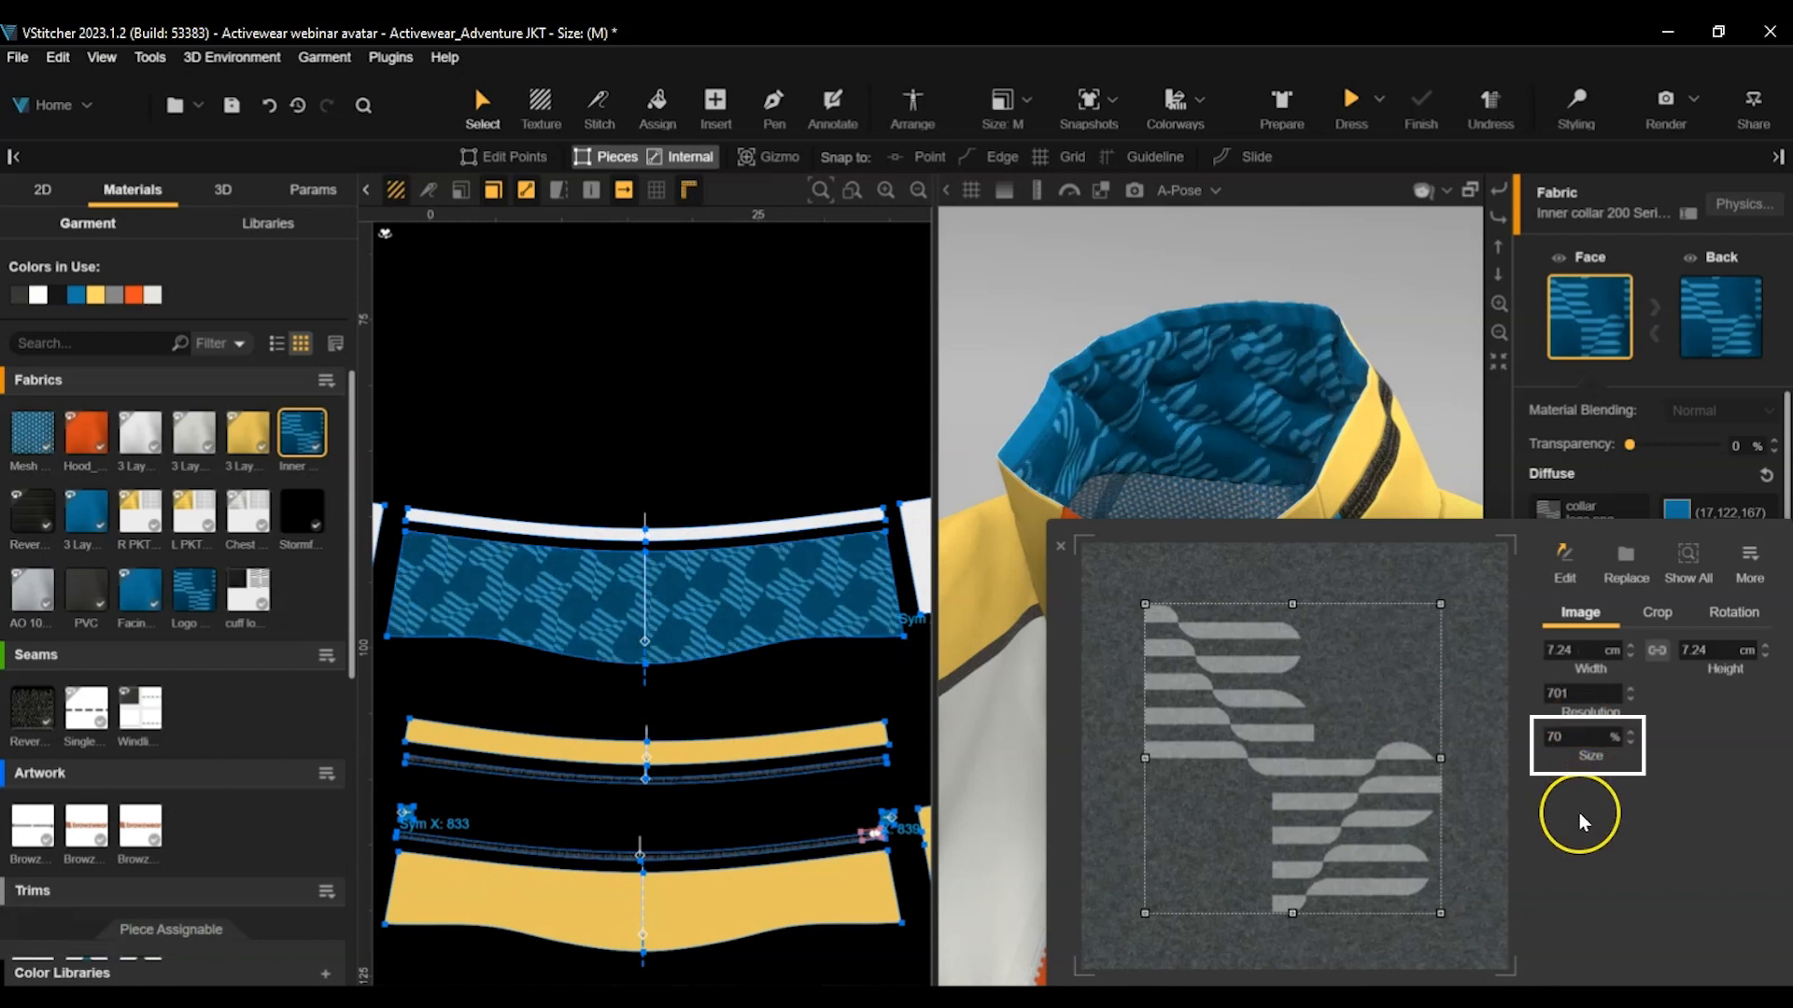
left_click(1060, 546)
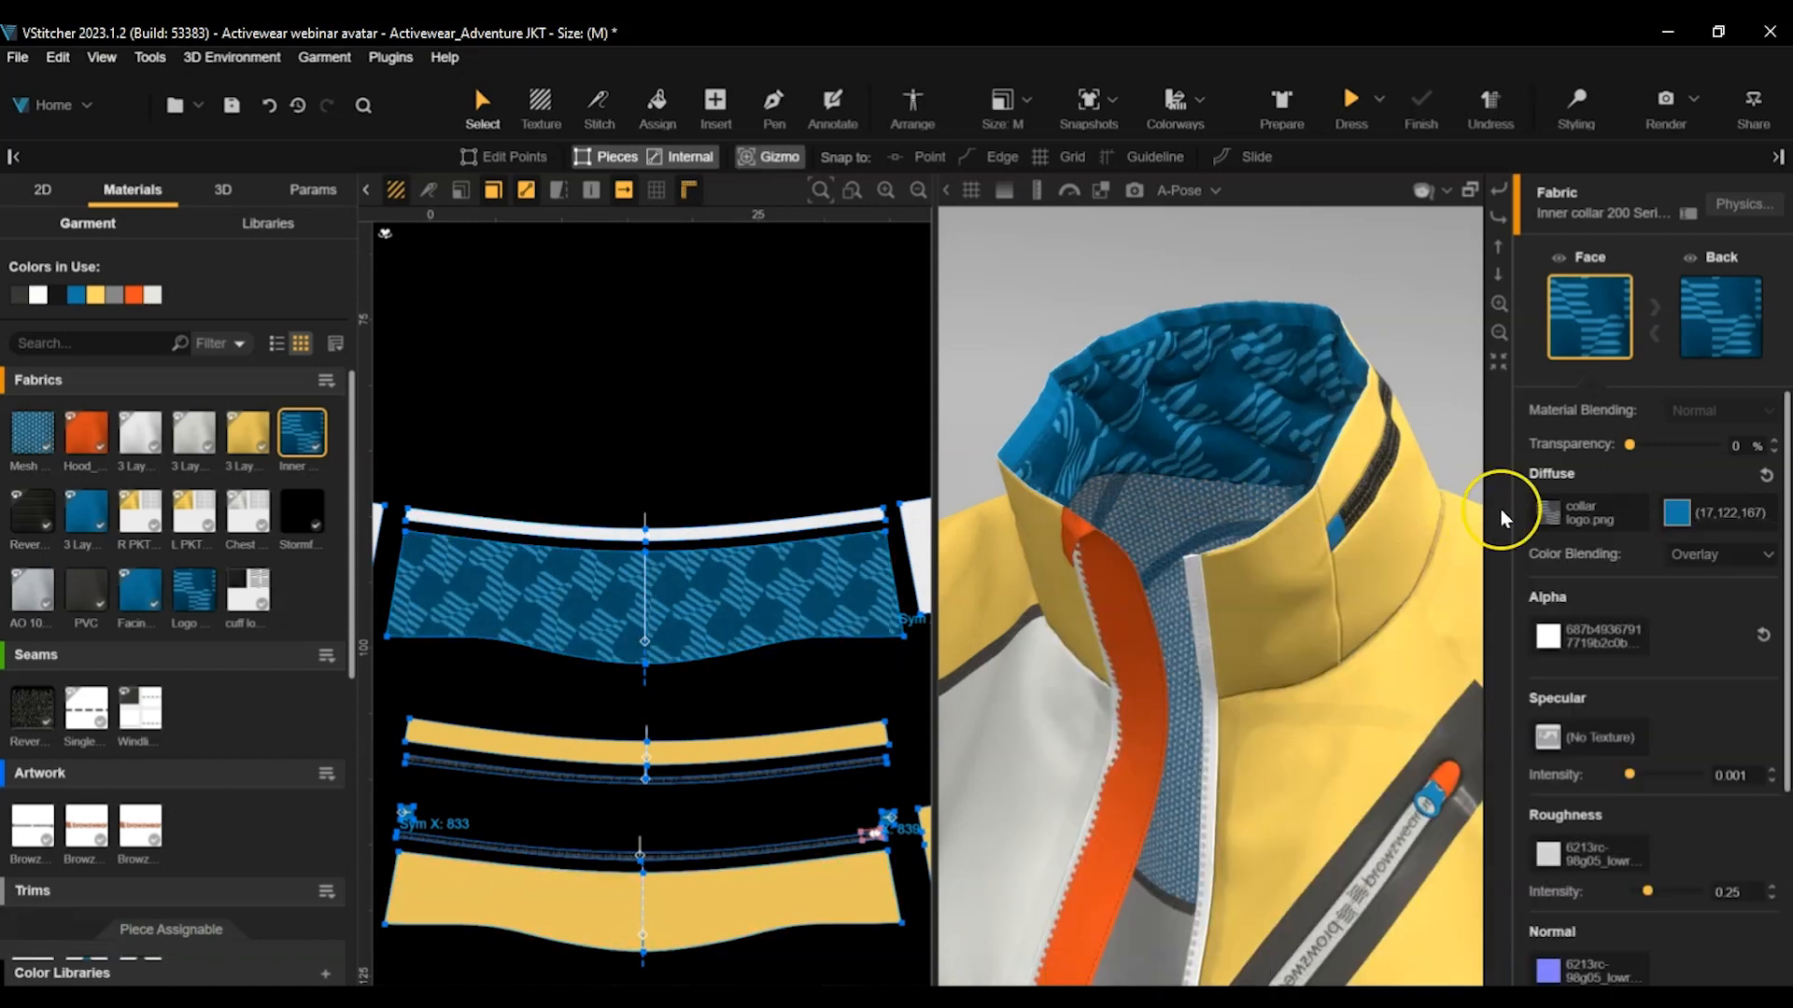
left_click(1552, 511)
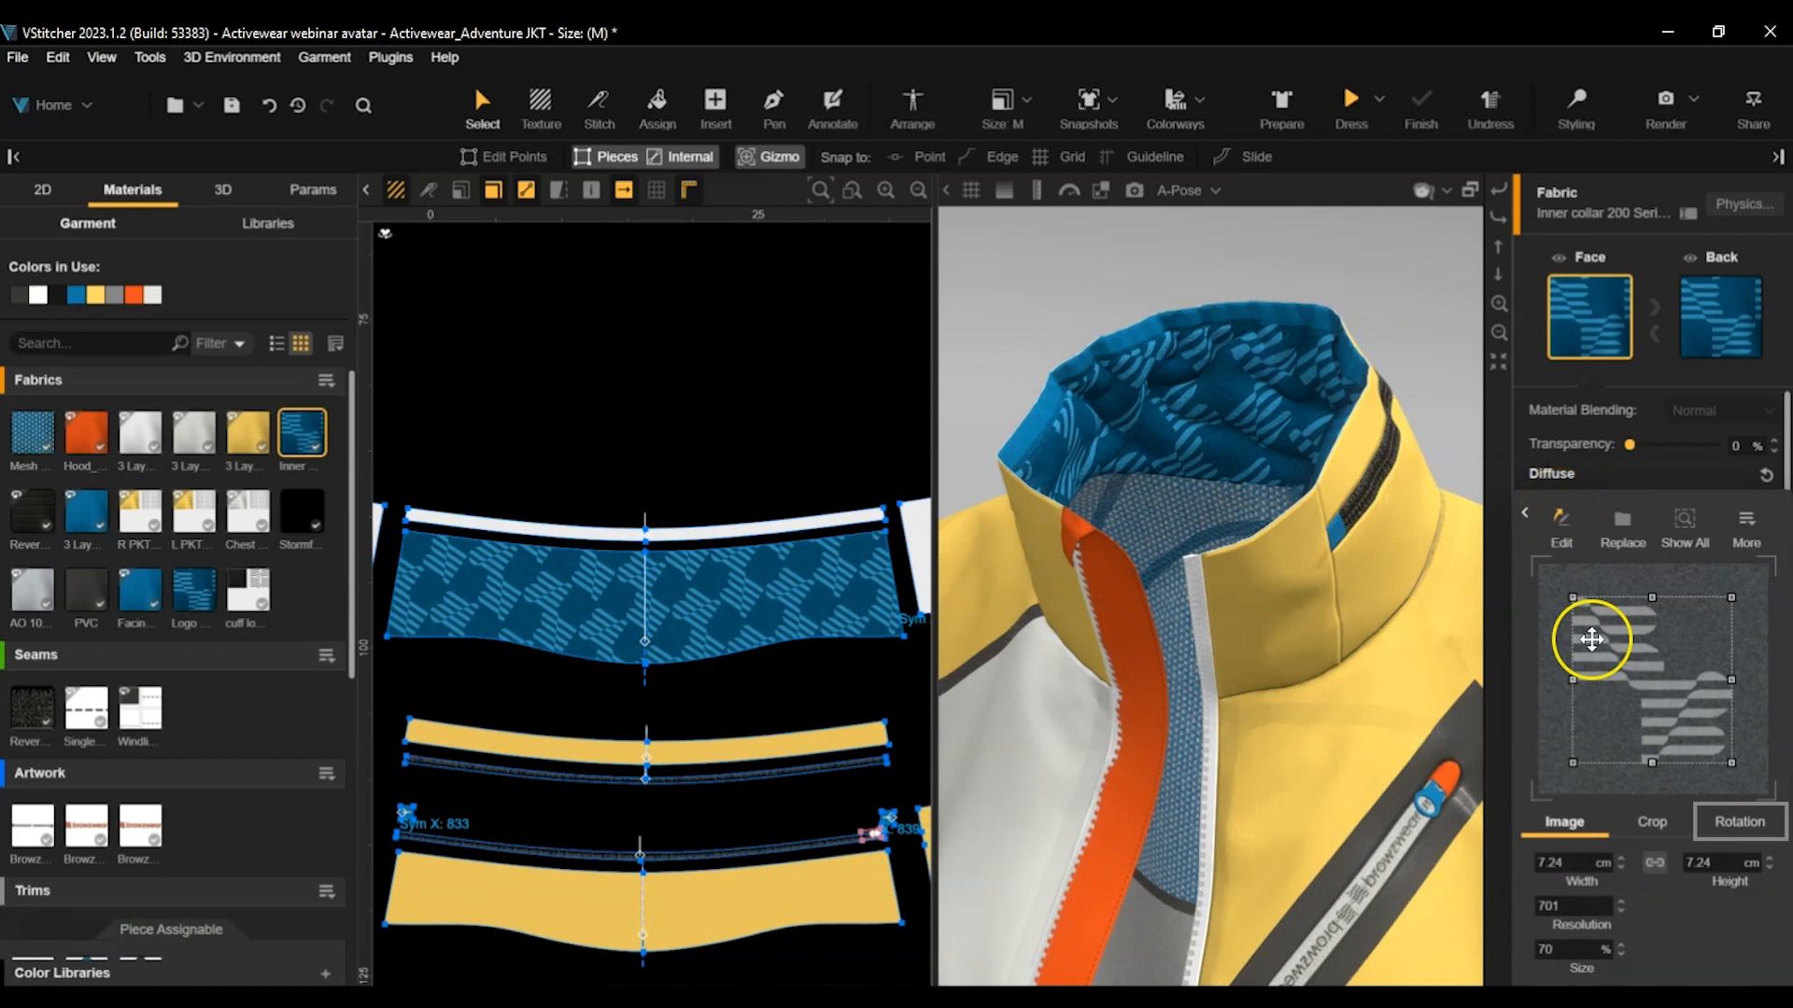
left_click(1750, 825)
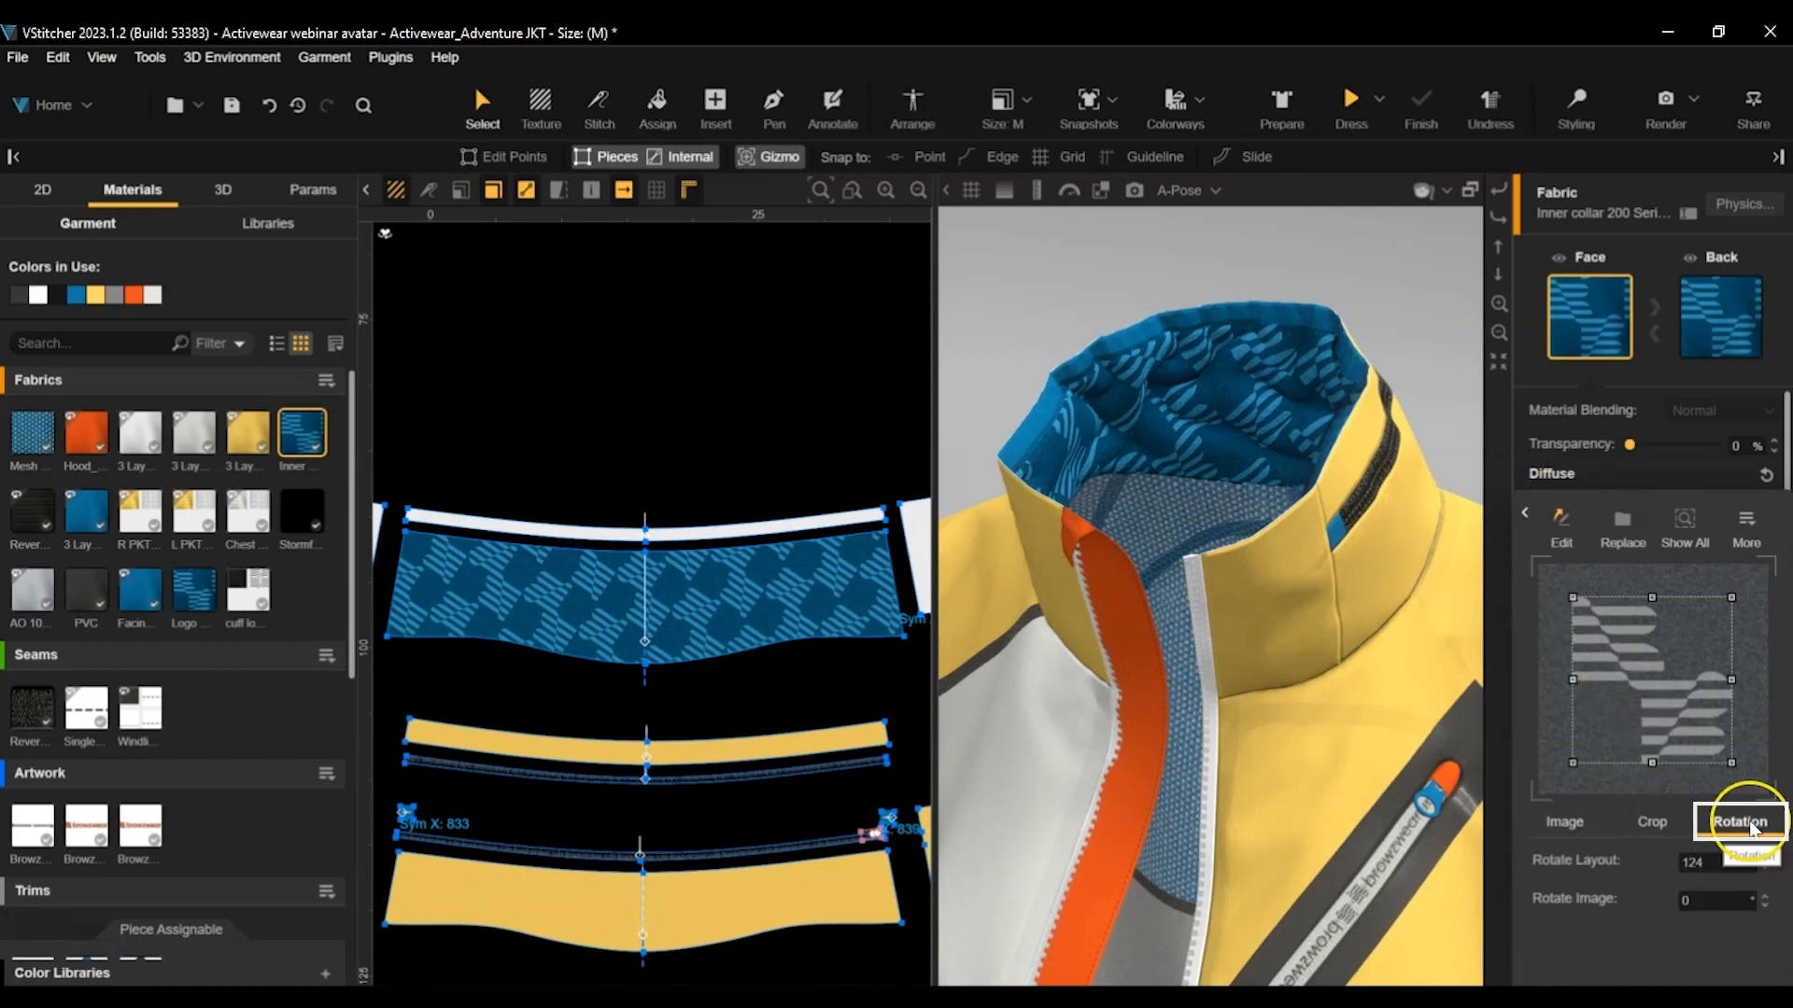
left_click(1705, 864)
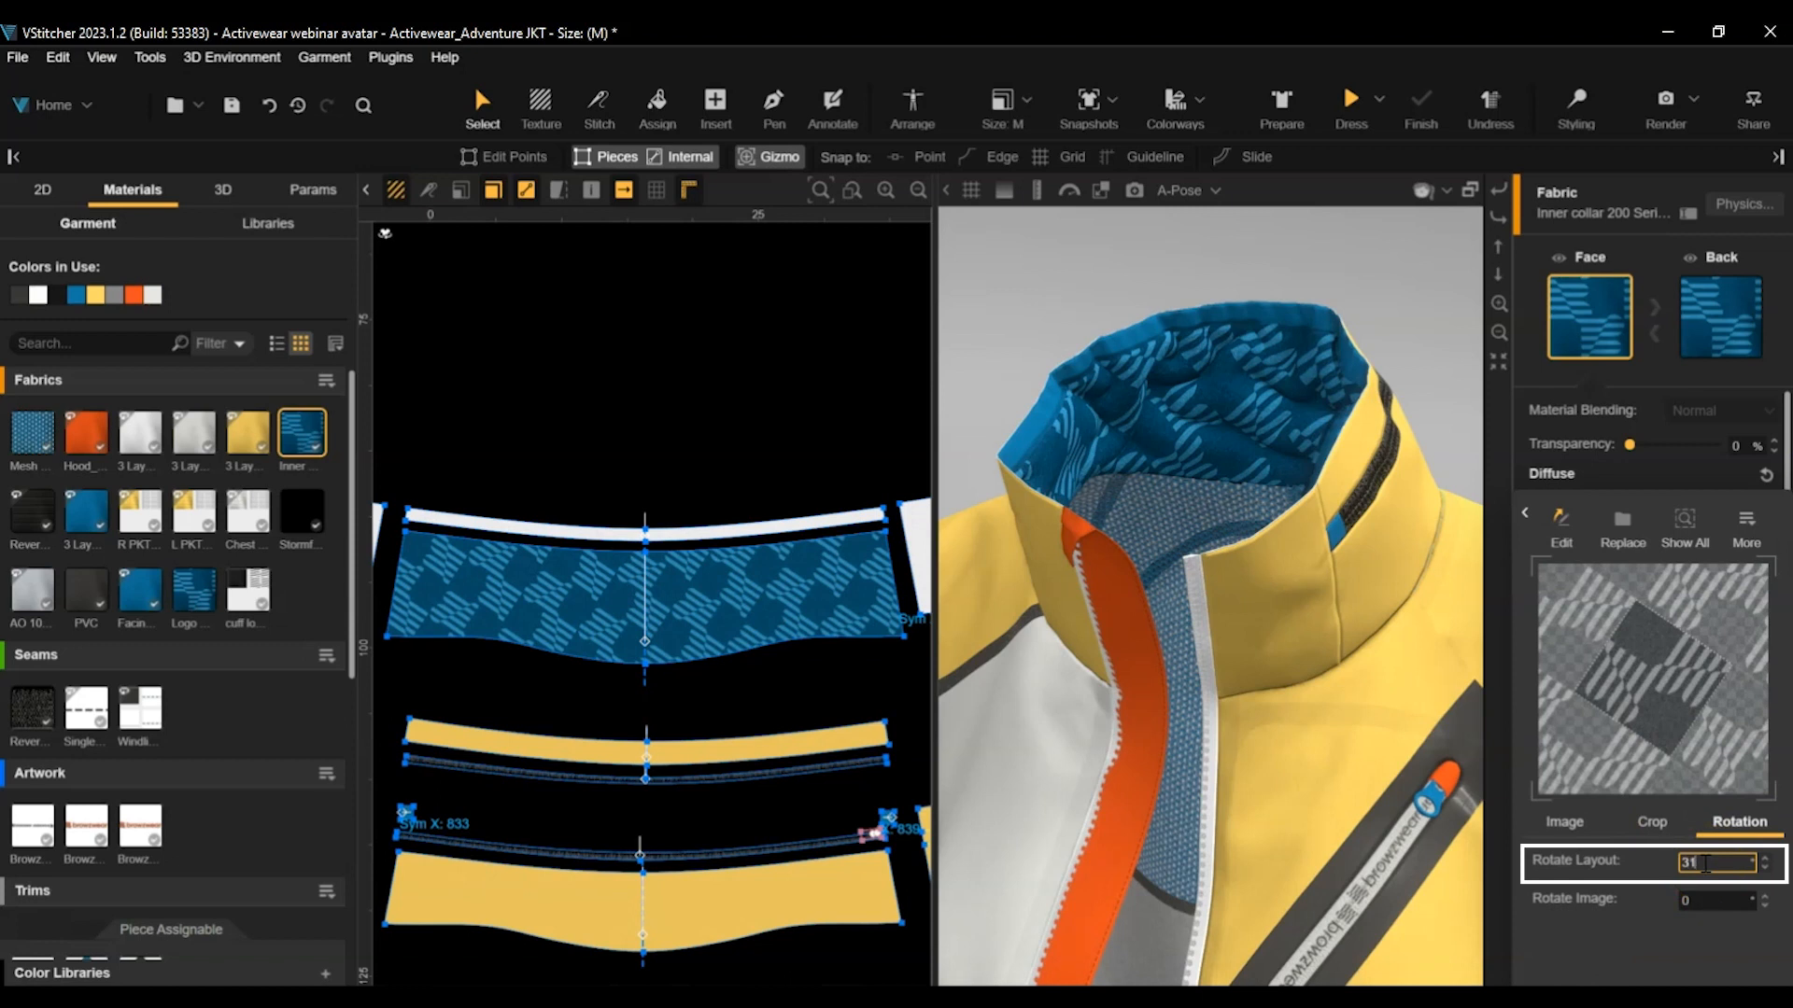
key("Return")
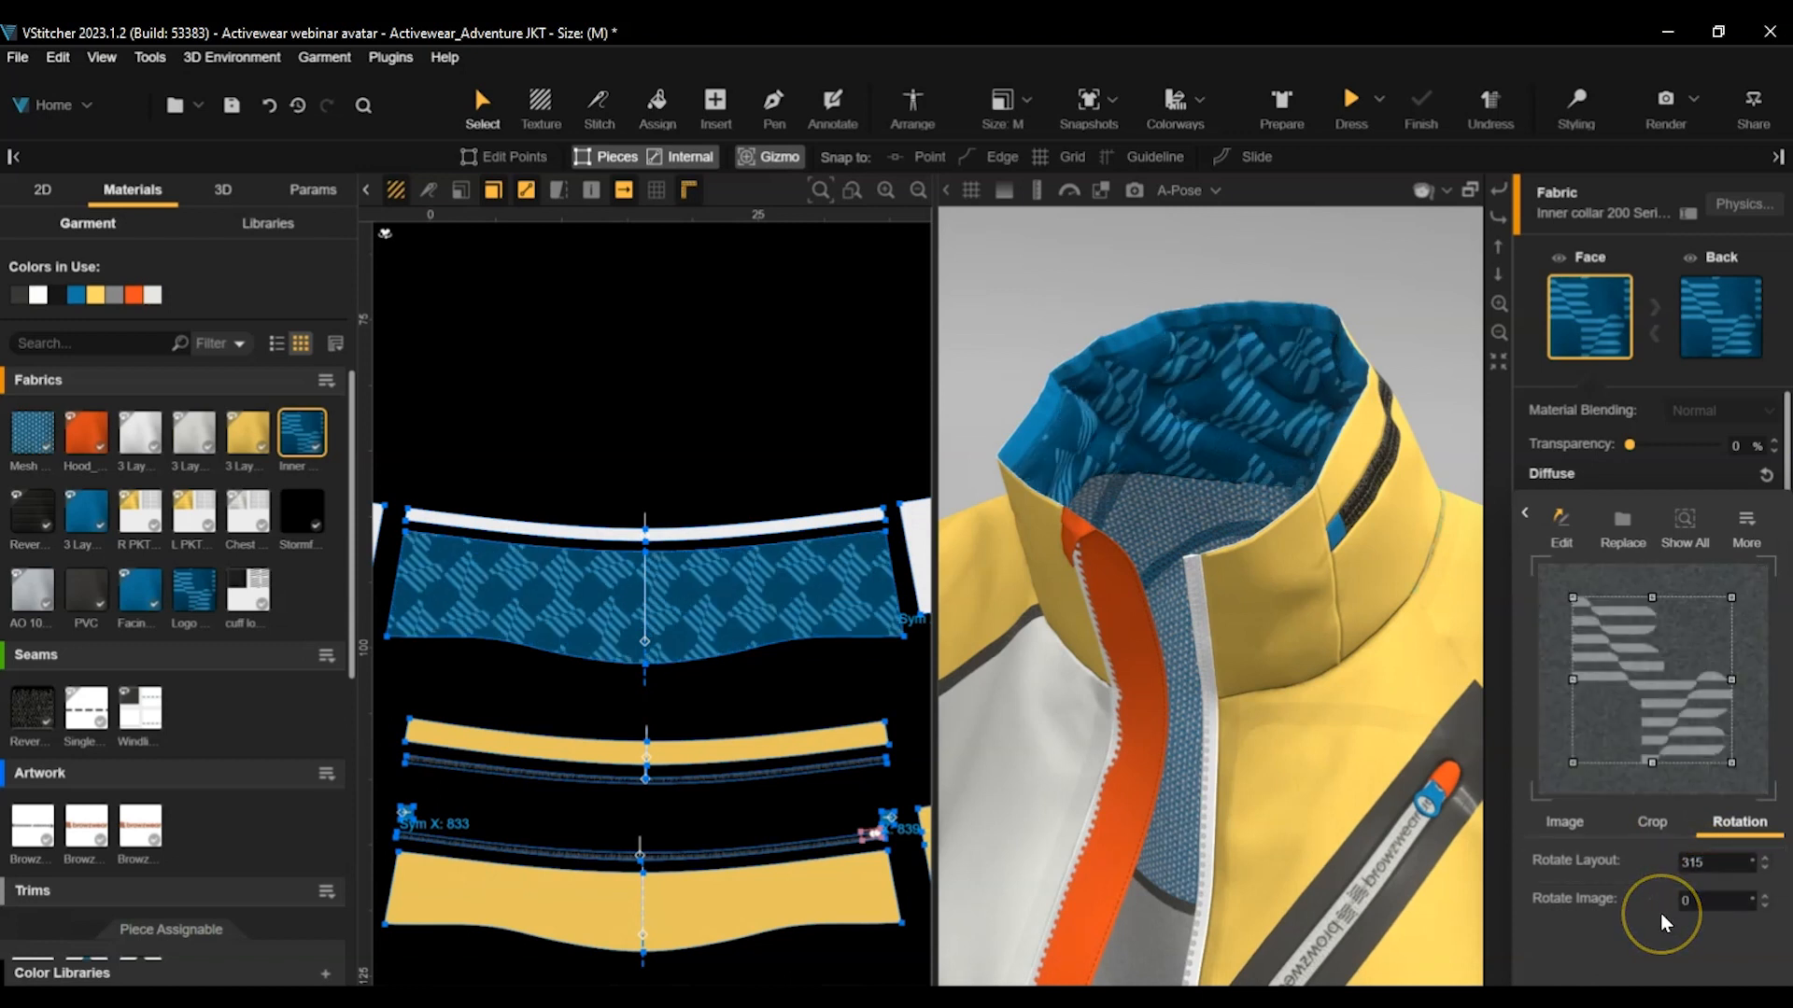
left_click(1607, 474)
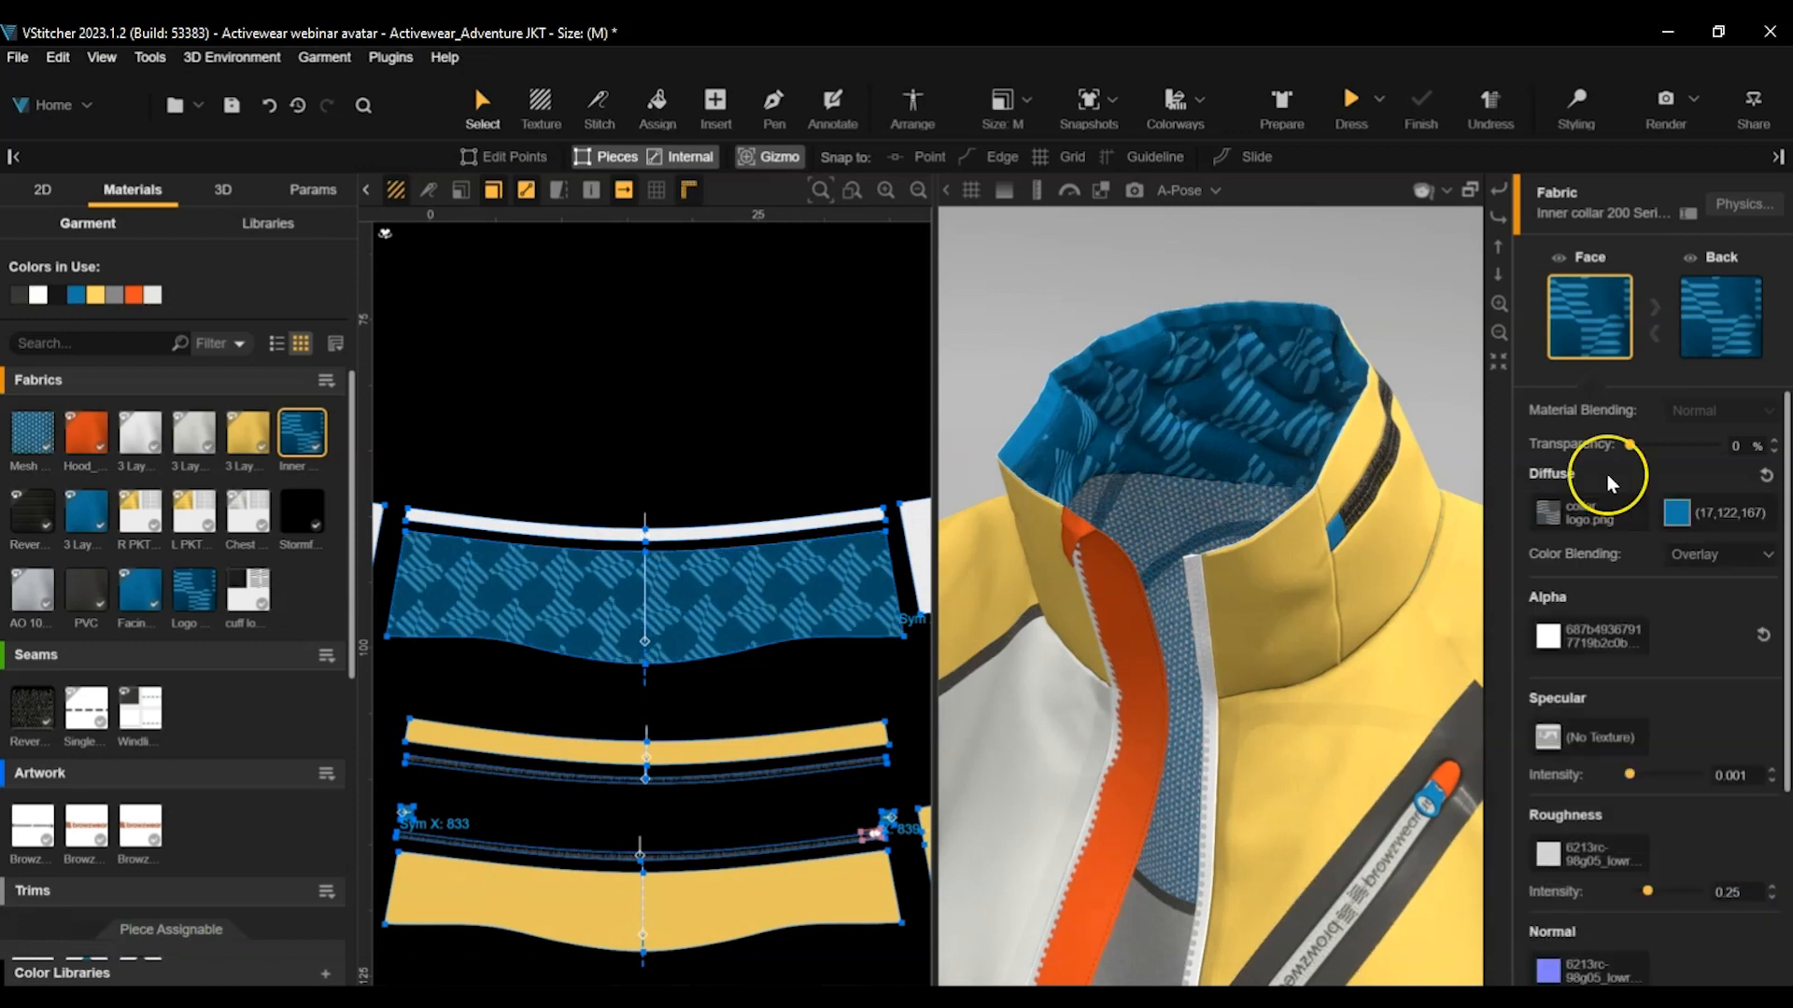
Examine the inner collar fabric's Fur (V-Ray Only) settings, including the fur presets, properties, curl, variation and specular values.
left_click_drag(1785, 557, 1783, 696)
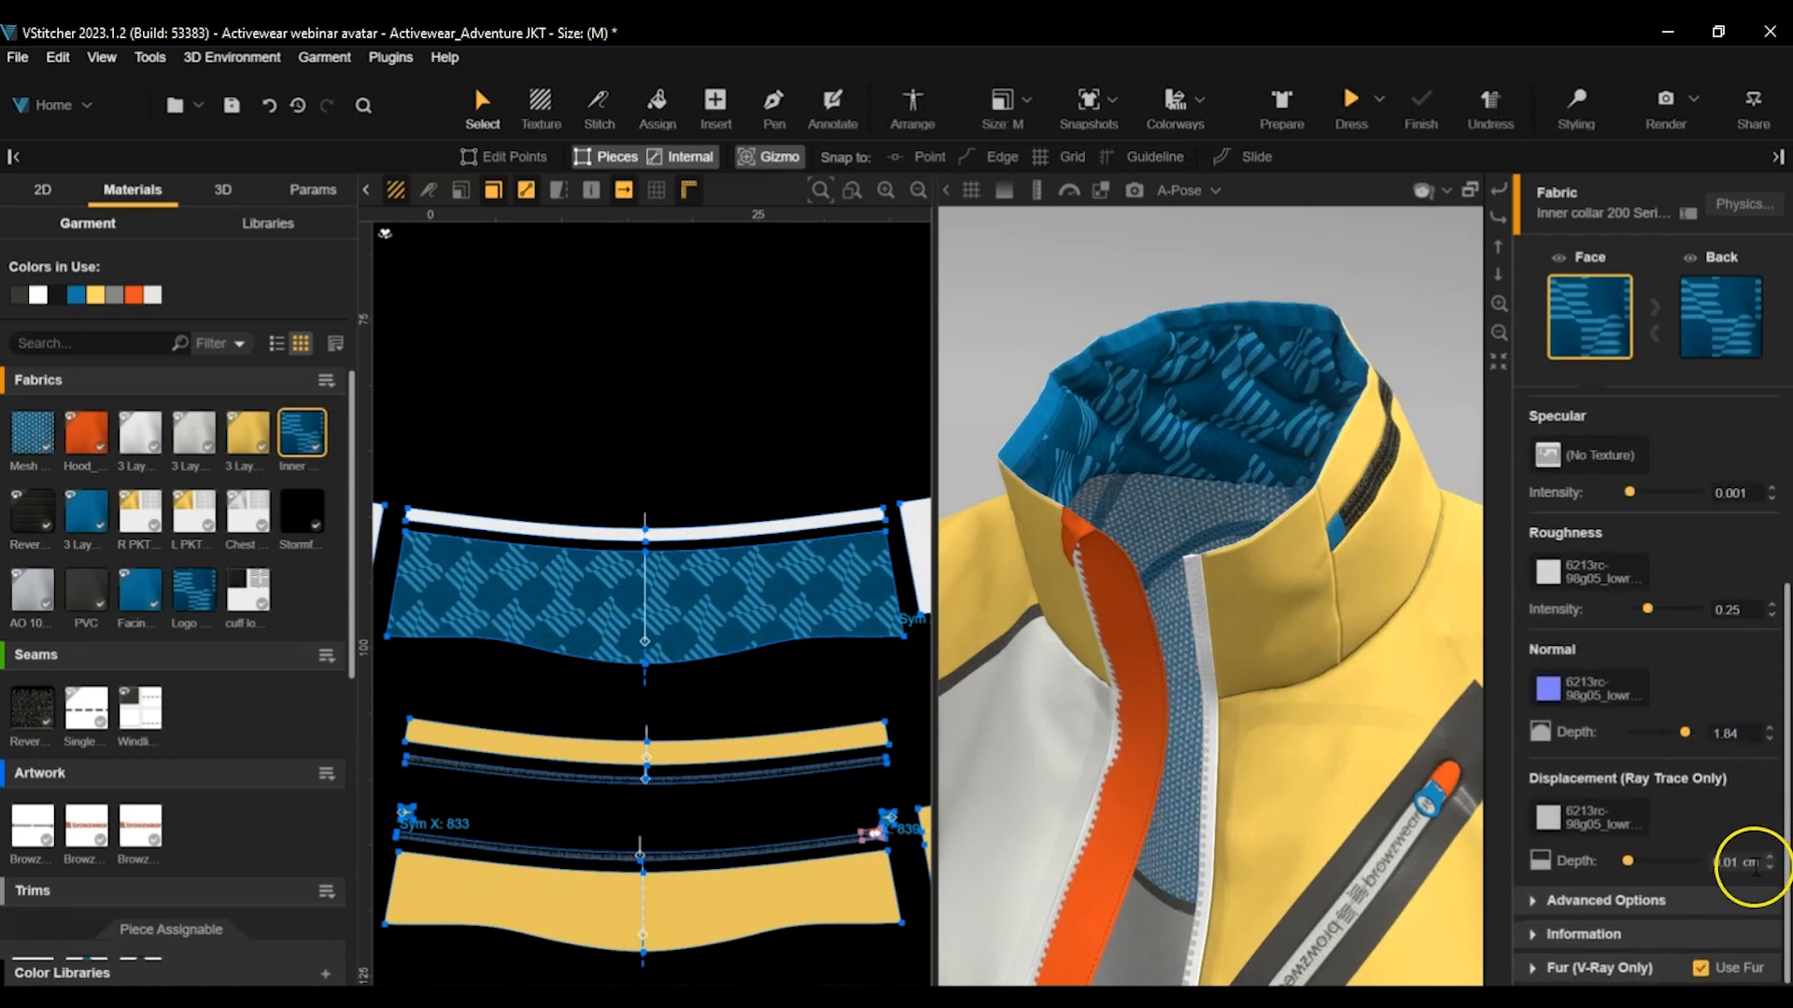
left_click(1700, 967)
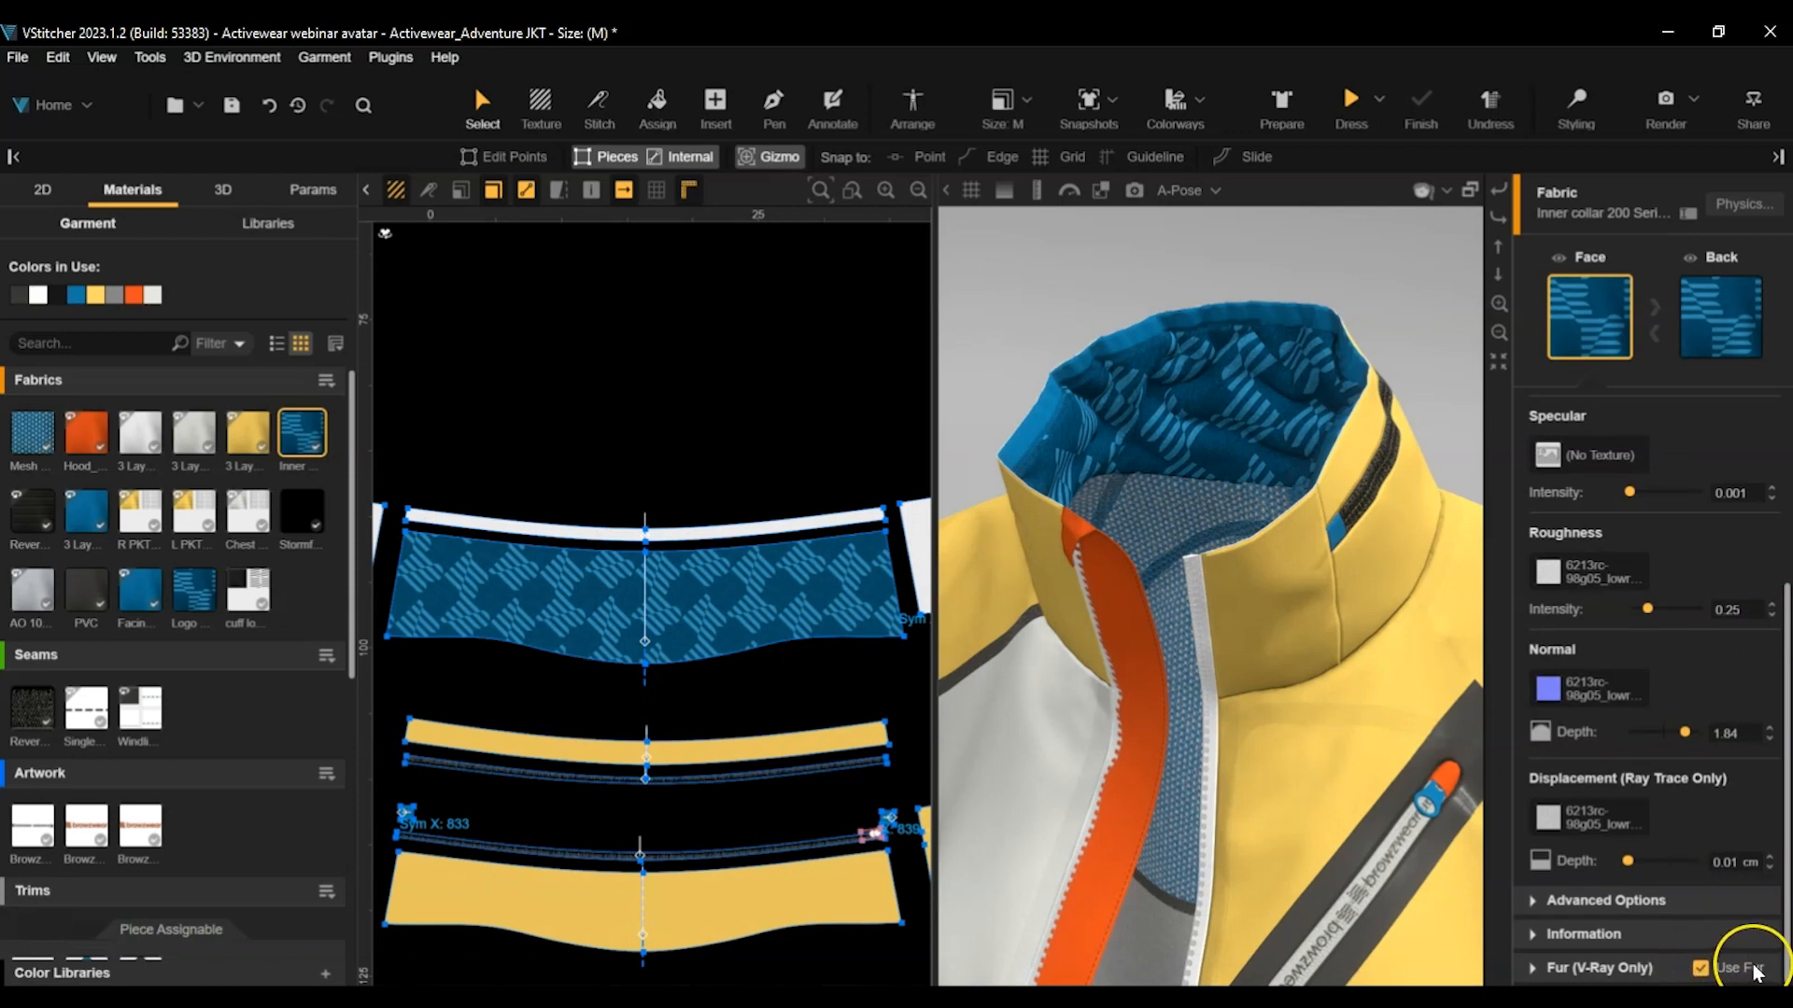
left_click(1534, 971)
scroll(1765, 601, "down", 5)
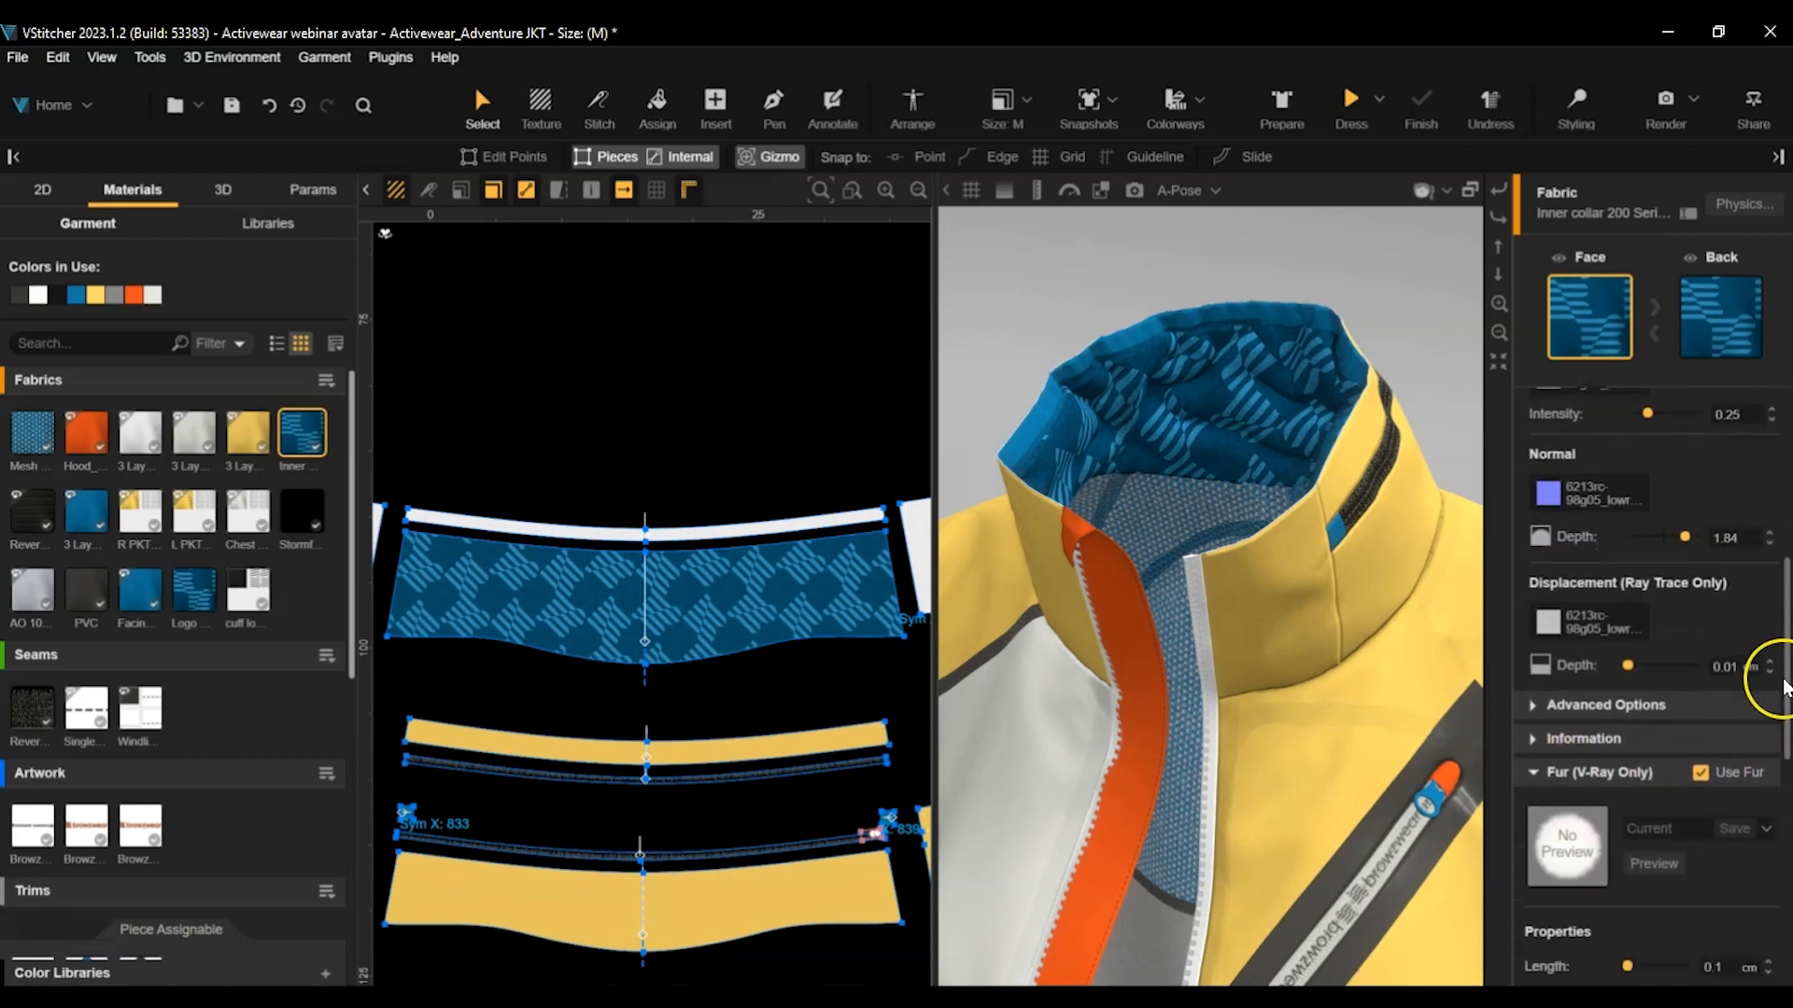
scroll(1774, 775, "down", 4)
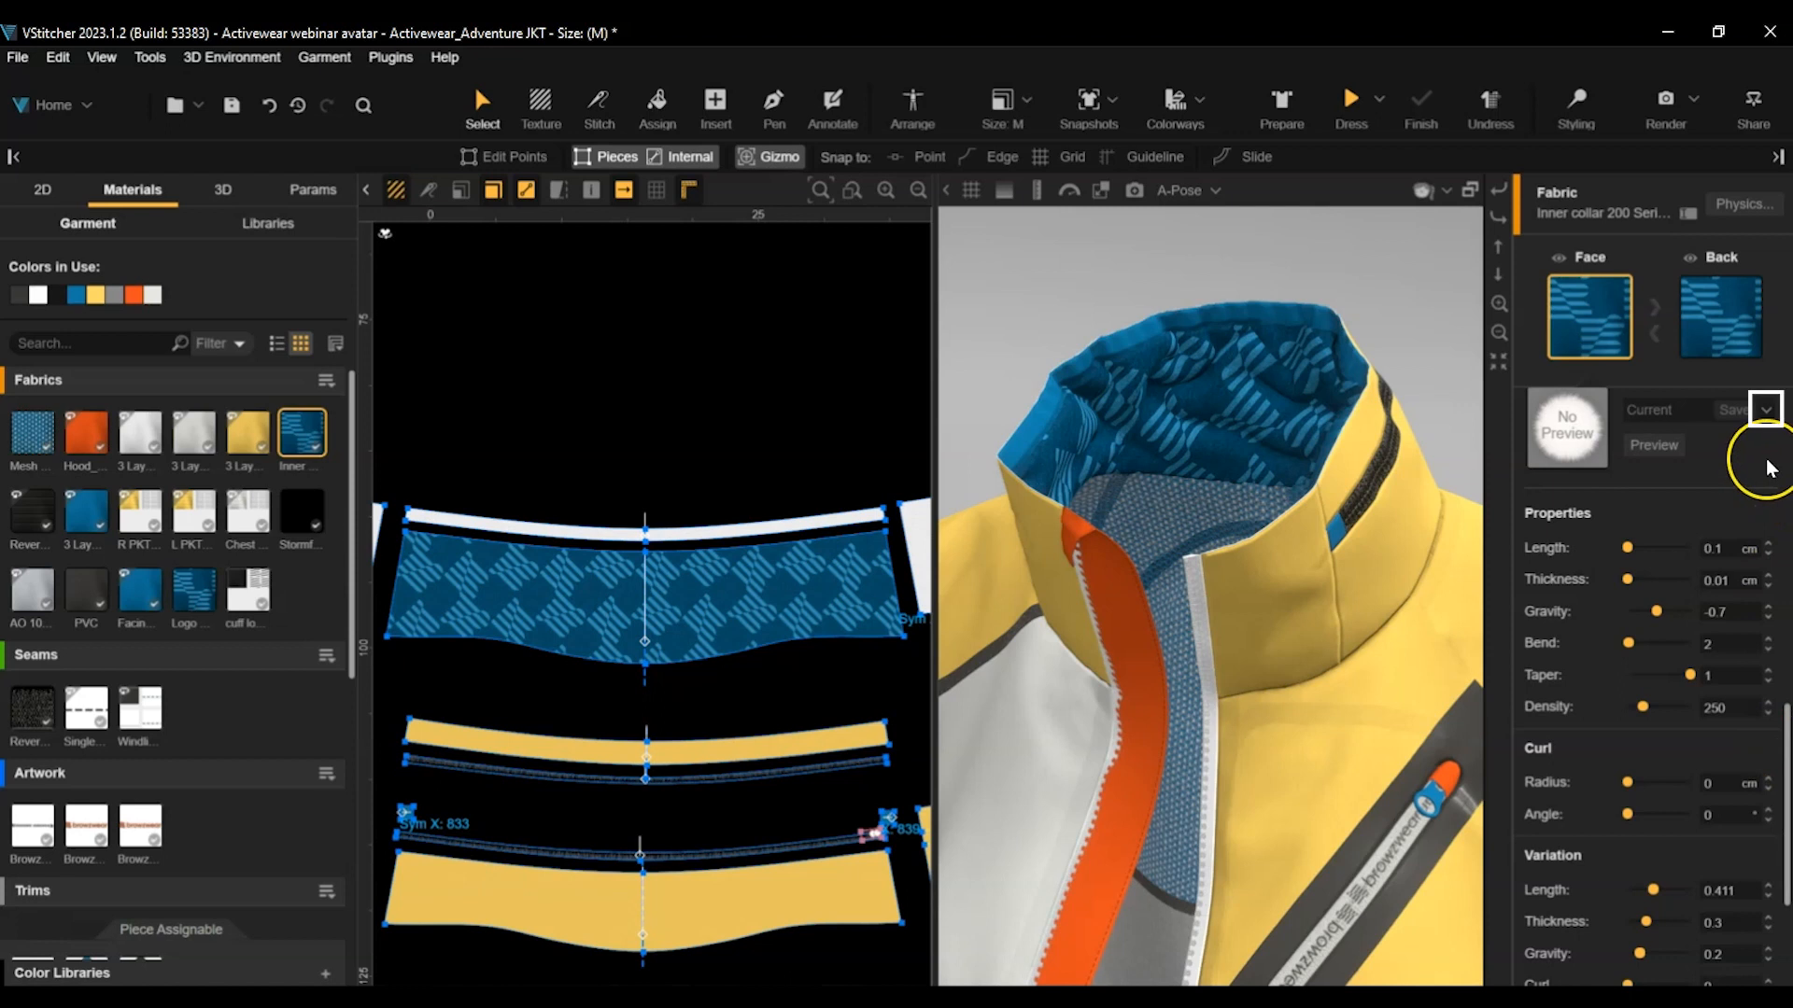
left_click(1766, 411)
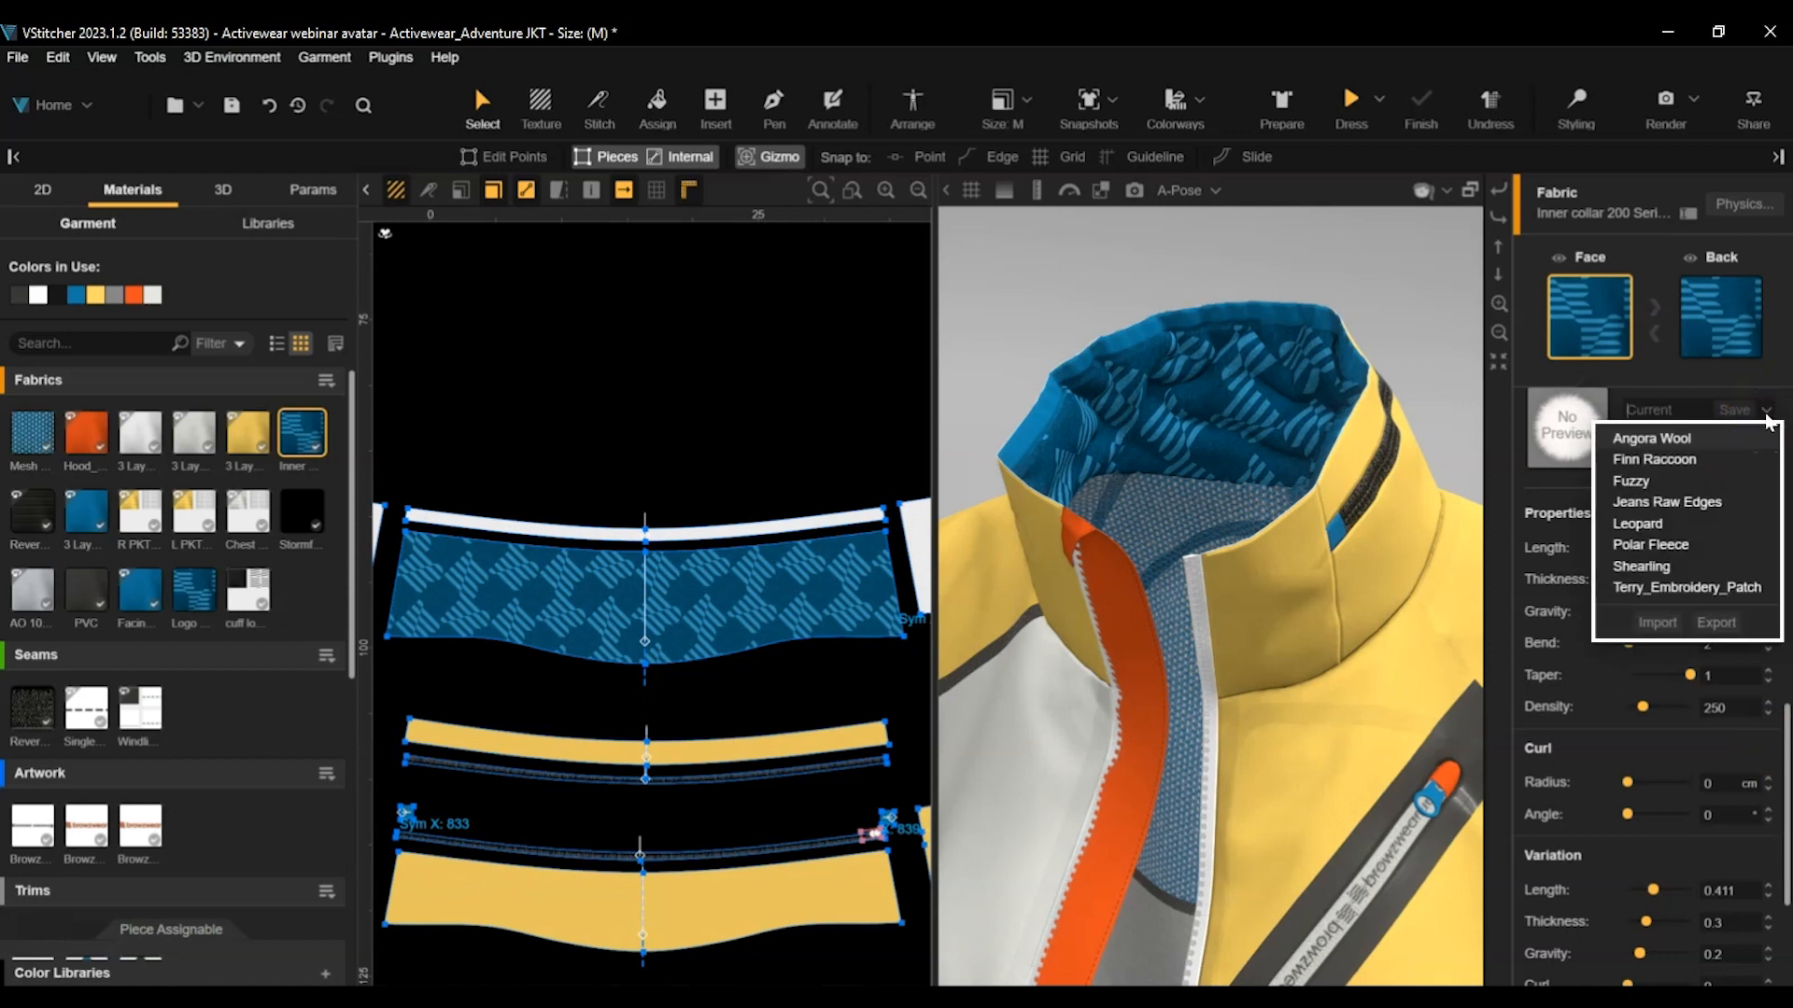
left_click(1565, 493)
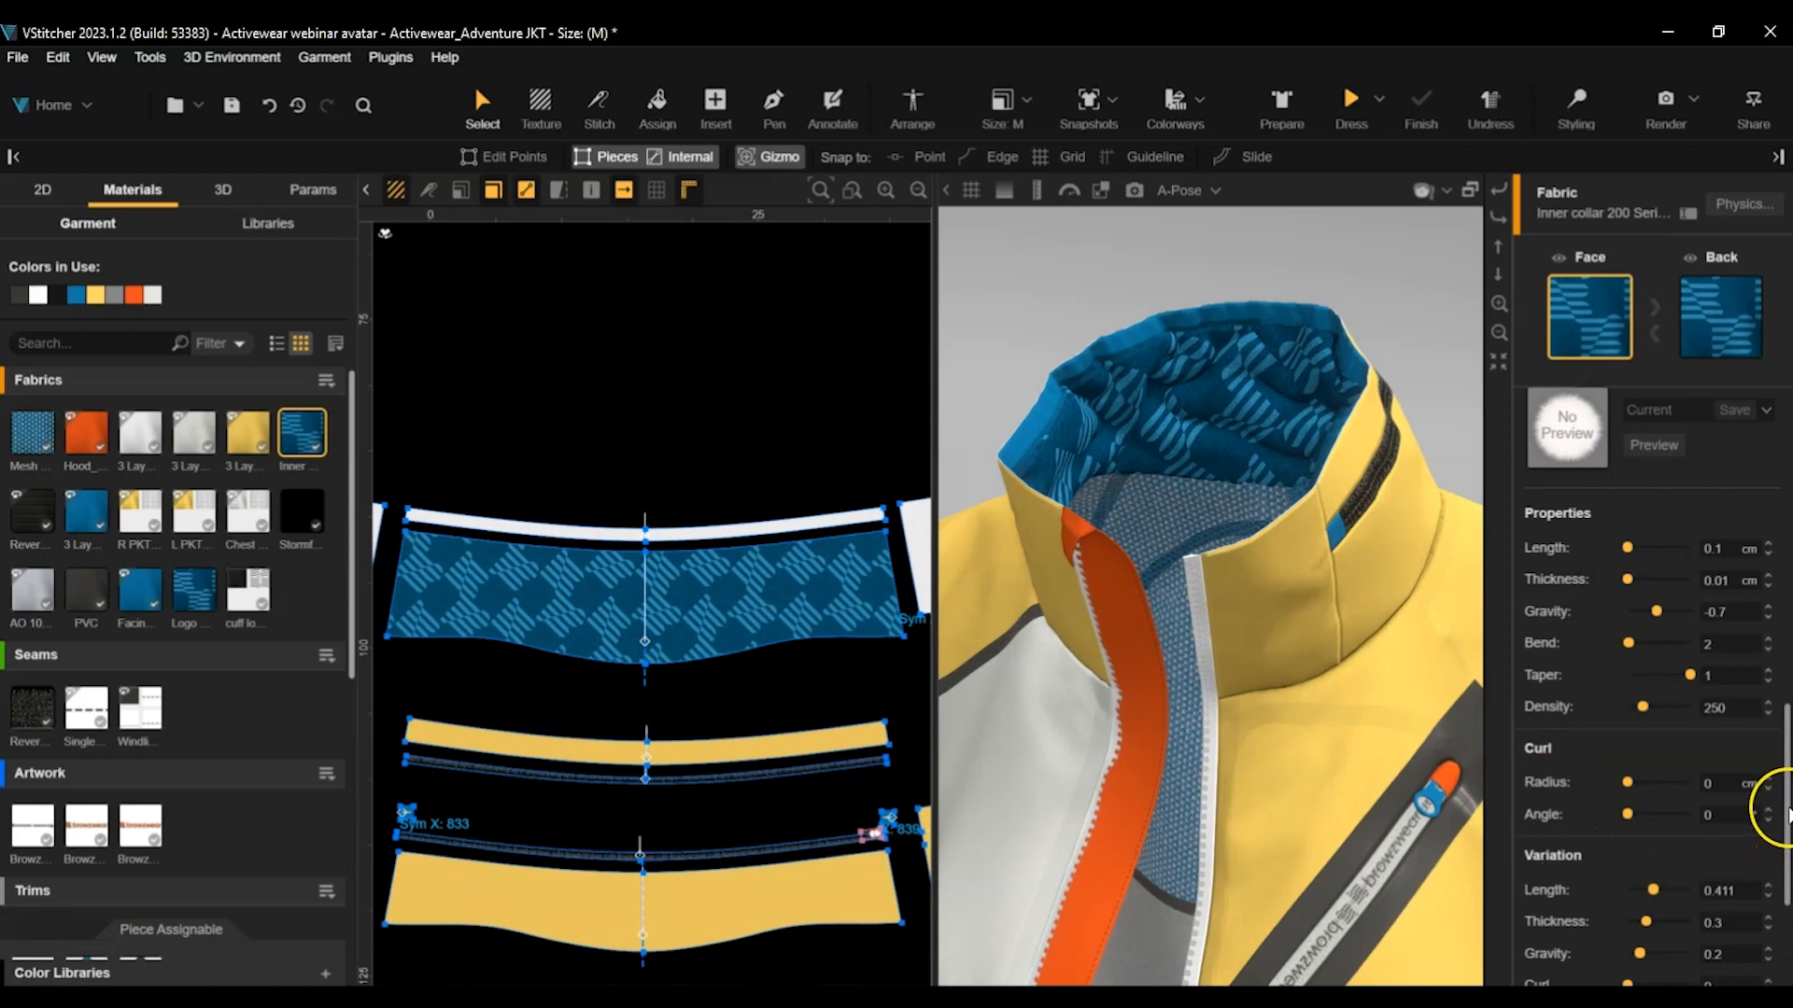
scroll(1786, 830, "down", 2)
scroll(1786, 829, "down", 7)
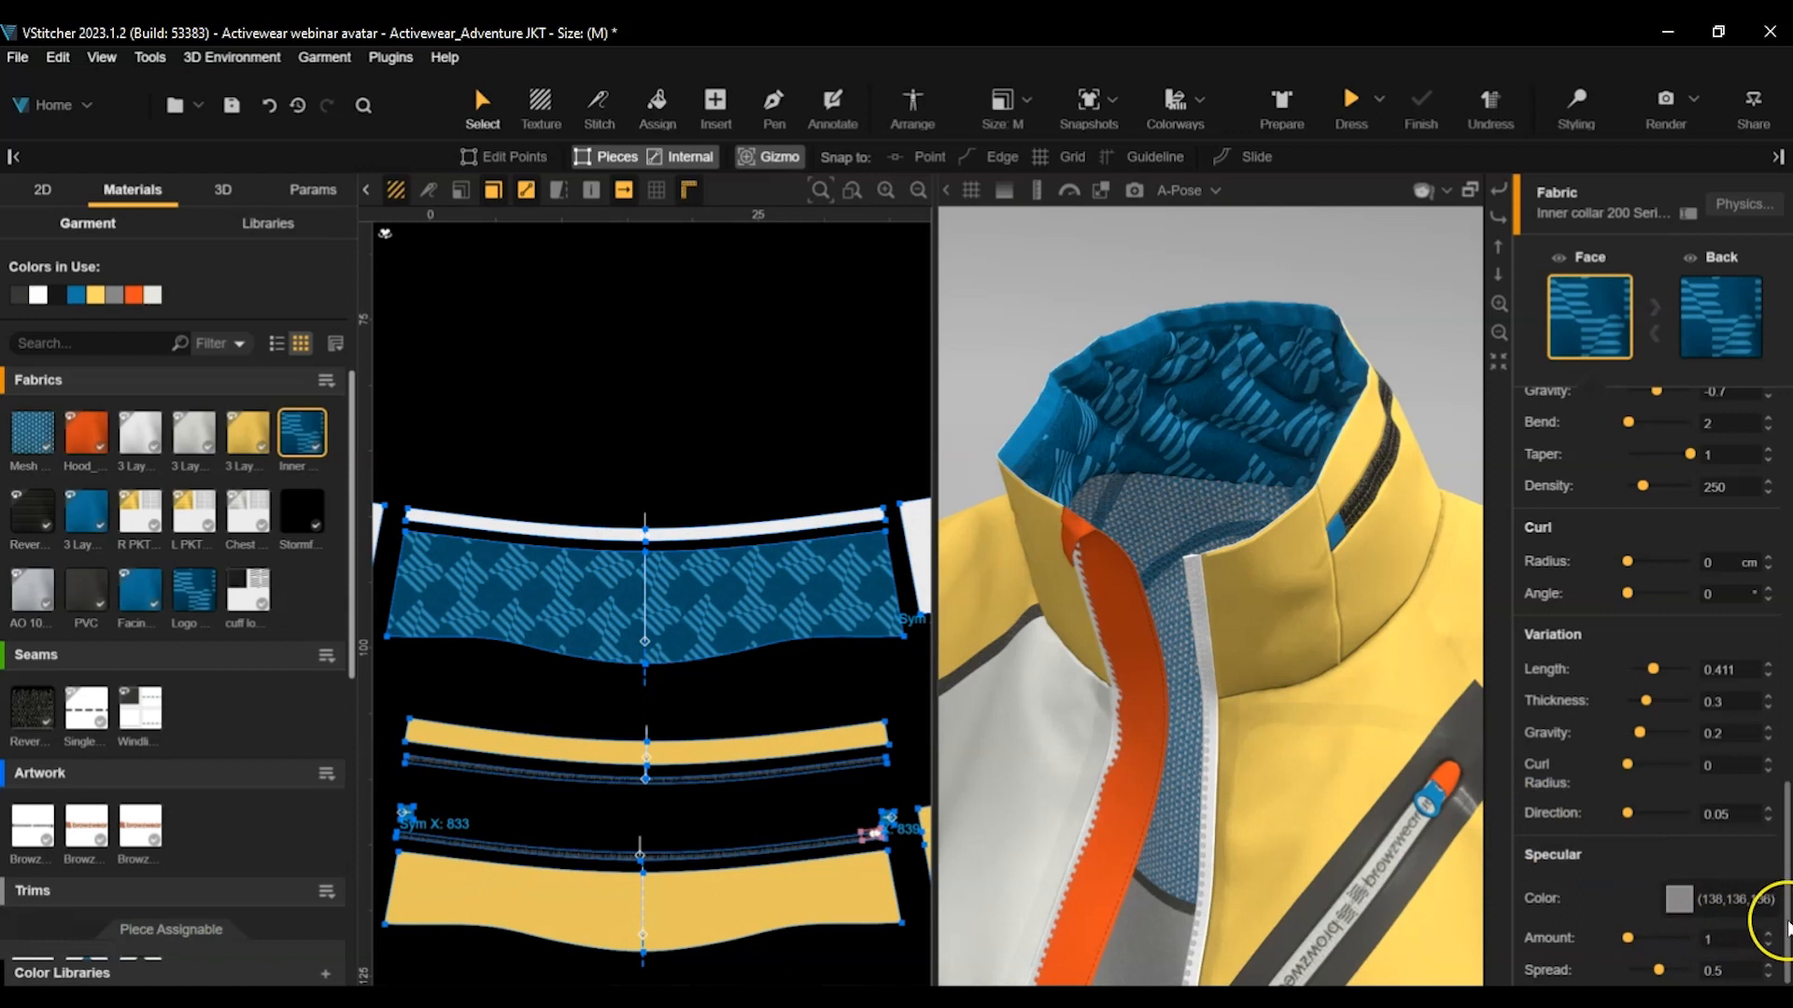
left_click_drag(1785, 957, 1765, 400)
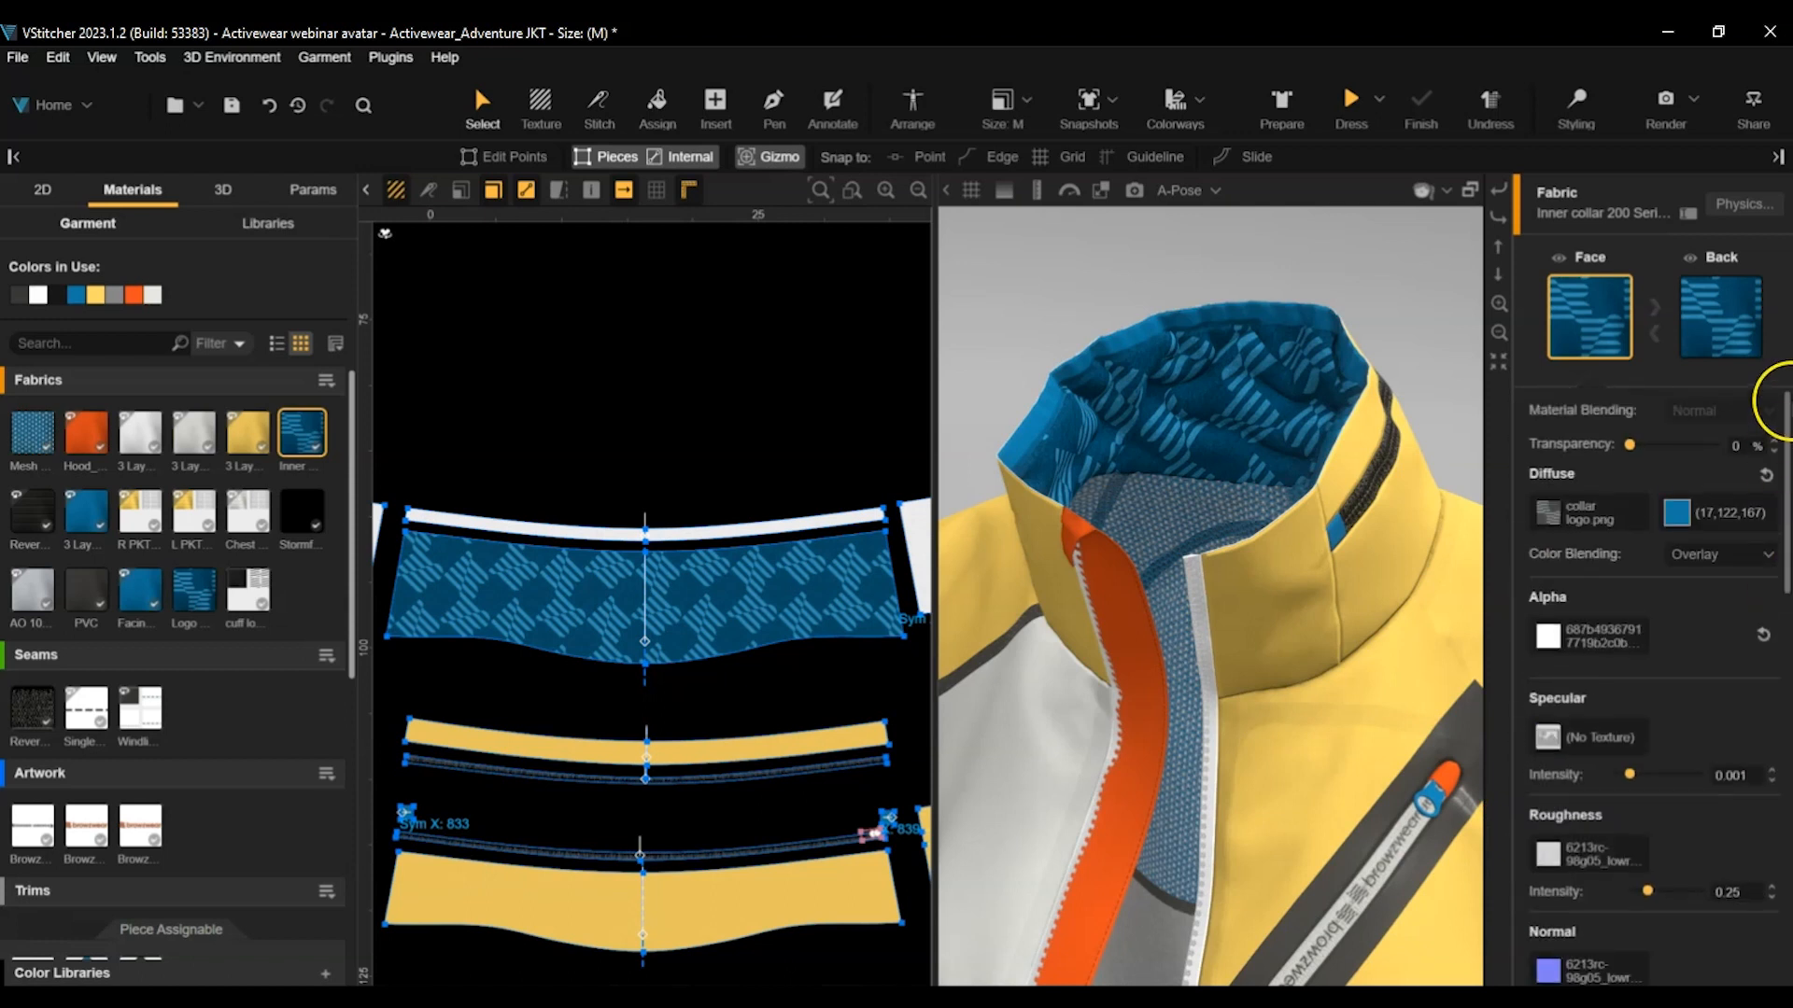
Clear the selection, switch the 3D window to the Fur close up view and capture an image of the inner collar.
left_click(1425, 233)
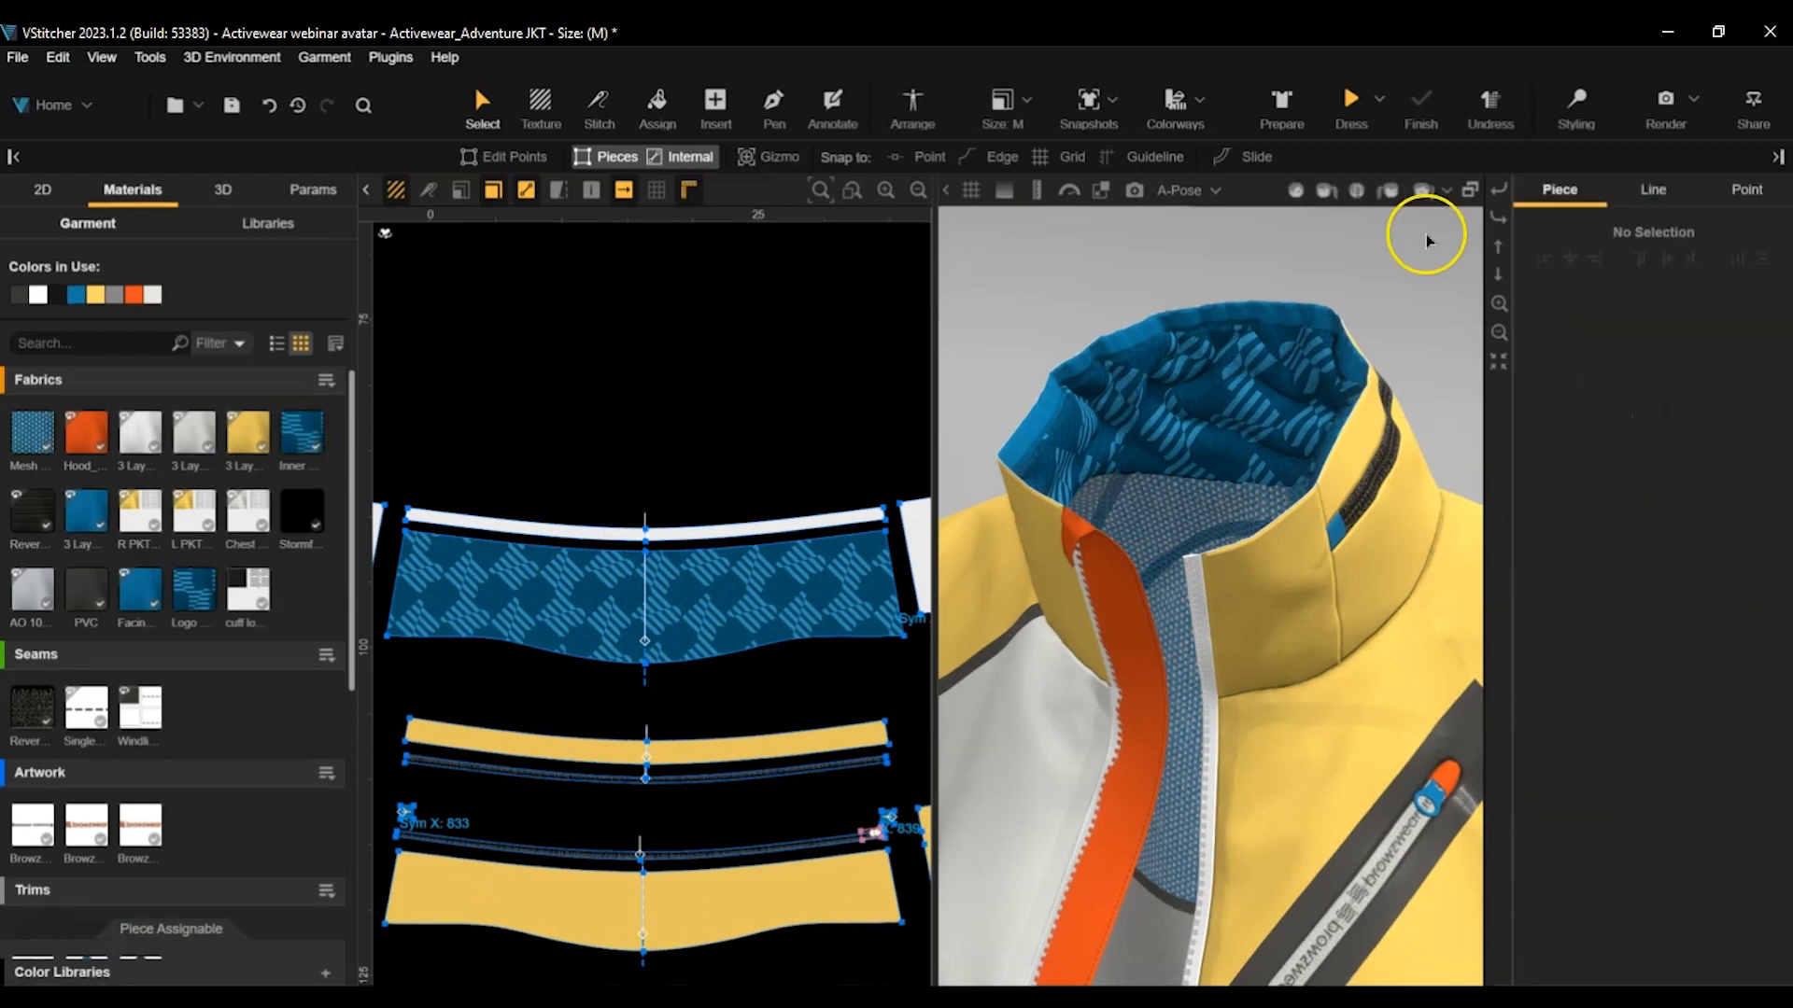
left_click(1453, 187)
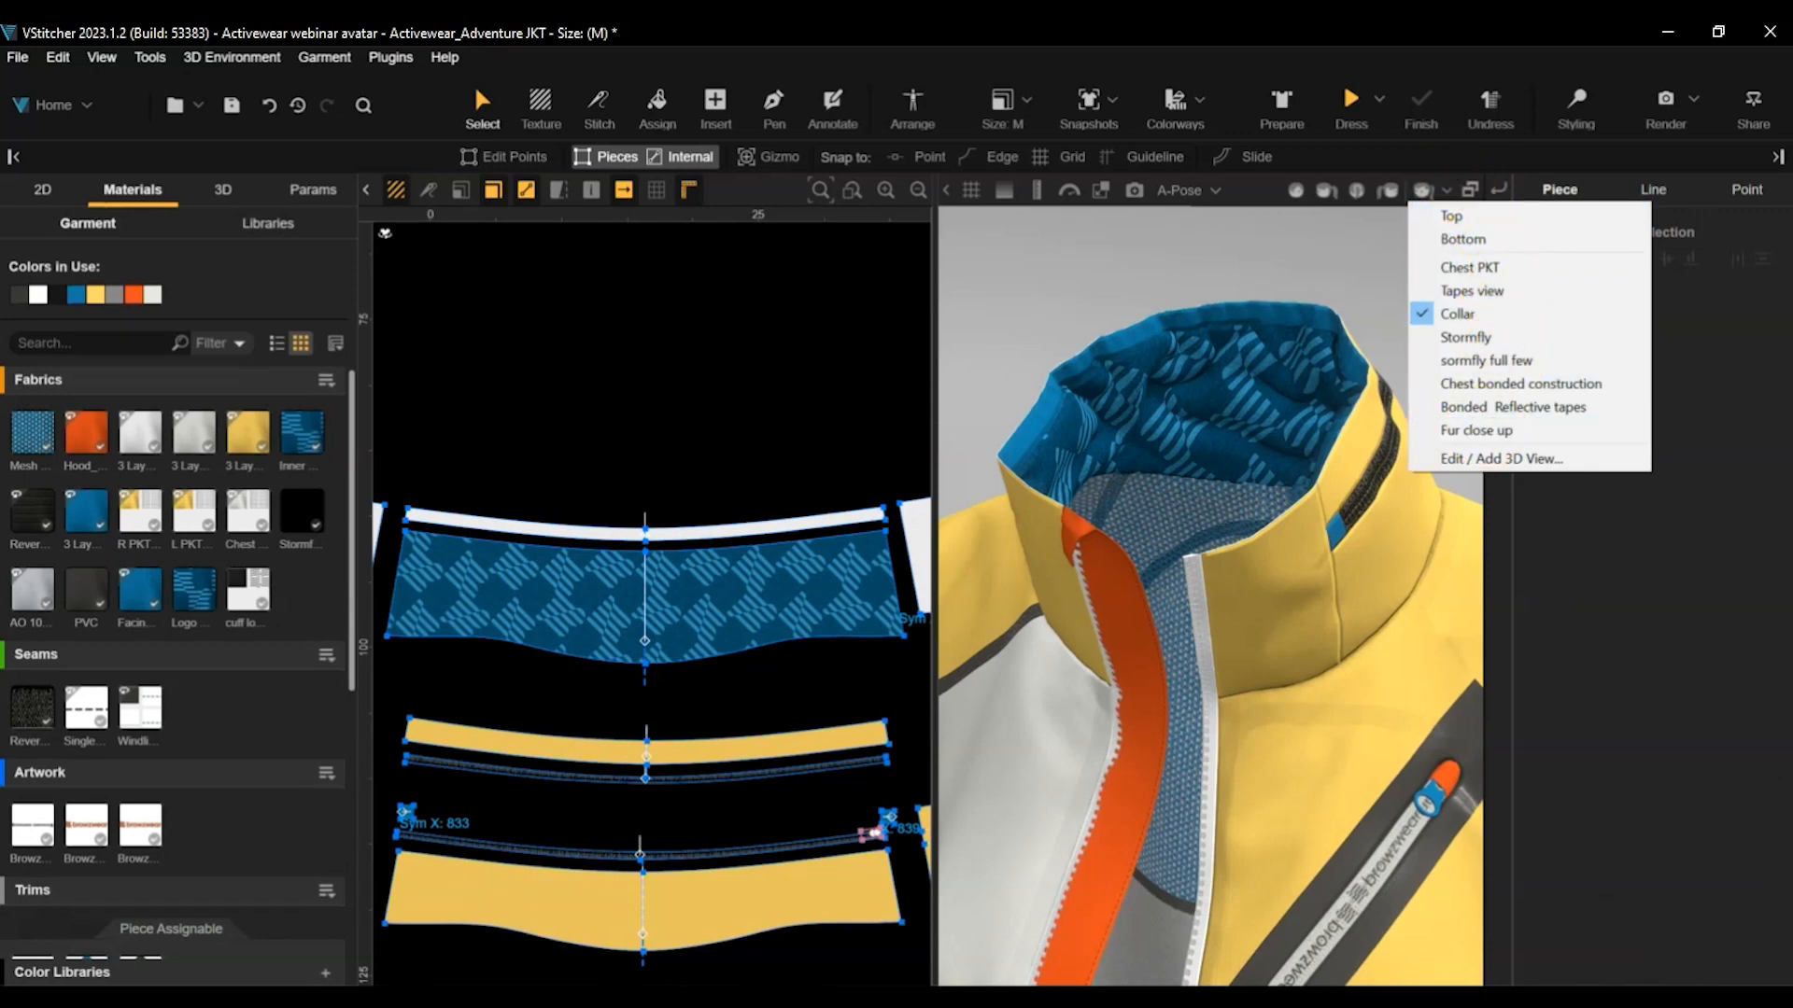
left_click(1485, 431)
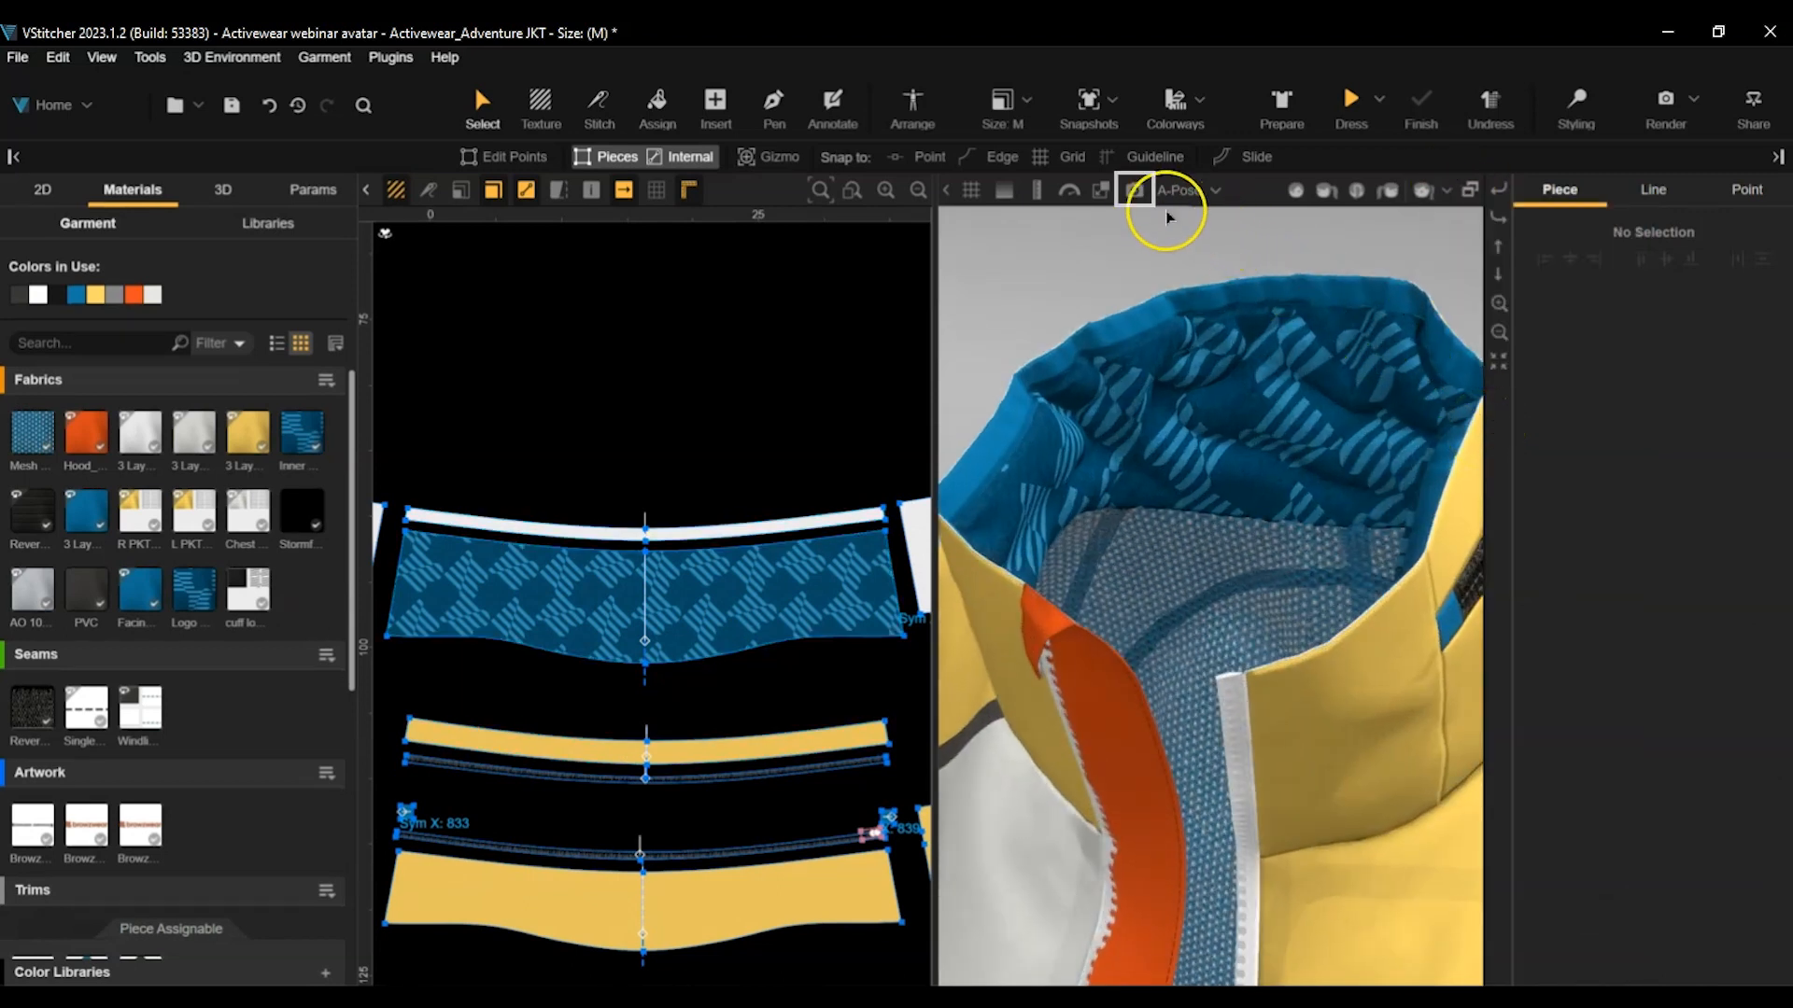
left_click(1133, 189)
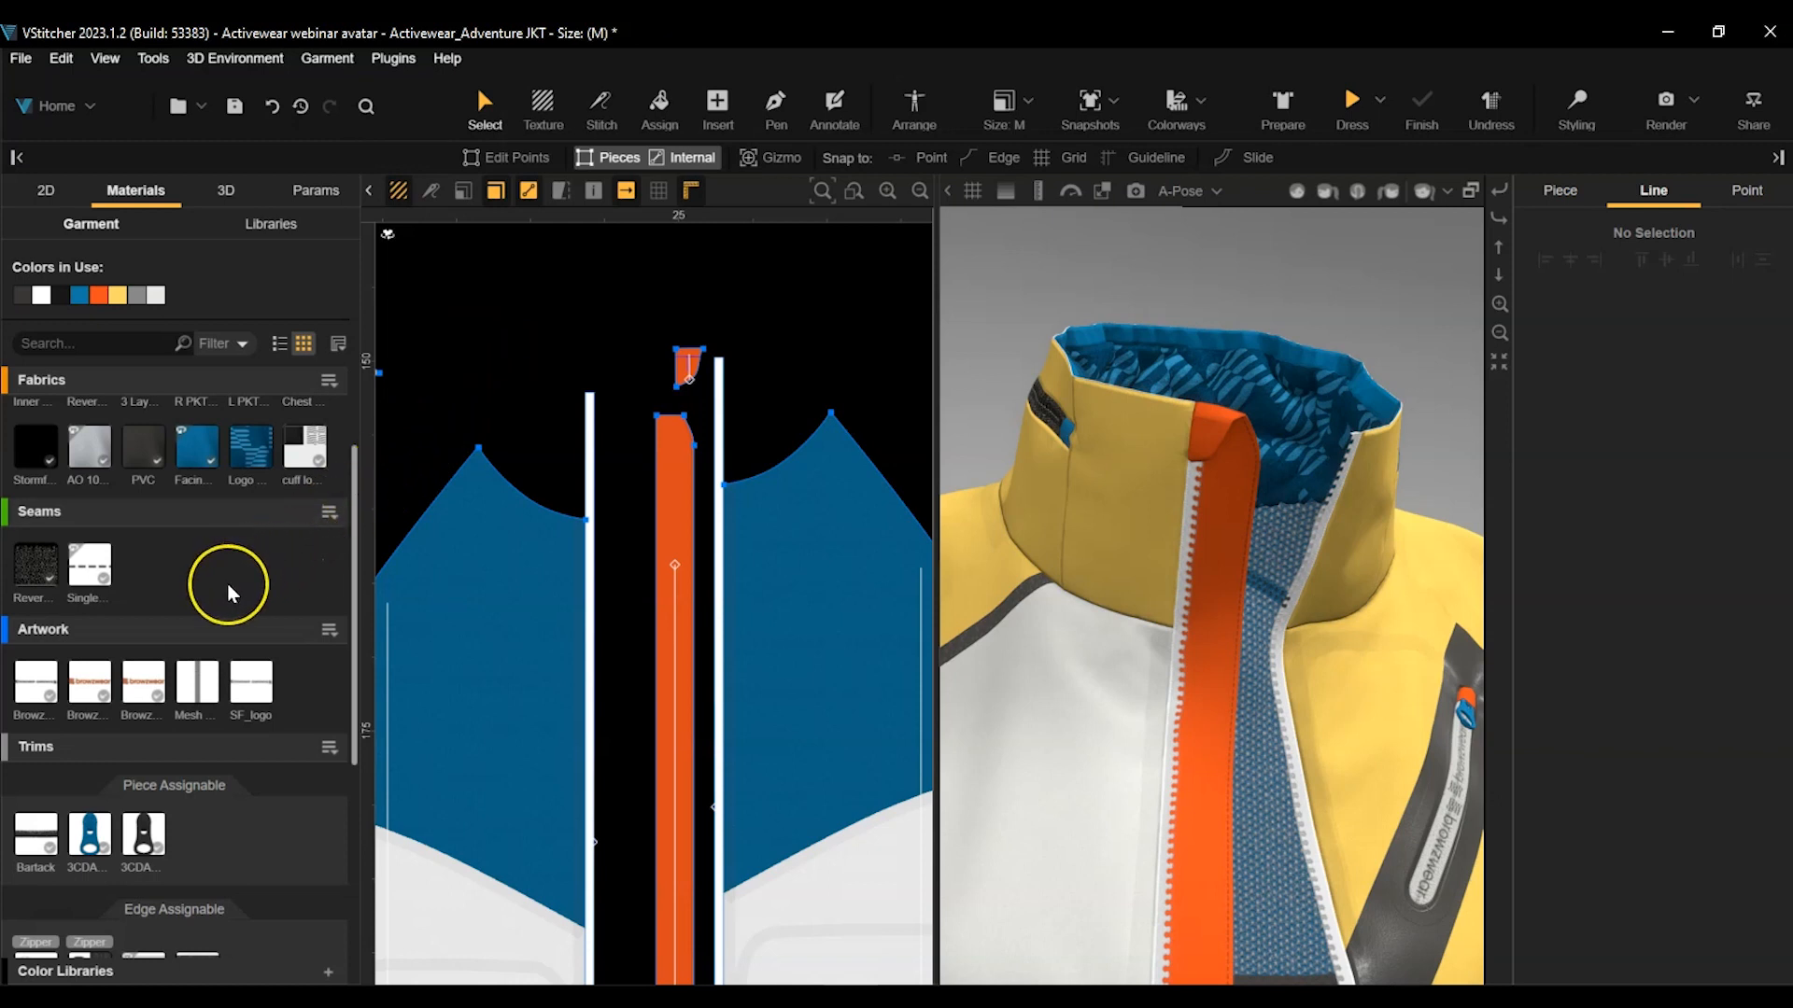
Add the Mesh ribbon and SF_logo artworks to the garment's seams.
left_click_drag(290, 646, 182, 736)
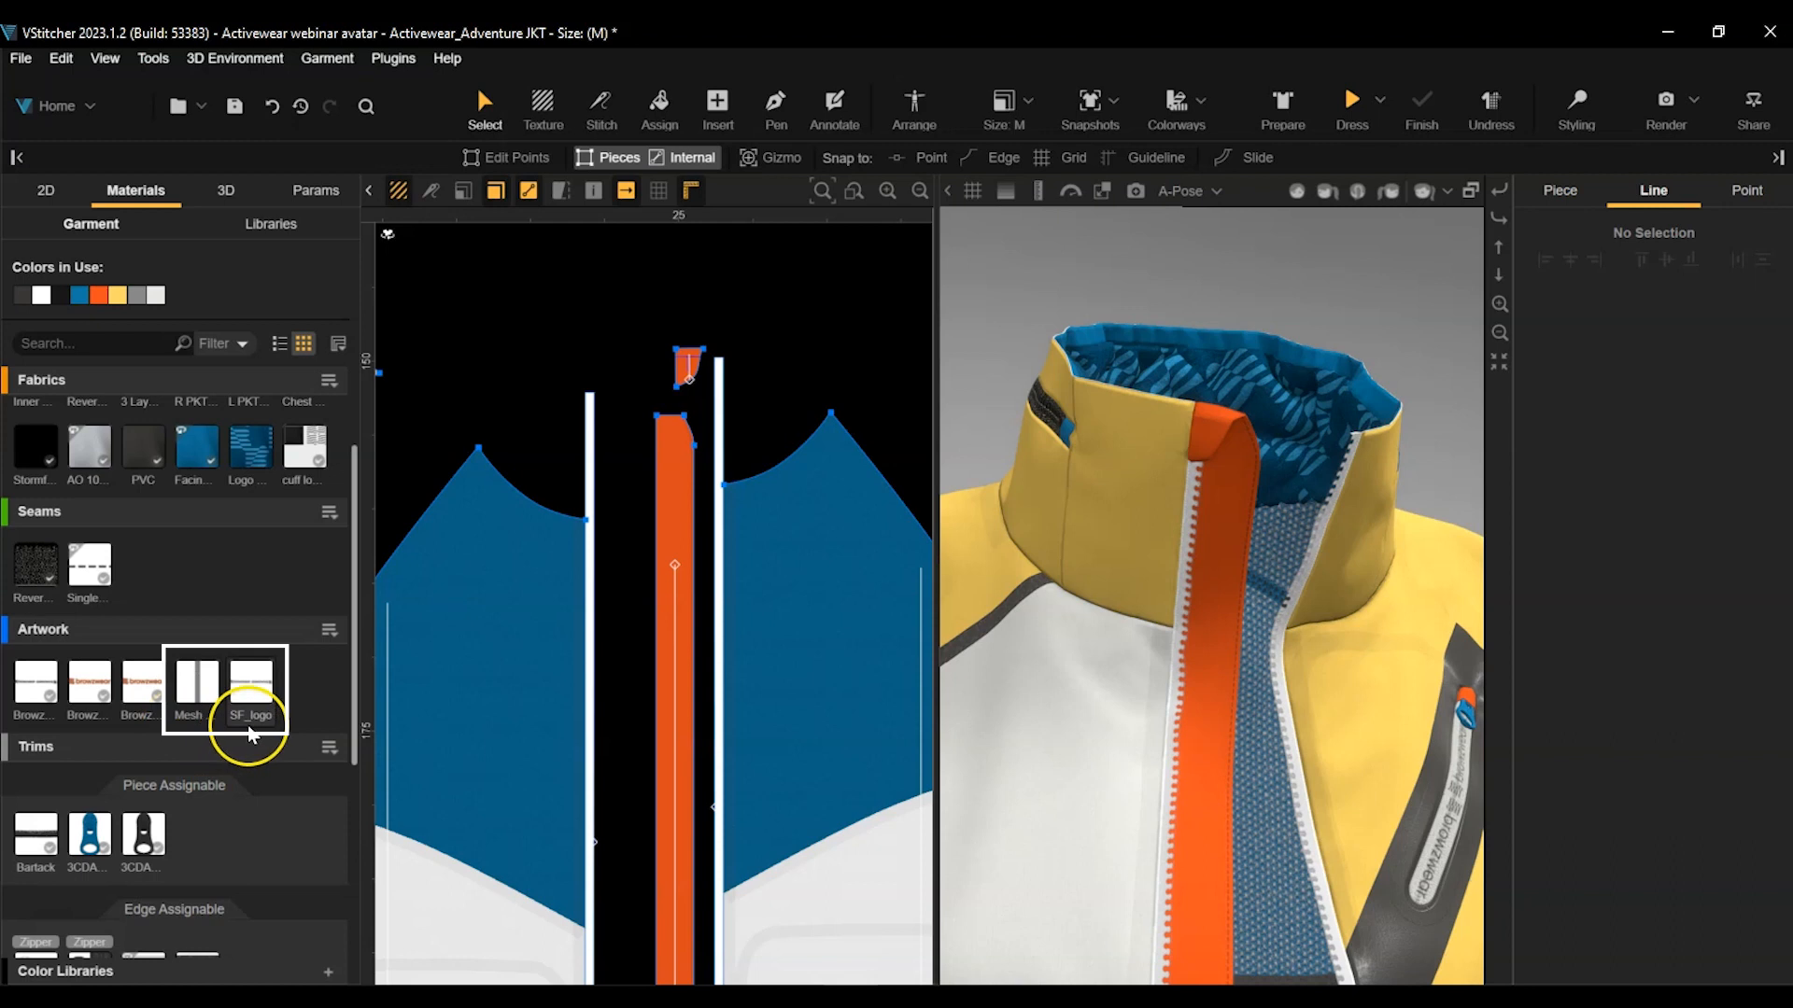
left_click_drag(201, 681, 226, 574)
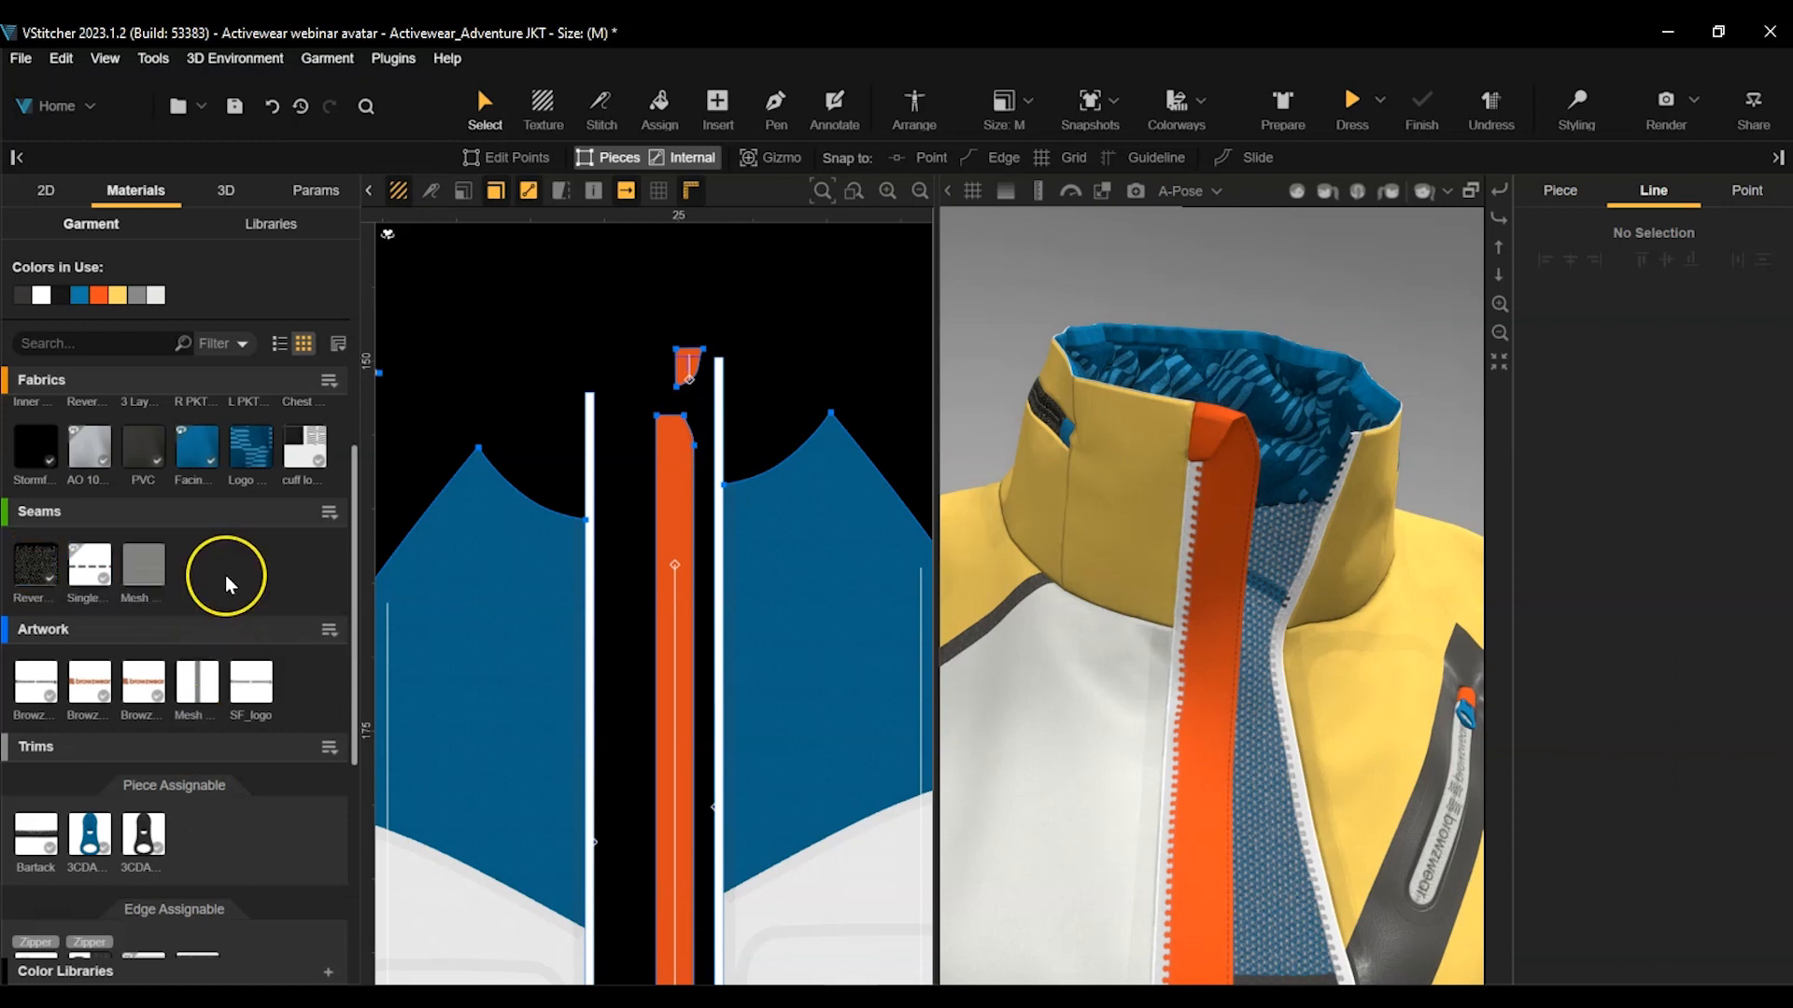
left_click_drag(248, 684, 227, 573)
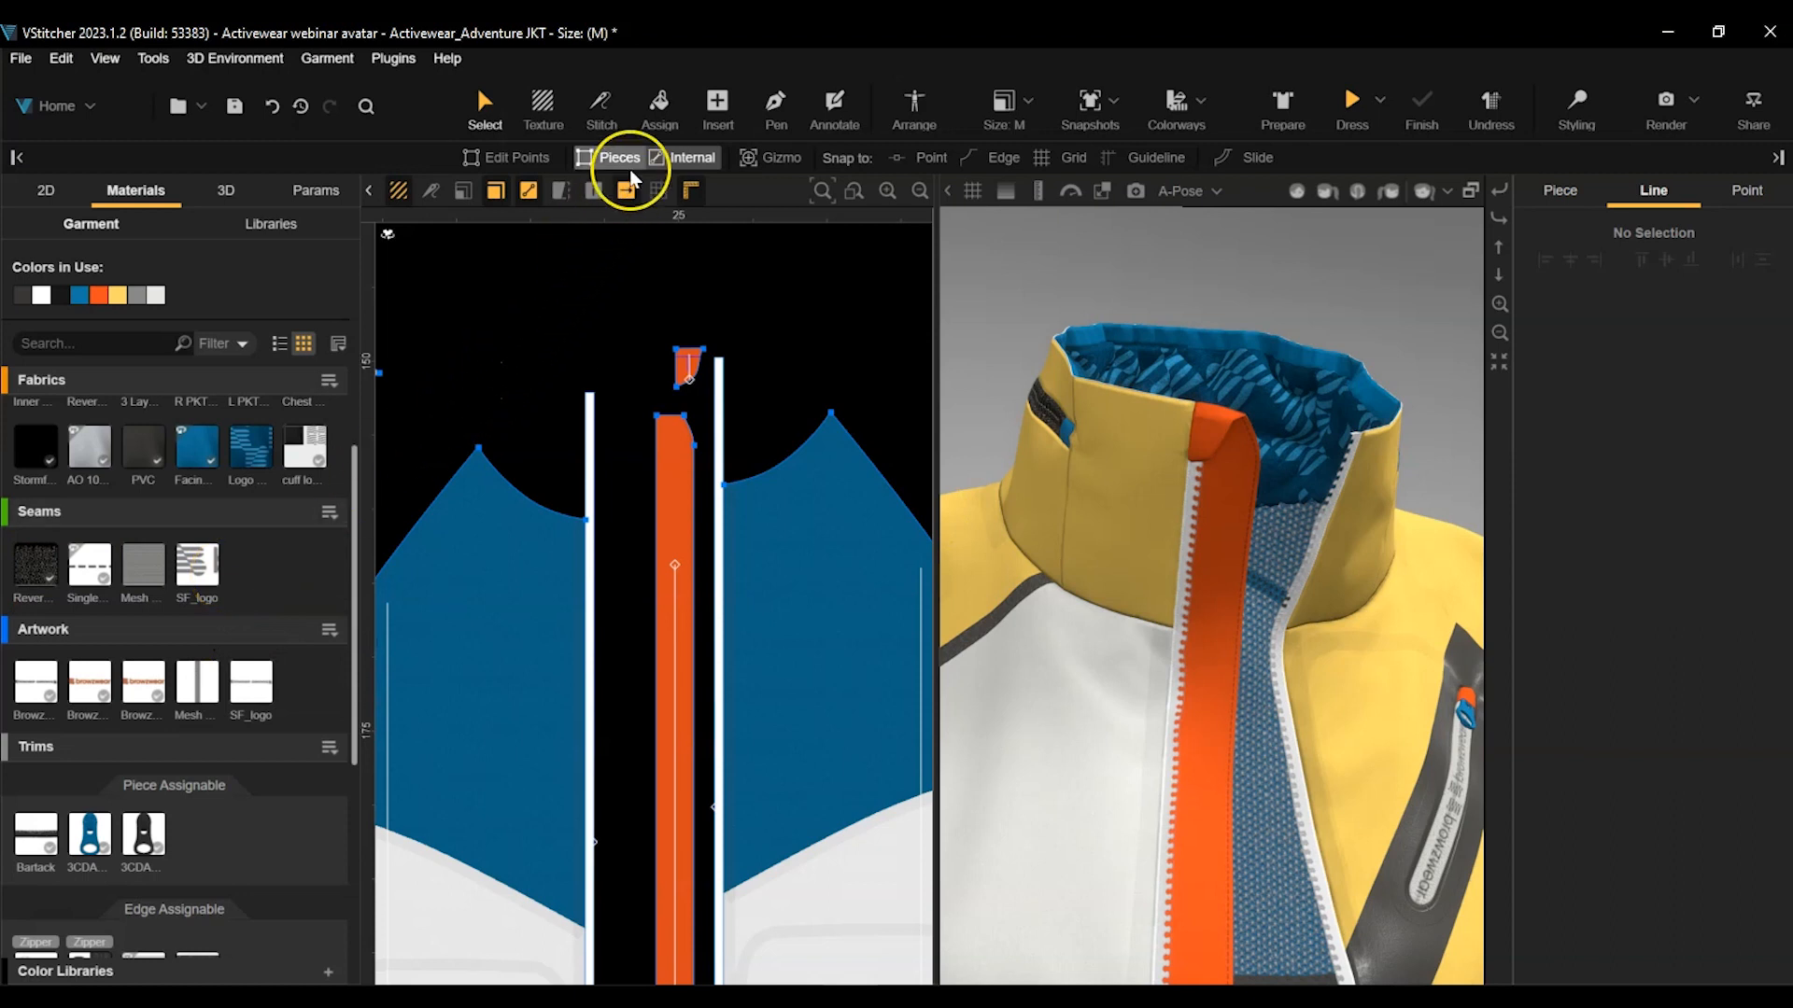
Assign the Mesh ribbon seam to the left long edge of the orange storm flap piece.
left_click(659, 103)
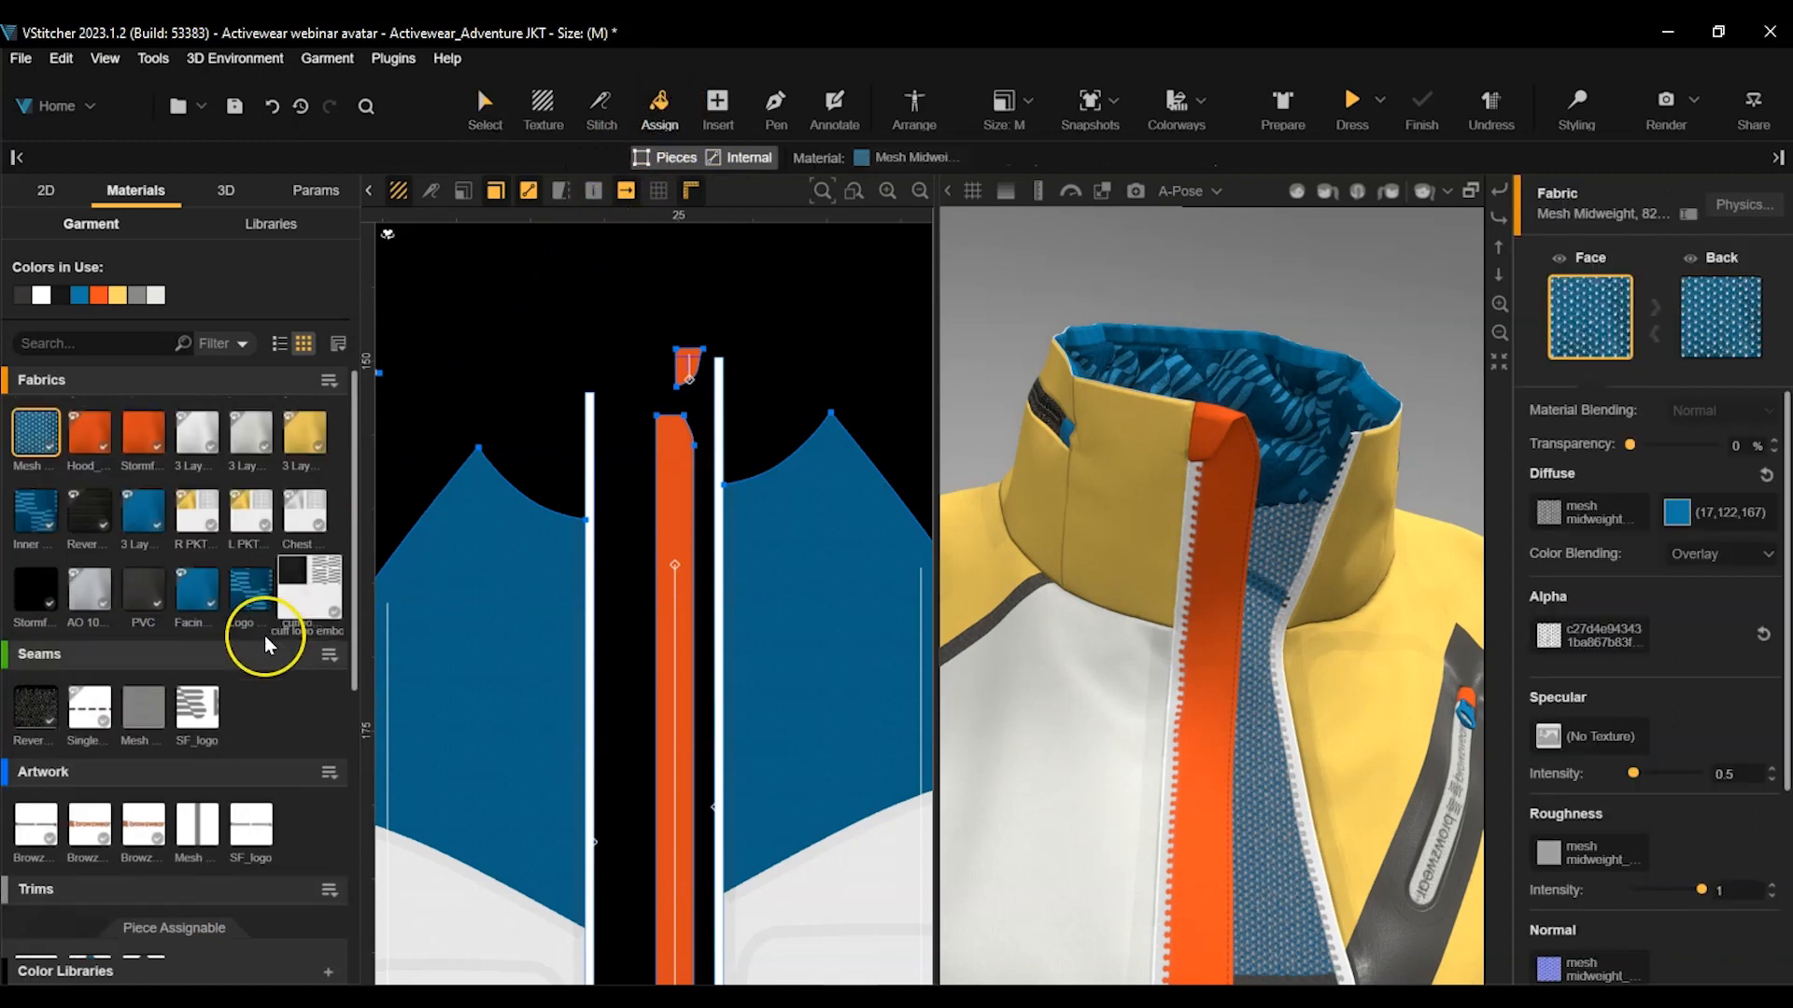
left_click(150, 709)
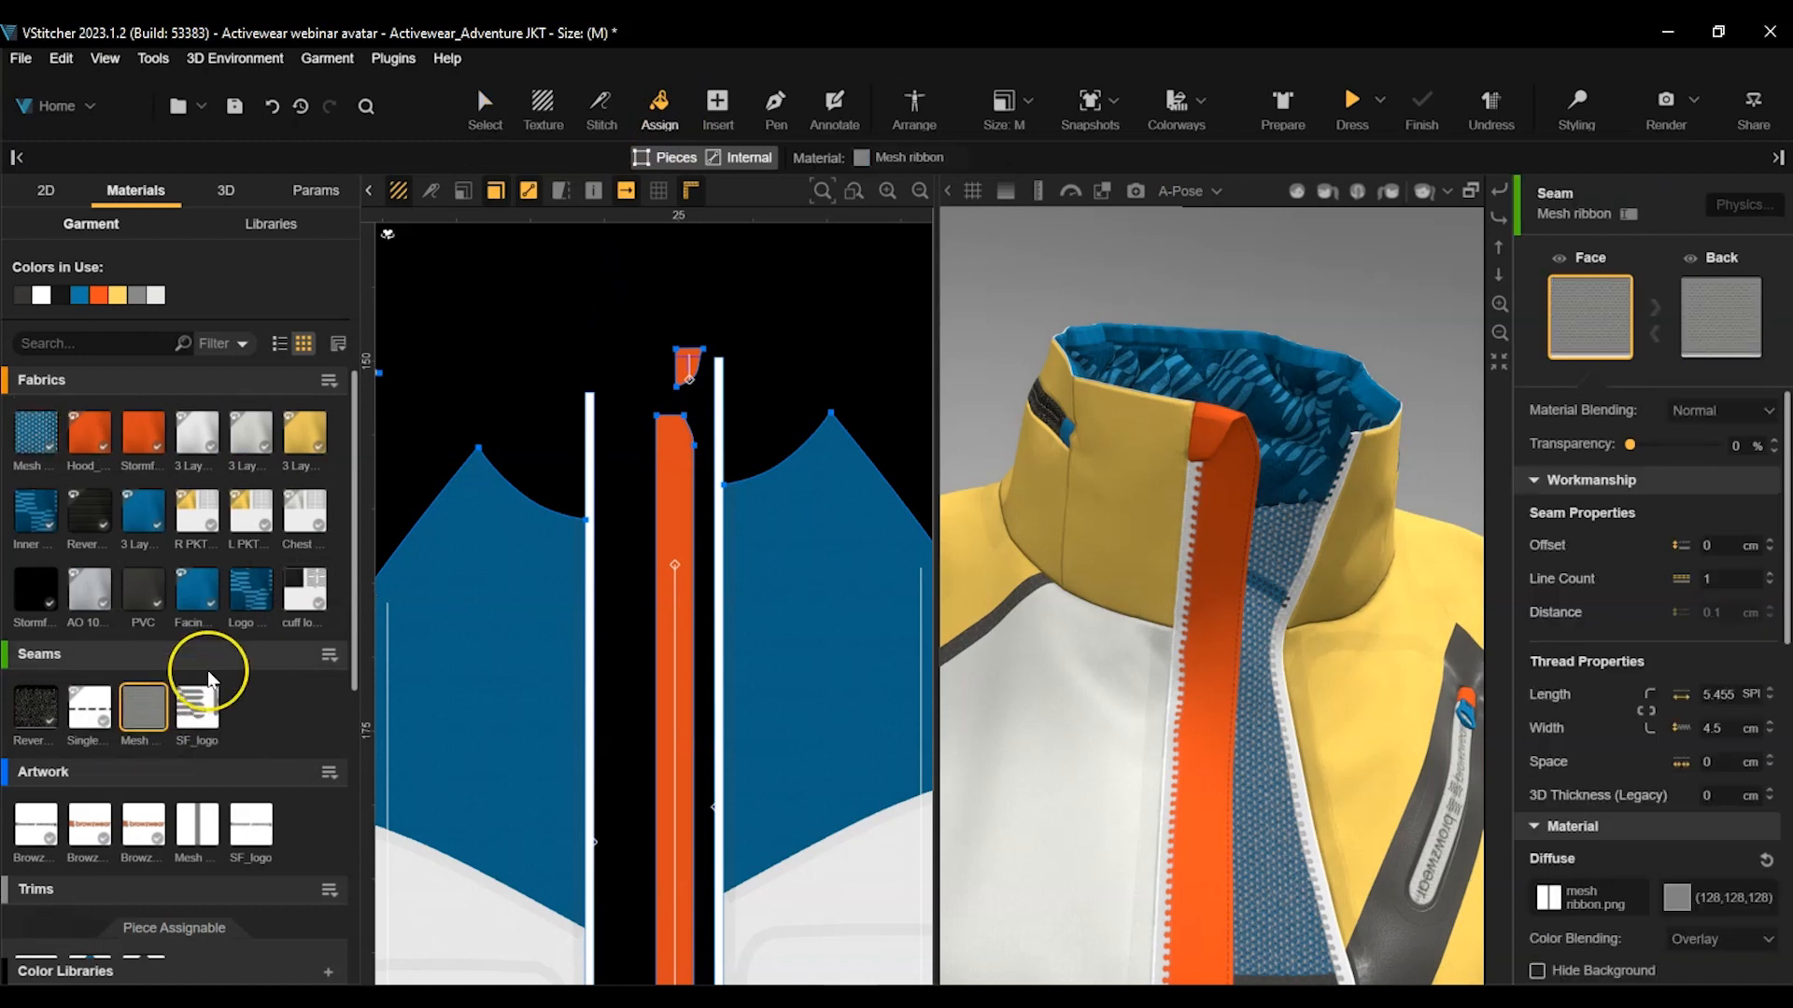
left_click(656, 529)
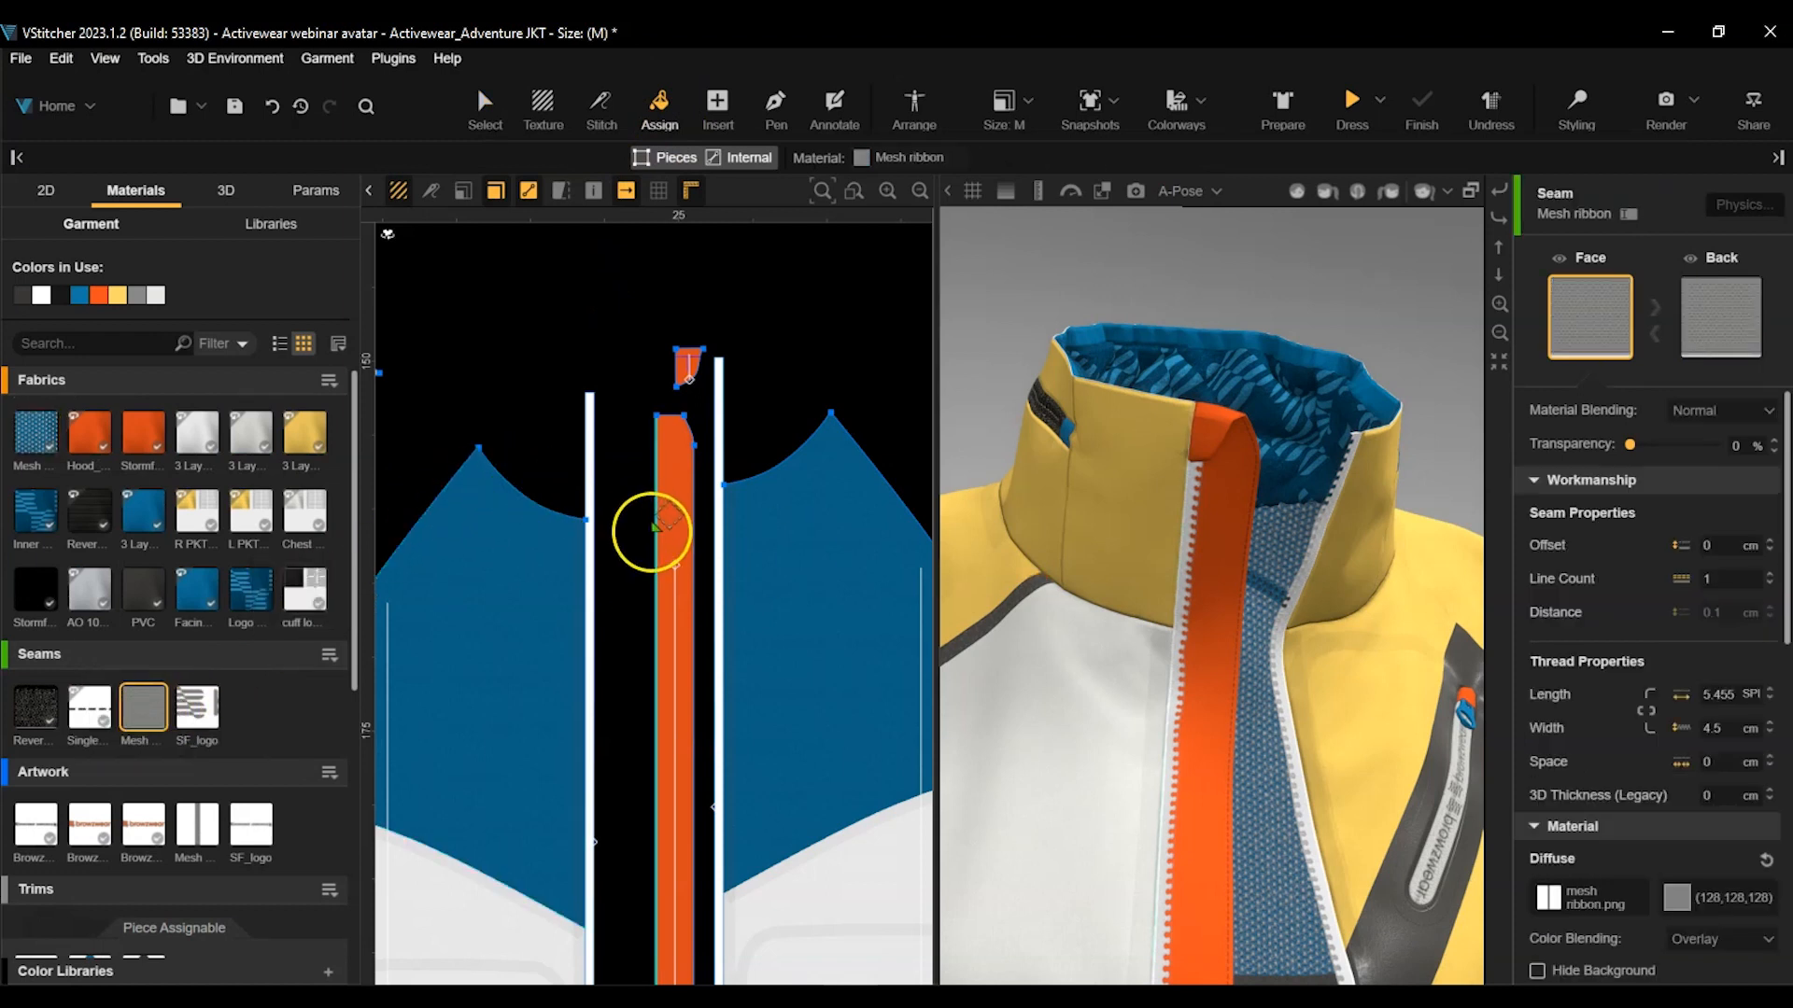
key("Escape")
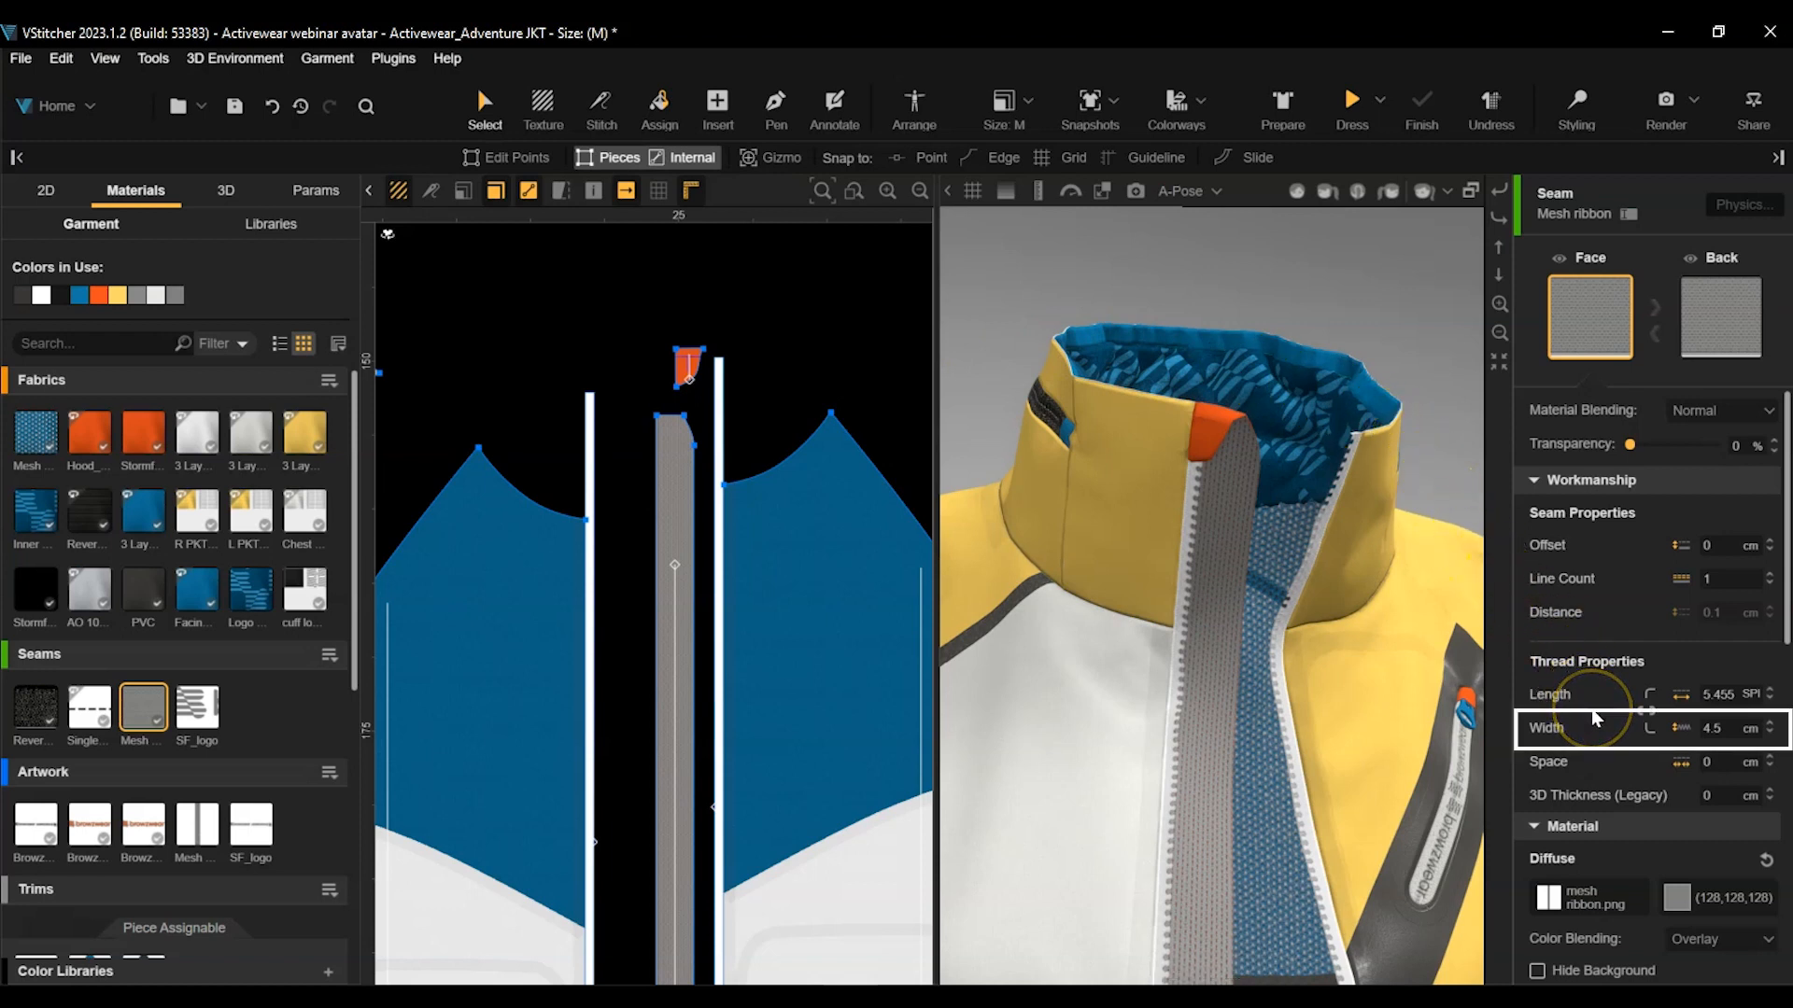
Set the Mesh ribbon seam's thread width to 1.8 cm.
left_click(1734, 729)
type("1")
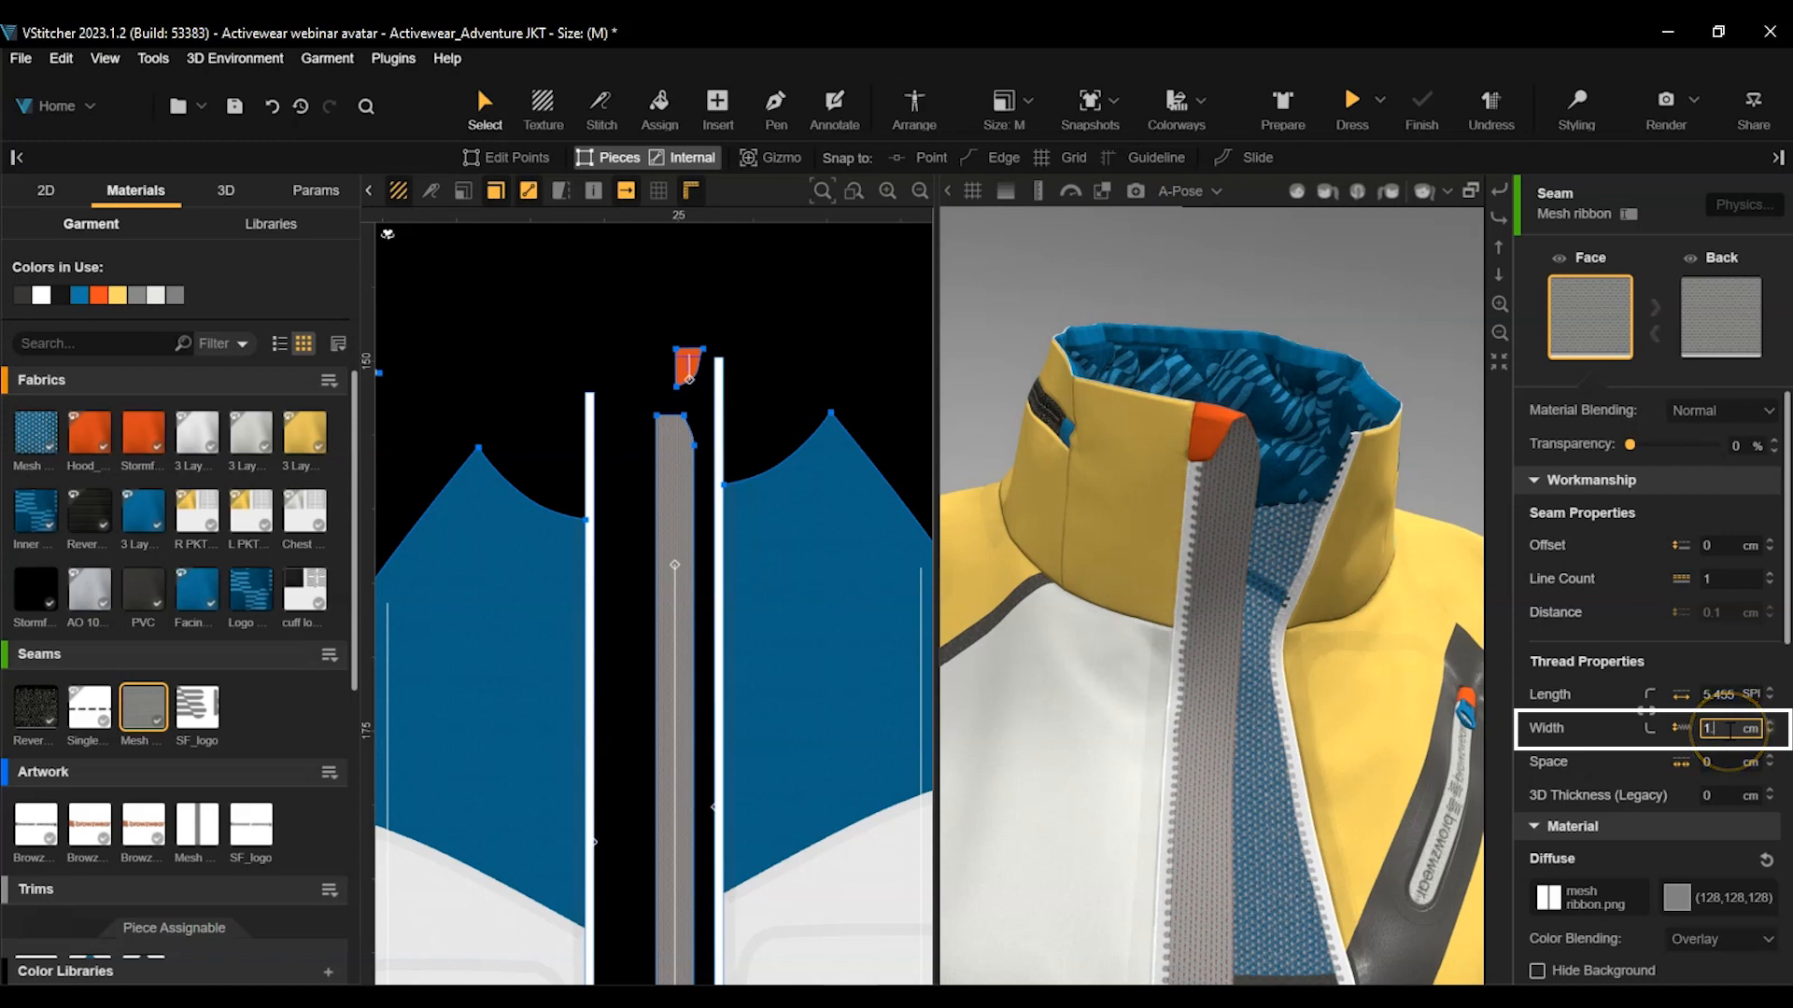
type(".8")
key("Return")
Unlink the proportions of the Mesh ribbon's diffuse image and set the image width to 0.31 cm.
scroll(1615, 753, "down", 3)
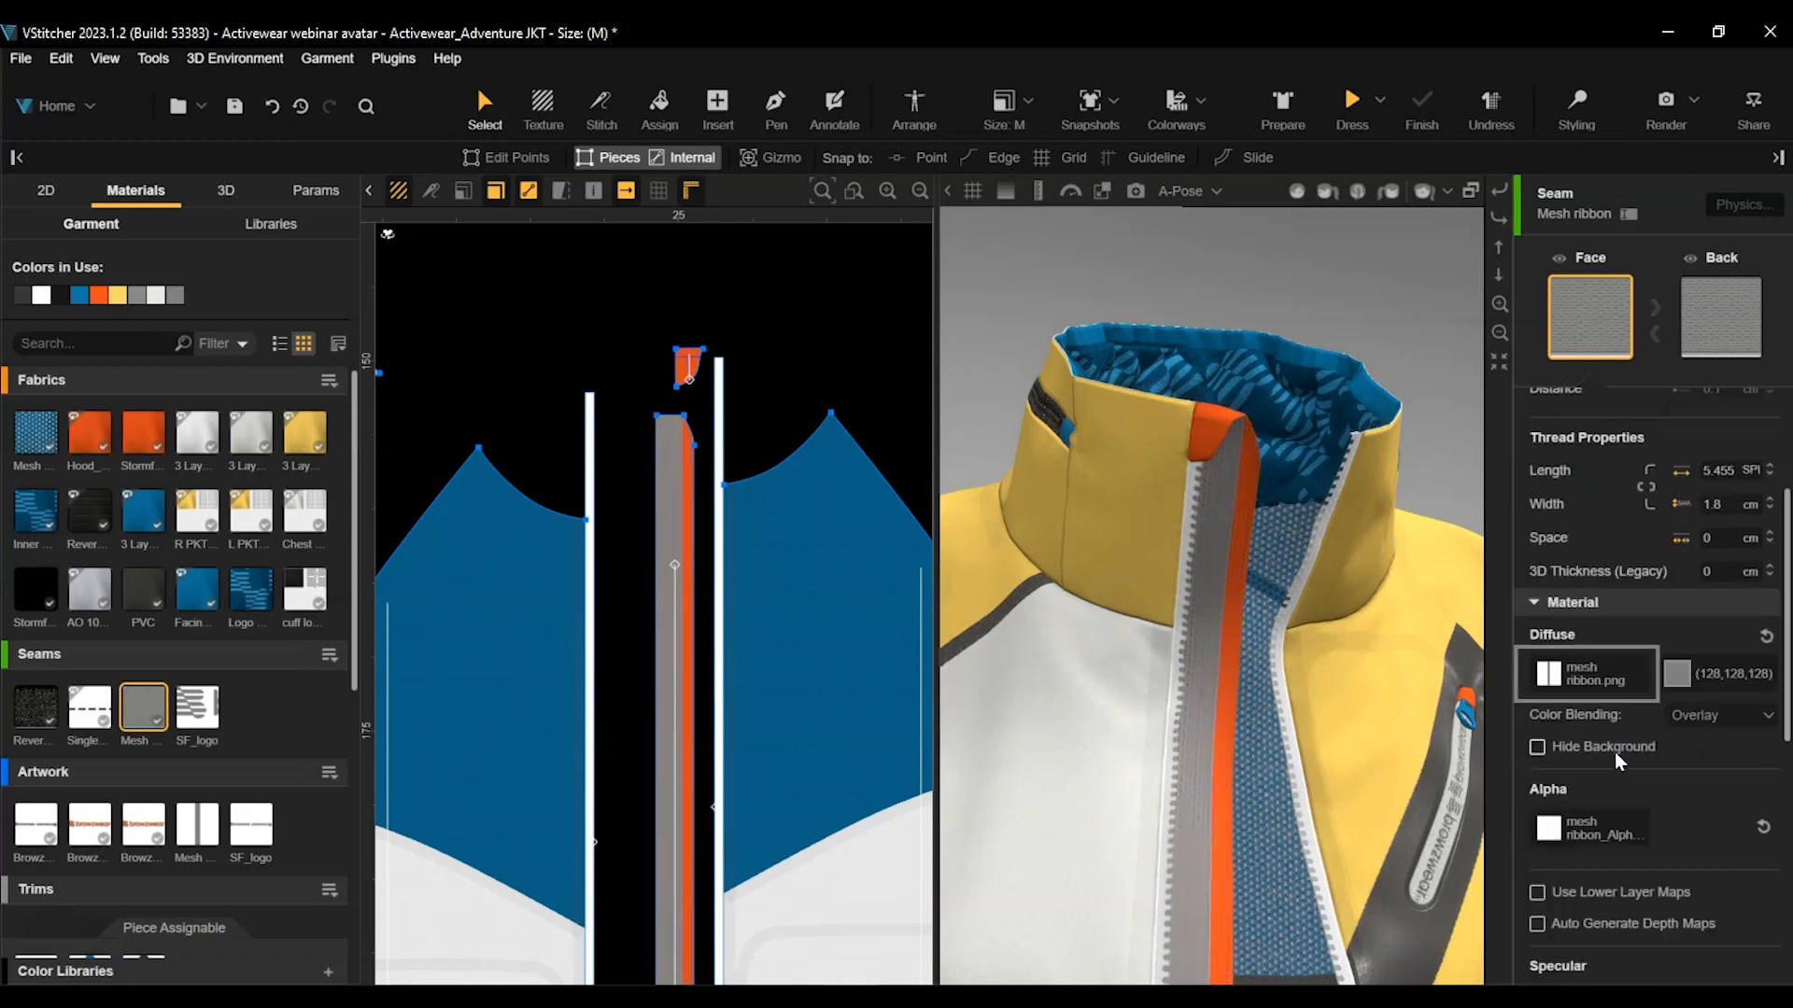
left_click(1548, 678)
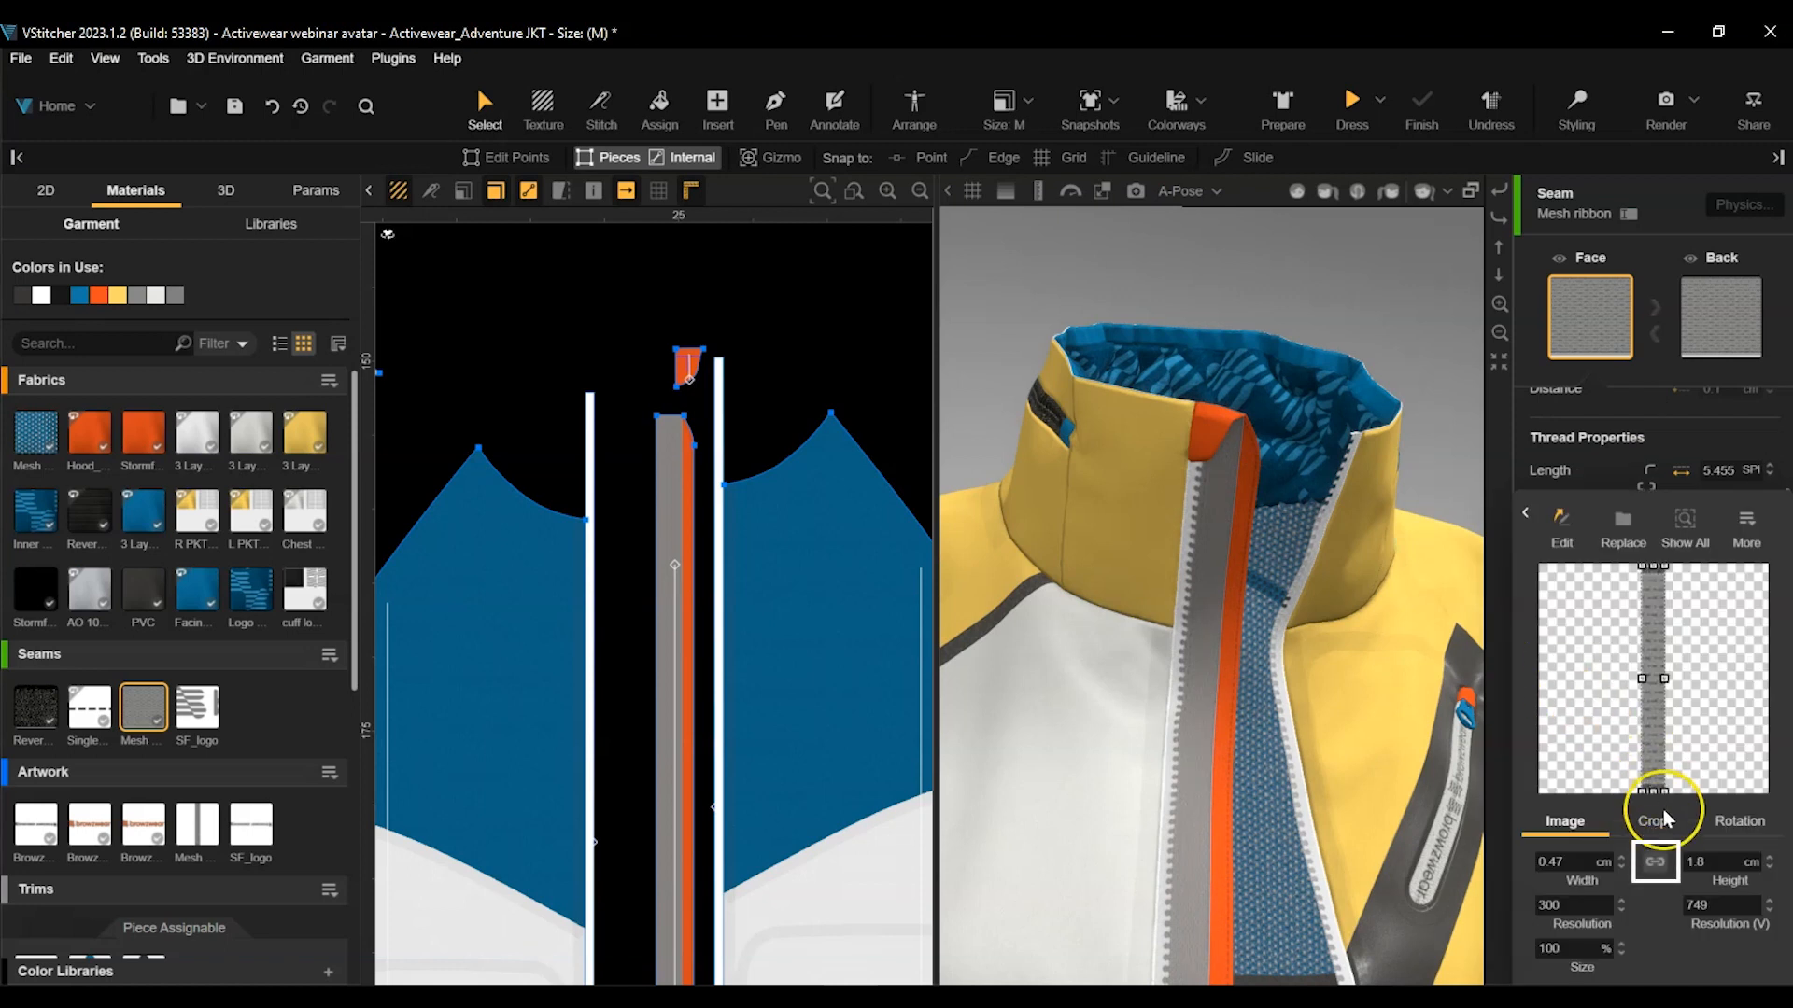
left_click(1654, 861)
double_click(1565, 860)
type(".31")
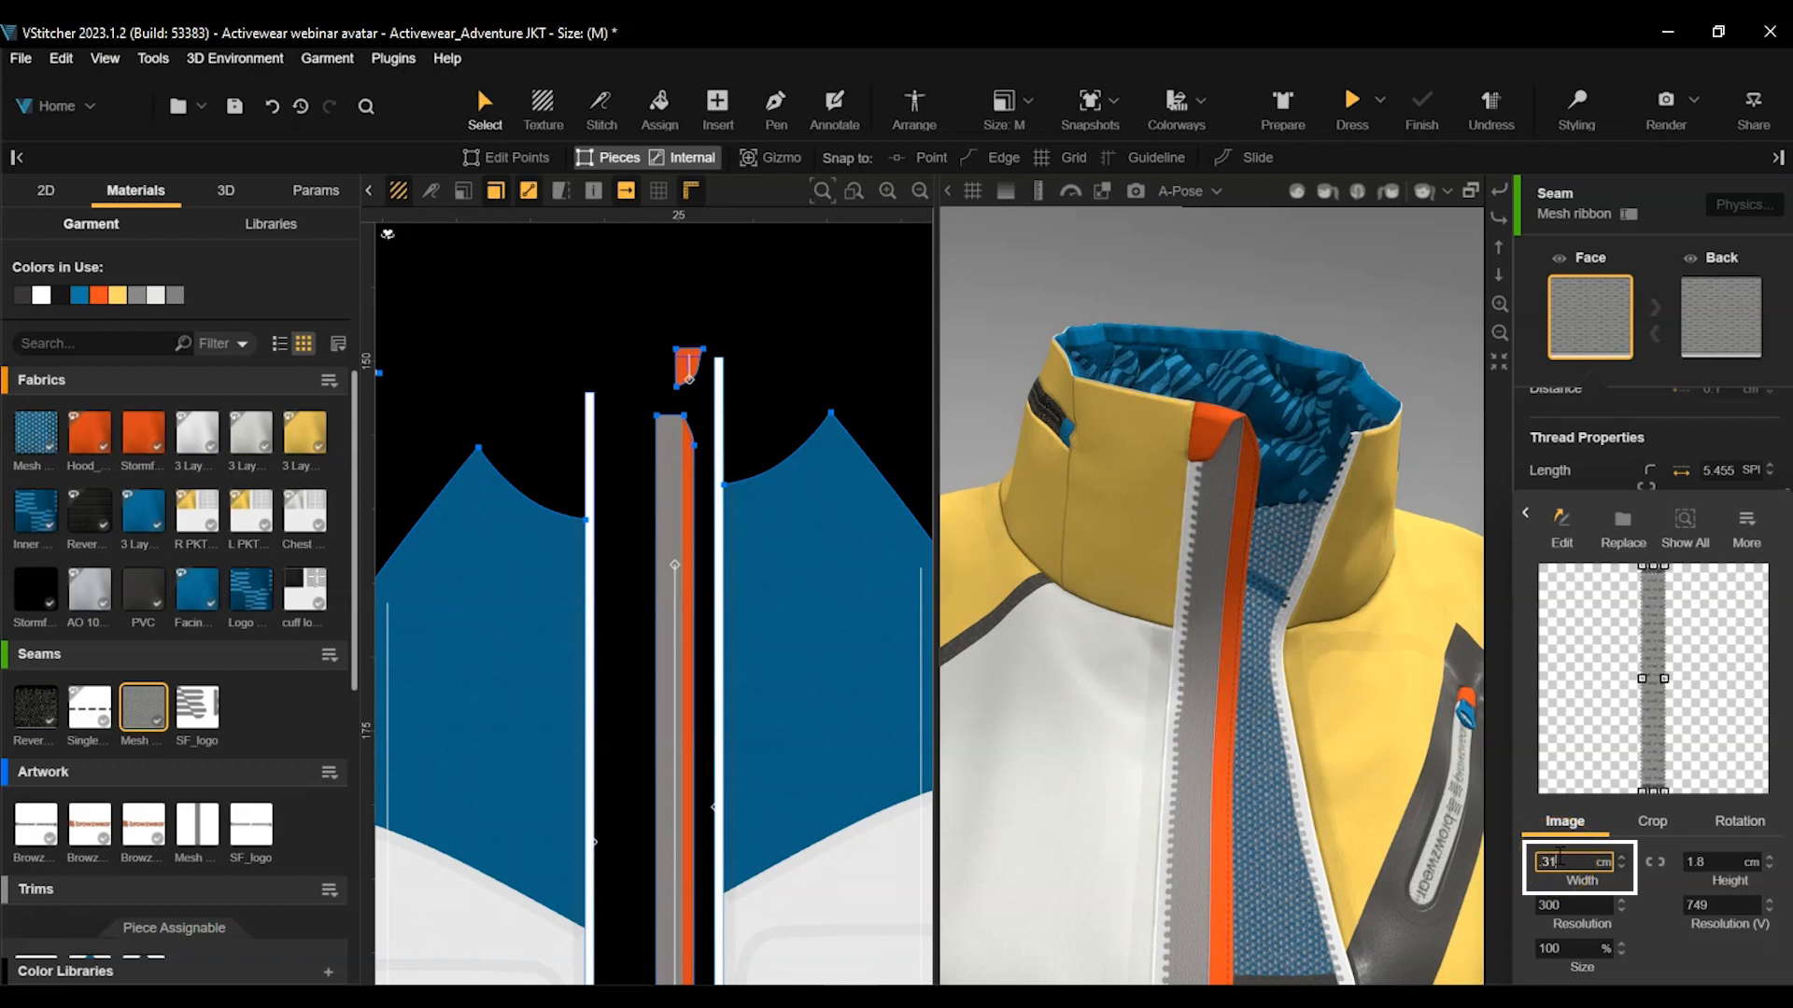
left_click(1654, 898)
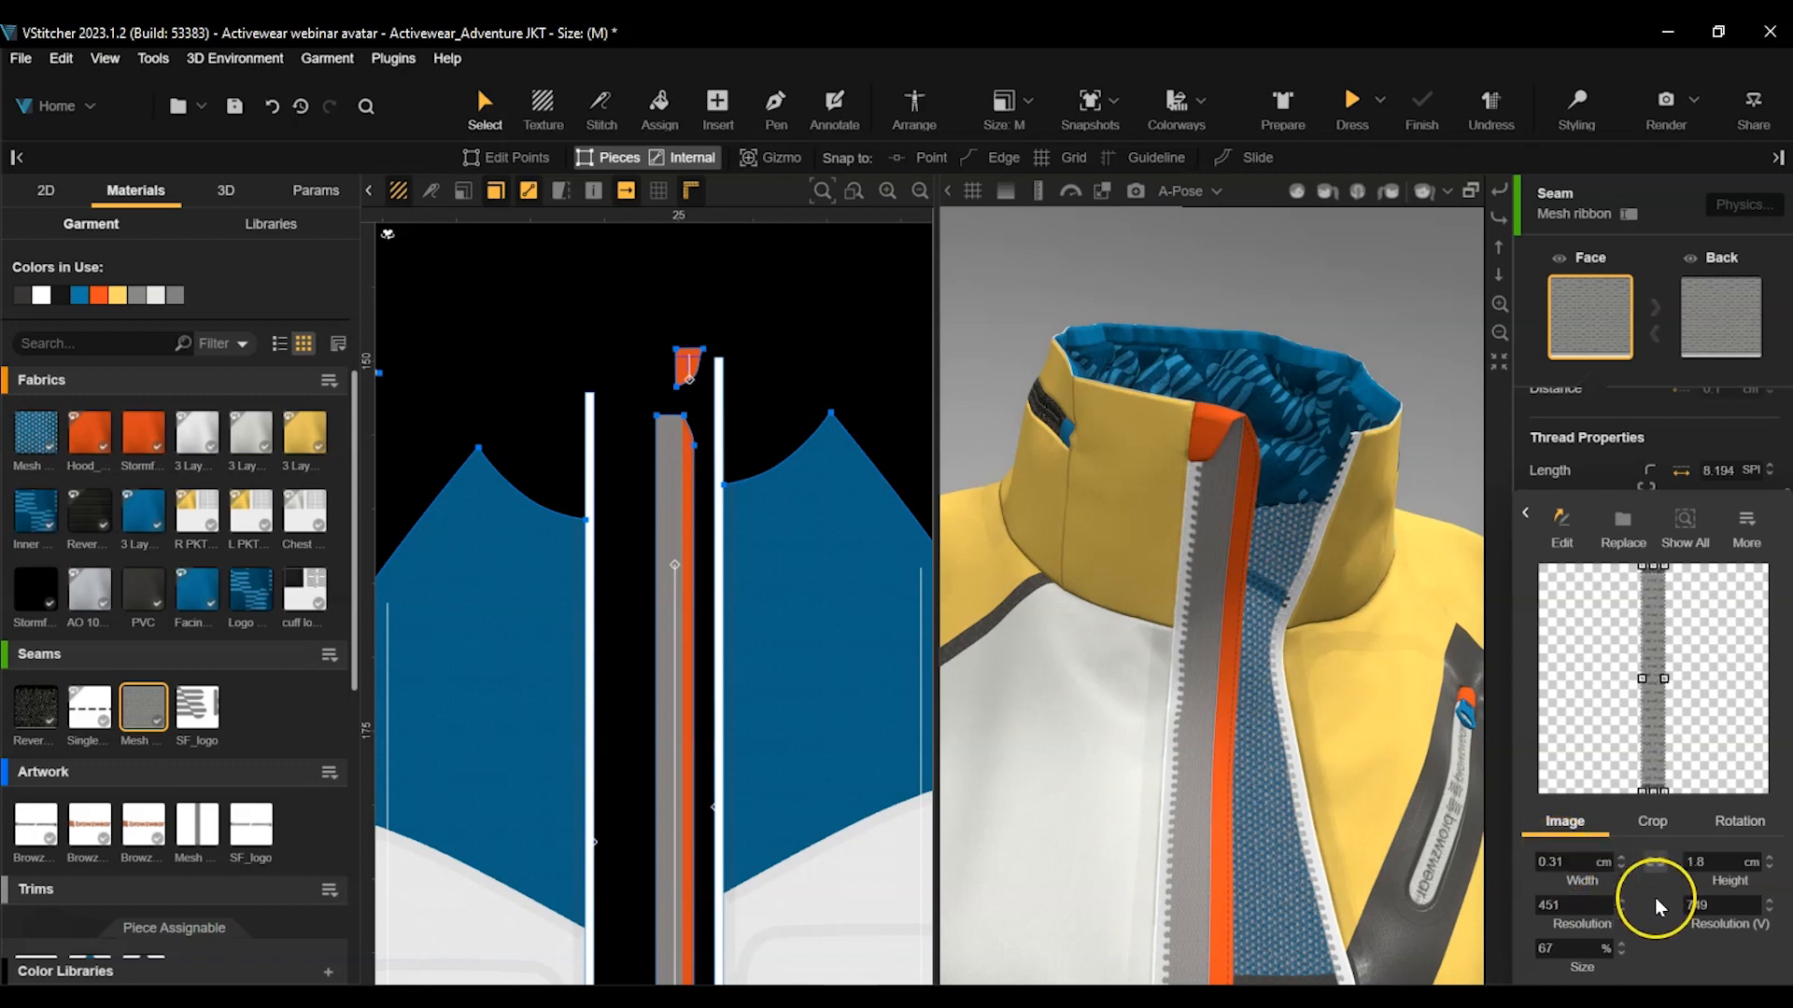
left_click(1616, 471)
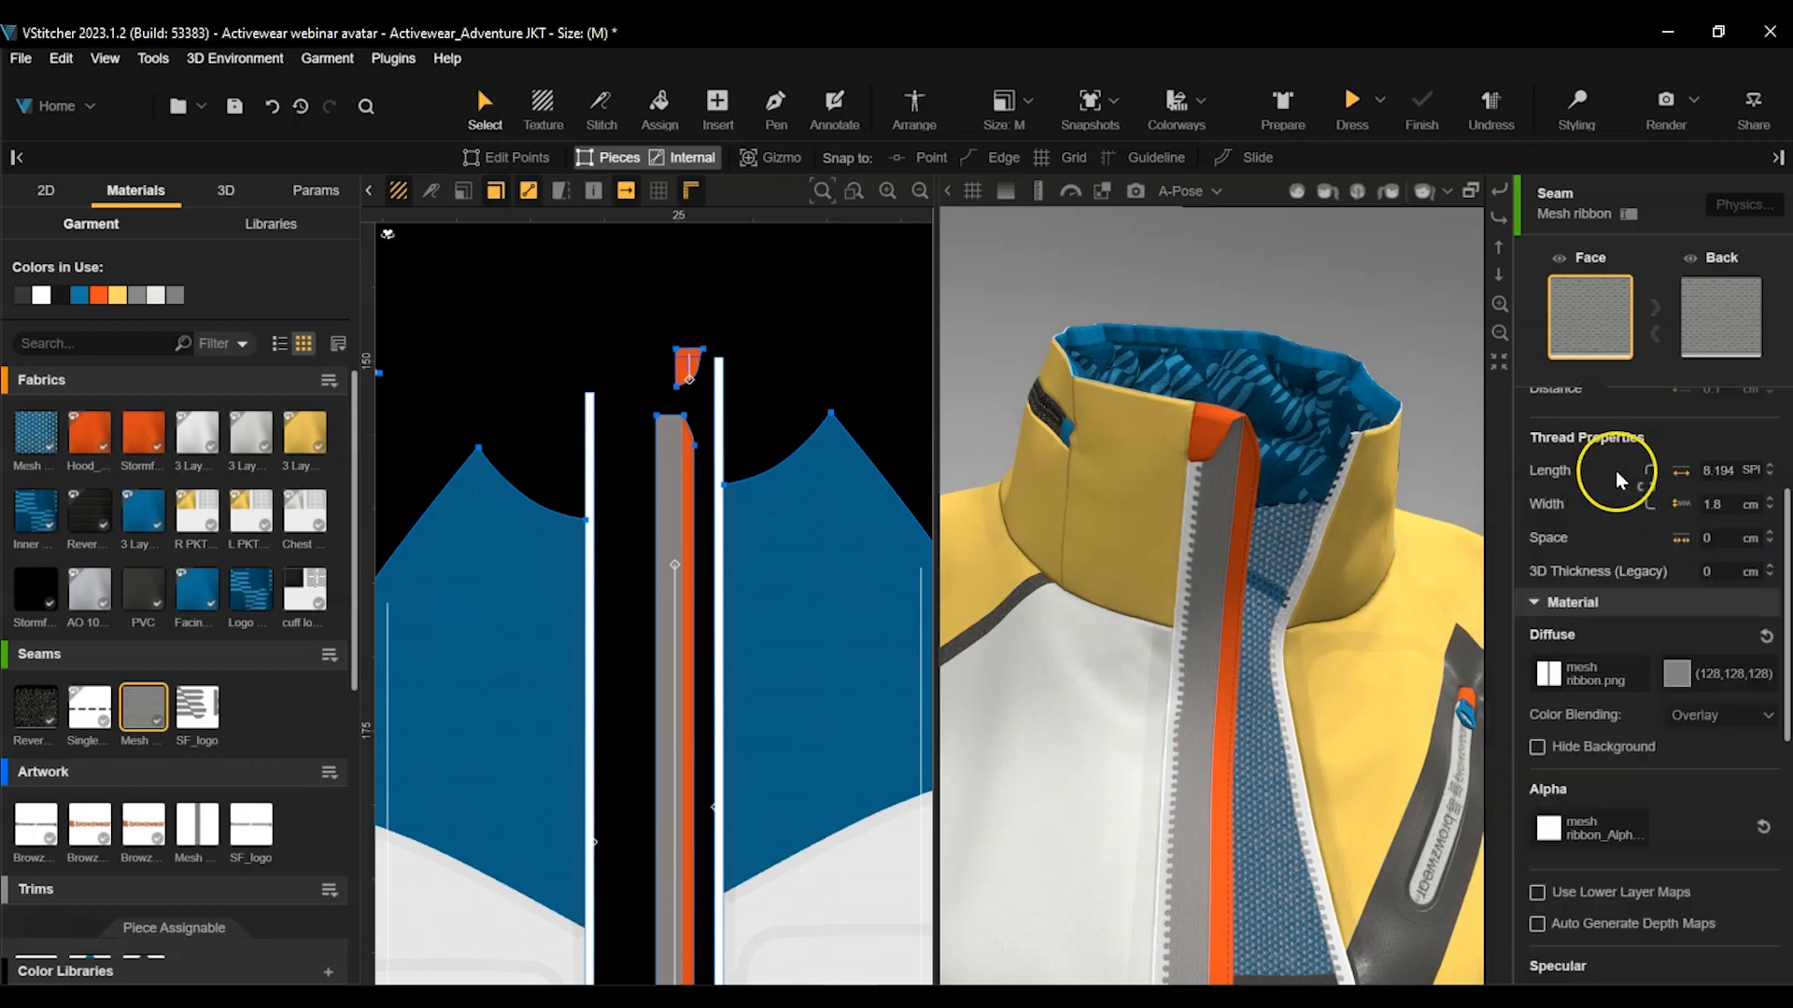
Change the Mesh ribbon seam's diffuse colour to the dark grey COLOR4 (#393835).
left_click(1677, 674)
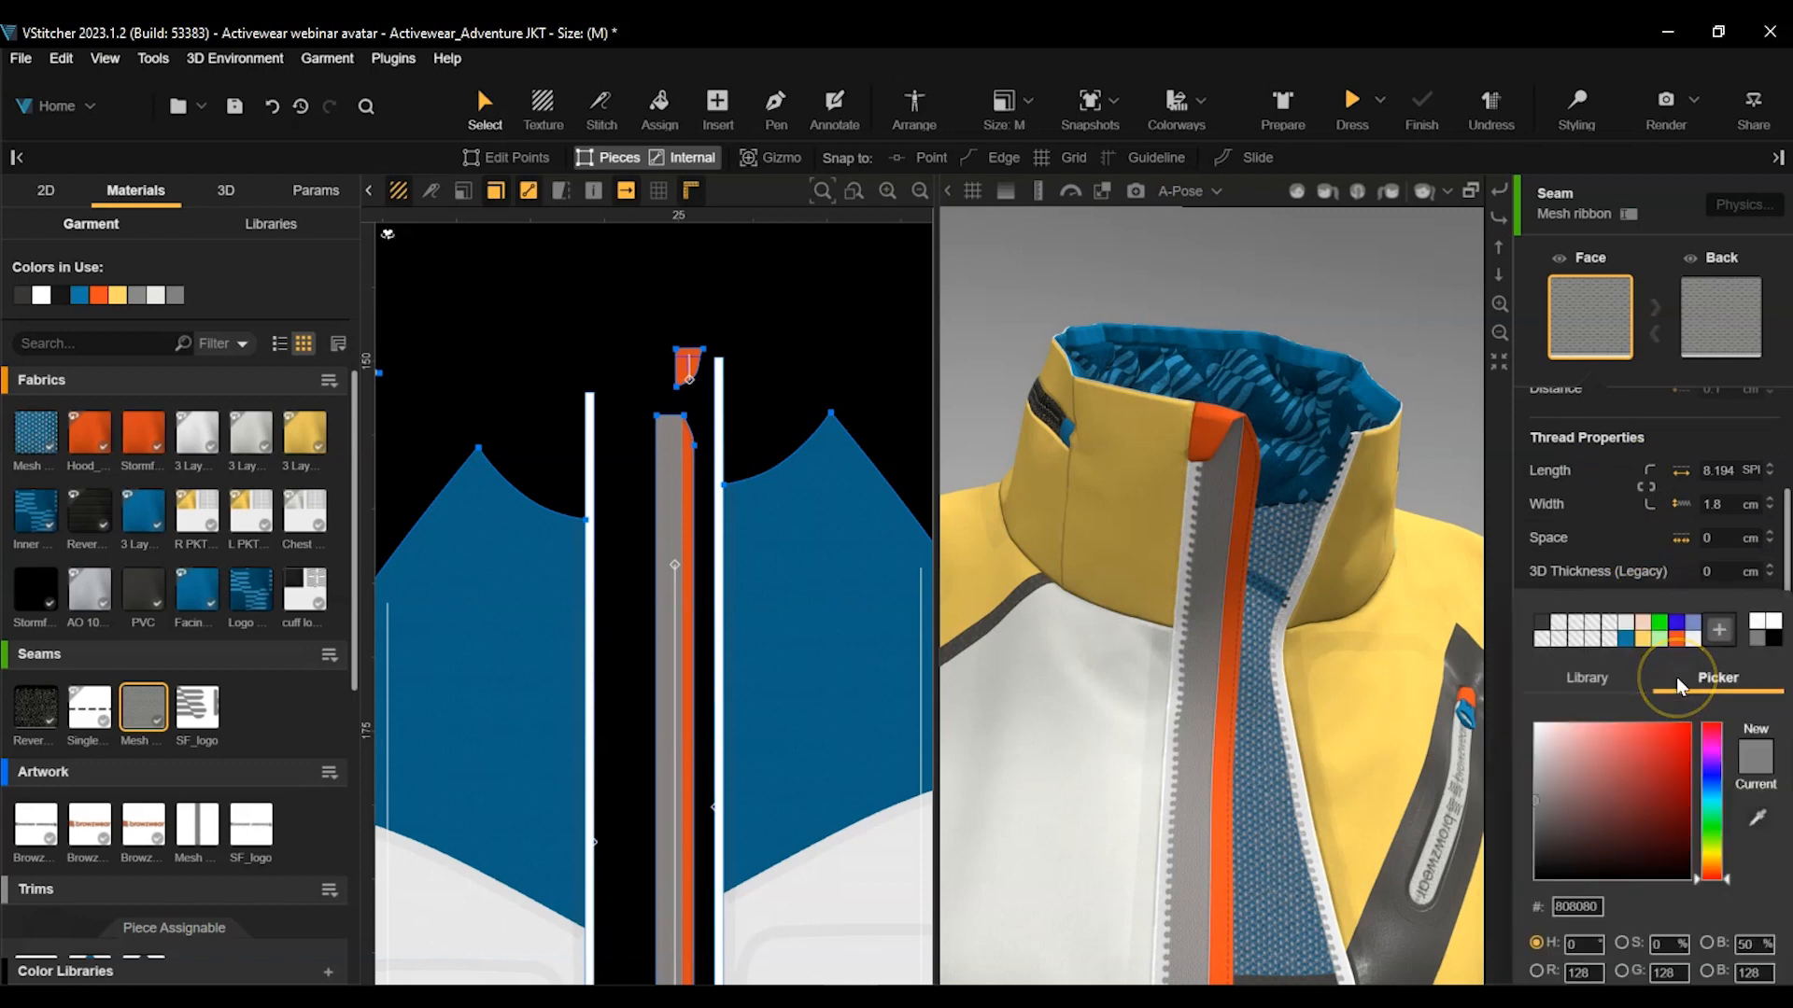
left_click(1542, 624)
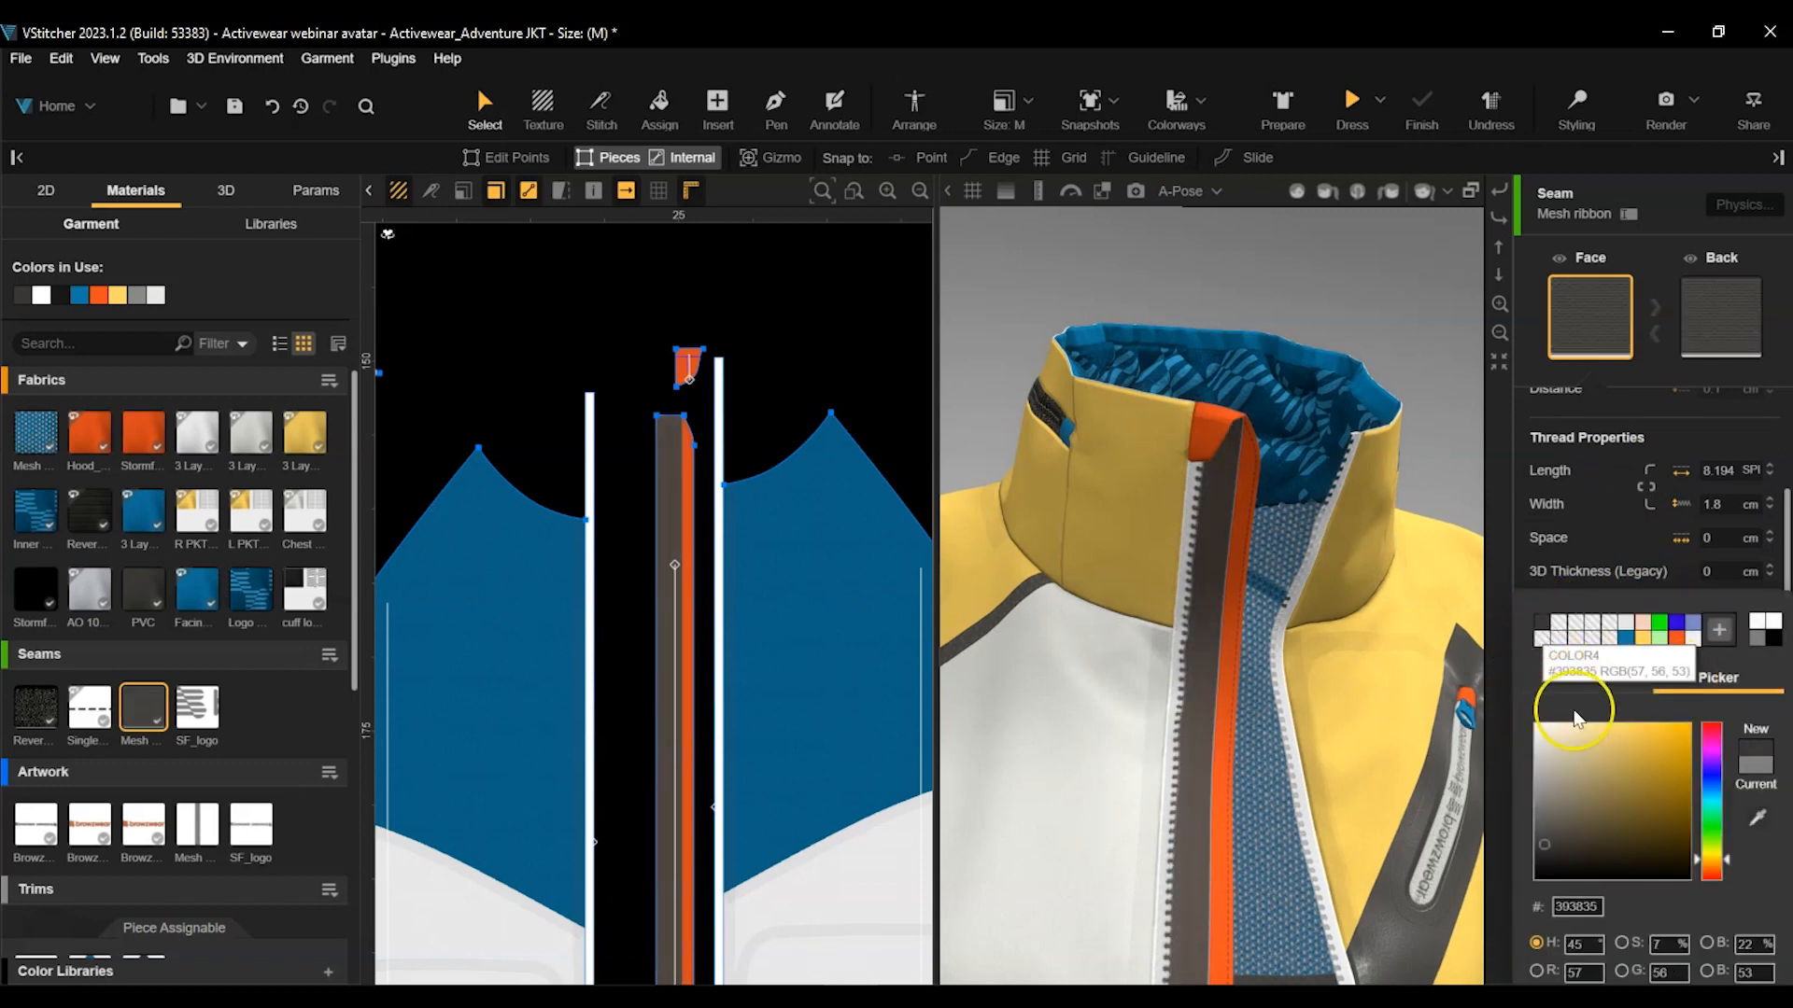
left_click(1678, 579)
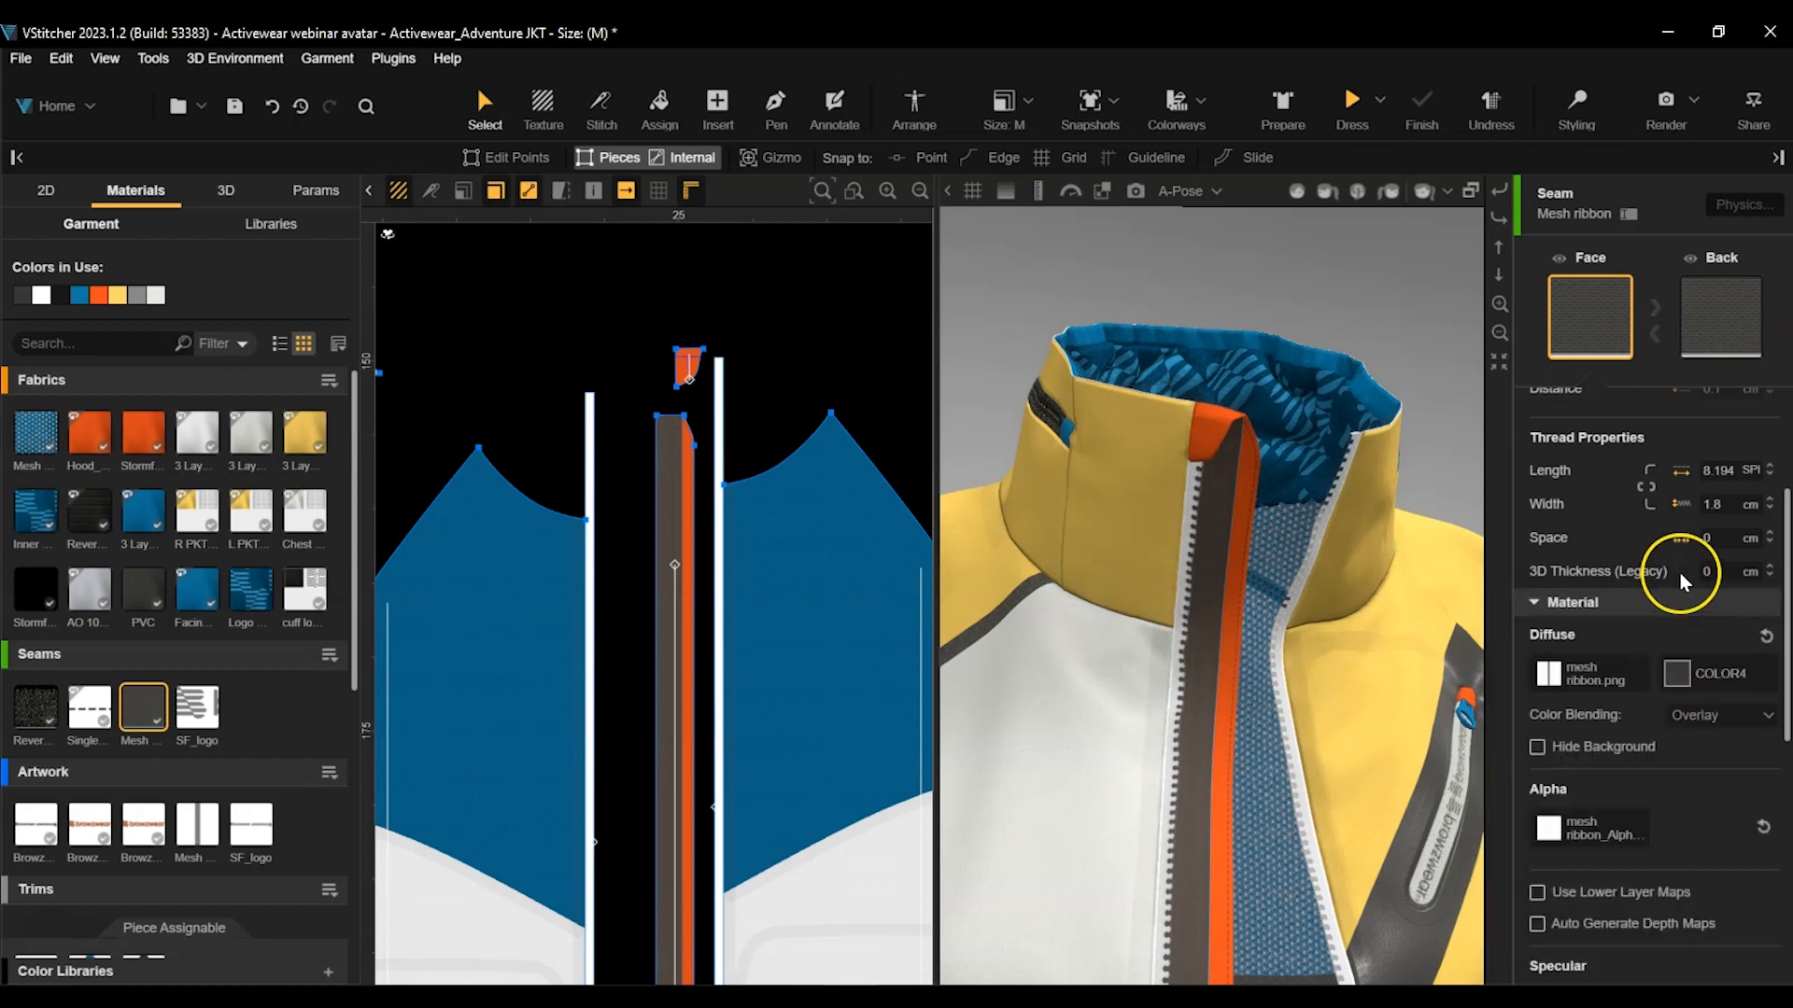
Set the Mesh ribbon seam's colour blending to Recolor and clear the selection.
left_click(1727, 715)
left_click(1729, 794)
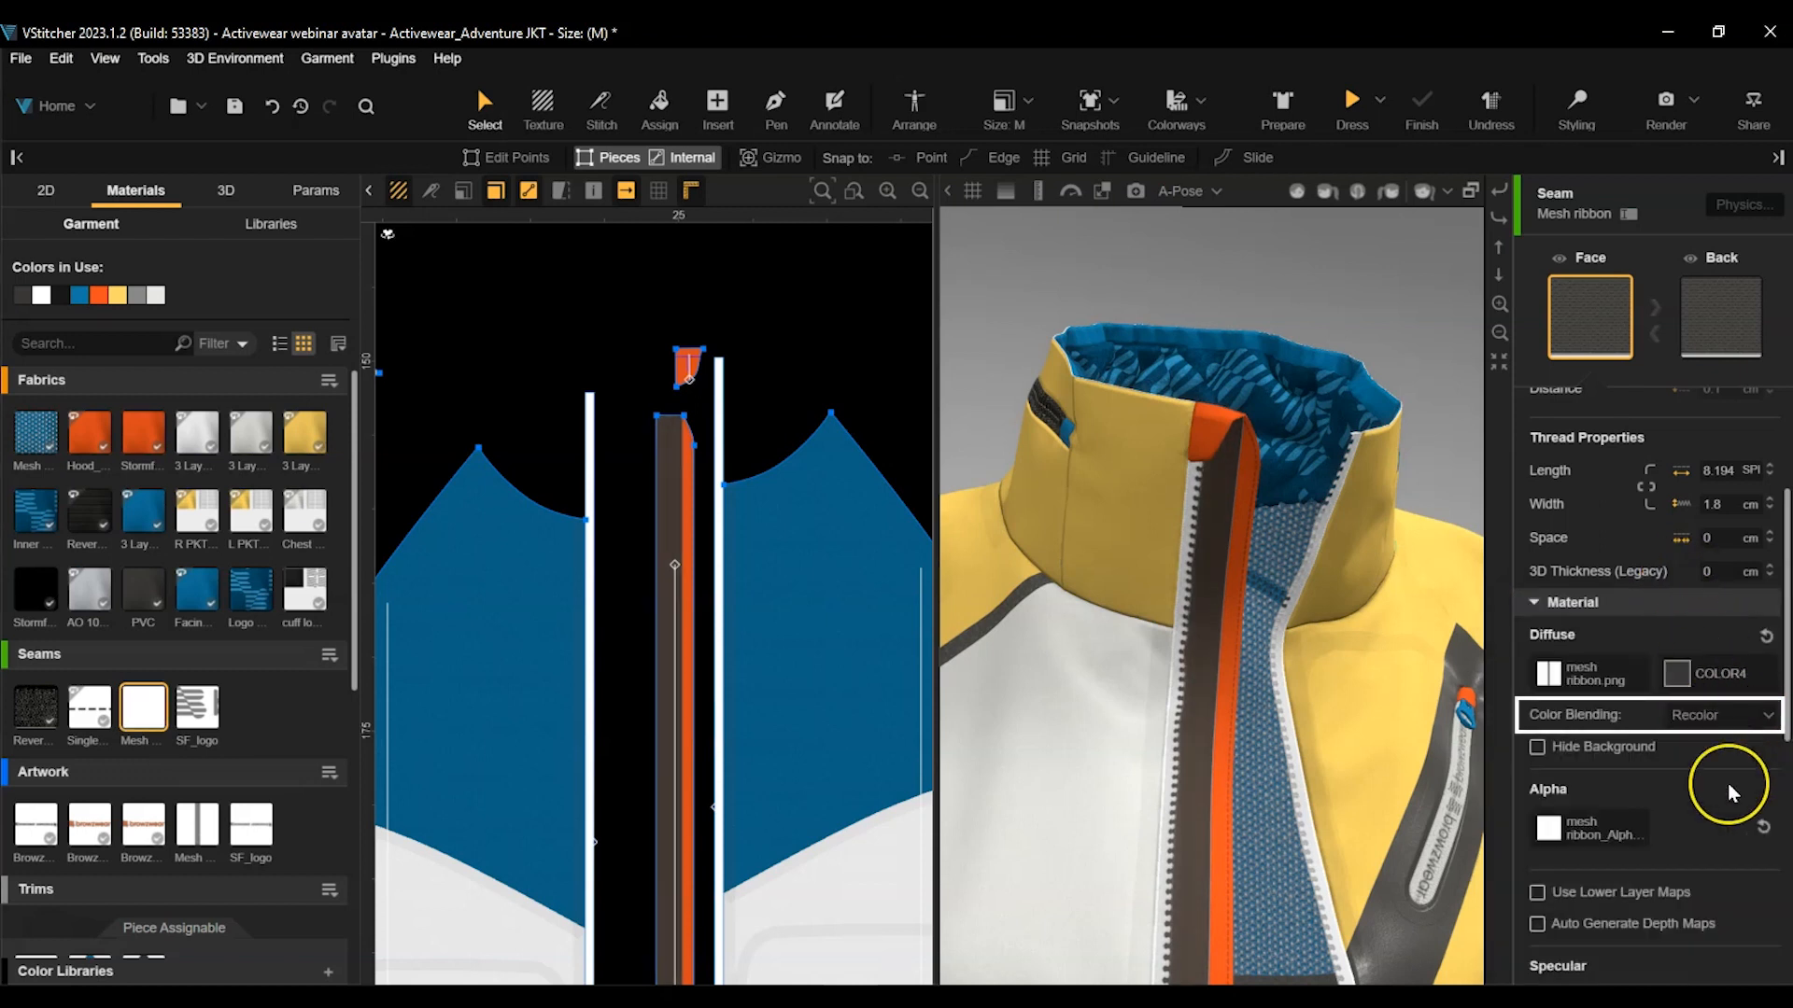
left_click(462, 376)
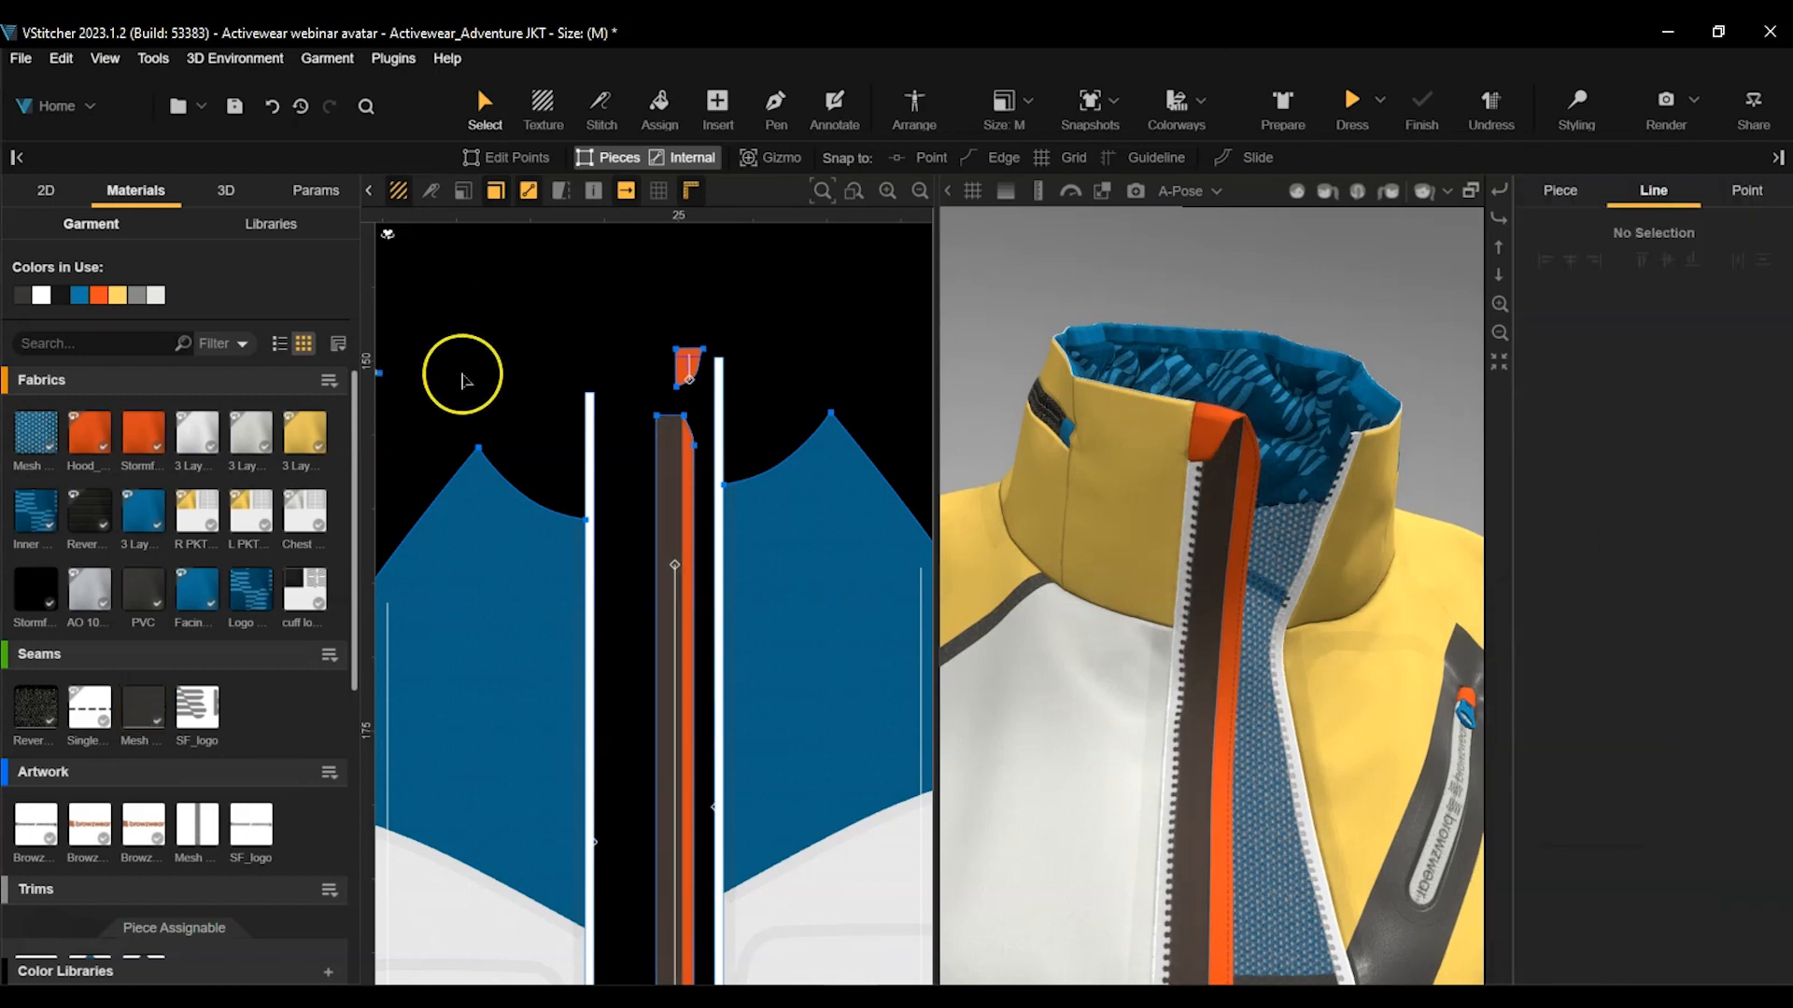
Group the SF_logo seam on top of the Mesh ribbon seam and set its diffuse image to 9.36 cm wide and 0.8 cm high, proportions unlinked.
left_click_drag(196, 707, 142, 718)
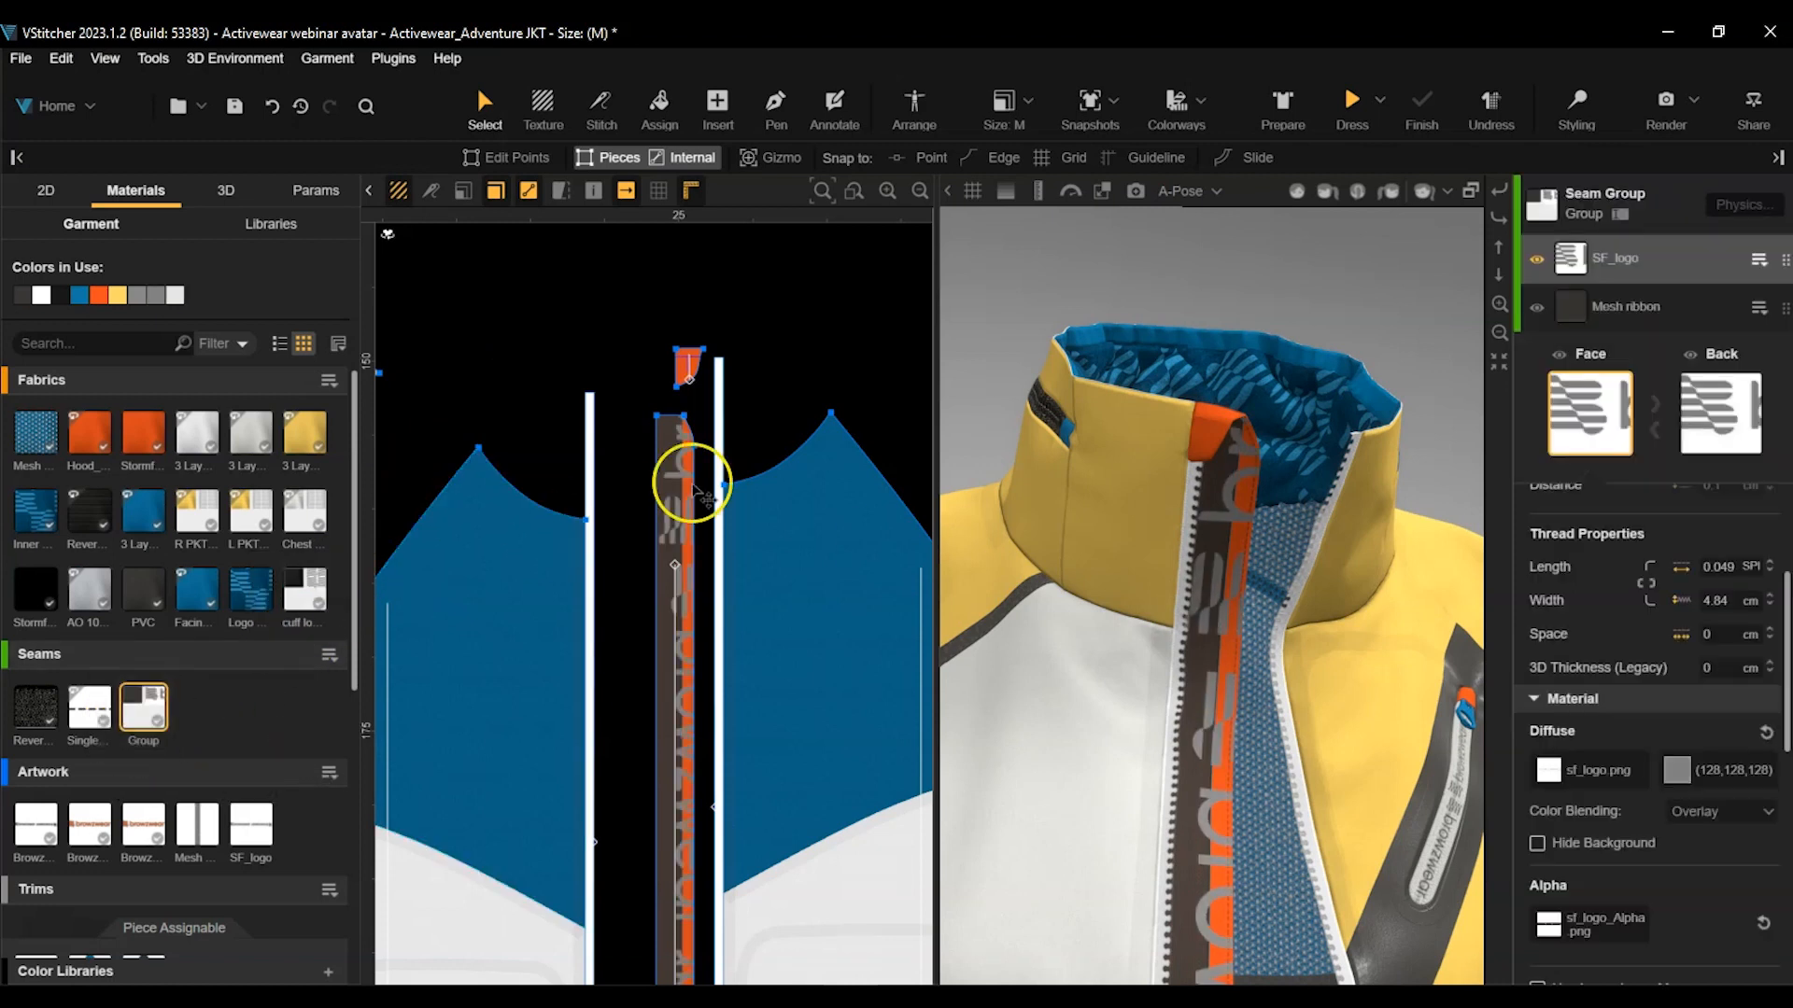
left_click(1658, 259)
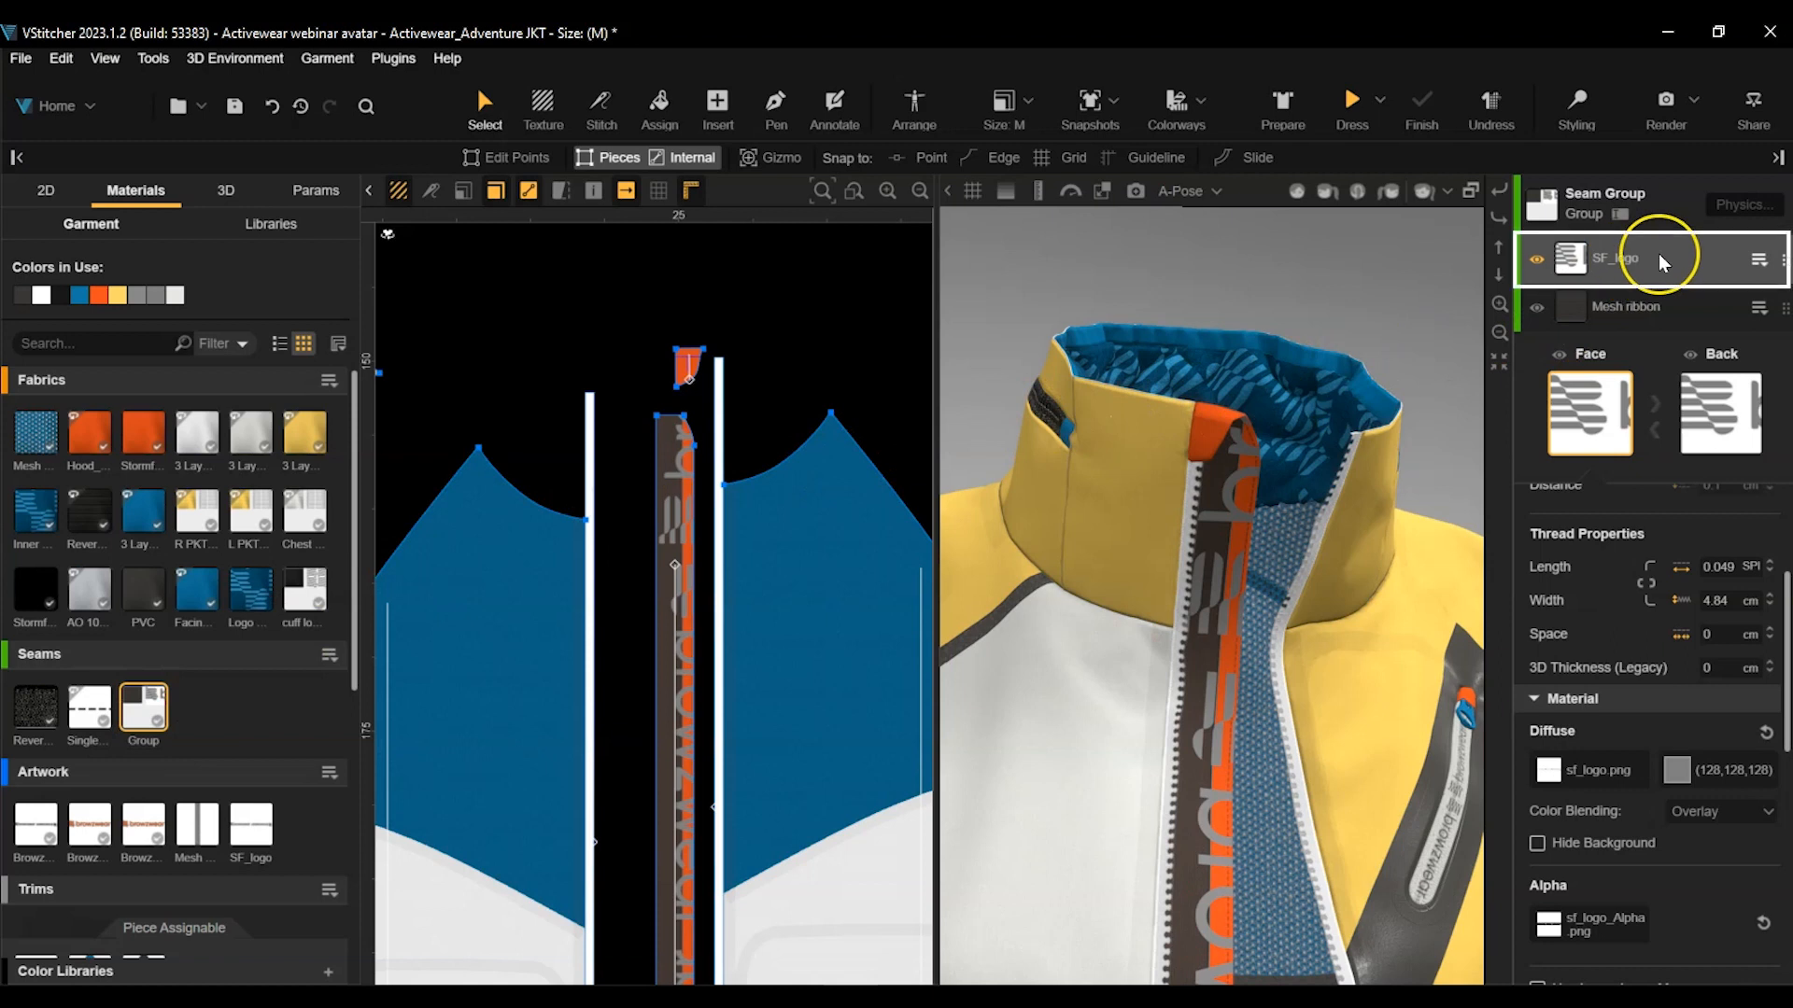
left_click(1558, 768)
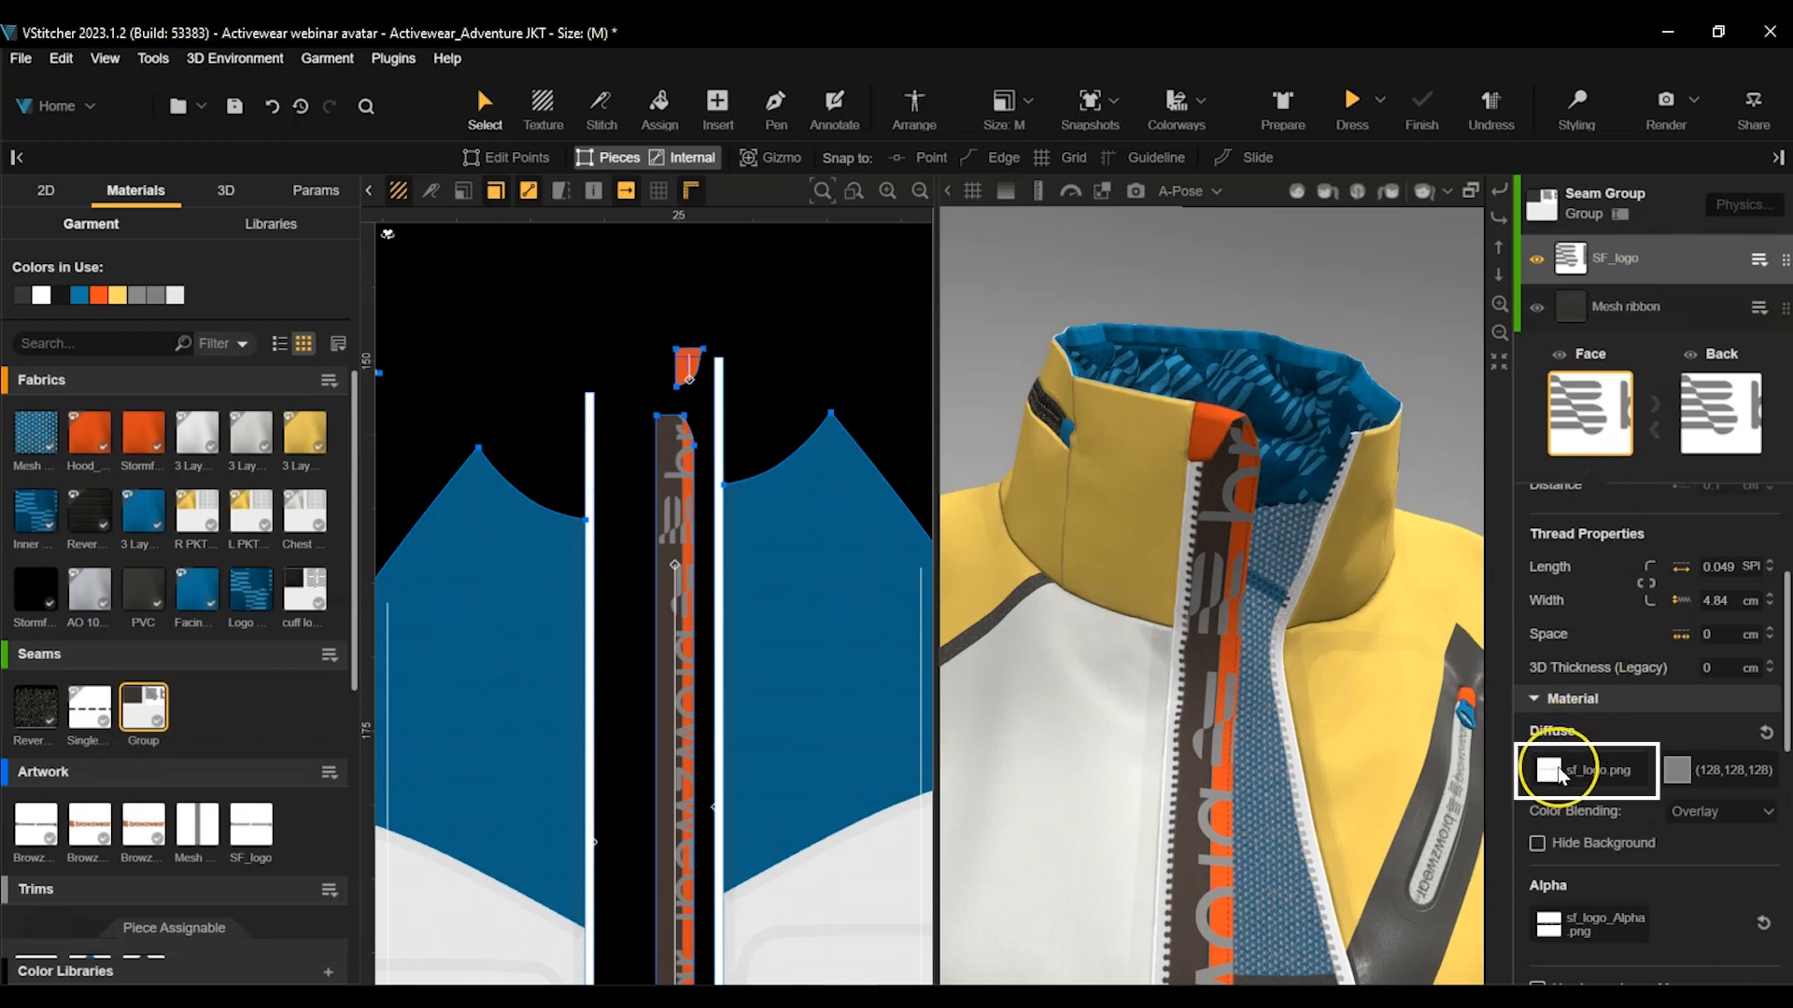
left_click(1655, 861)
left_click(1580, 867)
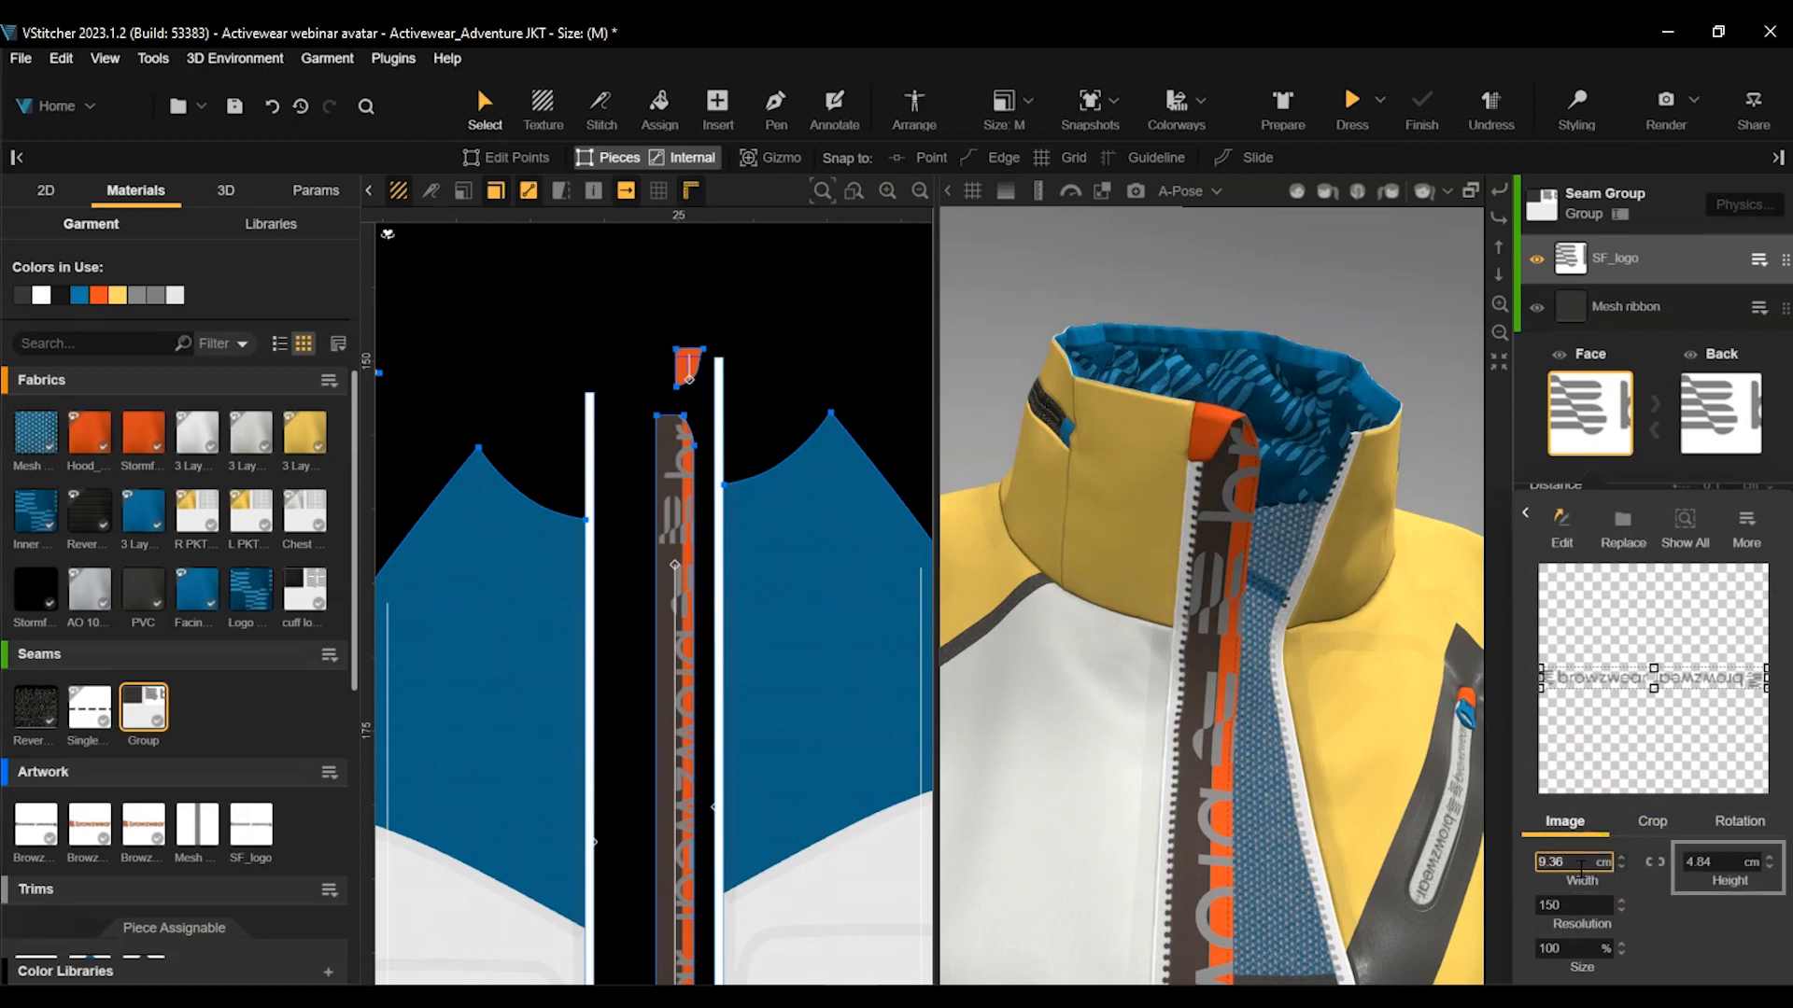
left_click(1721, 861)
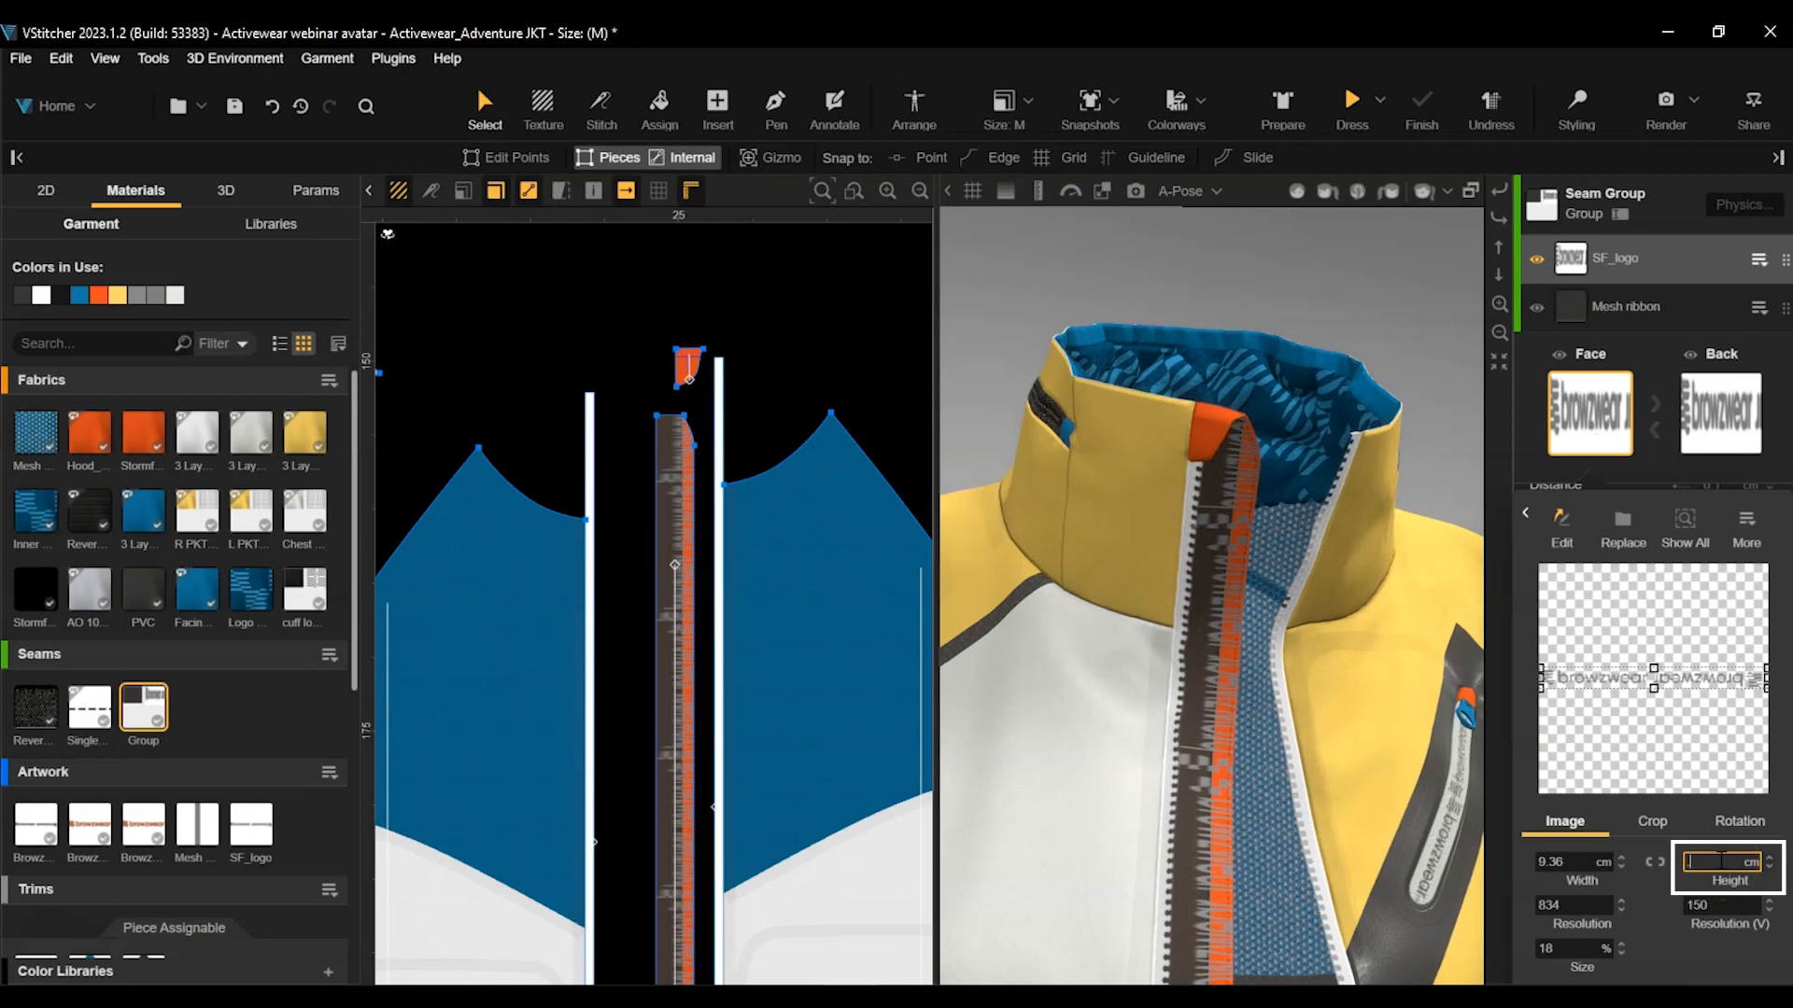
left_click(1639, 902)
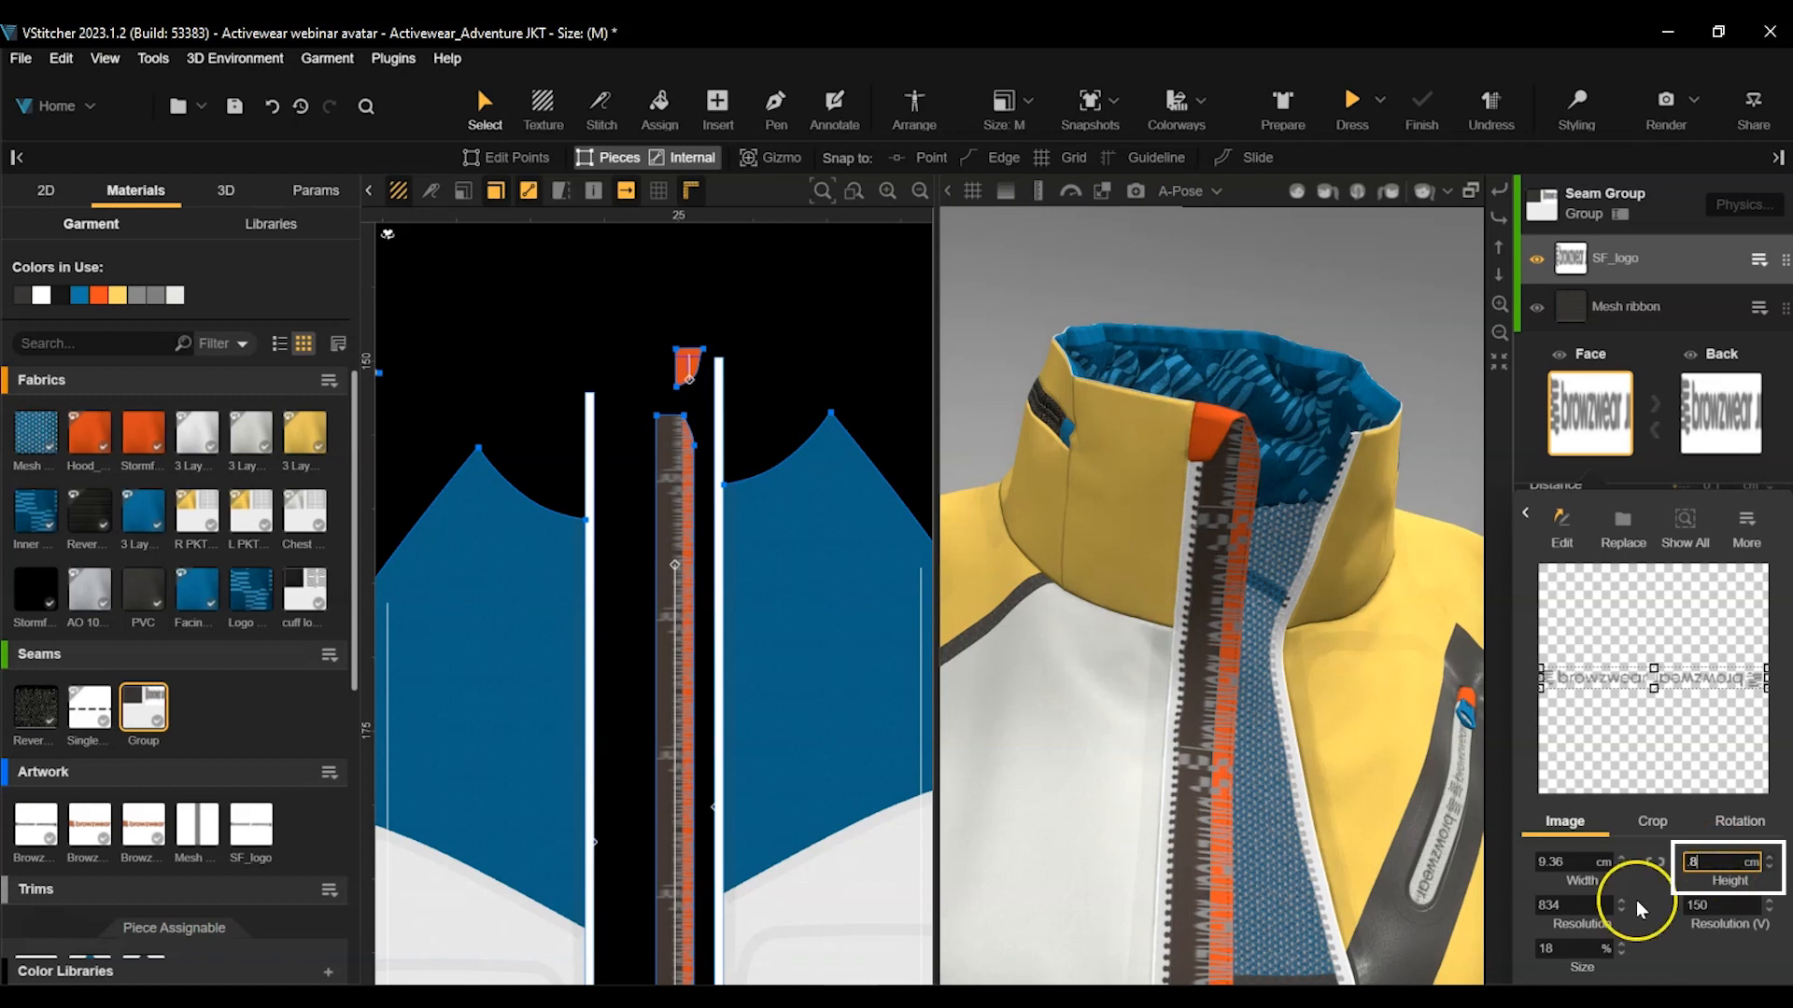
left_click(1665, 475)
Change the SF_logo seam's diffuse colour to white (255,255,255) and set its colour blending to Recolor.
left_click(1679, 771)
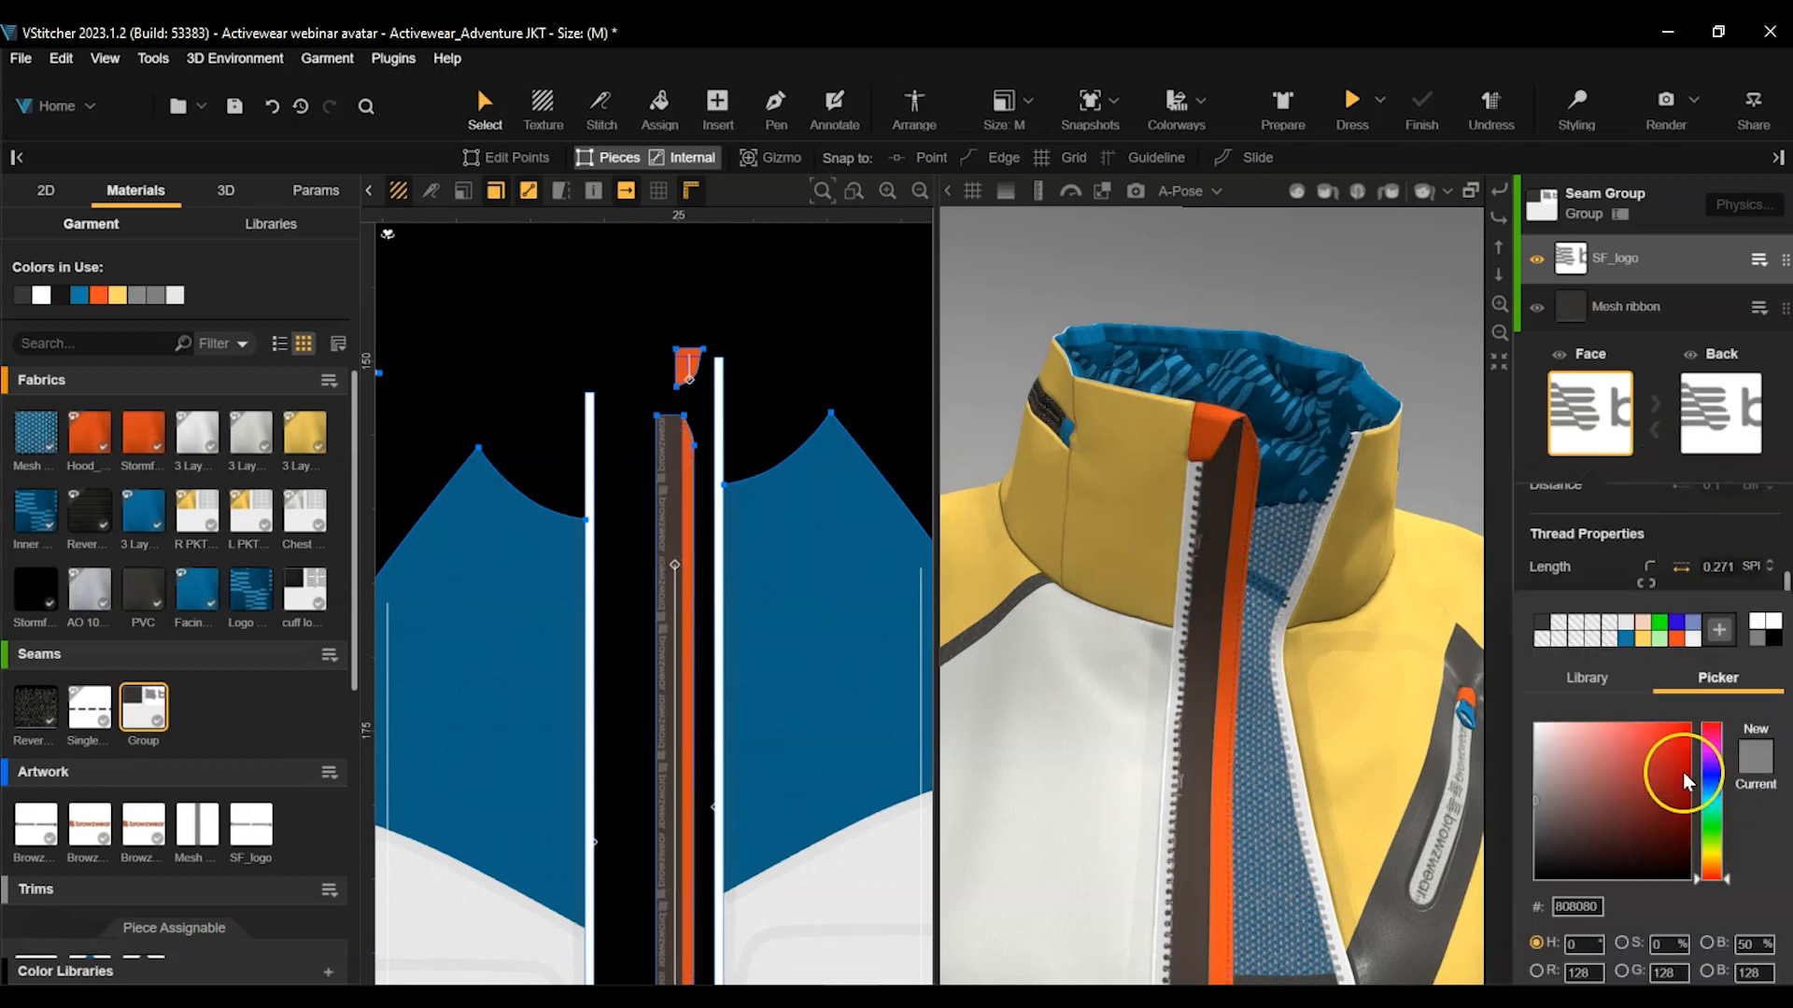
left_click(1760, 620)
left_click(1683, 584)
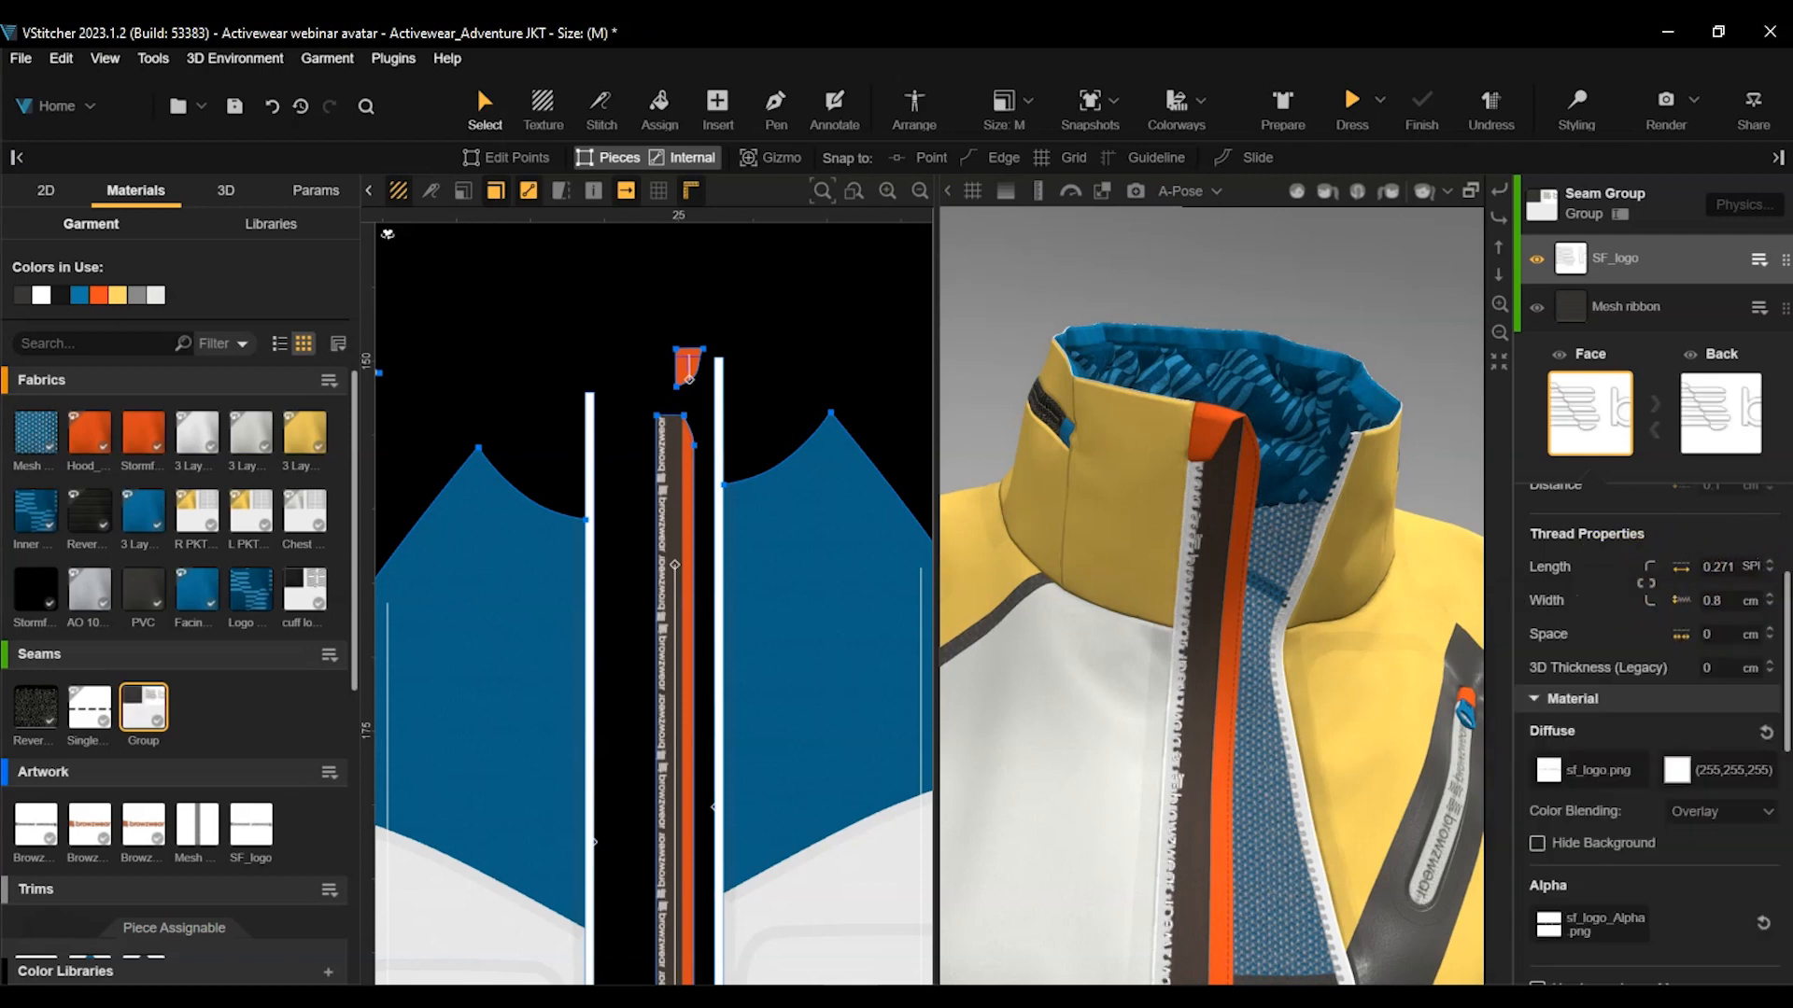
left_click(1756, 811)
left_click(1729, 882)
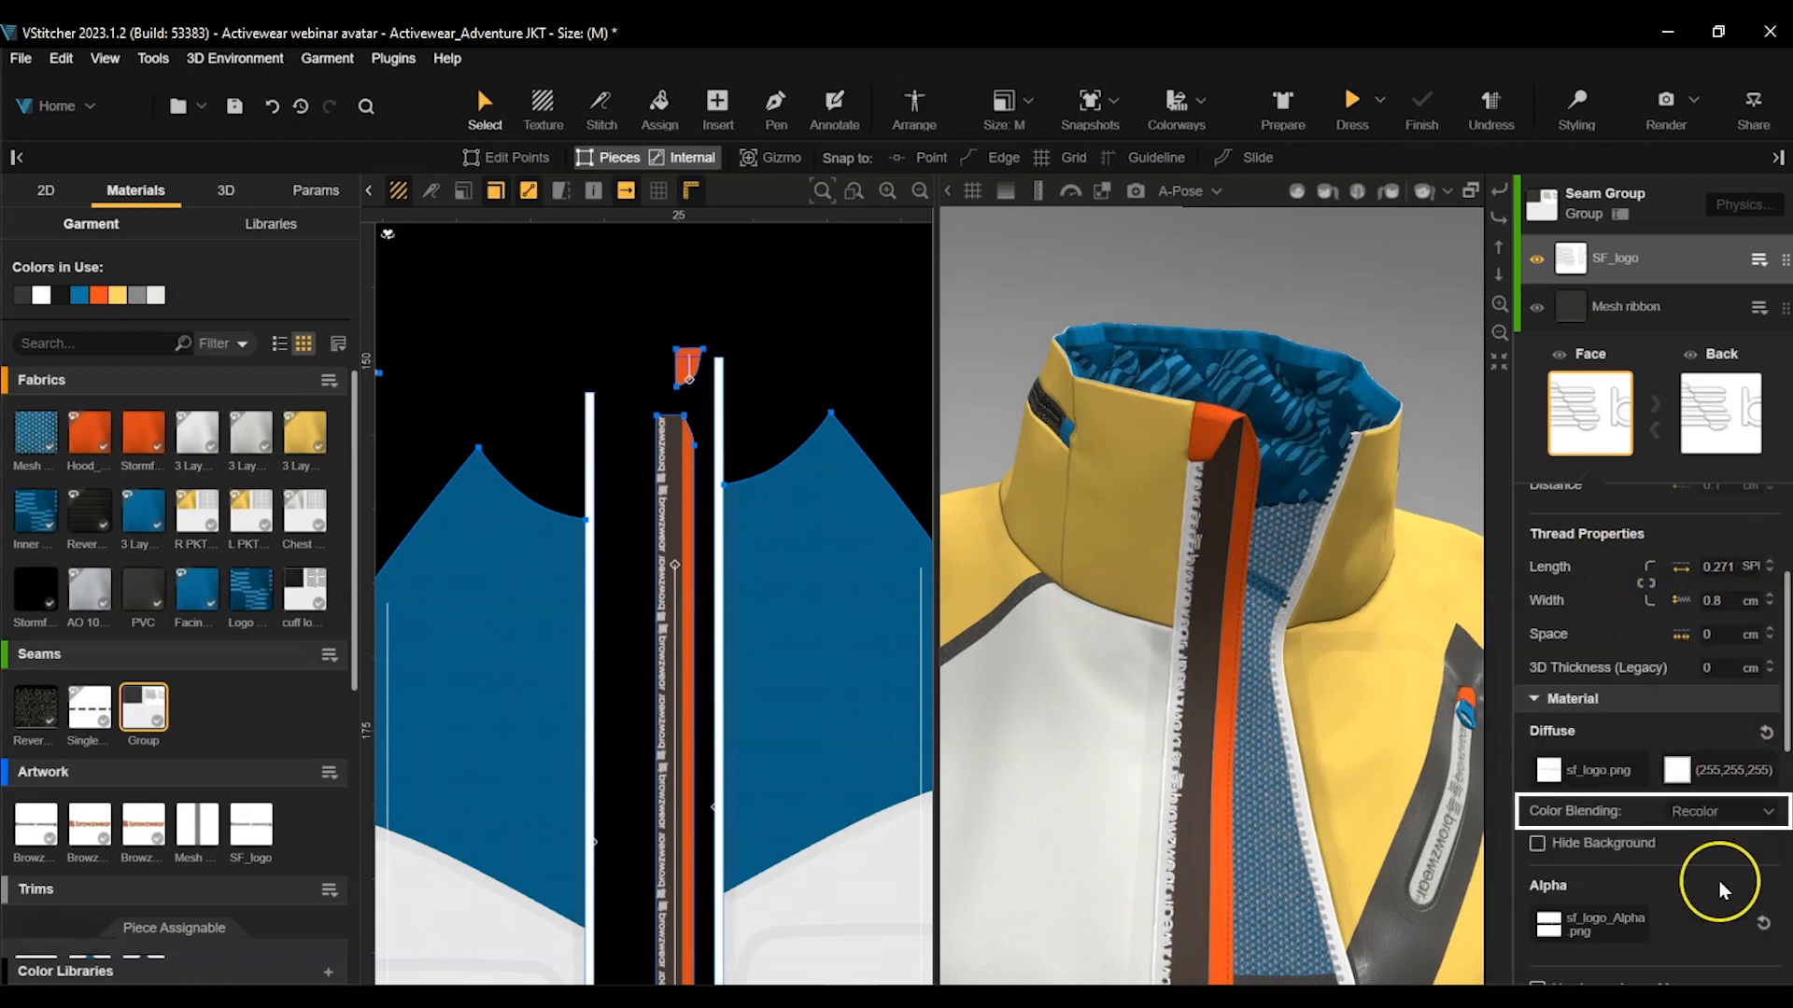
Set the SF_logo seam's offset to 0.85 cm within the seam group and clear the selection.
scroll(1777, 641, "up", 3)
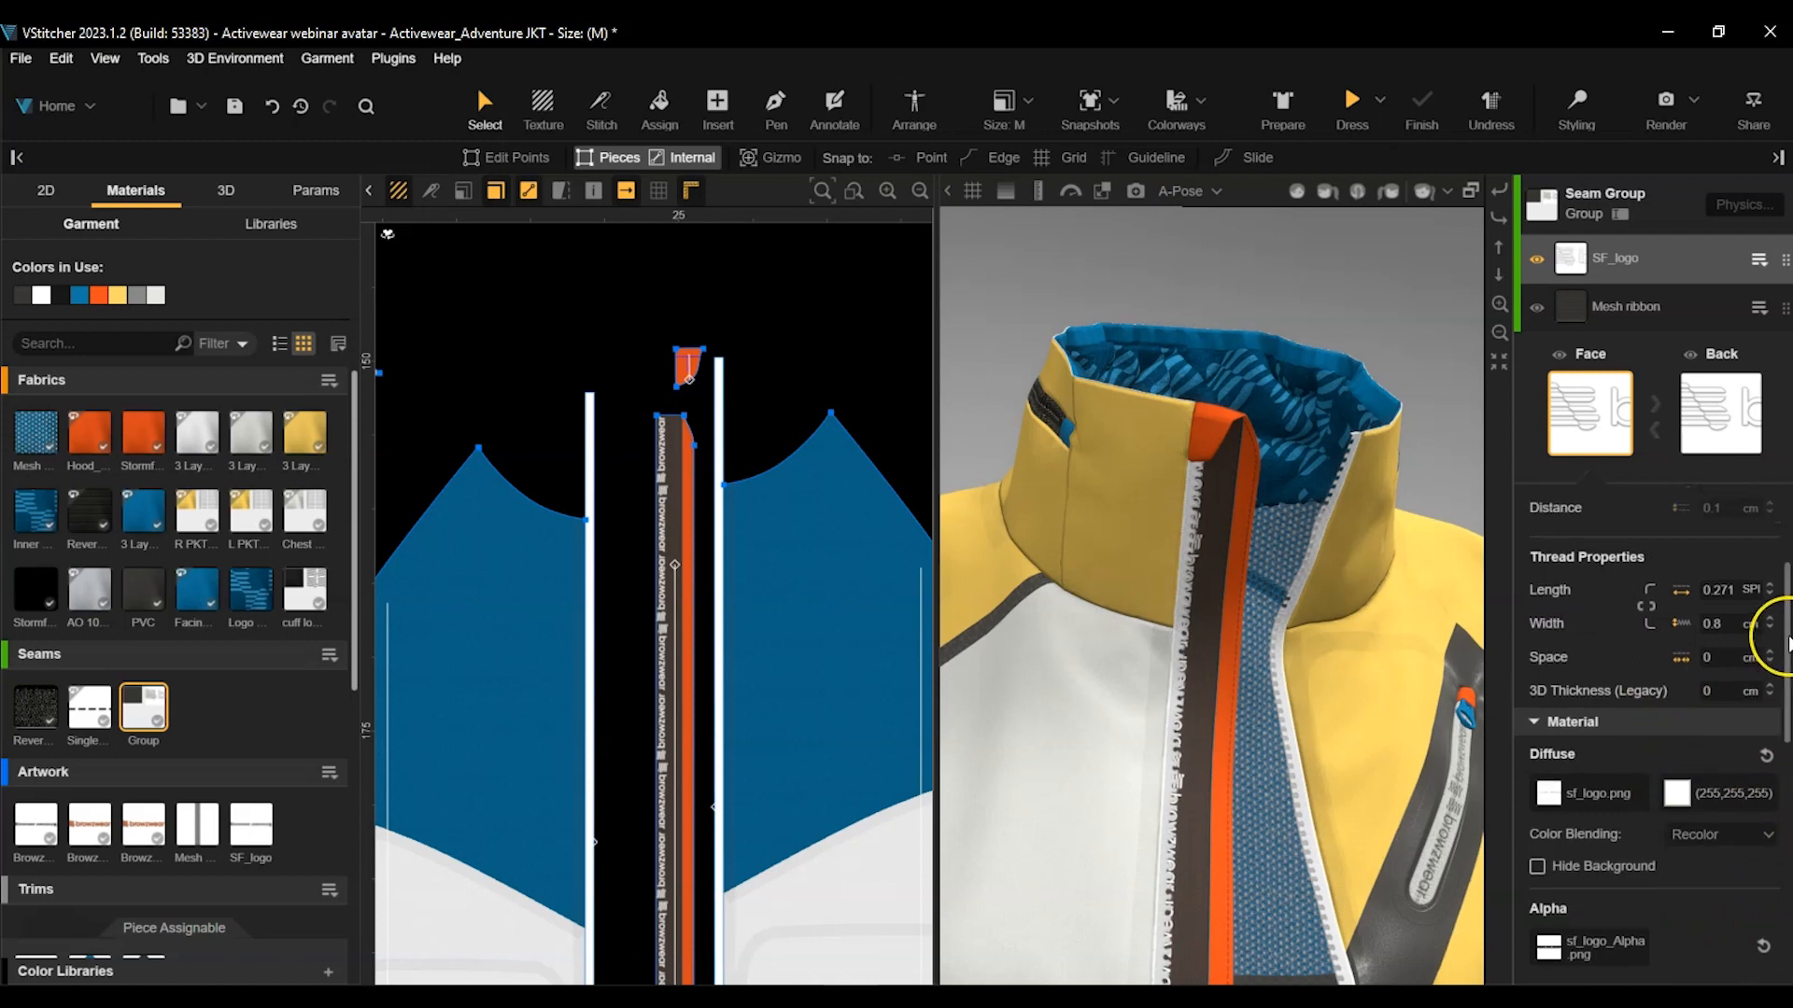
scroll(1779, 587, "up", 1)
left_click(1721, 588)
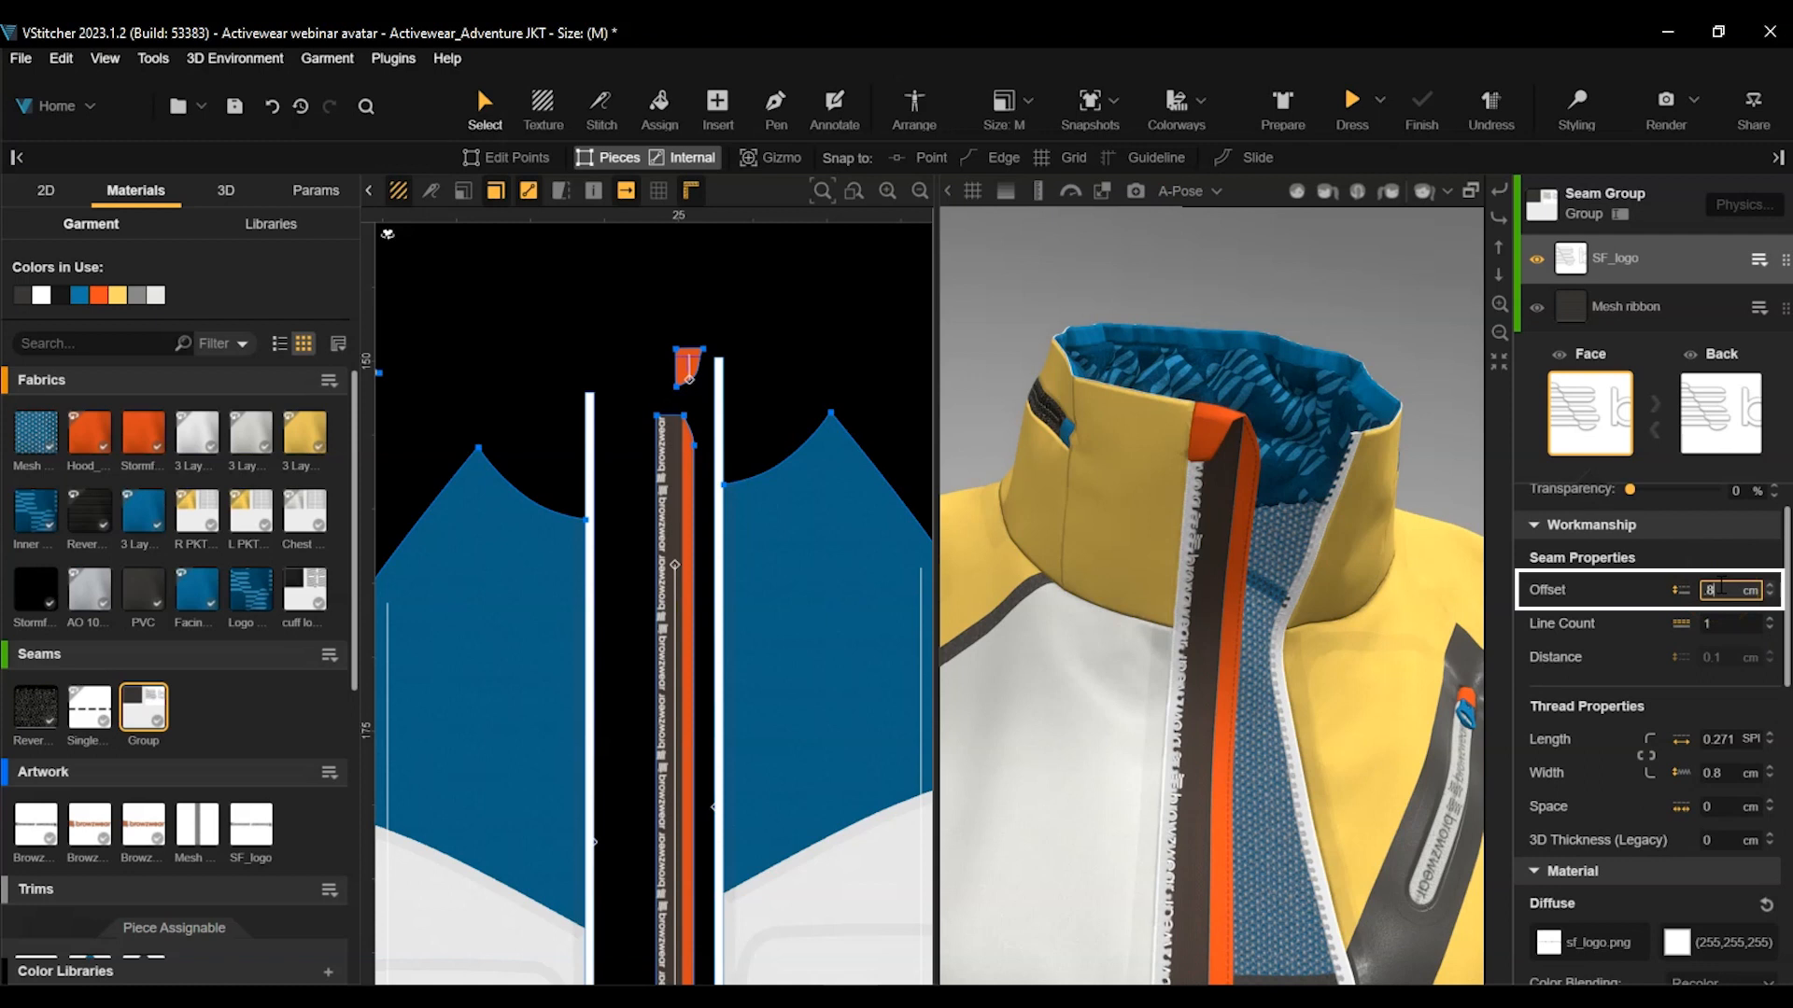
left_click(1667, 600)
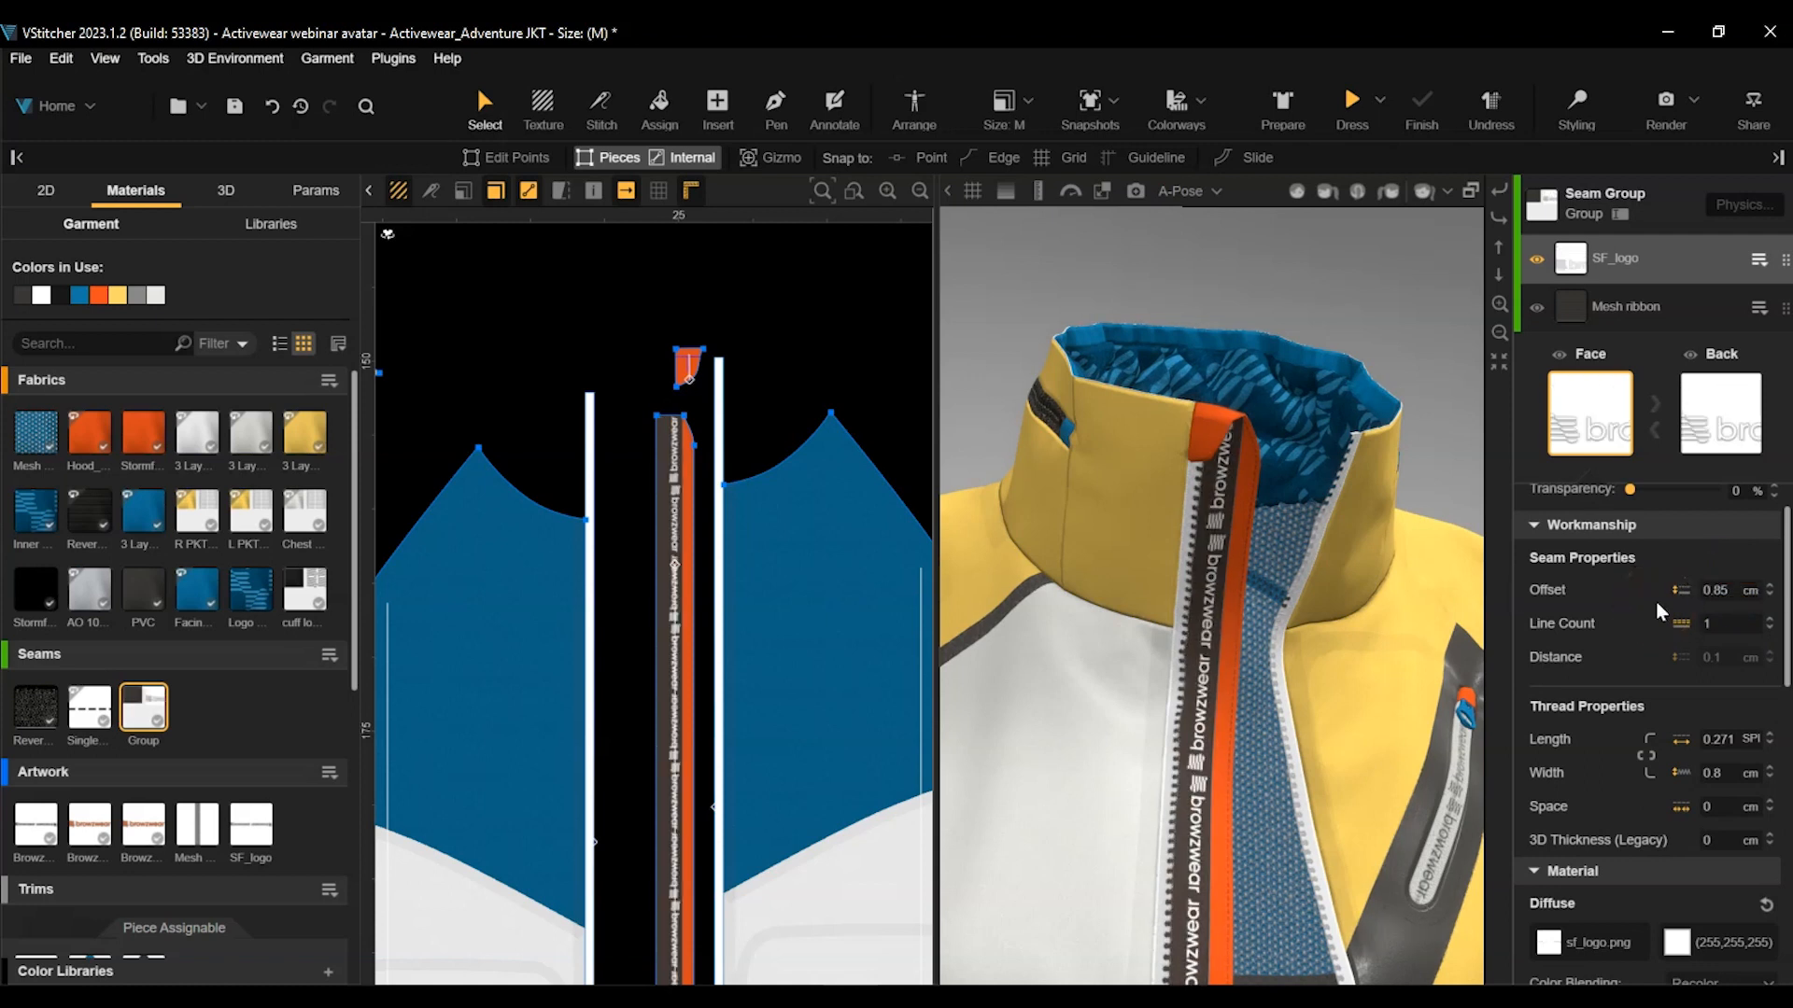
left_click(431, 420)
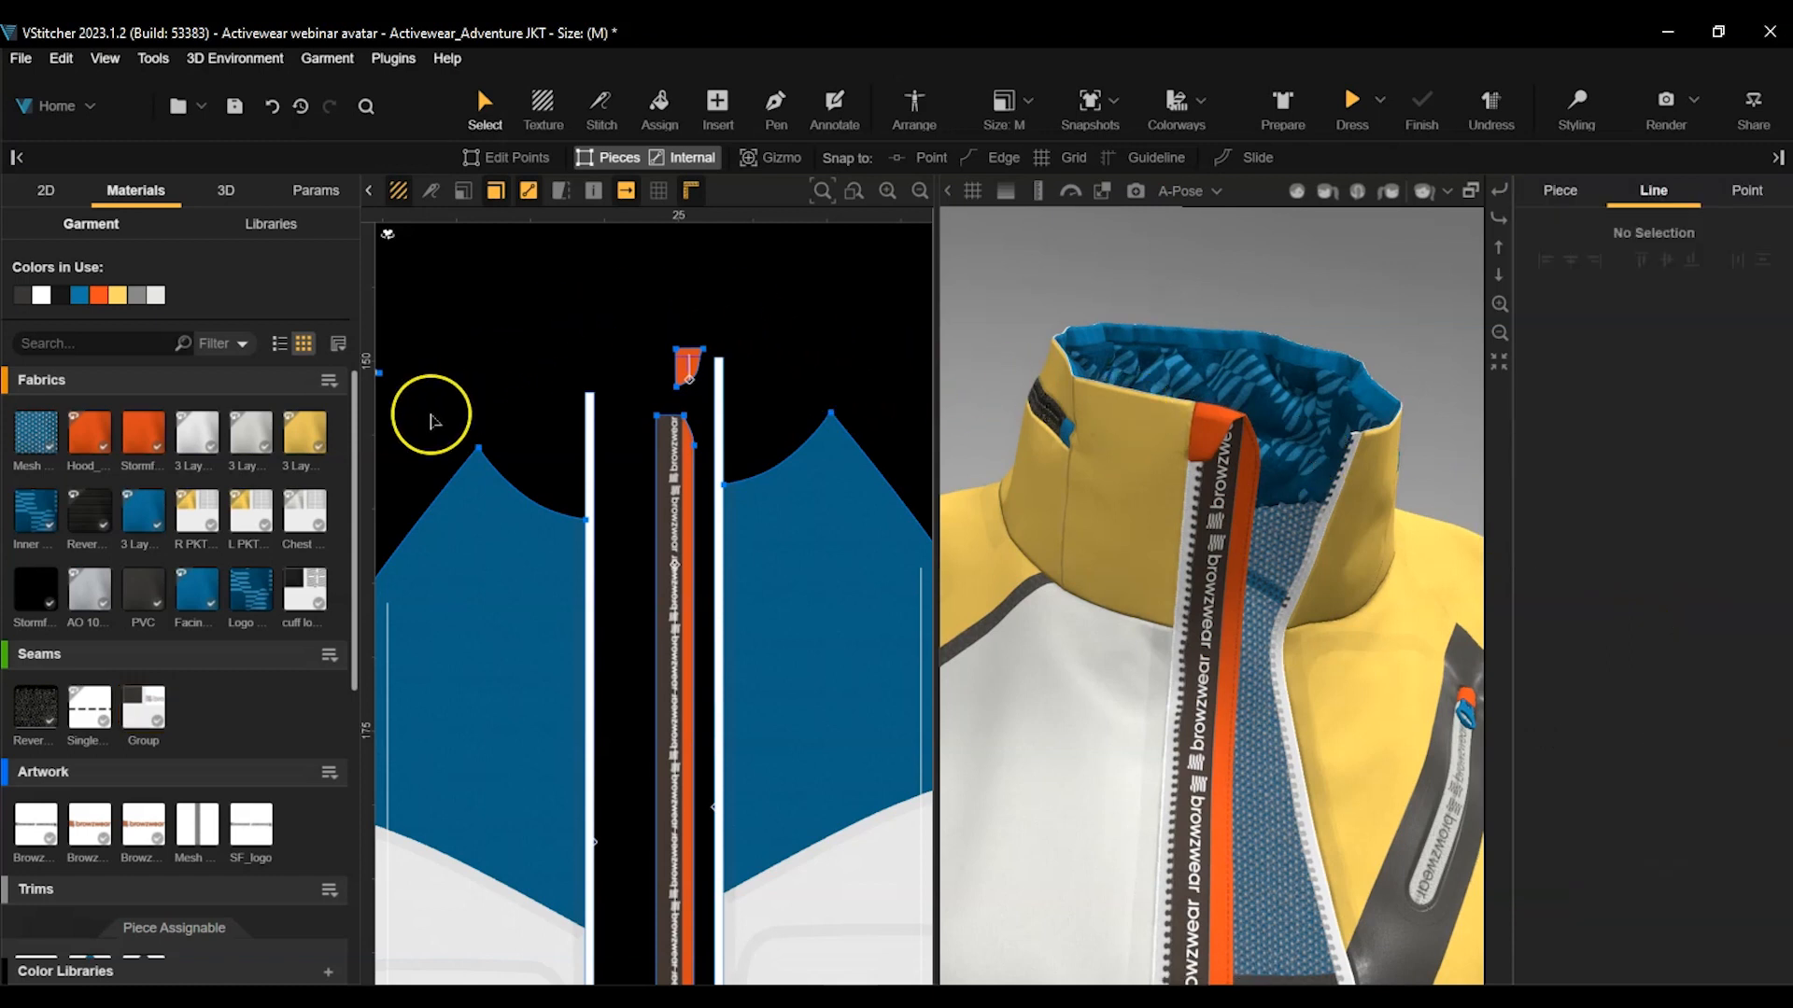
Clone the Single Needle seam three times.
mouse_move(89, 719)
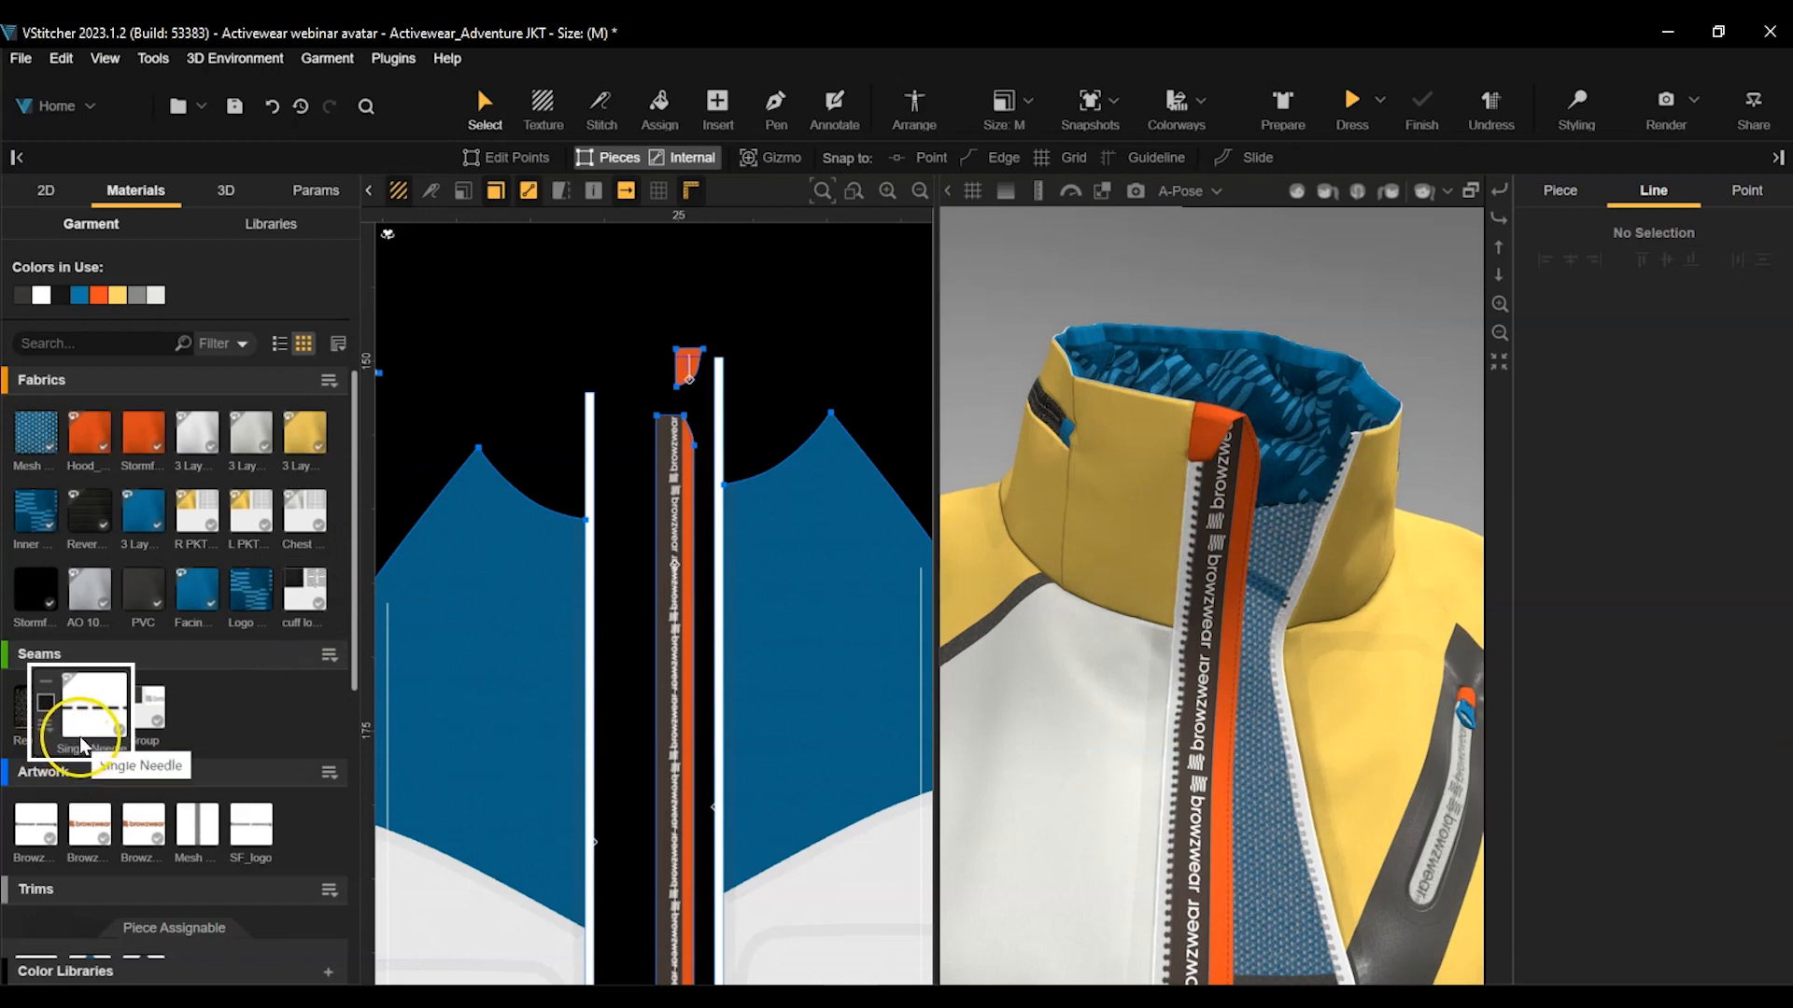
right_click(46, 726)
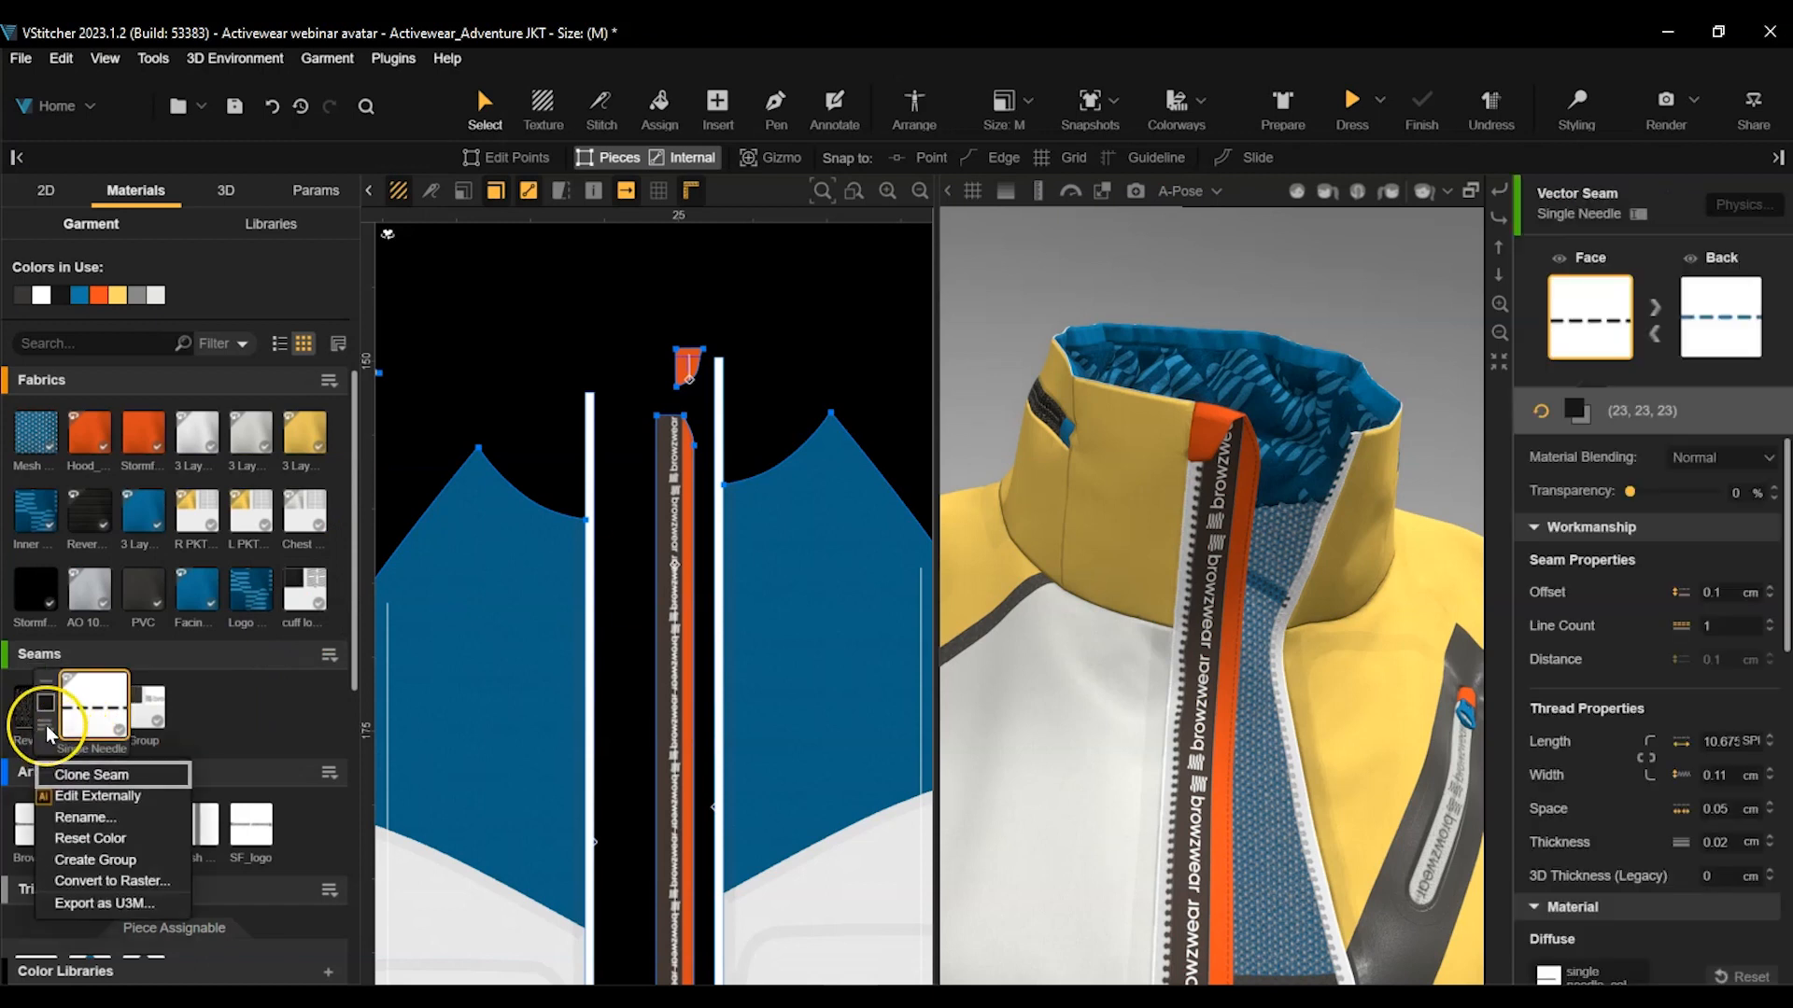
left_click(77, 775)
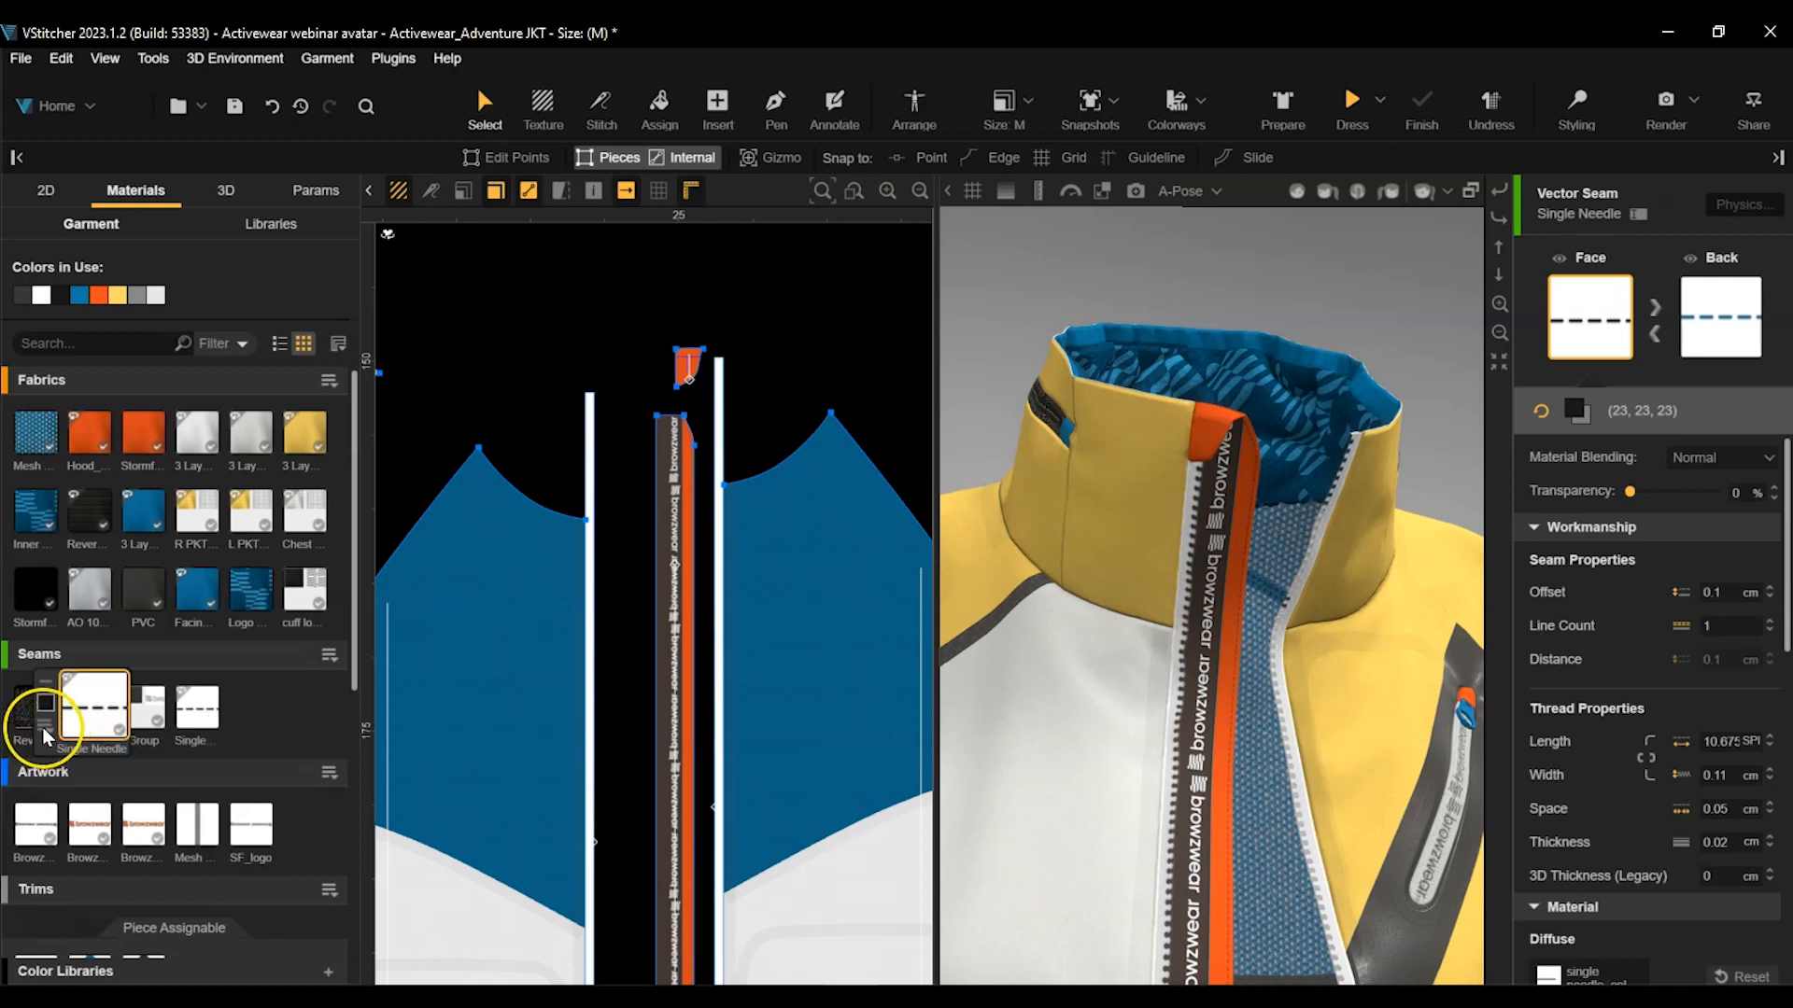
right_click(42, 726)
left_click(82, 771)
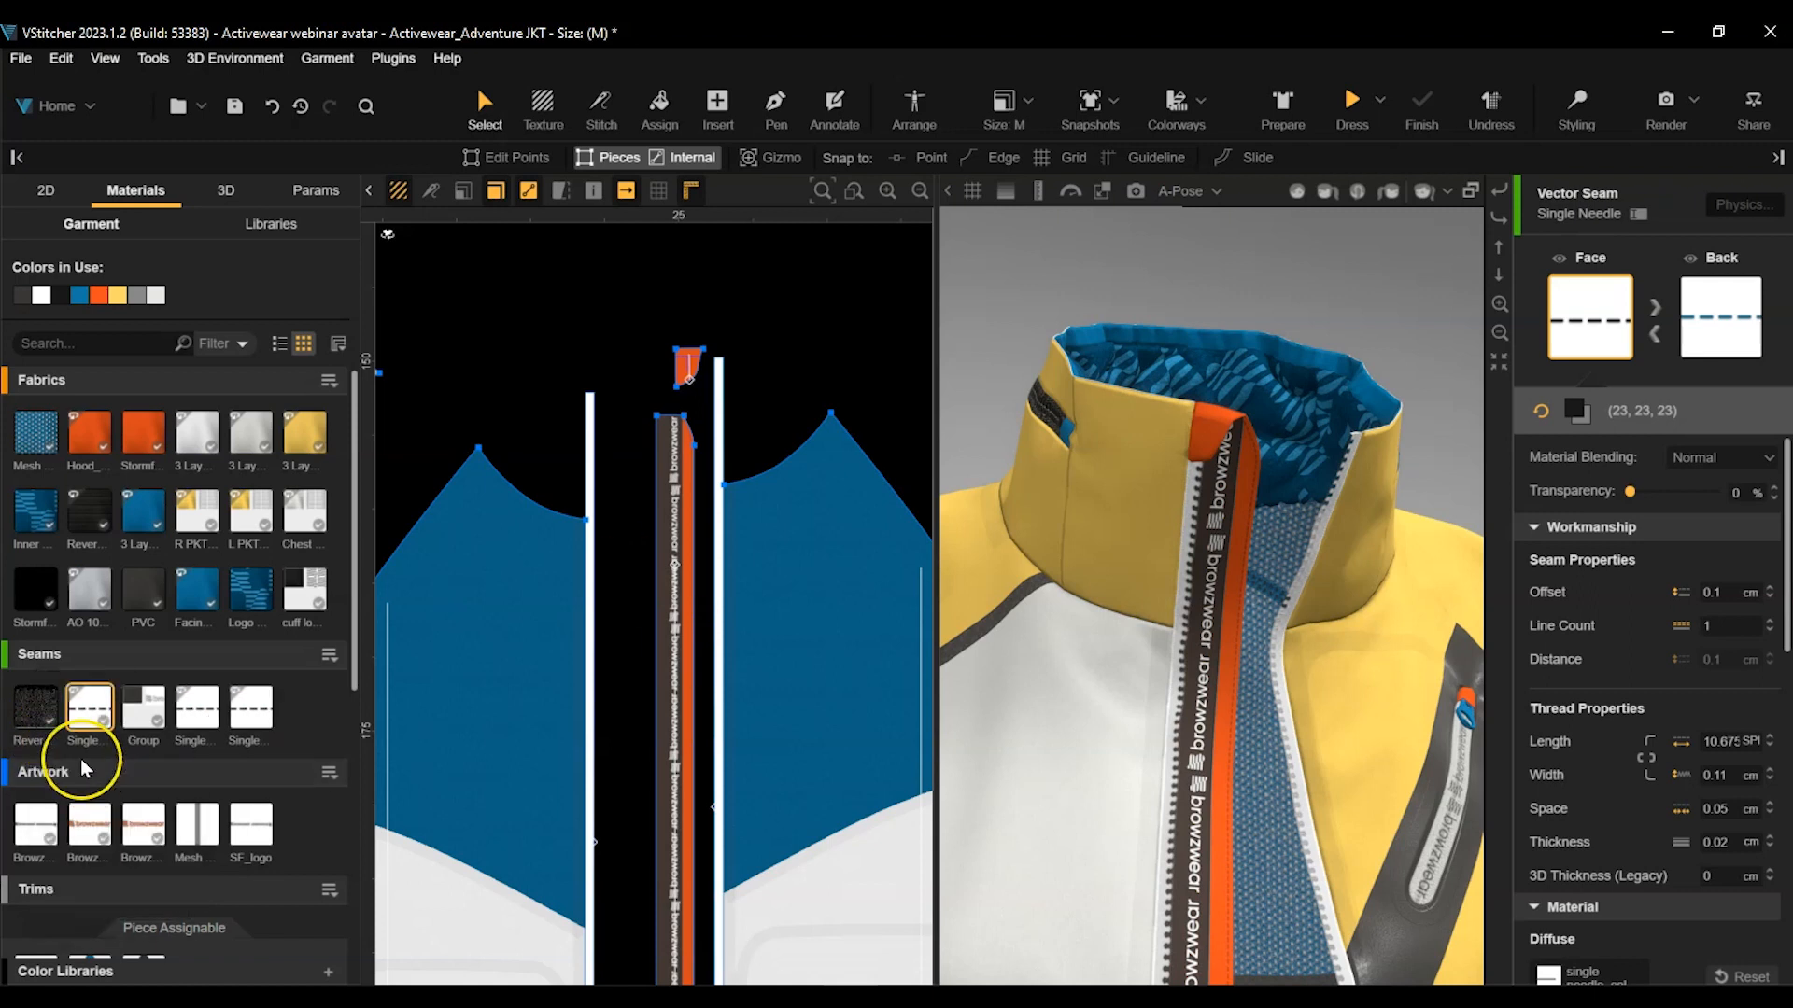
right_click(64, 722)
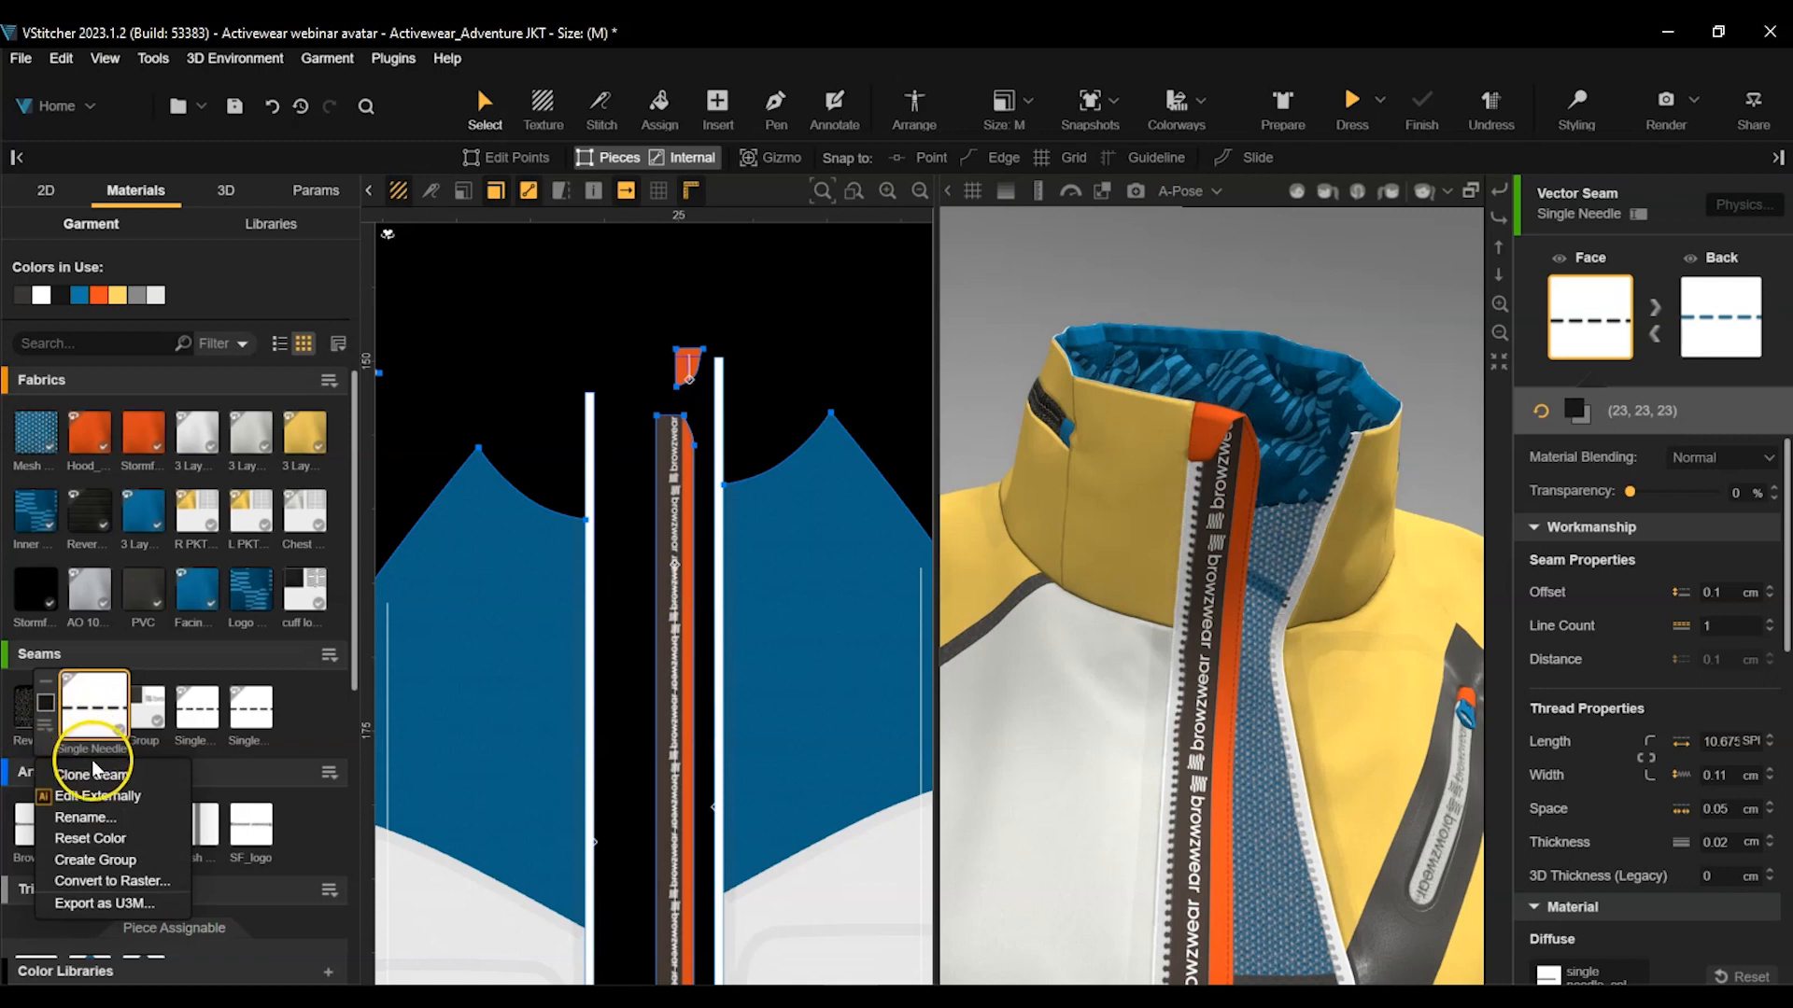
left_click(91, 773)
Add the three cloned Single Needle seams on top of the storm flap's seam group and open Single Needle 6's offset for editing.
left_click_drag(198, 717, 142, 737)
left_click(150, 721)
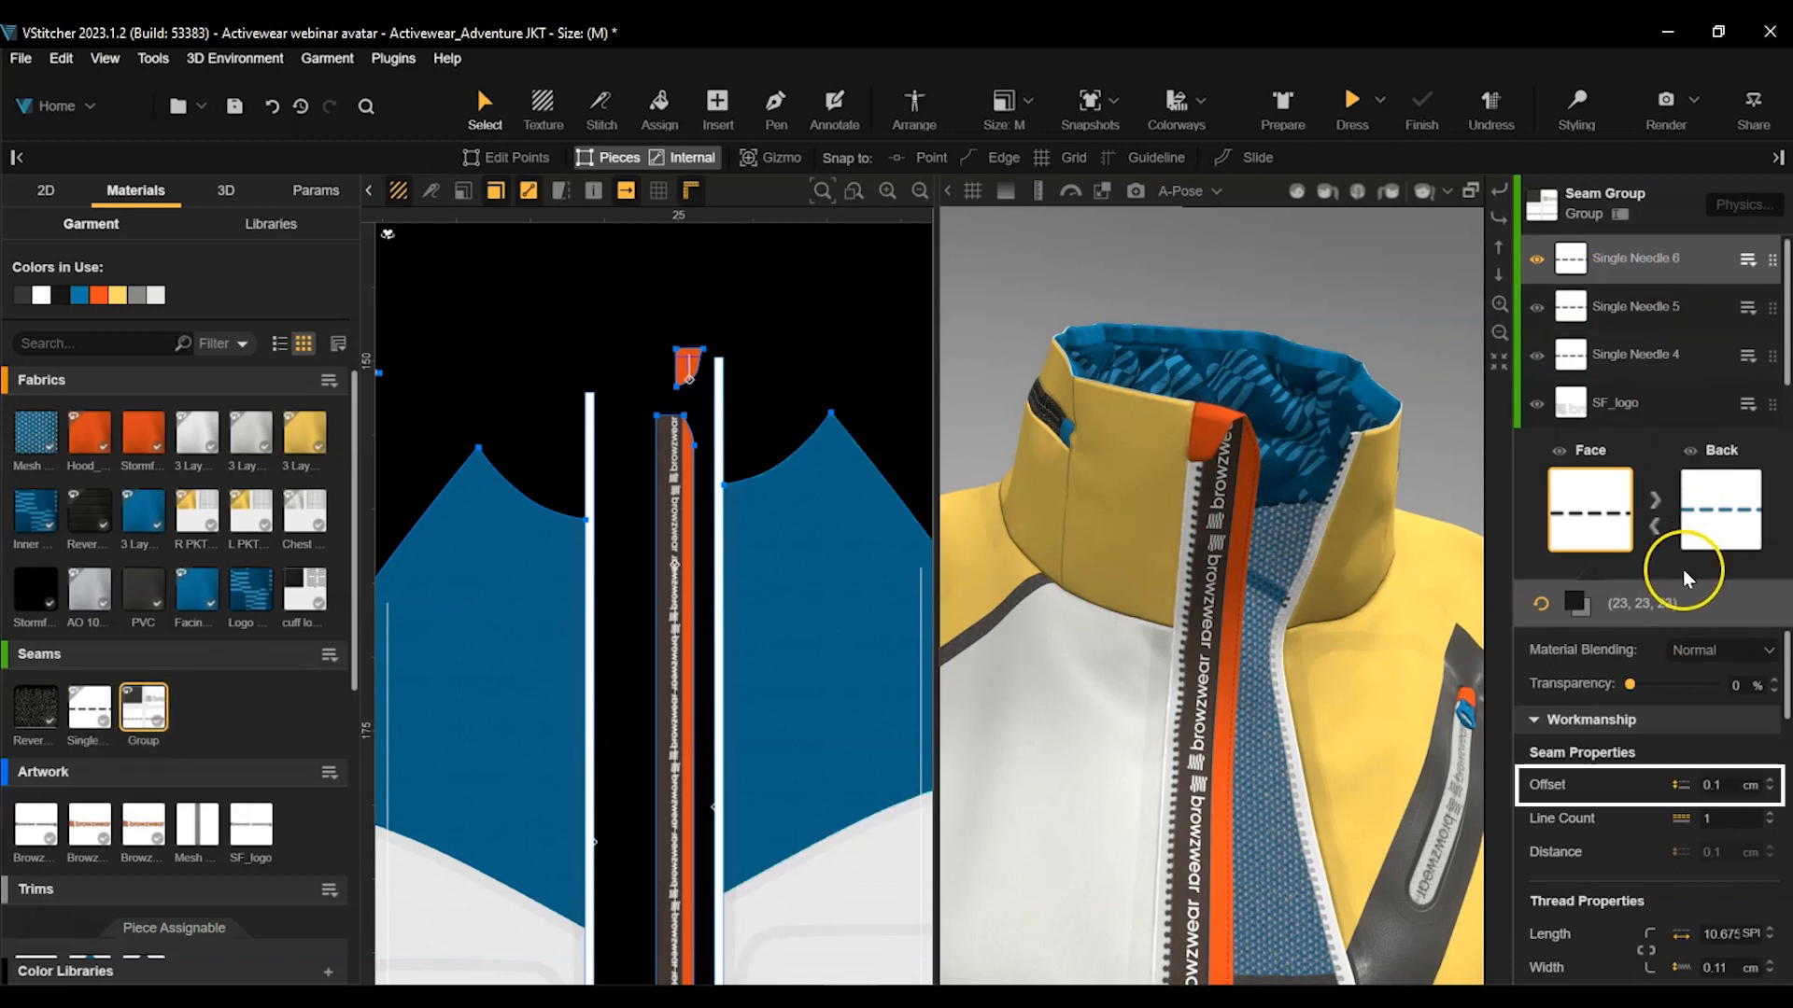
double_click(1717, 785)
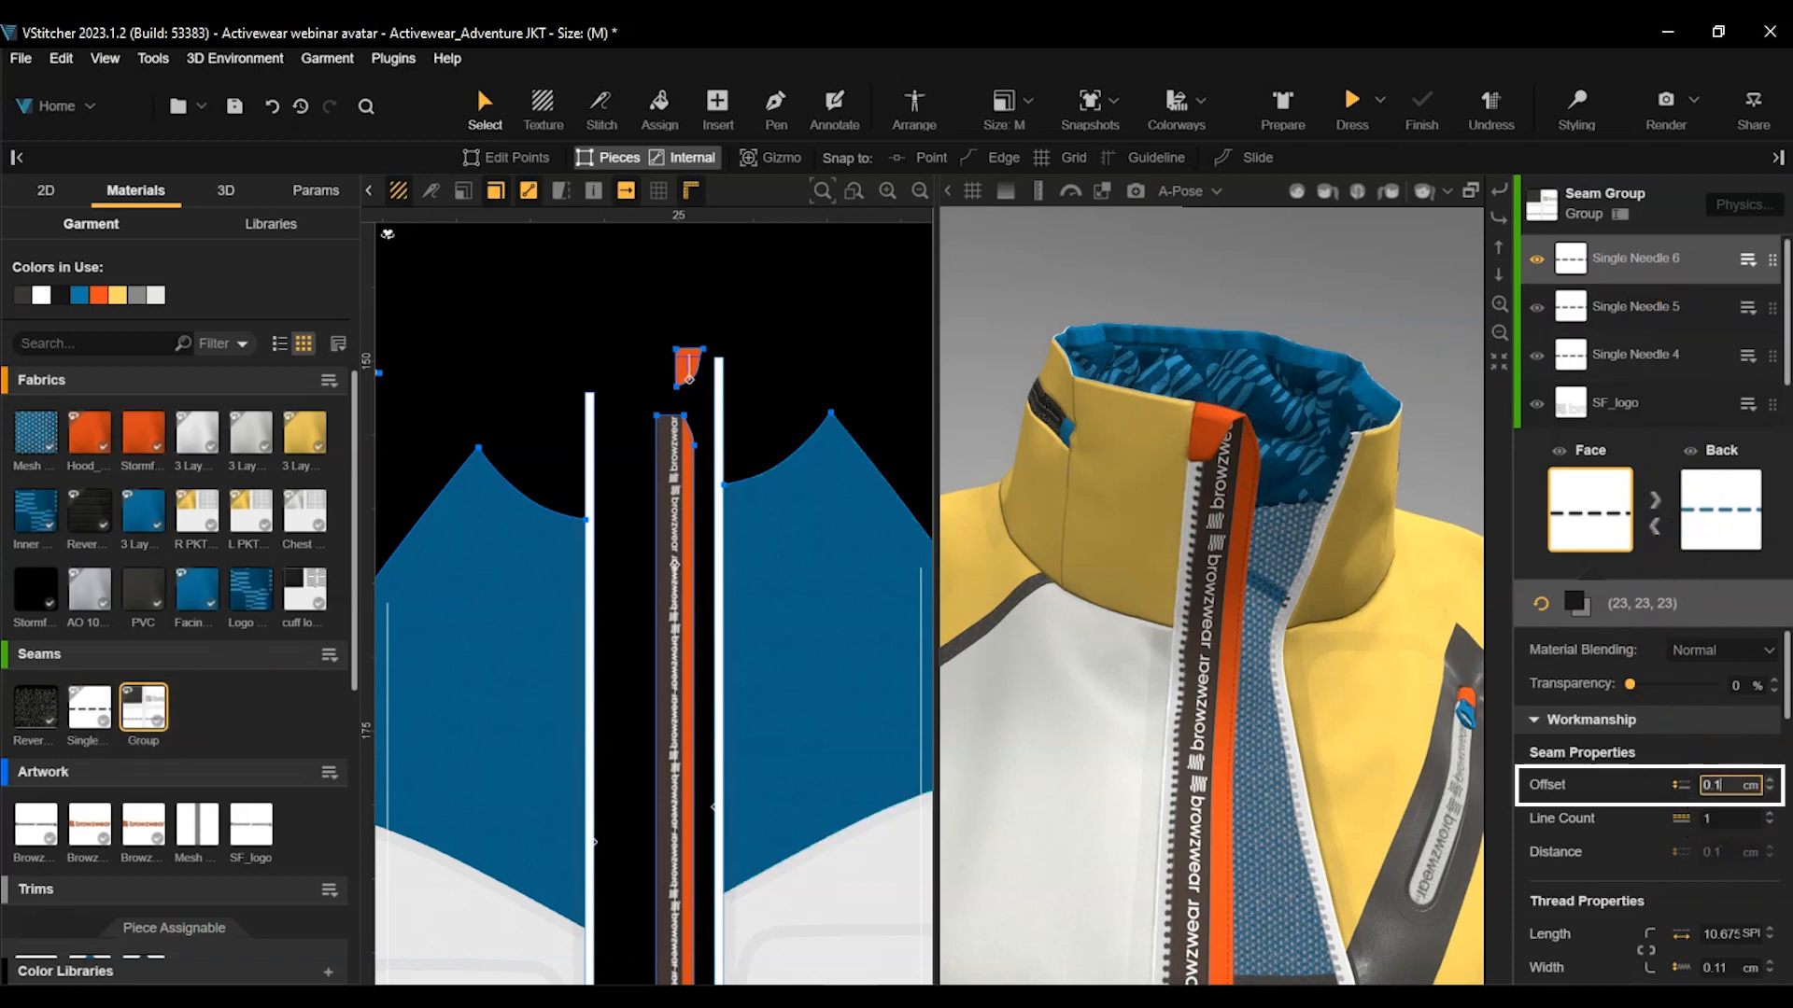
Set Single Needle 6's seam offset to 1.65 cm and its face colour to the blue swatch (117aa7).
type("1.65")
key("Return")
left_click(1578, 602)
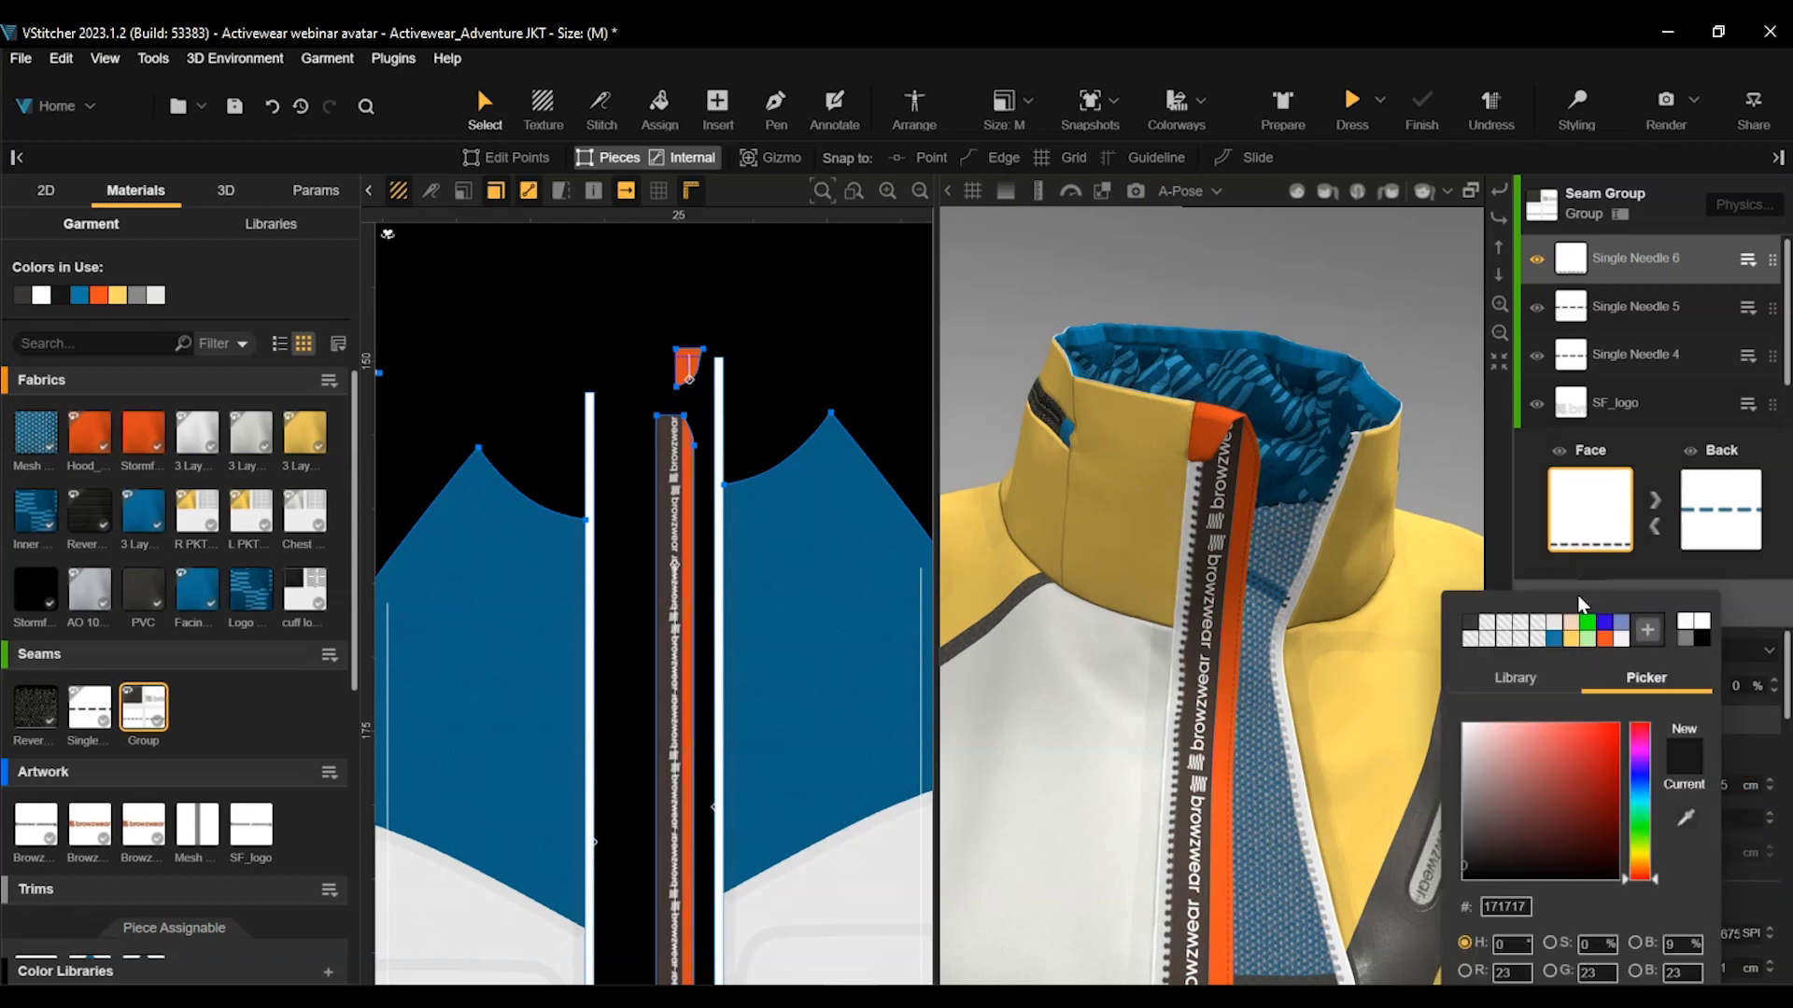
left_click(1554, 642)
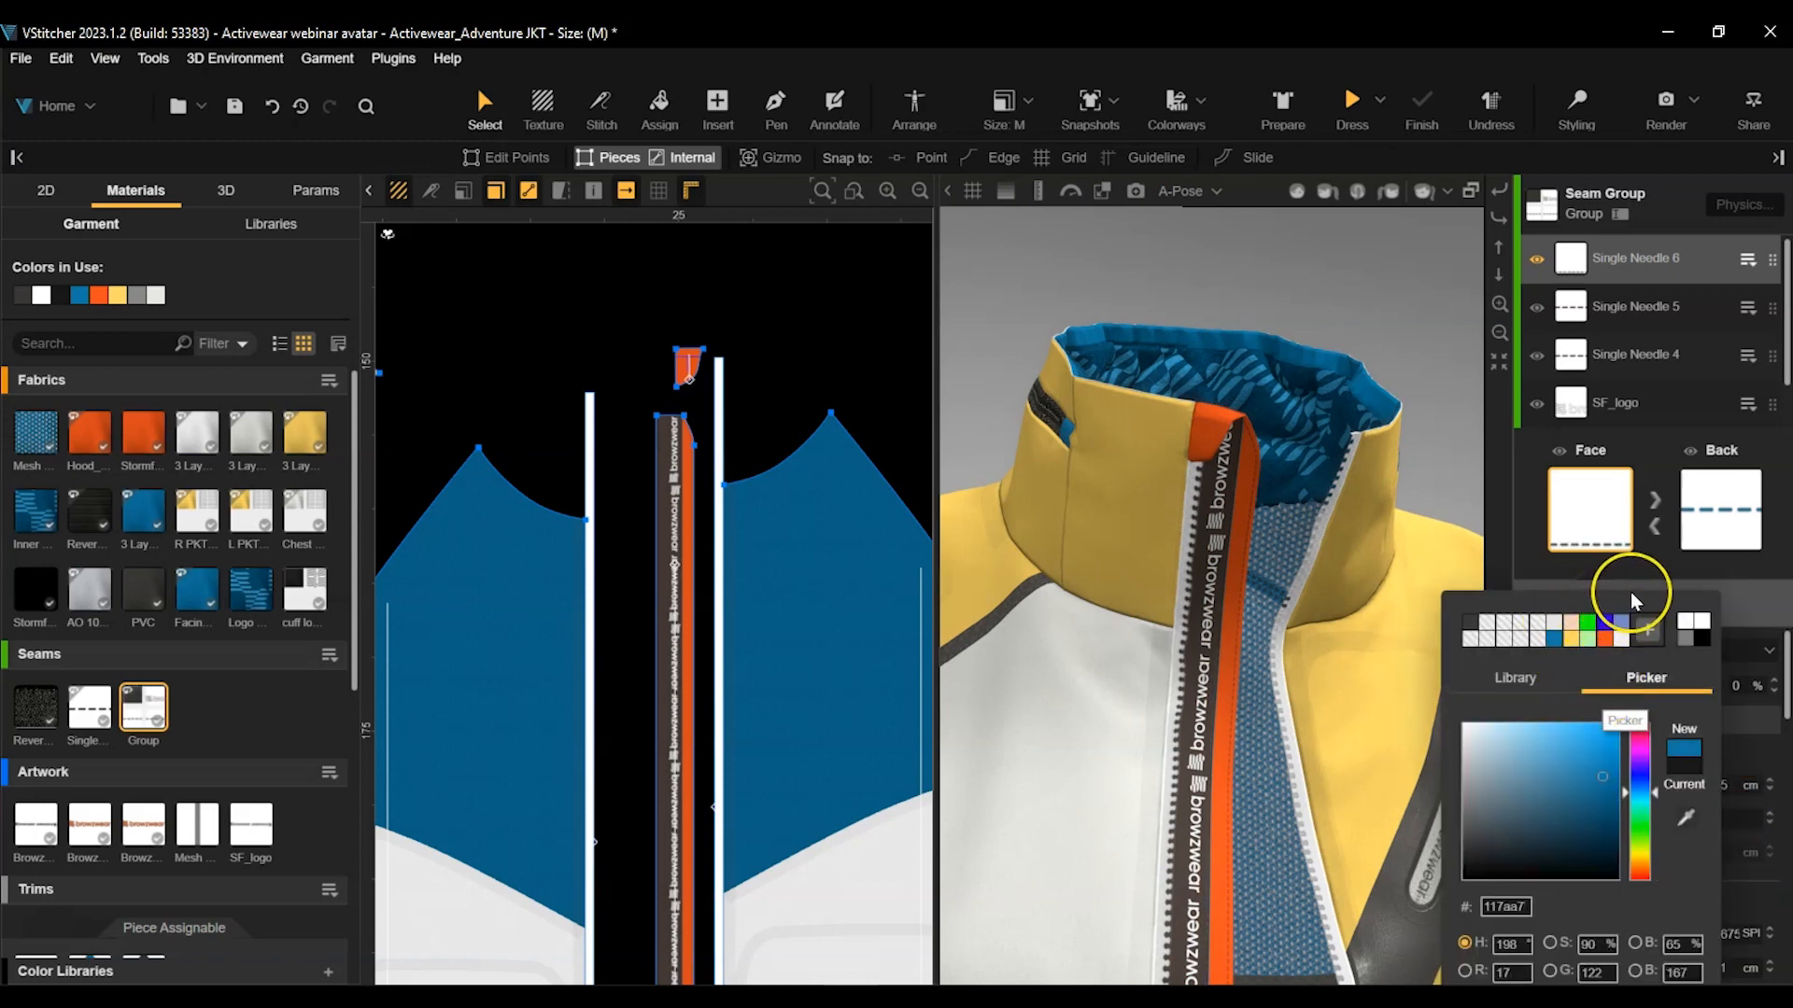
Give Single Needle 5 in the seam group an offset of 0.6 cm and the blue colour (17, 122, 167).
left_click(1624, 295)
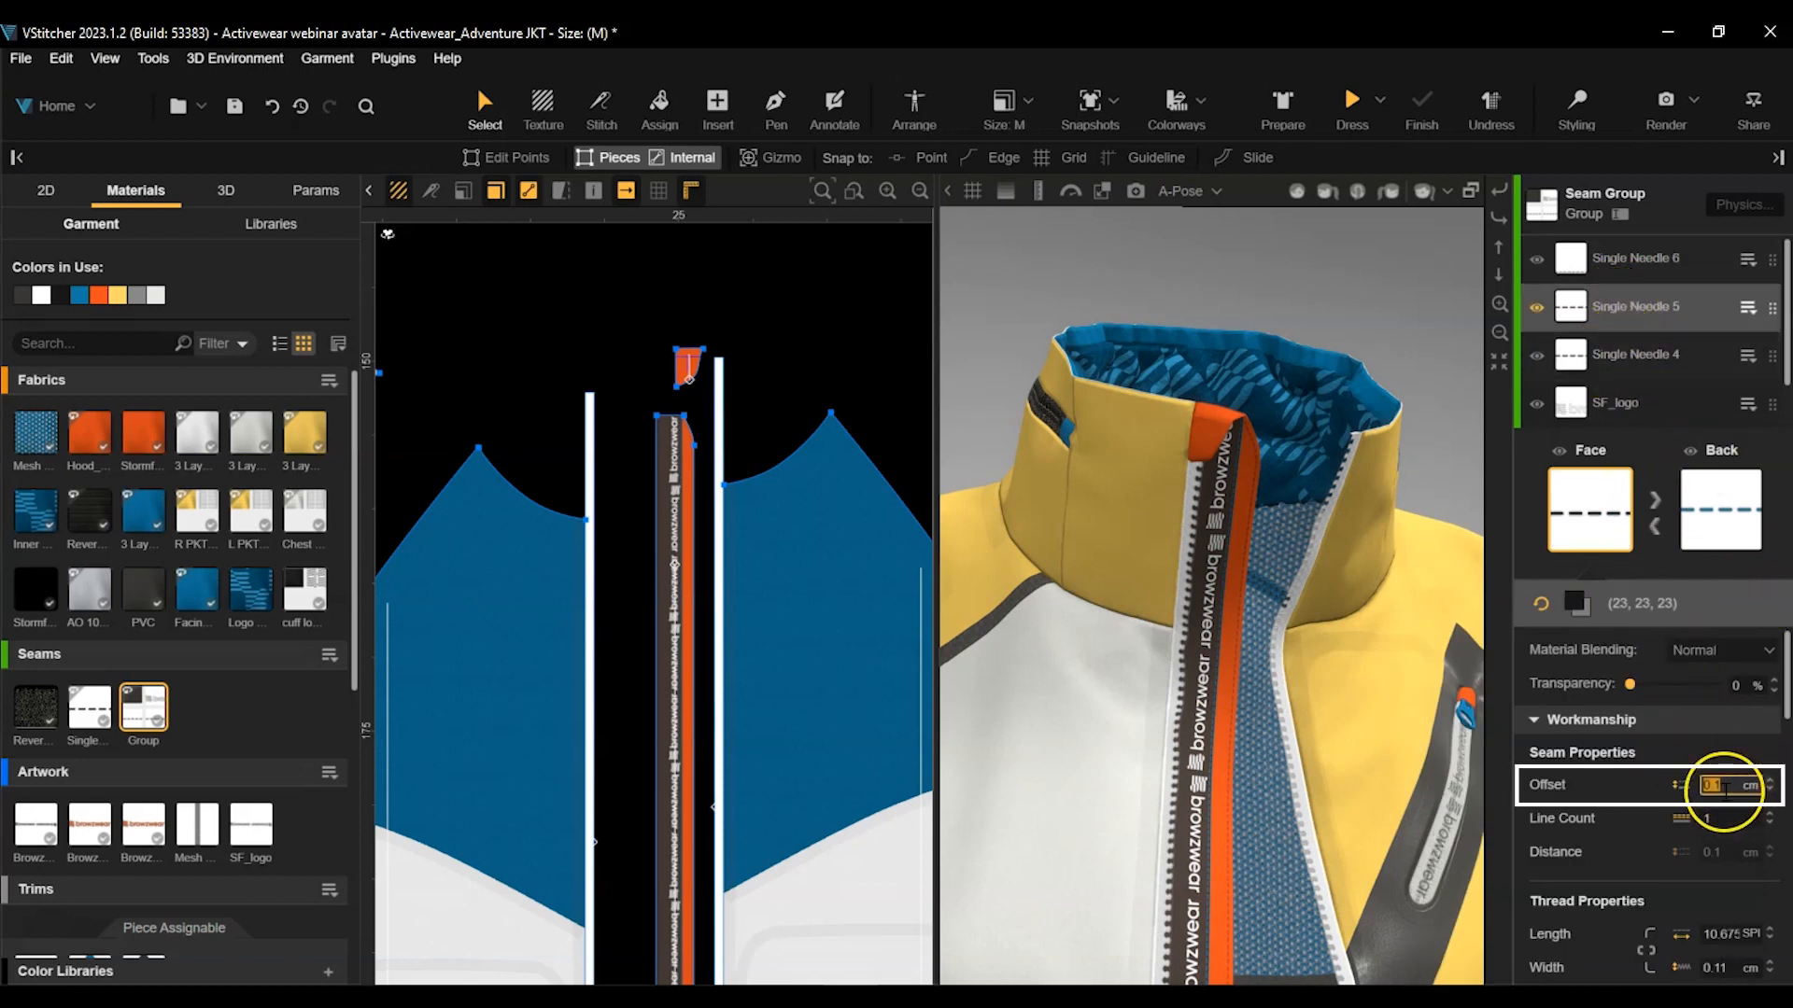
type("6")
key("Return")
left_click(1576, 603)
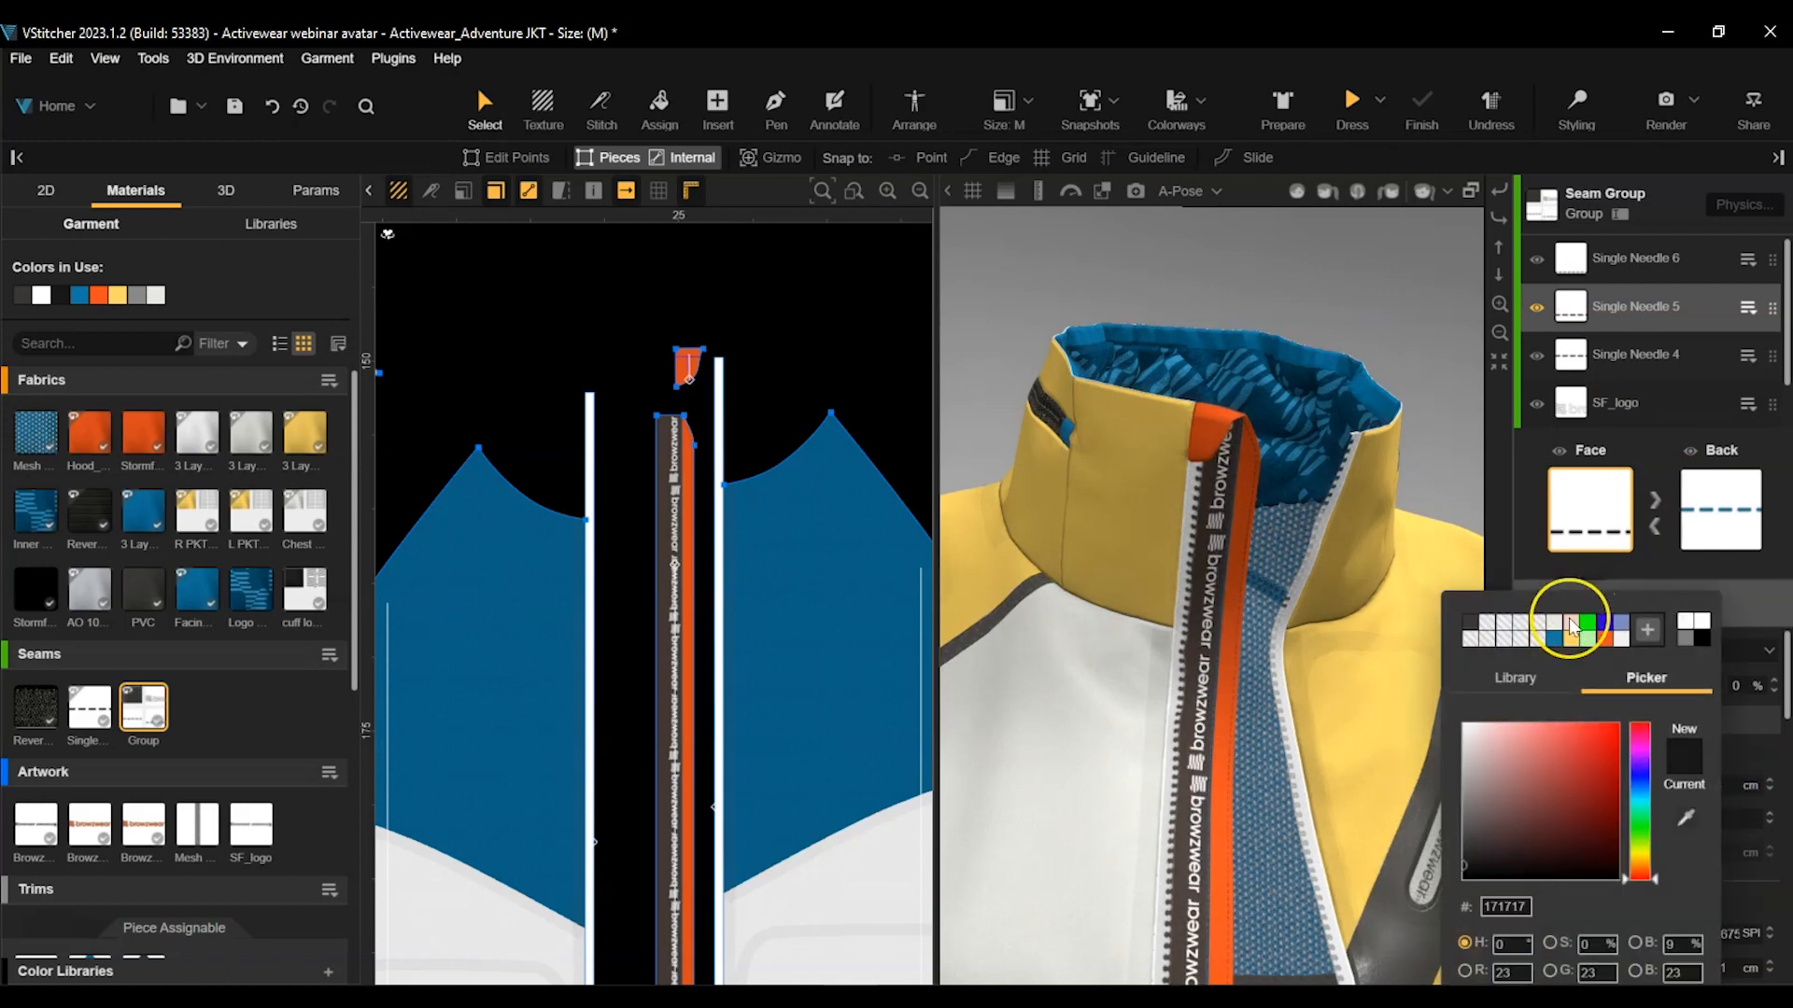
left_click(1554, 637)
left_click(1764, 597)
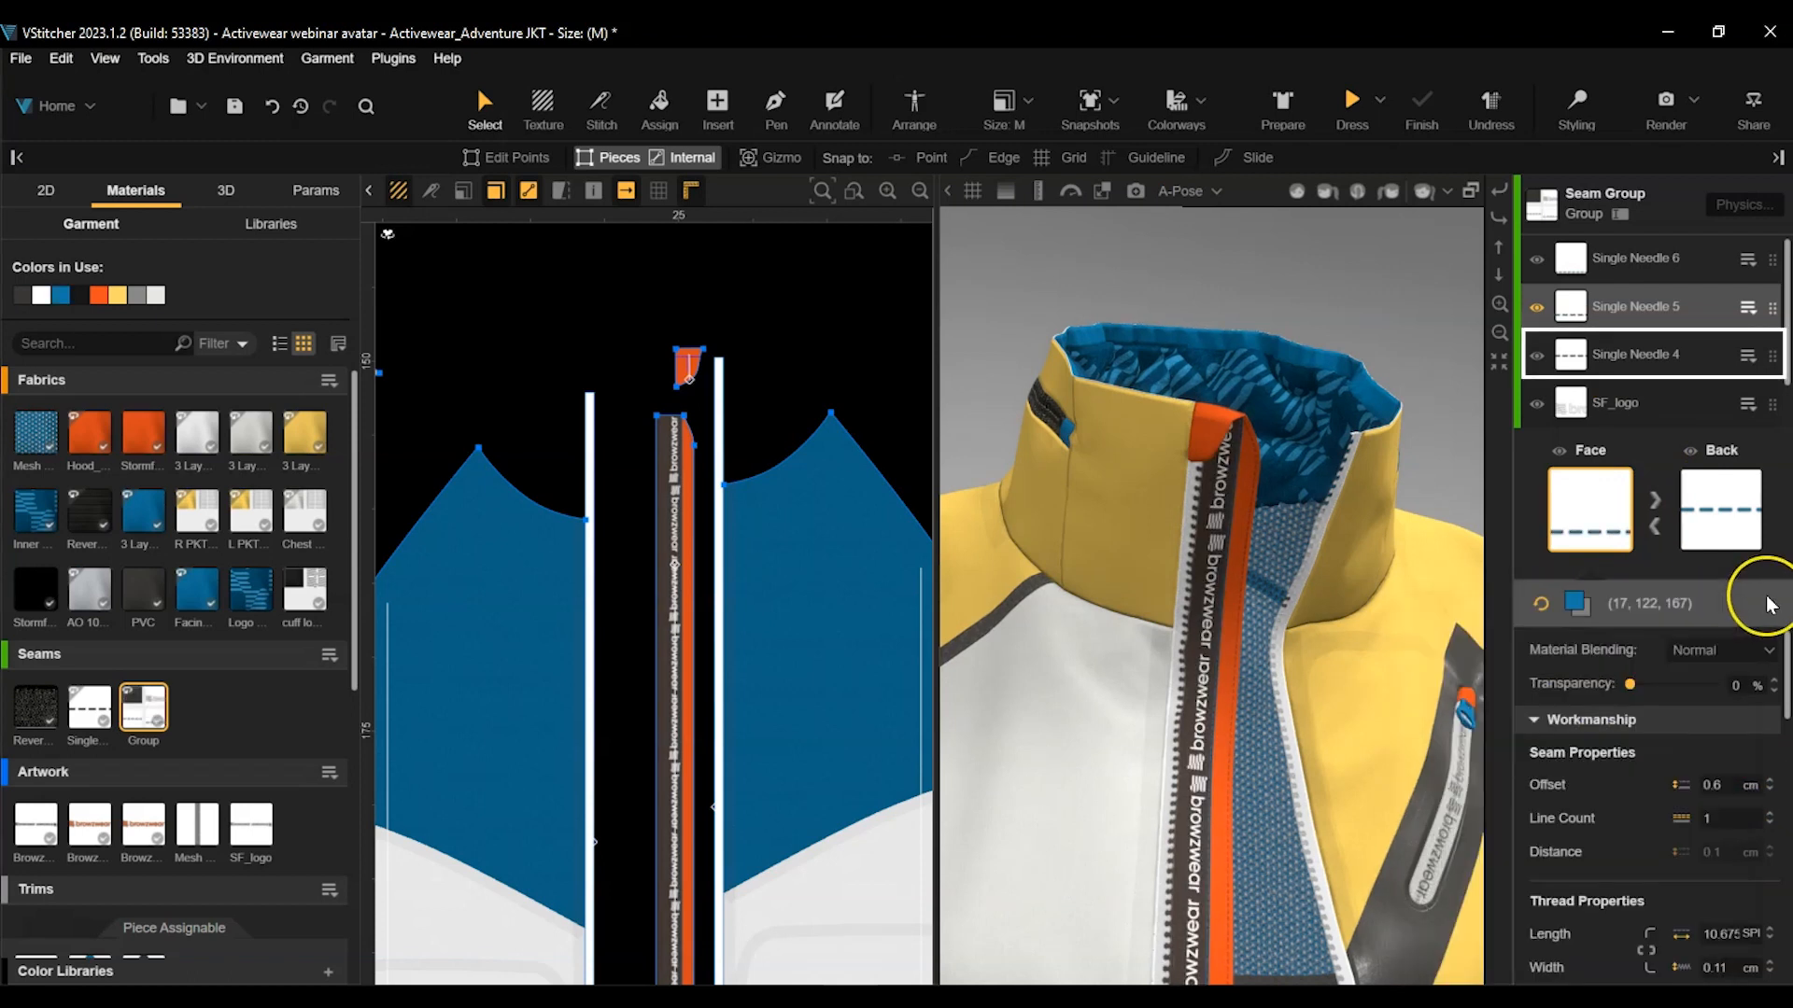
Give Single Needle 4 in the seam group an offset of 0.05 cm and the blue thread colour (17, 122, 167).
left_click(1634, 360)
double_click(1727, 786)
type("05")
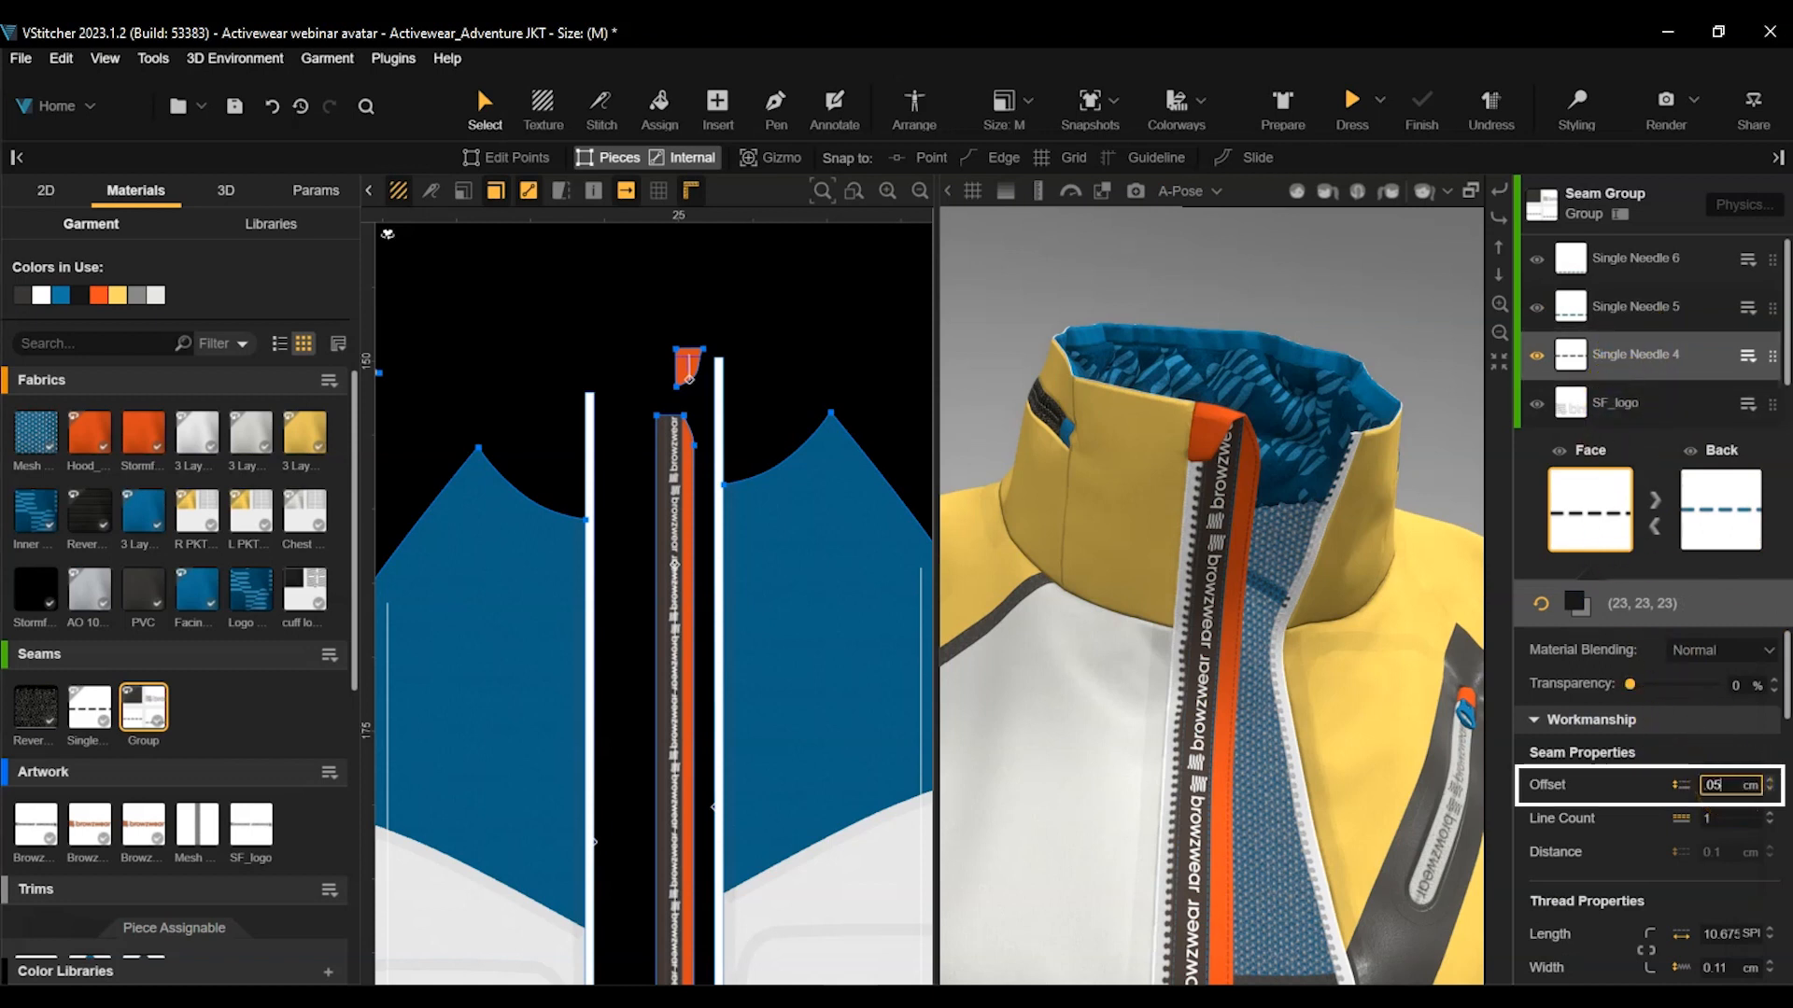
left_click(1617, 783)
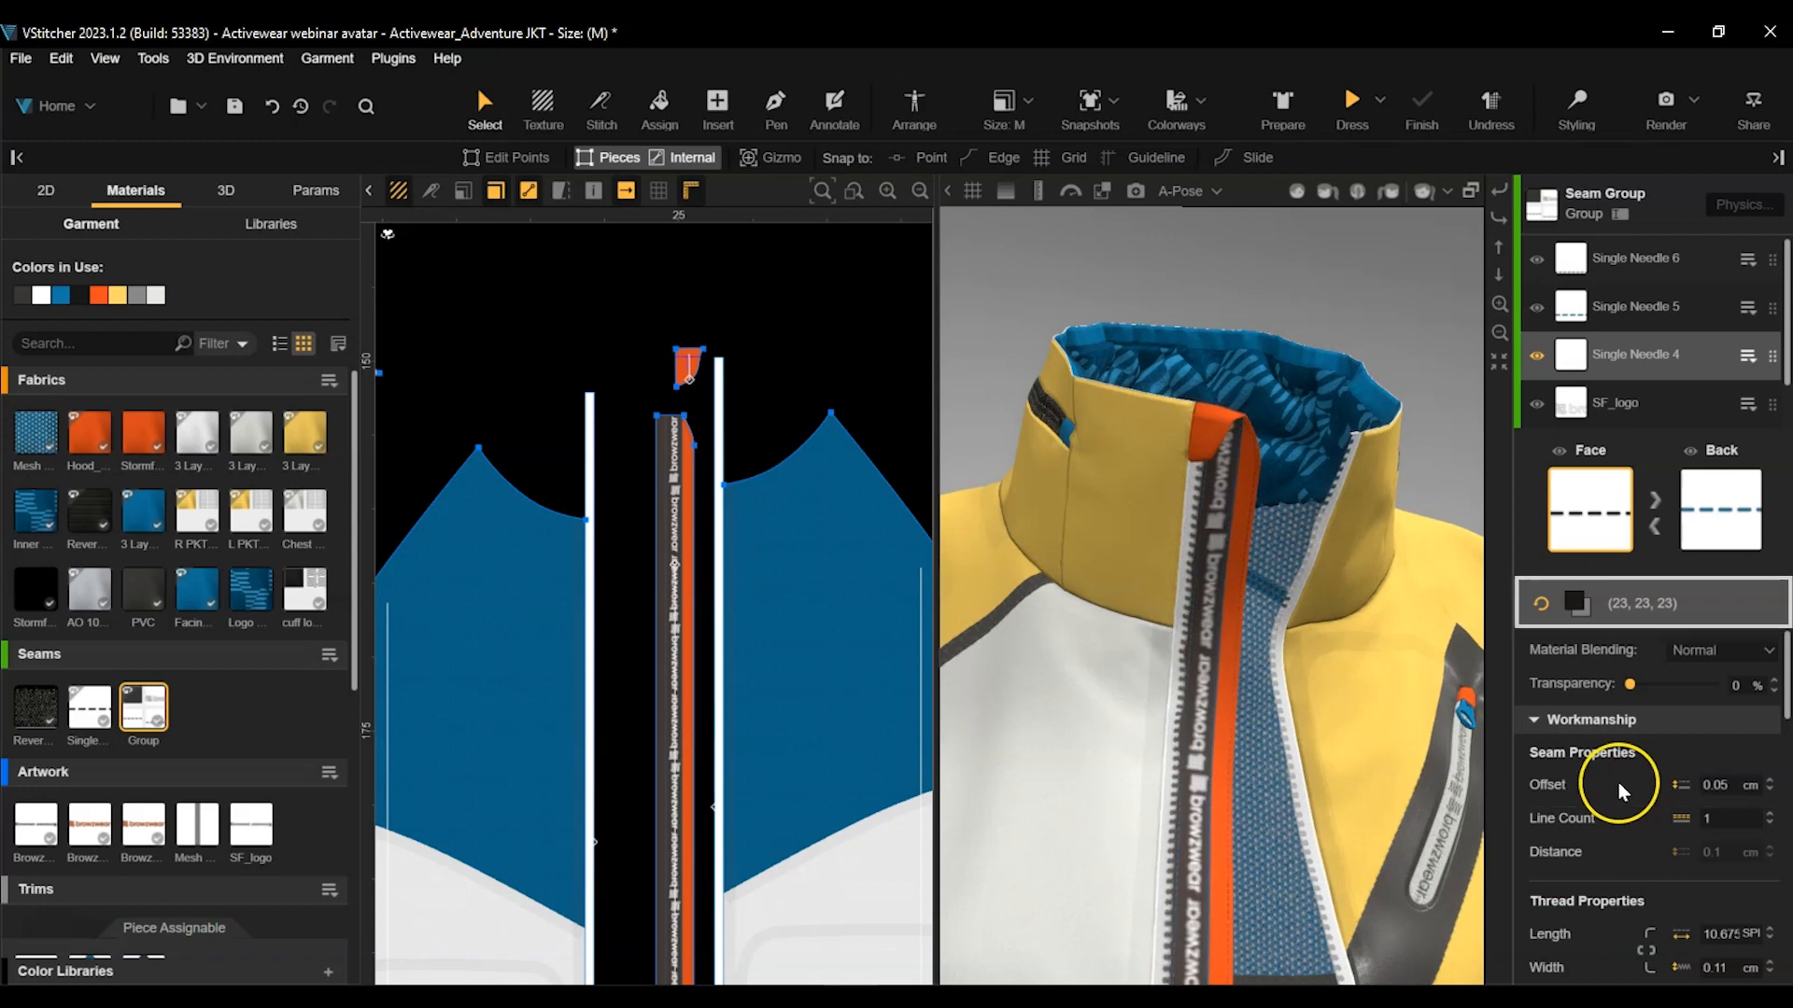
left_click(1573, 603)
left_click(1556, 640)
left_click(1755, 597)
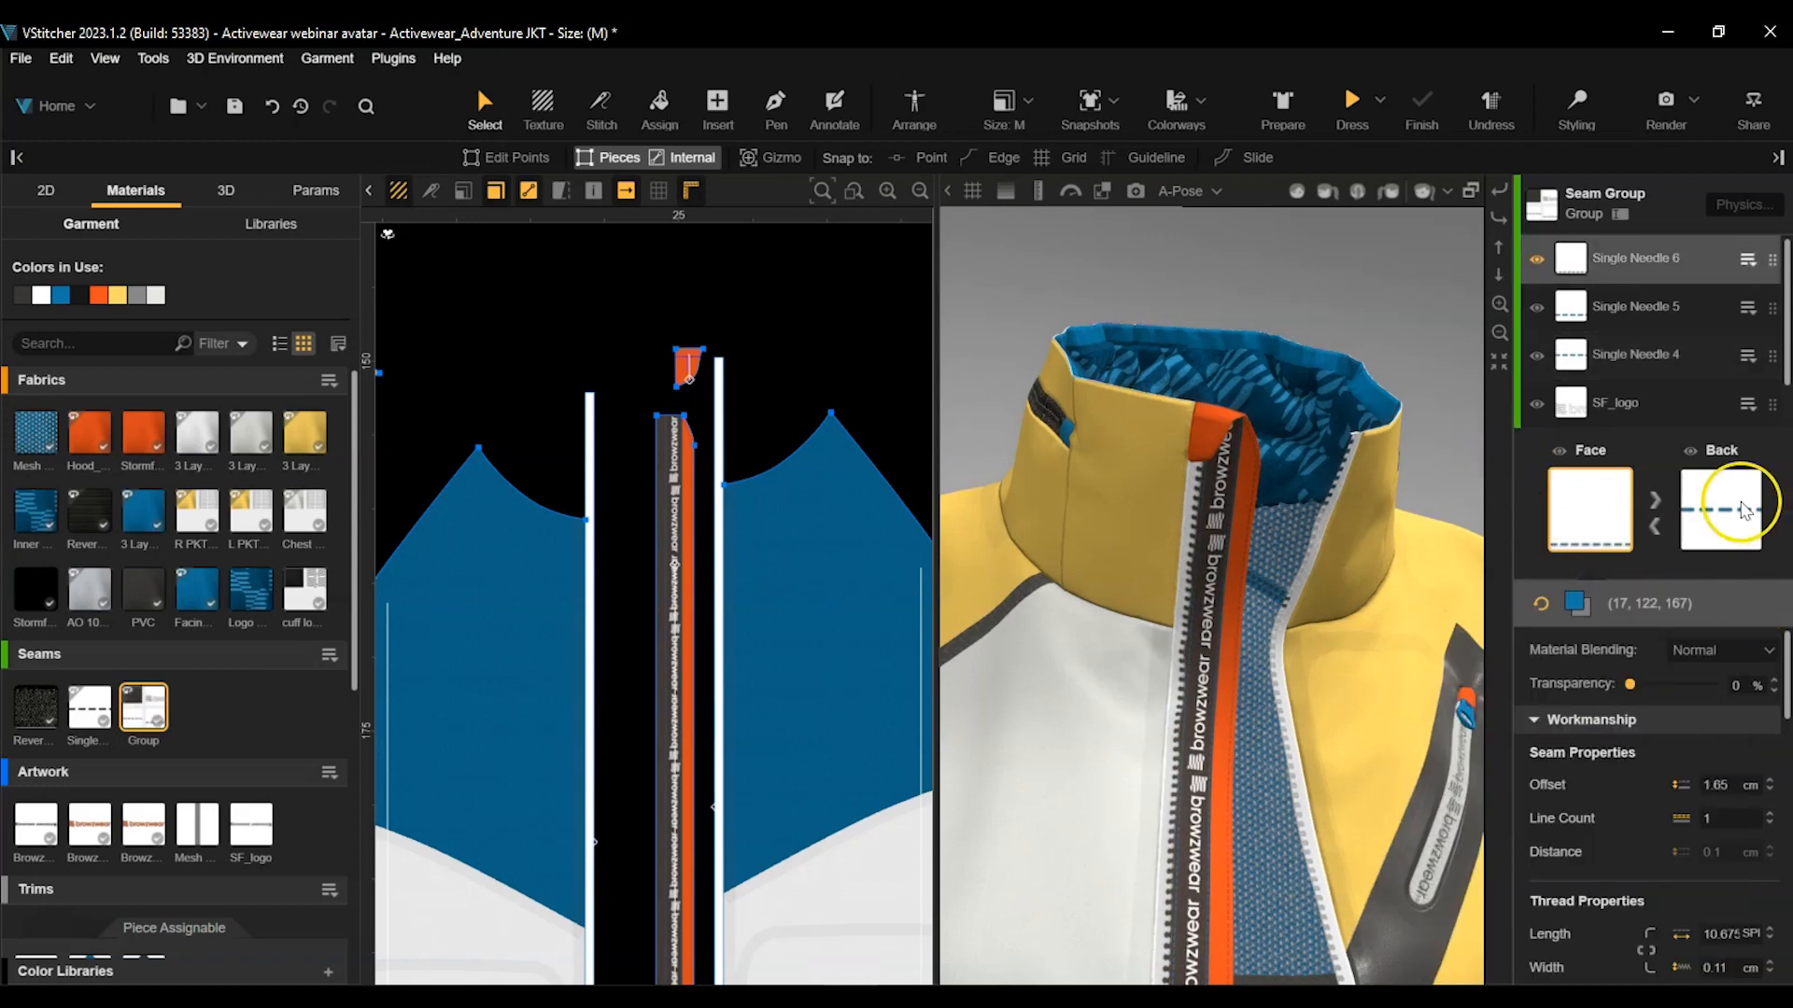
Hide the back side of the Single Needle 6, Single Needle 5 and Single Needle 4 layers.
left_click(1686, 452)
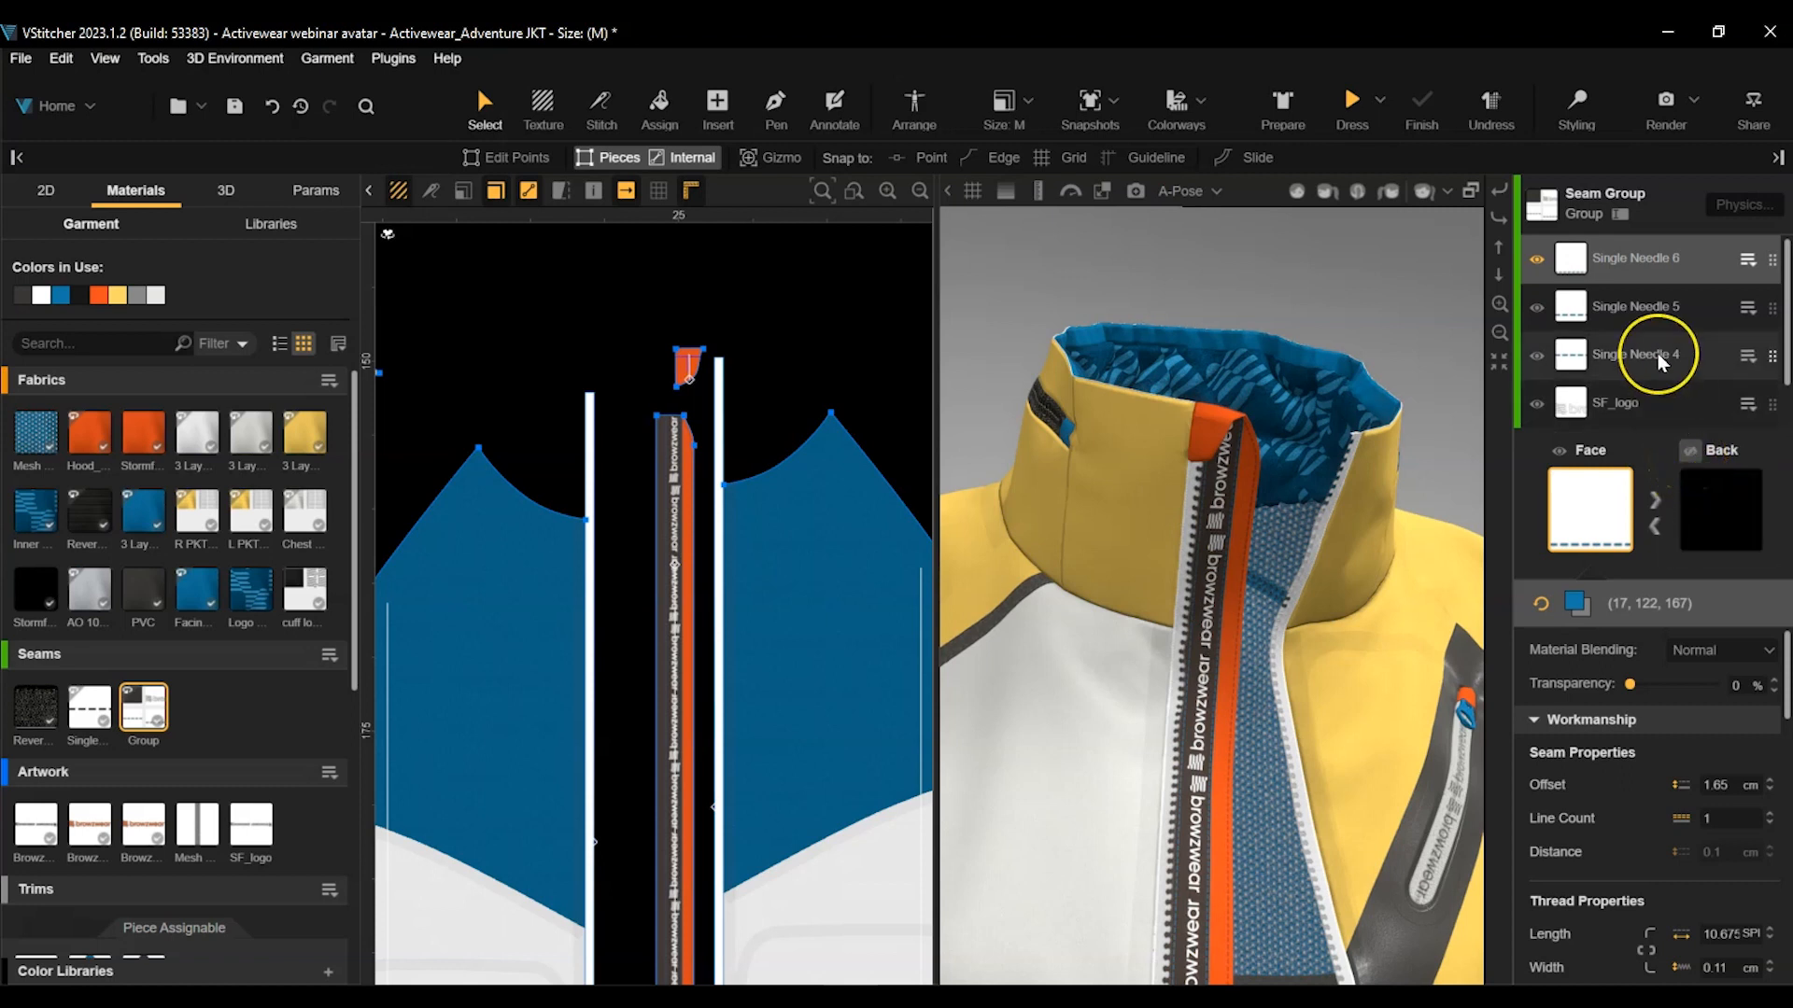
left_click(1634, 304)
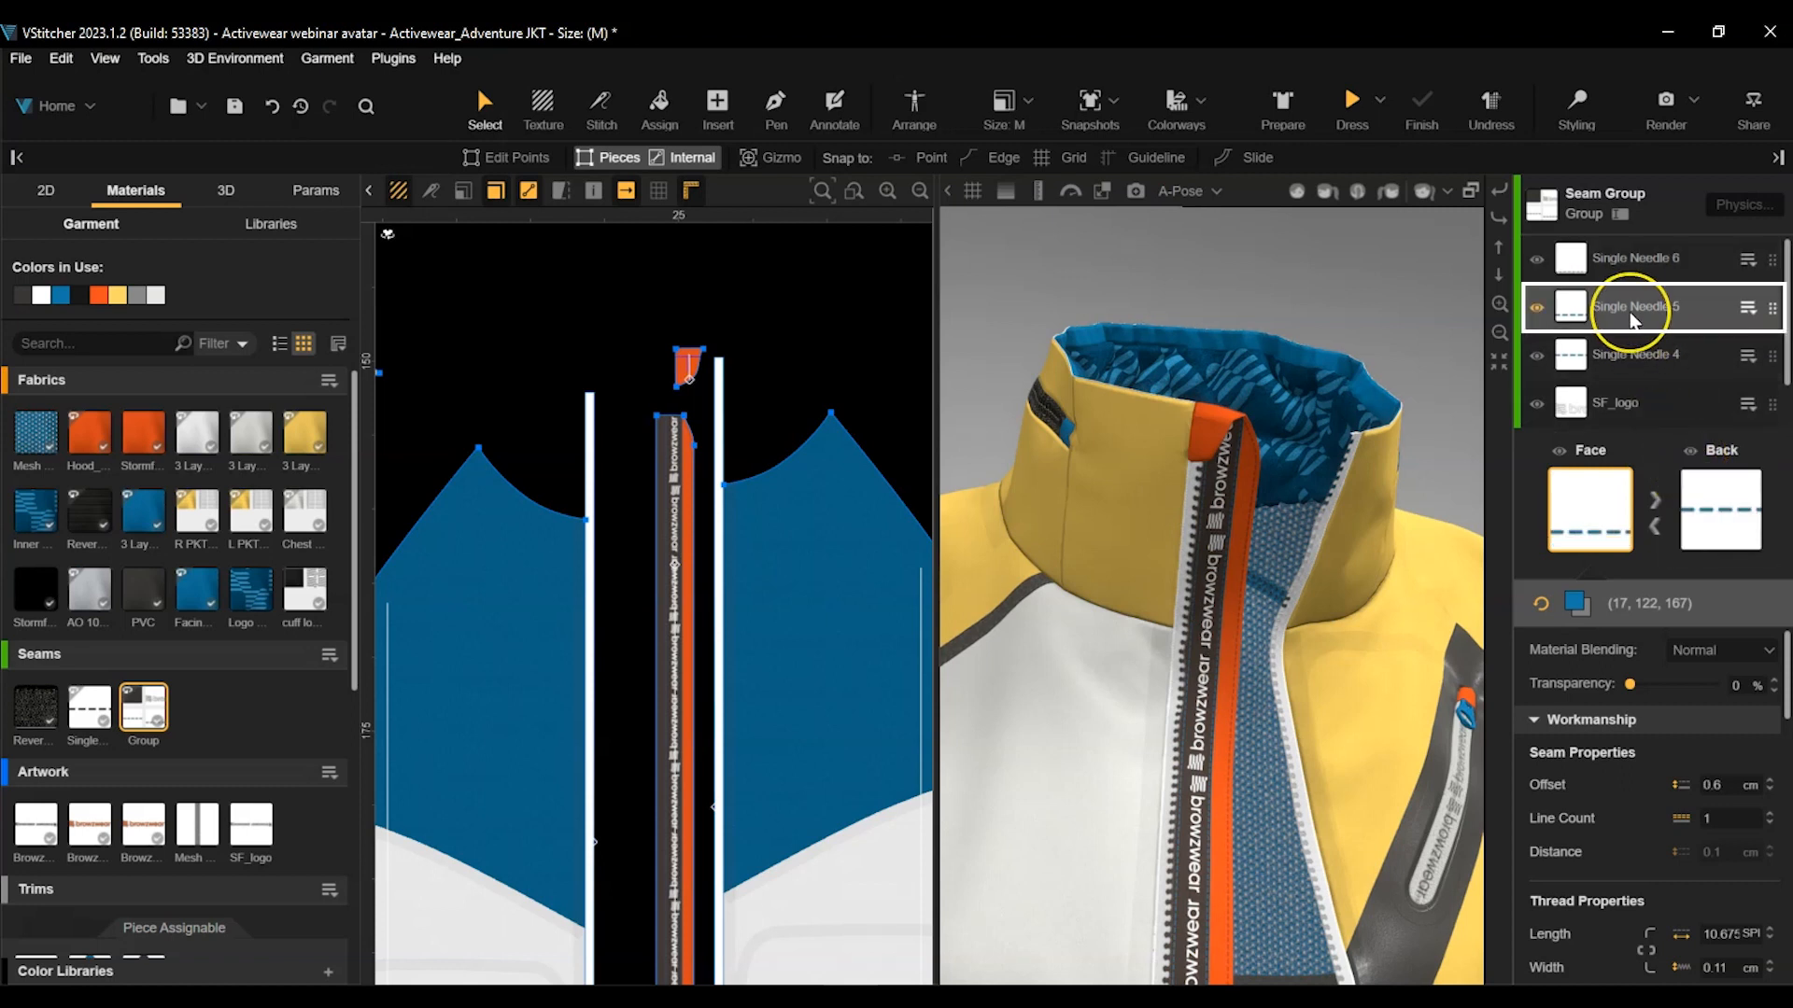
left_click(1691, 452)
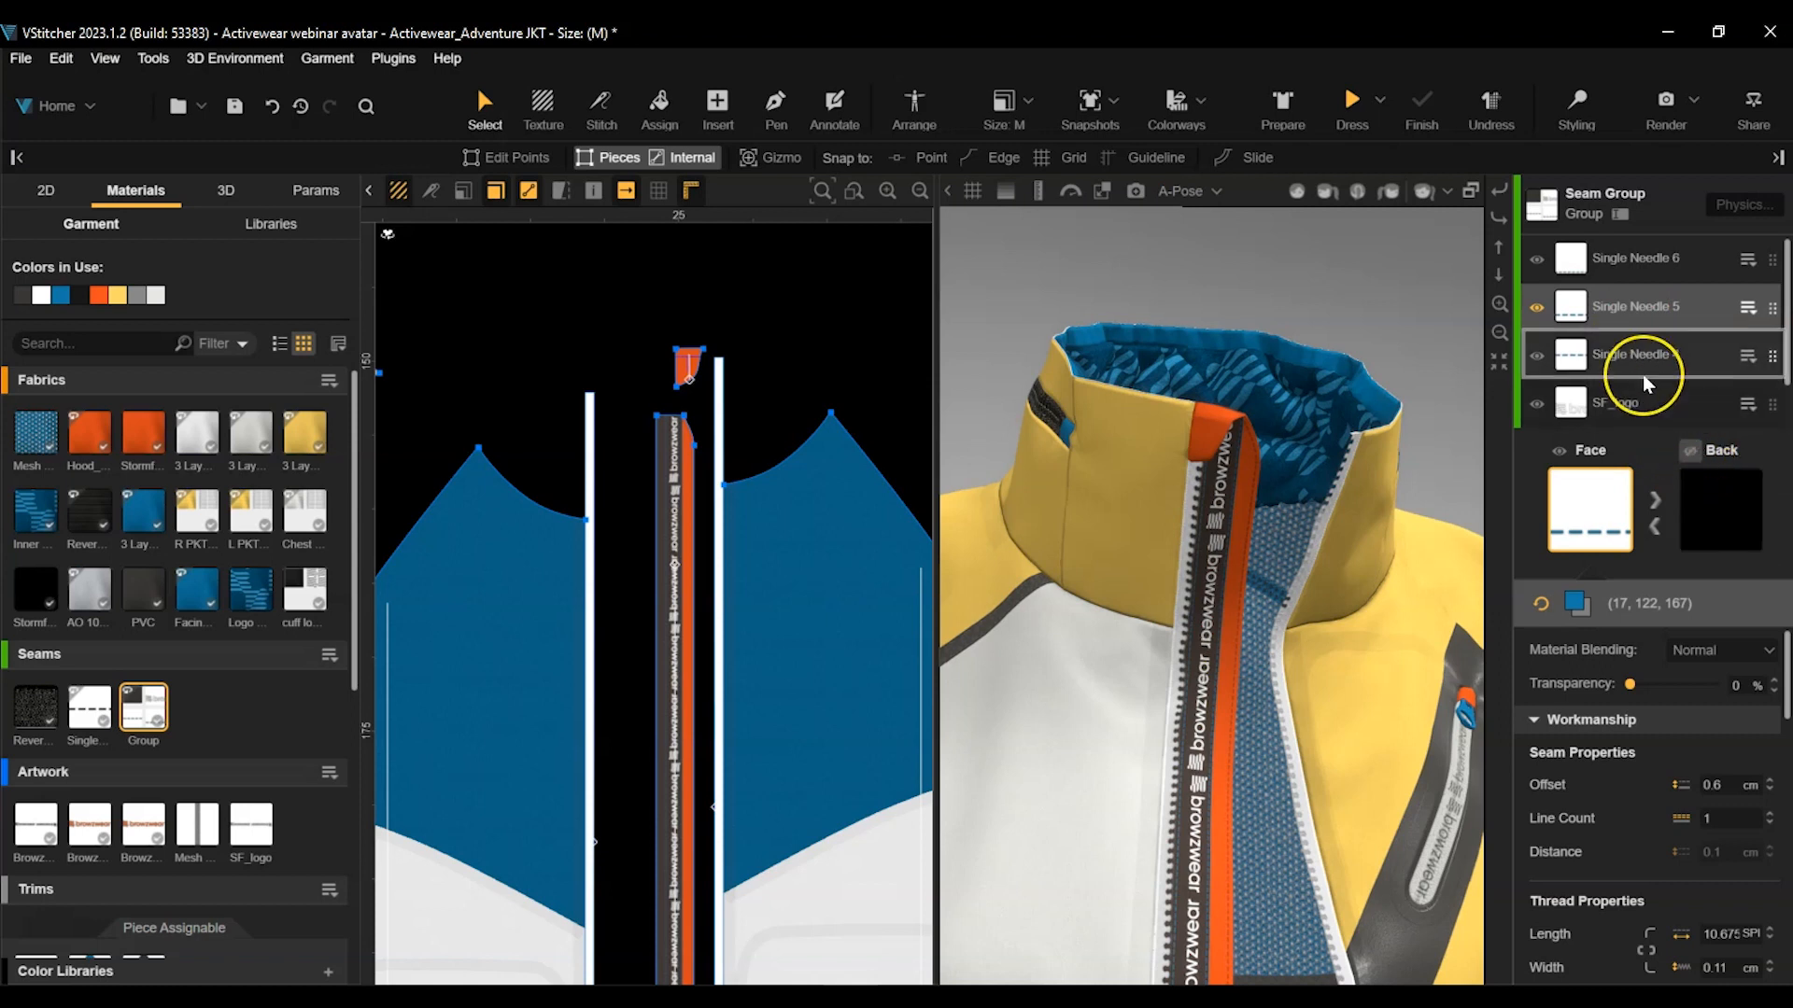
left_click(1629, 353)
left_click(1707, 445)
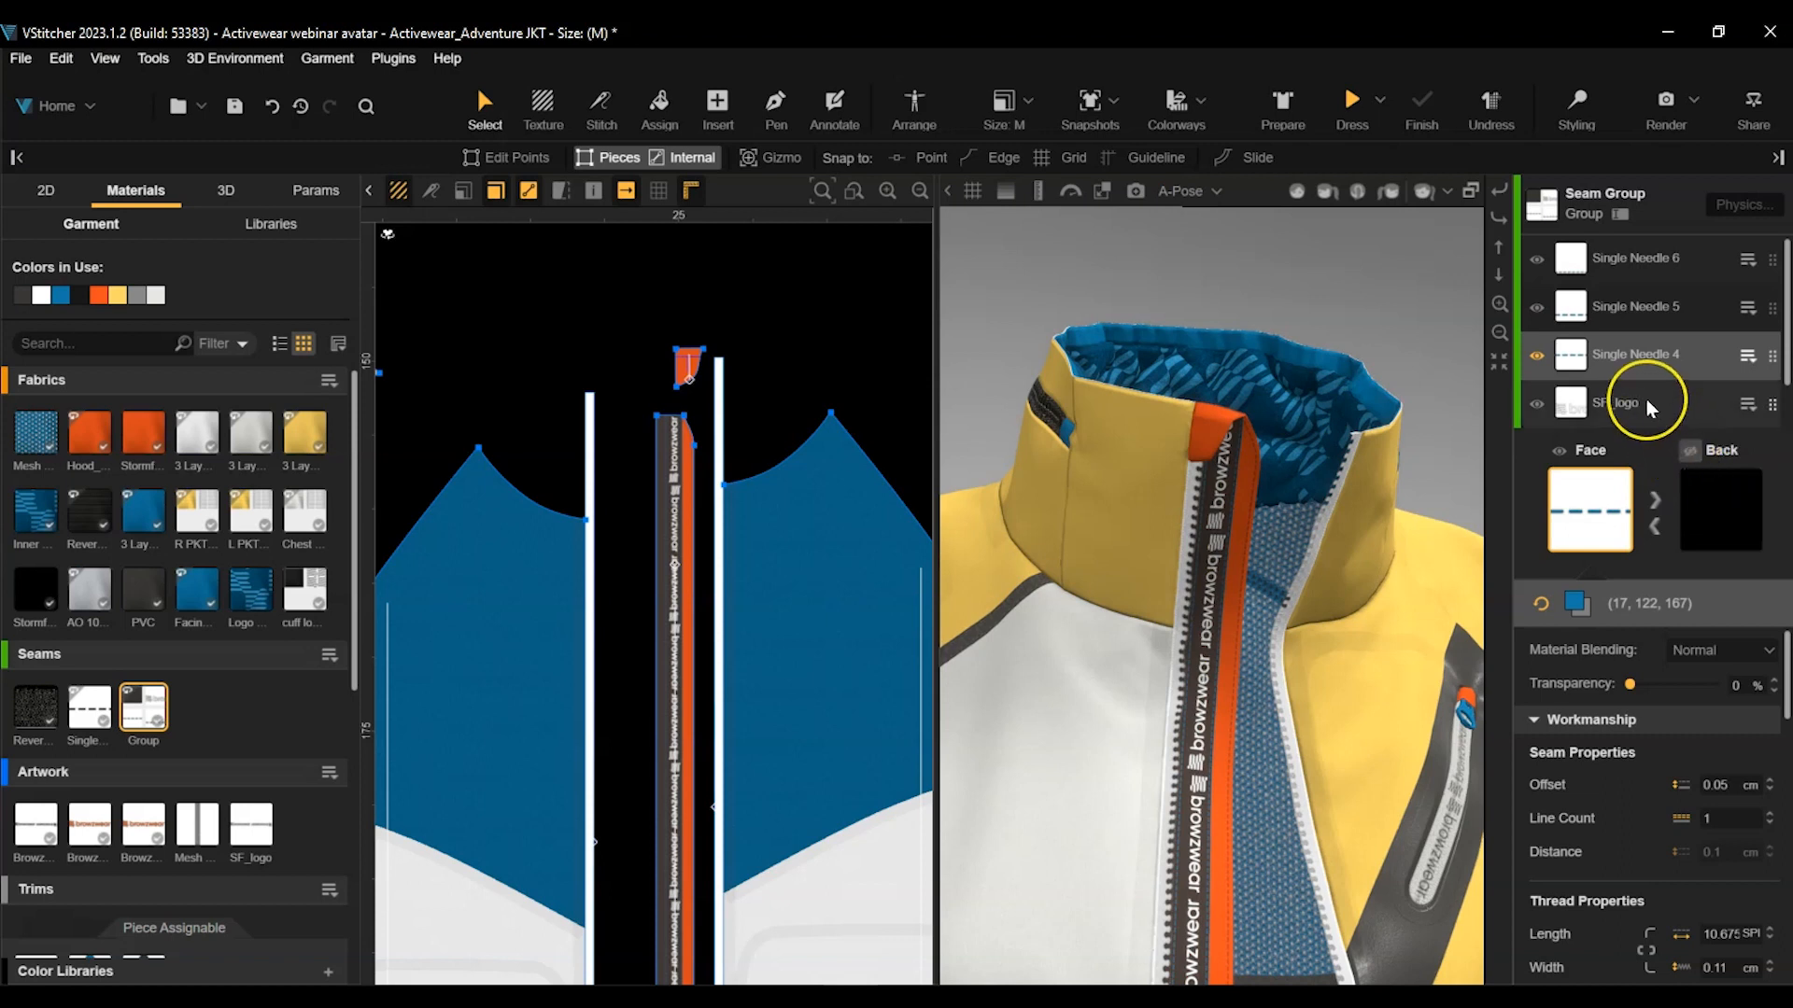
Hide the back side of the SF_logo and Mesh ribbon layers in the seam group.
left_click(1646, 403)
left_click(1692, 449)
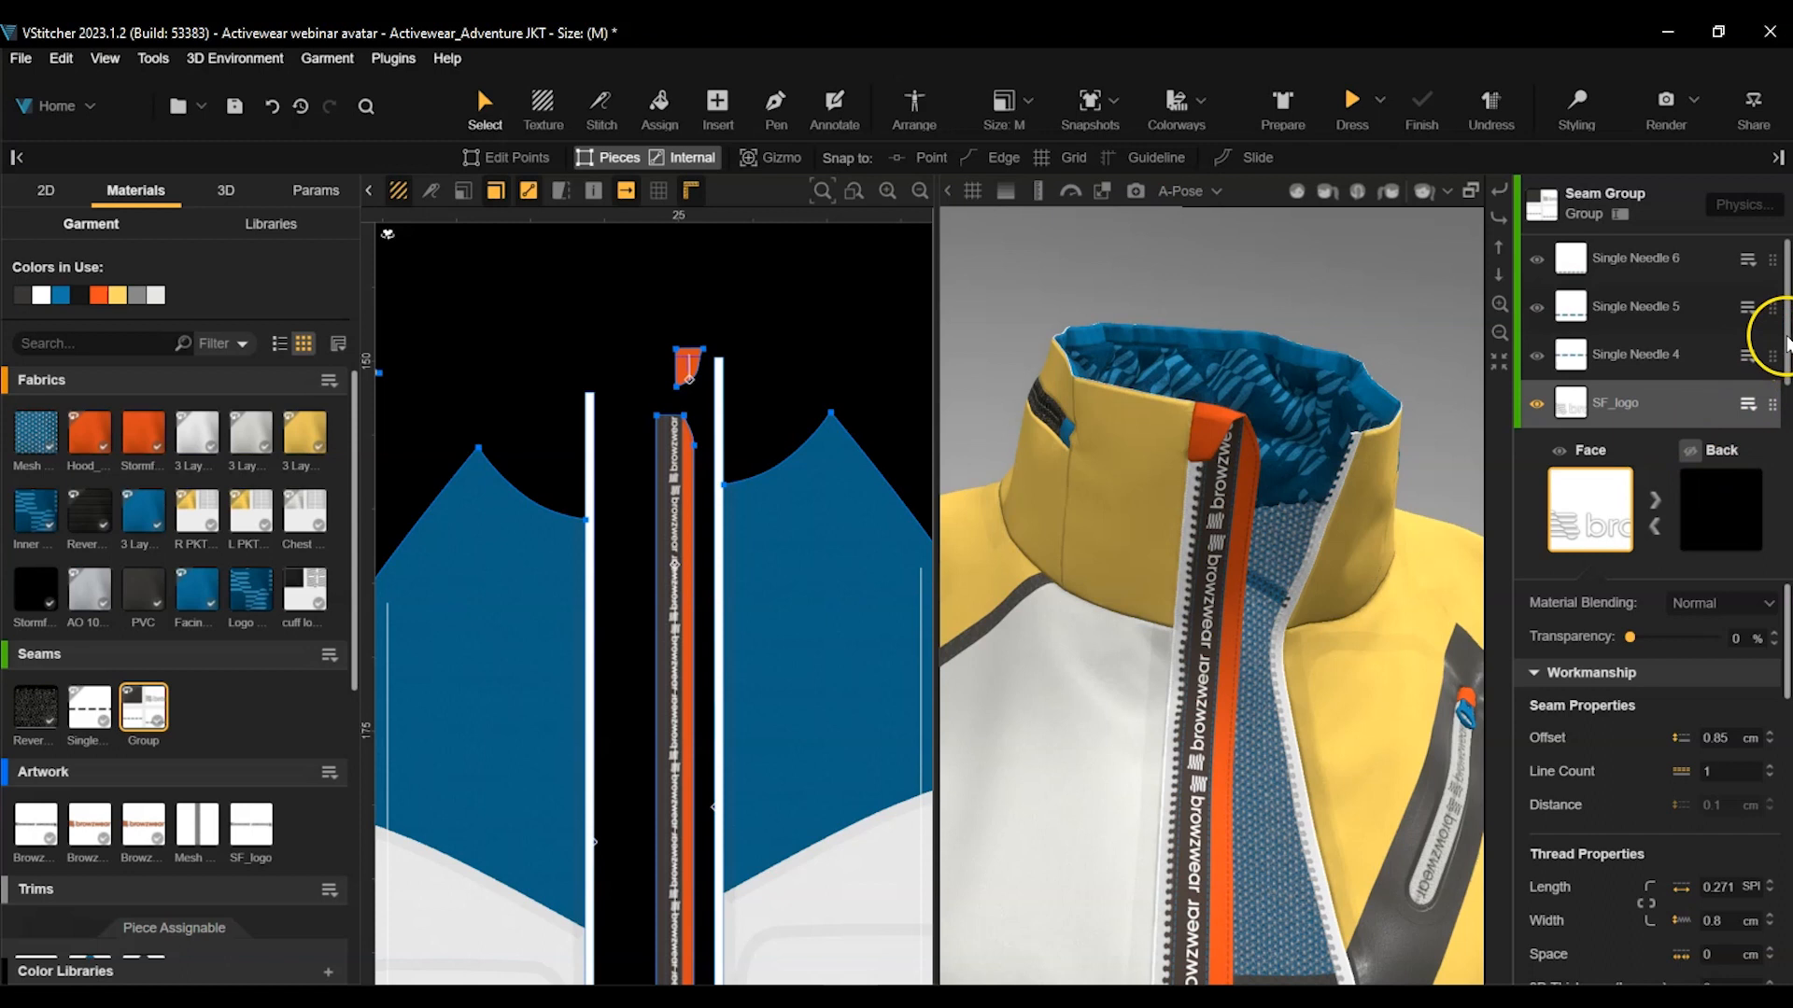
scroll(1781, 401, "down", 1)
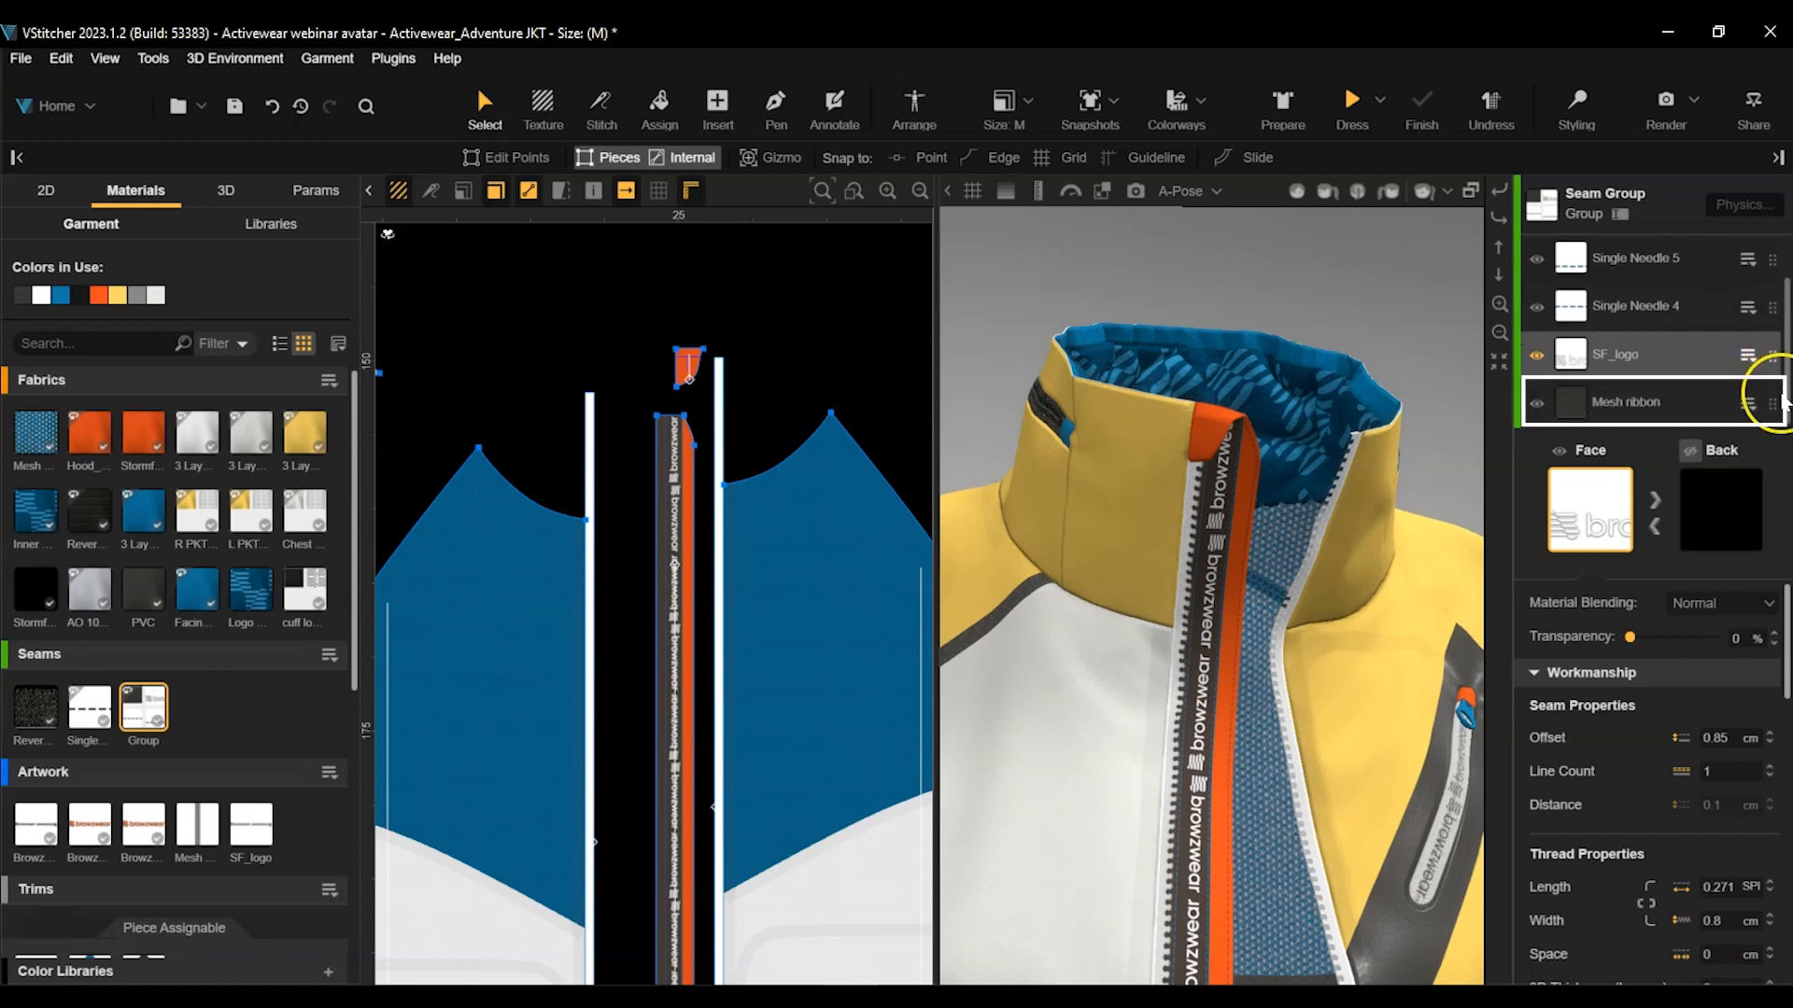
left_click(1666, 395)
left_click(1691, 448)
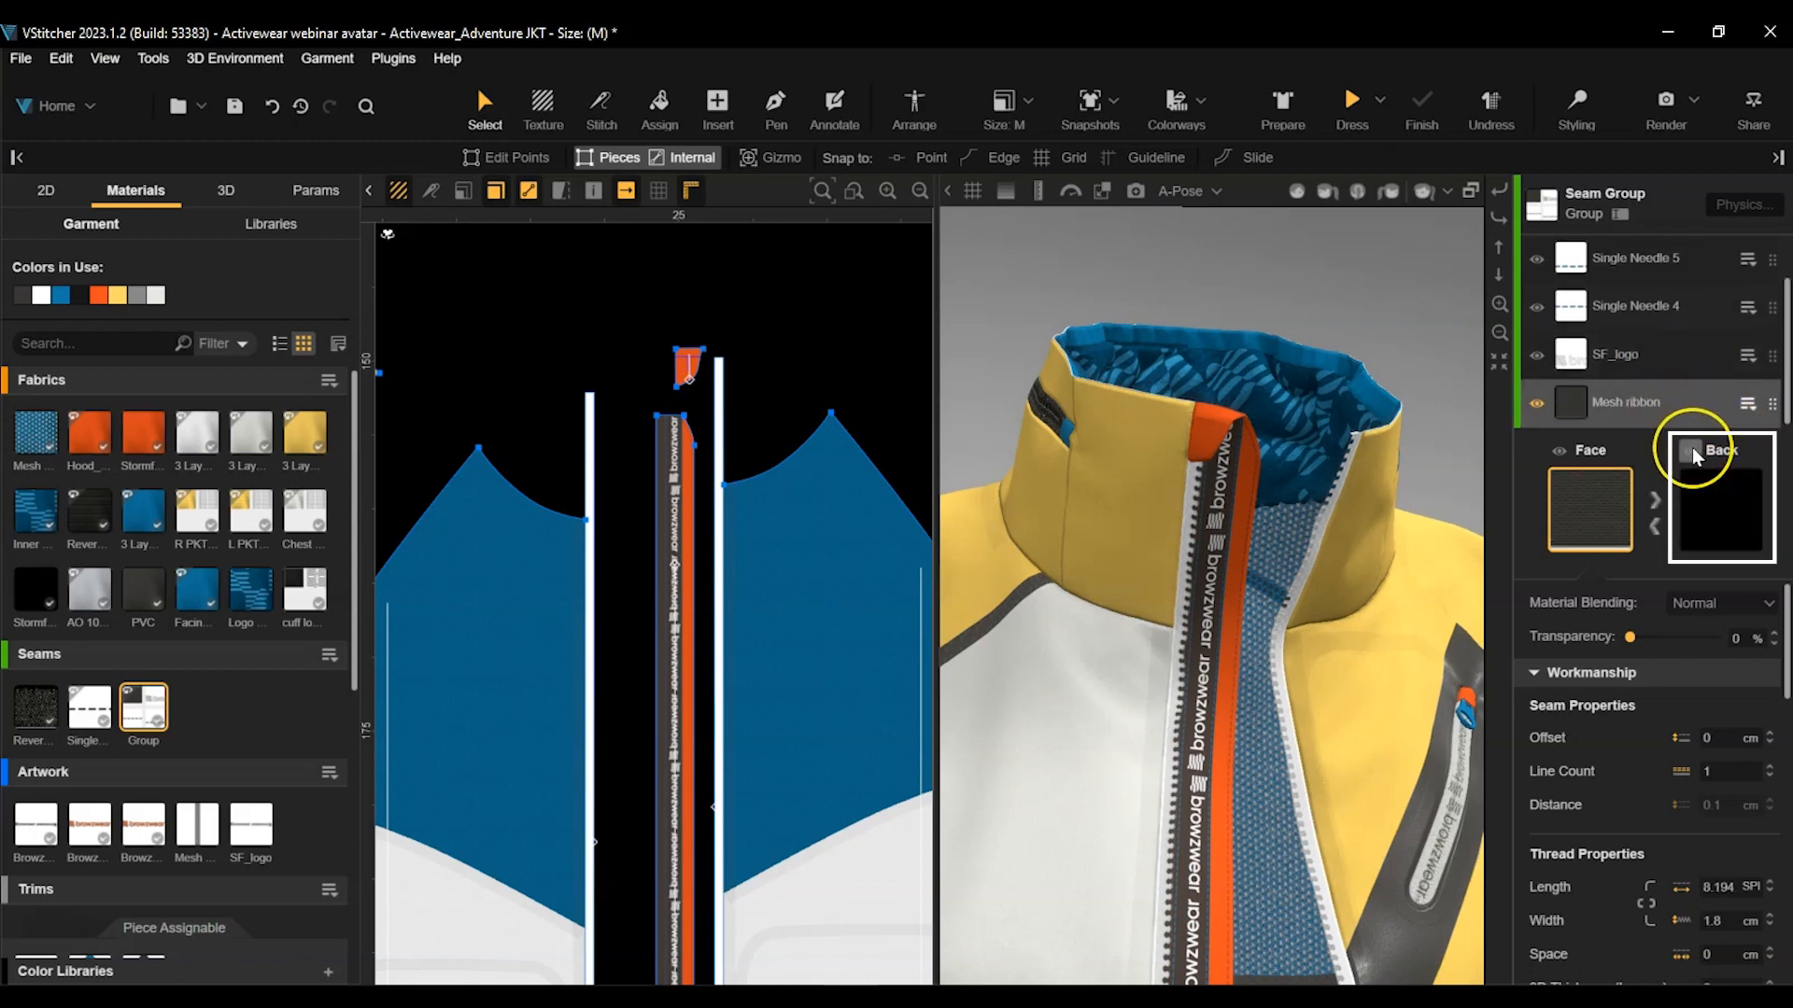
Rename the seam group to Stormfly and add it to the edge-assignable trims.
left_click(744, 291)
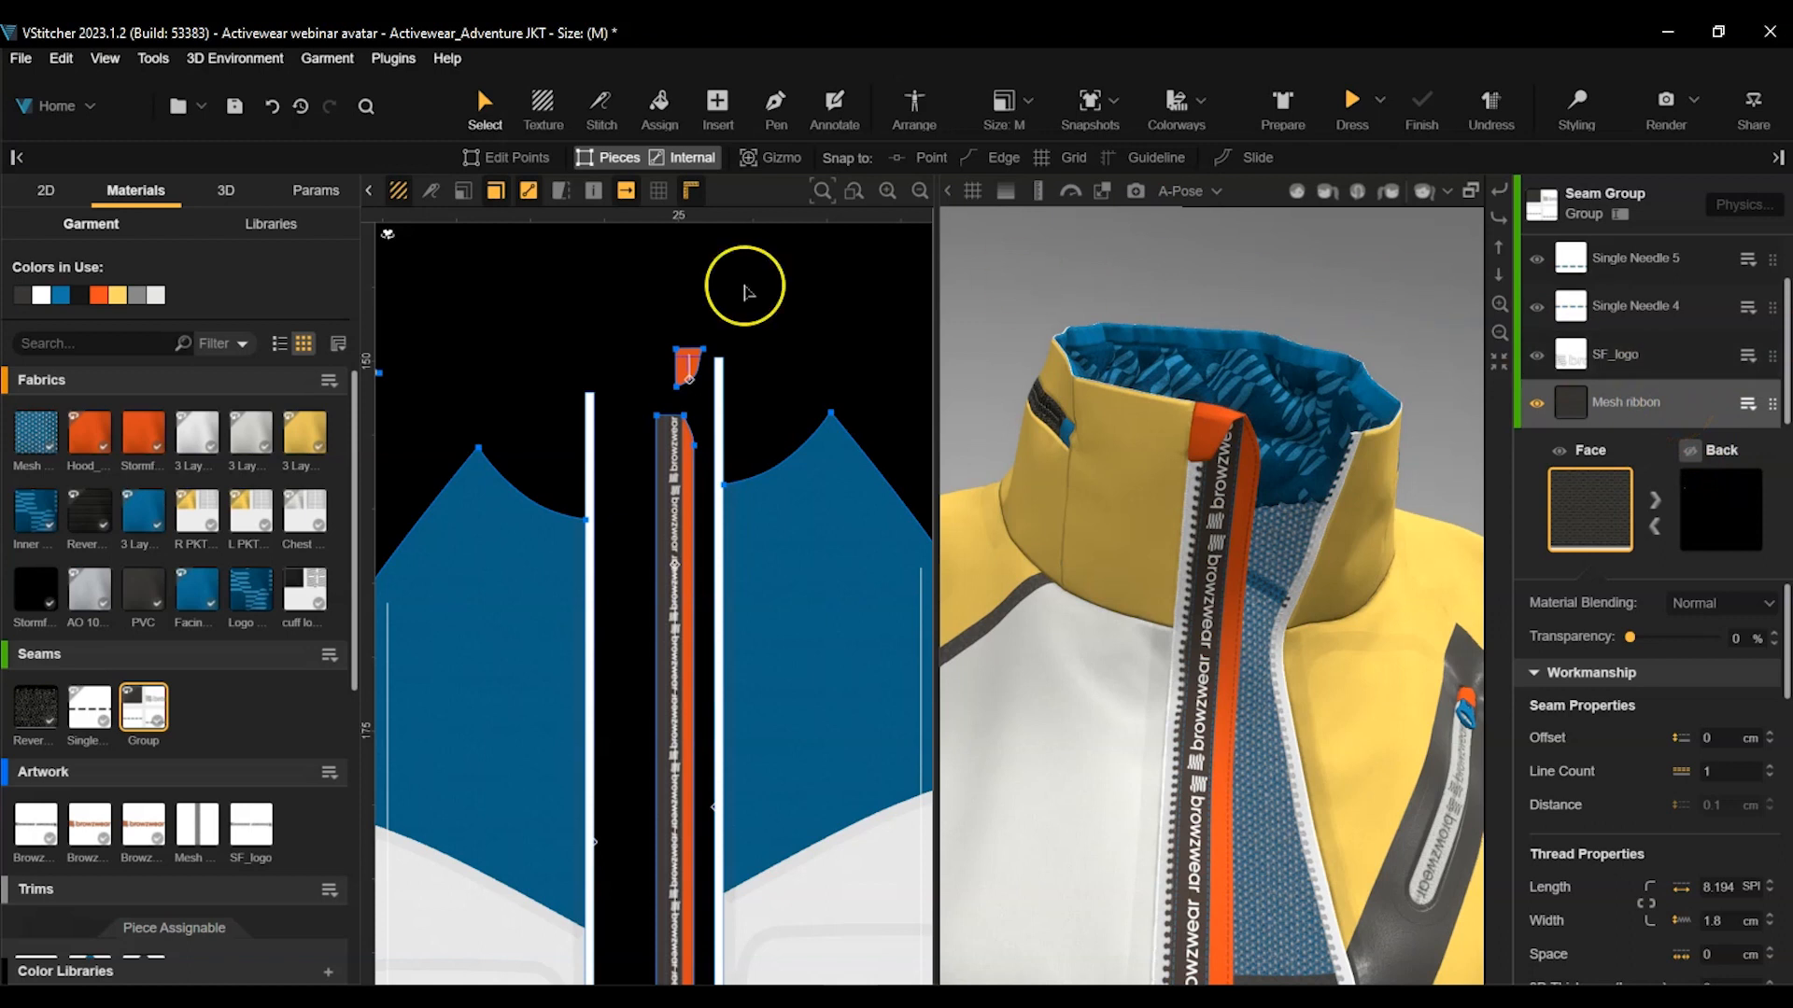
left_click(420, 407)
left_click(107, 730)
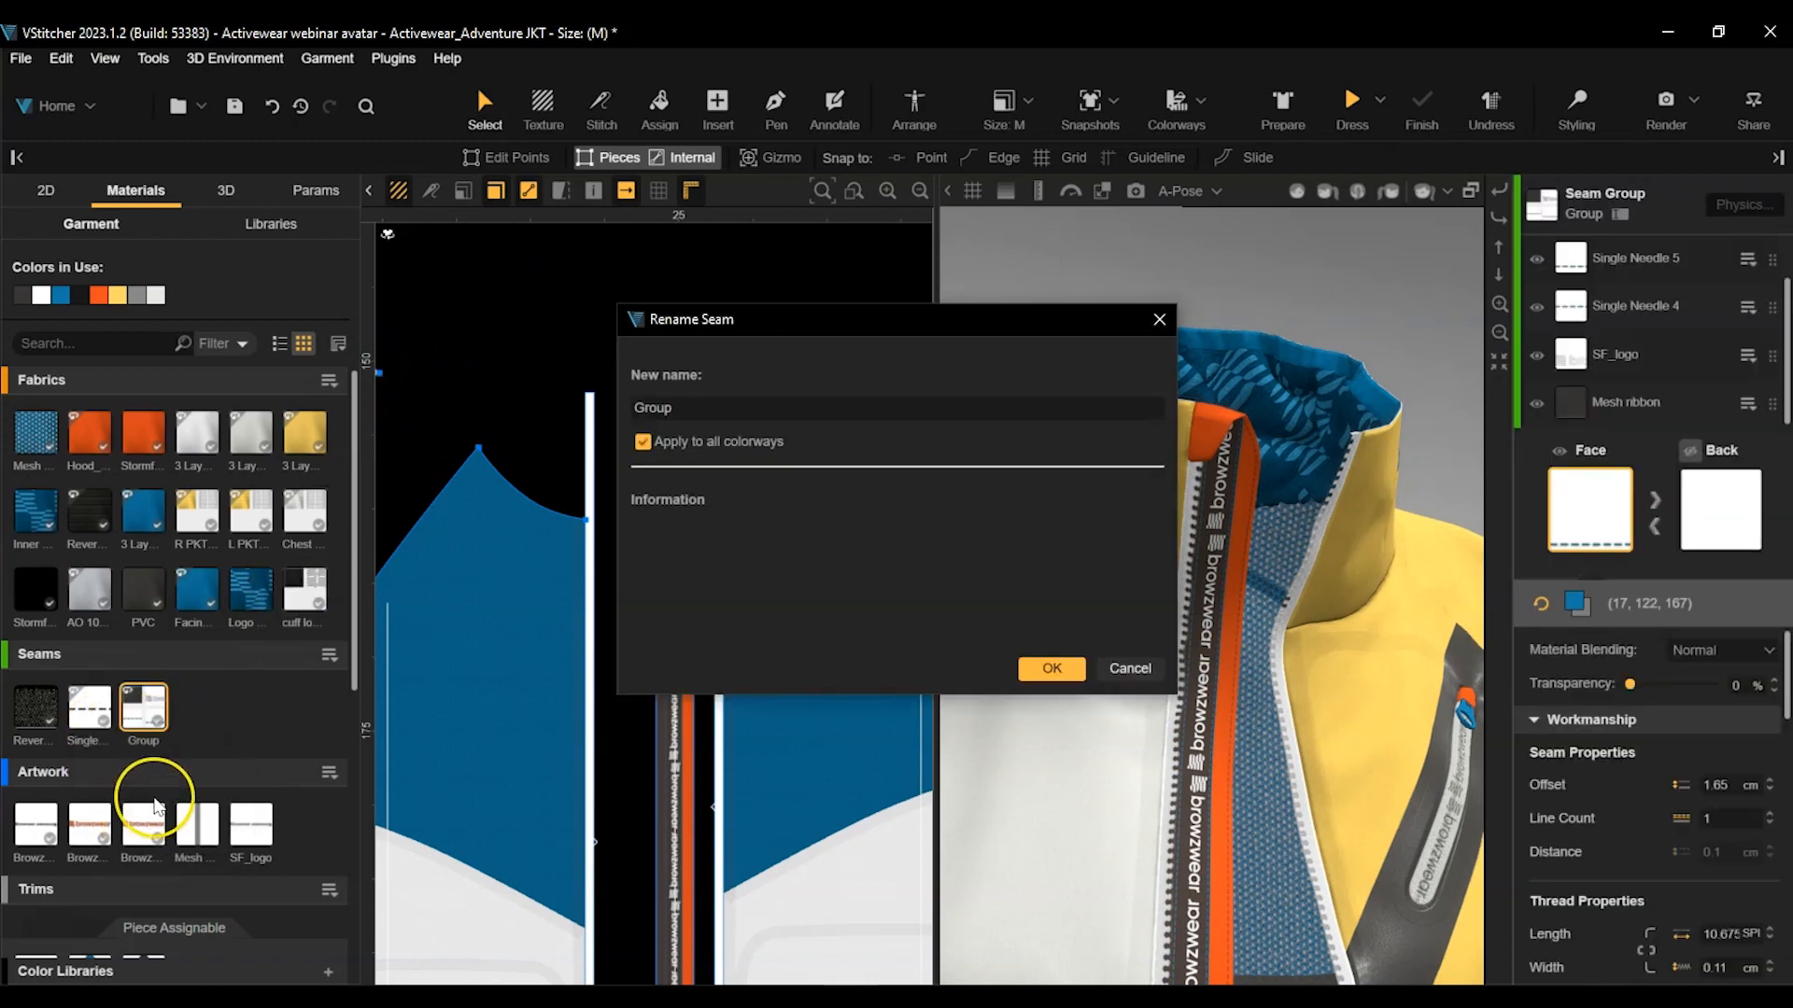
double_click(717, 403)
type("Stormfly")
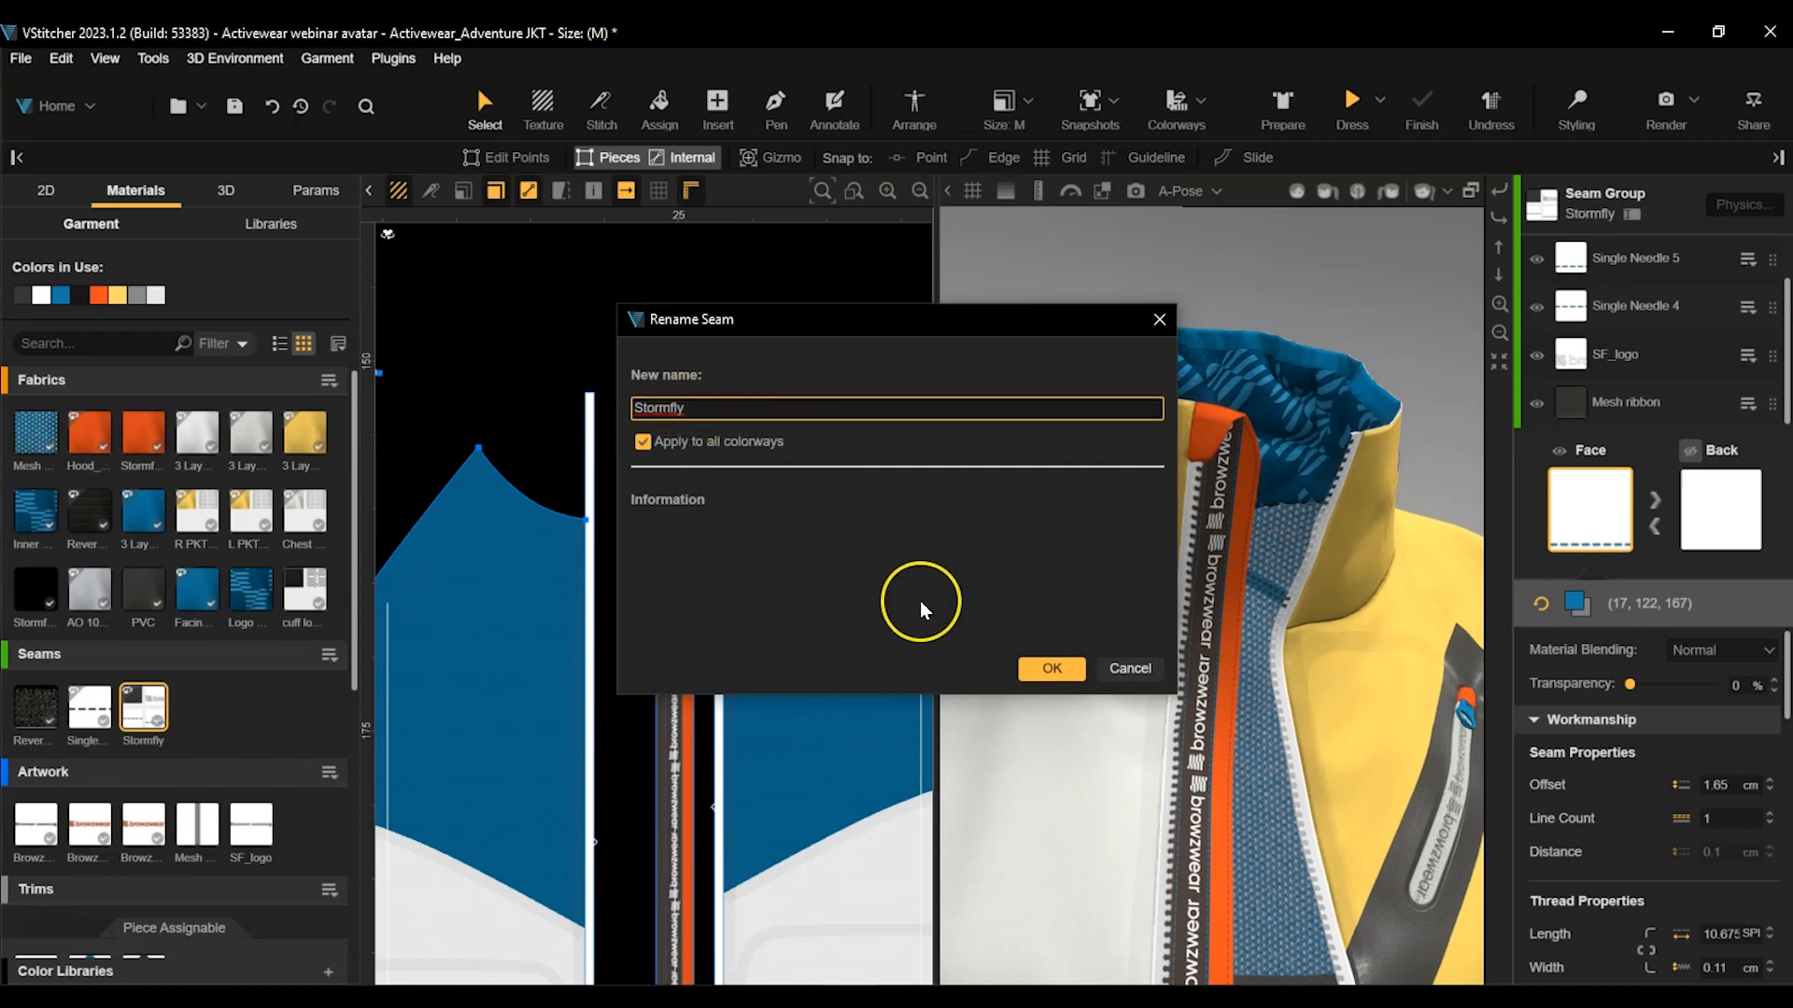
left_click(1051, 669)
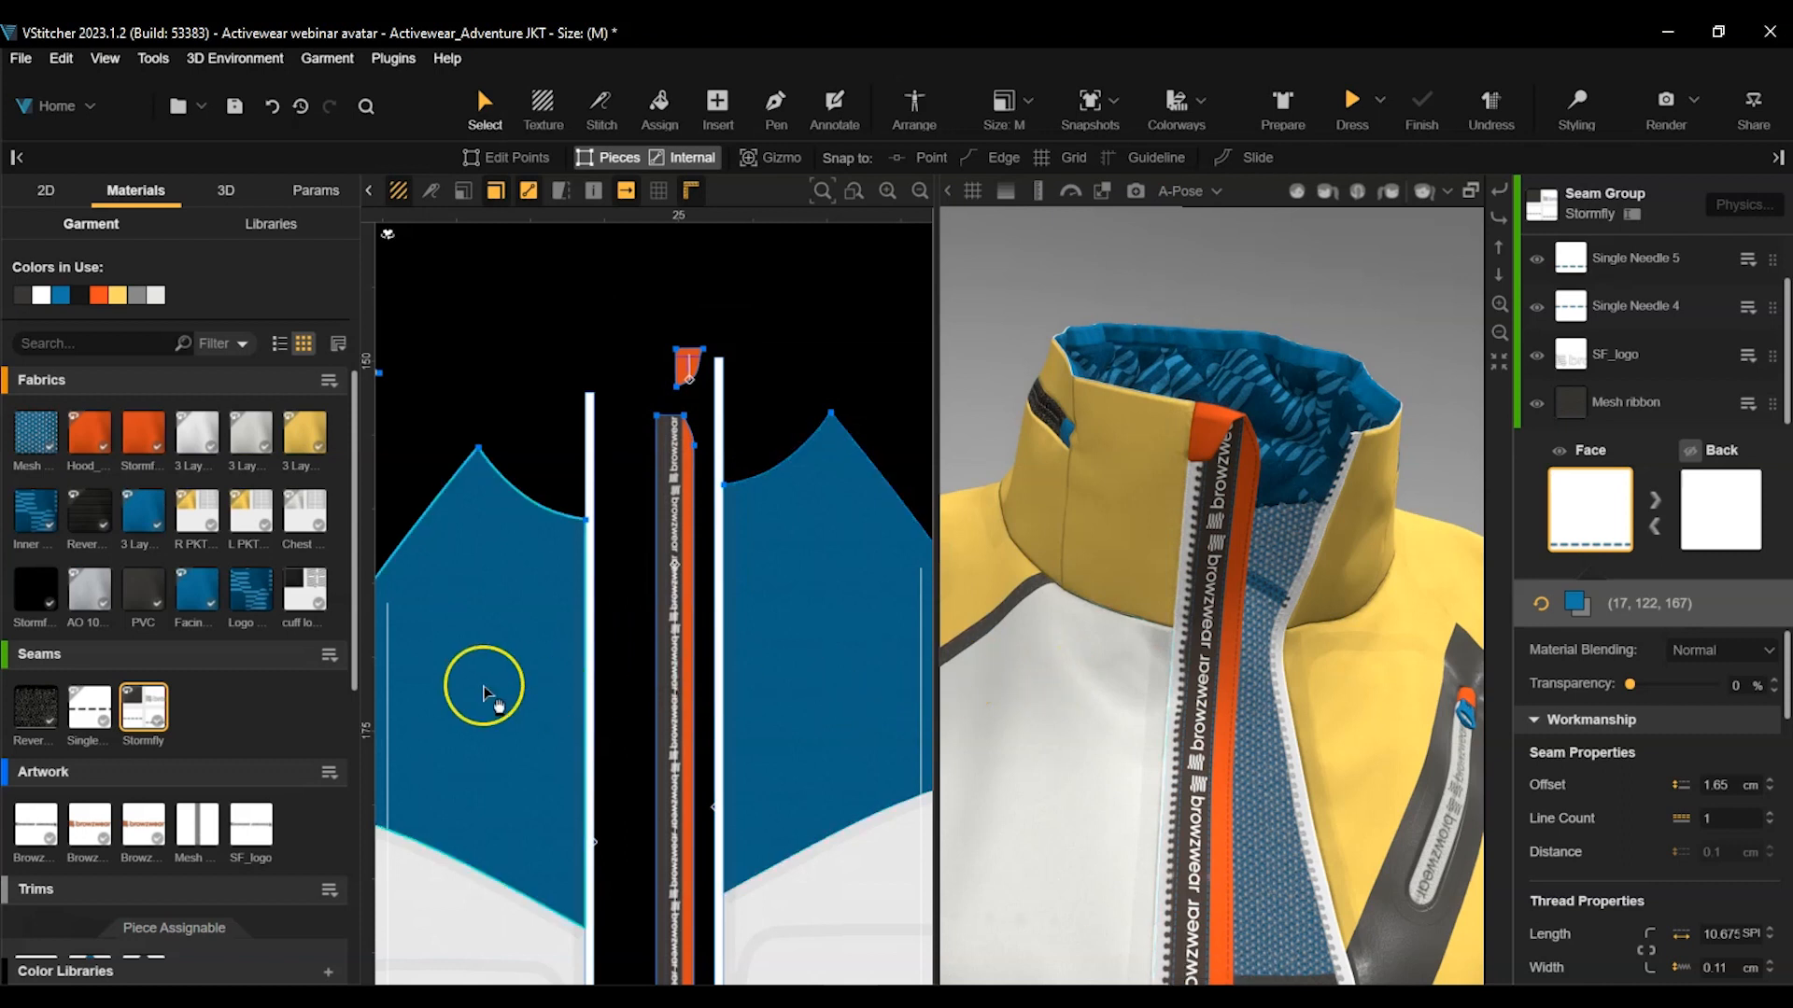
left_click_drag(355, 562, 327, 684)
left_click_drag(144, 472, 249, 877)
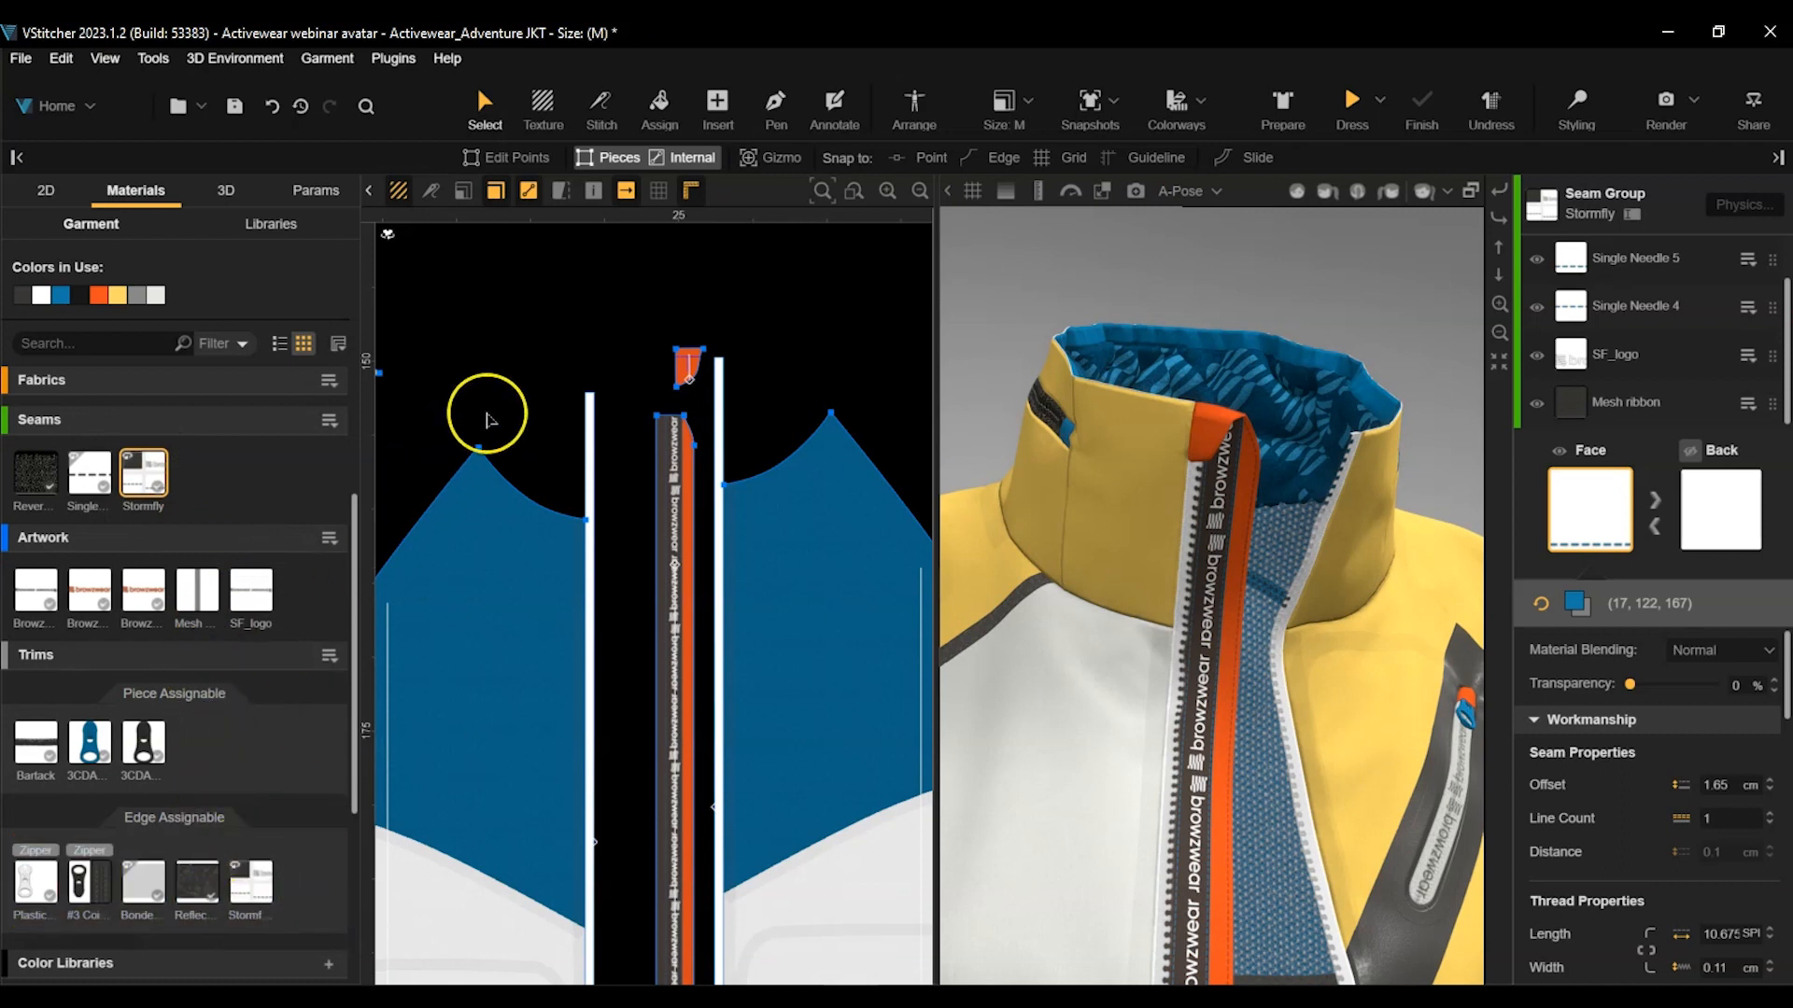
Start a V-Ray ray trace rendering of a close-up of the jacket's collar and open front zipper.
right_click_drag(1375, 319, 1346, 523)
middle_click_drag(1316, 490, 1313, 555)
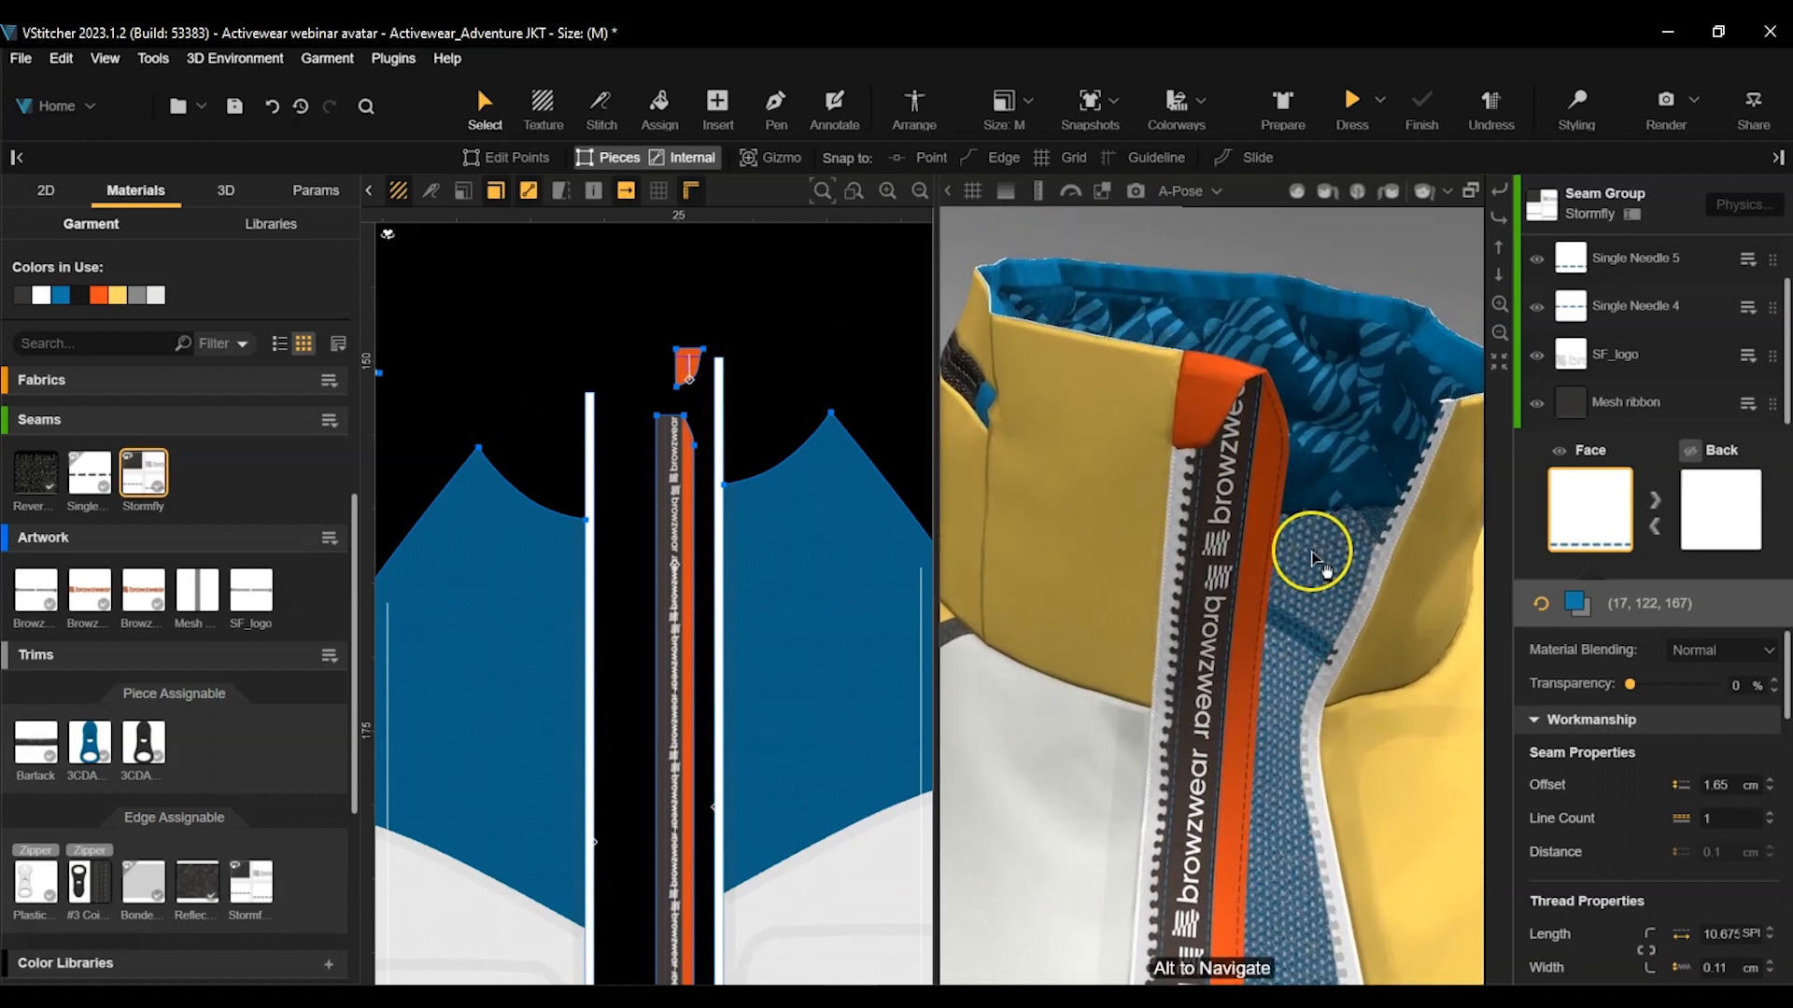
left_click(1135, 190)
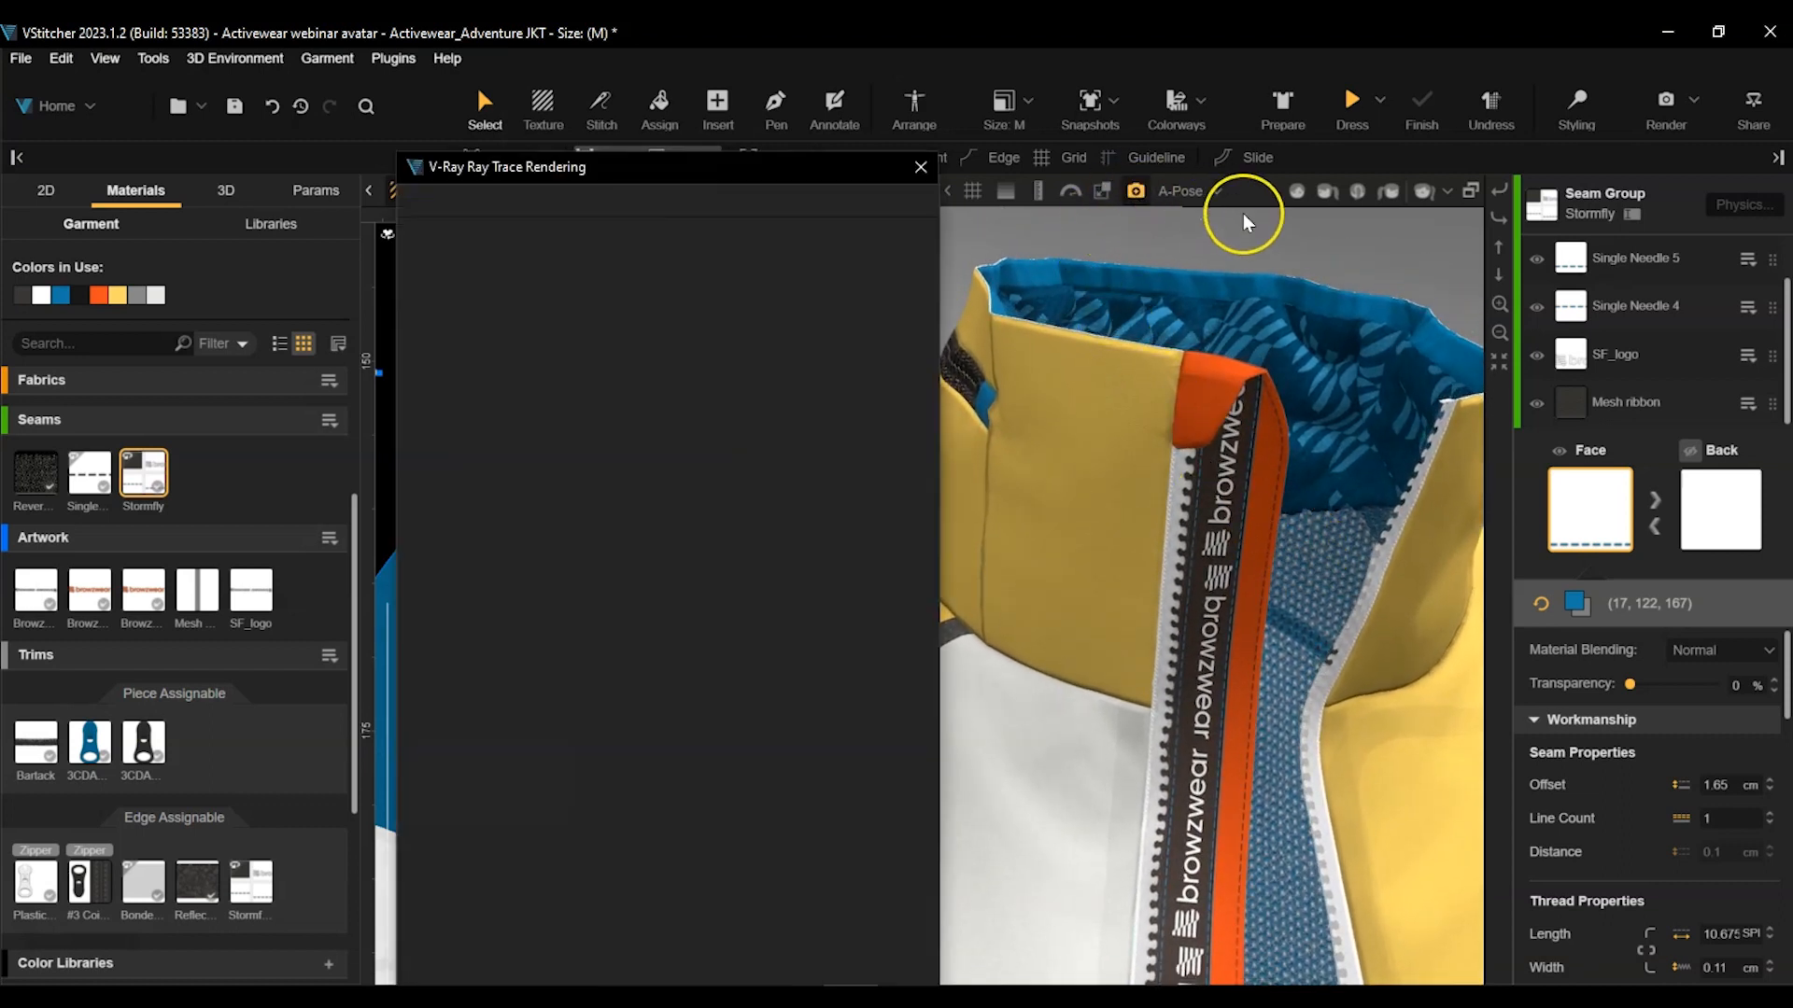
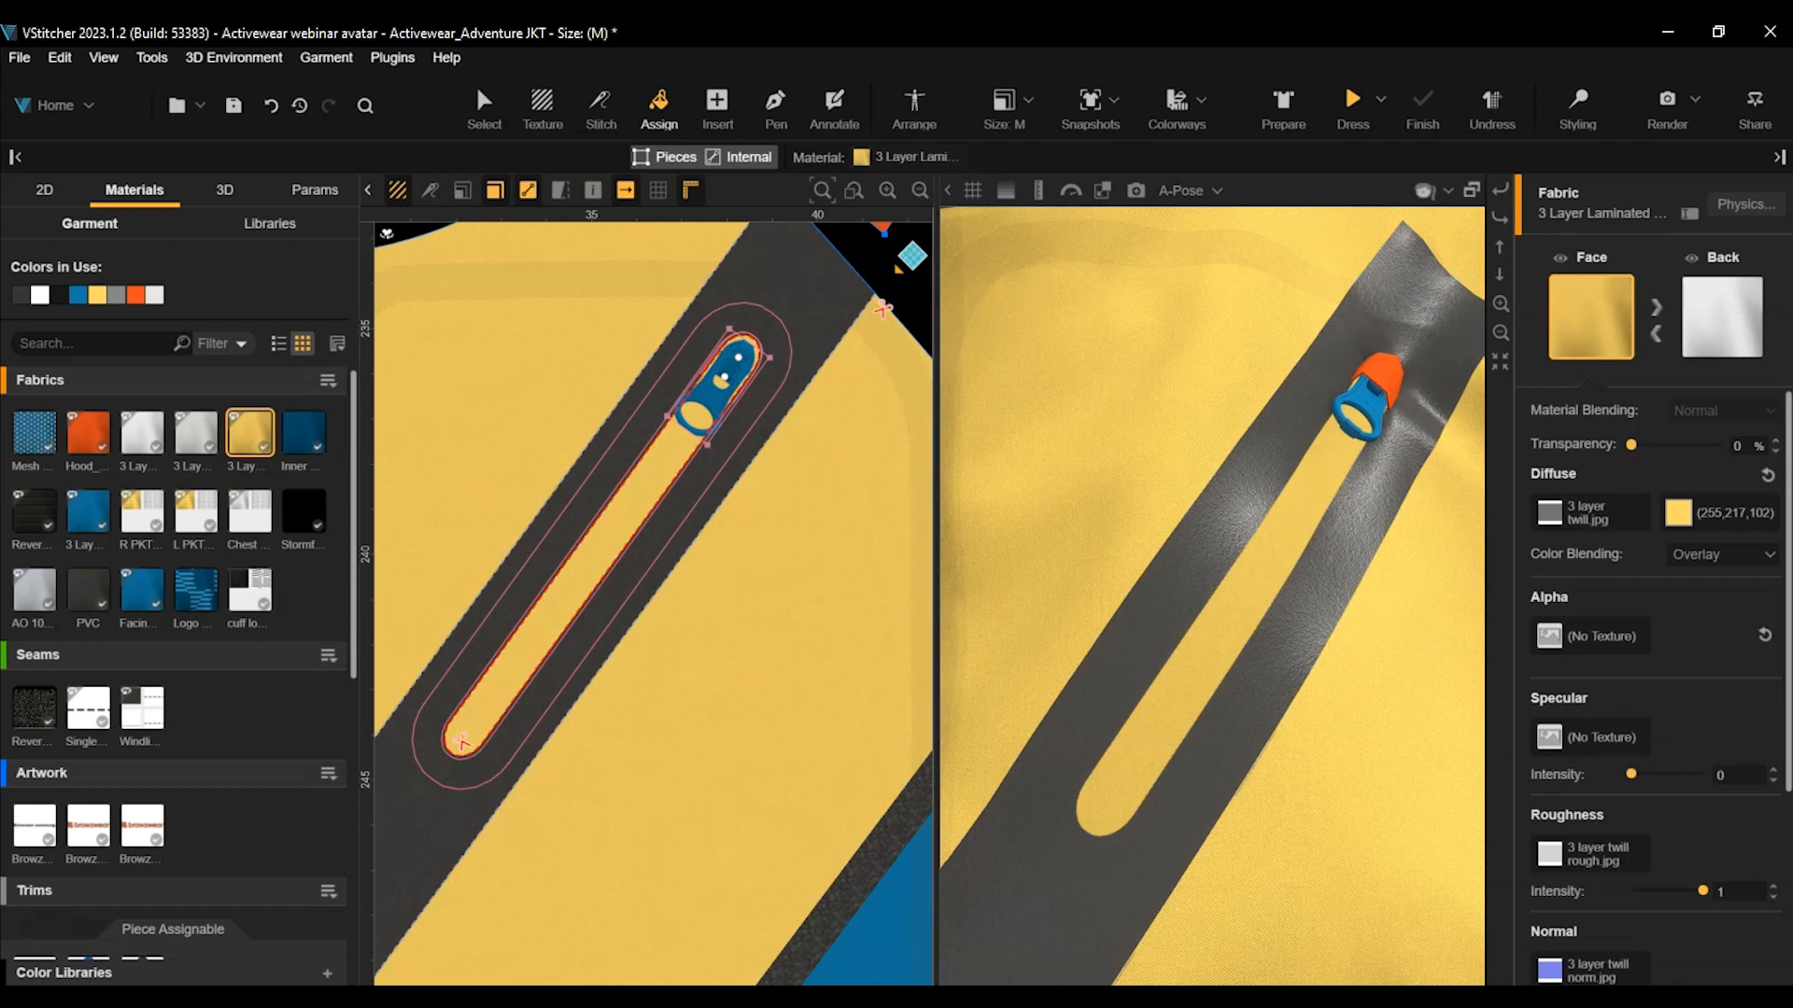
Assign the Chest PKT zipper fabric group with the browzwear logo to the chest pocket's narrow zipper opening.
left_click(244, 514)
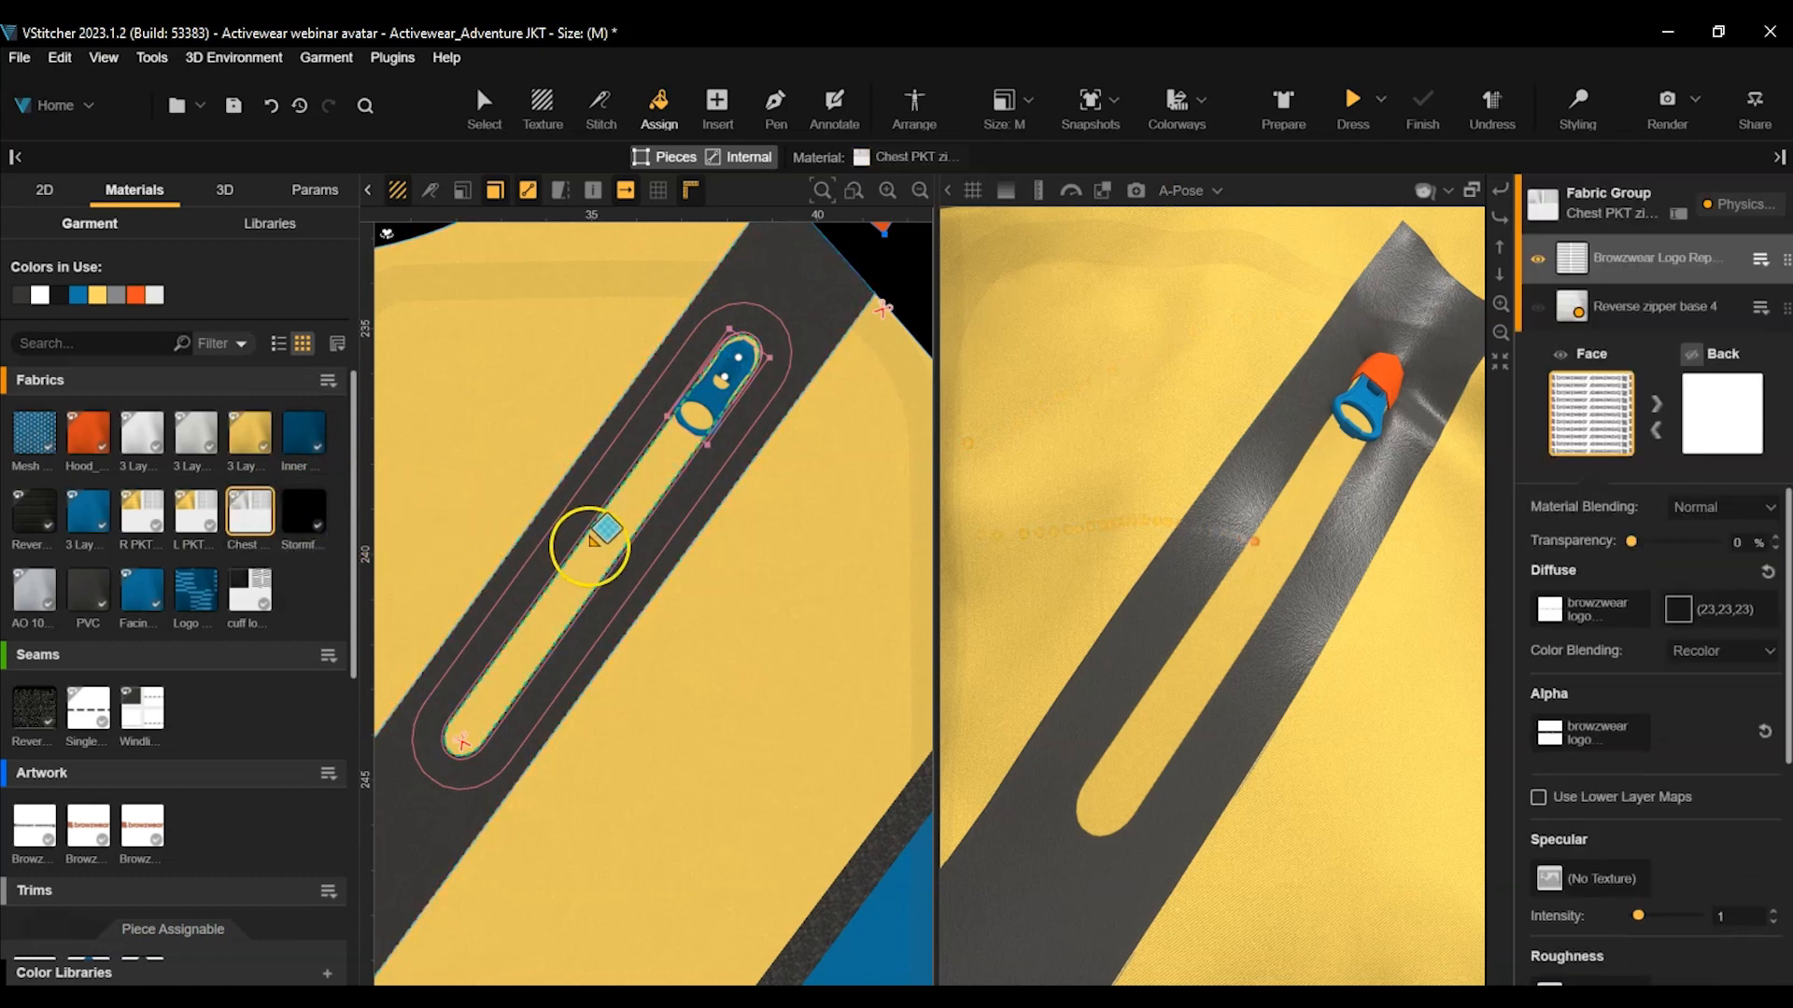
left_click(592, 540)
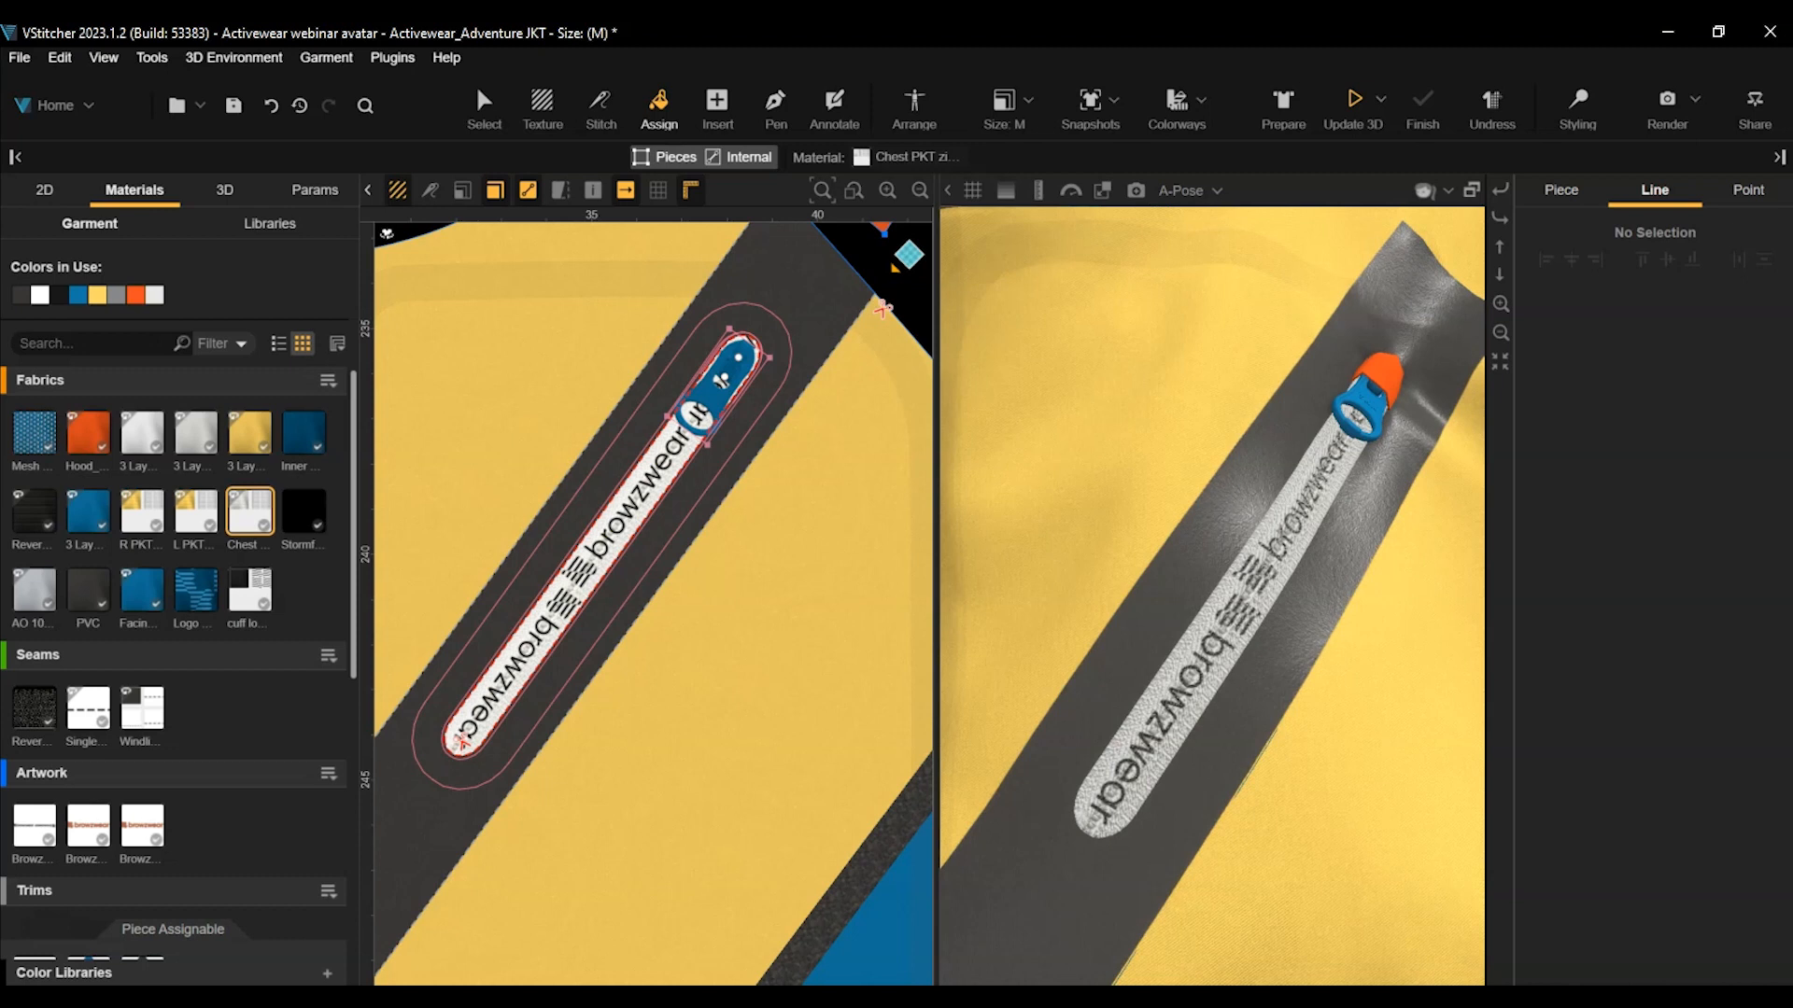
key("Escape")
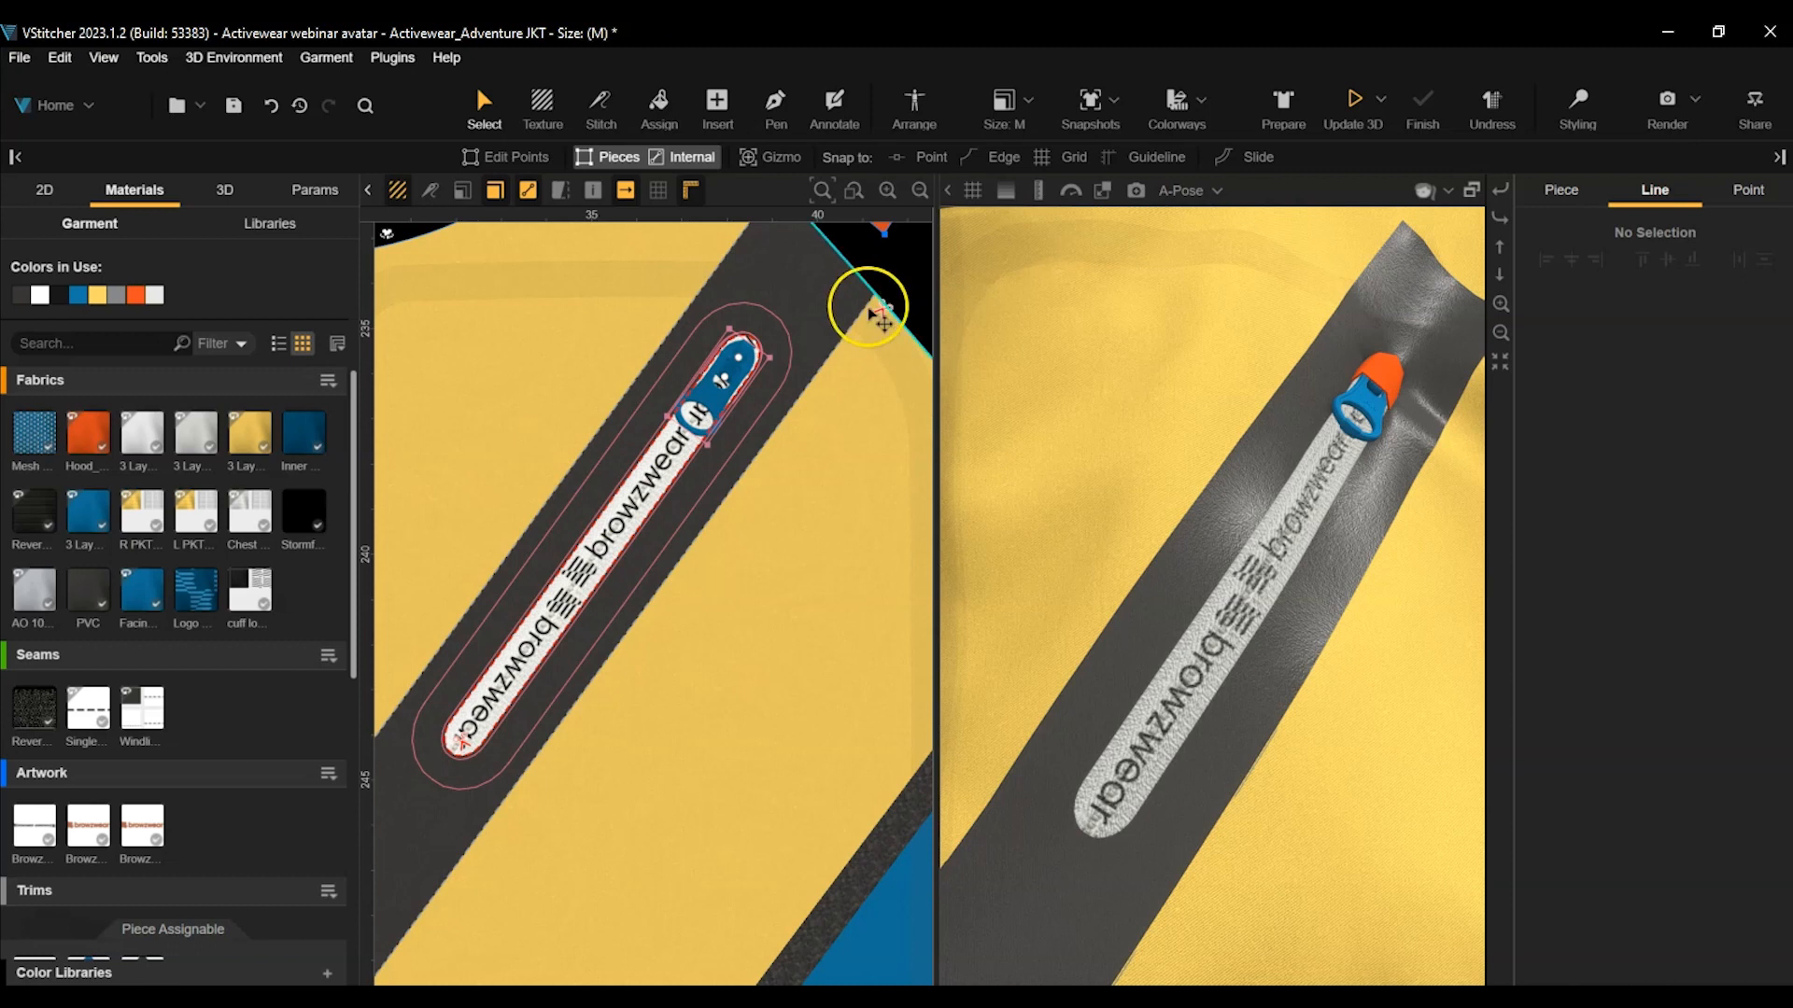
Change the stitch construction of the internal line bounding the chest pocket zipper opening to Open Seam.
left_click(679, 493)
scroll(1605, 579, "down", 5)
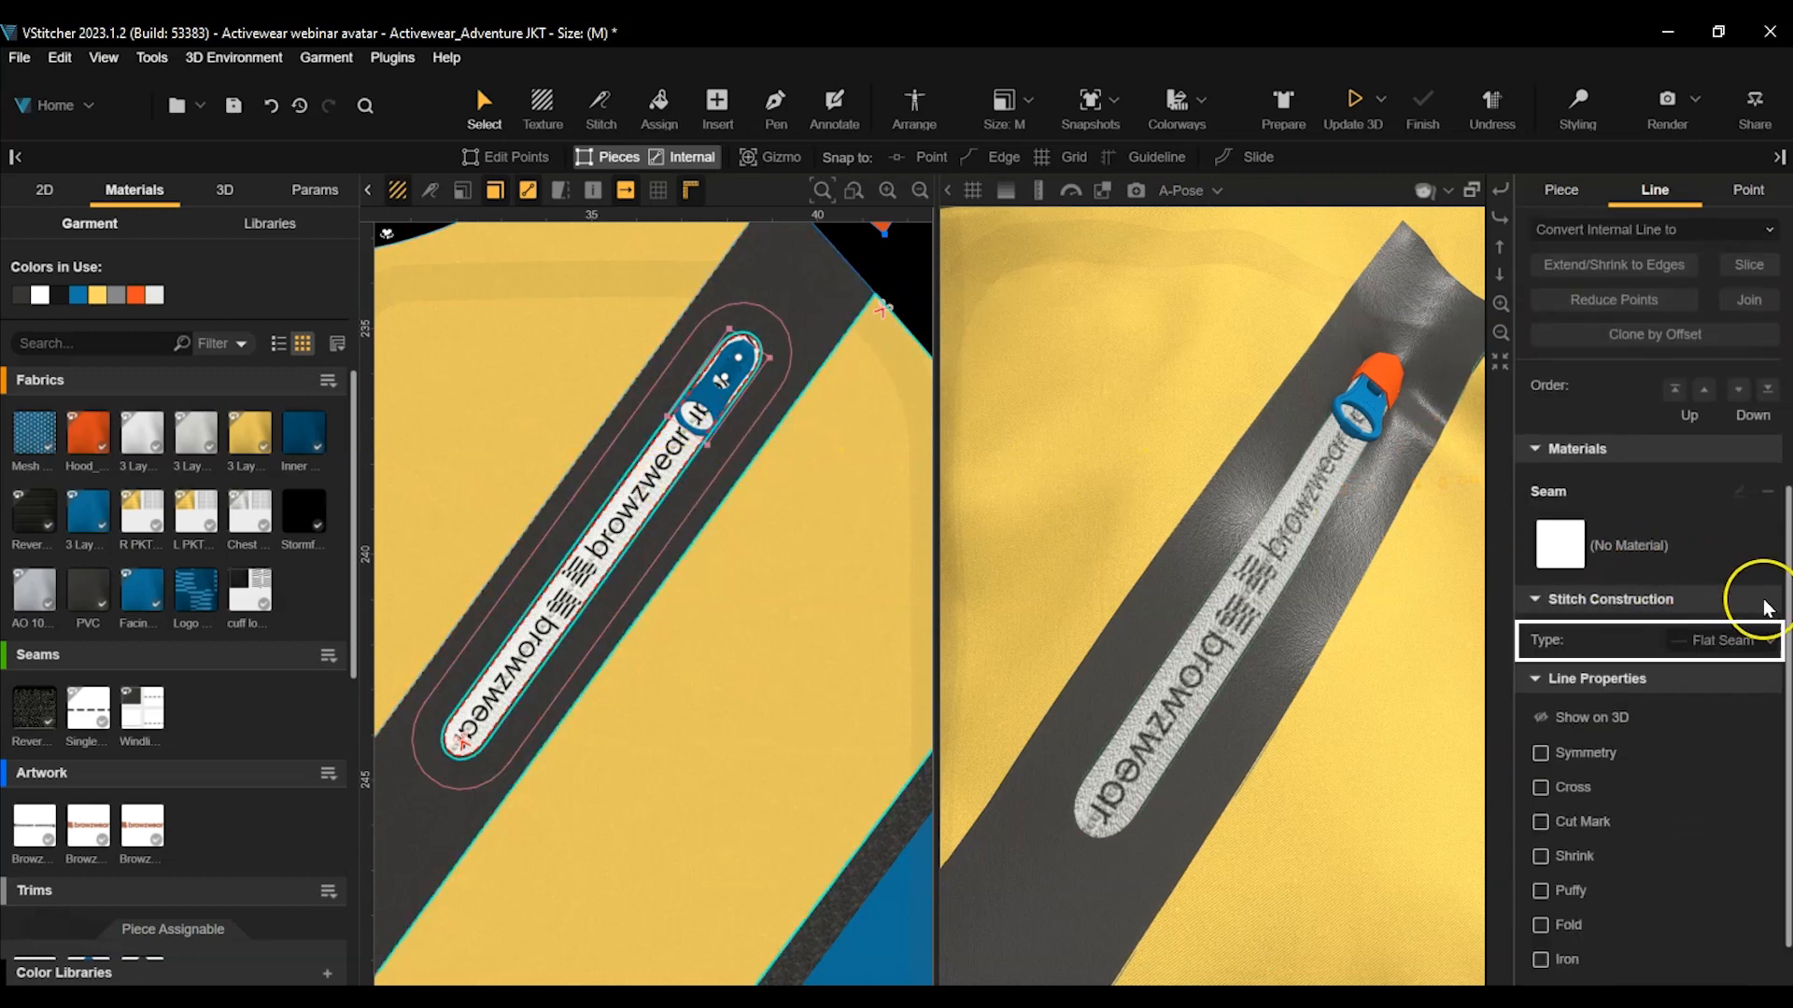
left_click(1760, 640)
left_click(1624, 668)
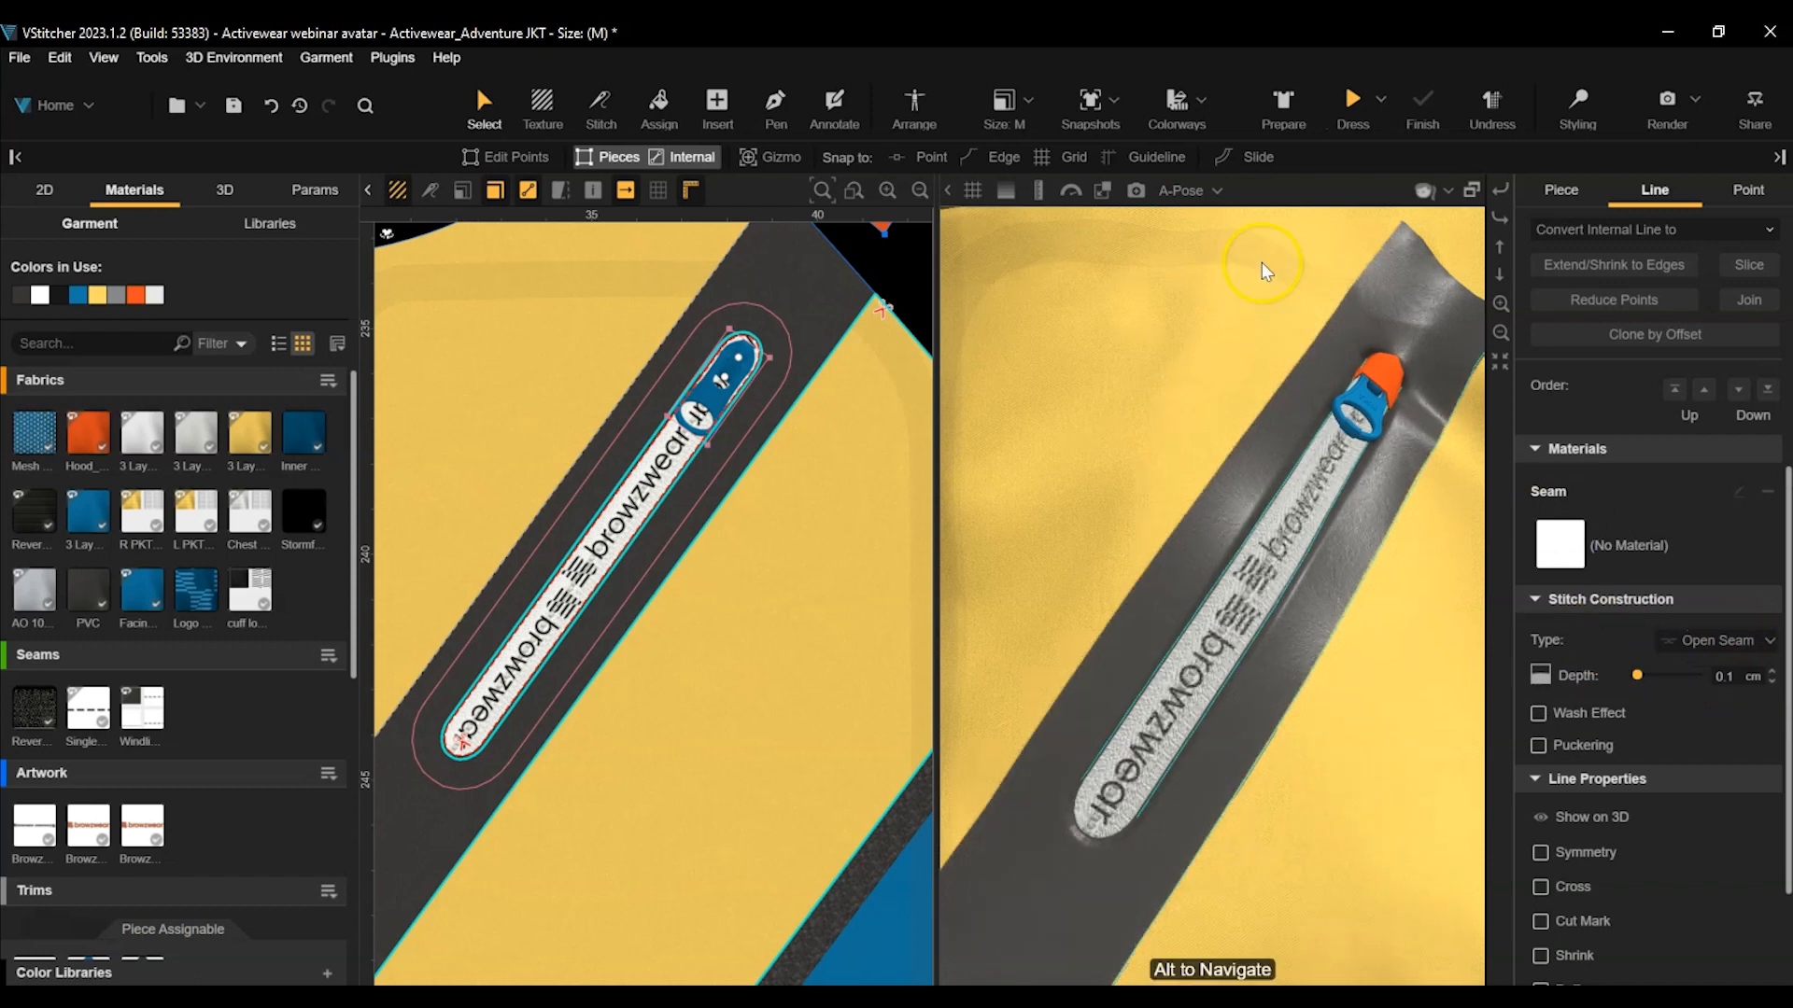
left_click(885, 272)
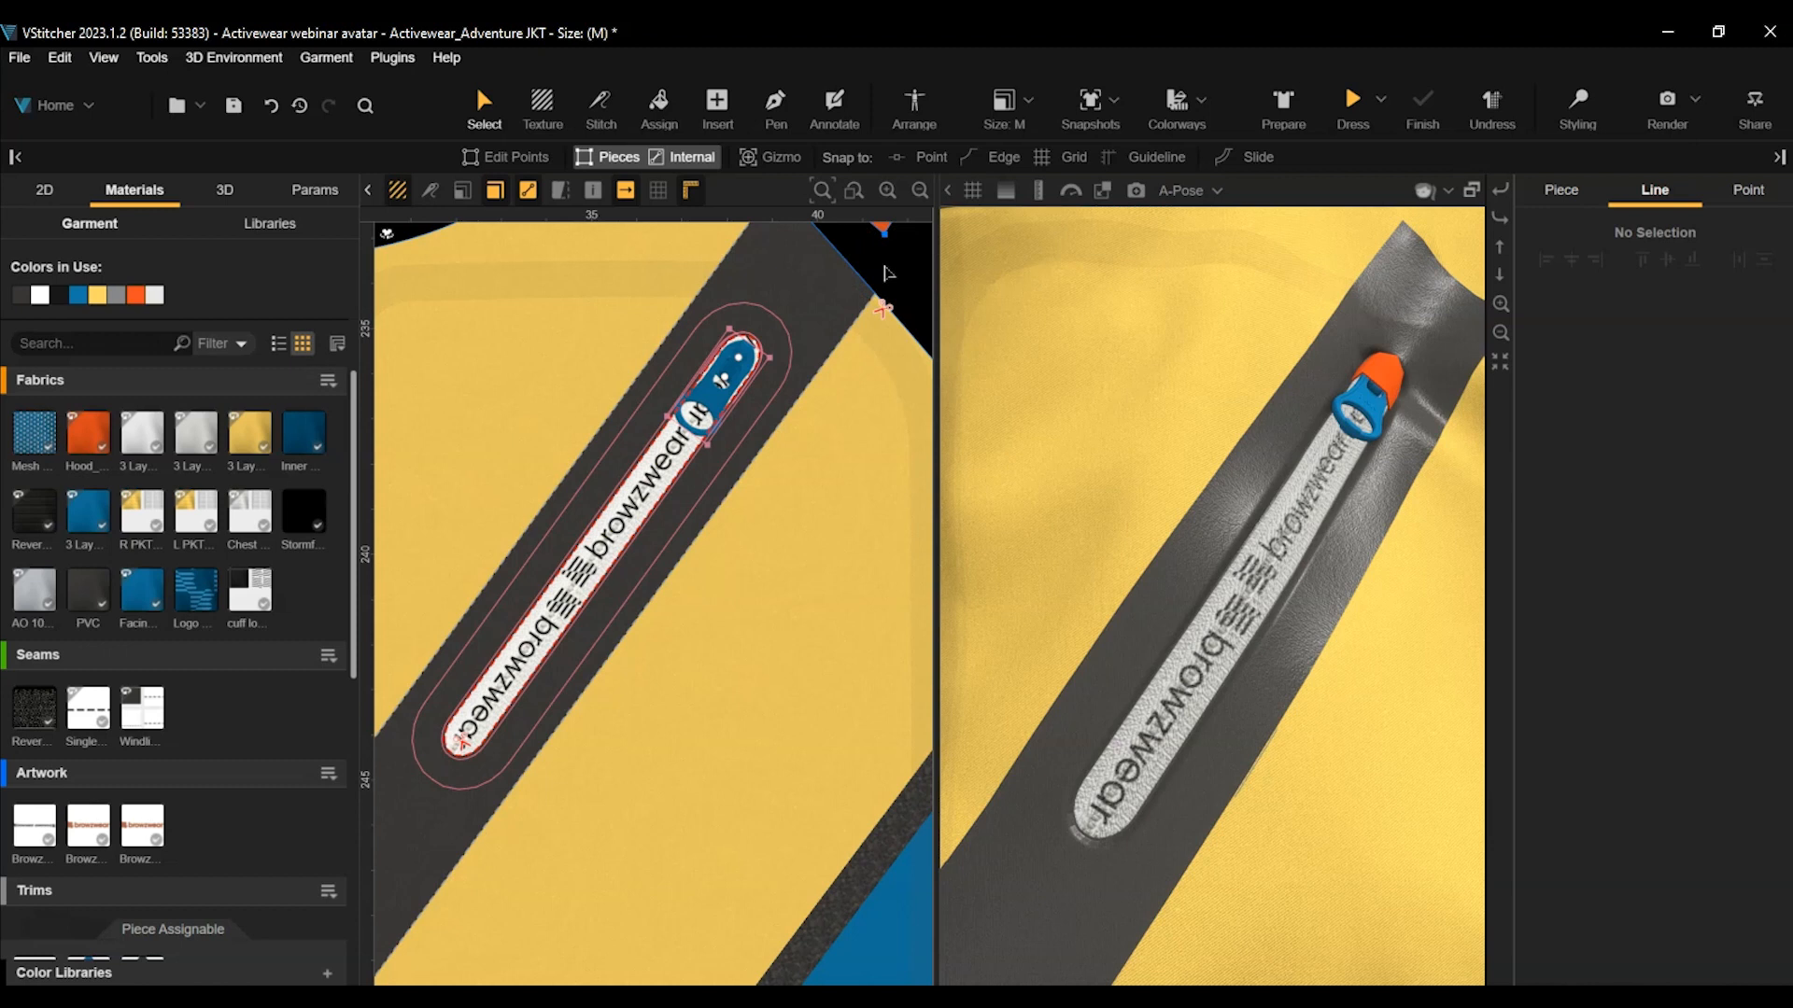
Set the two outer outlines around the chest pocket zipper to Open Seam with a depth of 0.01 cm.
left_click(781, 389)
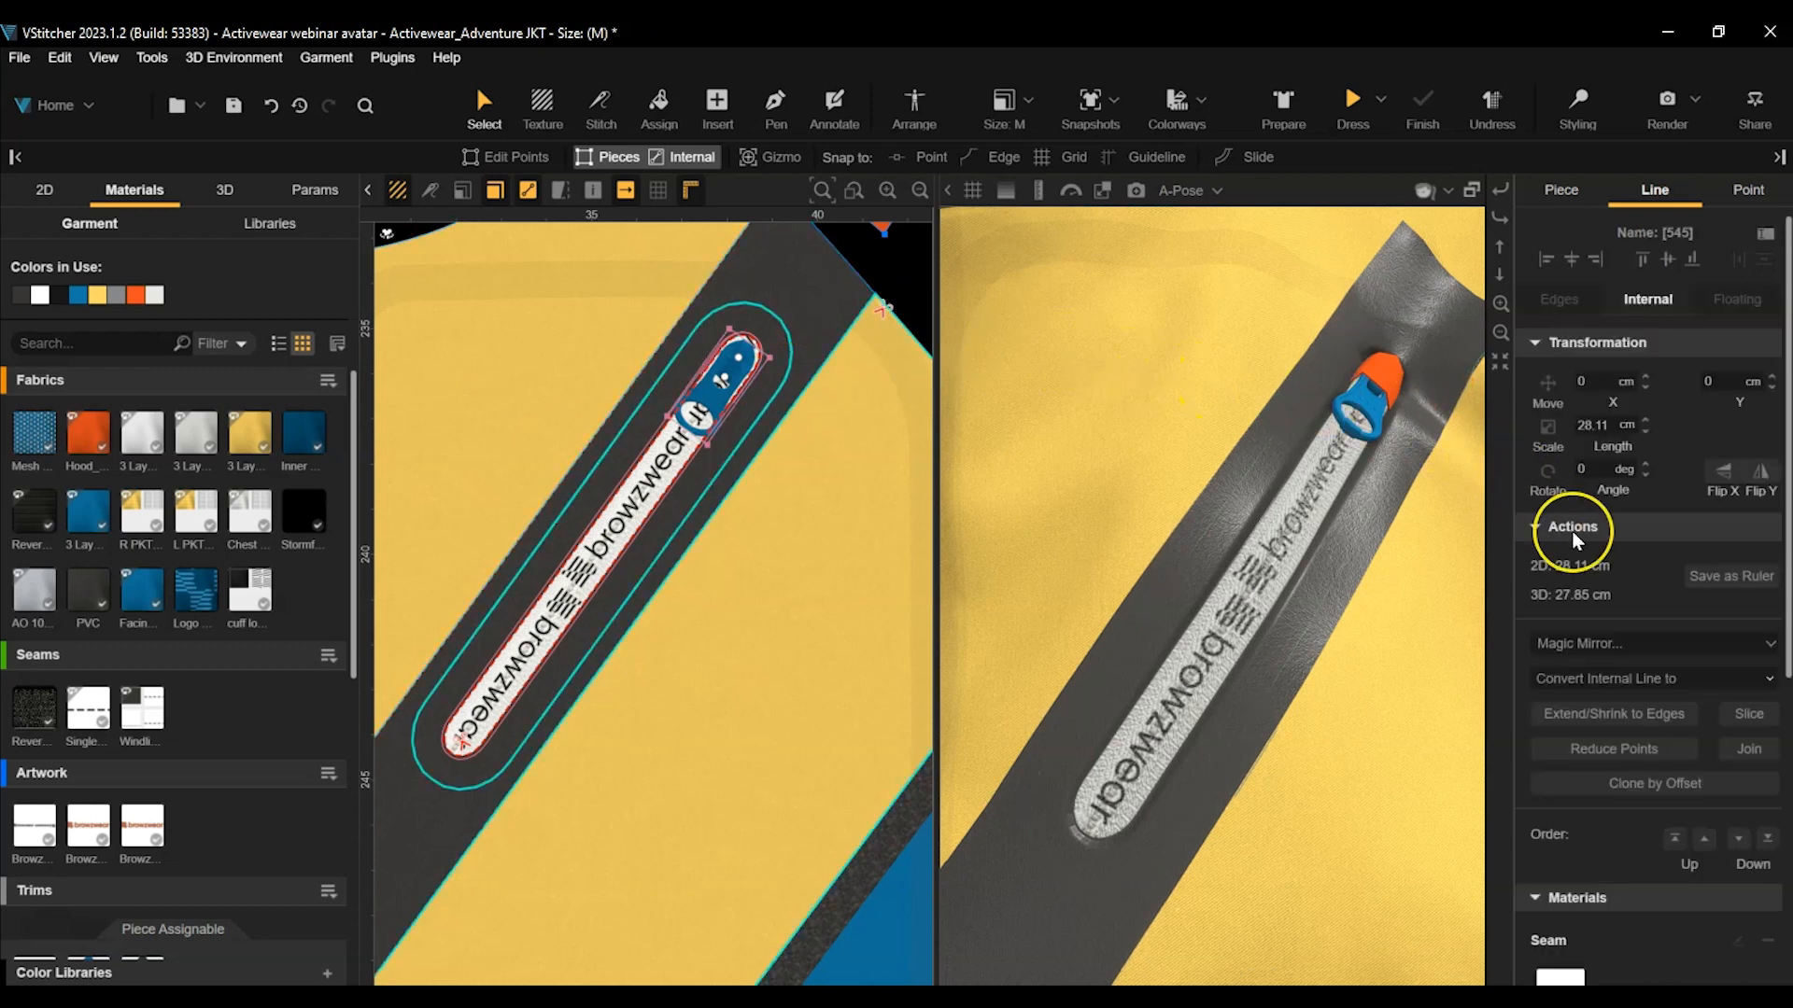
scroll(1602, 558, "down", 2)
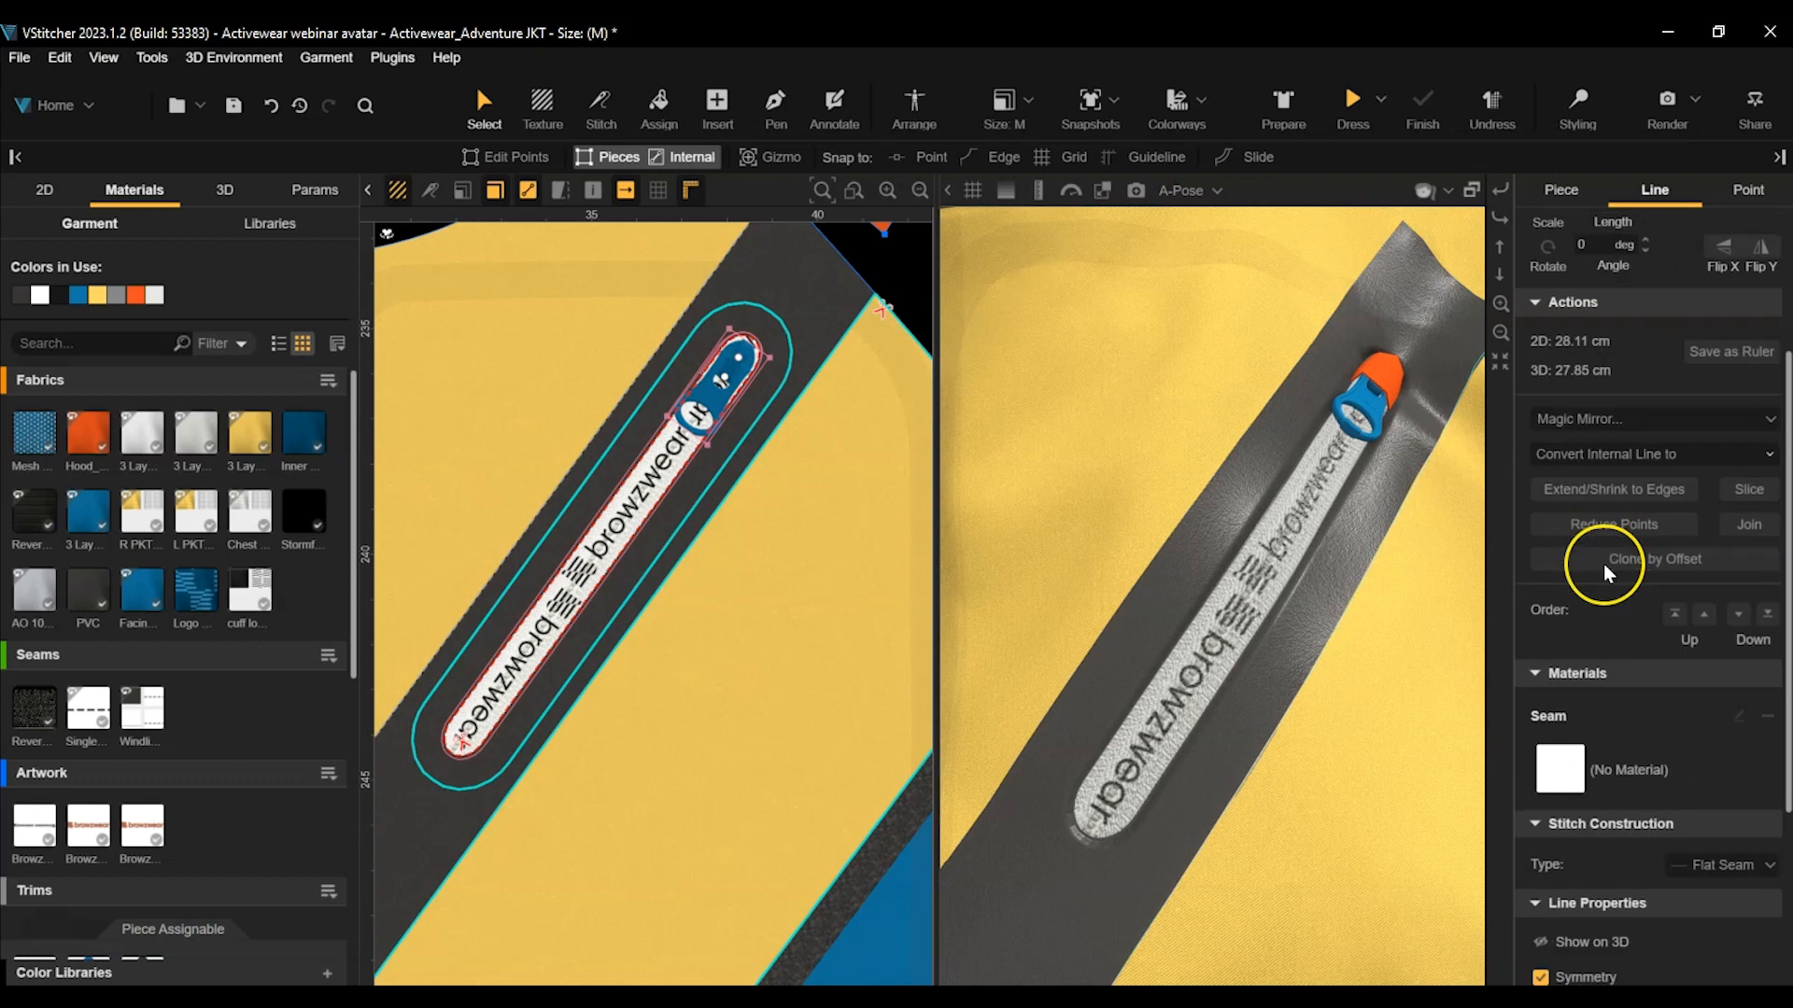
scroll(1604, 563, "down", 3)
left_click(1726, 641)
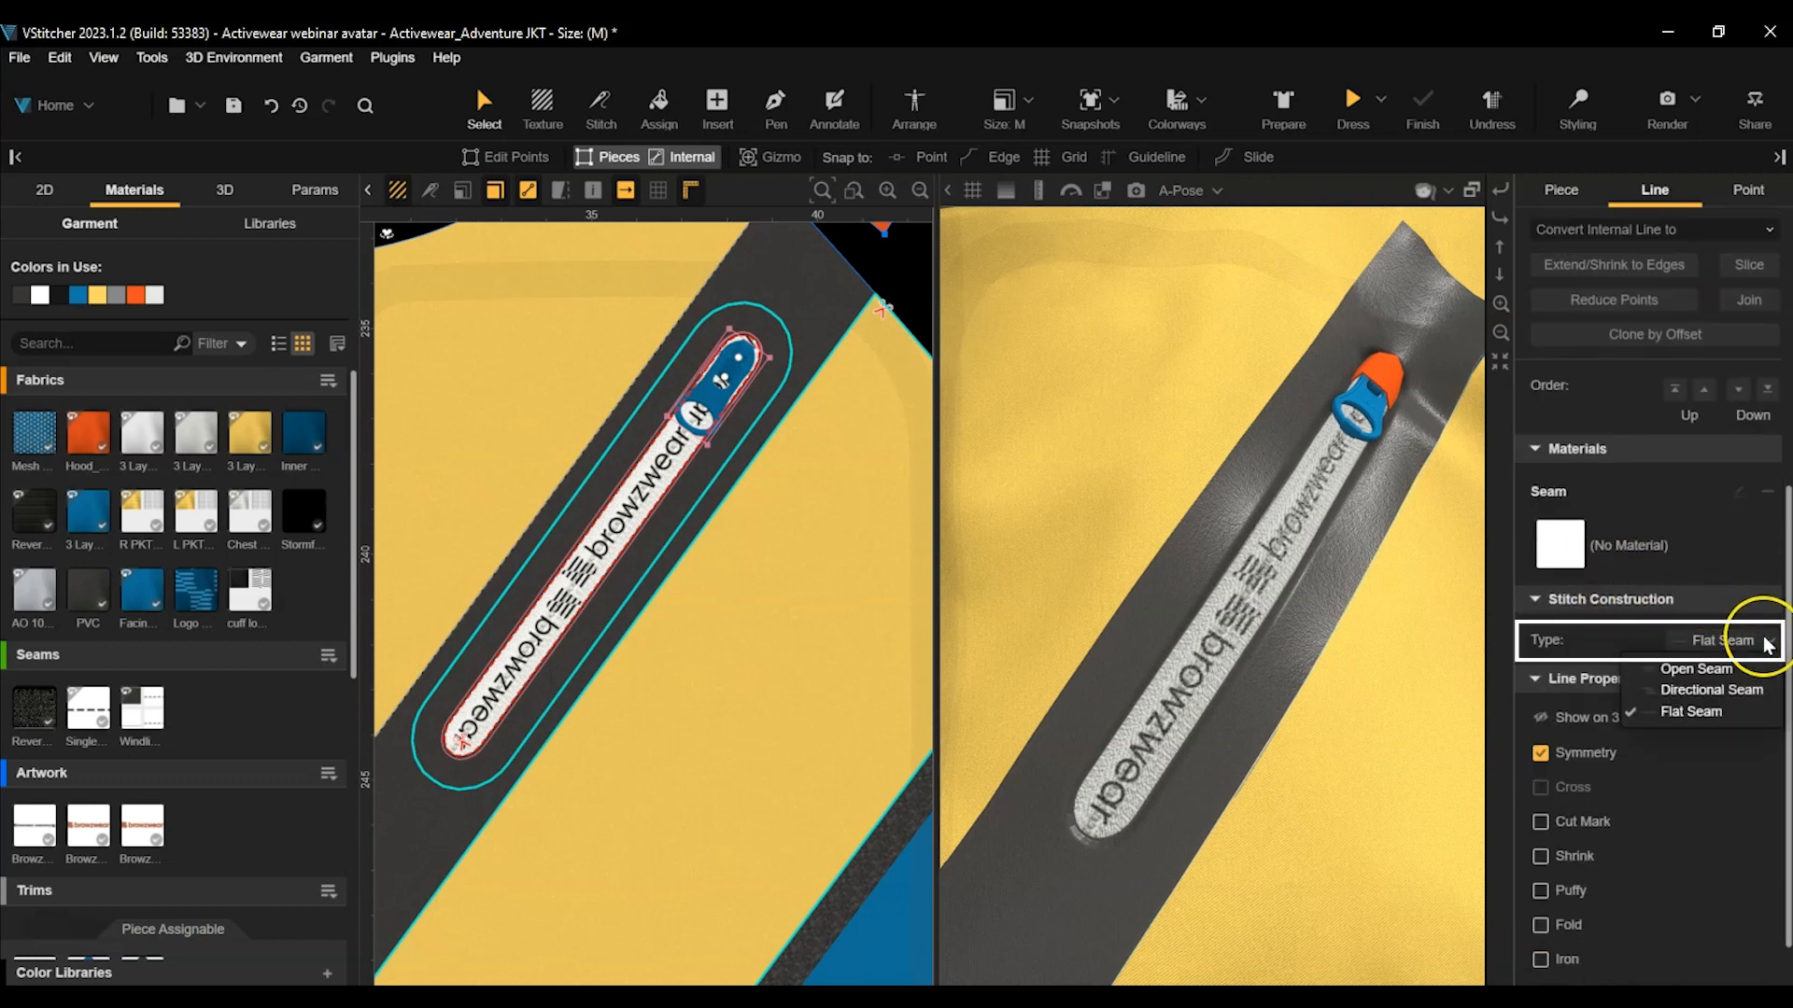
left_click(1723, 668)
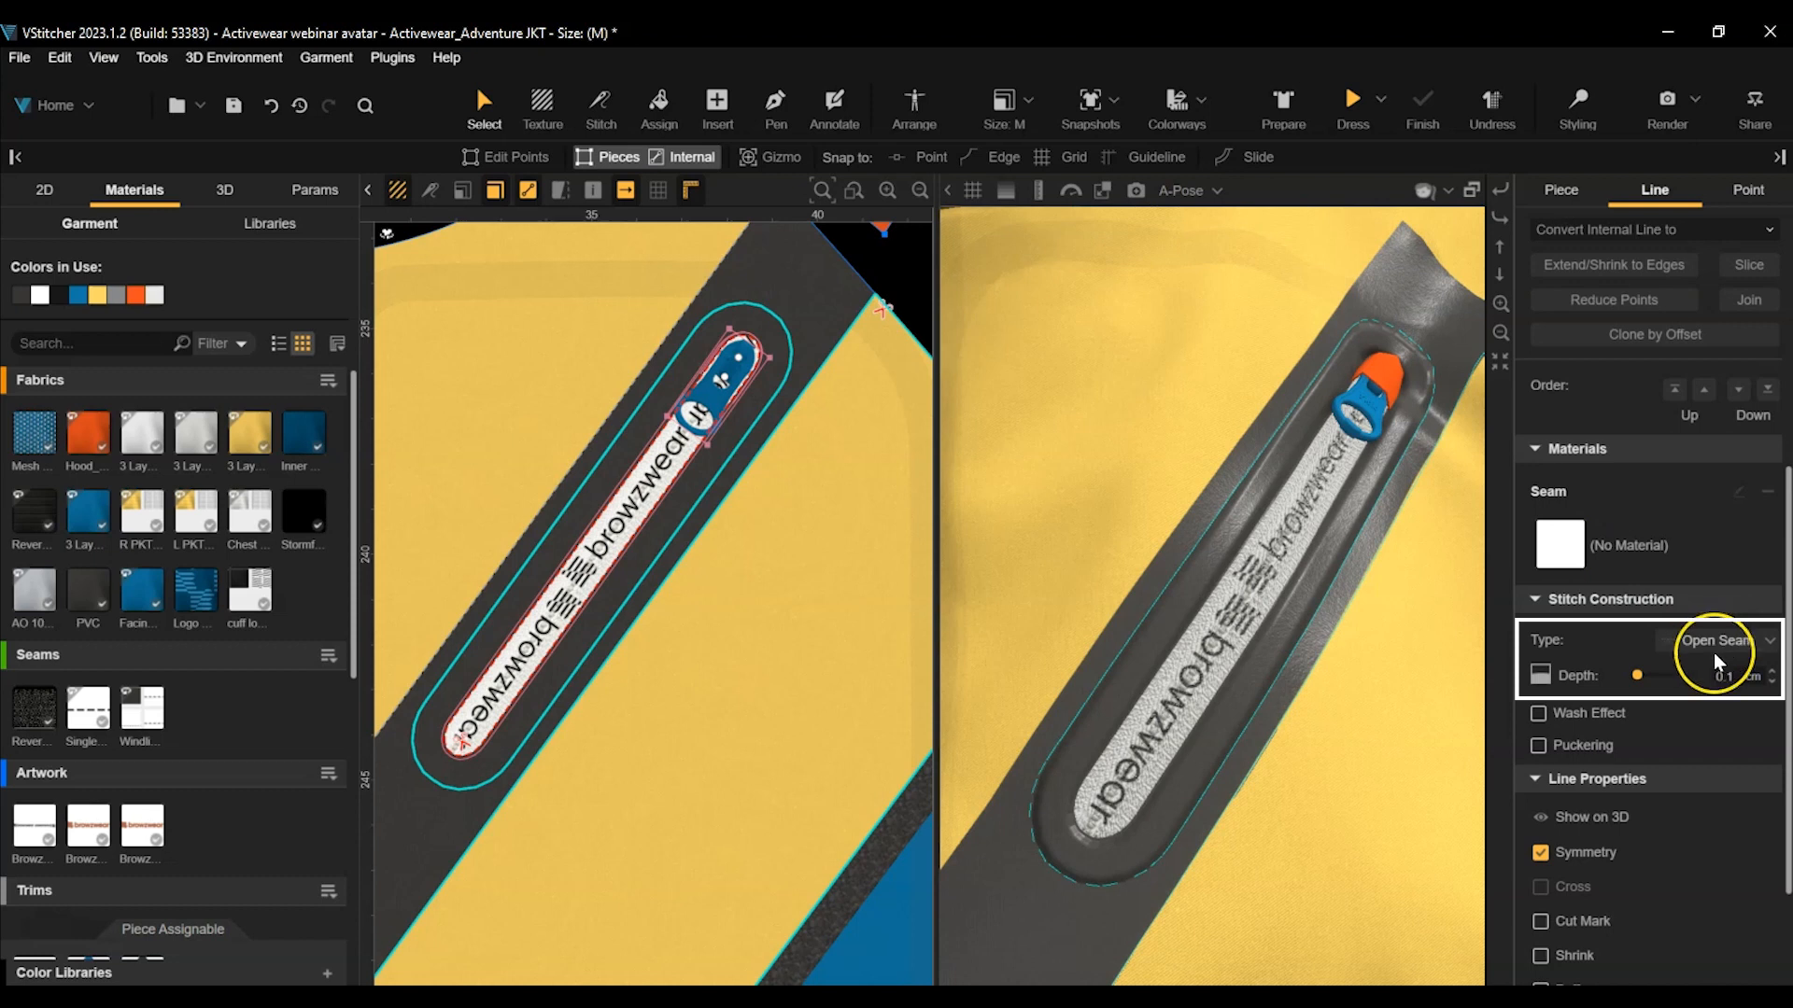
left_click(1735, 673)
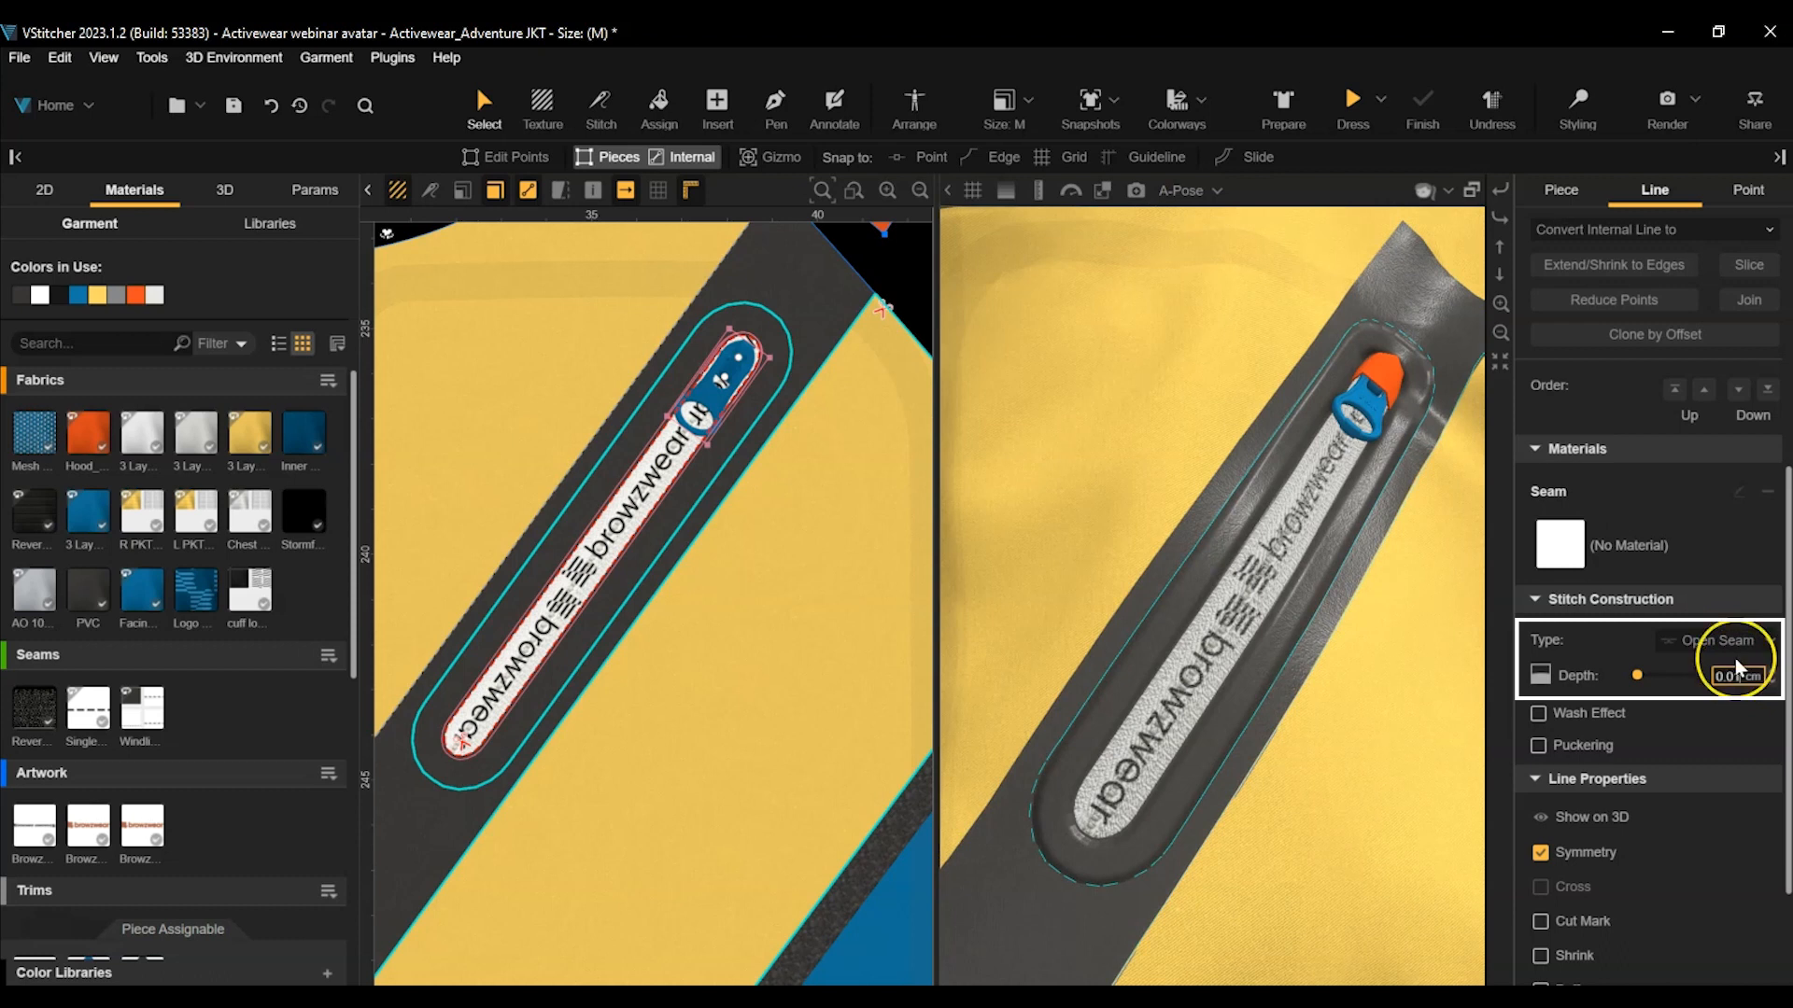
key("Return")
left_click(906, 301)
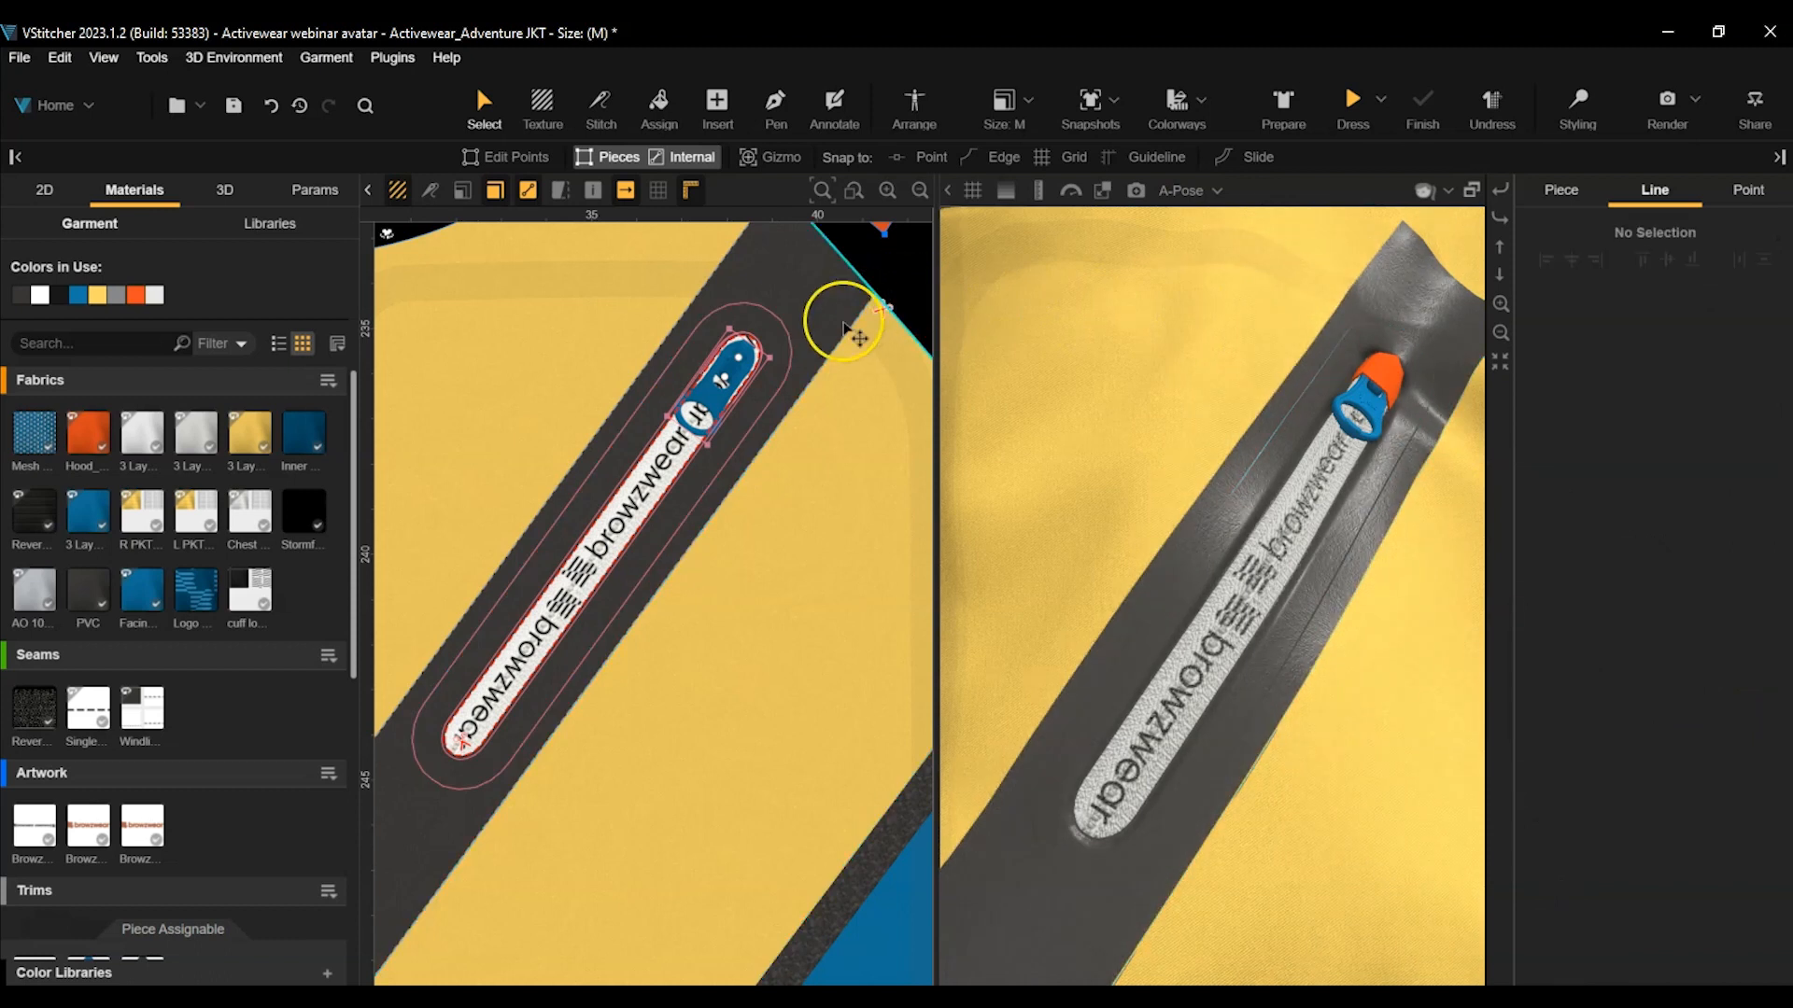
Hide the Browzwear logo layer and the face of the Reverse zipper base 4 layer on the chest pocket zipper opening.
left_click(691, 454)
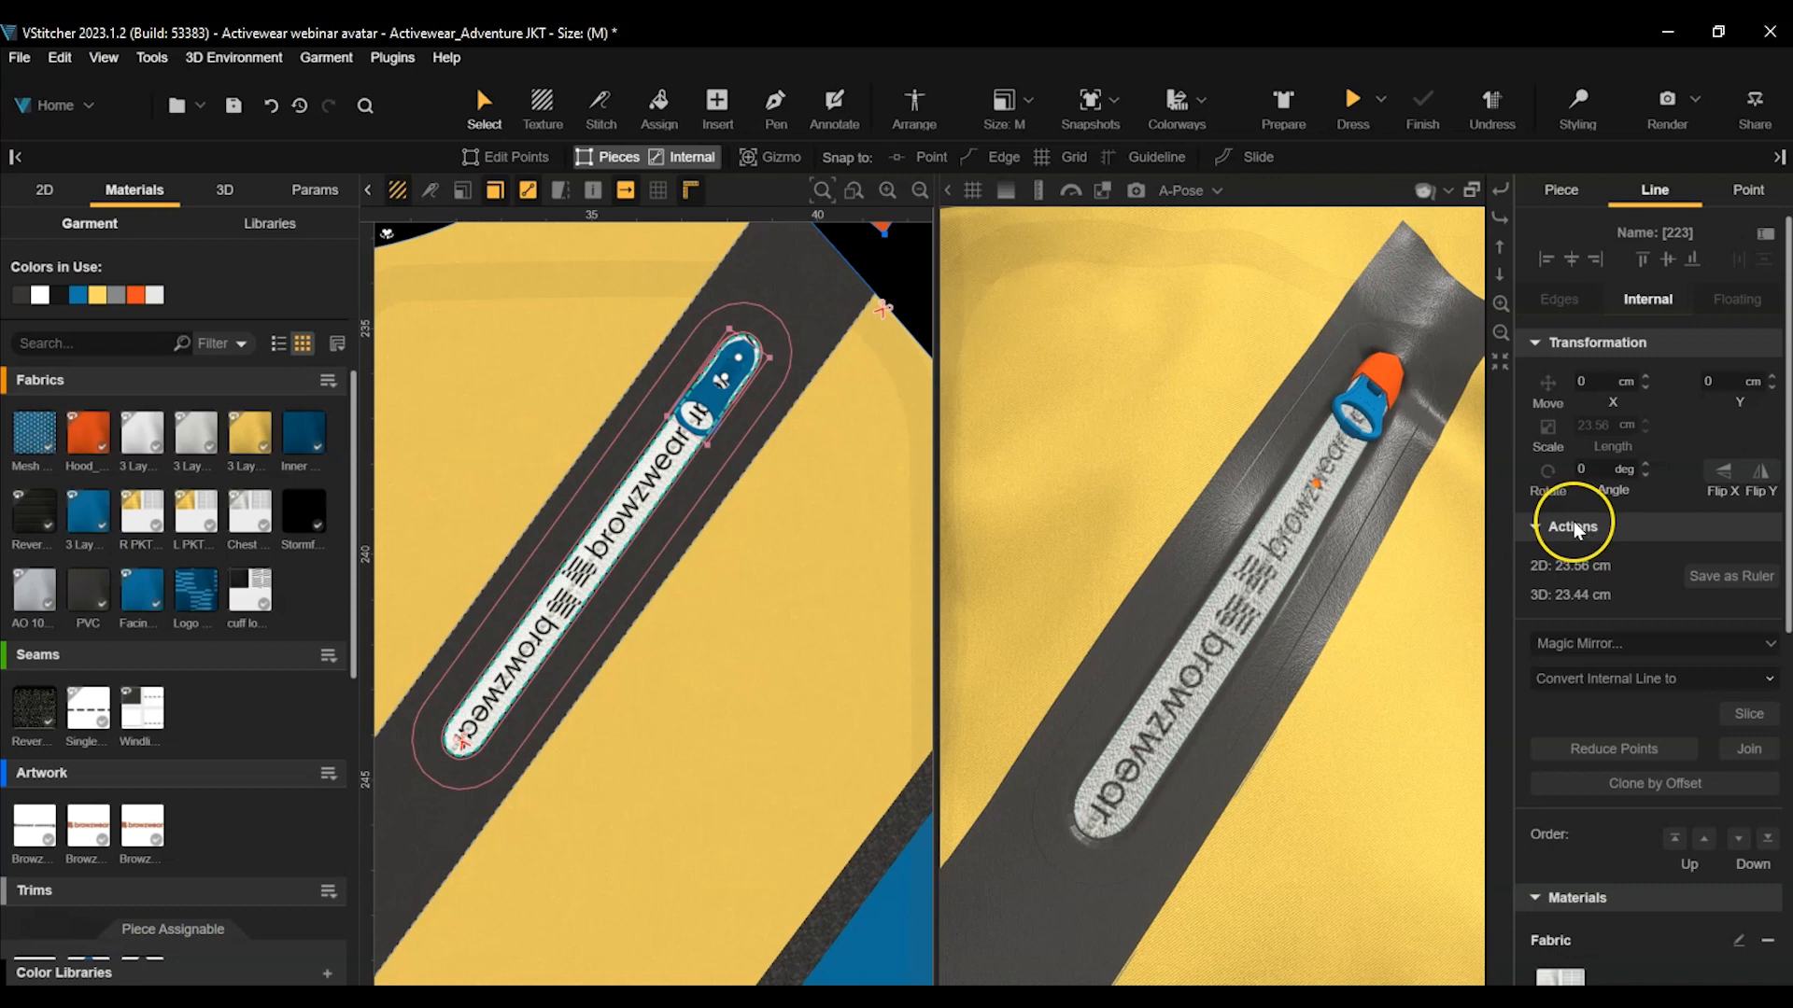
scroll(1572, 521, "down", 6)
left_click(1556, 329)
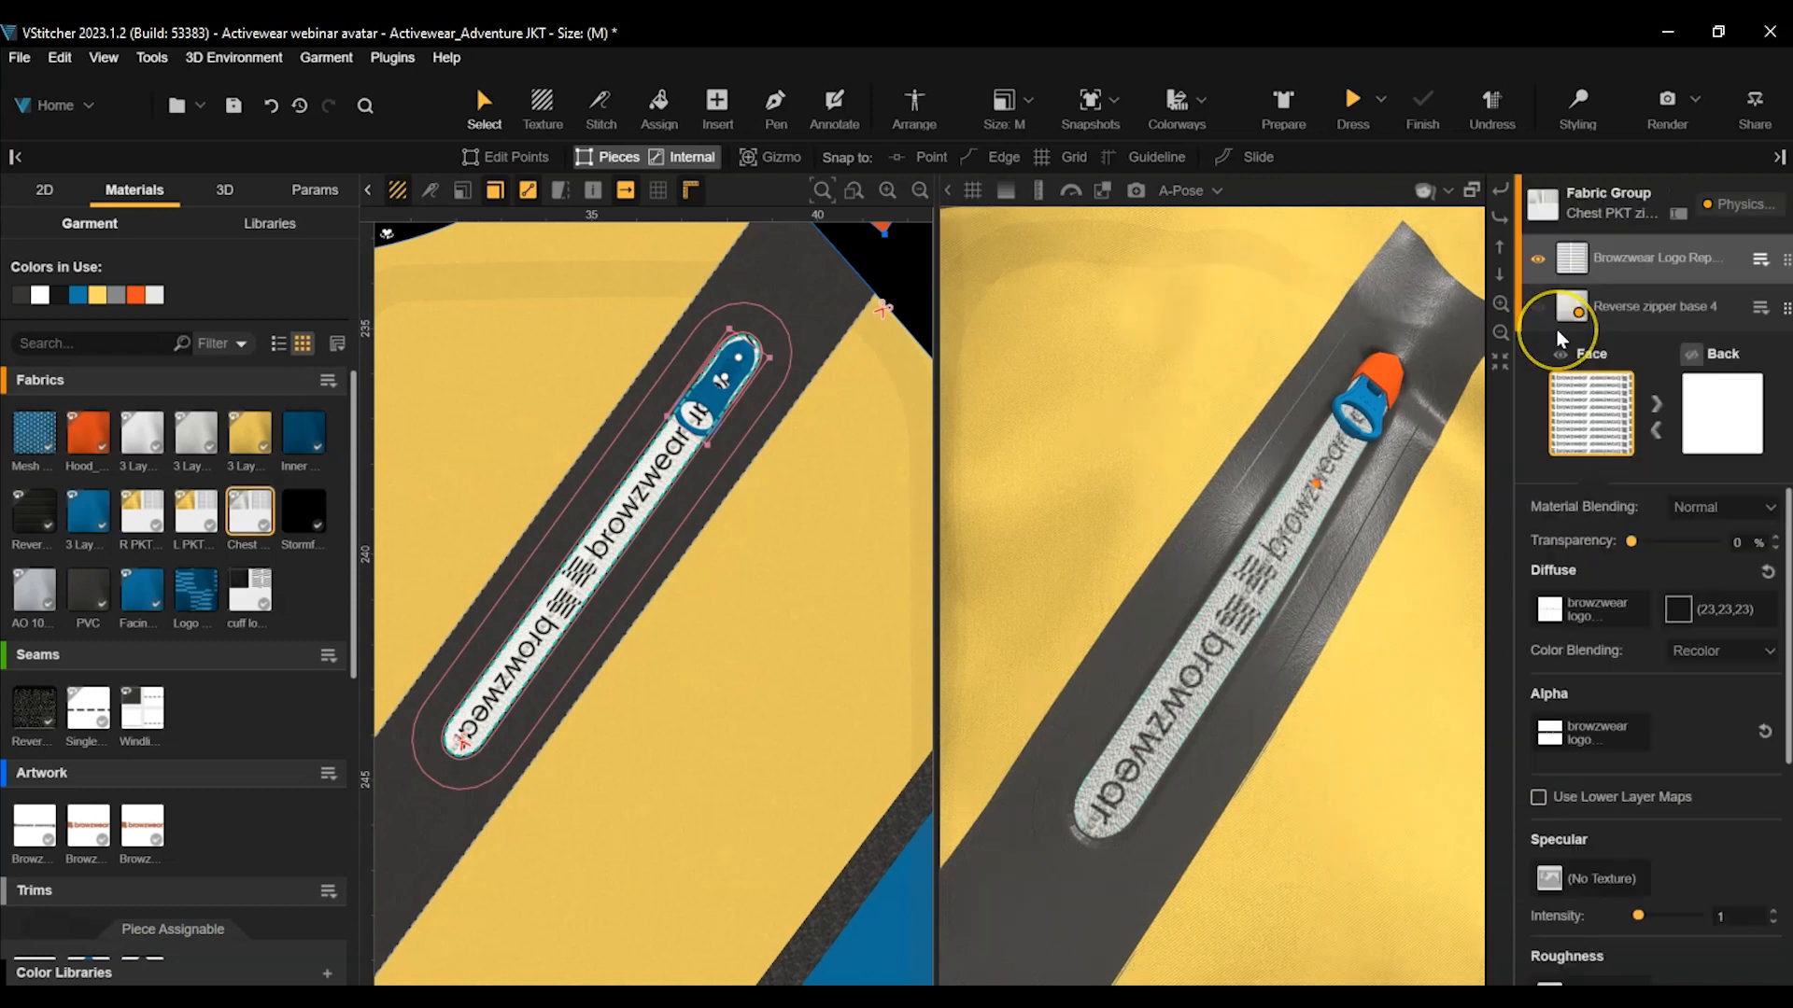
left_click(1539, 260)
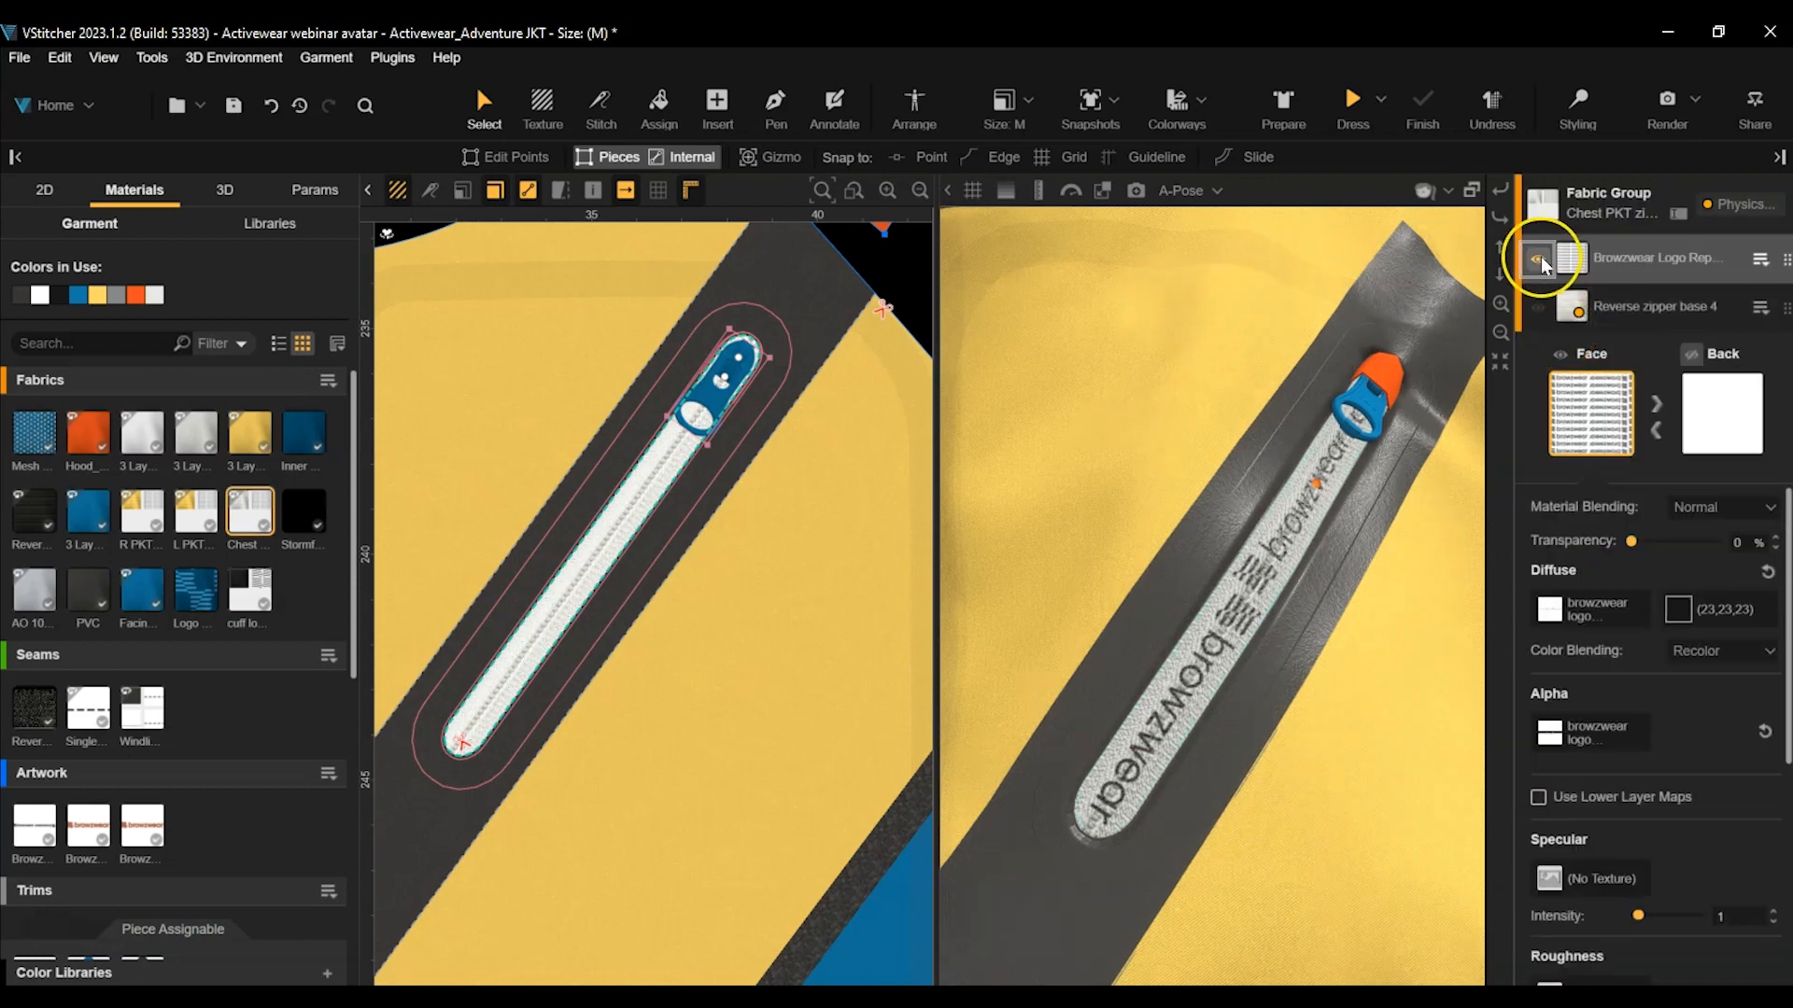
left_click(1625, 307)
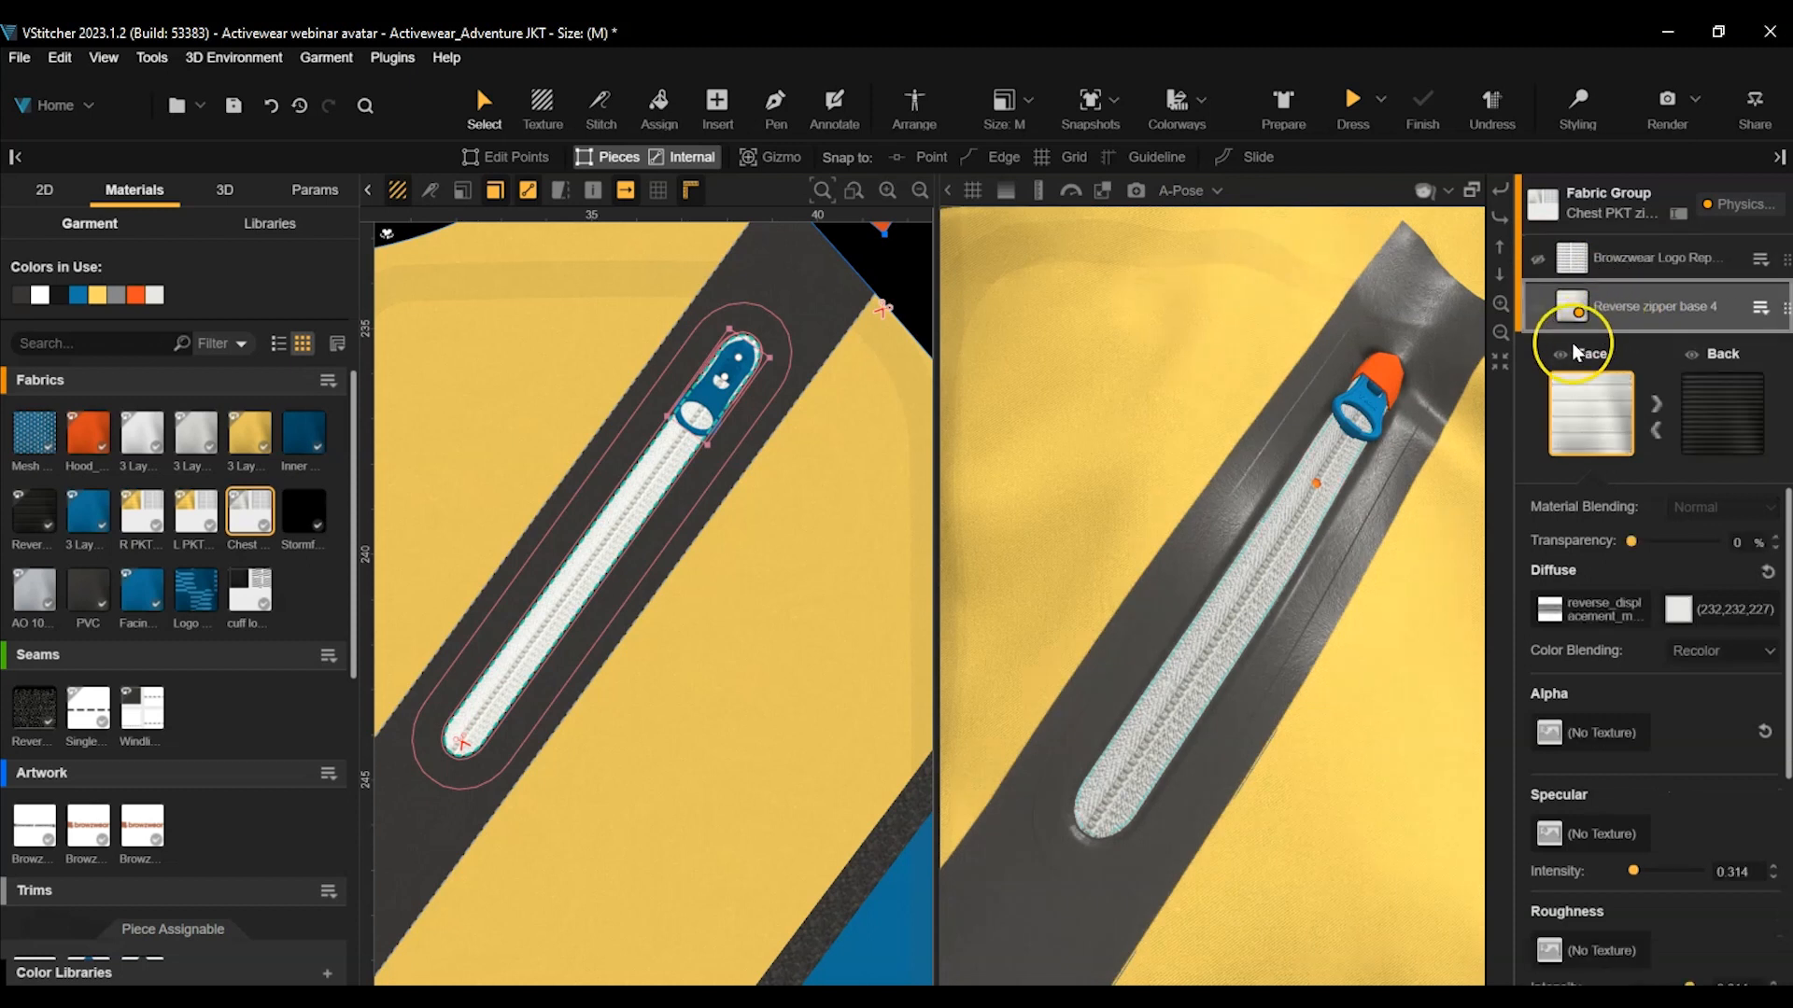
left_click(1559, 353)
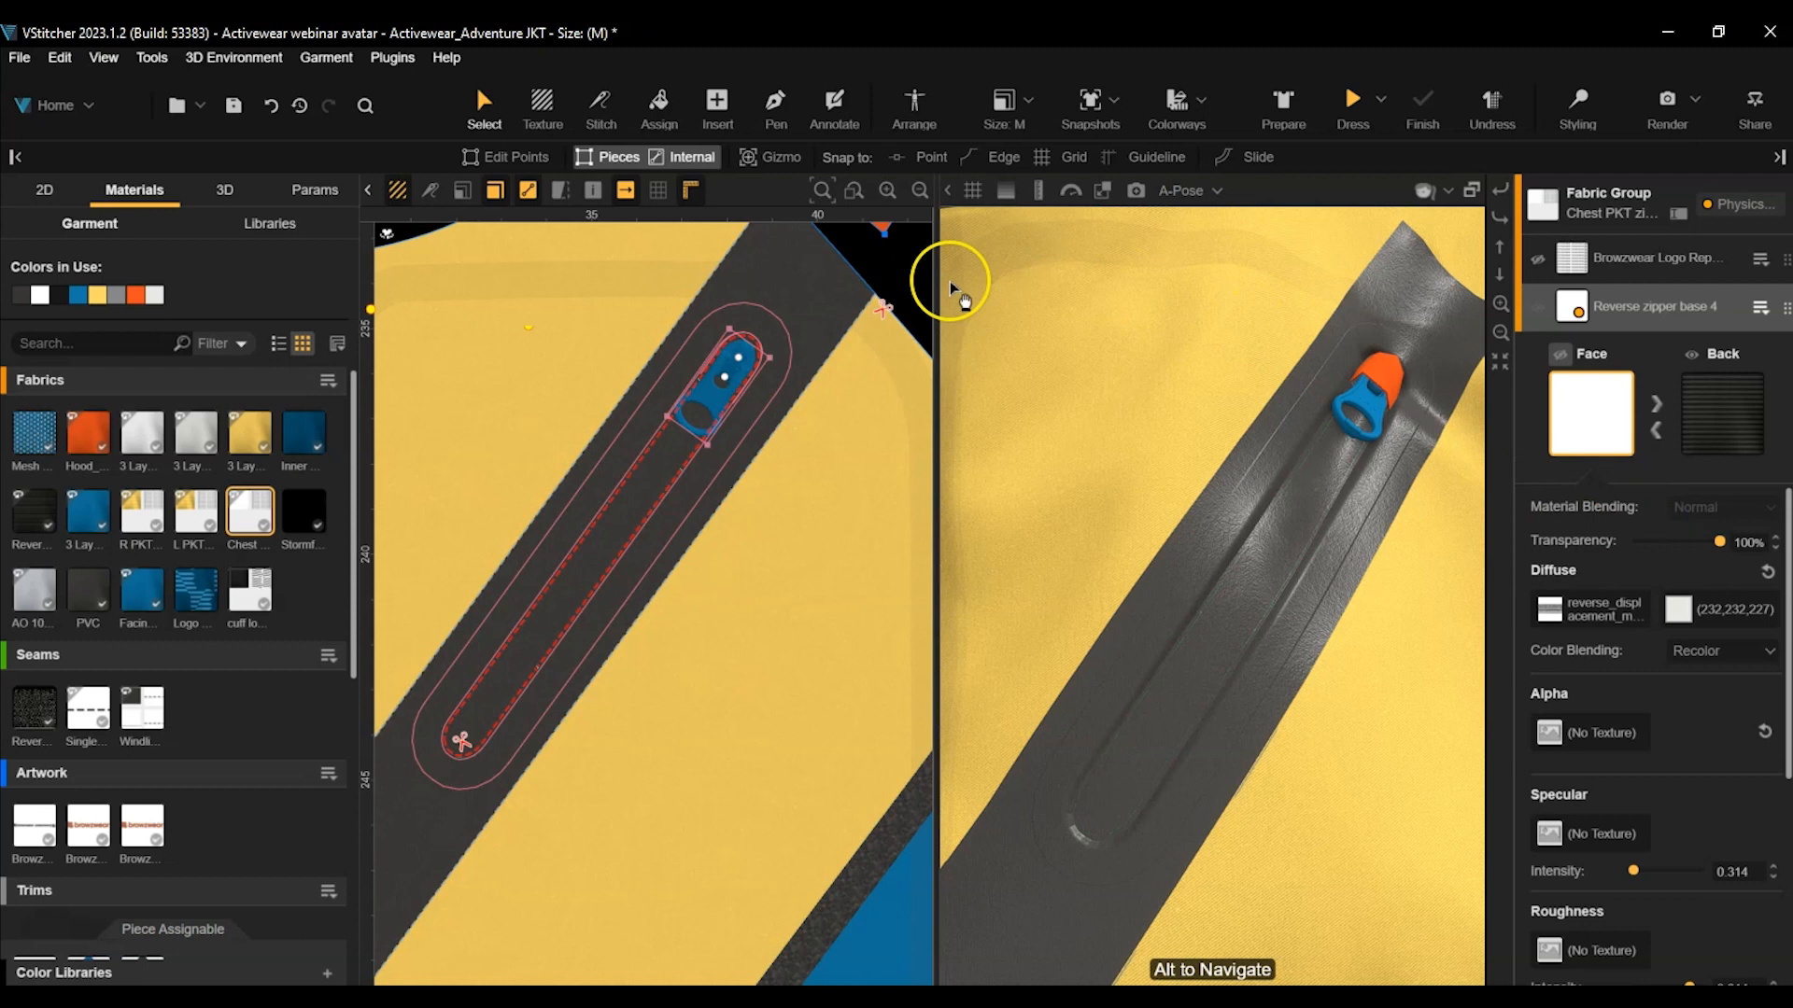
left_click(528, 328)
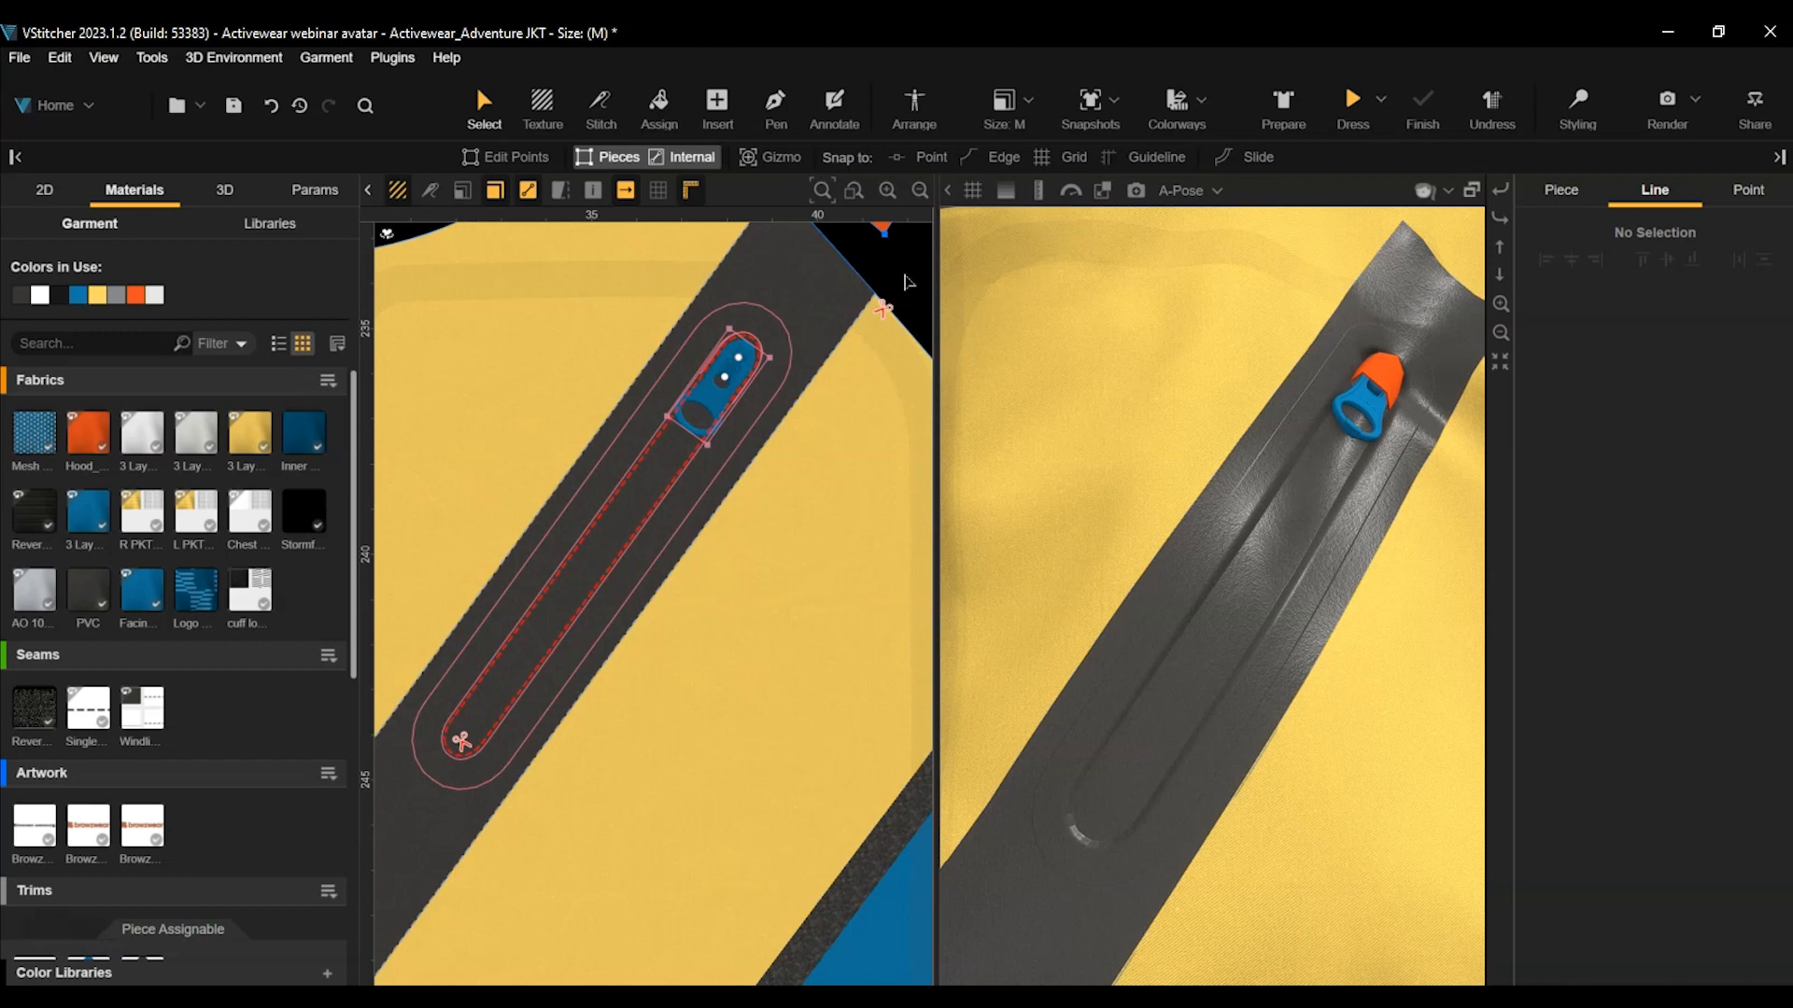
Restore the visibility of the logo layer and the reverse zipper base face on the chest pocket zipper opening.
left_click(658, 487)
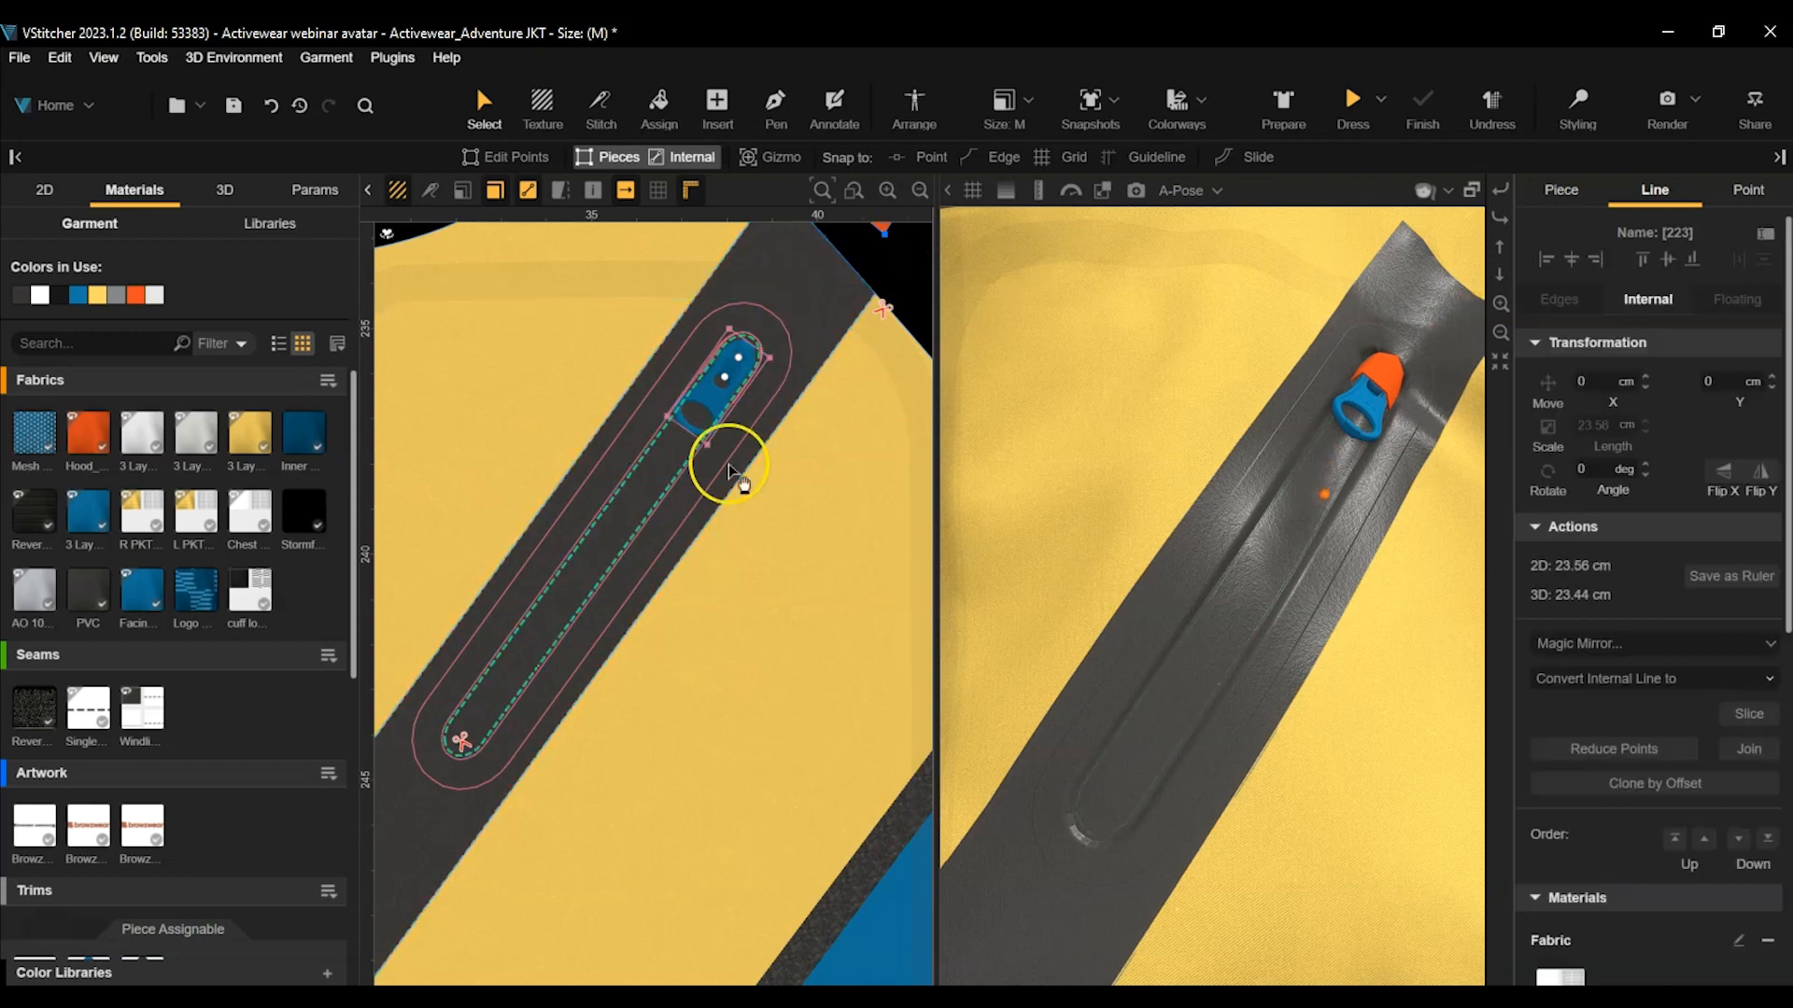
scroll(1587, 523, "down", 5)
left_click(1564, 532)
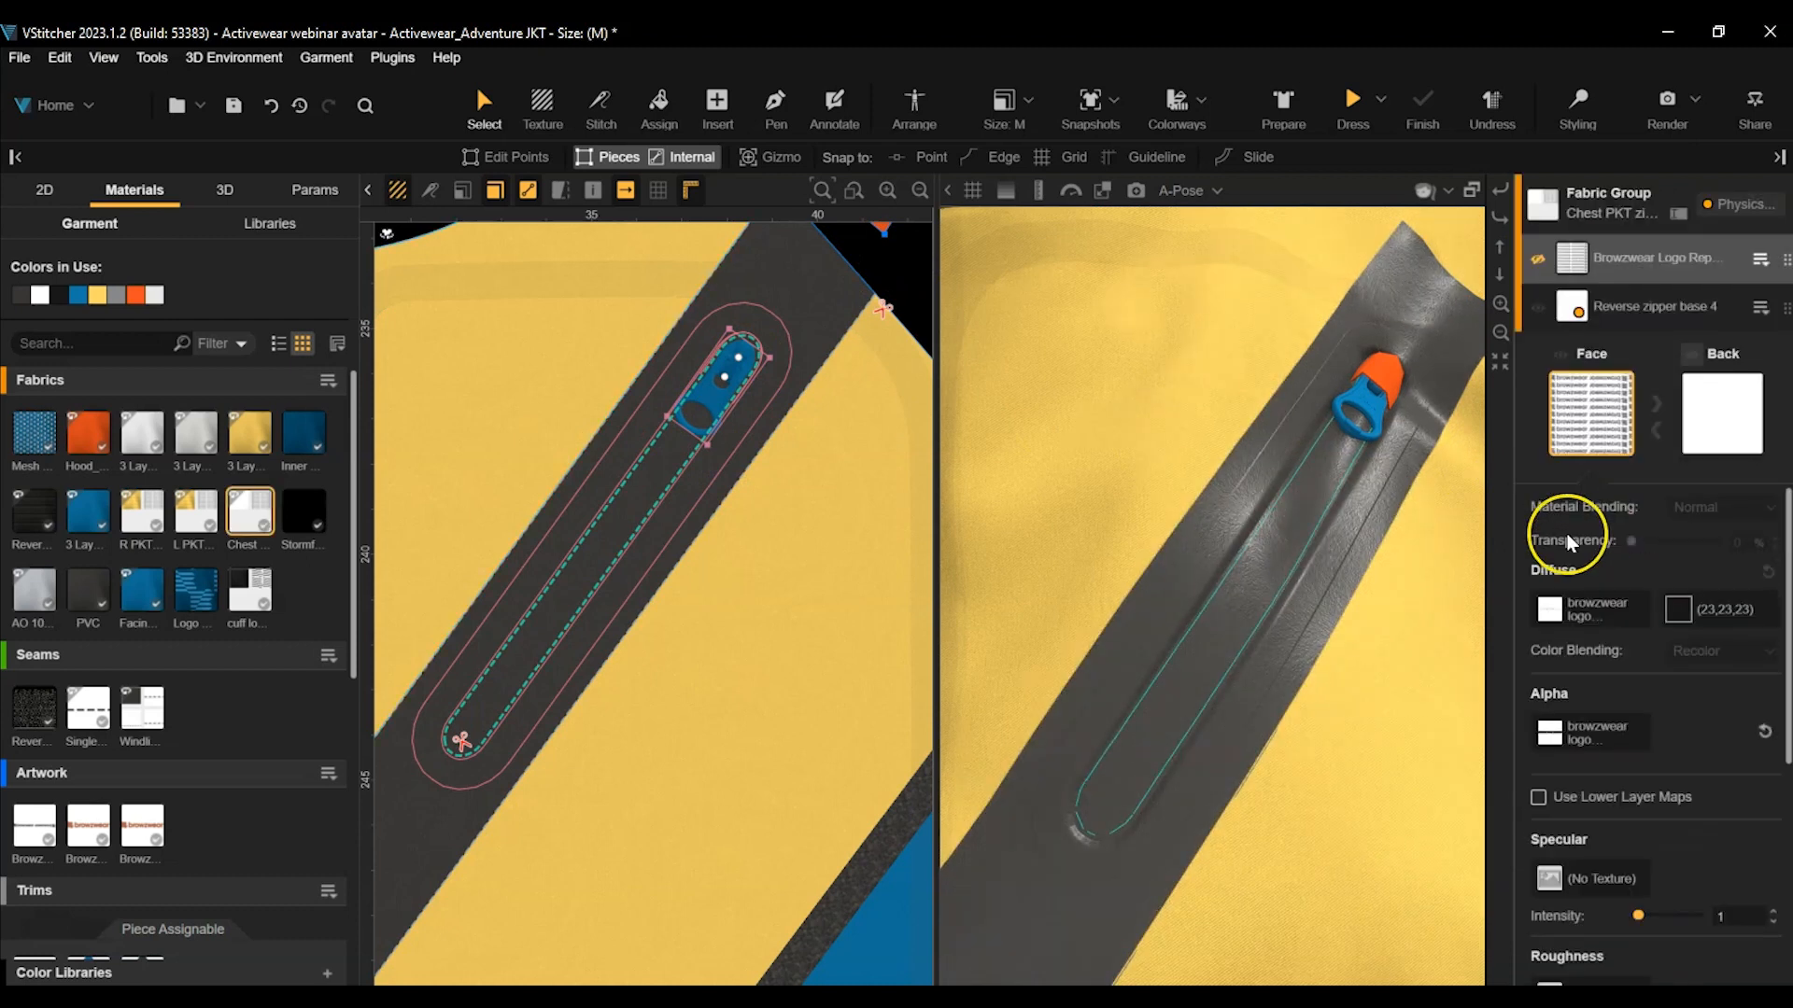
left_click(1537, 258)
left_click(1538, 301)
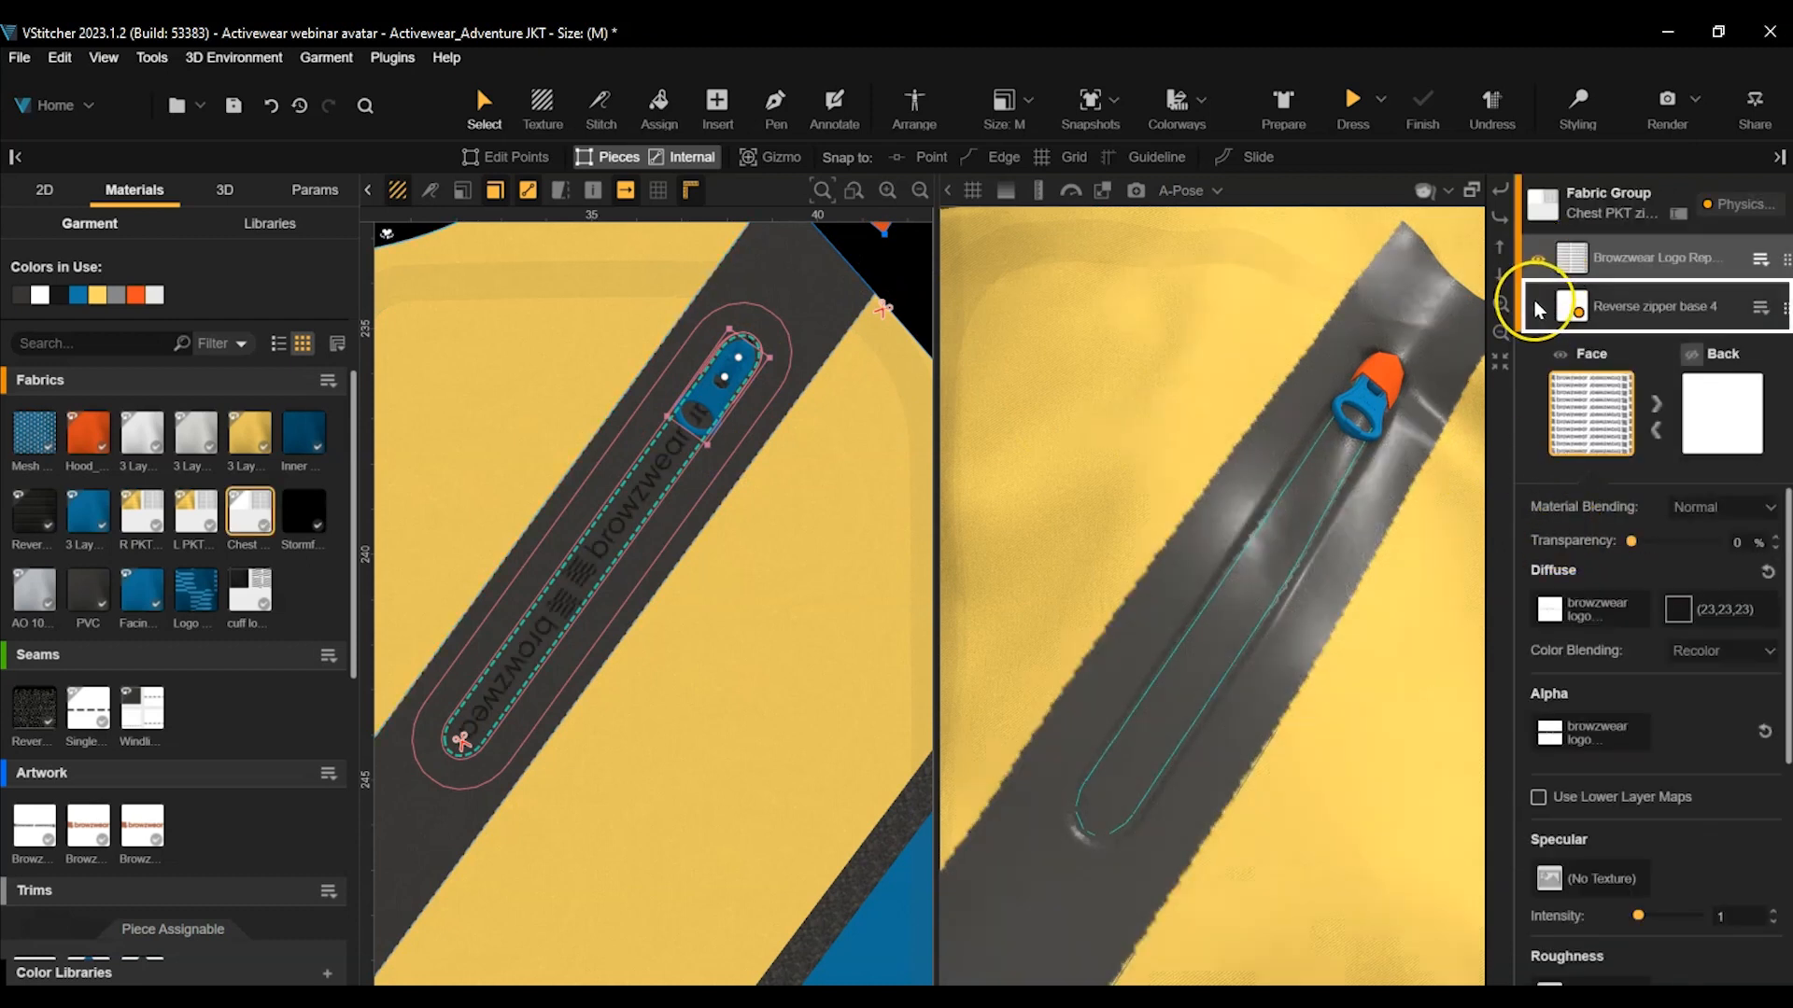
left_click(1564, 371)
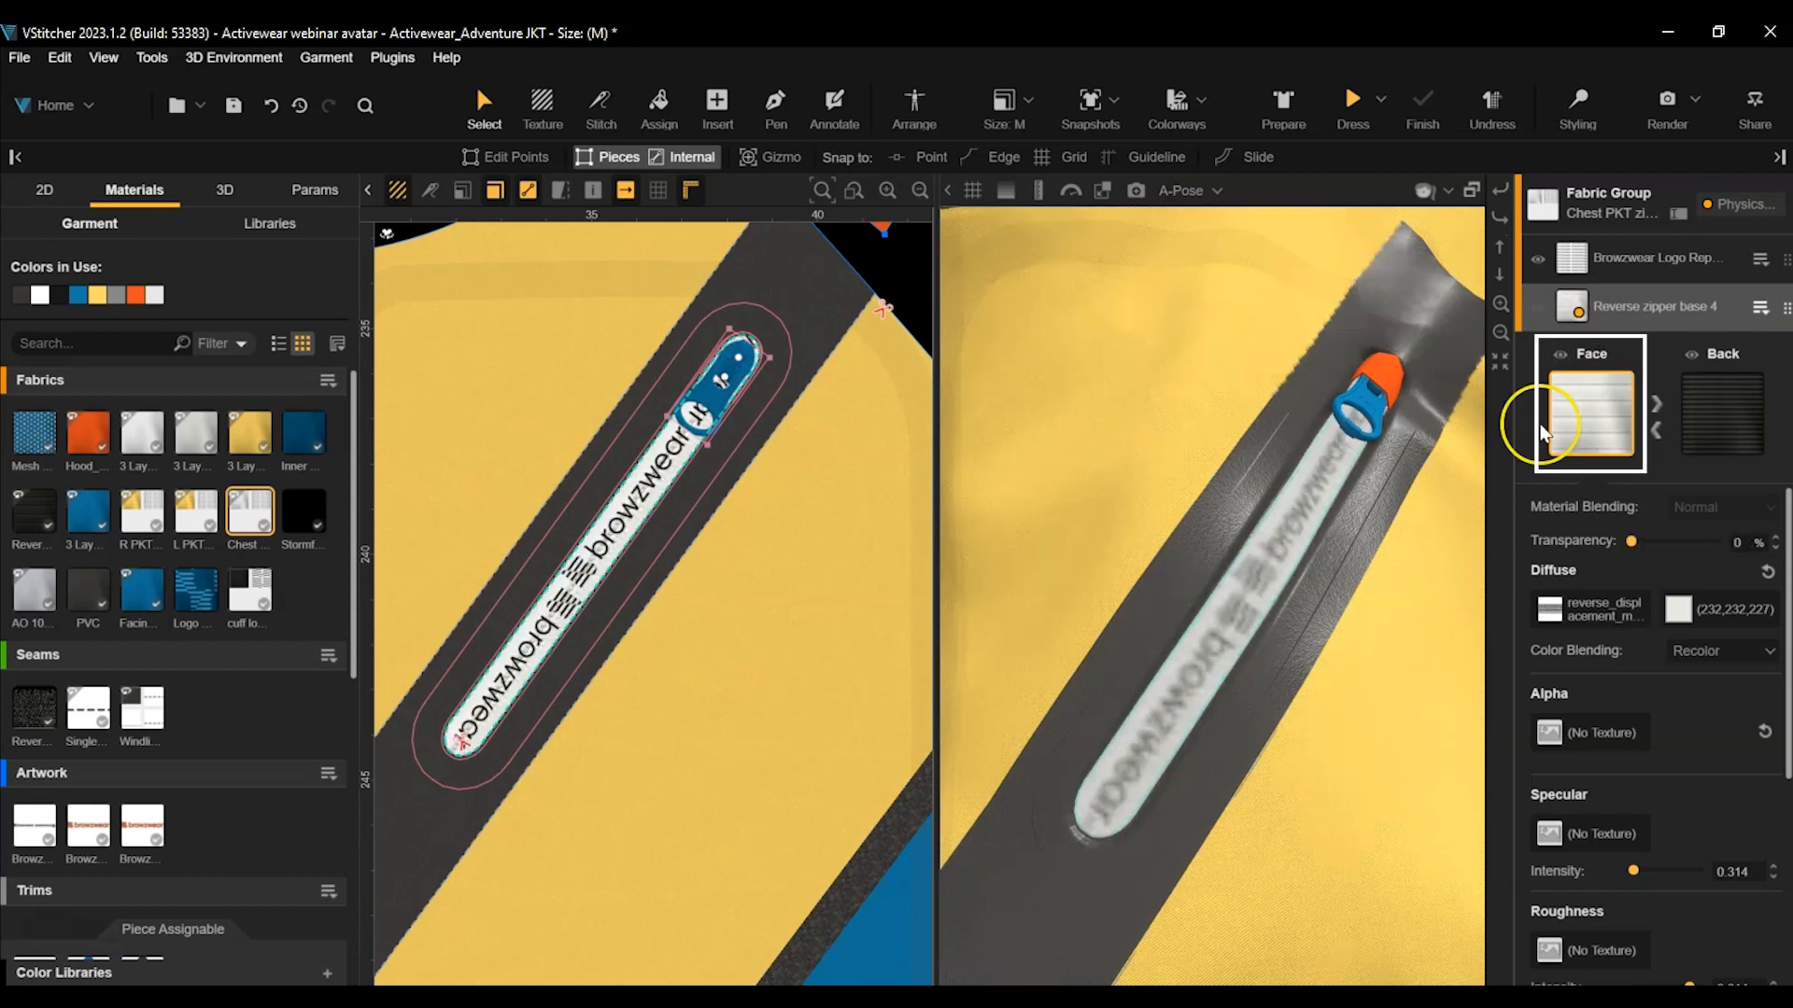
Clear the selection and take a 3D snapshot of the finished jacket.
left_click(1364, 349)
left_click(930, 271)
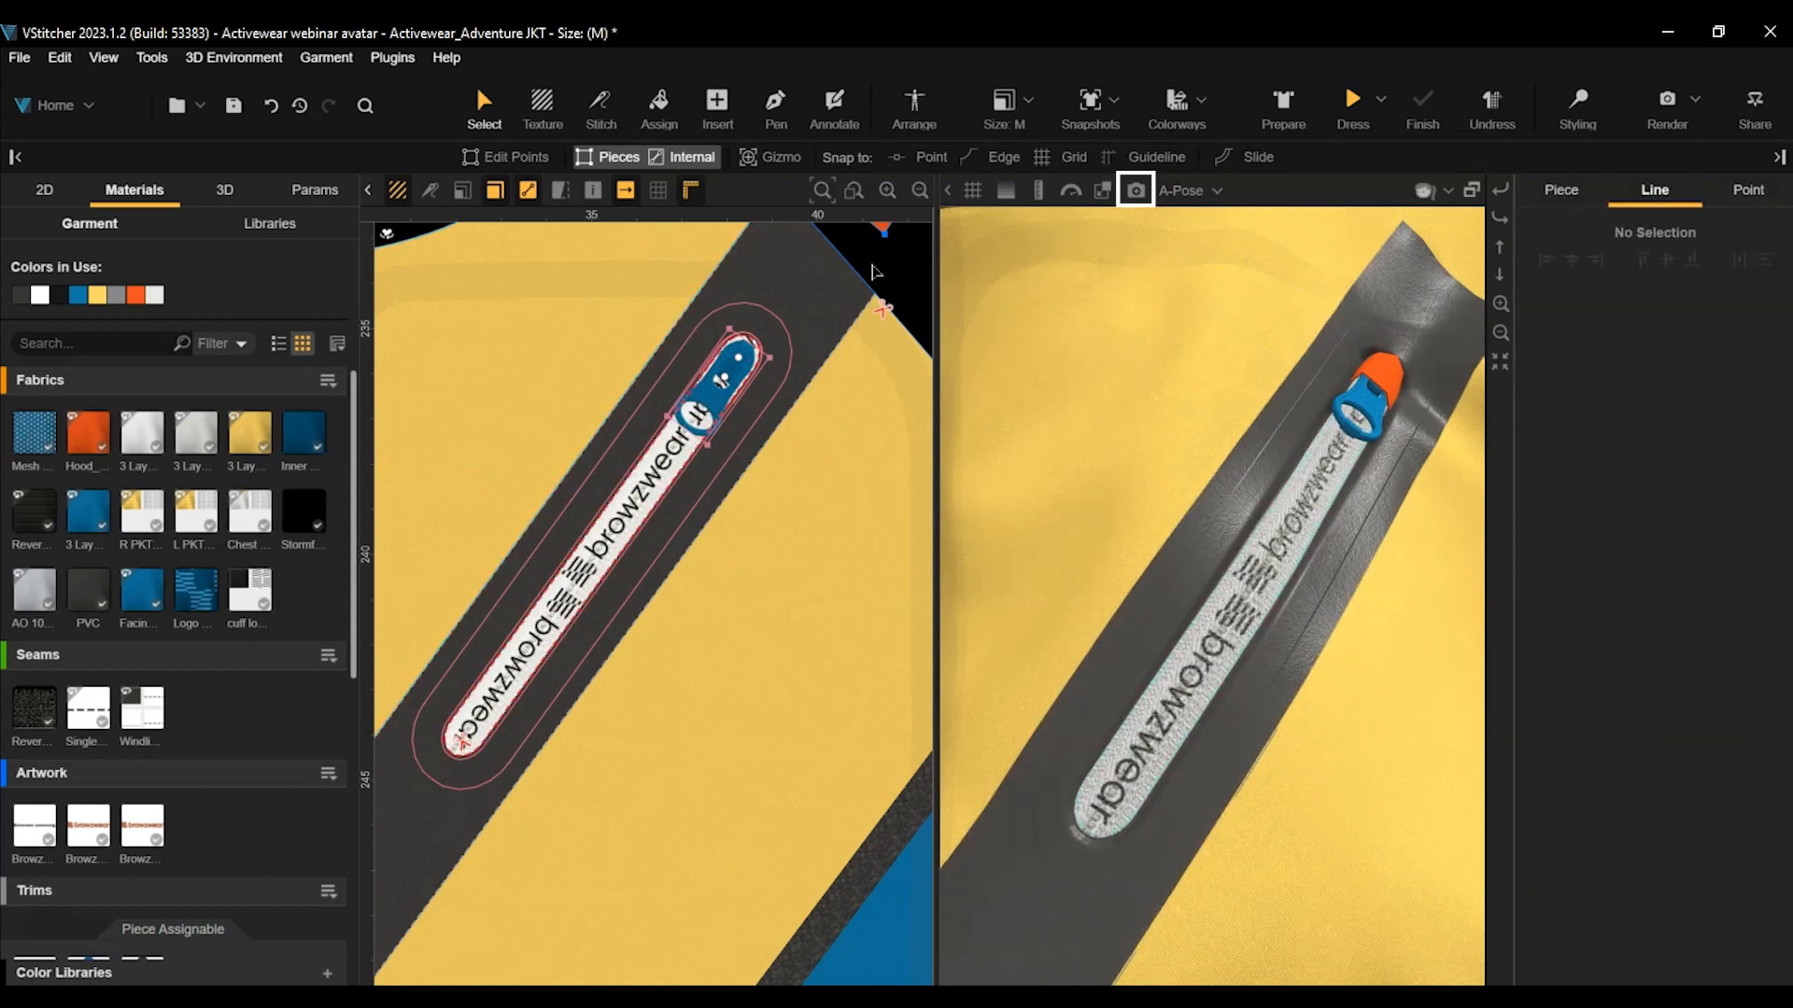
left_click(1137, 192)
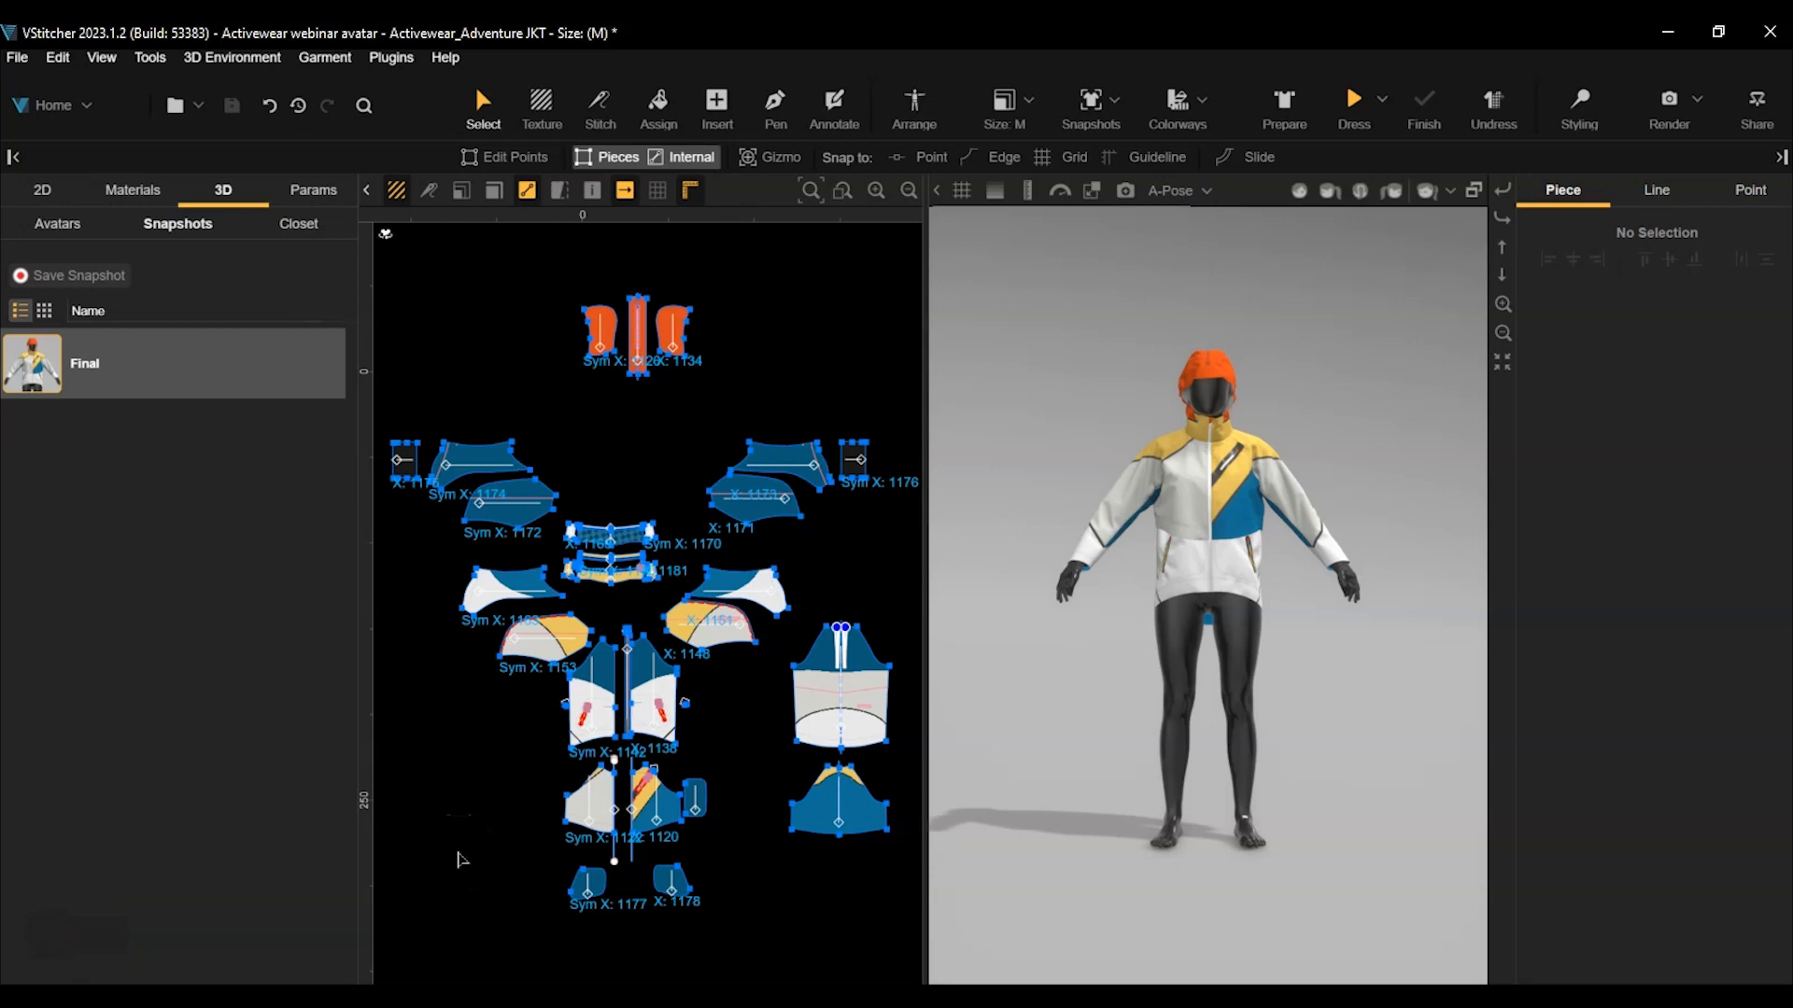
Start a new outfit and add the garment file Adventure Leggings.bw to it.
left_click(18, 62)
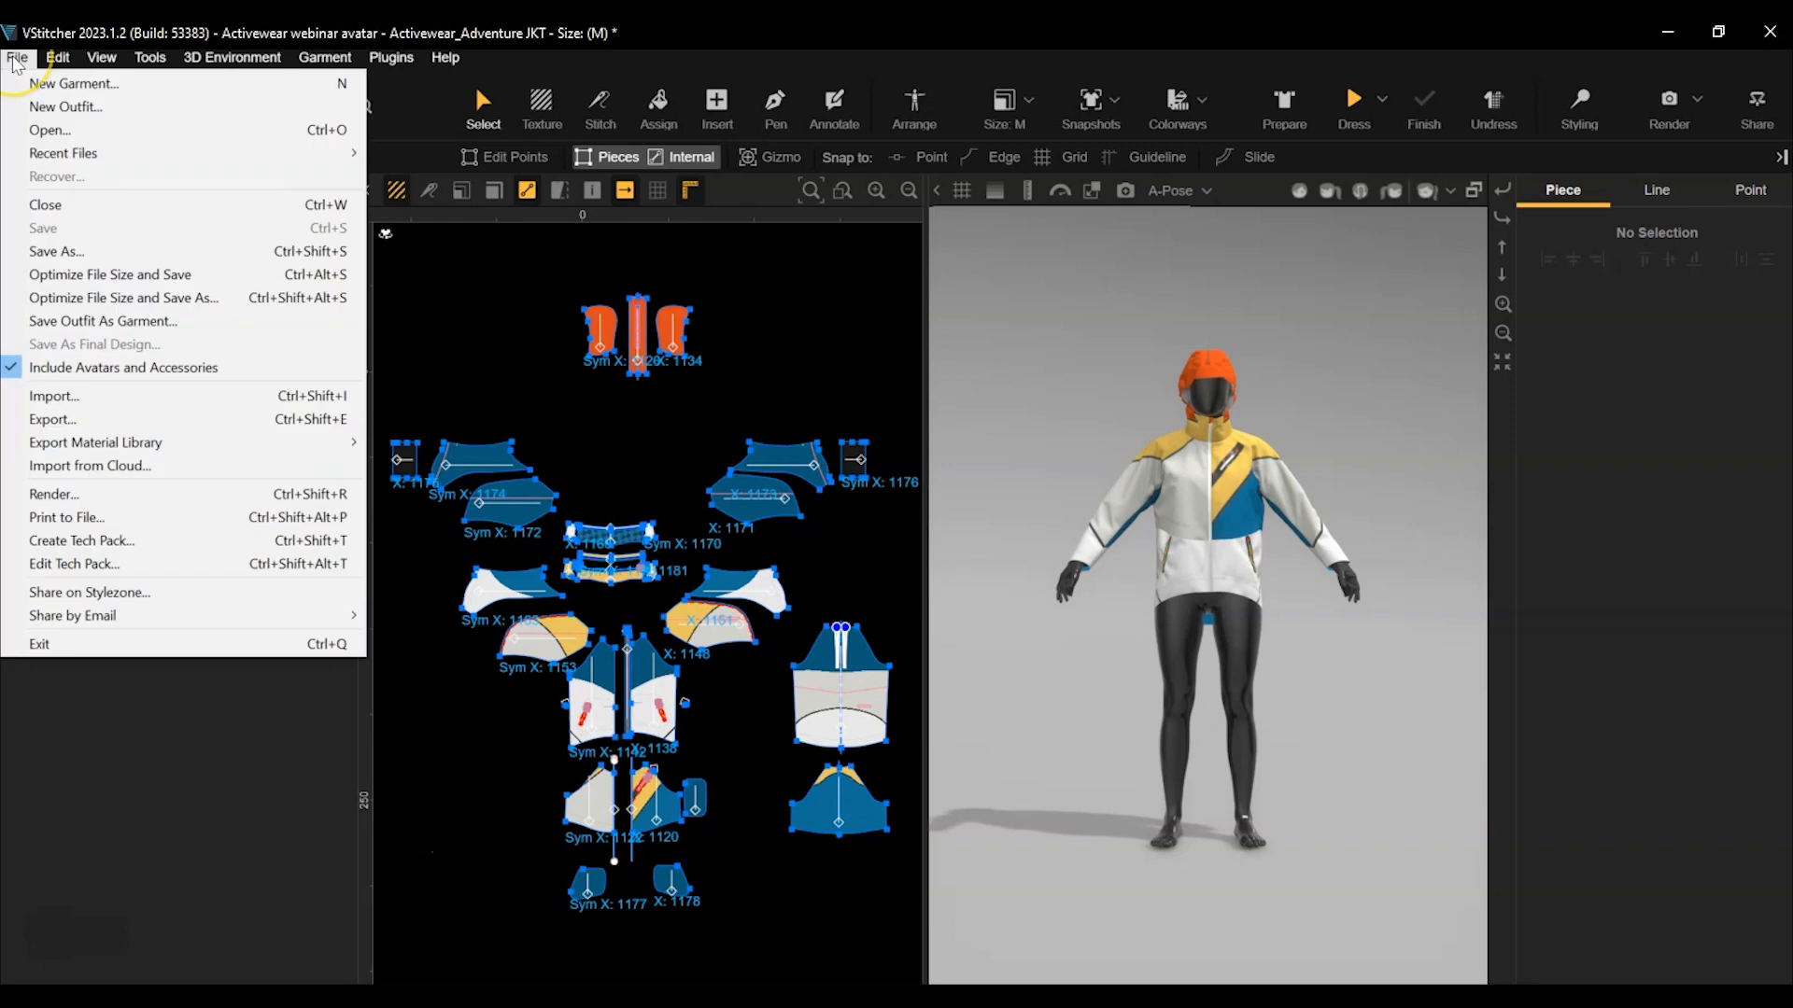
left_click(52, 108)
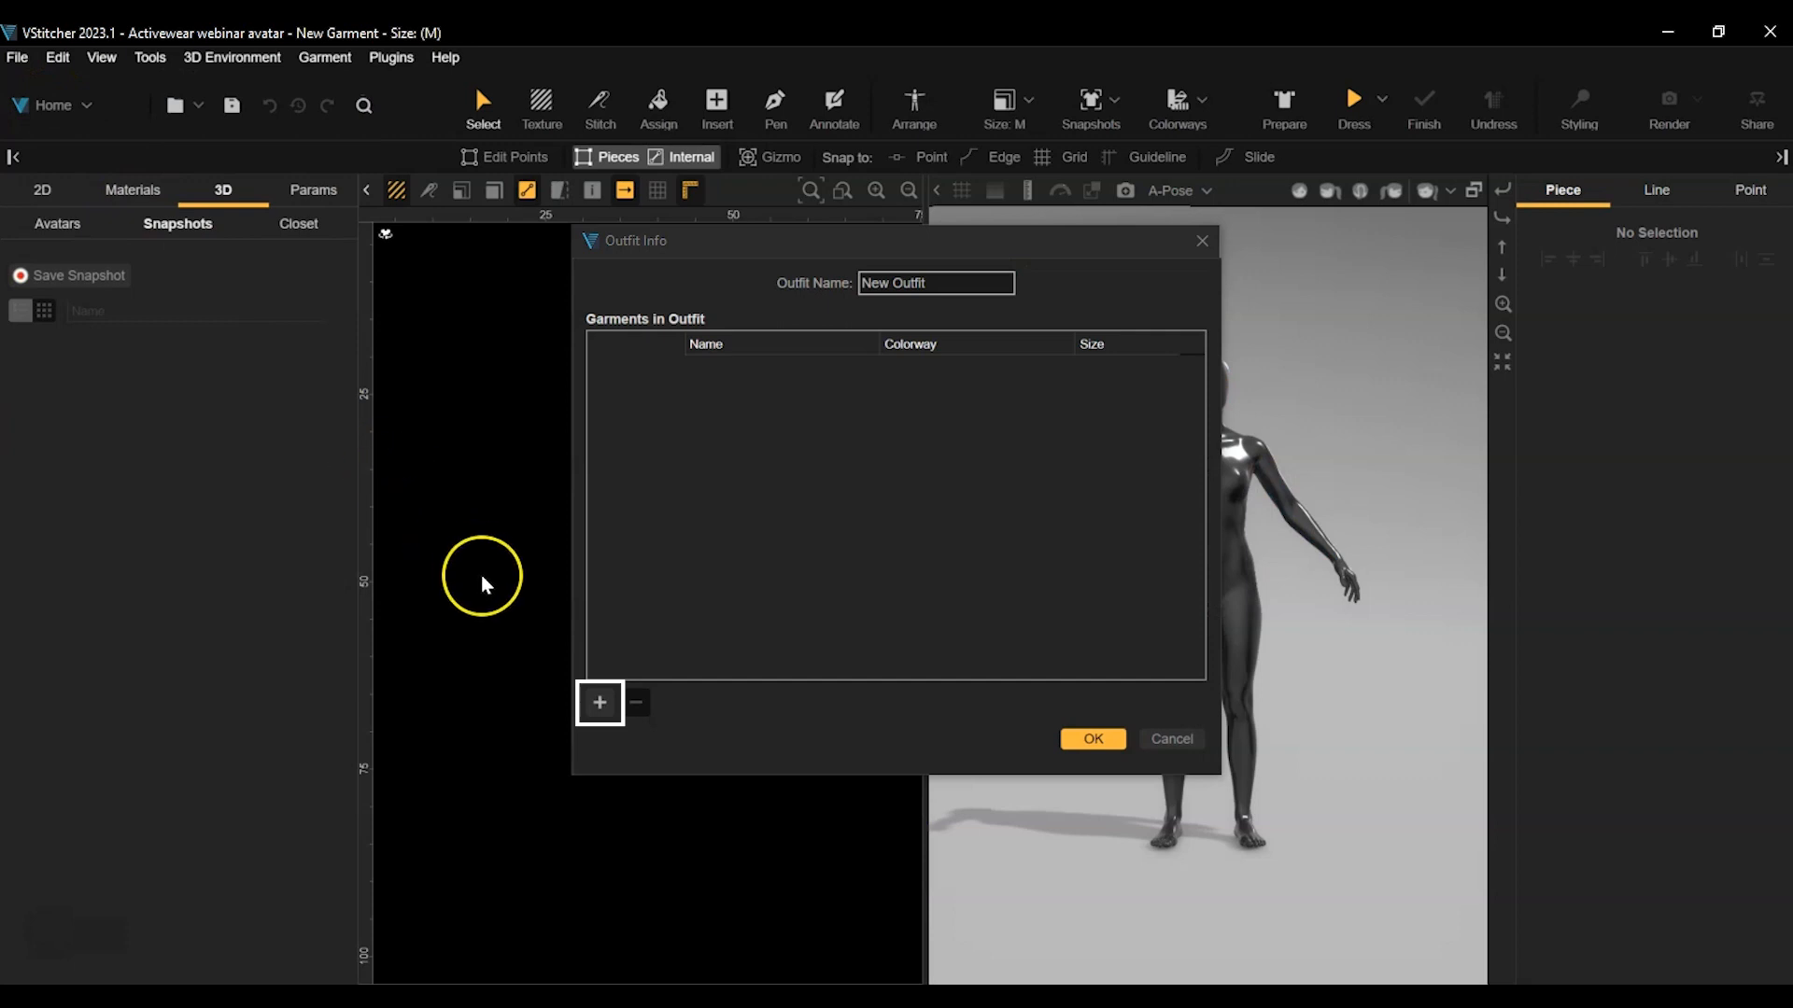
left_click(598, 703)
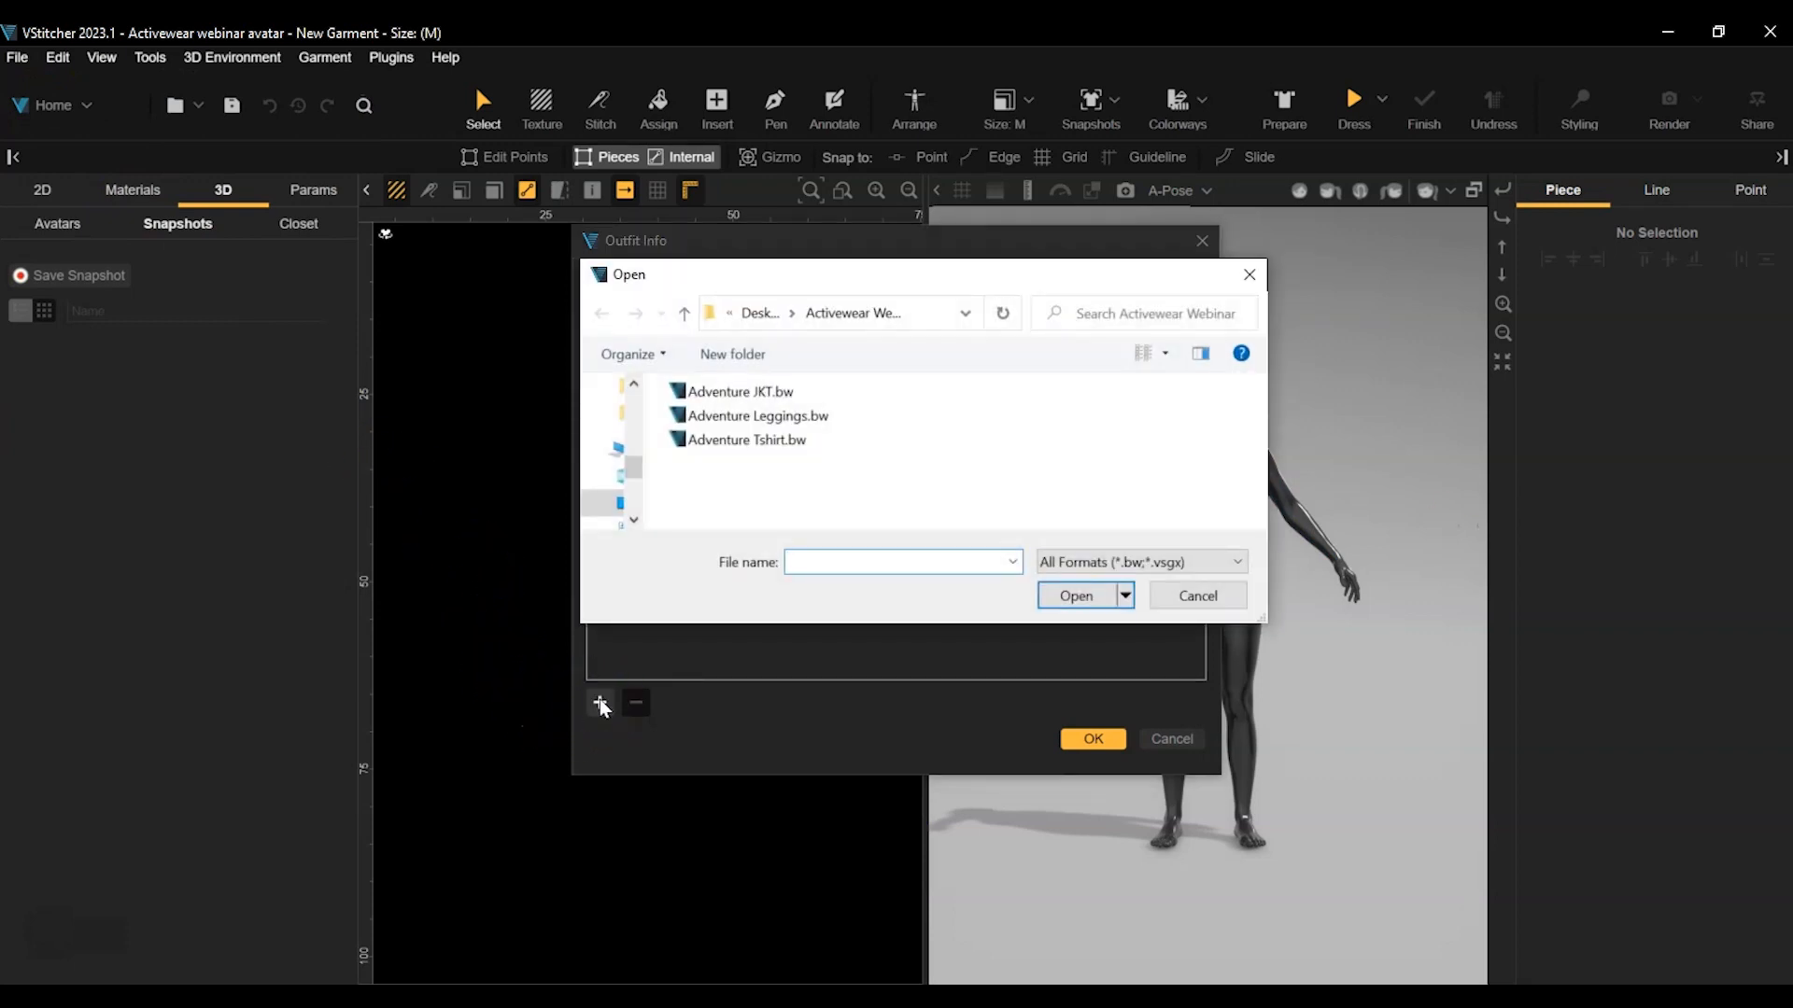
left_click(761, 417)
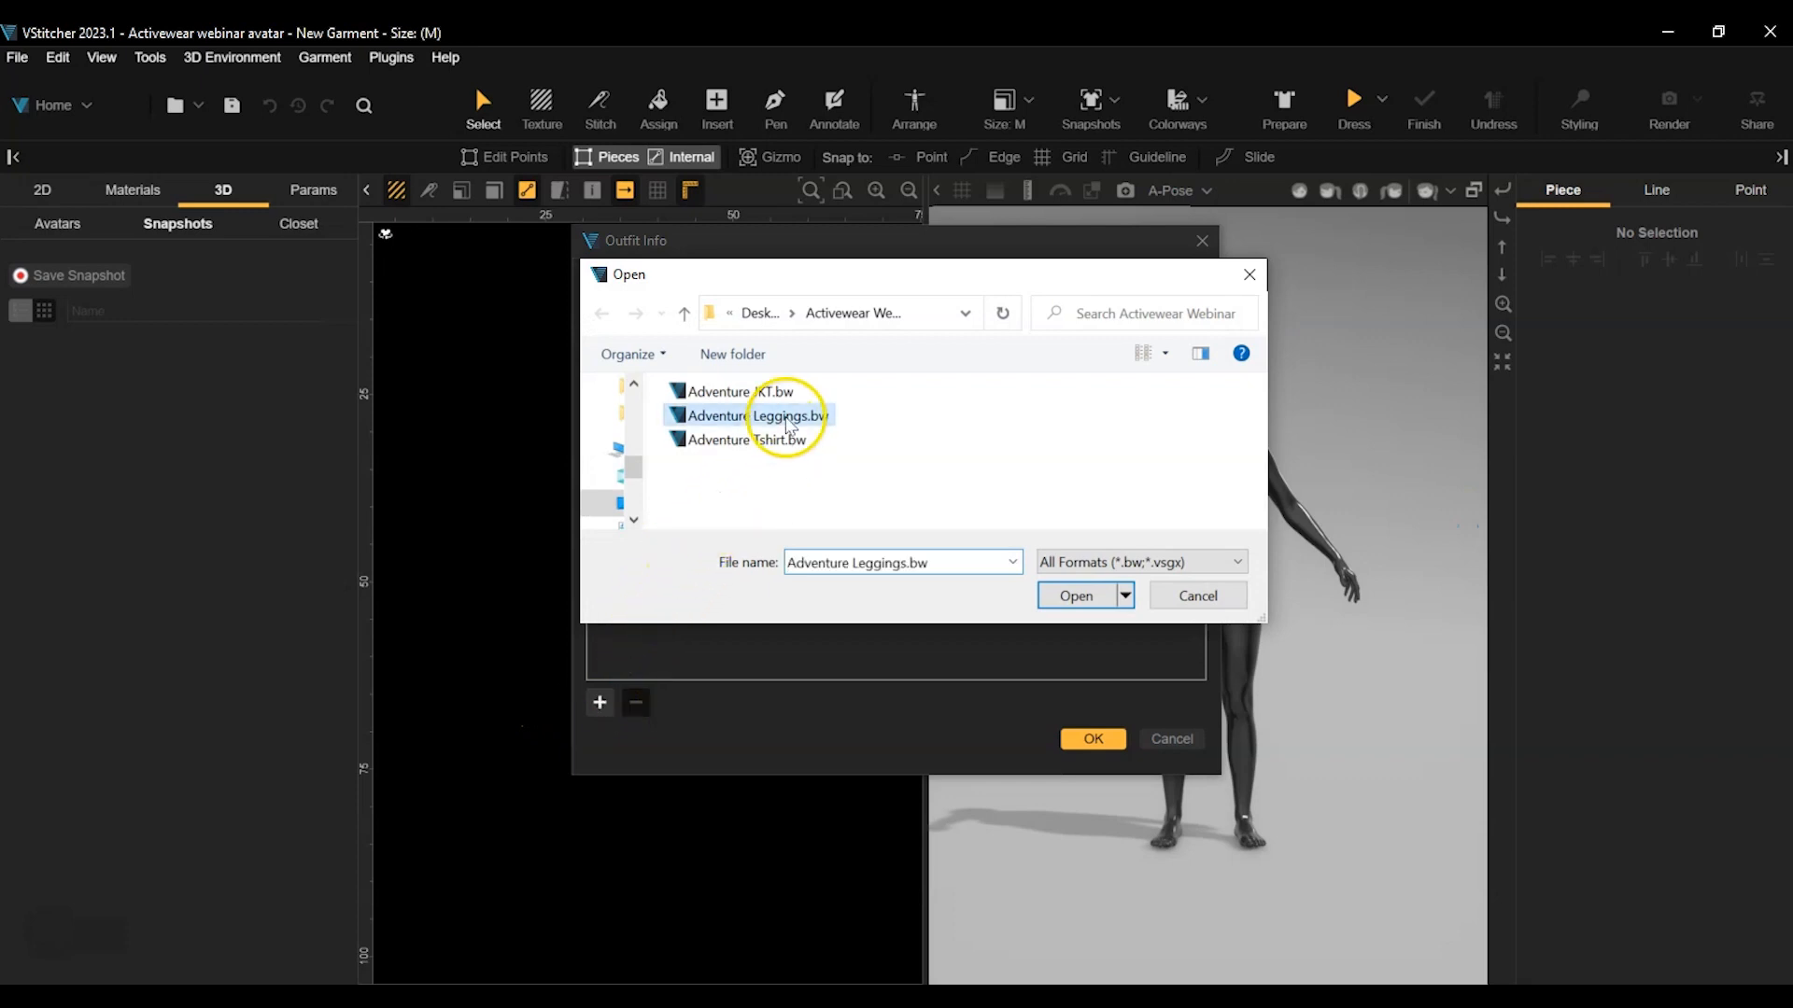
left_click(1075, 597)
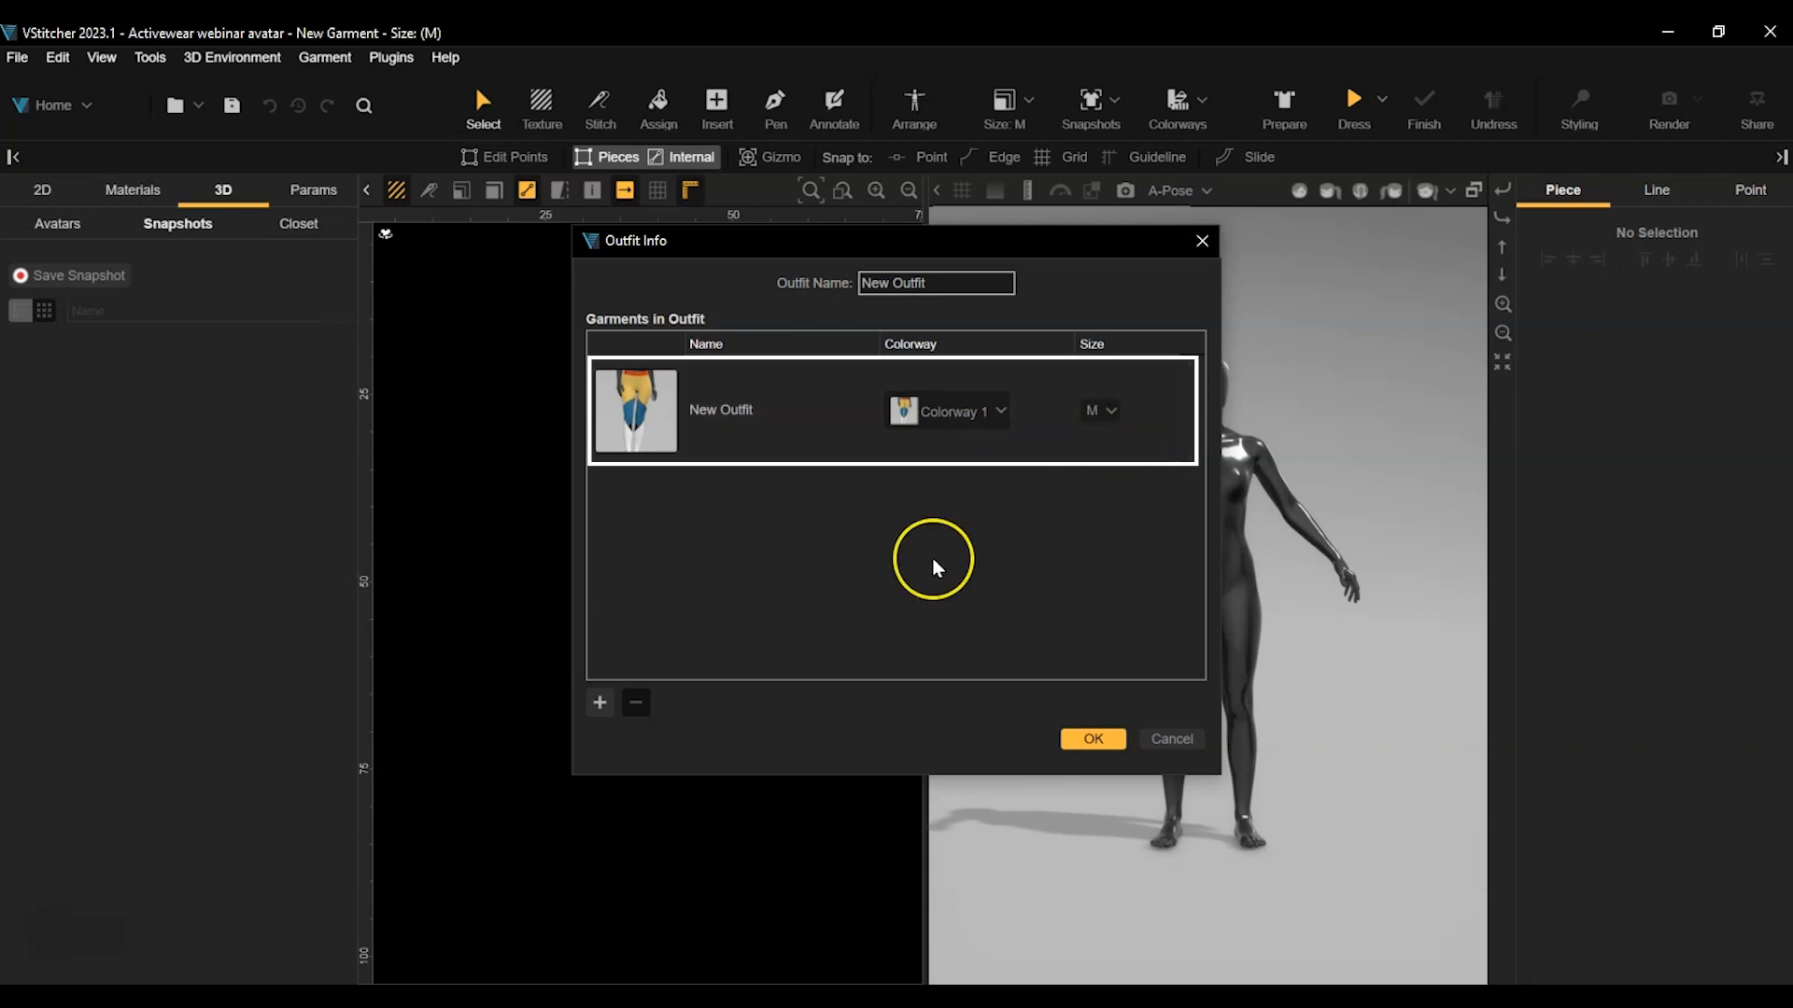
Add the garment files Adventure Tshirt.bw and Adventure JKT.bw to the outfit, keeping Colorway 1 and size M.
left_click(599, 702)
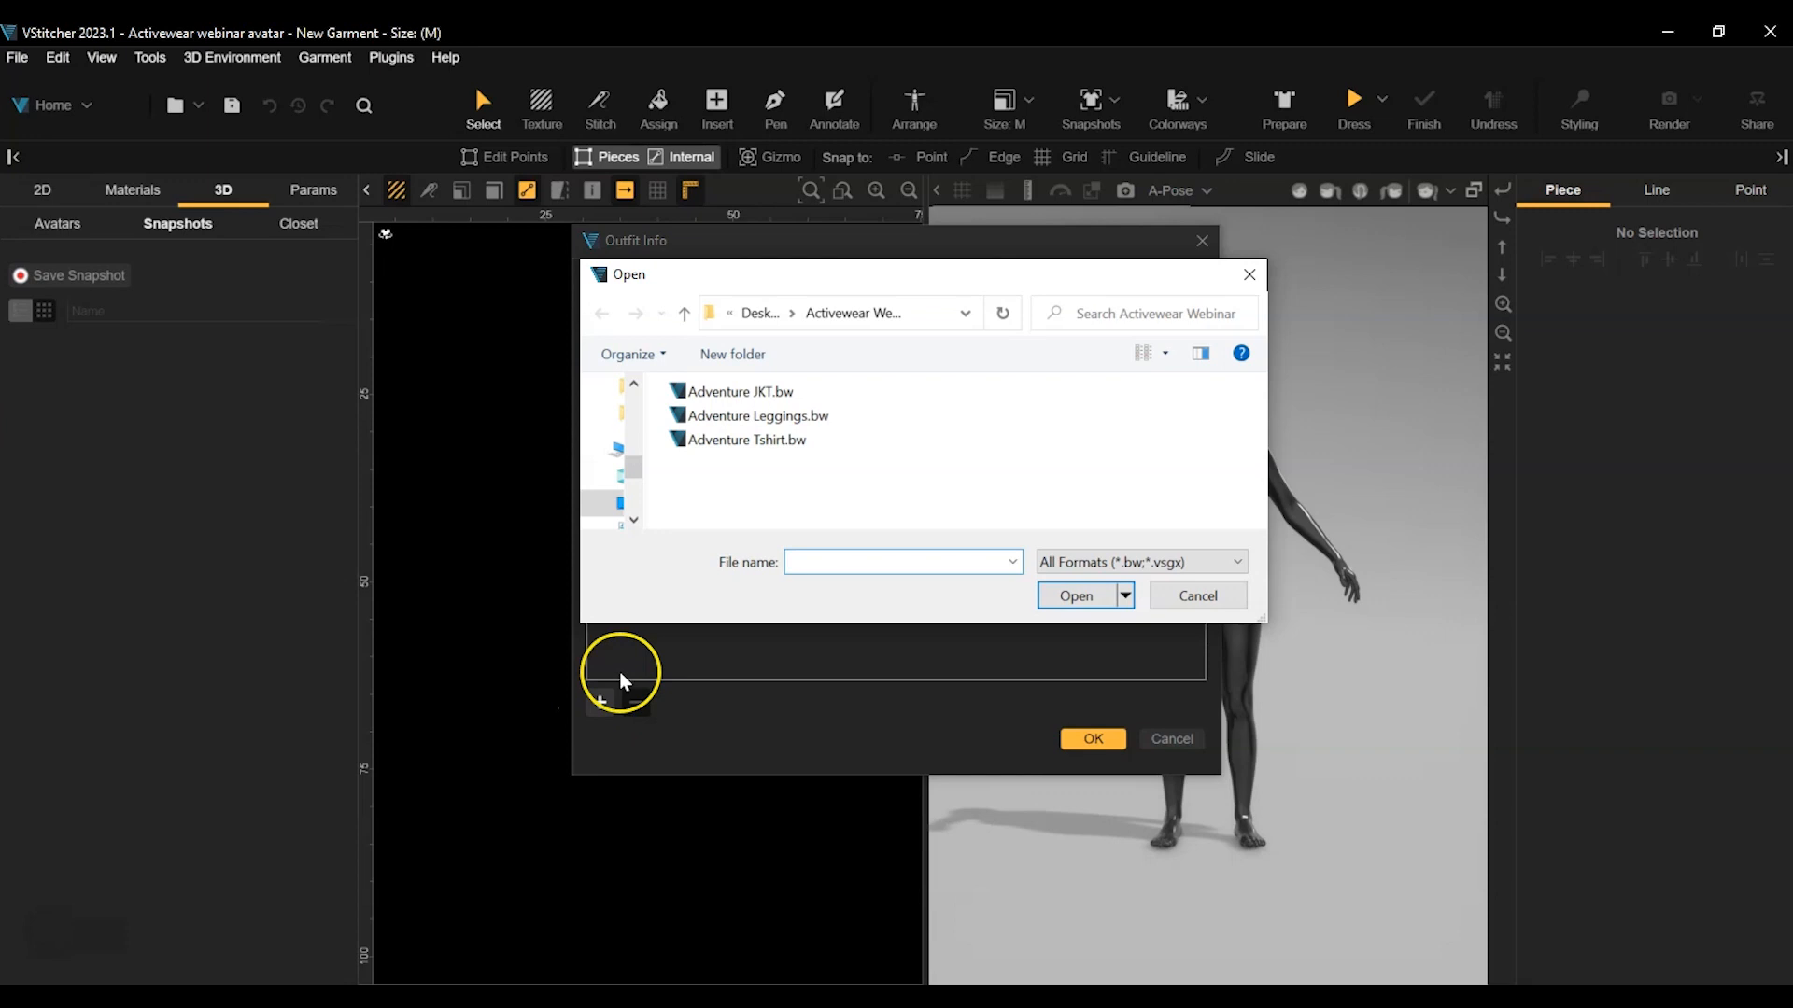
left_click(761, 440)
left_click(1076, 596)
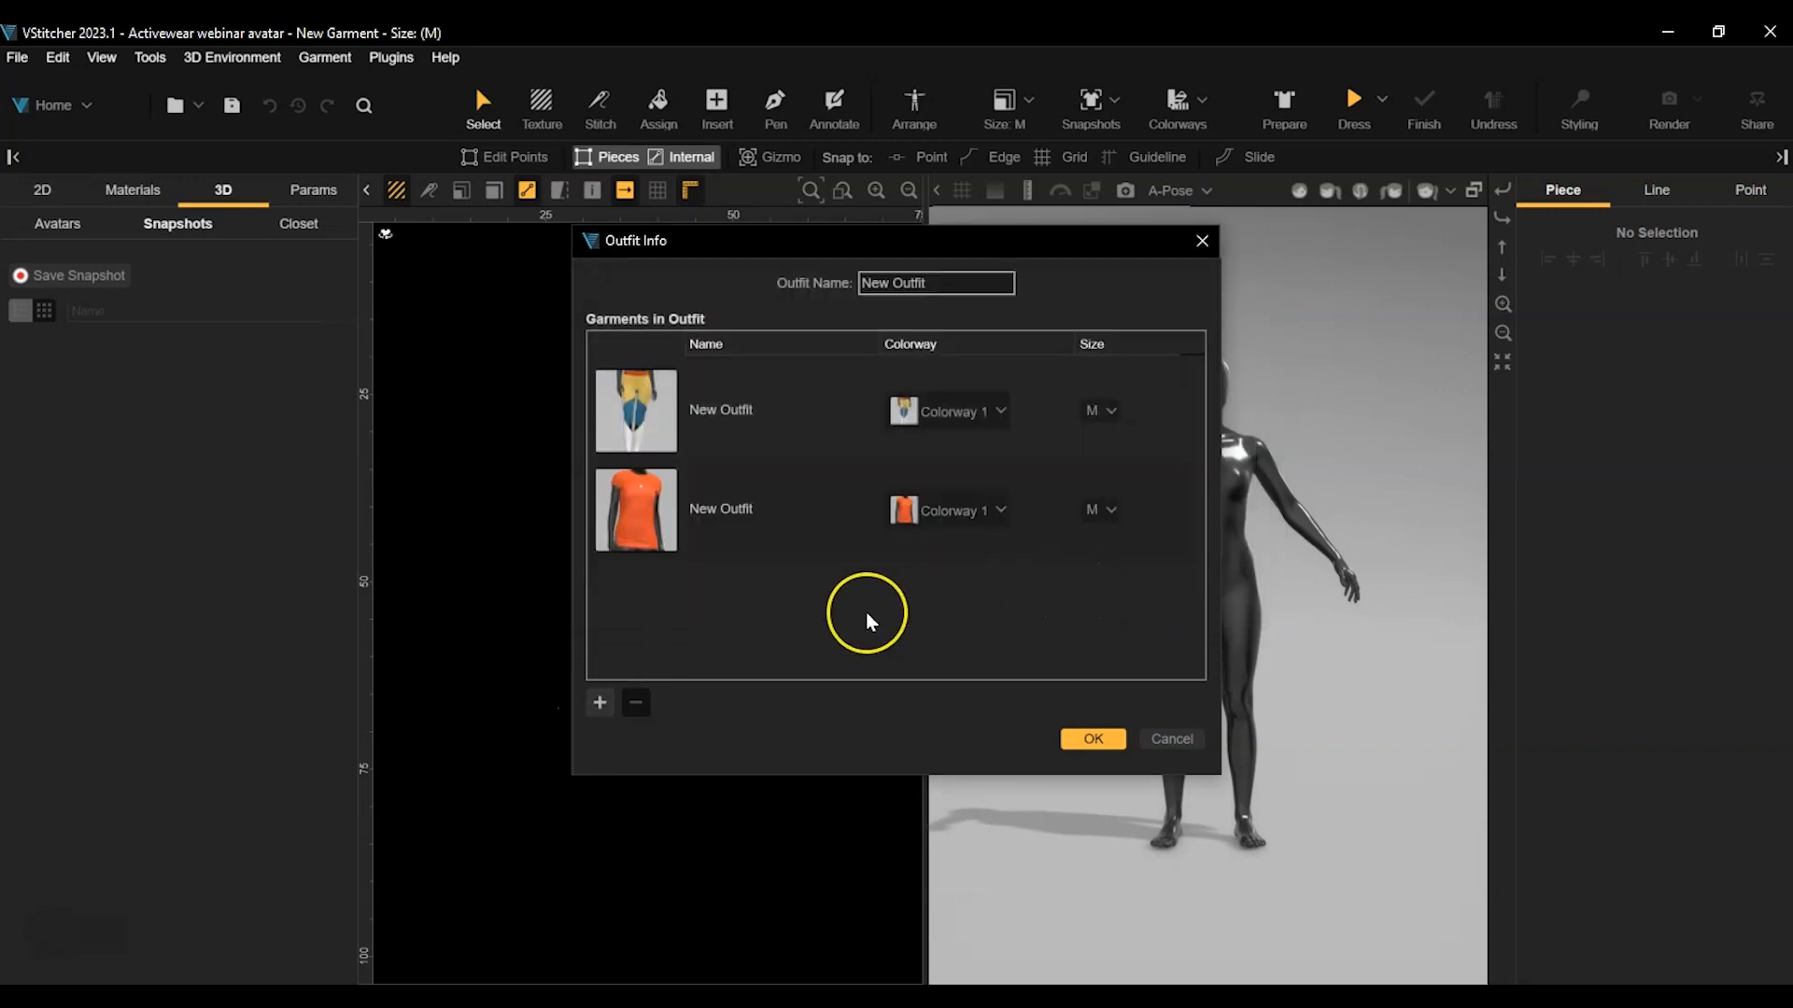
left_click(600, 702)
left_click(738, 392)
left_click(1074, 597)
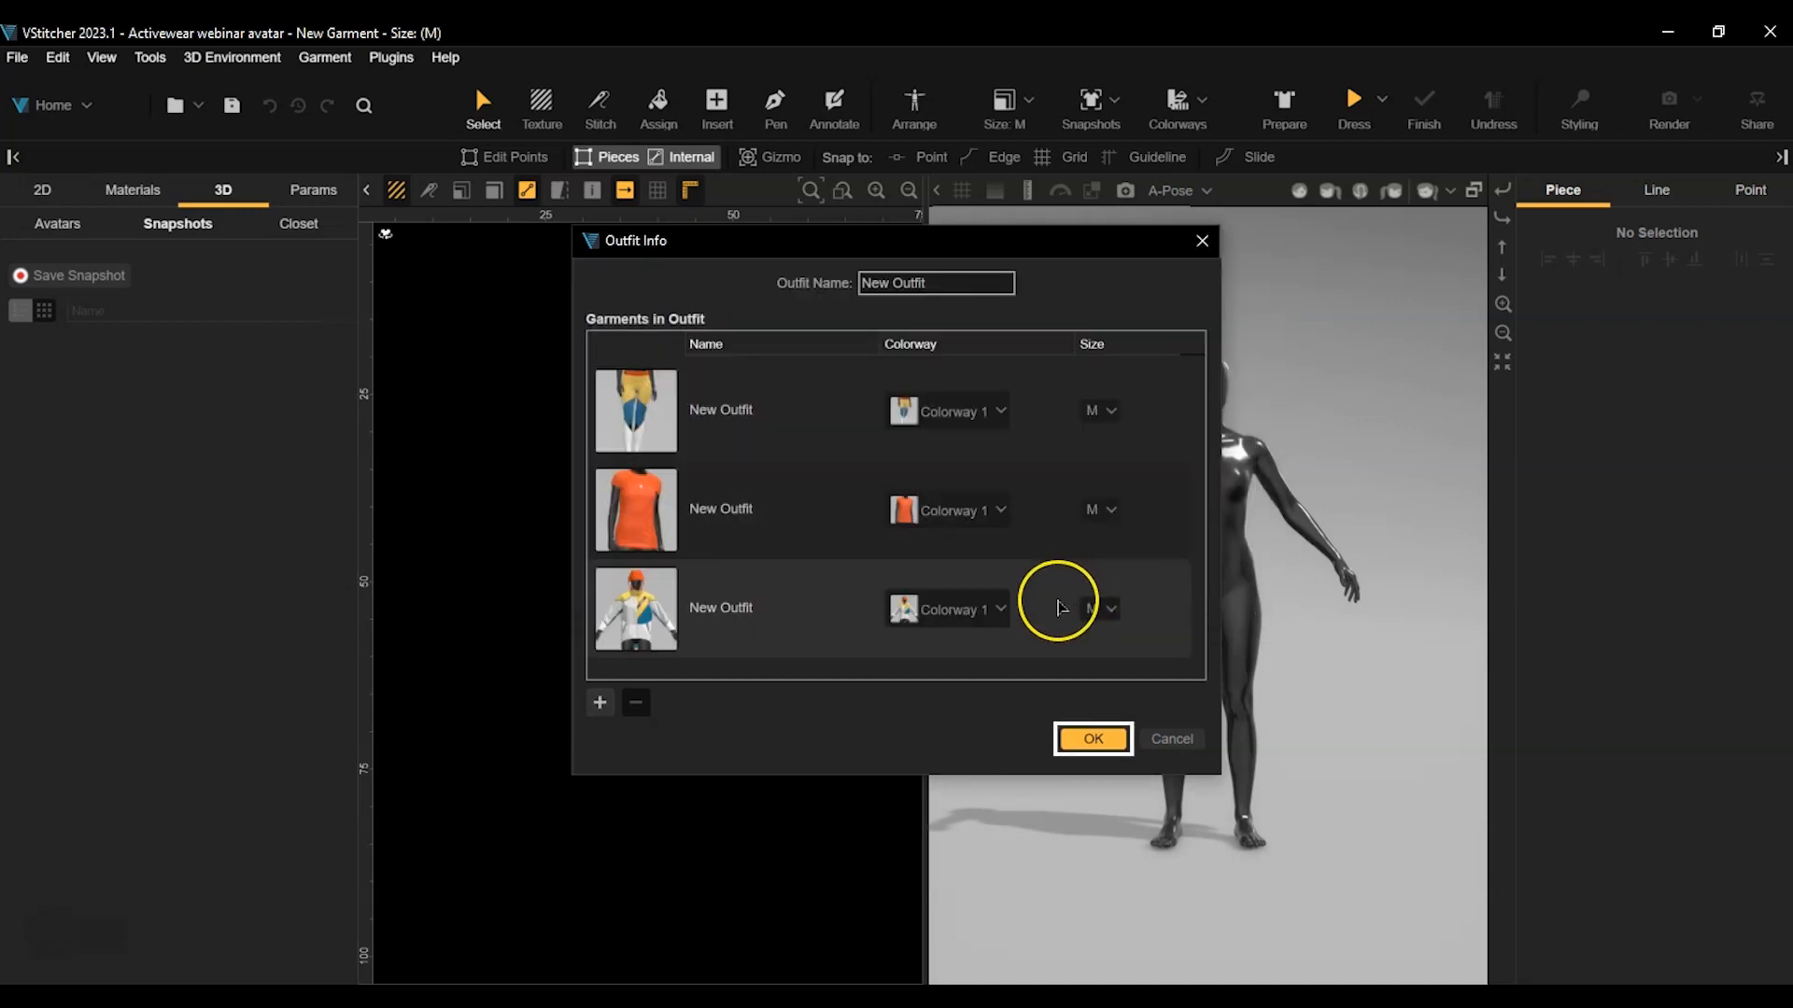
Create the outfit from the three garments and prepare its pieces around the avatar.
left_click(1089, 738)
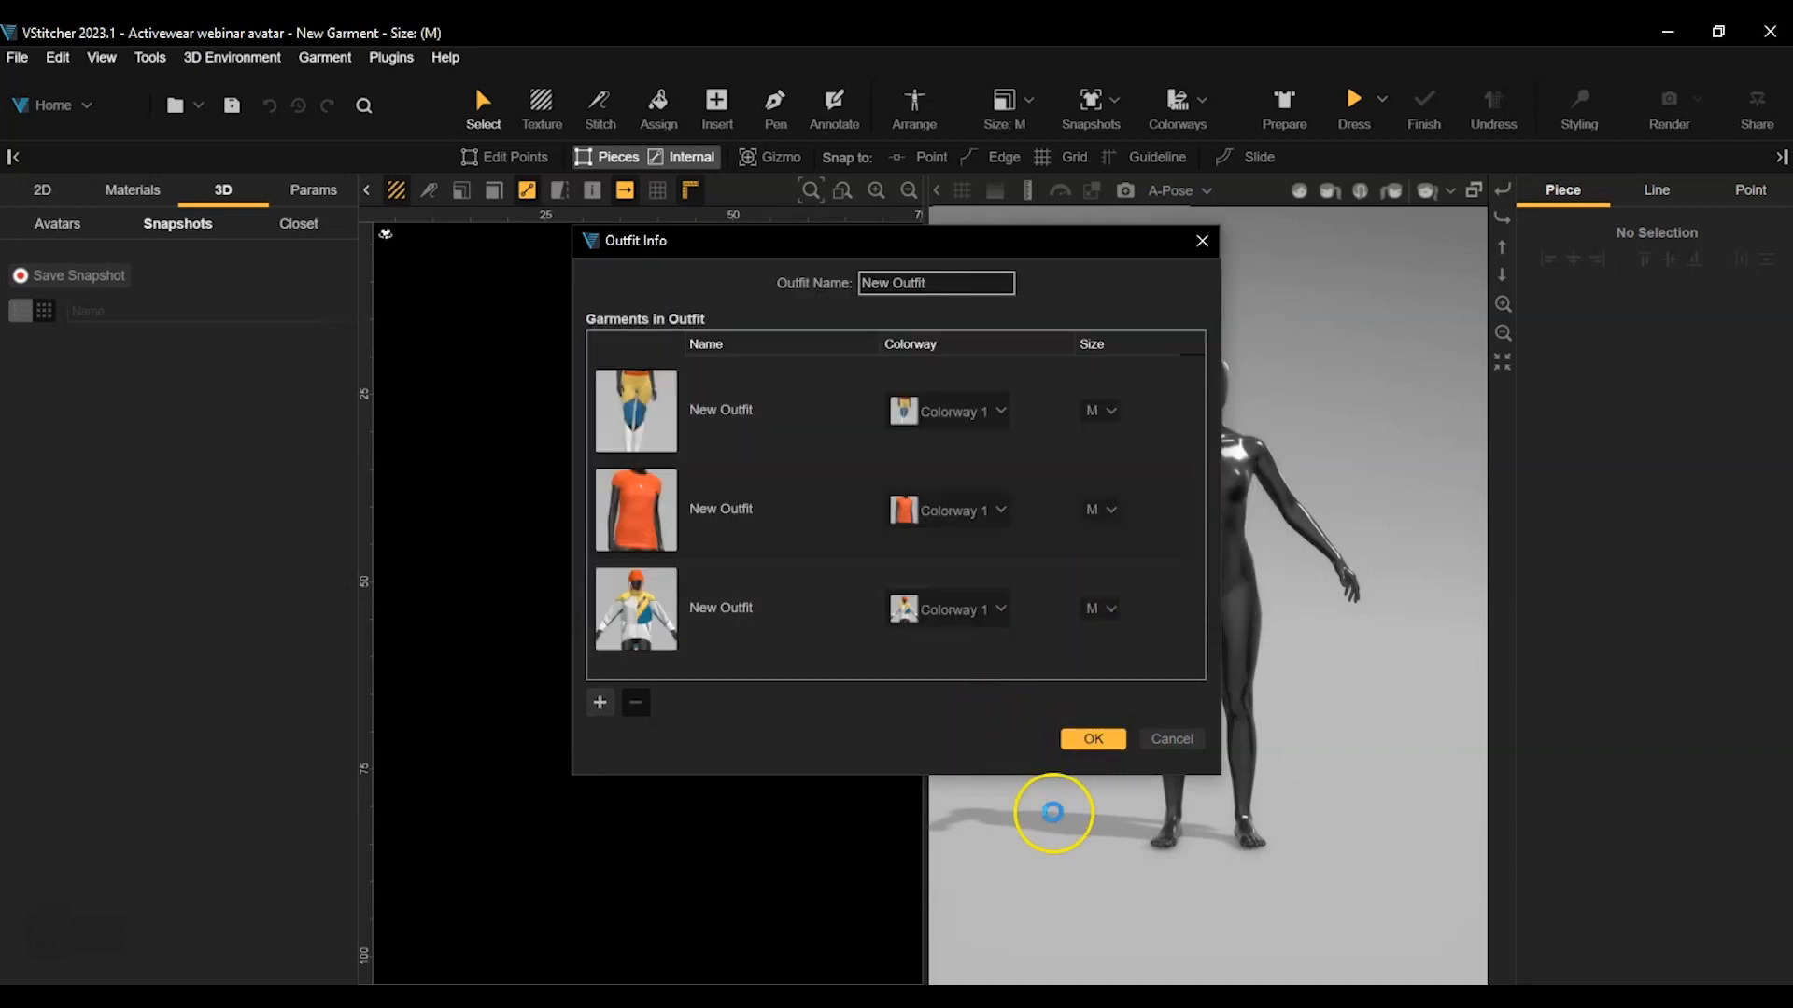
left_click(1282, 105)
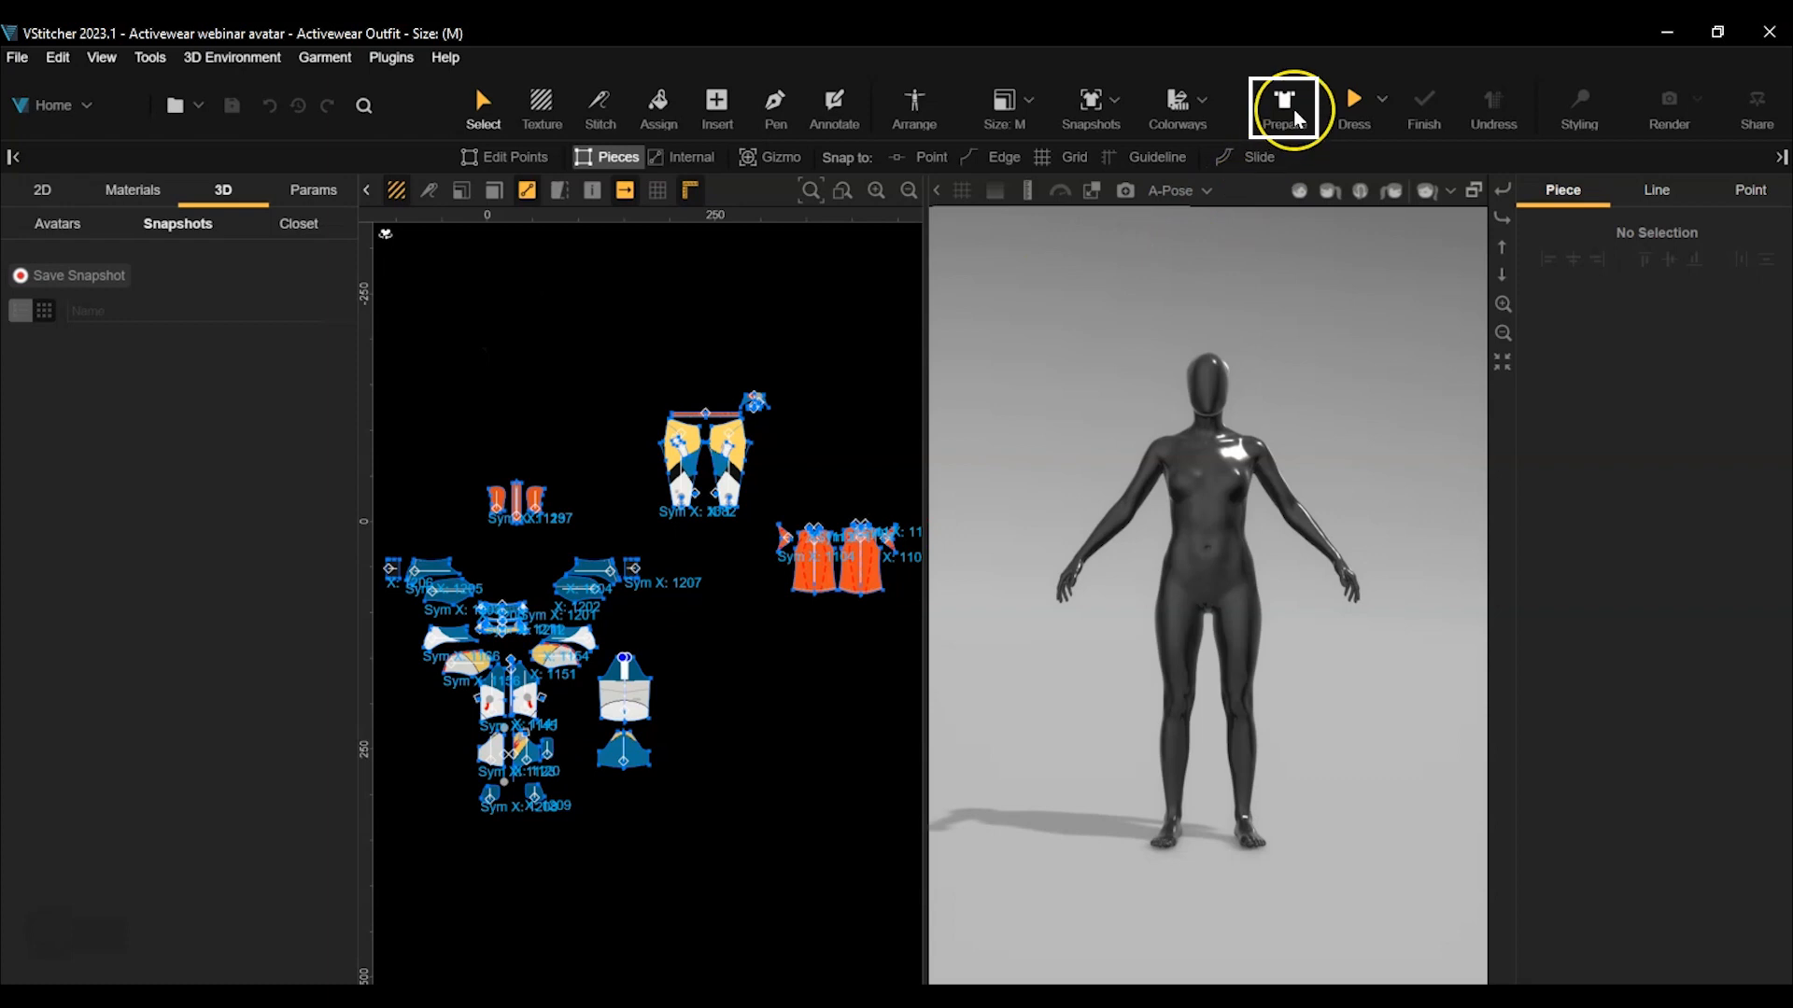
left_click(1019, 289)
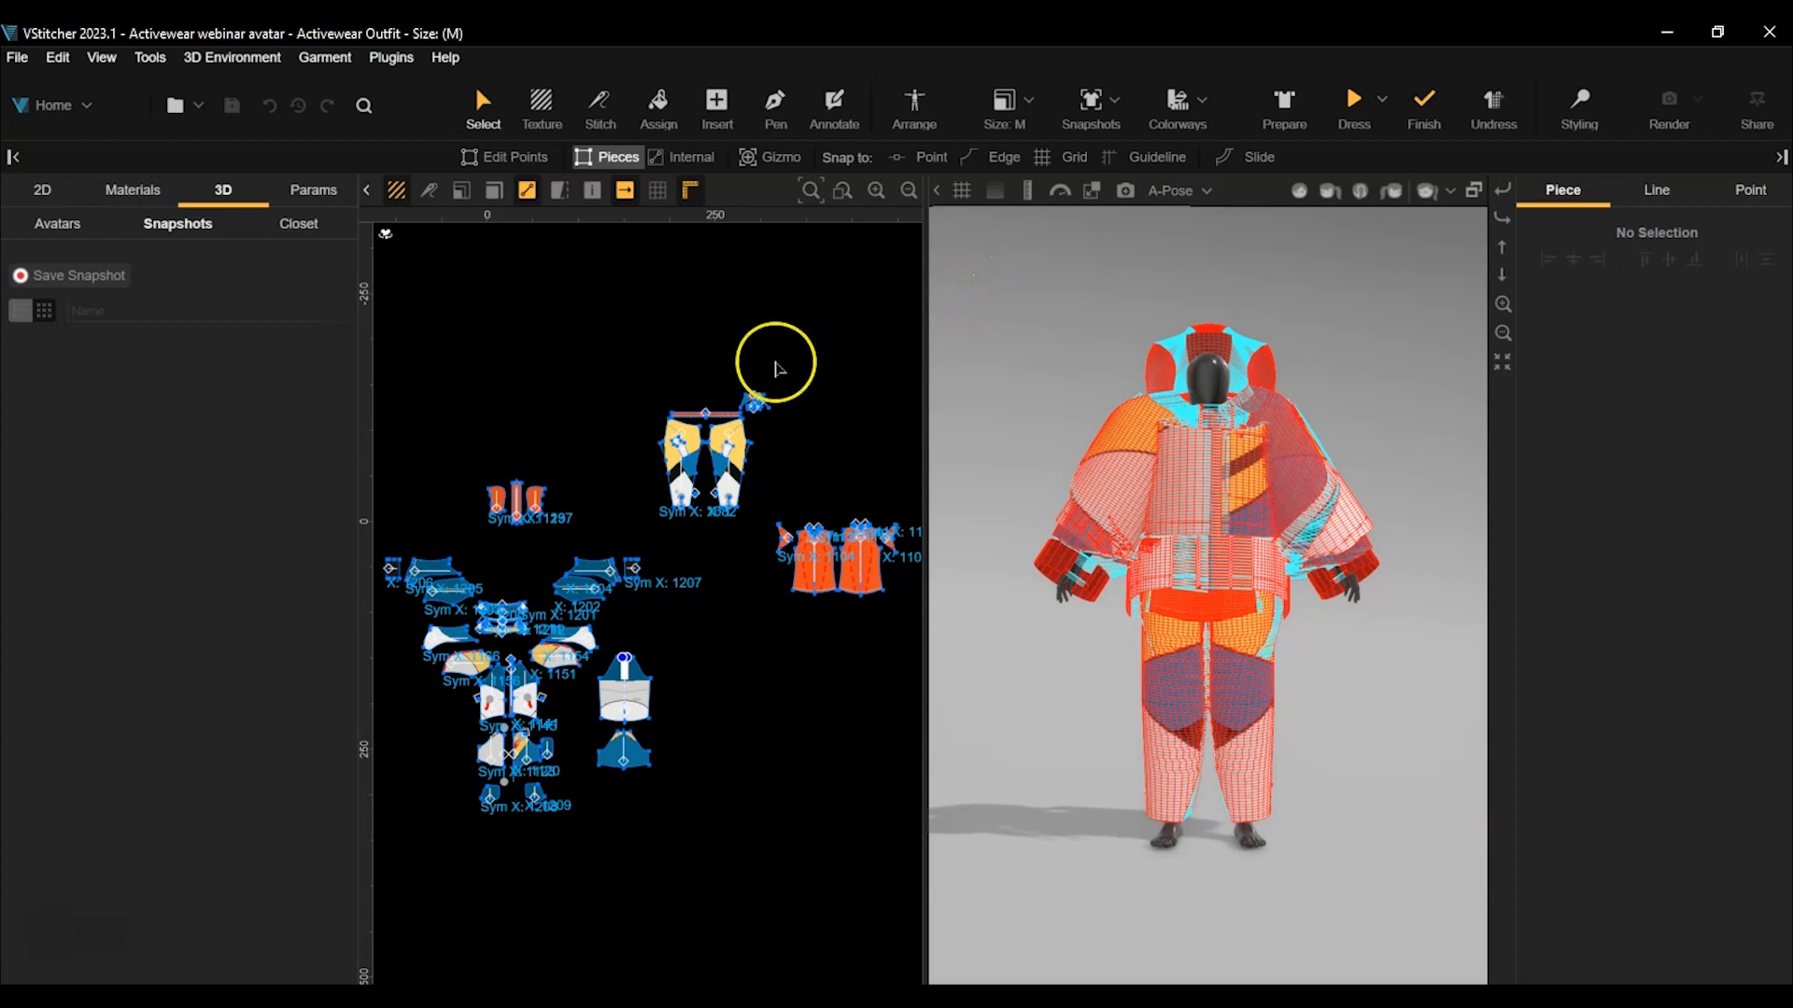
Exclude all leggings and T-shirt pieces from use in 3D.
left_click(700, 428)
left_click_drag(910, 614, 650, 352)
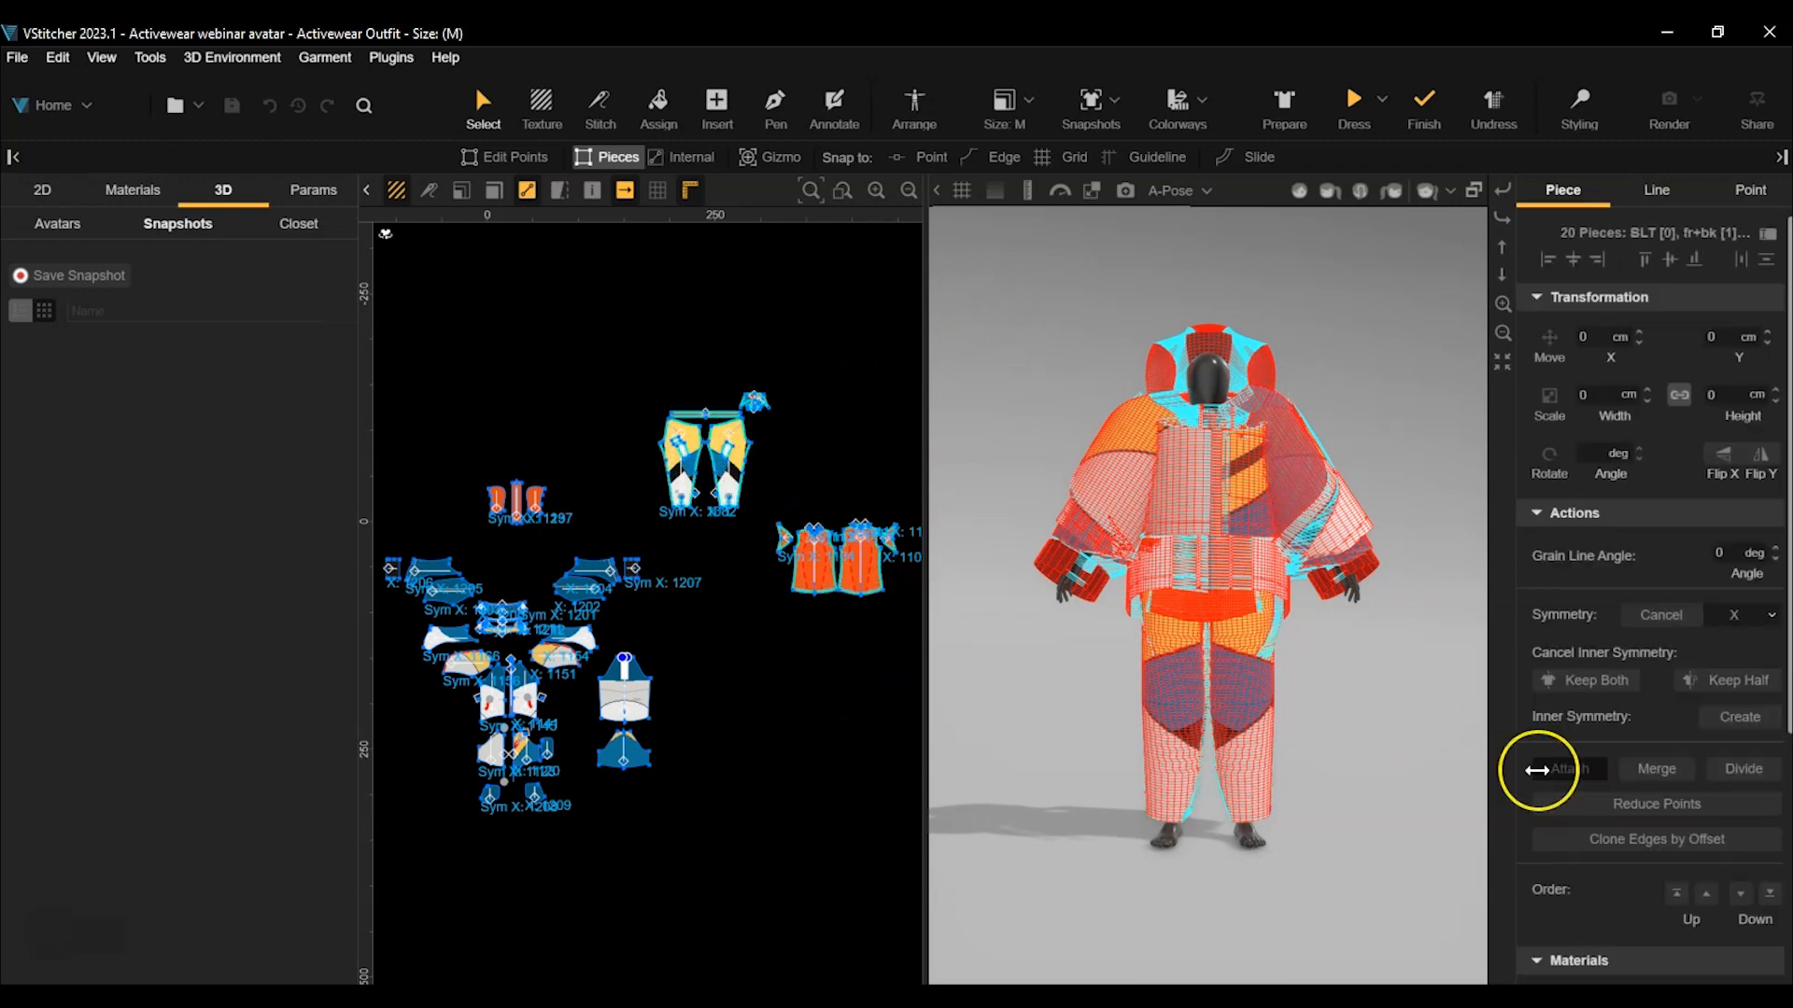
scroll(1540, 768, "down", 4)
left_click(1540, 816)
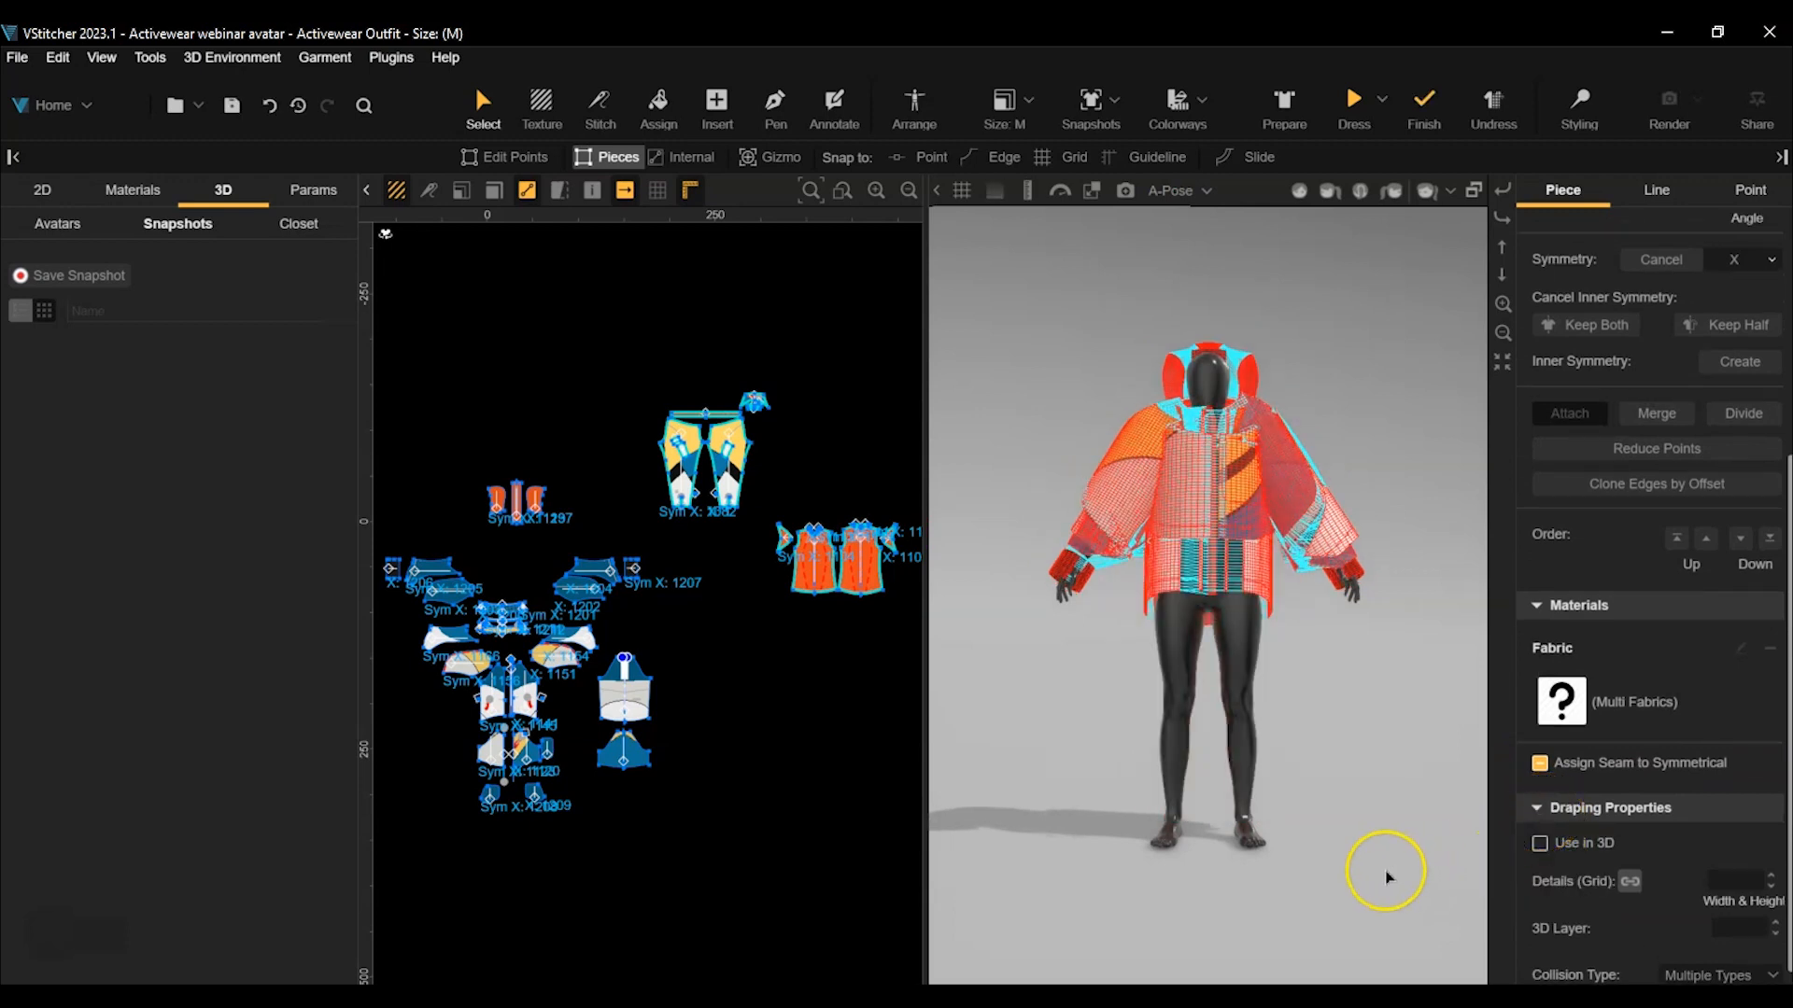
Exclude the jacket's hood, cuffs, outer sleeves, chest panels, lower back piece, pocket bags and chest zipper puller from use in 3D.
scroll(500, 808, "up", 4)
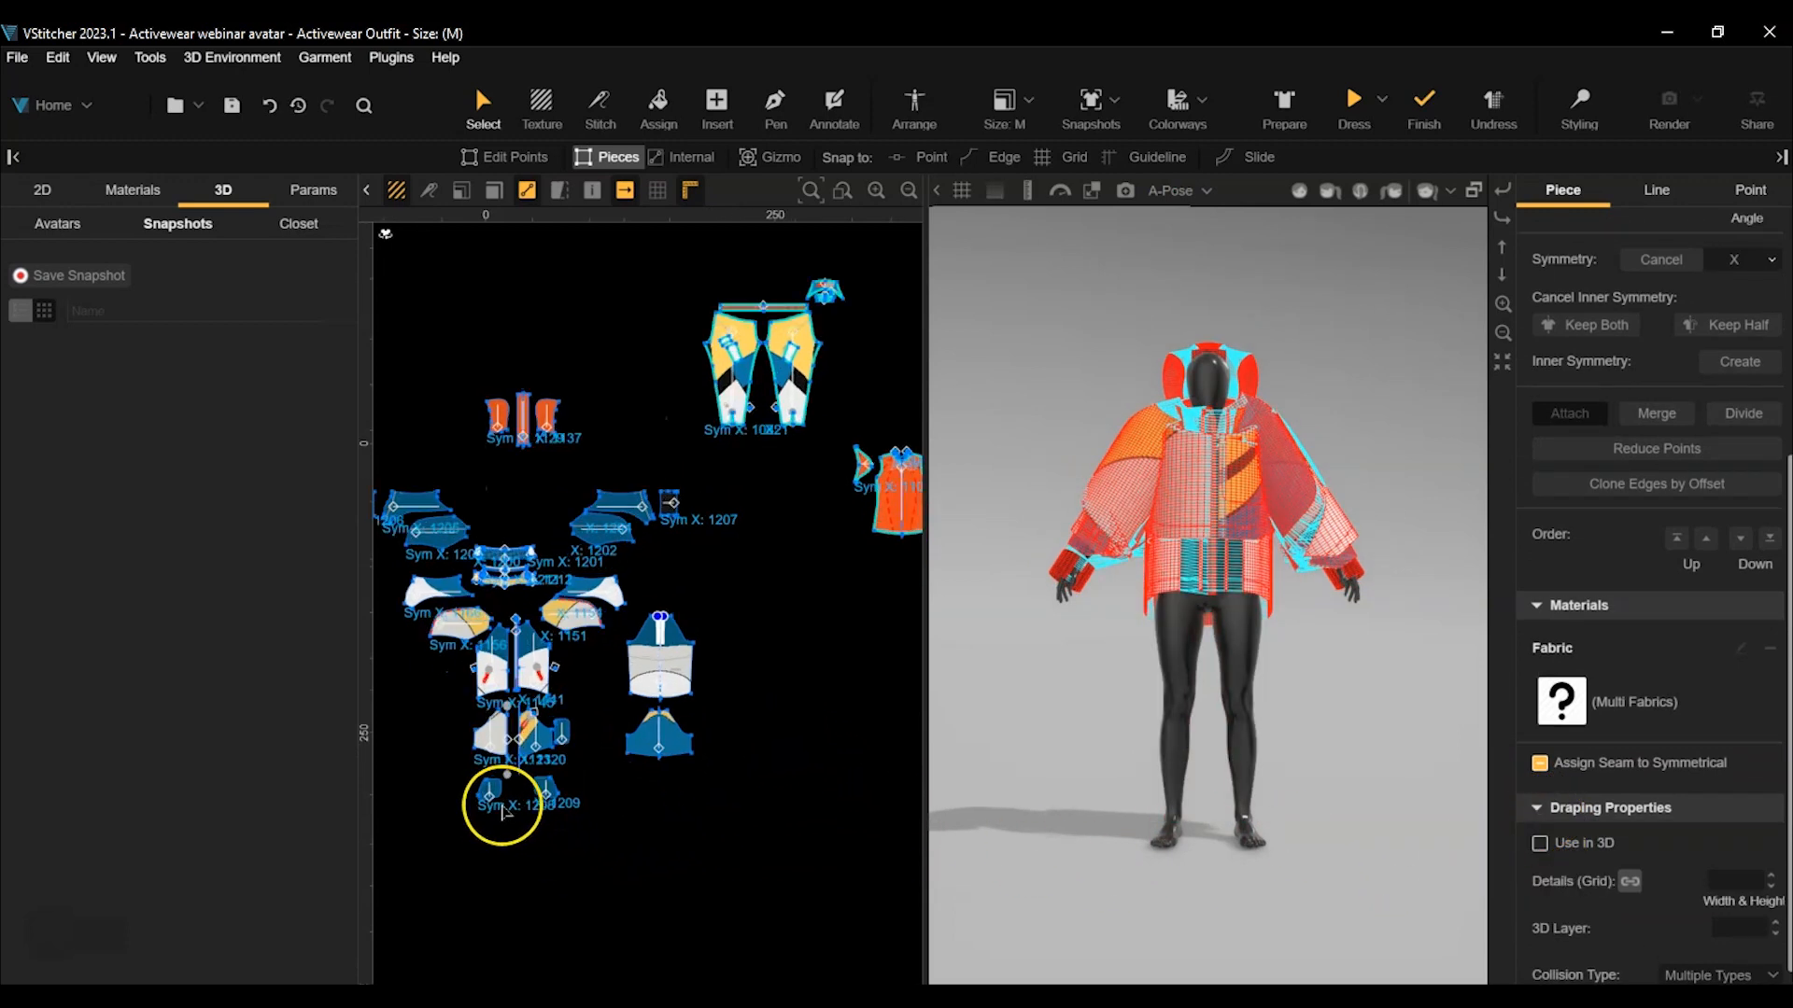
middle_click_drag(532, 873, 640, 897)
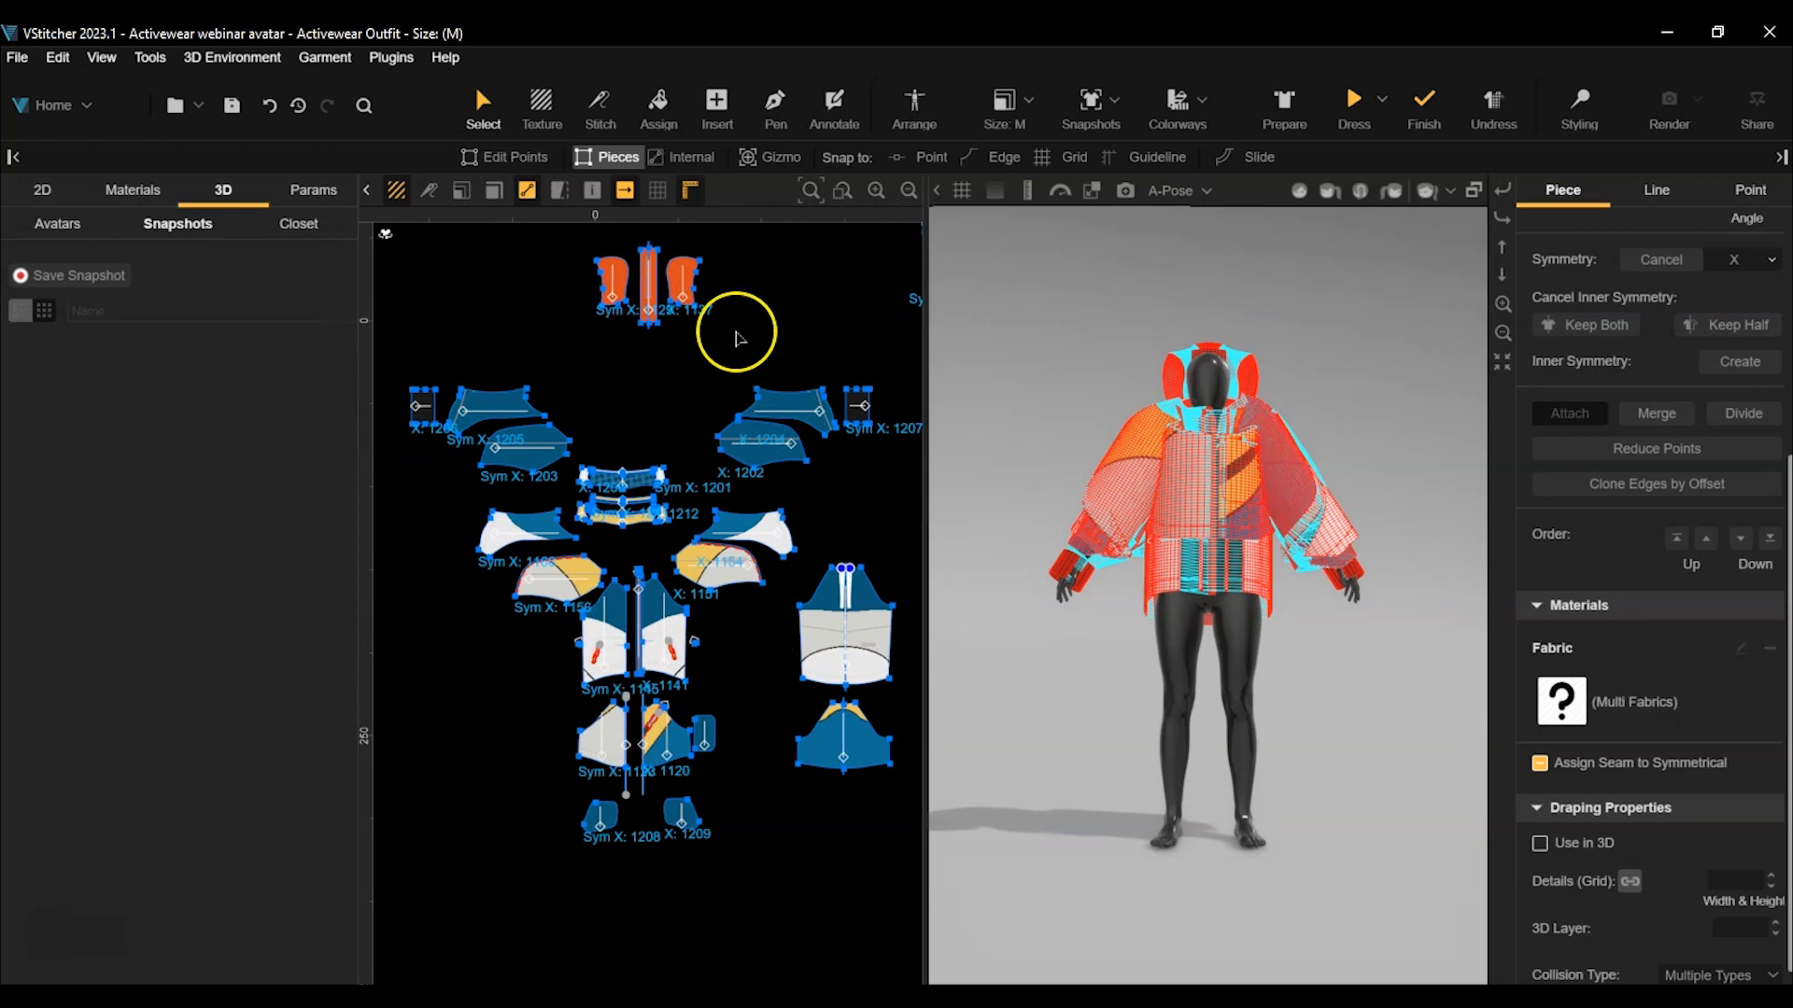
left_click(651, 292)
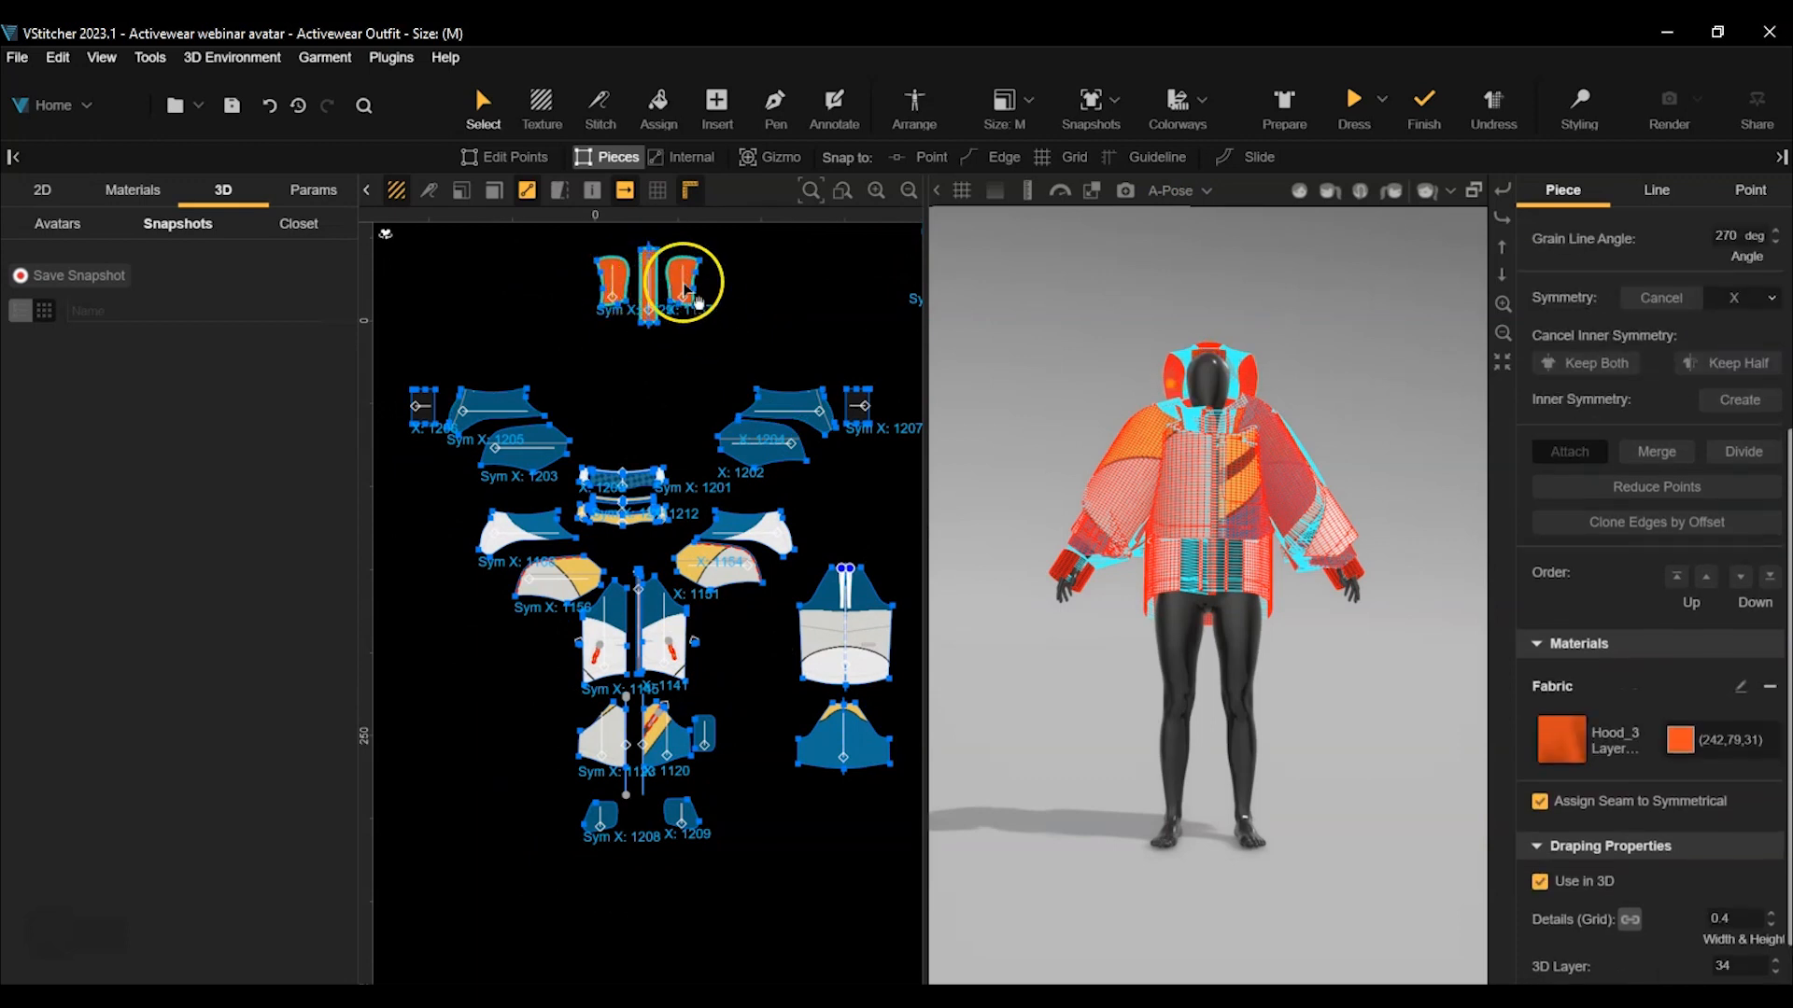
left_click(435, 408)
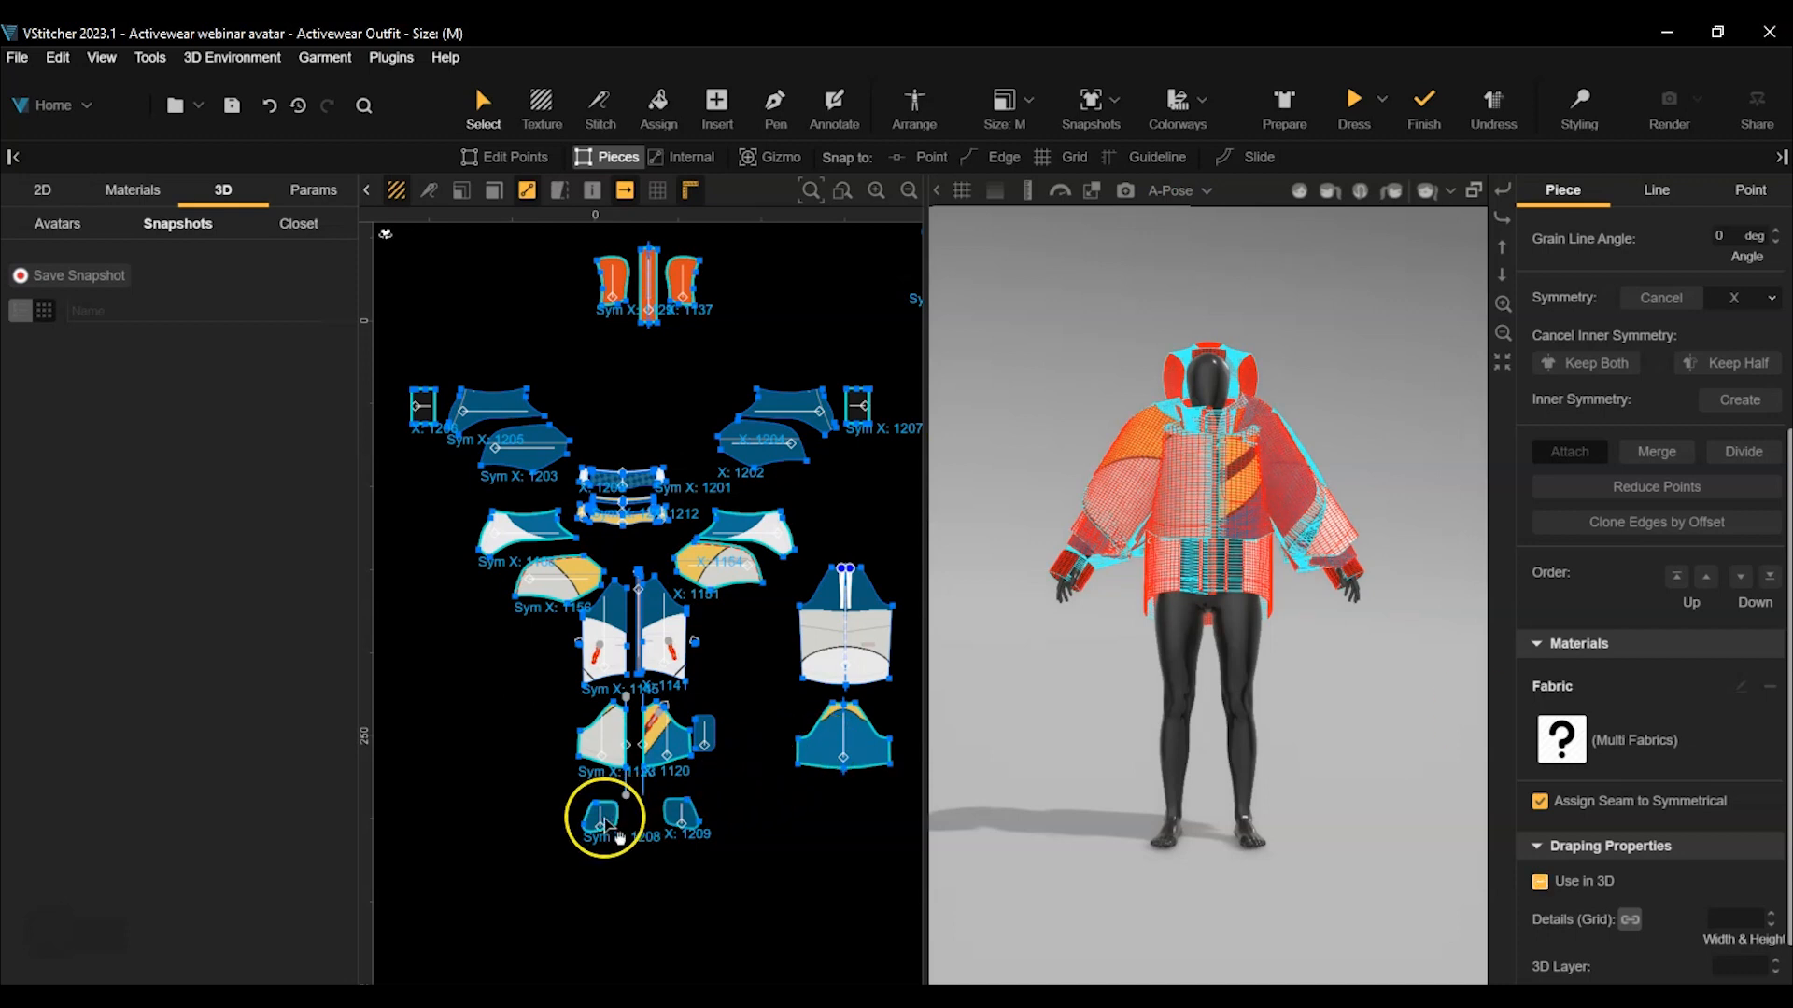
scroll(688, 732, "up", 3)
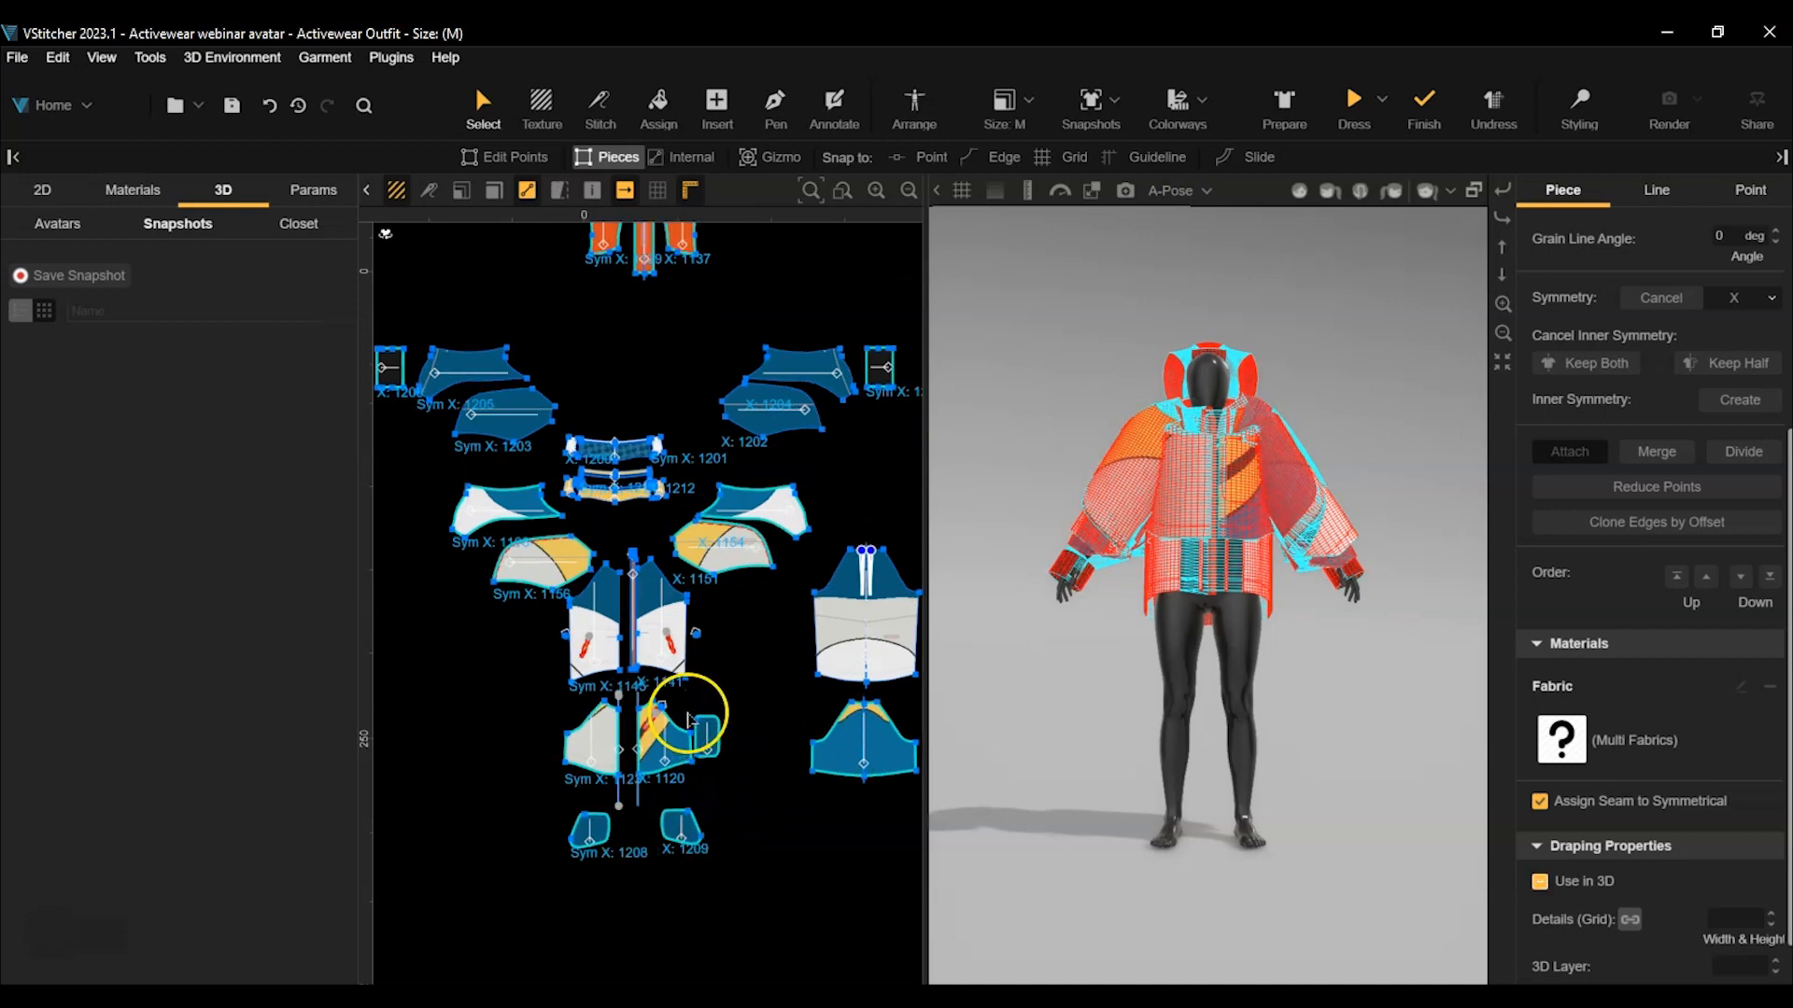
scroll(680, 717, "up", 10)
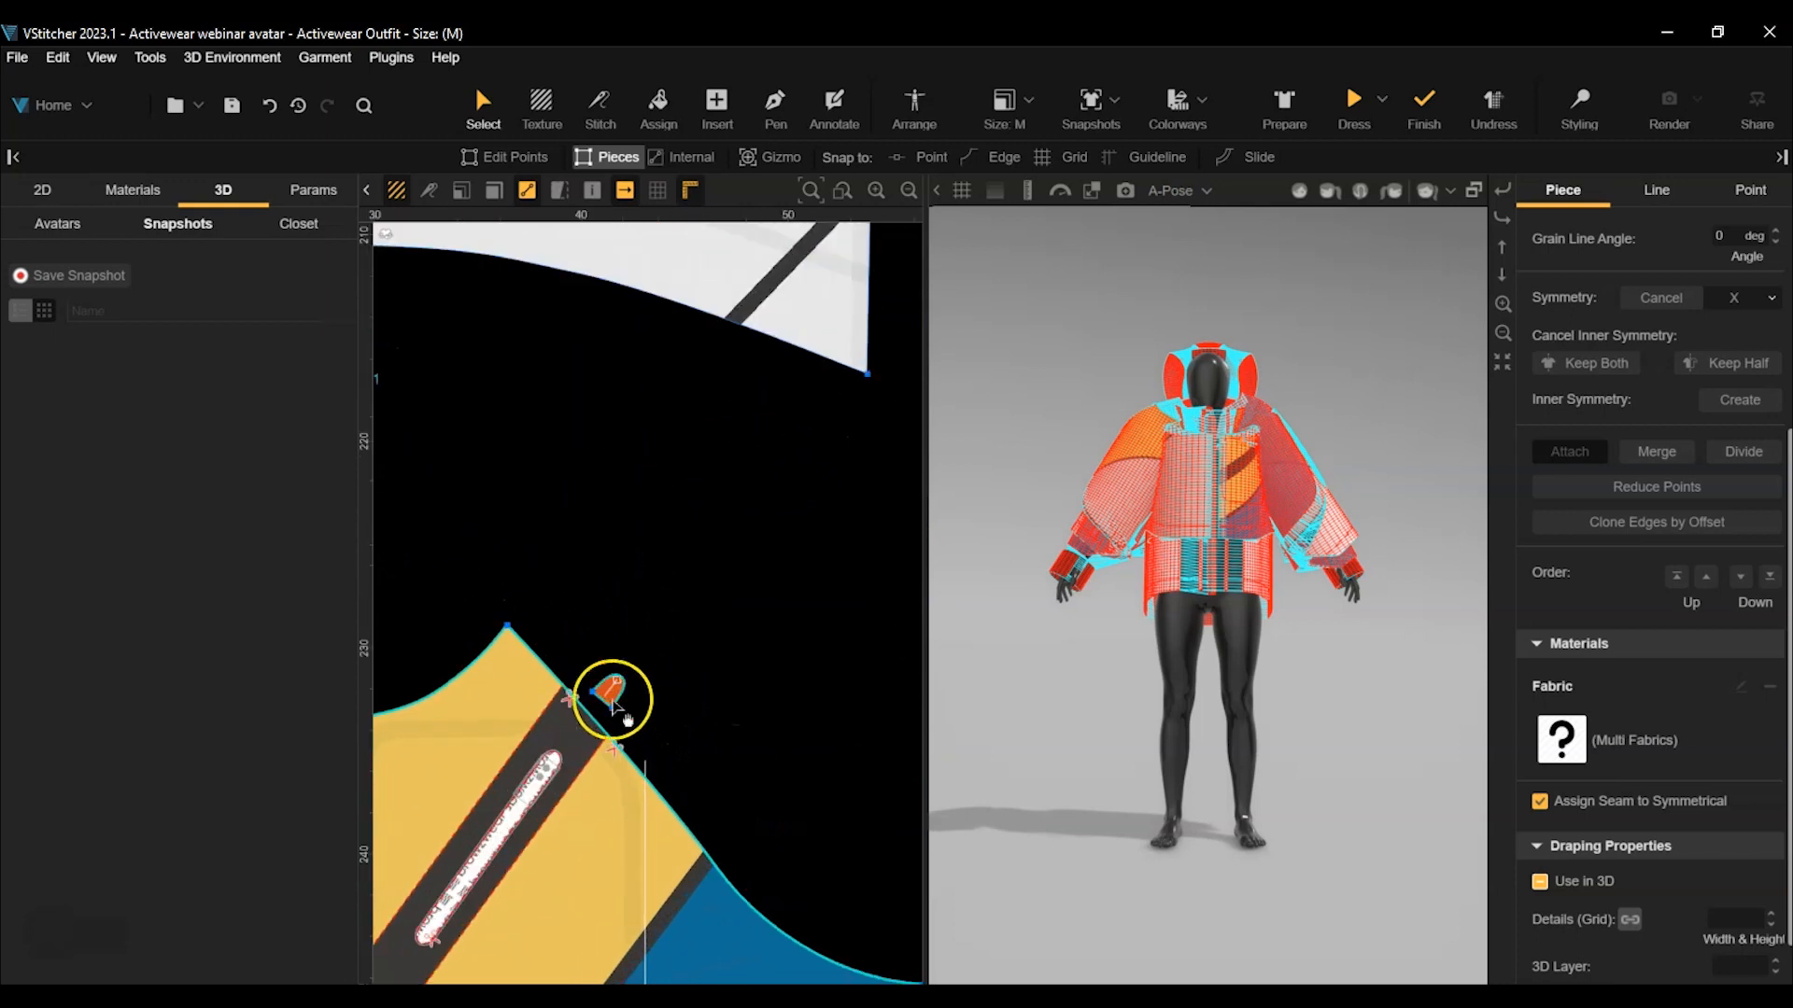
scroll(653, 688, "down", 8)
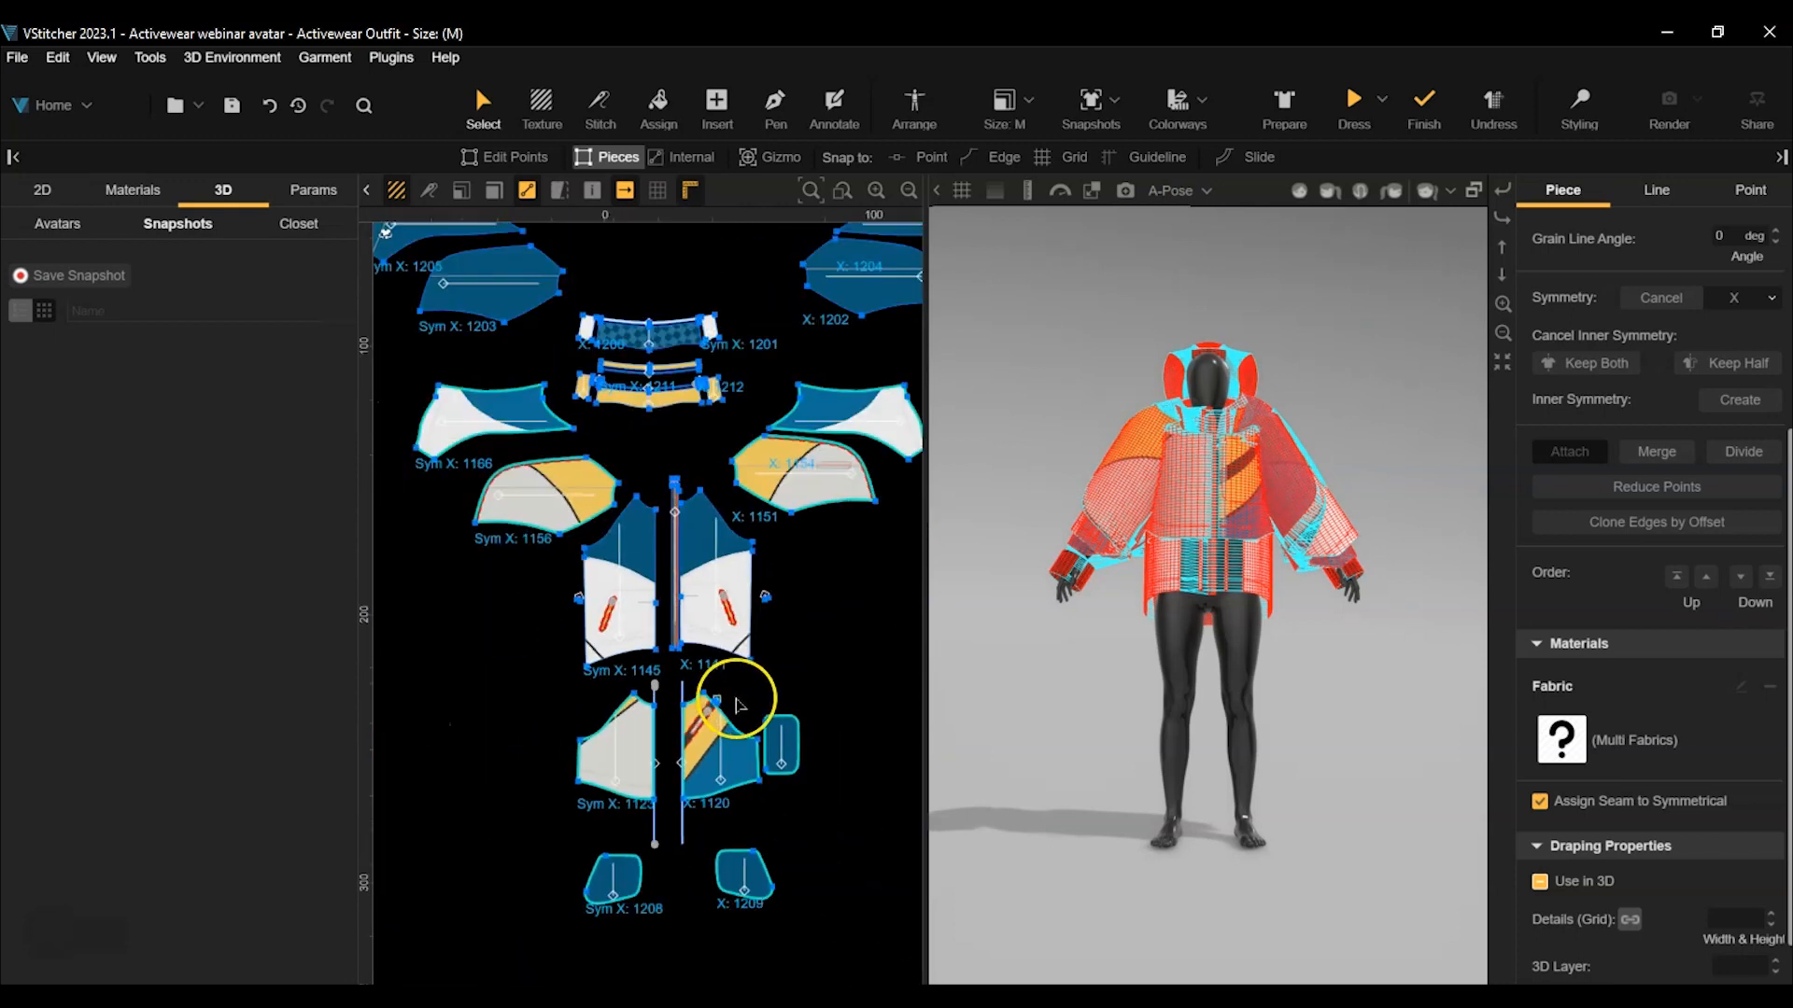
middle_click_drag(777, 674, 760, 679)
left_click(1539, 882)
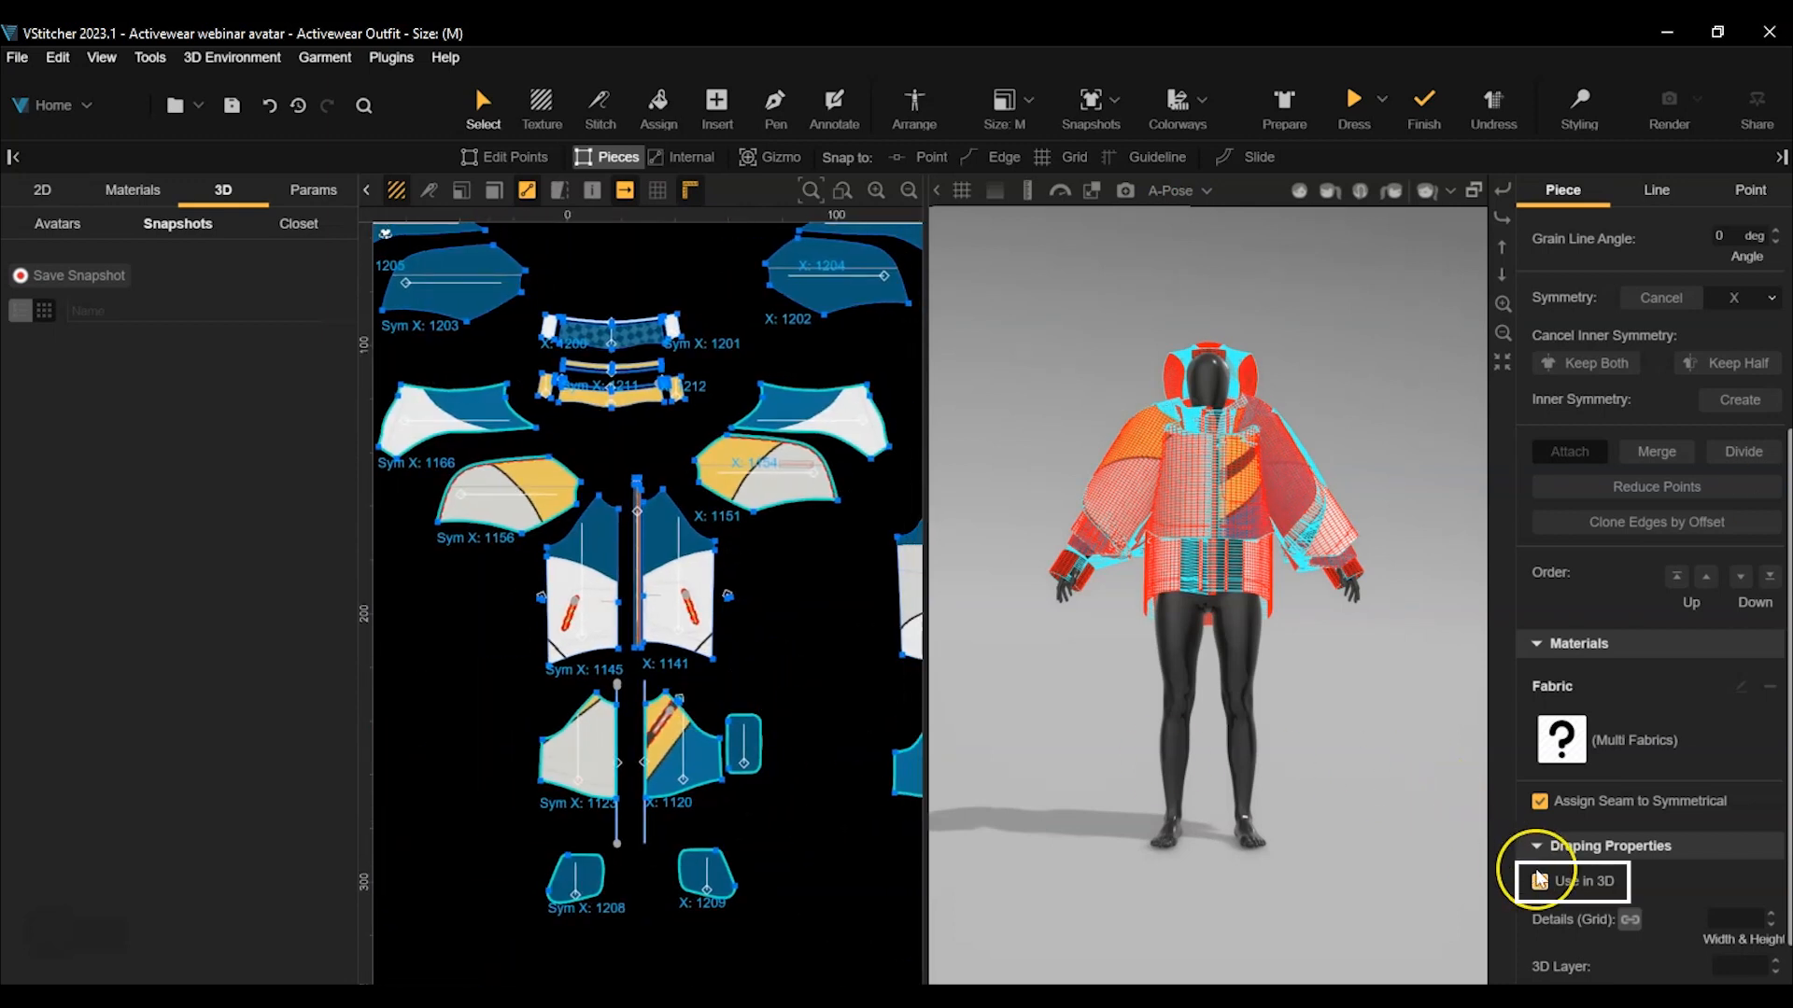
left_click(1540, 881)
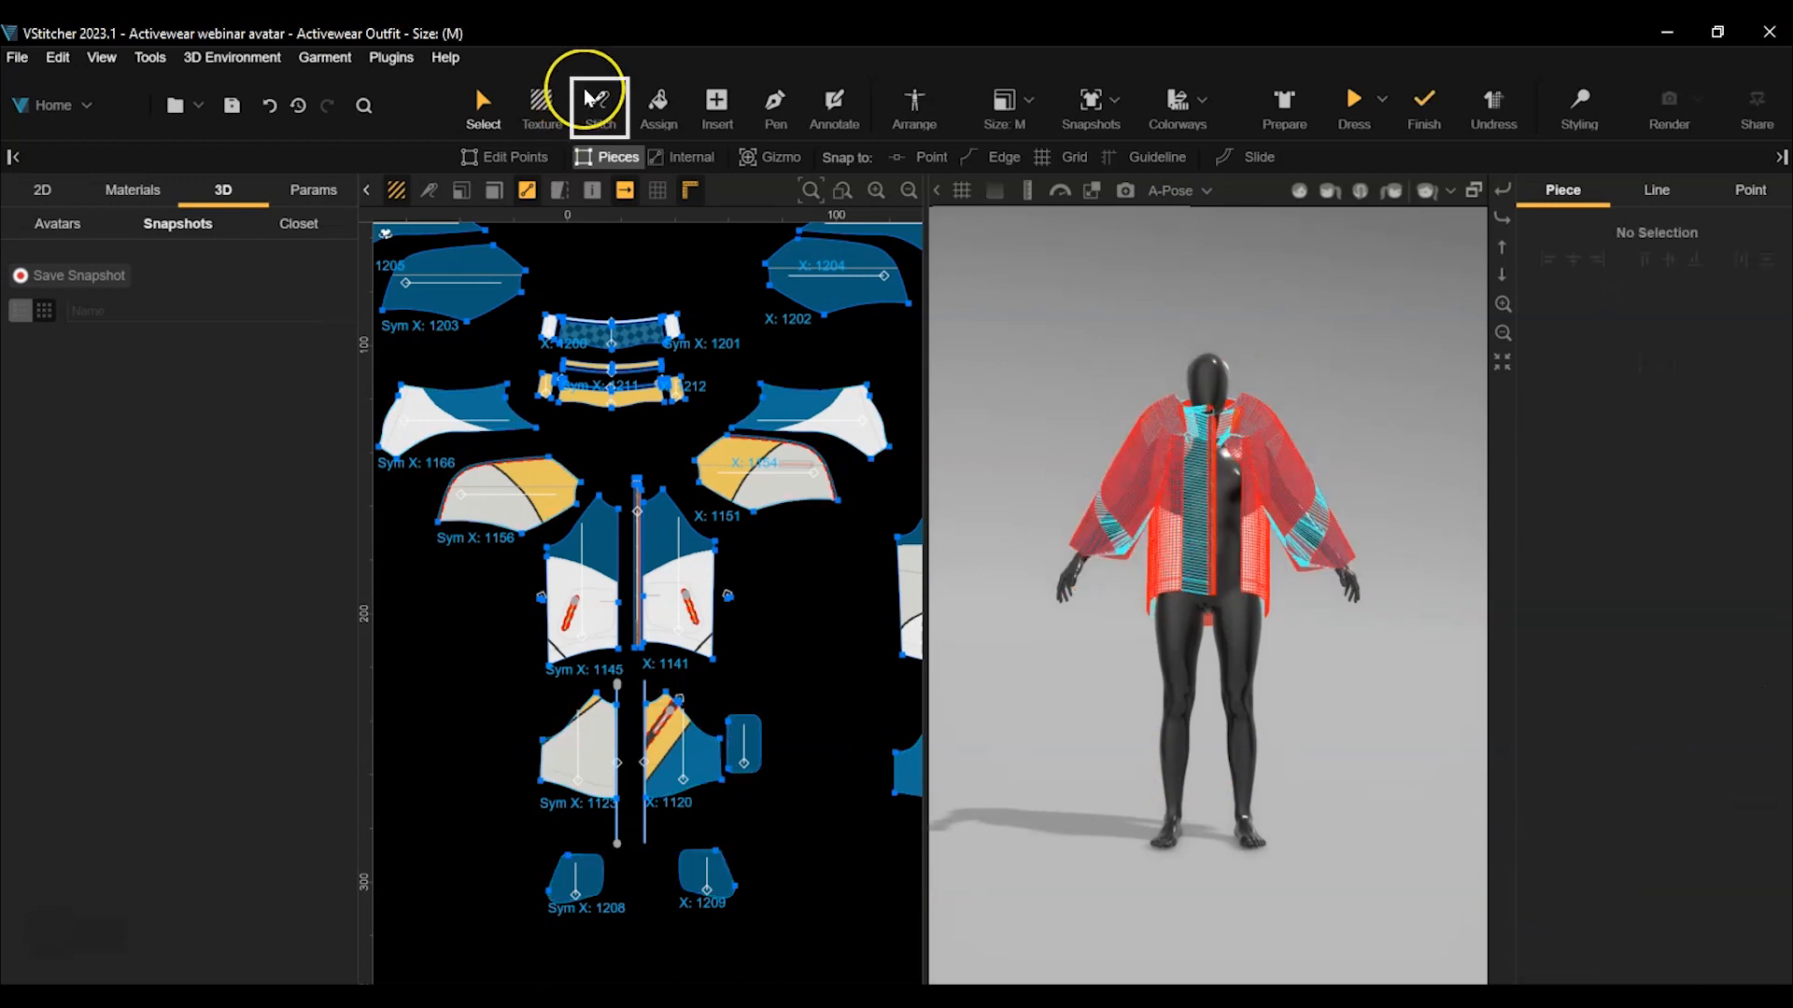
Stitch together the upper center-front edges of the two blue-and-white jacket front pieces.
left_click(598, 103)
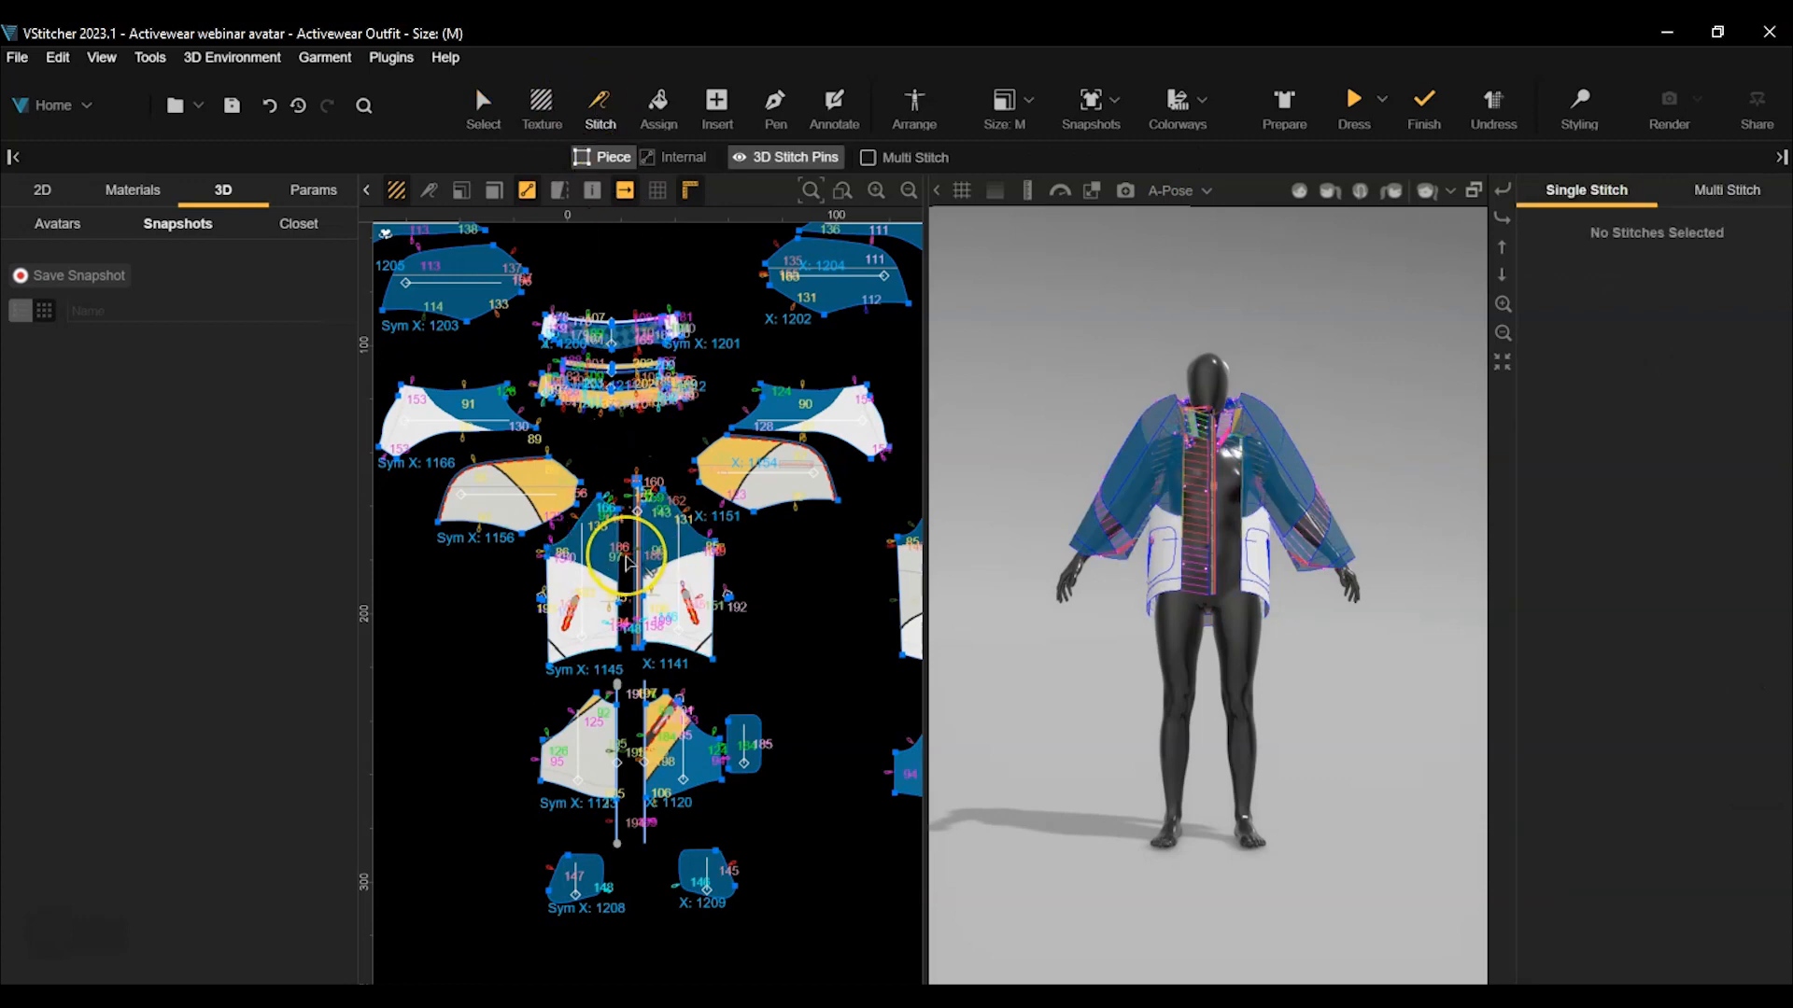
scroll(624, 556, "up", 4)
scroll(624, 554, "up", 2)
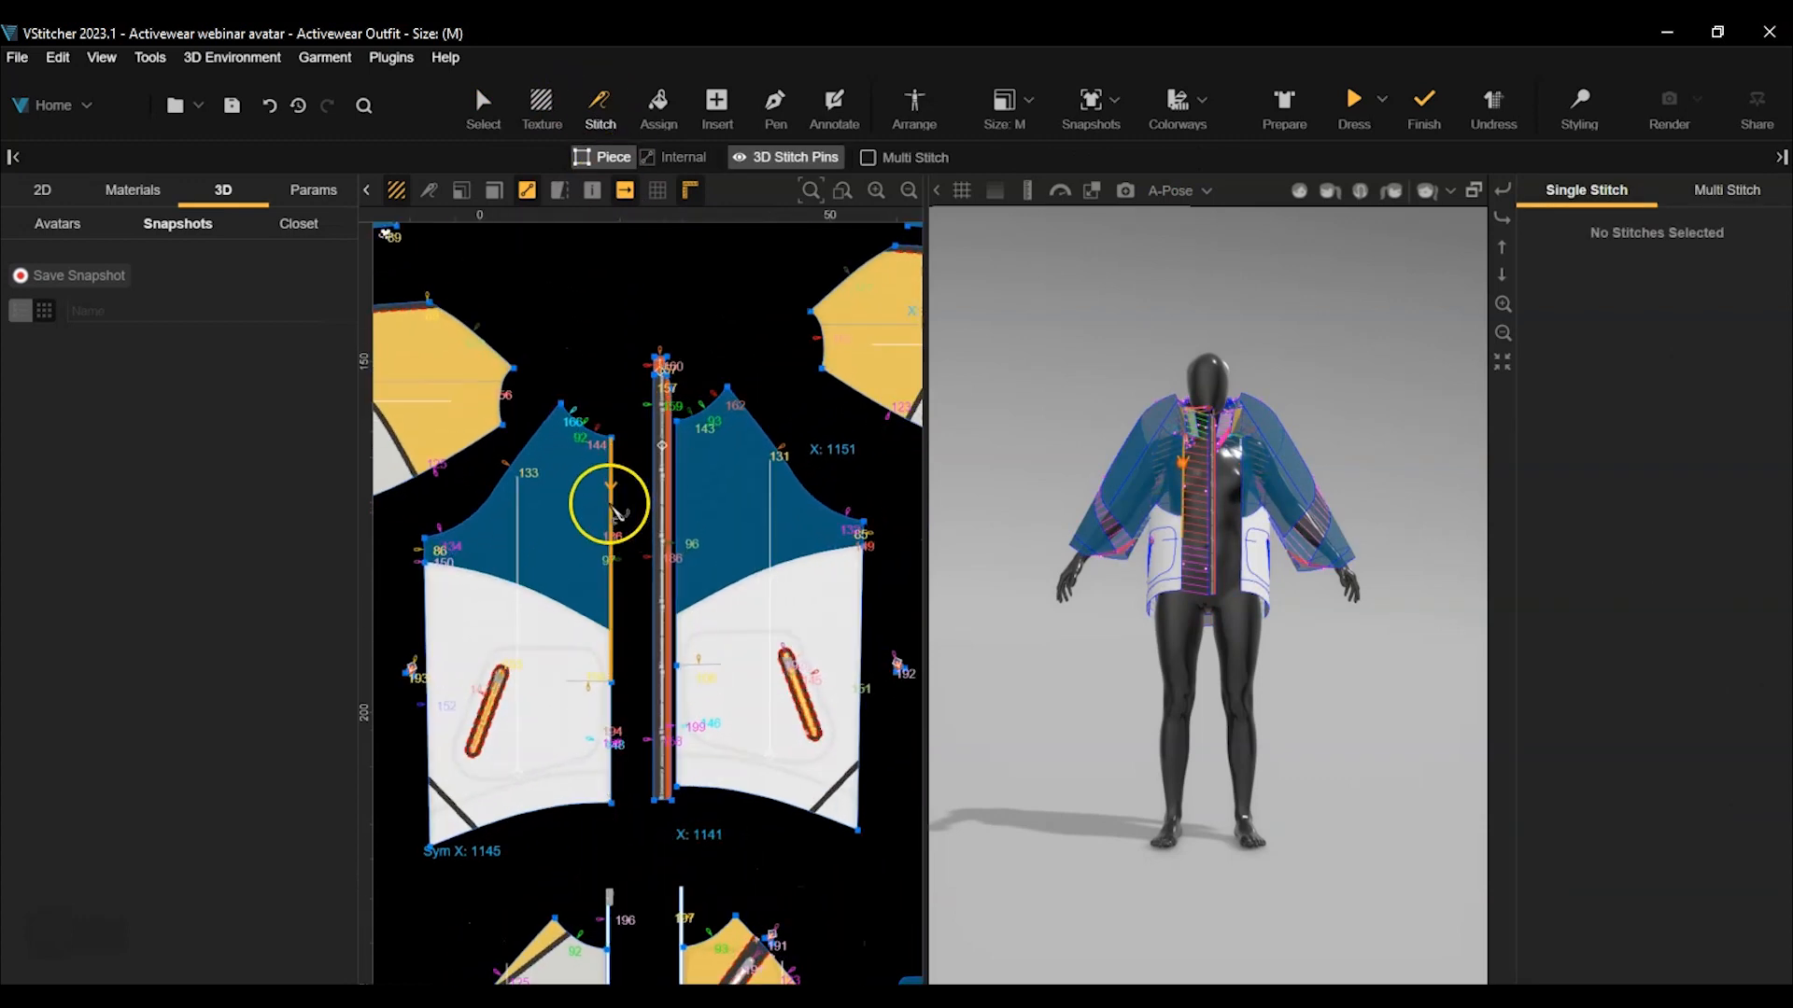
left_click(611, 496)
left_click(661, 486)
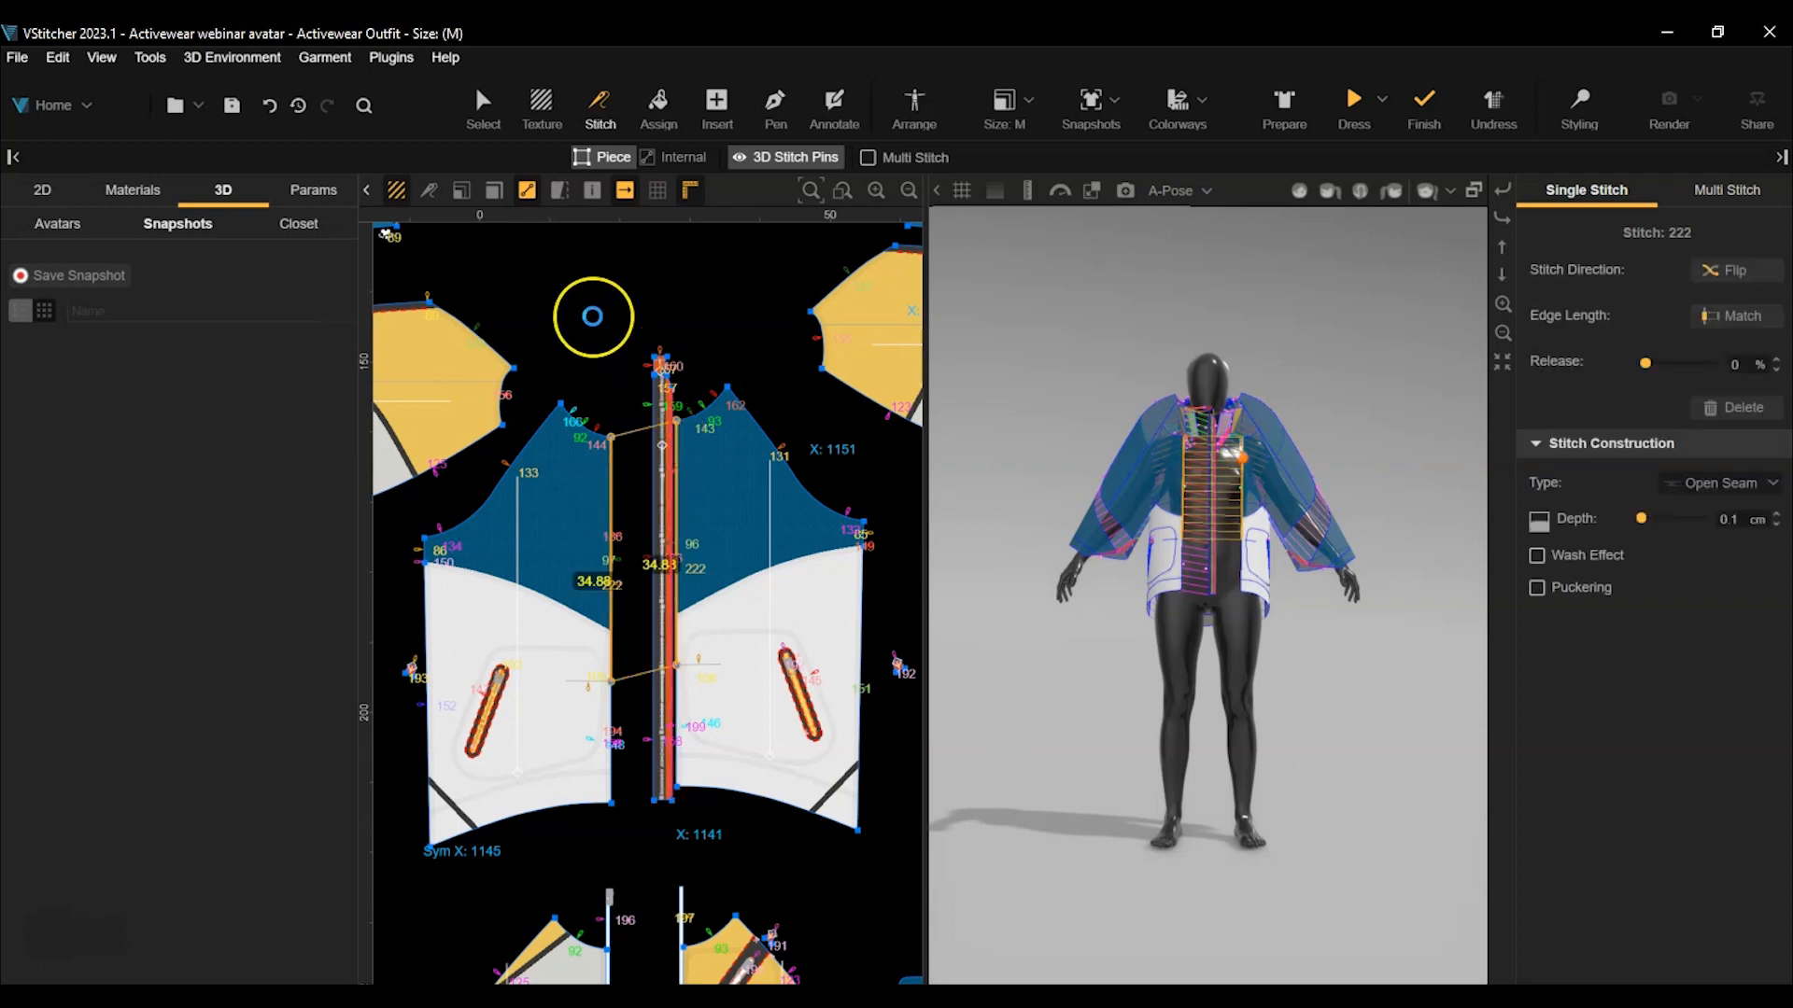
left_click(483, 105)
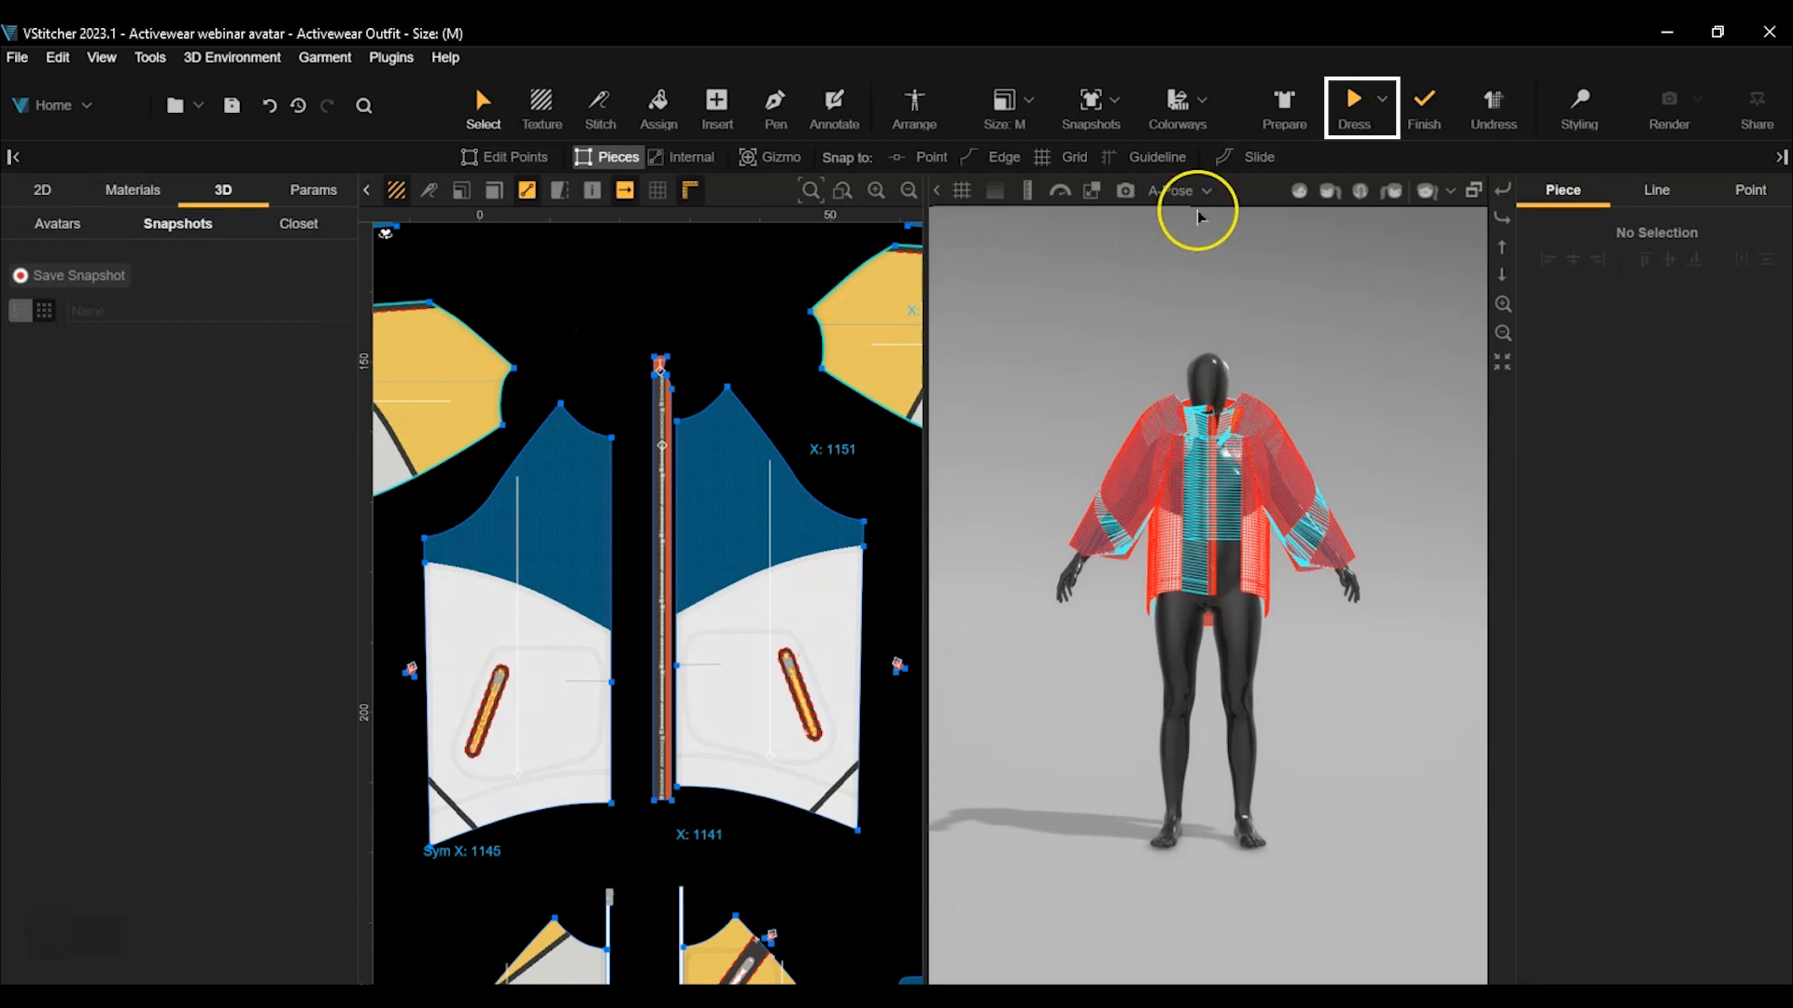
Drape the jacket on the avatar, adjust it with the 3D Styling Pinch tool, and finish the simulation.
left_click(1355, 103)
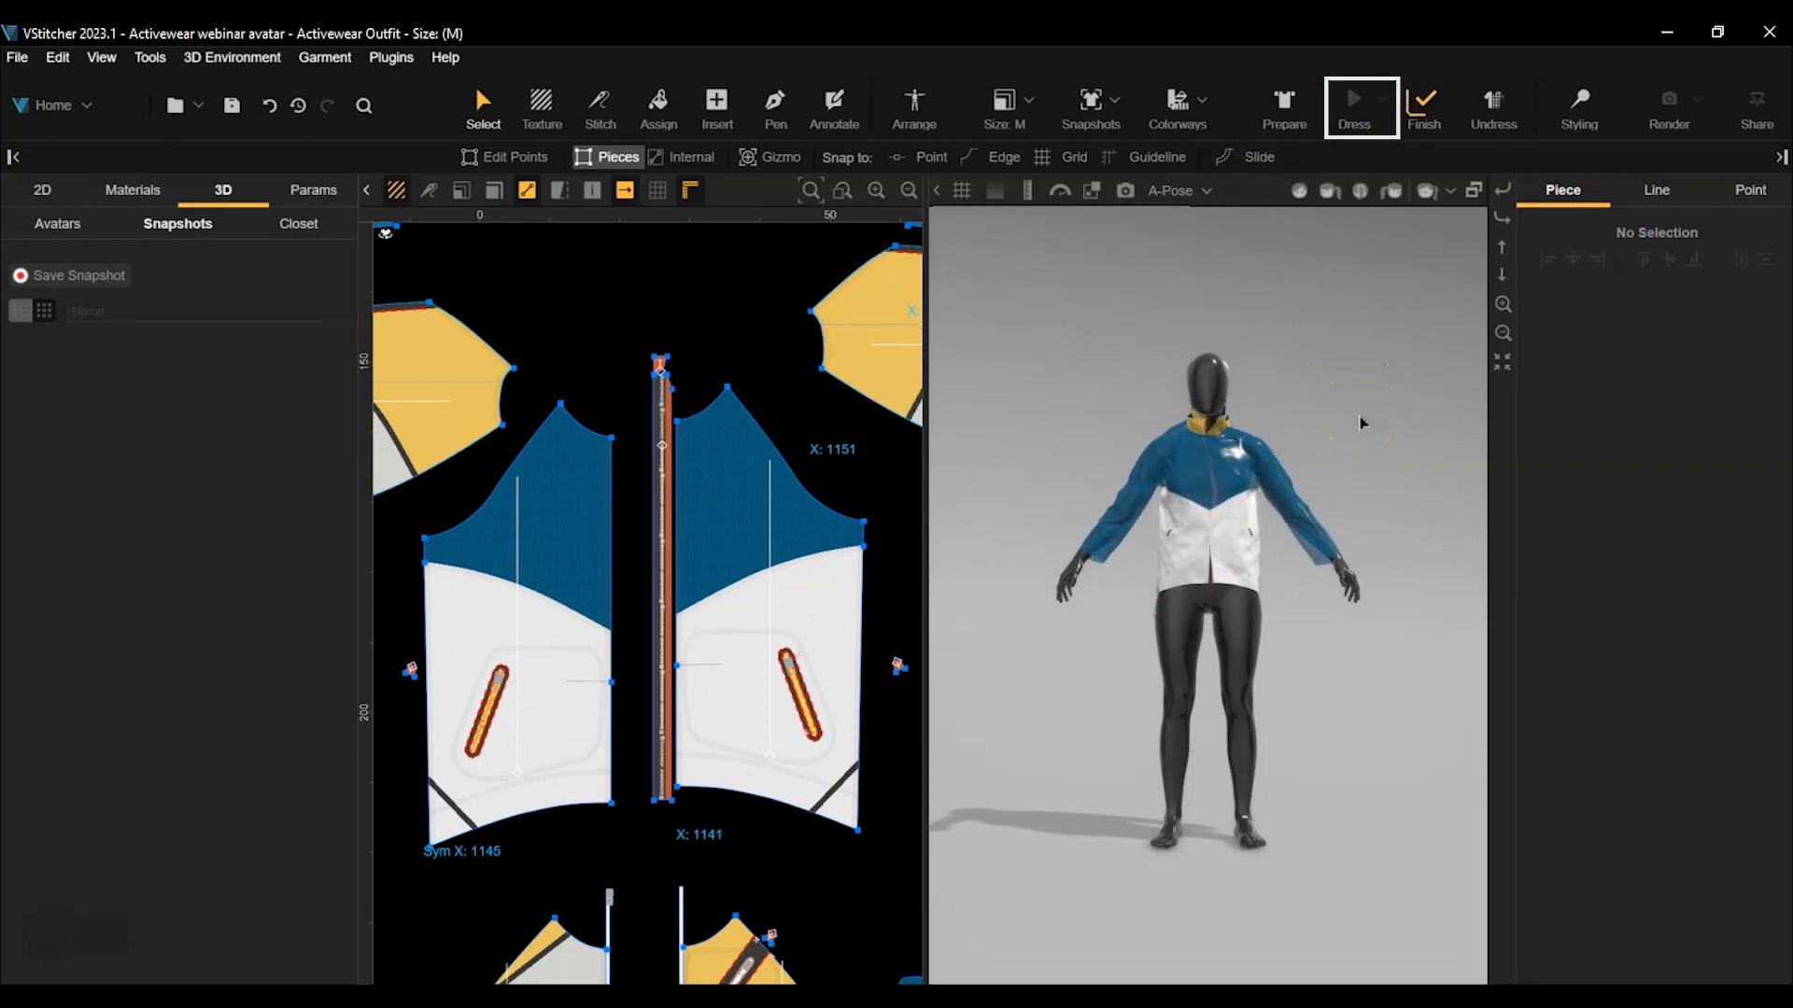
scroll(1323, 528, "up", 3)
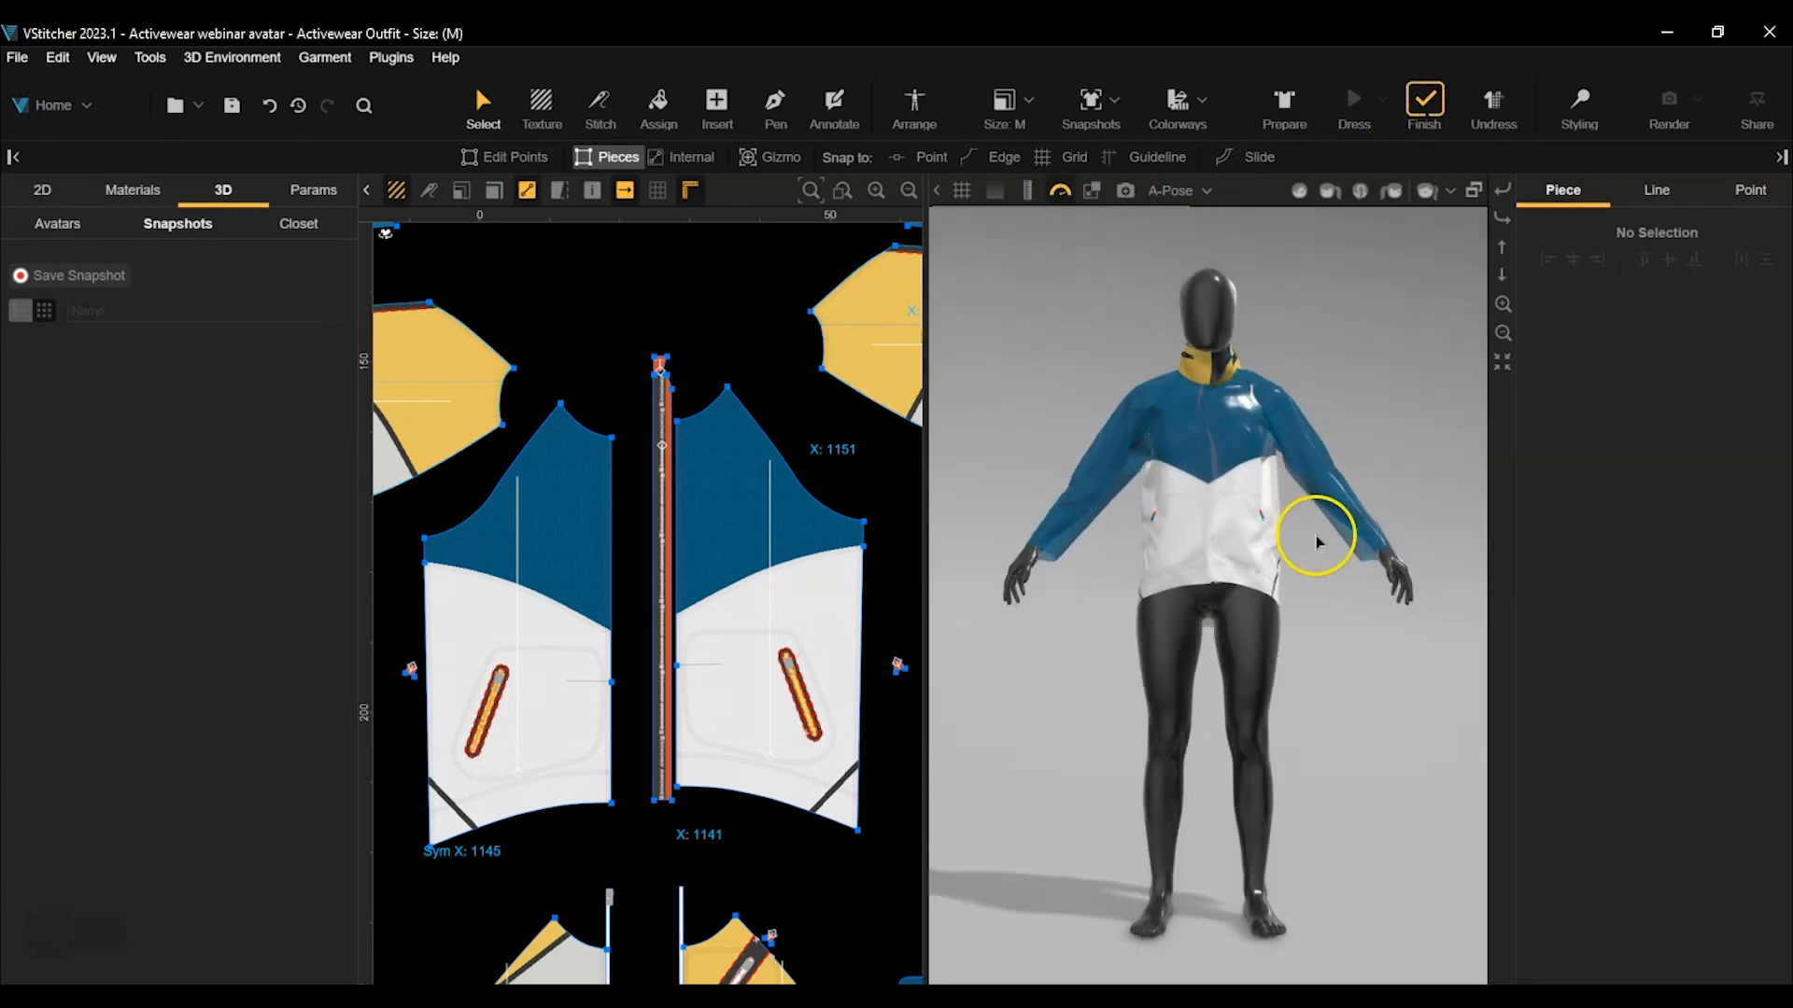
middle_click_drag(1317, 537, 1305, 615)
left_click(1577, 97)
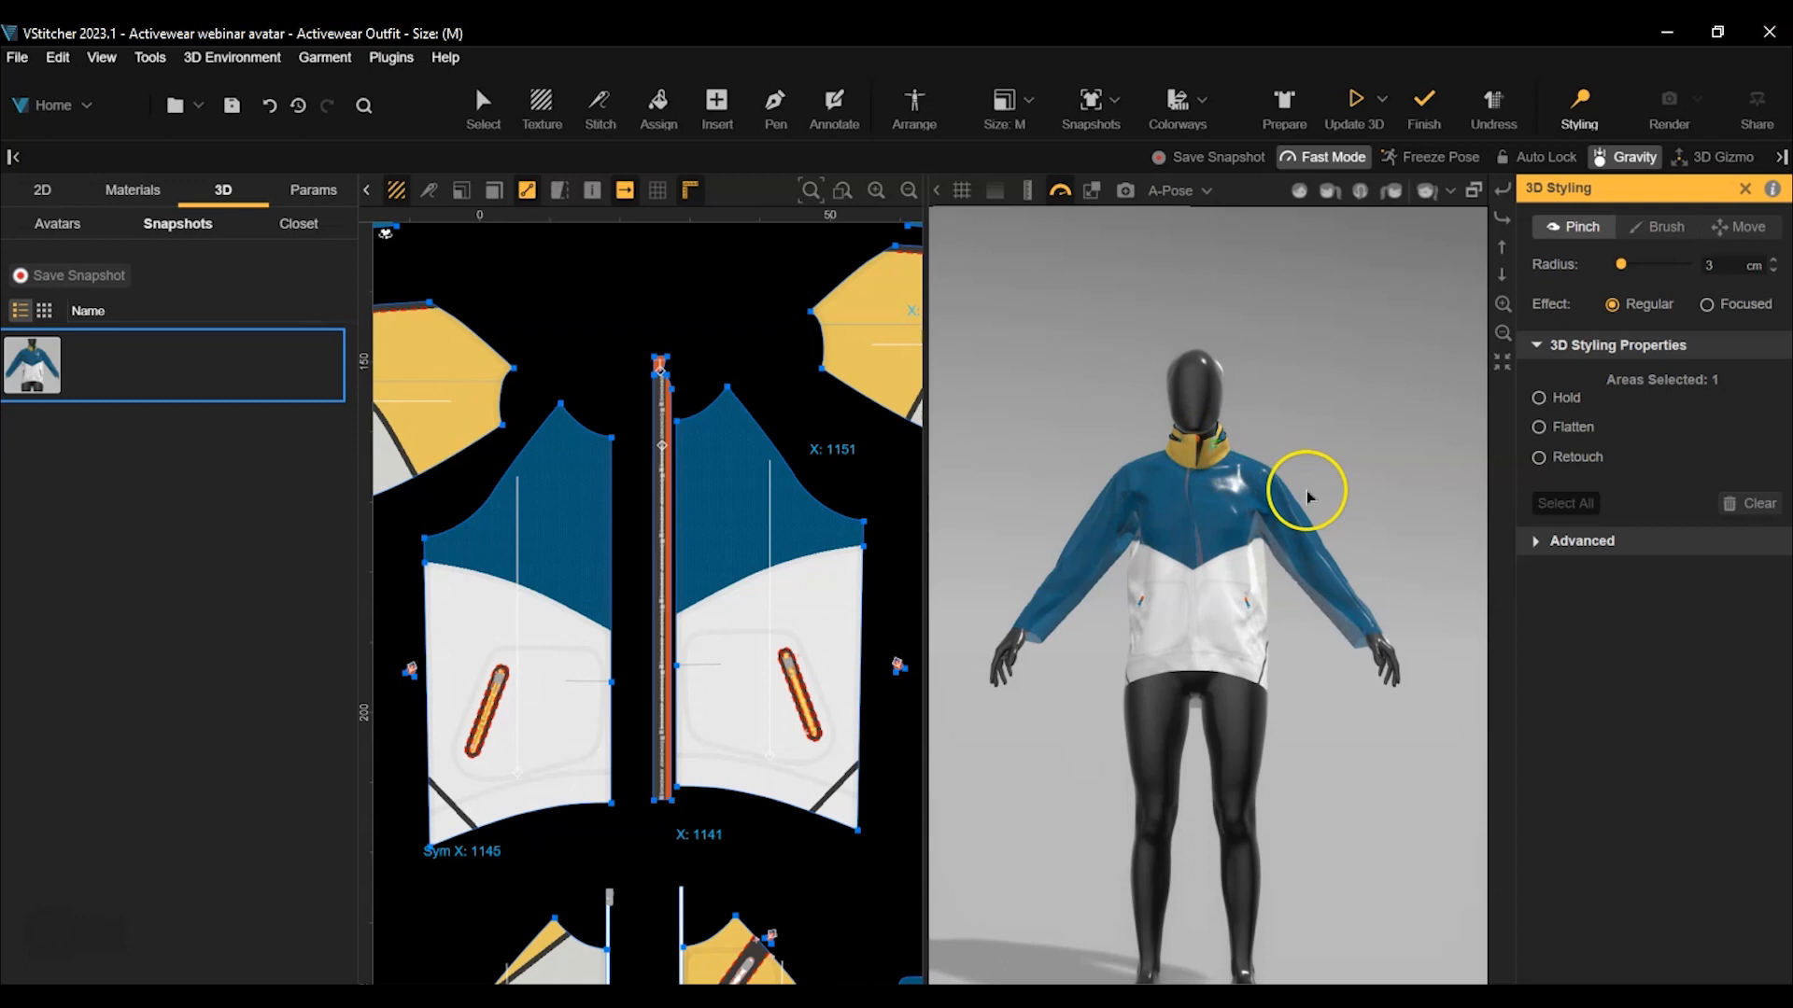
left_click(1352, 92)
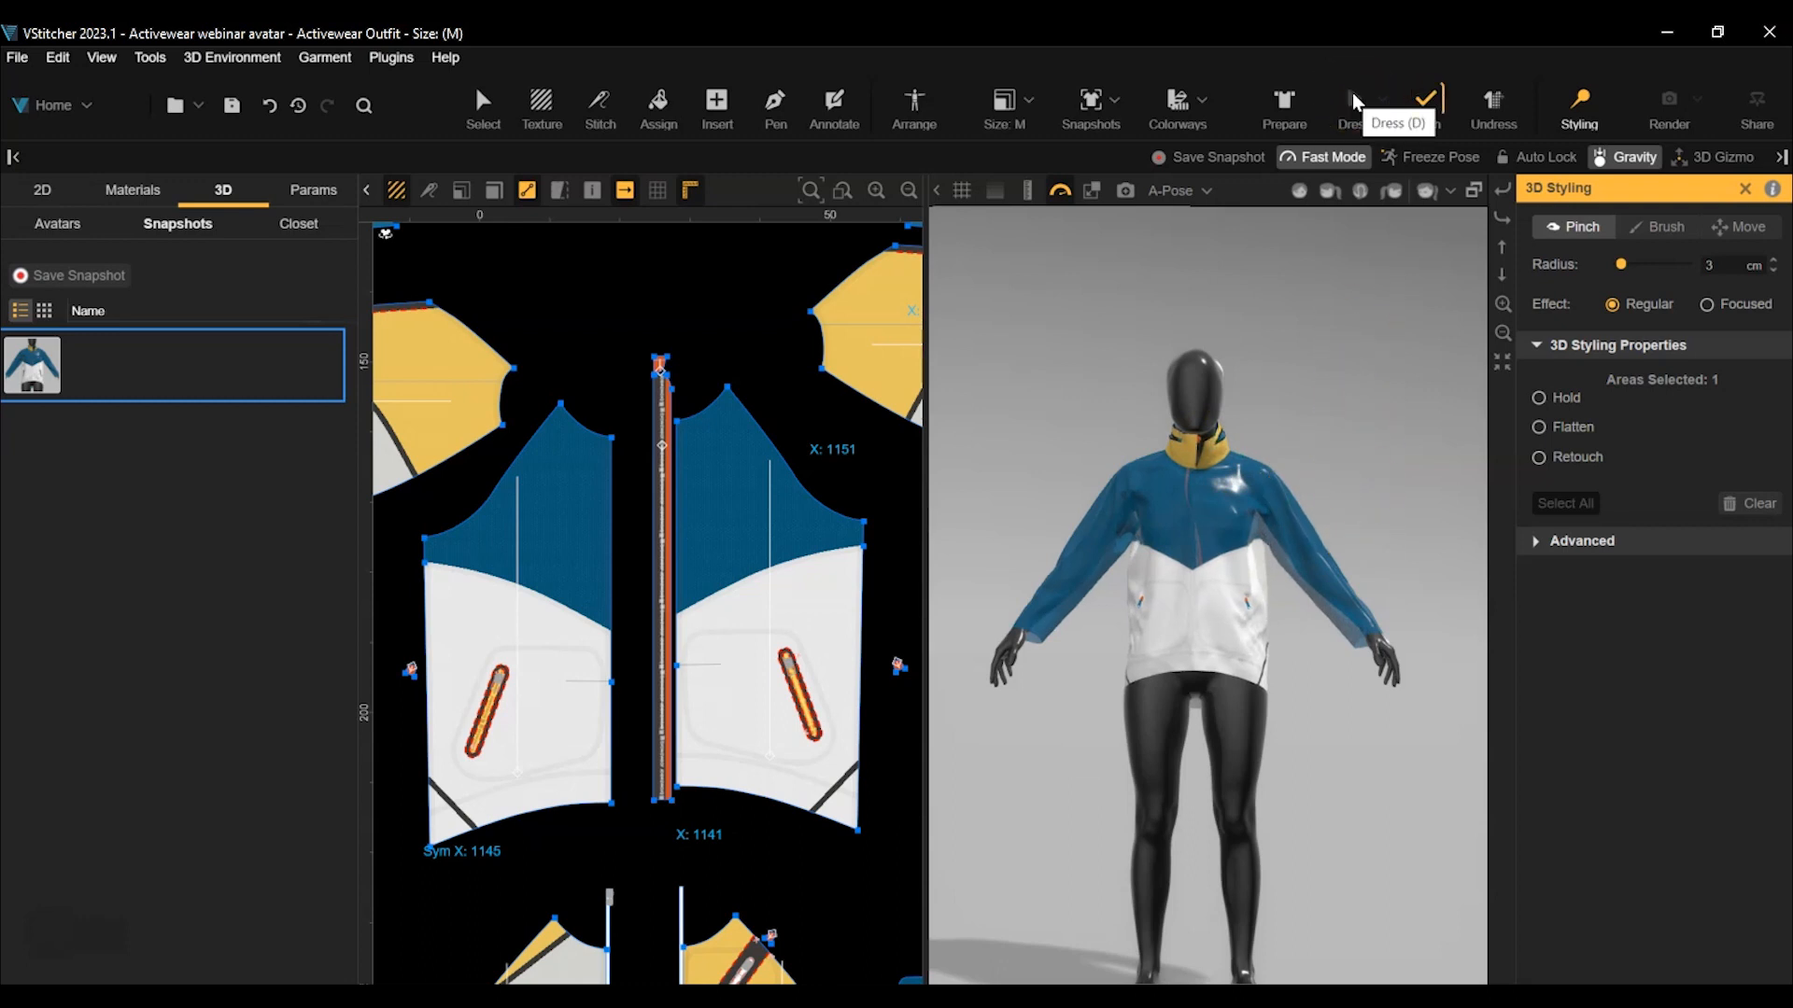
left_click(1421, 99)
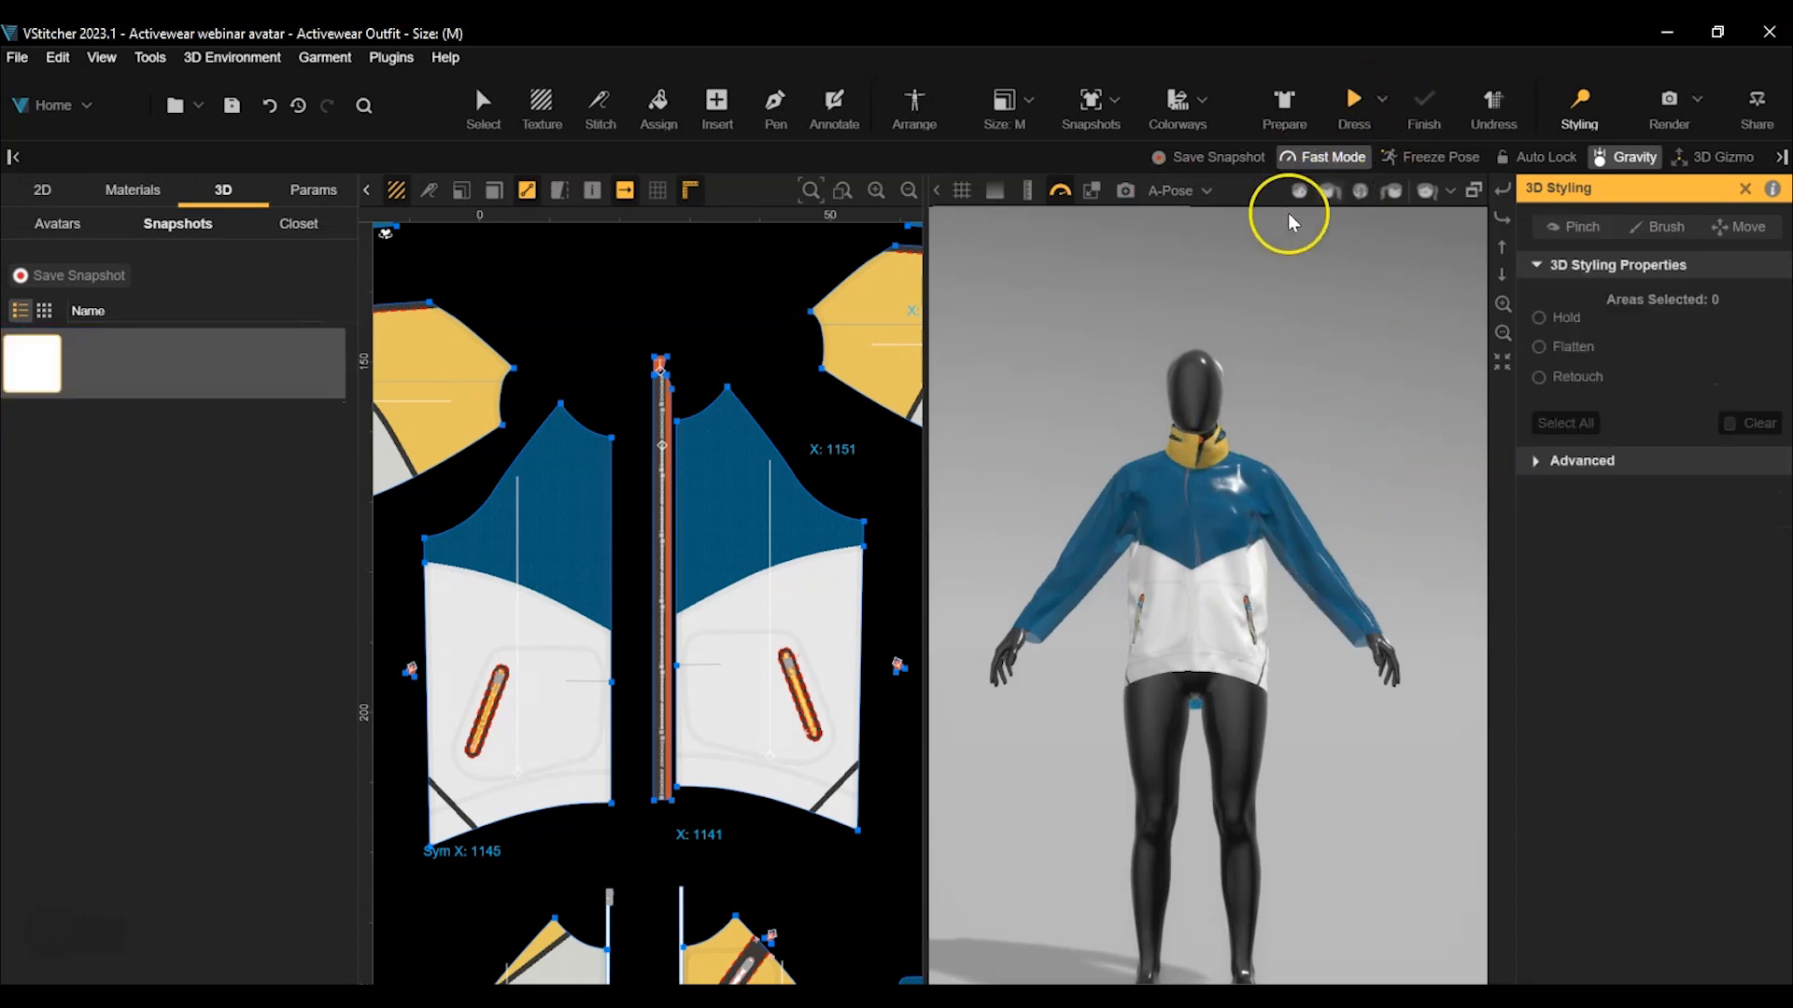
Turn on Auto Lock and drape the center front zipper on the jacket, finishing the simulation.
left_click(663, 422)
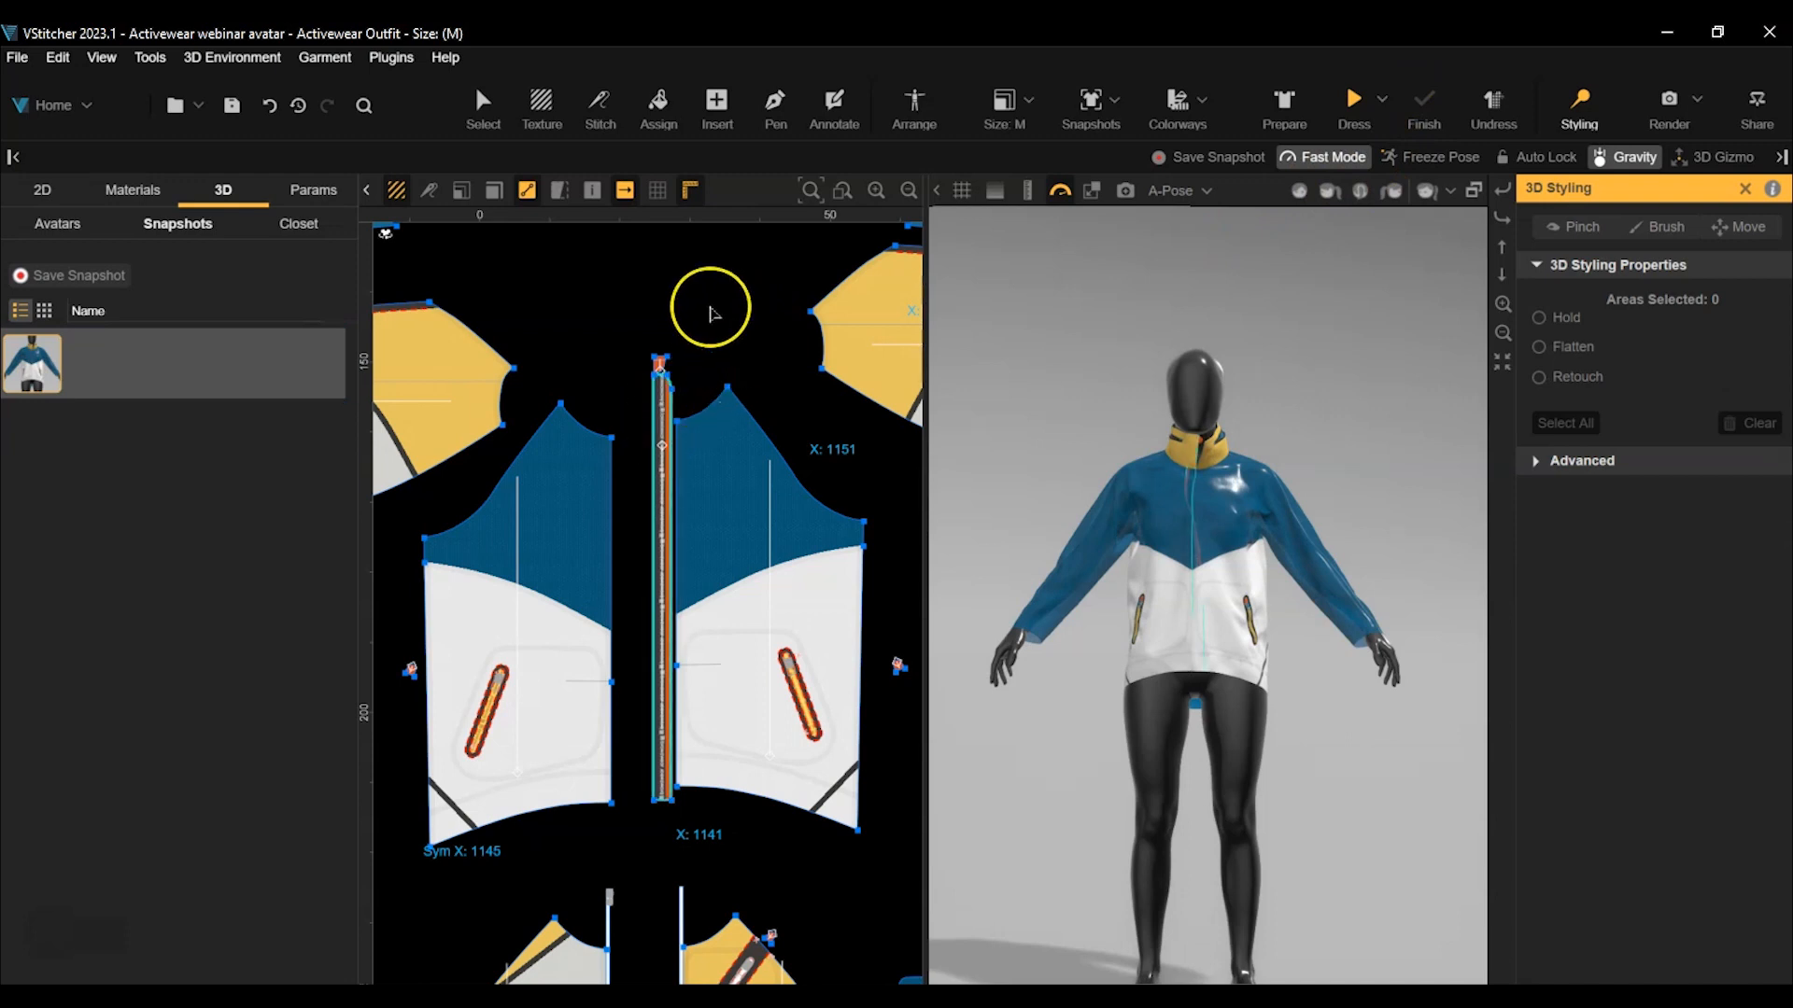
left_click(509, 121)
scroll(1522, 641, "down", 5)
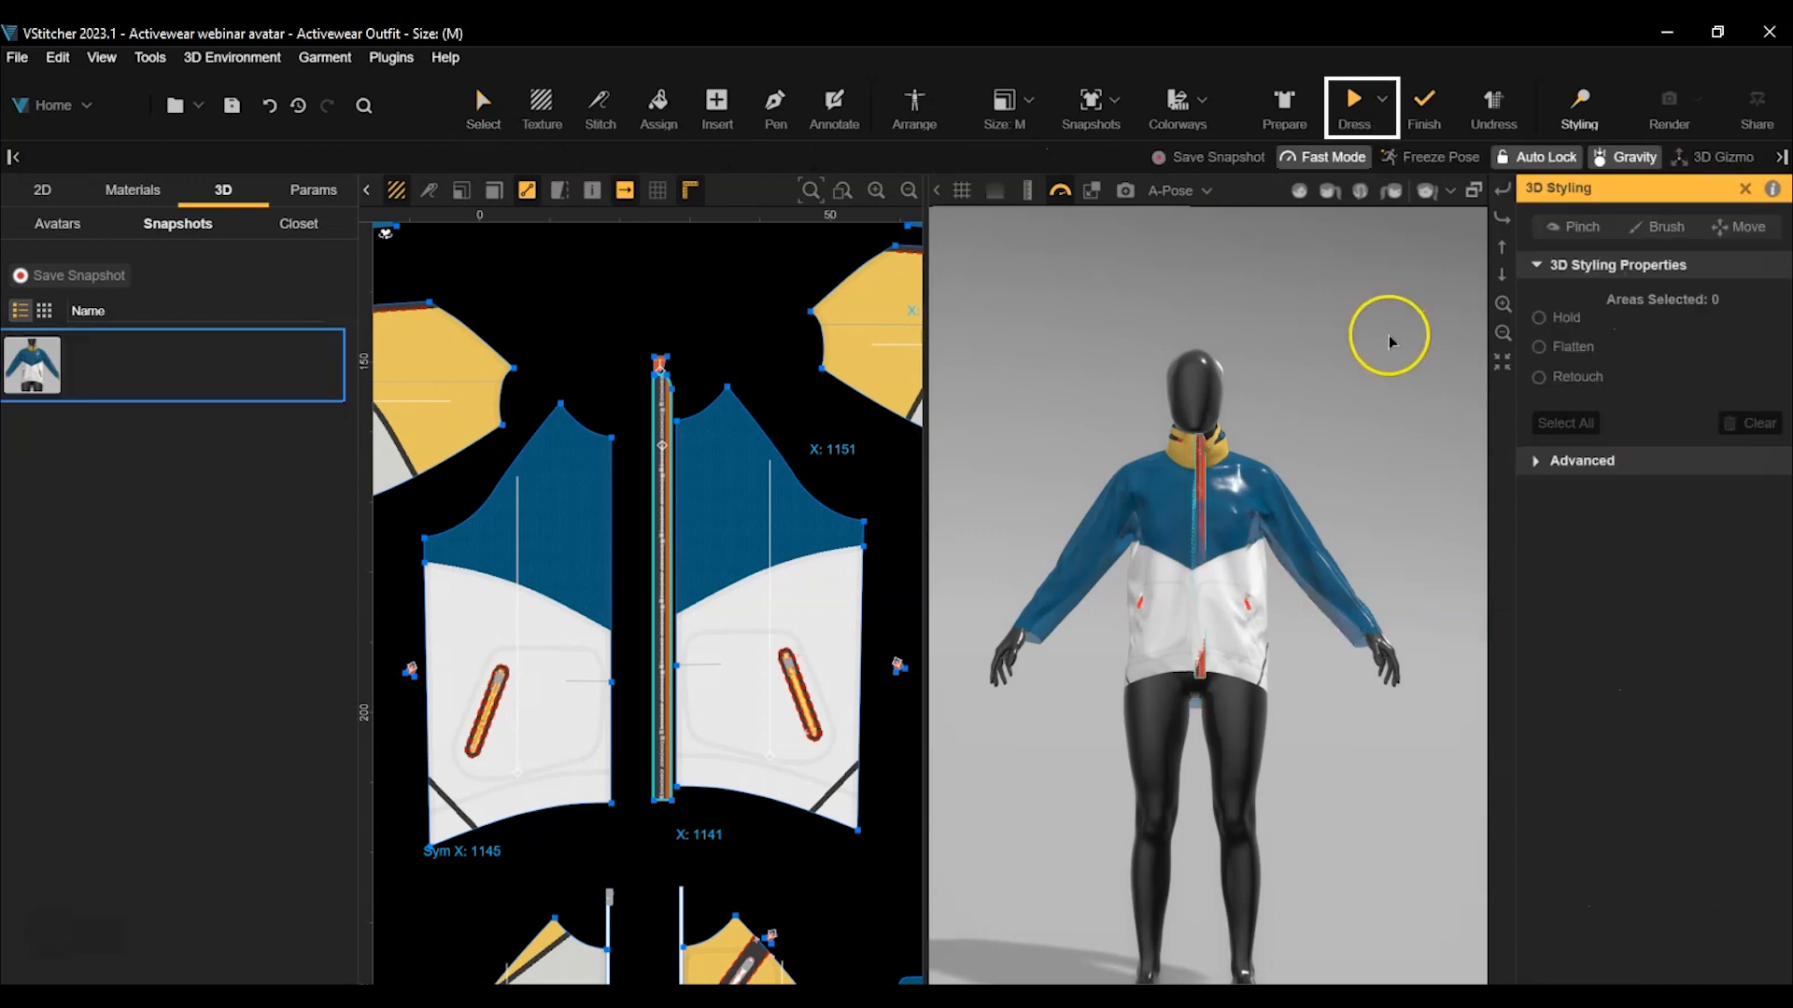
left_click(1352, 101)
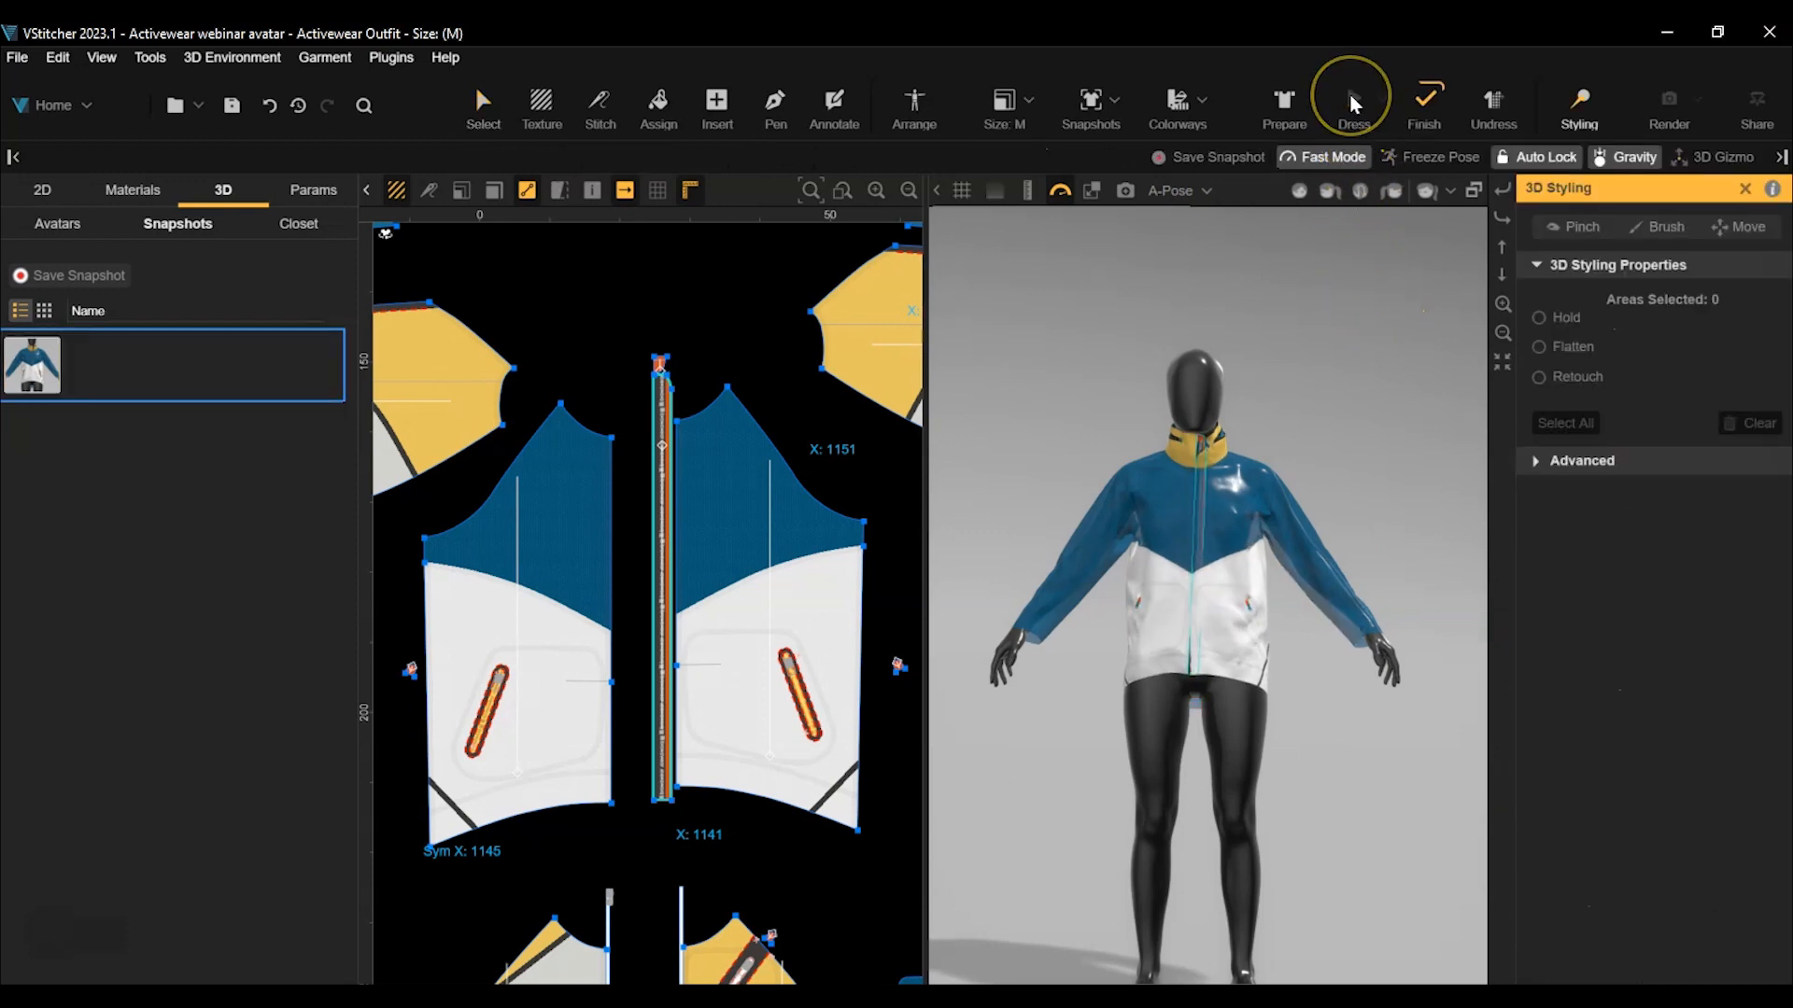
left_click(1423, 101)
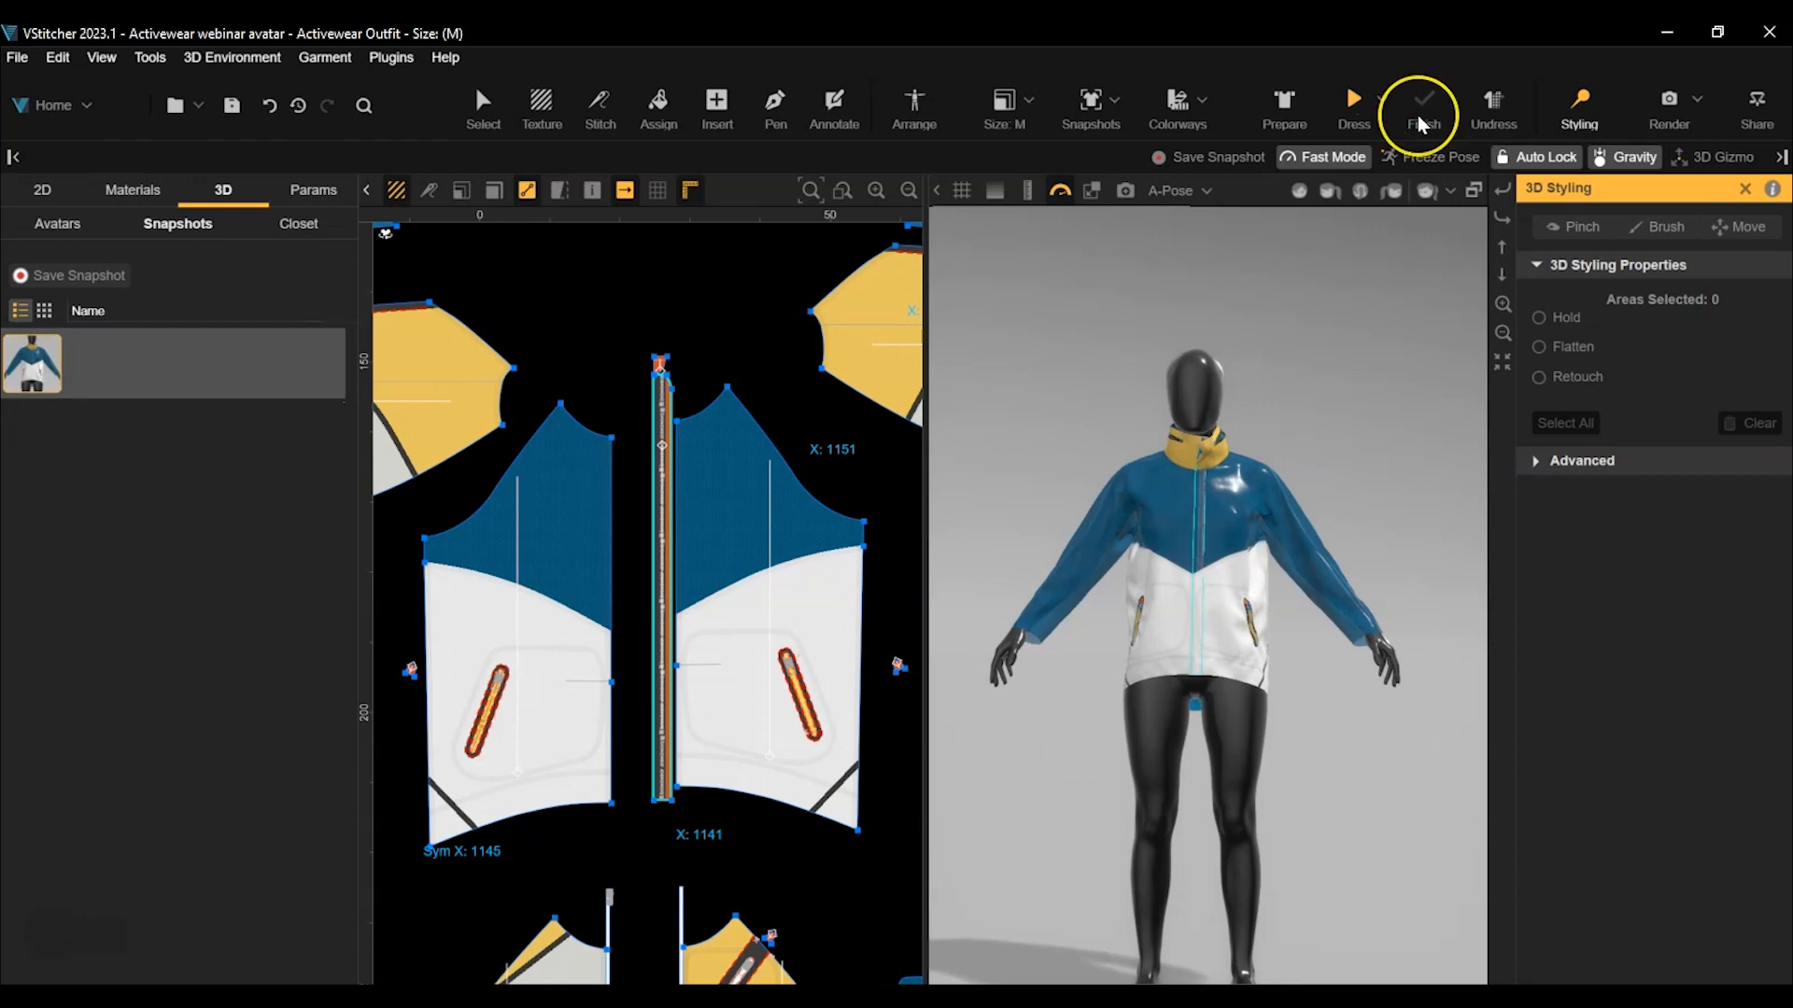
Include the hood, cuffs, outer sleeves, chest panels and lower back piece in 3D, and drape them over the jacket.
scroll(834, 424, "down", 5)
middle_click_drag(868, 471, 728, 696)
scroll(780, 620, "down", 1)
left_click(627, 284)
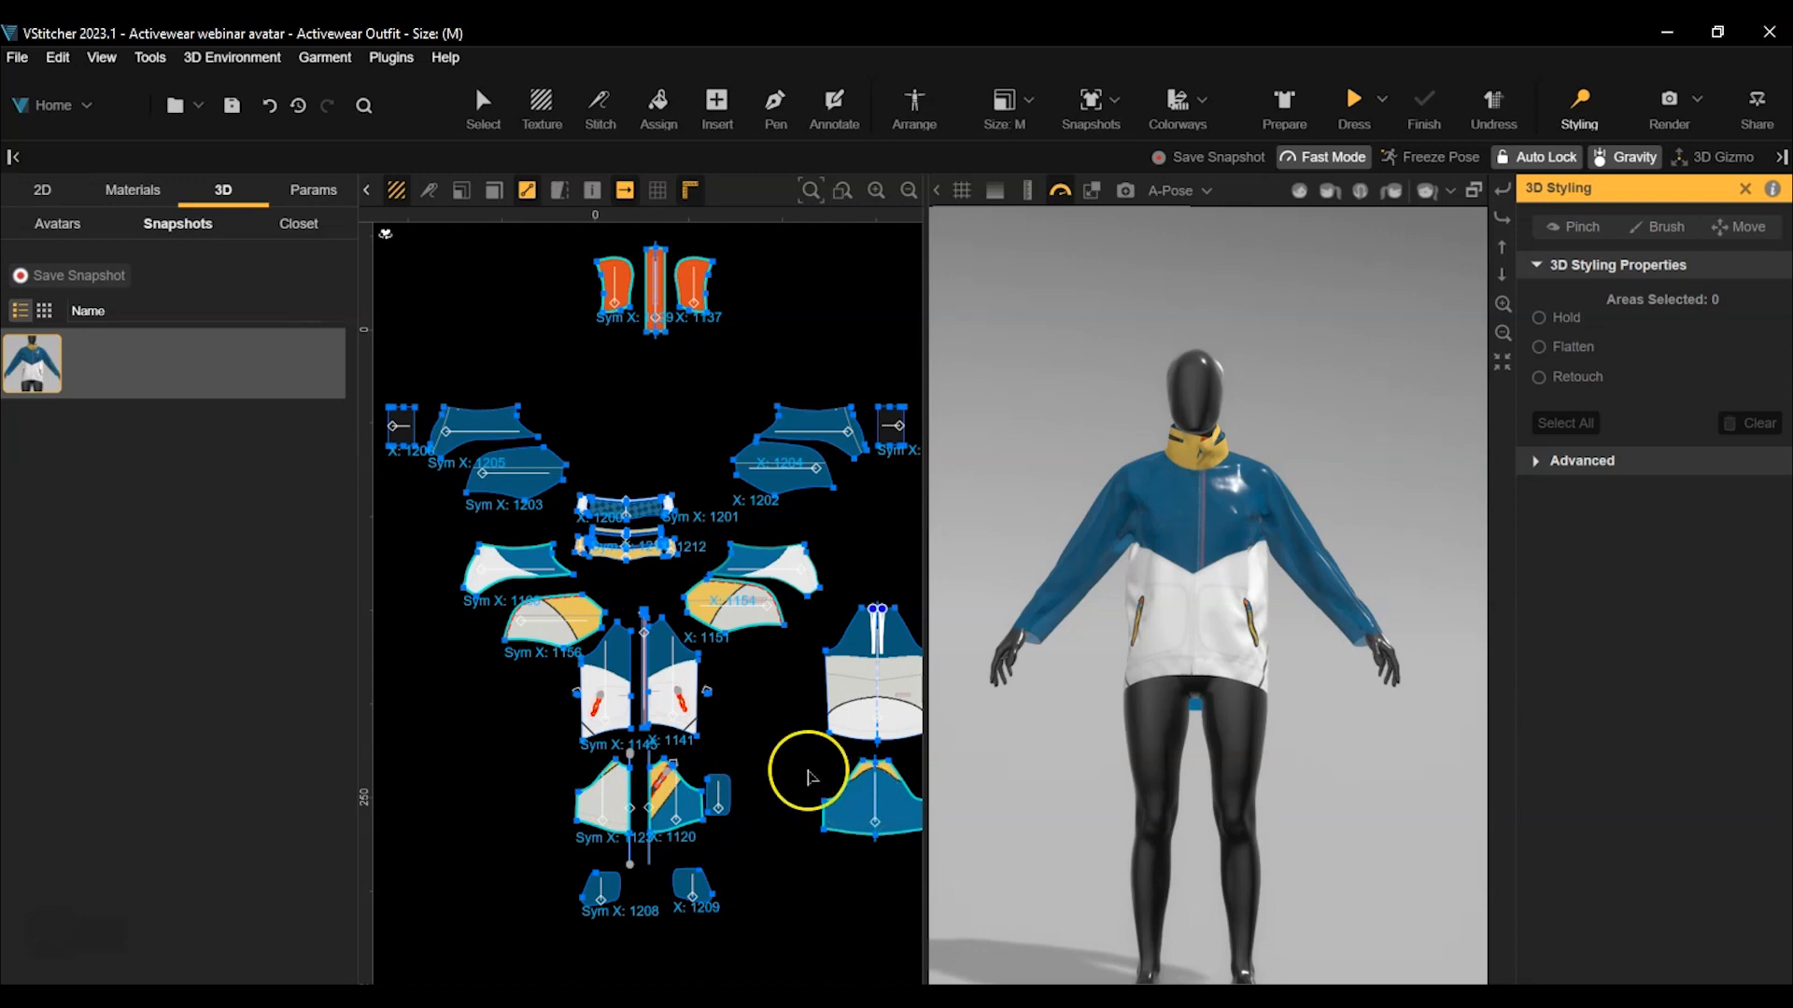
left_click(480, 102)
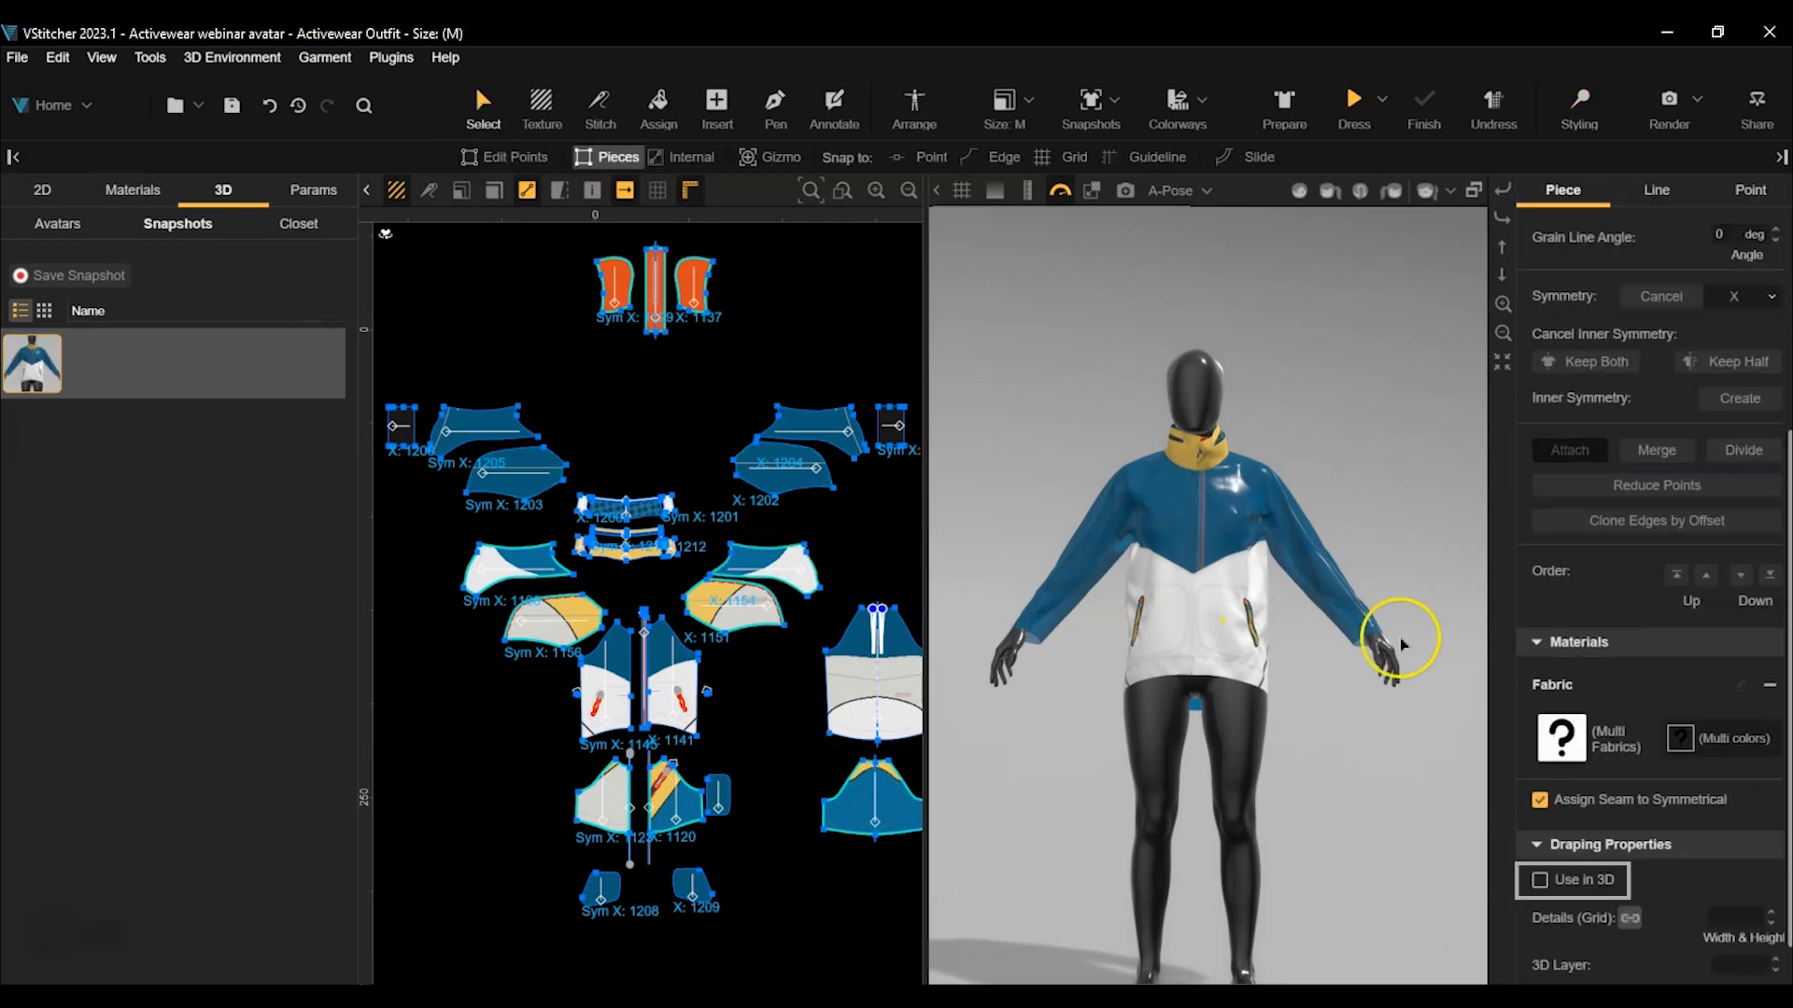
left_click(1541, 881)
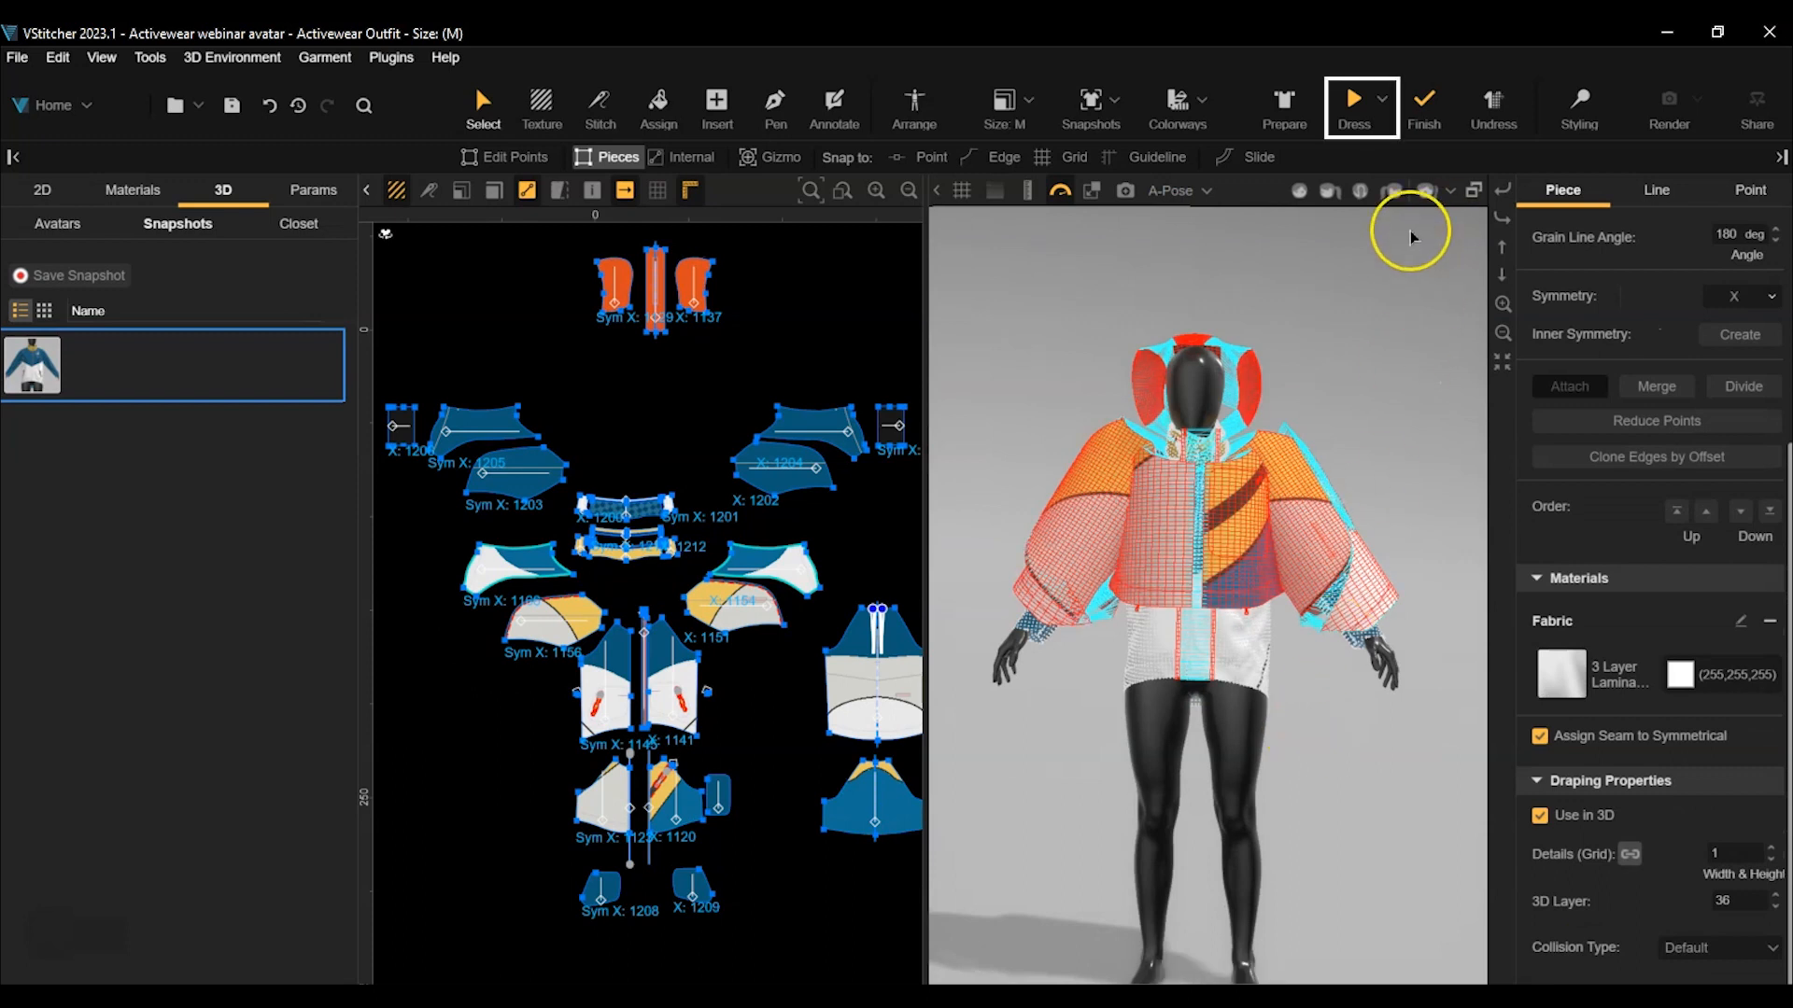
left_click(1353, 101)
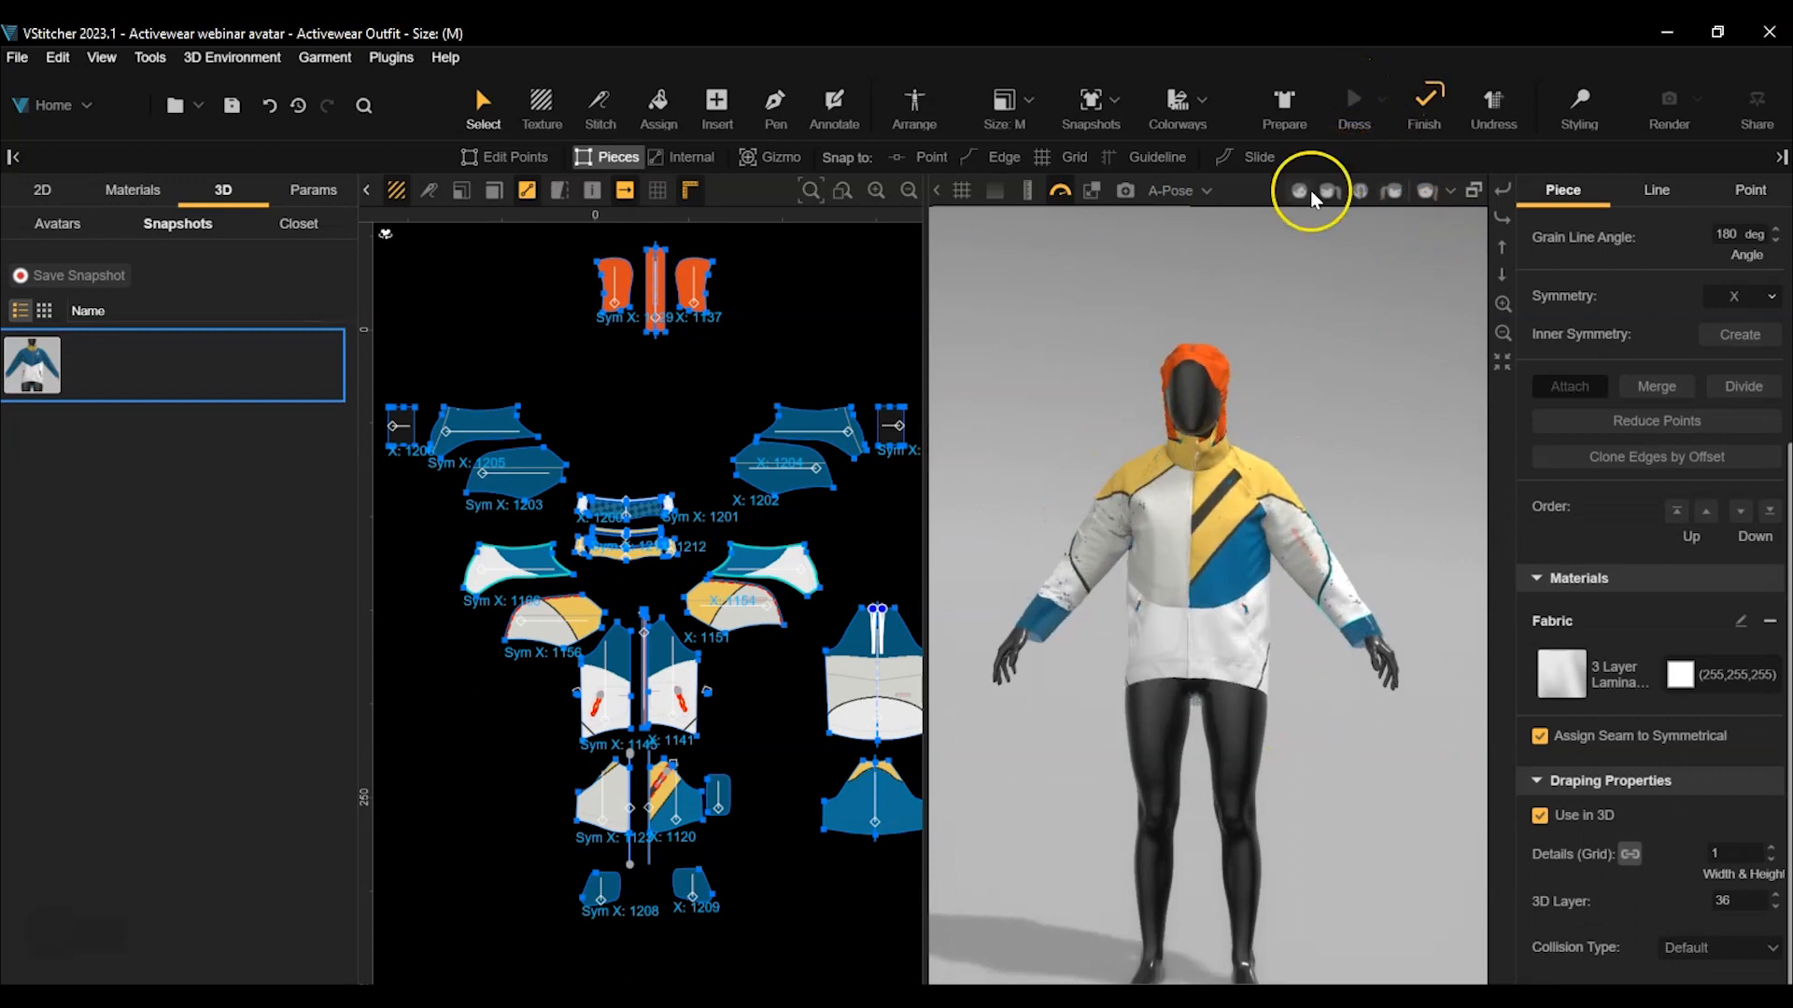
left_click(1423, 101)
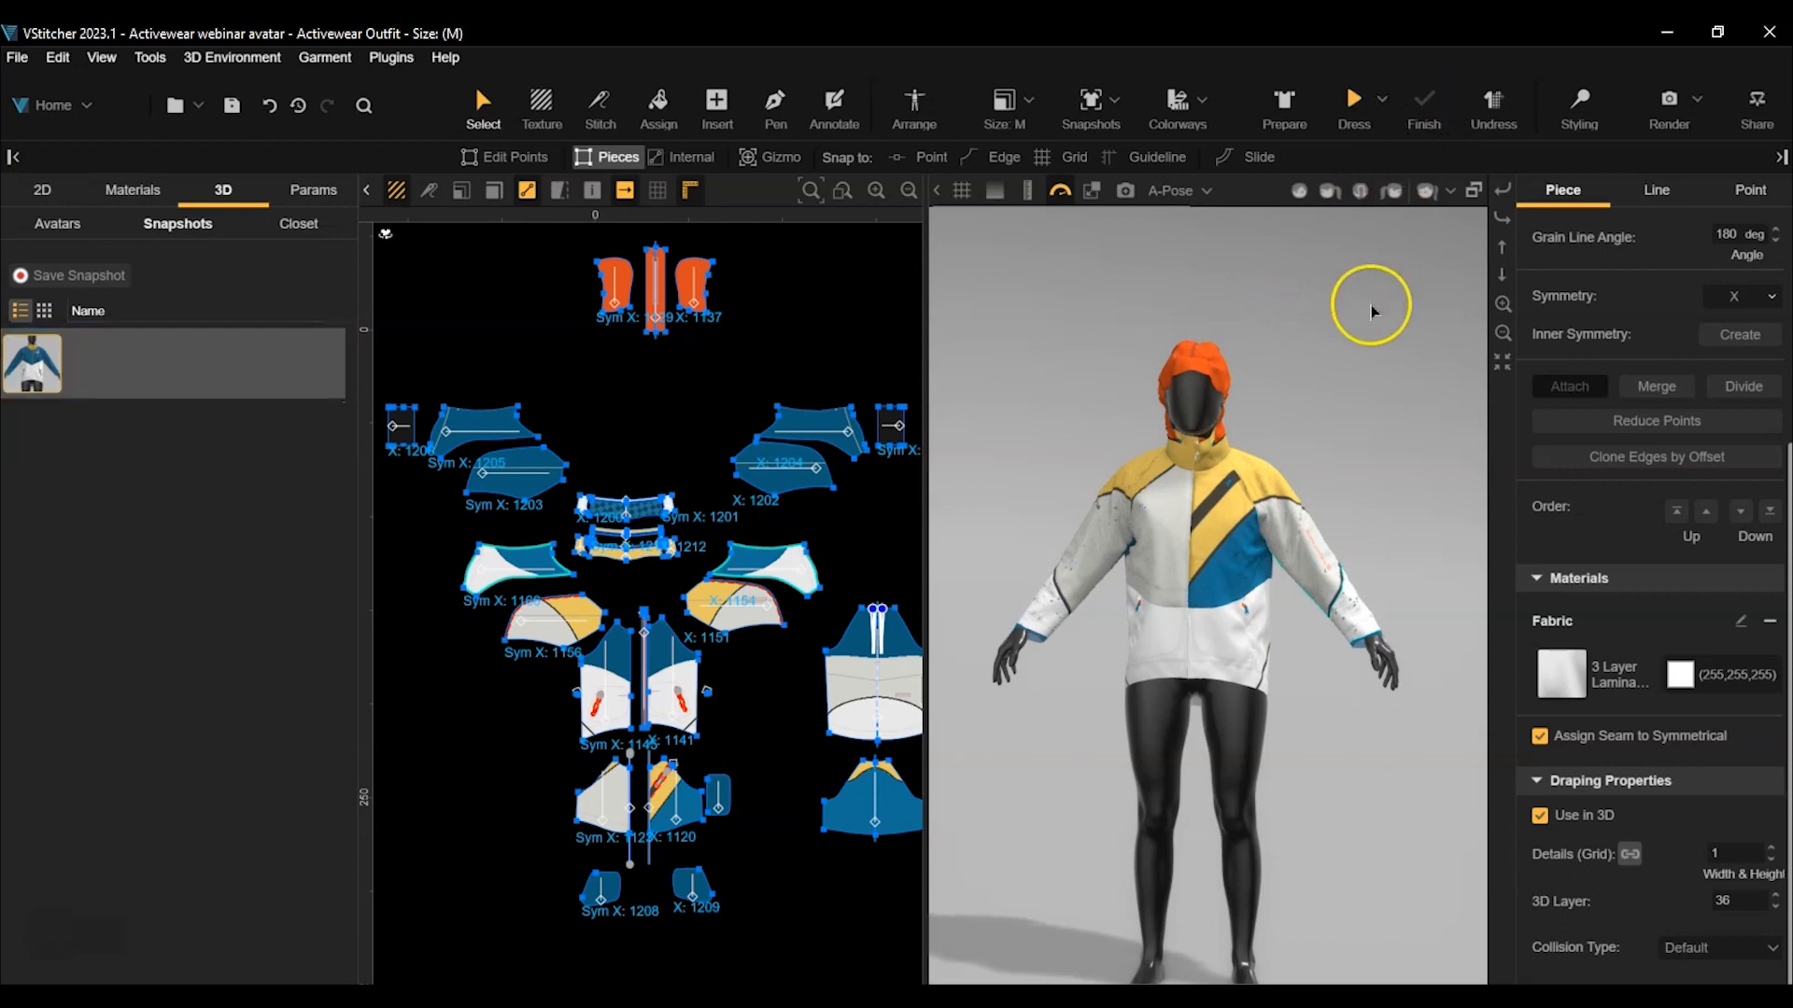
Clear the 3D styling from all pieces, releasing their locks, and drape the complete jacket again.
left_click(1579, 105)
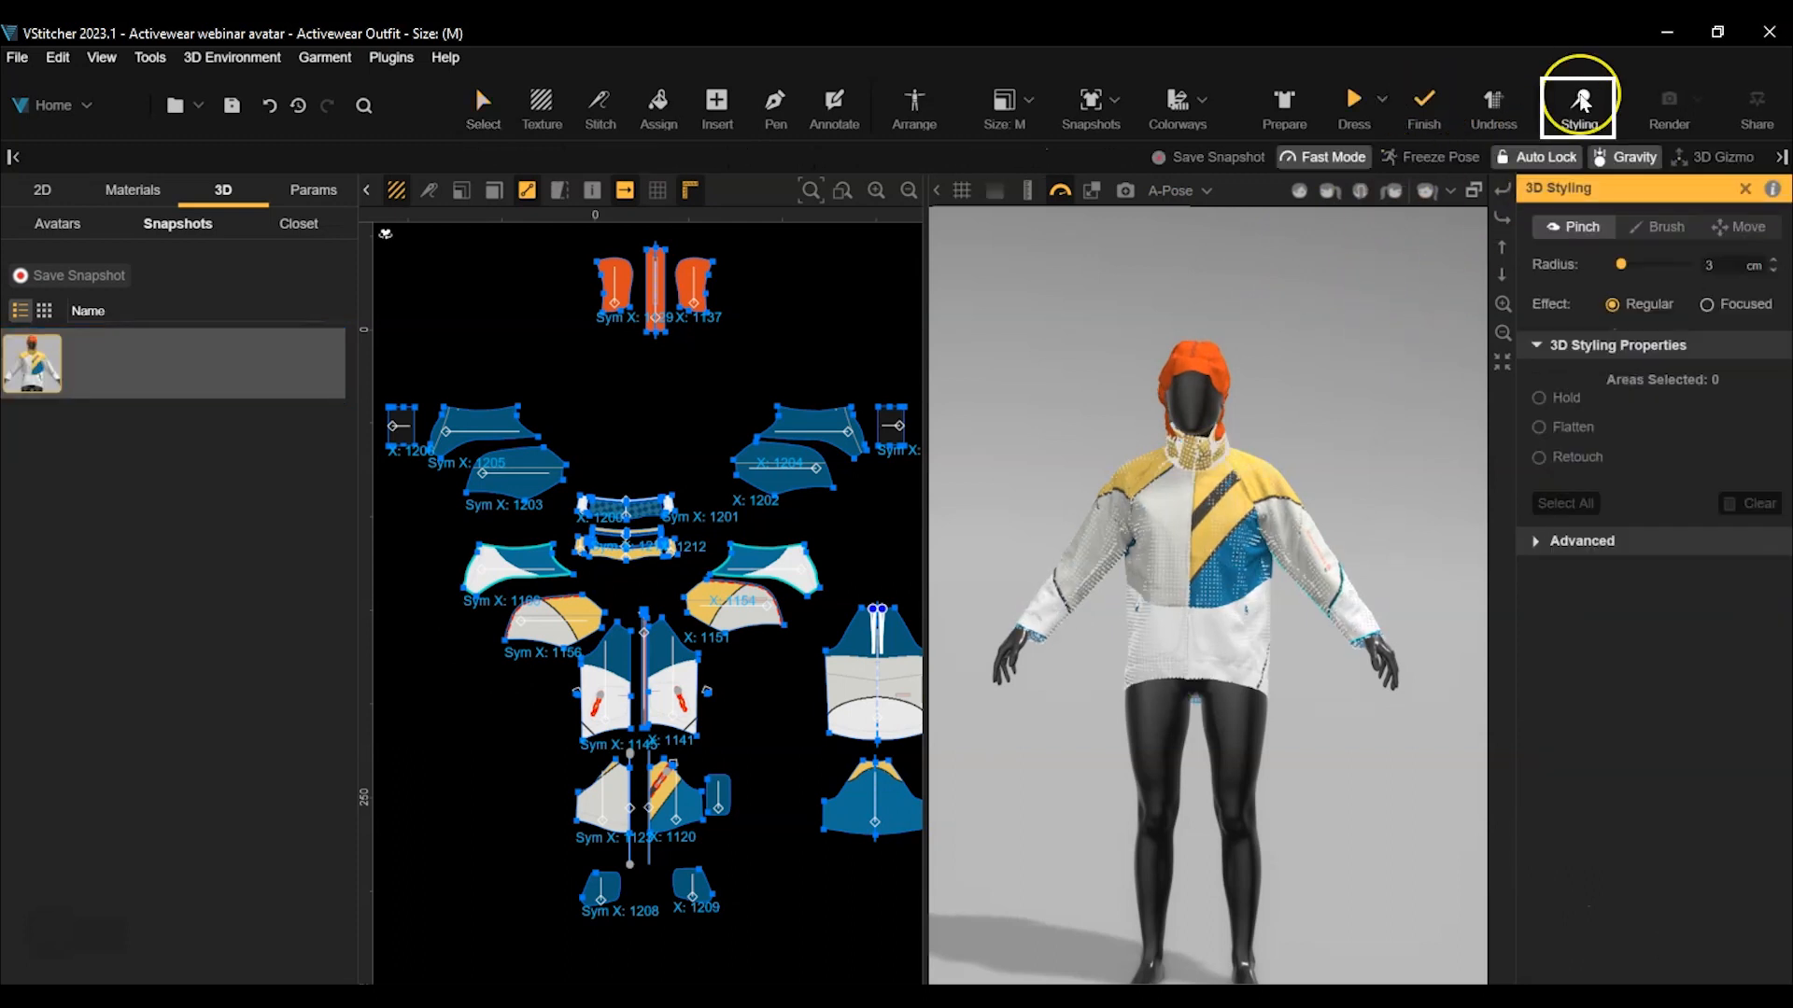
left_click(1536, 541)
left_click(1765, 544)
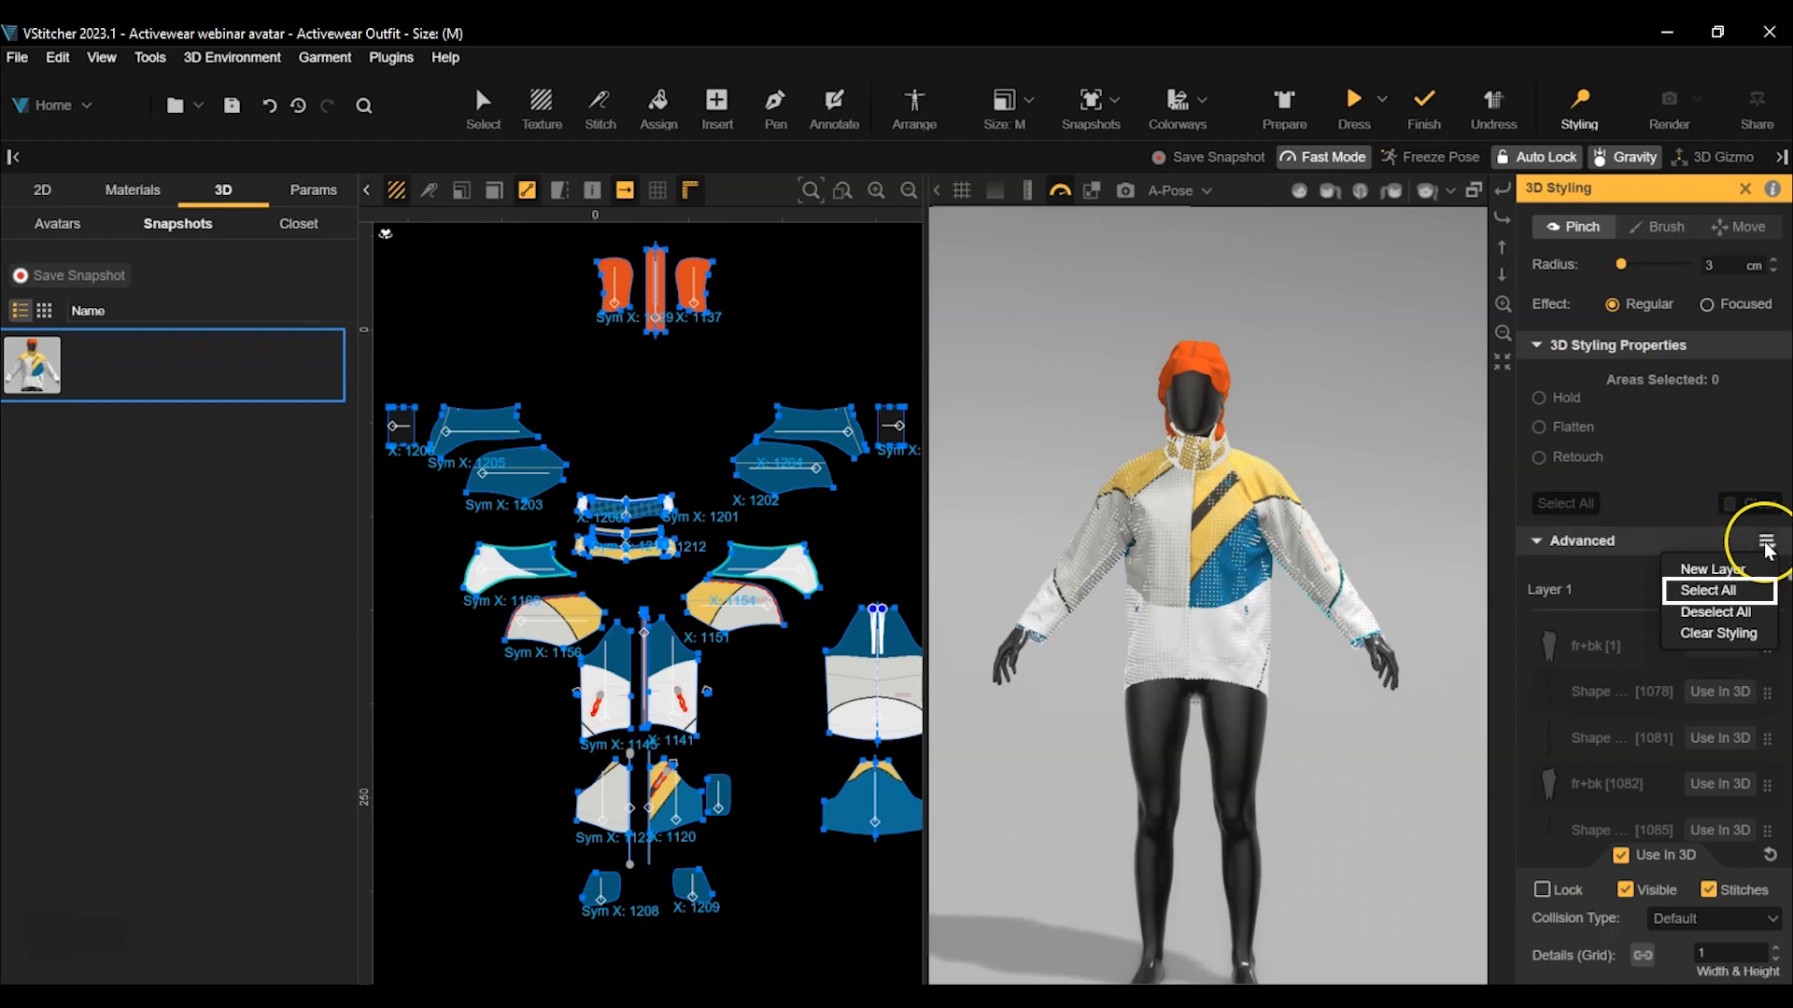
left_click(1719, 590)
left_click(1765, 540)
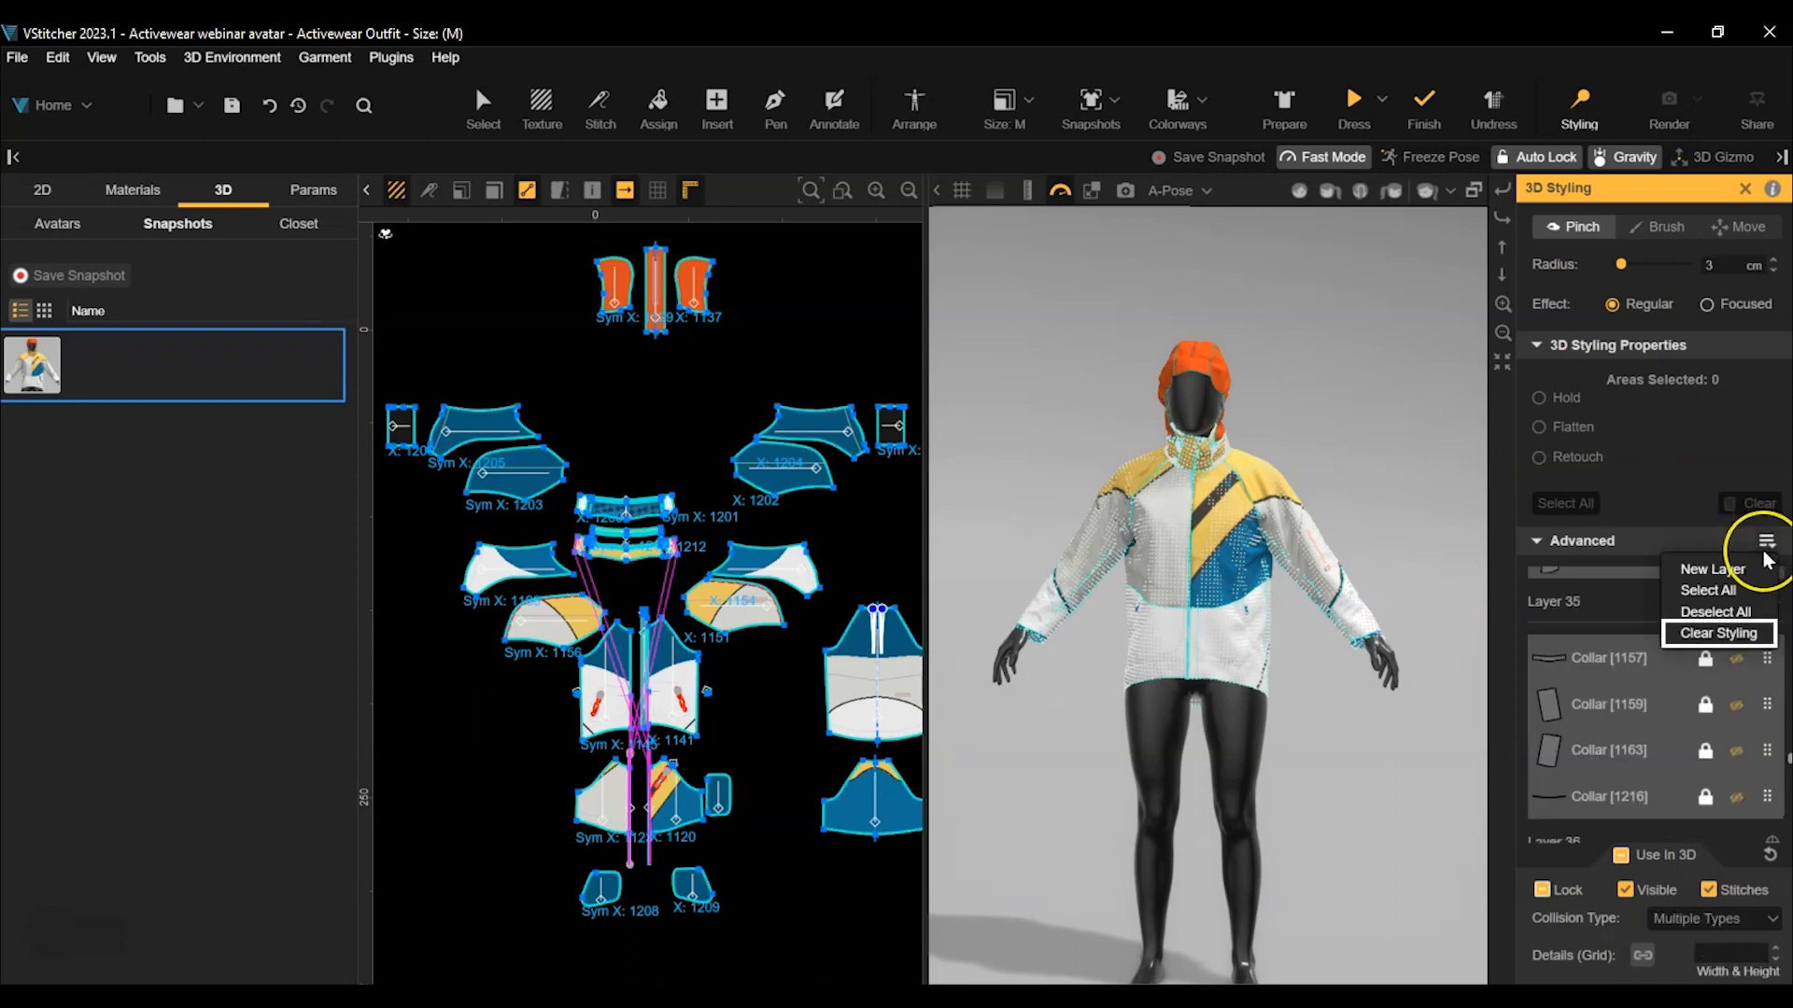
left_click(1716, 633)
left_click(1358, 101)
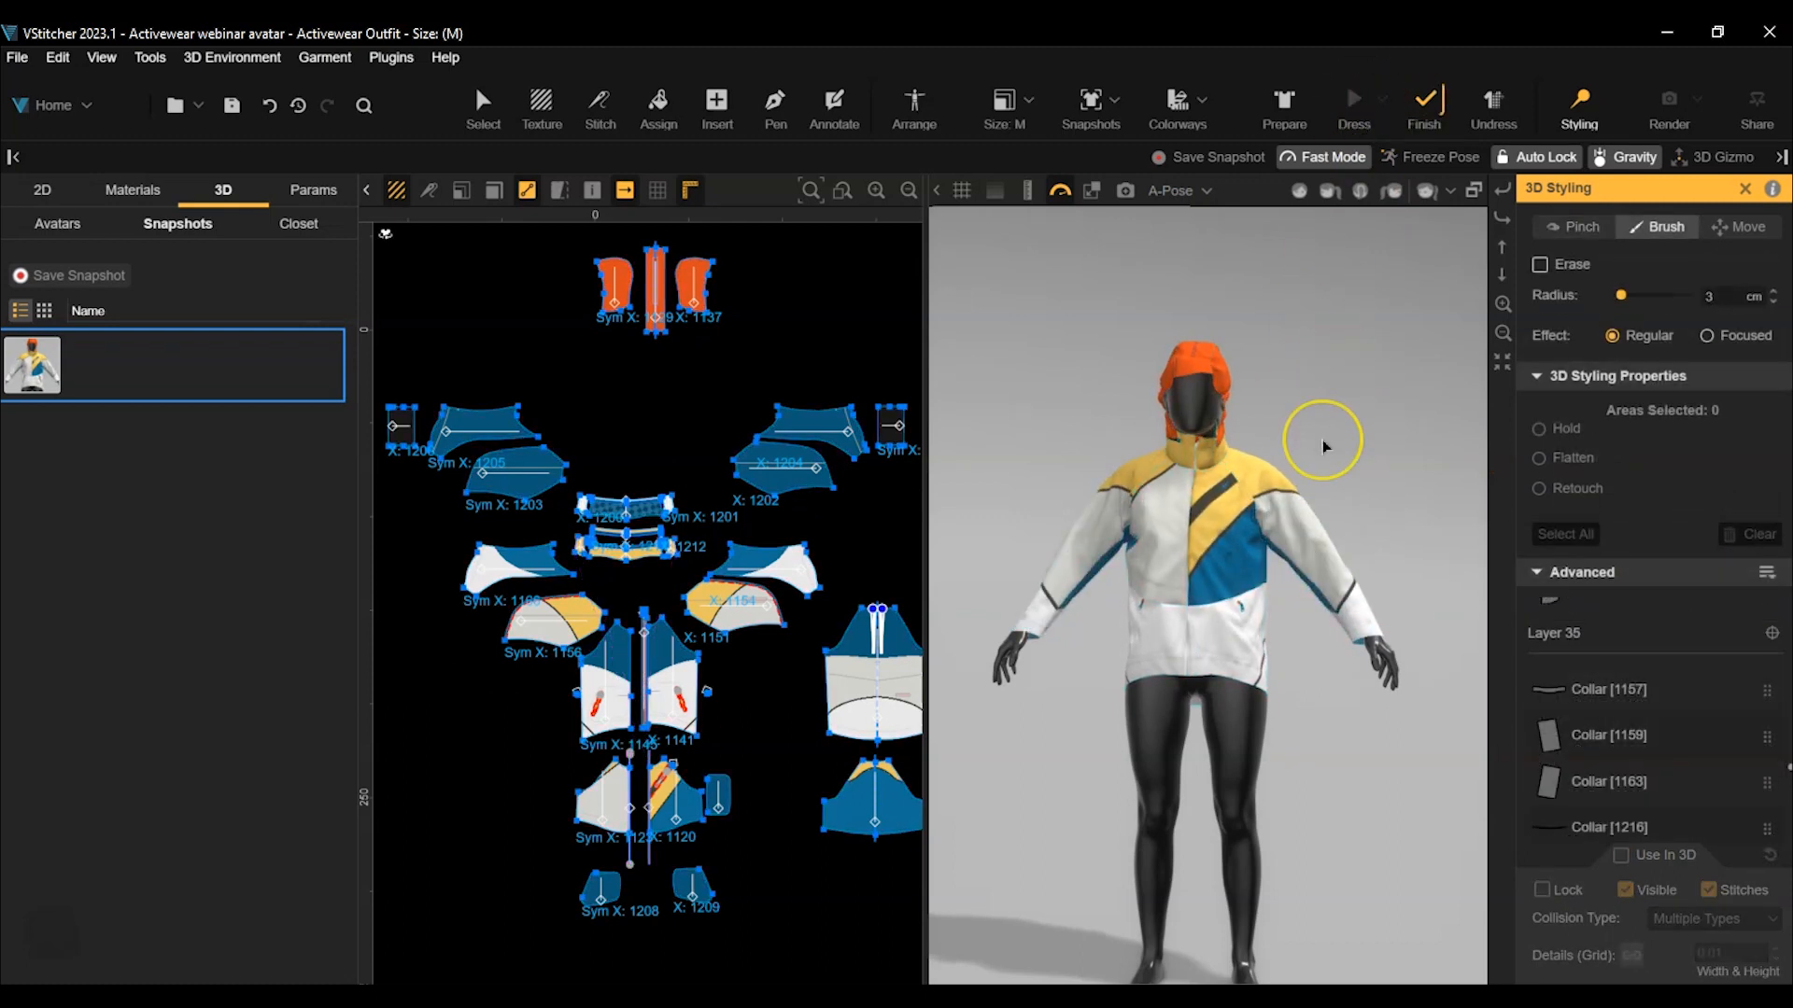
left_click(1421, 105)
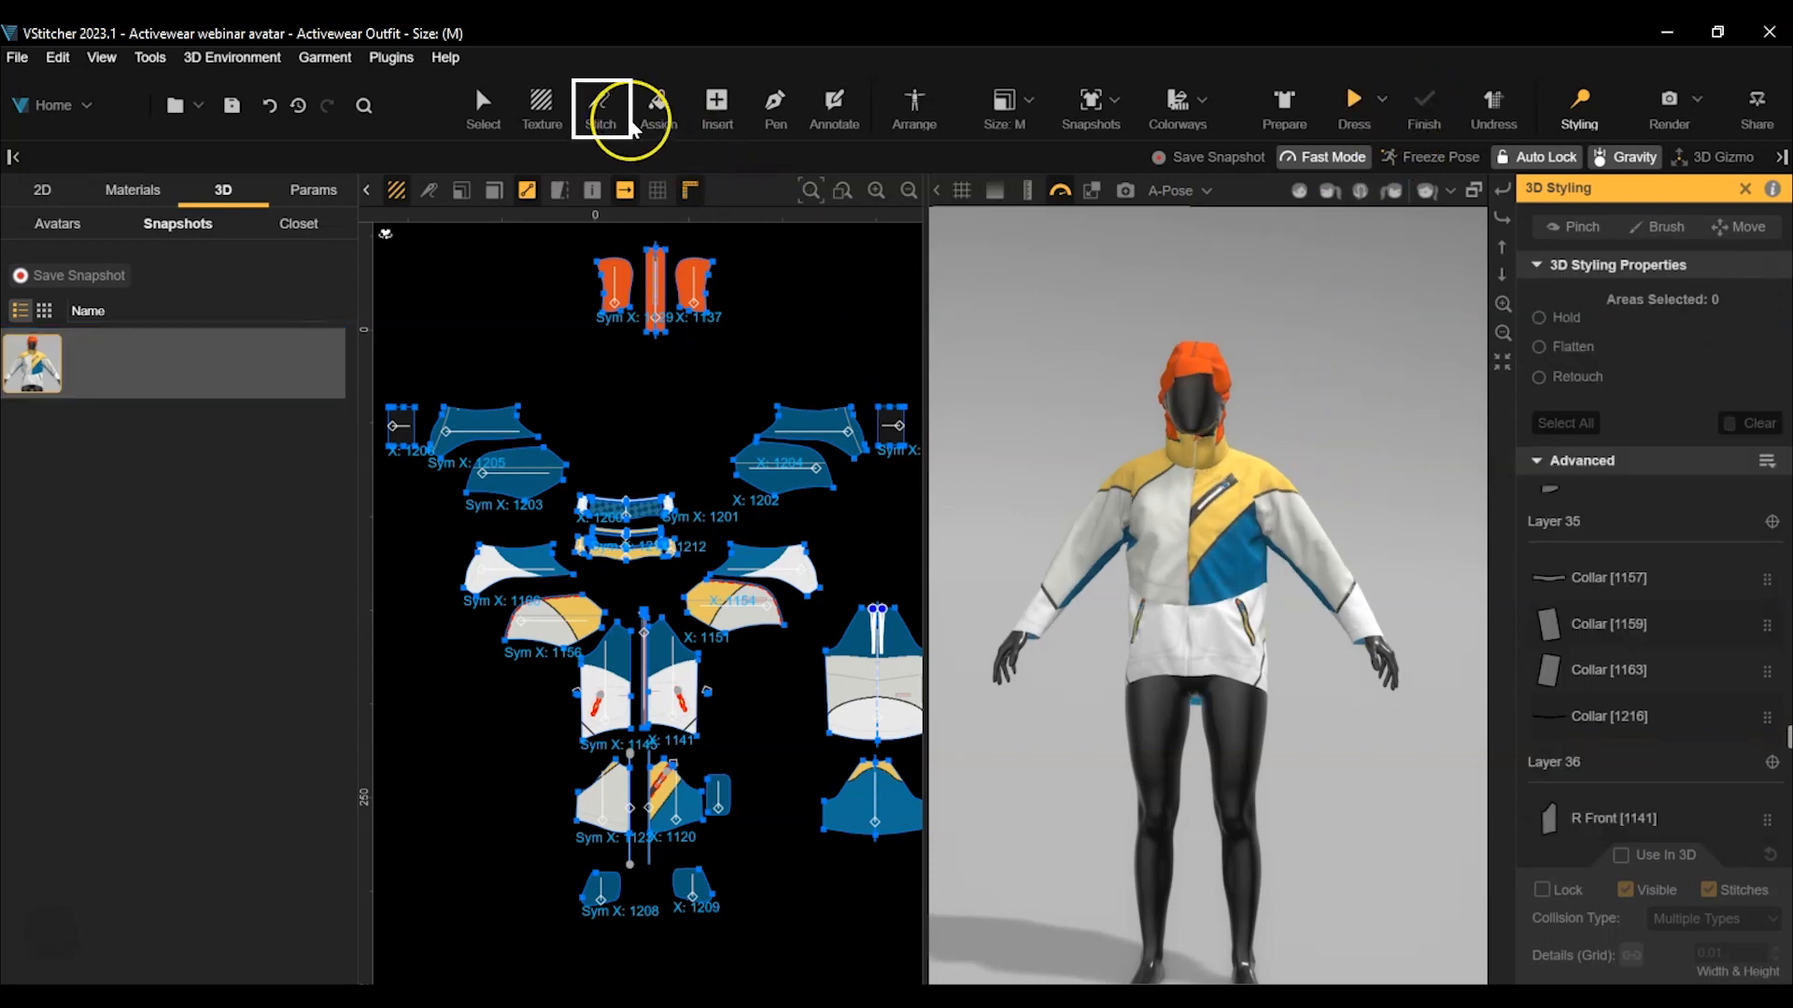
Delete the stitch directly joining the two blue-and-white front pieces' center edges and update the 3D garment.
left_click(600, 105)
scroll(638, 682, "up", 1)
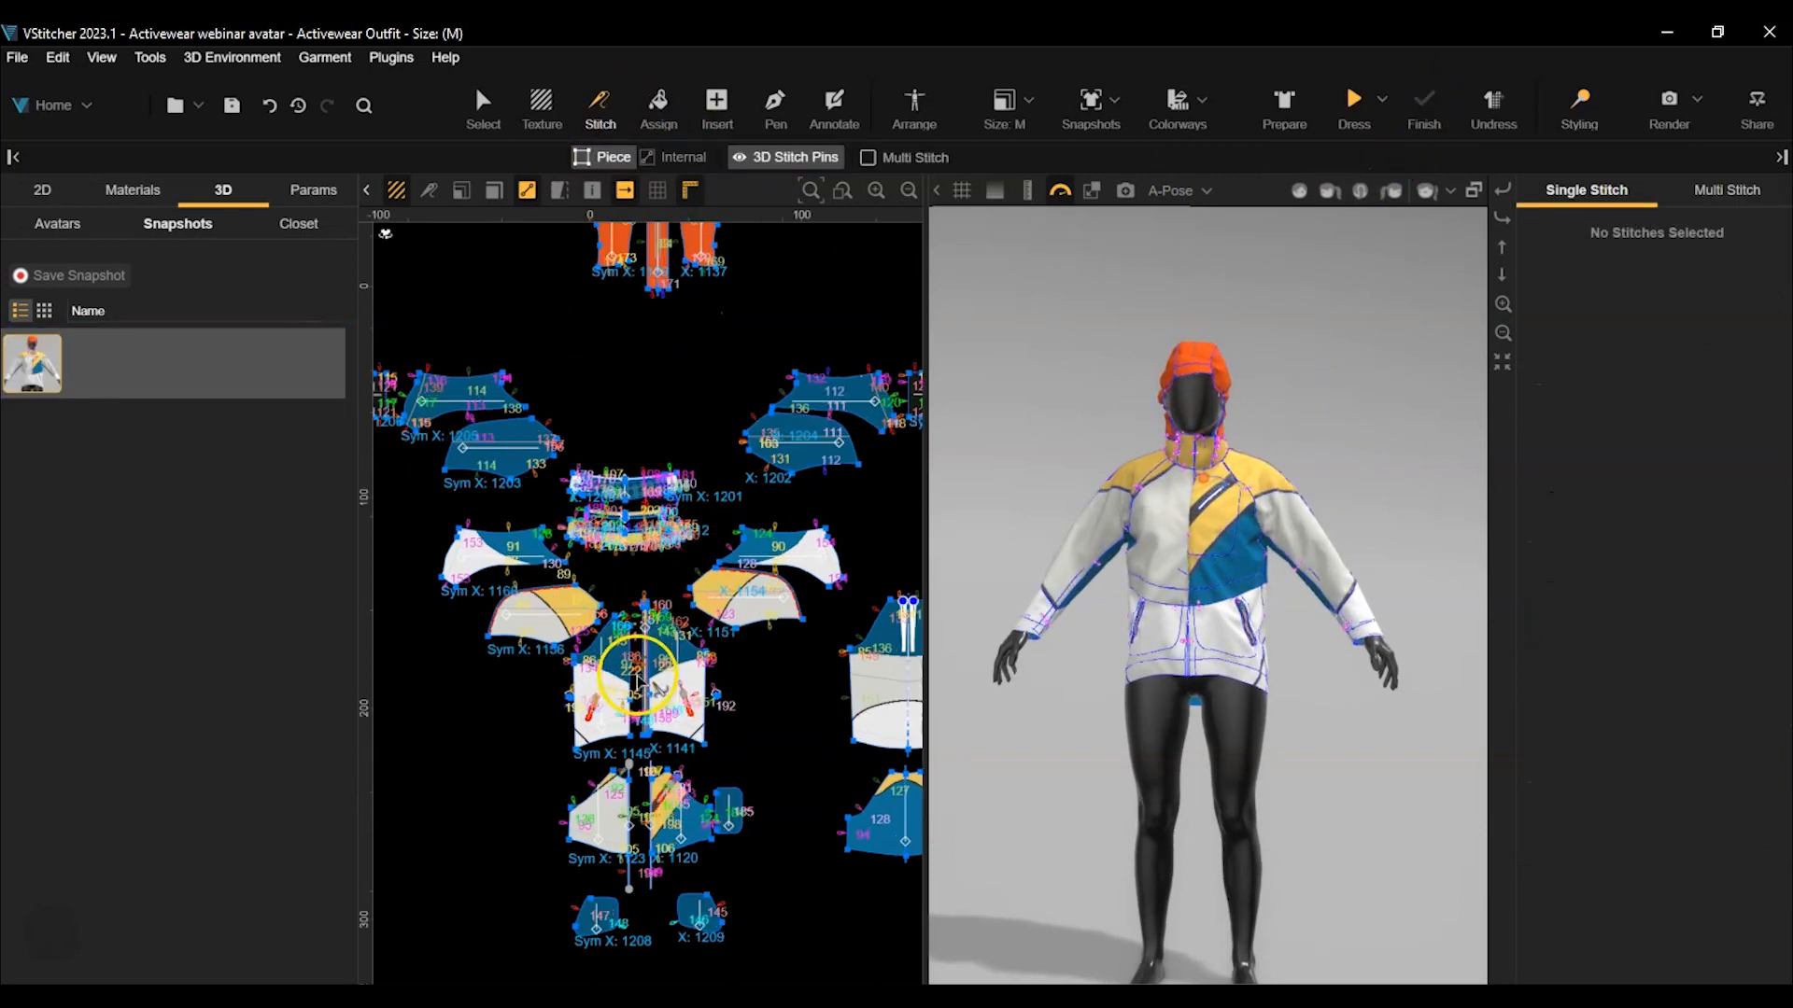
scroll(637, 681, "up", 4)
left_click(621, 672)
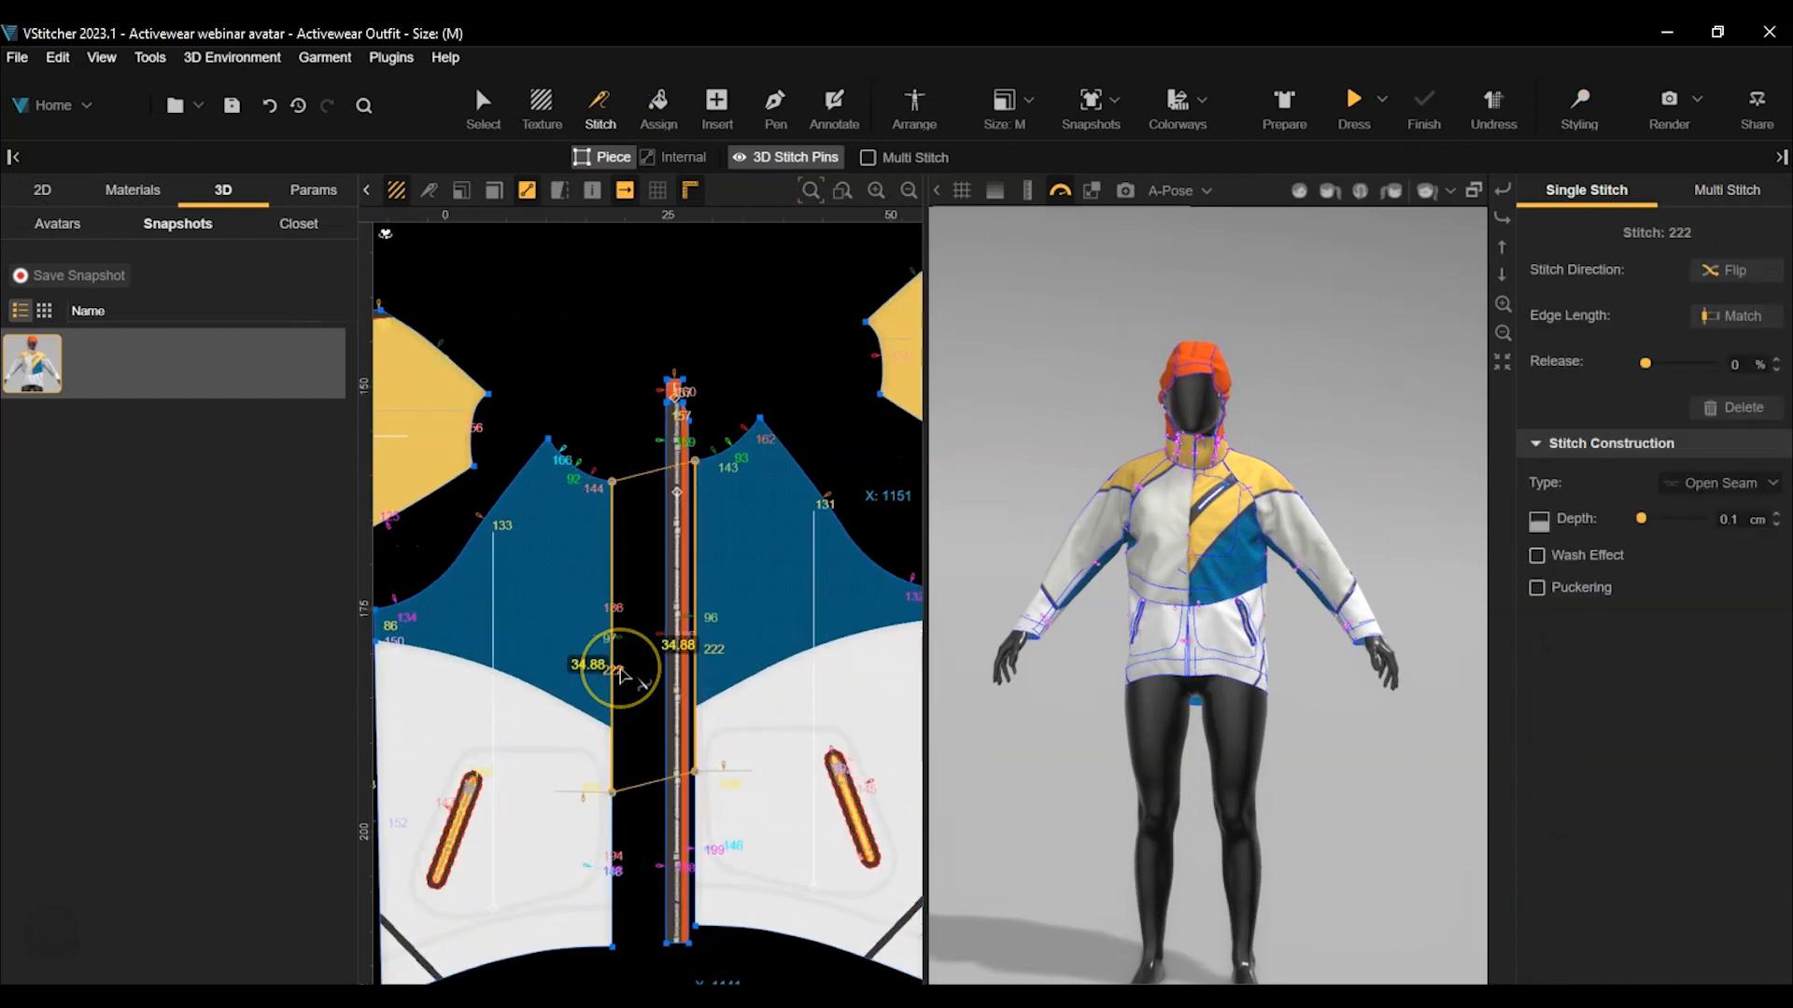
key("Delete")
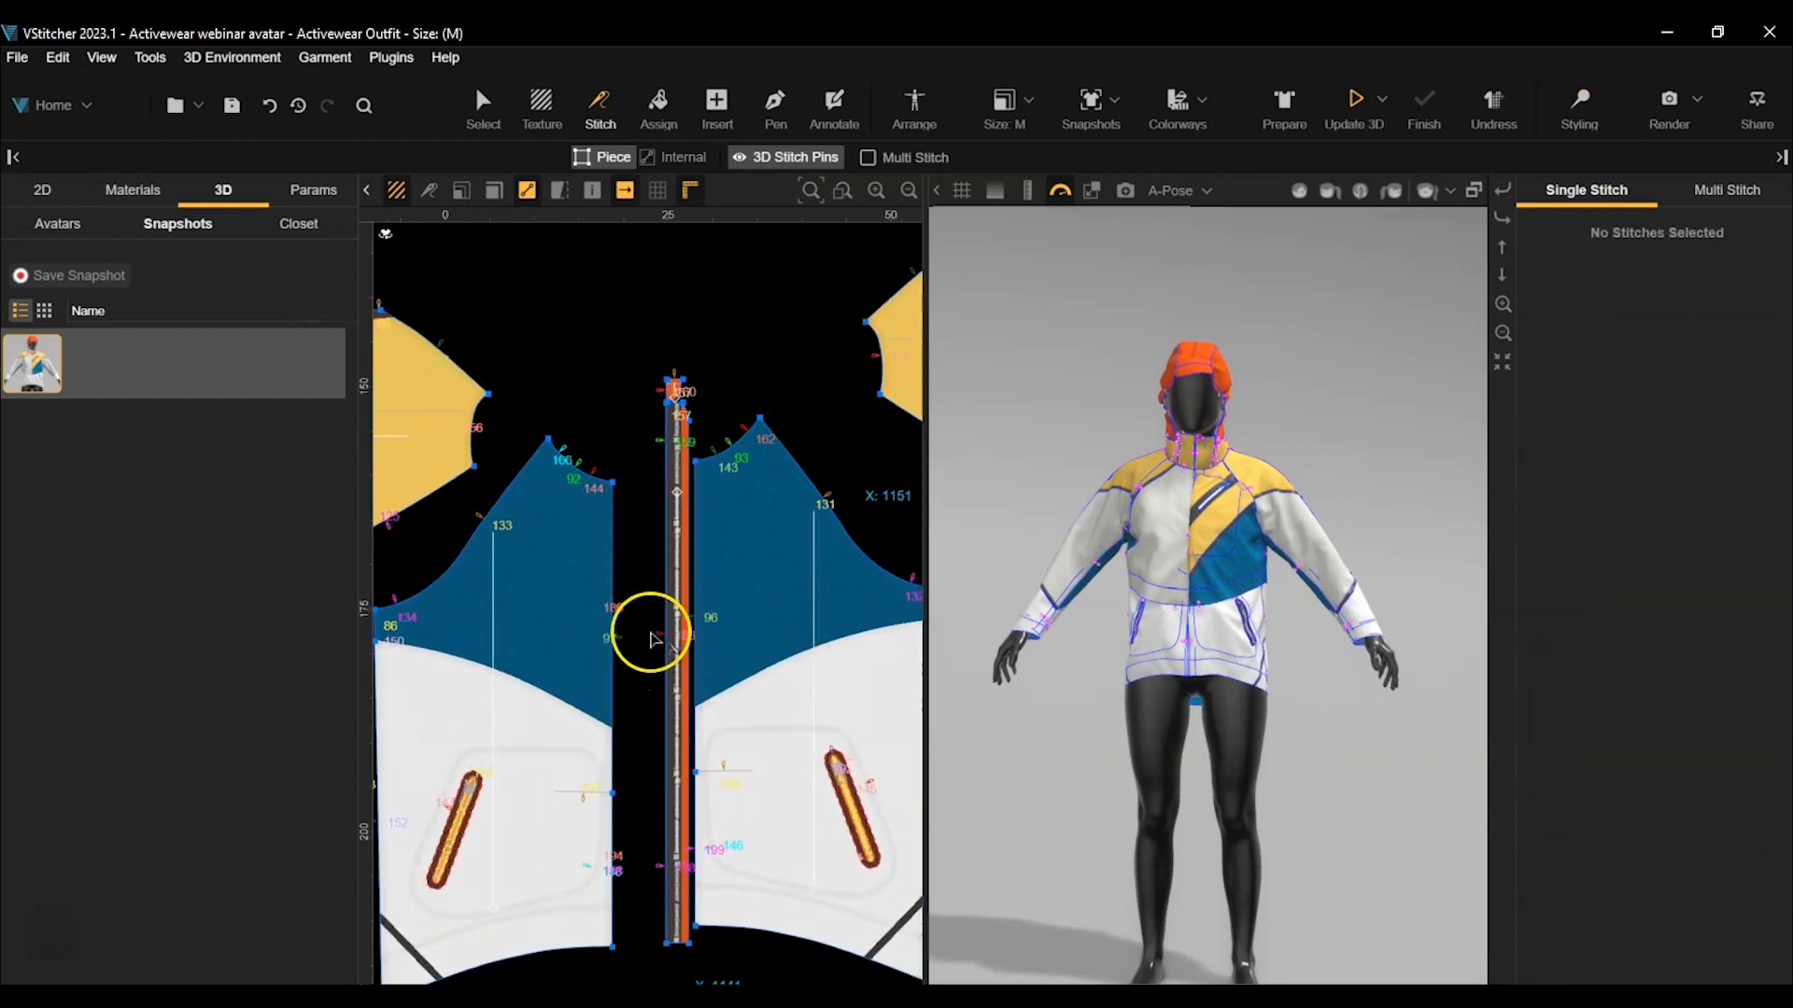
left_click(483, 101)
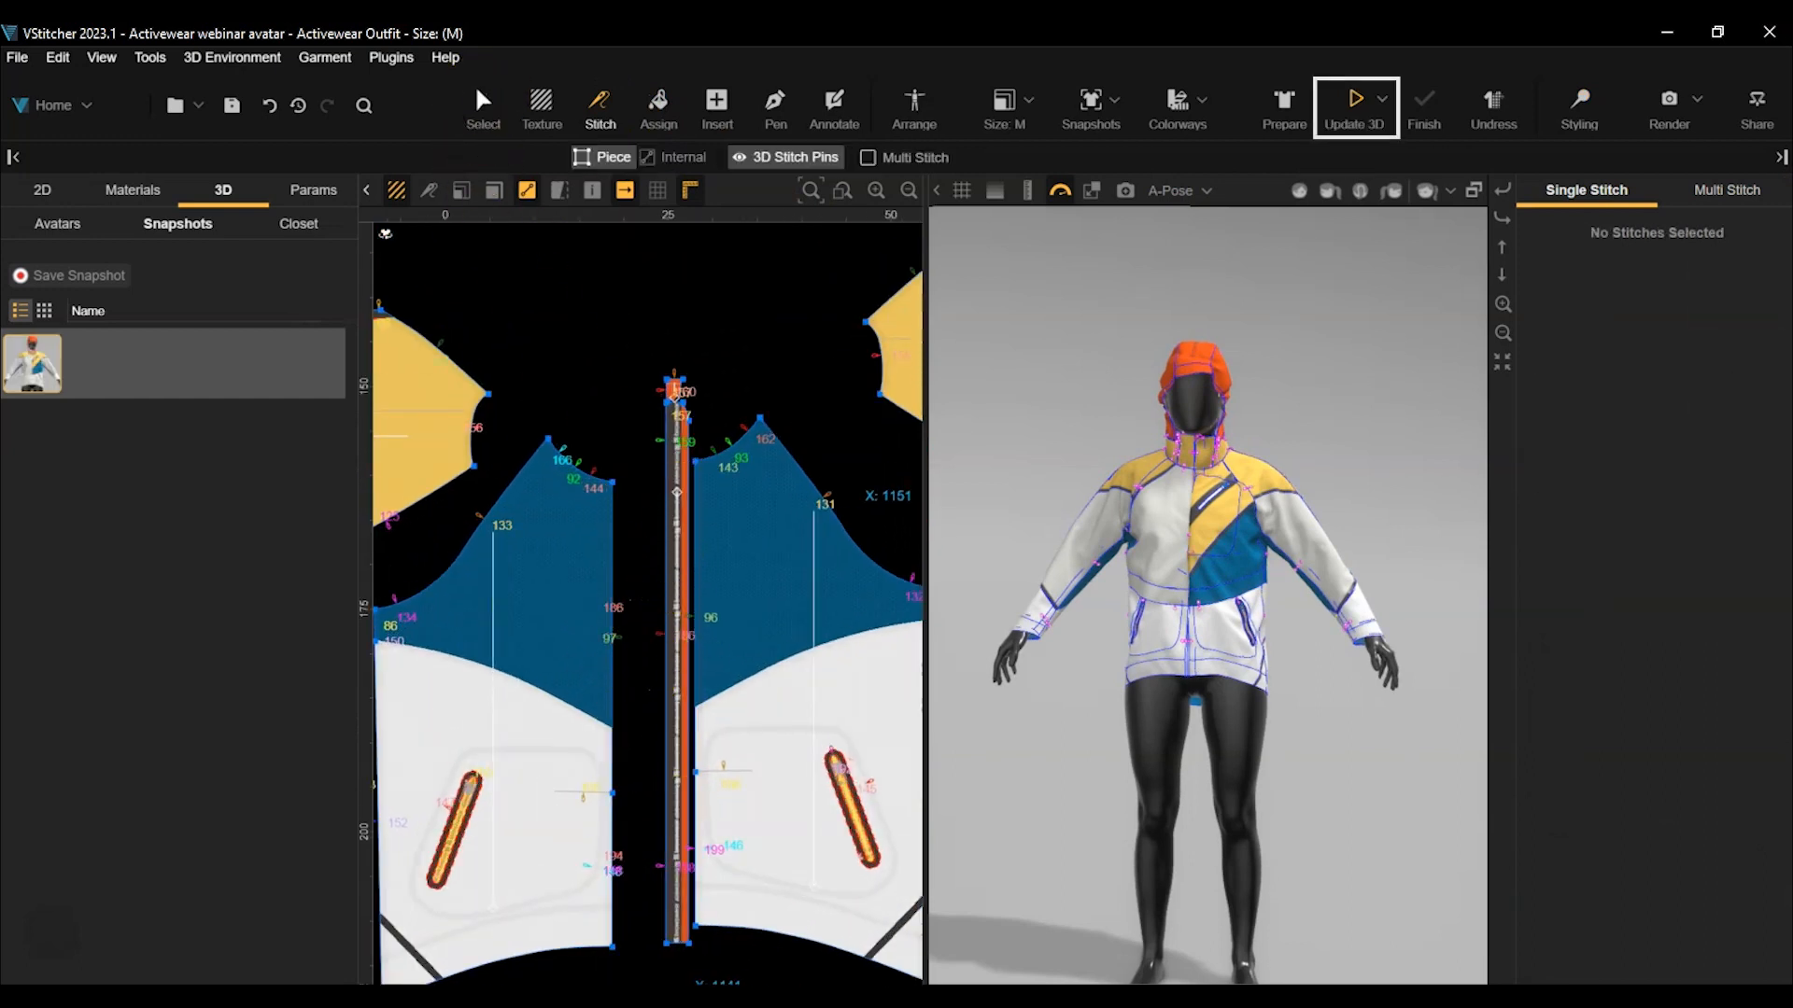
left_click(1358, 99)
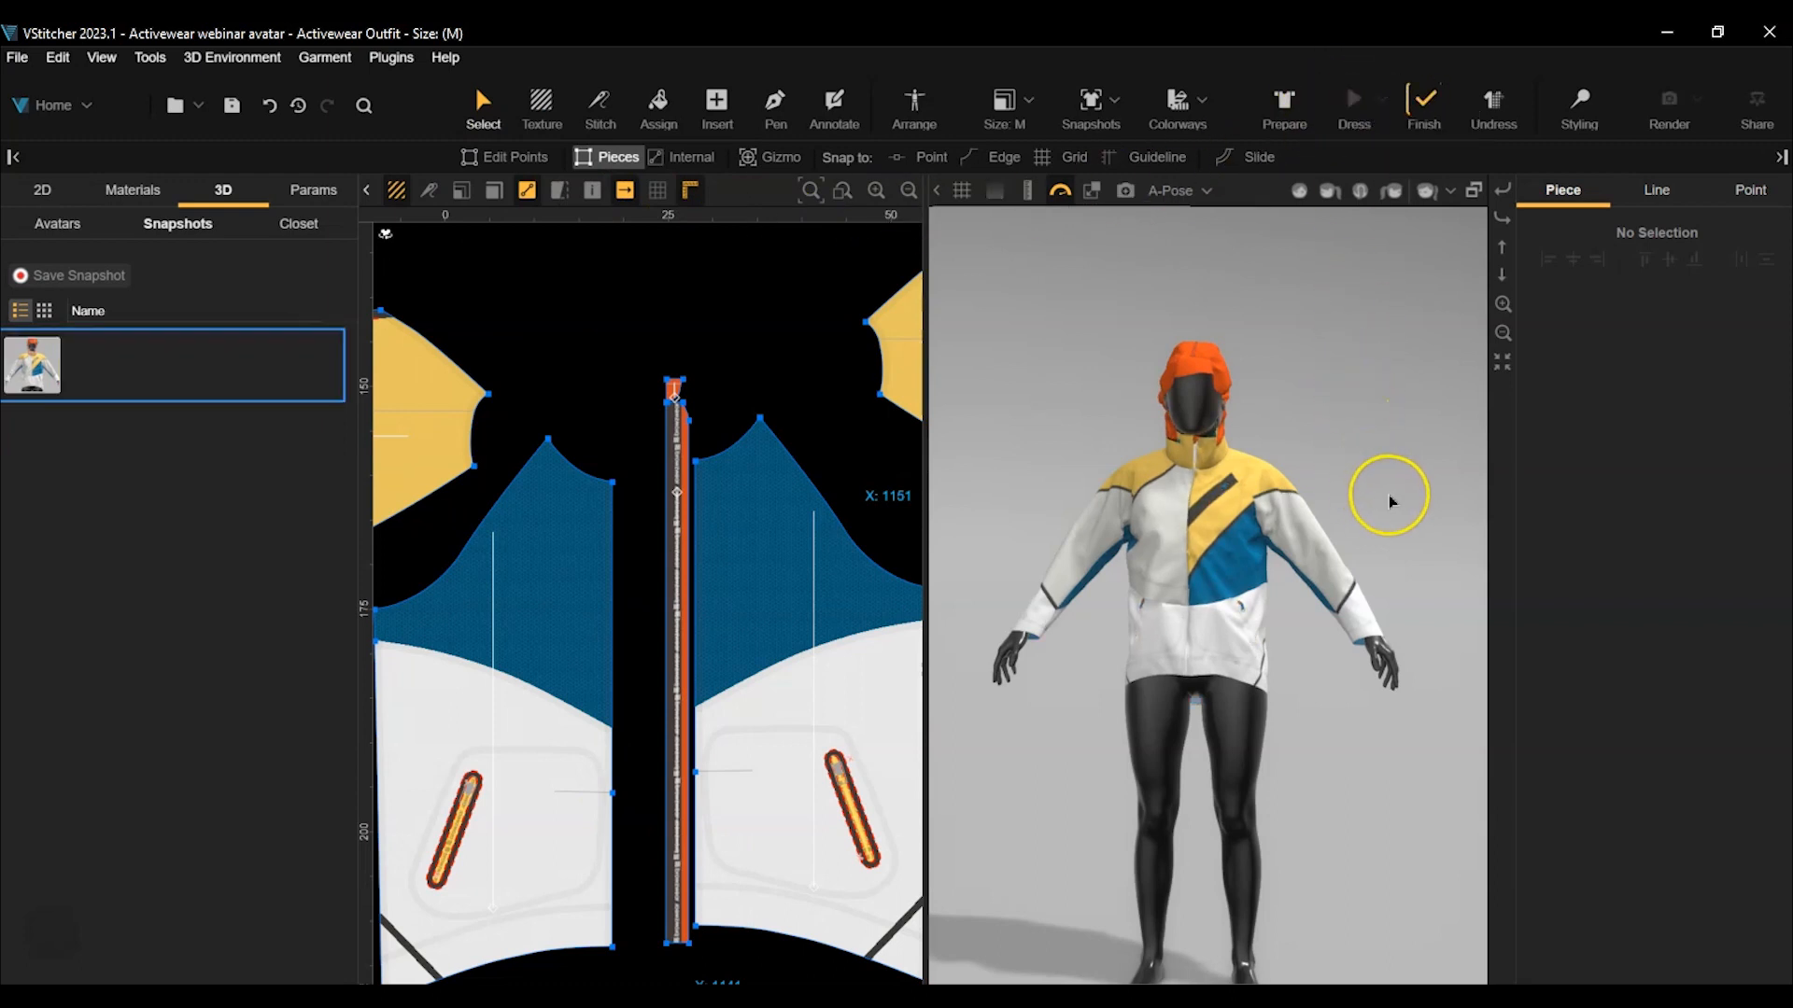
Pull the jacket's front panels into place with the 3D Styling Pinch tool and finish the drape.
left_click(1576, 102)
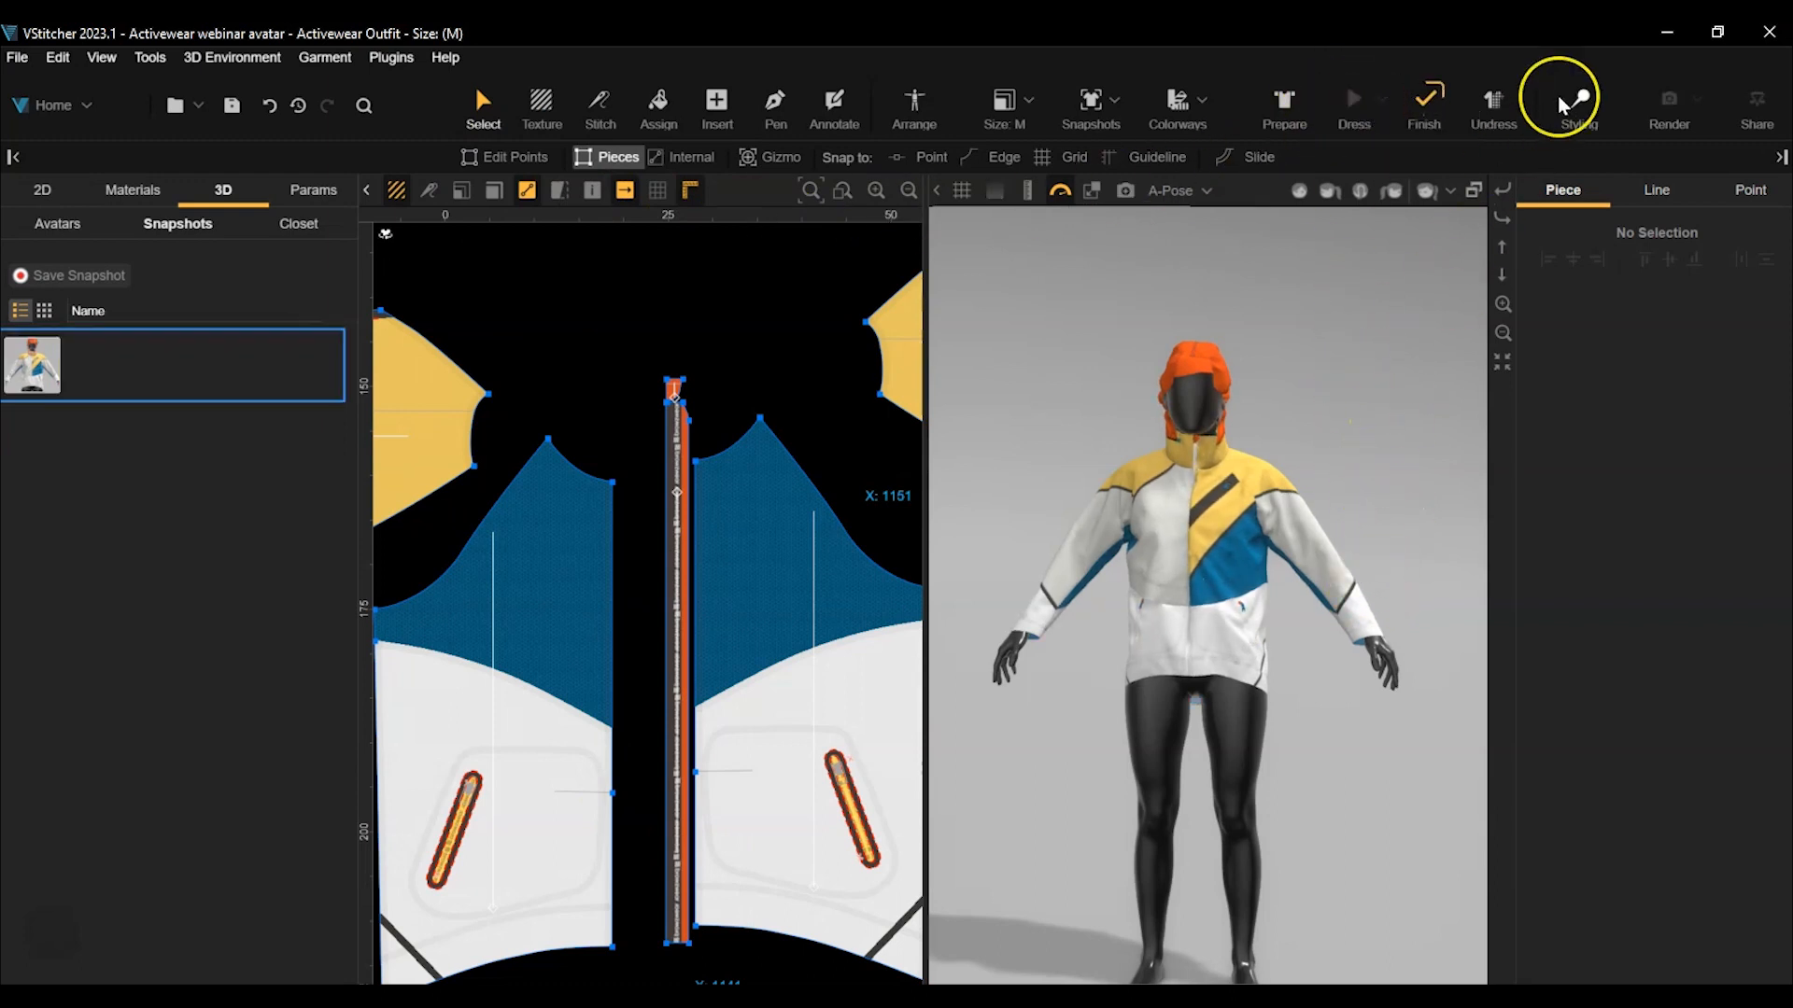
left_click(1226, 562)
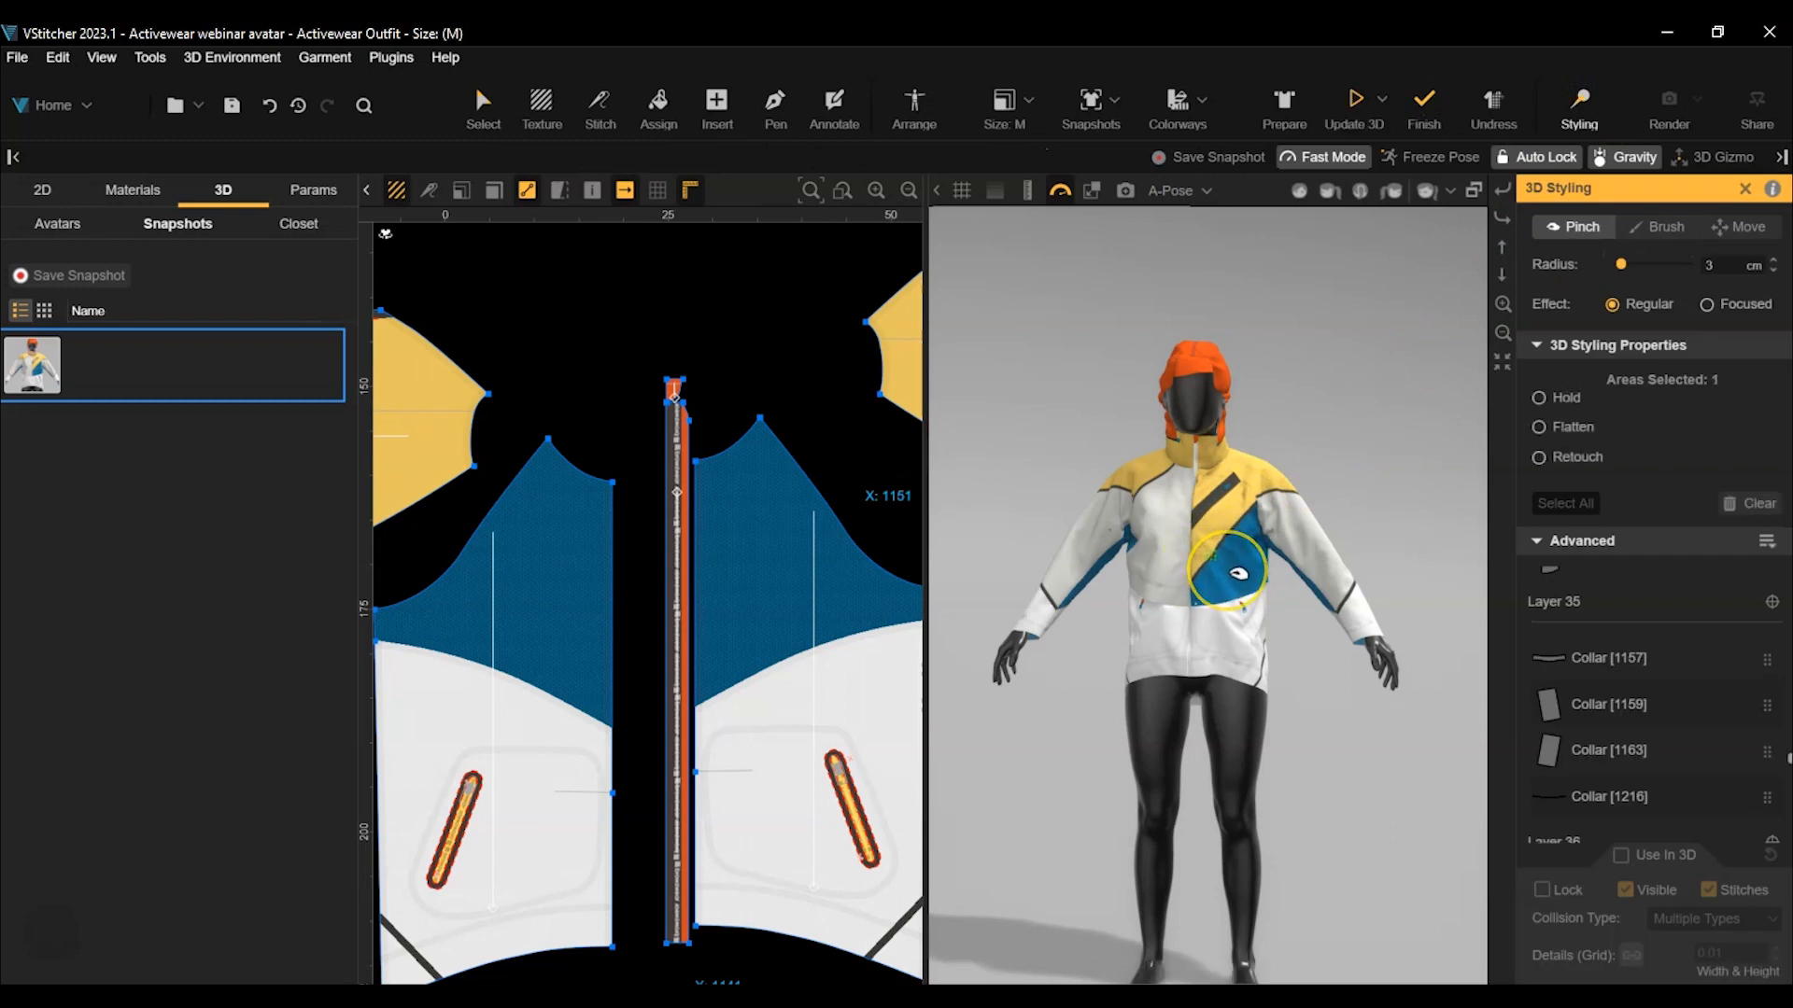
left_click_drag(1156, 596, 1151, 601)
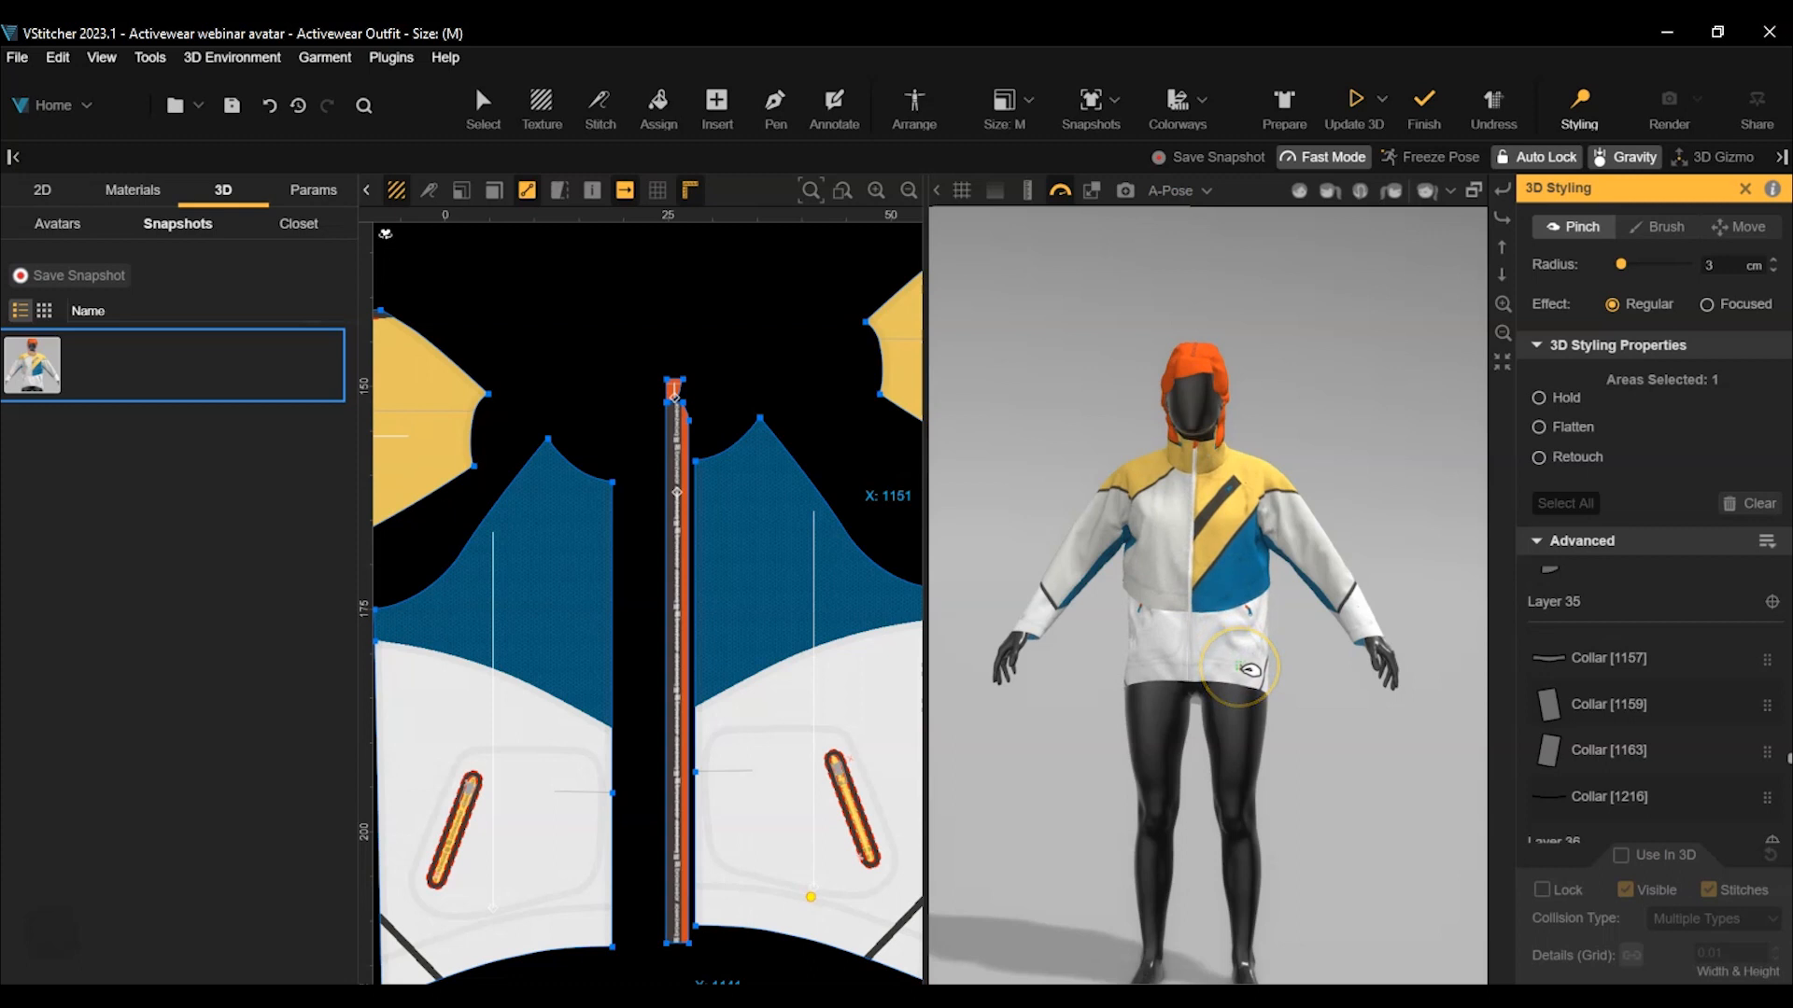
left_click(1353, 92)
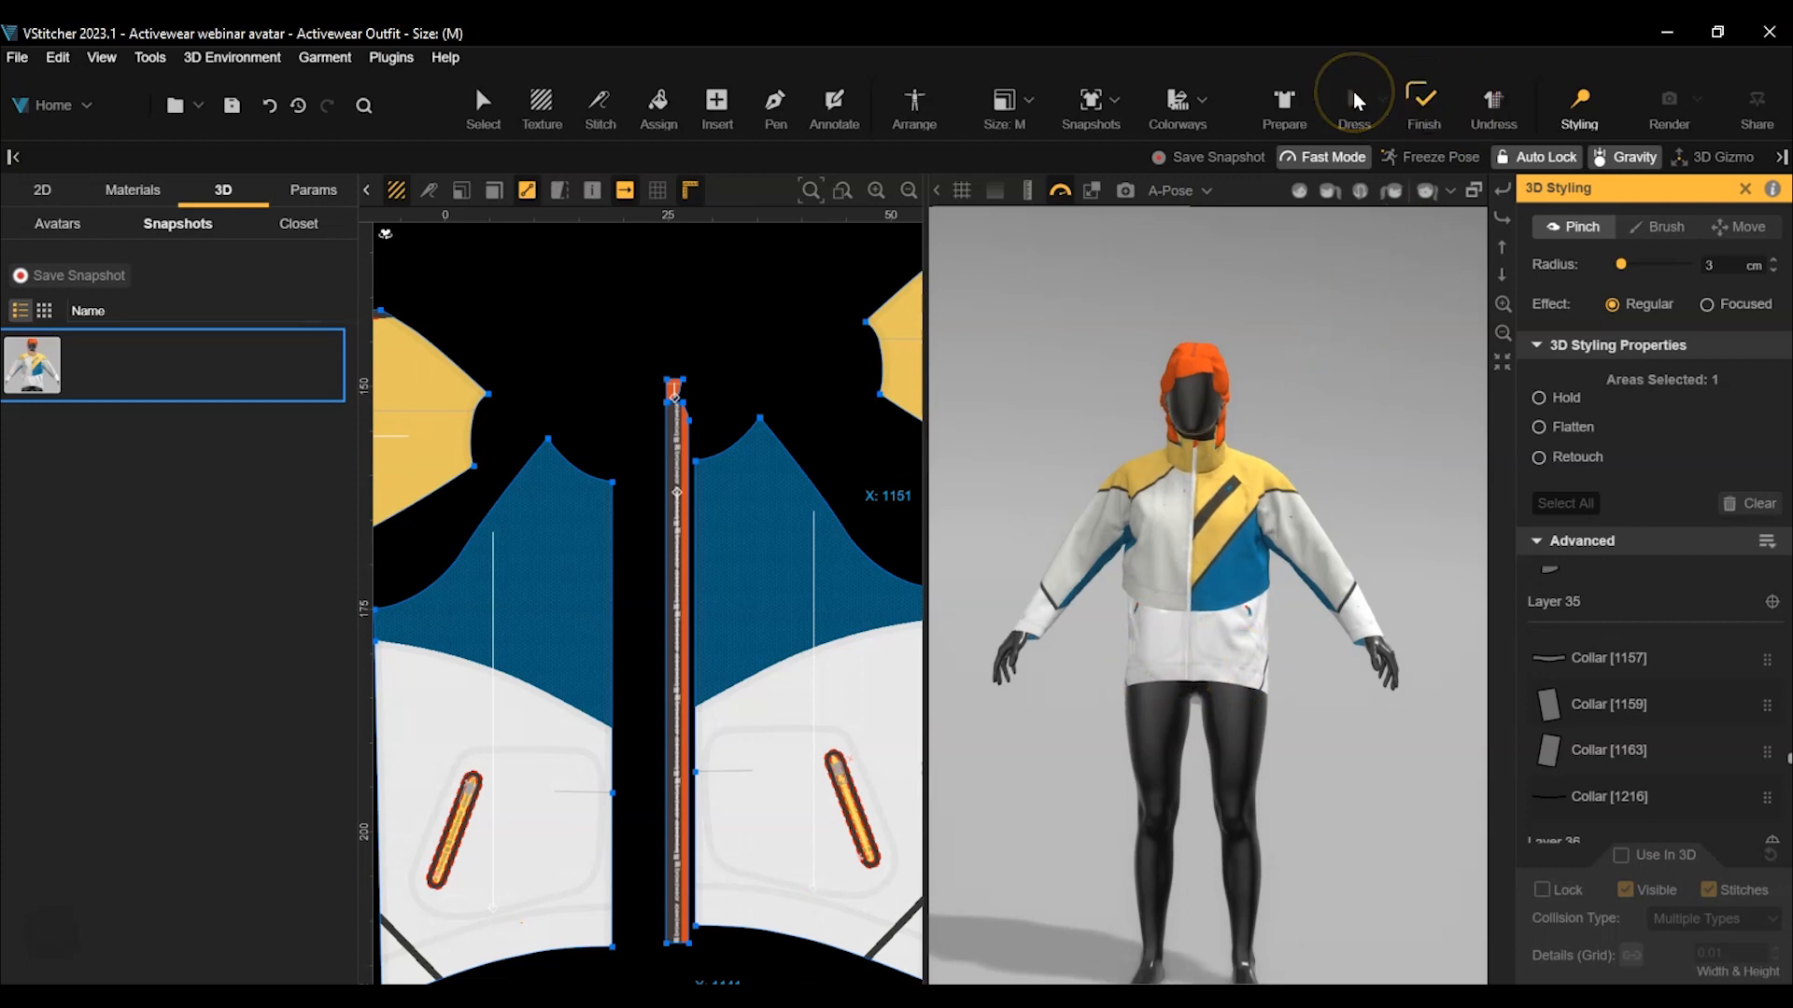
left_click(1417, 98)
Include the orange chest zipper puller in 3D.
scroll(758, 439, "down", 3)
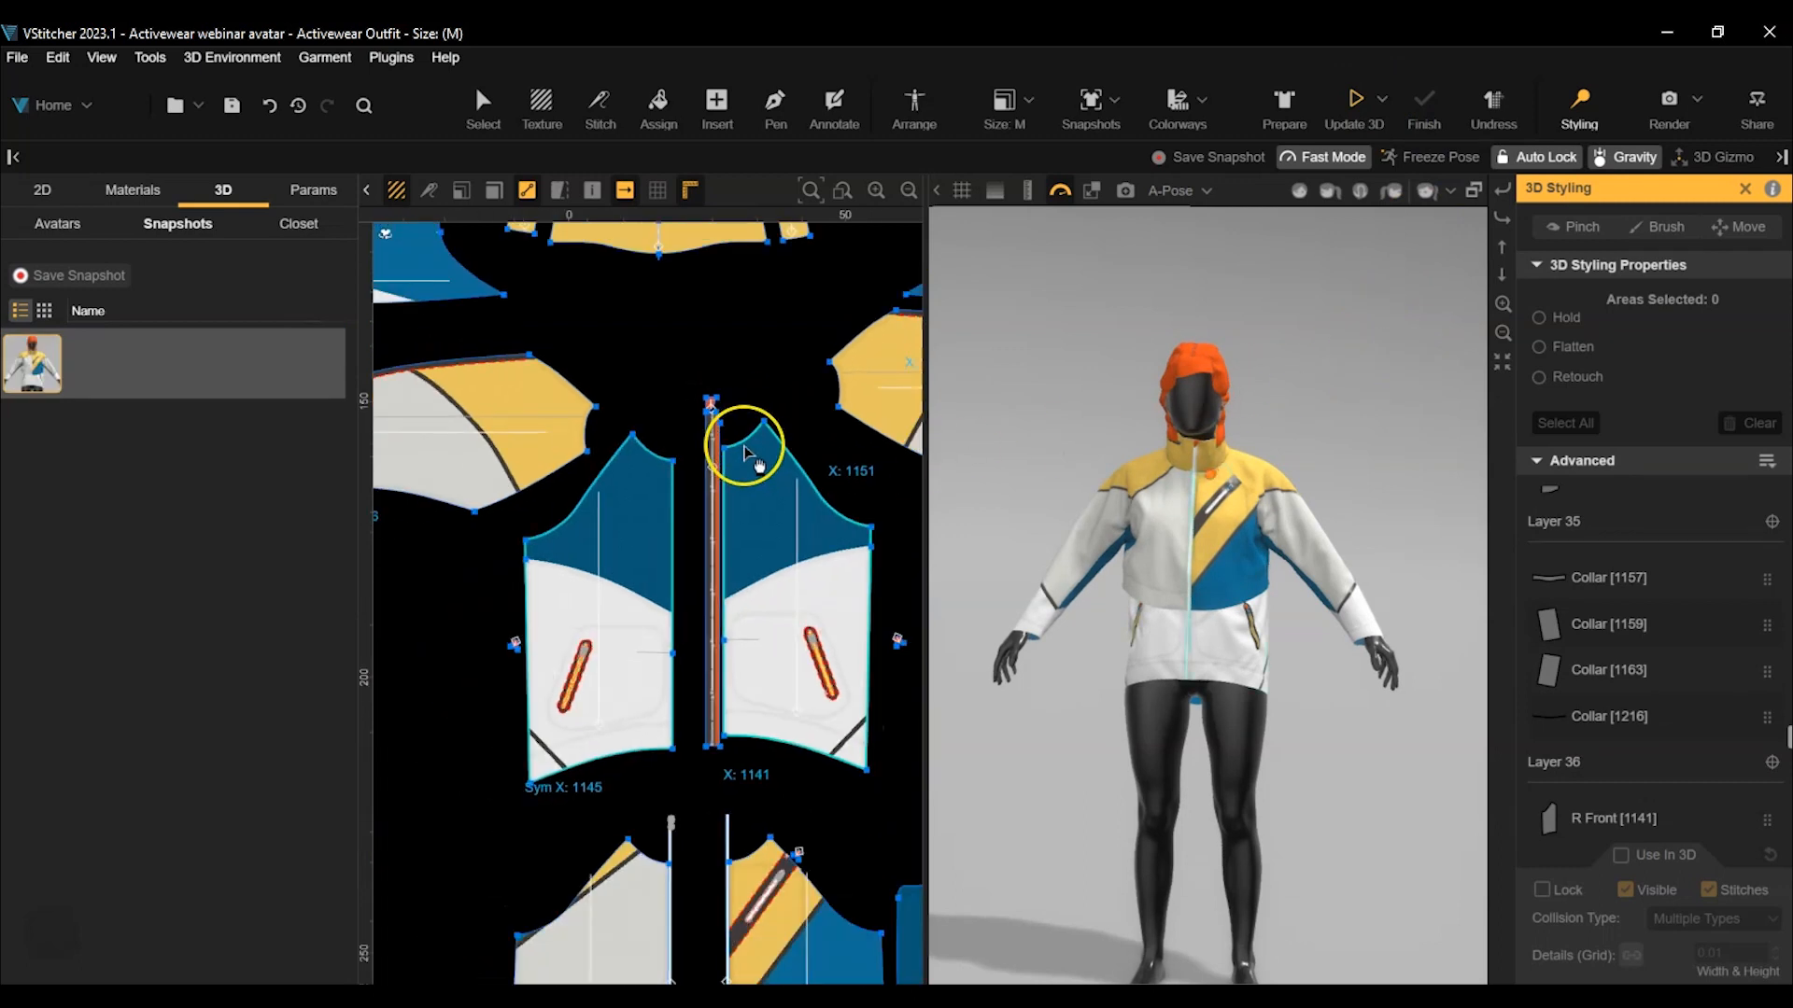
scroll(747, 780, "up", 6)
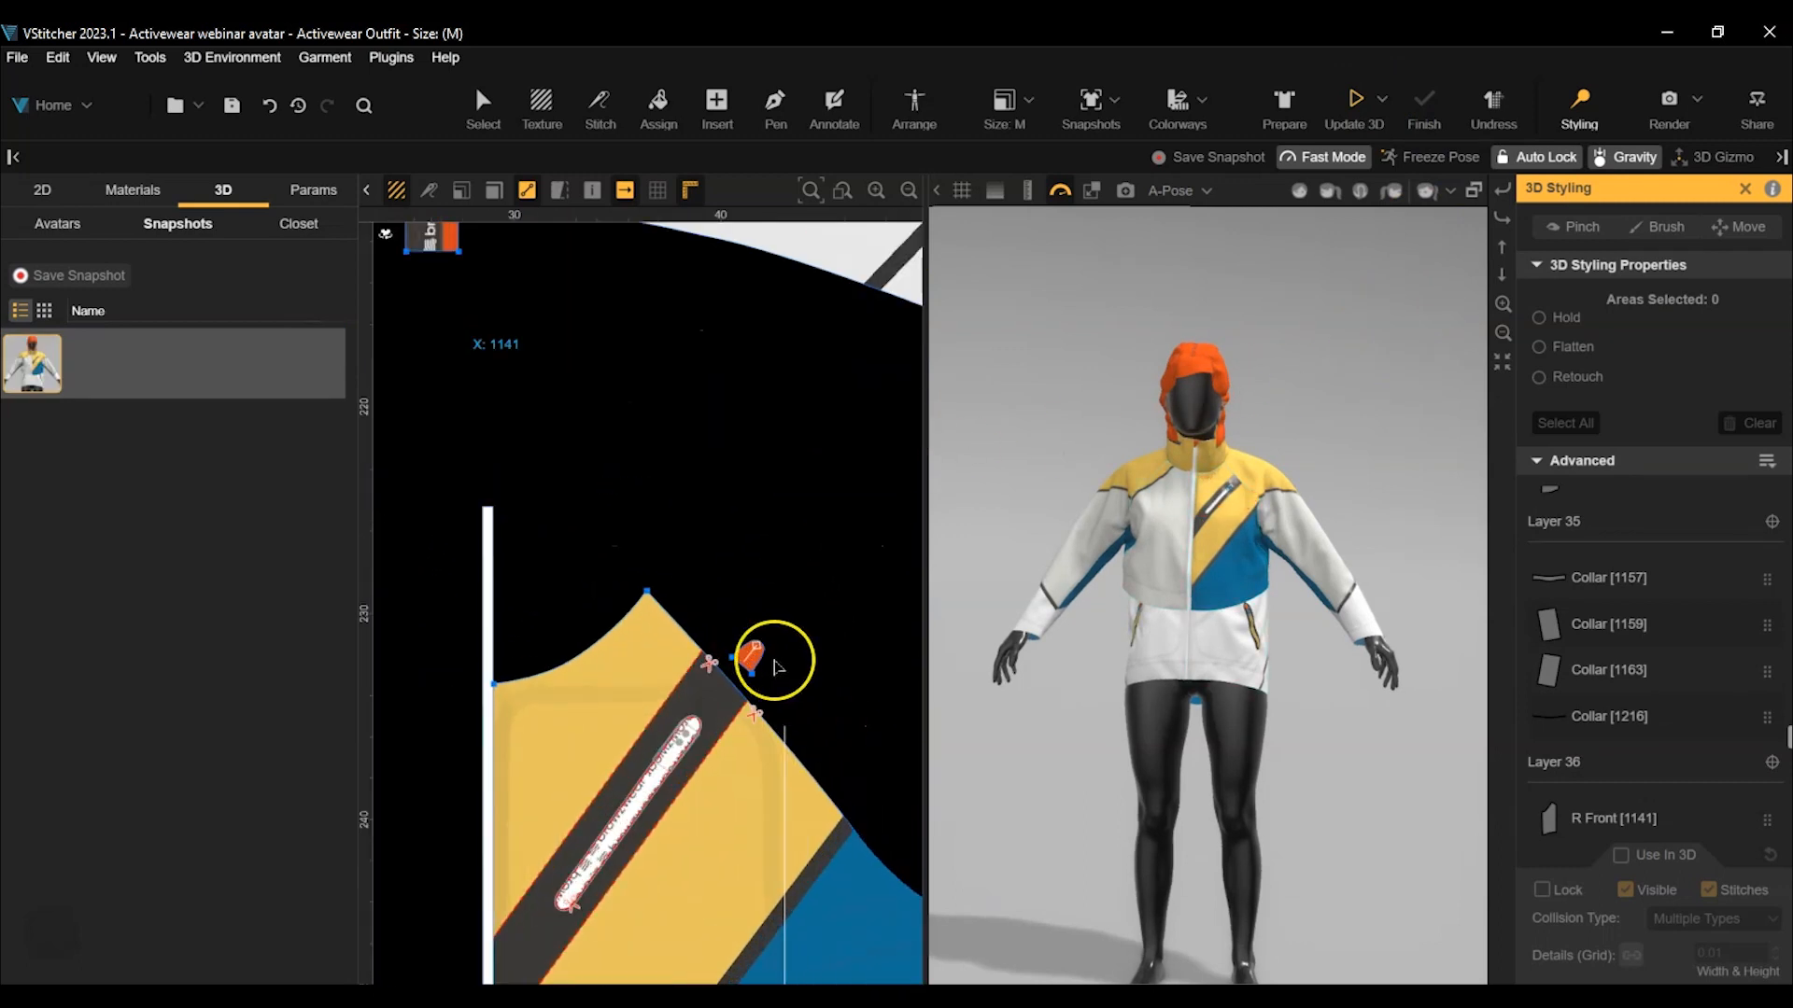
left_click(752, 657)
left_click(1591, 856)
left_click(1619, 856)
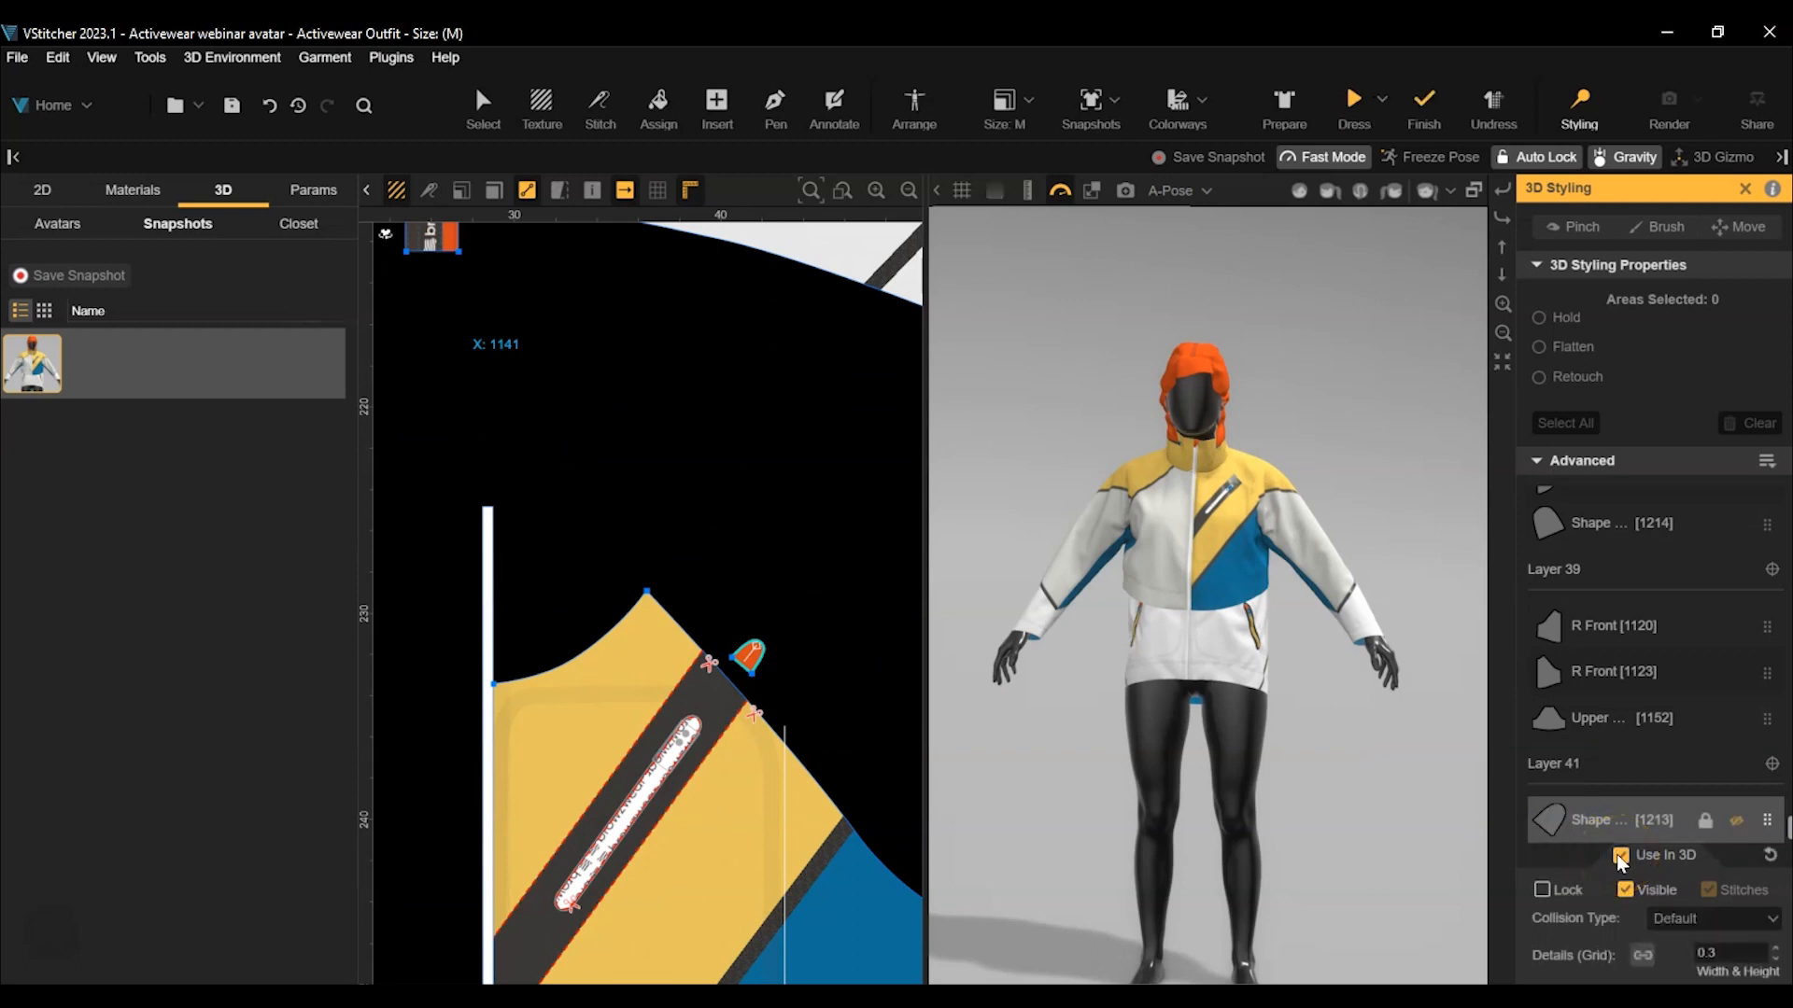
Drape the jacket with the orange chest zipper puller included and finish the simulation.
left_click(1352, 101)
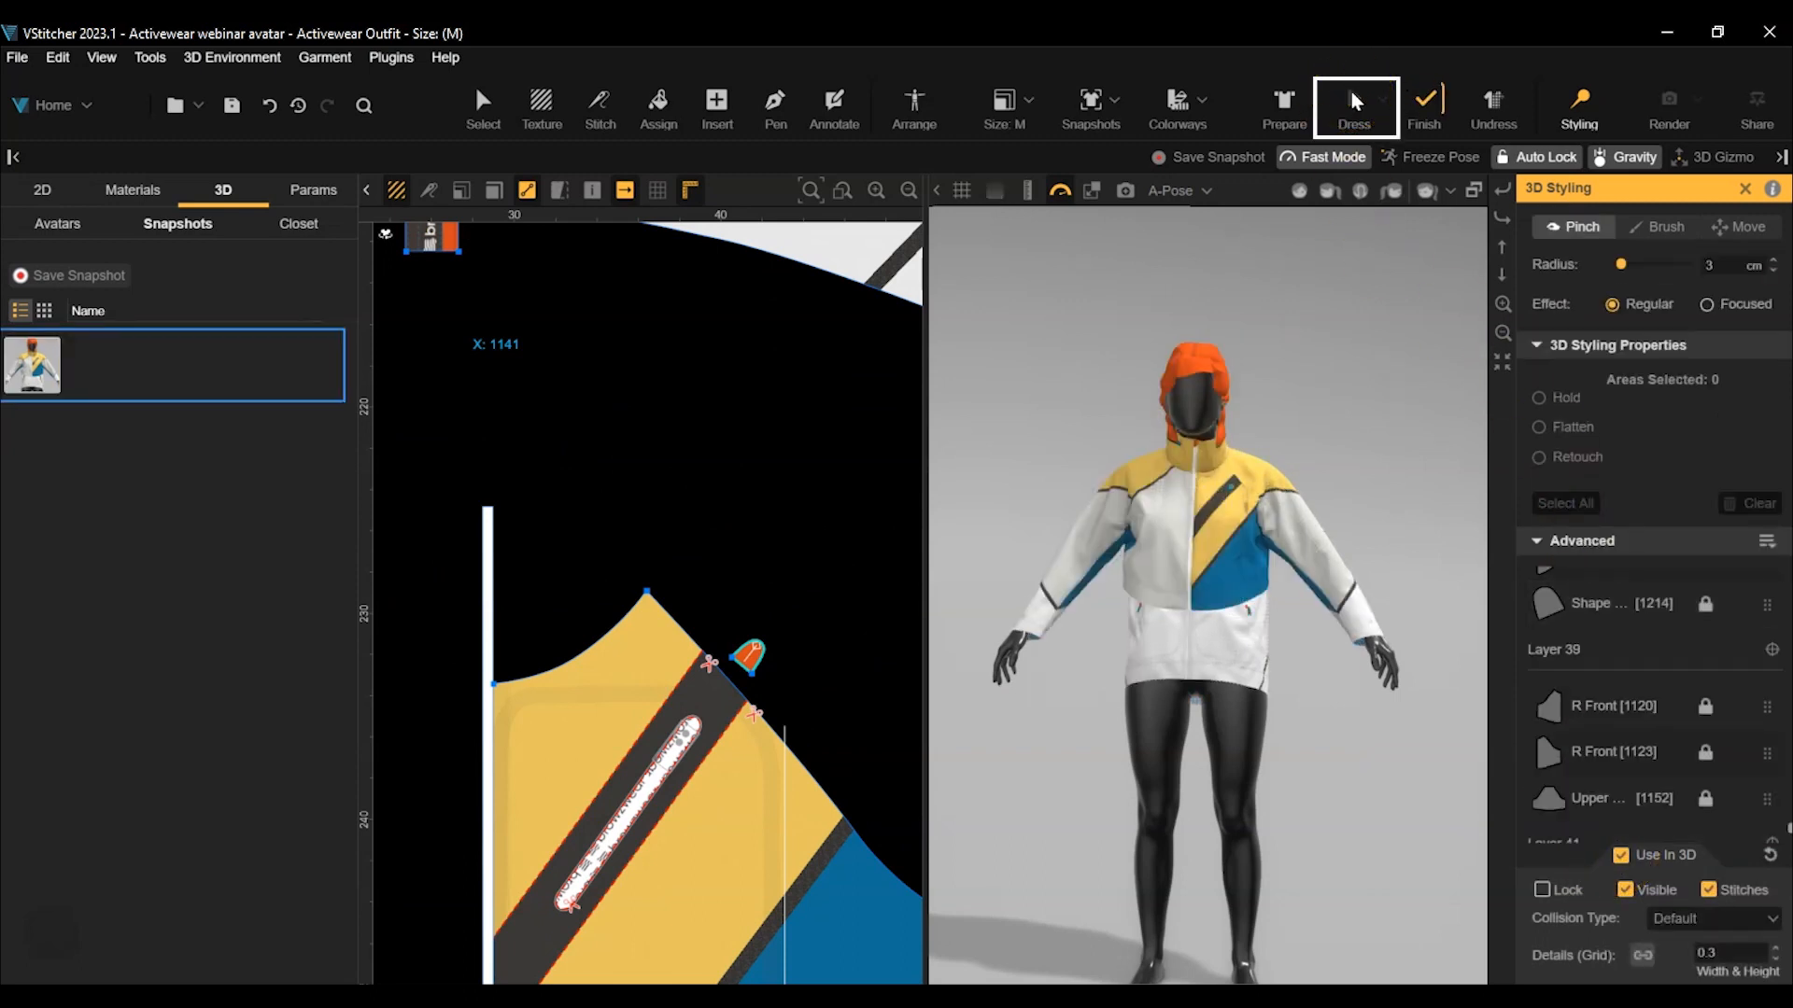
left_click(1421, 98)
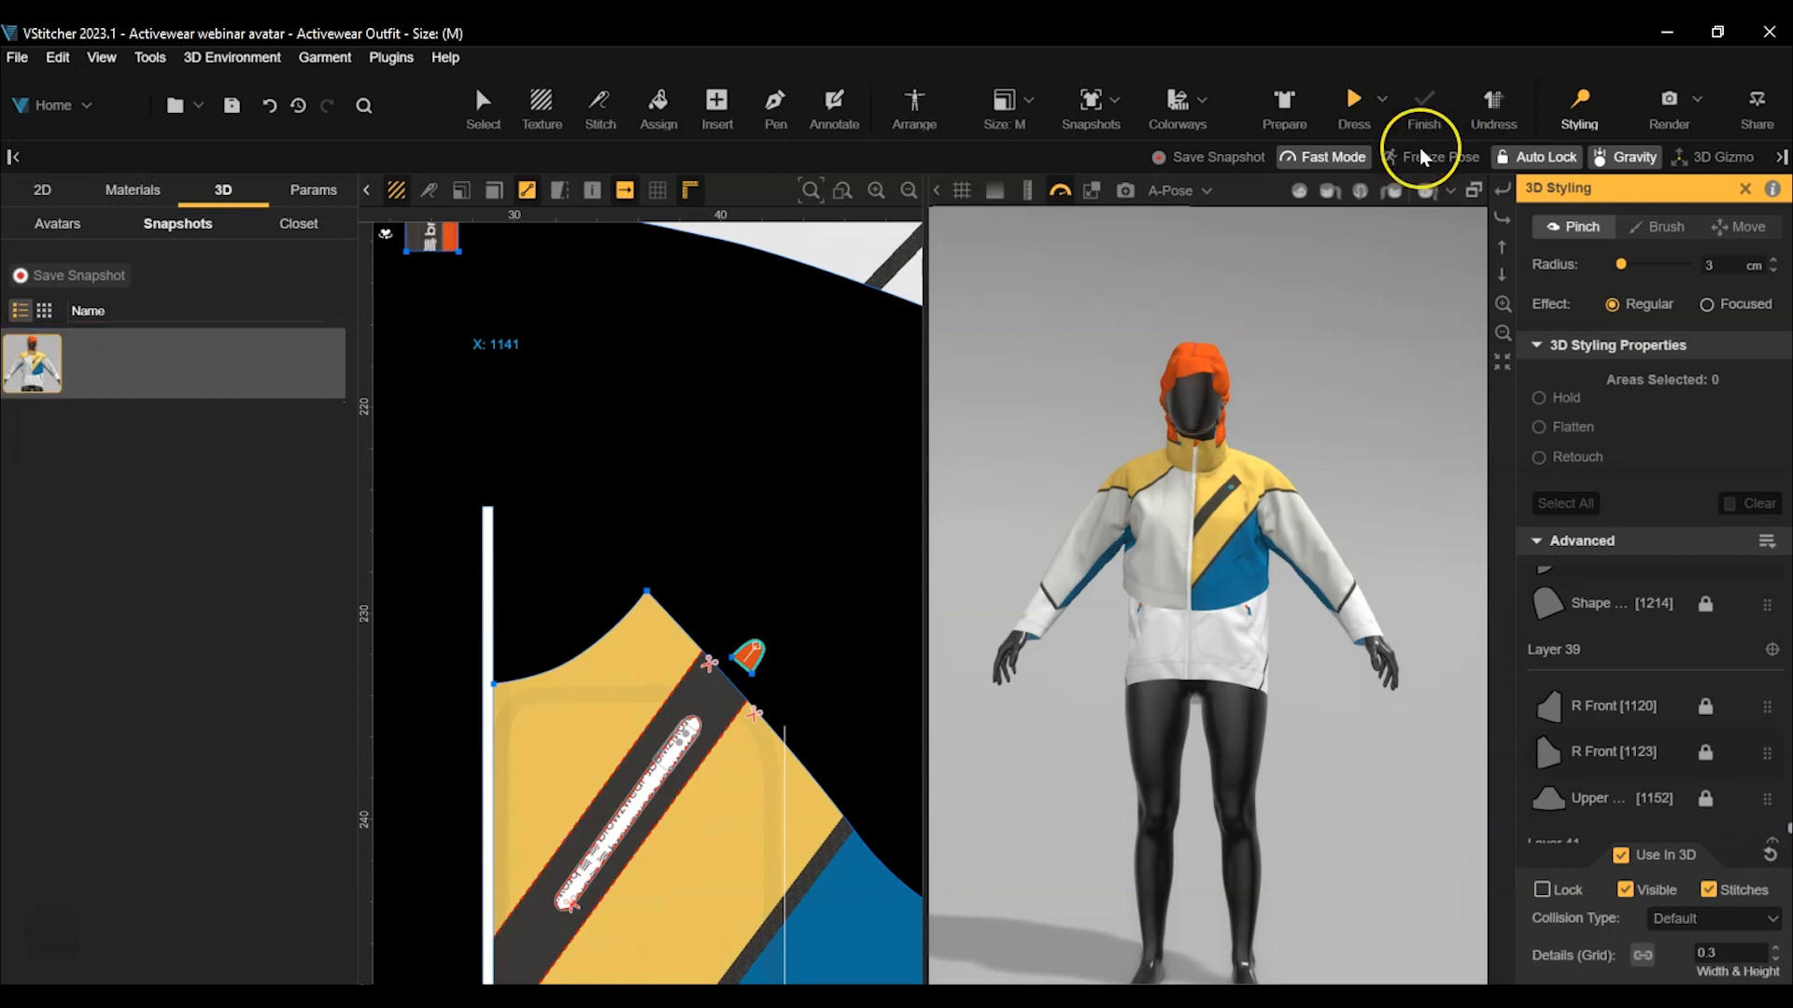
Include the small rectangular cuff pieces beside the blue sleeve pieces in 3D.
scroll(780, 452, "down", 10)
scroll(801, 435, "down", 6)
left_click(483, 314)
middle_click_drag(721, 346, 656, 374)
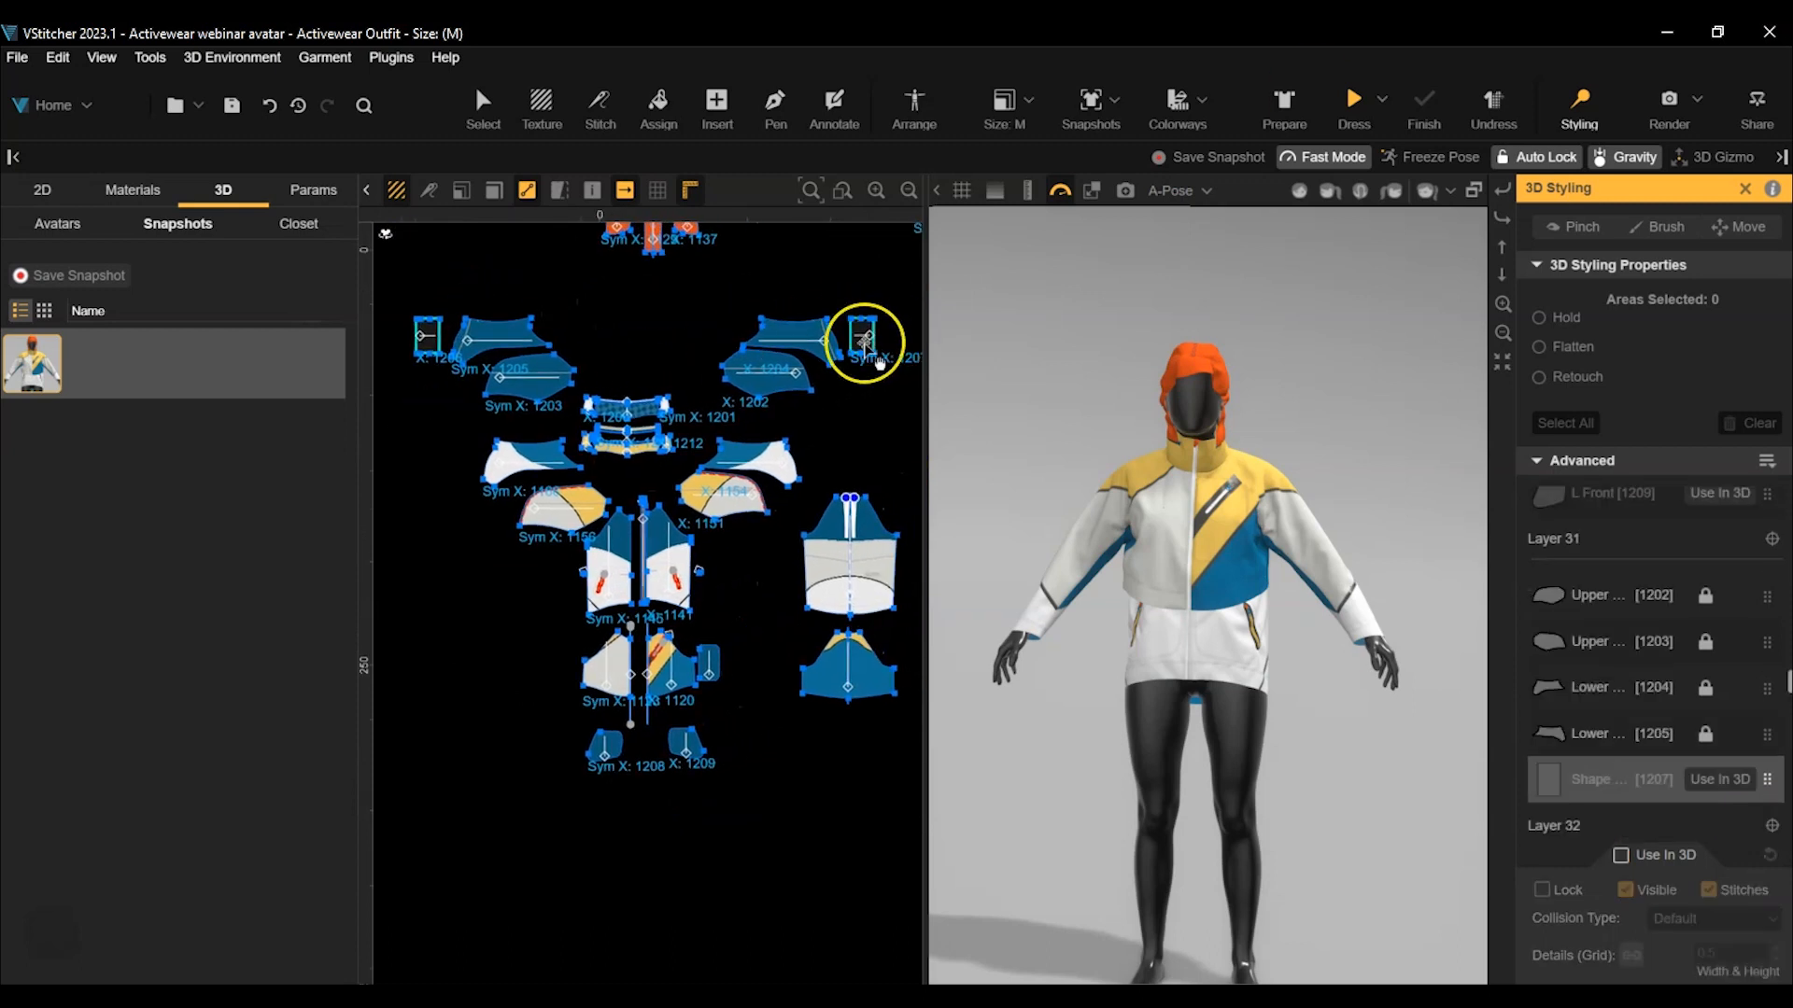
left_click(1618, 855)
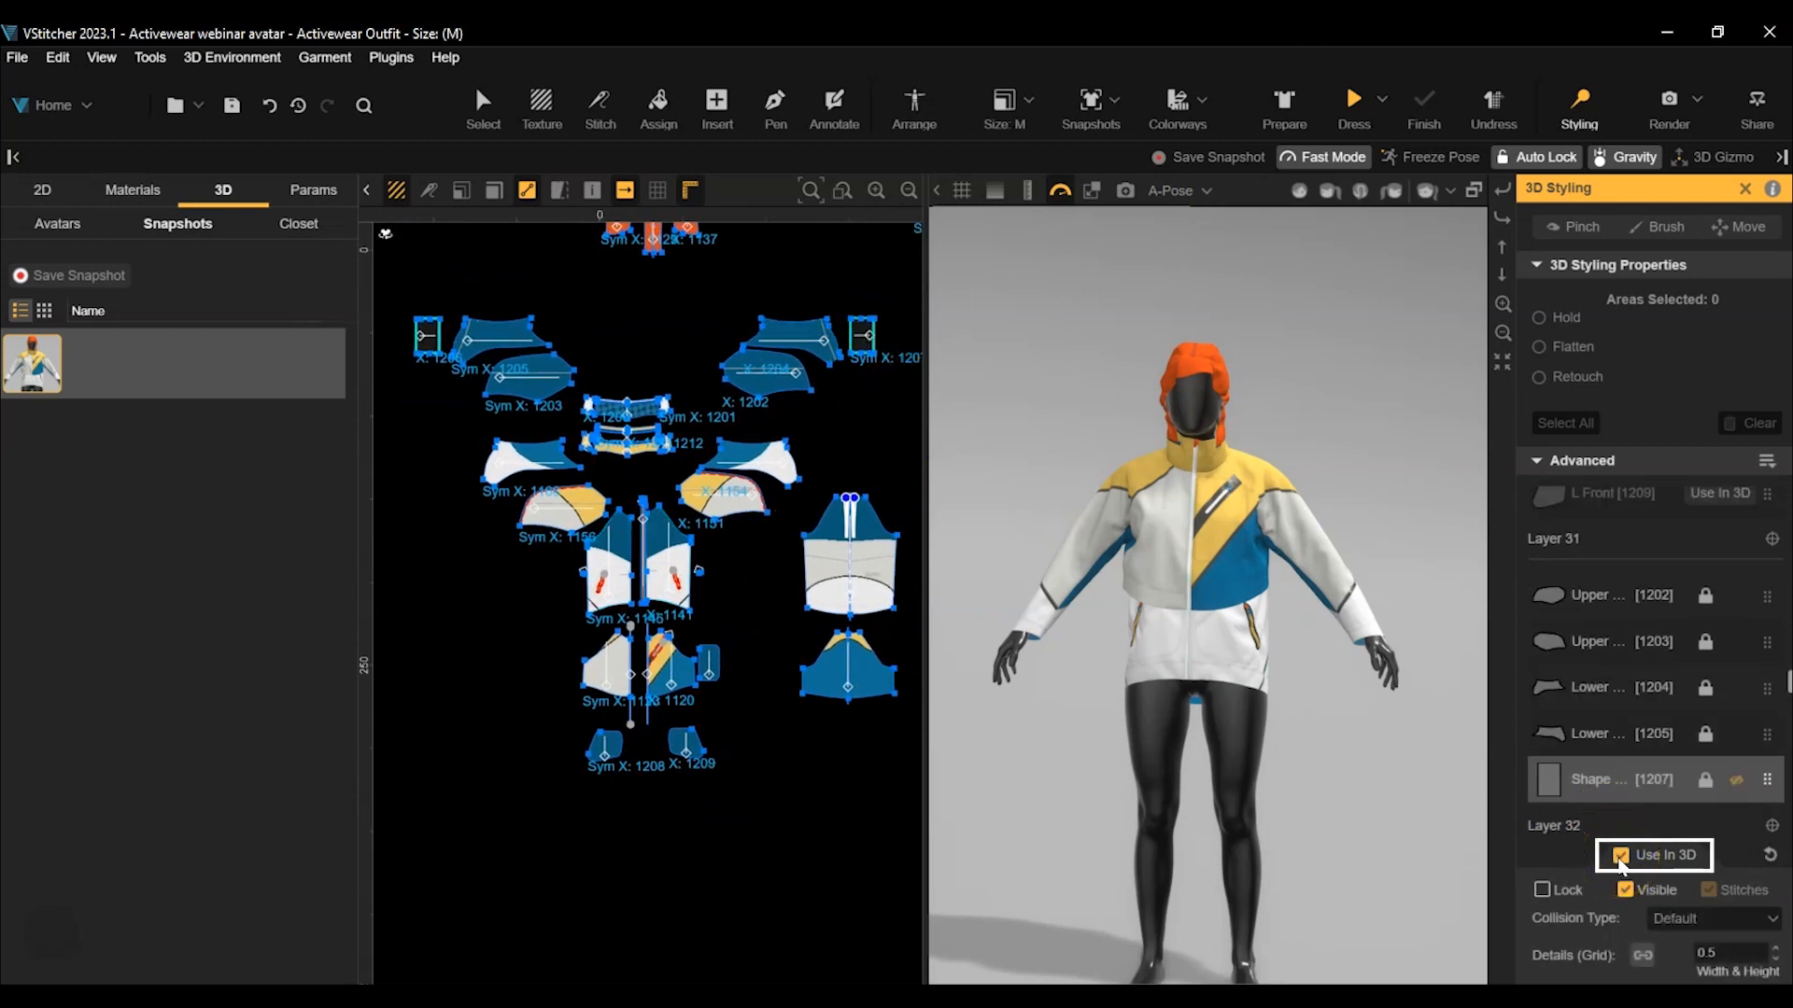
Check the cuffs' placement around both wrists, then dress them onto the avatar and finish the drape.
scroll(1354, 764, "up", 5)
right_click_drag(1354, 764, 1304, 664)
middle_click_drag(1305, 664, 1170, 624)
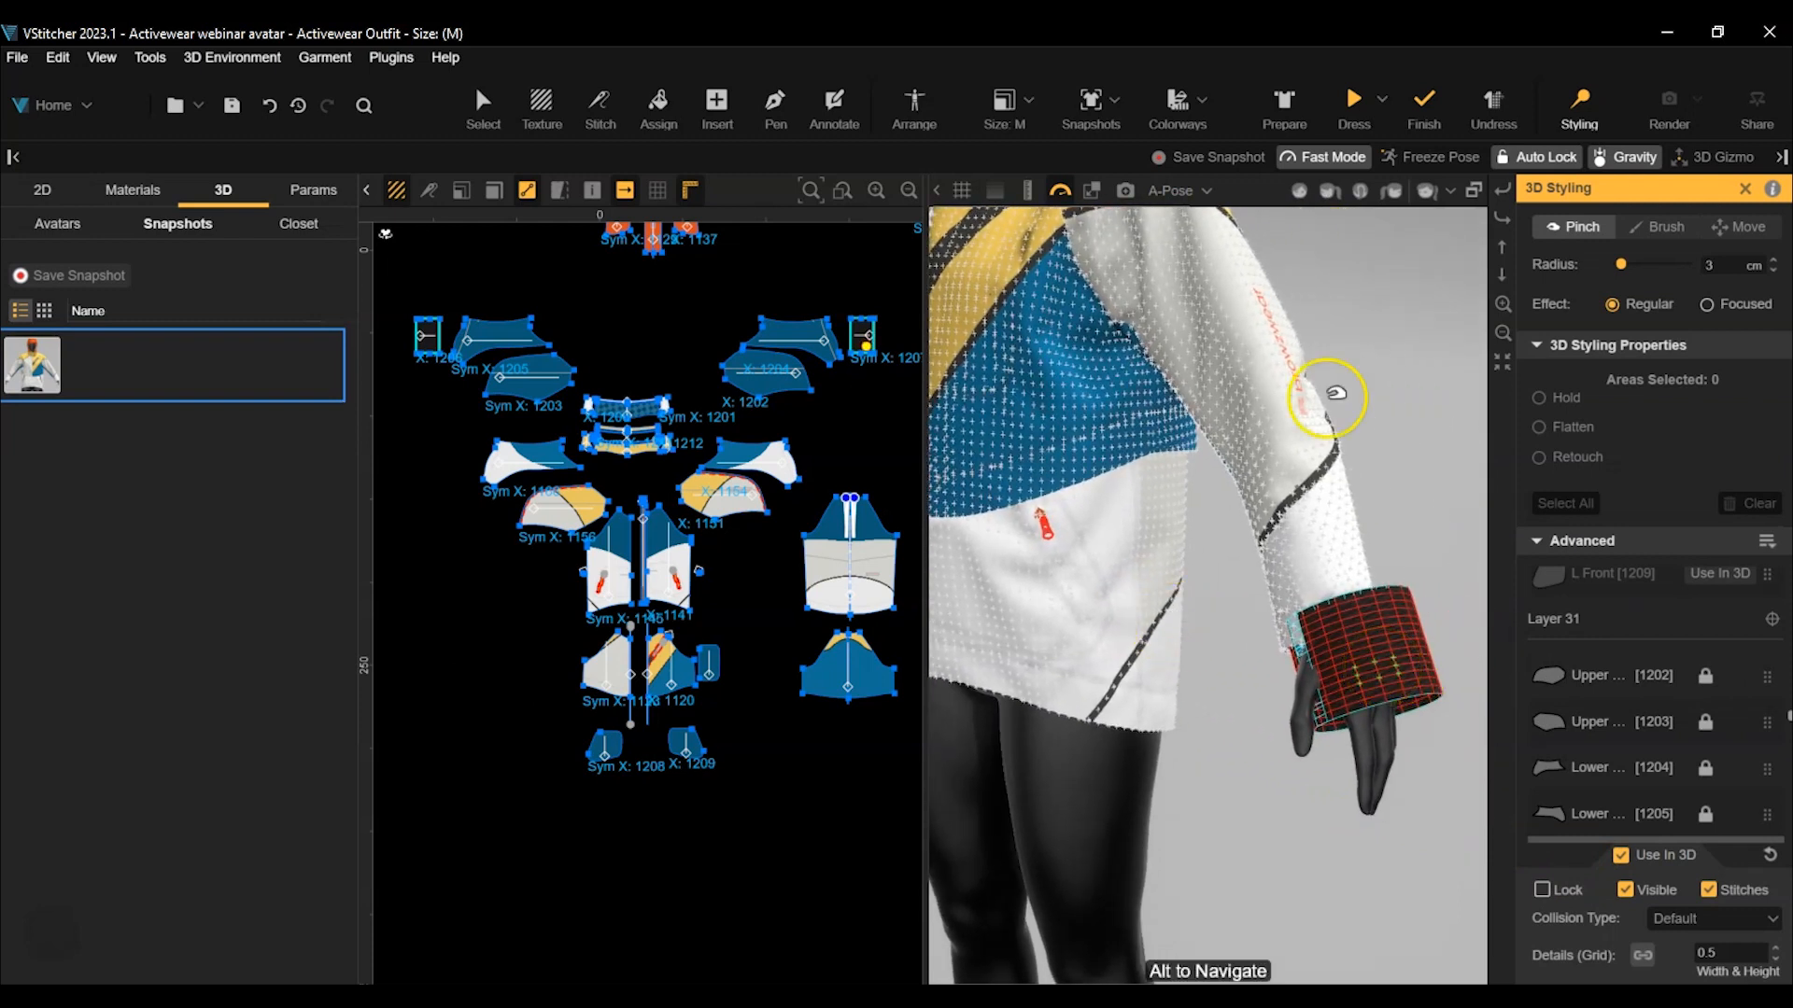
scroll(1277, 288, "down", 5)
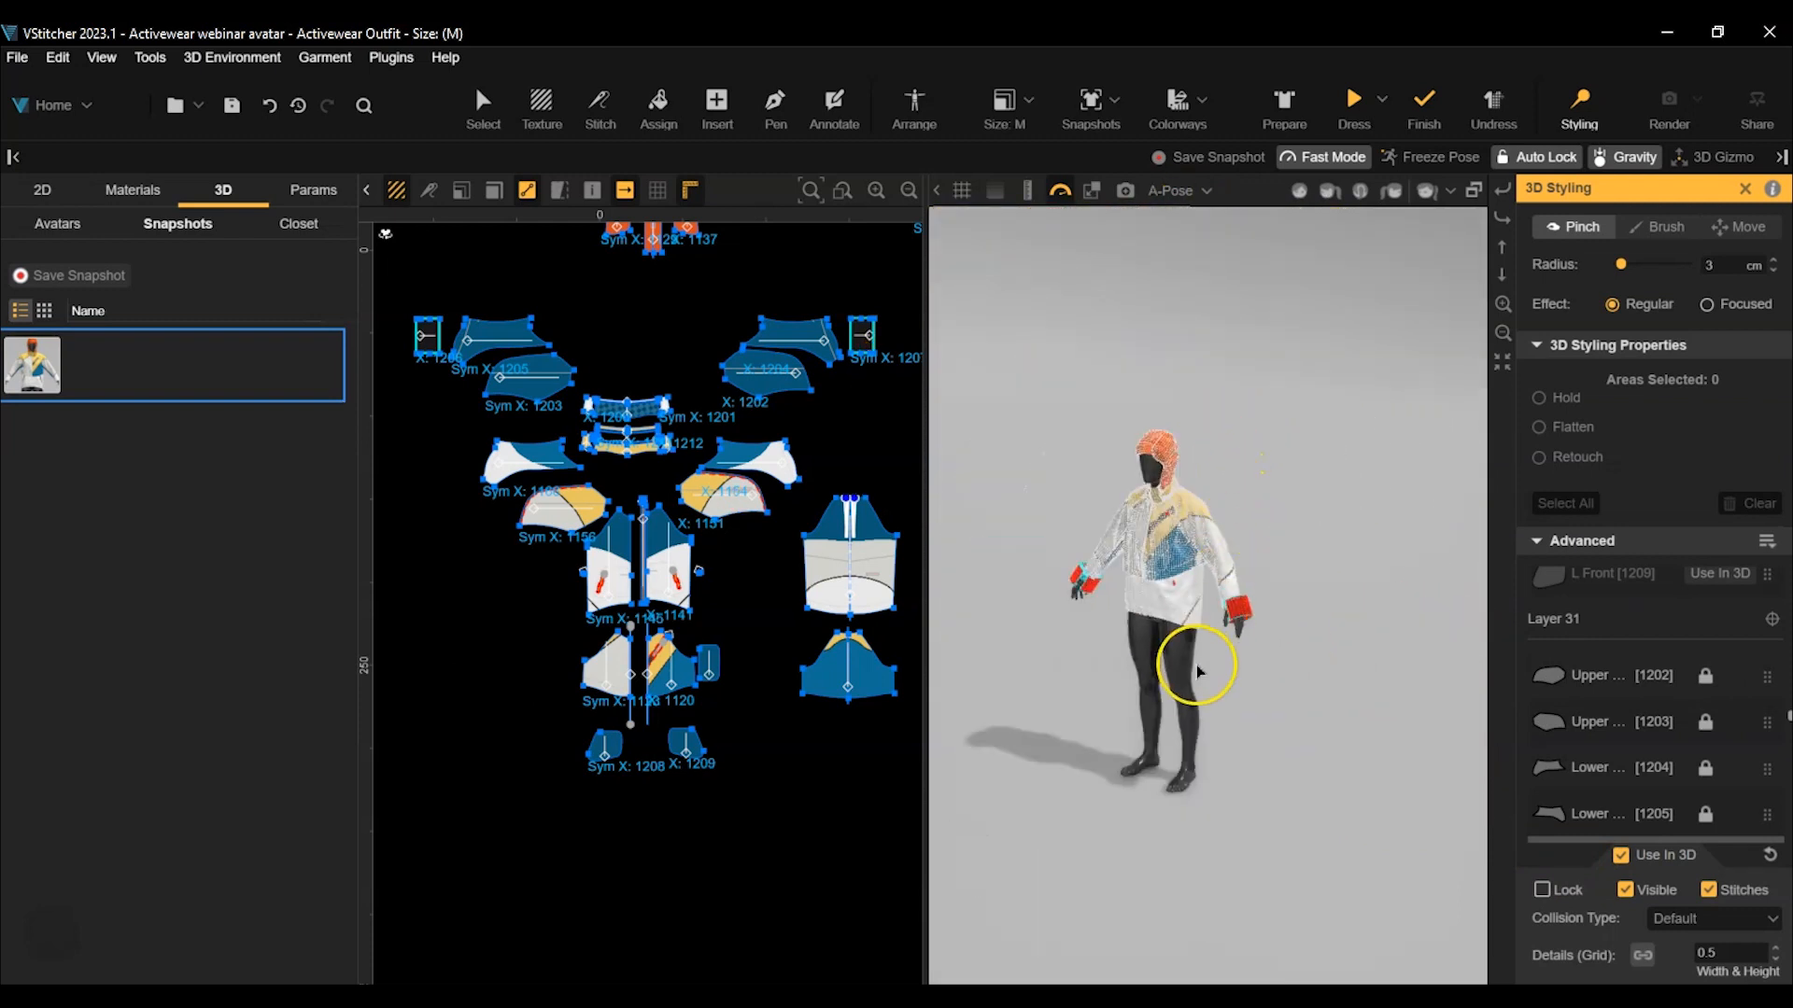
right_click_drag(1197, 670, 1254, 665)
left_click(1353, 105)
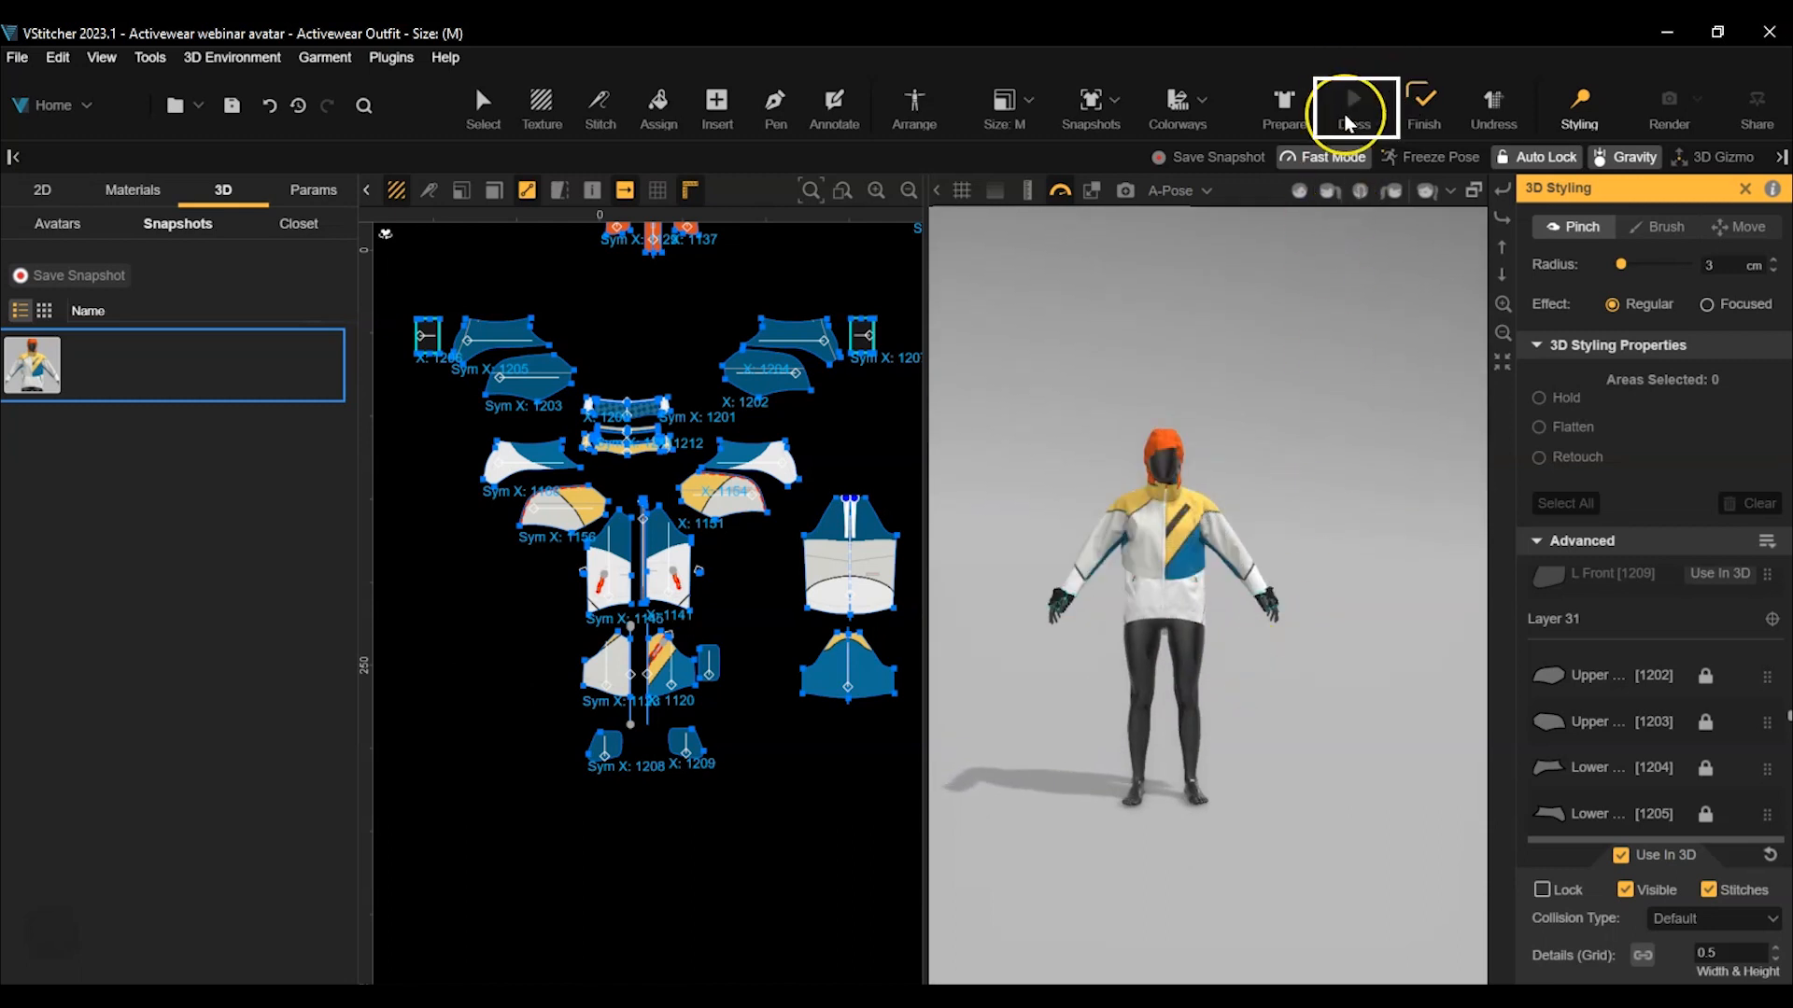
left_click(1424, 104)
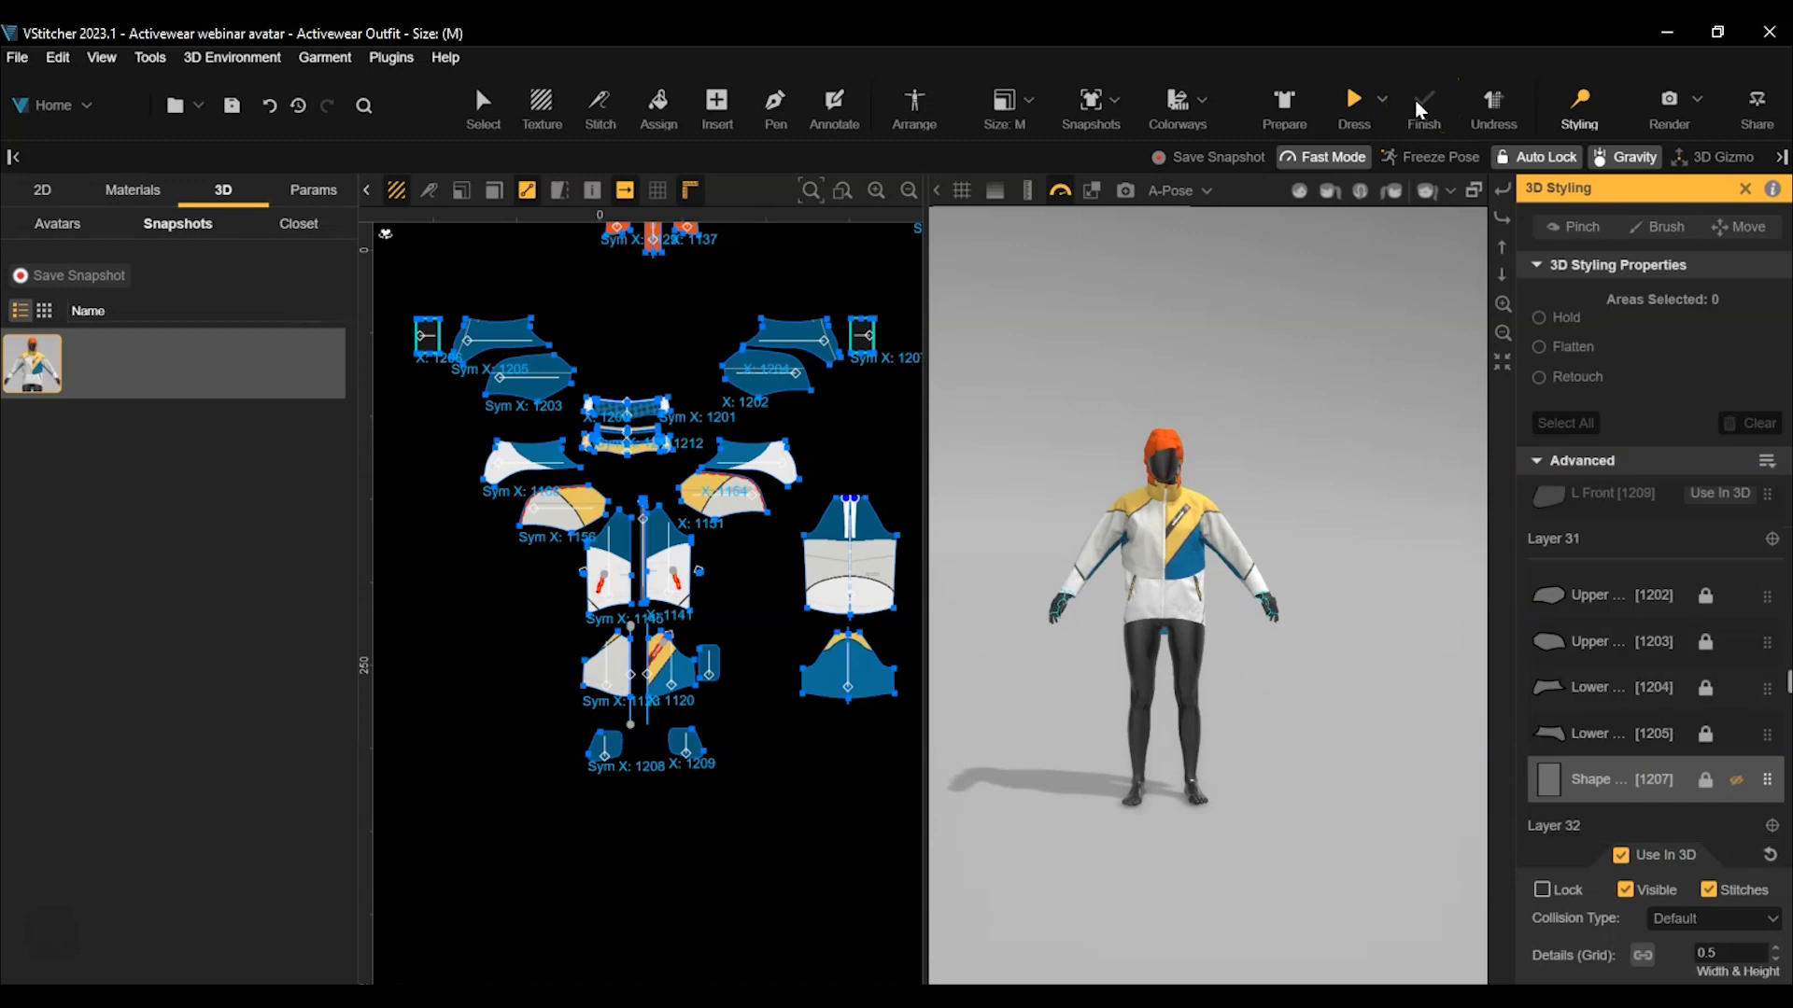
Clear the 3D styling from every piece and drape the full jacket with the cuffs.
left_click(1766, 460)
left_click(1711, 510)
left_click(1766, 462)
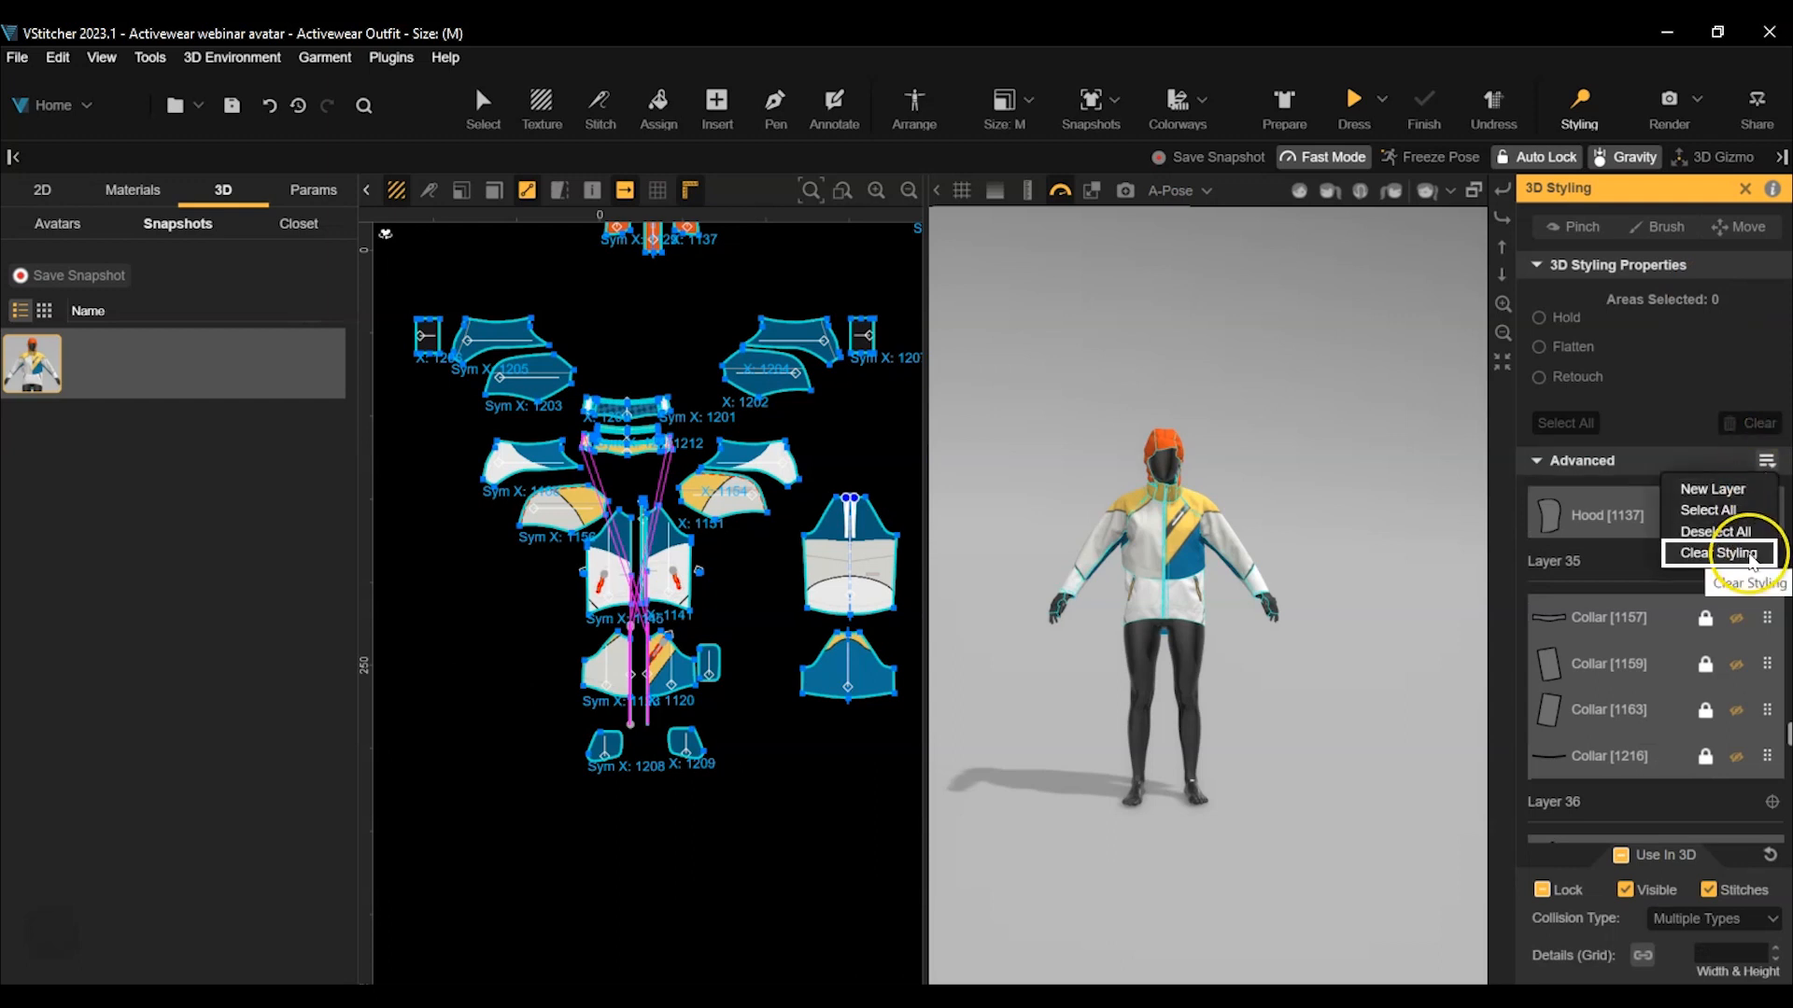
left_click(1749, 552)
left_click(1354, 102)
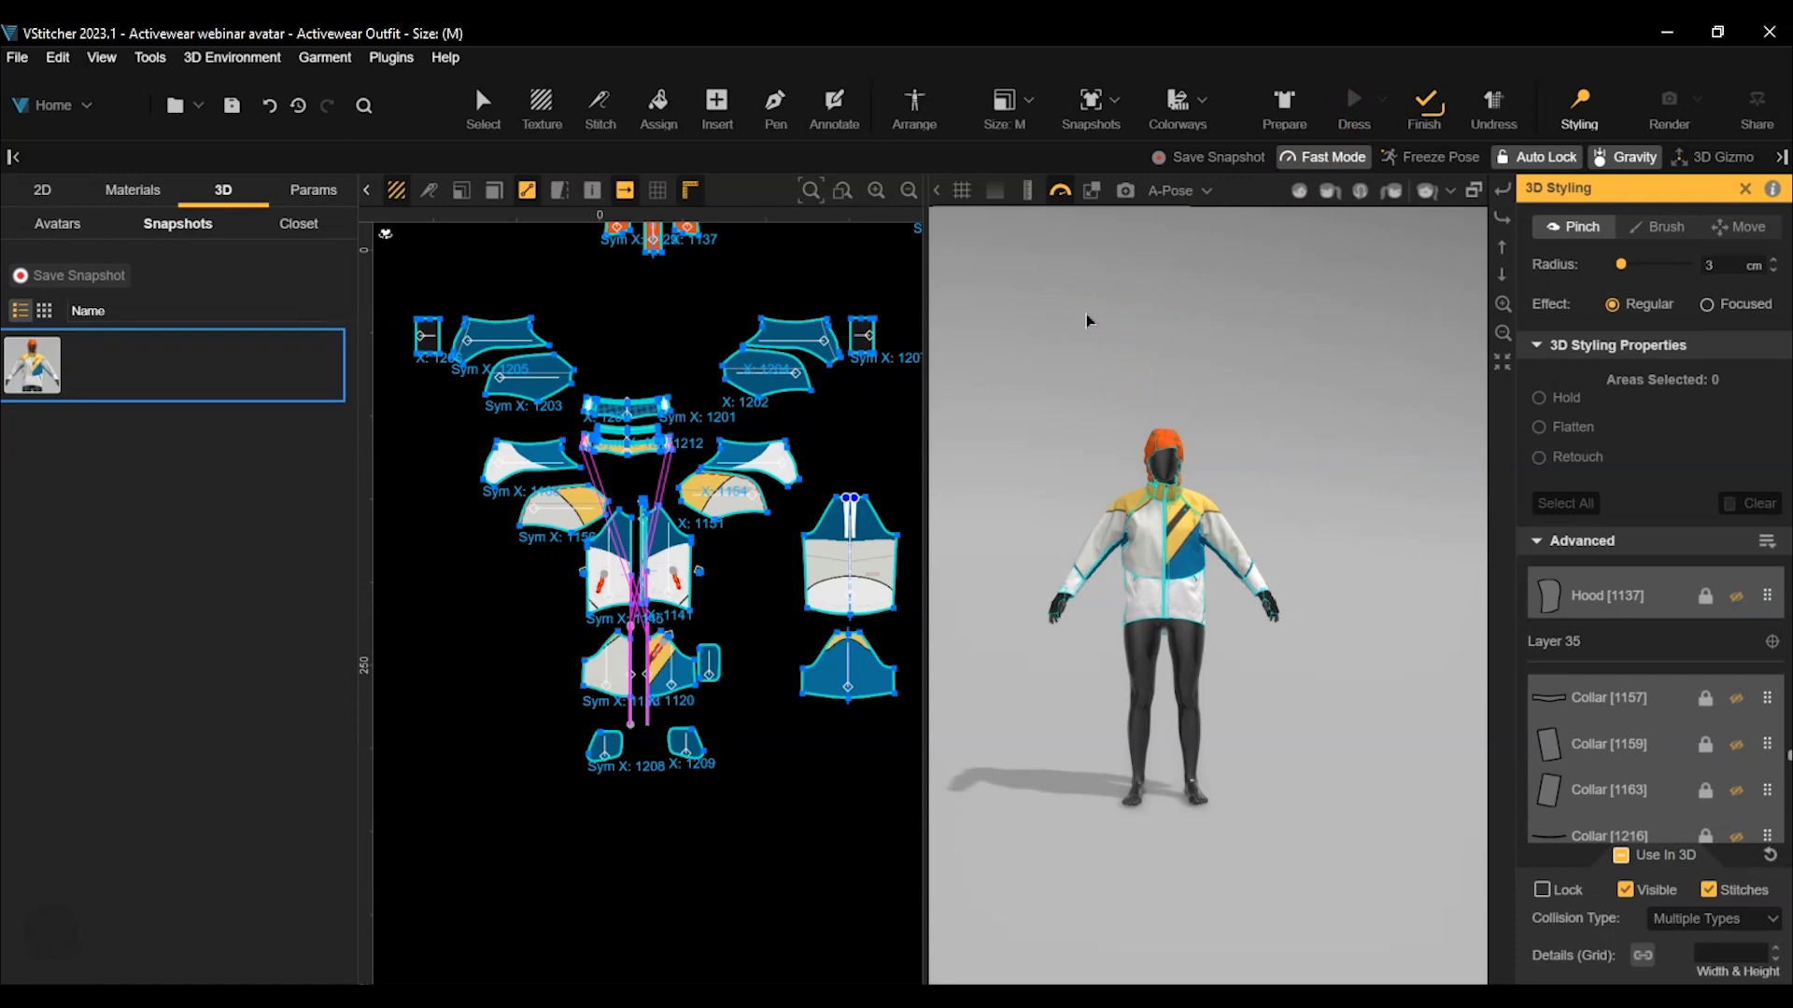
Pull the orange hood into shape around the face with the 3D Styling Pinch tool and finish the drape.
scroll(1223, 420, "up", 5)
middle_click_drag(1218, 423, 1304, 516)
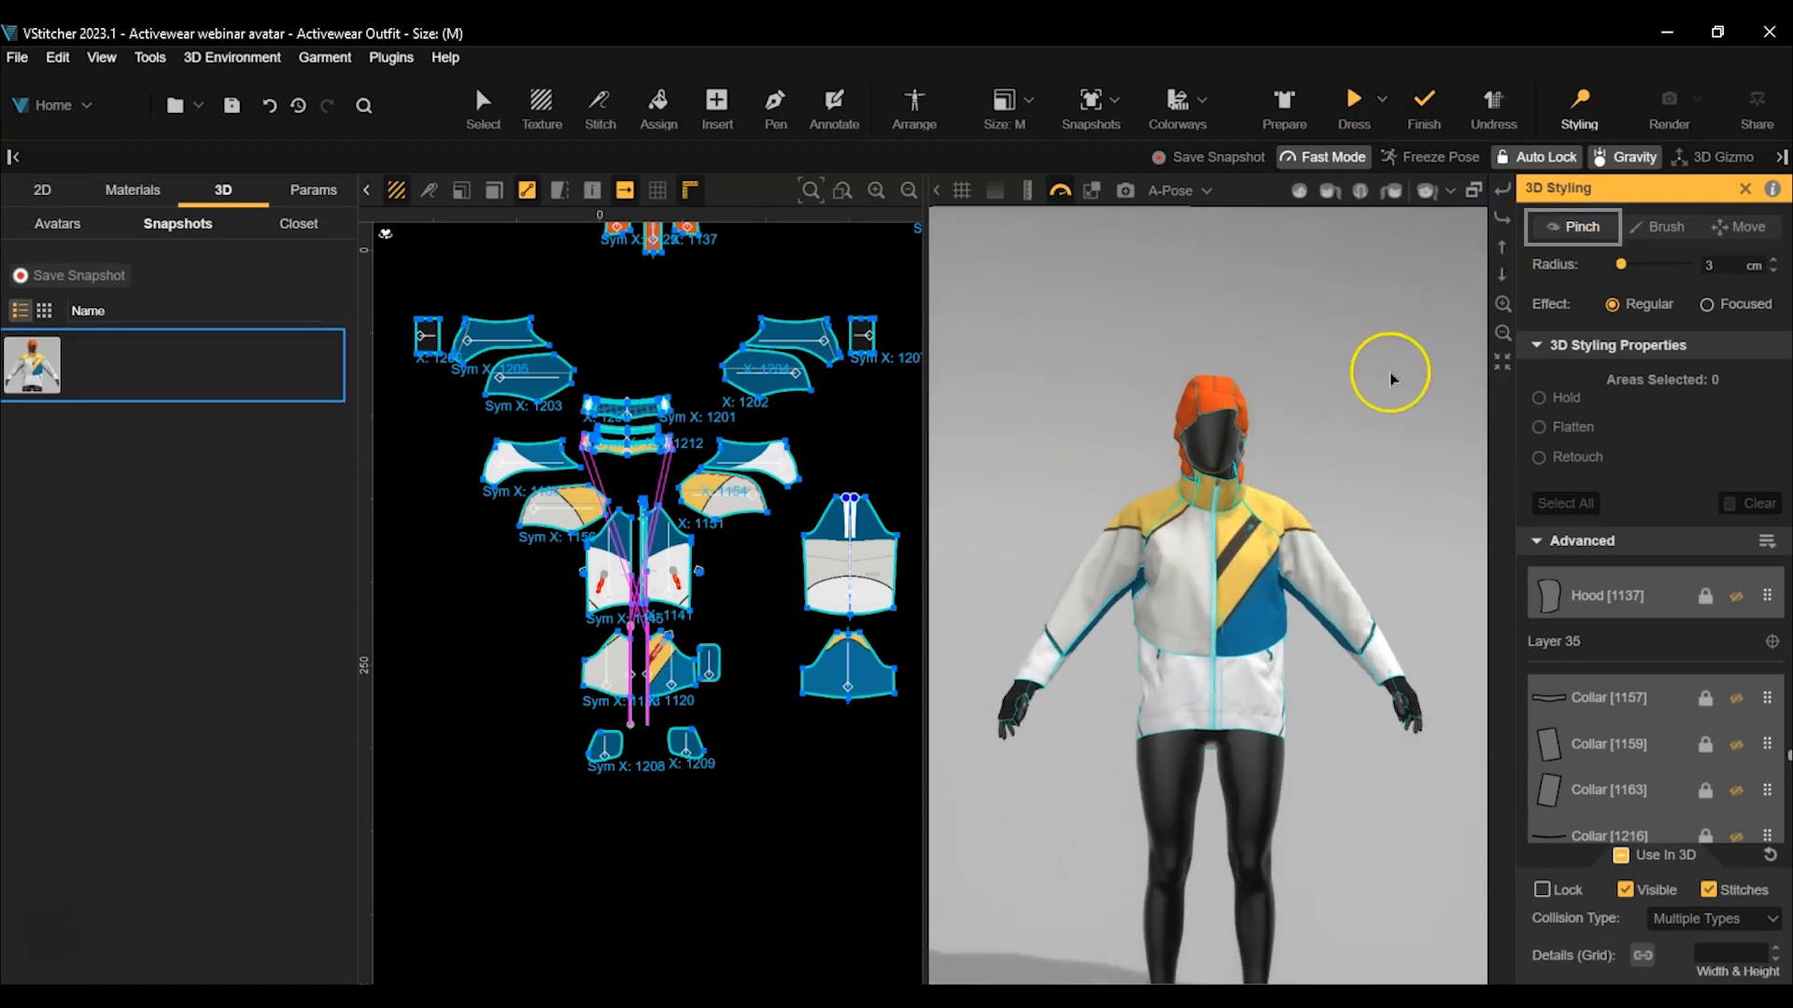
left_click(1241, 401)
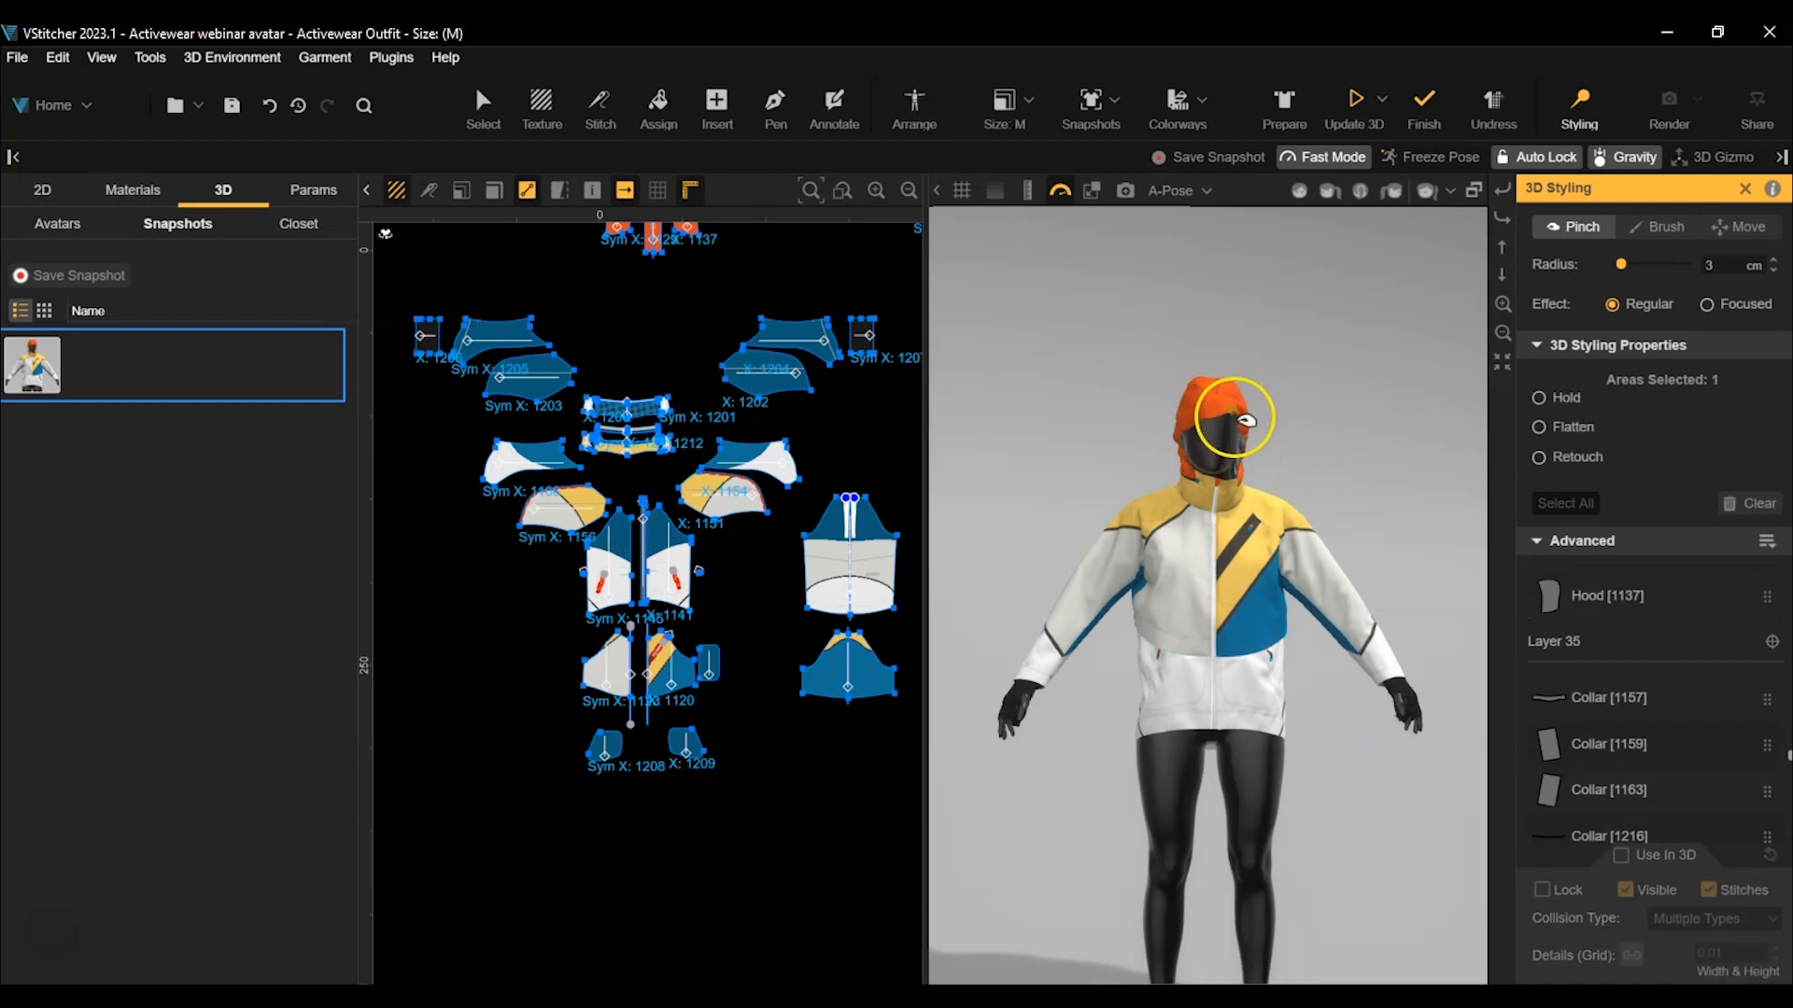
left_click_drag(1202, 424, 1277, 352)
left_click(1094, 190)
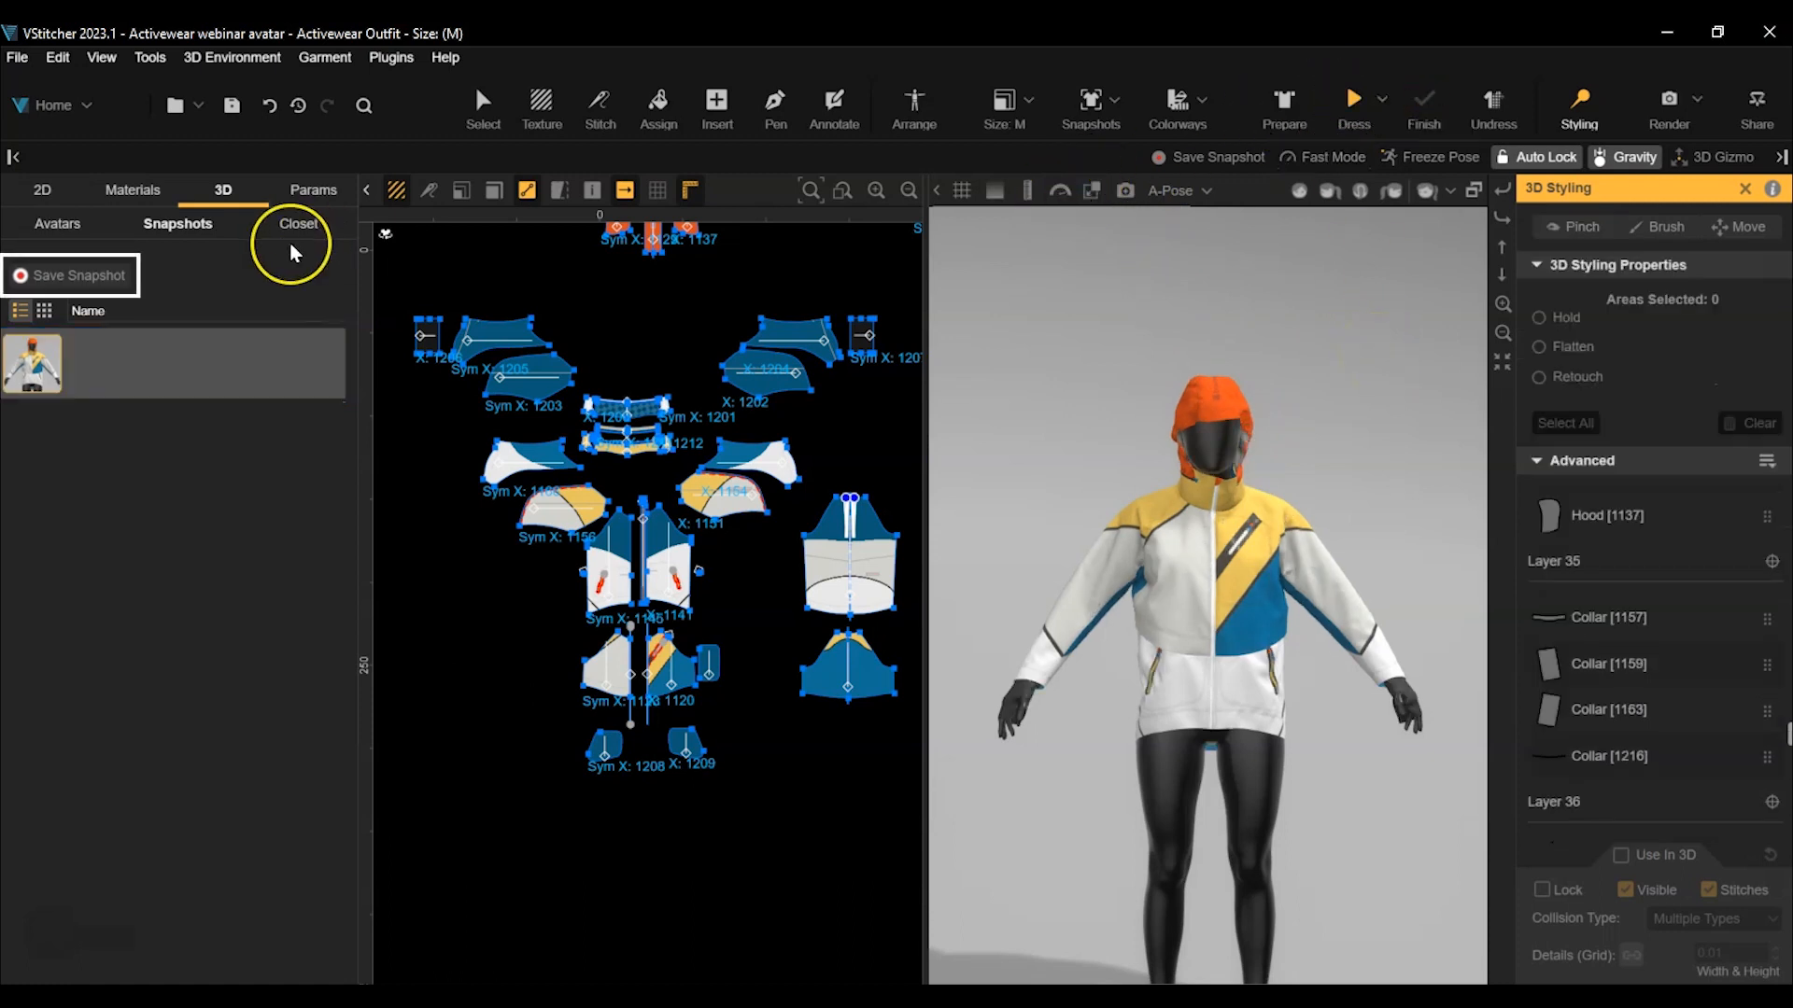
Save the draped jacket as a snapshot named Jacket.
left_click(106, 267)
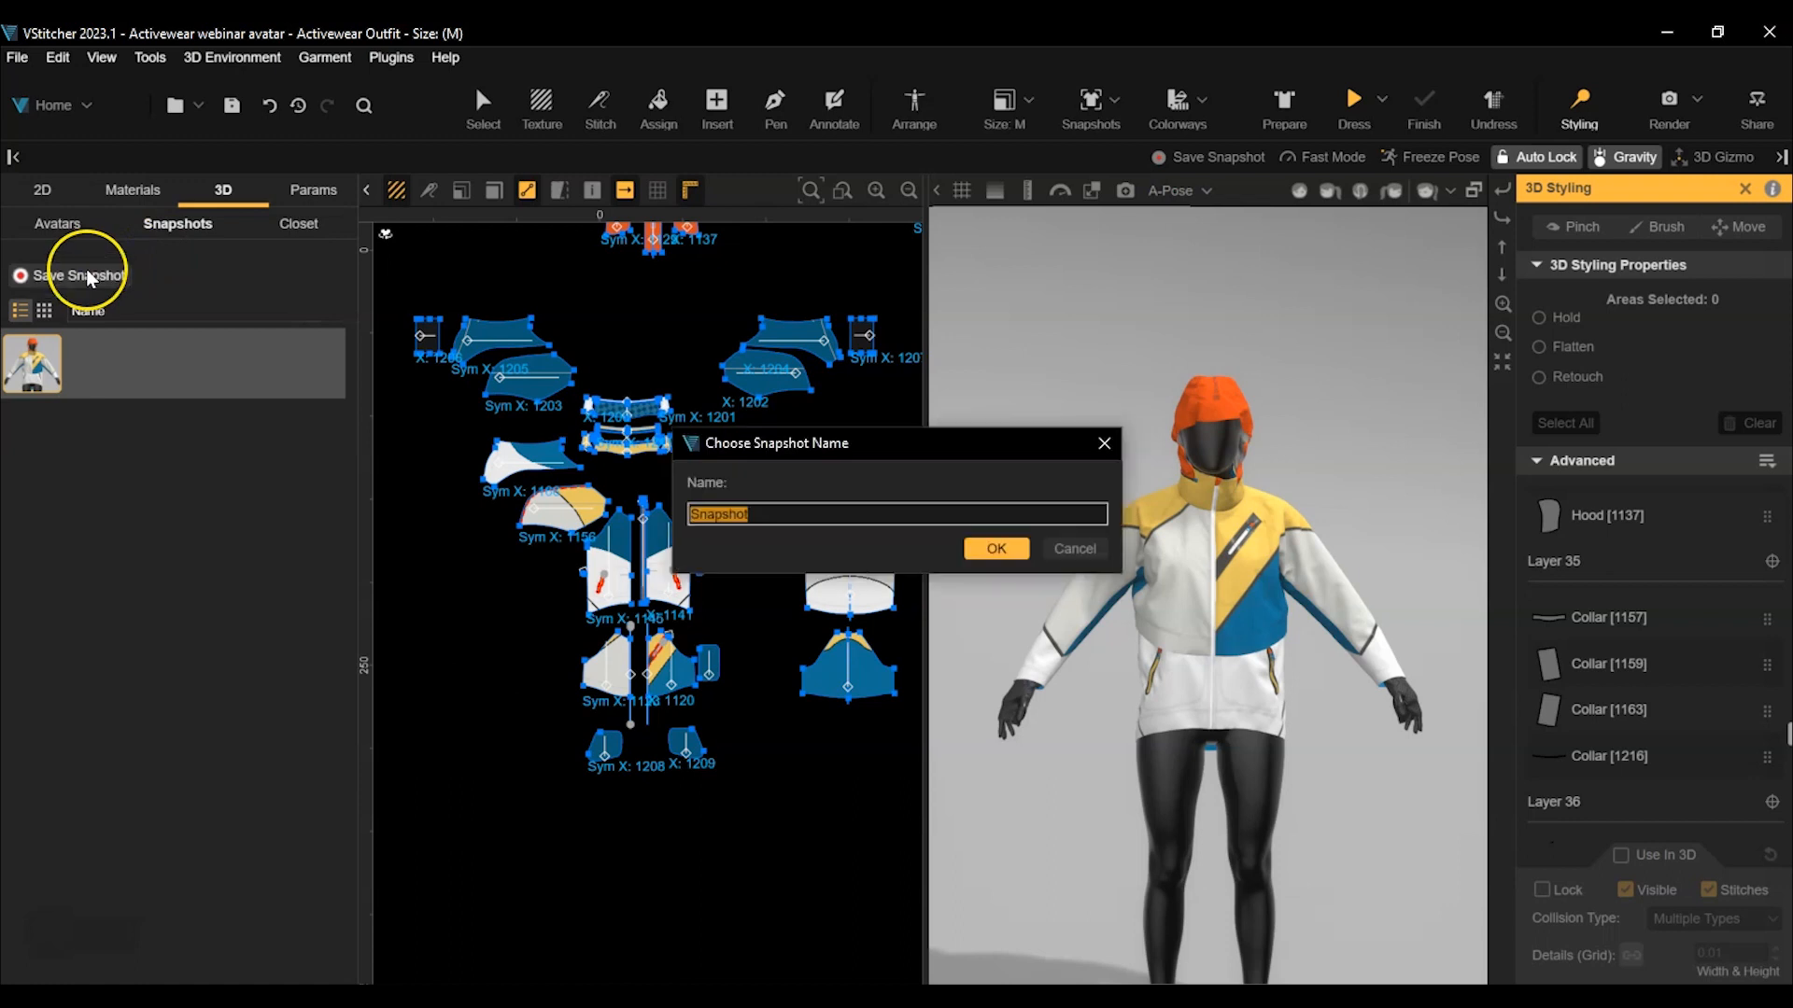
type("Jacket")
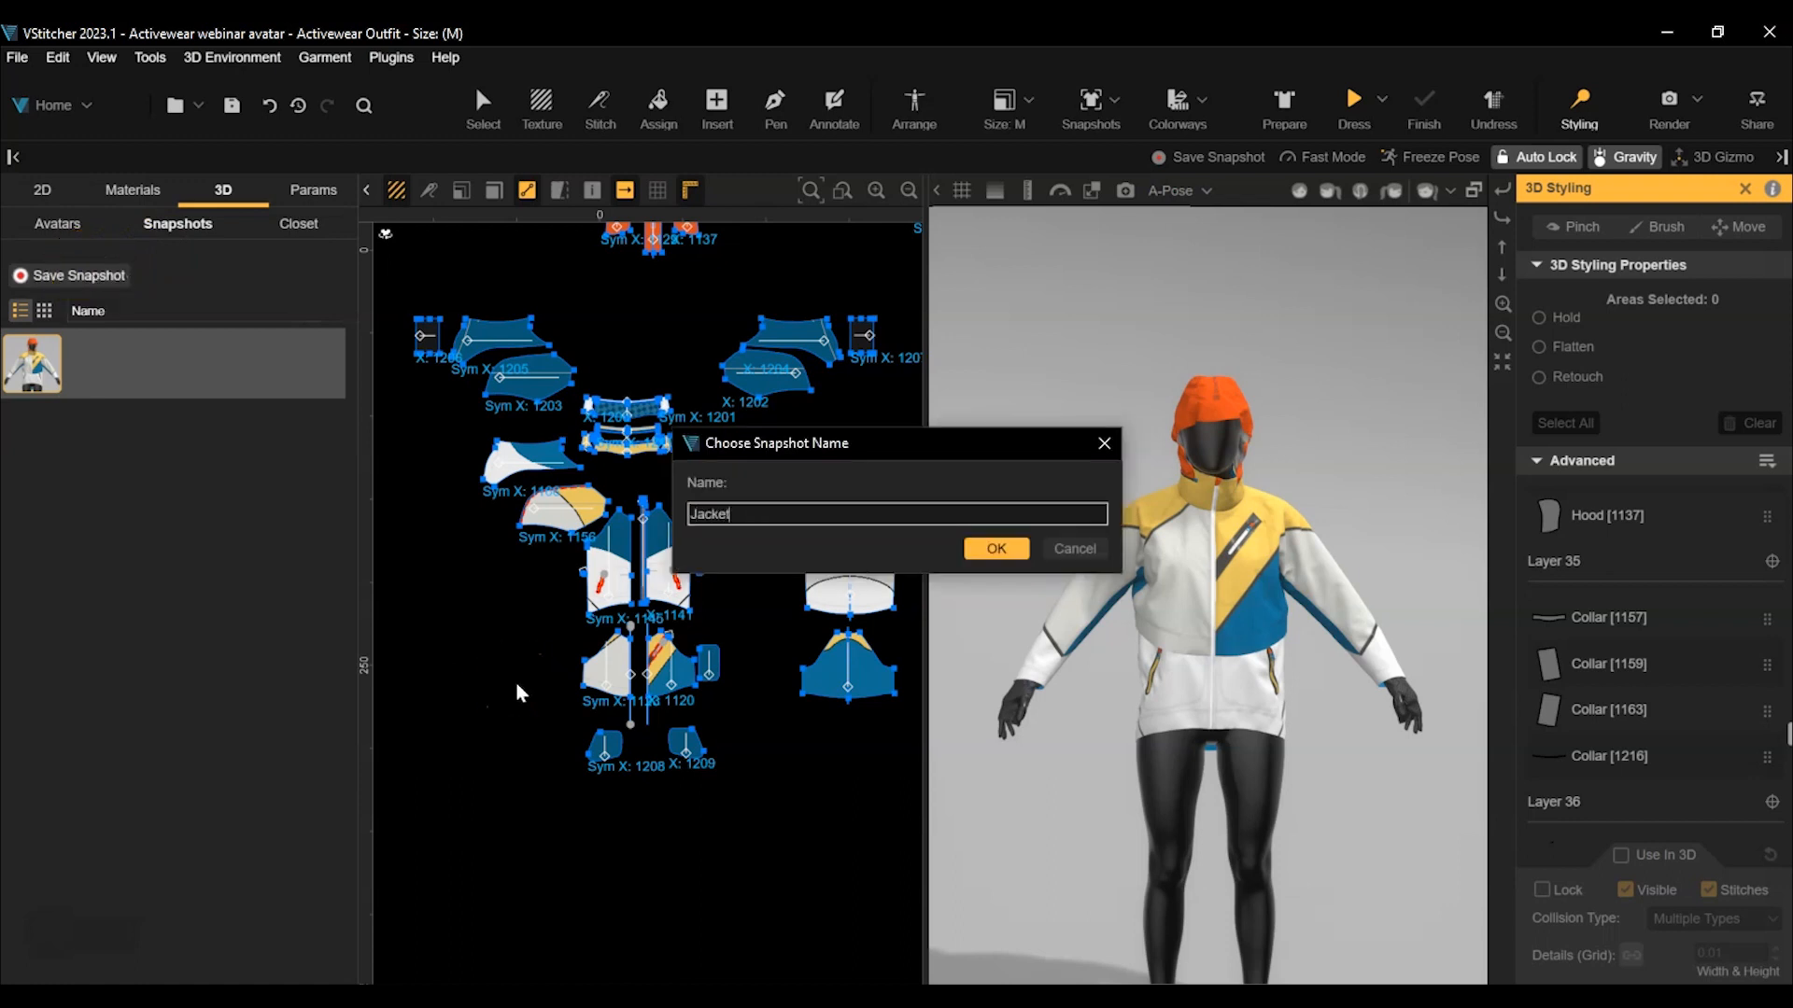
left_click(997, 548)
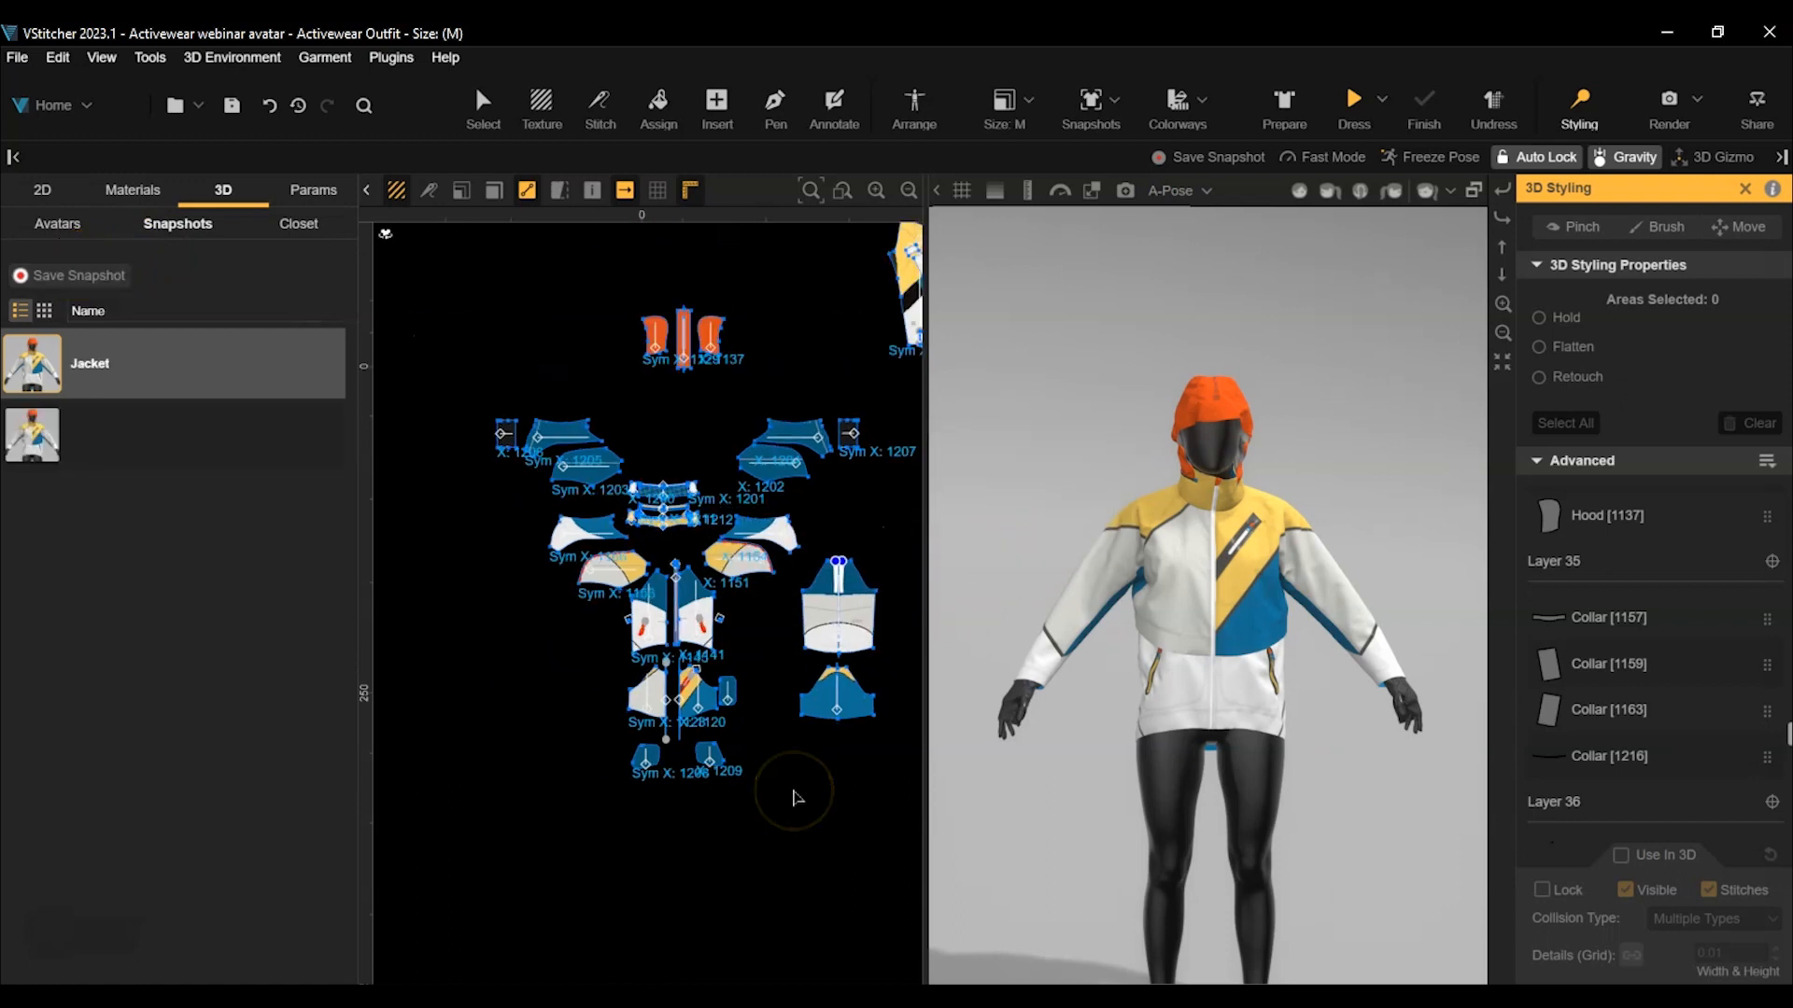
Include all the leggings pieces in 3D, dress them on the avatar under the jacket and finish the drape.
middle_click_drag(795, 798, 573, 809)
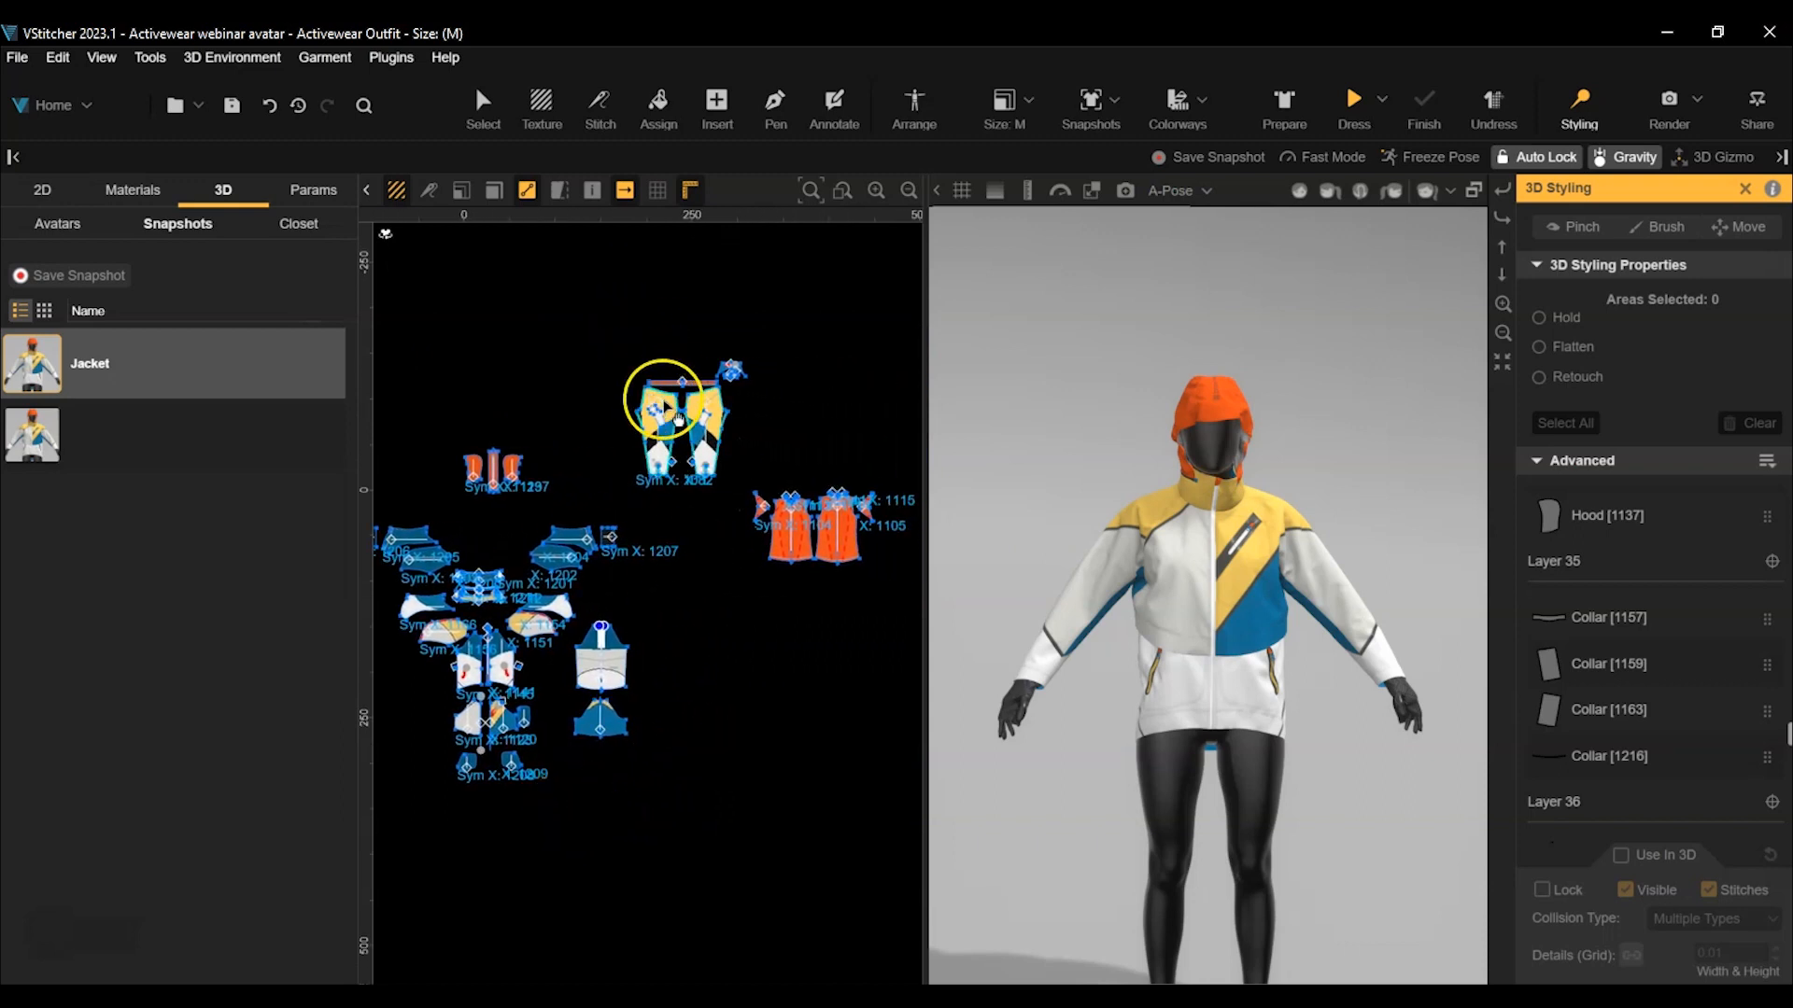
left_click_drag(619, 327, 754, 490)
left_click(1622, 856)
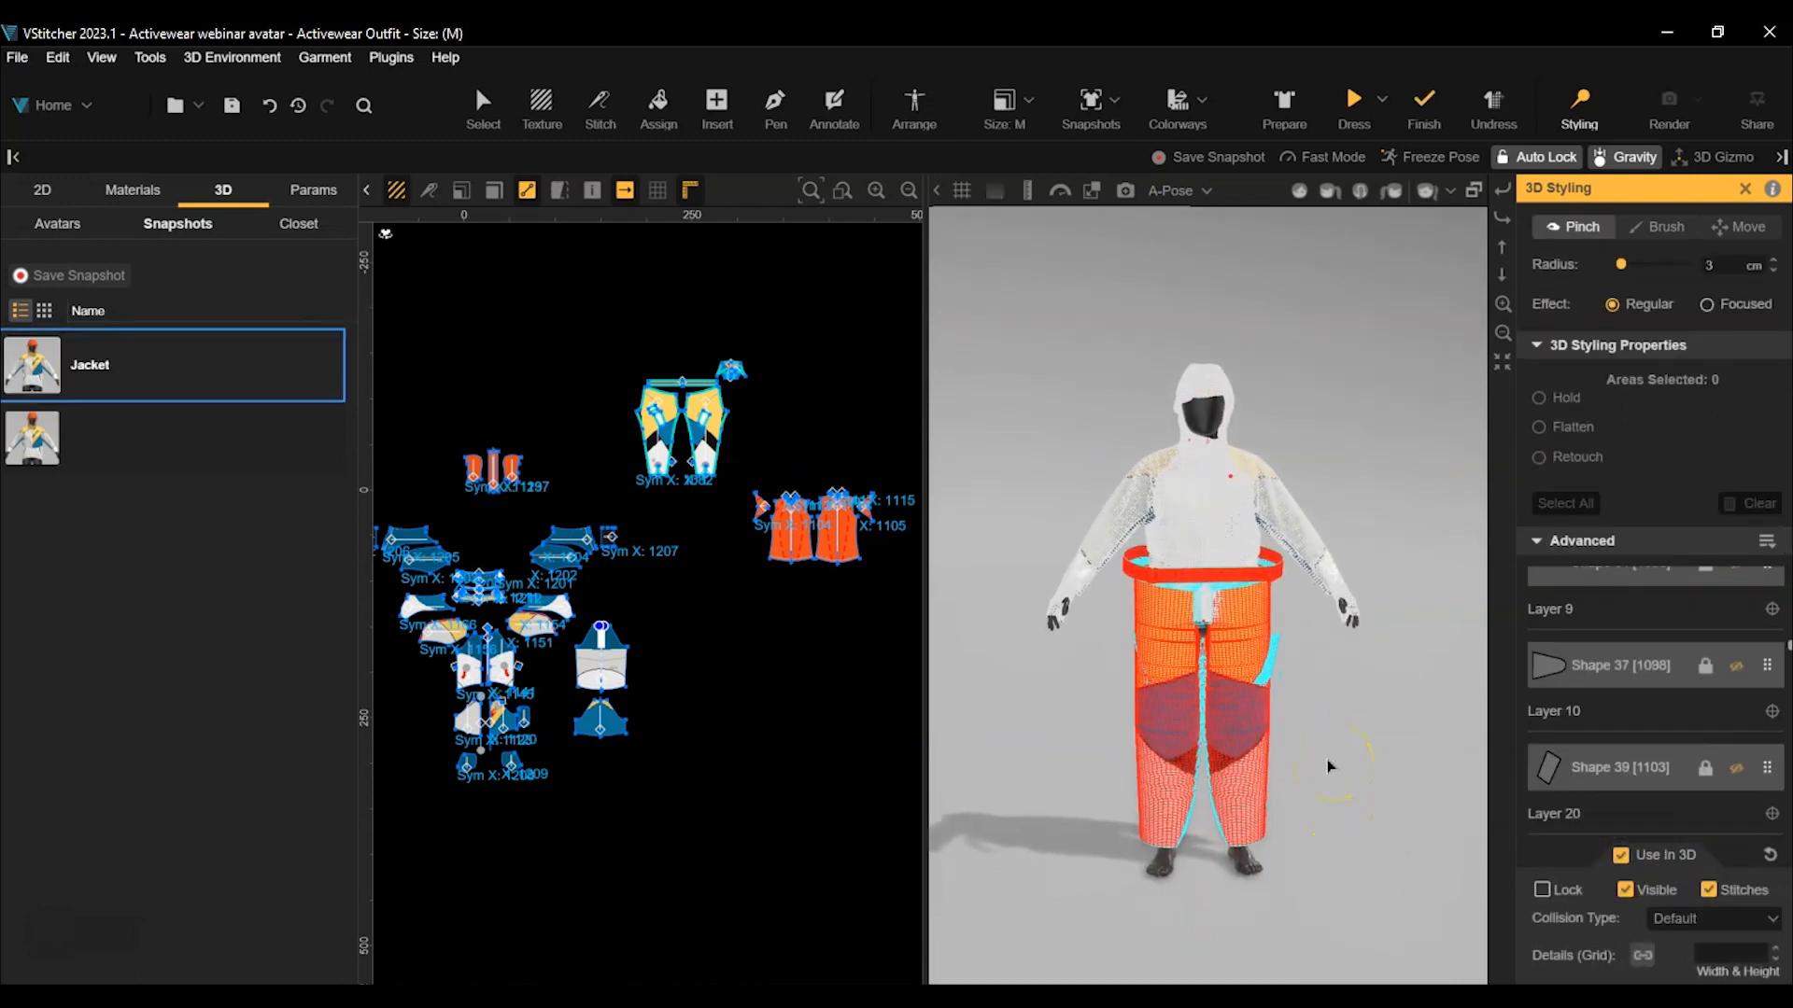
left_click(1352, 98)
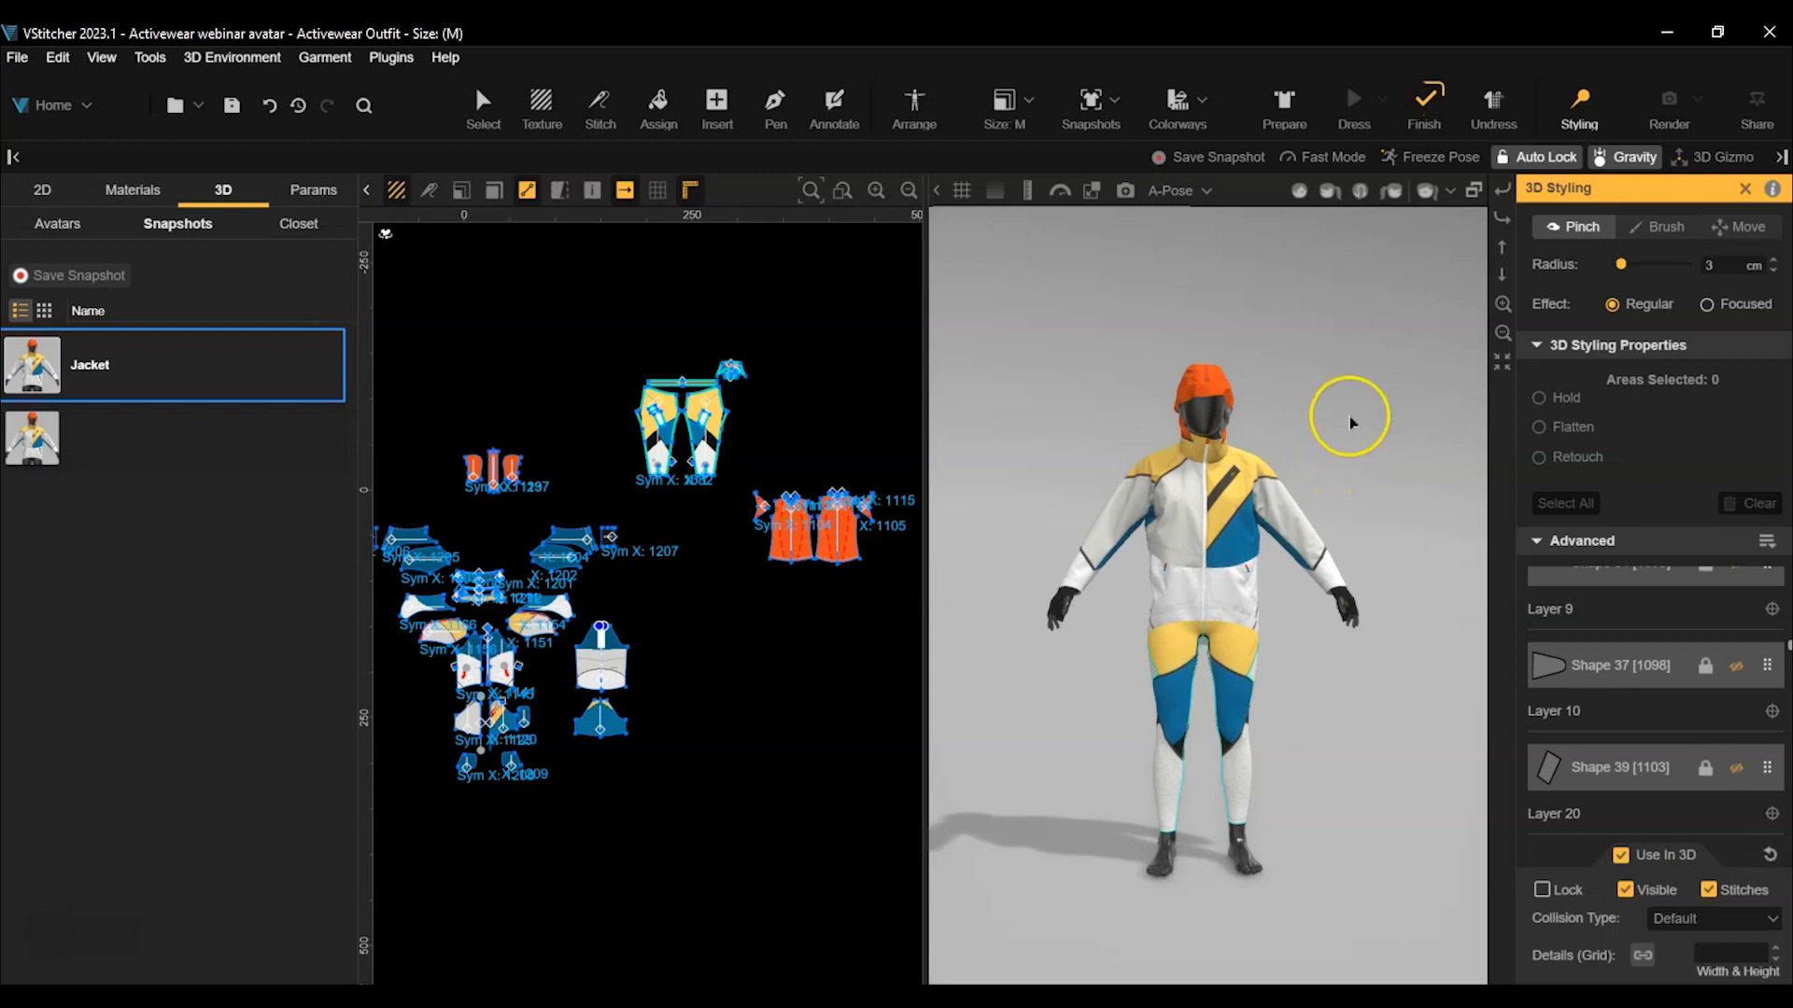
left_click(1423, 103)
Include the orange T-shirt pieces in 3D, dress them under the jacket and finish the drape.
left_click_drag(919, 631, 769, 504)
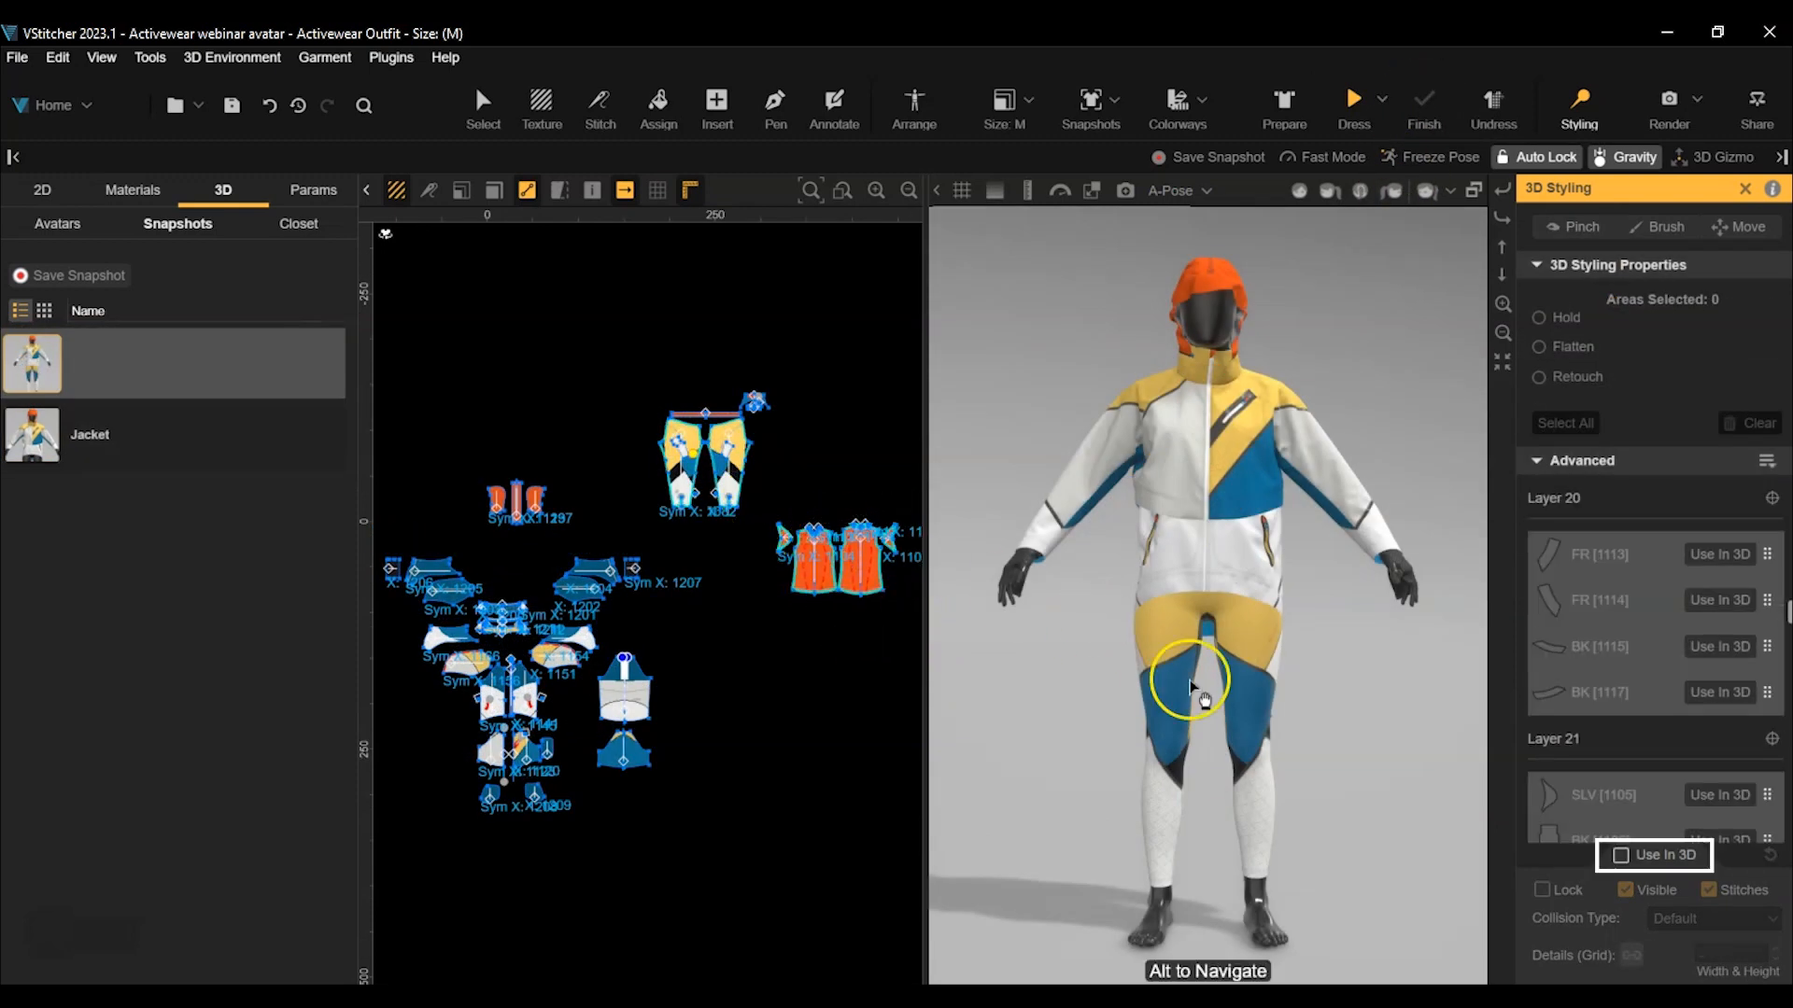
left_click(1620, 854)
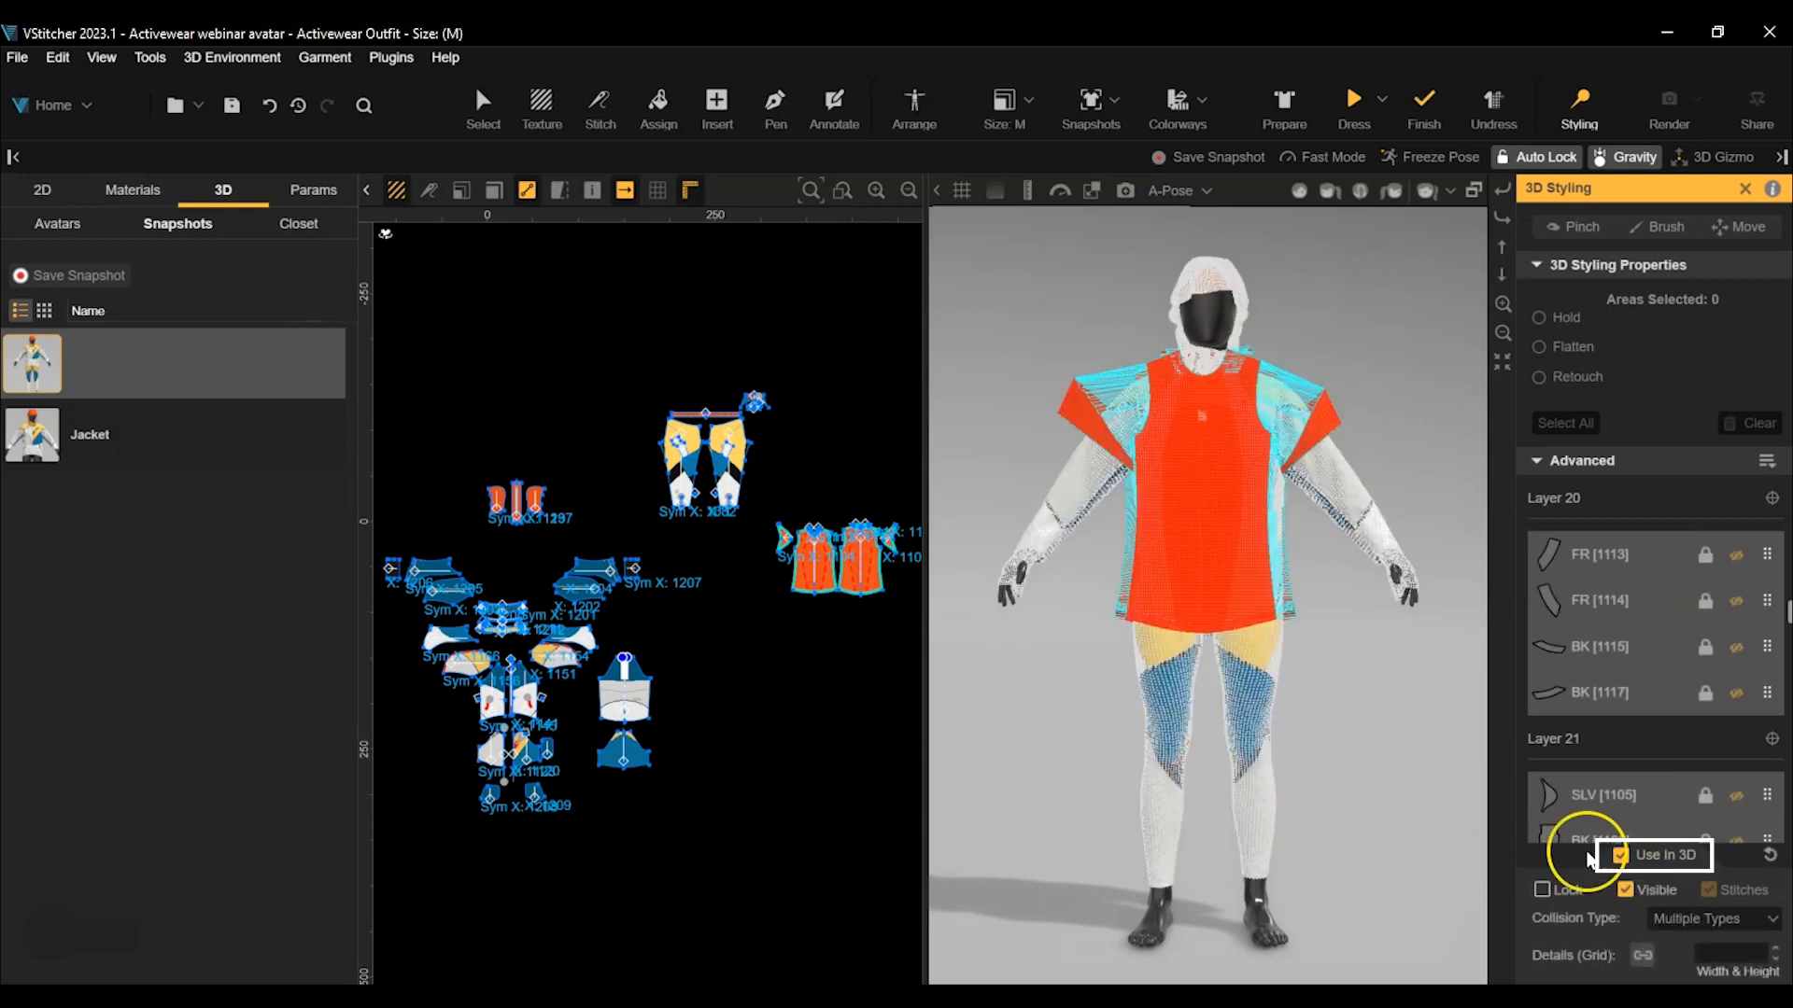
left_click(1354, 103)
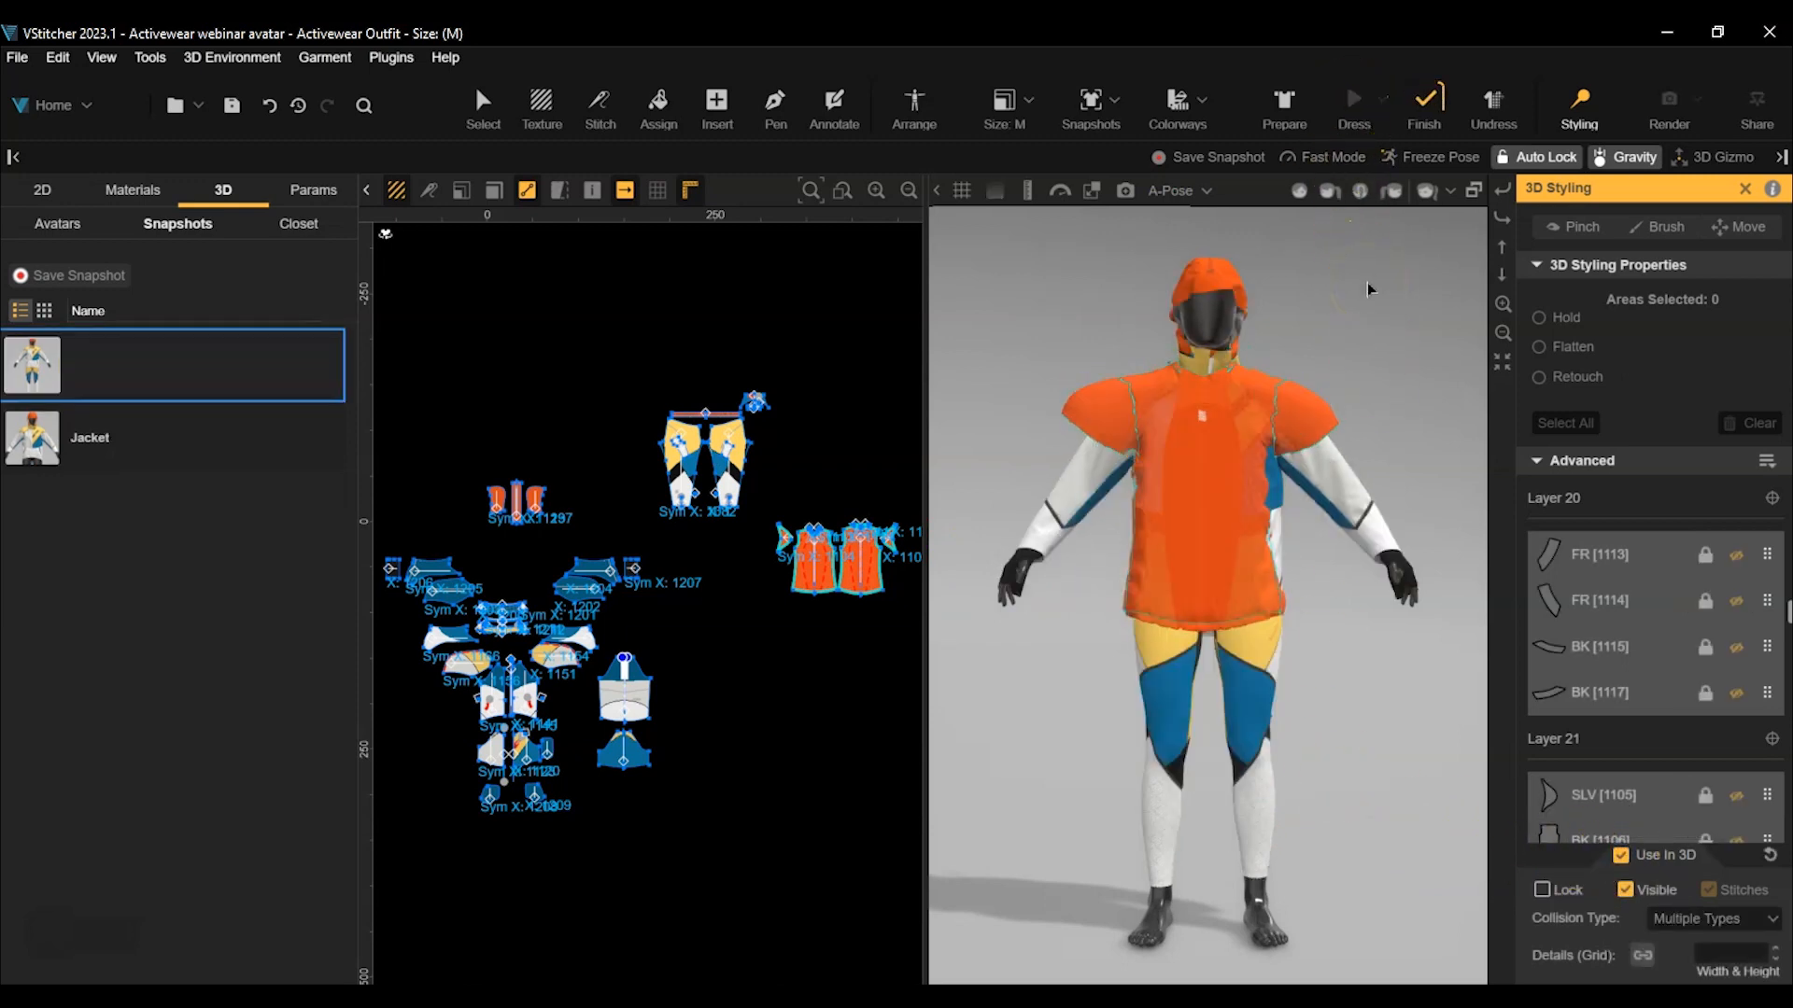
left_click(1423, 99)
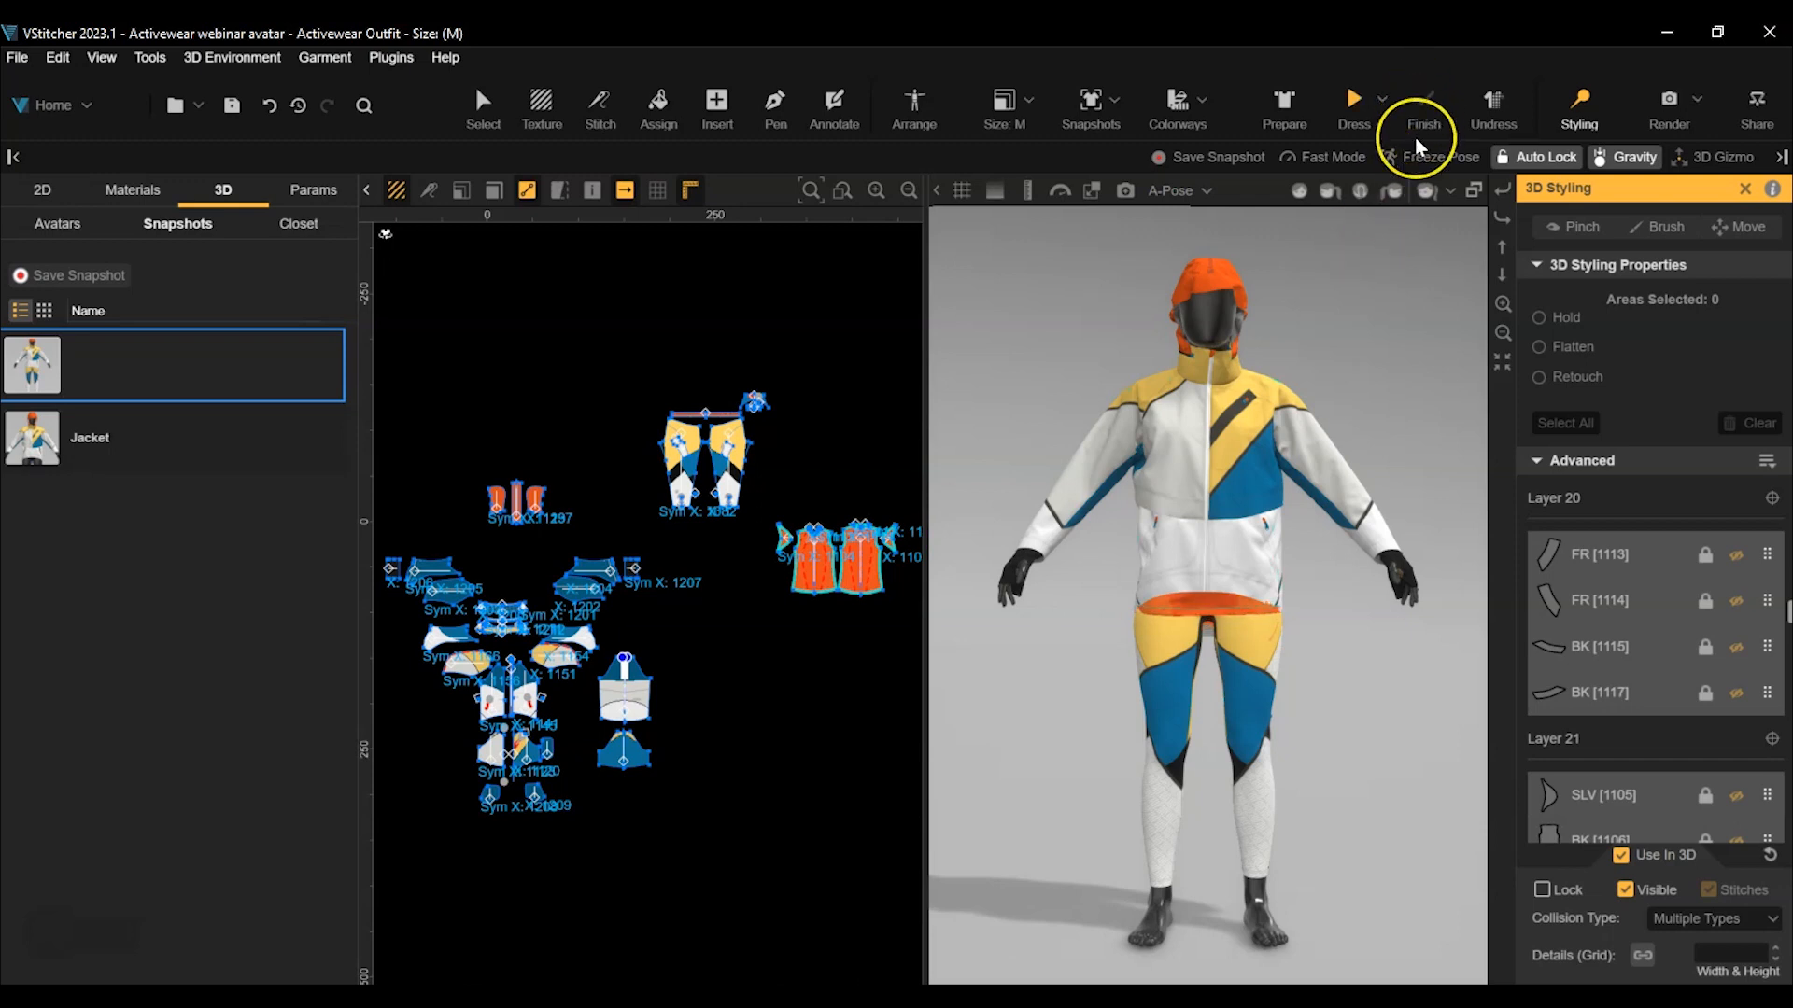
Clear the 3D styling from all pieces of the outfit, drape it as a whole and finish.
left_click(1765, 461)
left_click(1728, 507)
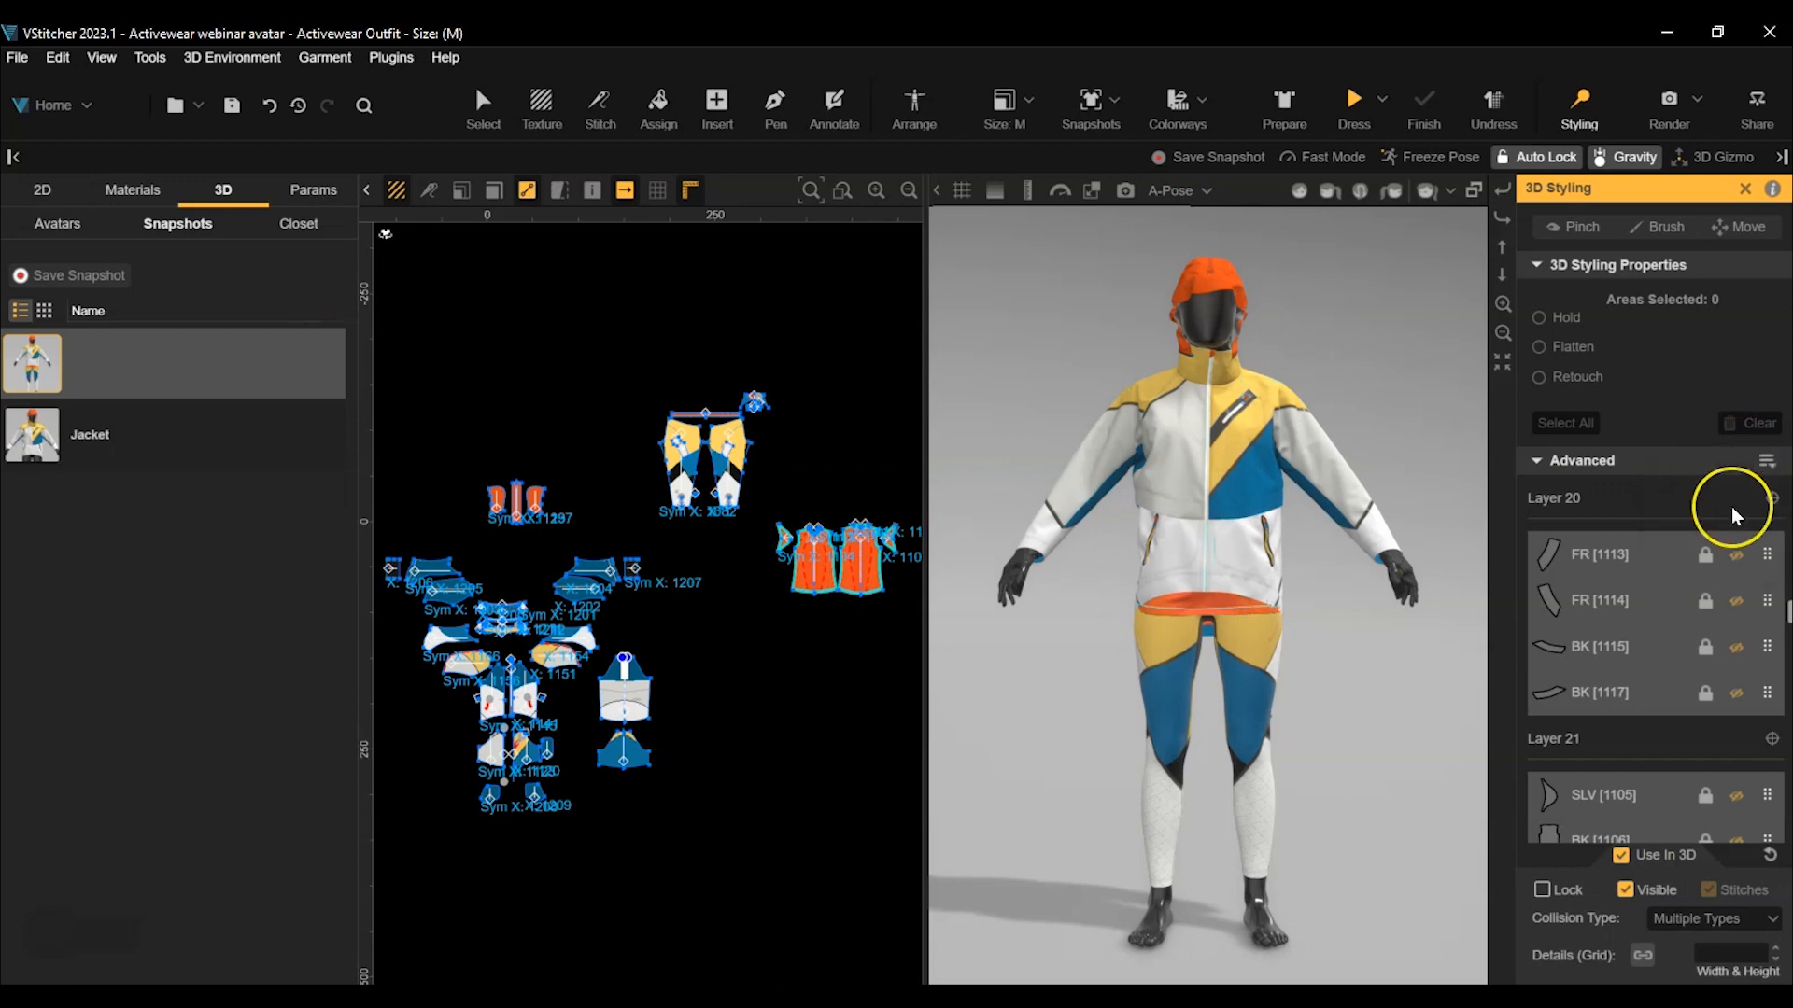
left_click(1766, 461)
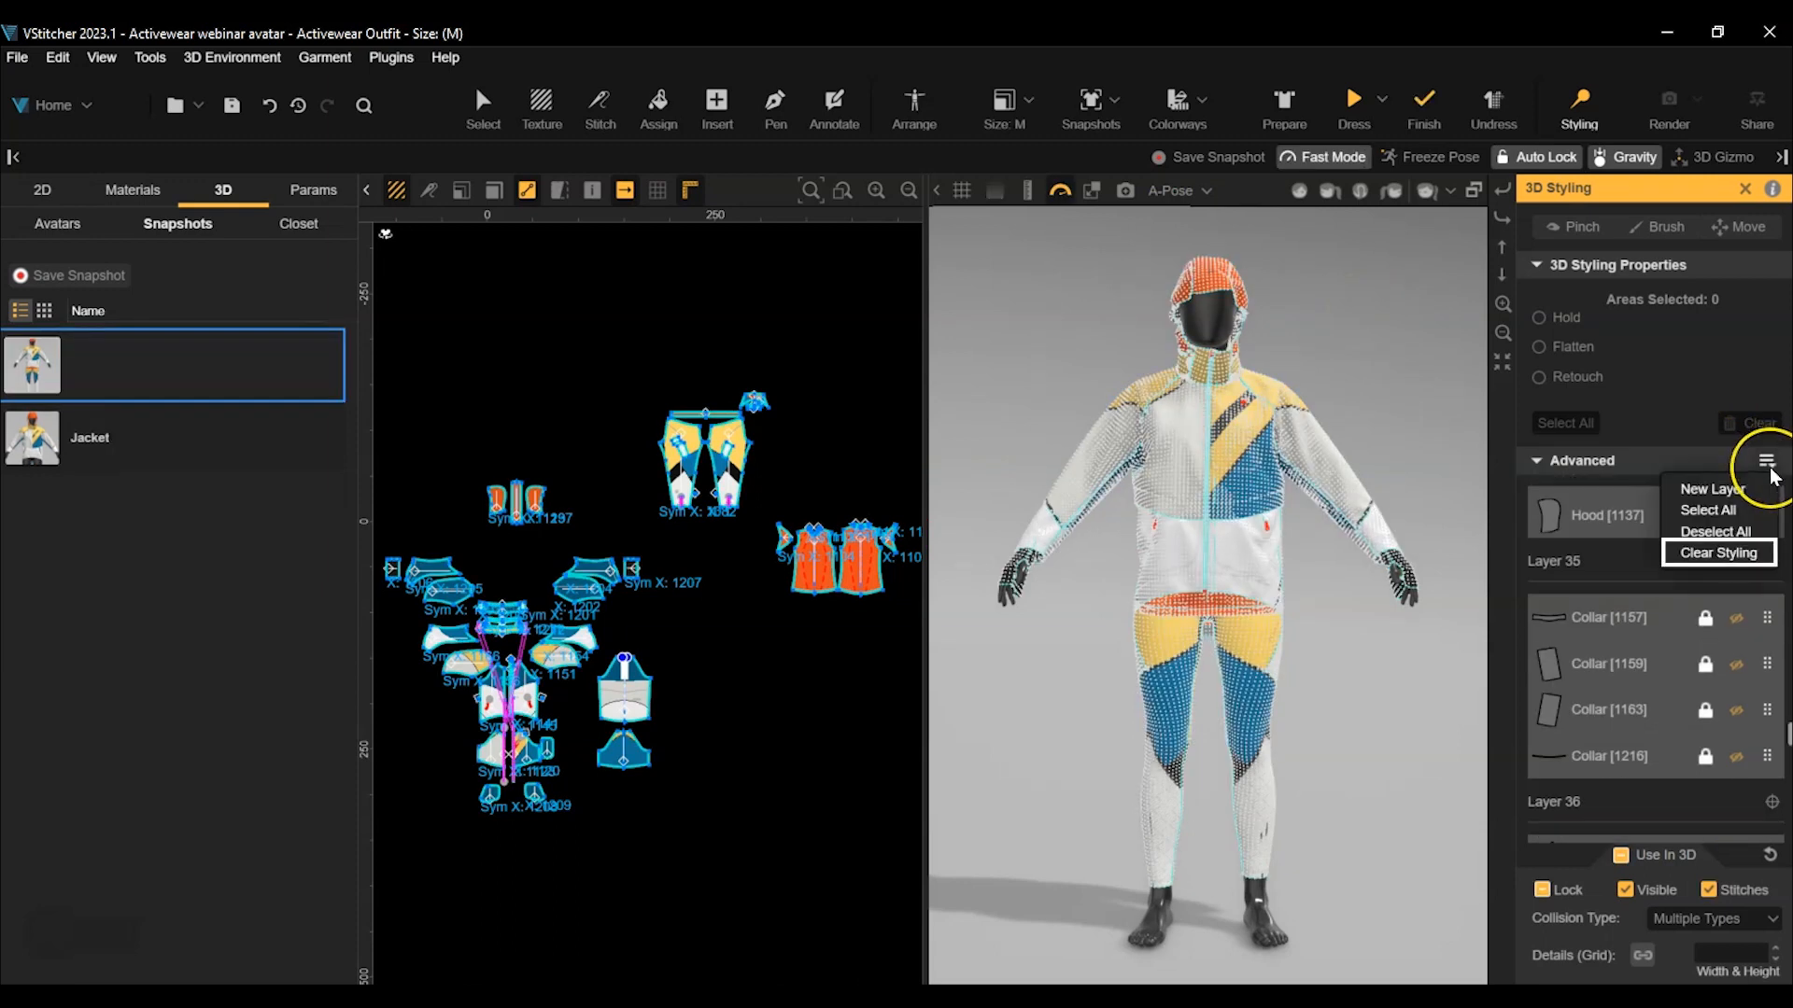
left_click(1723, 554)
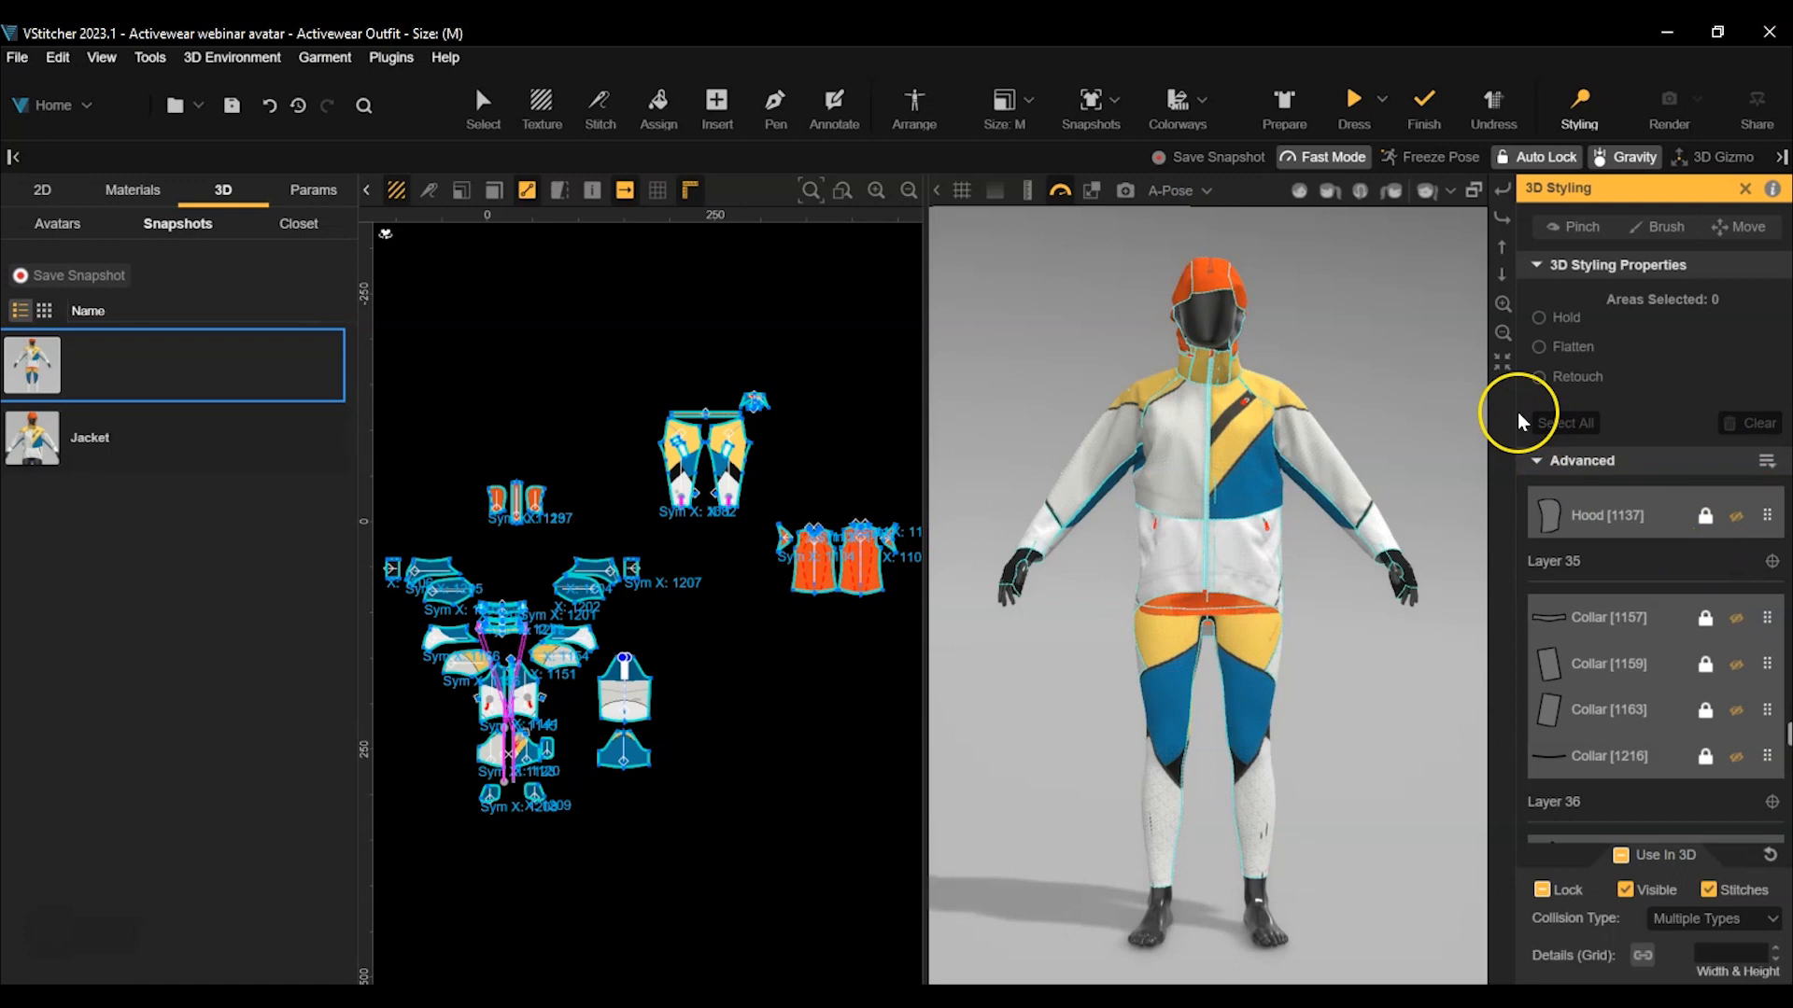
left_click(1356, 102)
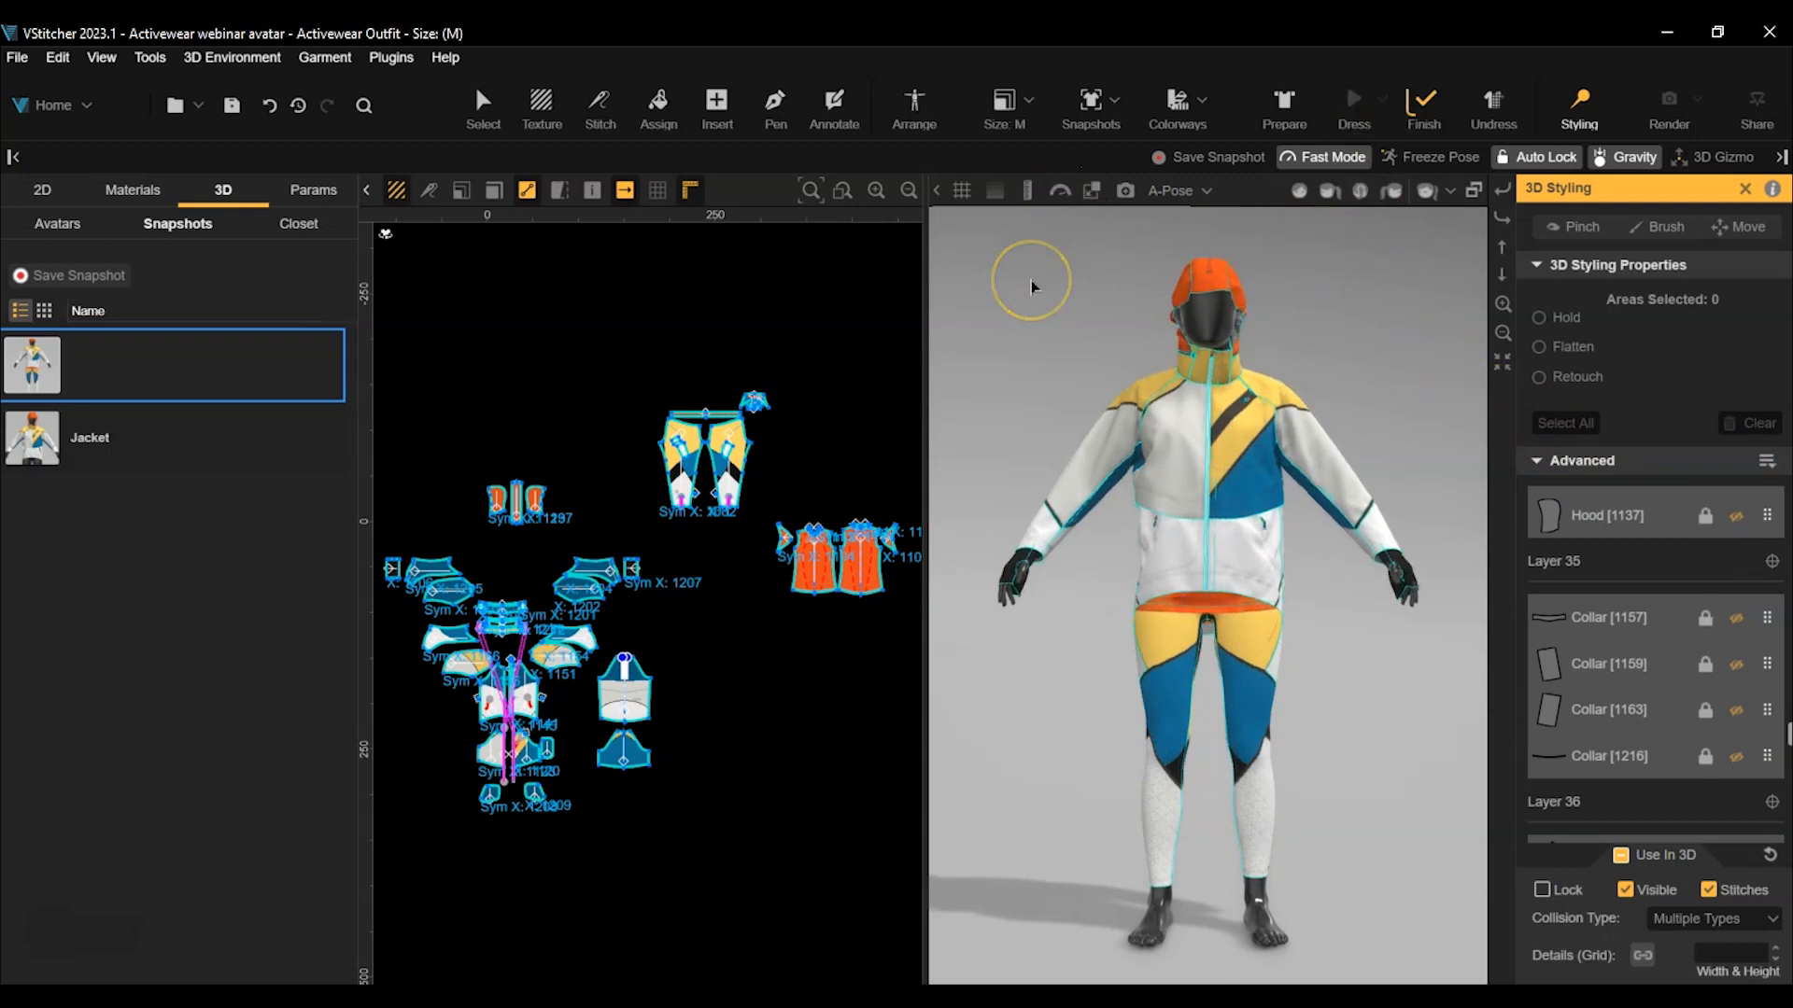
left_click(1424, 100)
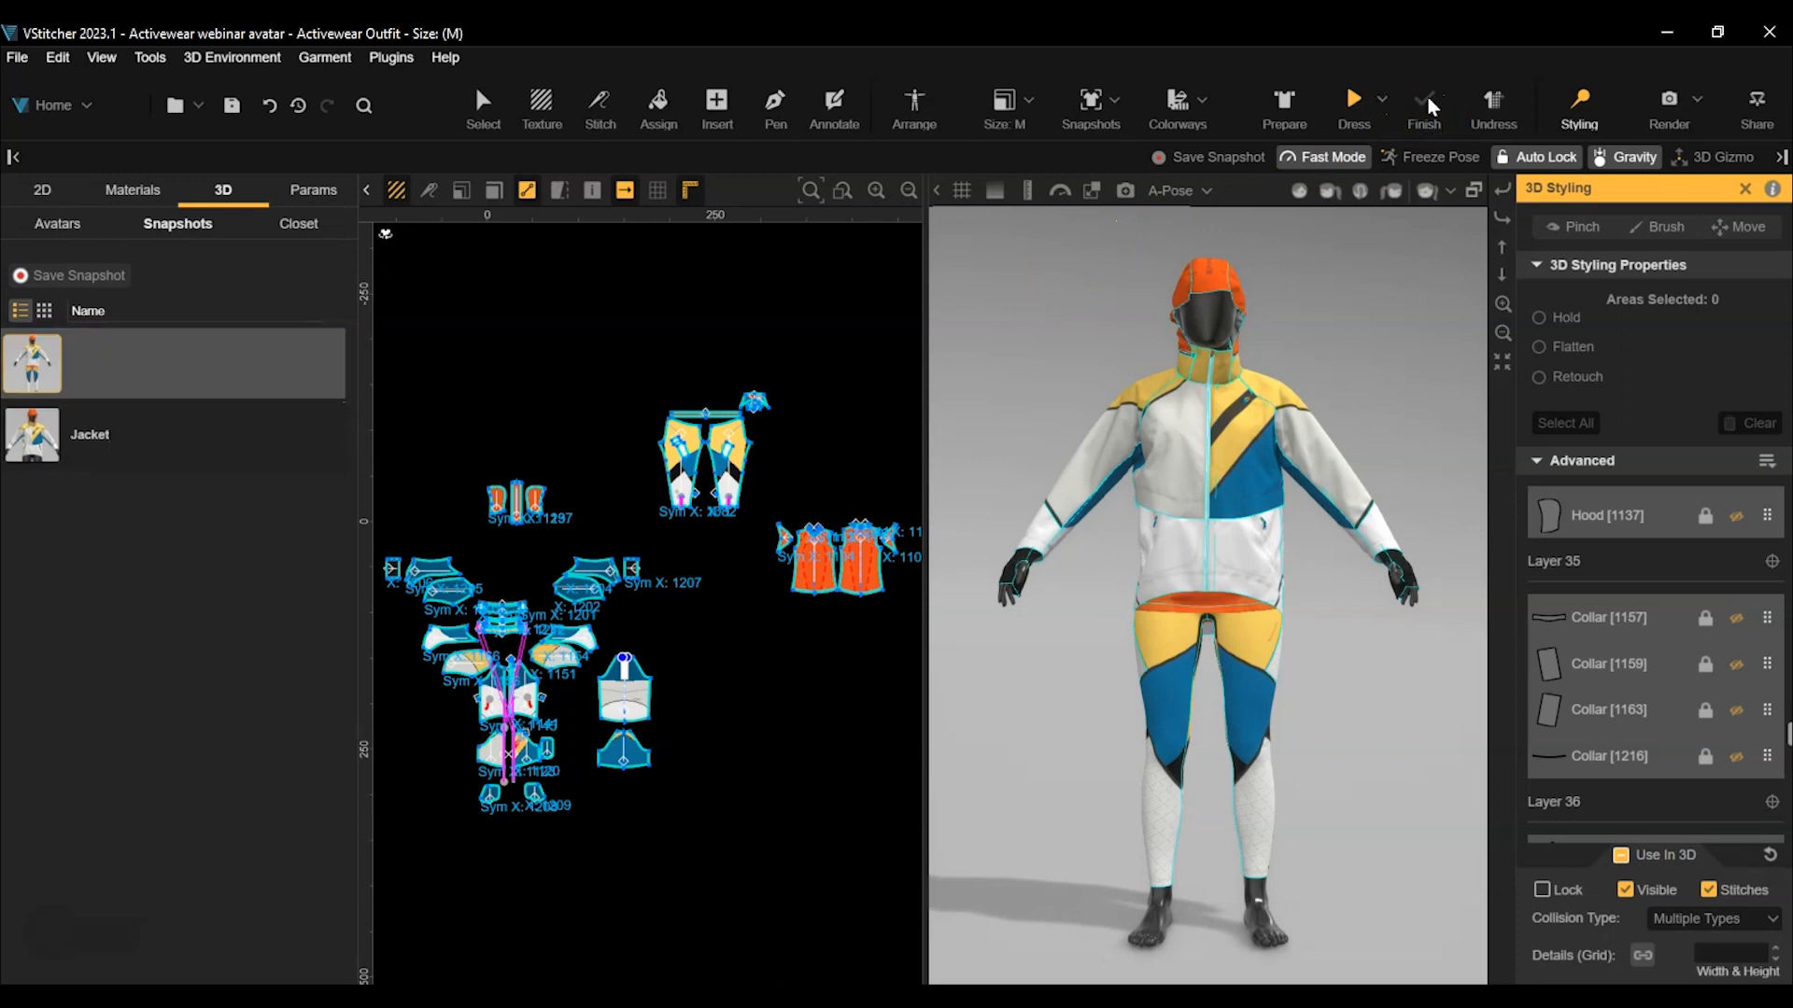
Save the complete draped outfit as a snapshot named Outfit.
left_click(93, 273)
type("Outfit")
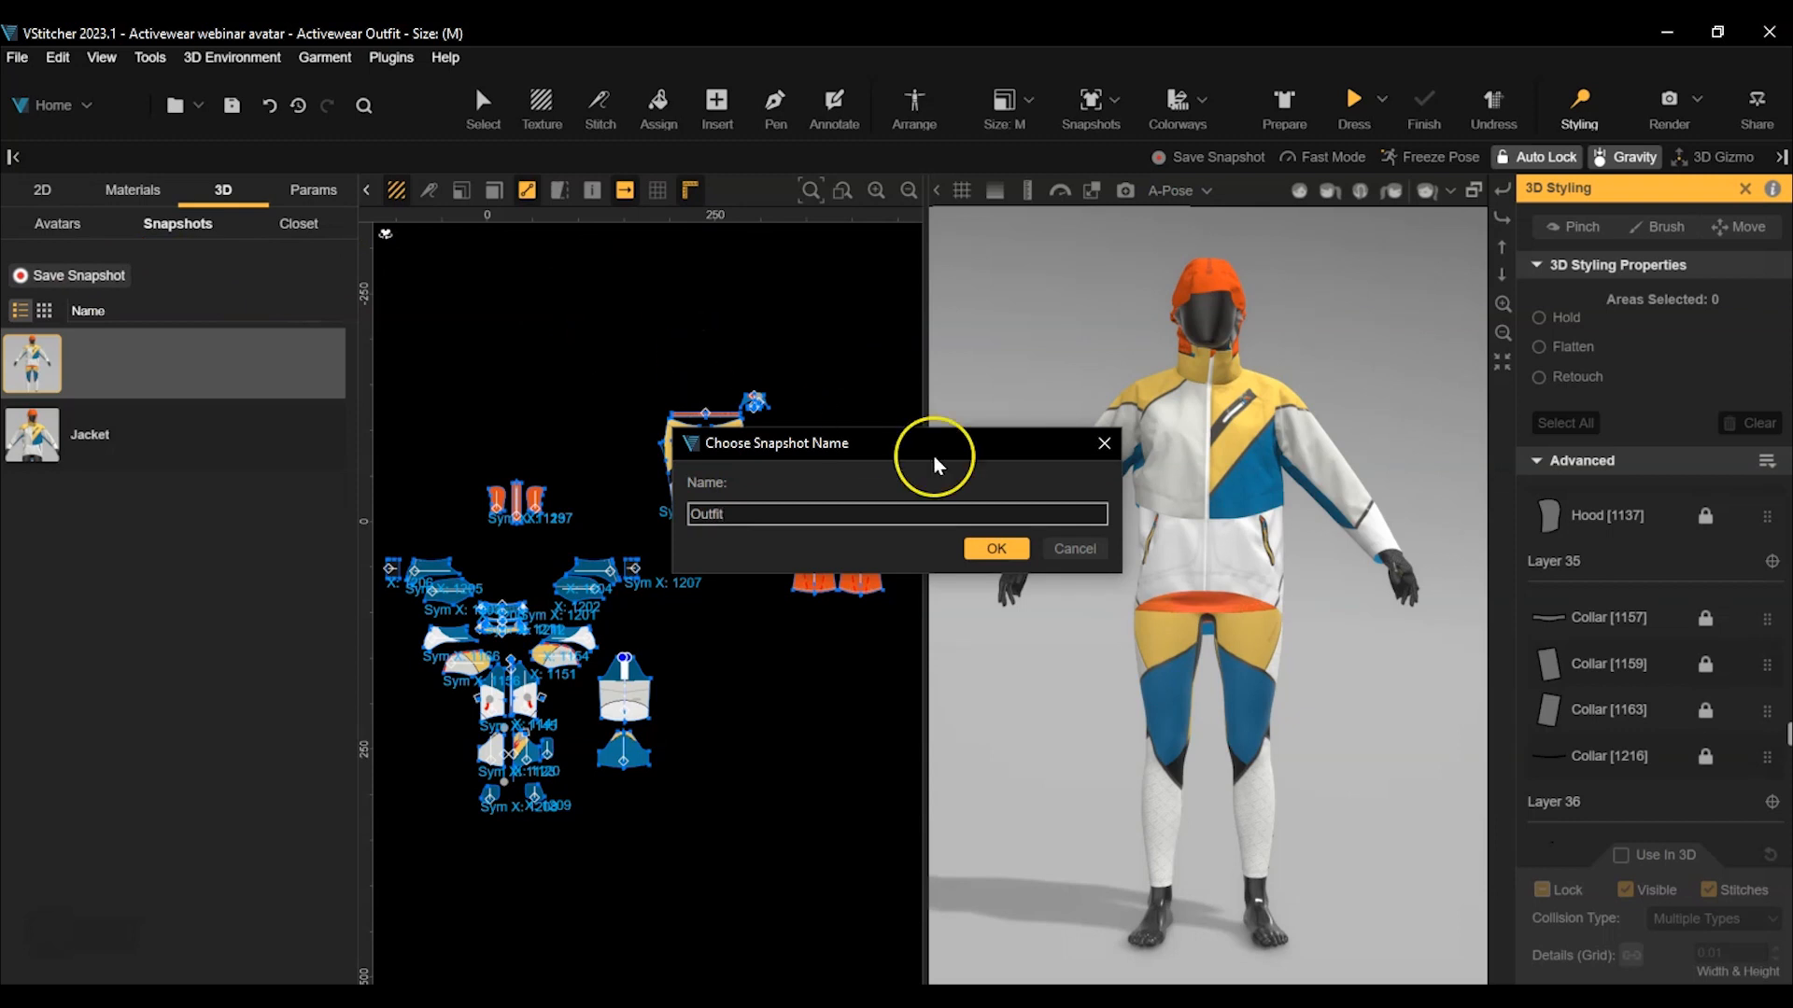
left_click(996, 548)
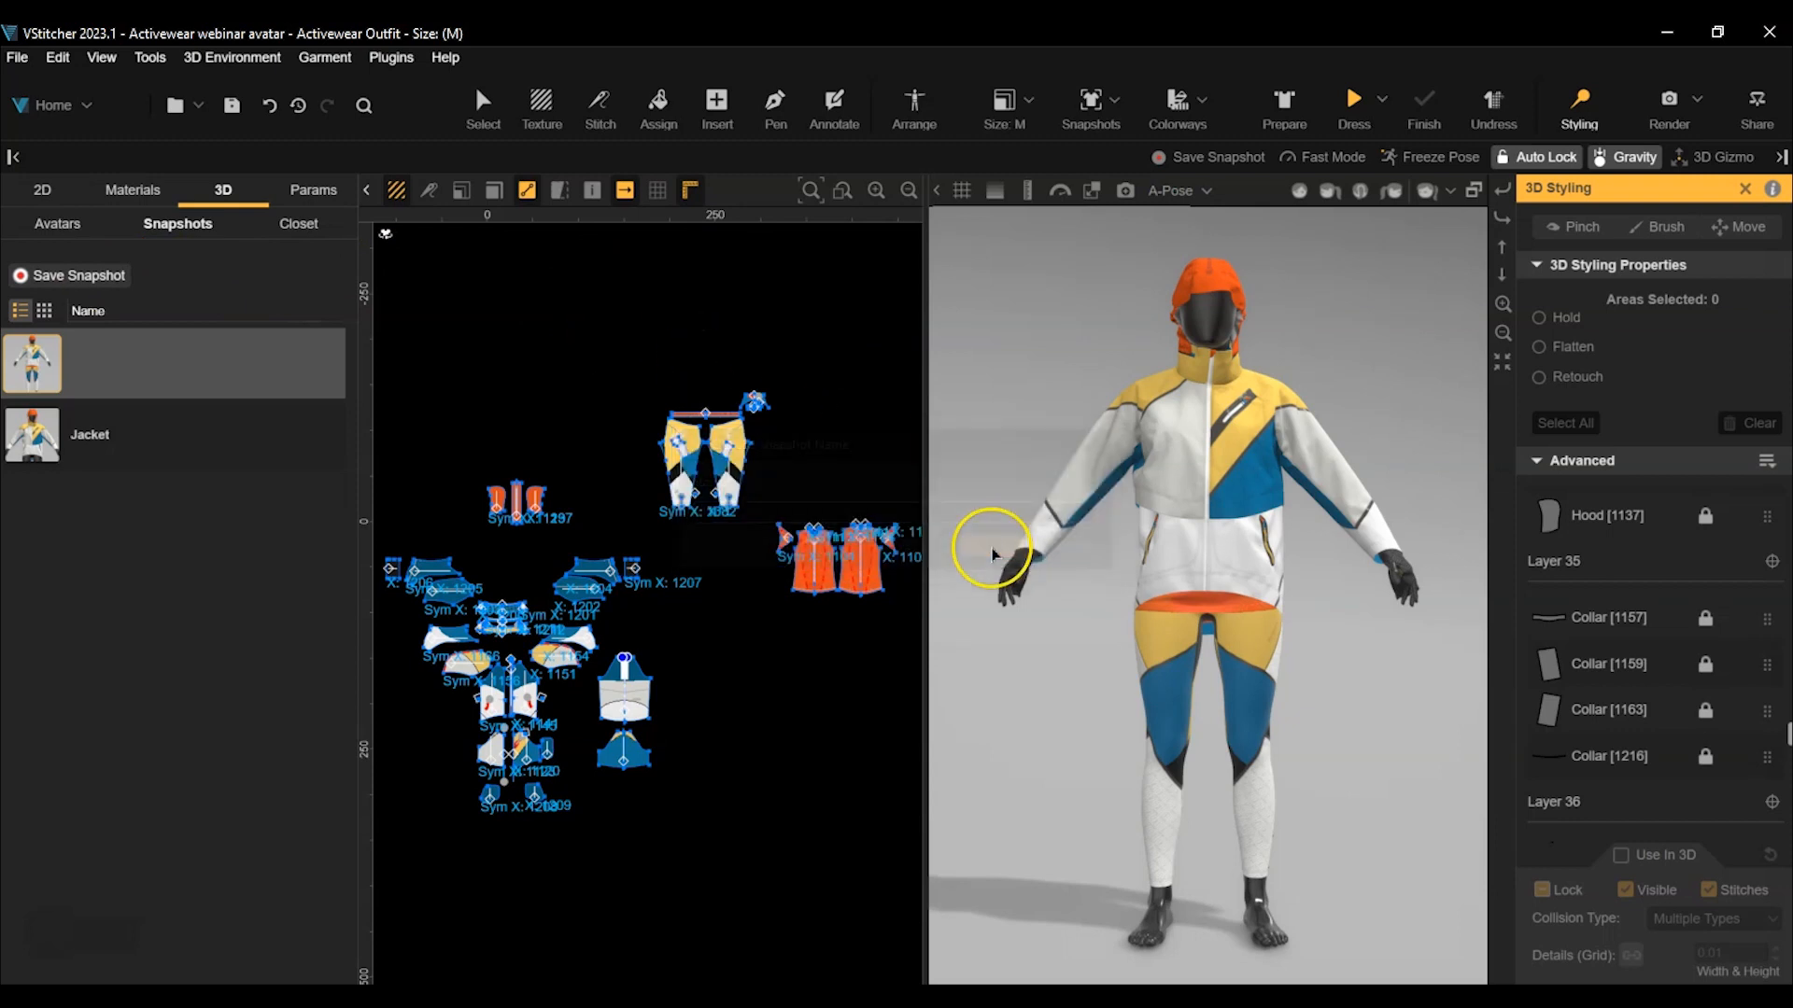
Put the plain_sneakers_white shoes from the closet on the avatar.
left_click(299, 223)
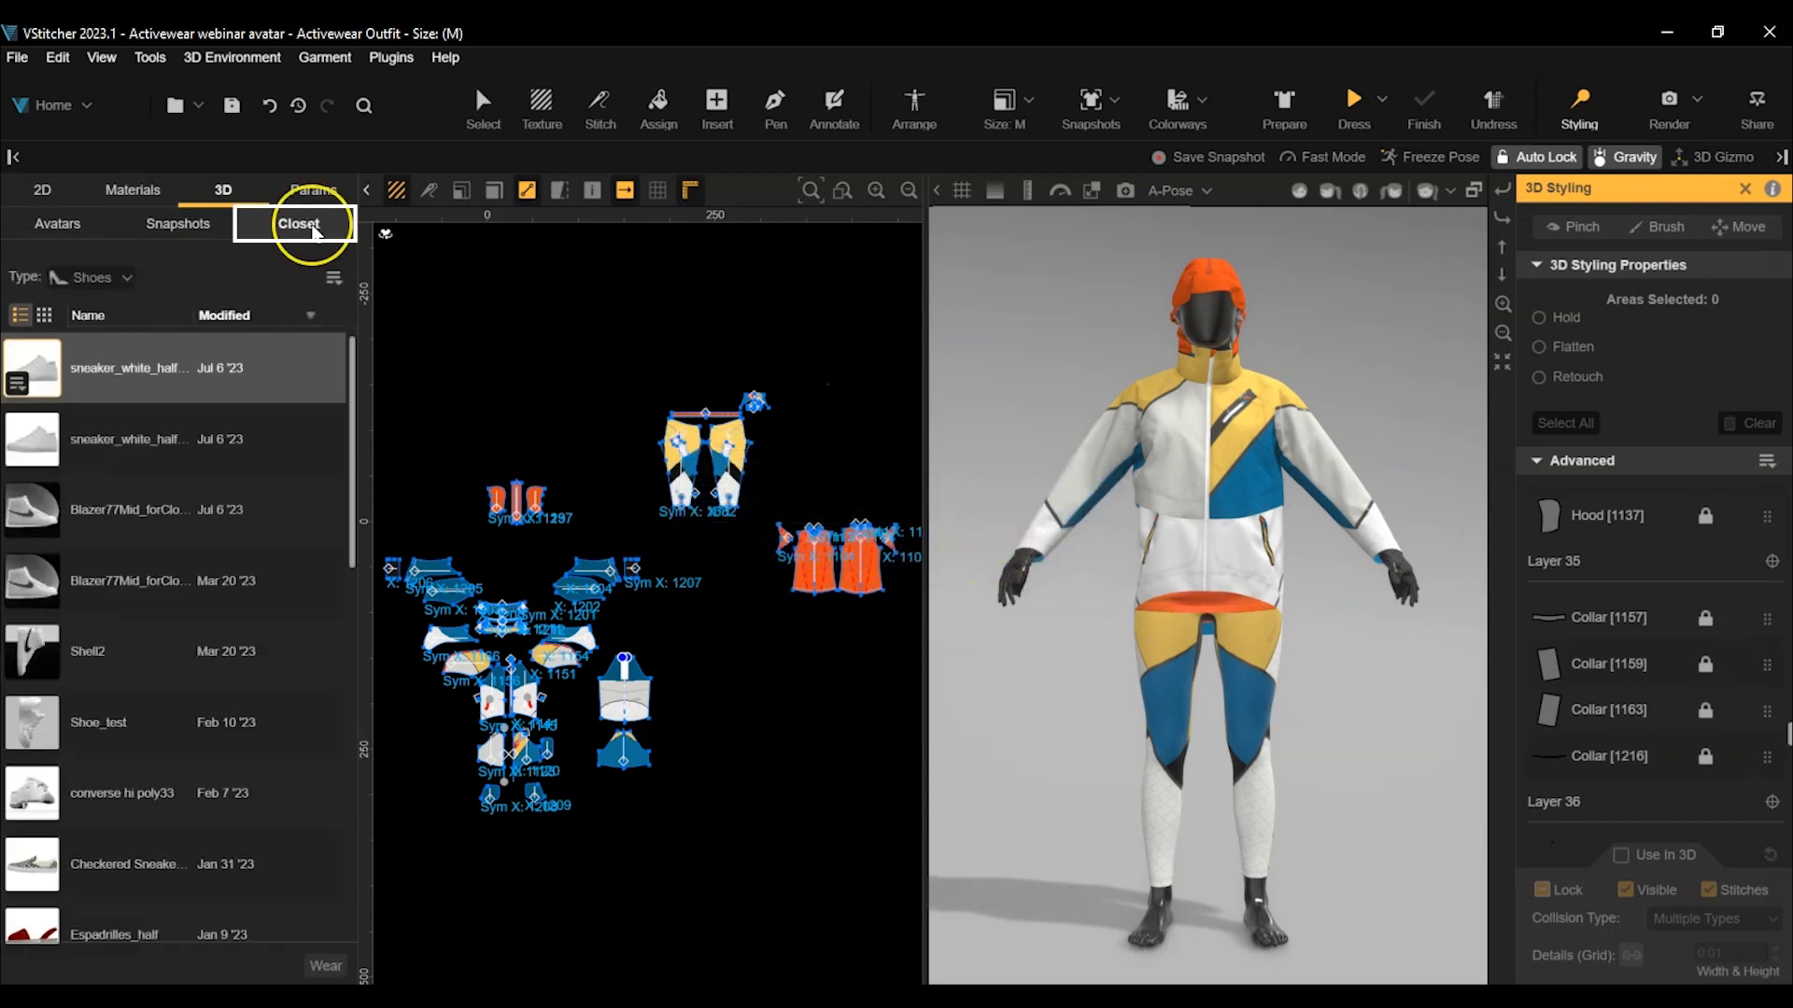
scroll(70, 722, "down", 4)
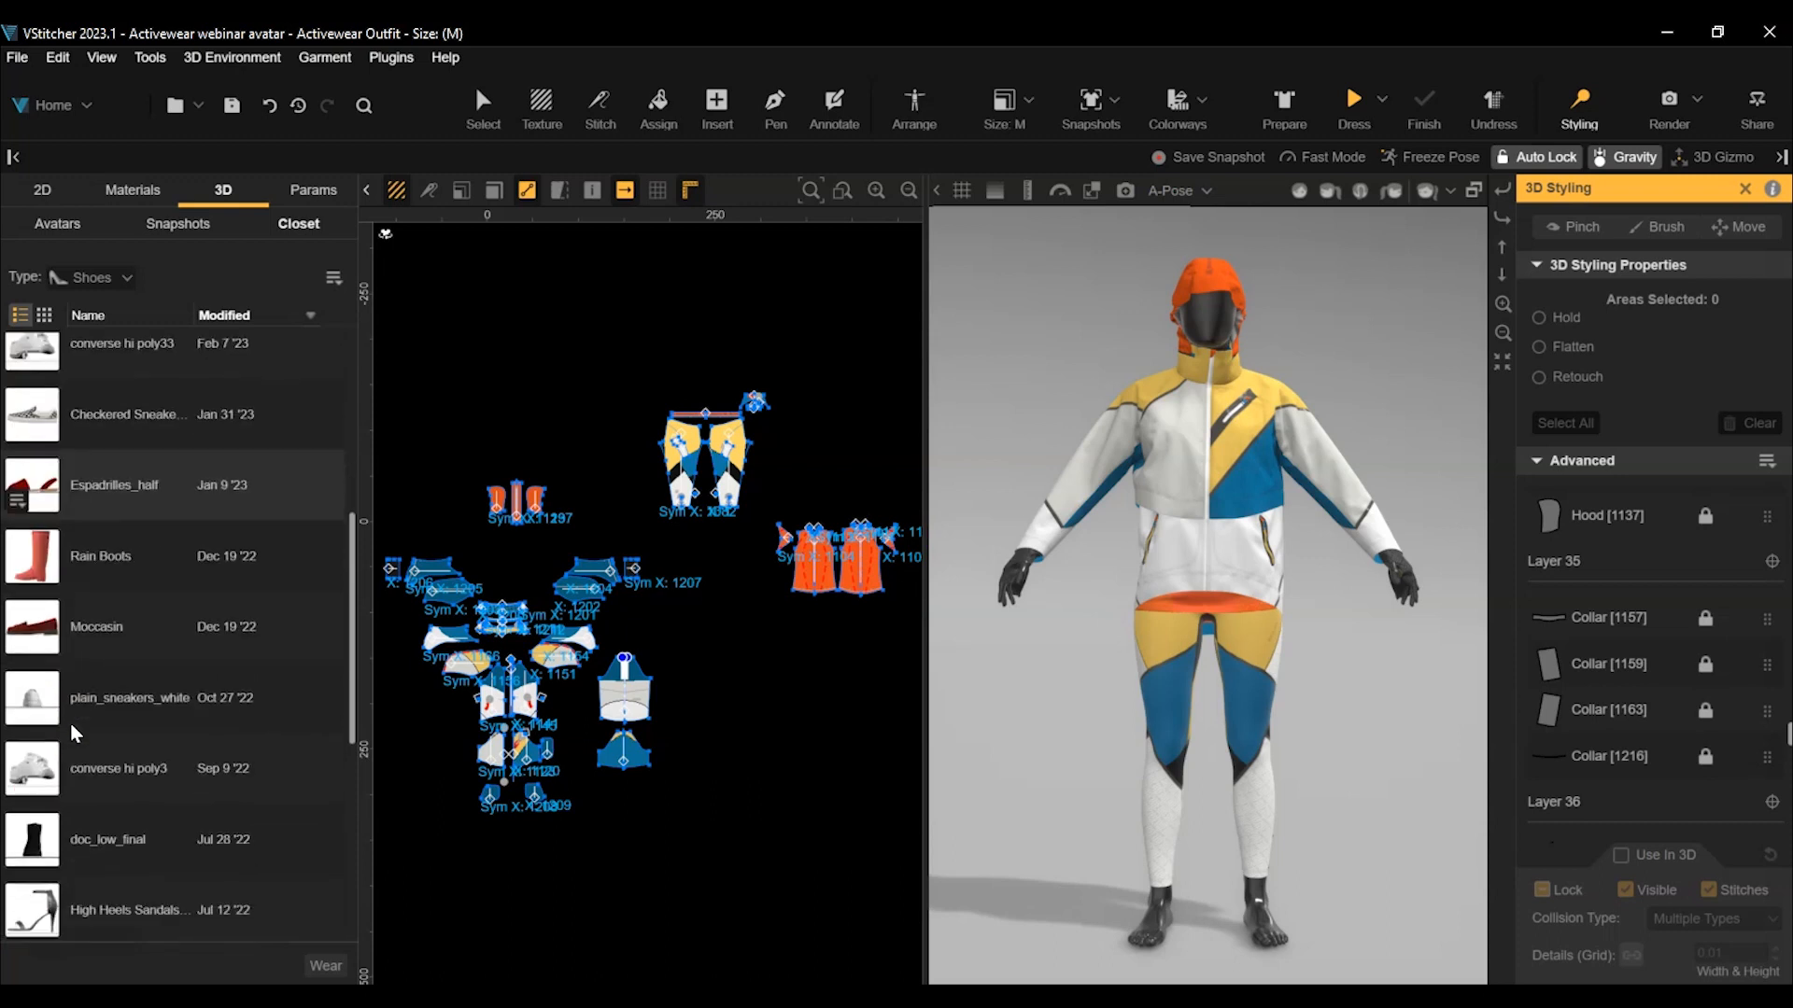
left_click(18, 715)
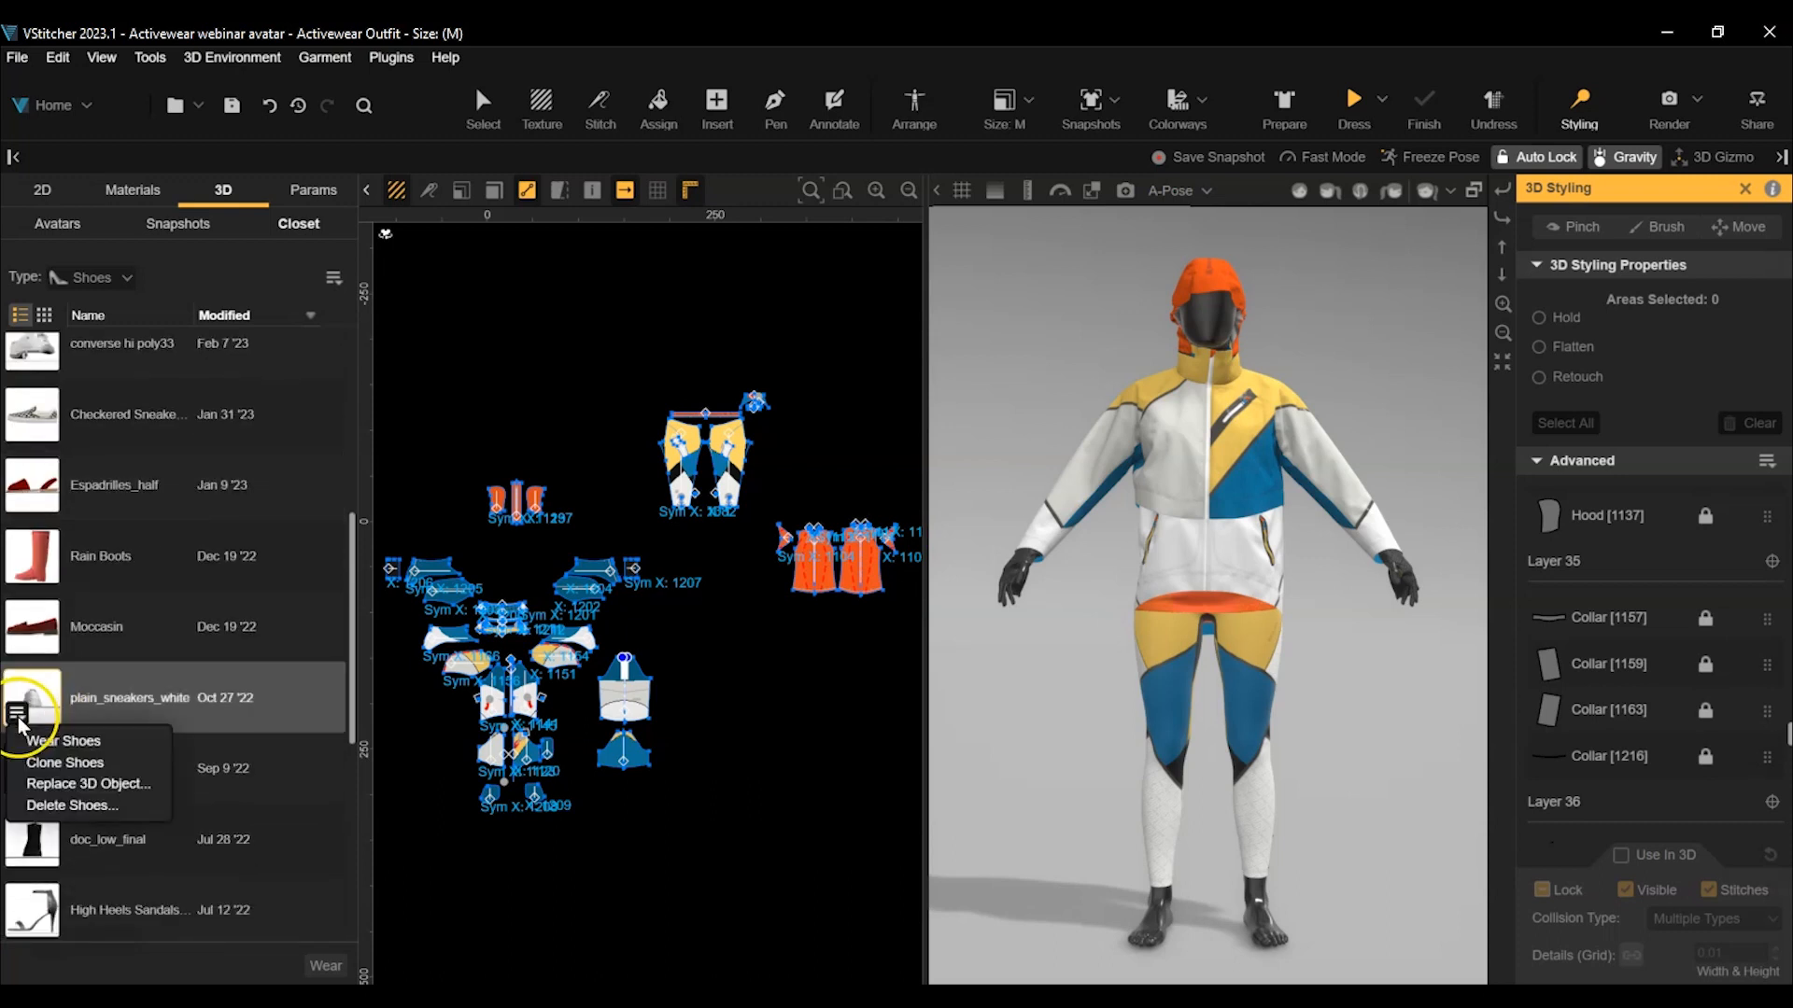
left_click(44, 739)
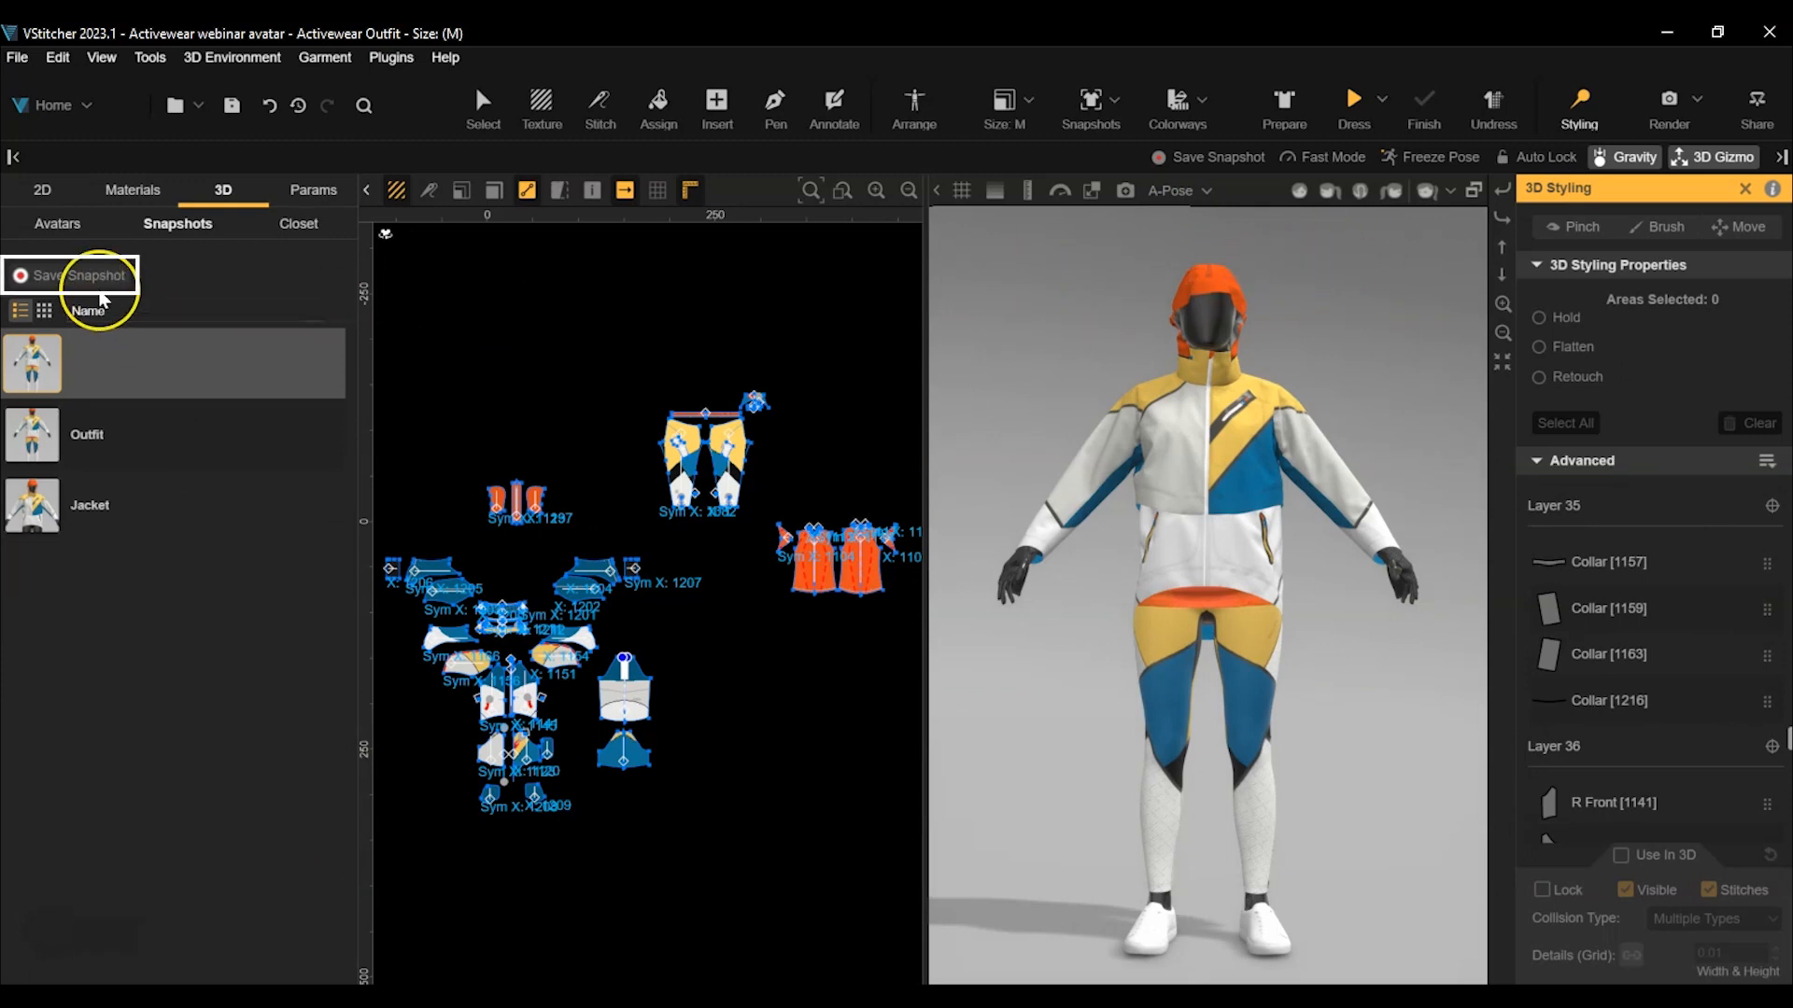
Save the outfit with the white sneakers as a snapshot named Outfit.
type("Outfit")
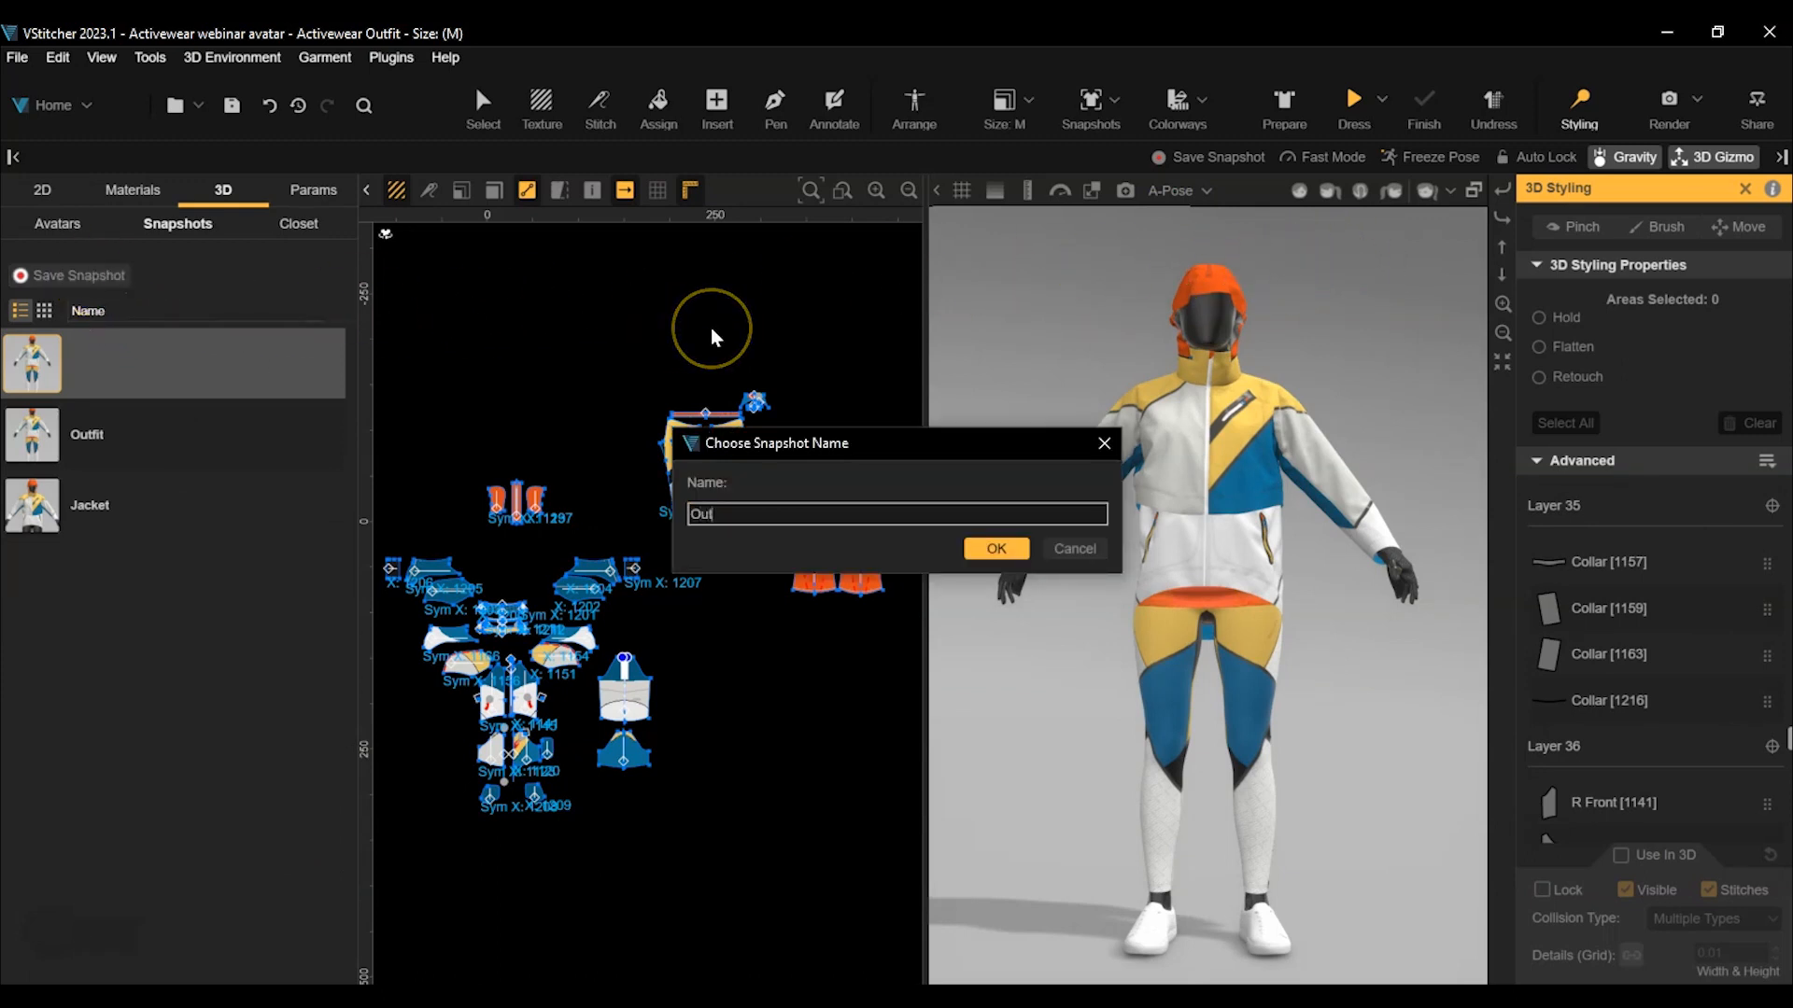
left_click(996, 548)
Set the jacket's front zipper to 0% zipped and dress the outfit with it open.
scroll(514, 753, "up", 7)
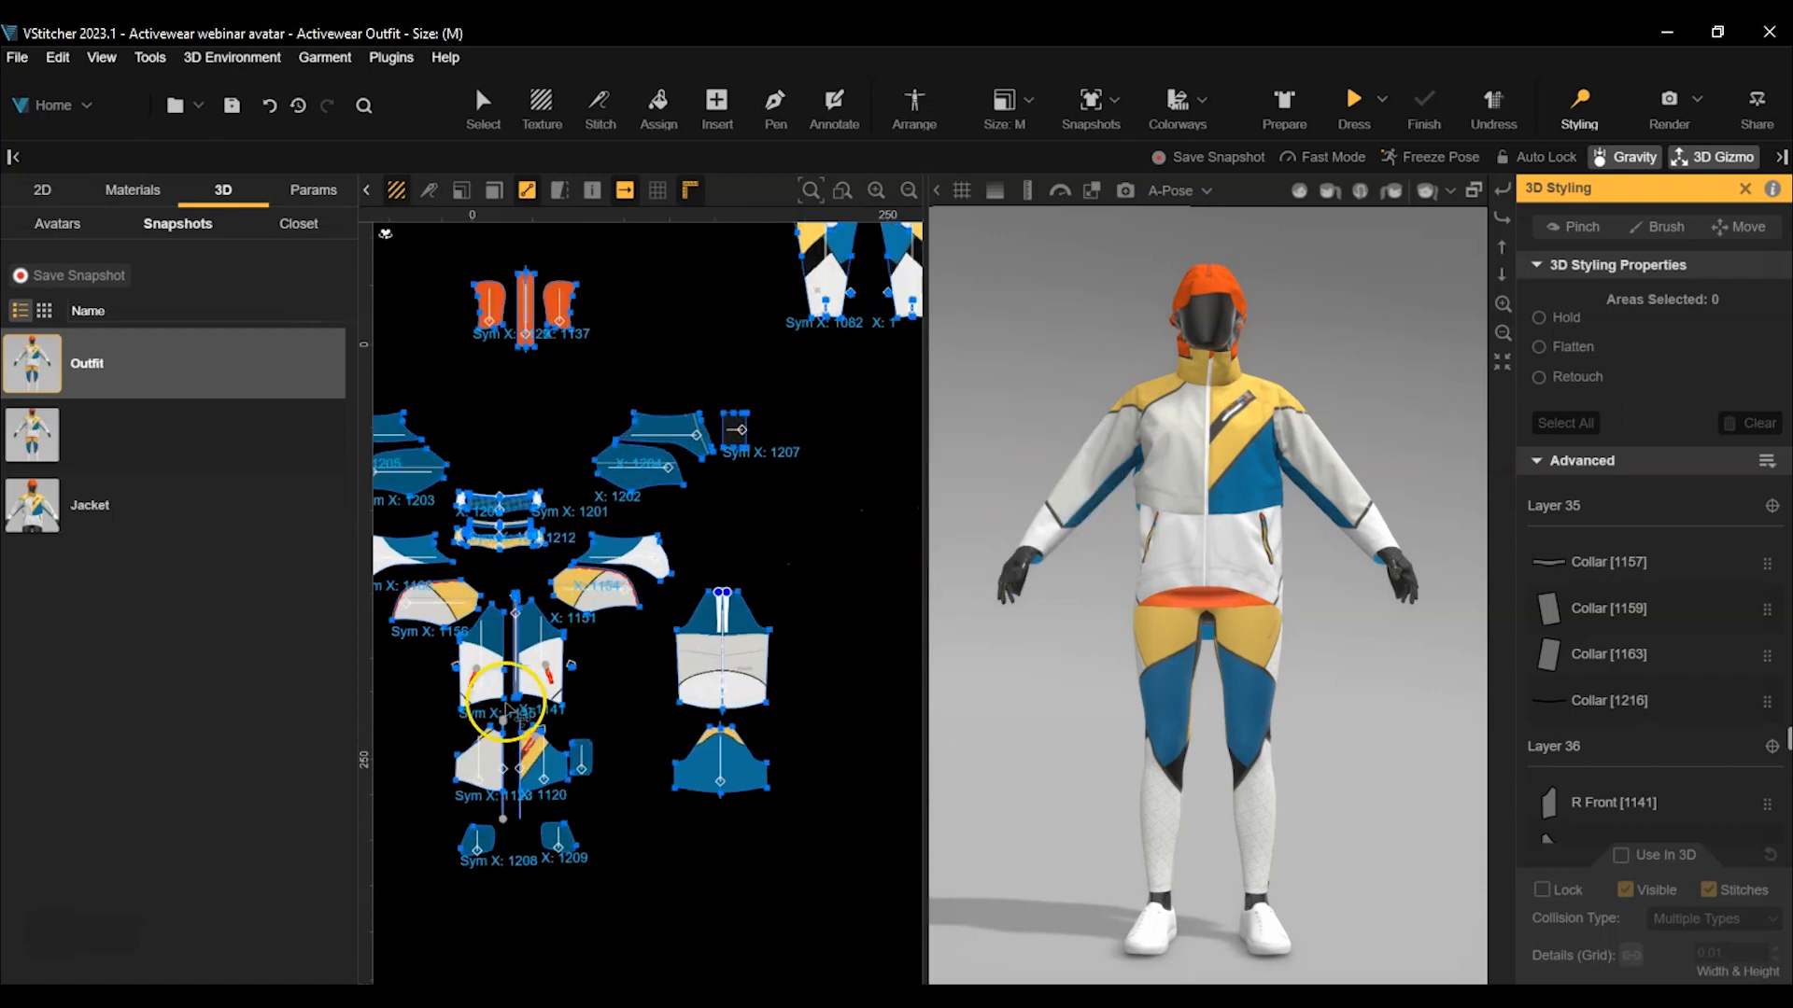
scroll(510, 706, "up", 1)
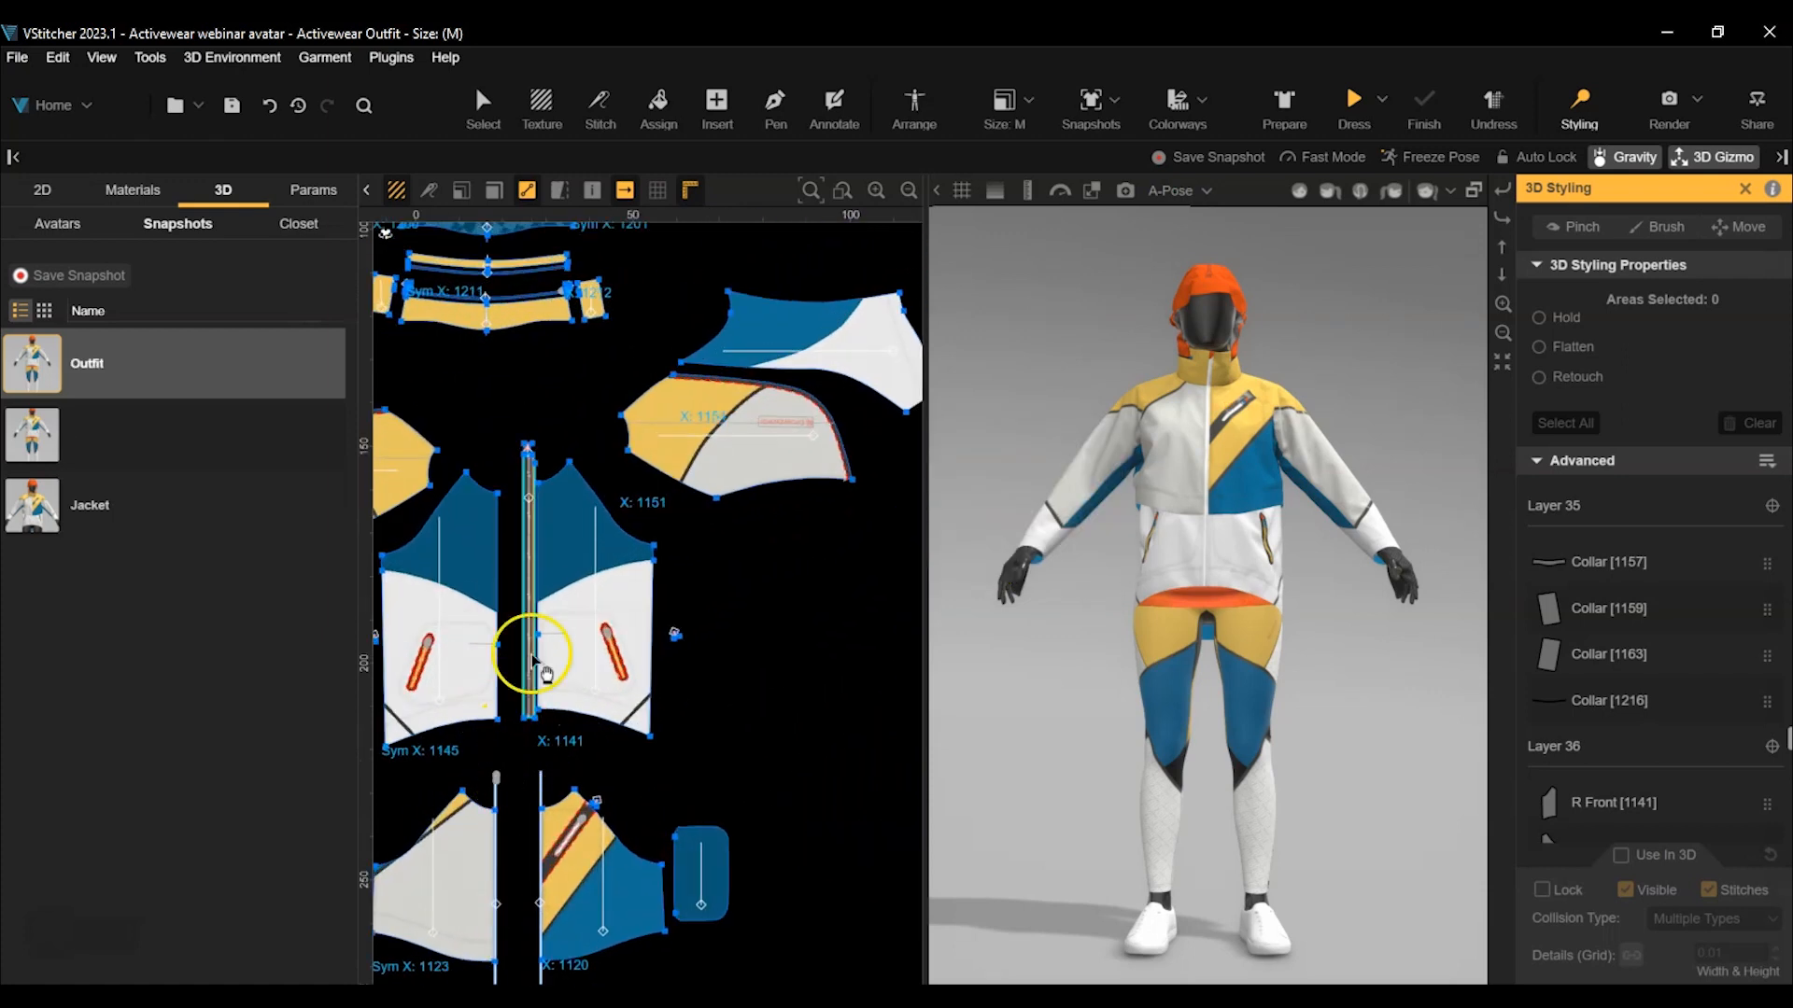
left_click(484, 100)
left_click(681, 157)
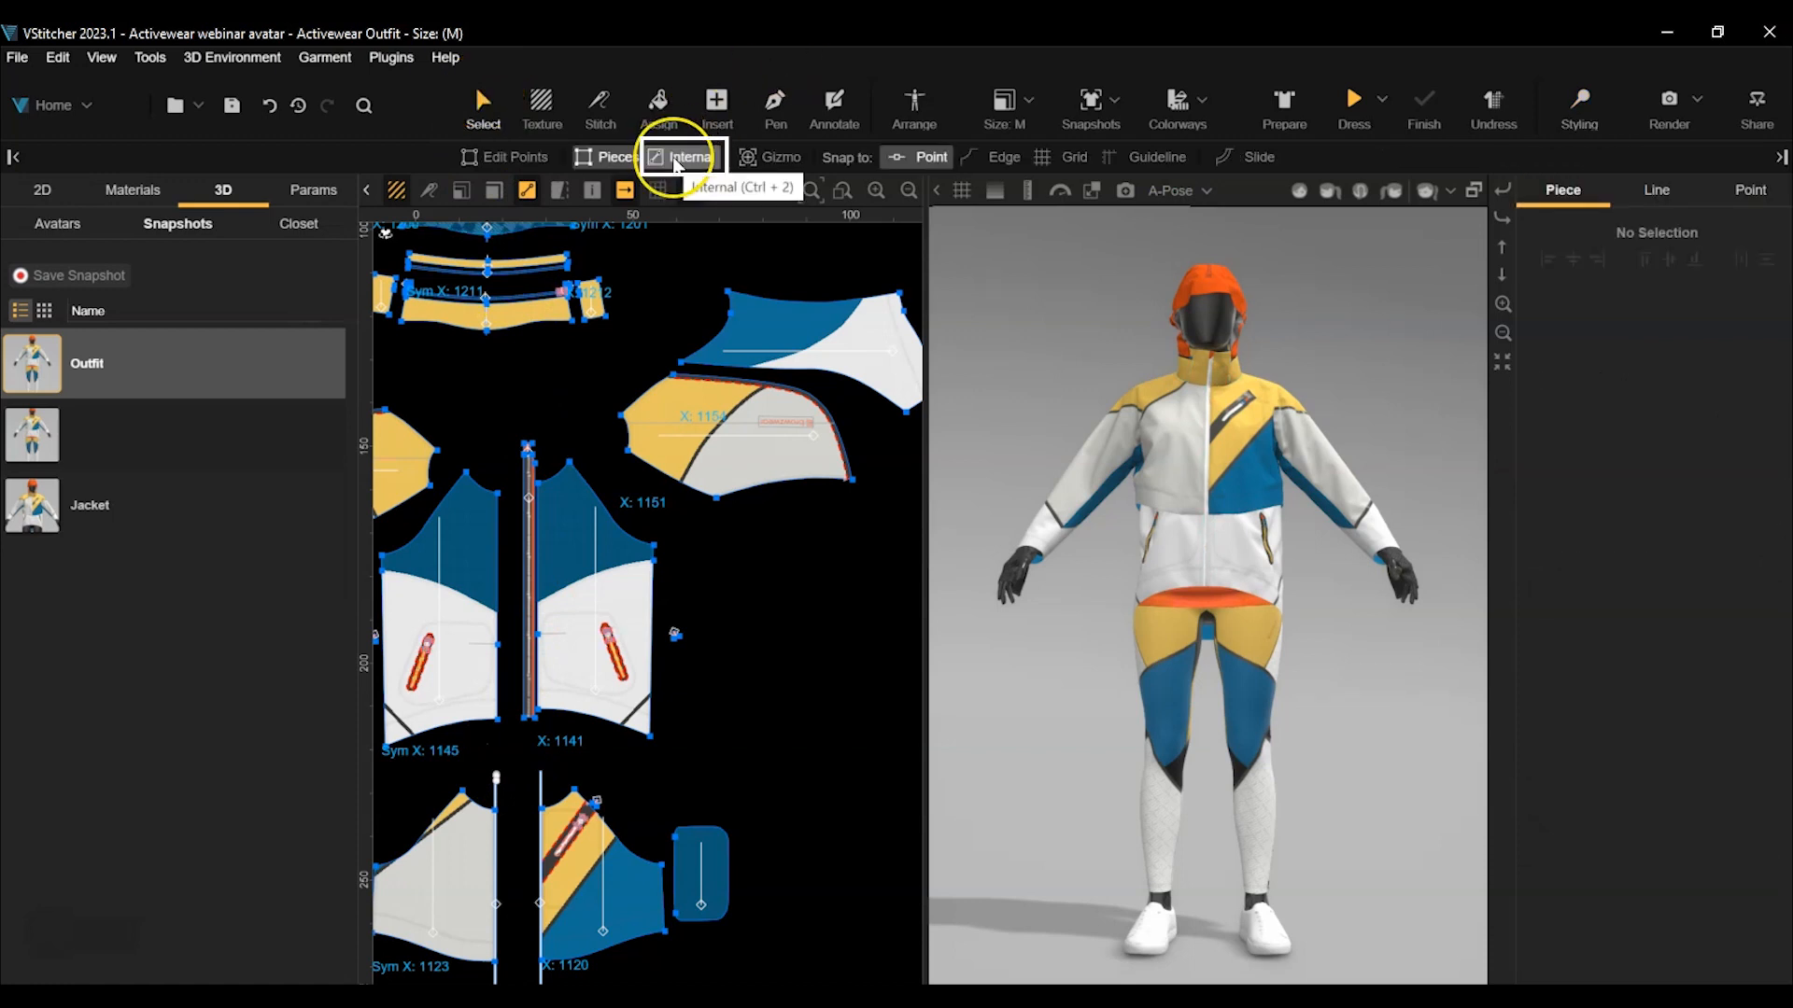
left_click(495, 776)
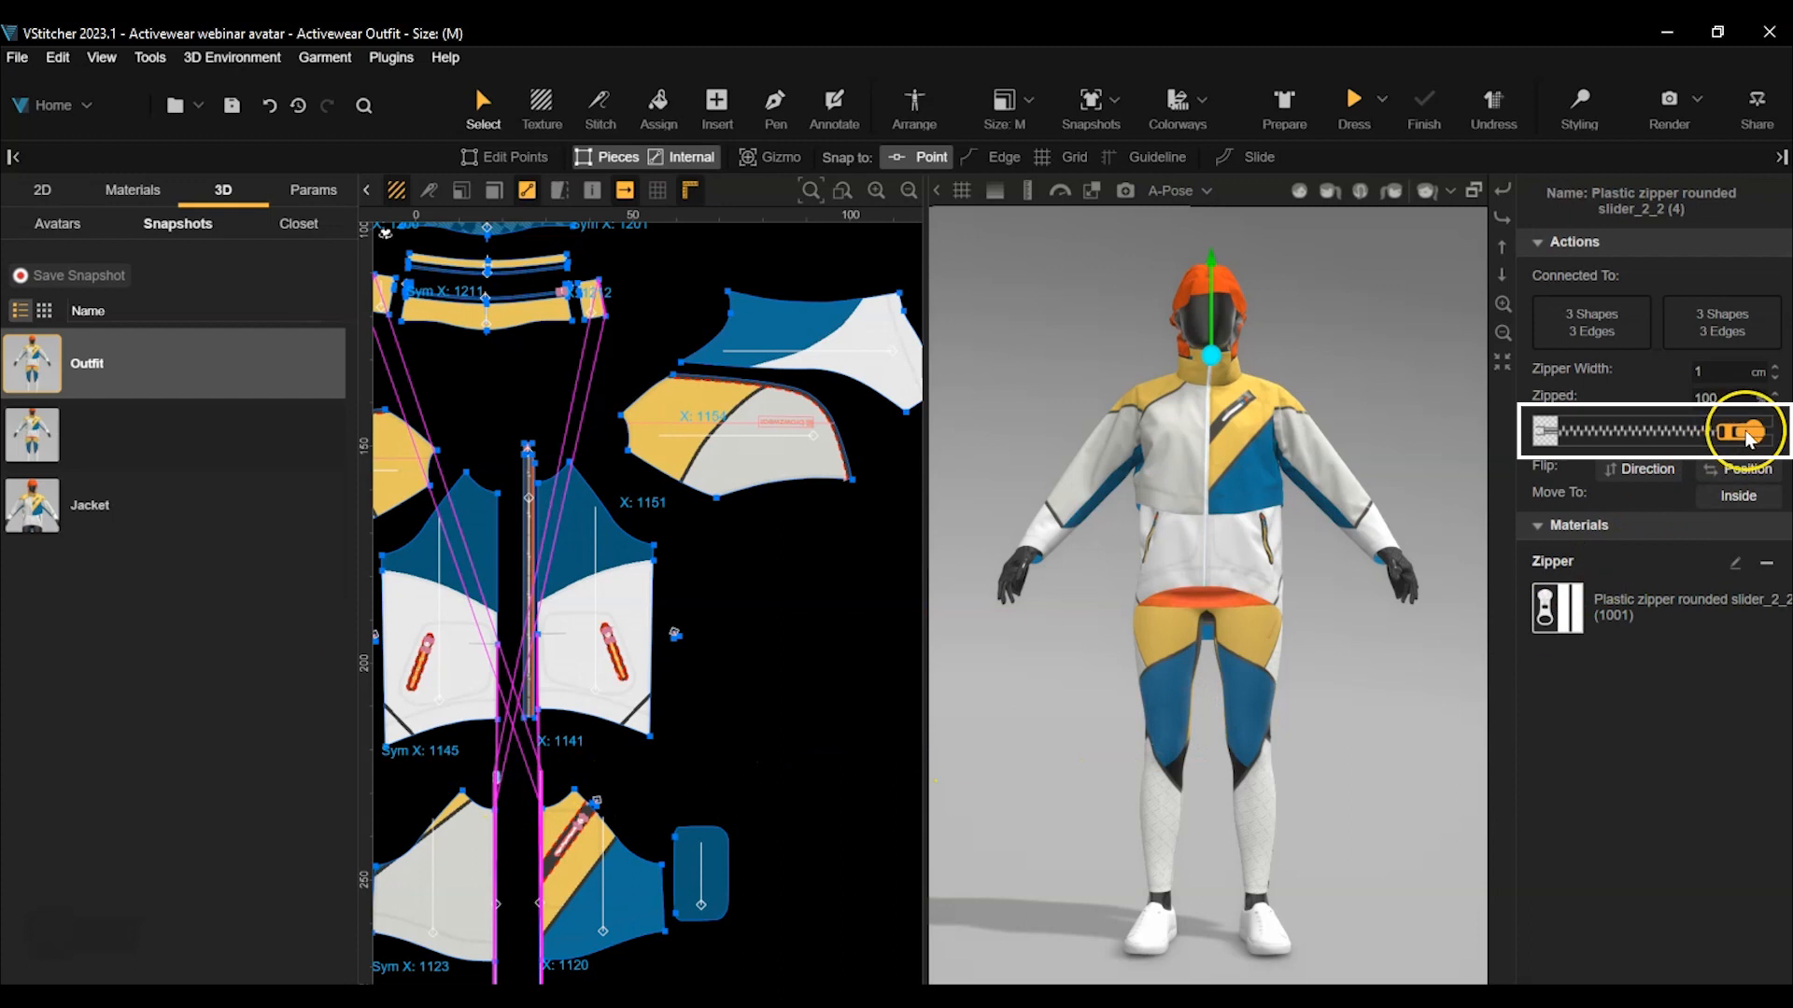
left_click_drag(1751, 437, 1536, 457)
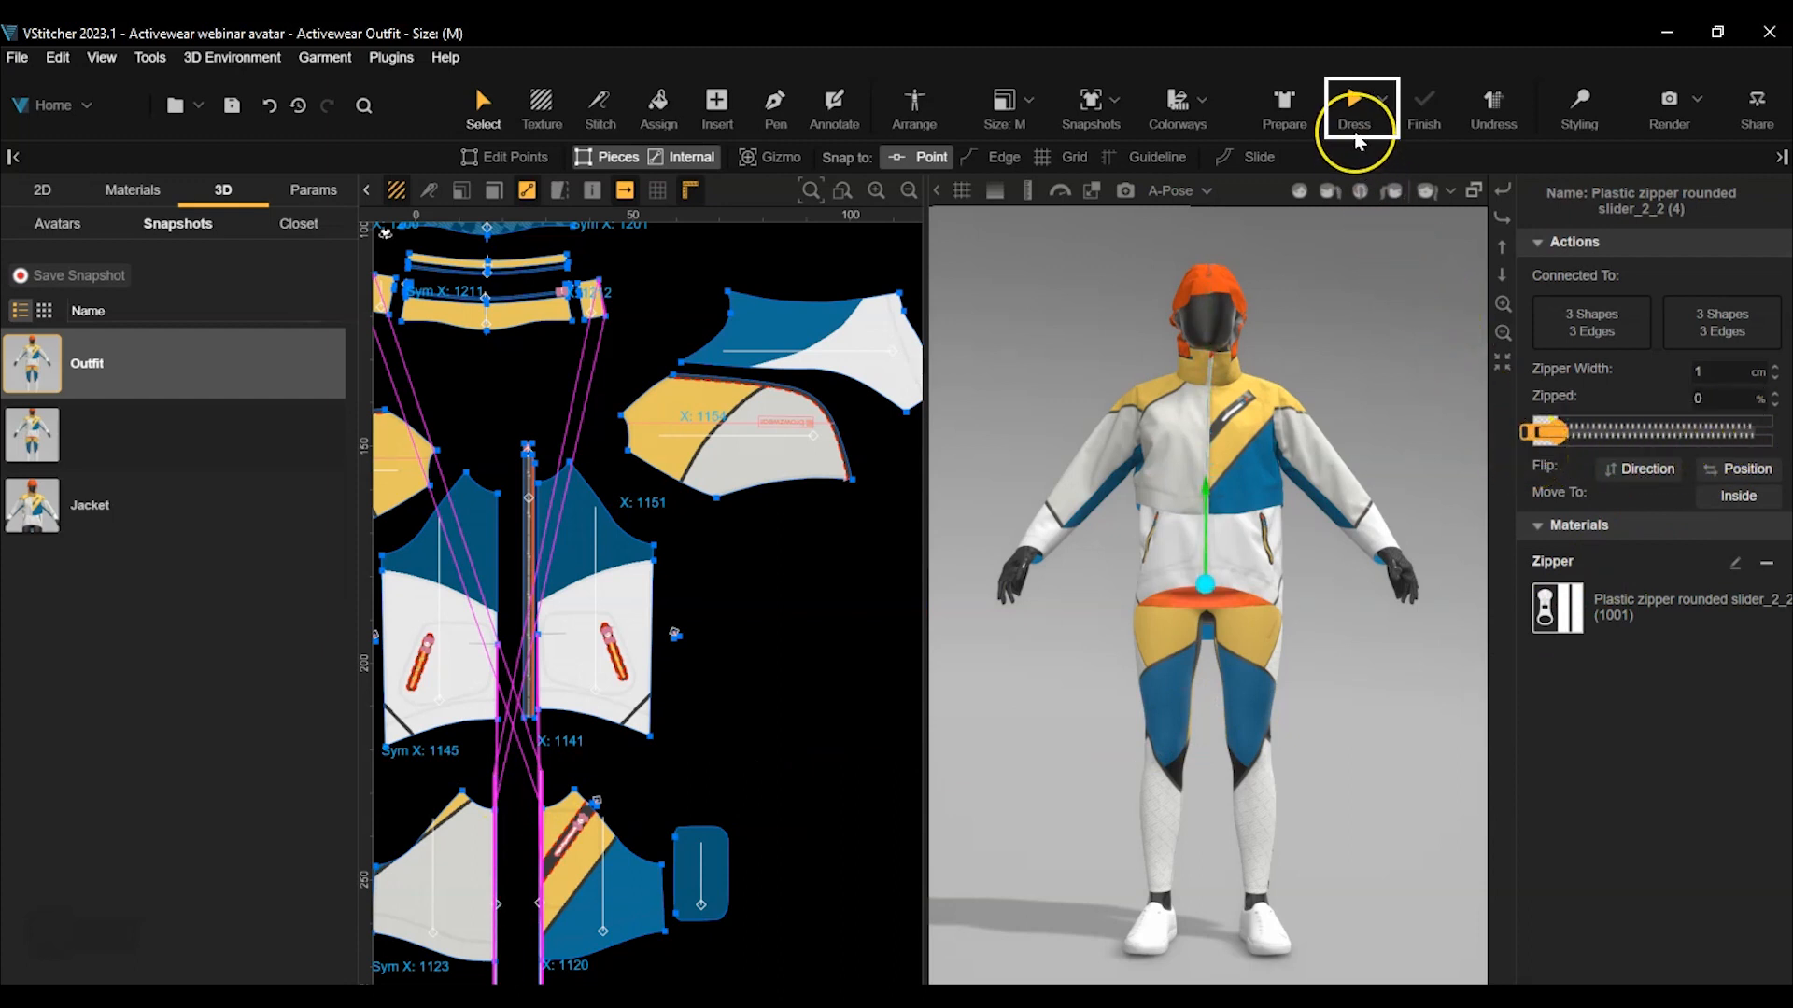
left_click(1352, 98)
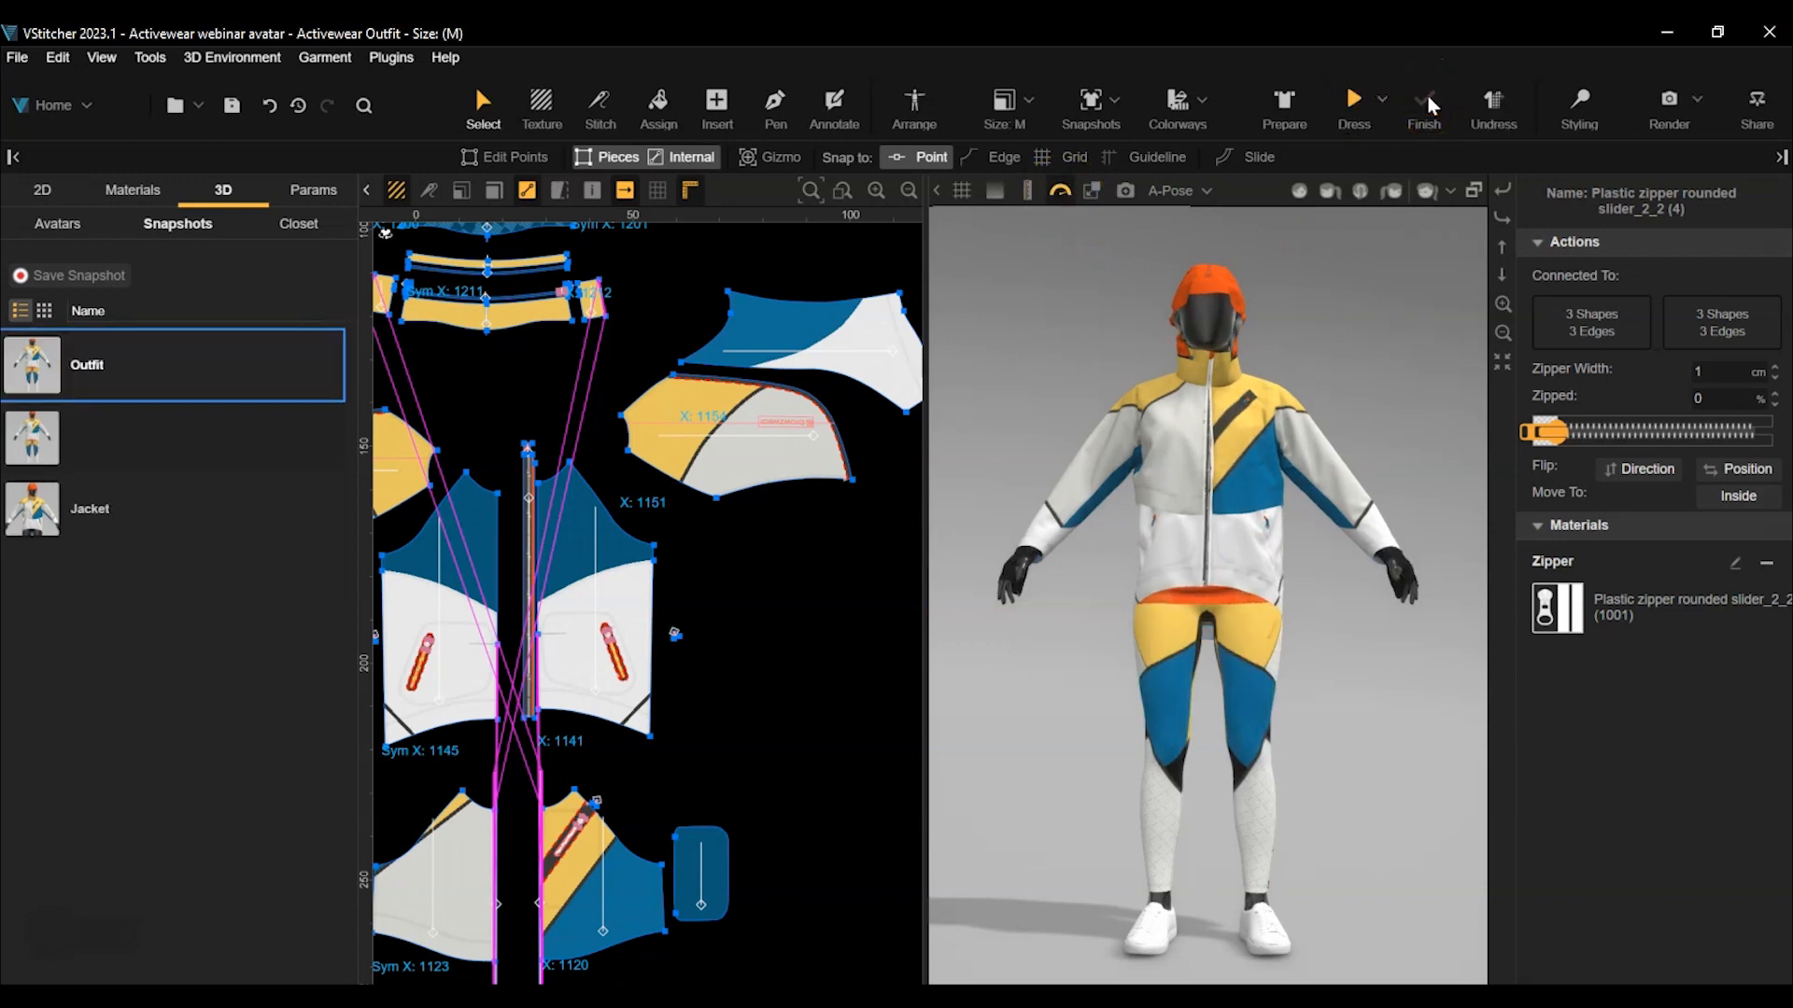
left_click(852, 803)
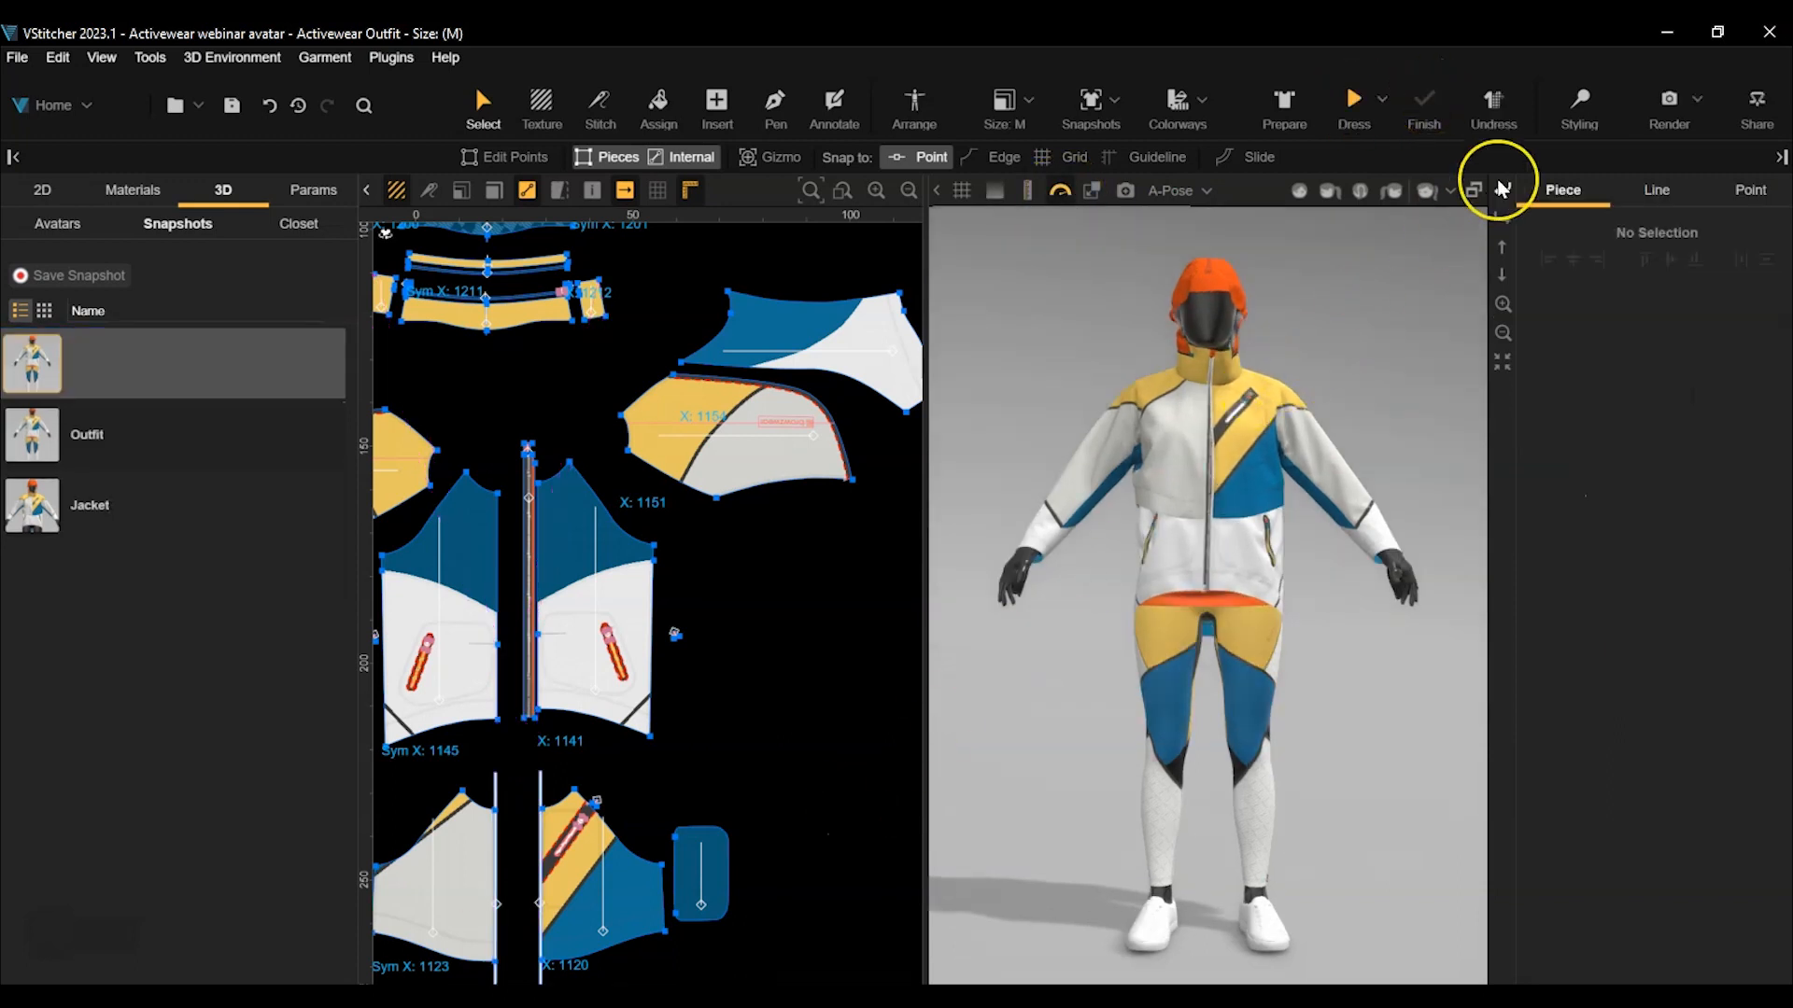
Brush along both front edges of the jacket with a 4 cm radius in 3D Styling, pull them apart and finish the drape.
left_click(1580, 104)
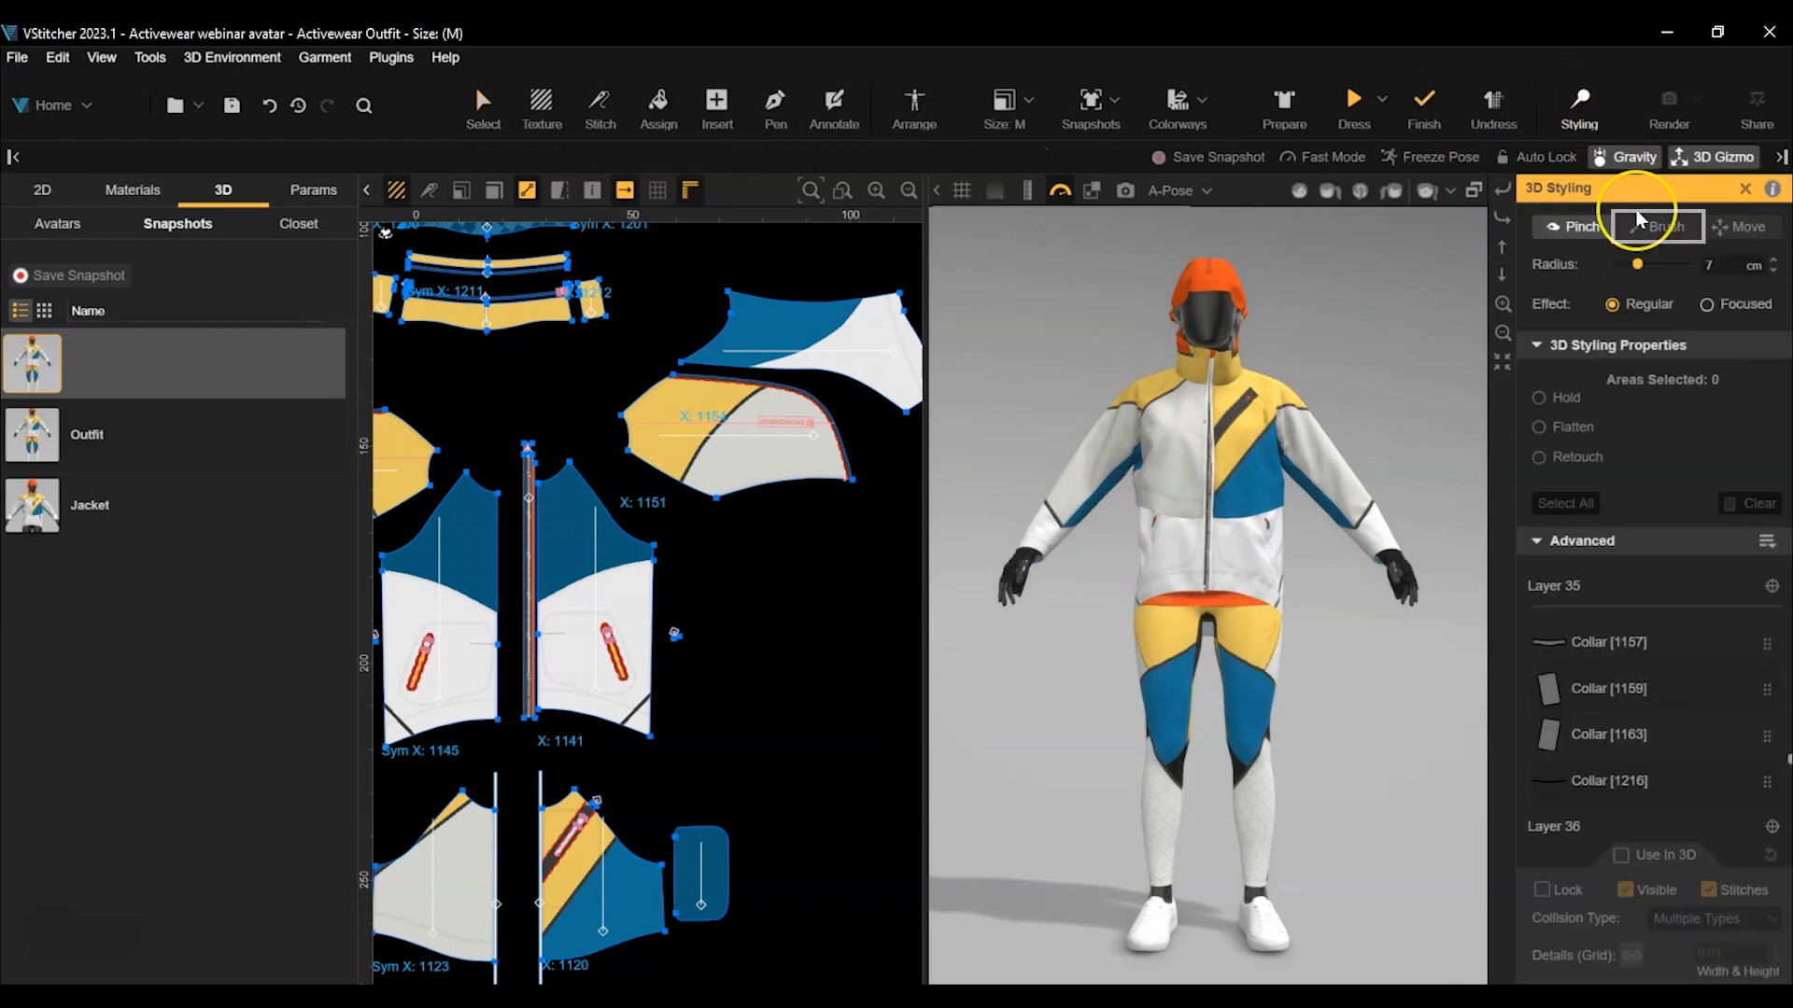
left_click(1662, 227)
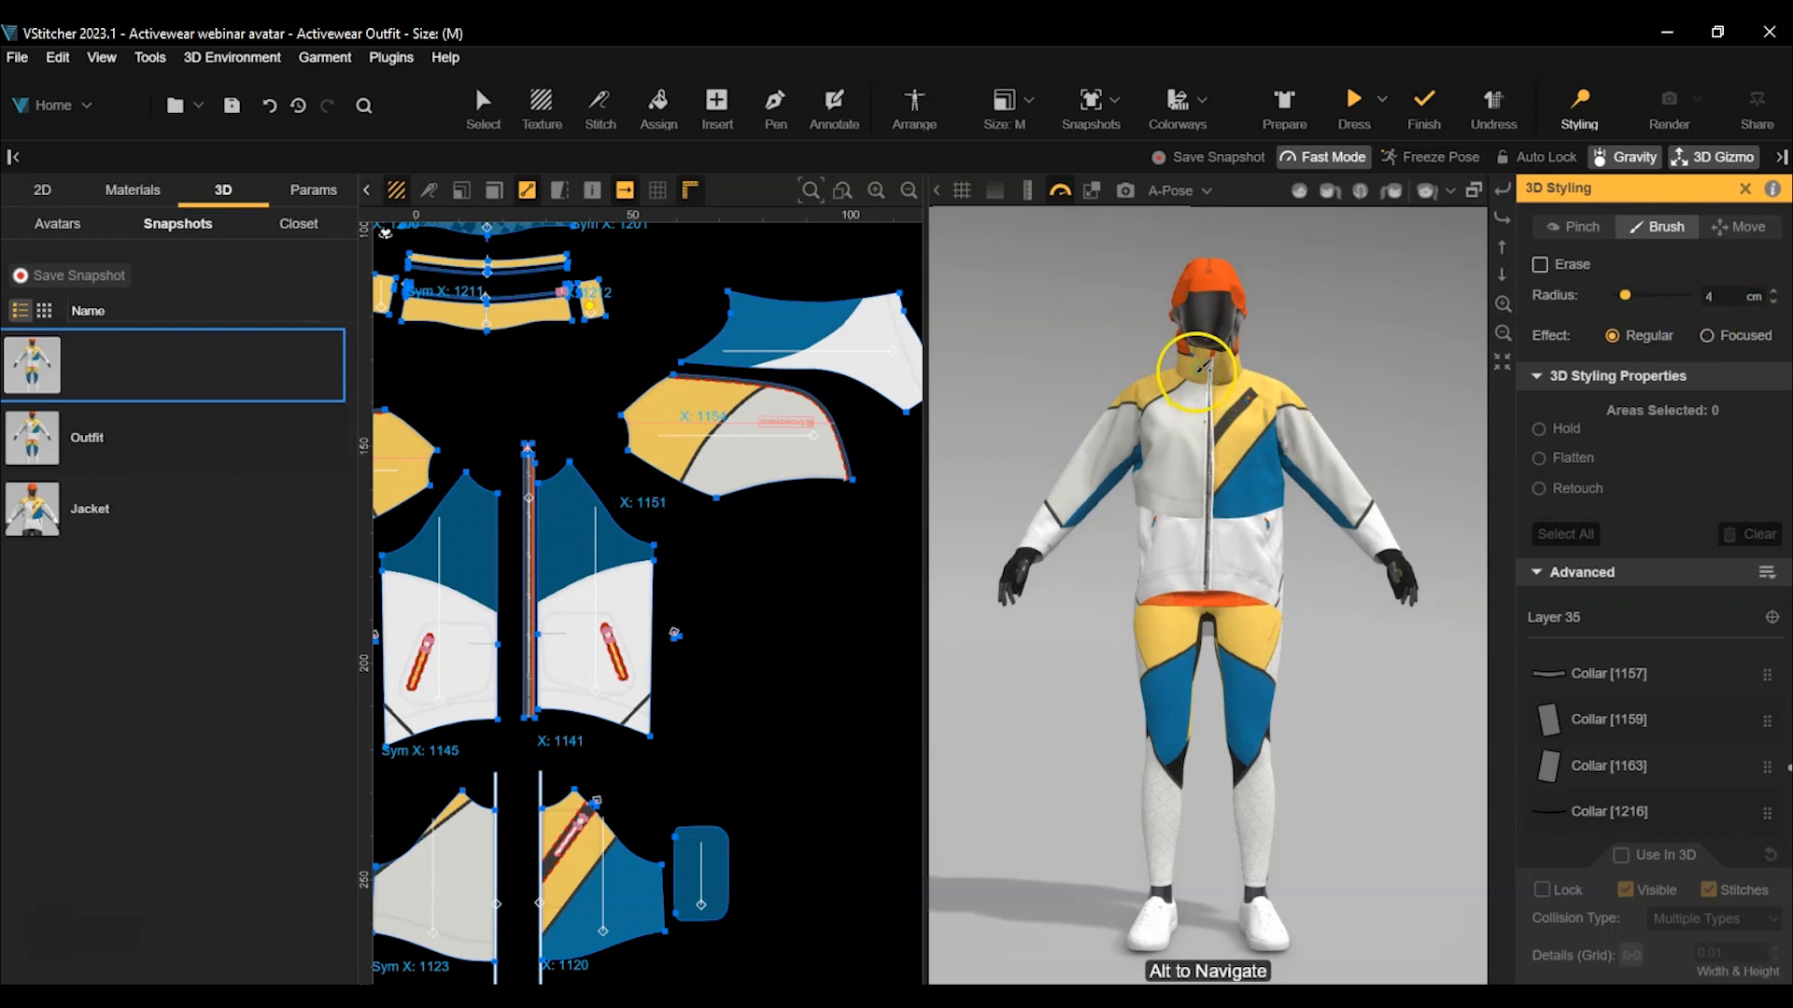
left_click_drag(1205, 367, 1200, 400)
left_click_drag(1200, 570, 1226, 573)
left_click_drag(1197, 367, 1198, 415)
left_click_drag(1200, 567, 1201, 571)
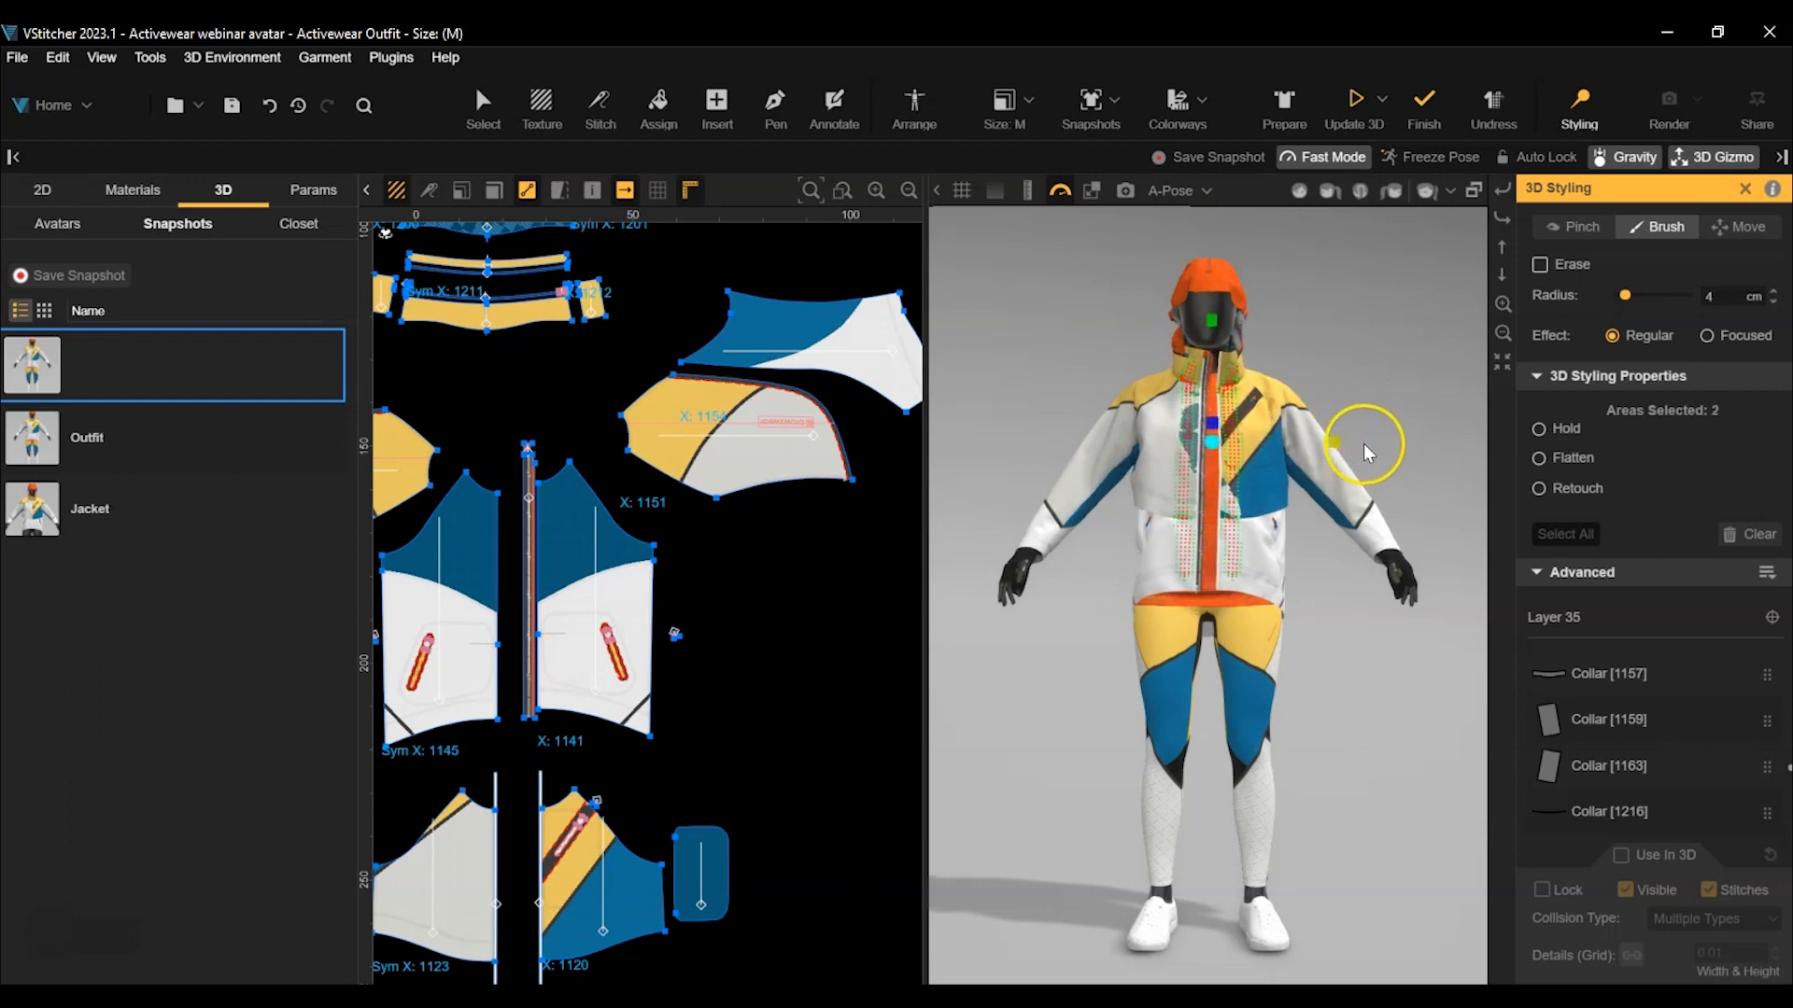
left_click(1353, 102)
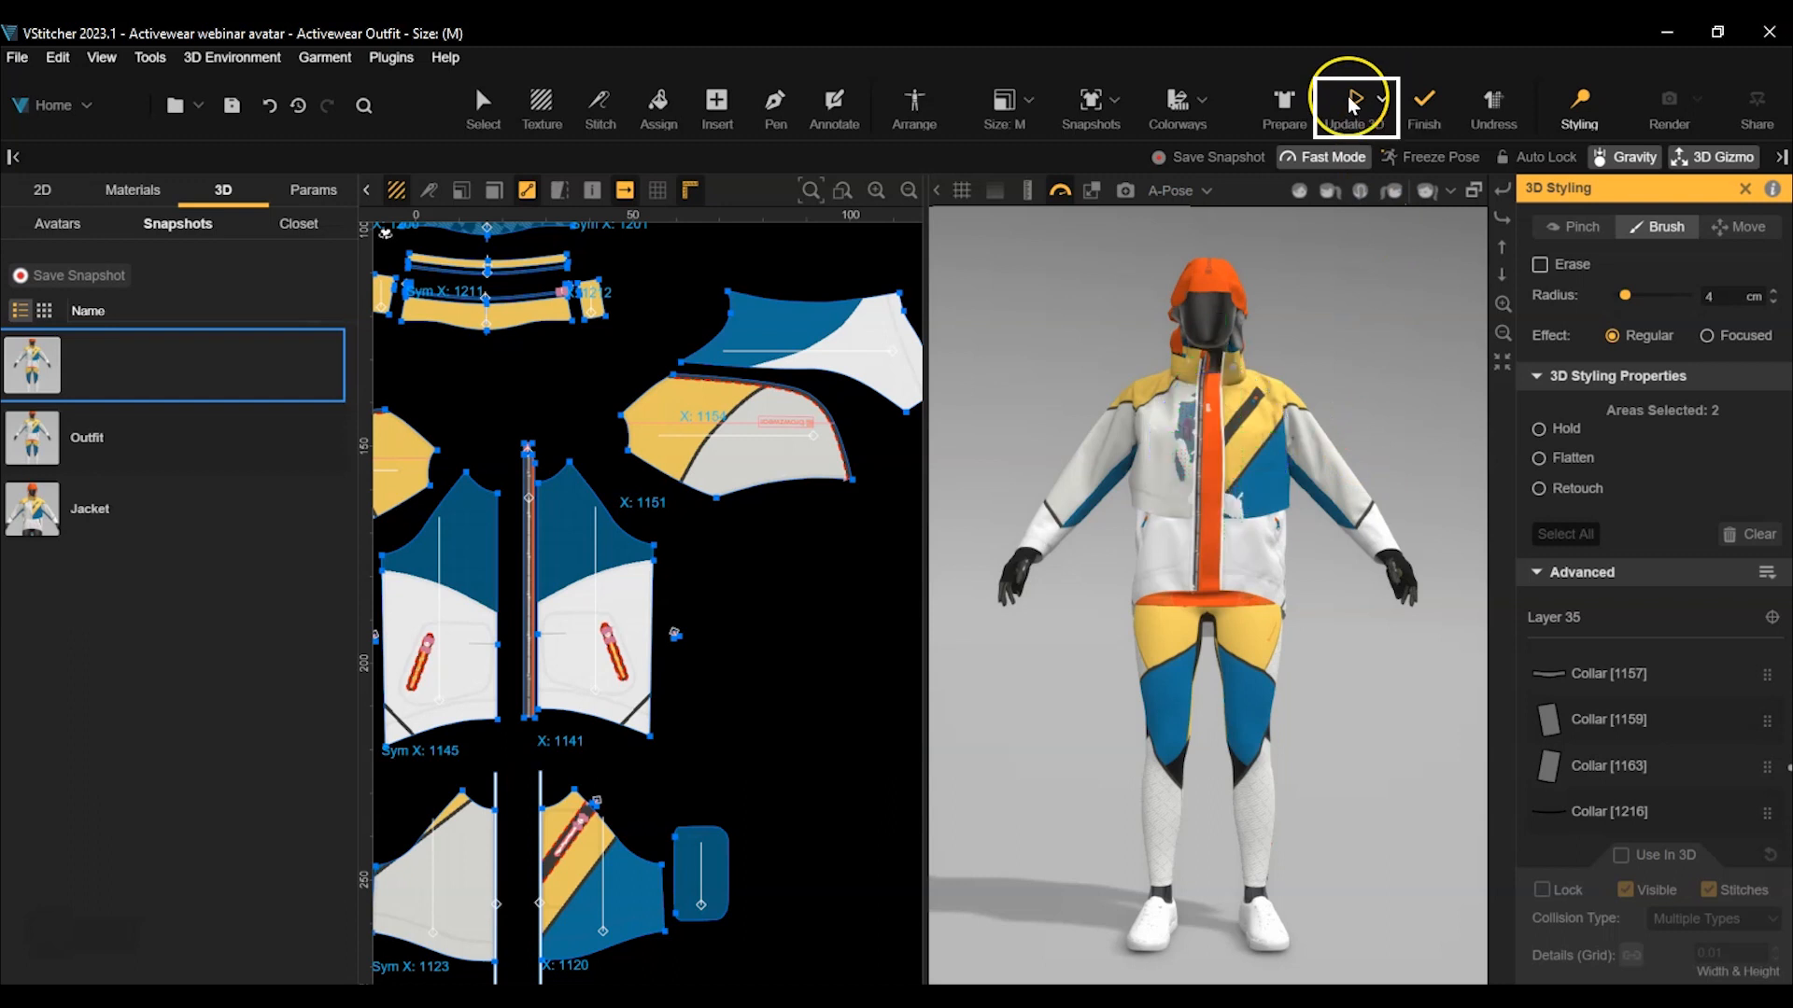
left_click(1425, 95)
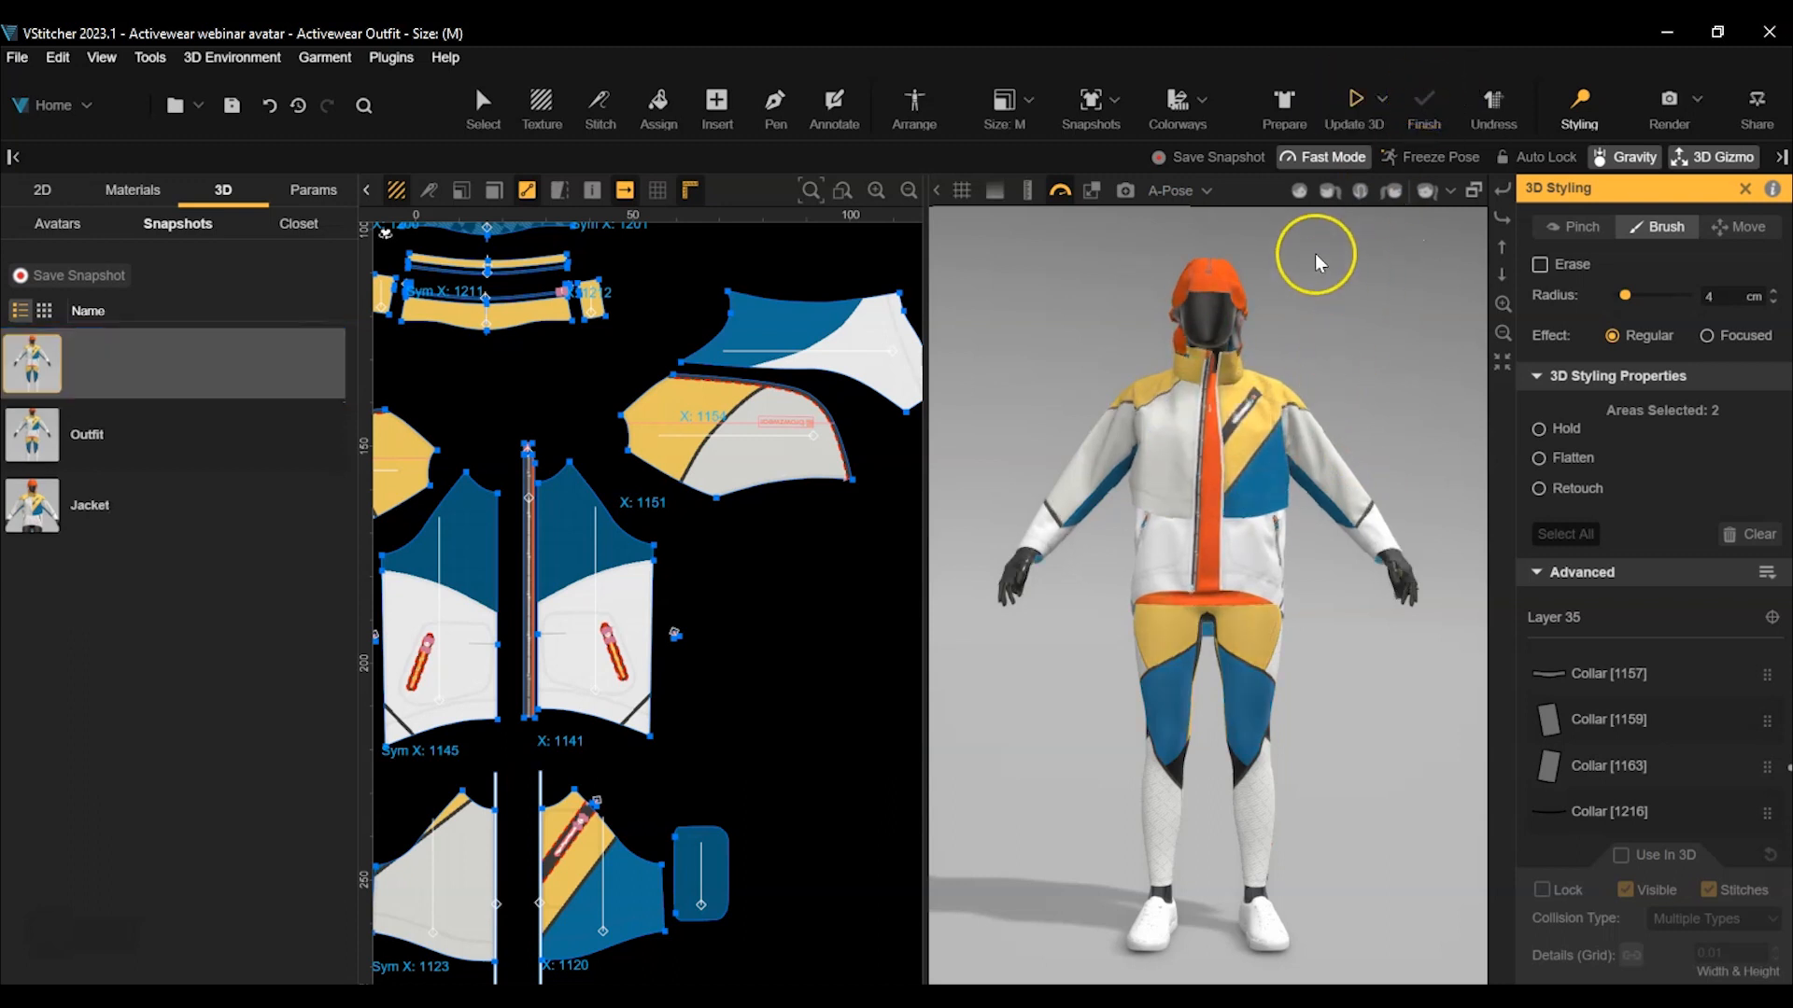
Change the avatar's pose from A-Pose to Casual.
left_click(1208, 192)
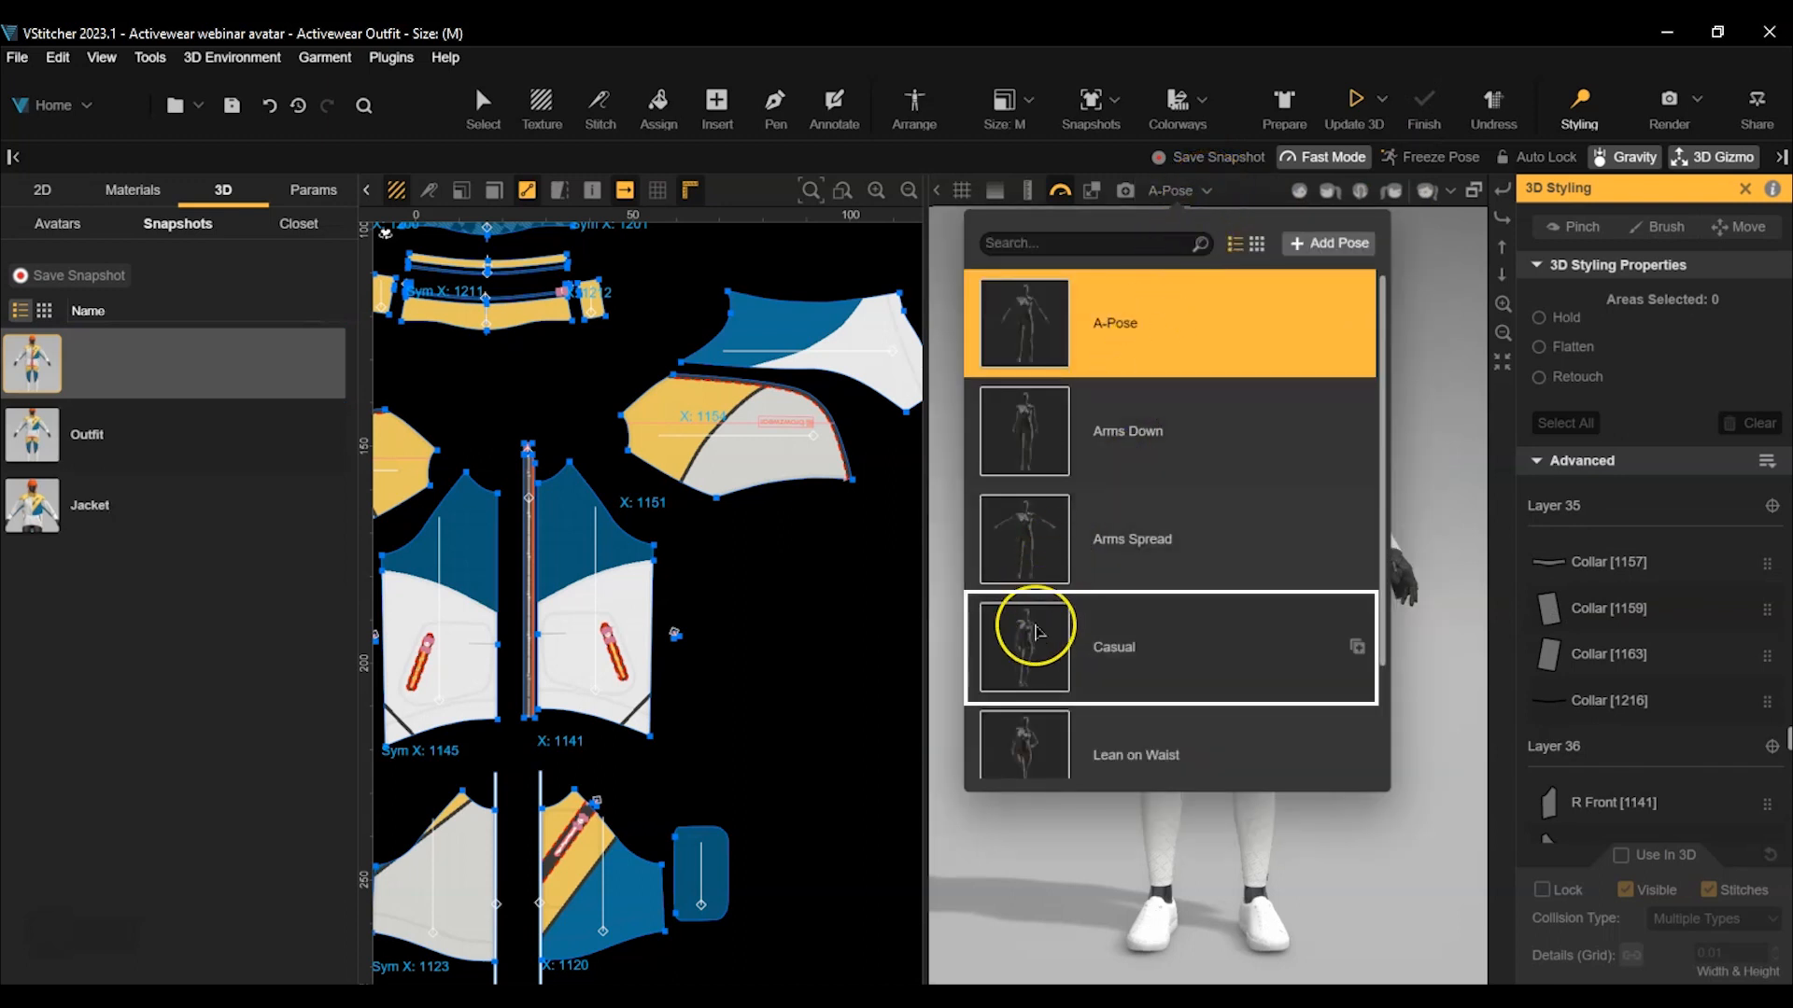
left_click(1034, 647)
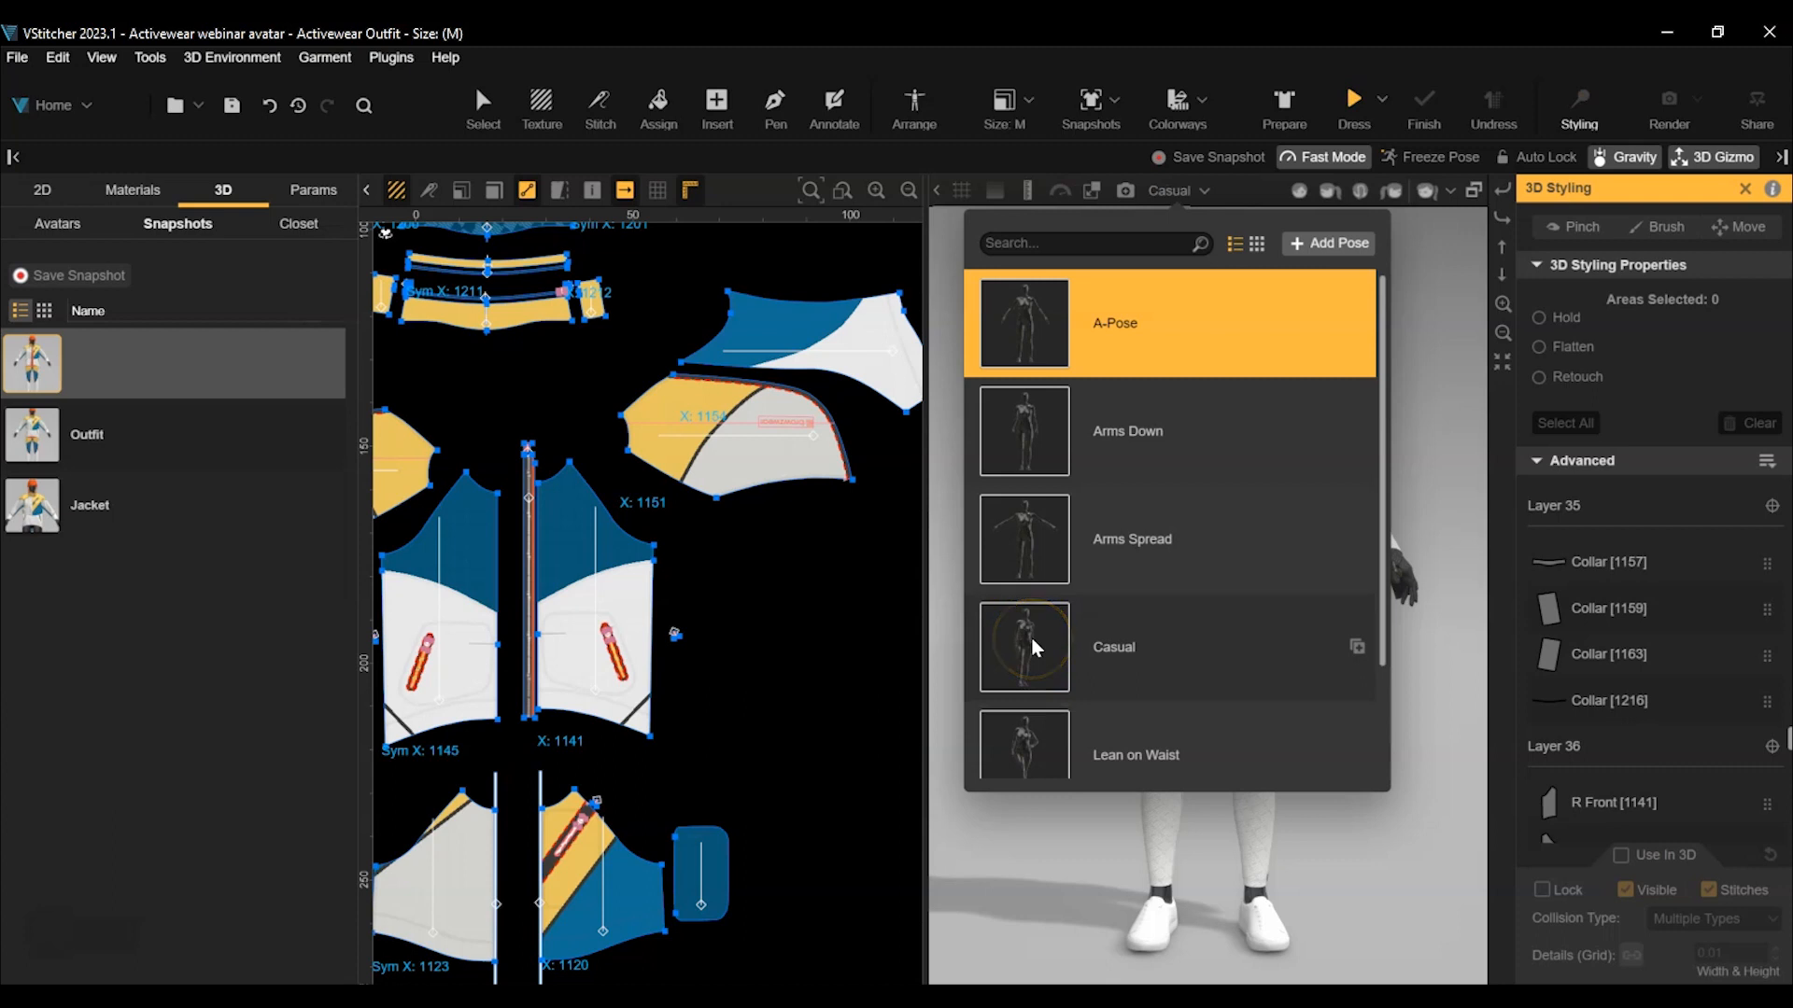
left_click(1016, 644)
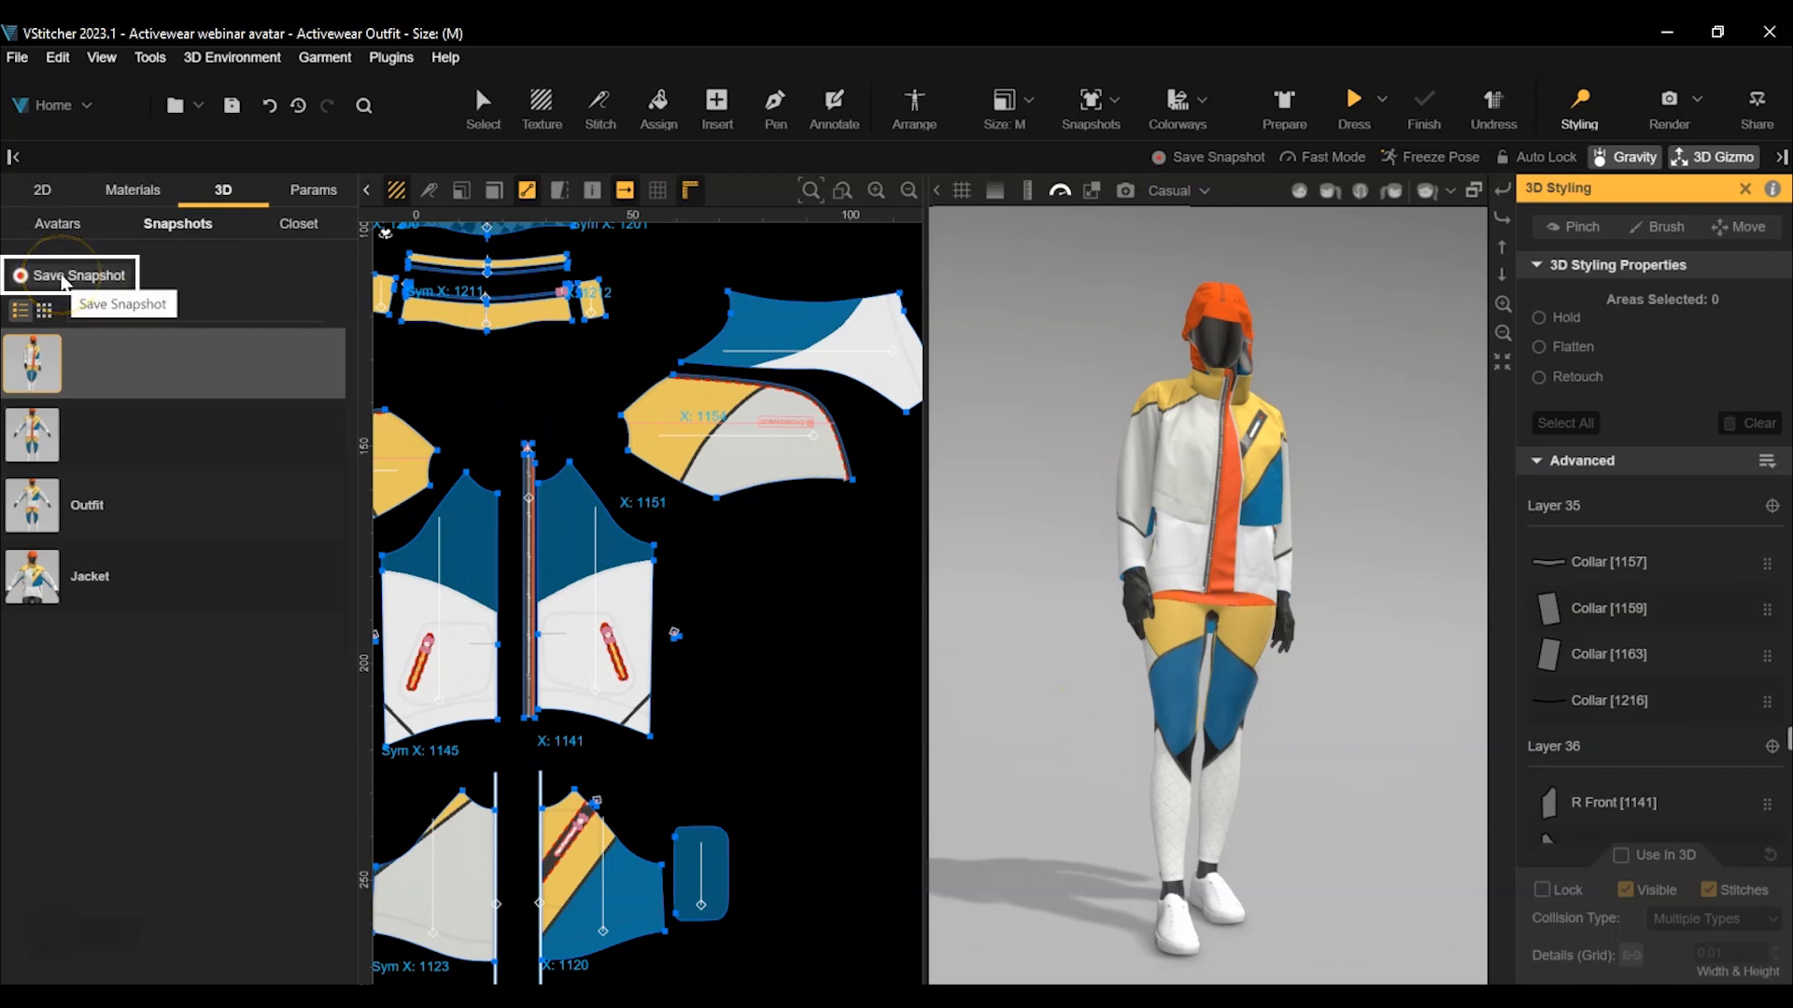
Save the posed outfit as a snapshot named Casual Outfit.
left_click(63, 275)
type("Casual Outfit")
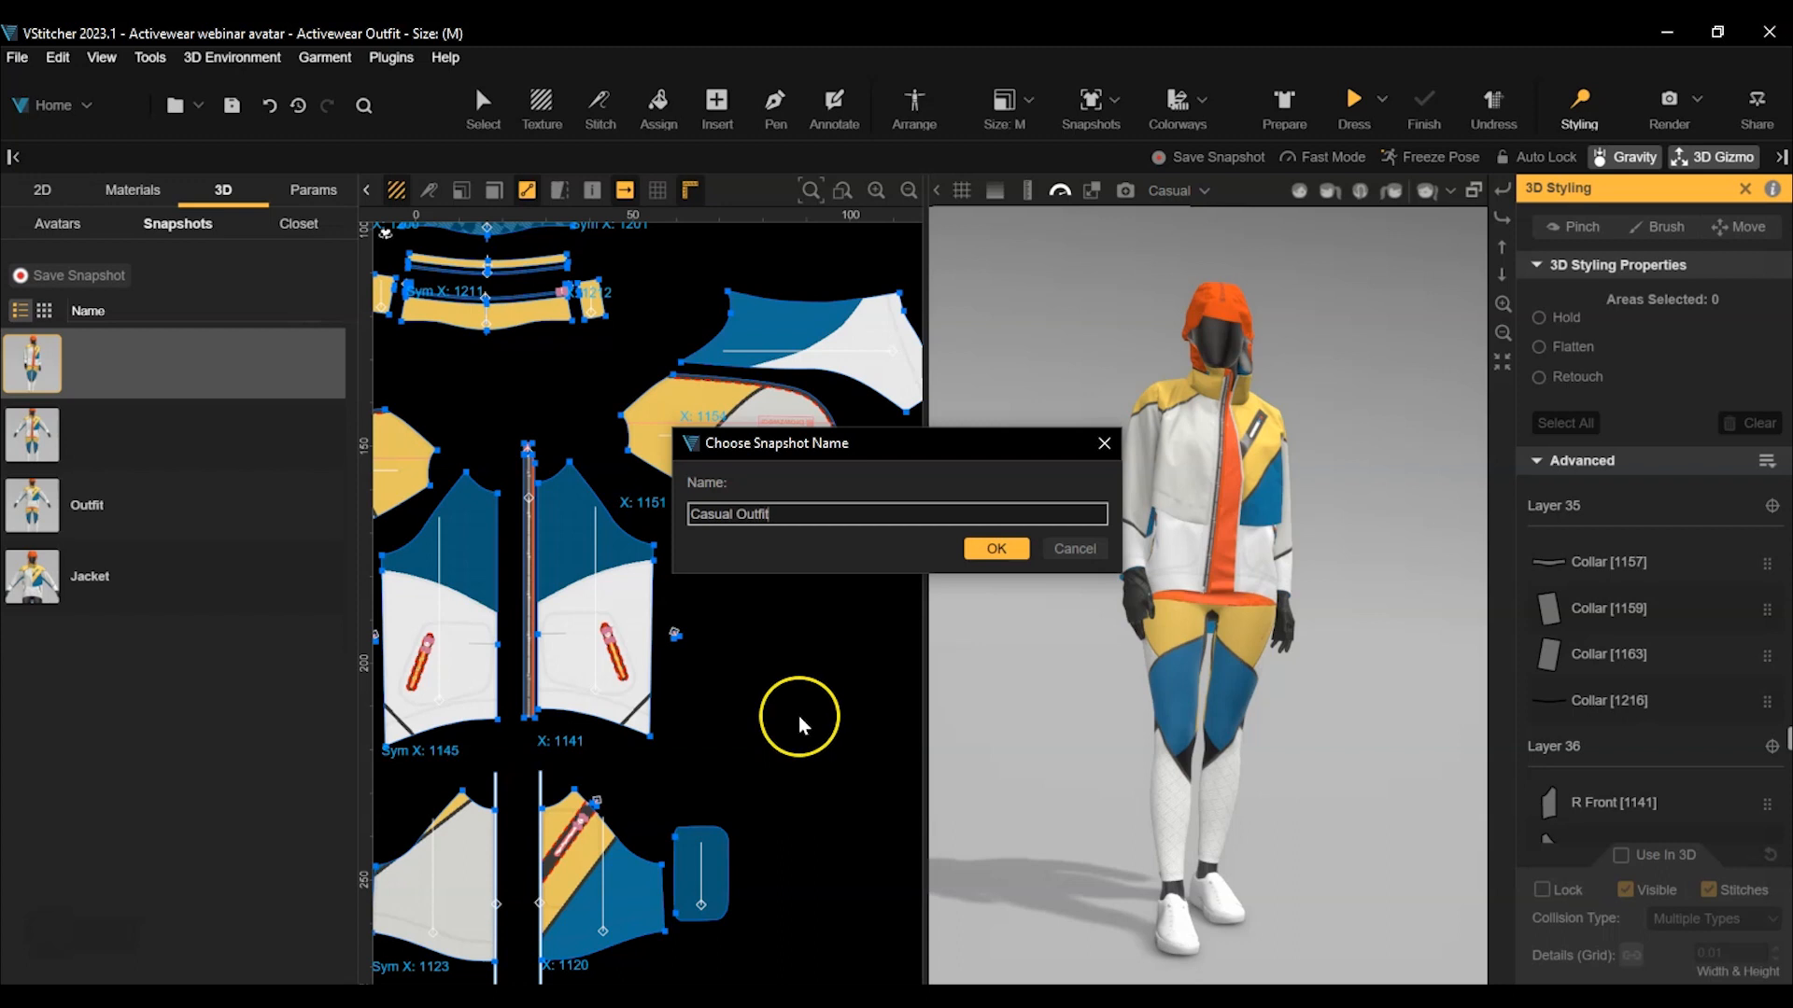
left_click(996, 549)
Send the T-shirt and leggings outfit to STAGE with the plugin.
left_click_drag(1438, 887, 1344, 888)
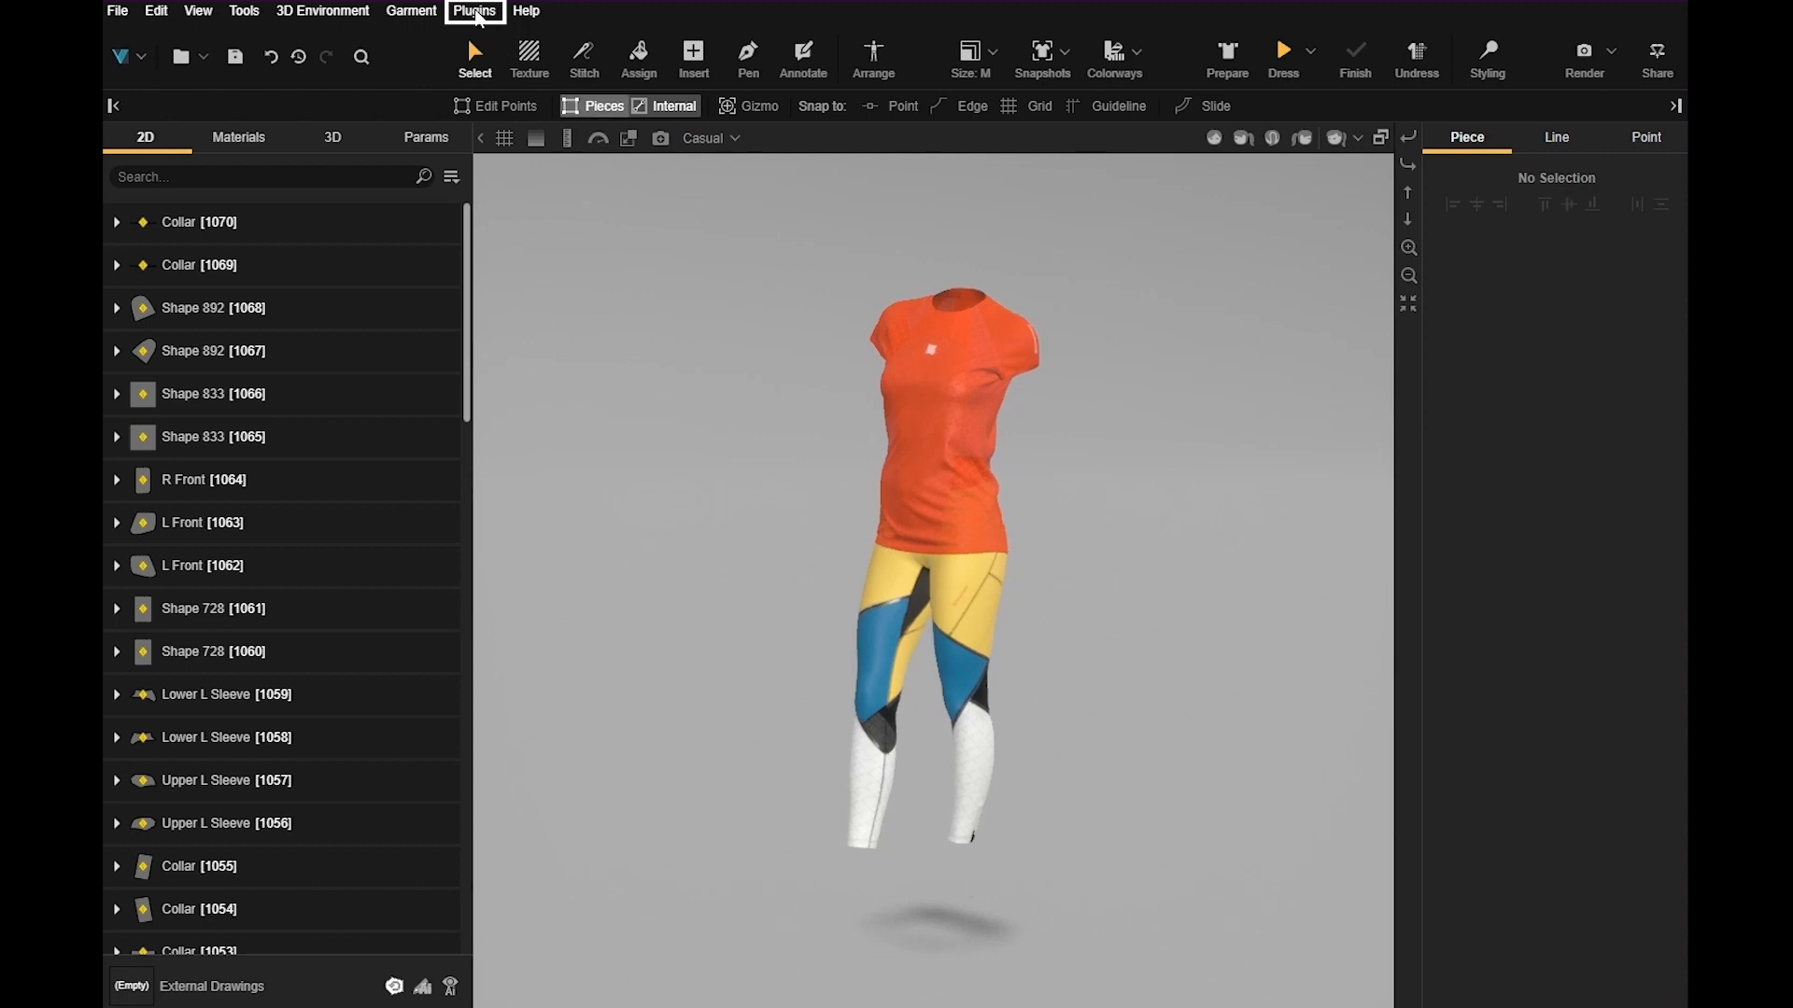
left_click(474, 10)
mouse_move(551, 37)
left_click(868, 39)
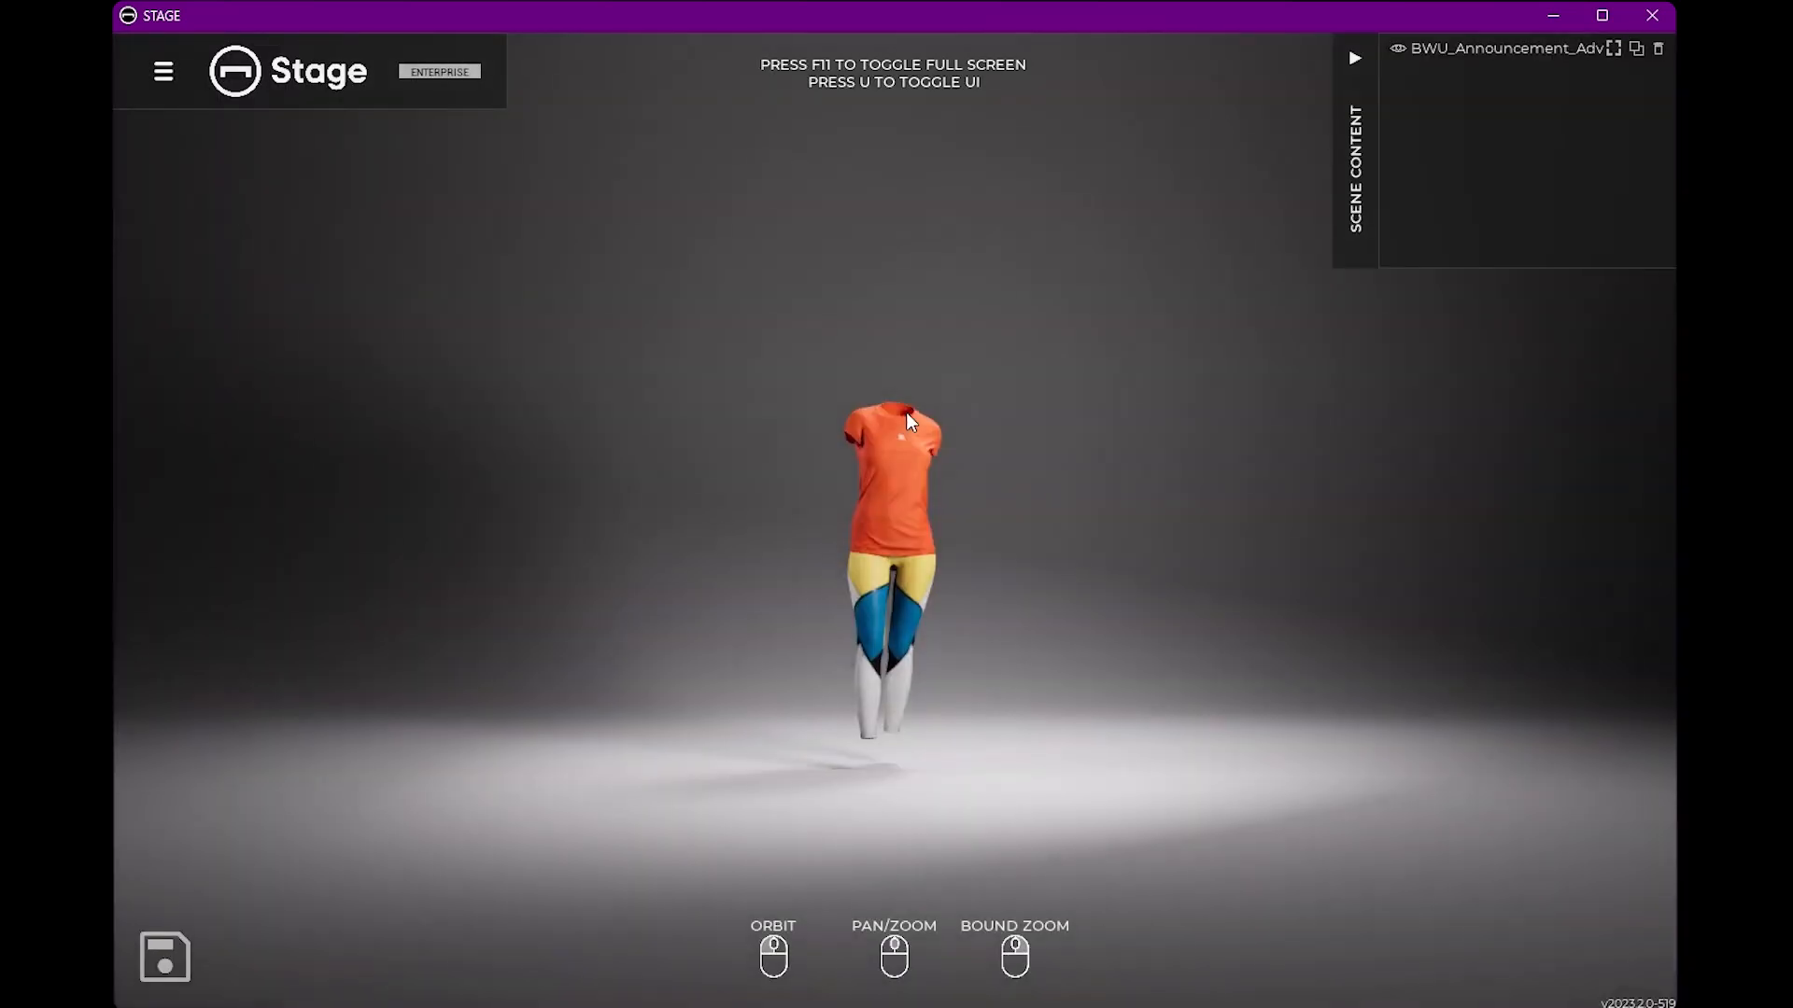
Examine the T-shirt and leggings up close and from several angles in STAGE.
left_click_drag(961, 686, 1001, 681)
scroll(1000, 680, "up", 6)
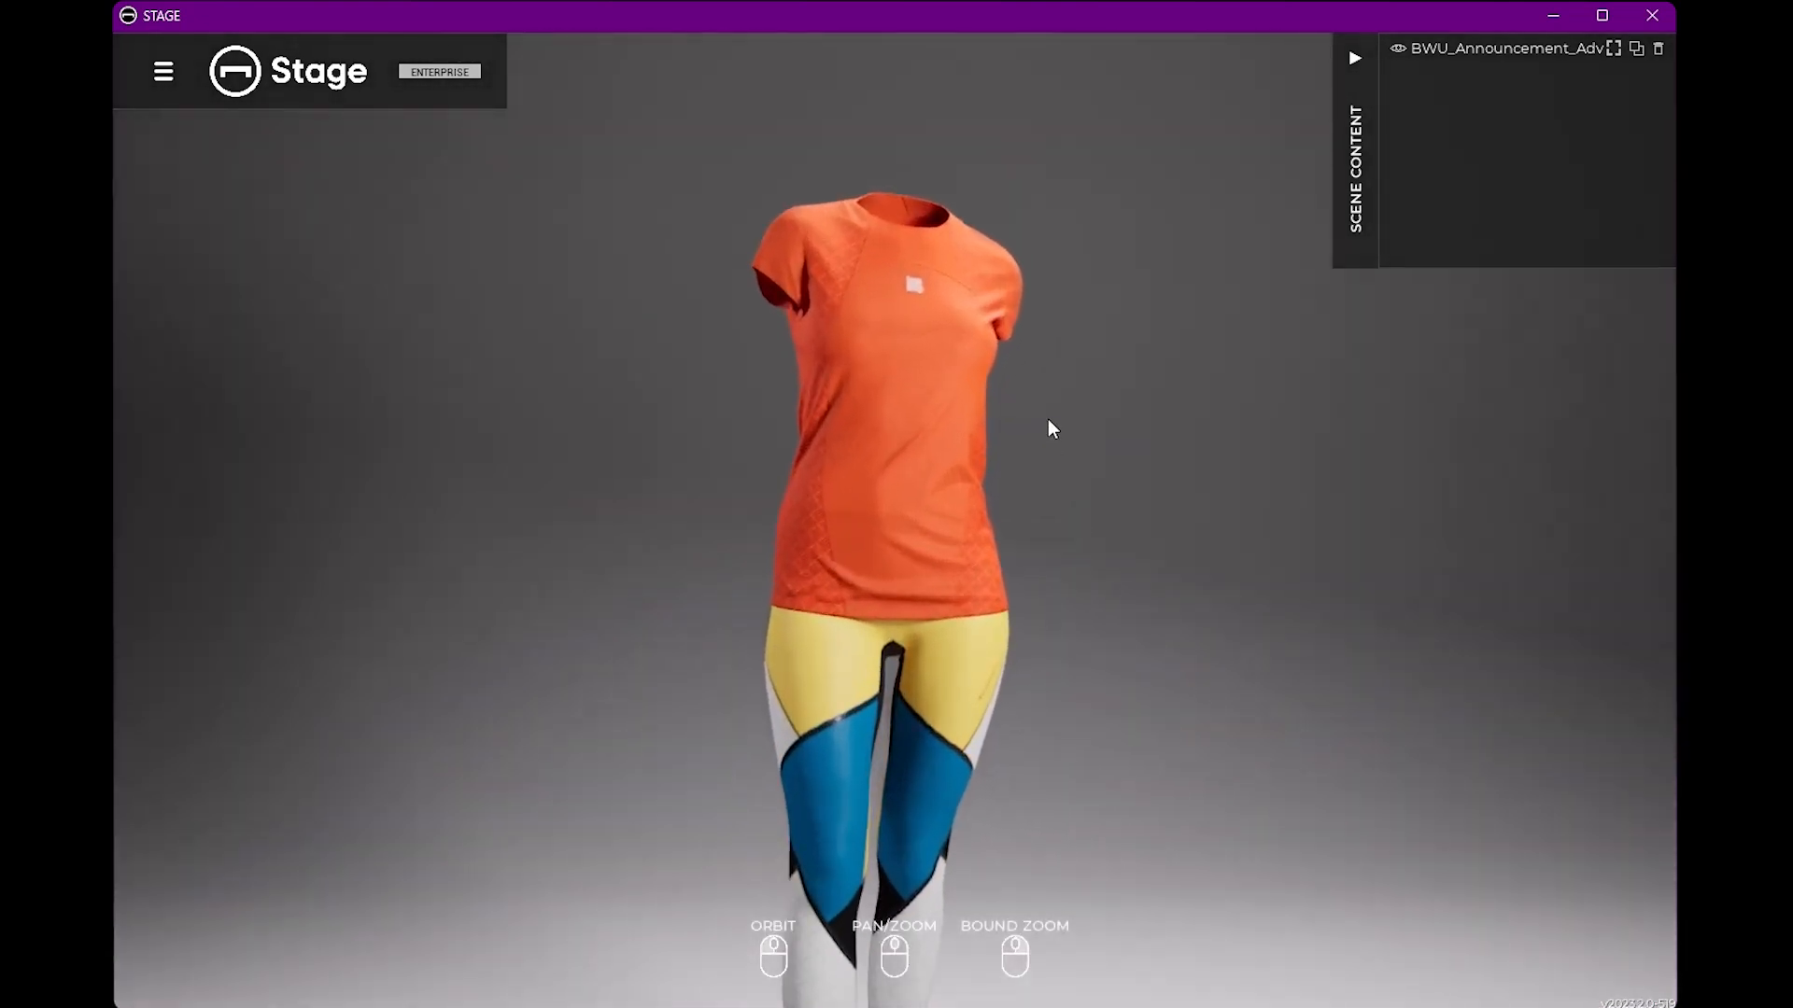
middle_click_drag(1044, 428, 1009, 616)
left_click_drag(882, 616, 1148, 672)
scroll(1126, 686, "down", 5)
middle_click_drag(1113, 704, 1134, 422)
scroll(1100, 547, "down", 1)
Place the outfit in the Sunset Beach HDR scene and view it from another angle.
left_click(162, 71)
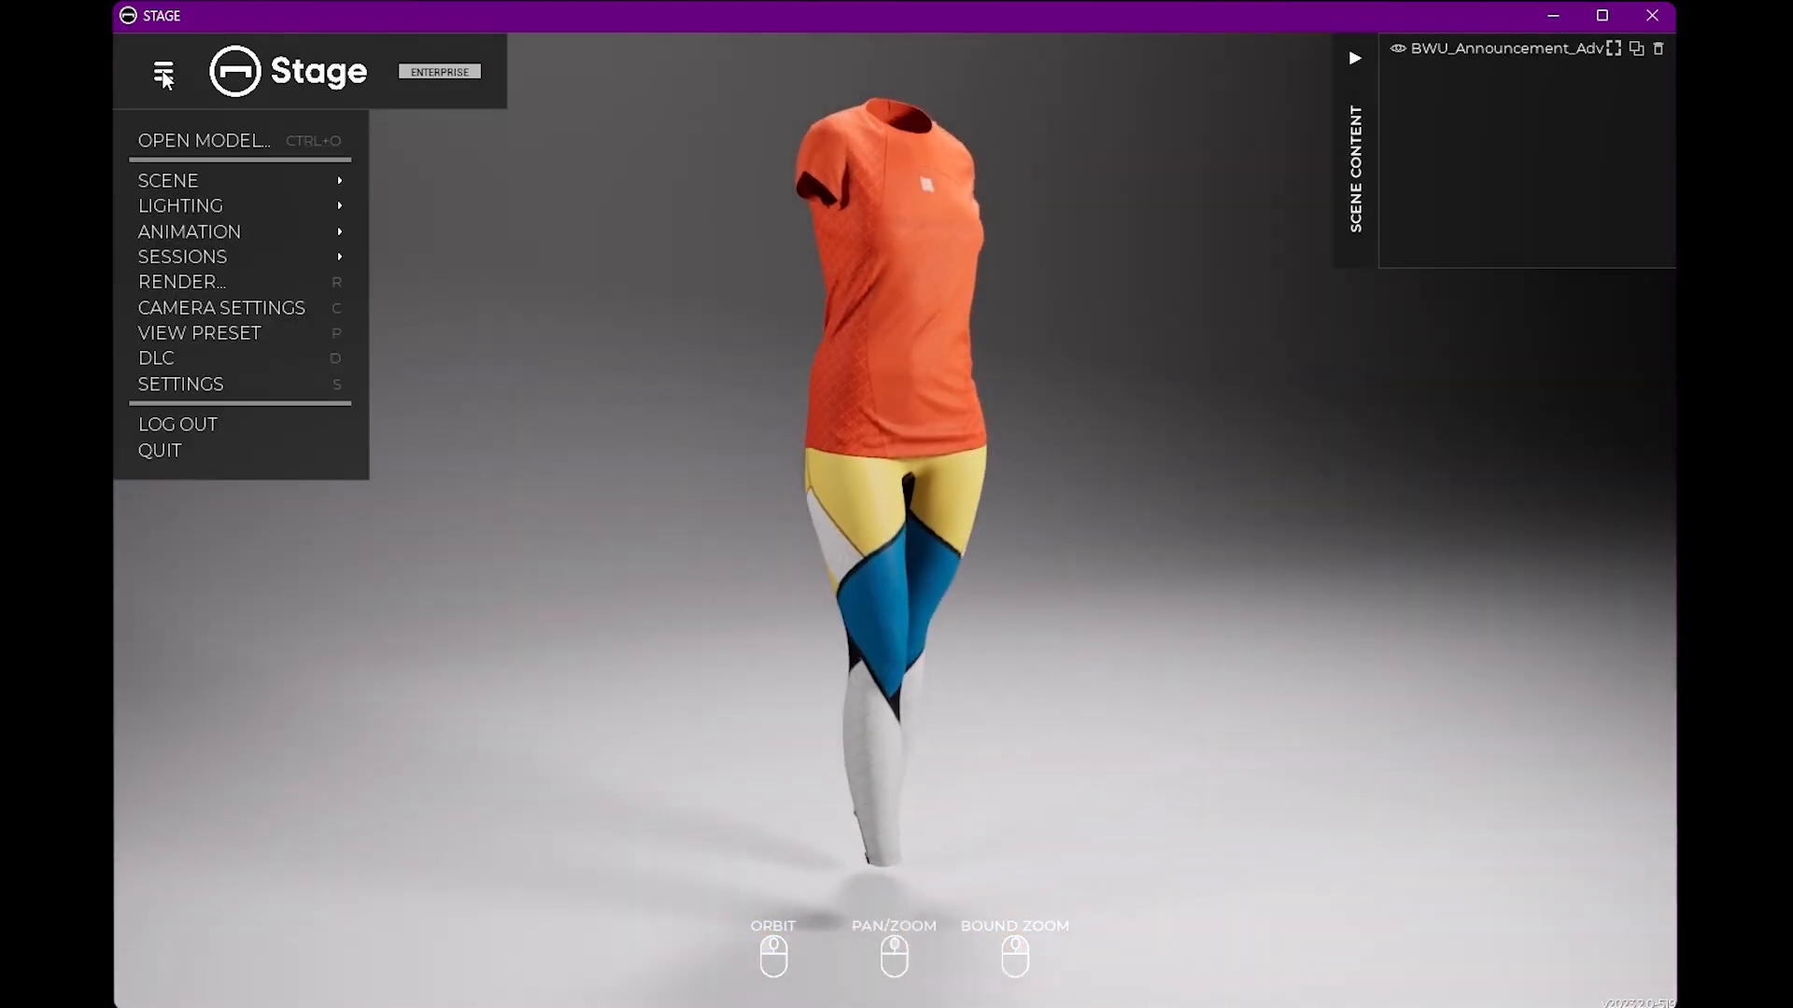
mouse_move(178, 180)
left_click(682, 360)
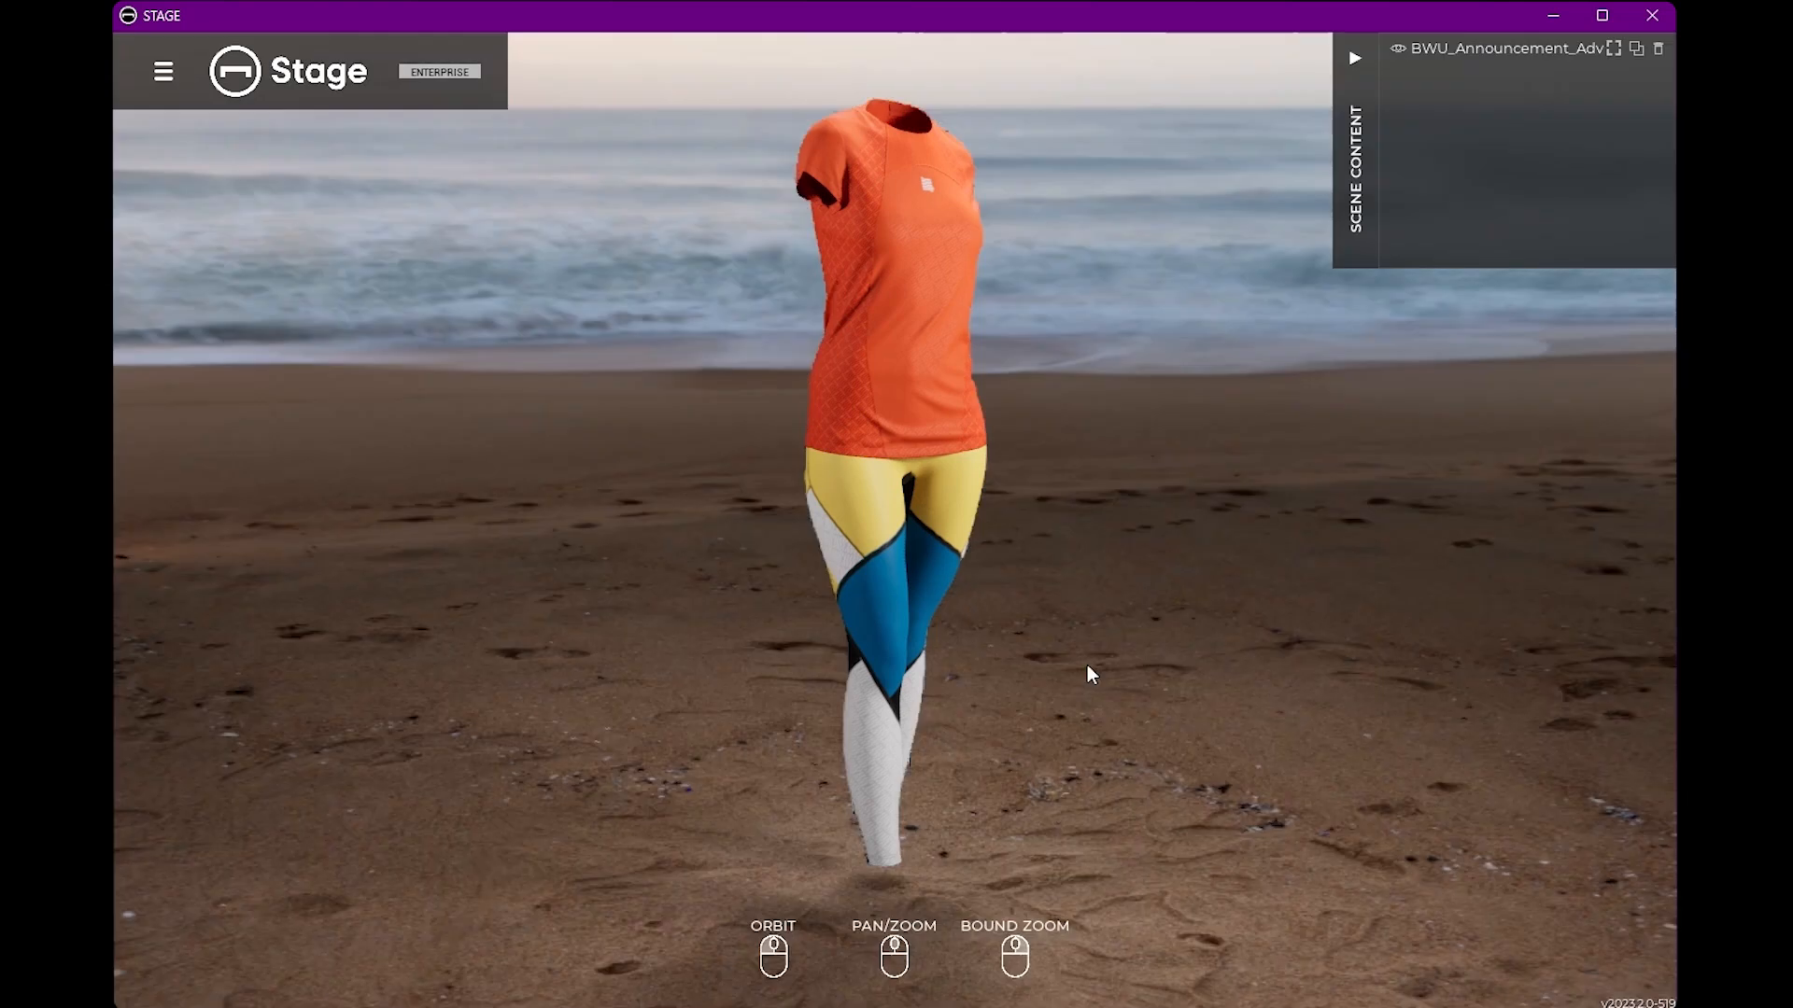
left_click_drag(1179, 687, 1308, 723)
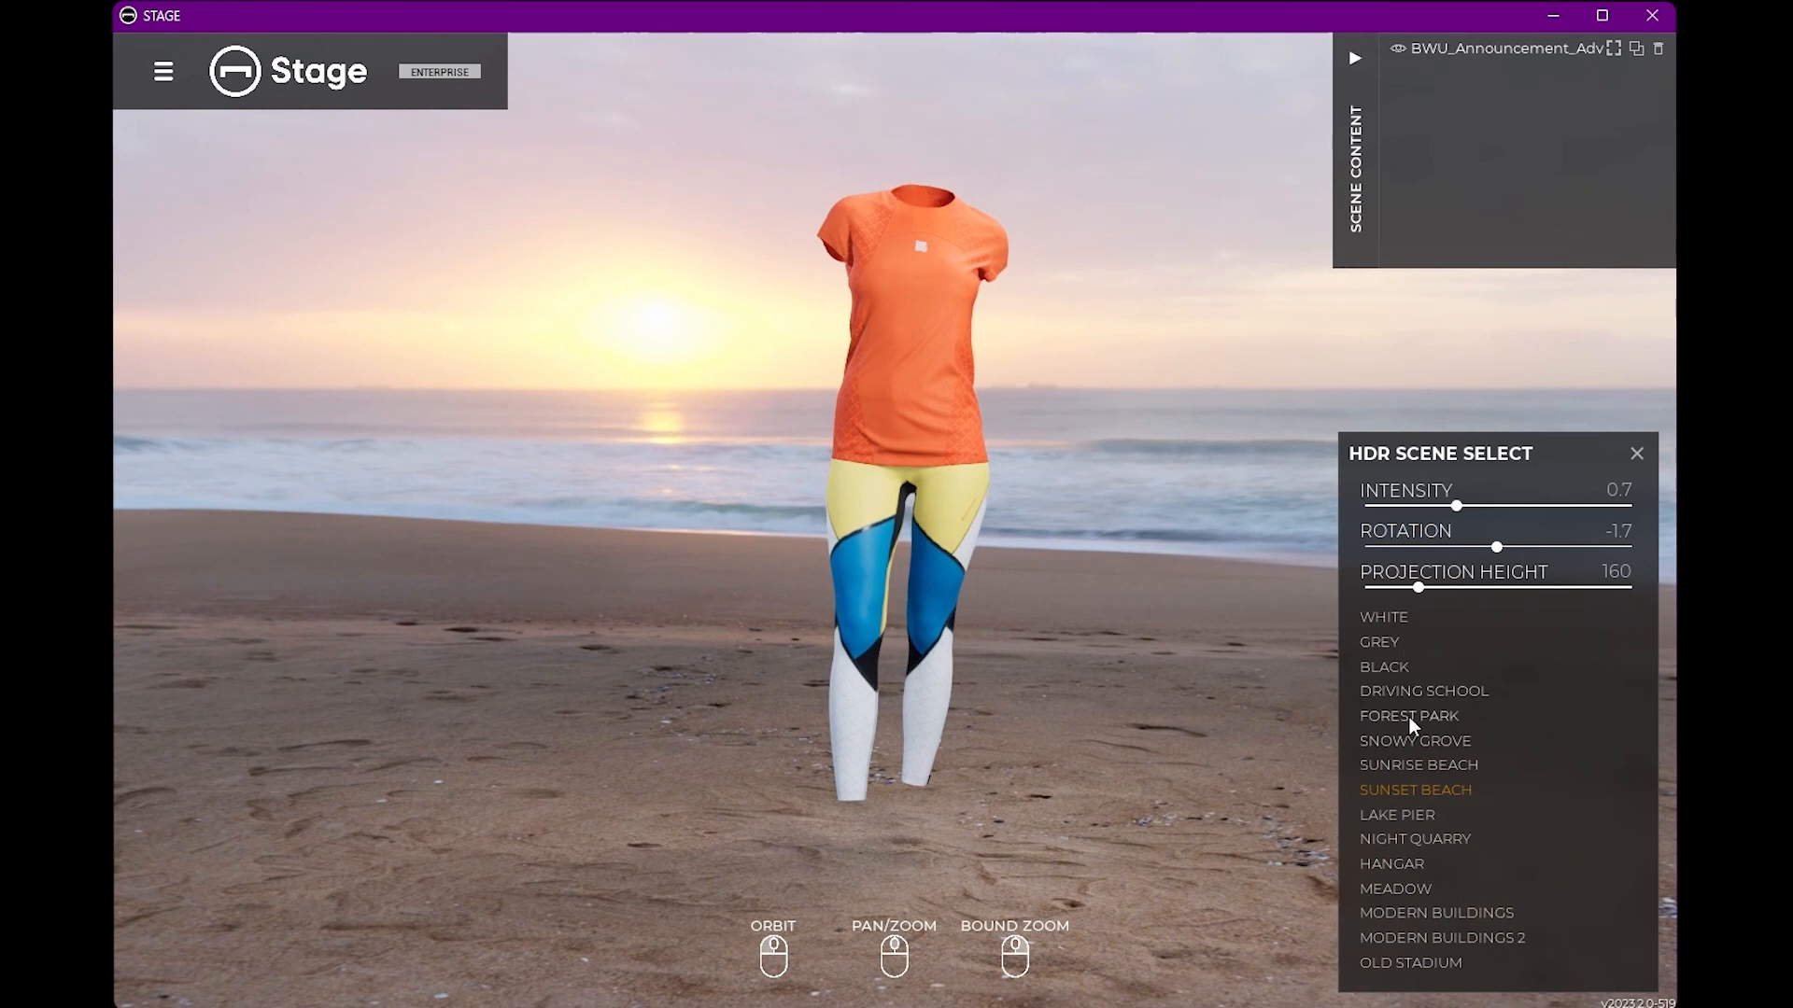
Try the Forest Park, Lake Pier, Hangar and Old Stadium HDR scenes around the outfit.
left_click(1406, 714)
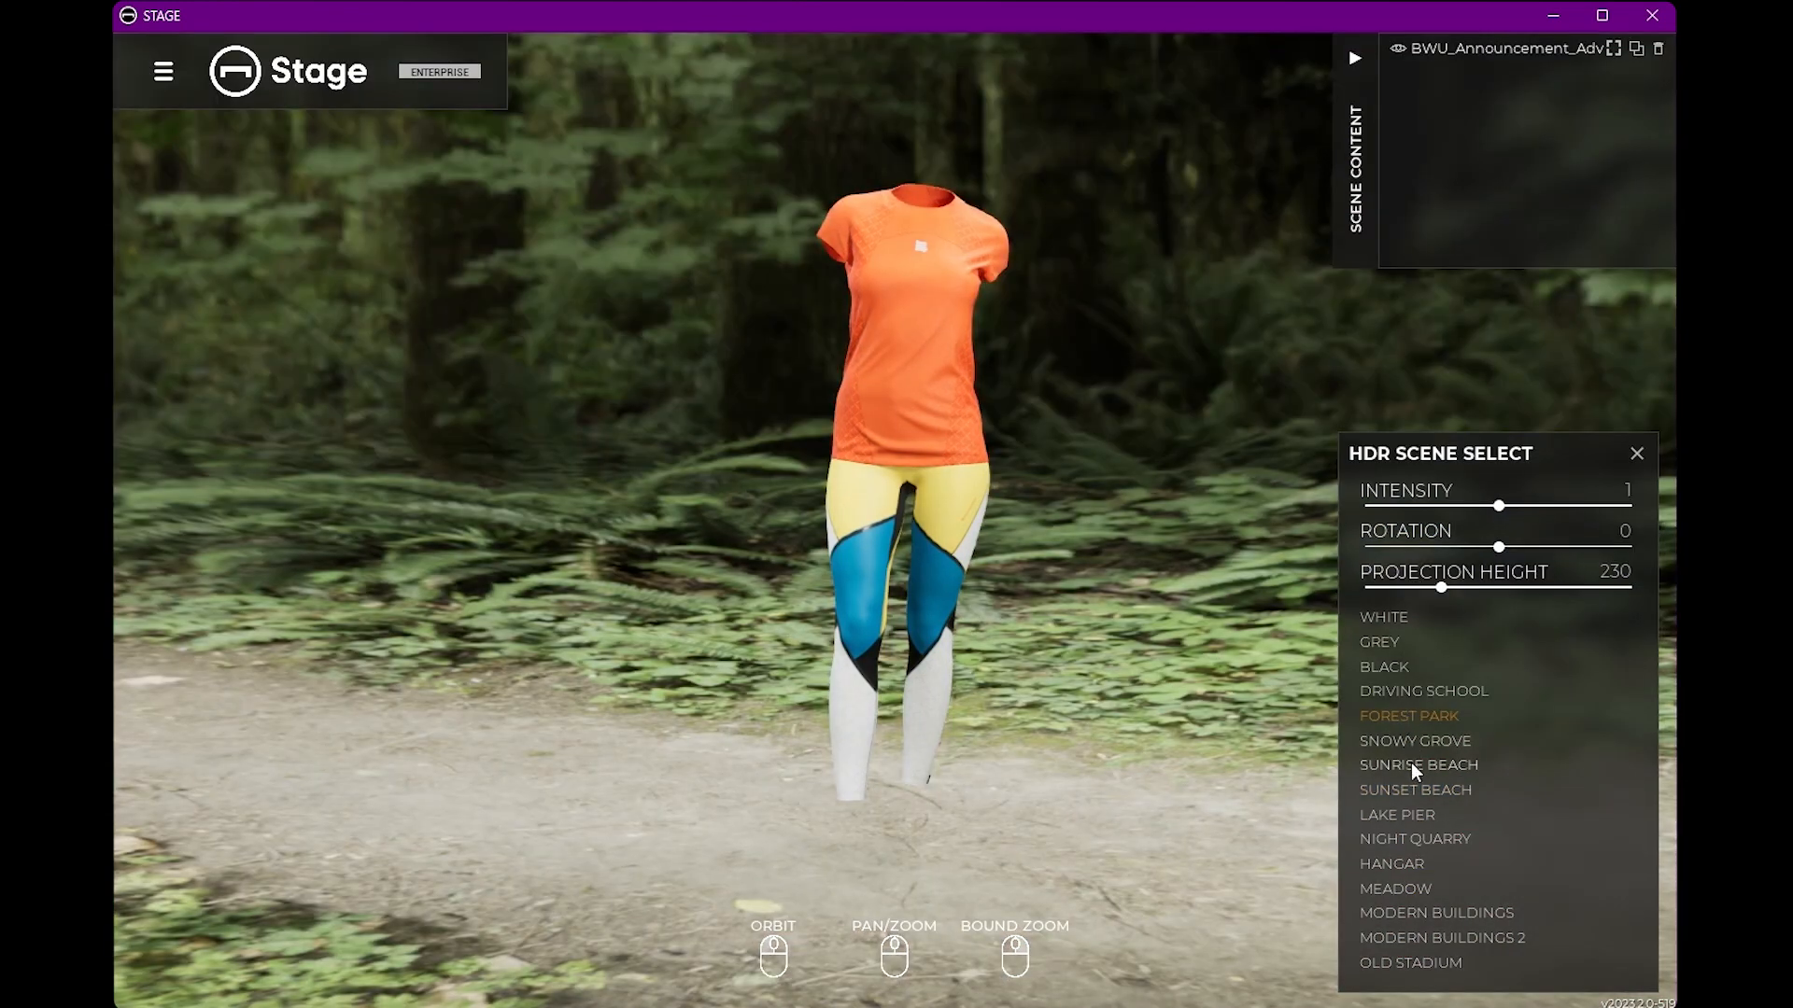
left_click(1409, 812)
left_click_drag(998, 839, 1135, 848)
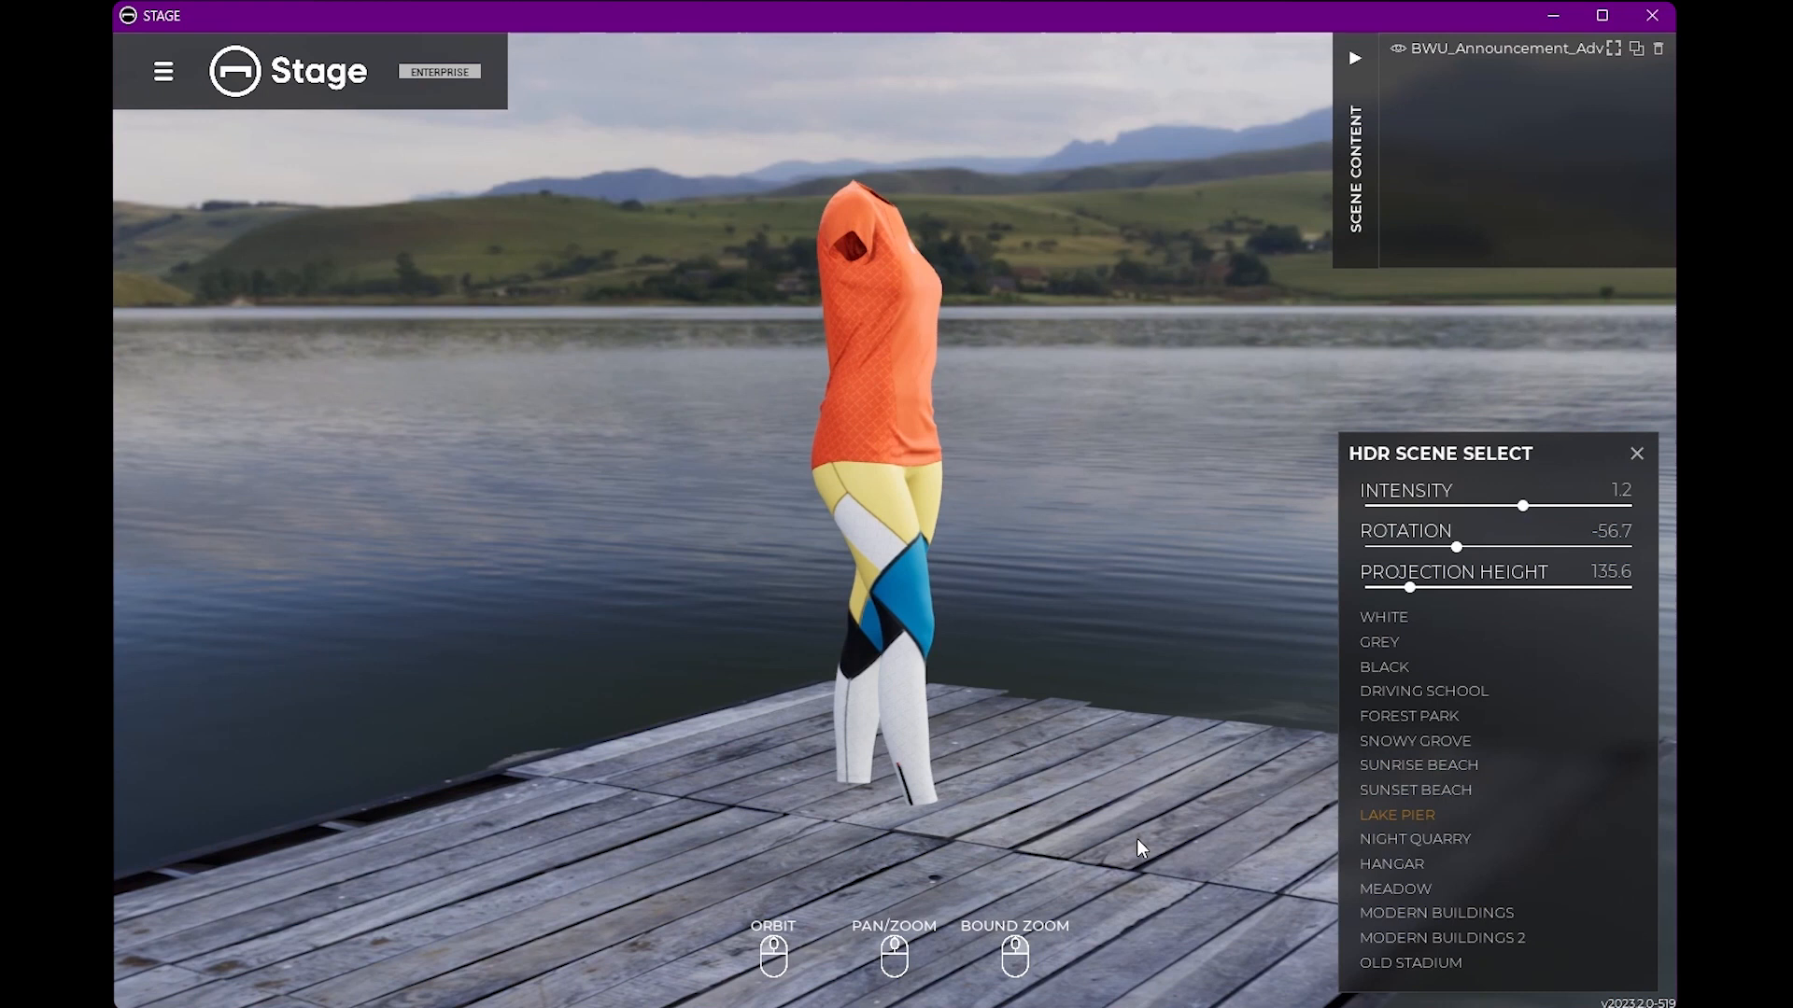
left_click(1415, 863)
left_click_drag(1074, 707, 724, 713)
left_click(1396, 963)
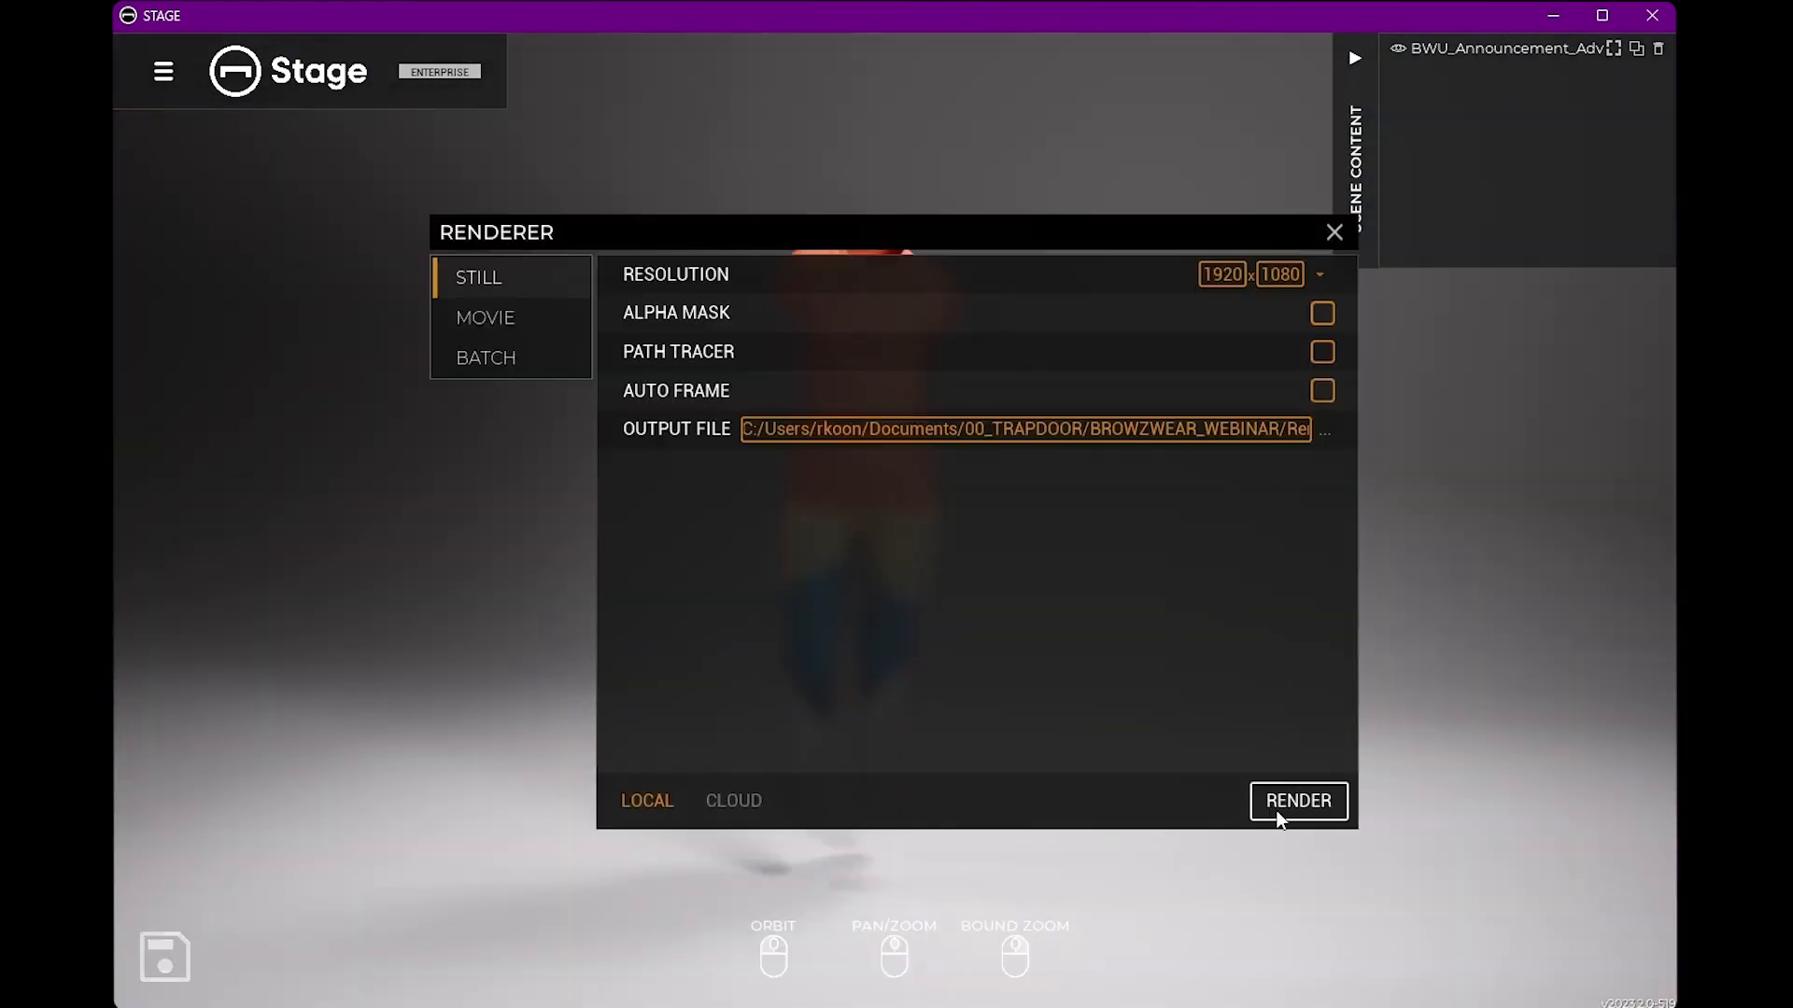
Render a local 1920 x 1080 still of the outfit in the studio scene and inspect the image close up.
left_click(1294, 800)
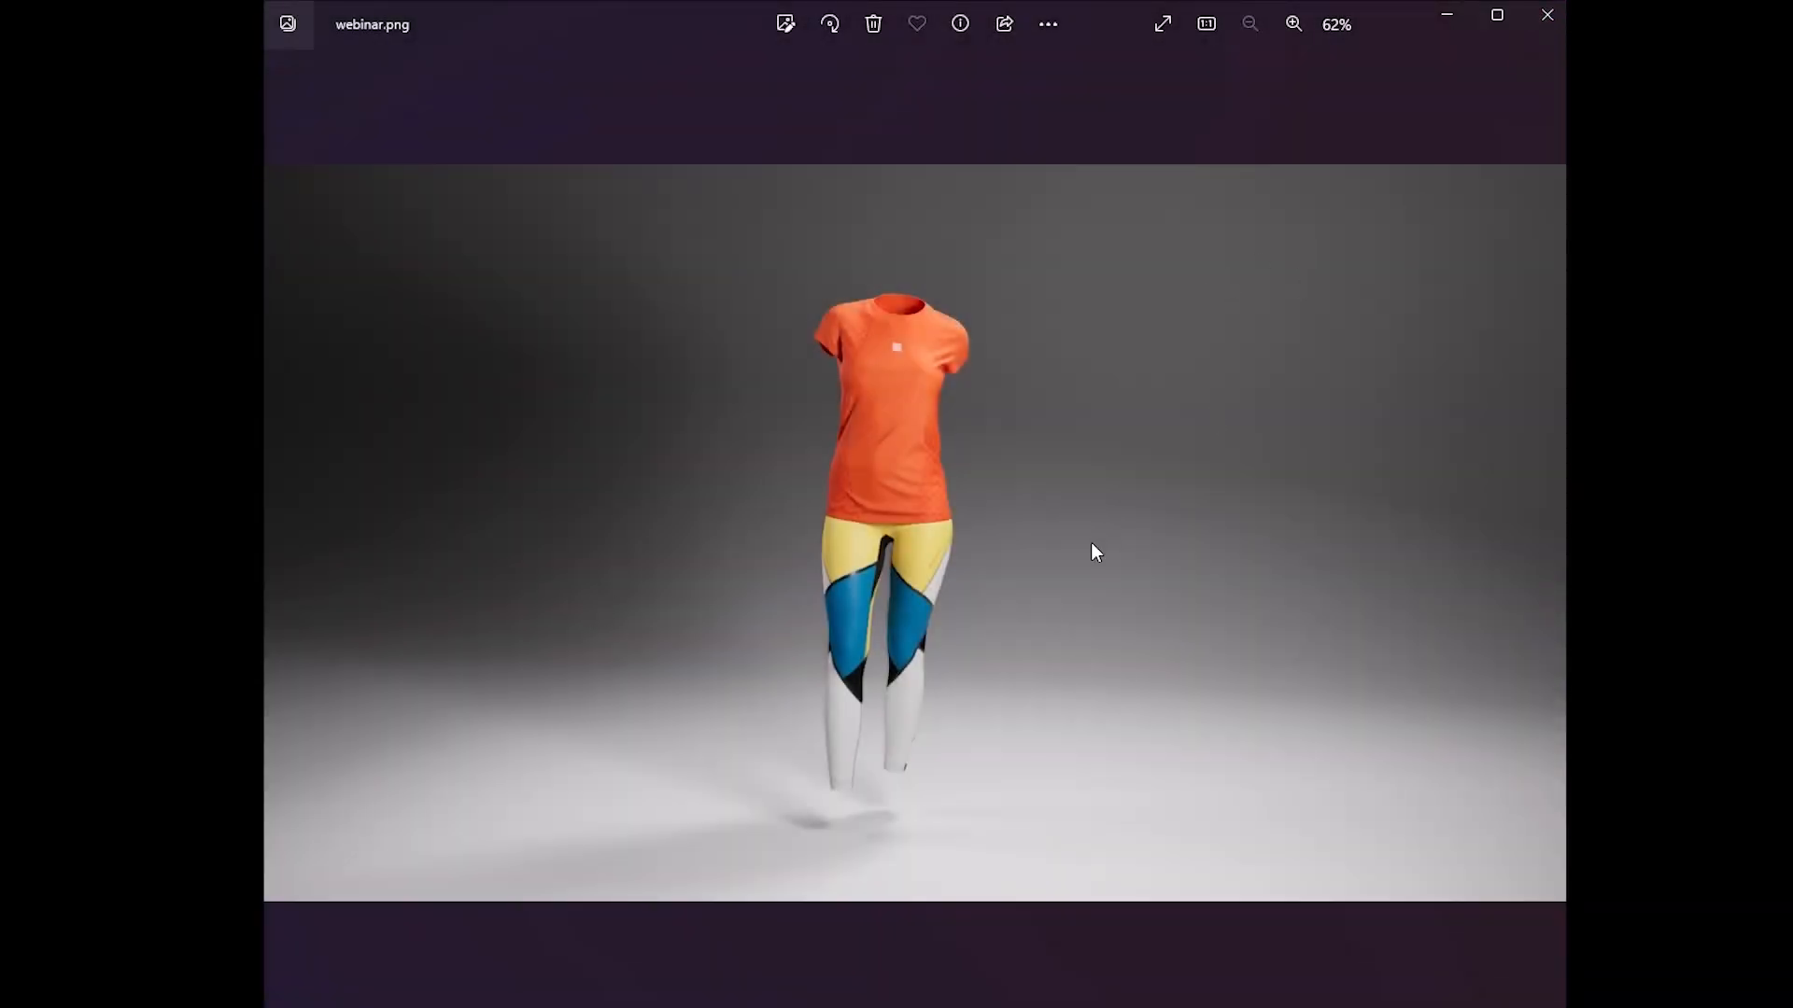
scroll(1096, 552, "up", 3)
left_click_drag(952, 524, 1121, 520)
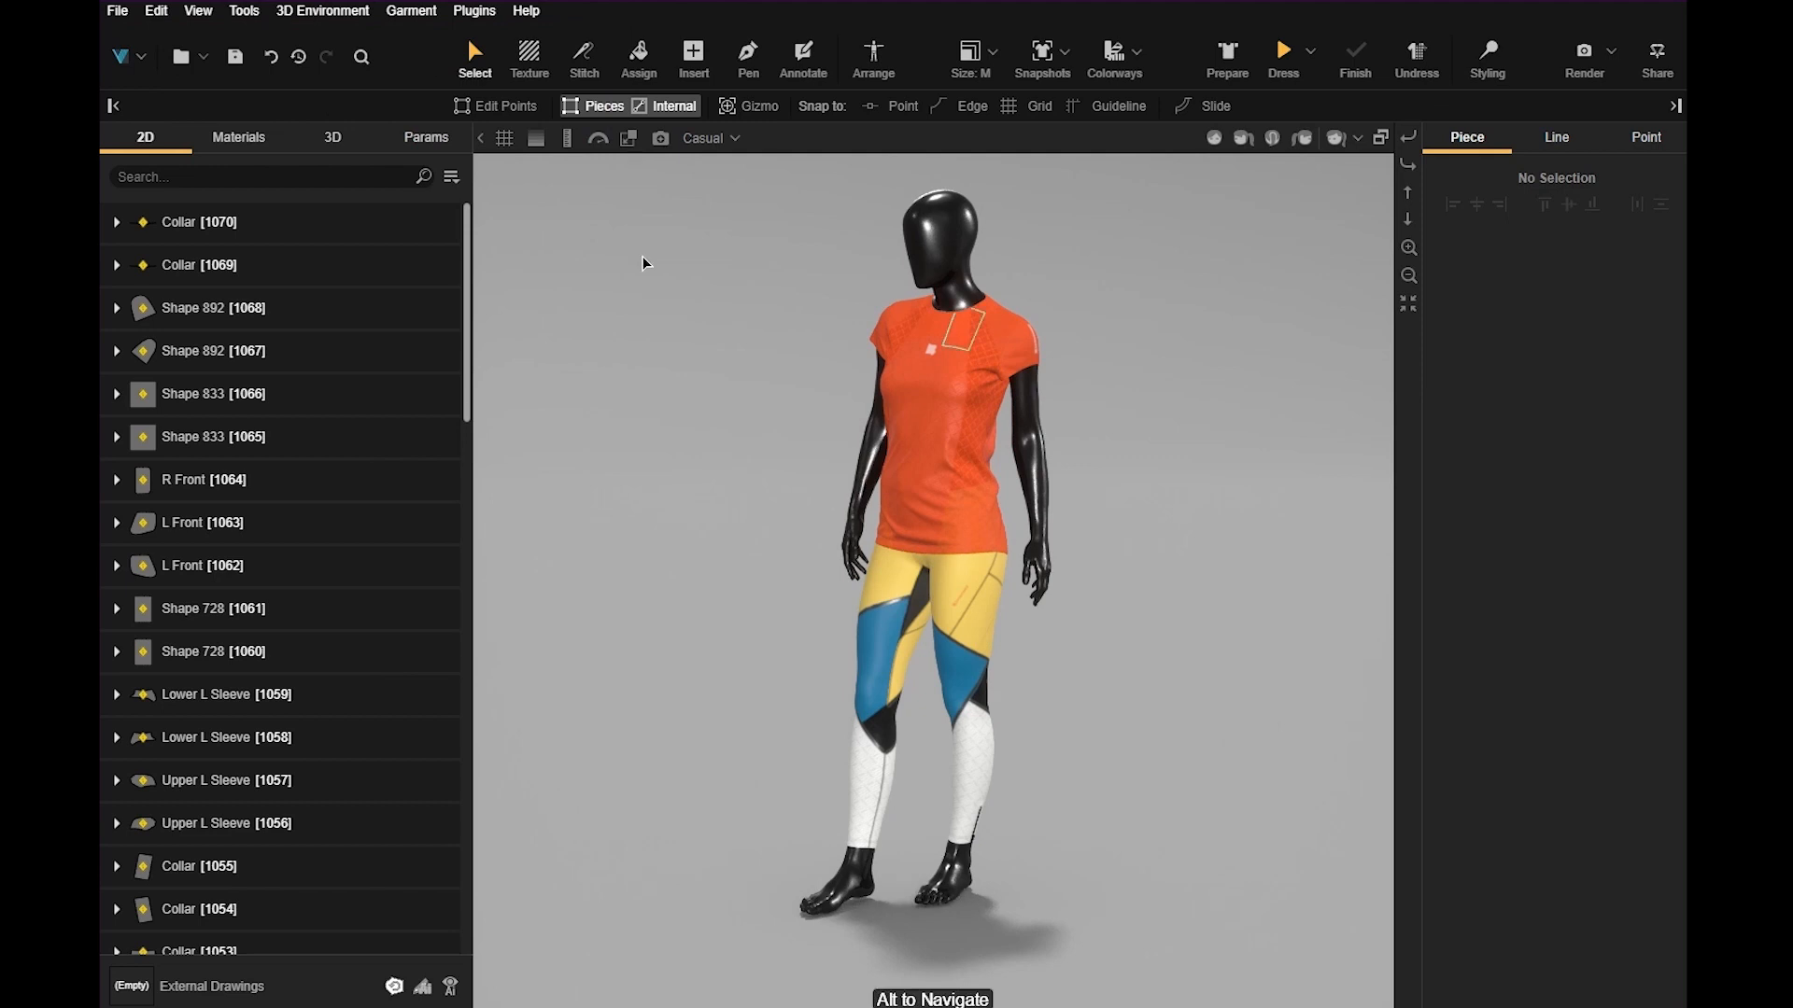
Switch to VStitcher, include the avatar in exports to STAGE and save the plugin settings.
left_click(465, 23)
mouse_move(551, 37)
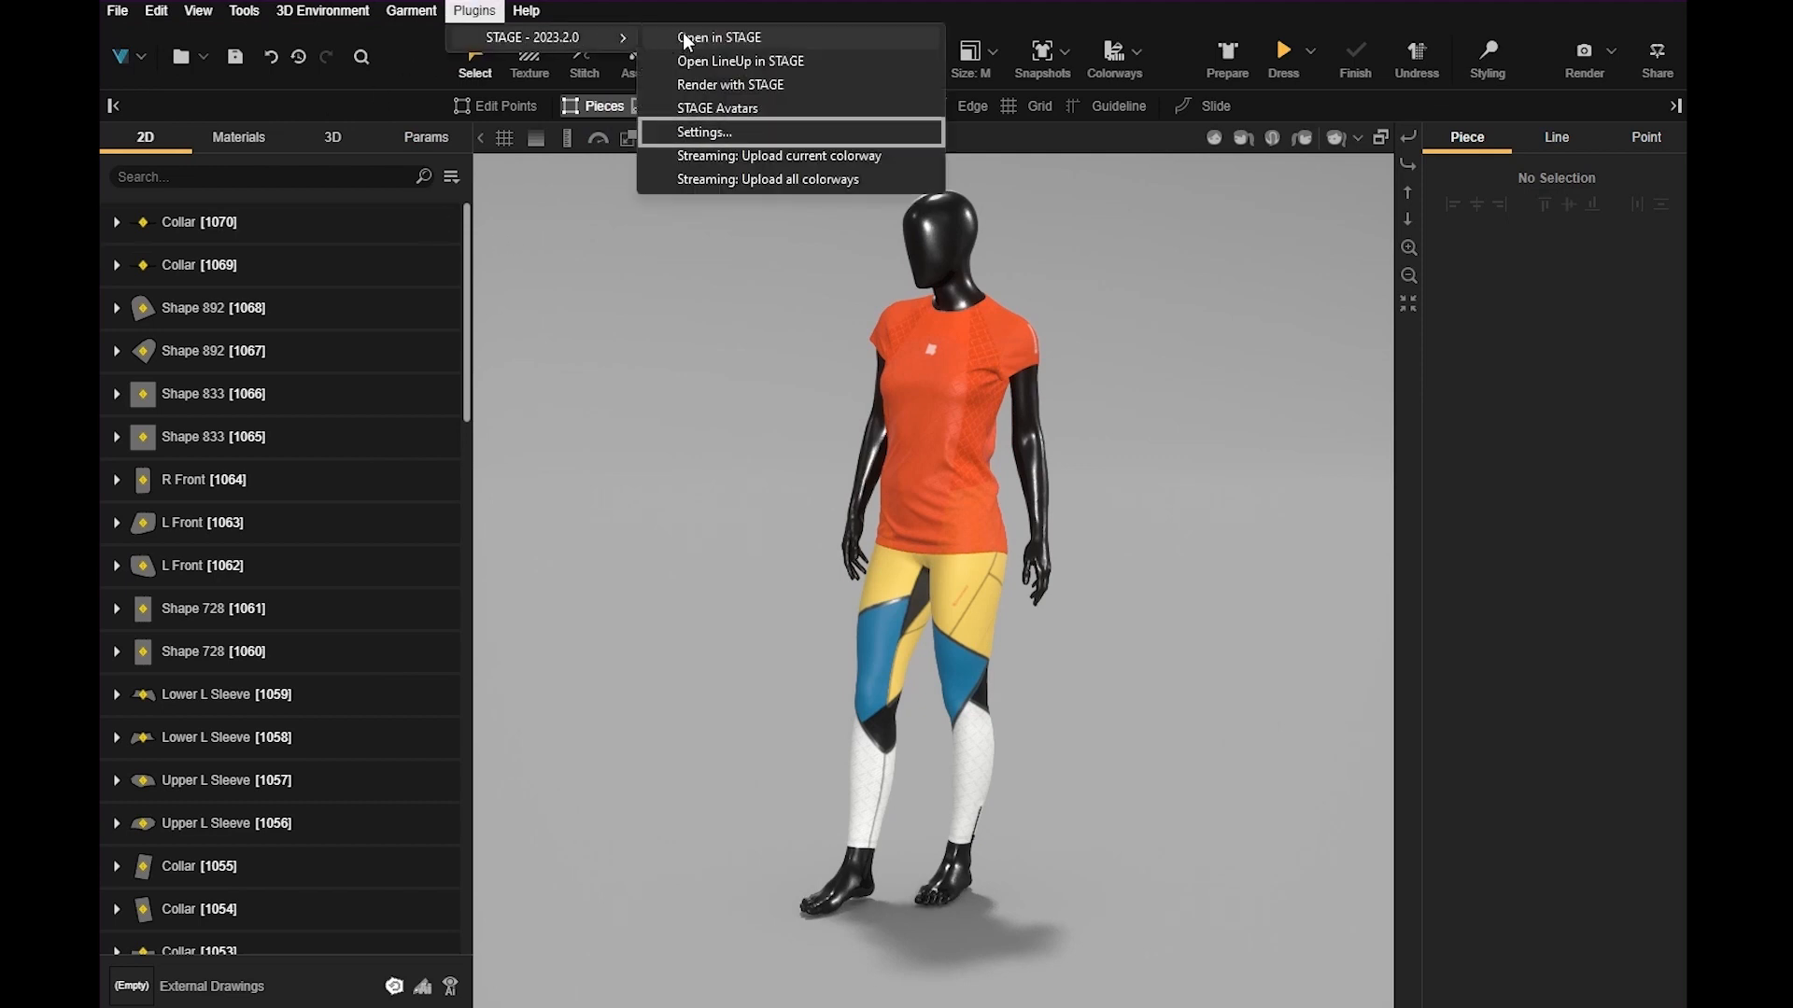
left_click(752, 134)
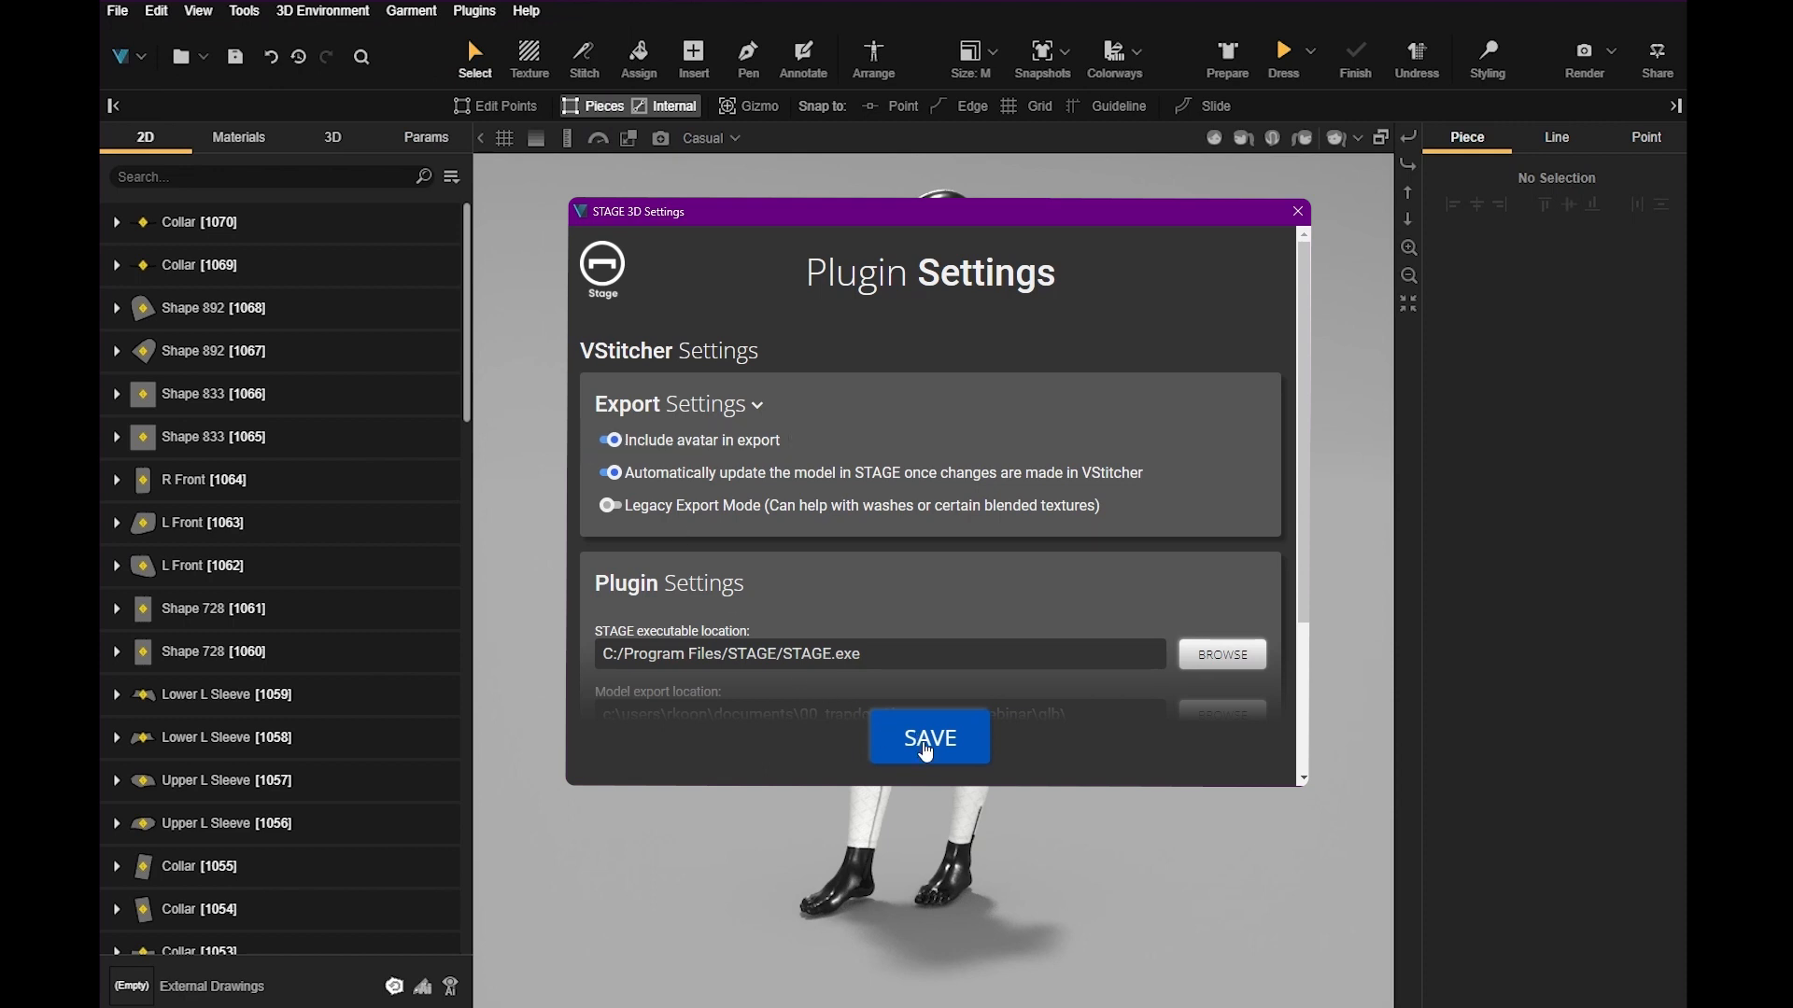
left_click(925, 752)
Open the Teal Multi, Coral Multi and Mid-Blue Multi colorways side by side as a LineUp in STAGE.
left_click(1135, 56)
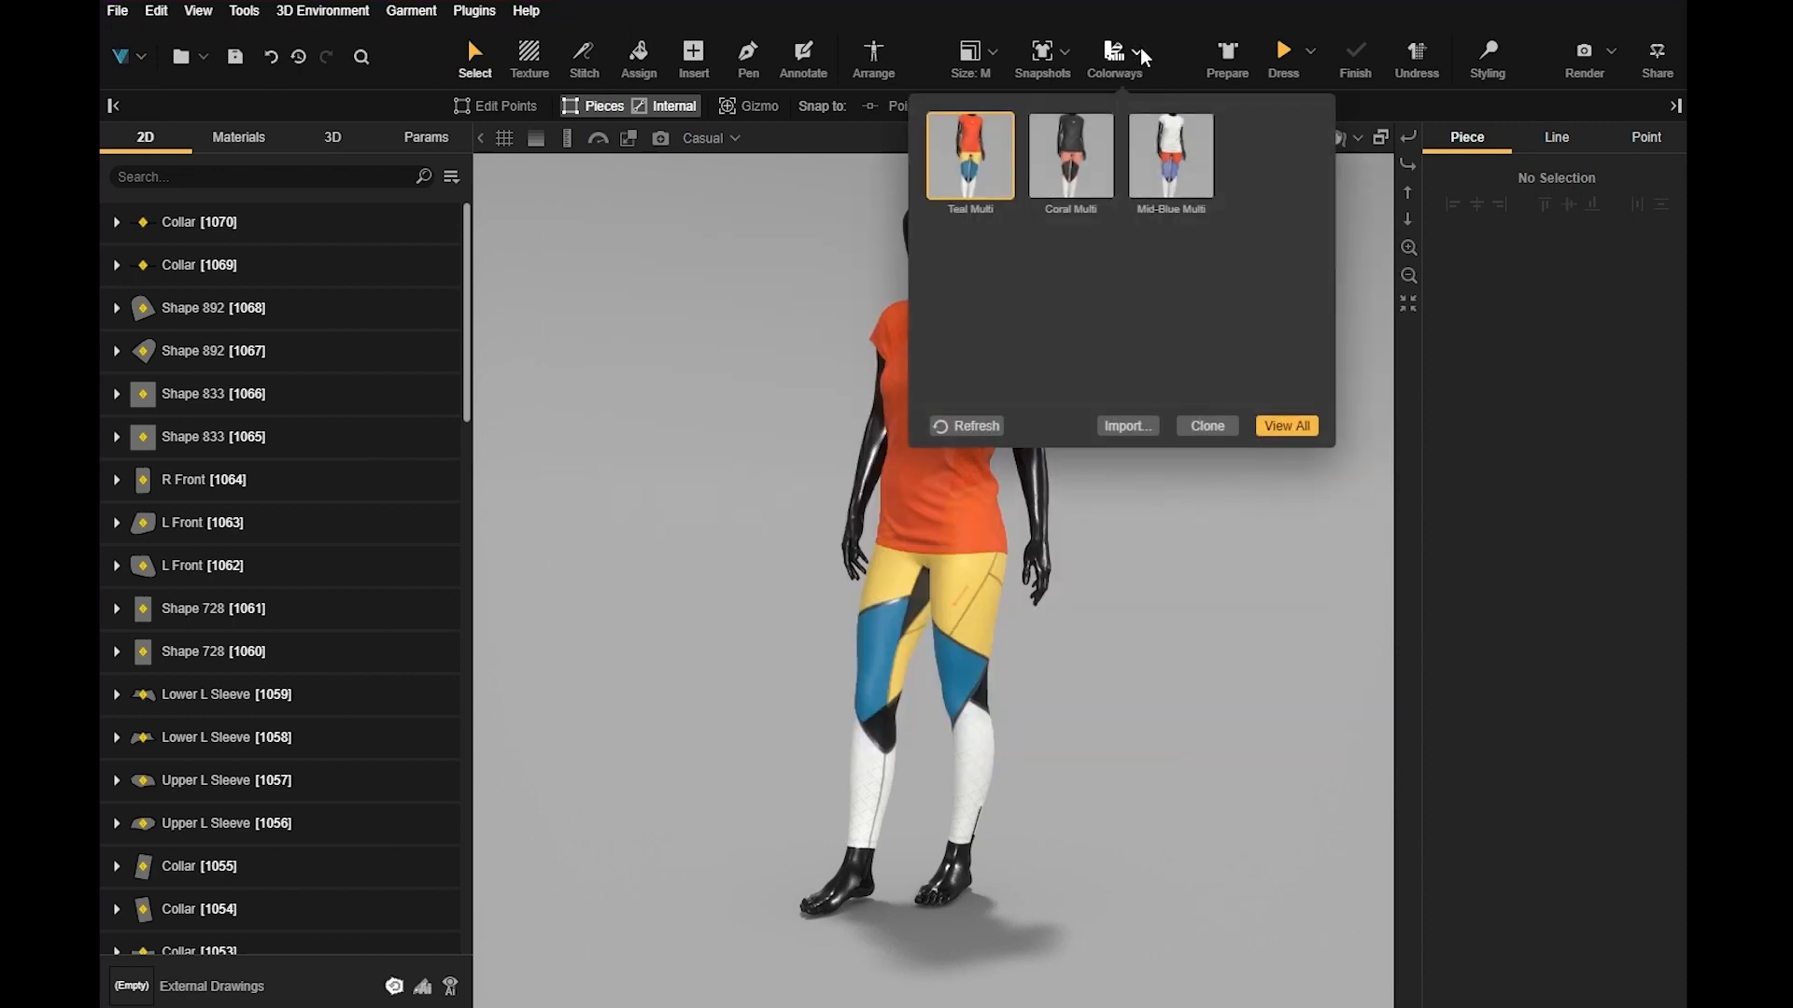
left_click(473, 11)
left_click(473, 10)
mouse_move(551, 38)
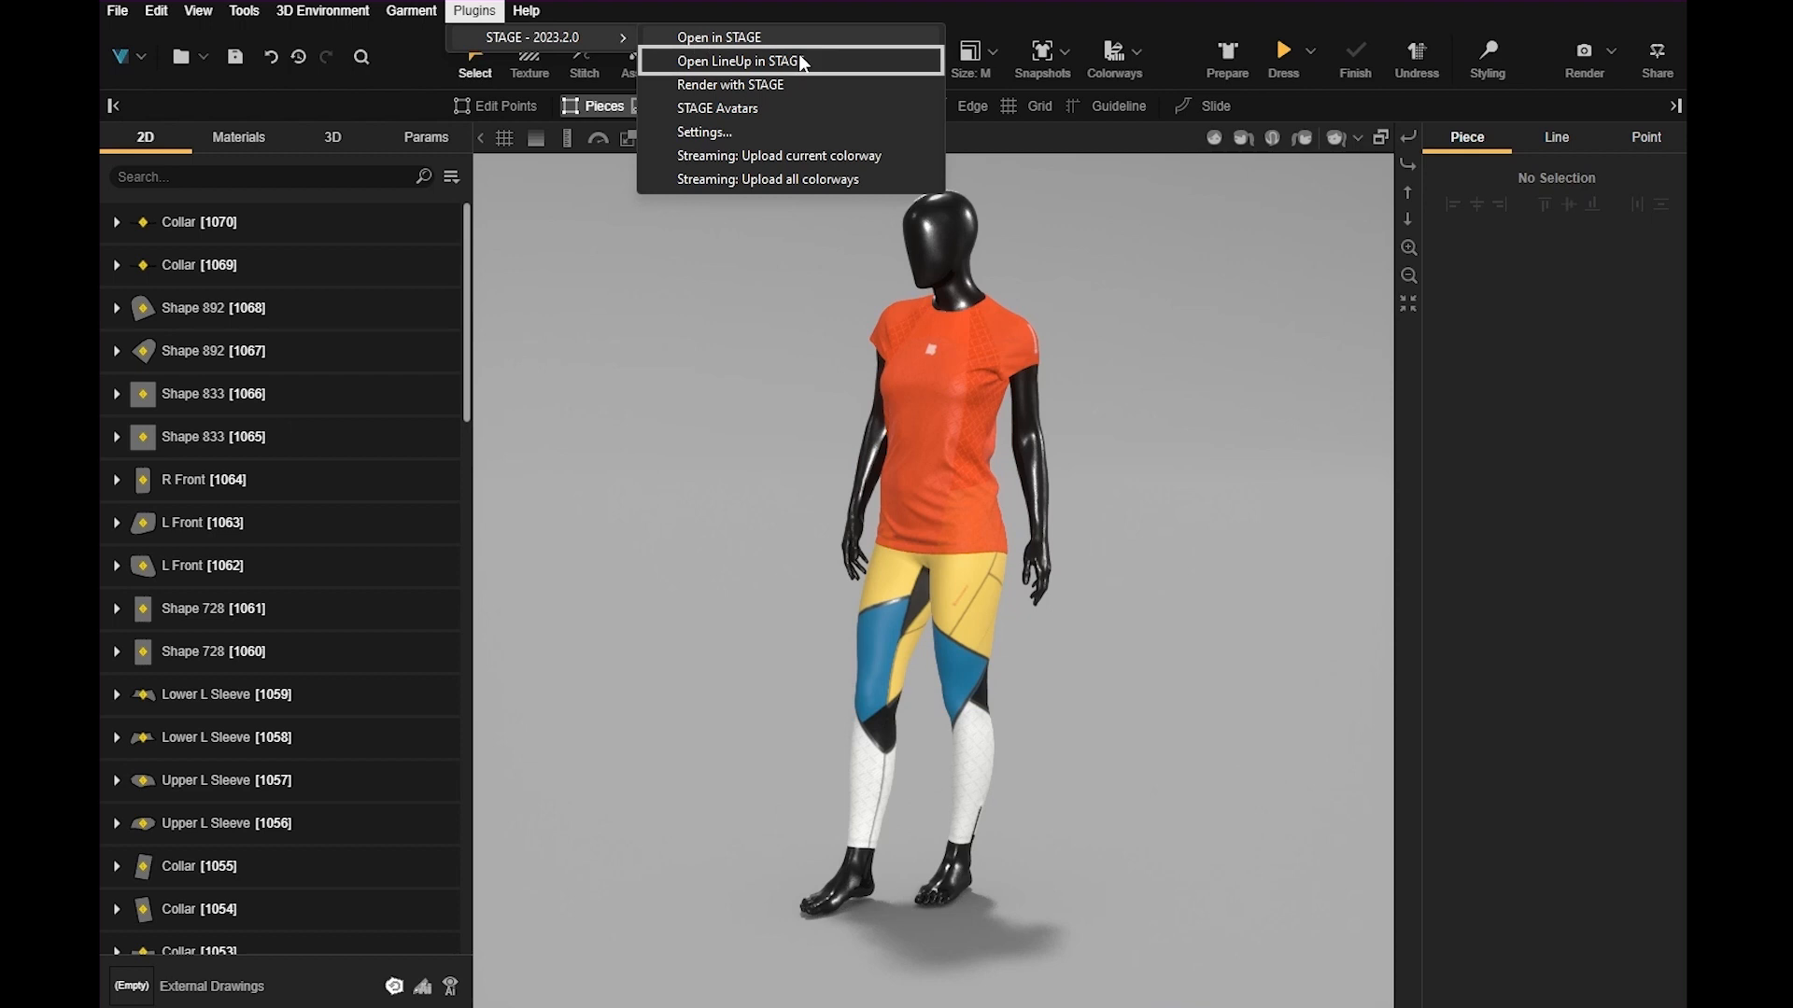
left_click(871, 61)
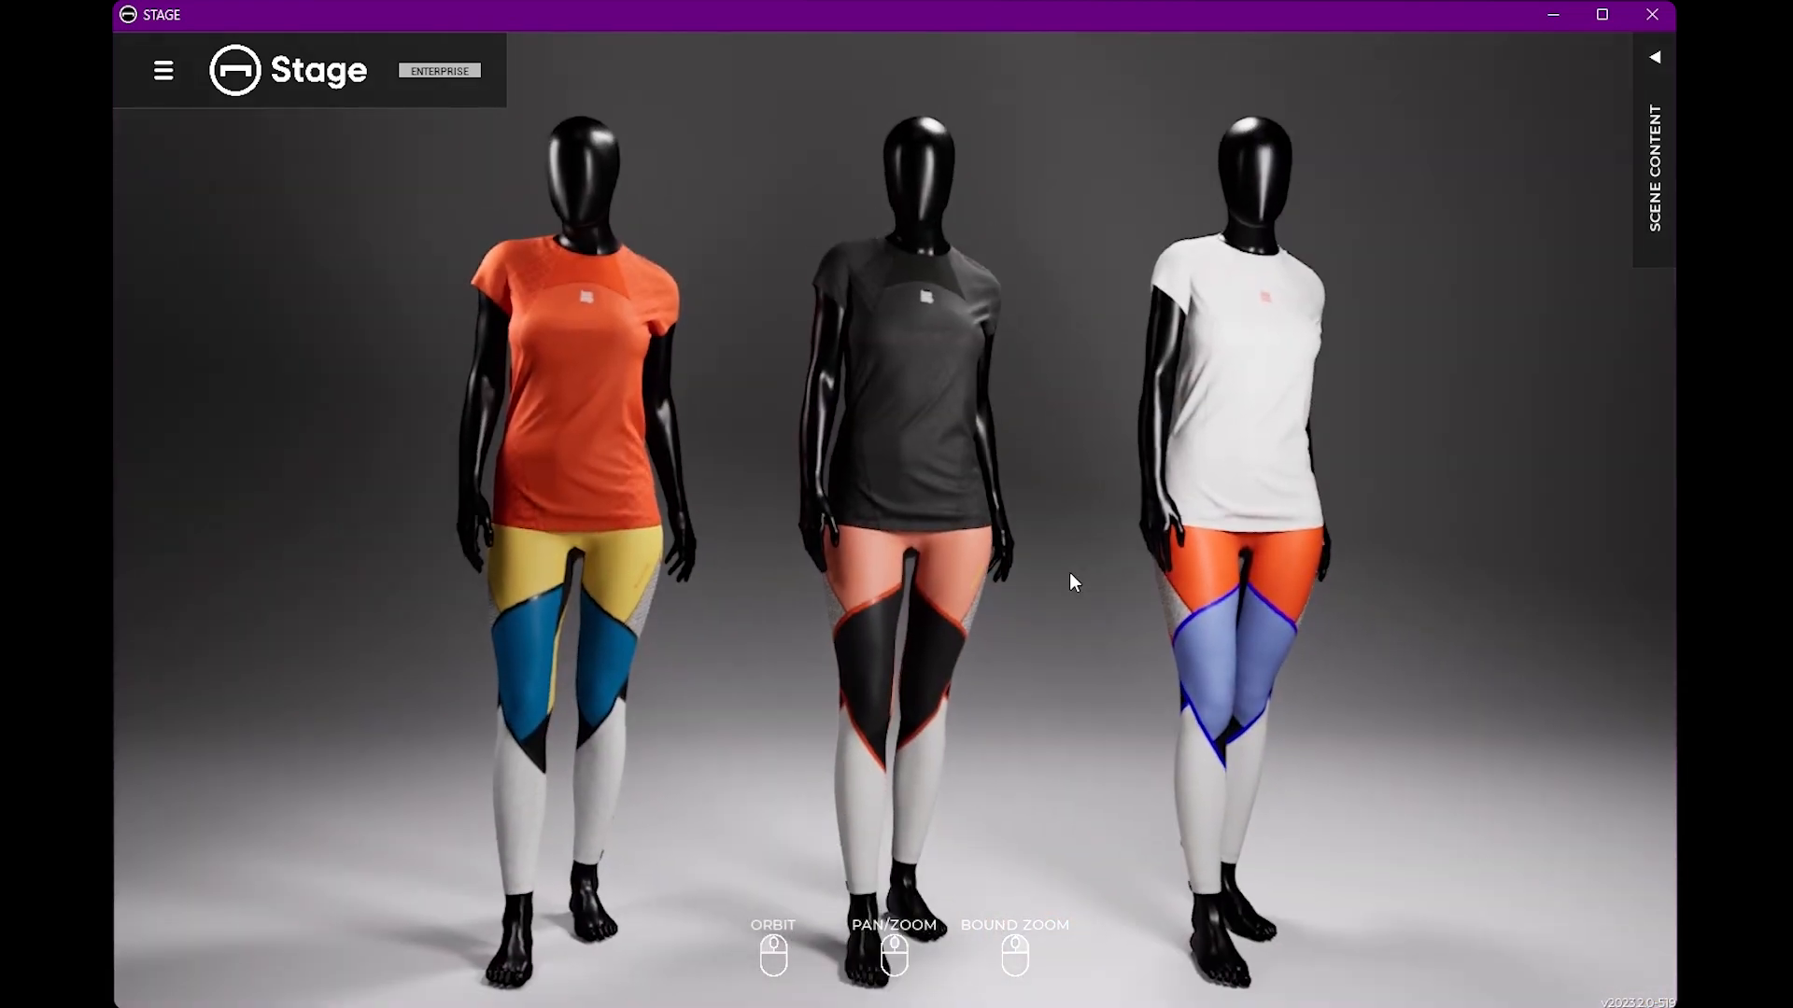
Show the studio light fixtures around the three-avatar lineup and view the scene from a higher angle.
scroll(832, 413, "down", 3)
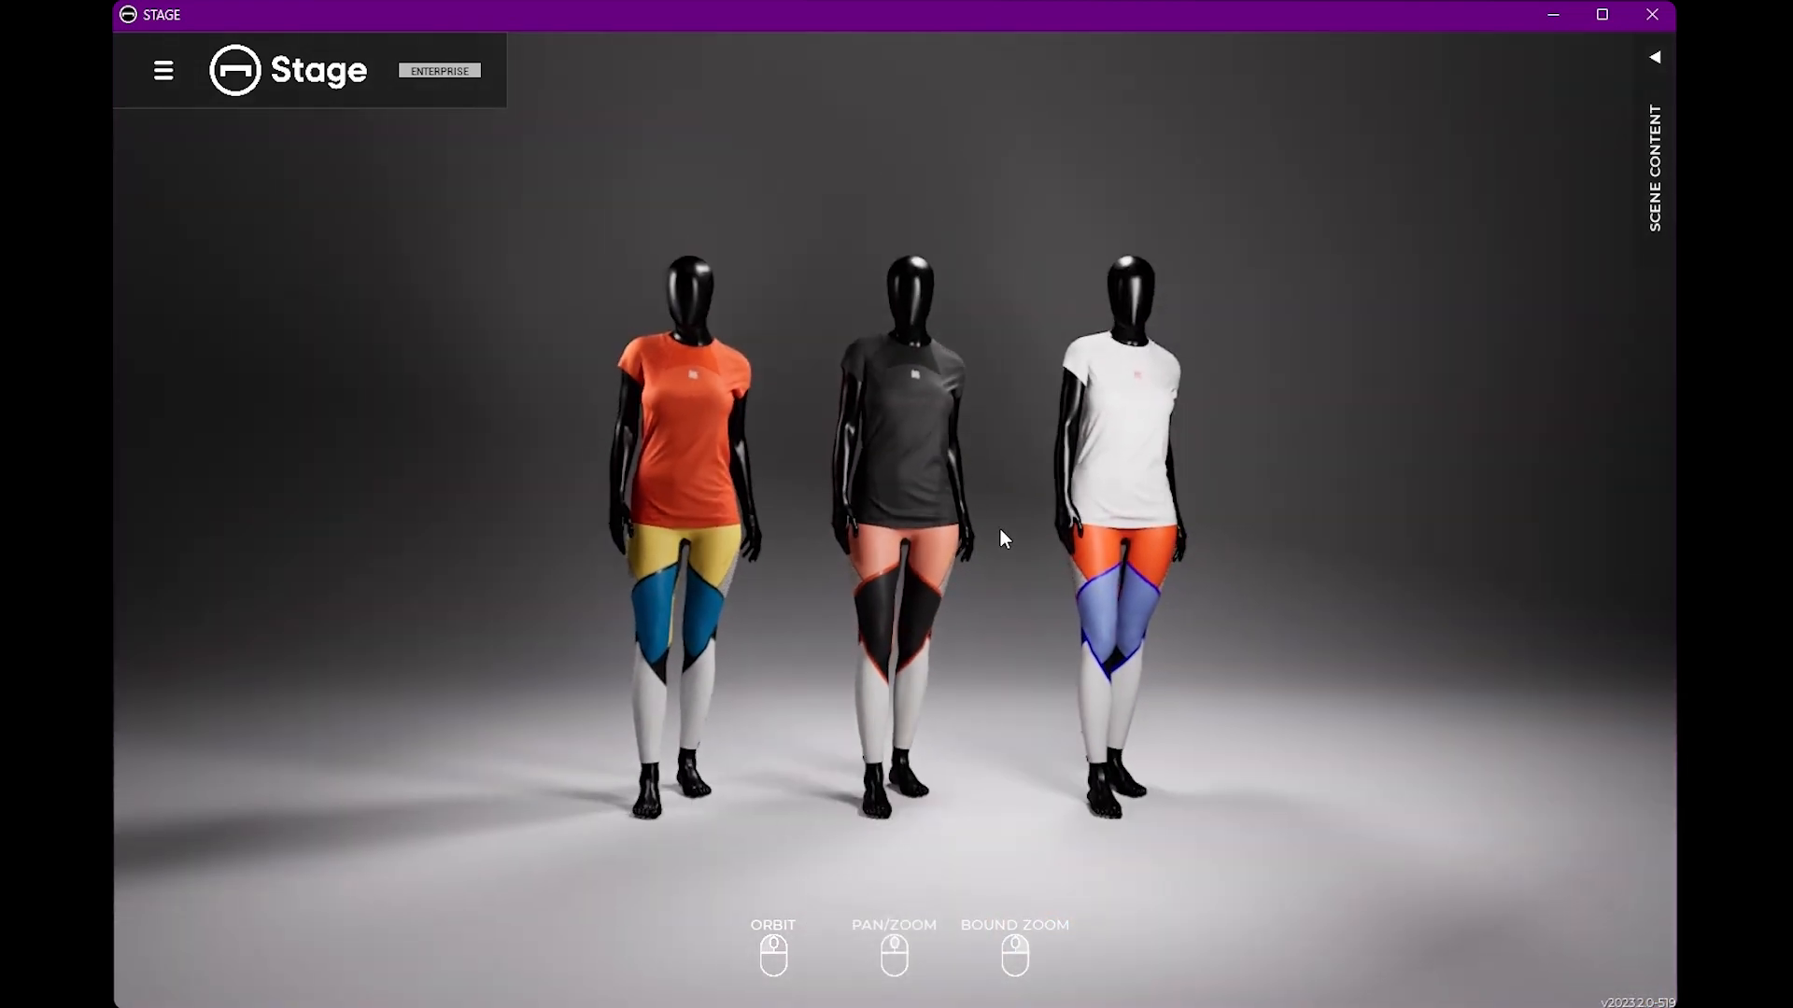
key("l")
left_click_drag(967, 525, 932, 582)
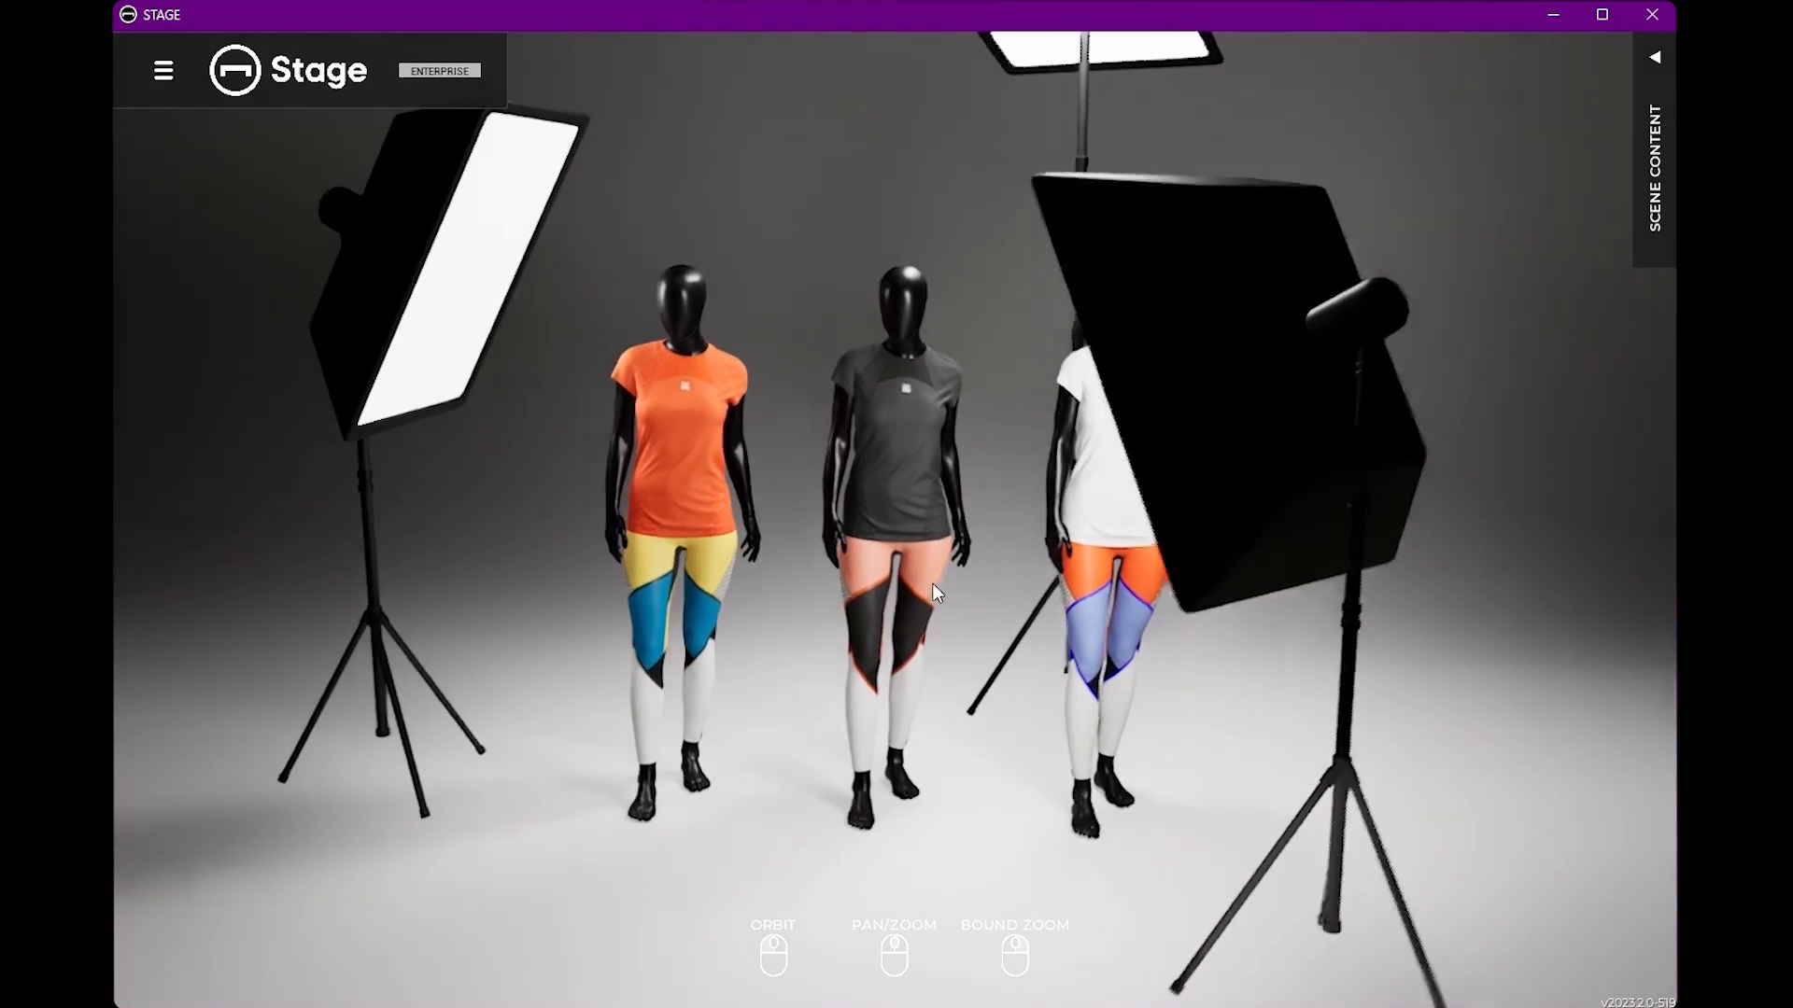
Duplicate the 3 Point lighting preset and open the copy for editing.
scroll(948, 564, "down", 2)
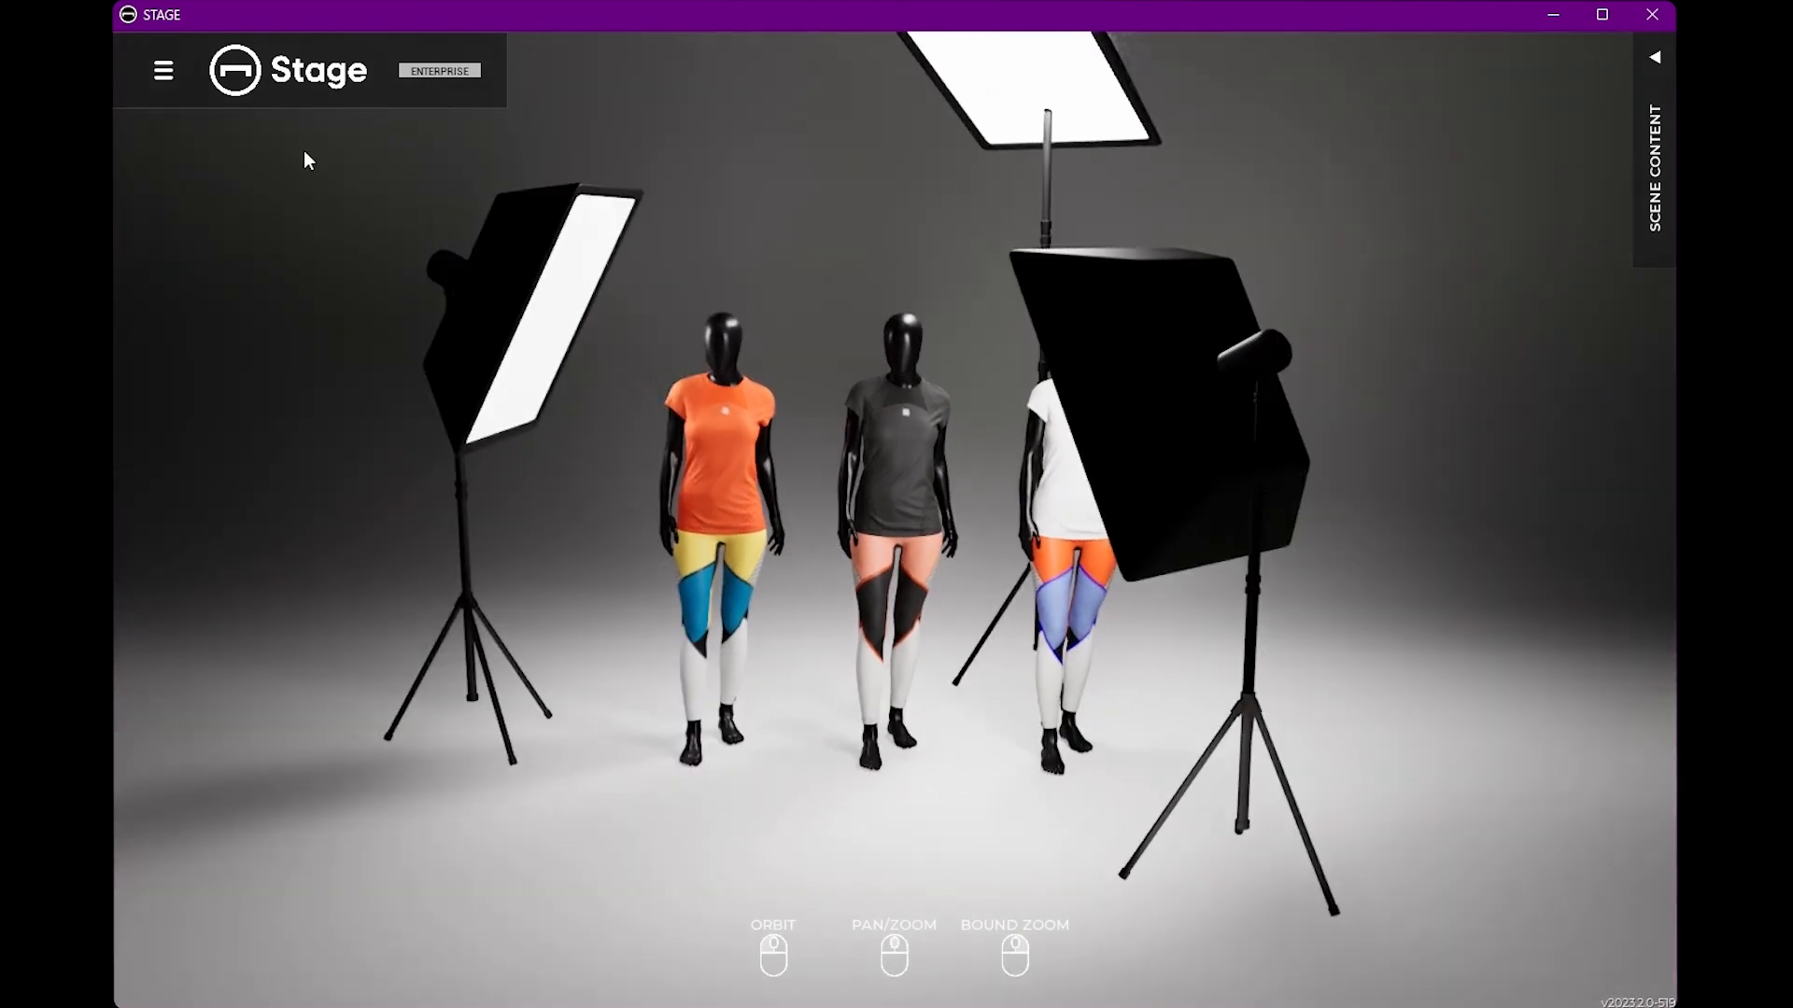
left_click(158, 70)
mouse_move(237, 205)
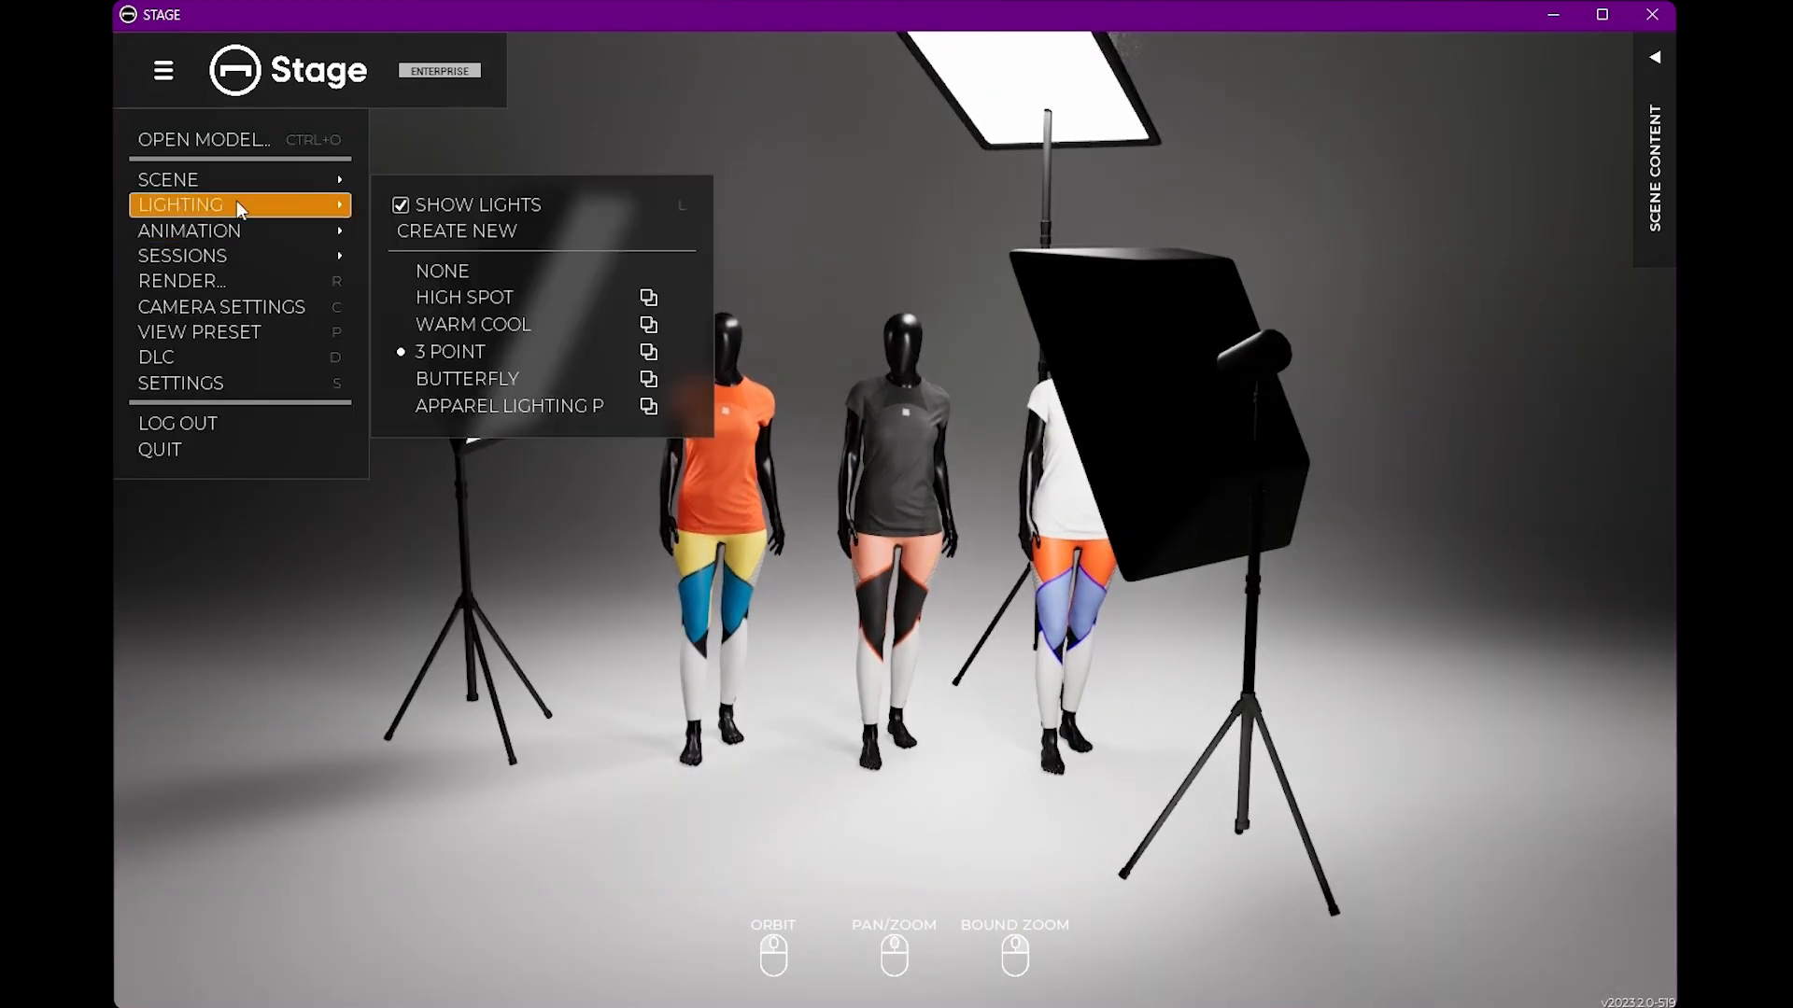
left_click(649, 351)
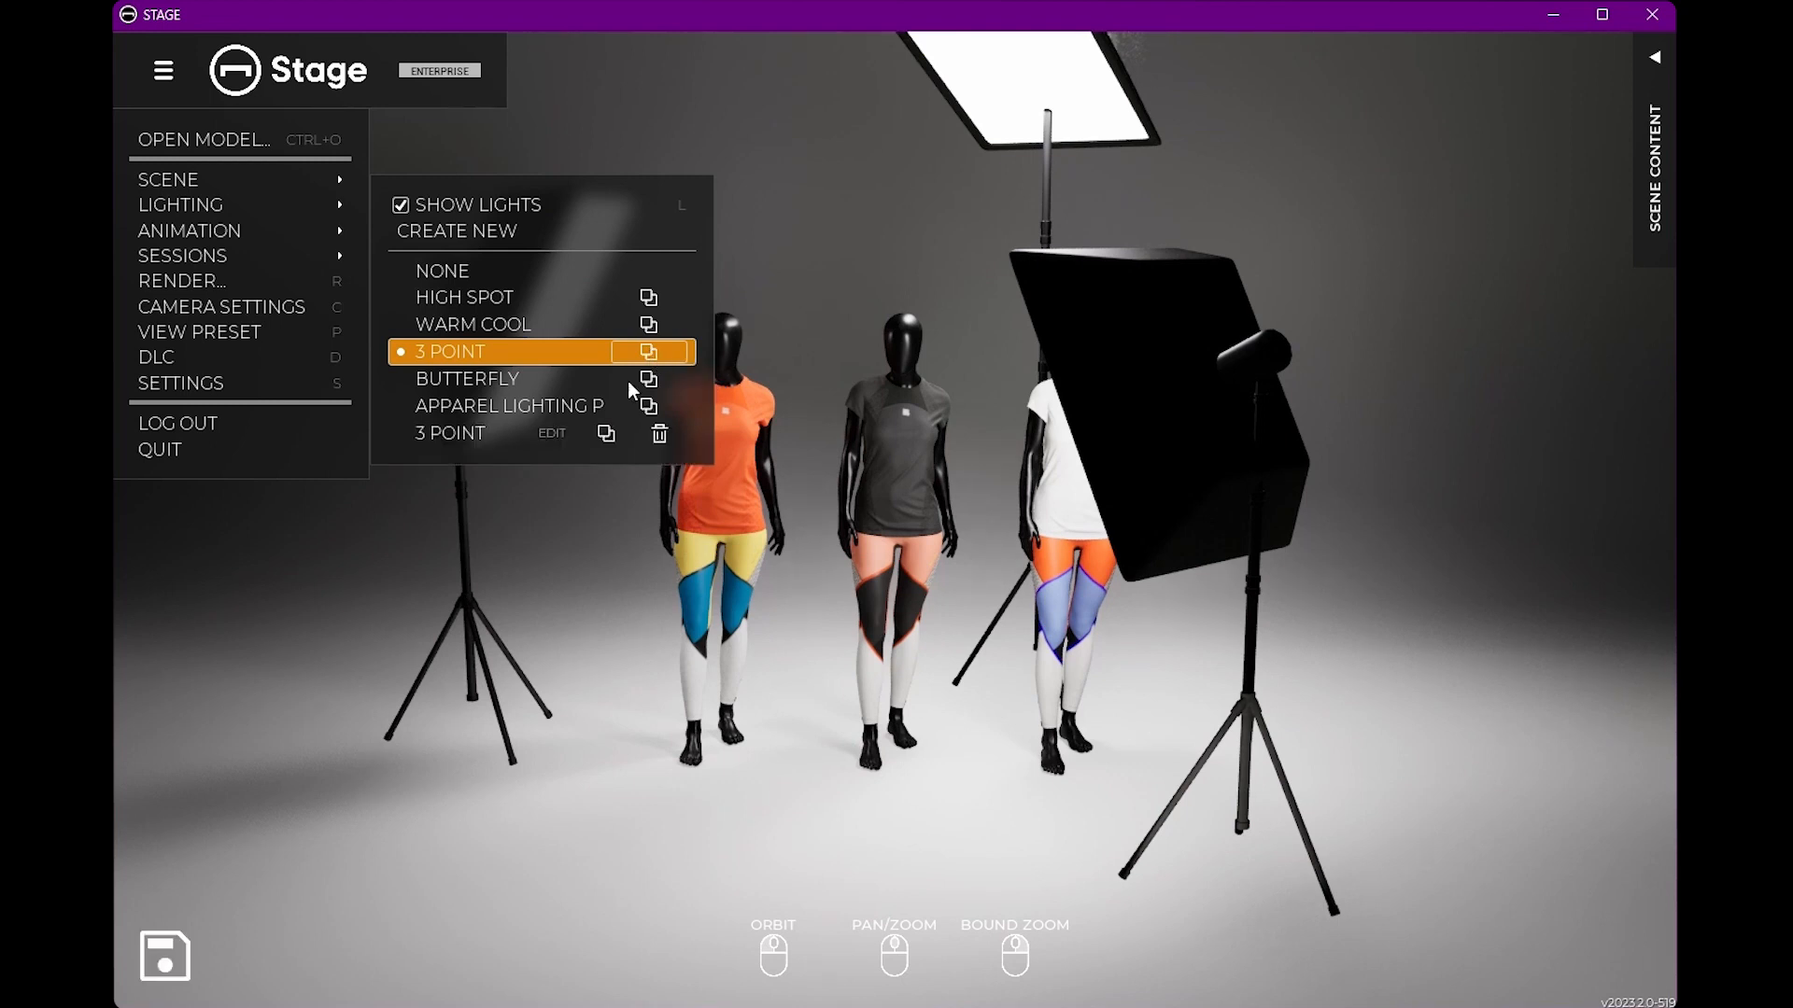
left_click(563, 432)
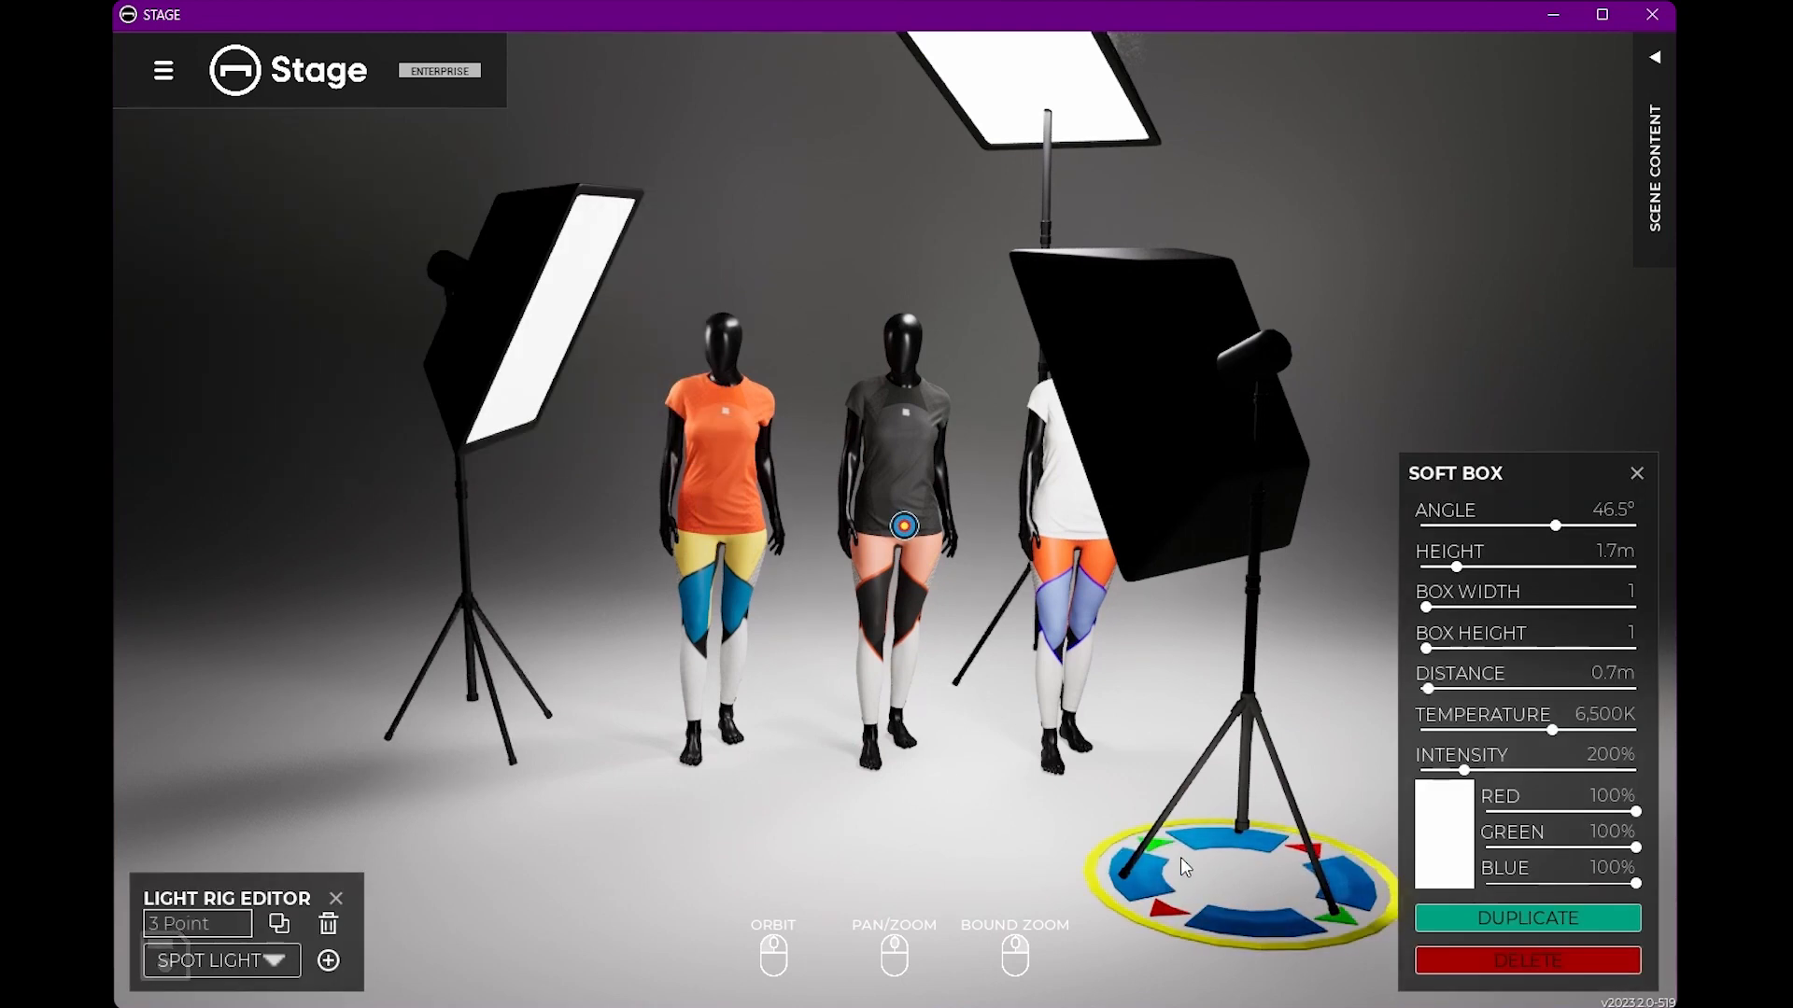
Move the soft box beside the white-shirt avatar outward, aim it at that avatar and reduce its intensity to about 90%.
left_click_drag(1222, 838, 1375, 825)
left_click_drag(1463, 770, 1434, 770)
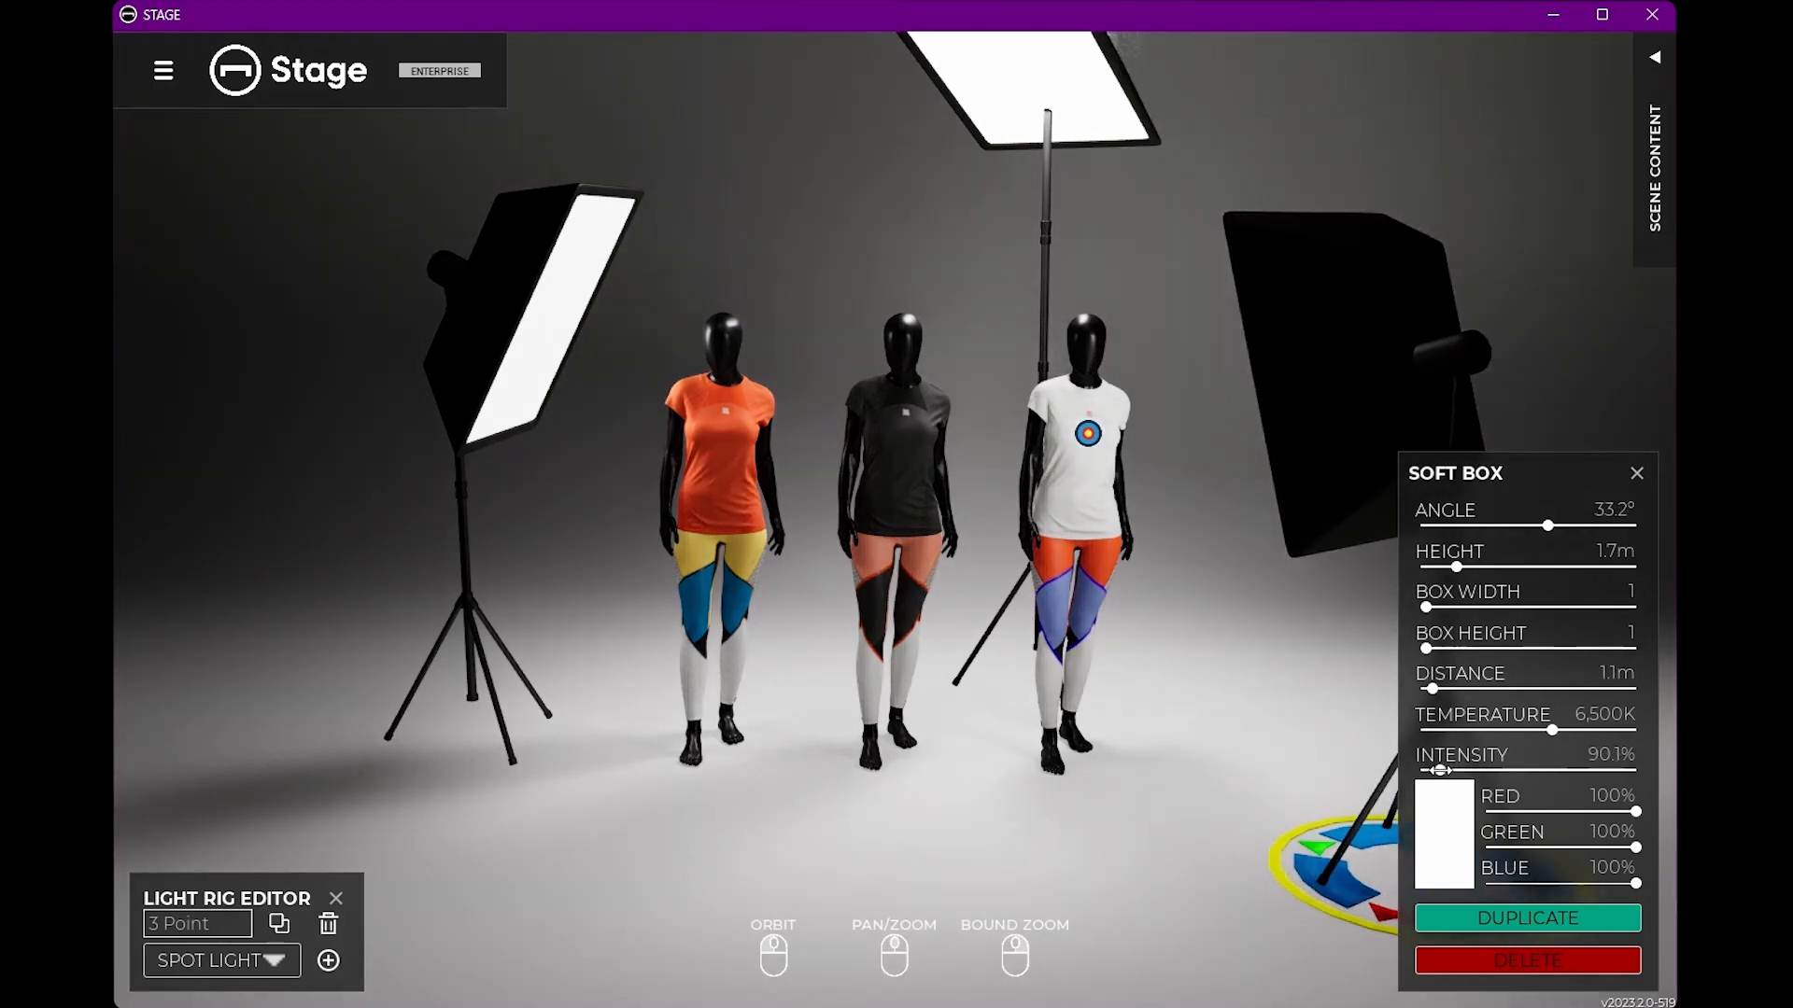
Move the rear soft box in front of the middle avatar, setting its height to 1.9 m and intensity to 200%.
left_click(1034, 168)
left_click_drag(1101, 721, 973, 920)
left_click_drag(1485, 567, 1461, 569)
left_click_drag(1353, 616, 859, 496)
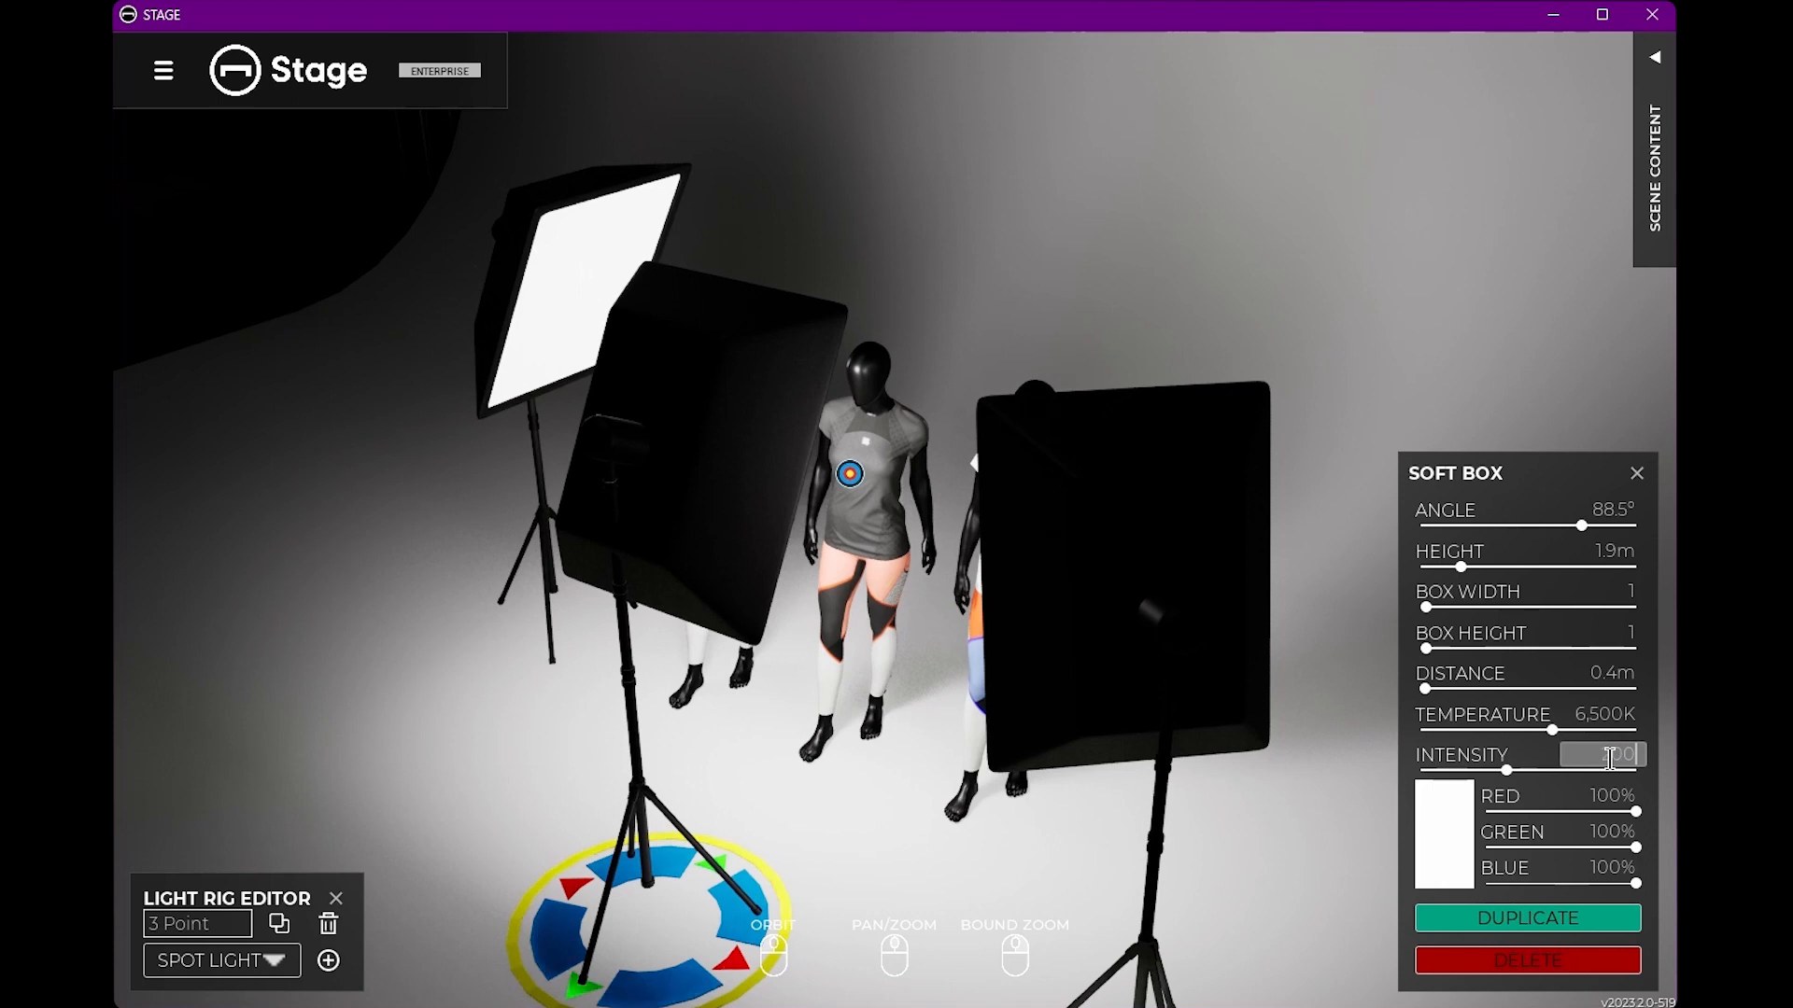
type("200")
key("Return")
Move the soft box beside the orange-shirt avatar outward, set its height to 1.7 m and aim it at that avatar's chest.
left_click_drag(835, 725, 870, 587)
left_click(509, 738)
left_click_drag(720, 789, 438, 838)
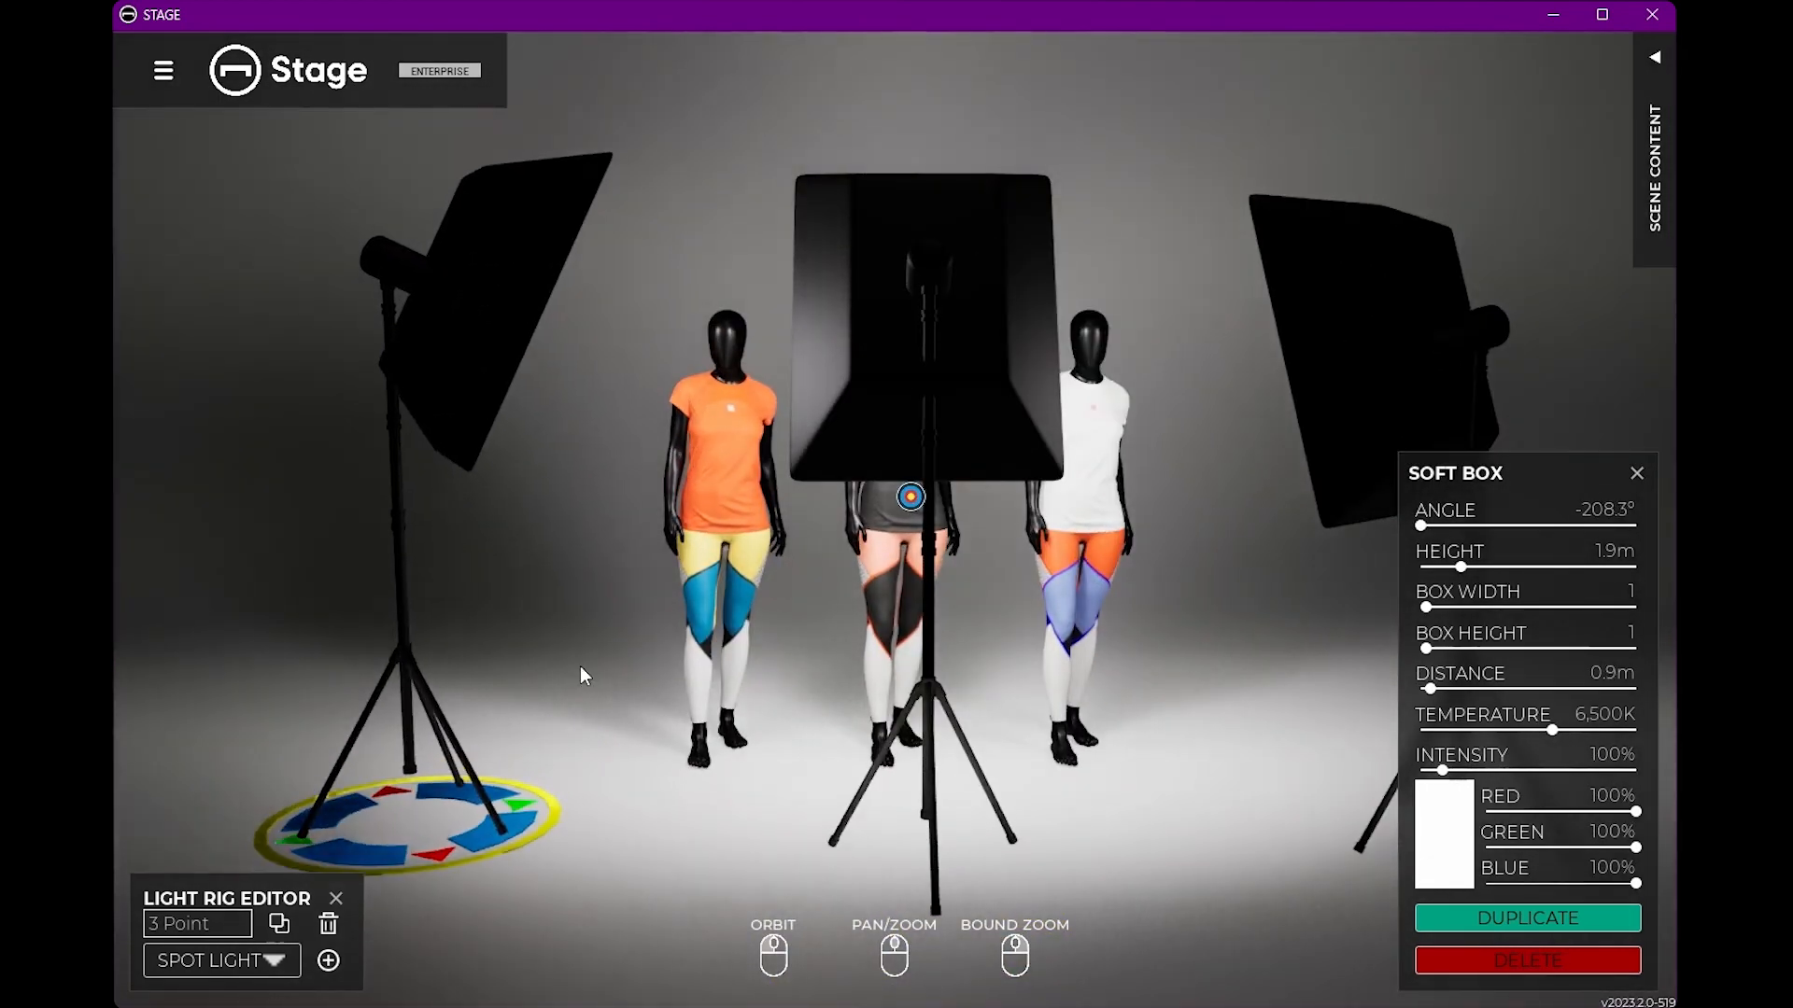
left_click_drag(1460, 566, 1457, 567)
left_click_drag(911, 496, 719, 419)
left_click_drag(1090, 692, 1212, 644)
scroll(993, 704, "up", 3)
scroll(949, 661, "up", 2)
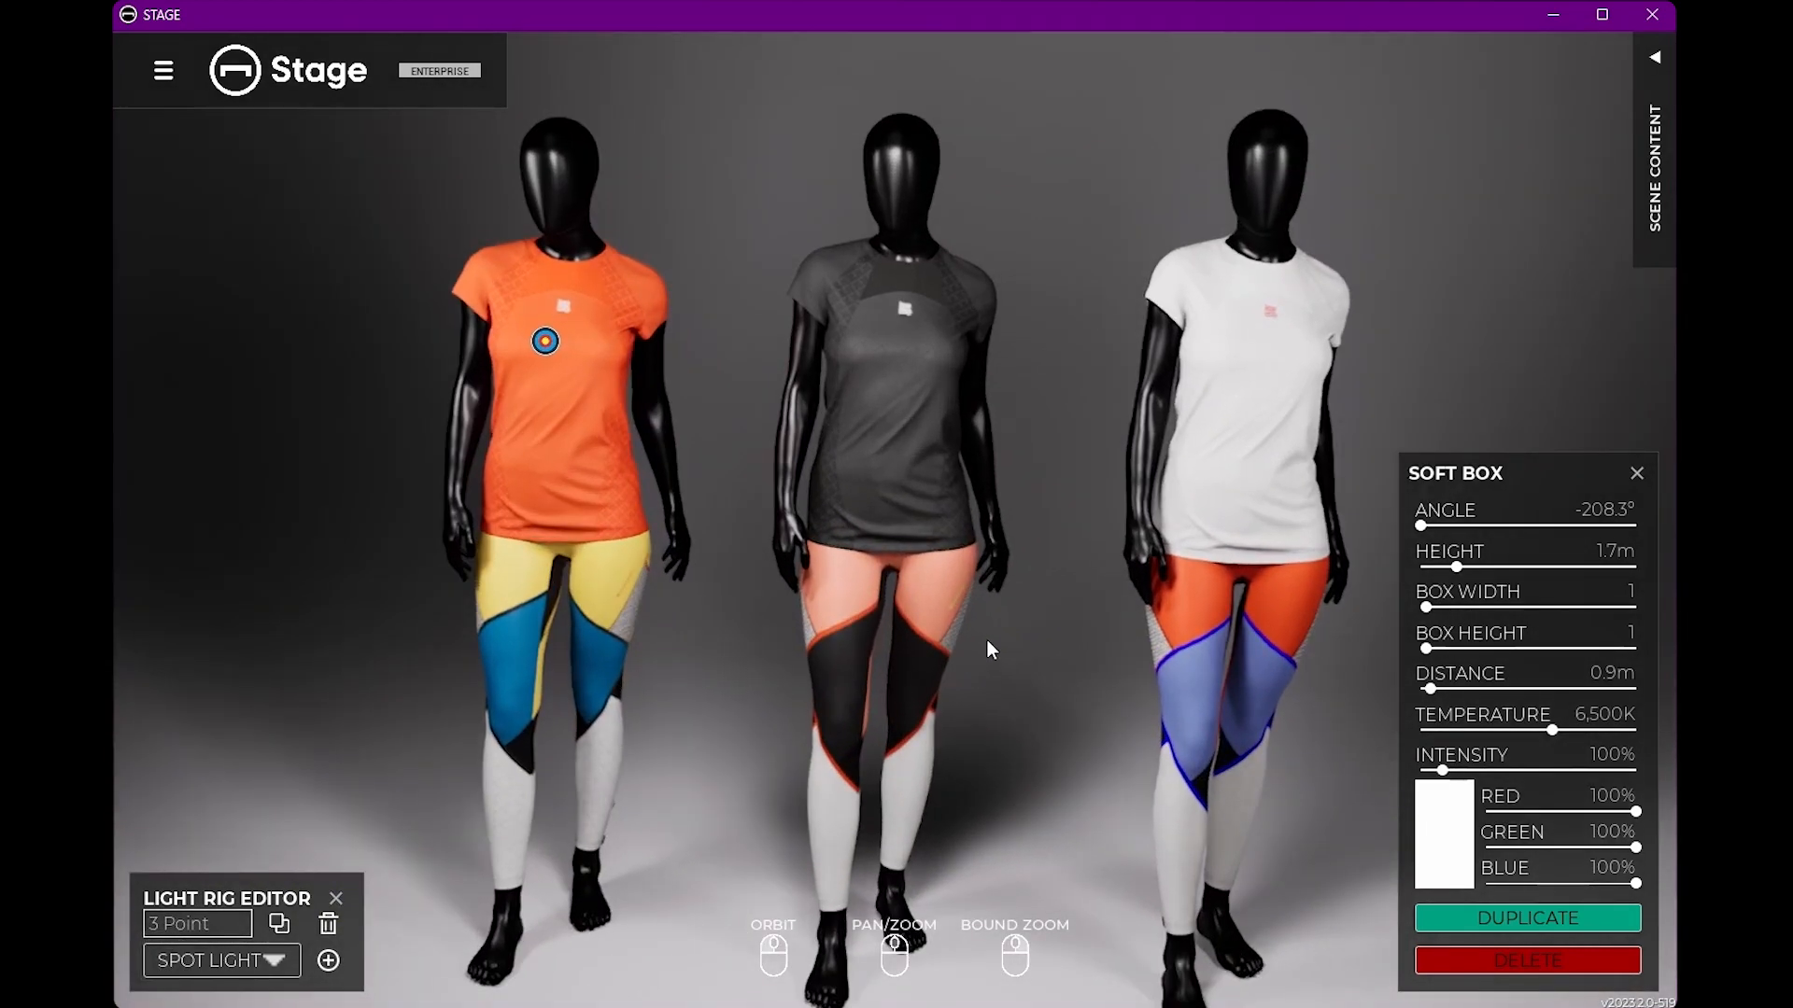
left_click_drag(919, 620, 943, 680)
scroll(1005, 646, "down", 3)
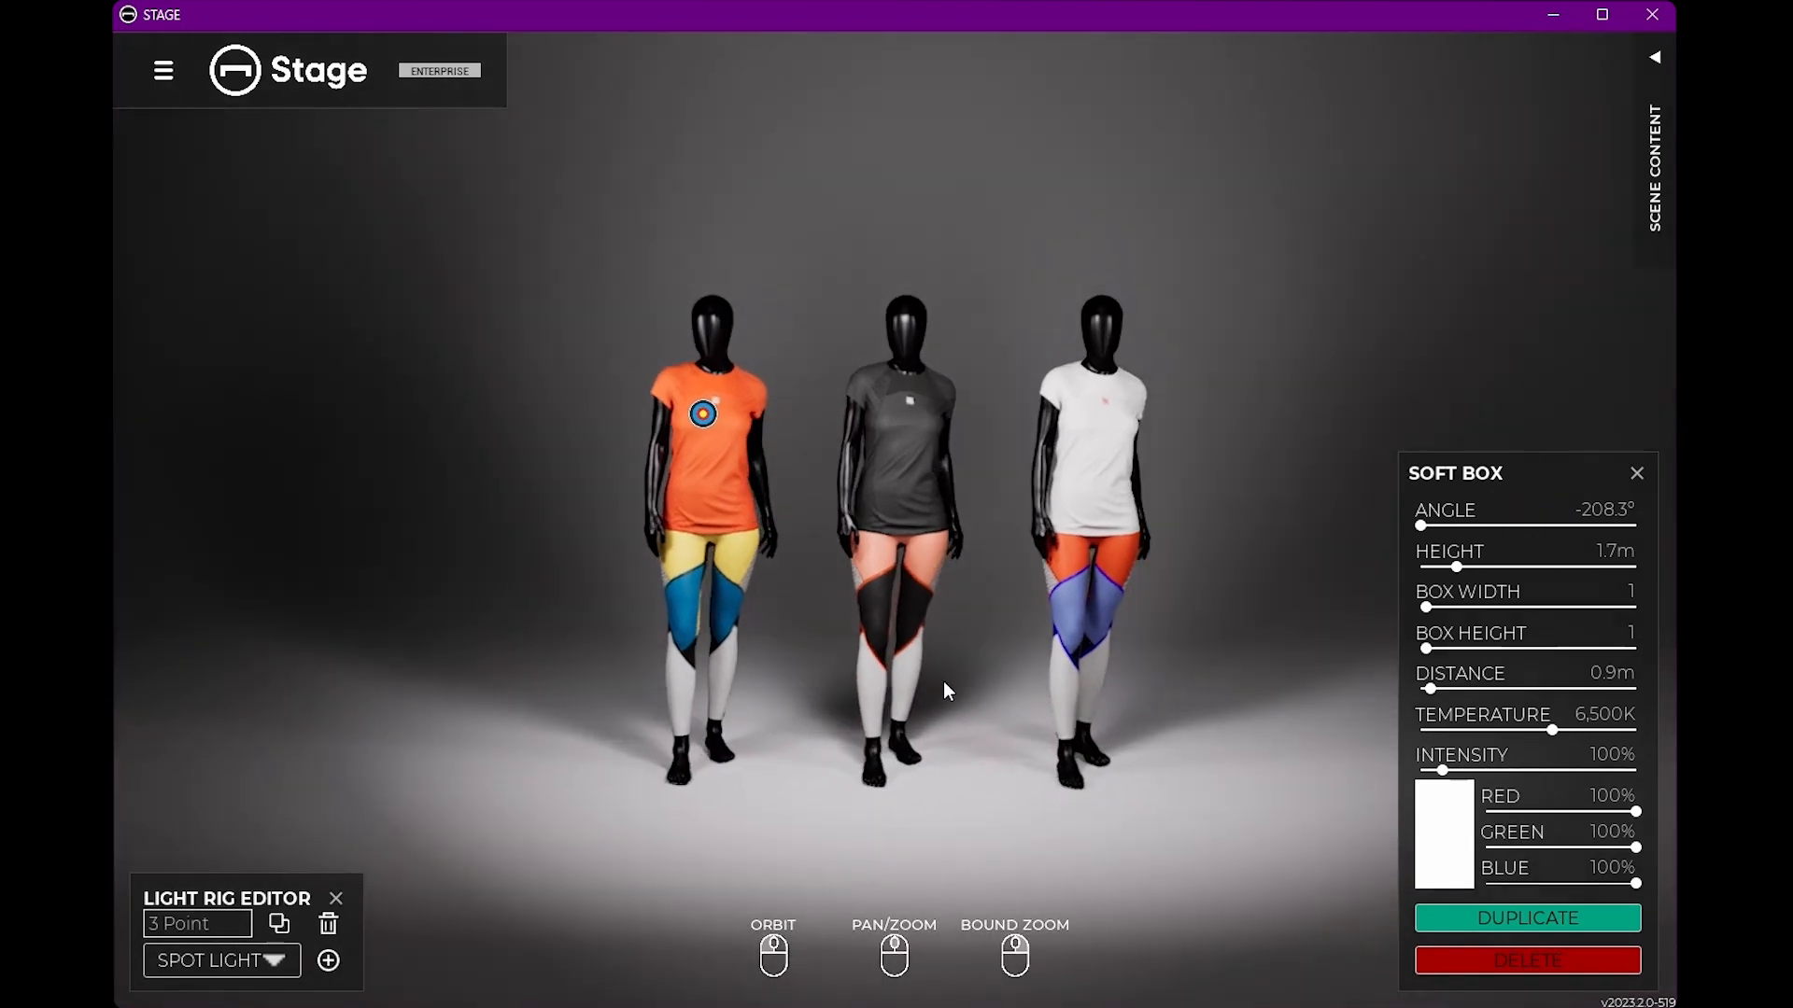
Add a spot light to the rig and place it on the floor directly behind the middle avatar.
left_click(327, 961)
scroll(940, 808, "down", 3)
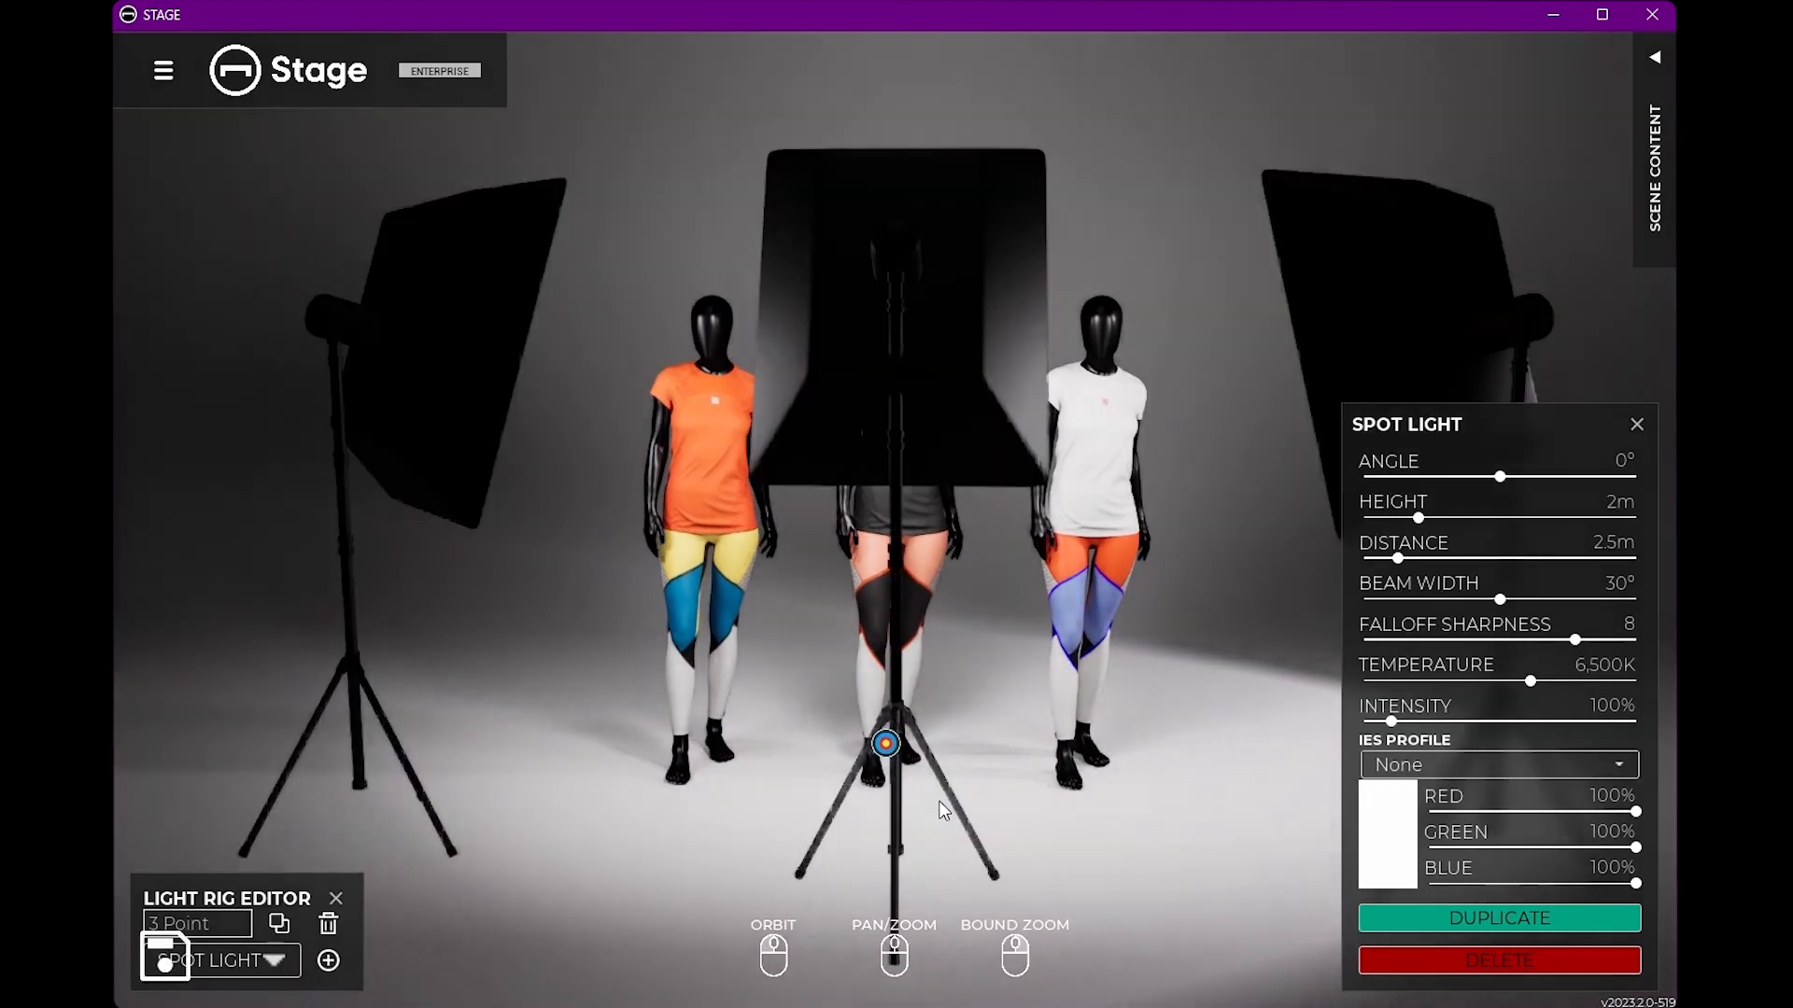
left_click_drag(1081, 775, 871, 799)
left_click_drag(1128, 837, 1096, 347)
left_click_drag(1131, 700, 1139, 535)
scroll(1056, 553, "up", 3)
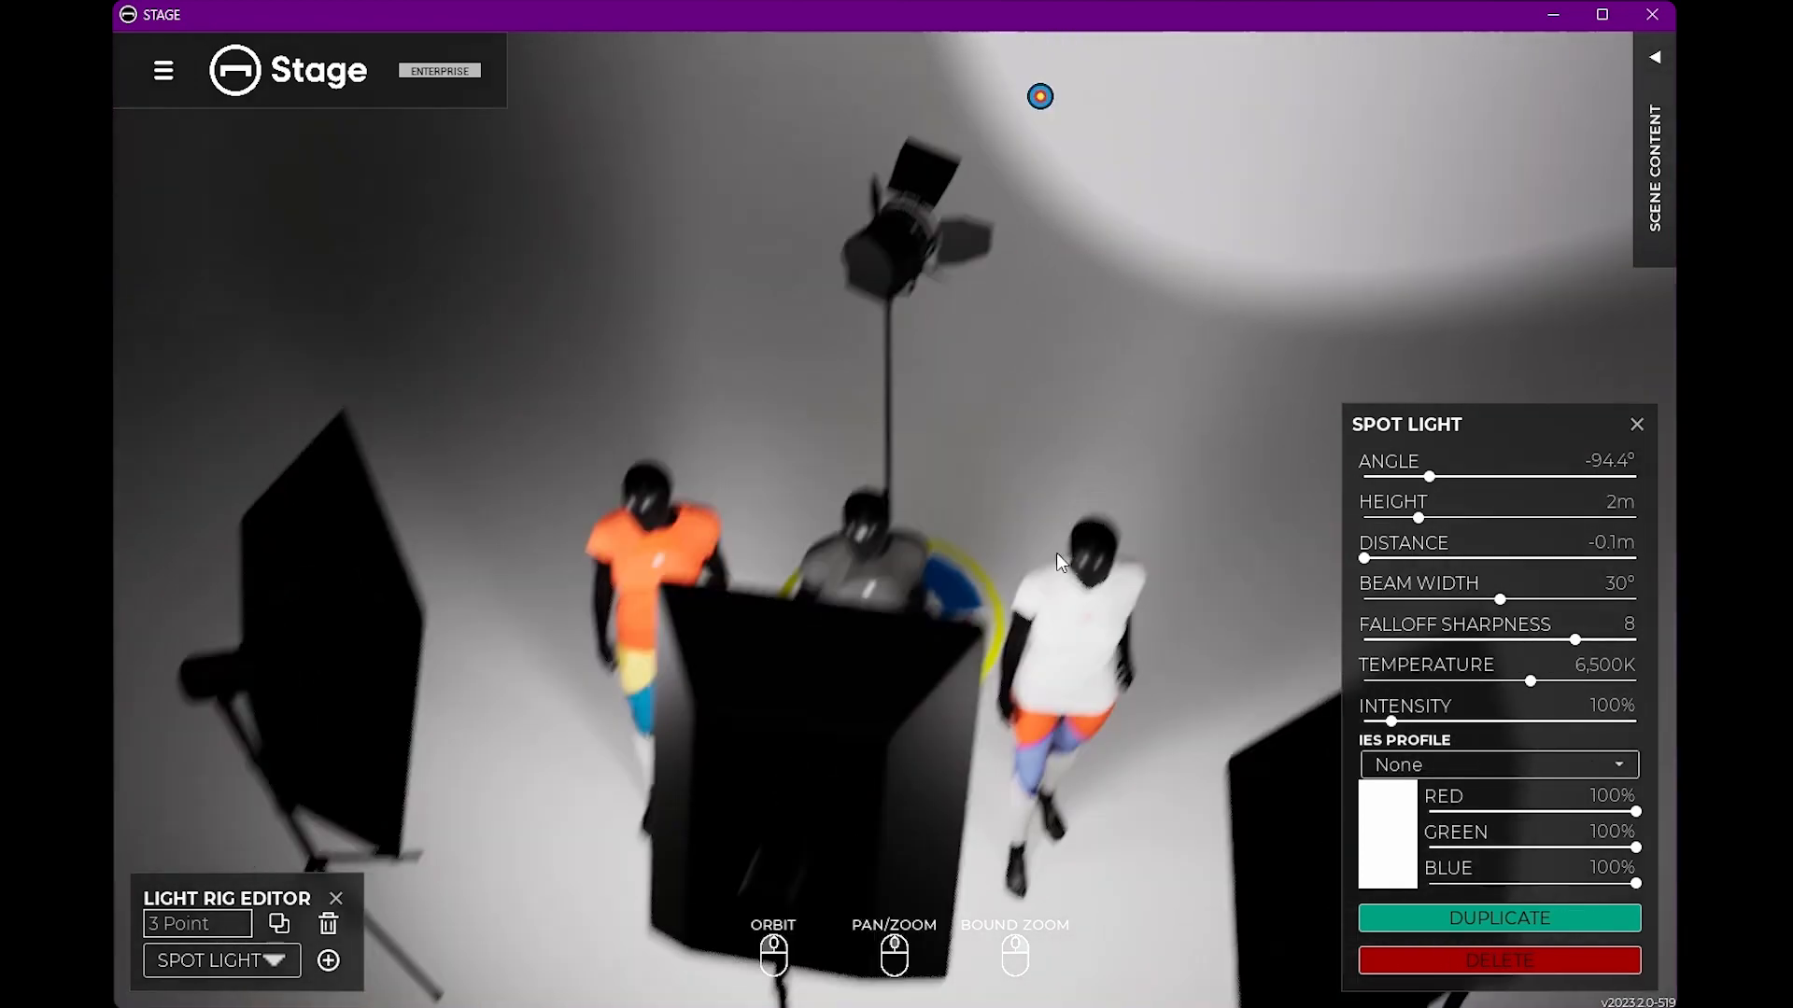
Lower the spot light to a height of 1.1 m and aim it at the backdrop behind the middle avatar.
middle_click_drag(1056, 553, 903, 358)
left_click_drag(902, 244, 790, 155)
left_click_drag(1418, 518, 1393, 517)
left_click_drag(1236, 679, 803, 537)
left_click_drag(1096, 258, 1169, 416)
left_click_drag(1135, 627, 1521, 653)
left_click_drag(773, 352, 713, 486)
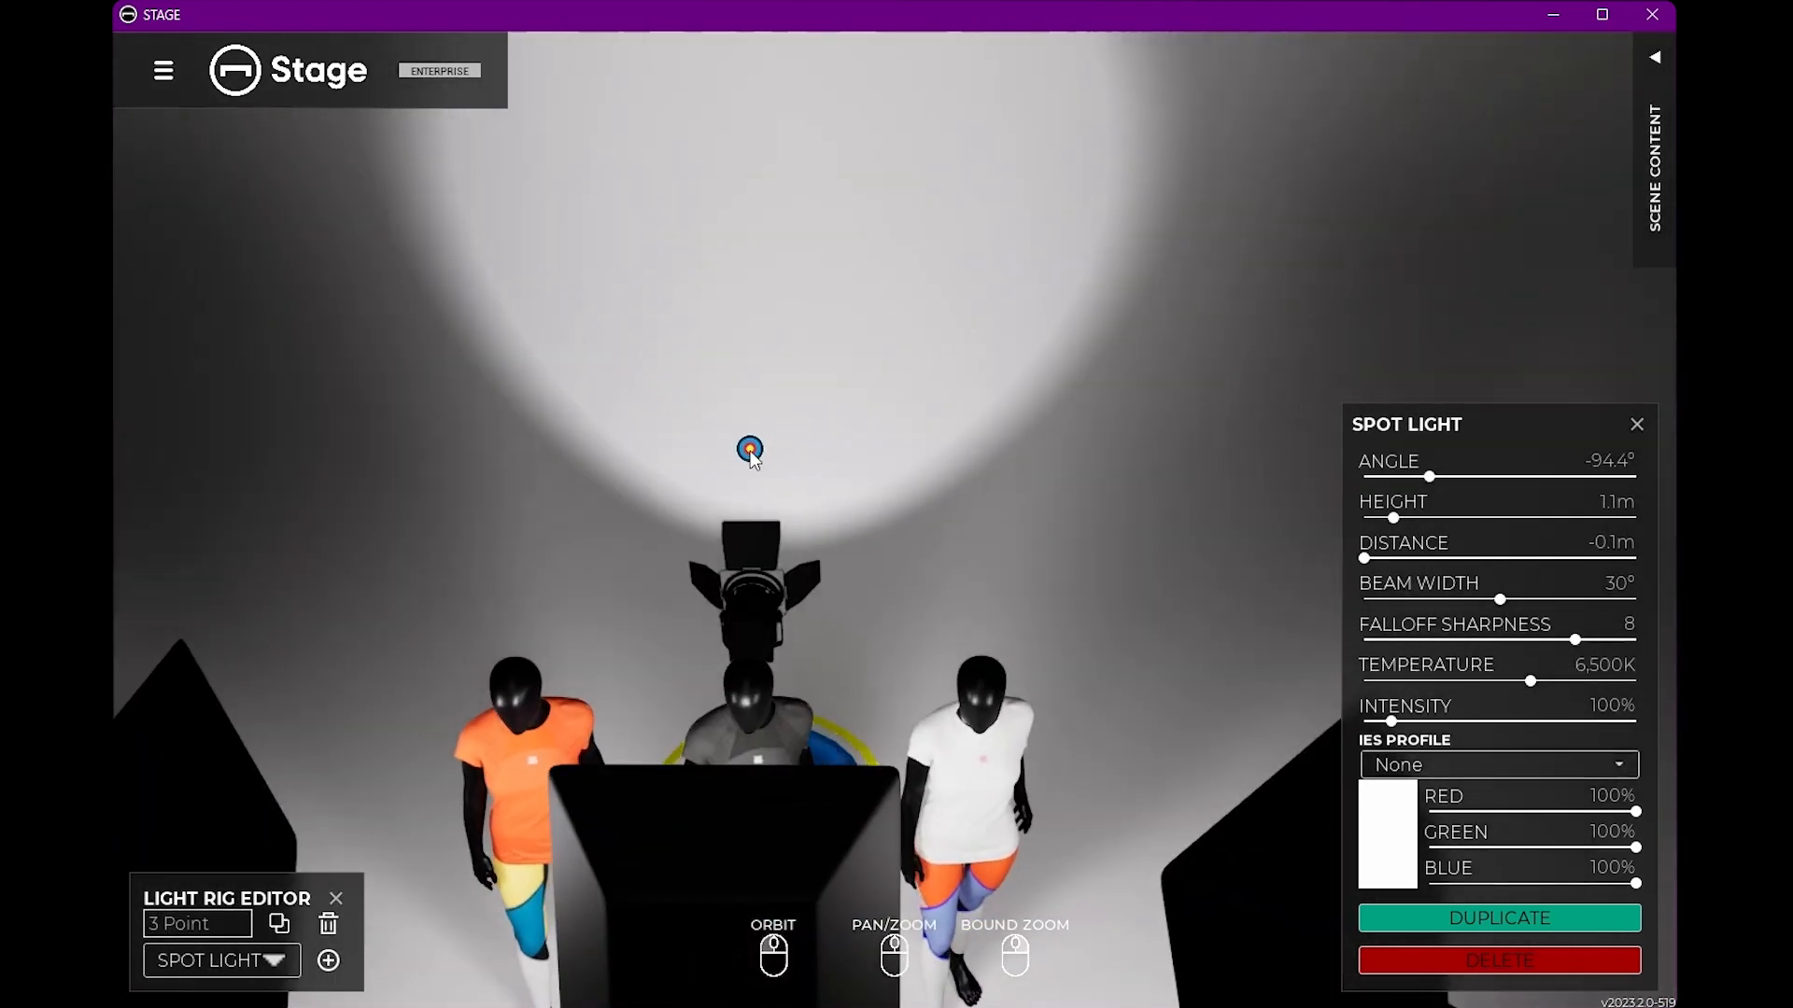
Set the spot light's beam width to 55°, falloff sharpness to 1 and red to 0% for a cyan backdrop.
mouse_move(1500, 600)
left_mouse_down()
mouse_move(1660, 613)
mouse_move(1277, 625)
left_mouse_up()
left_click_drag(1168, 635, 977, 715)
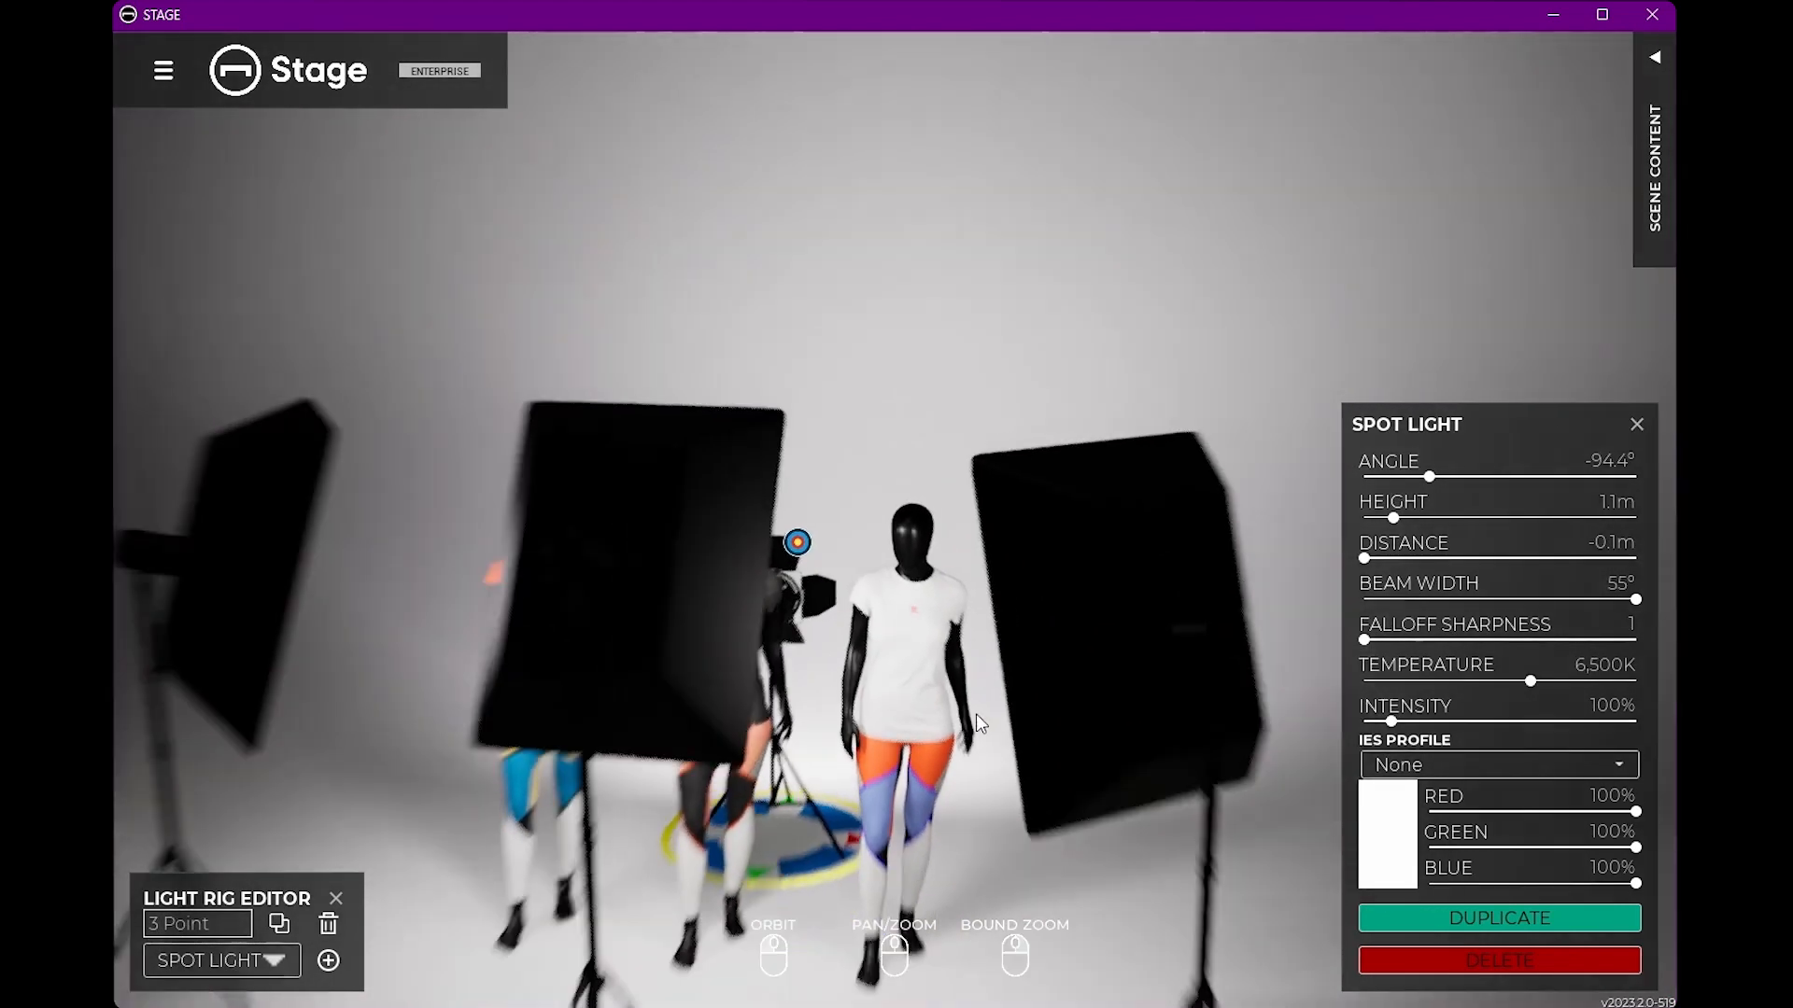
left_click_drag(1633, 813, 1311, 816)
scroll(883, 825, "up", 2)
left_click_drag(813, 887, 1001, 725)
scroll(990, 658, "up", 3)
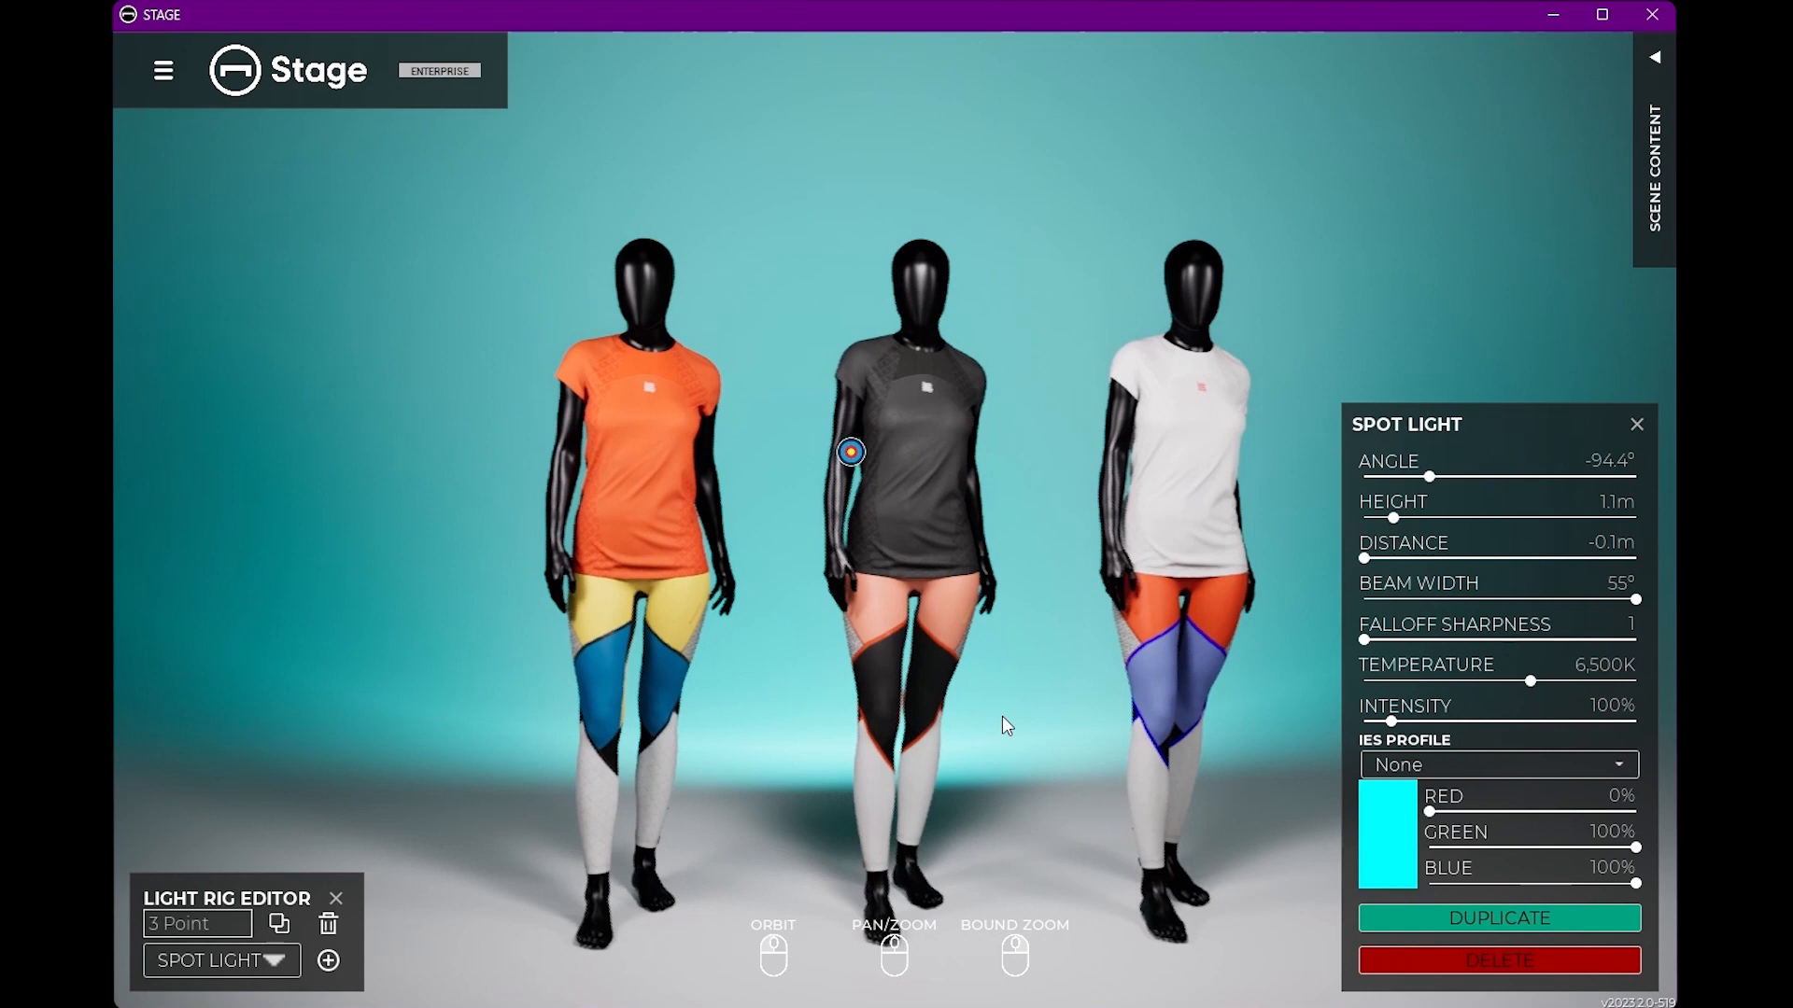
left_click(1636, 425)
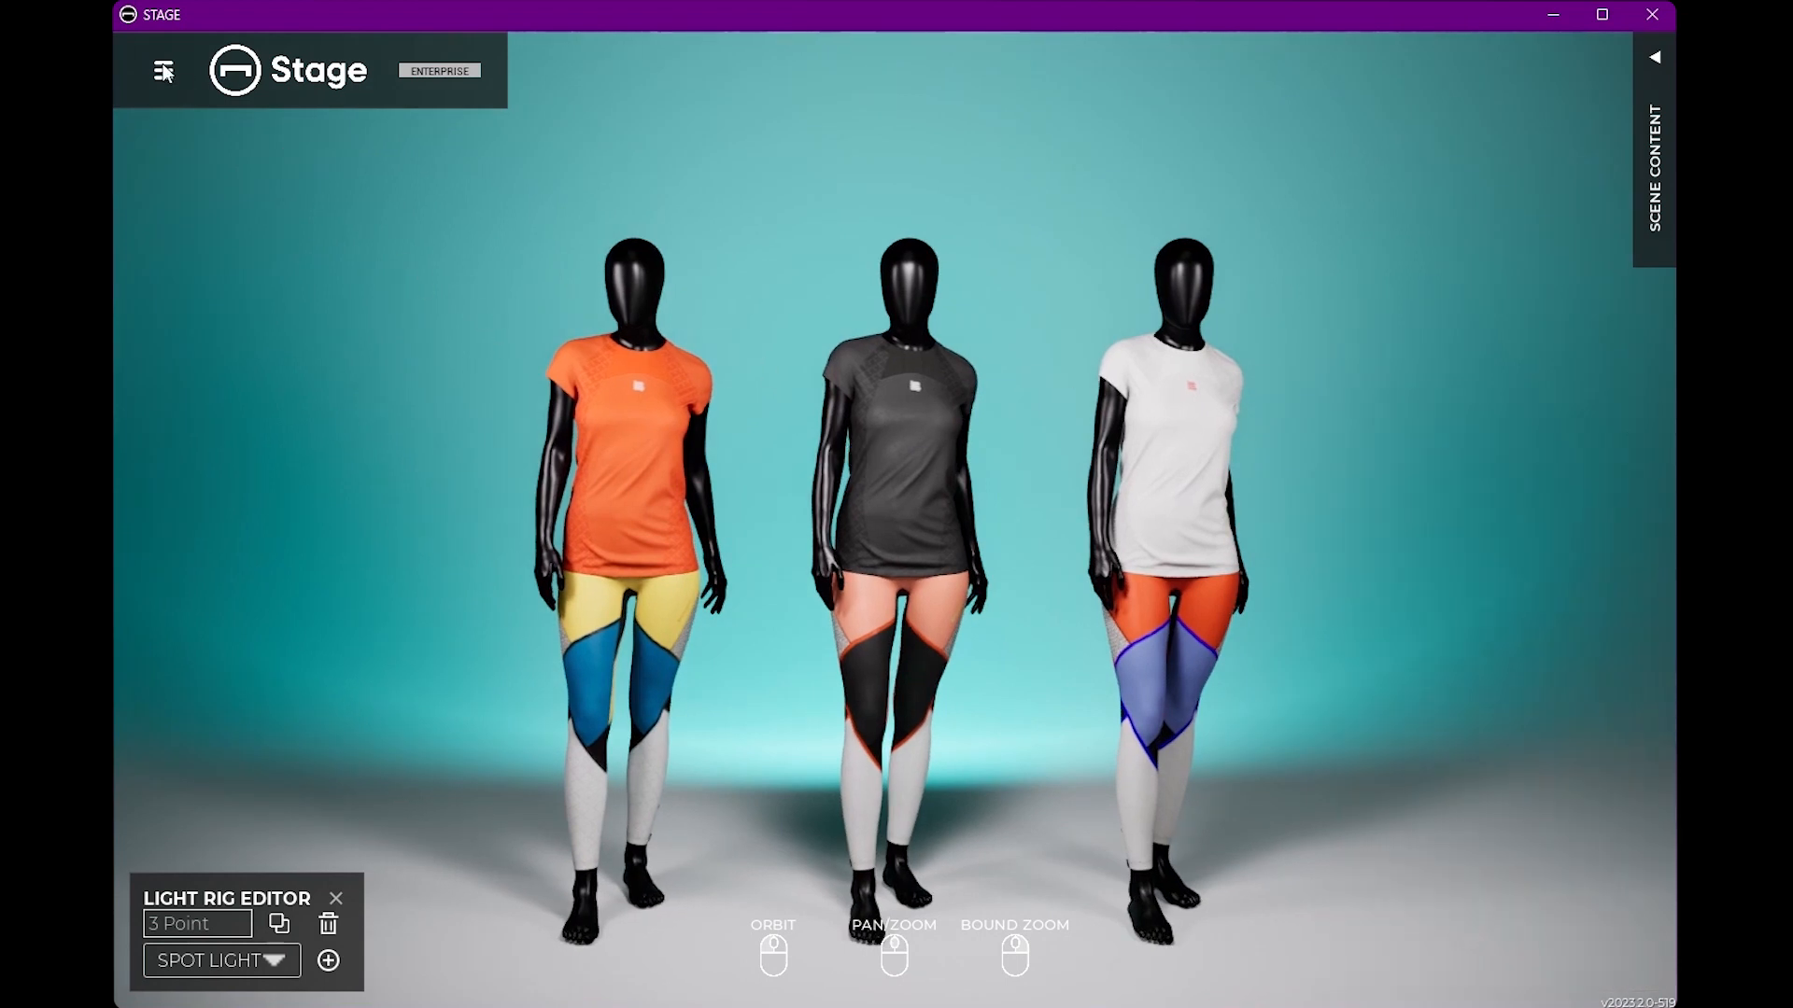
Import the model file Cube.glb into the scene.
left_click(163, 70)
left_click(177, 140)
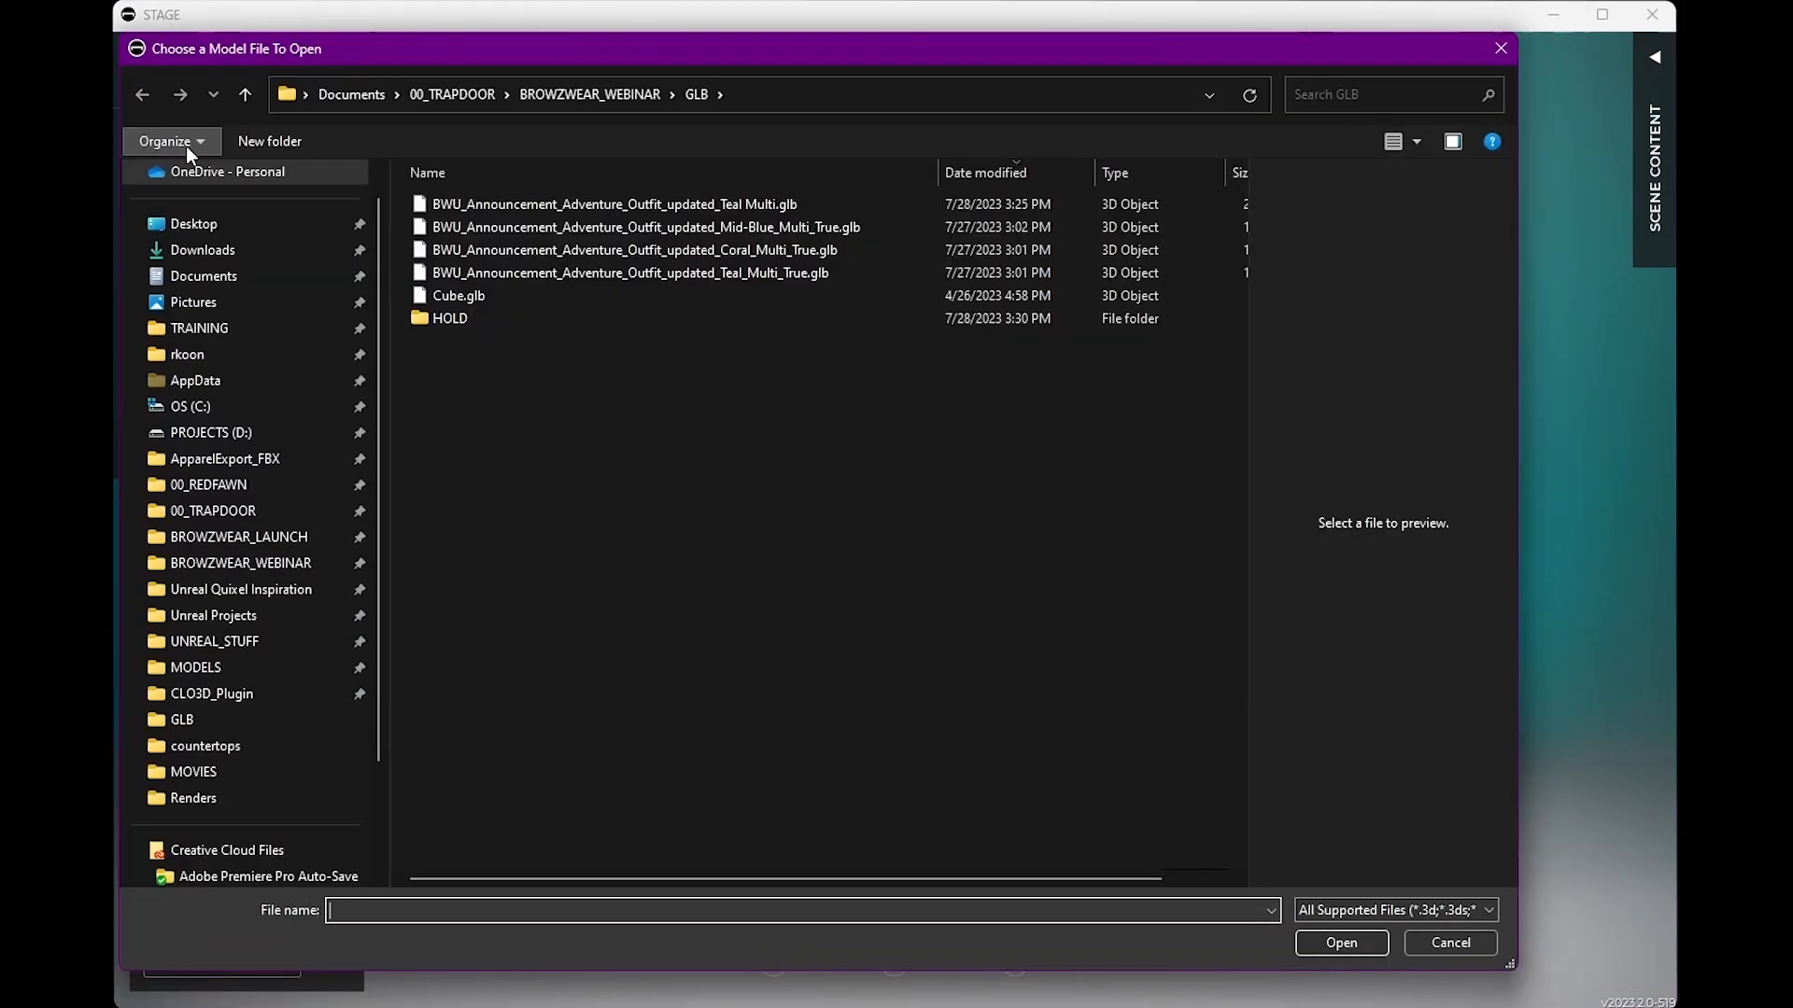
double_click(439, 296)
left_click(965, 822)
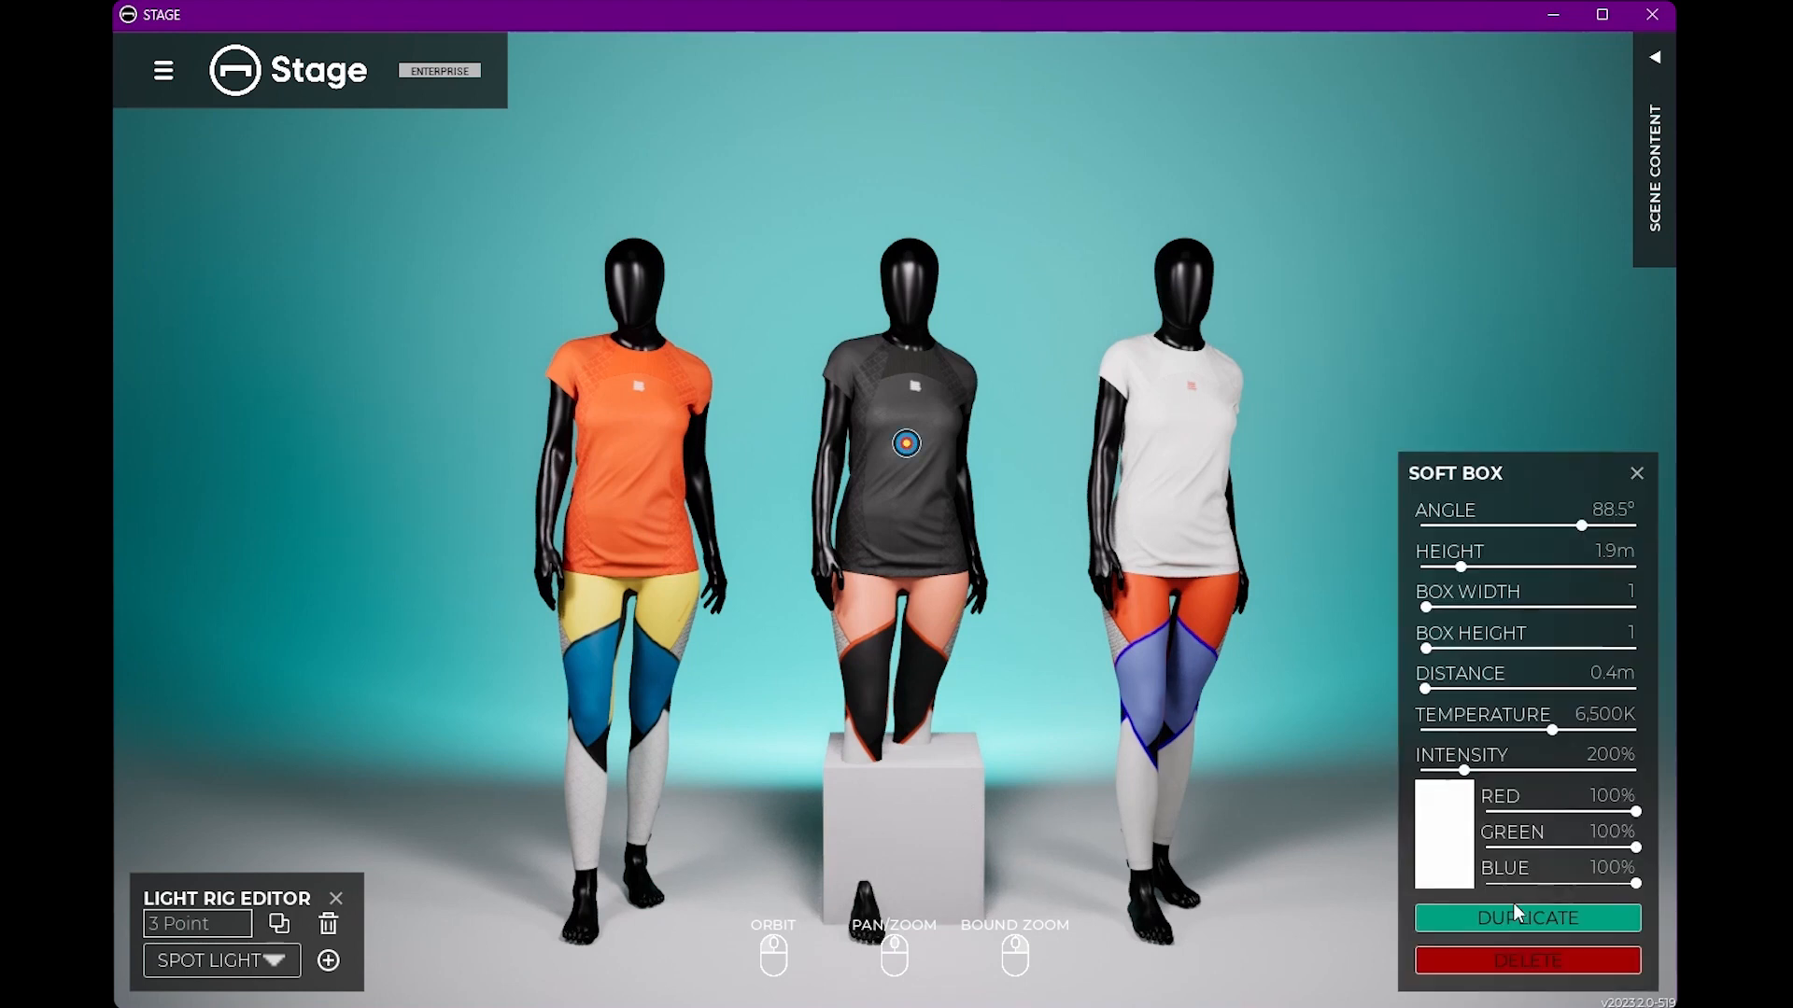
Scale the cube to 200% and lower it to a Z translation of -60.
left_click_drag(1013, 696, 874, 772)
left_click(874, 771)
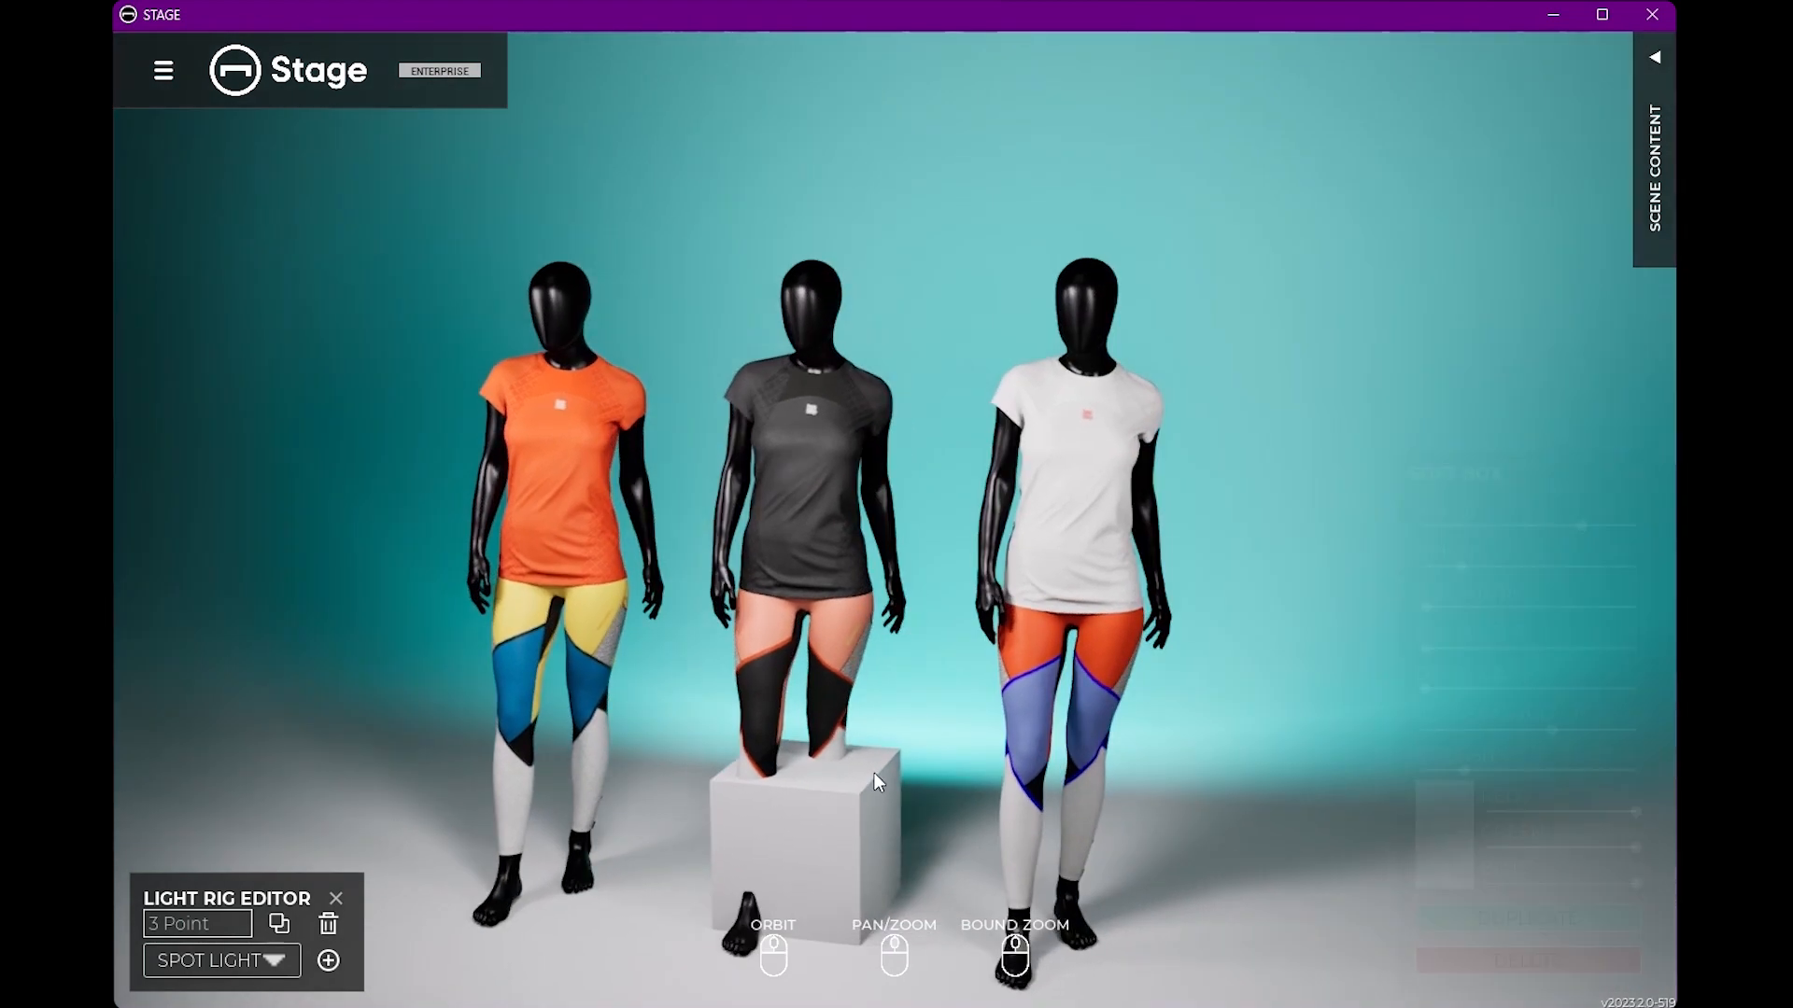
left_click_drag(1472, 924, 1488, 923)
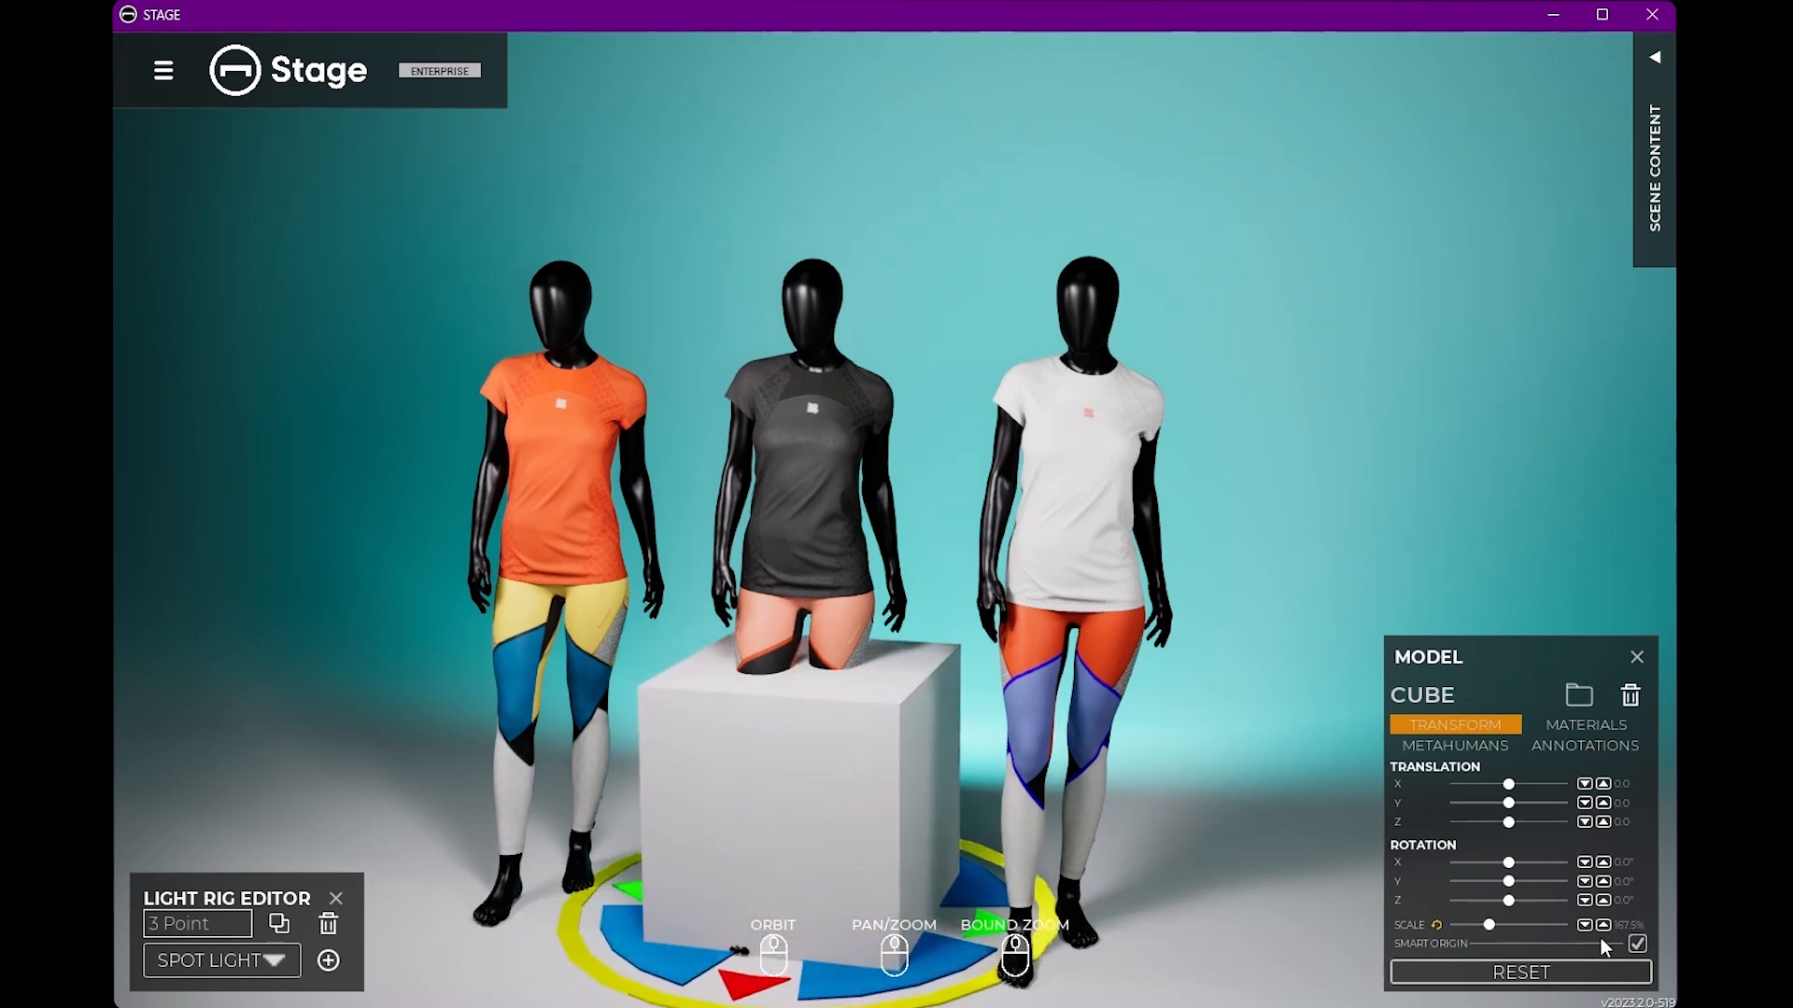
type("200")
key("Return")
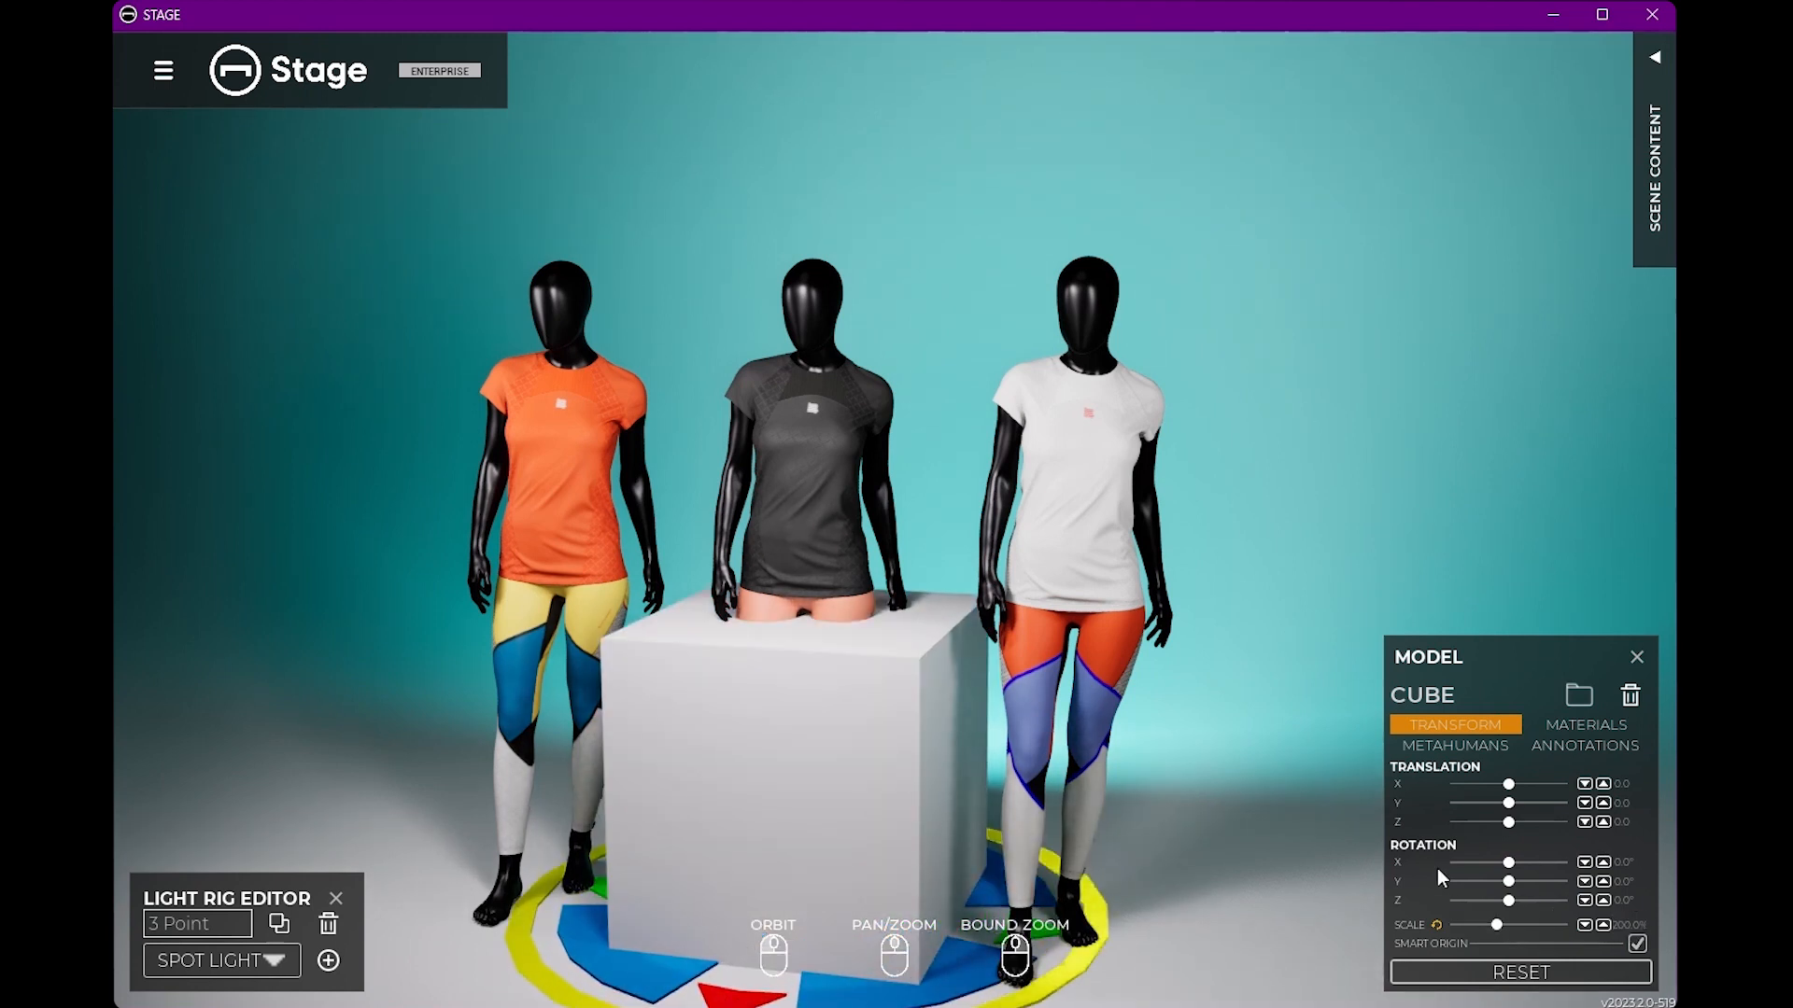
left_click_drag(1507, 823, 1501, 824)
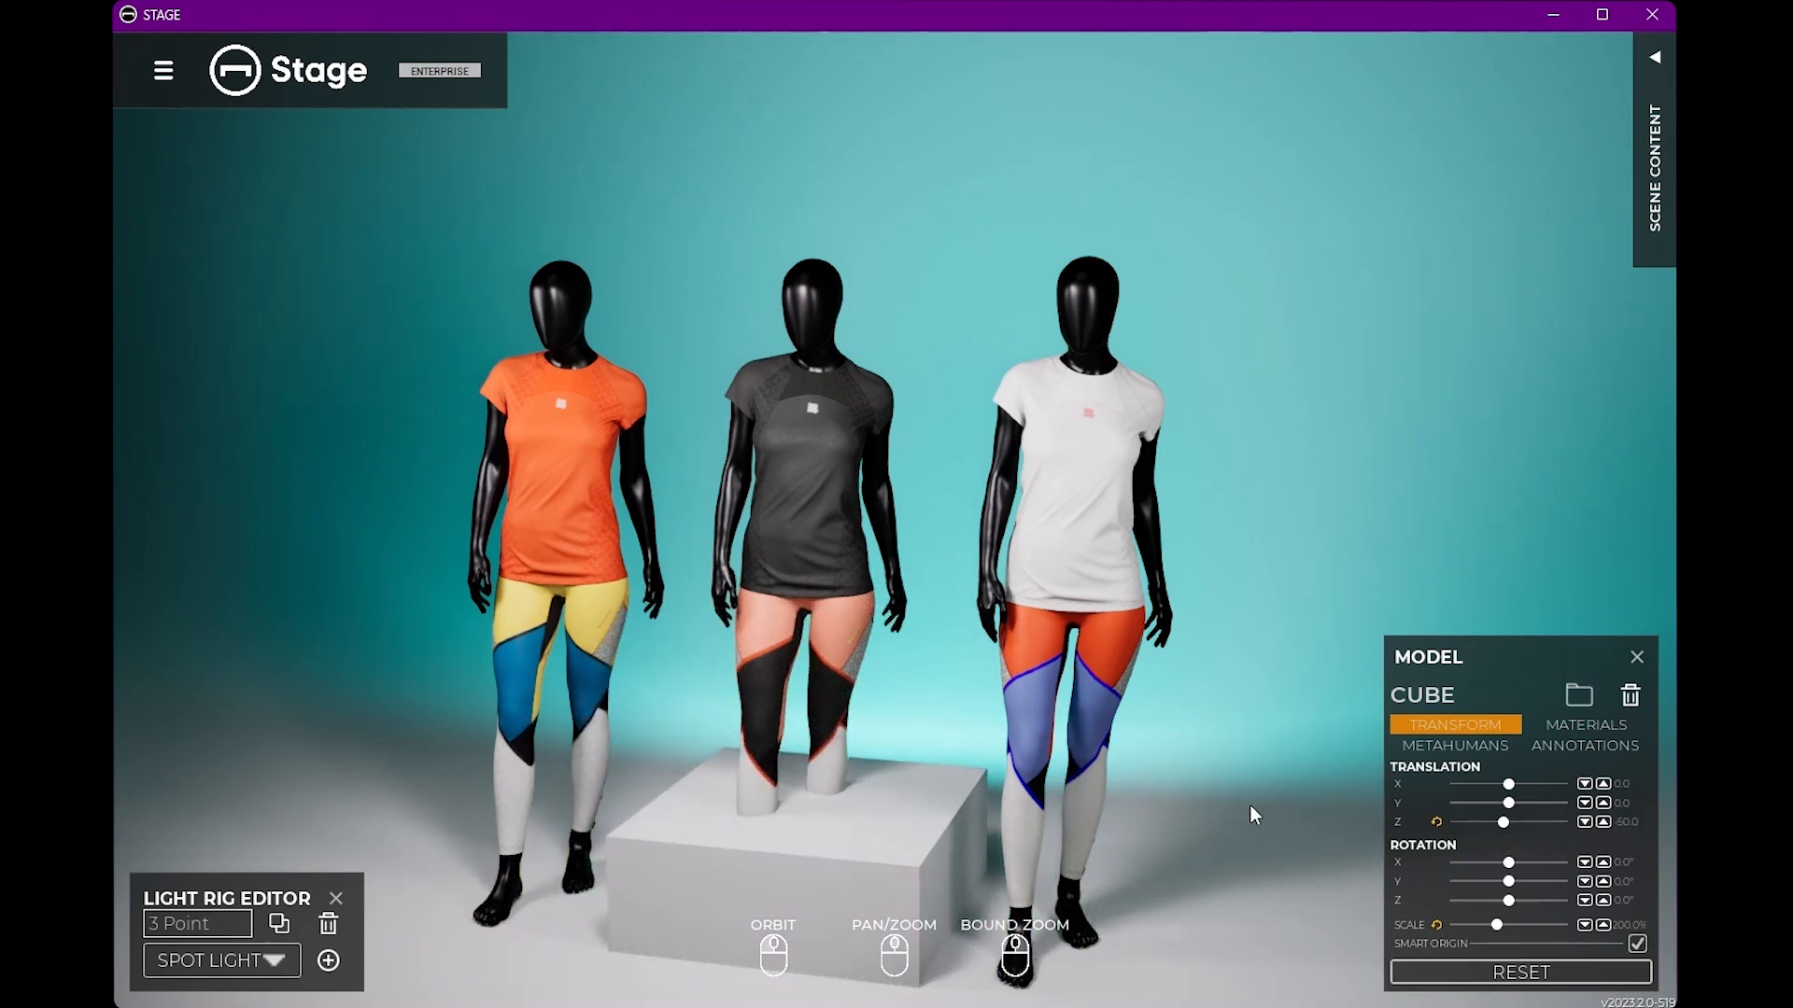
Raise the middle avatar to a Z translation of 28.6 so its feet rest on top of the cube.
left_click(838, 647)
left_click_drag(1476, 822, 1482, 824)
scroll(747, 897, "up", 3)
middle_click_drag(747, 897, 1001, 629)
scroll(1253, 405, "up", 3)
scroll(1001, 630, "up", 3)
left_click(1570, 819)
left_click(1571, 820)
left_click(1570, 820)
left_click(1570, 820)
left_click(1570, 820)
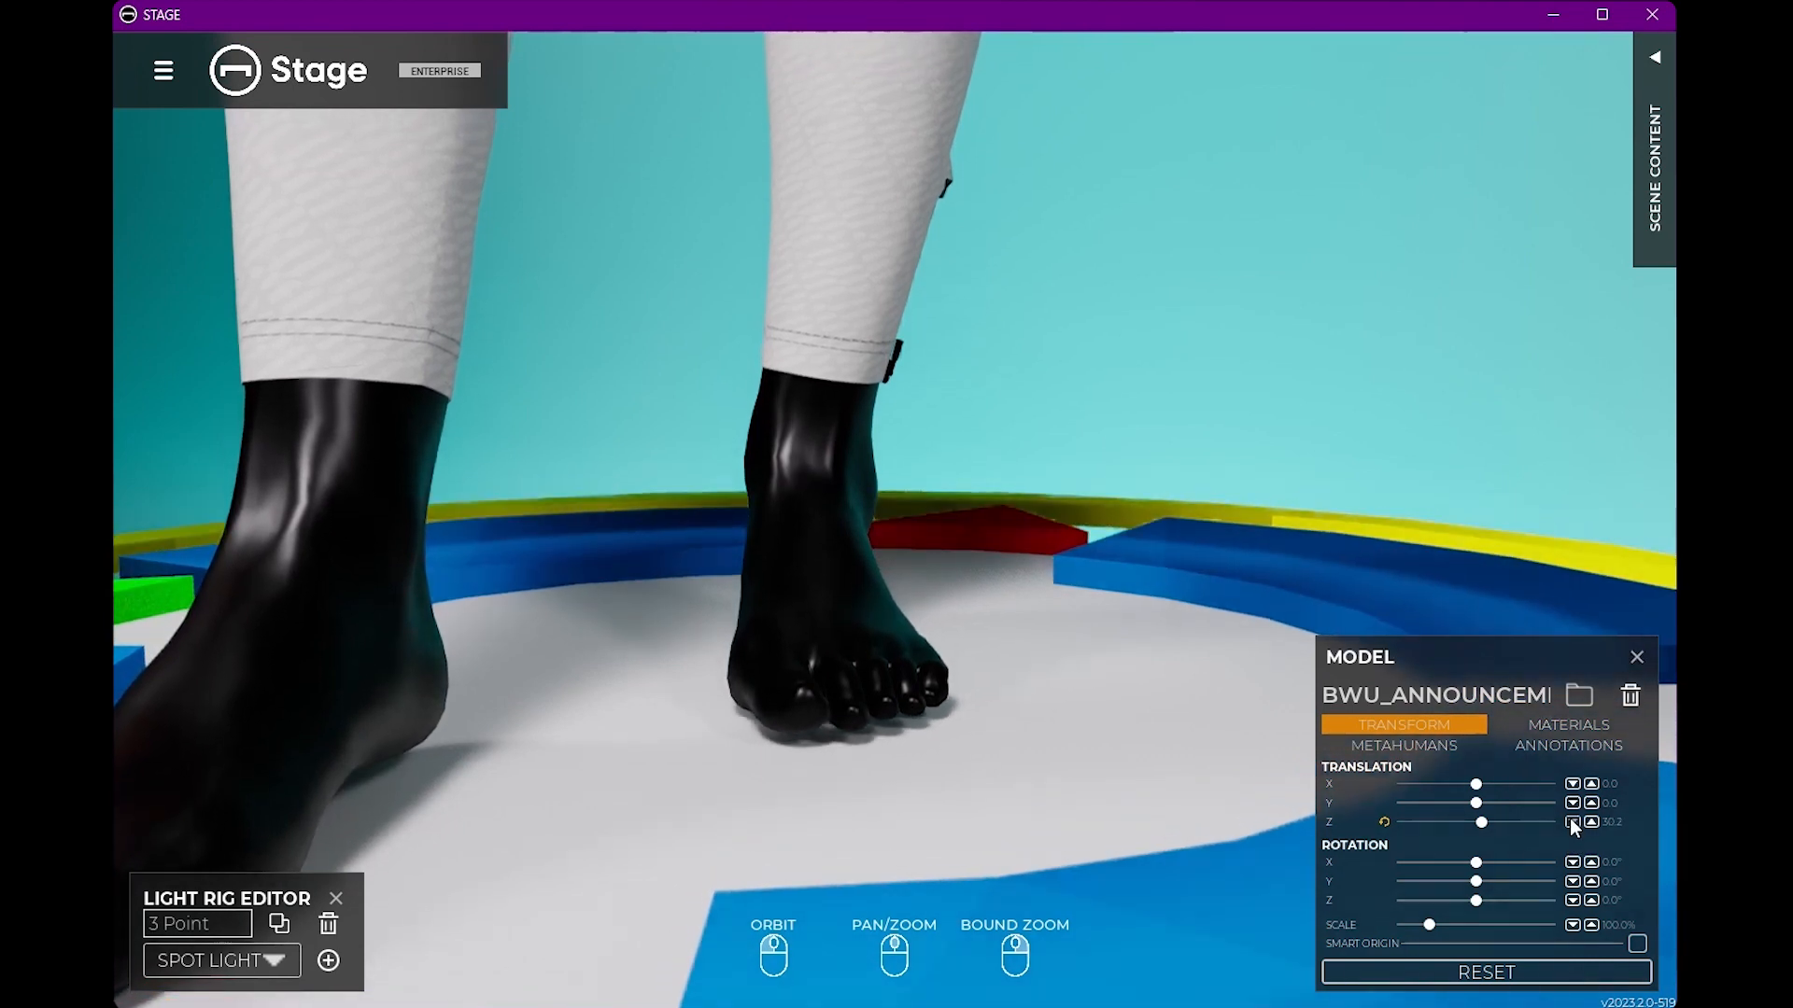
left_click(1571, 820)
left_click(1571, 819)
left_click(1350, 302)
scroll(1186, 368, "down", 8)
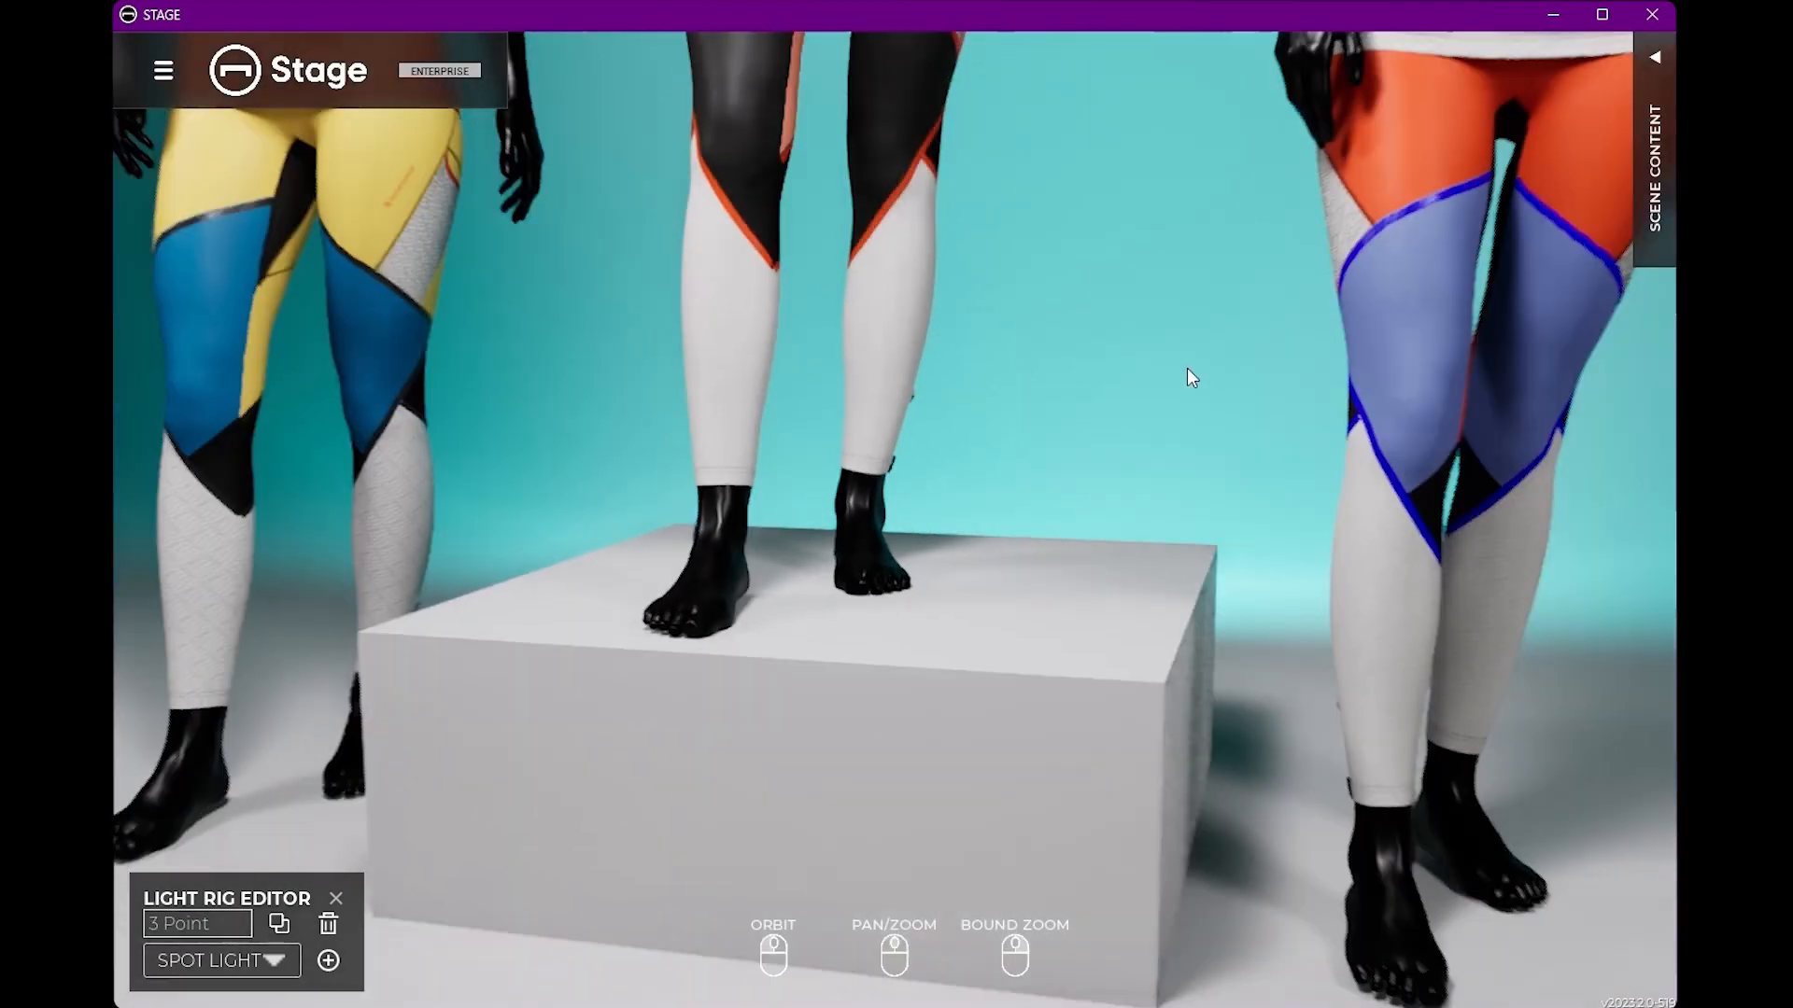
middle_click_drag(1062, 547, 1001, 624)
scroll(1028, 631, "down", 2)
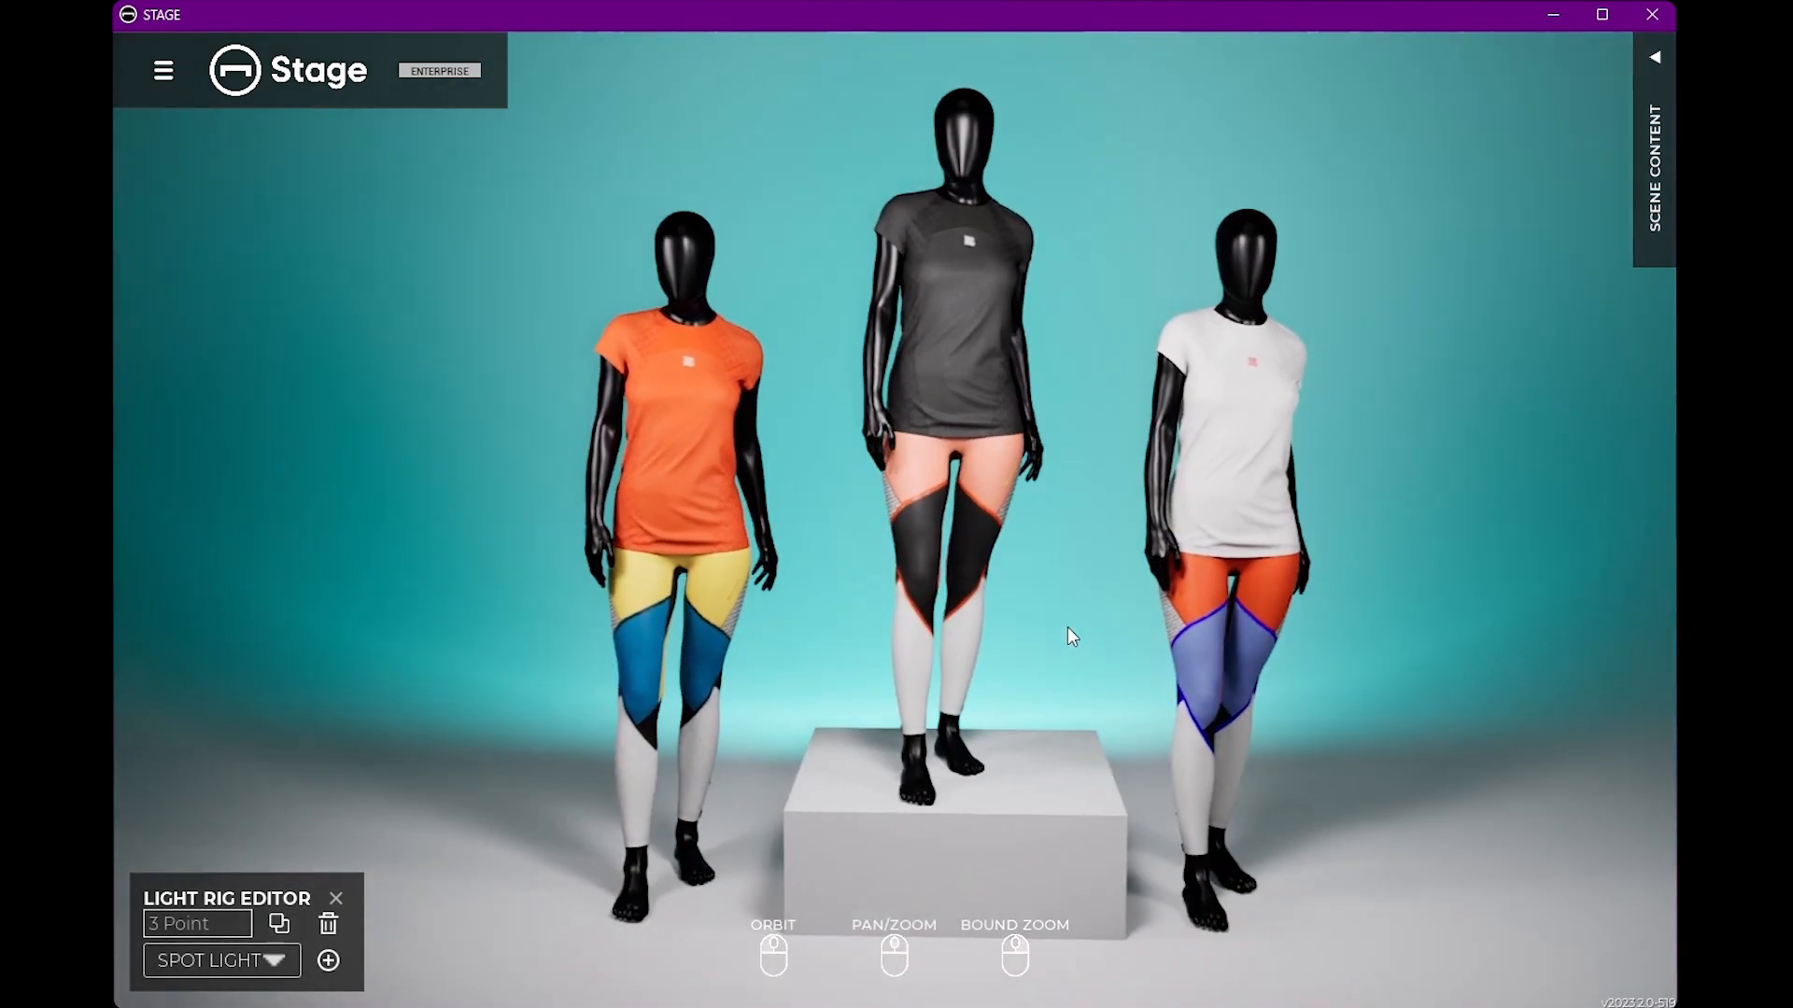
Rotate the middle avatar about Z to about -154° so its back faces the camera, and enable its smart origin.
left_click(967, 636)
left_click_drag(1476, 898, 1352, 898)
left_click(1636, 942)
Enable smart origin for the white-shirt avatar, rotate it to about -45° around Z and shift it slightly outward.
left_click(1636, 943)
left_click_drag(1477, 900, 1457, 900)
left_click_drag(1185, 916, 1233, 876)
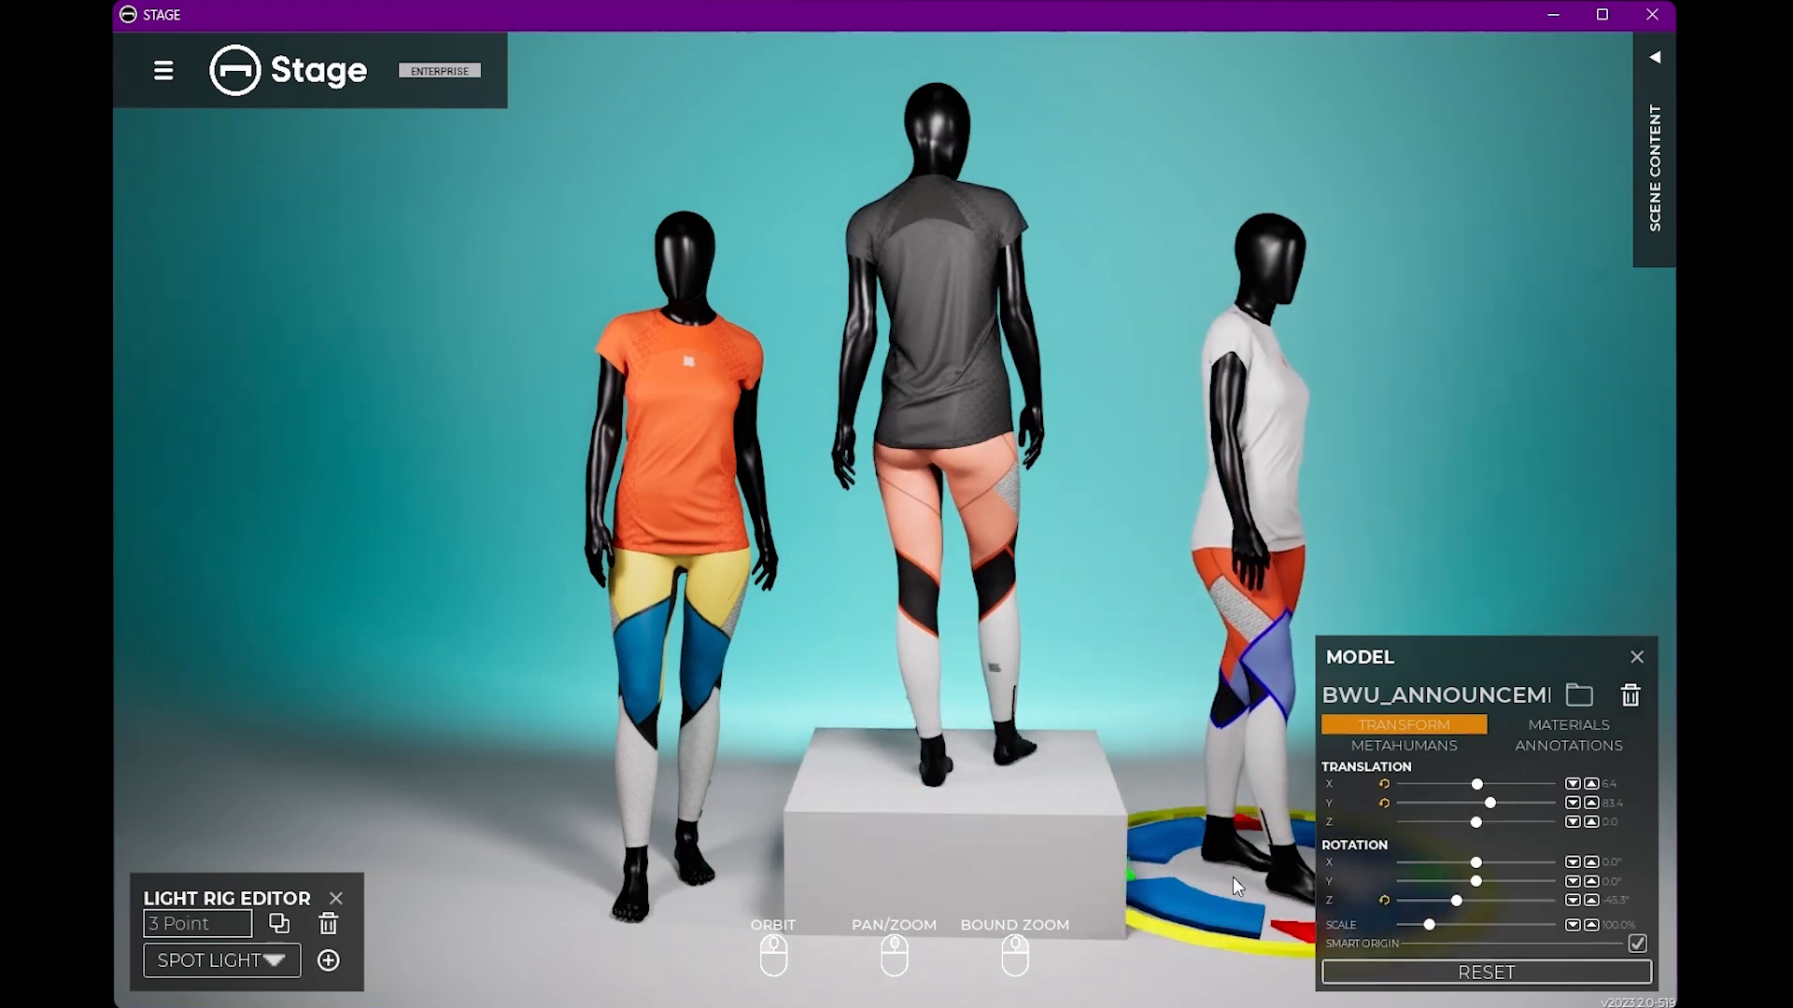
Rotate the orange-shirt avatar to about 56° around Z, enable its smart origin and shift it outward from the cube.
left_click(715, 739)
left_click_drag(1476, 900, 1501, 901)
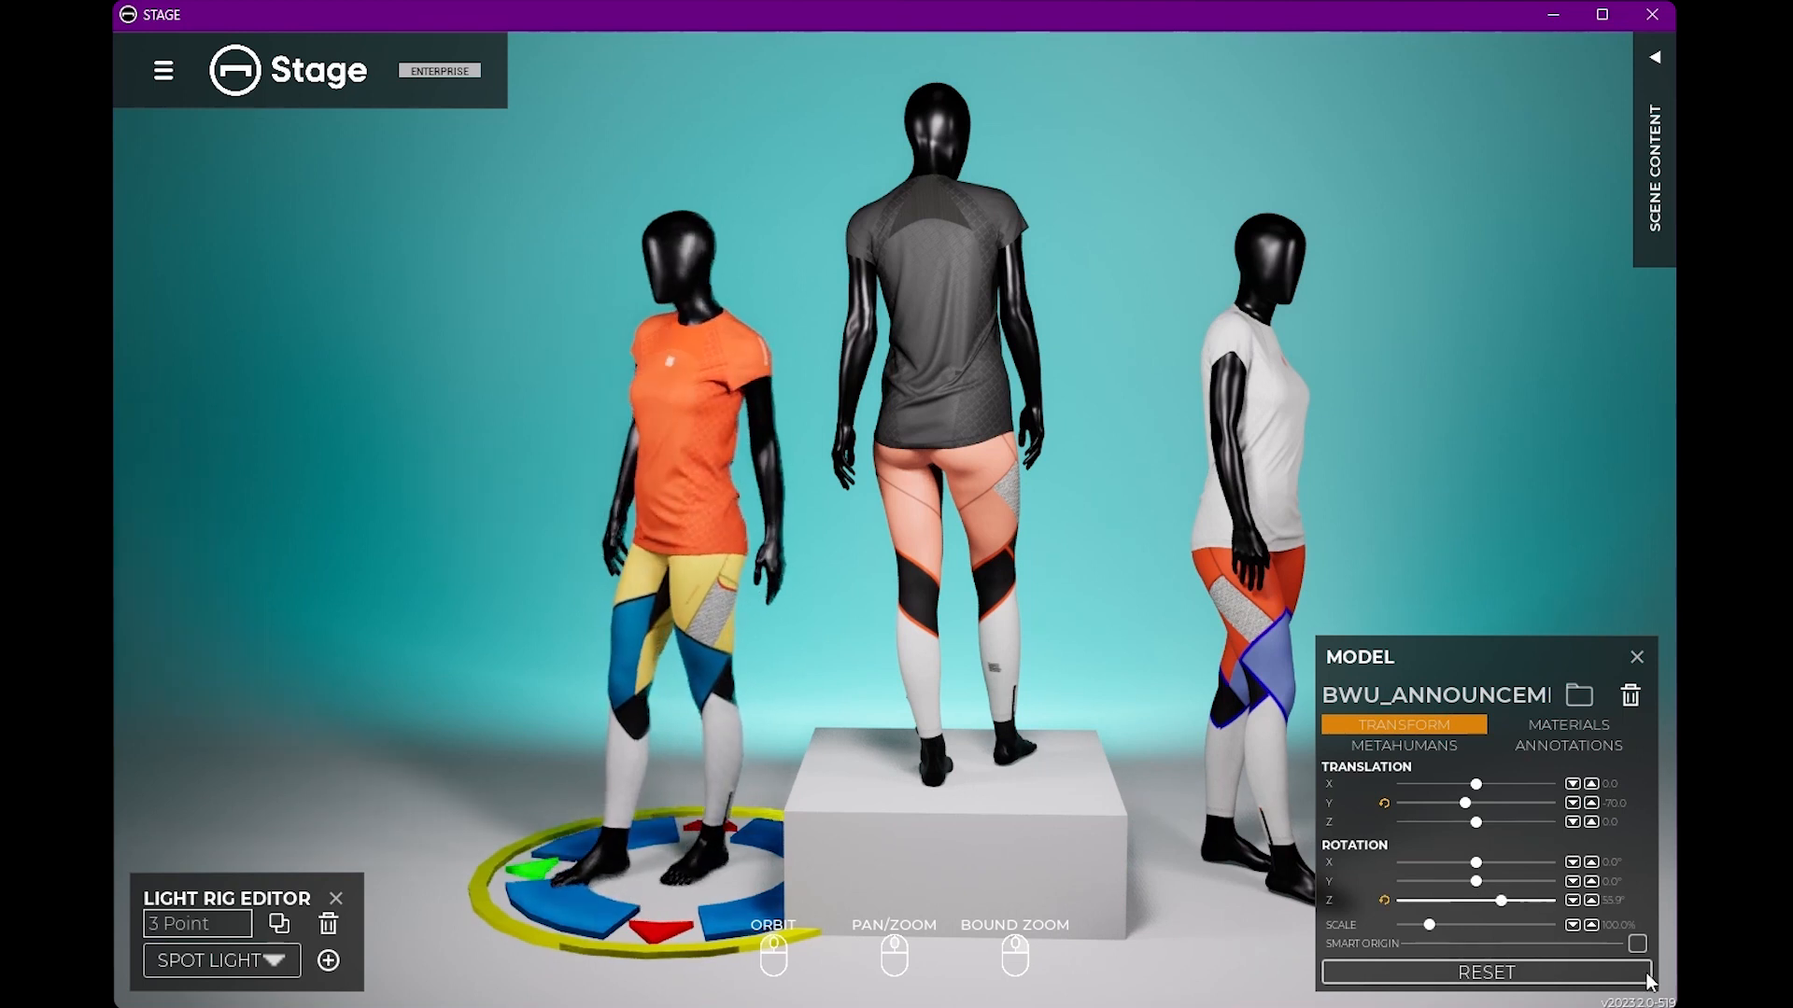
left_click(1636, 943)
left_click_drag(534, 868, 481, 870)
left_click(1637, 656)
left_click_drag(1173, 770, 1251, 750)
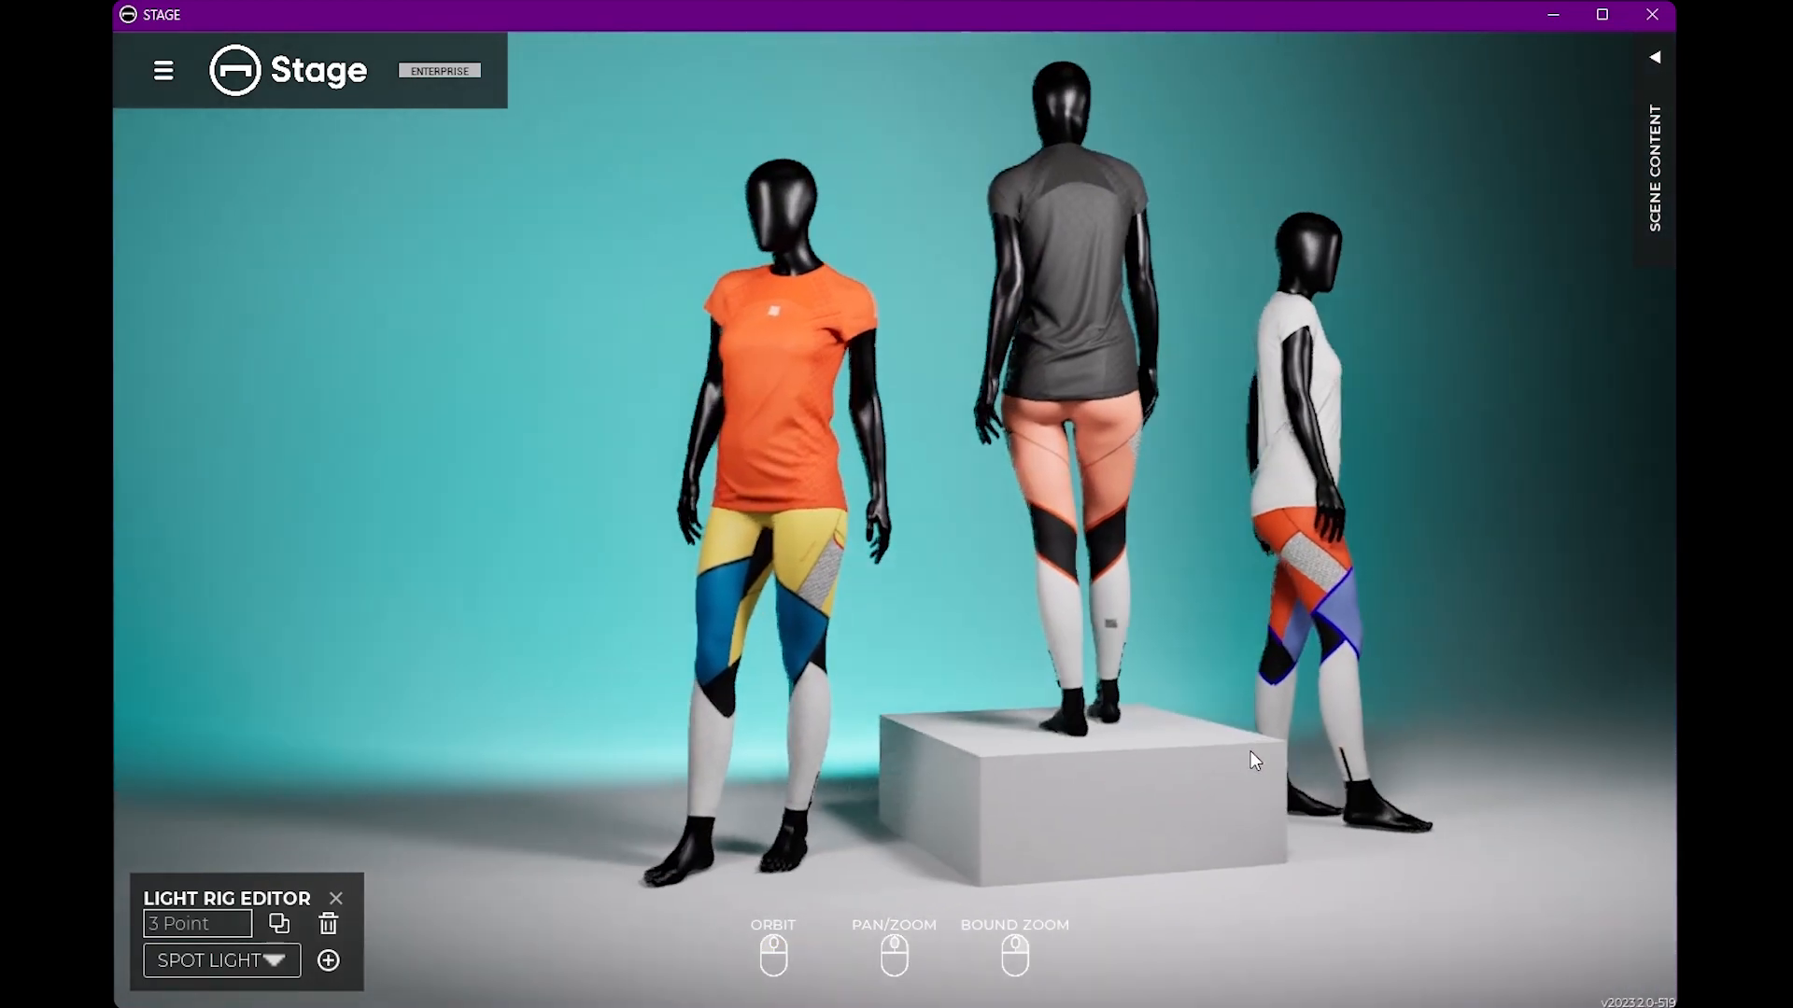
middle_click_drag(1214, 614, 1029, 643)
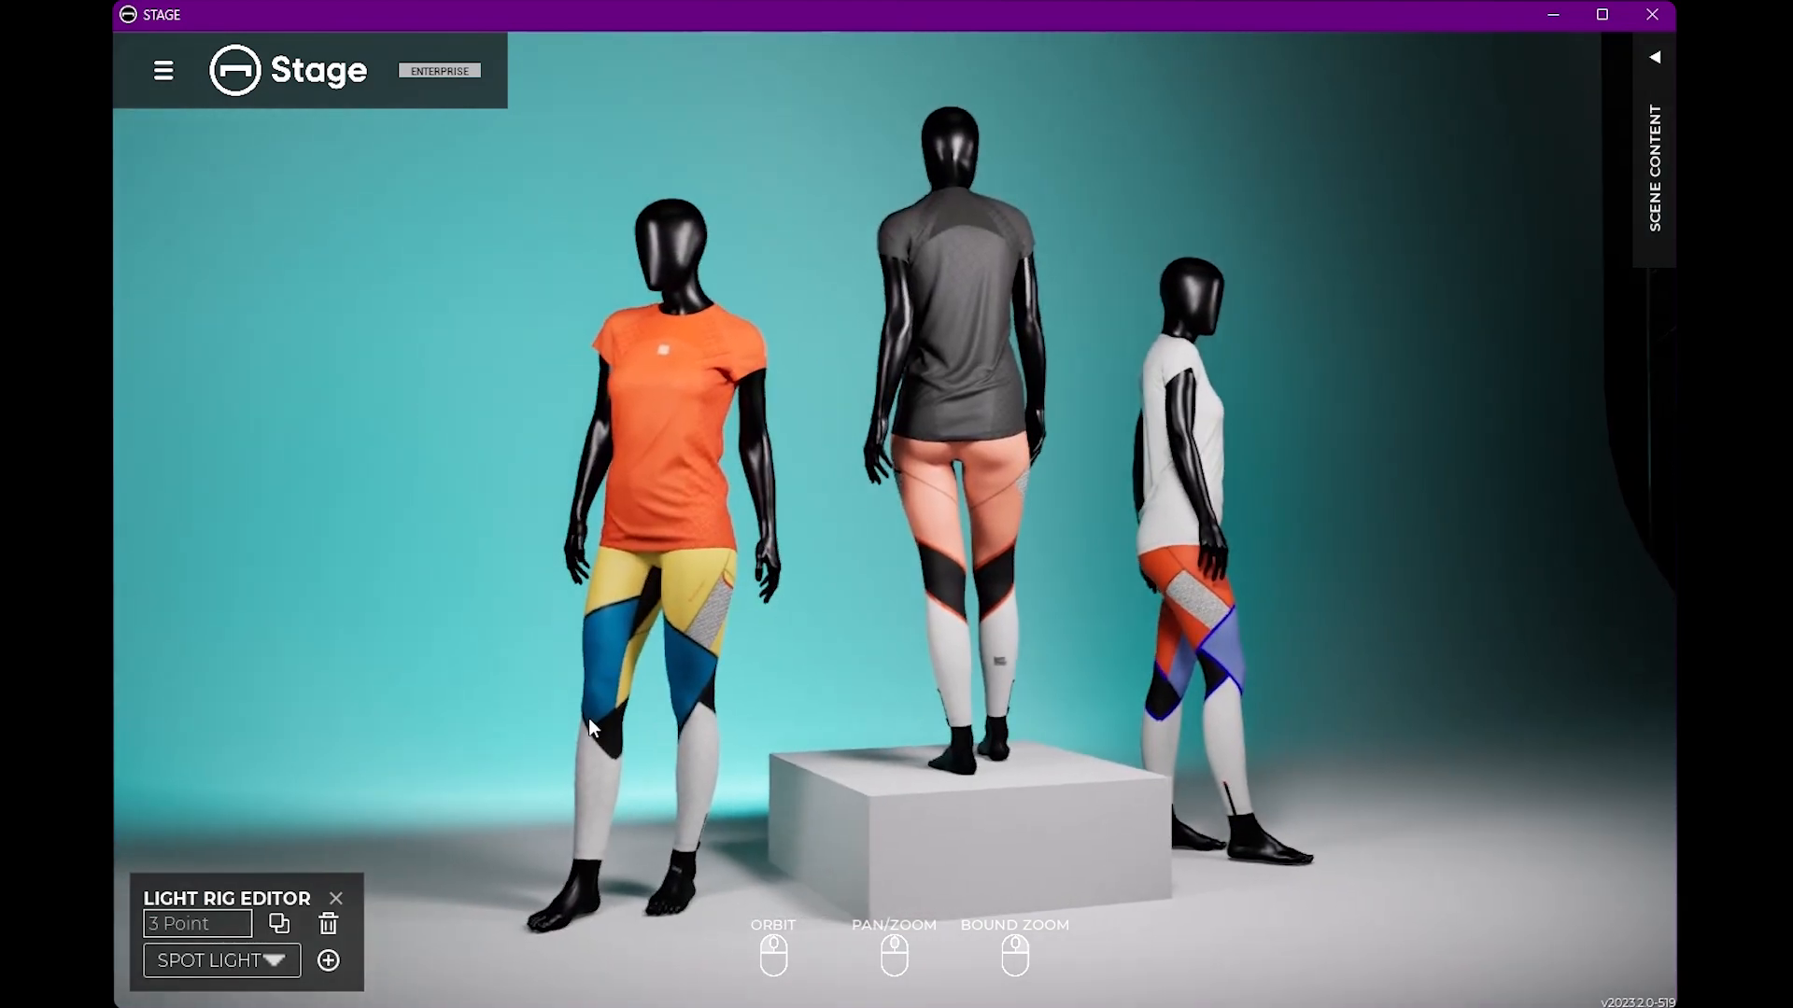
Create a new animation and name it 3 colorways.
left_click(163, 73)
left_click(210, 227)
left_click(446, 226)
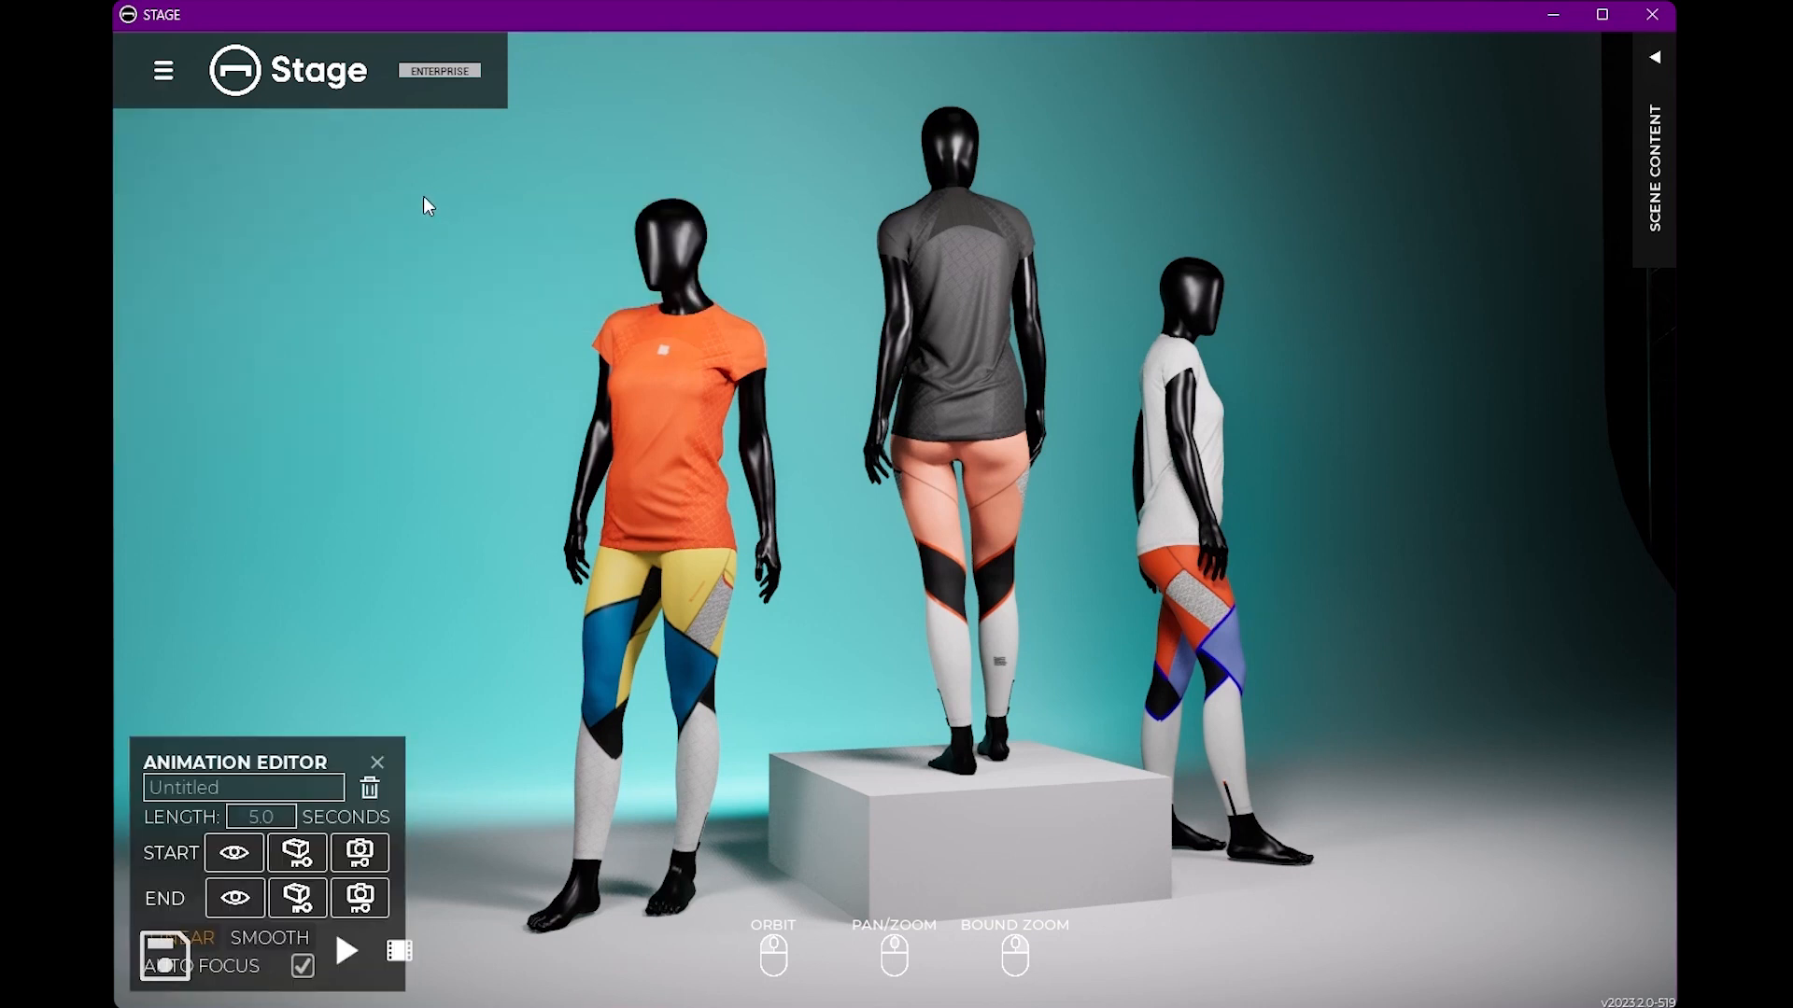
left_click_drag(221, 787, 116, 781)
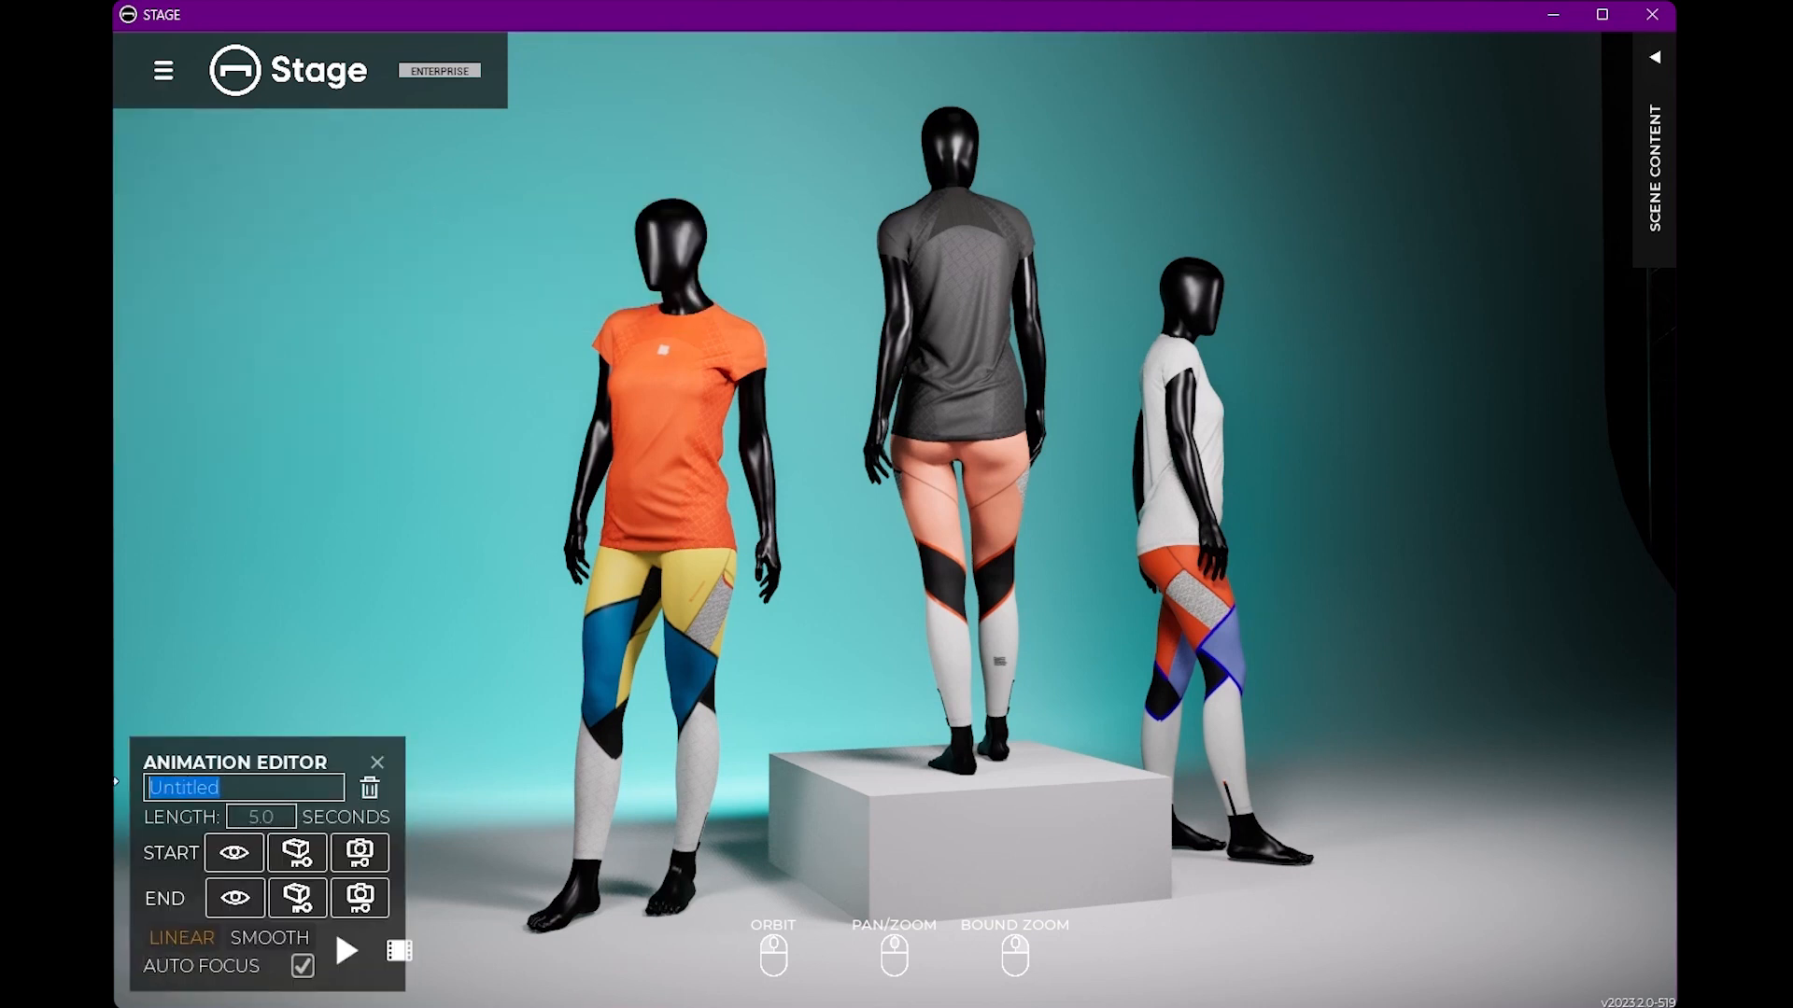
type("3 colorways")
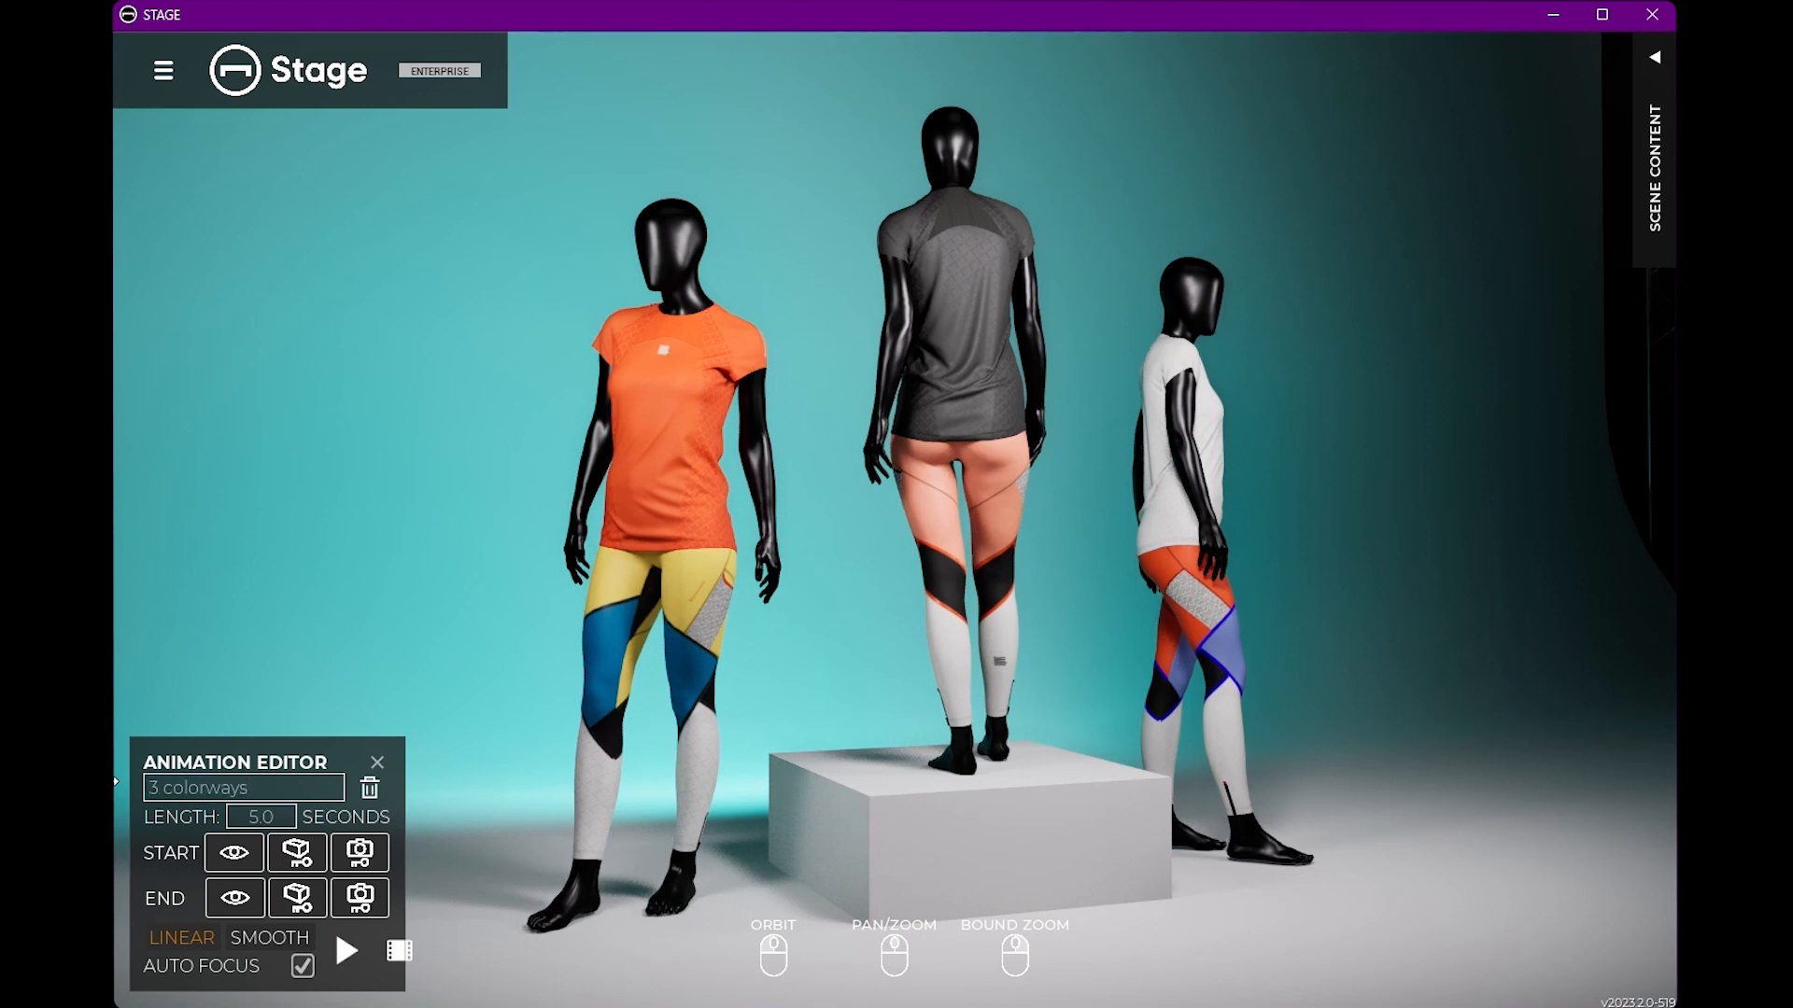
Key the current view as camera start and a closer view from the white-shirt avatar's side as camera end, and play the animation.
left_click_drag(1167, 807, 1017, 809)
scroll(943, 689, "up", 3)
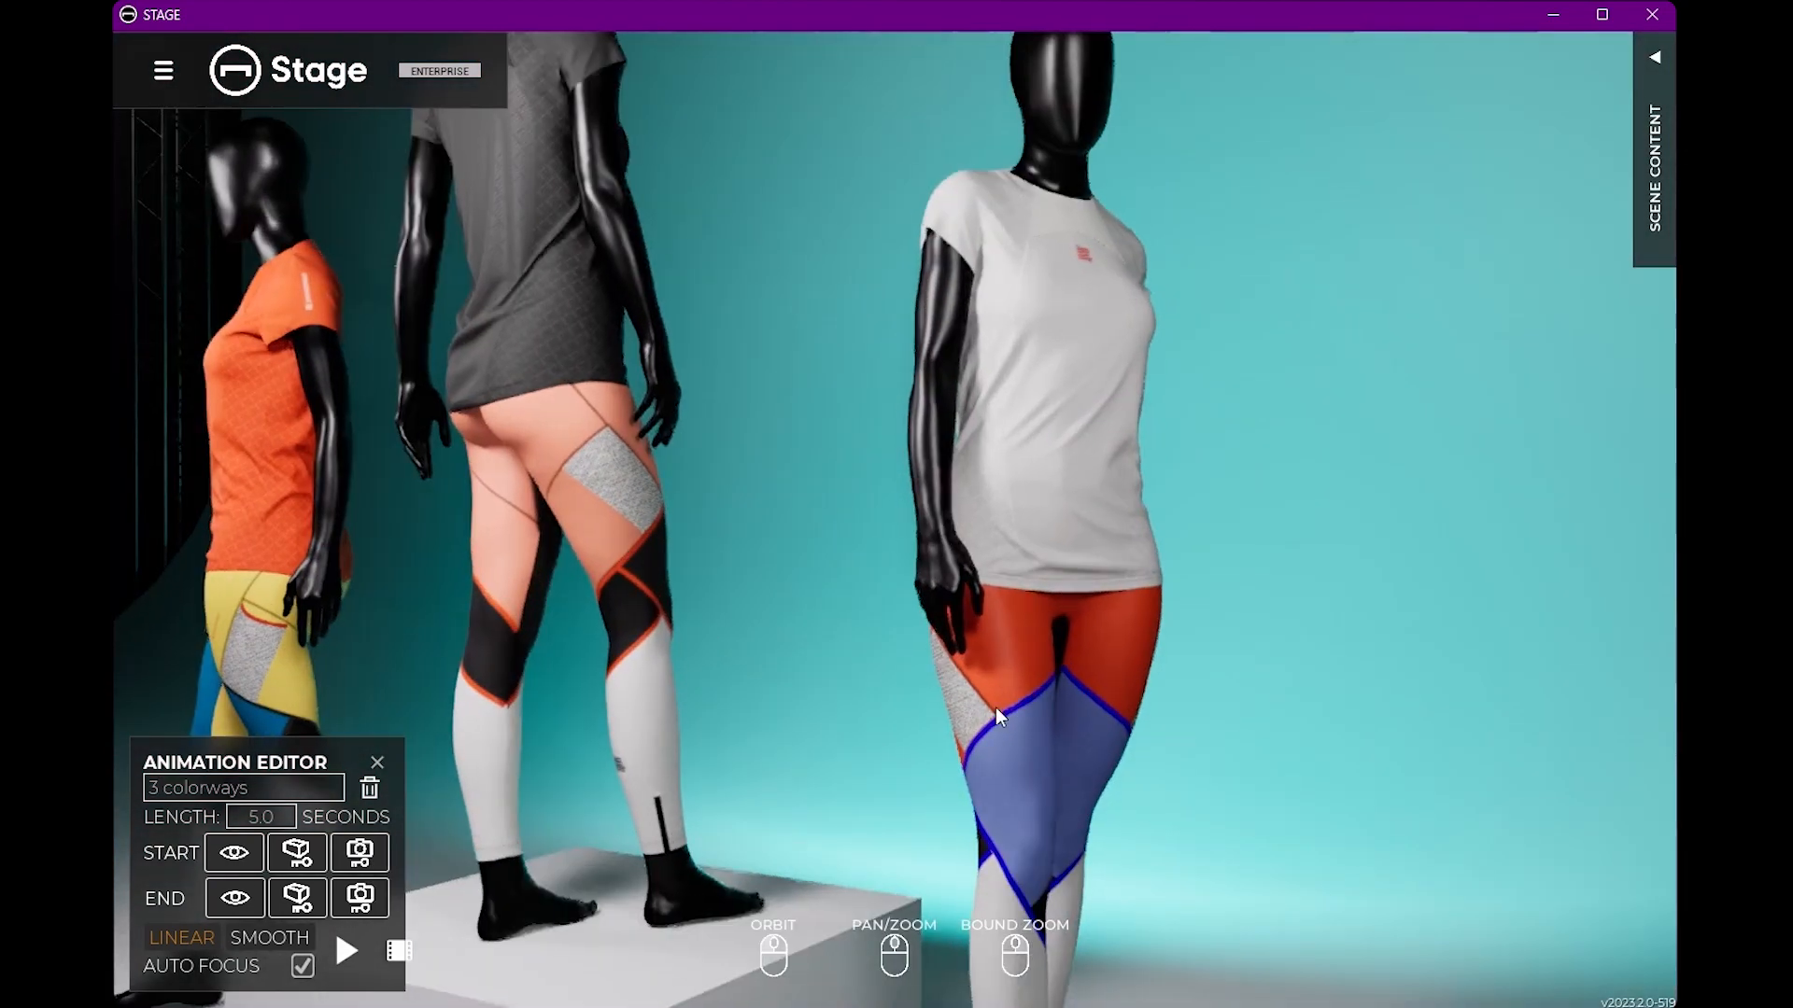
scroll(1018, 726, "down", 5)
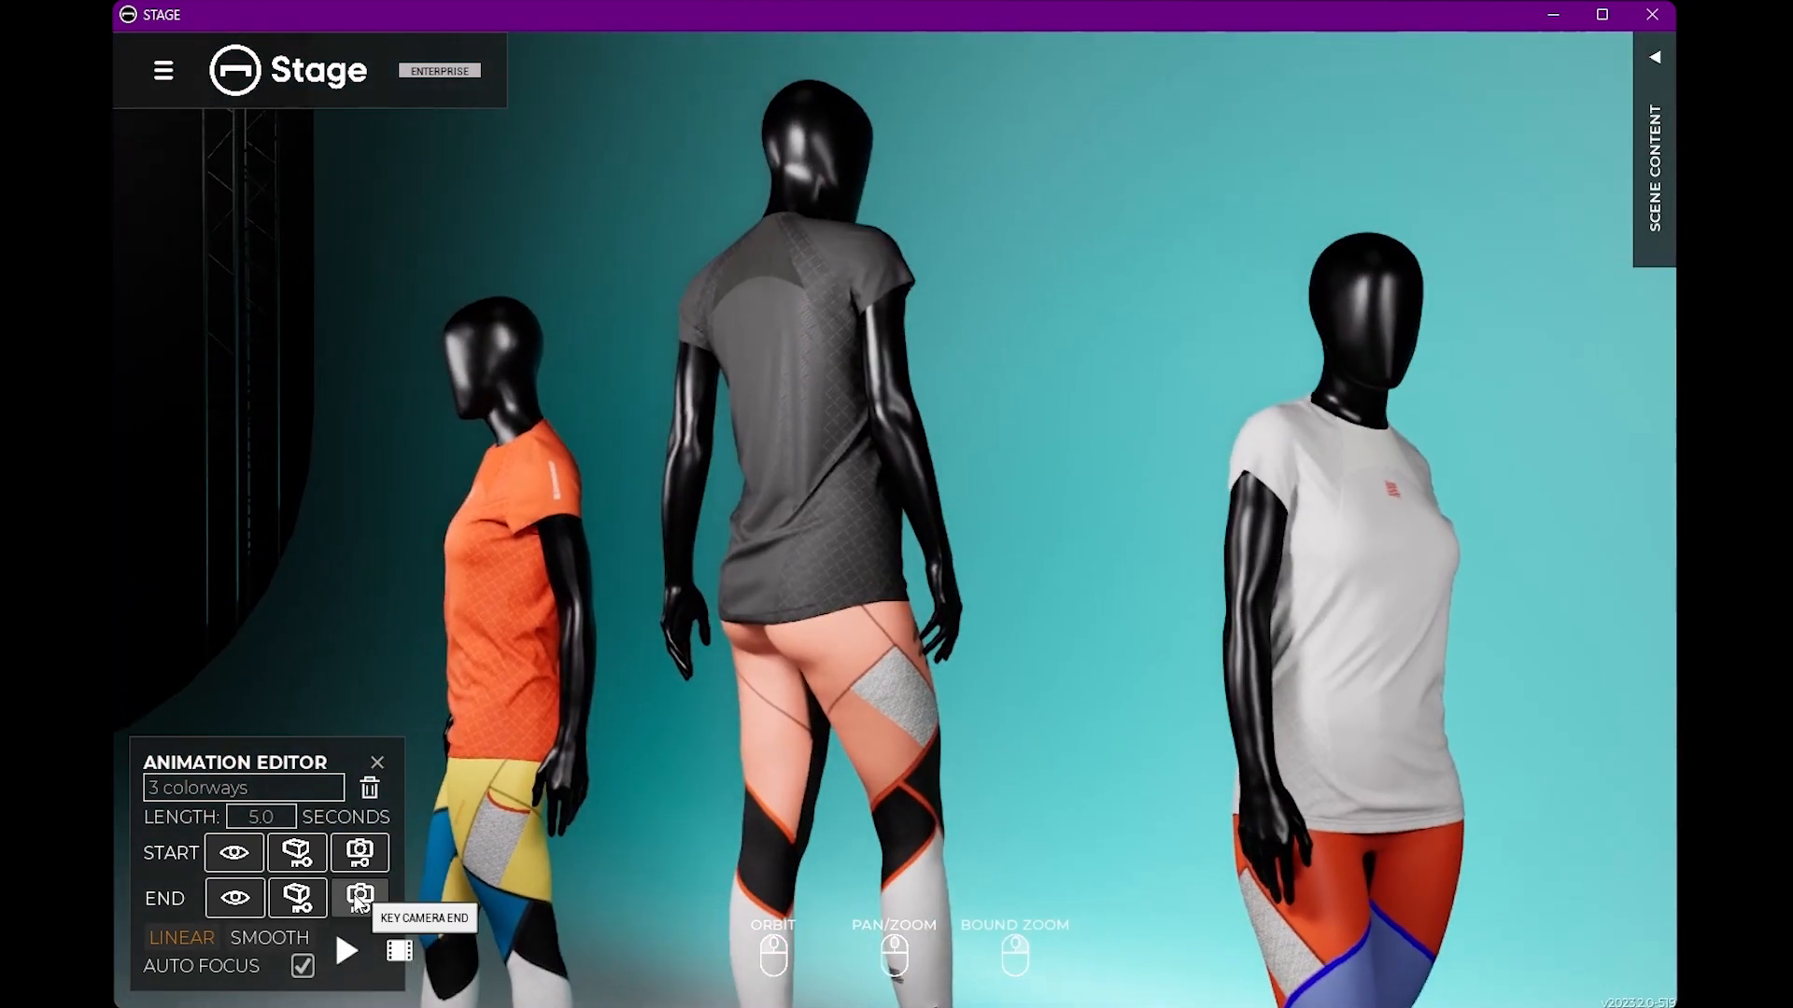
left_click(347, 952)
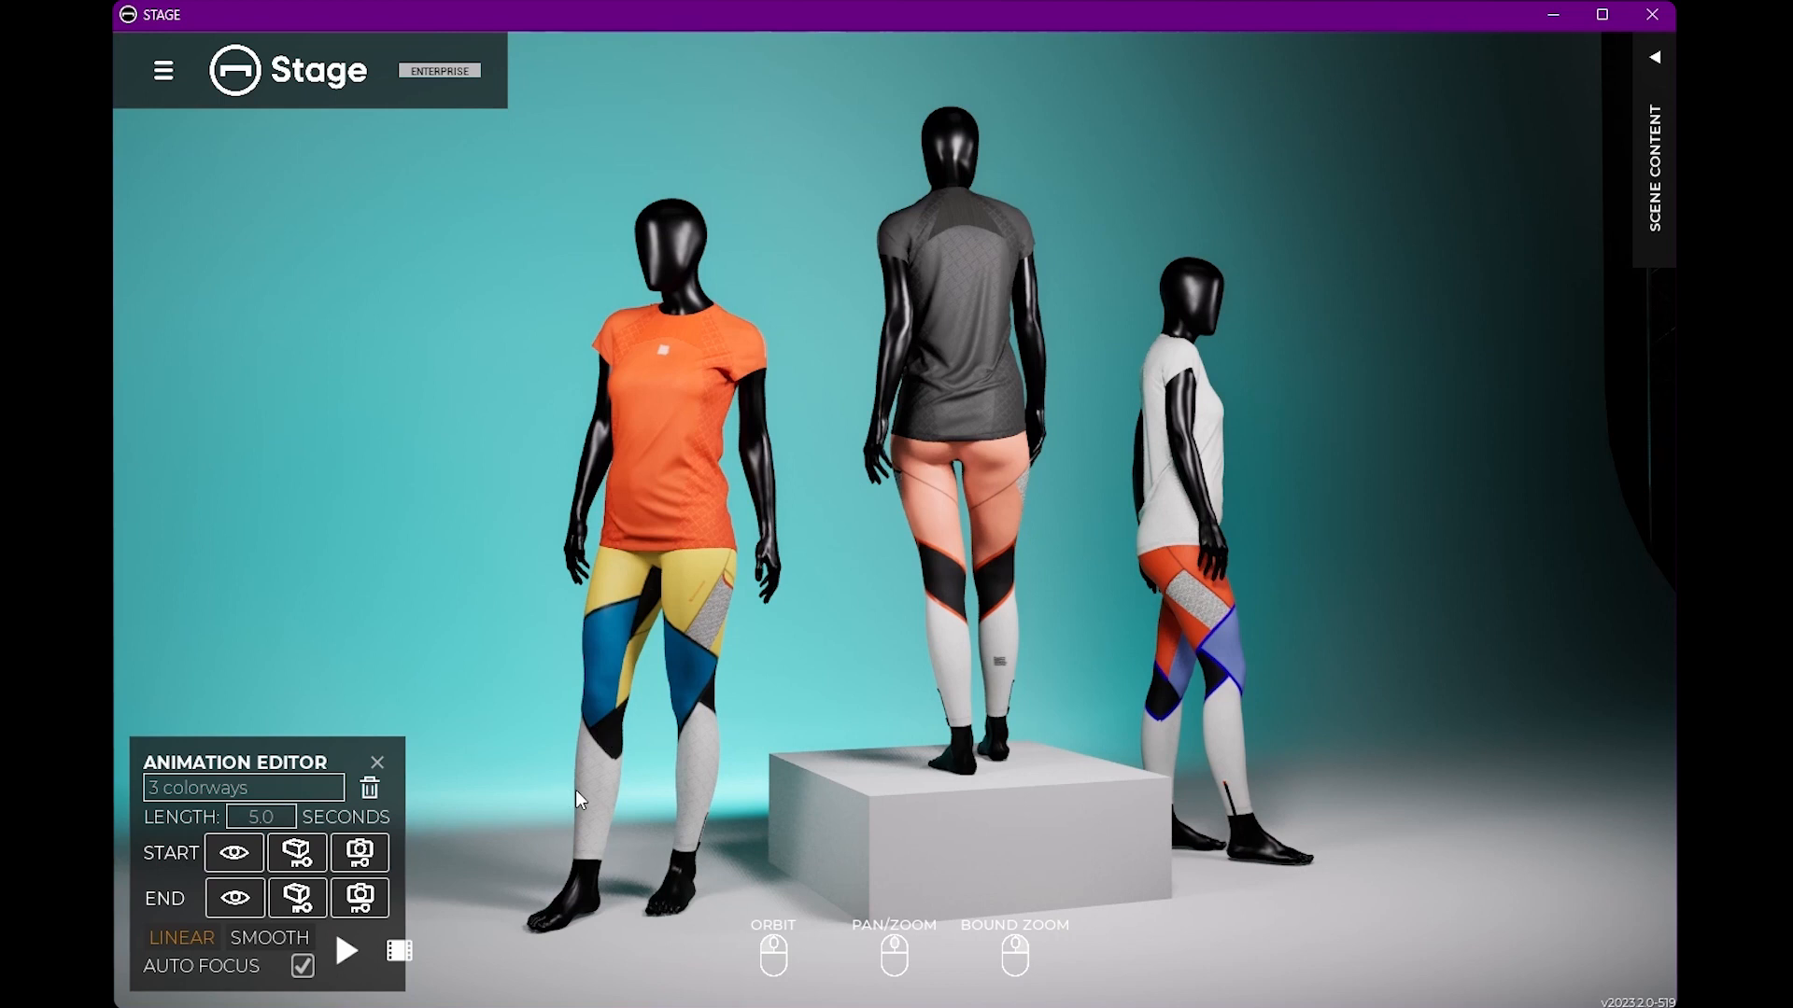
Key the dark-shirt avatar's rotated pose as start and its pose with Z rotation reset as end, and play the animation.
left_click(974, 439)
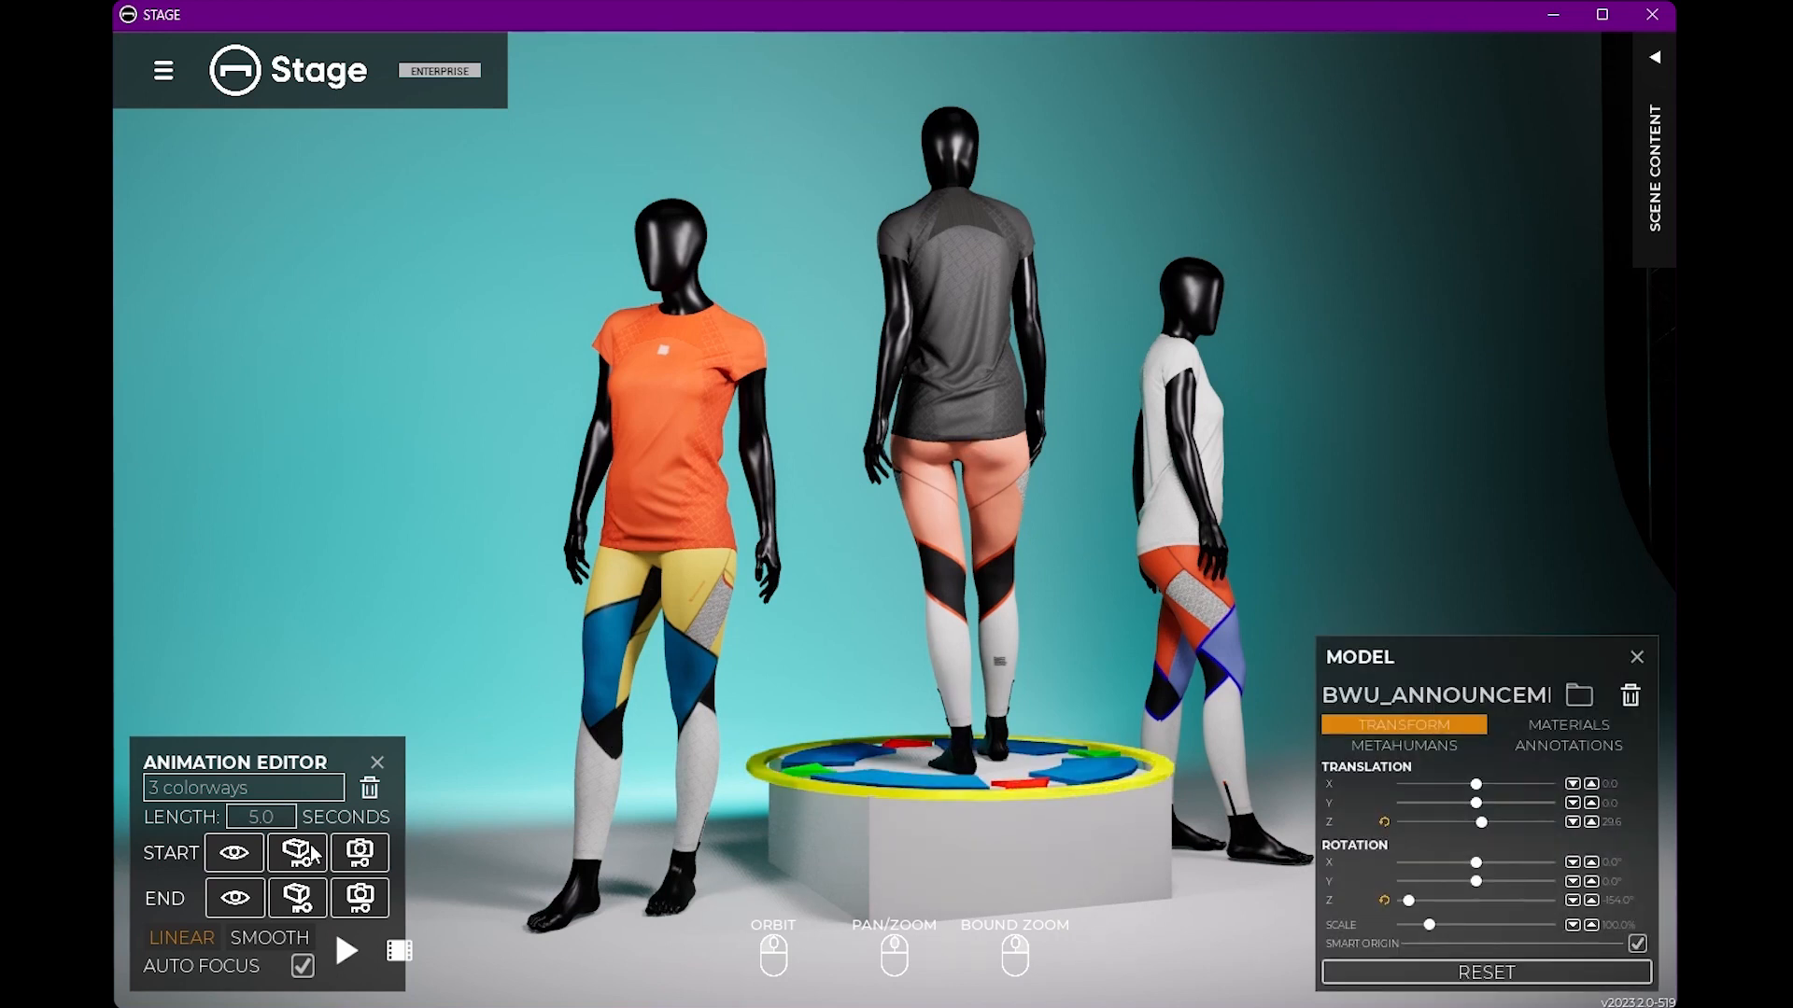
left_click(236, 898)
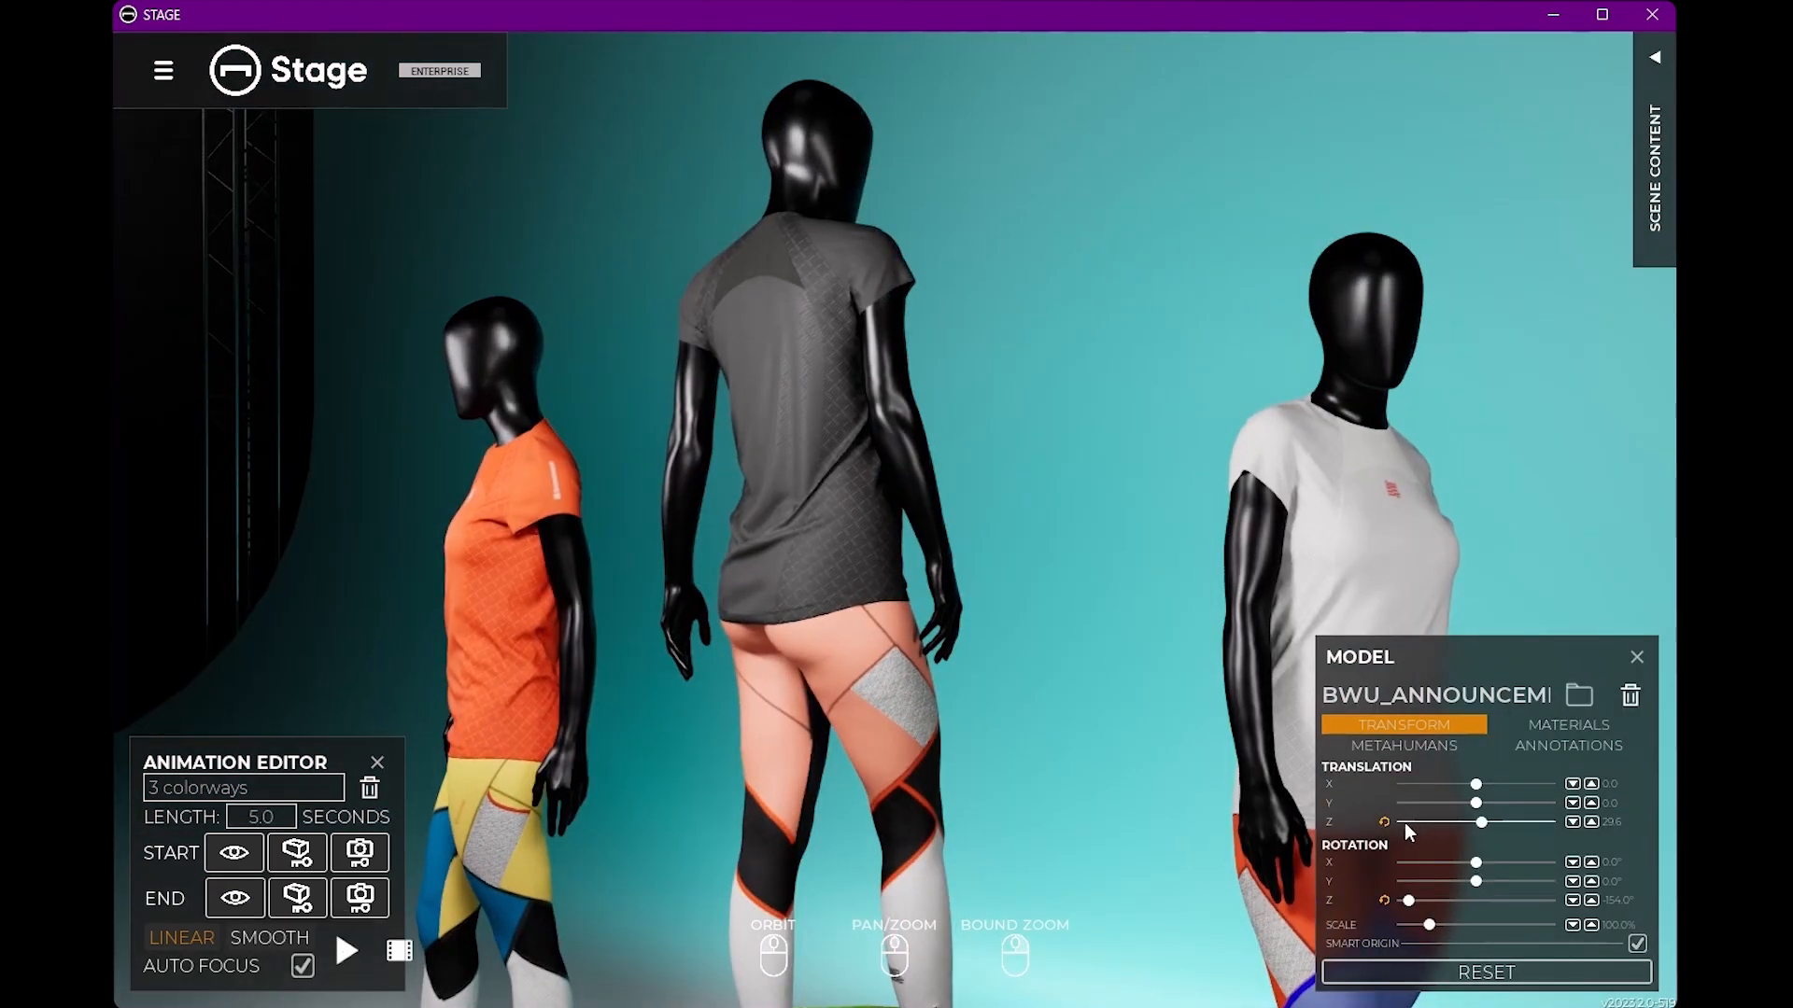
left_click(1382, 899)
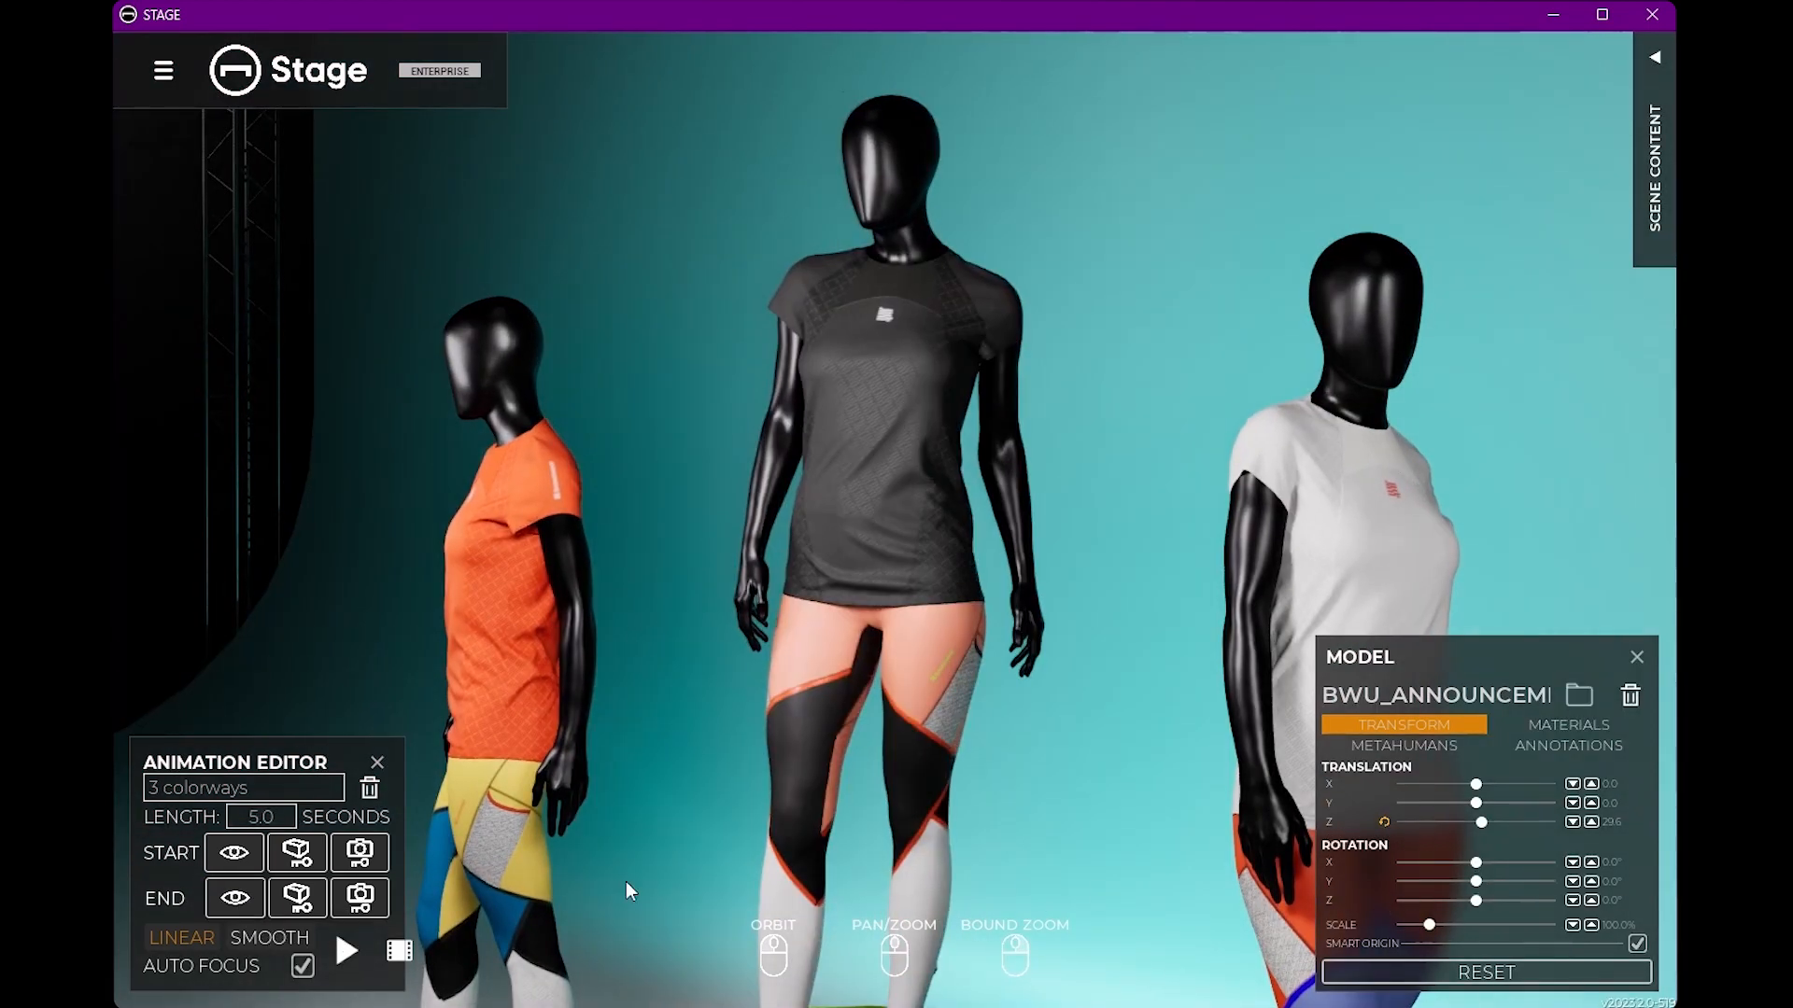
left_click(344, 949)
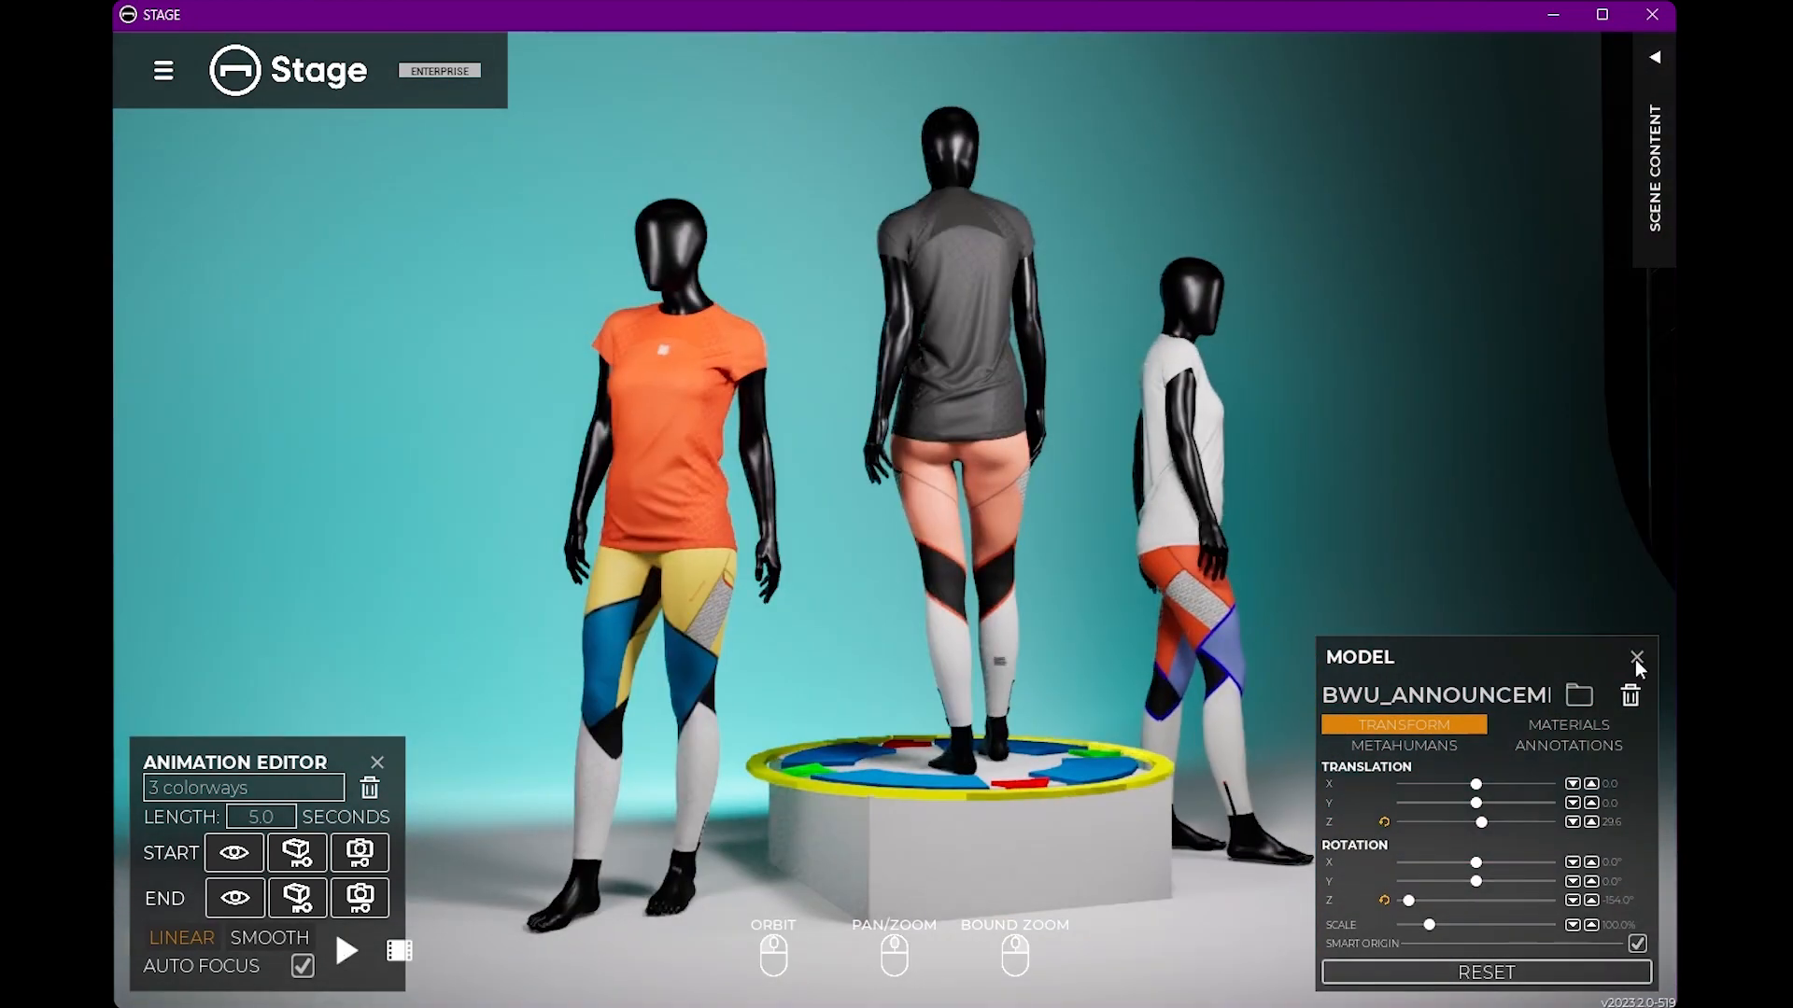
Close the avatar settings and render the animation locally as a 1920 x 1080 movie at 30 FPS.
left_click(1636, 658)
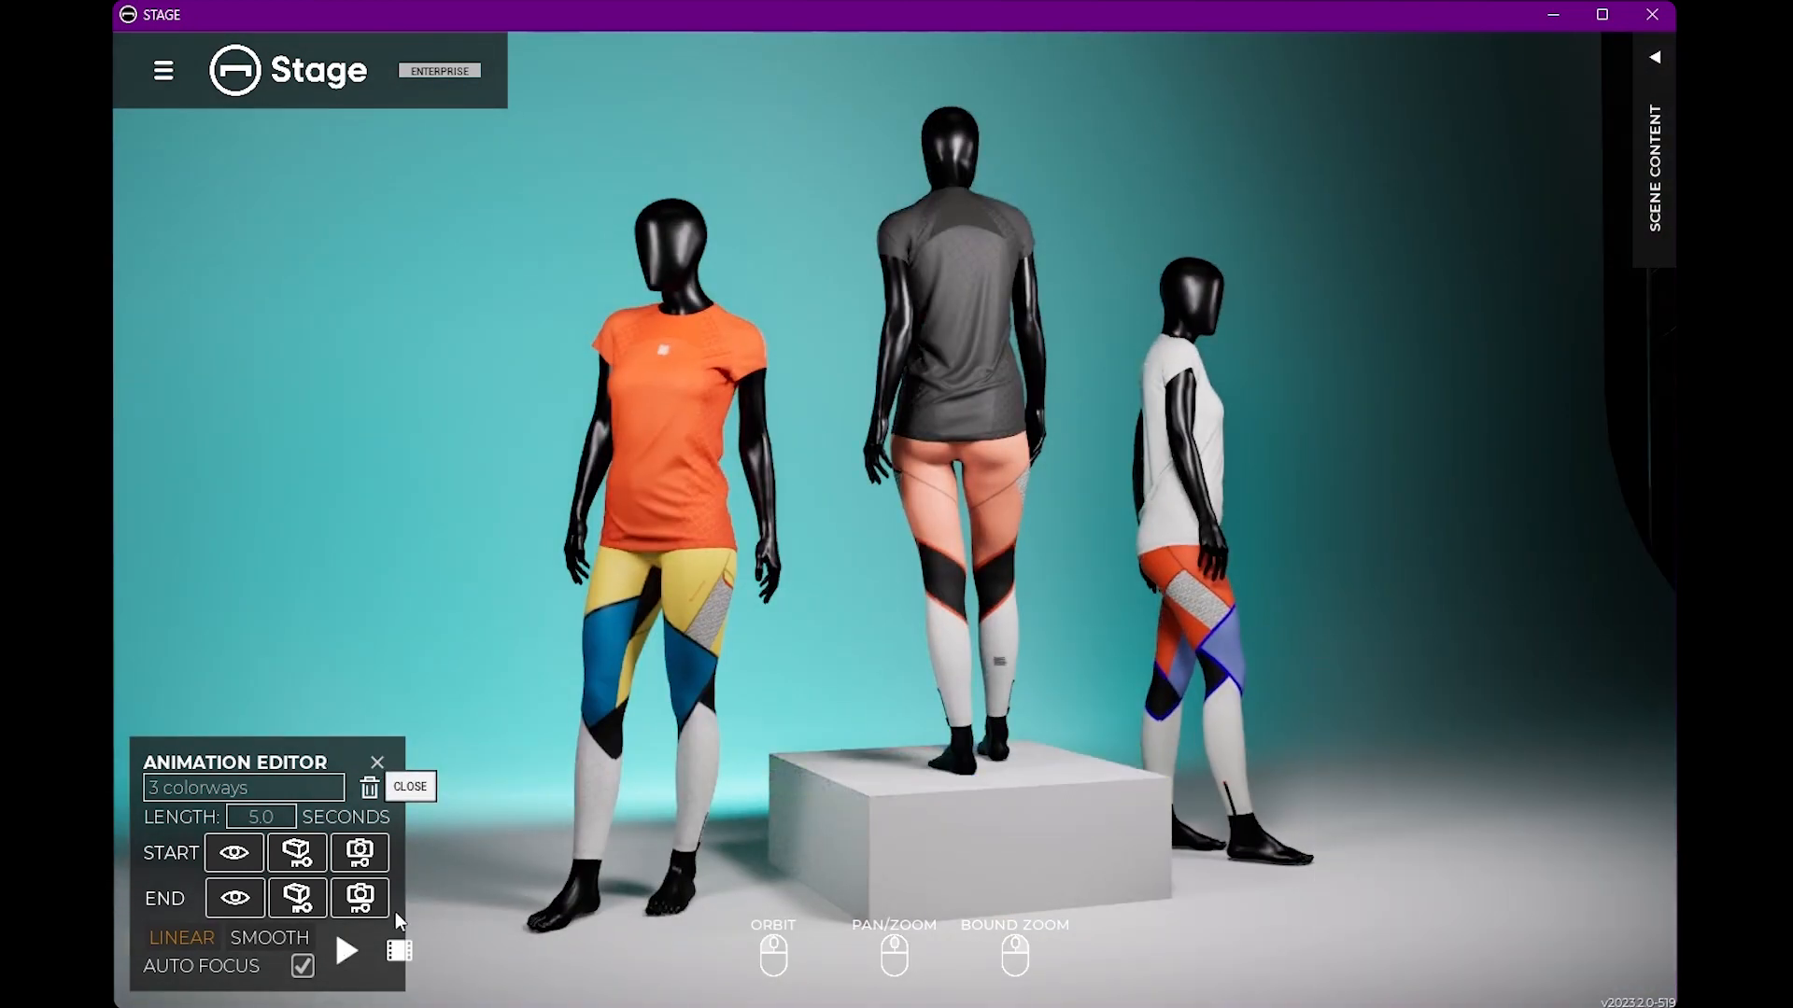
left_click(395, 946)
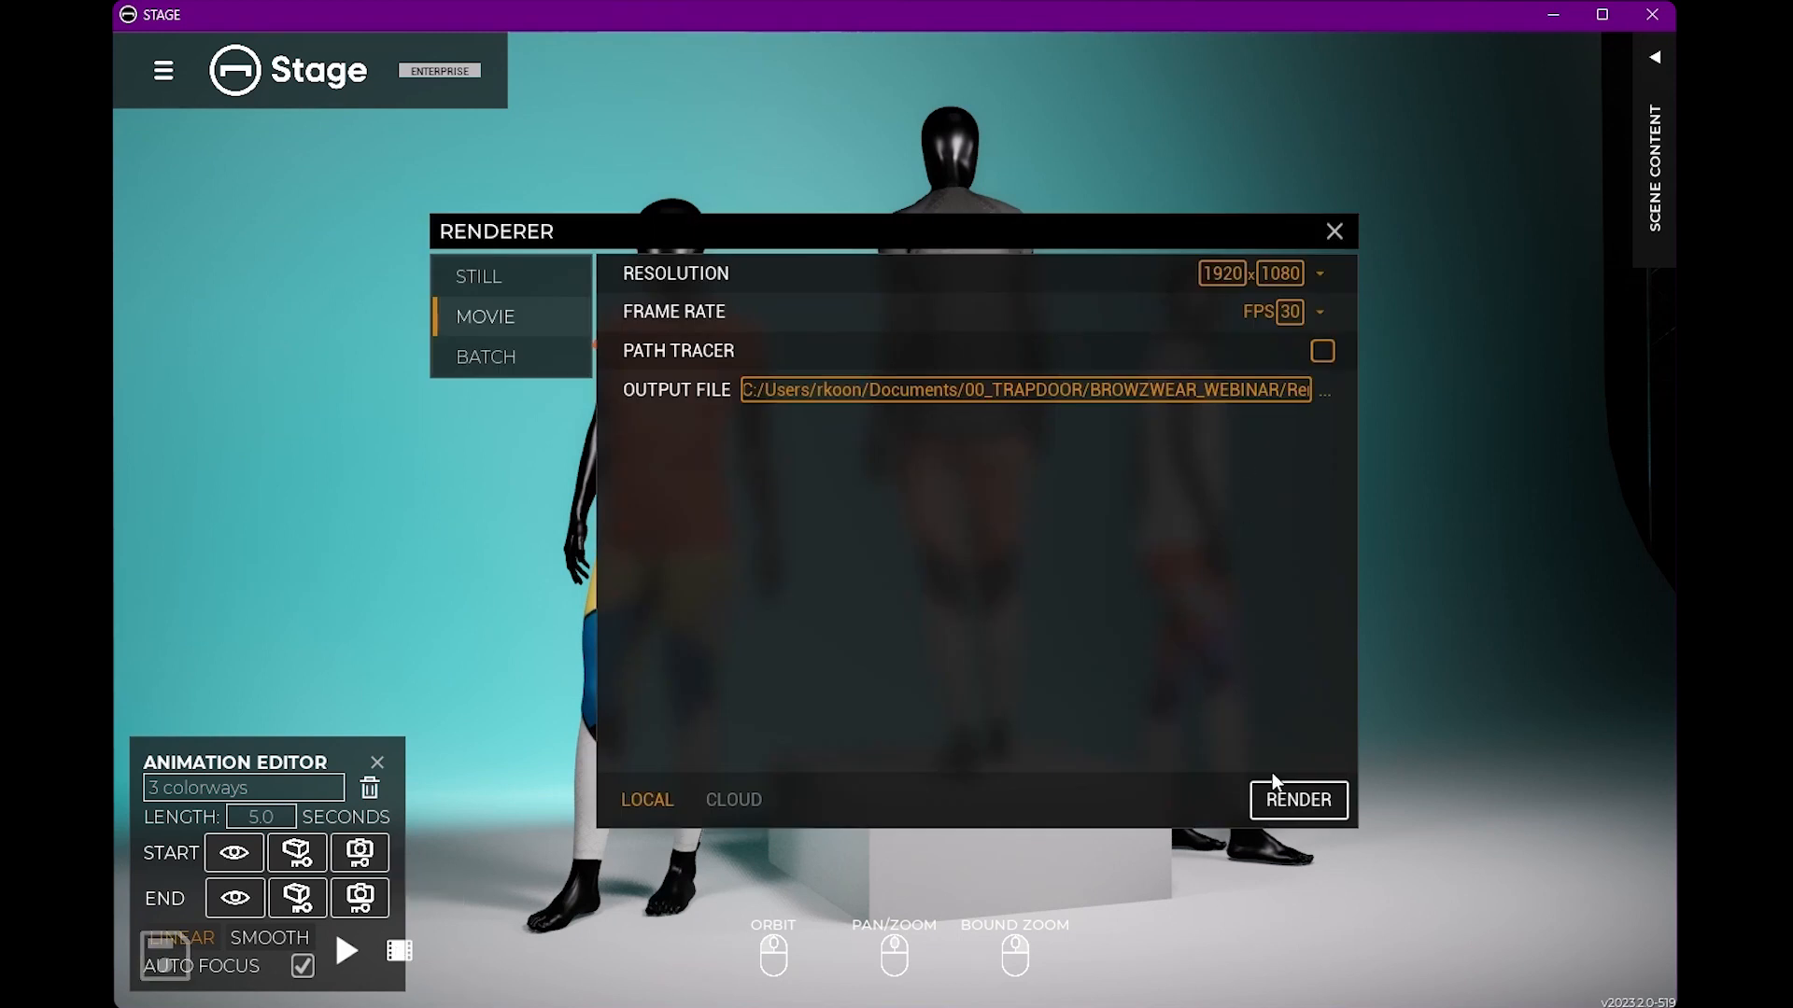
left_click(1290, 798)
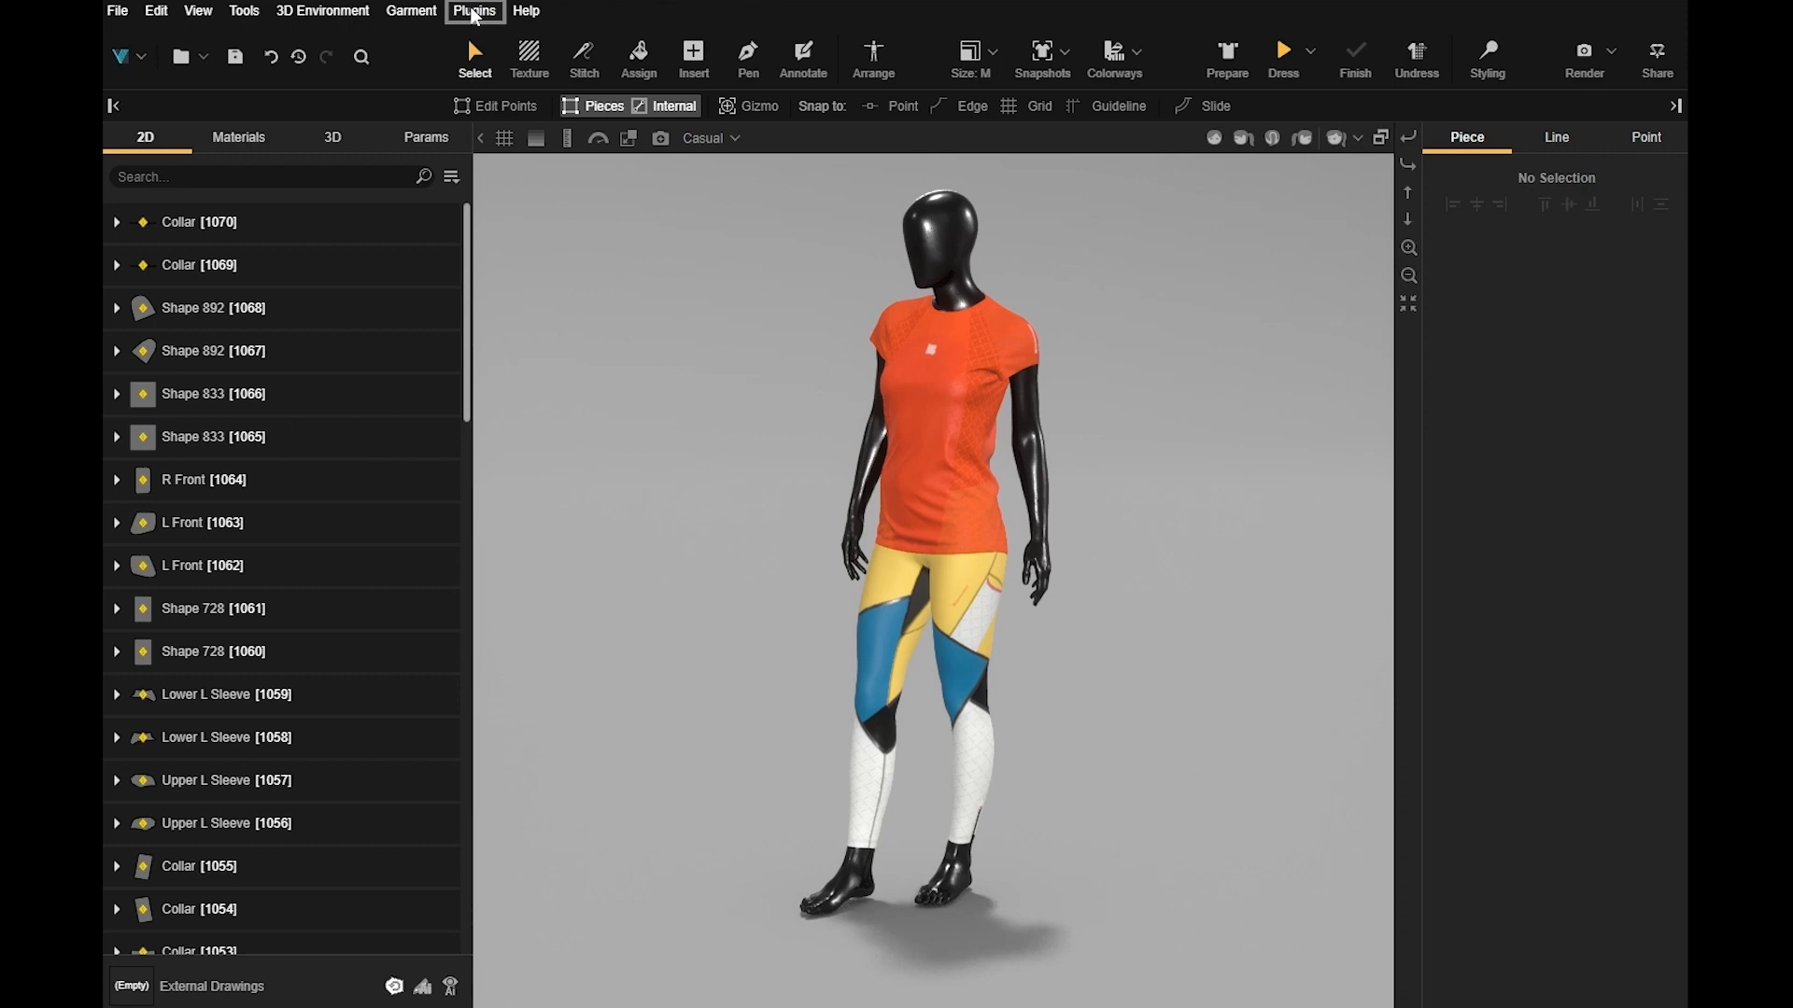
Switch to VStitcher and browse the STAGE avatars available for download.
left_click(473, 11)
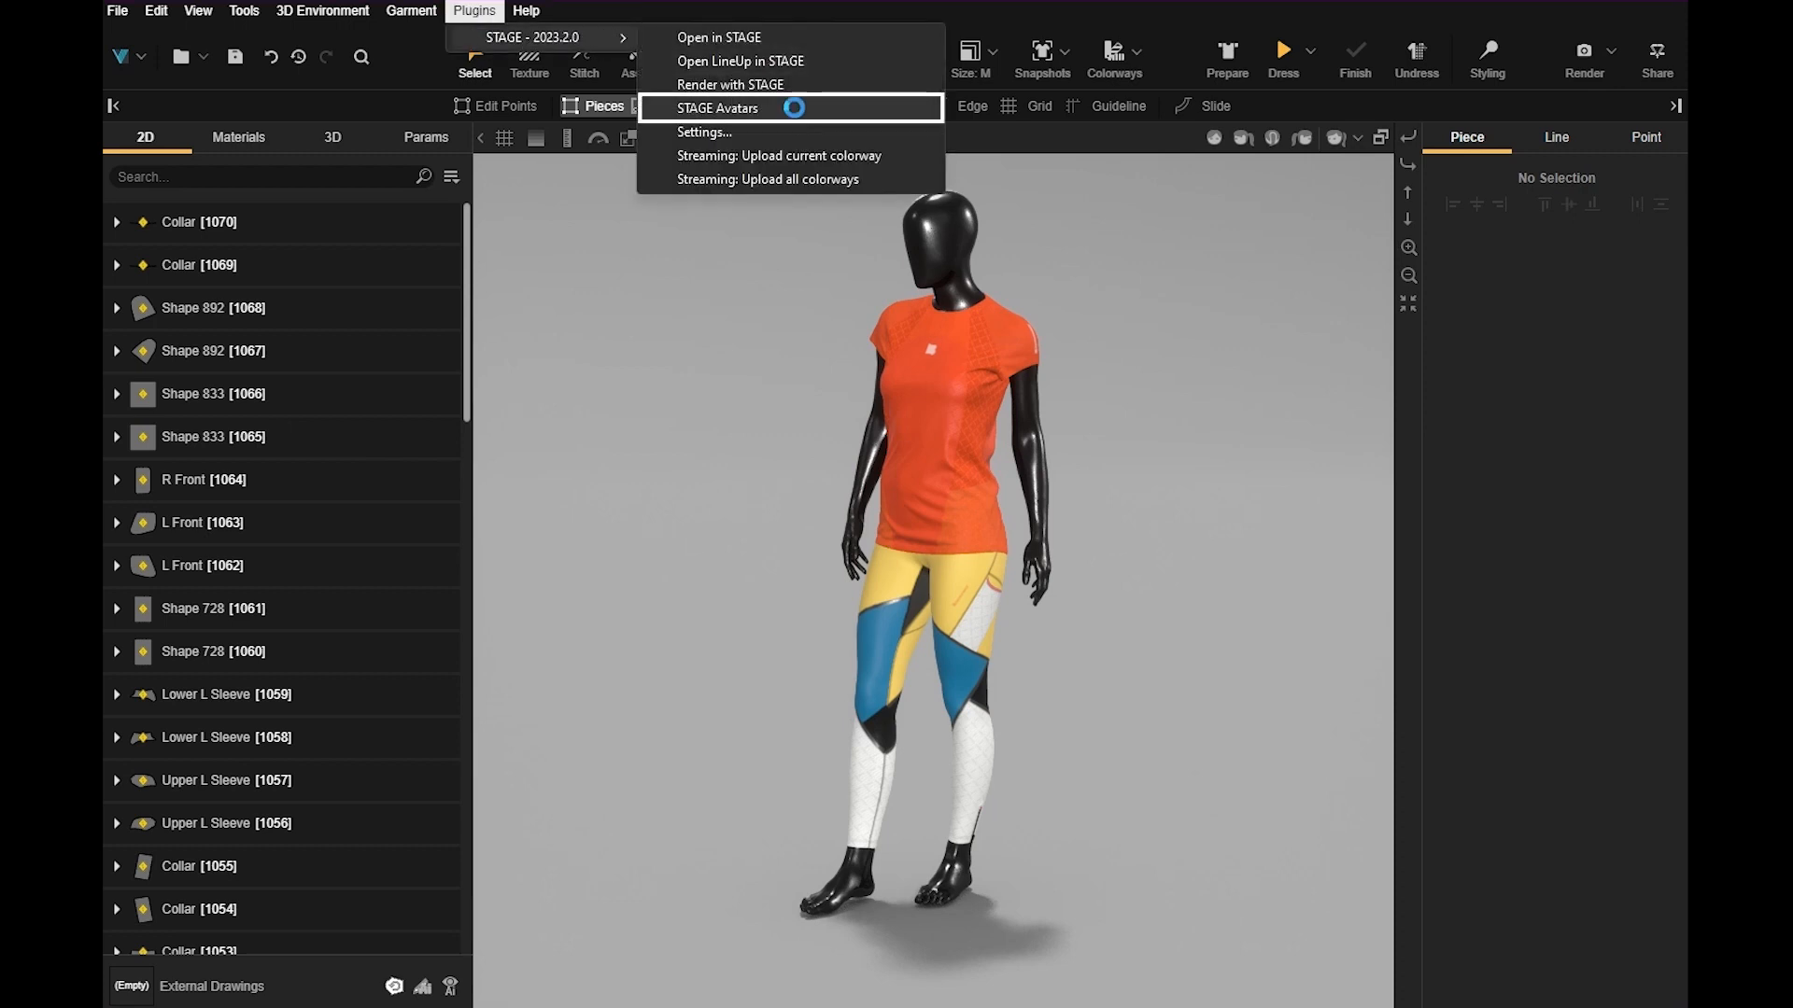
left_click(794, 107)
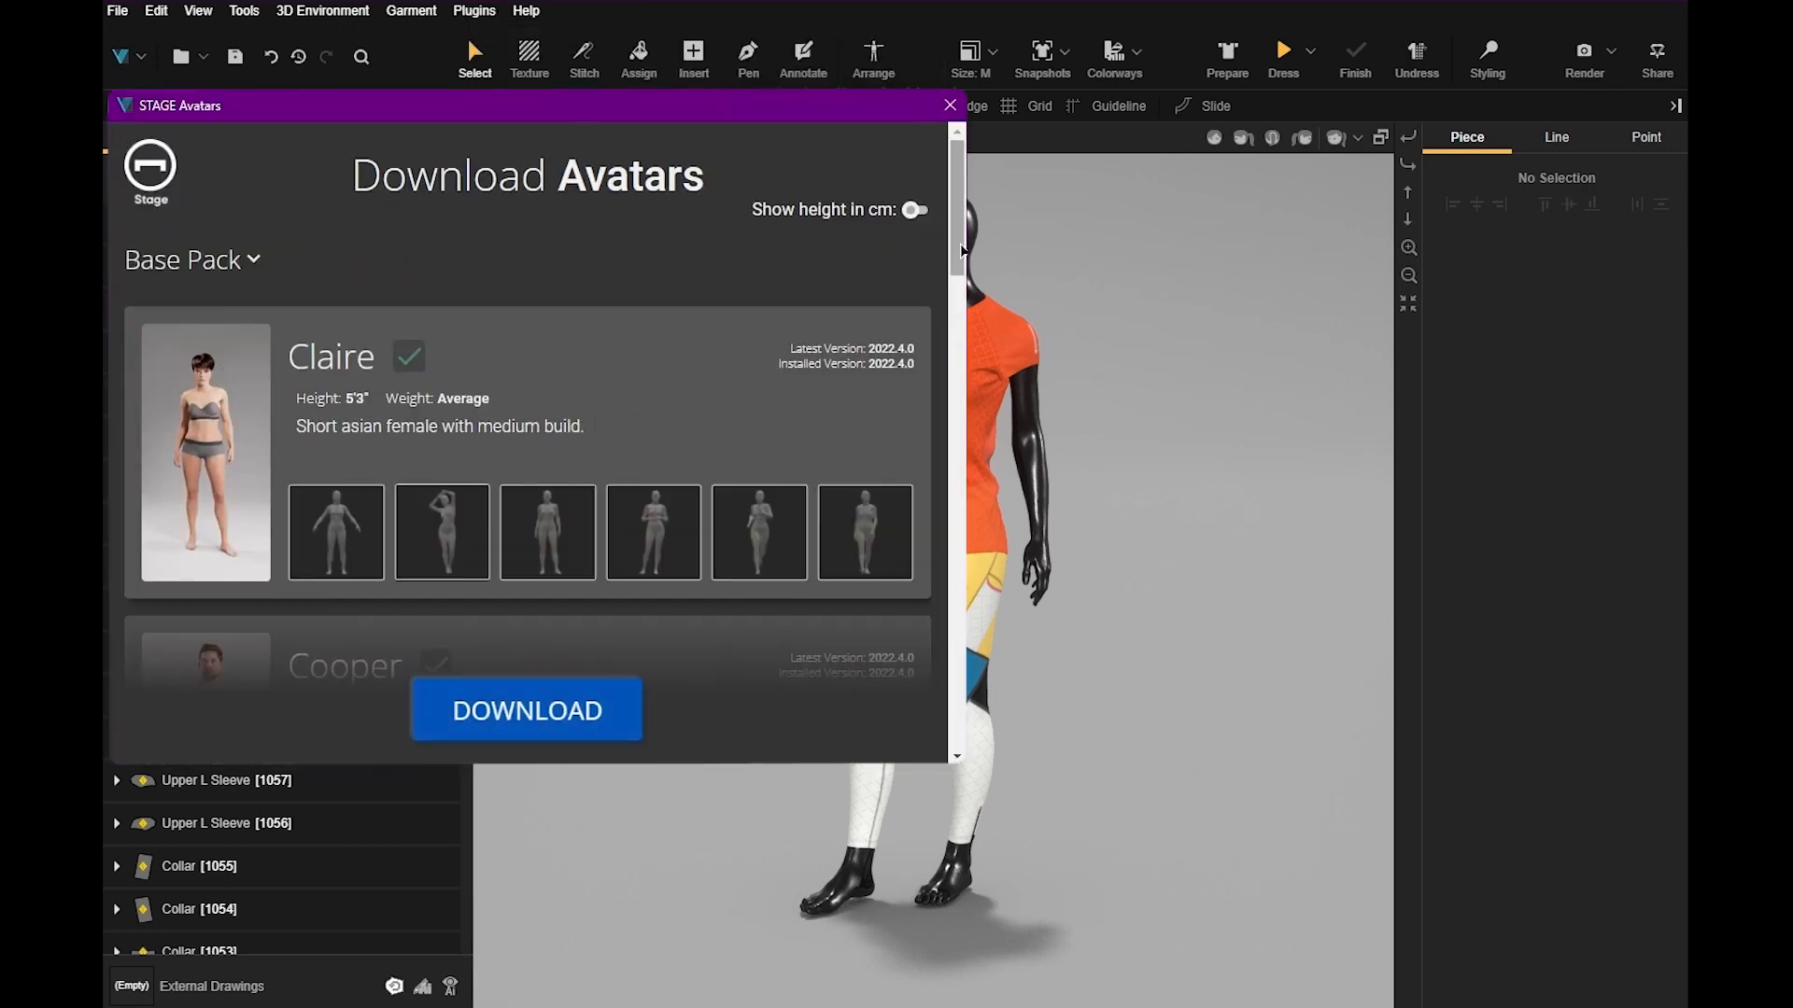
left_click_drag(962, 213, 960, 665)
left_click(949, 107)
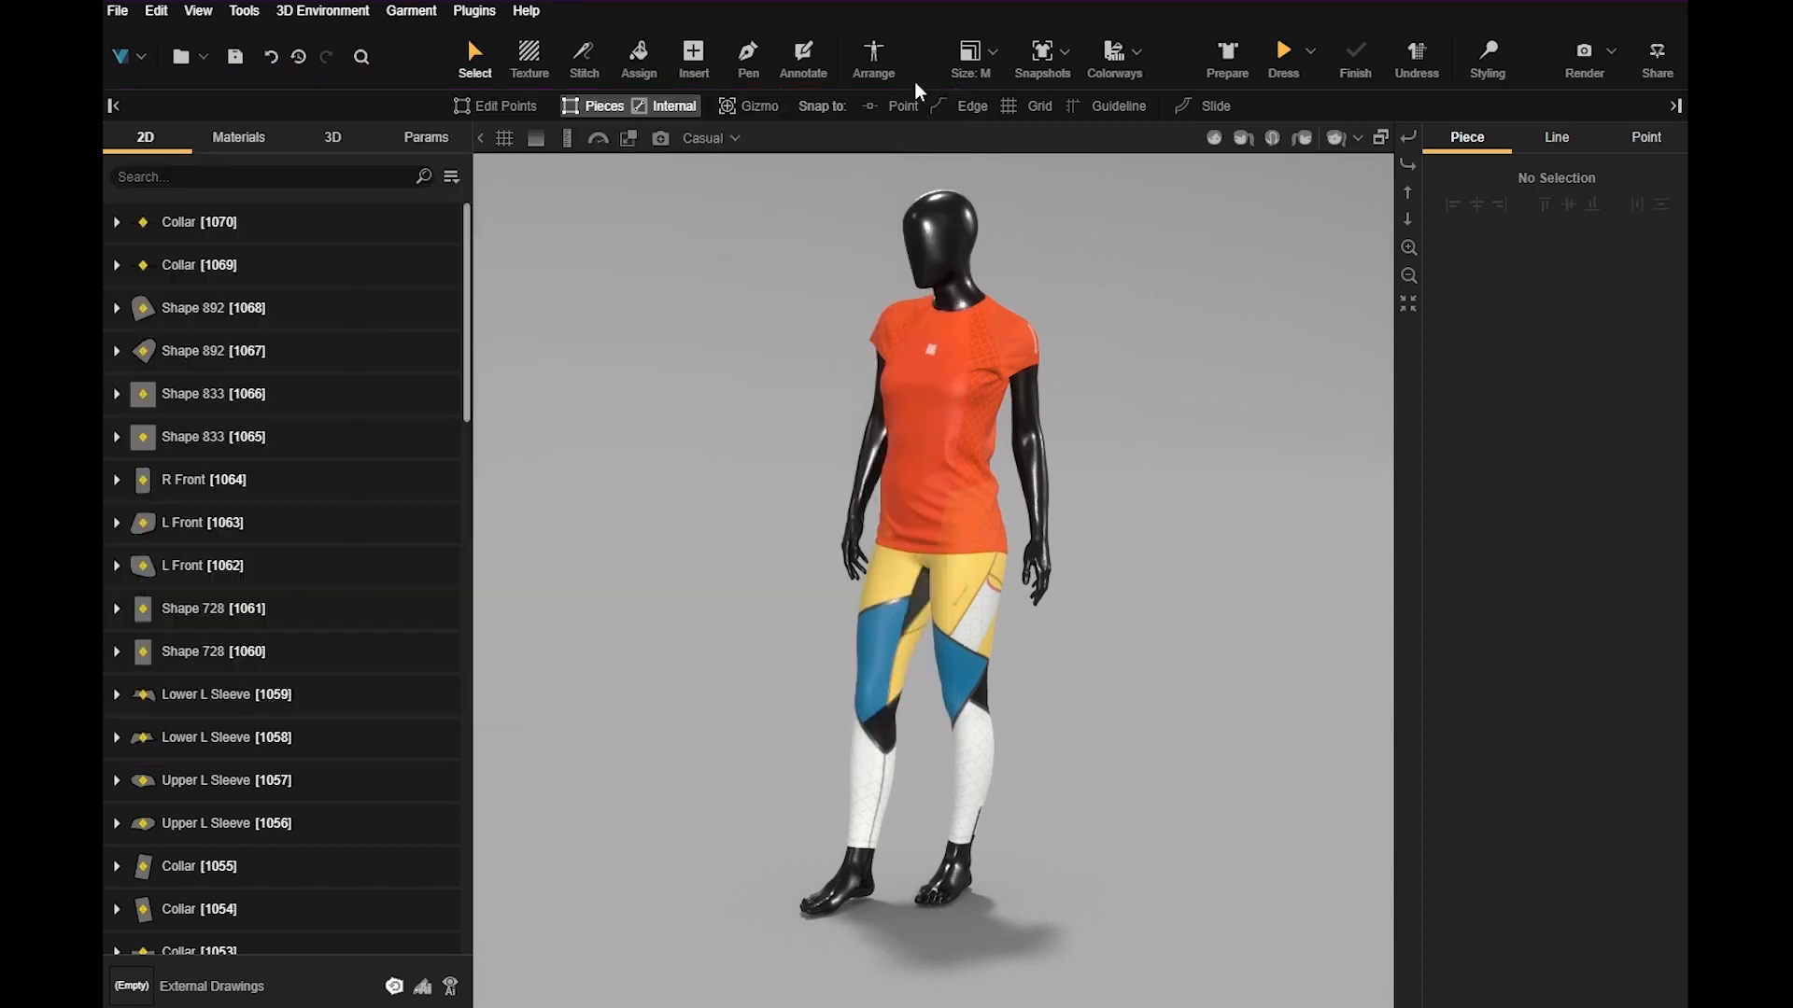
Load the running-pose snapshot with the open jacket and open it in STAGE.
left_click(1066, 59)
left_click(1049, 559)
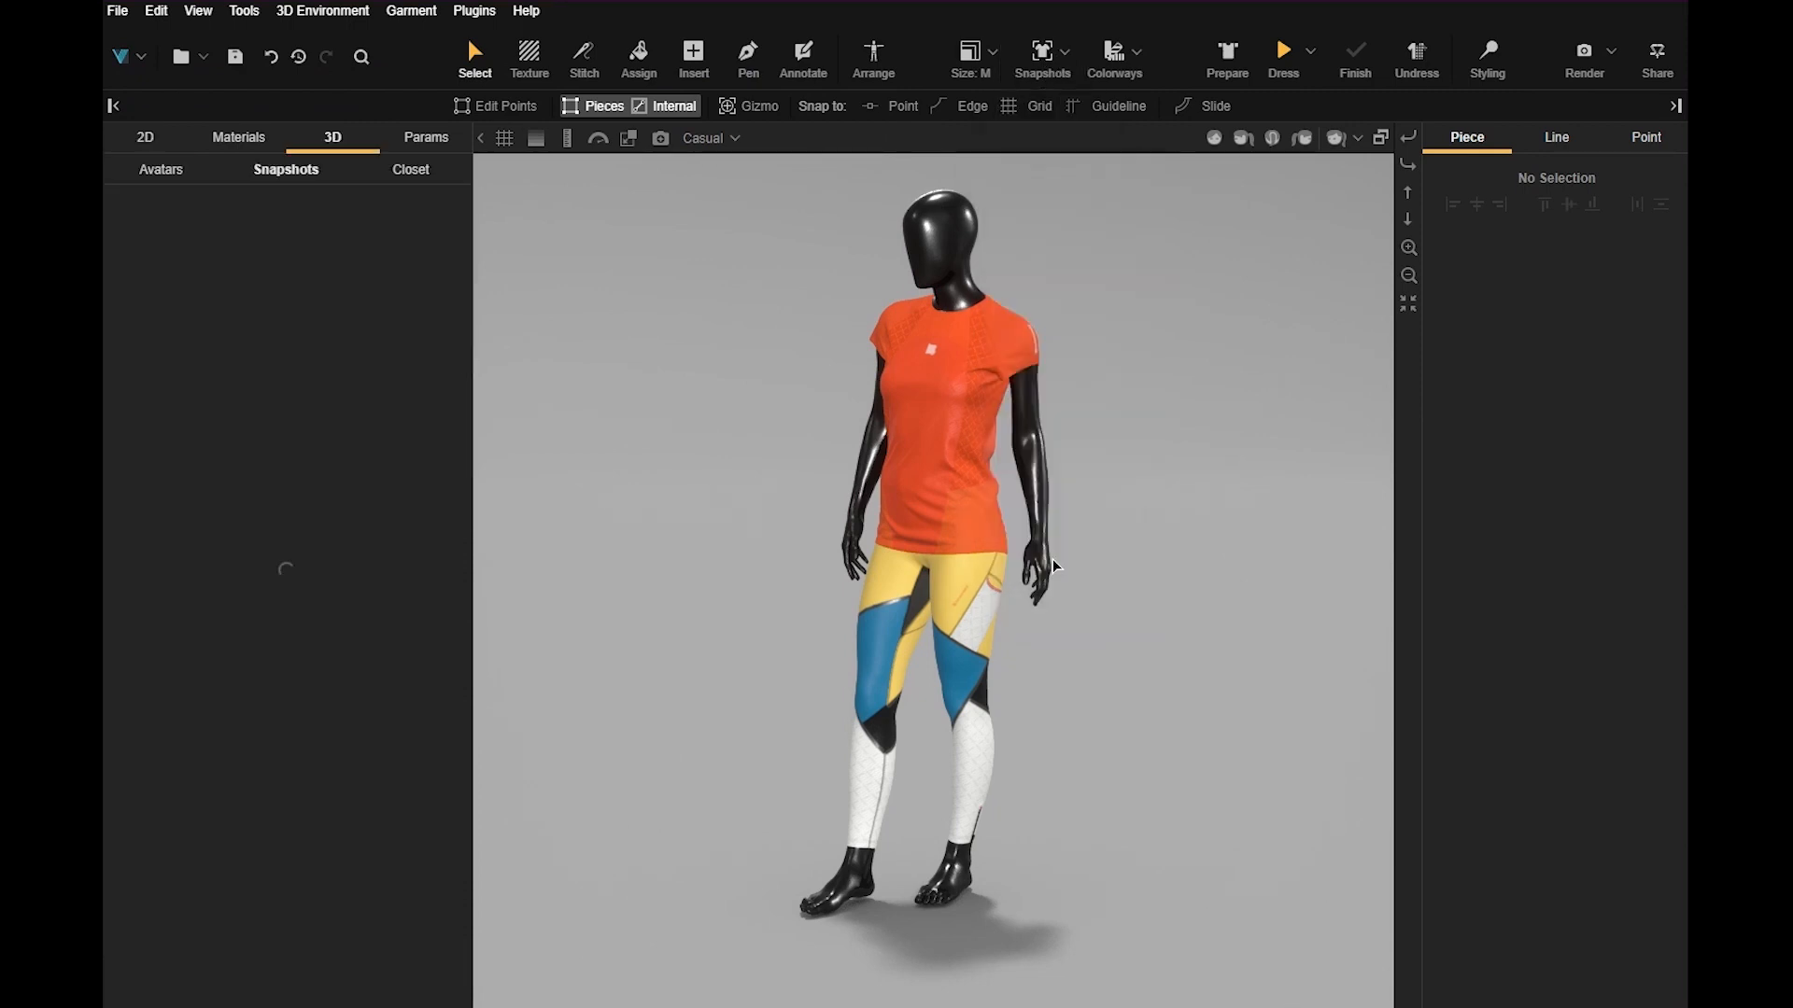
double_click(313, 660)
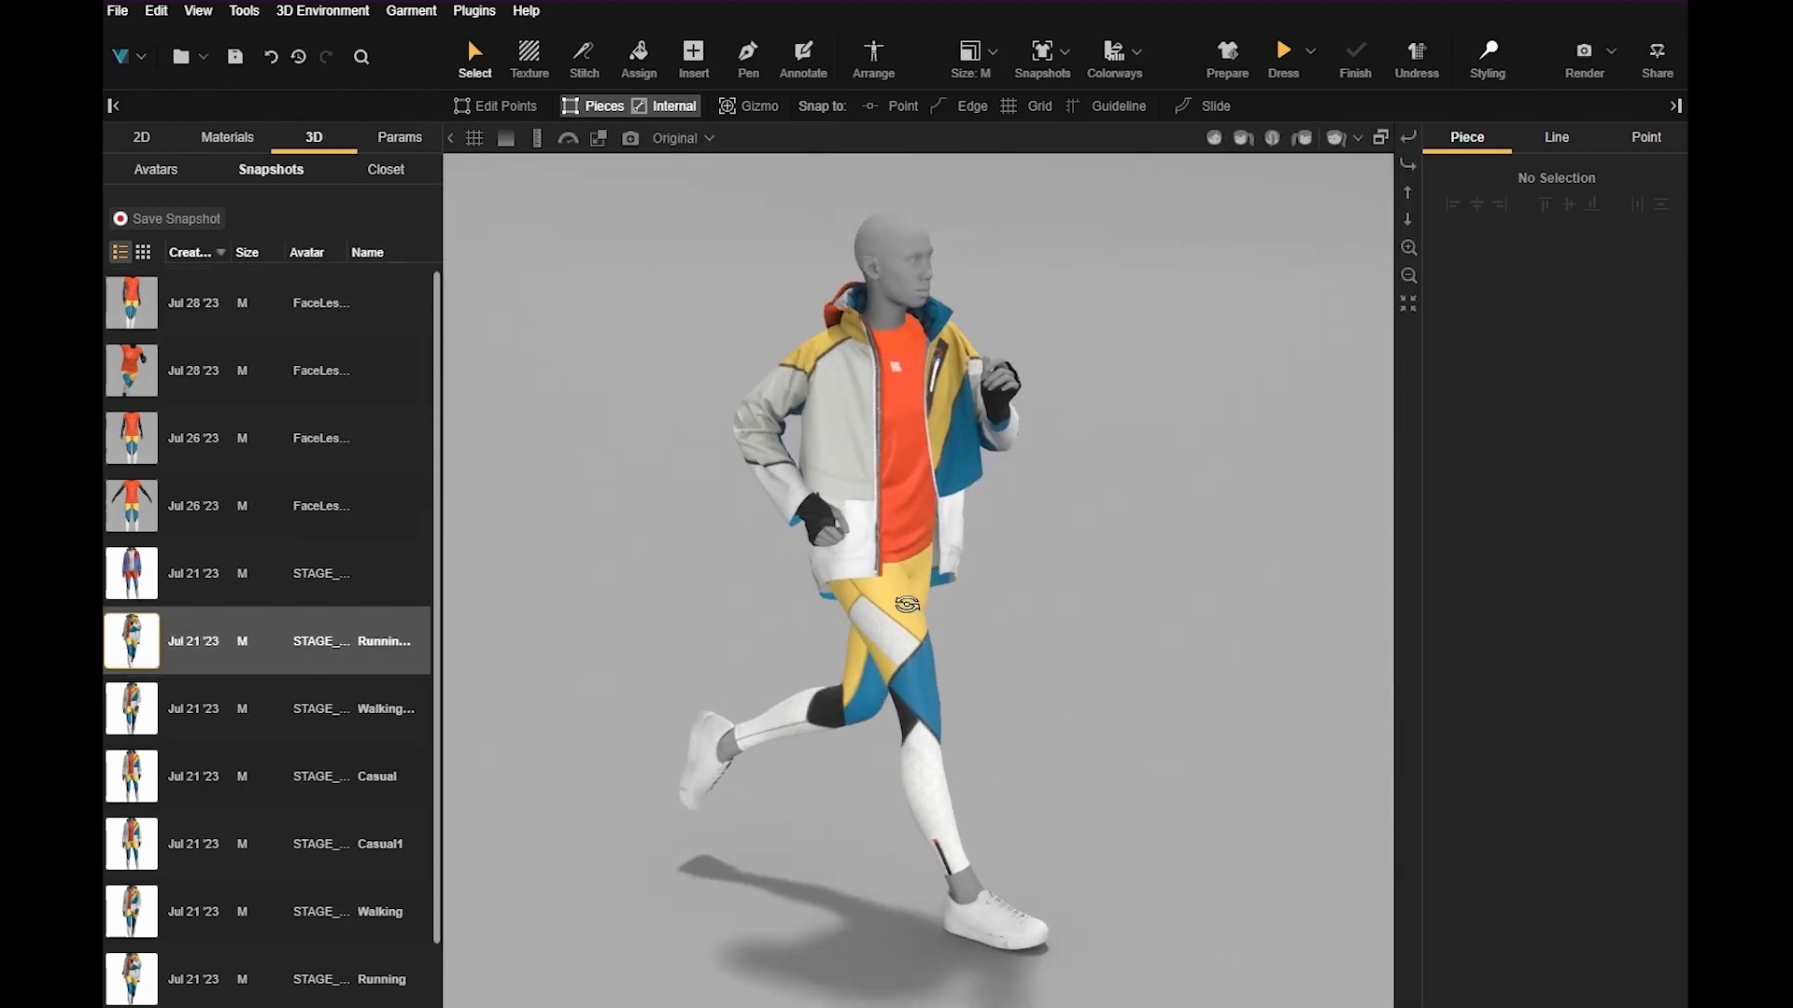
left_click(476, 11)
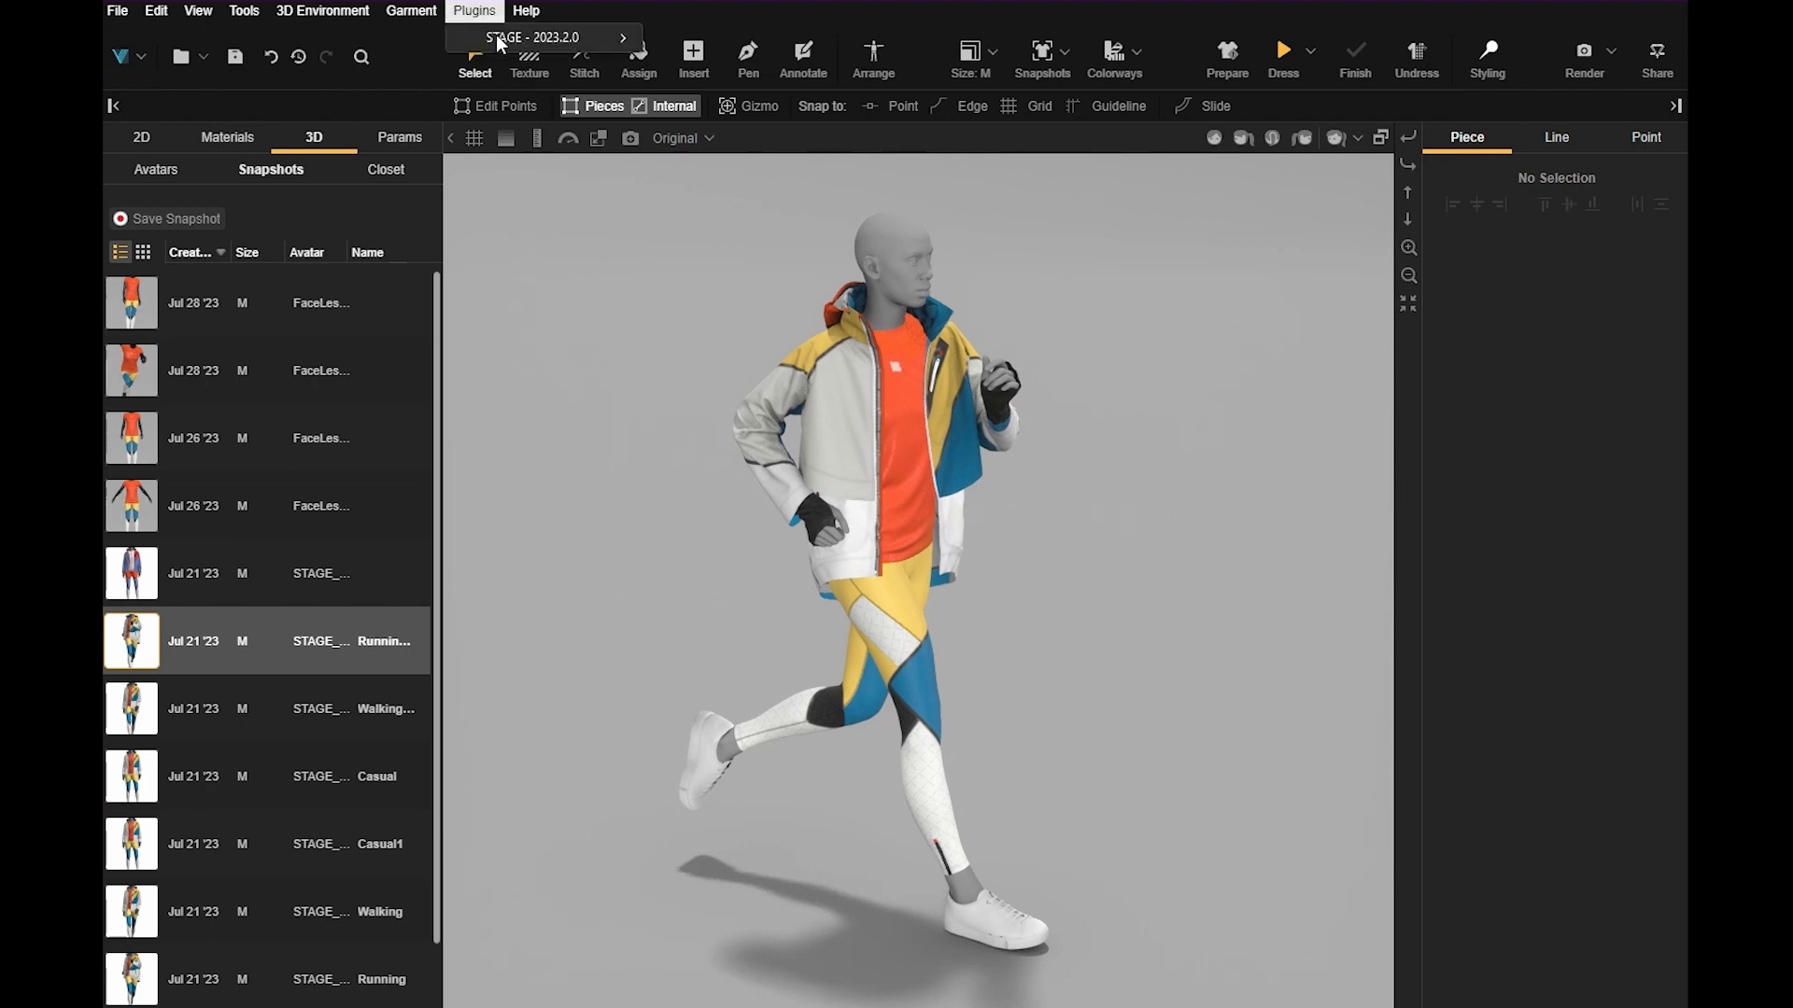
mouse_move(537, 37)
left_click(761, 40)
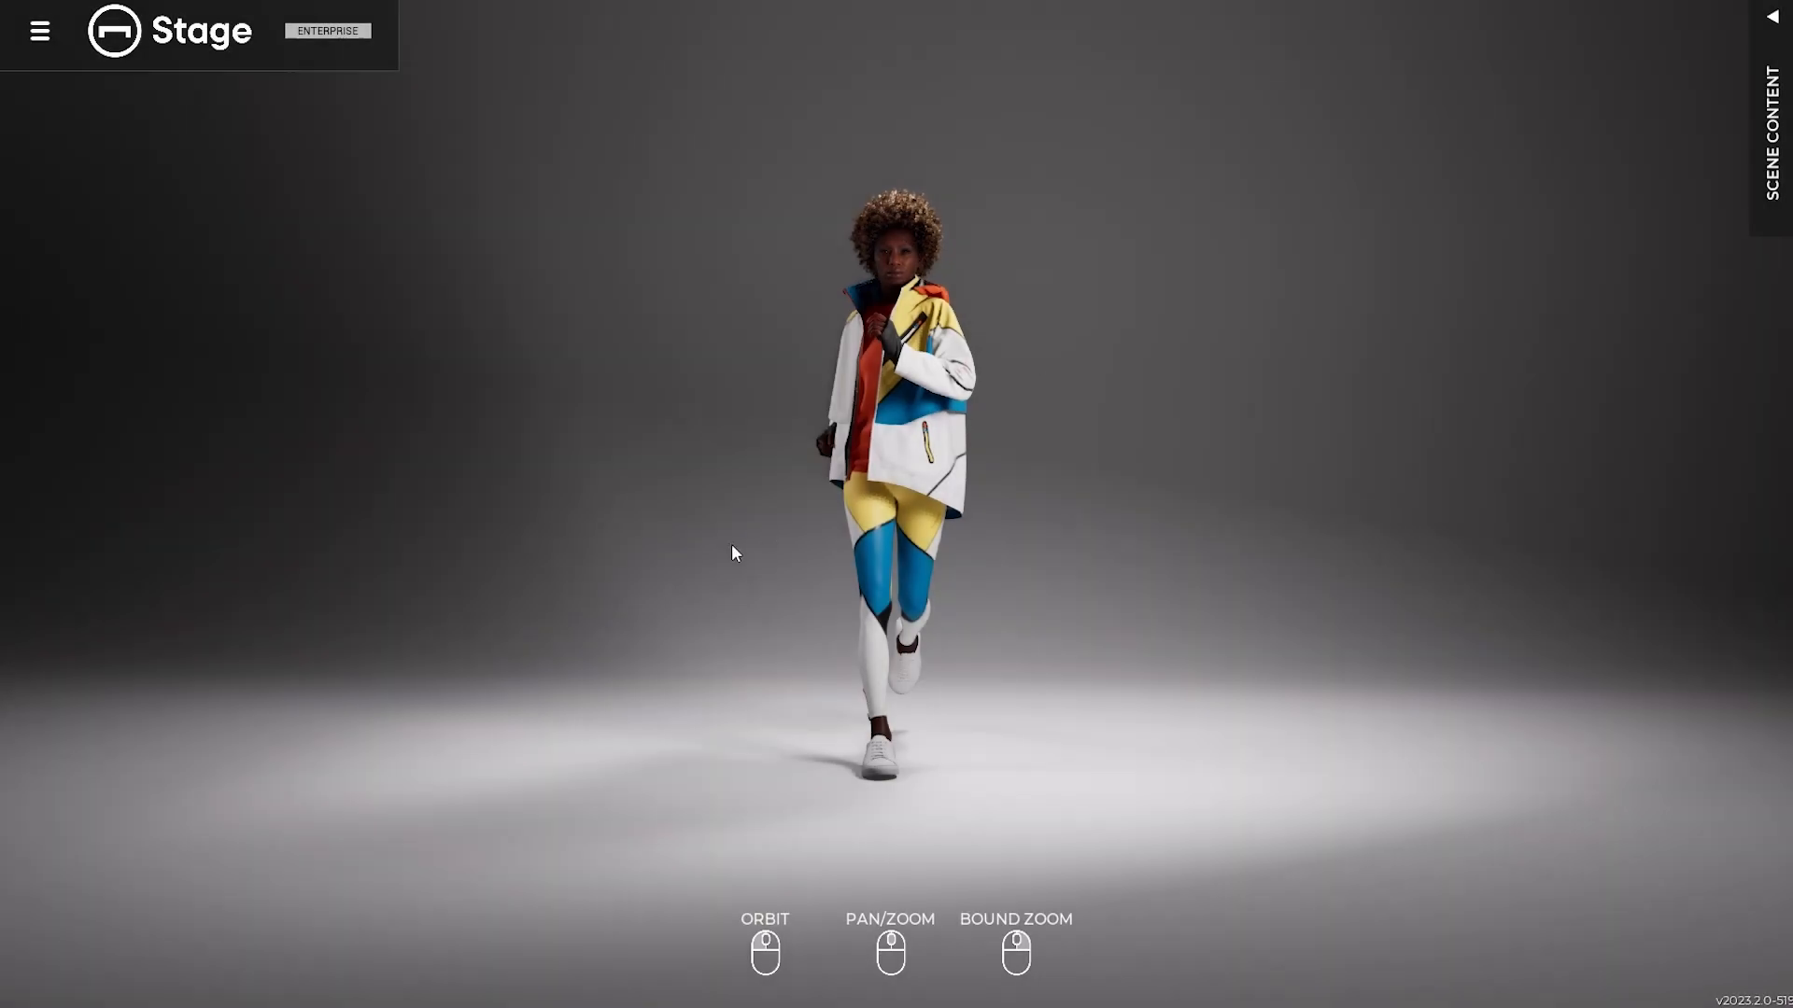
Inspect the running avatar from both sides and switch the scene to the outdoor tennis courts.
left_click_drag(732, 546, 1036, 556)
scroll(1046, 502, "up", 6)
middle_click_drag(1151, 551, 1139, 618)
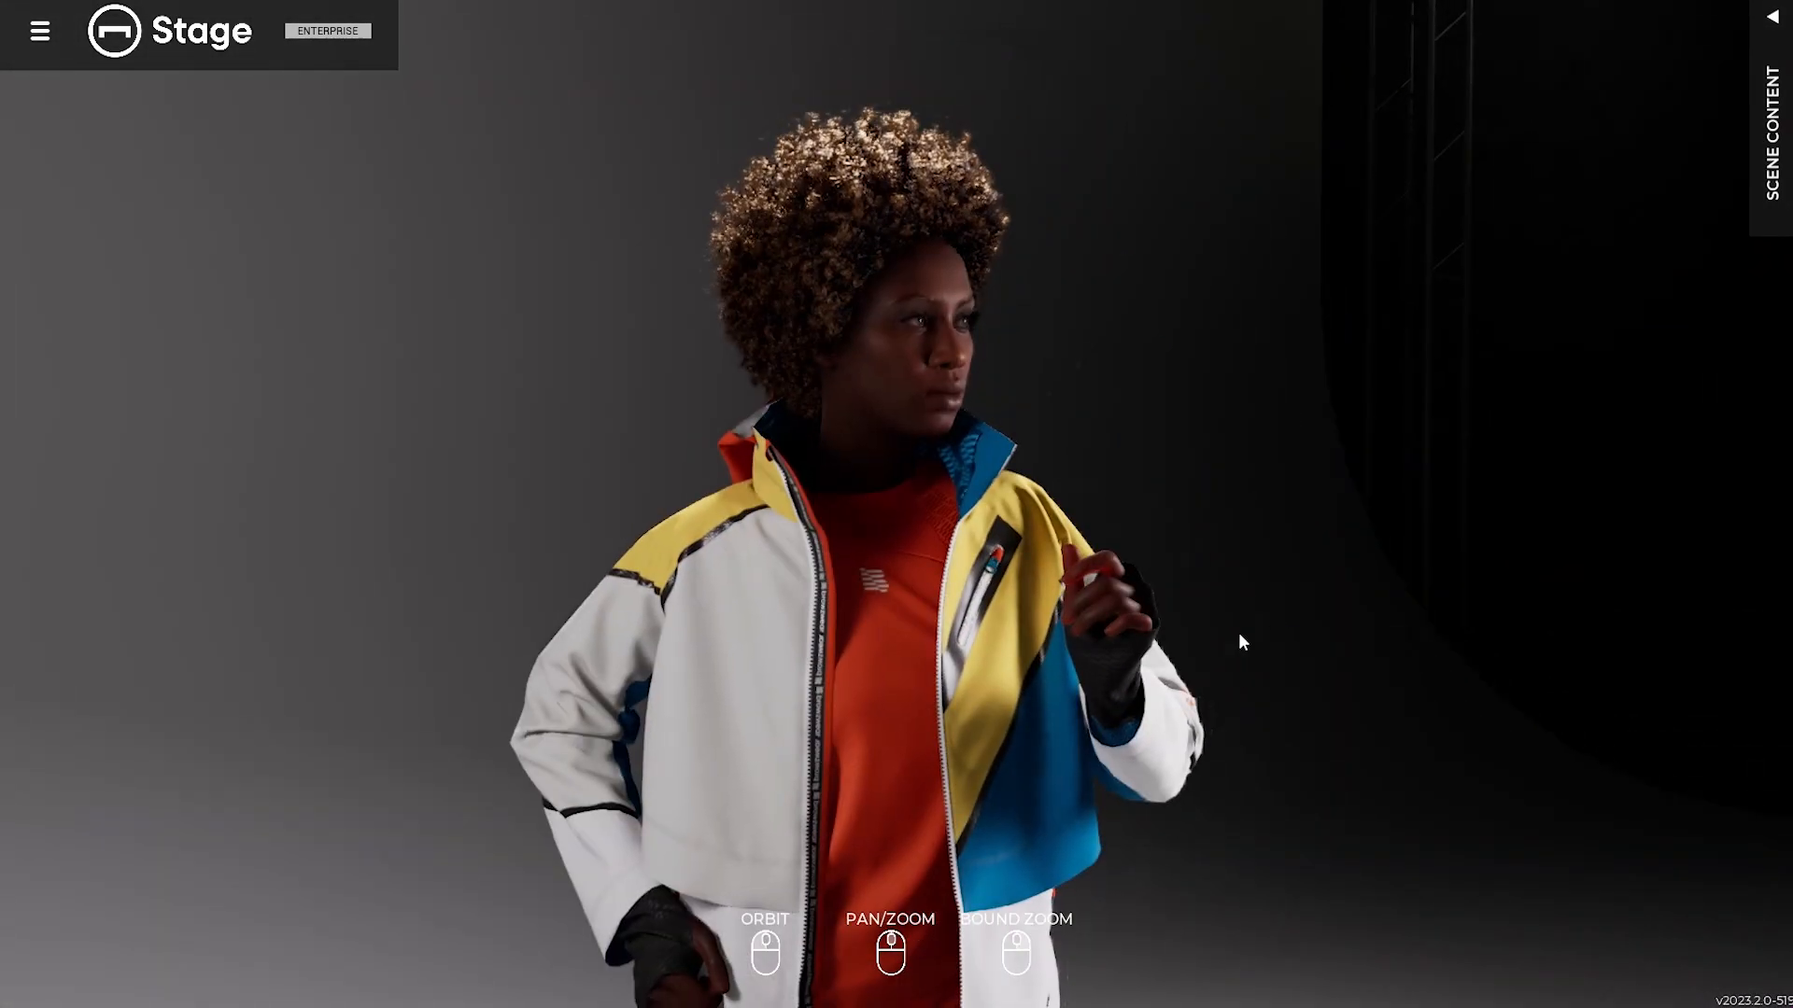
left_click_drag(1243, 642, 775, 644)
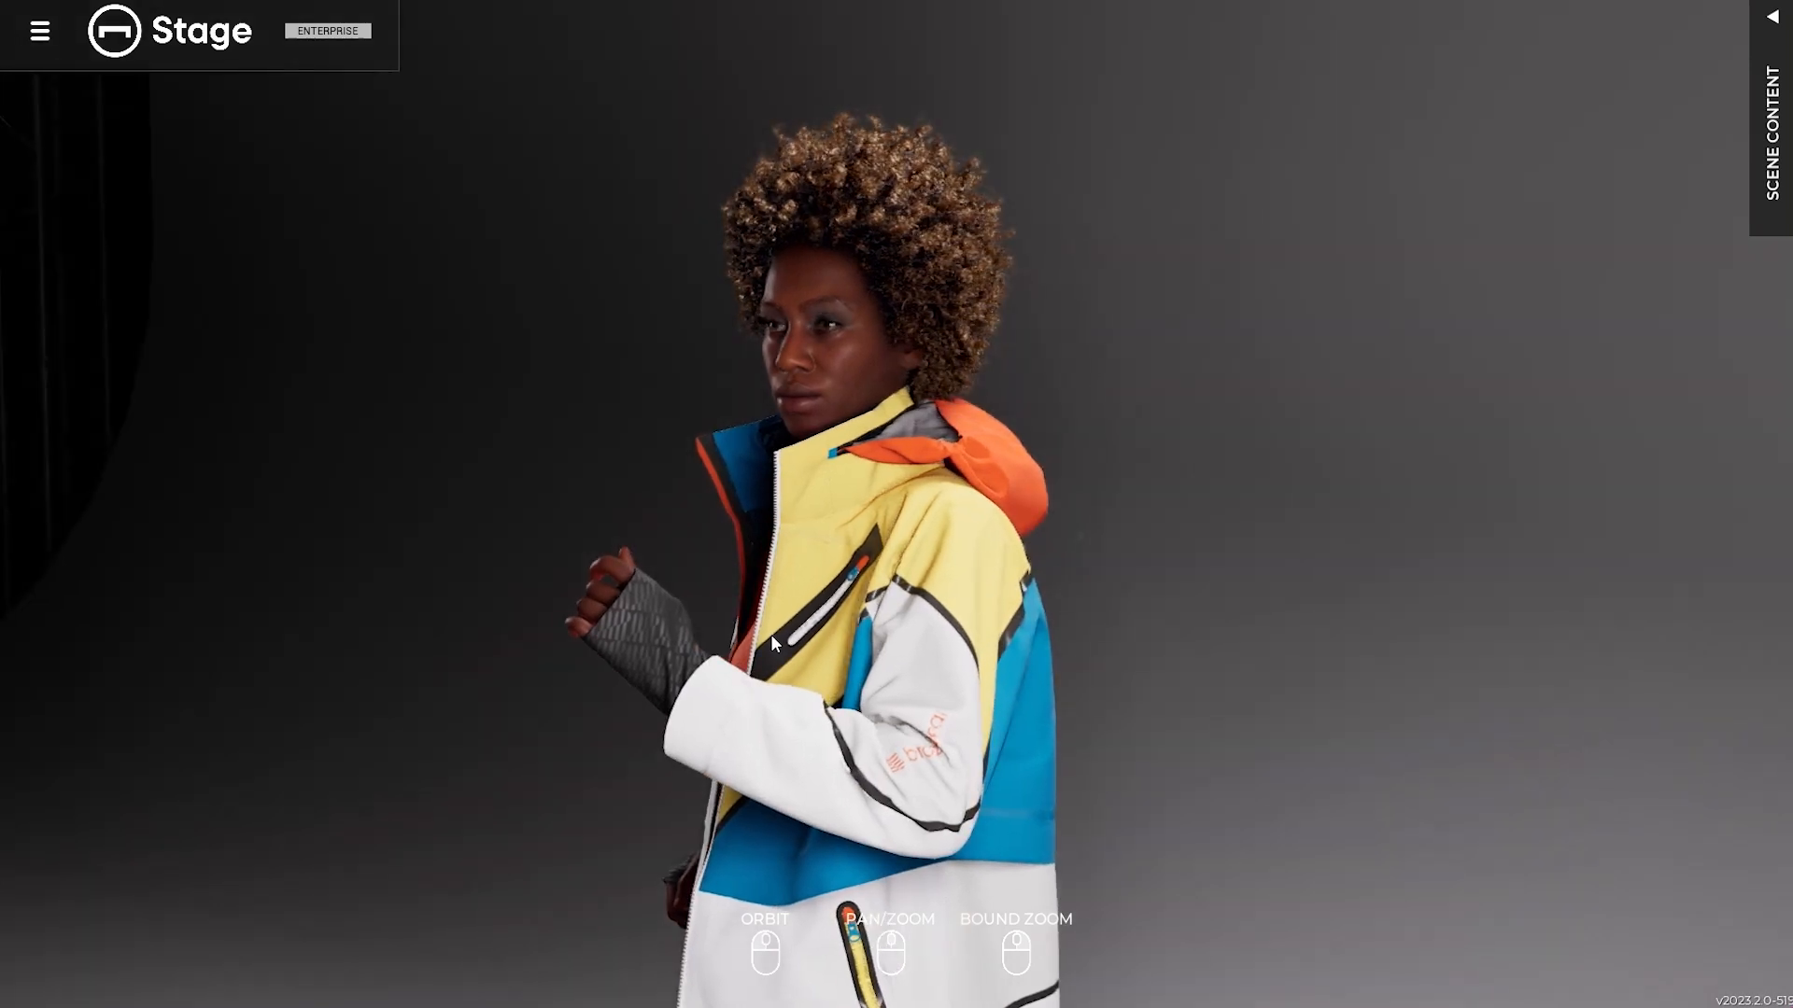
left_click(39, 30)
mouse_move(125, 146)
left_click(368, 192)
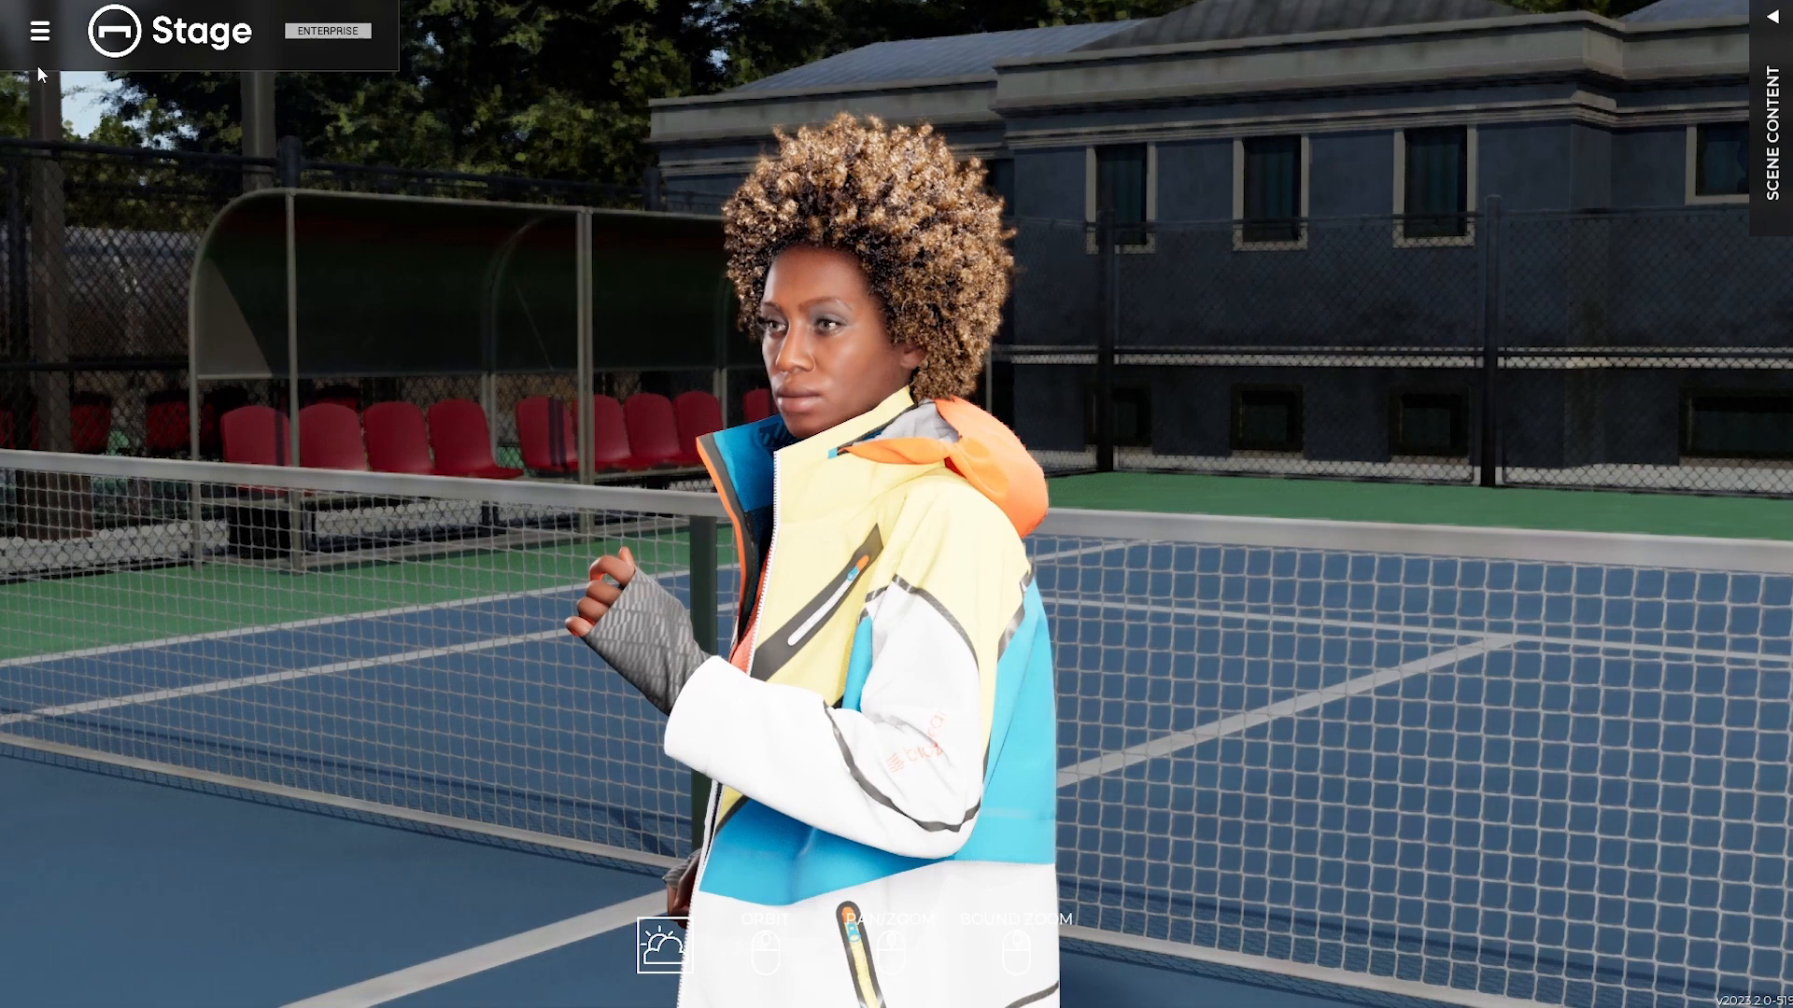
Set the scene's lighting preset to None.
left_click(39, 55)
mouse_move(190, 187)
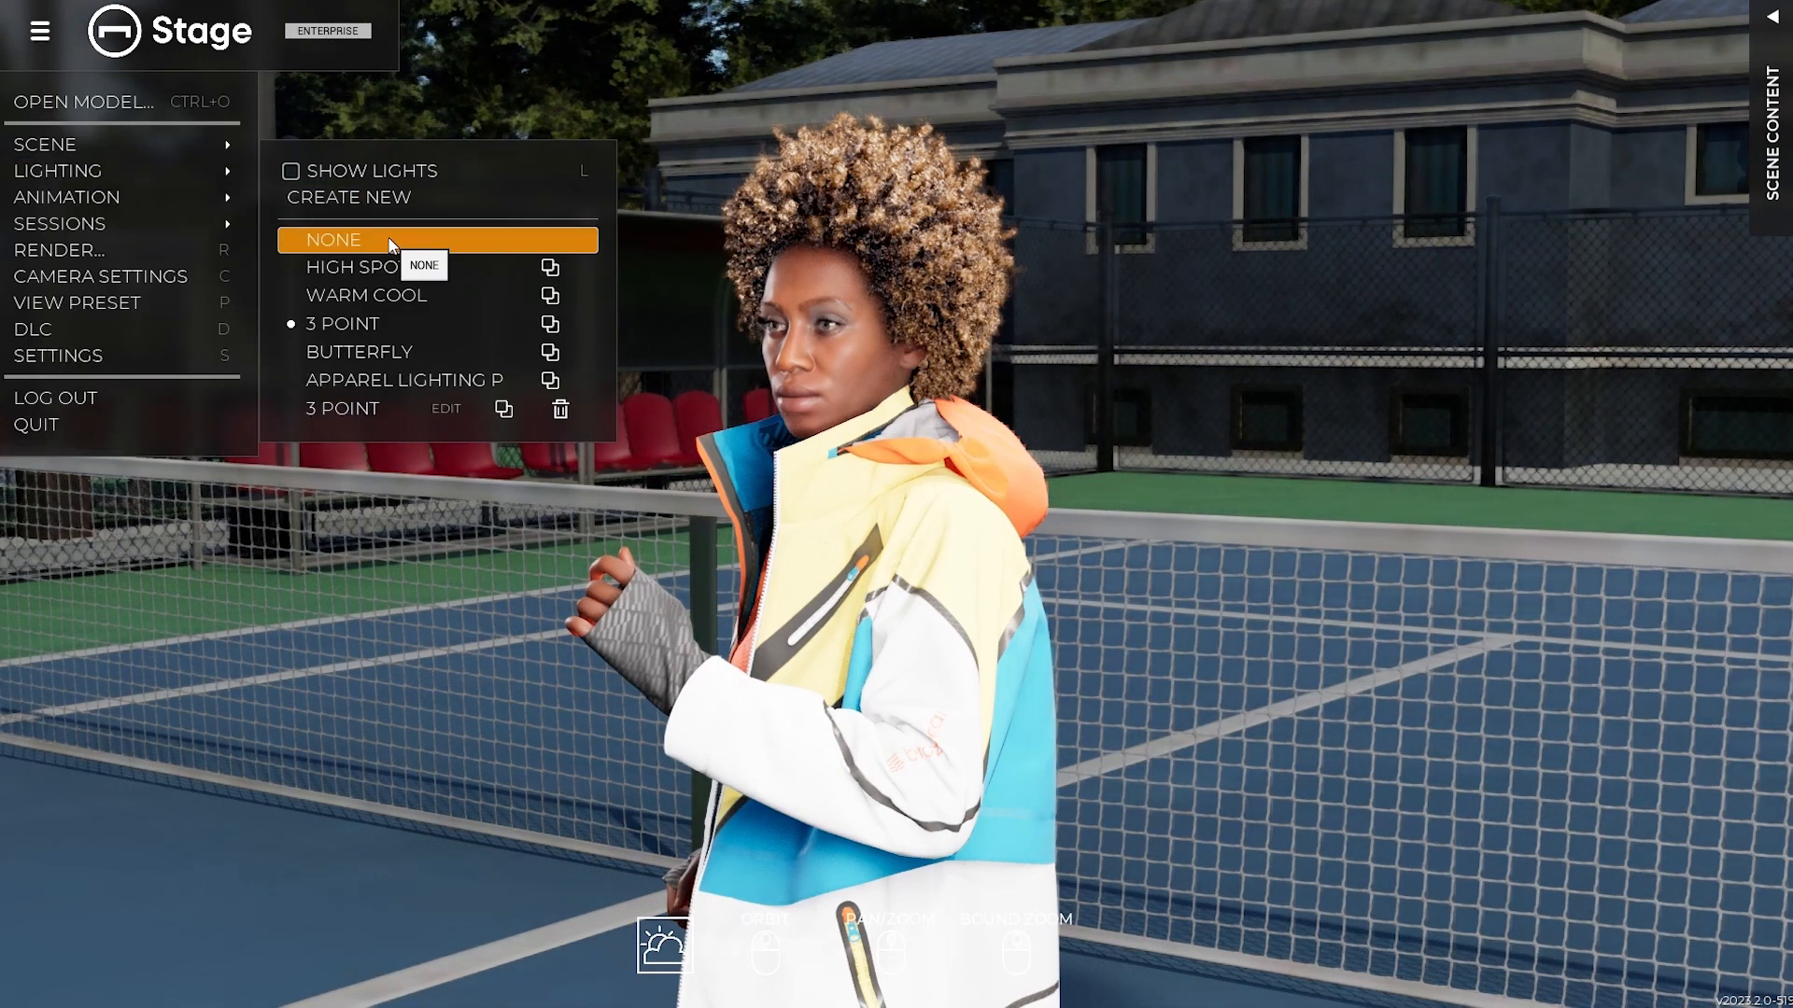
left_click(391, 241)
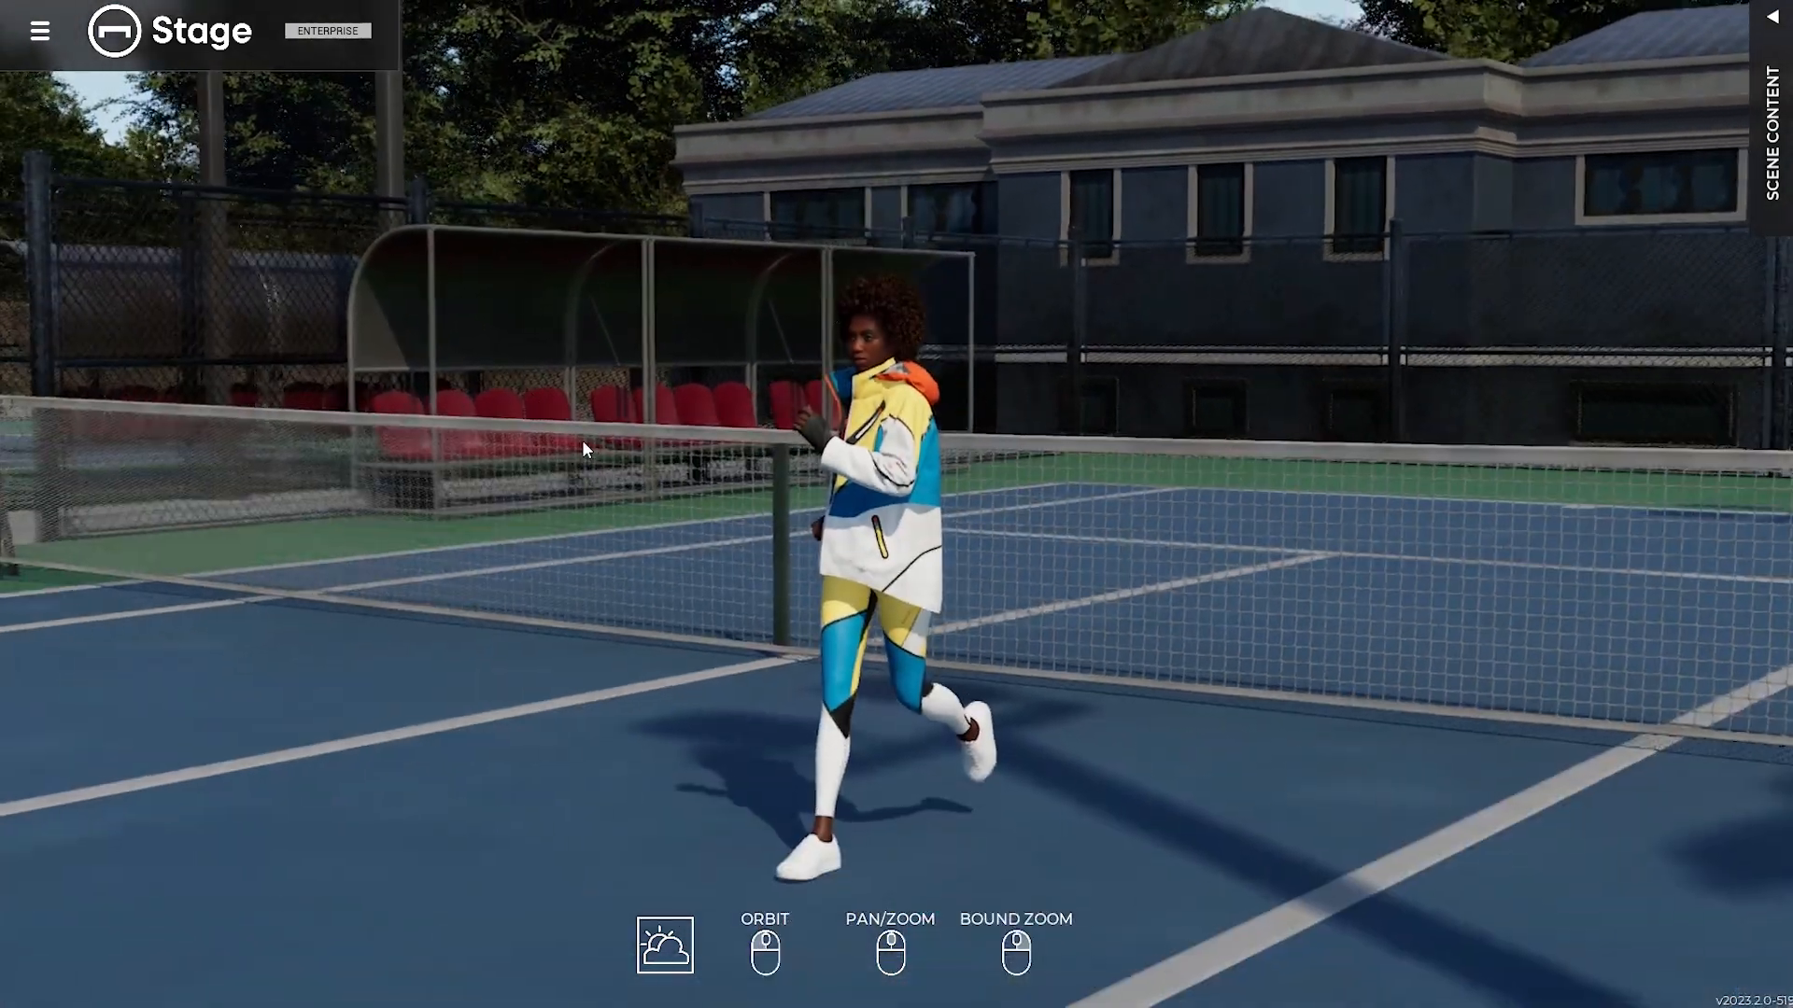
Move the running avatar off the court onto the paved path outside the fence, at about X -4,056 and Y 785.
left_click_drag(581, 440, 811, 579)
scroll(841, 541, "down", 3)
middle_click_drag(839, 474, 1083, 368)
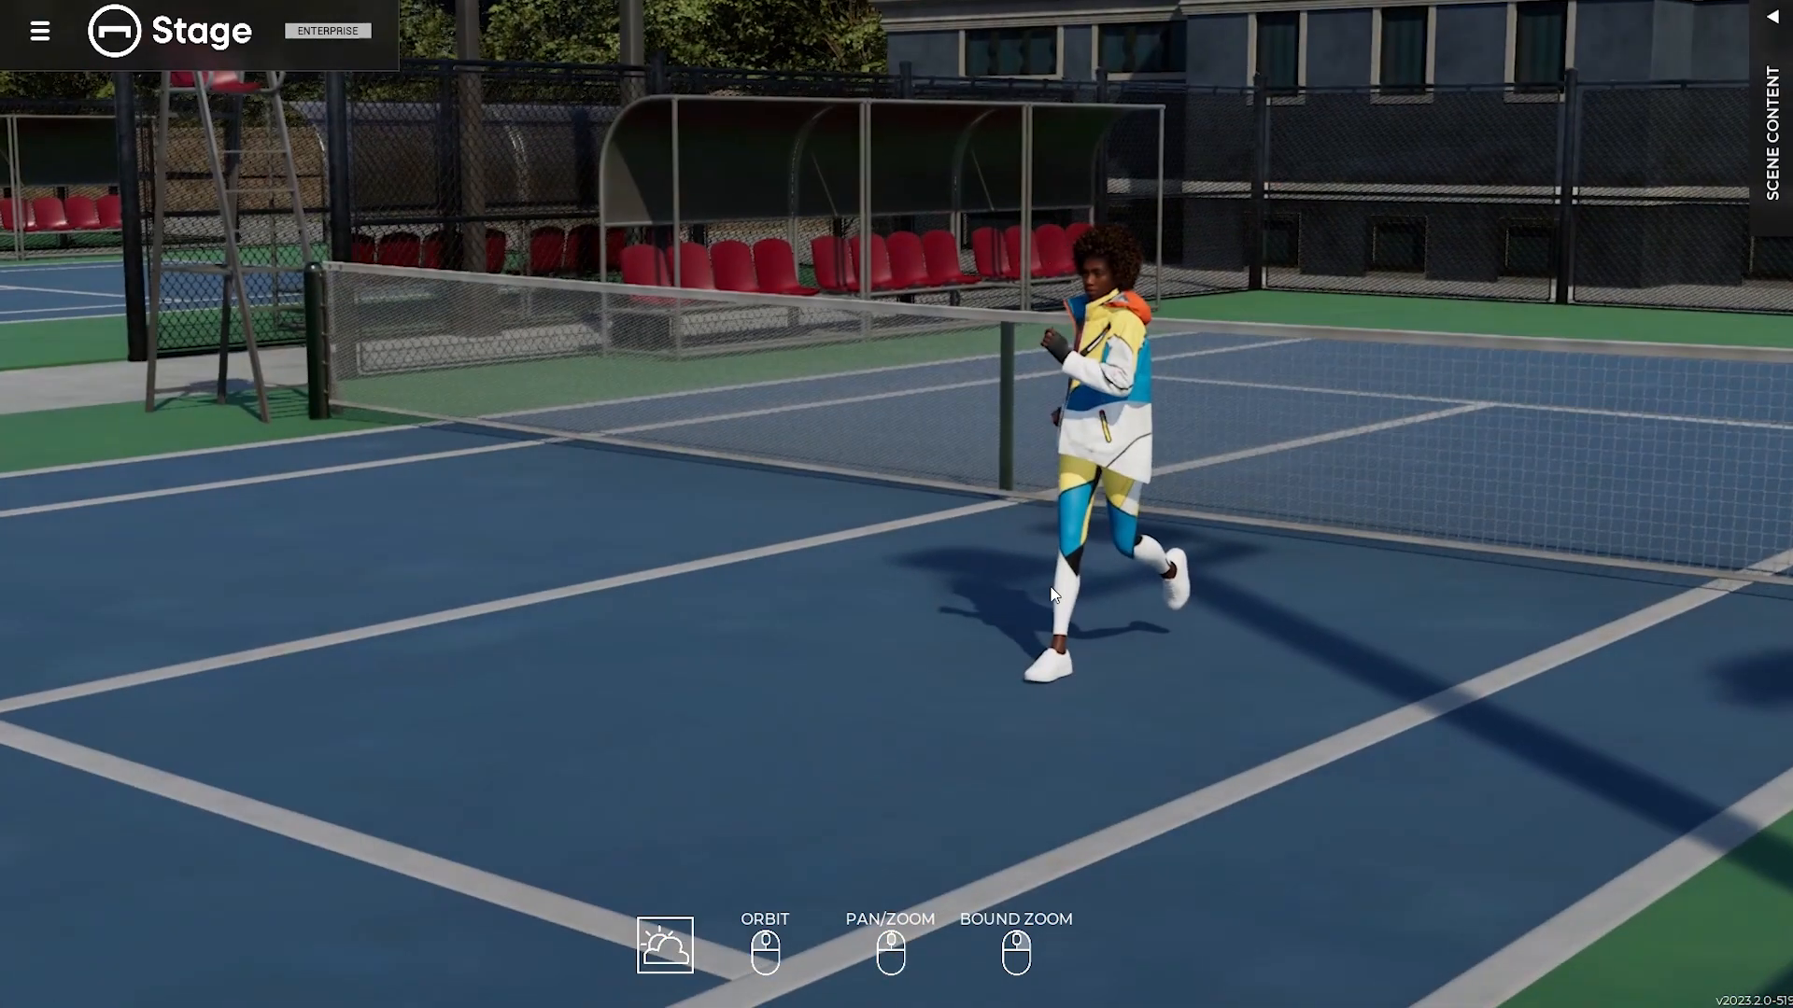
left_click(1083, 392)
left_click_drag(1078, 697, 786, 658)
left_click_drag(402, 403, 952, 570)
scroll(1019, 541, "down", 5)
middle_click_drag(952, 569, 518, 310)
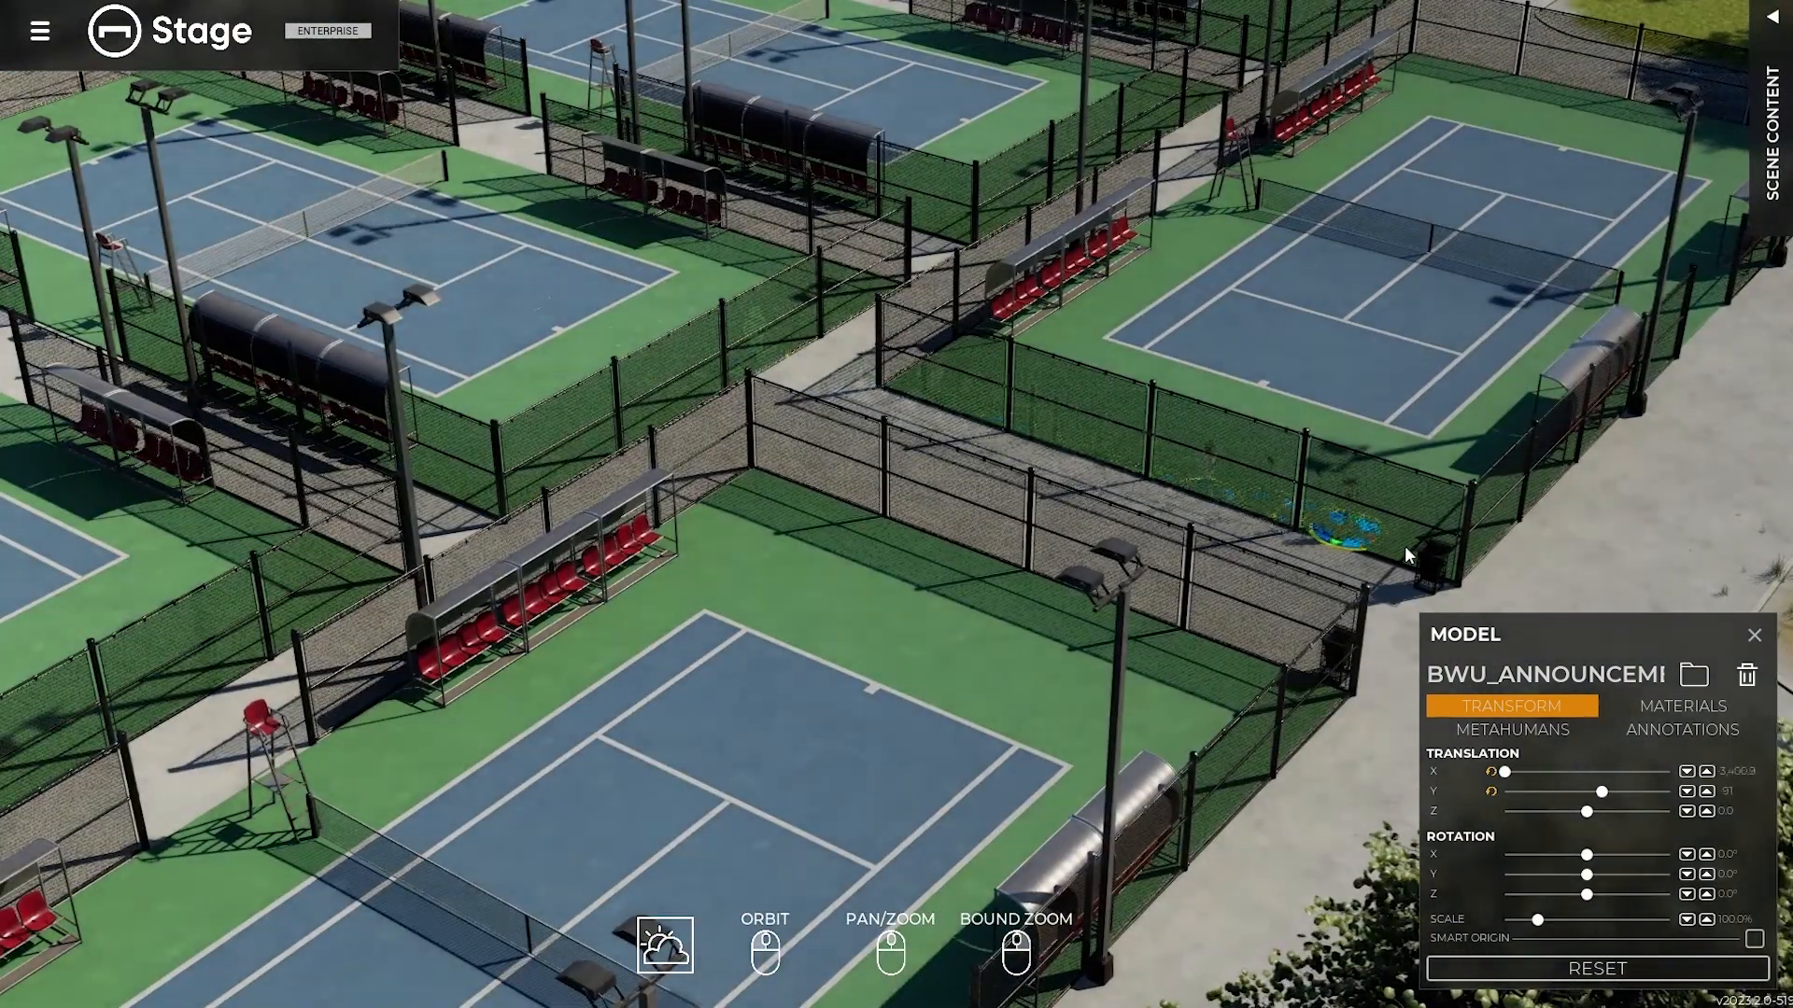
left_click_drag(1672, 524, 1692, 505)
right_click(1688, 504)
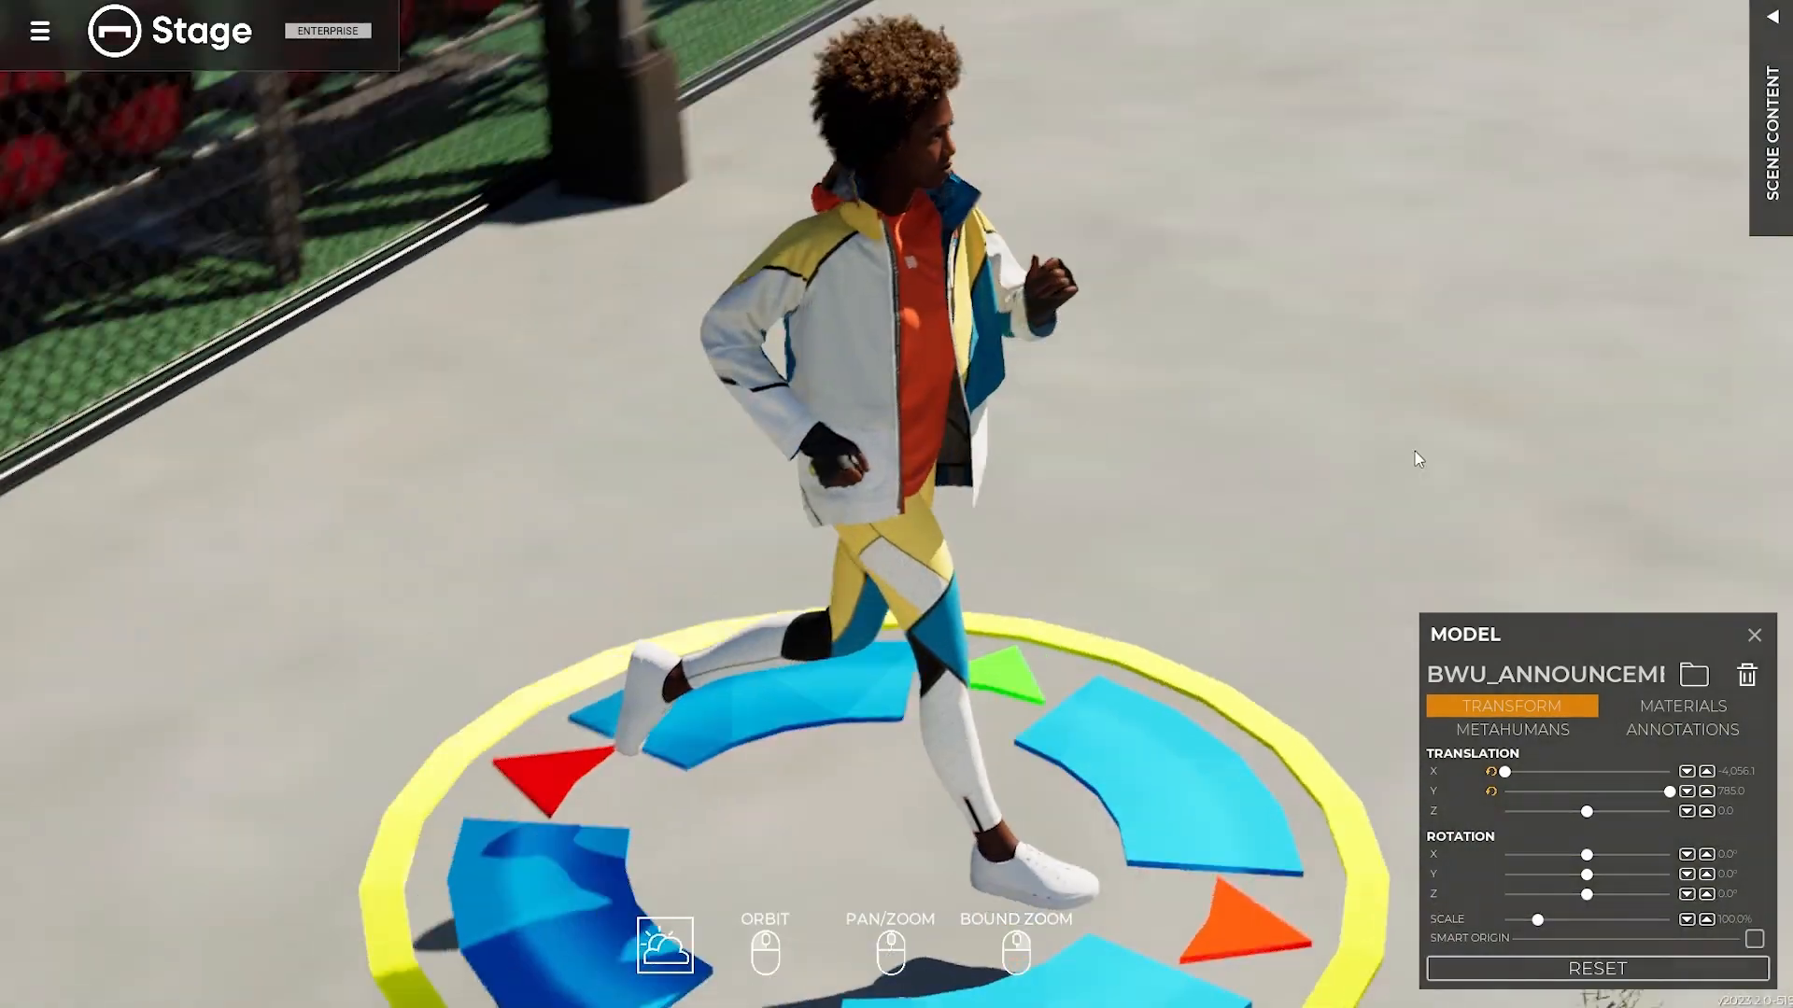
Set the avatar's Z translation to -16 and rotate it to about 87.7° around Z, framed from a low front view.
left_click_drag(1415, 451, 832, 547)
left_click(833, 554)
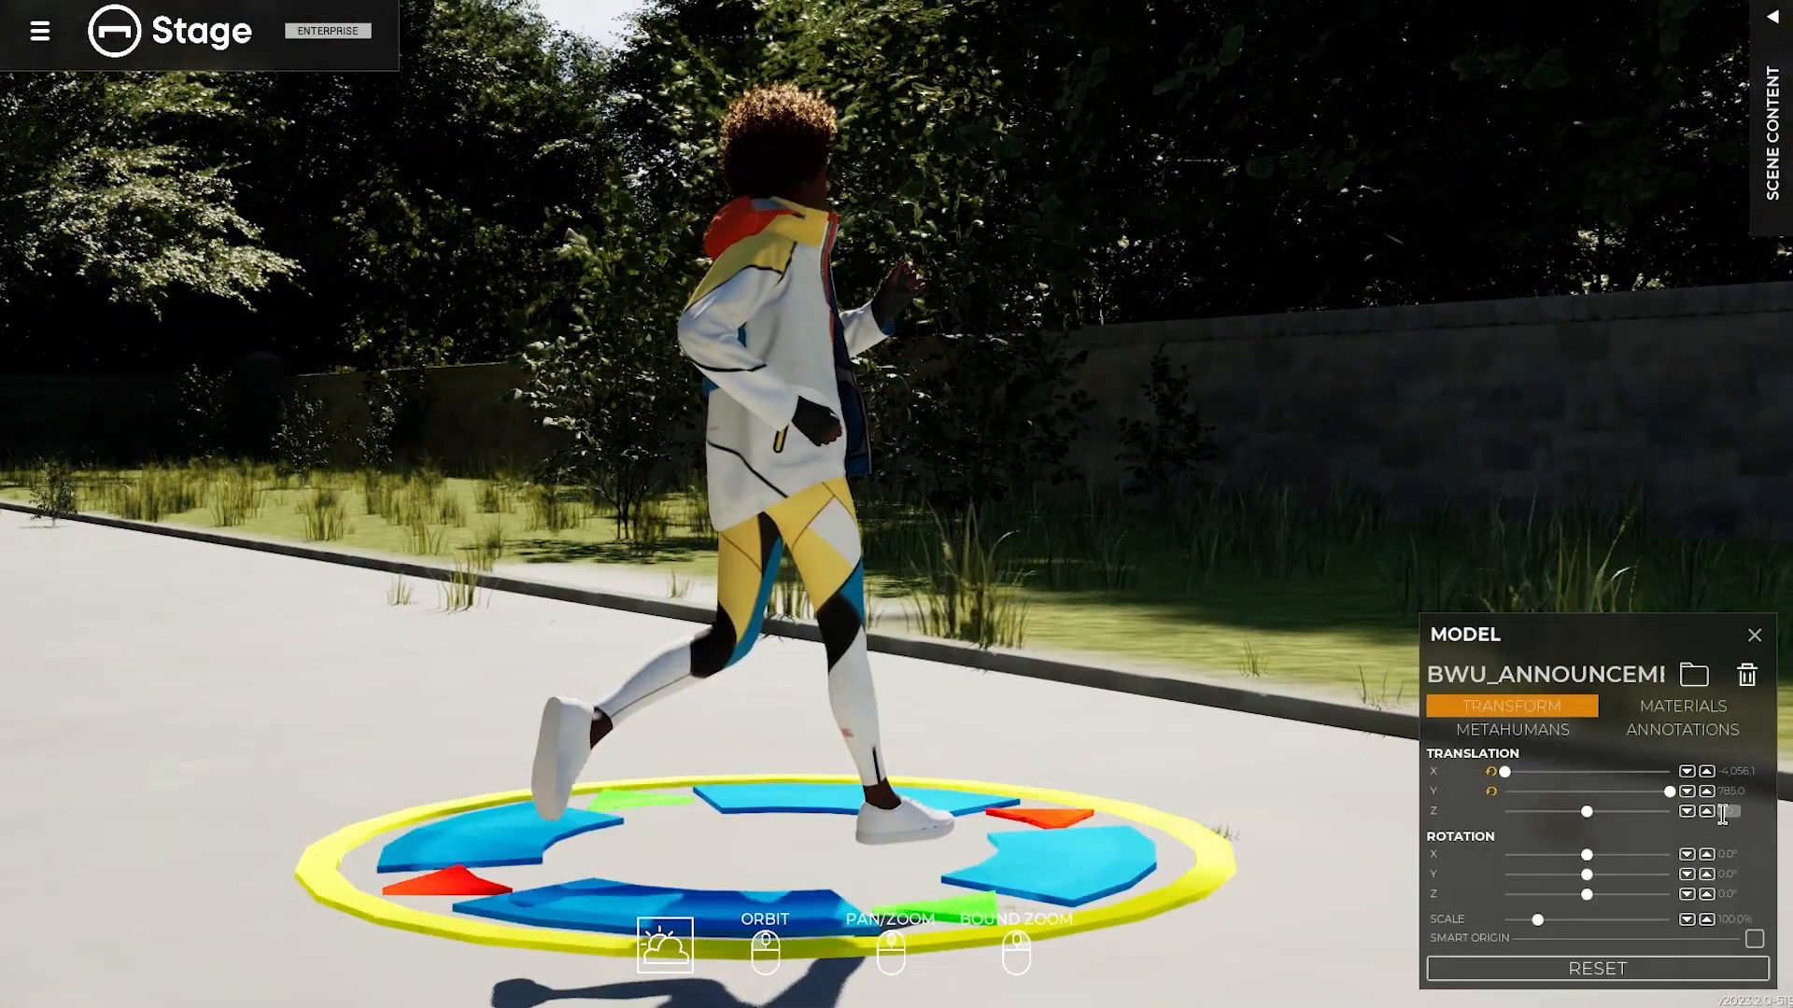
type("-16")
key("Return")
left_click_drag(1586, 893, 1627, 894)
left_click_drag(1172, 677, 1089, 613)
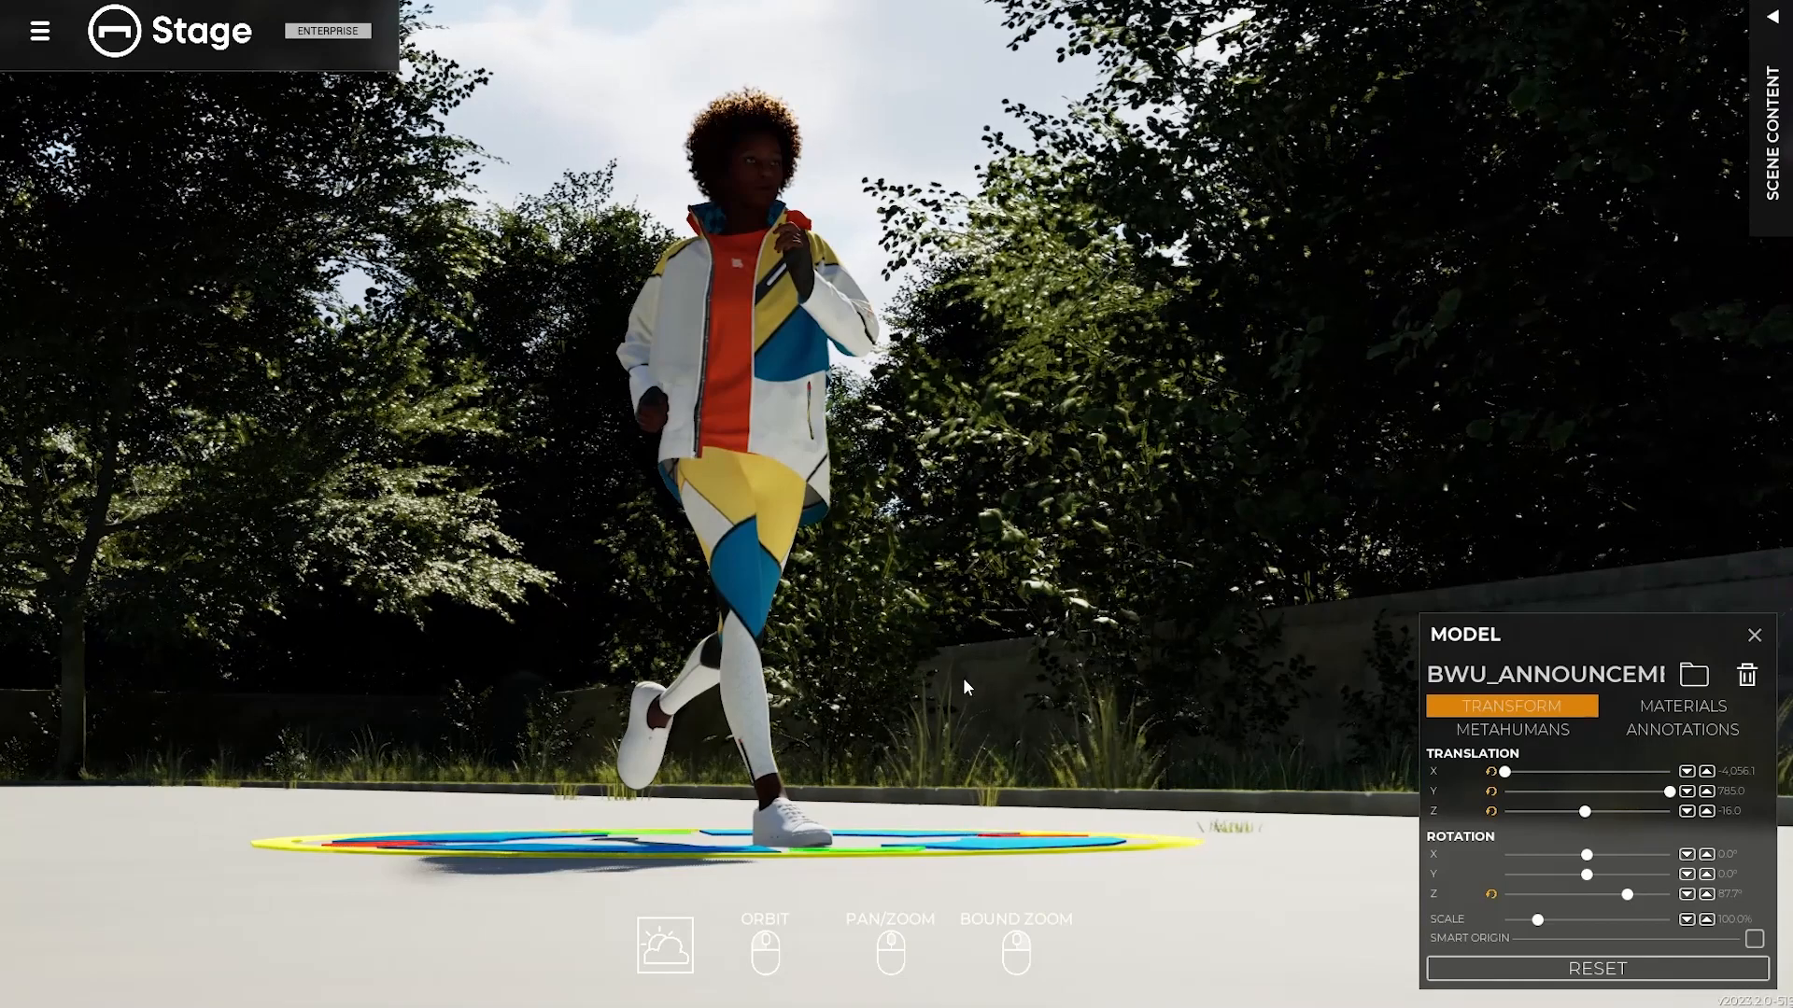
left_click(584, 948)
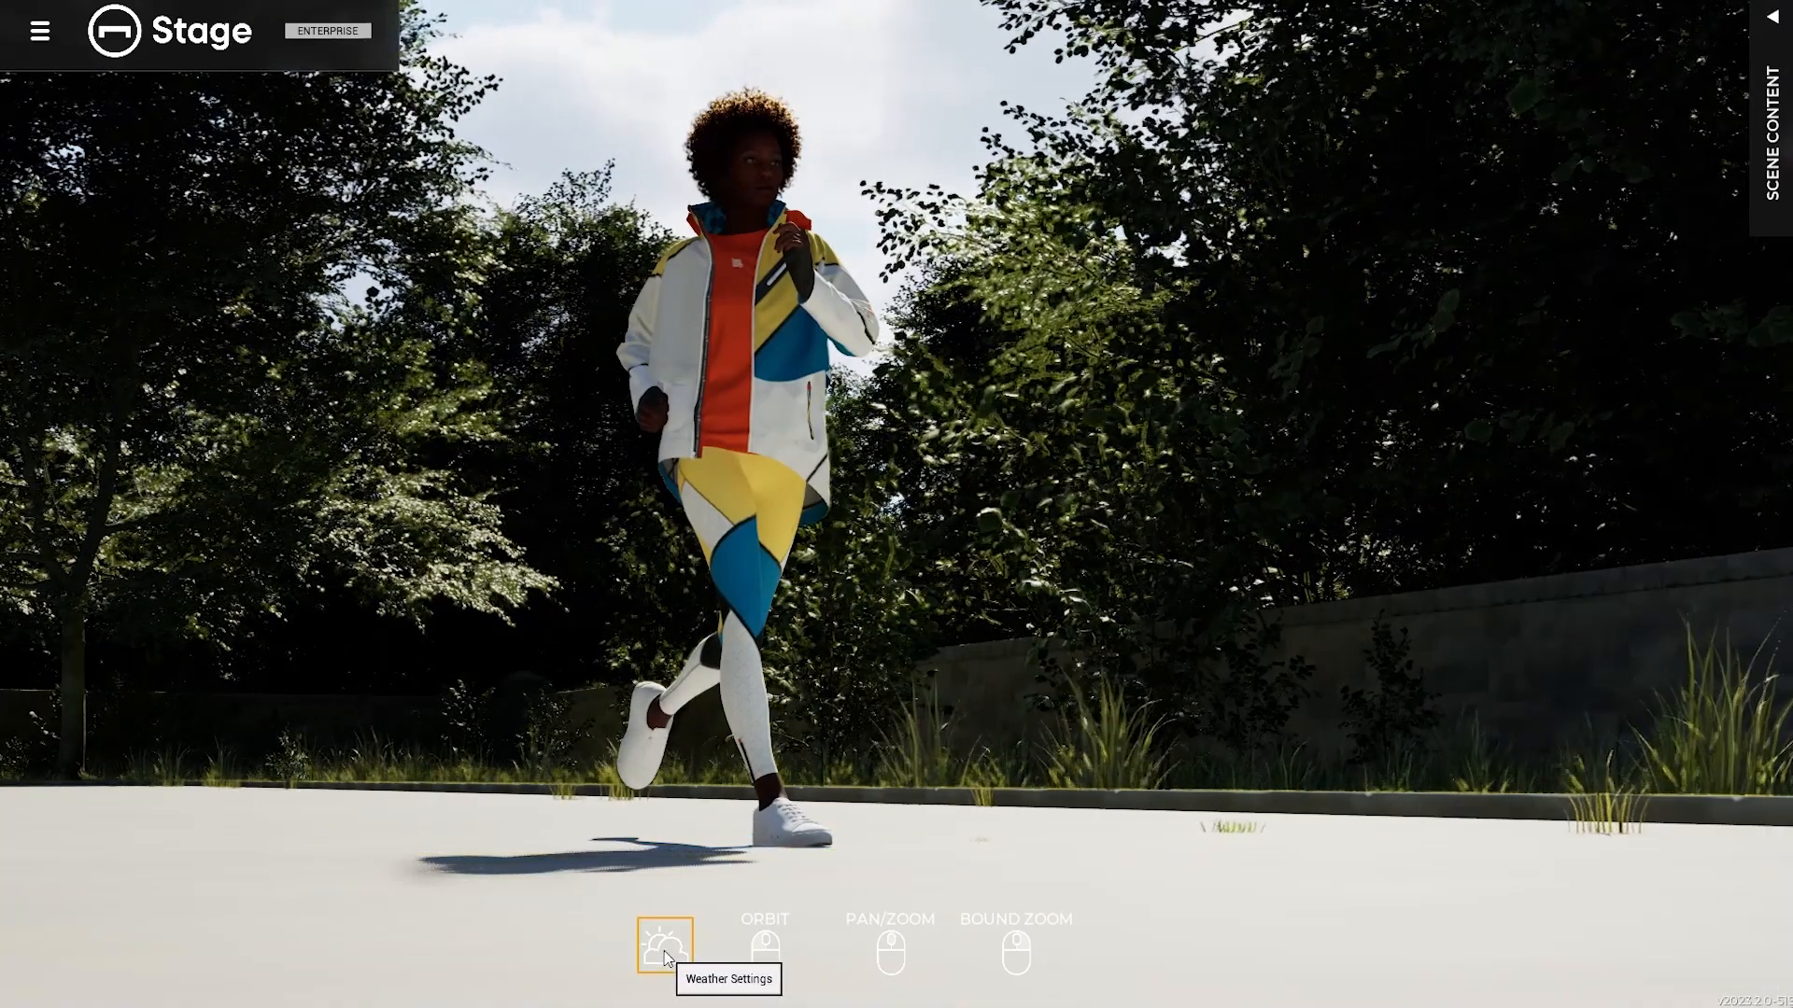
Set the time of day to about 13:45 and the weather type to Sunny.
left_click(661, 962)
left_click_drag(131, 557, 182, 557)
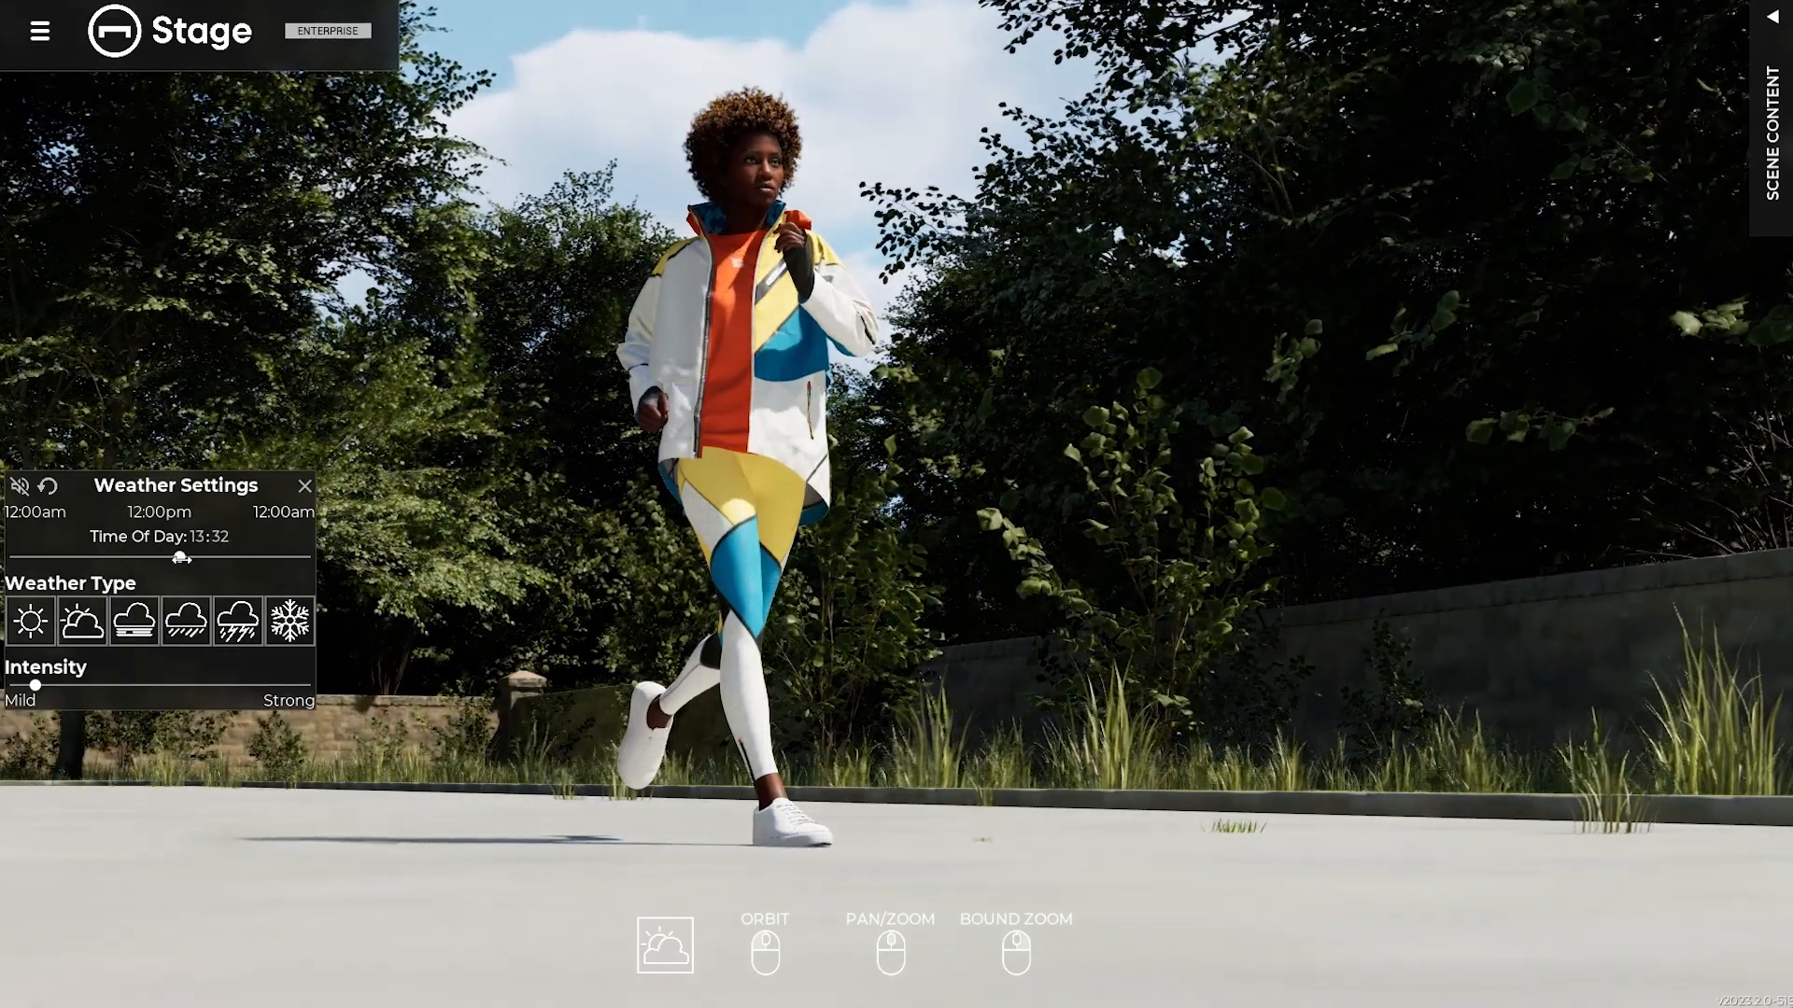
left_click(22, 633)
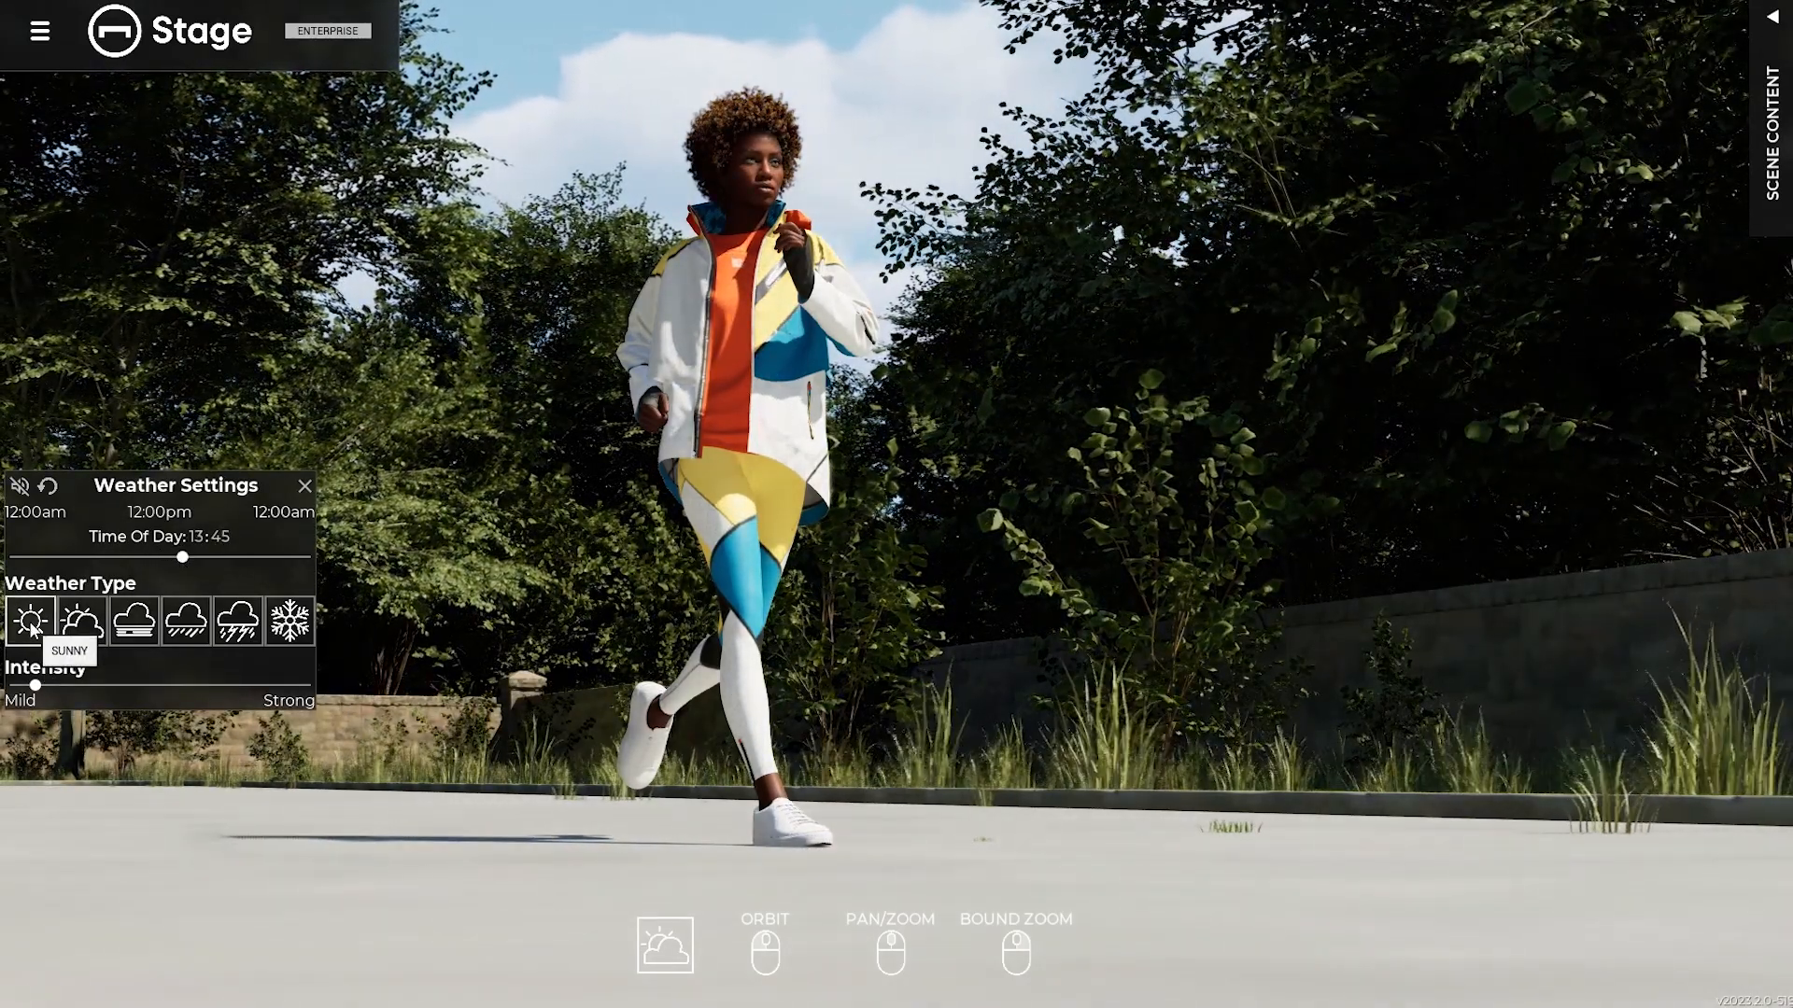
left_click(305, 485)
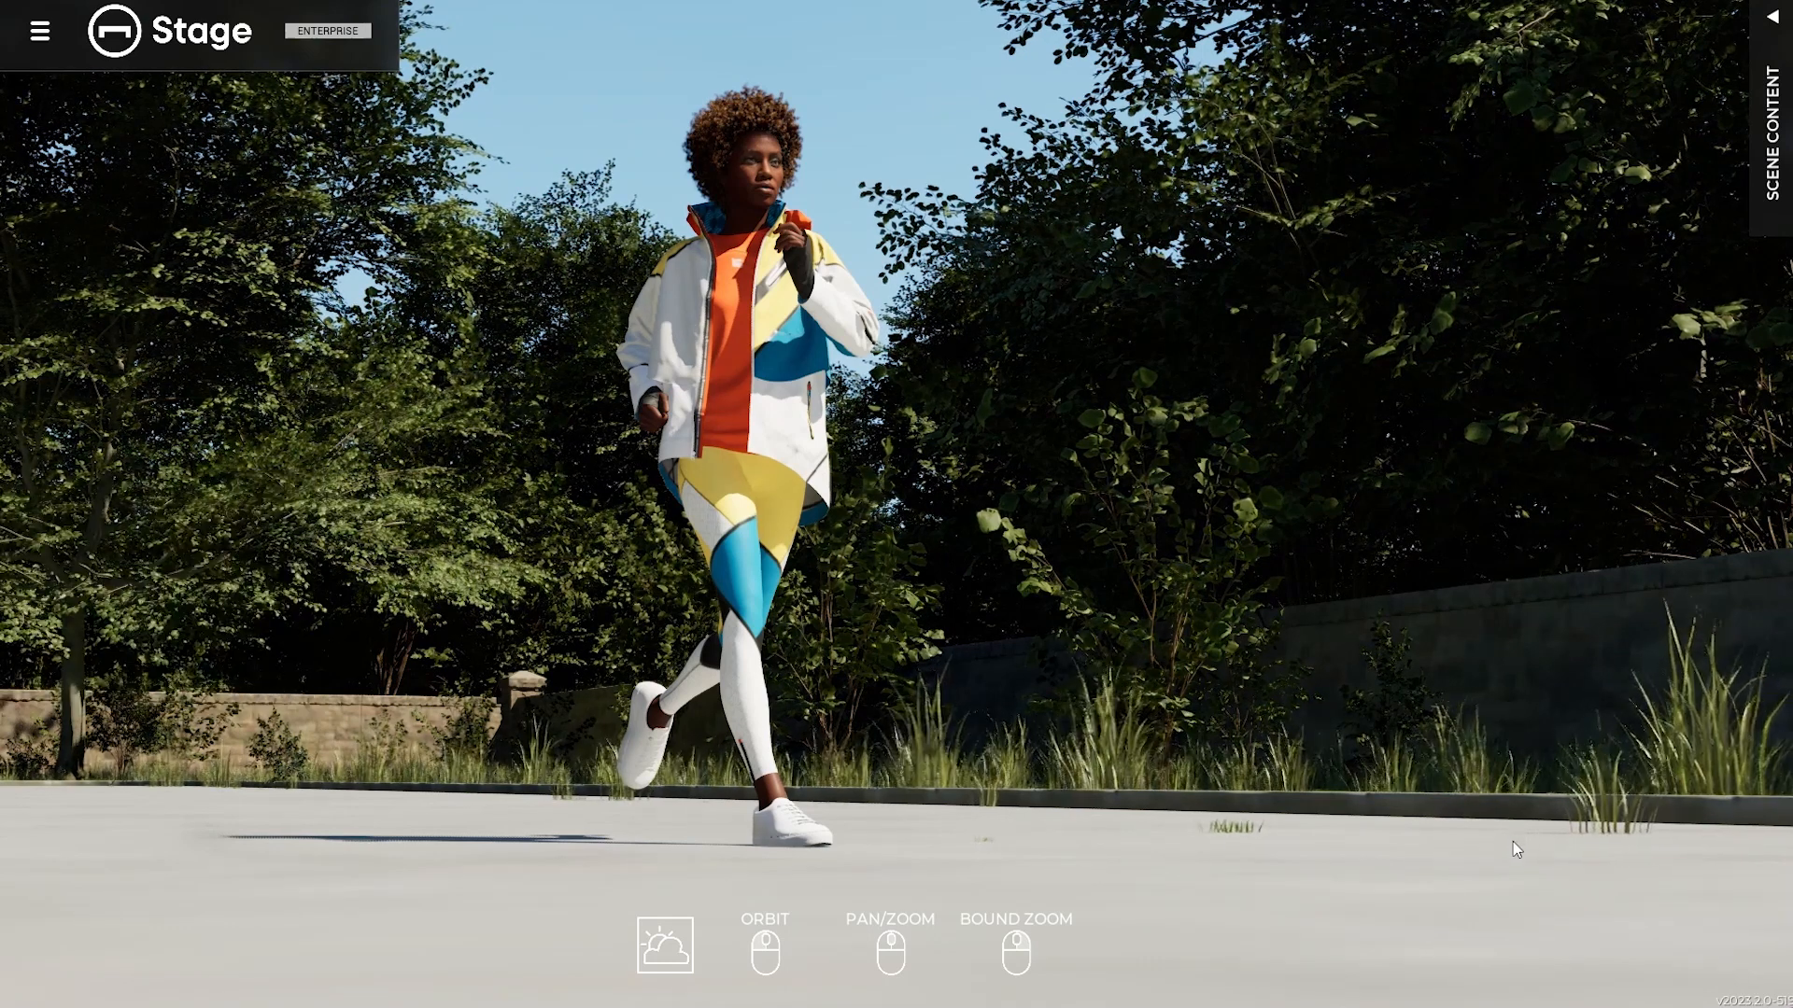
Set the camera aperture to f/2.
key("c")
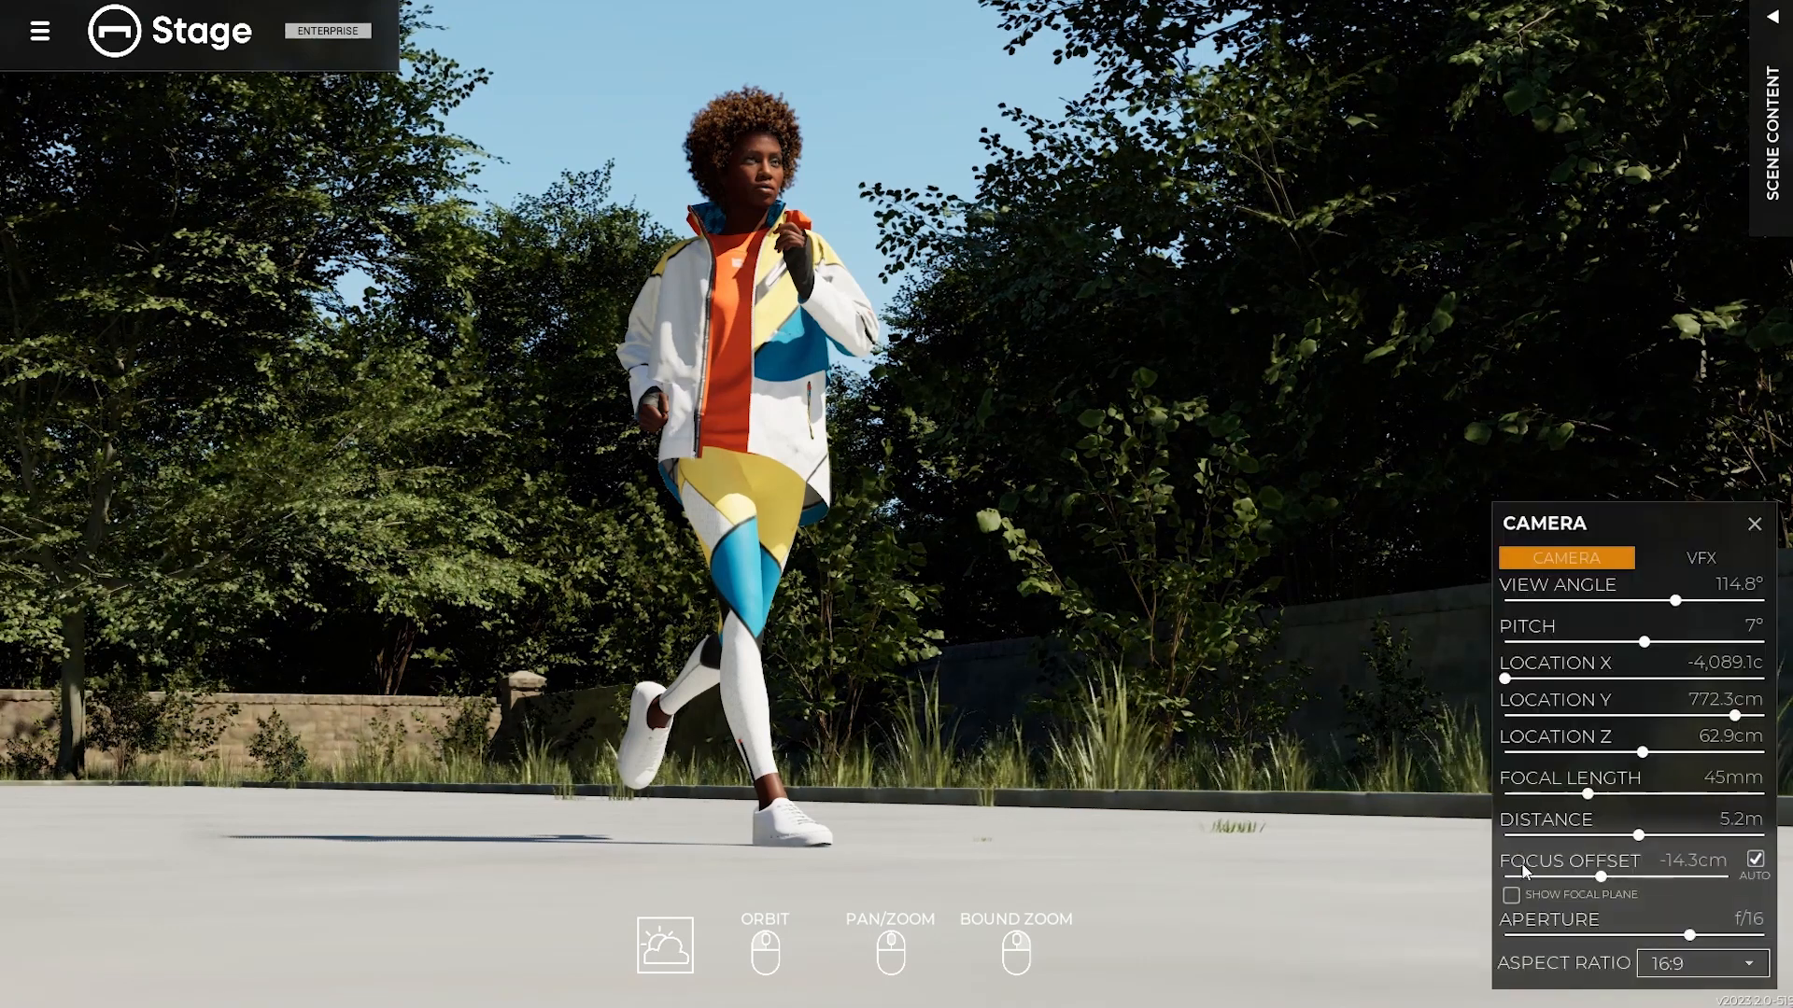
double_click(1743, 923)
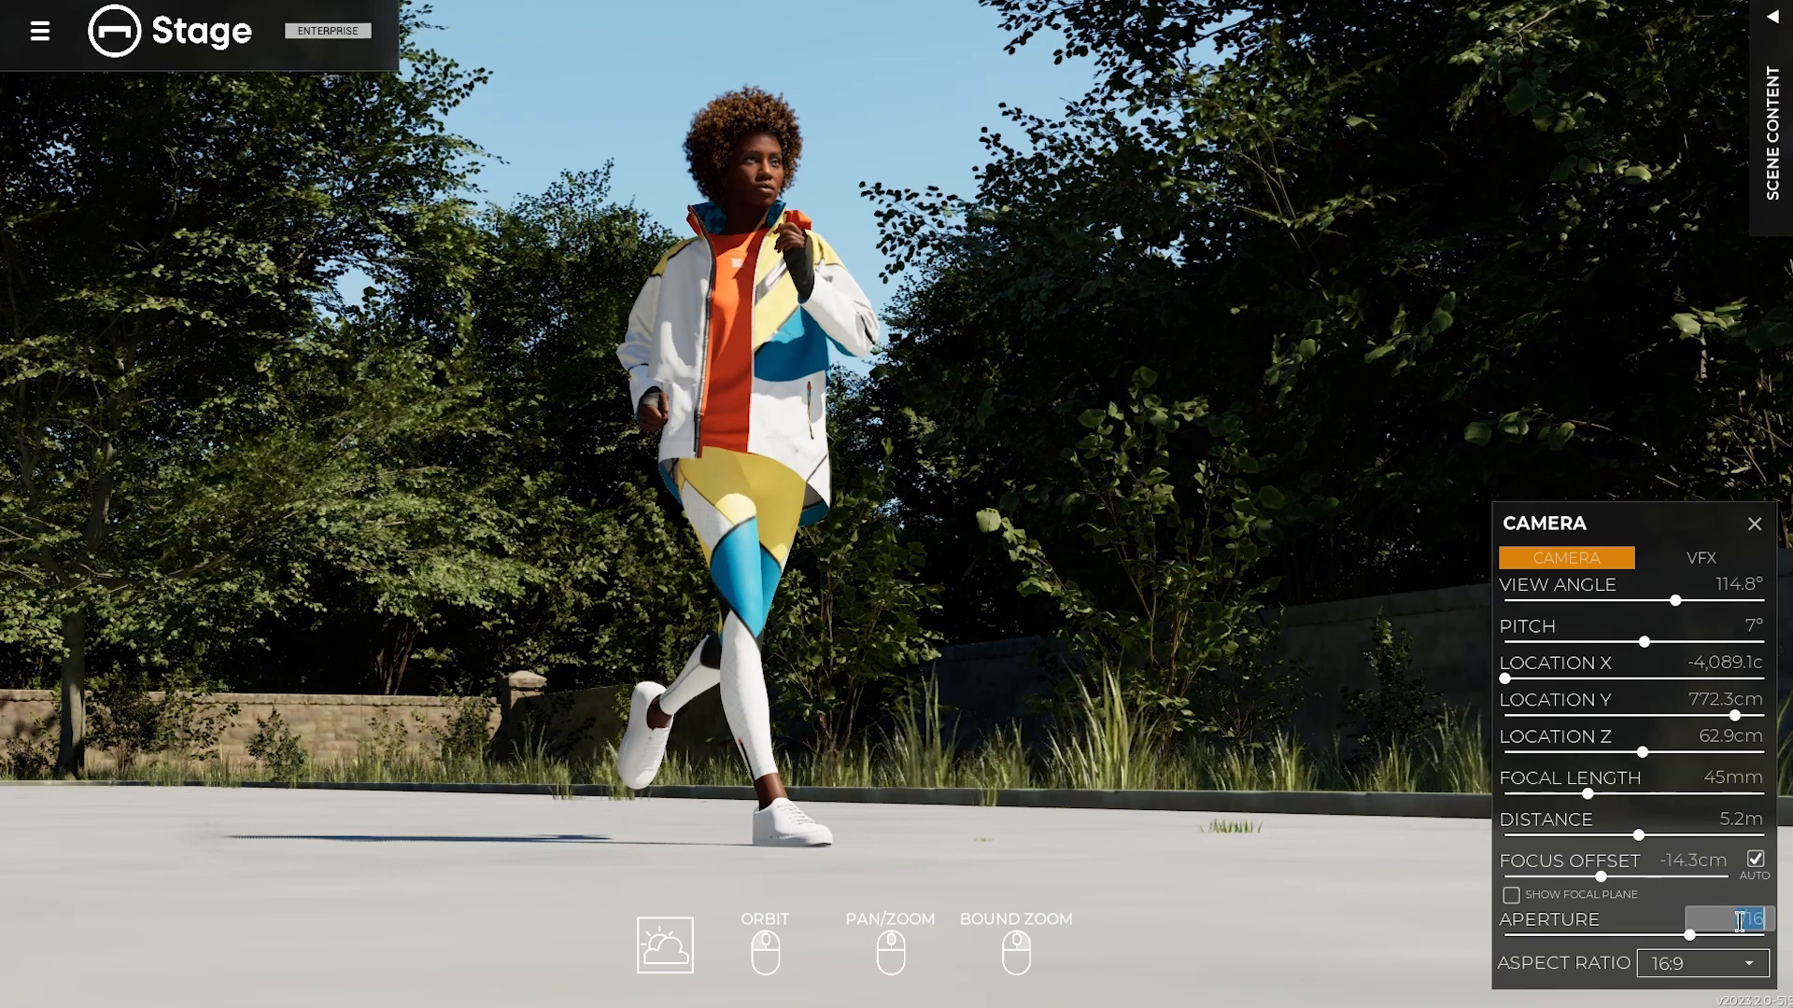
type("2")
key("Return")
Set the camera's aspect ratio to 1:1 and its focal length to 80 mm.
left_click(1701, 963)
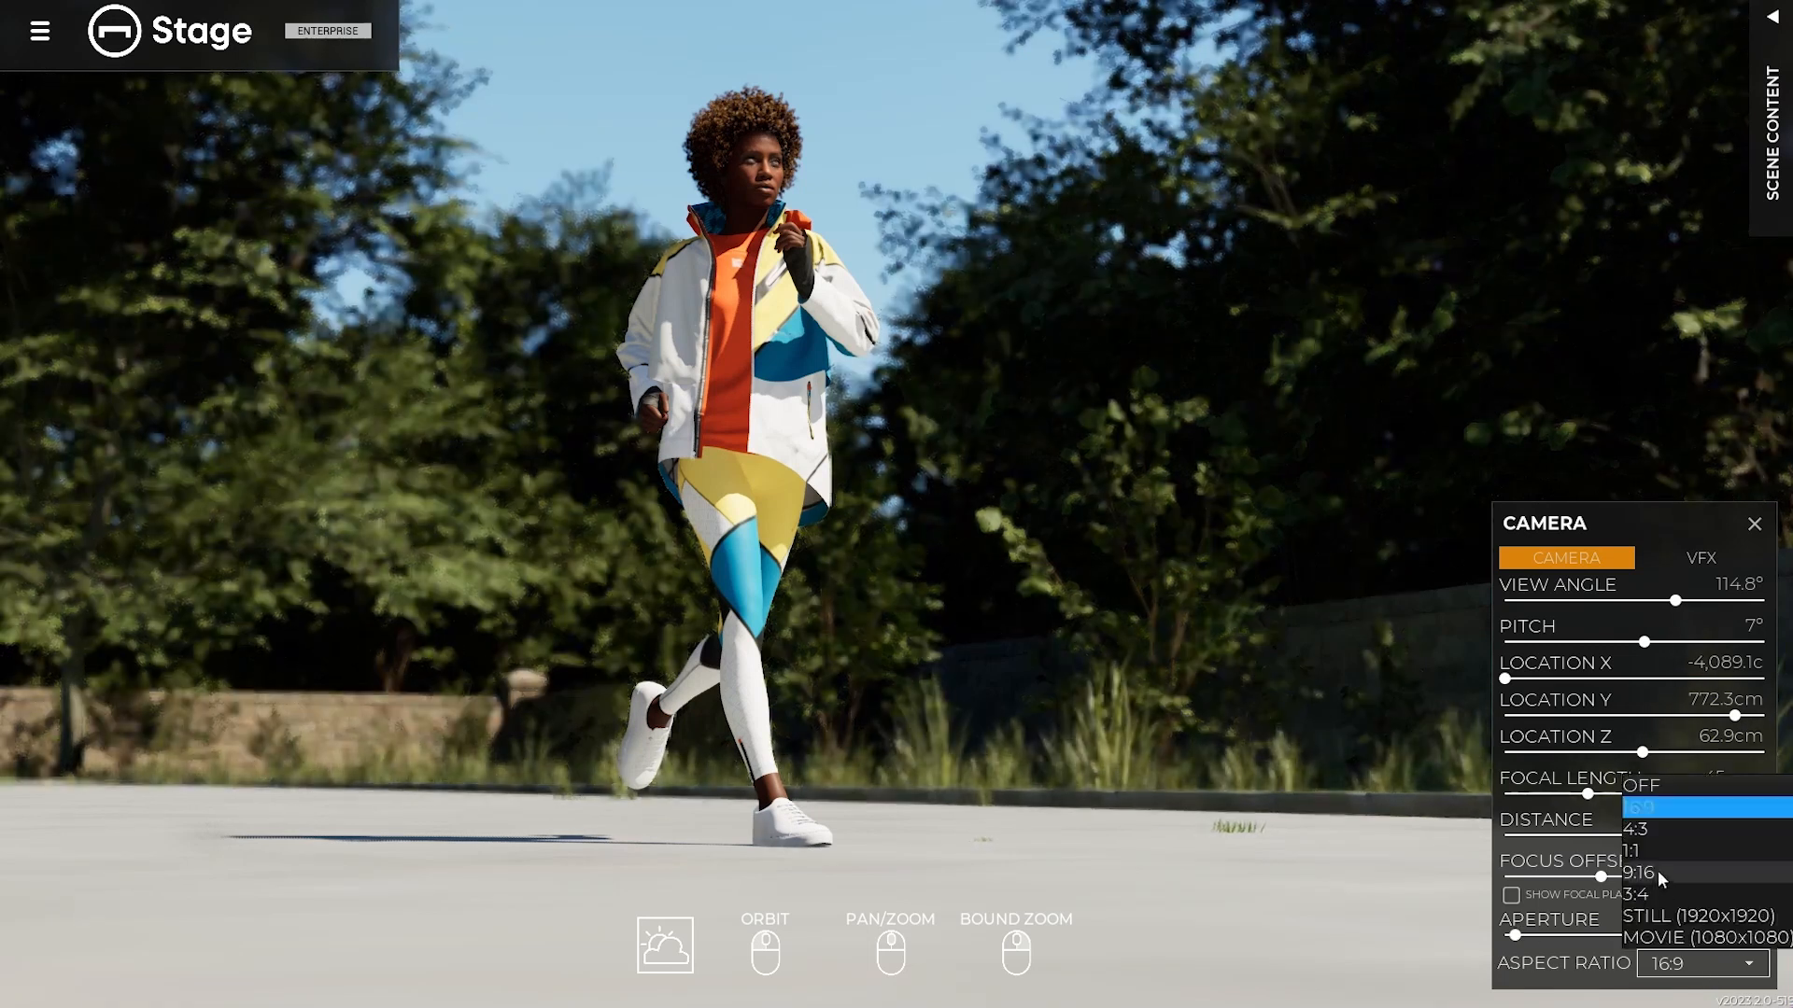
left_click(1662, 847)
double_click(1732, 778)
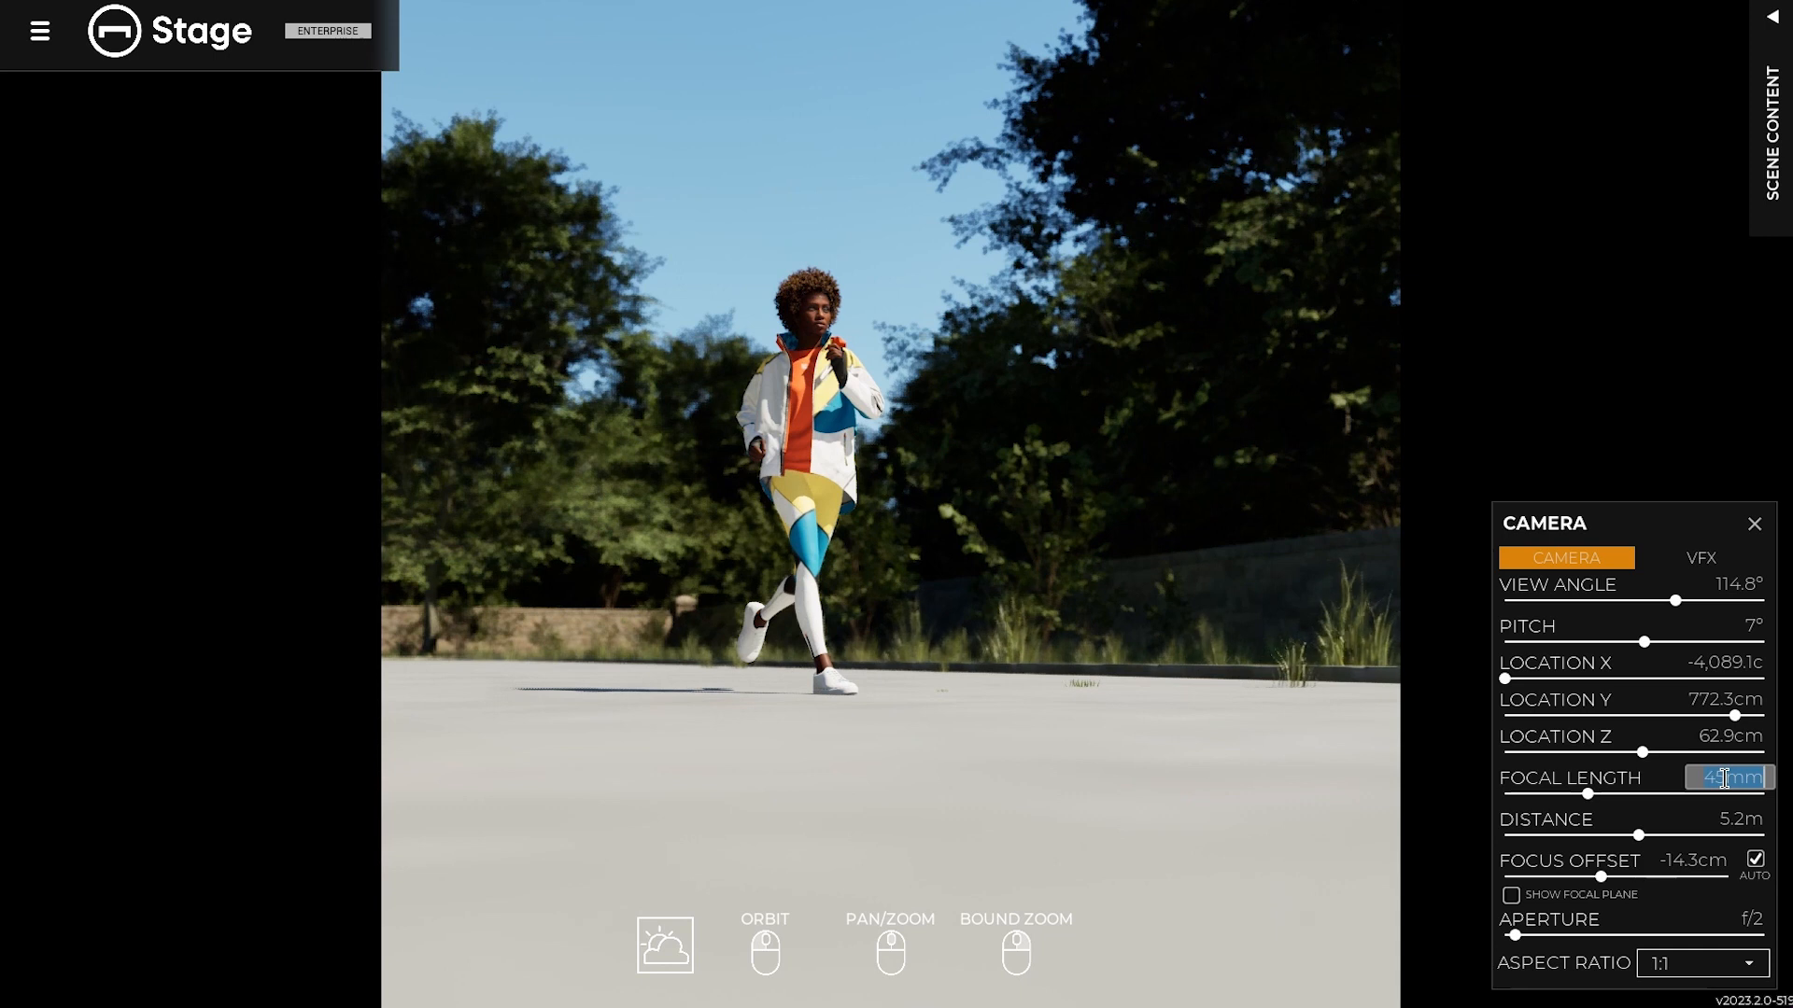
type("80")
key("Return")
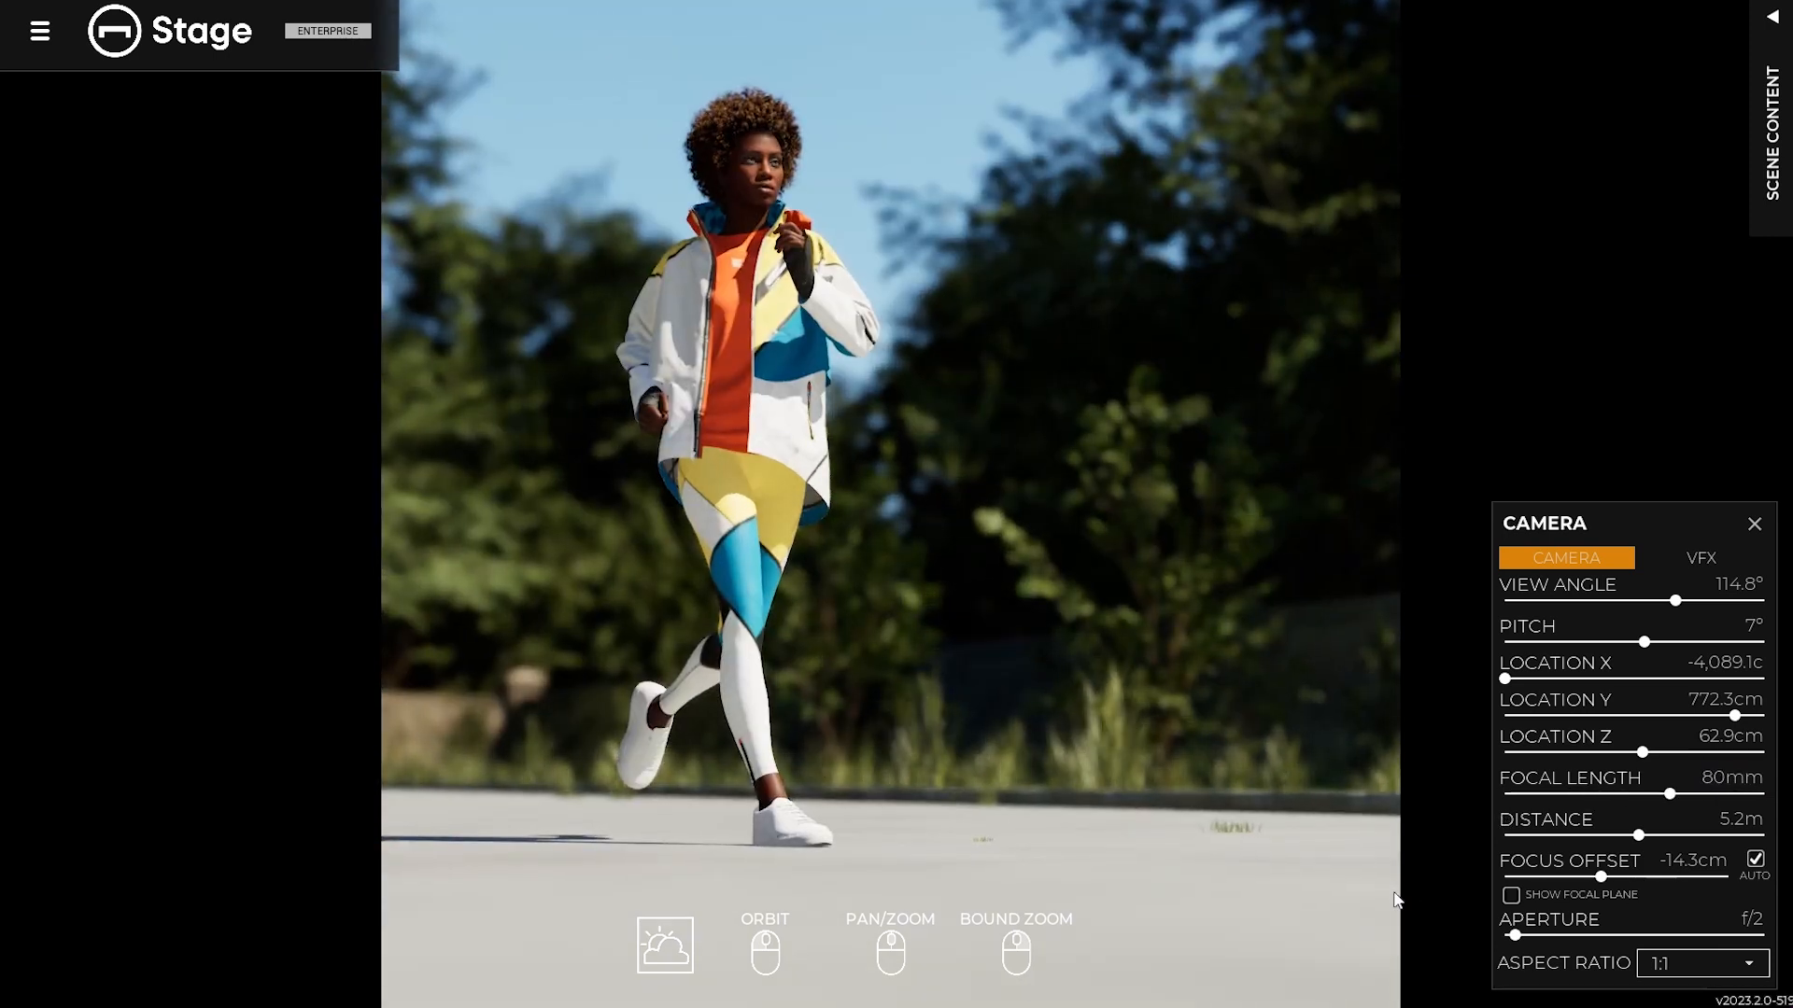
Set the camera effects to bloom of about 1.3, chromatic aberration 0.2 and vignette intensity 0.5.
left_click(1713, 560)
left_click_drag(1531, 743, 1557, 744)
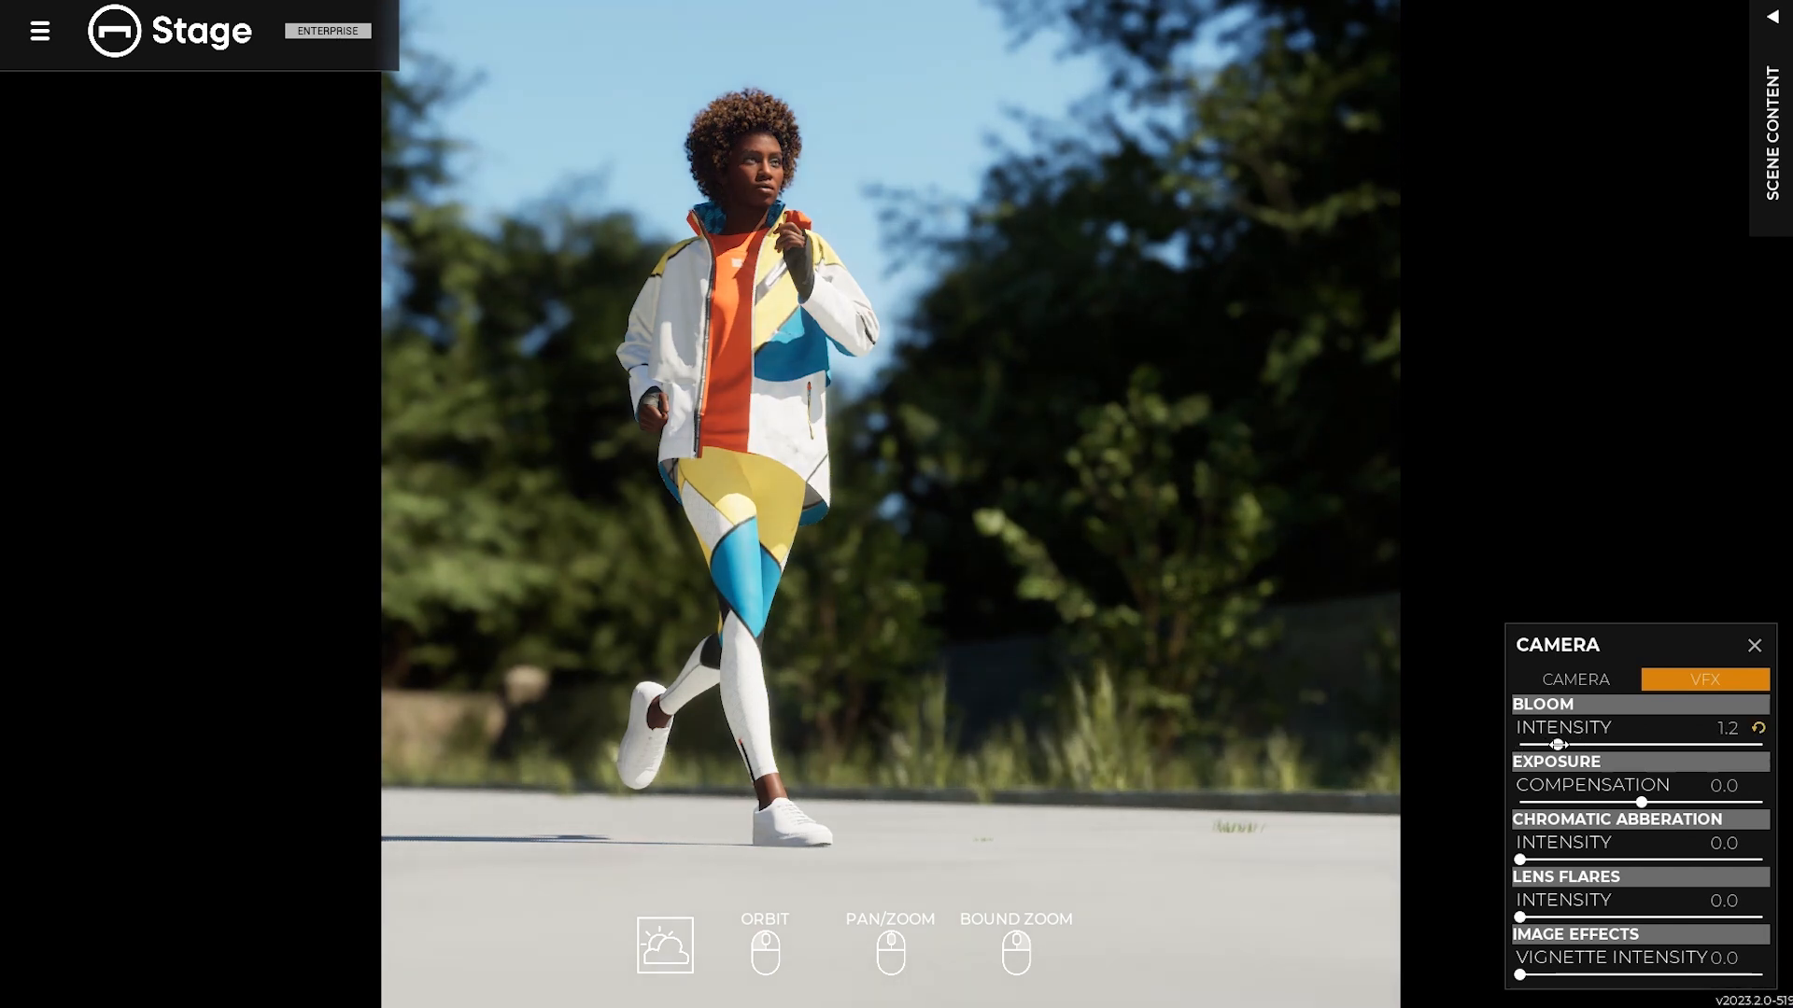
left_click_drag(1520, 976, 1646, 985)
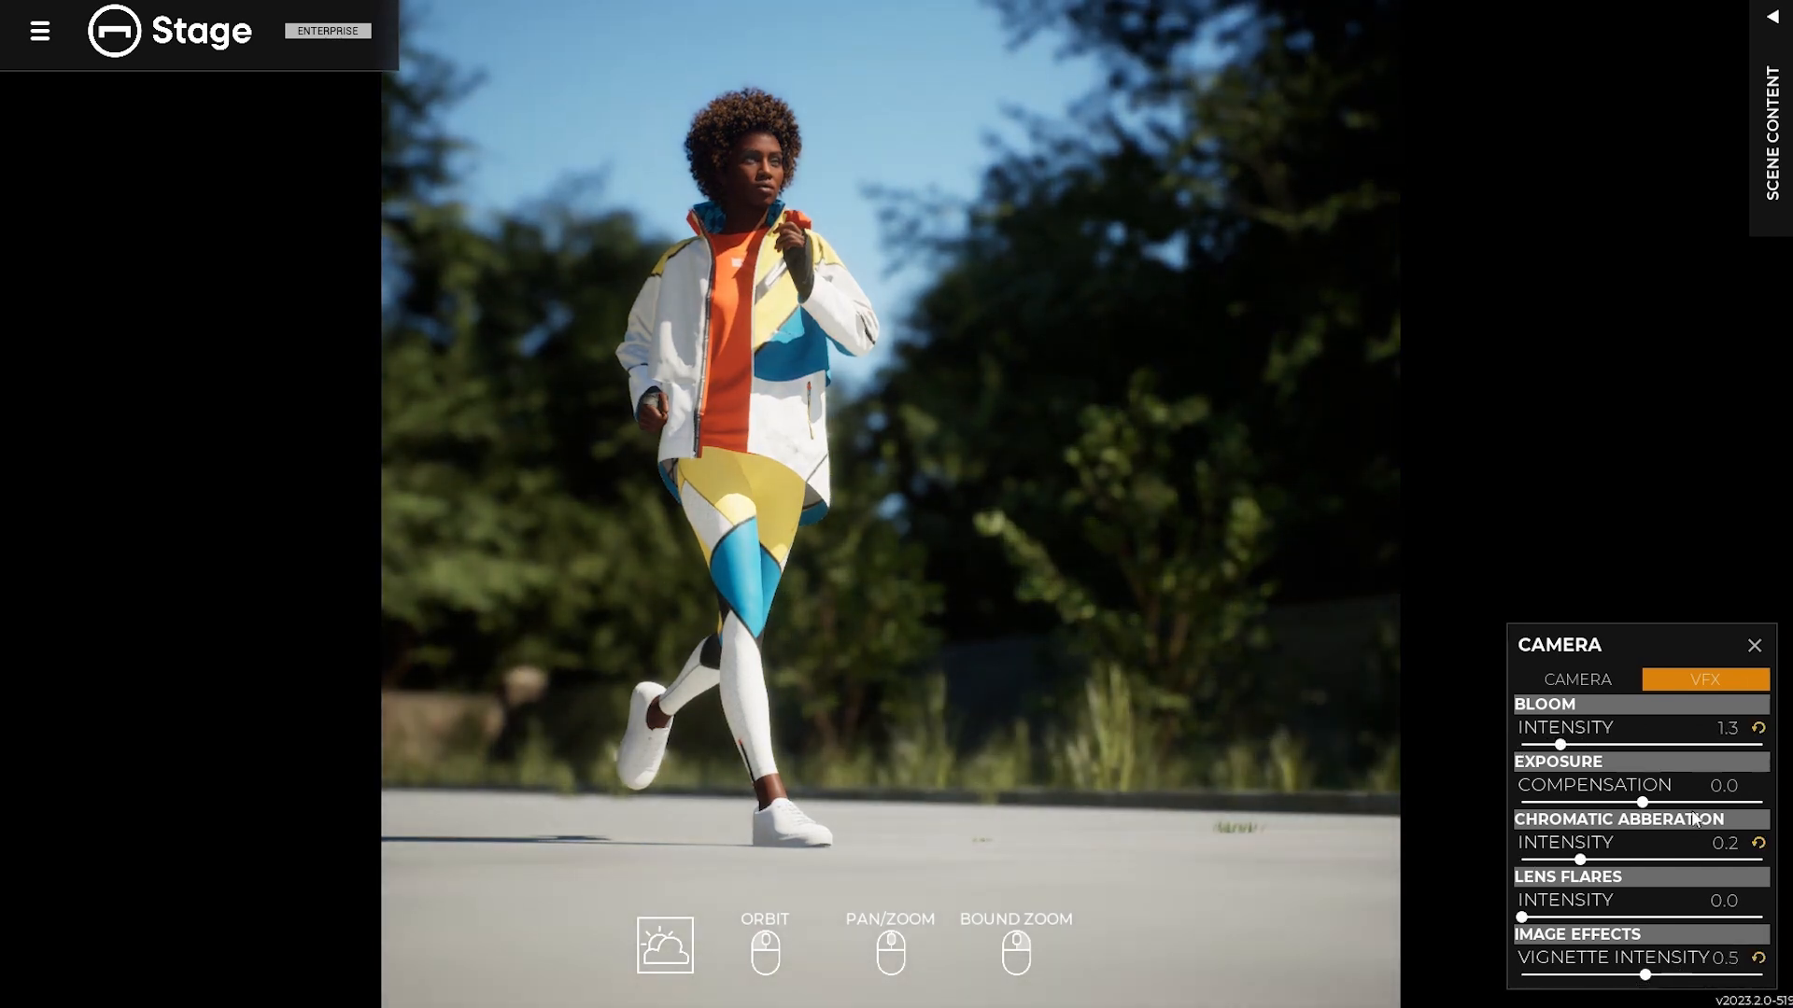
Render the sunny scene locally as a 1920 × 1920 still image.
left_click(1749, 647)
key("ctrl+r")
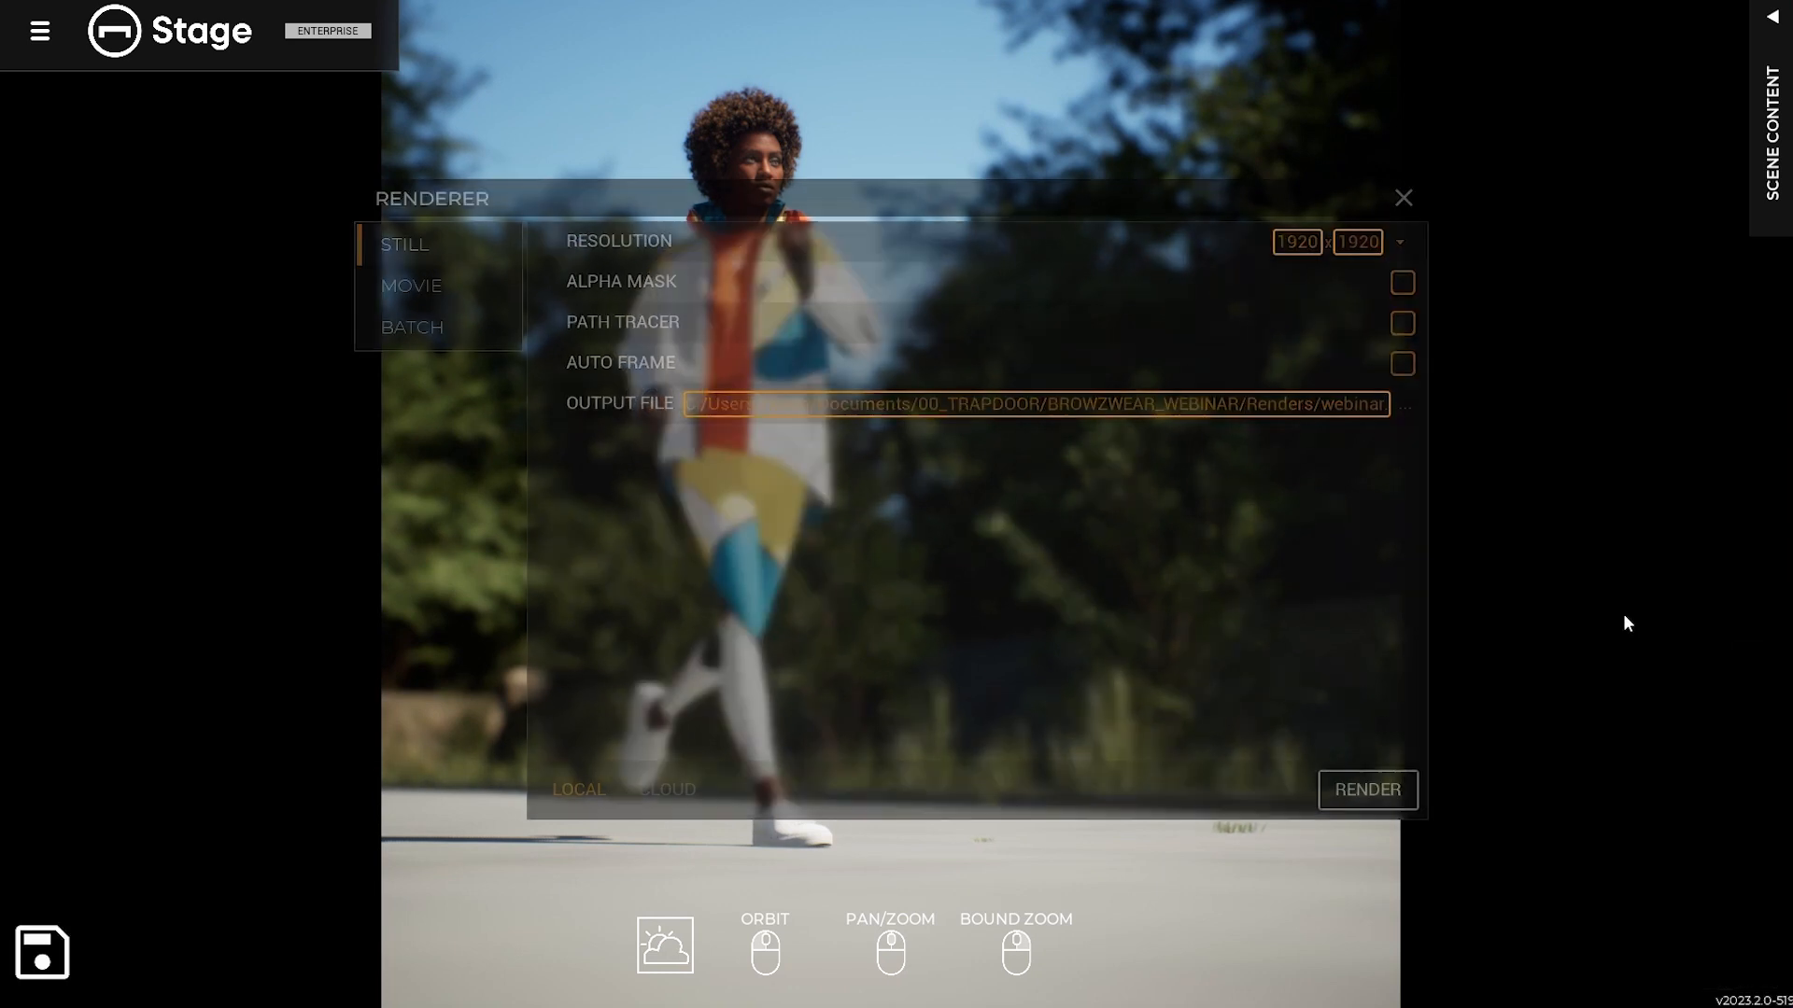
left_click(1376, 789)
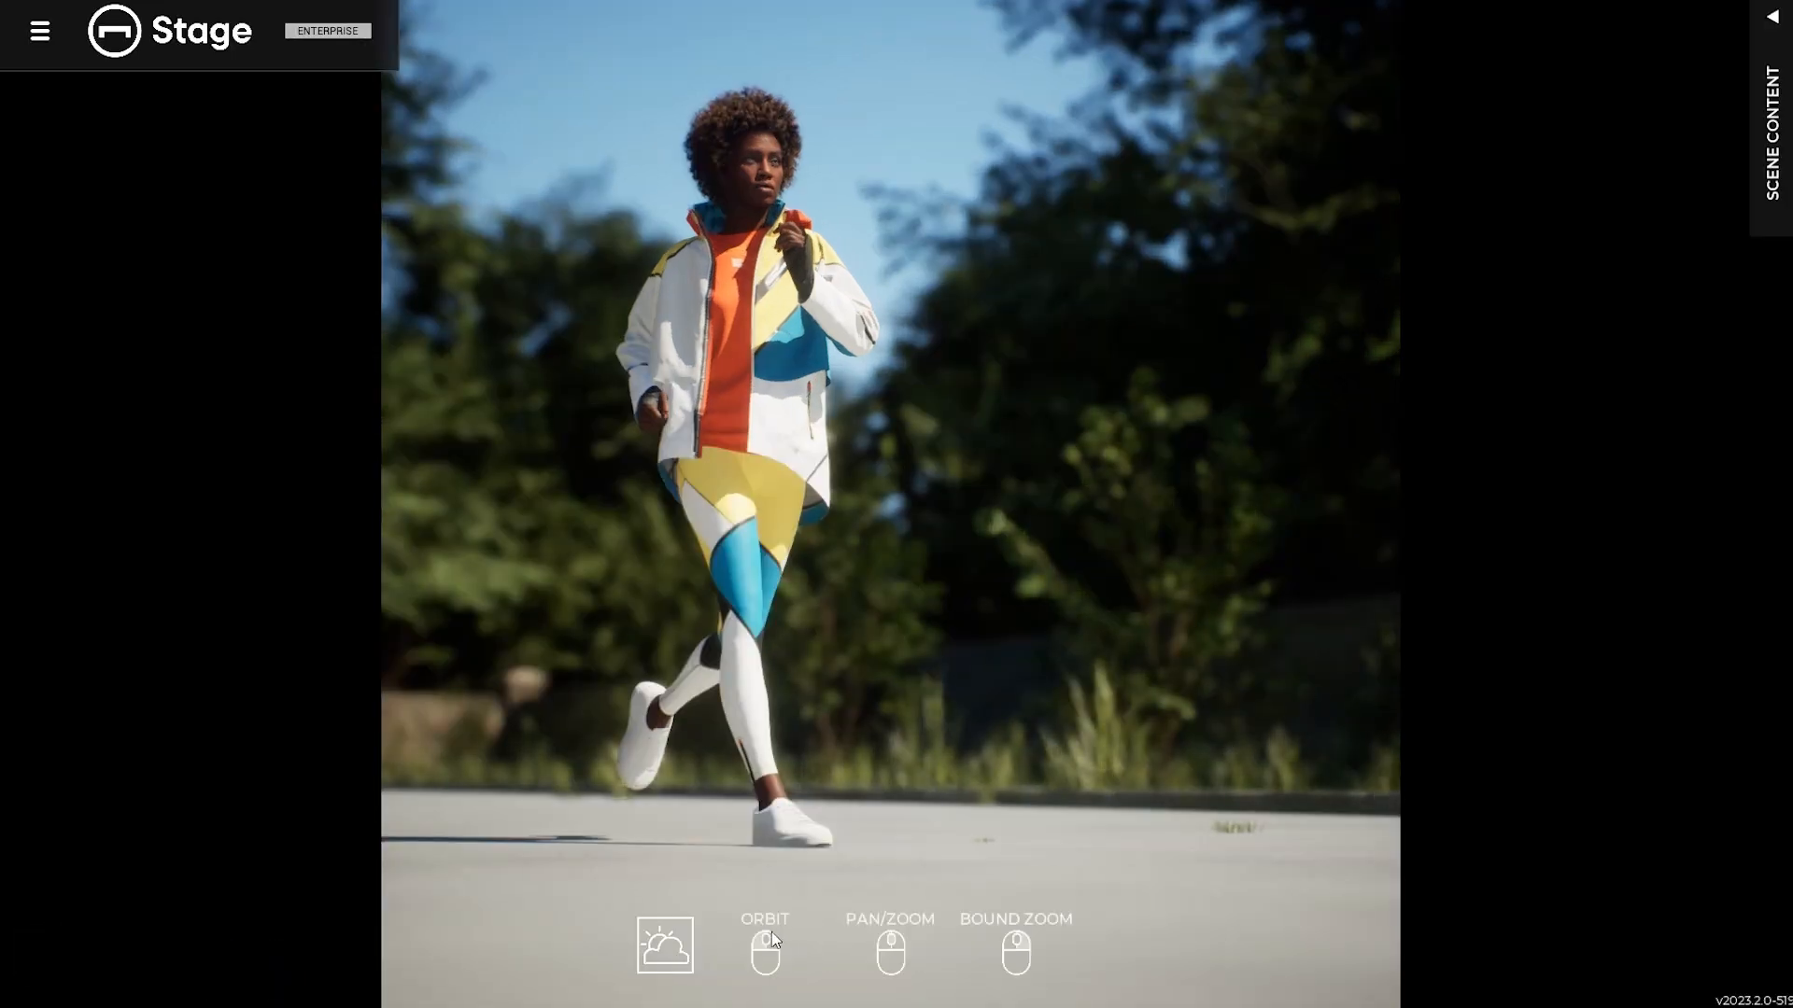
Change the weather type to rain and raise its intensity to about halfway between mild and strong.
left_click(665, 945)
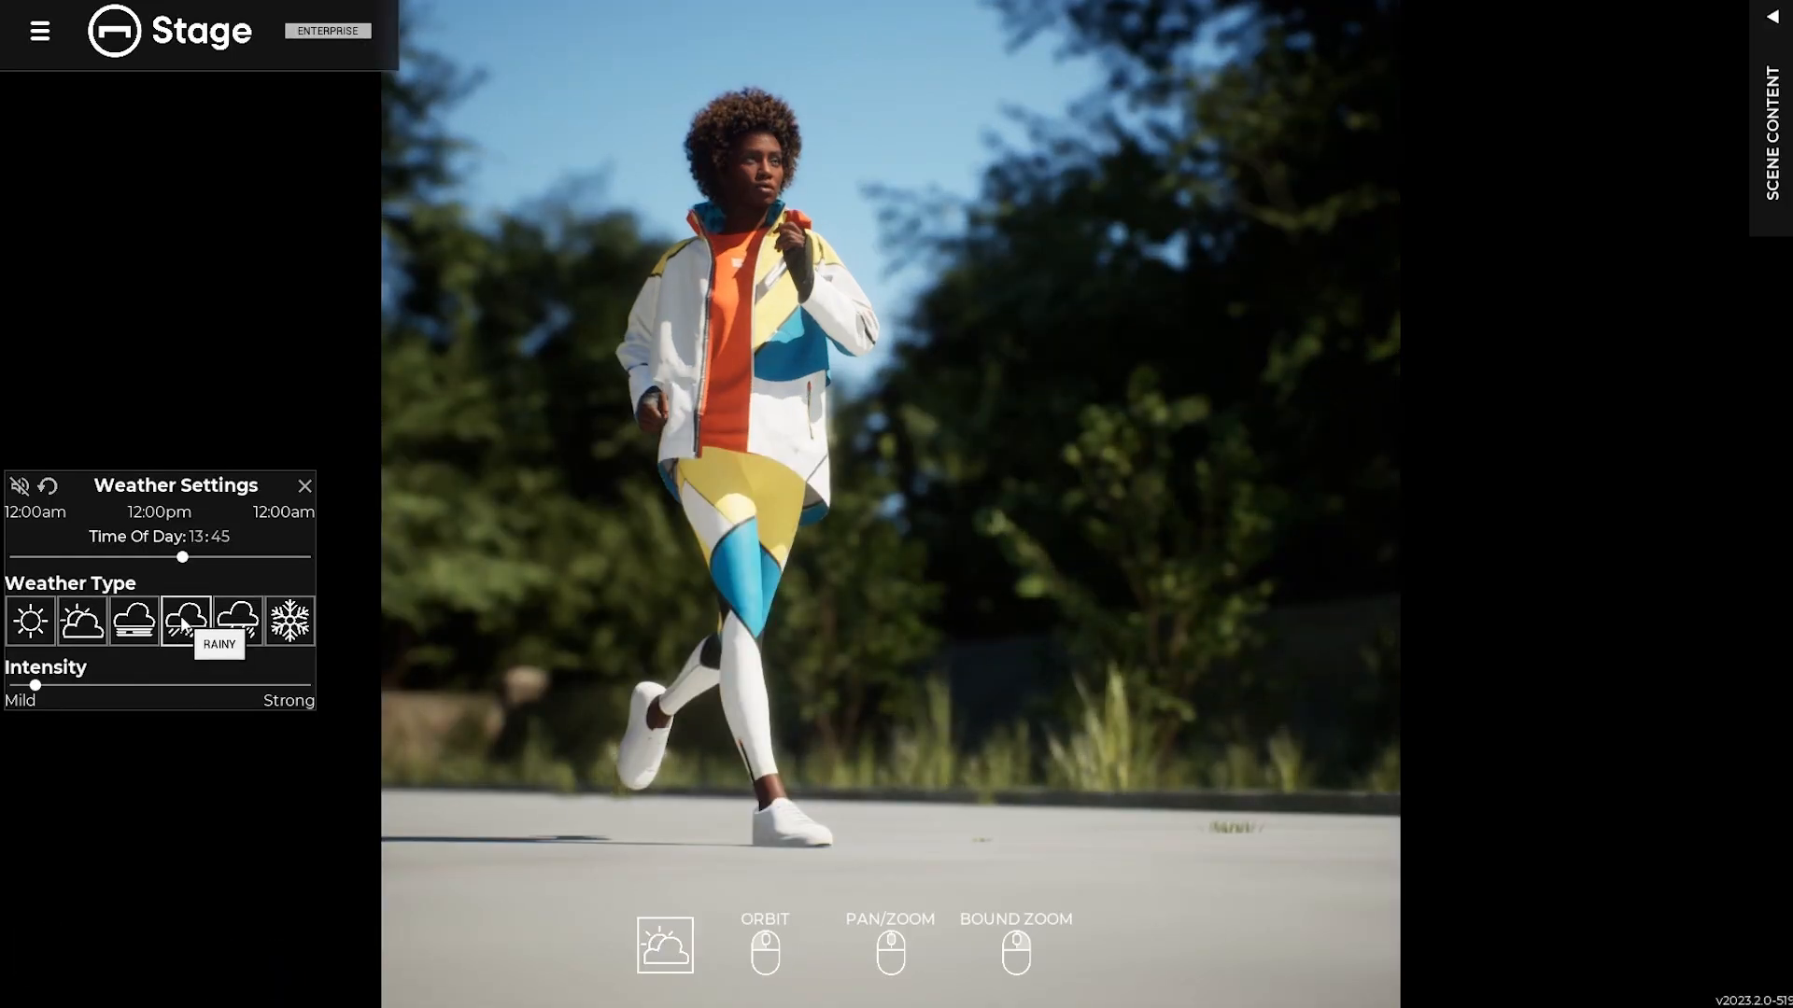
left_click(240, 631)
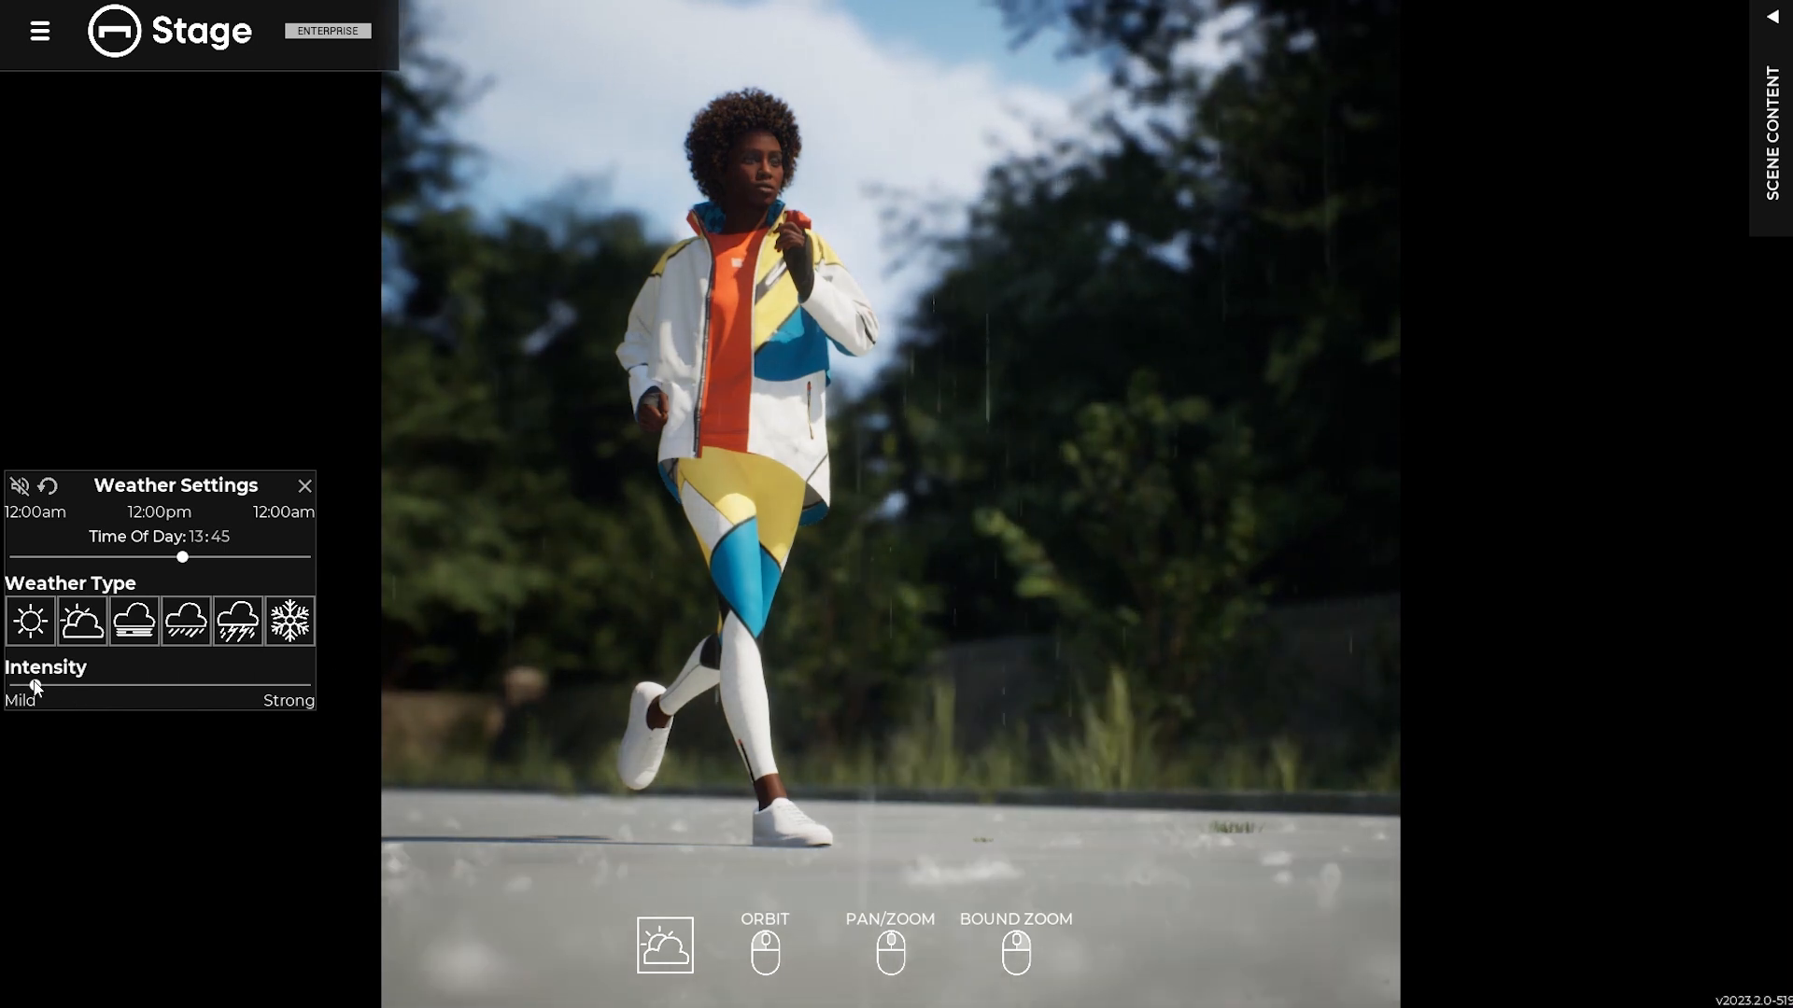
left_click_drag(36, 687, 53, 686)
left_click(303, 487)
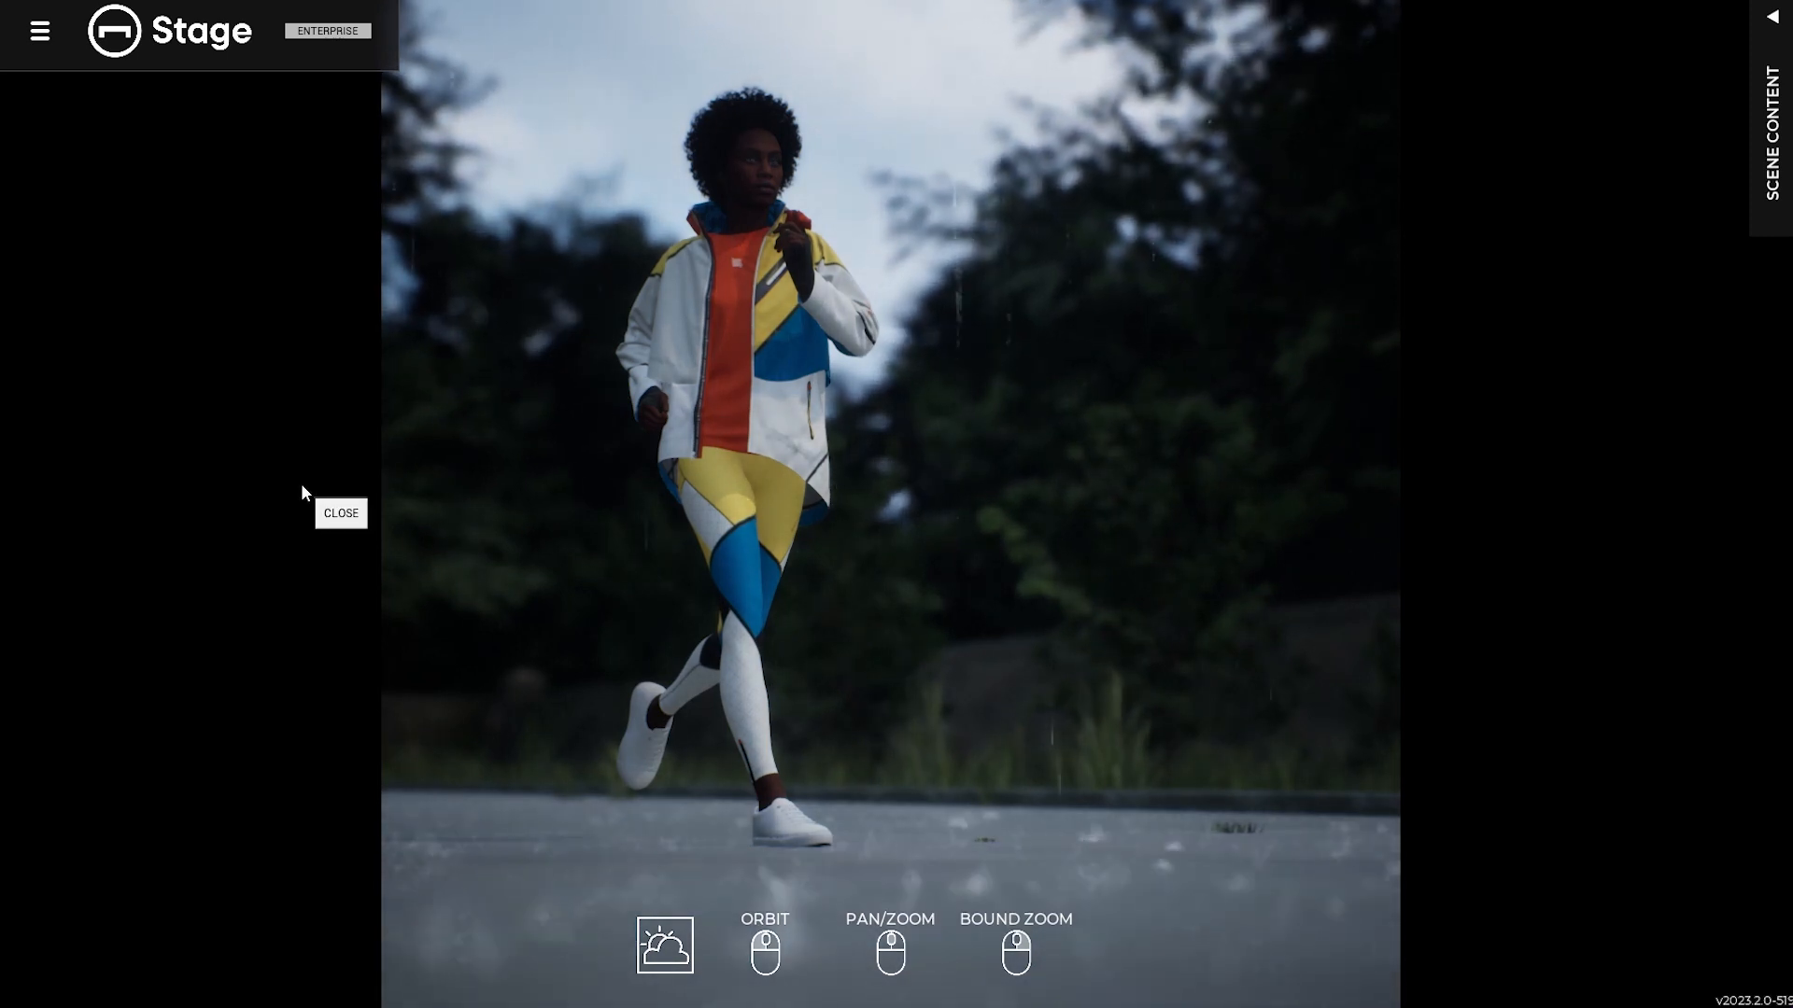
Set the camera's exposure compensation to 0.6 and render the rainy scene locally as a 1920 × 1920 still.
key("c")
left_click(1703, 558)
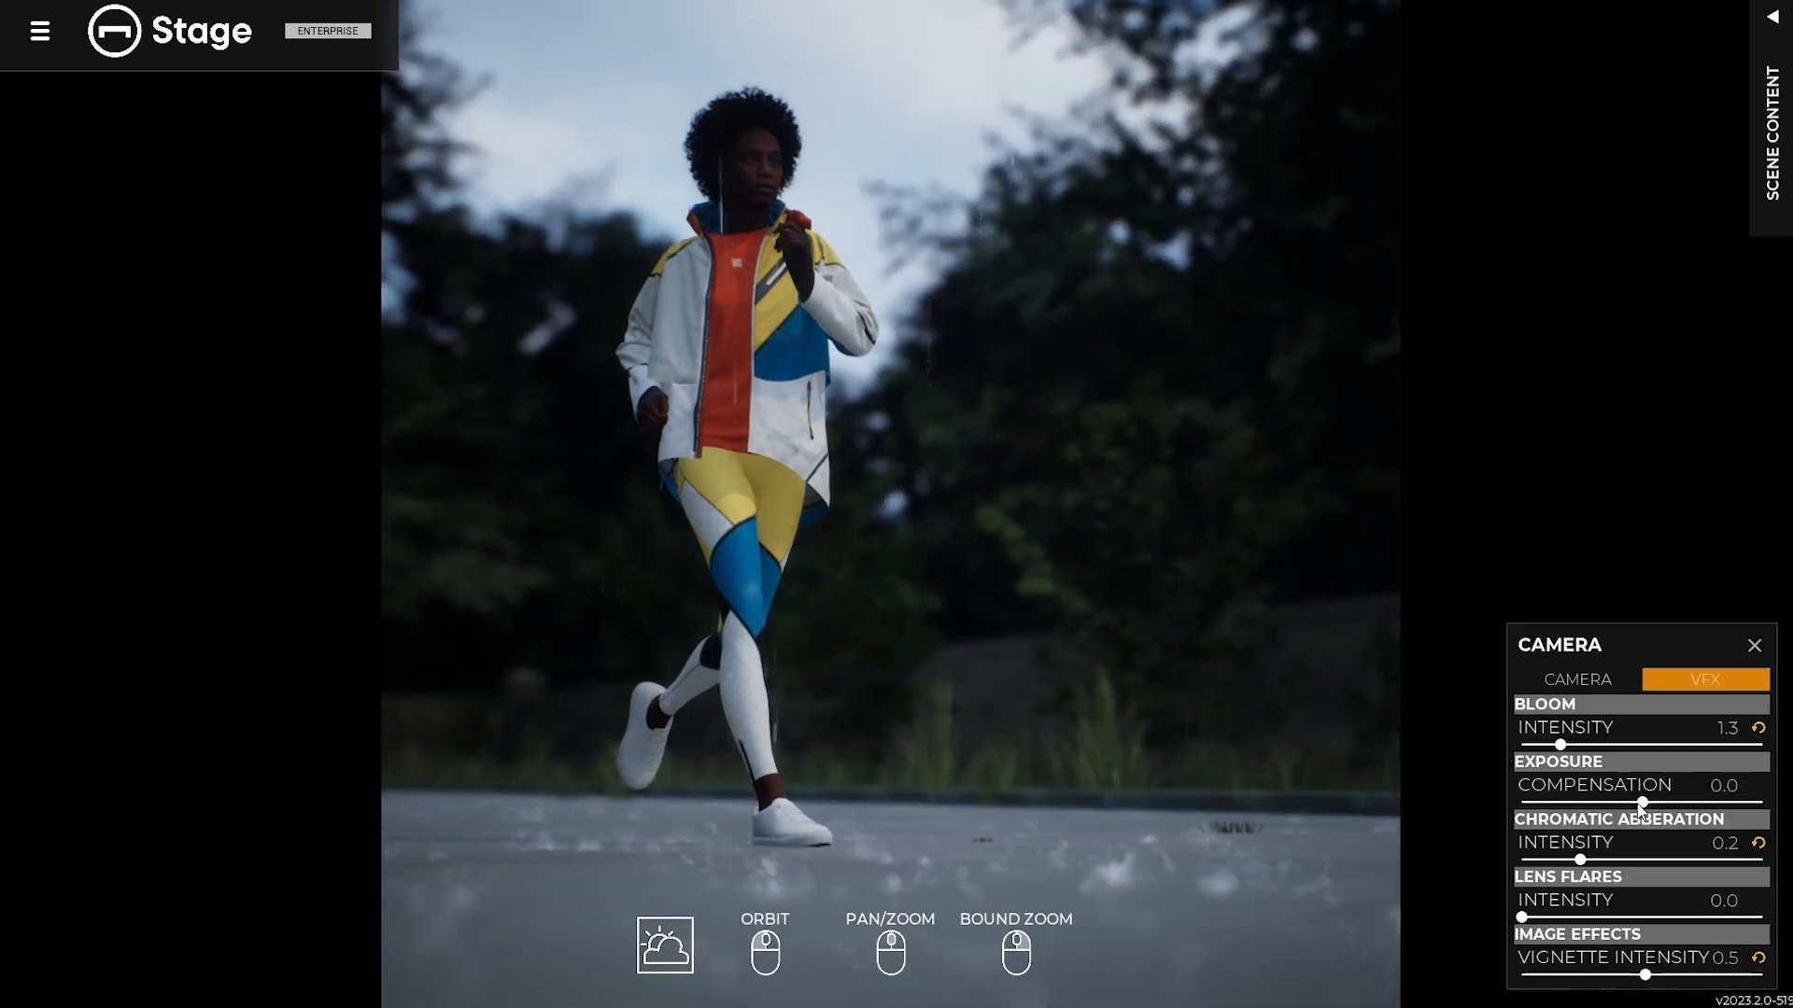
left_click_drag(1641, 801, 1647, 801)
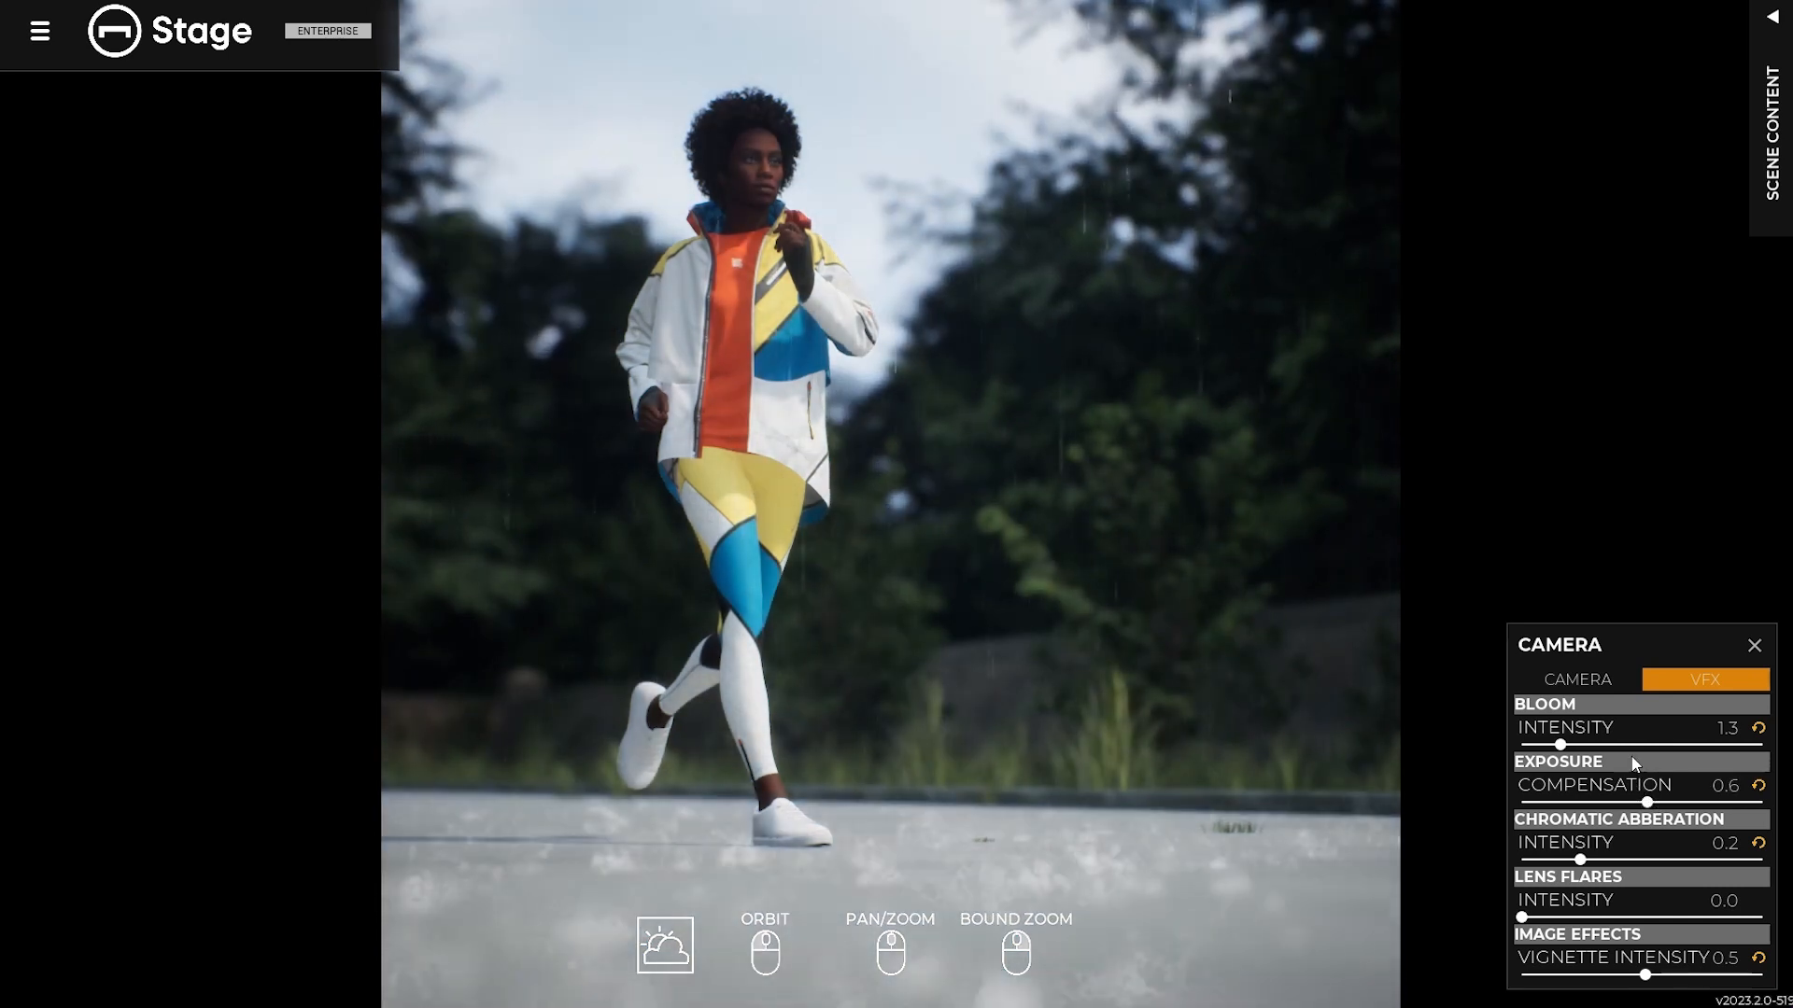
left_click(1754, 646)
key("r")
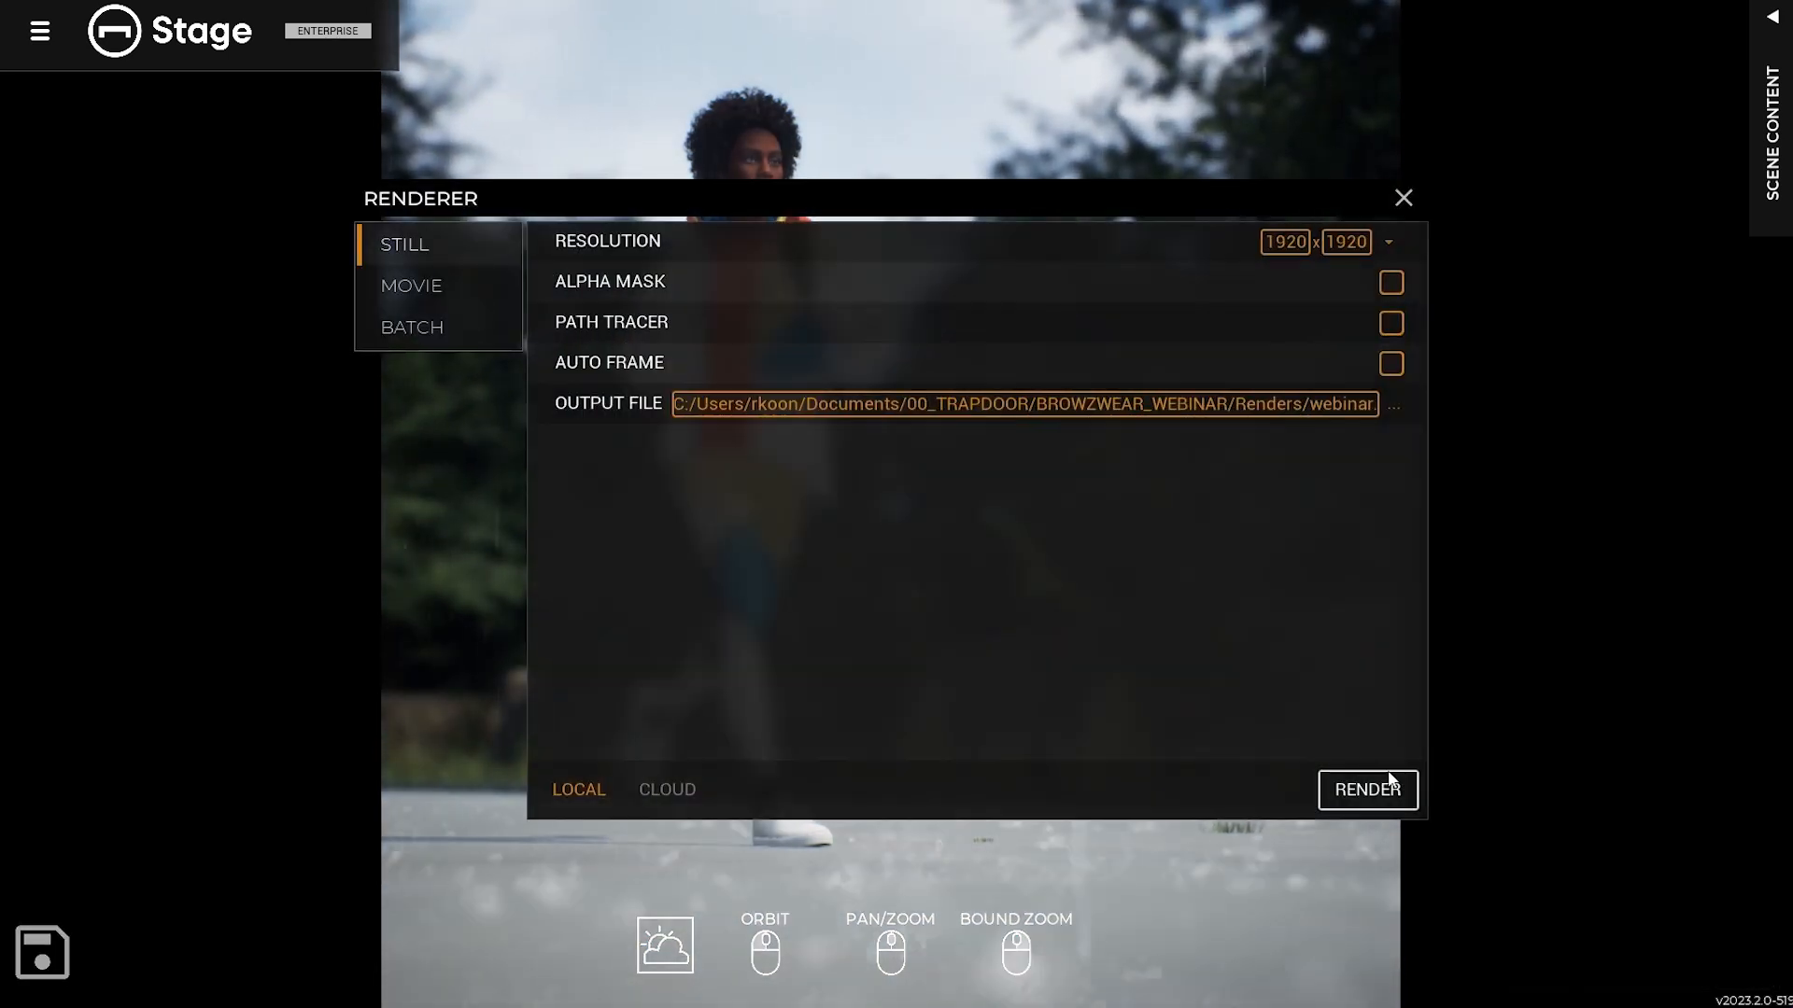
left_click(1391, 789)
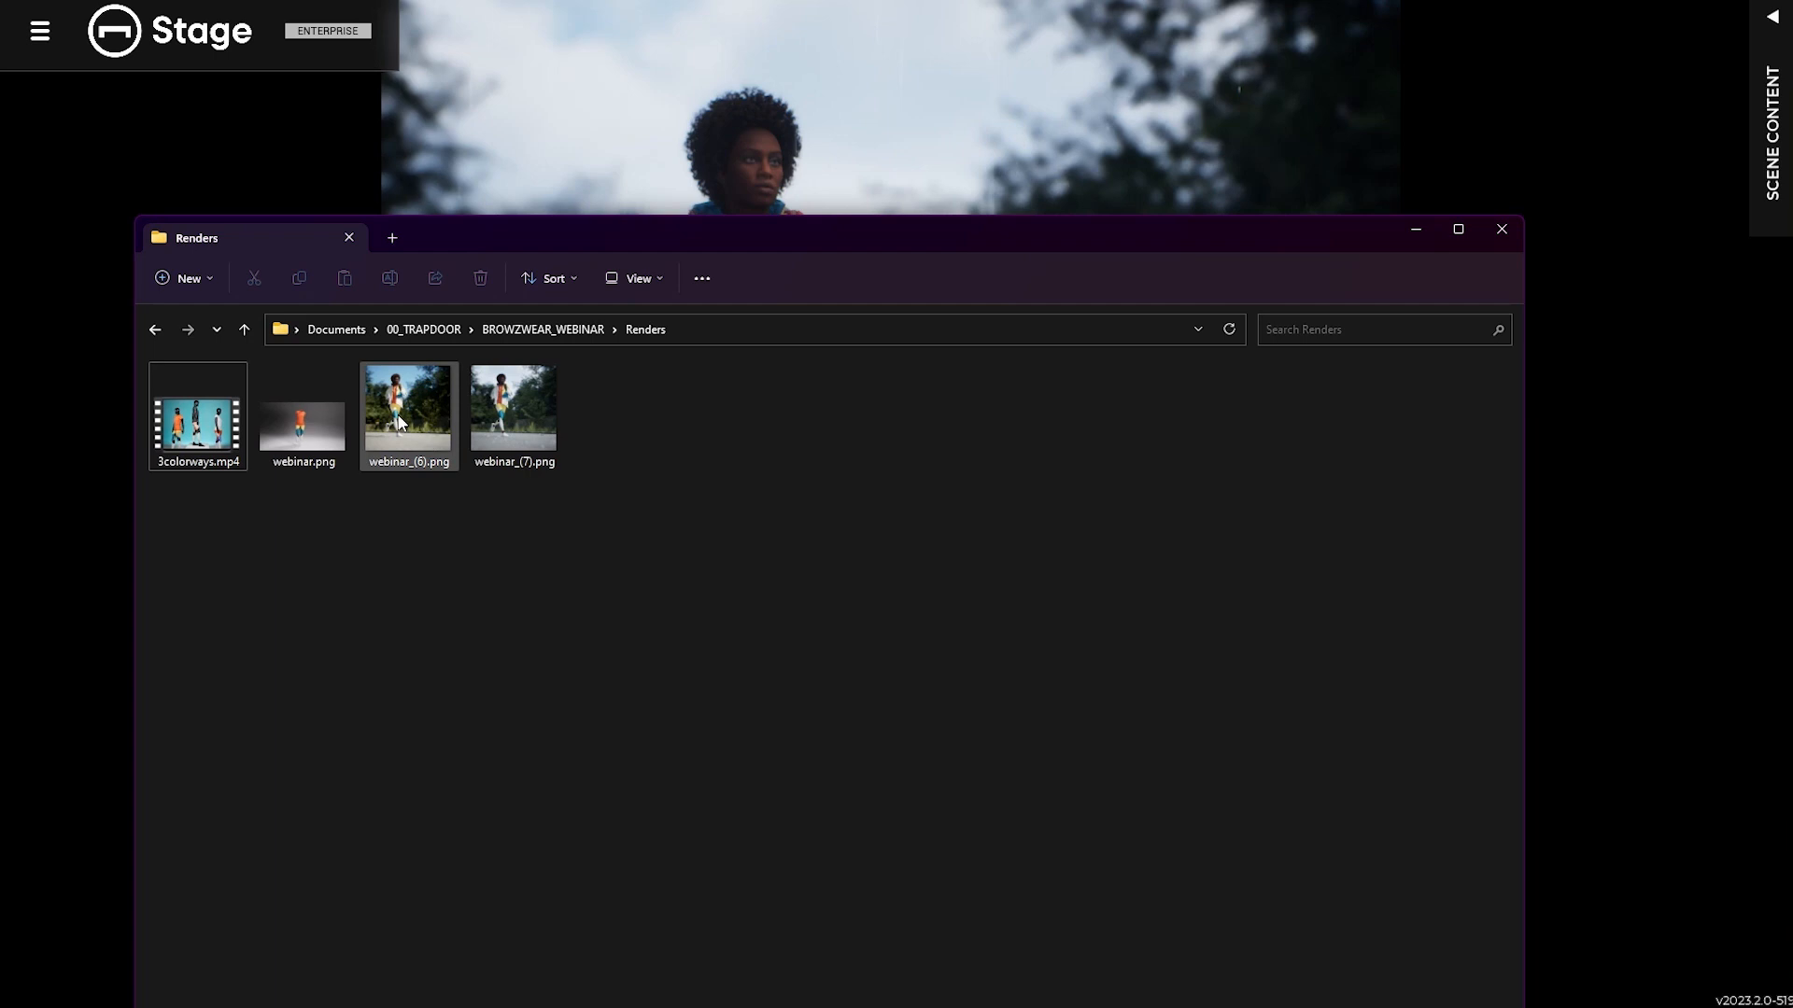
View the rendered images webinar_(6).png and webinar_(7).png to compare the sunny and rainy results.
double_click(402, 416)
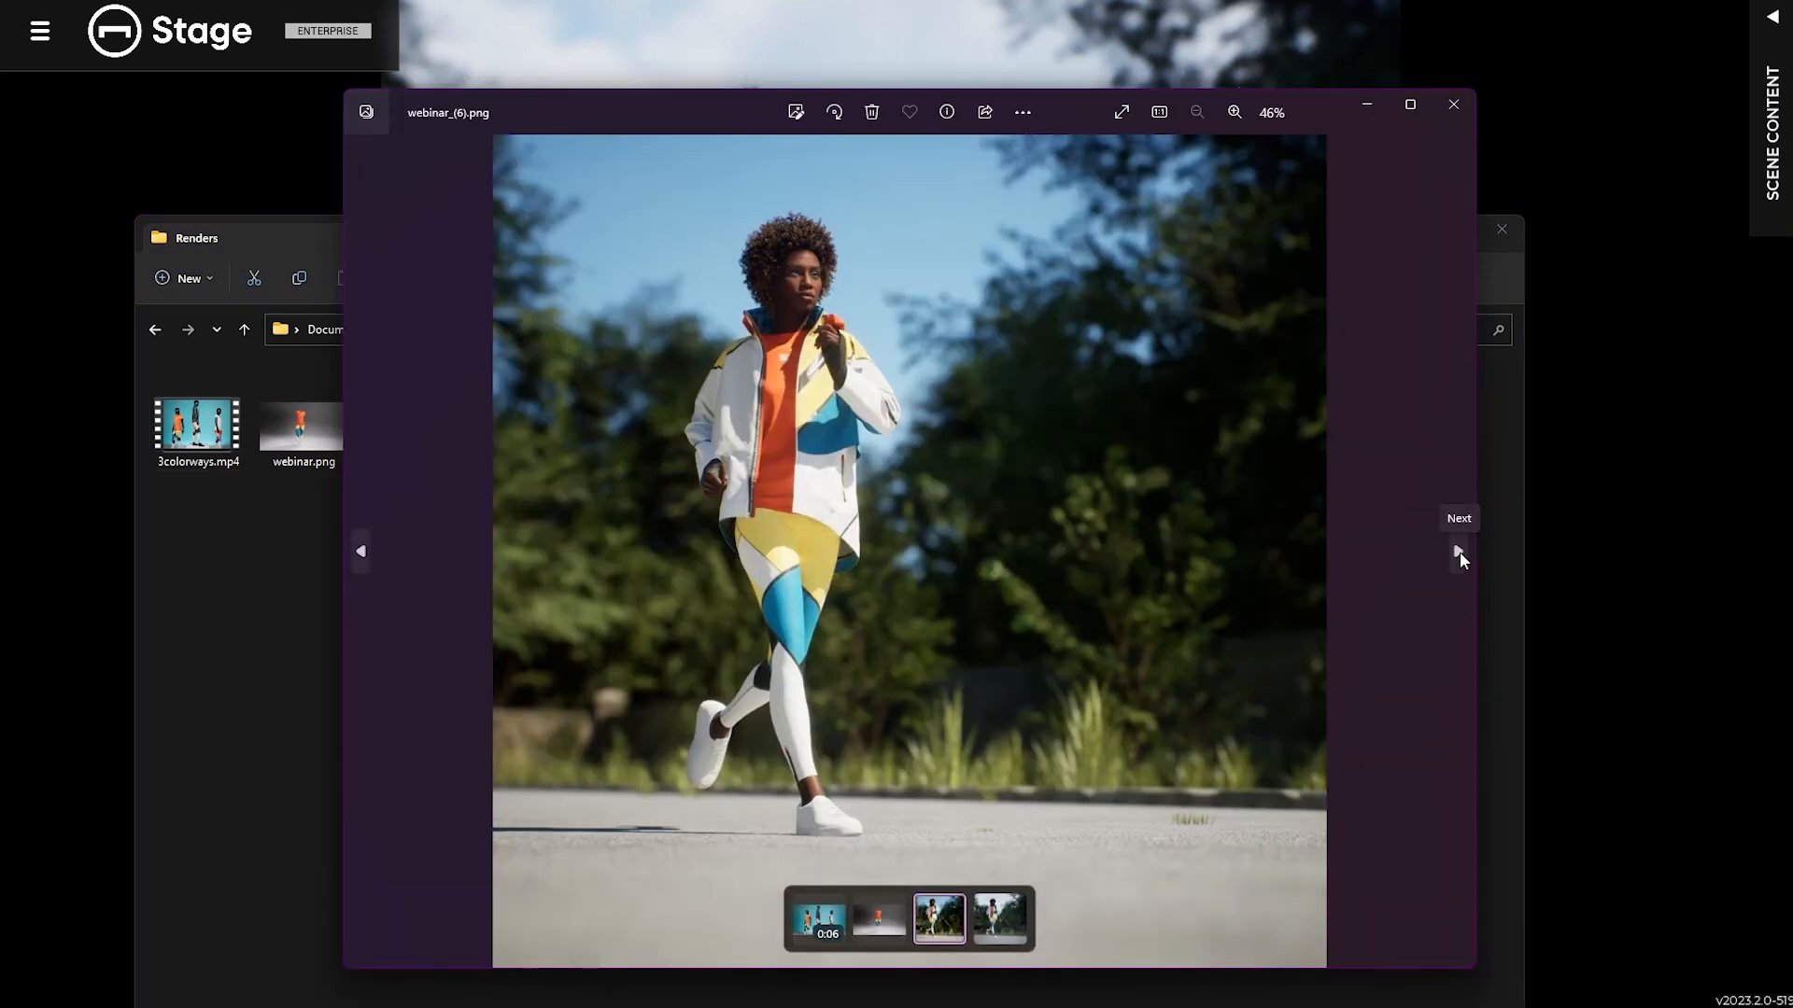
left_click(1460, 552)
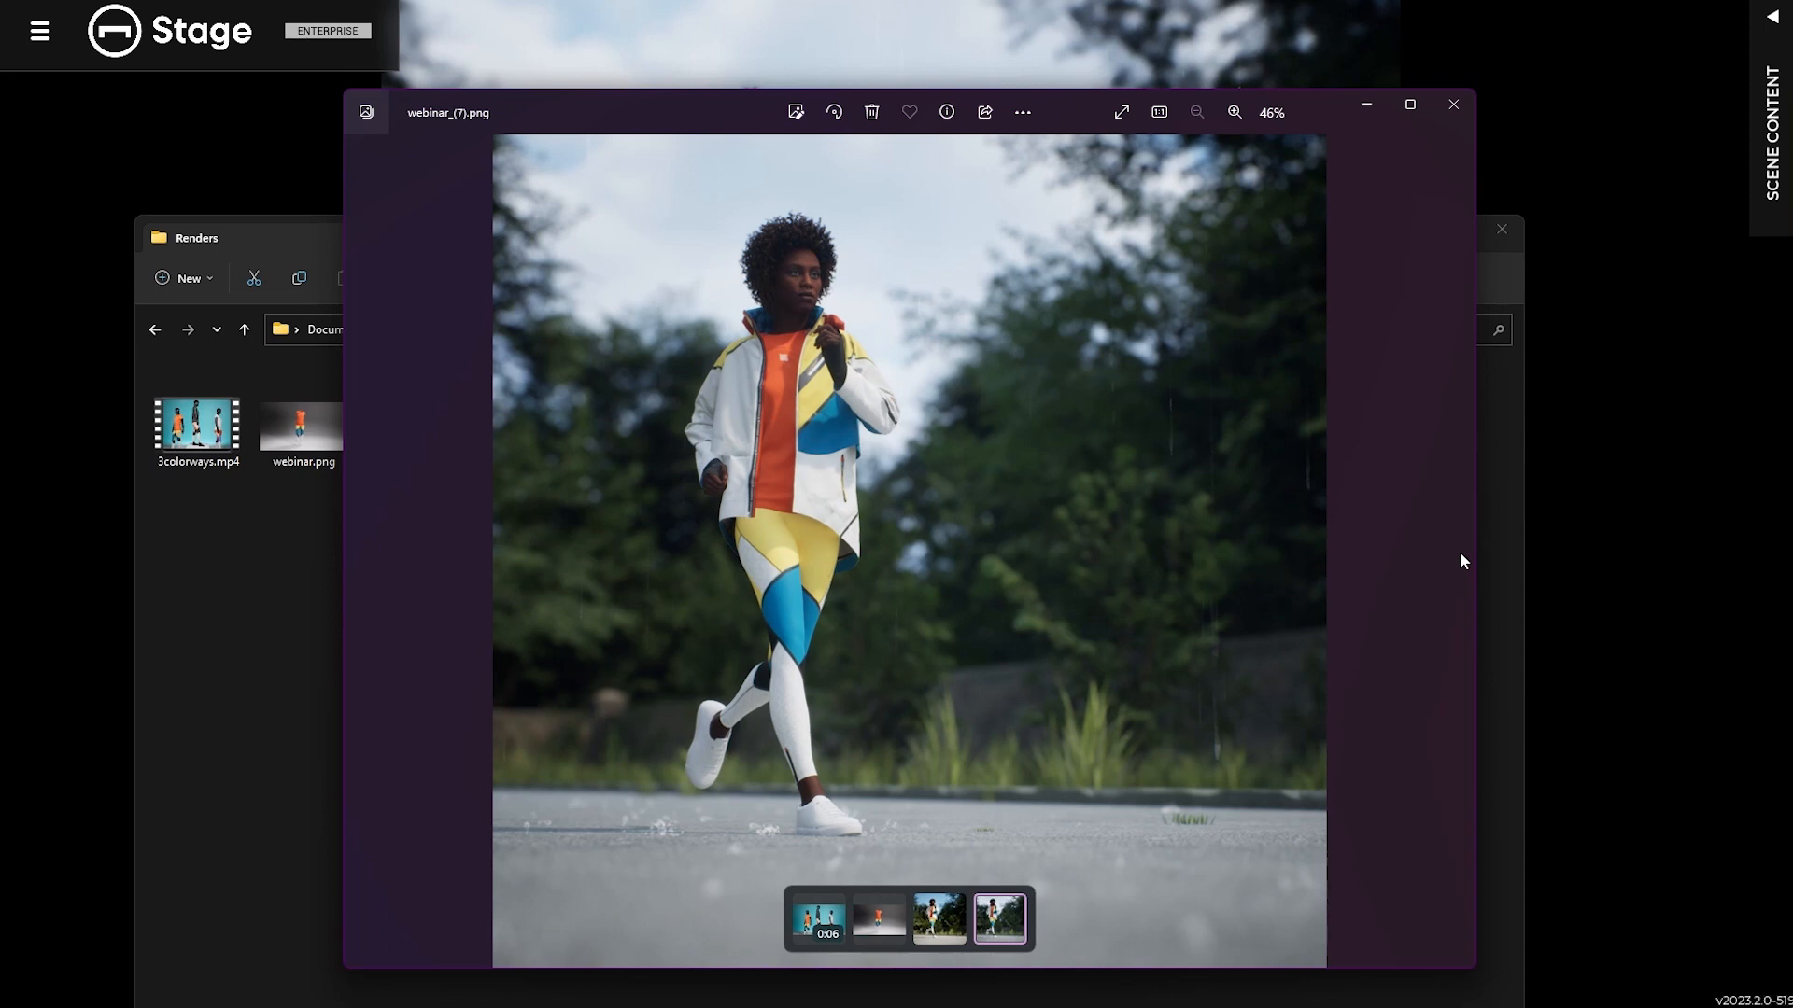
left_click(1450, 116)
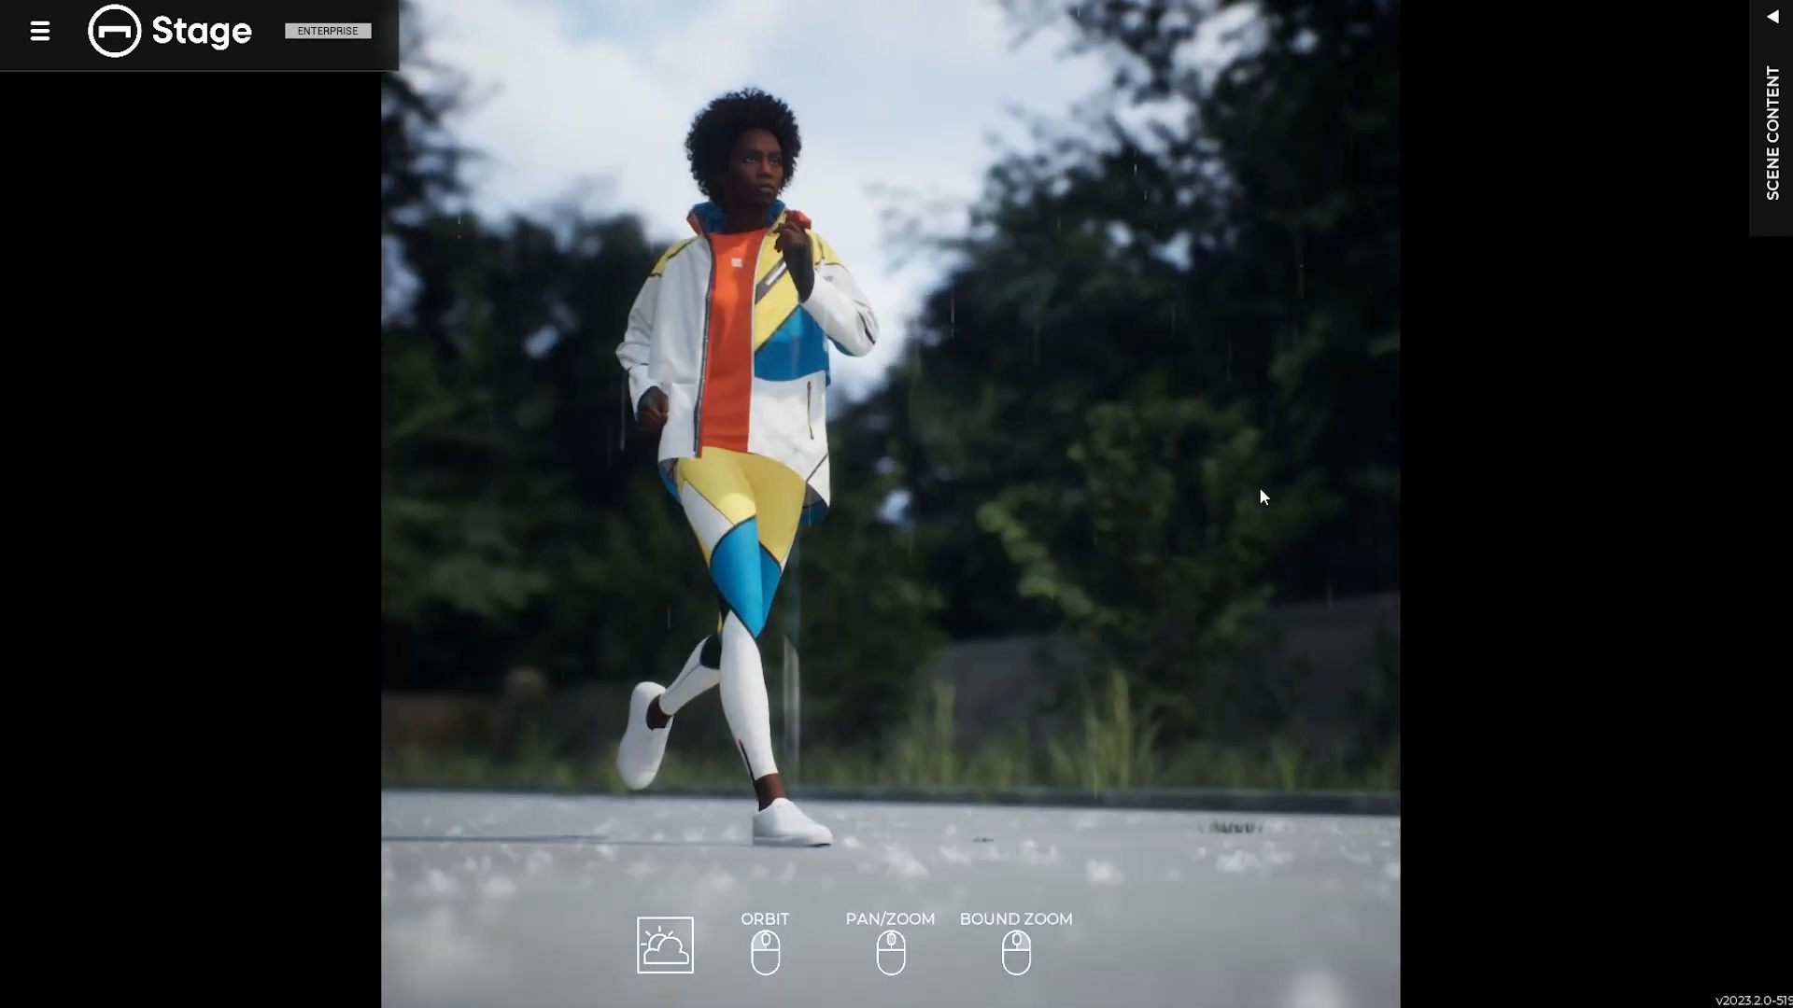
Switch the outdoor scene's weather type back to Sunny.
left_click(665, 945)
left_click(38, 628)
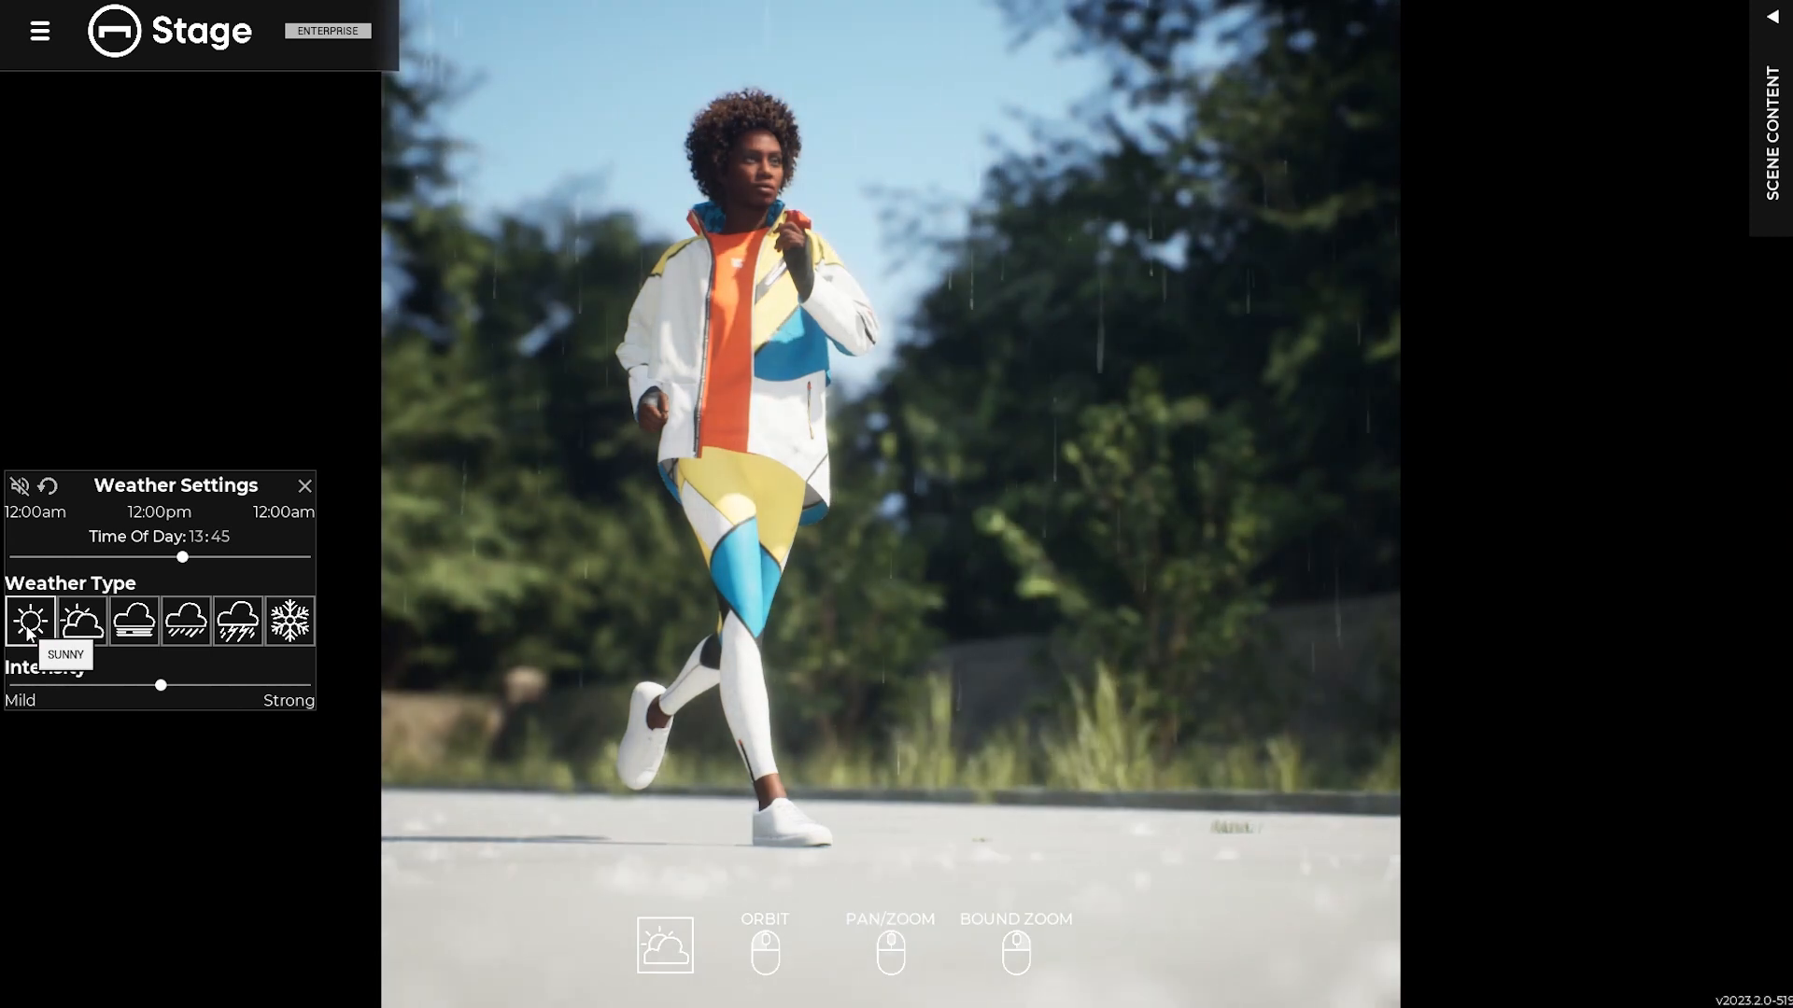
left_click(140, 633)
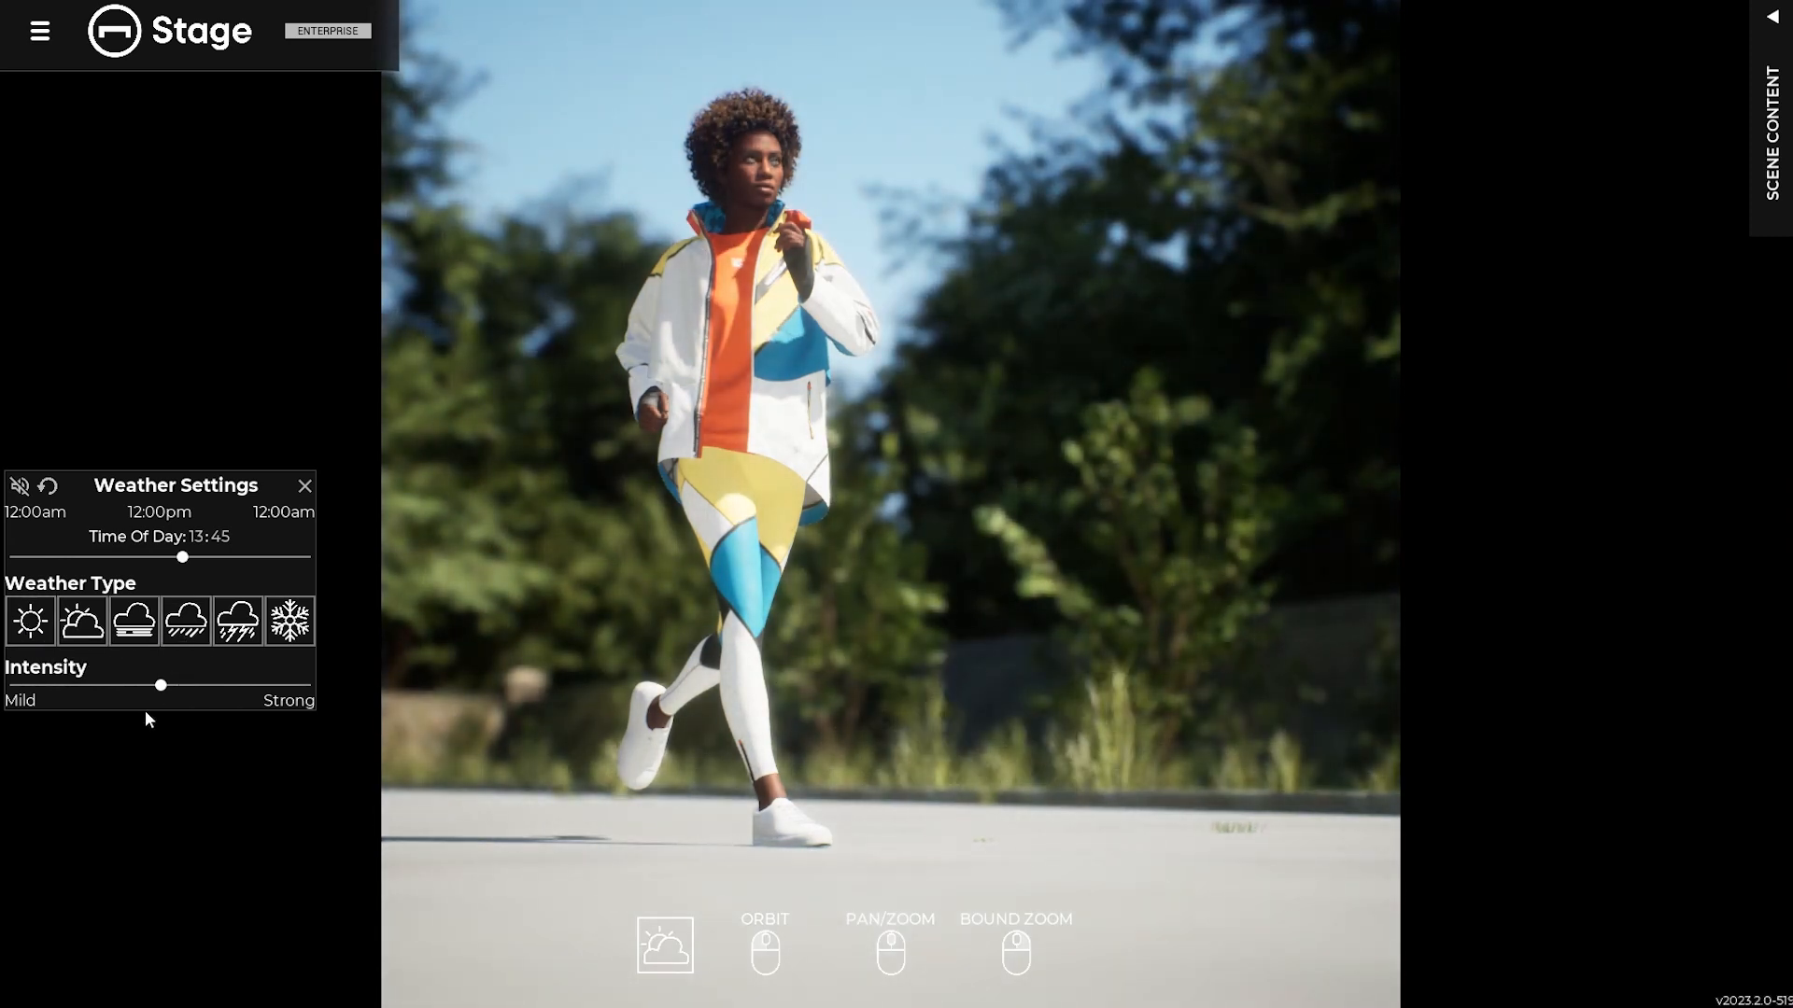
left_click(304, 486)
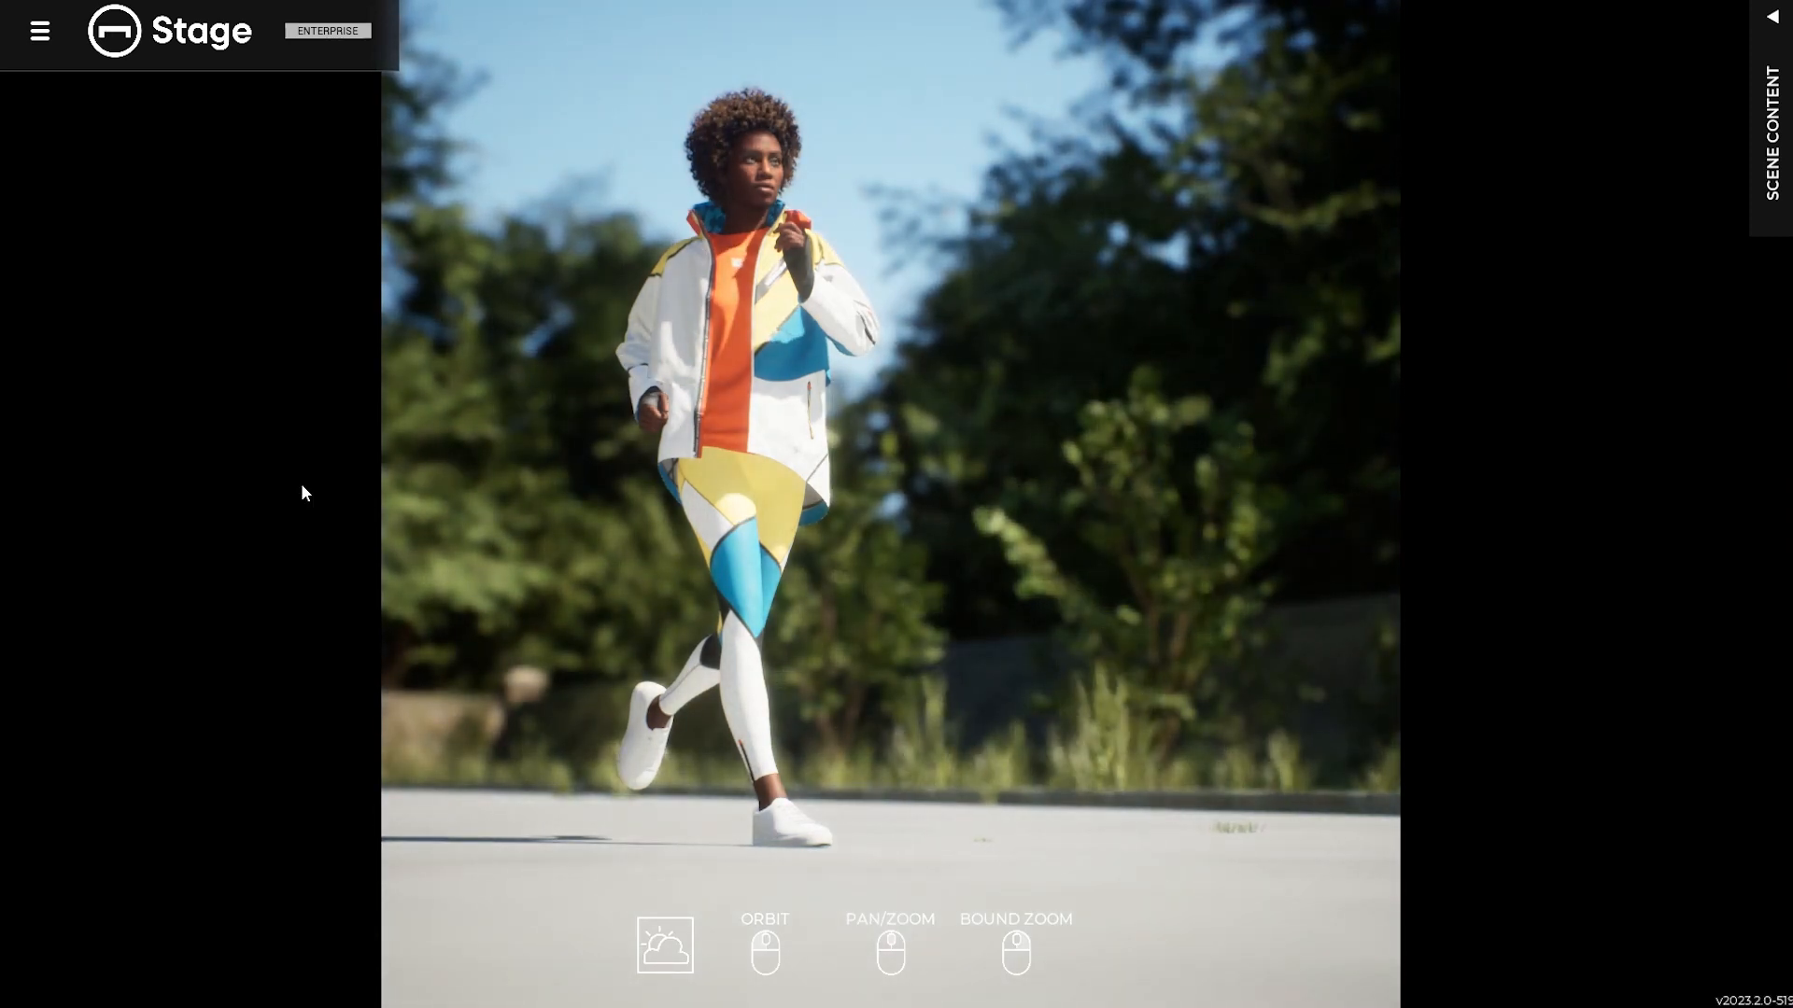